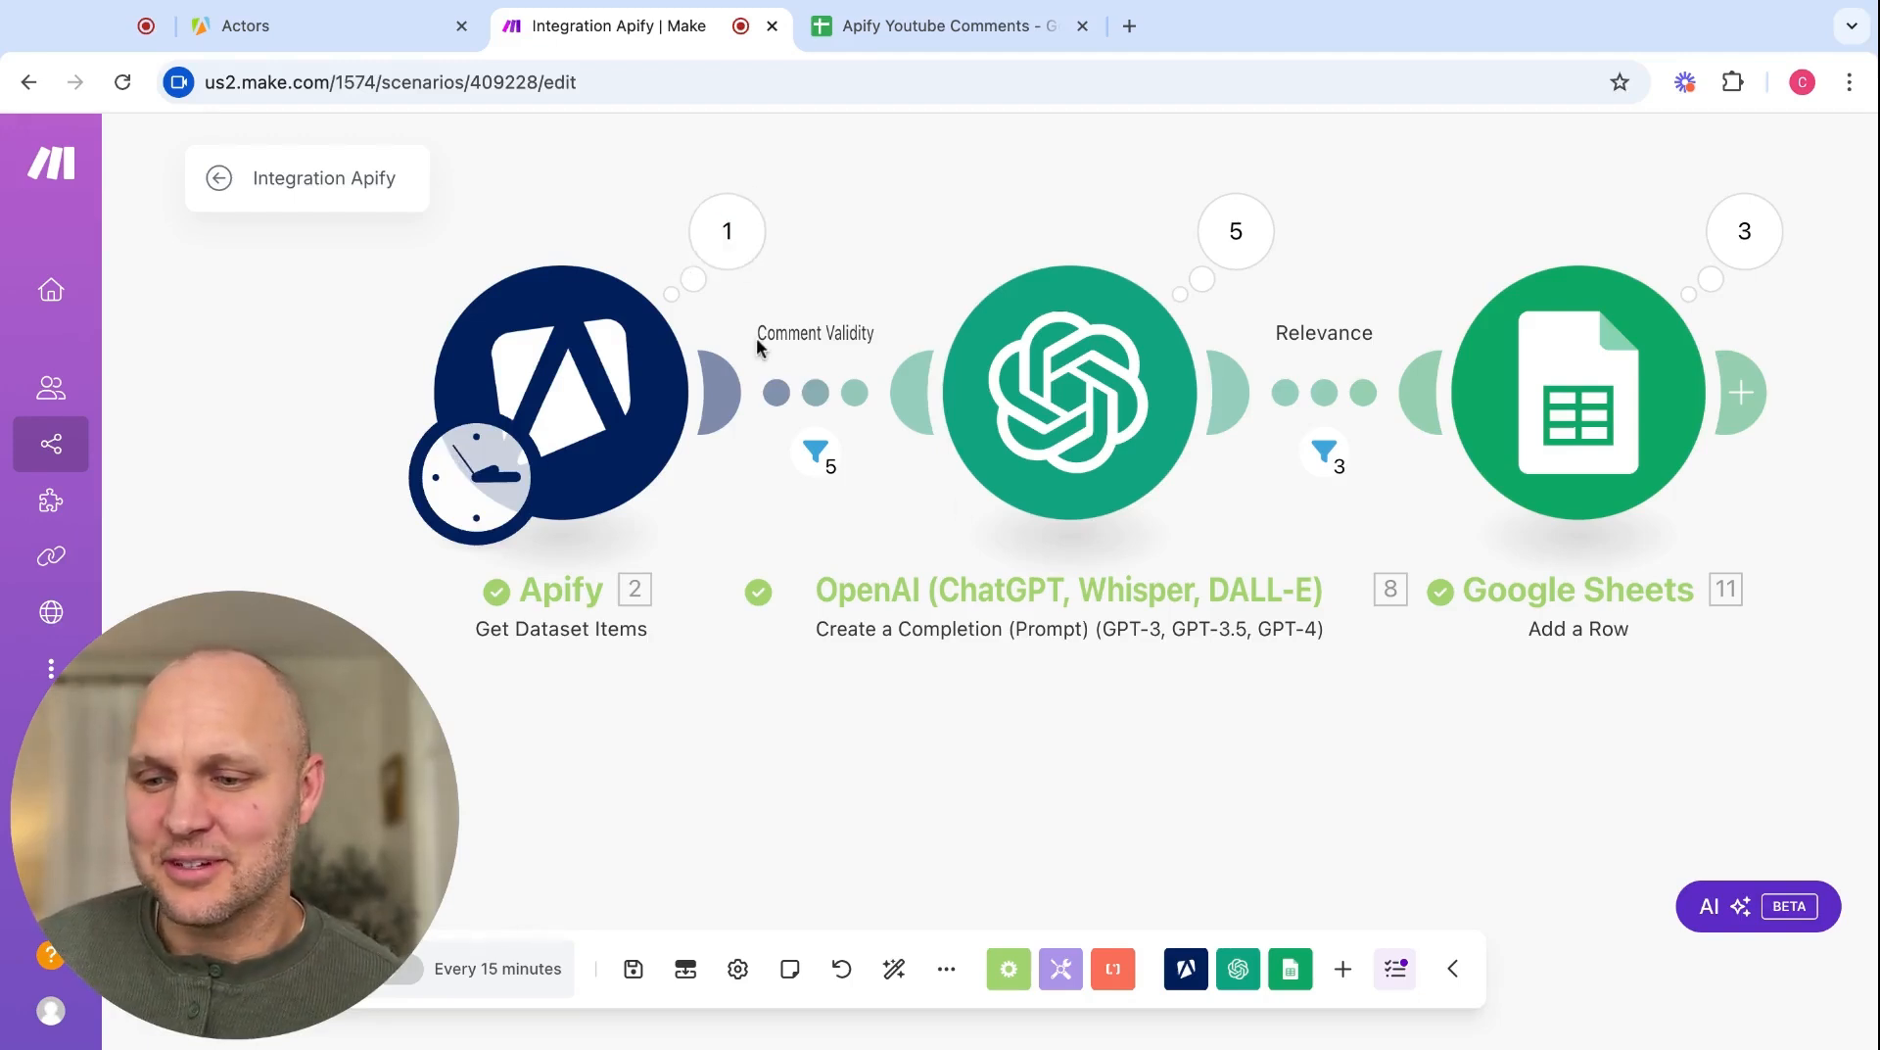
- Switch to the Apify Console and open the Apify Store
{"action": "left_click", "coordinate": [377, 39]}
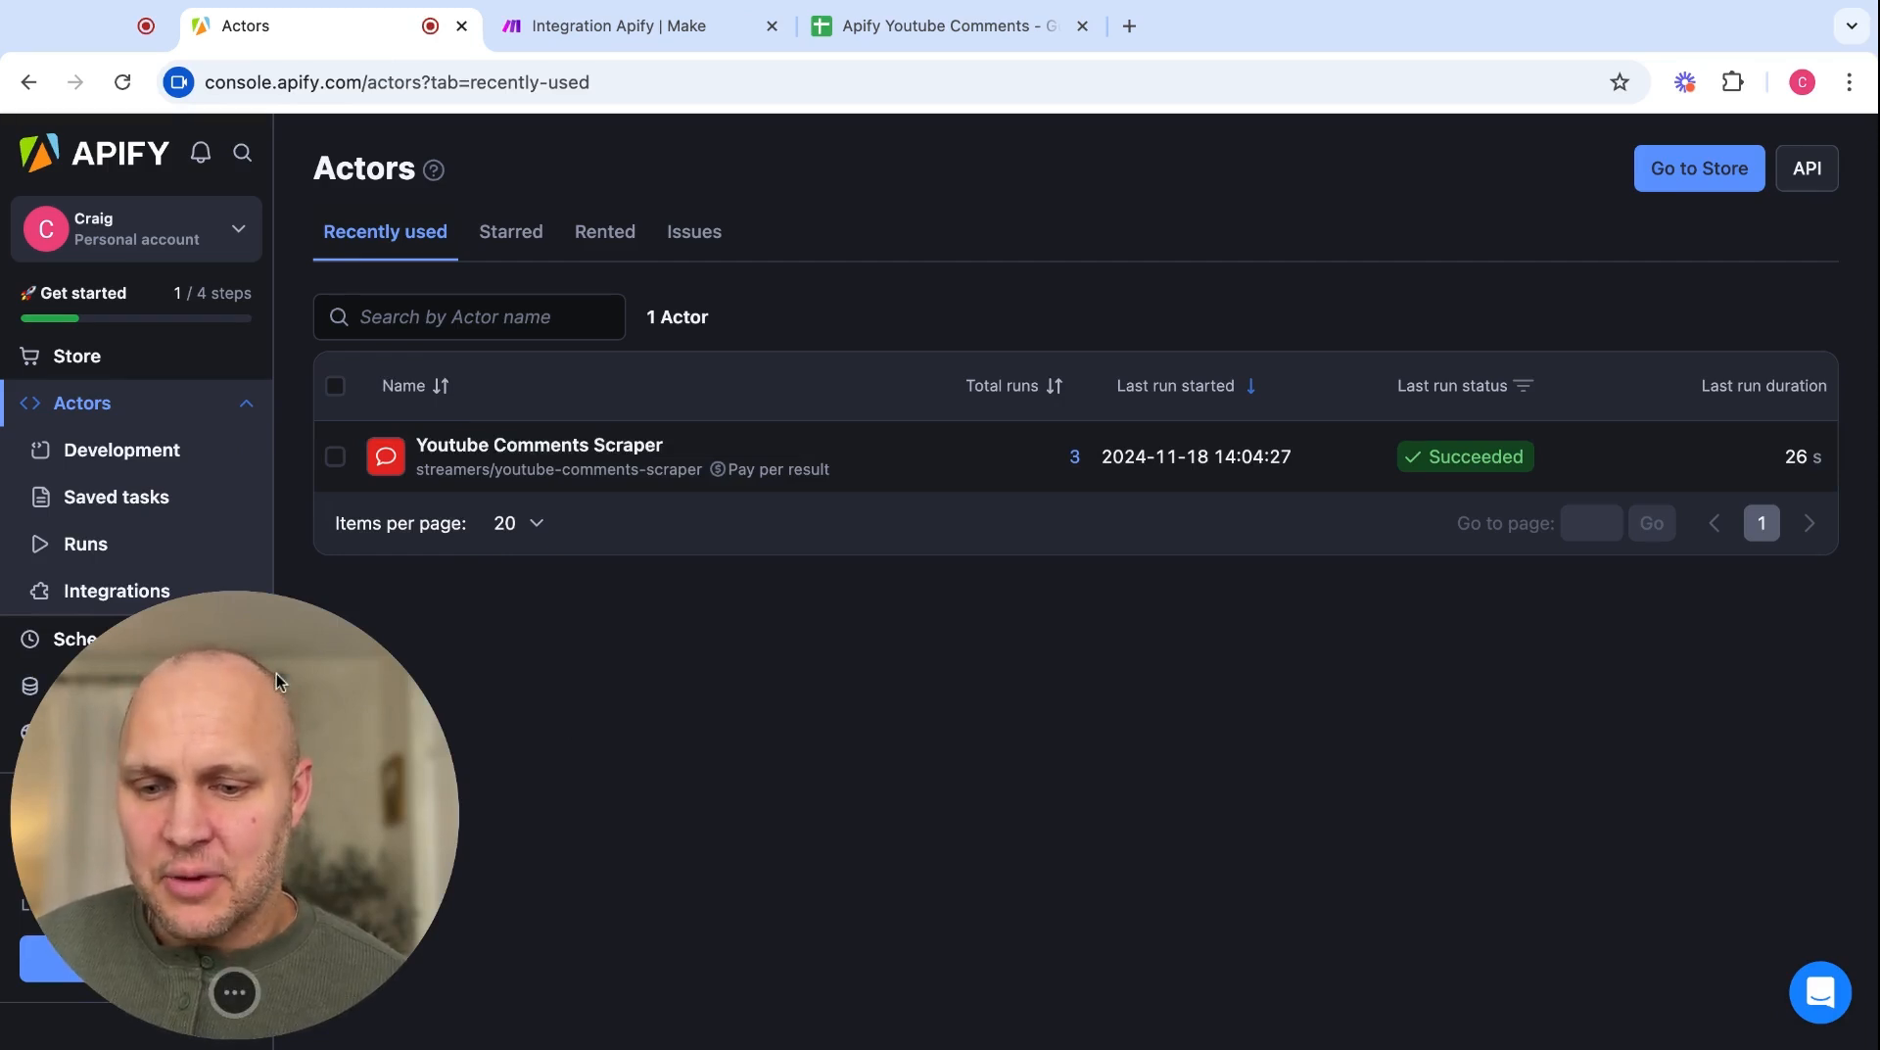
{"action": "left_click_drag", "start_coordinate": [235, 815], "coordinate": [1643, 815]}
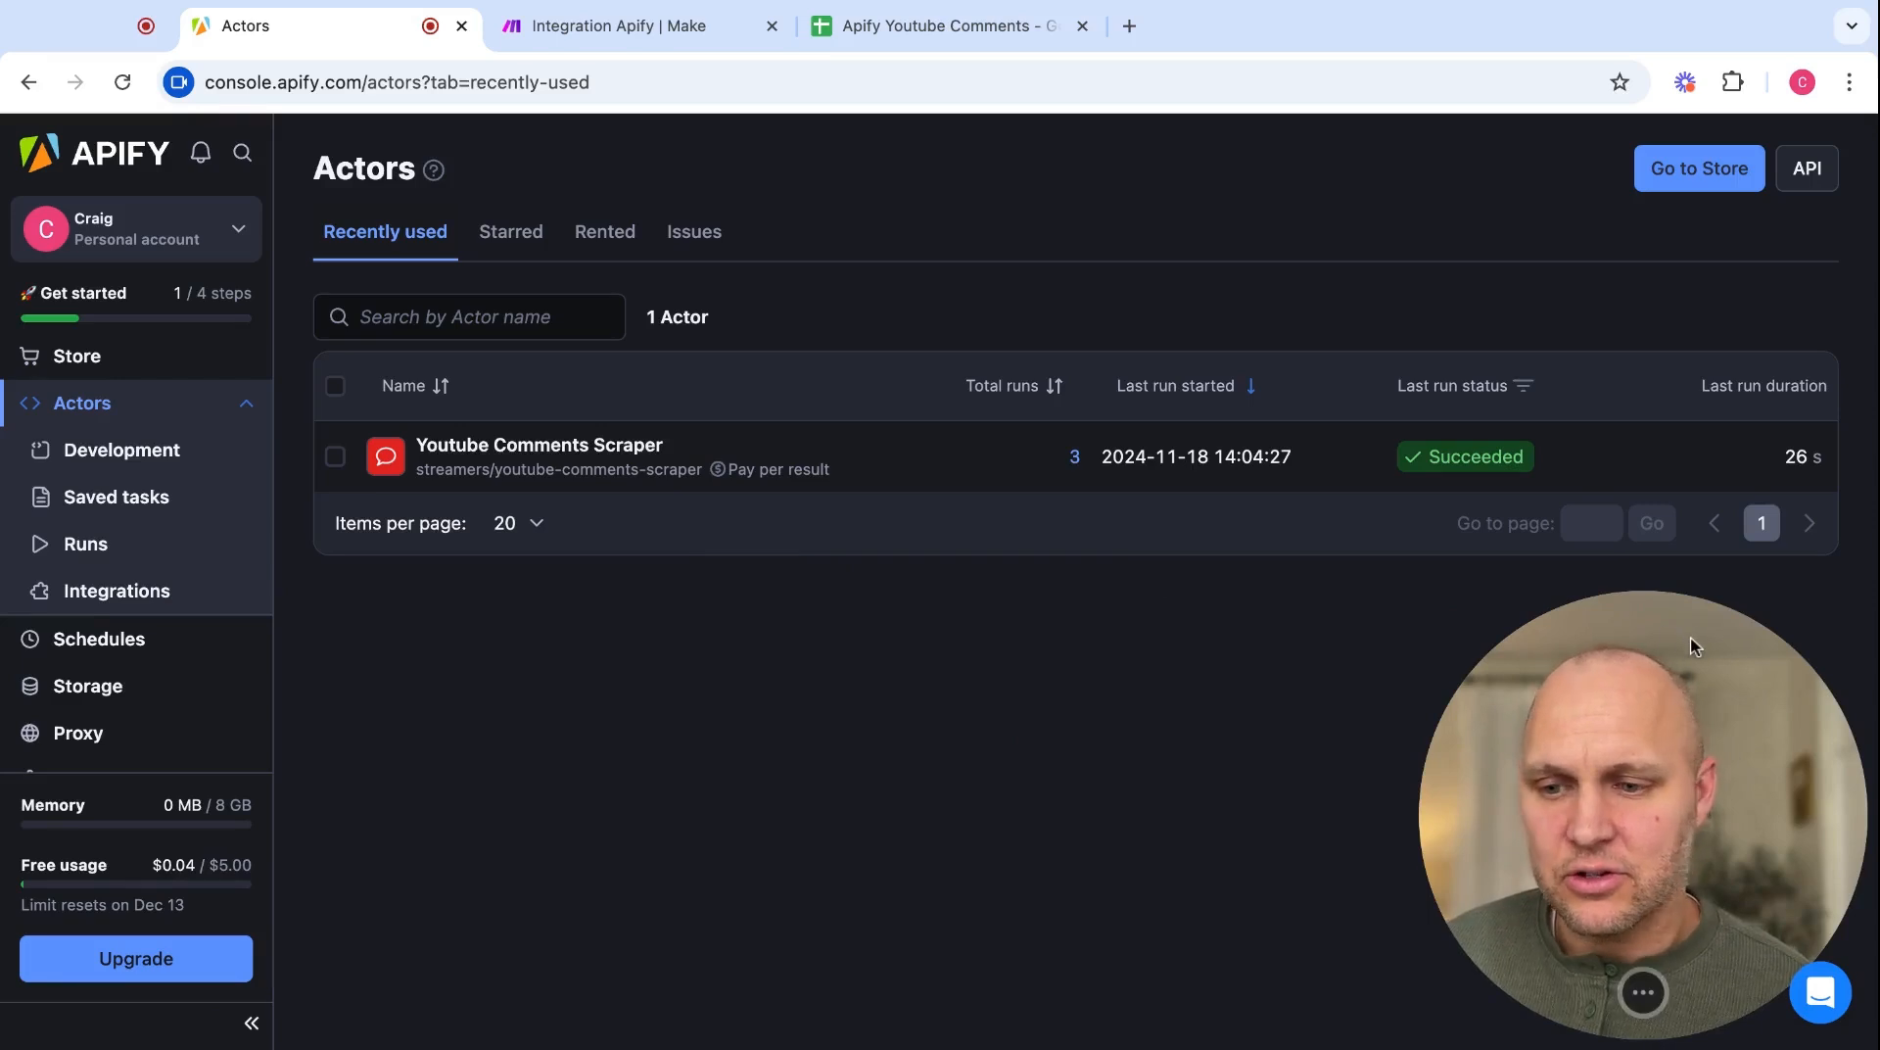
{"action": "left_click_drag", "start_coordinate": [1696, 647], "coordinate": [288, 642]}
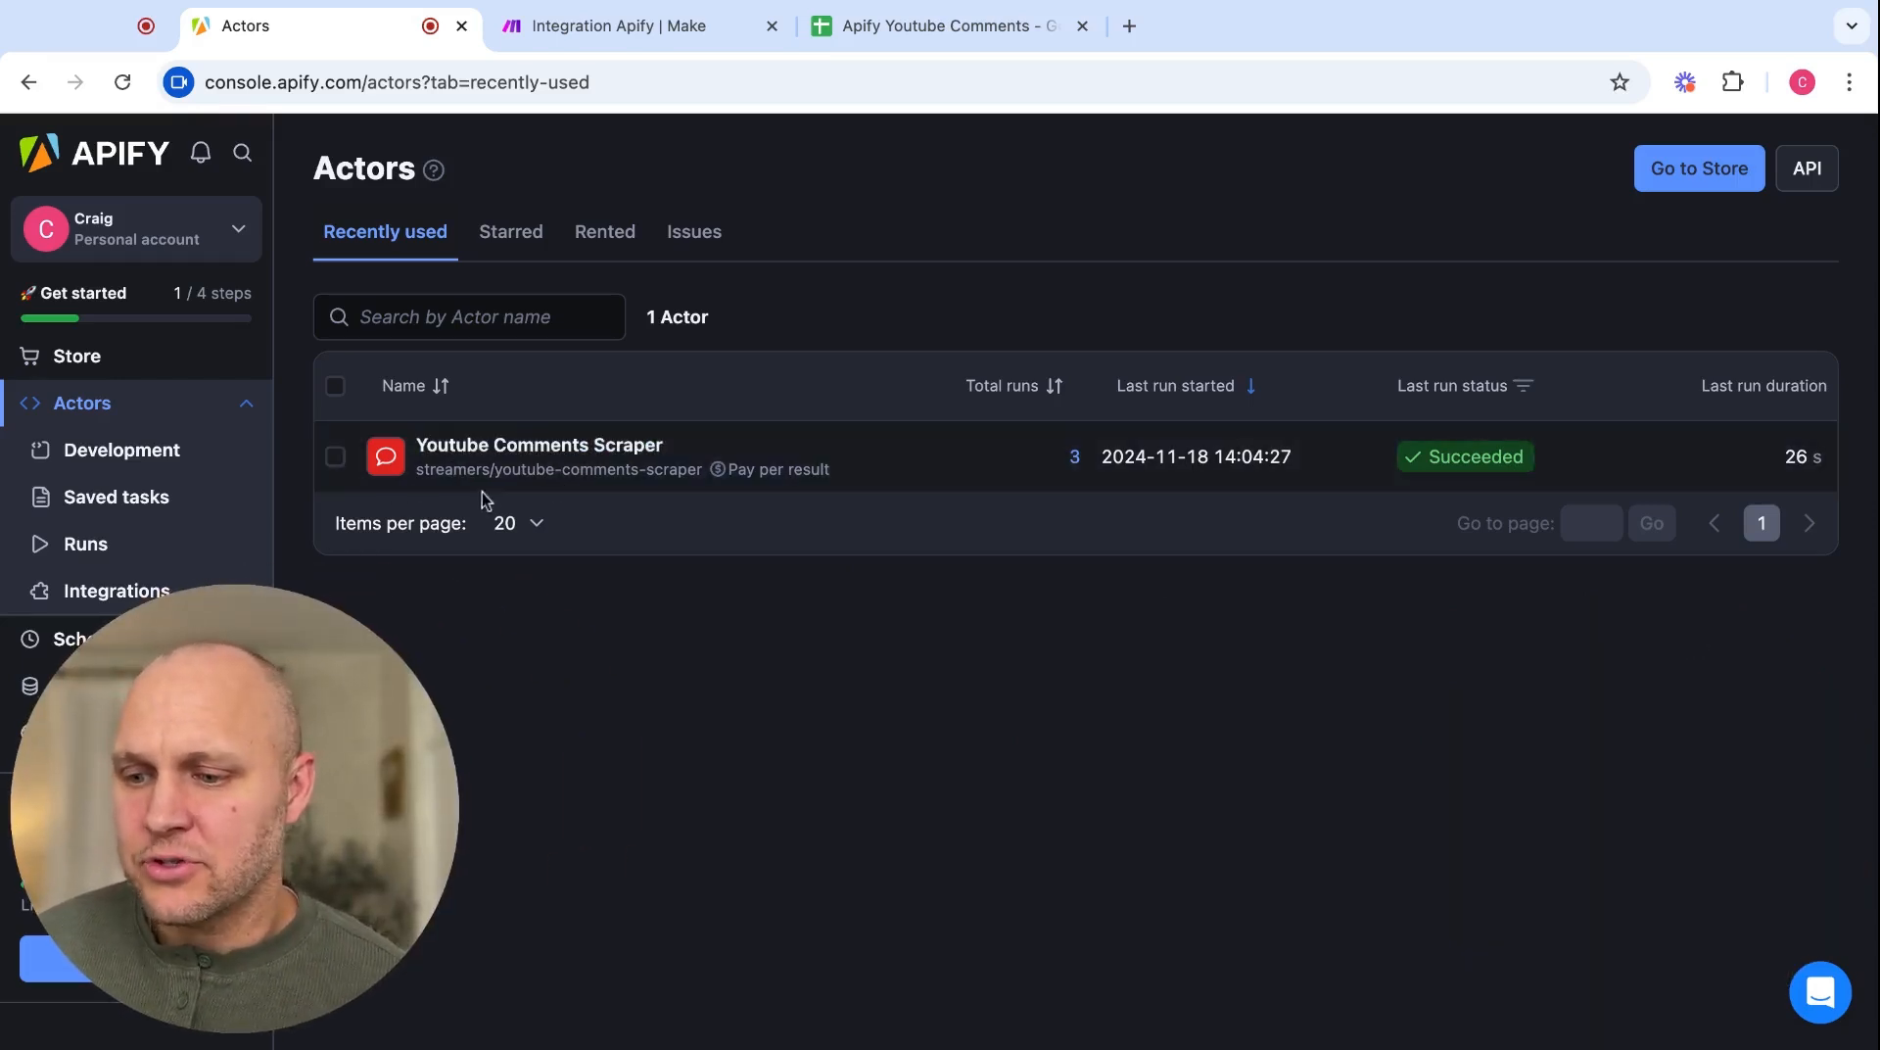
{"action": "left_click", "coordinate": [483, 298]}
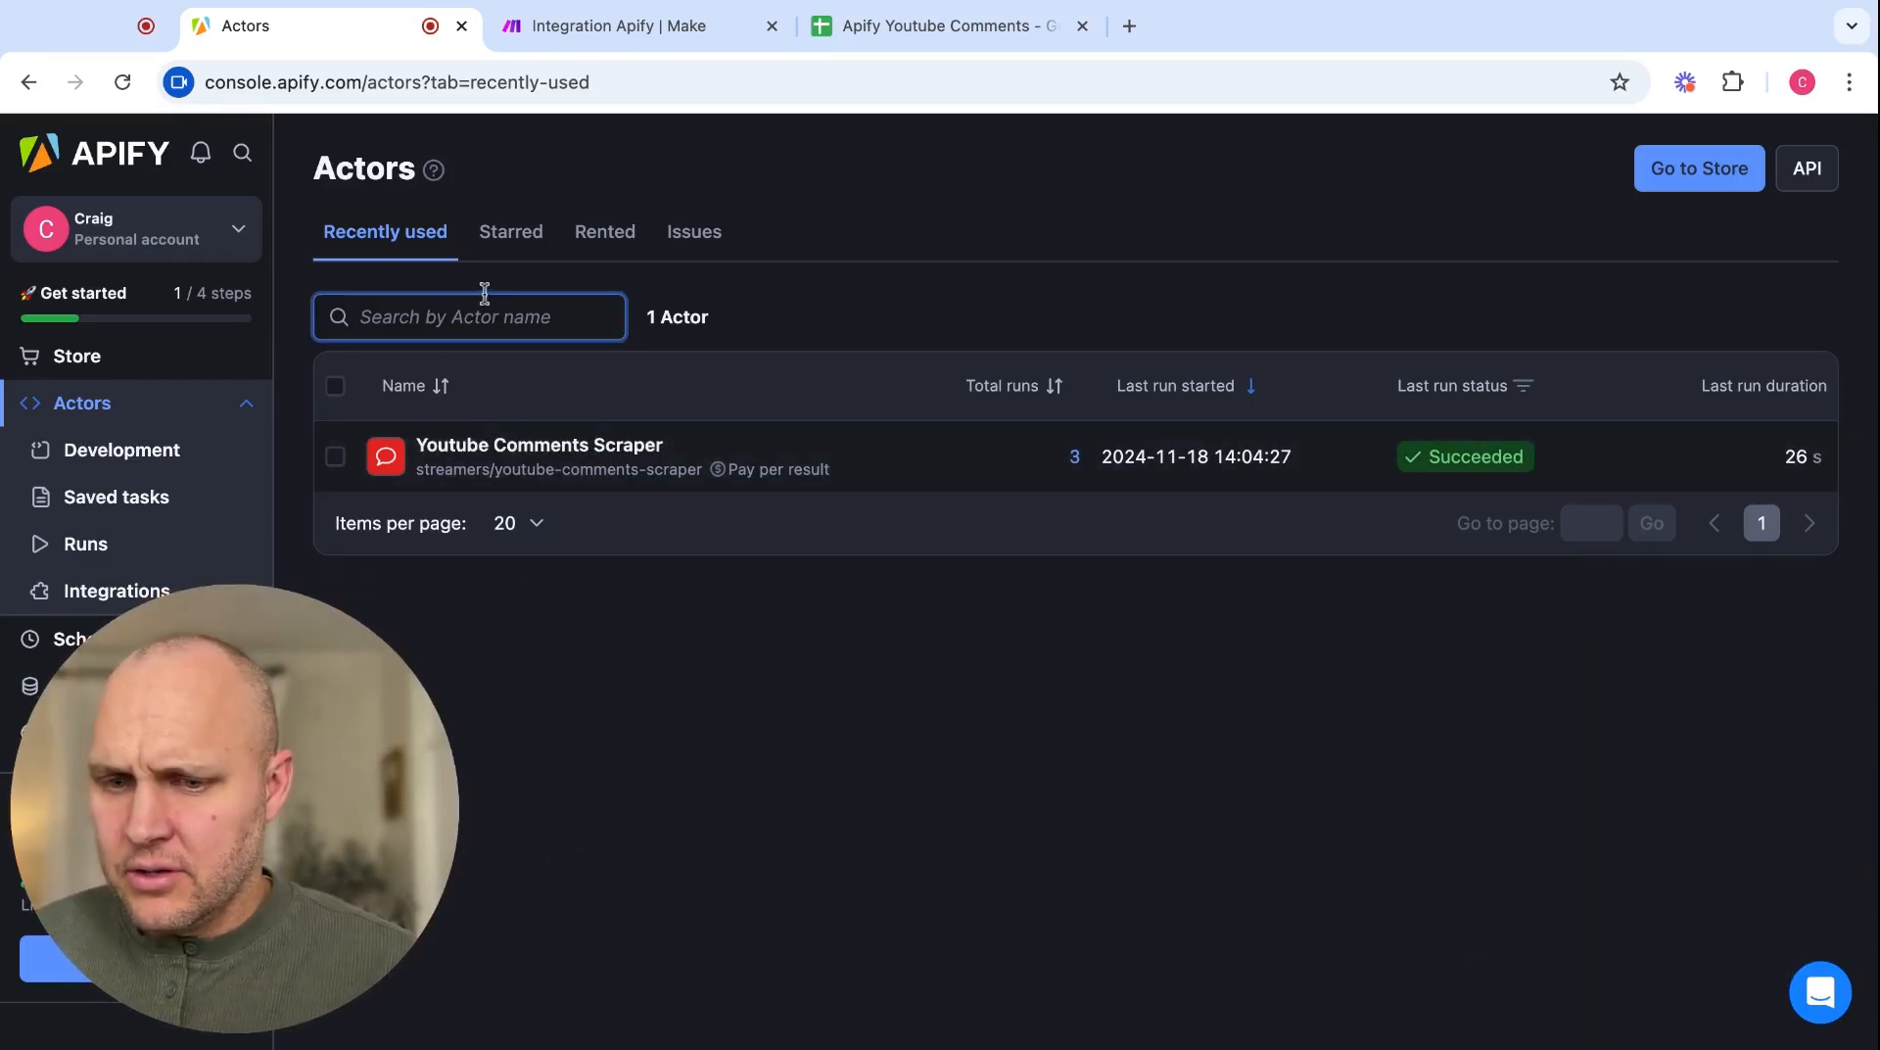
{"action": "left_click", "coordinate": [1669, 189]}
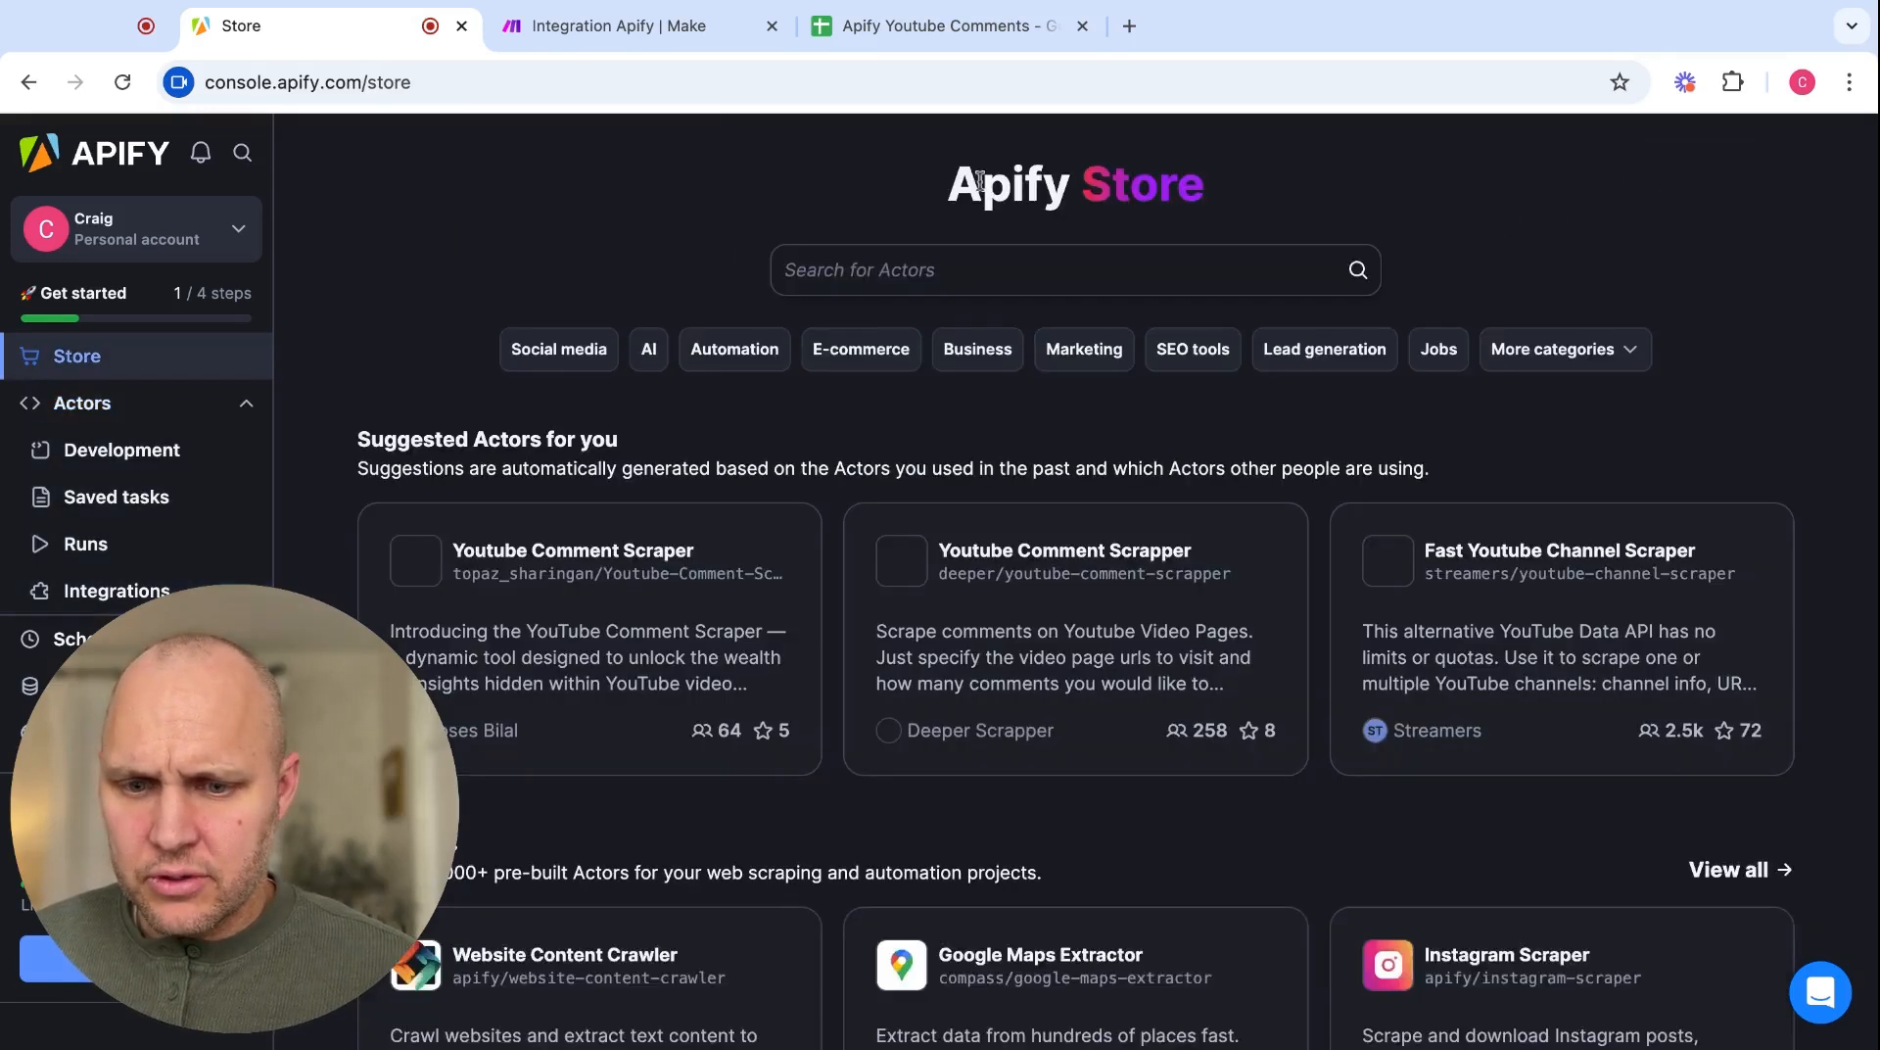
- Search the Store for "streamers/you" and open the Youtube Comments Scraper Actor
{"action": "left_click", "coordinate": [886, 272]}
{"action": "type", "text": "streame"}
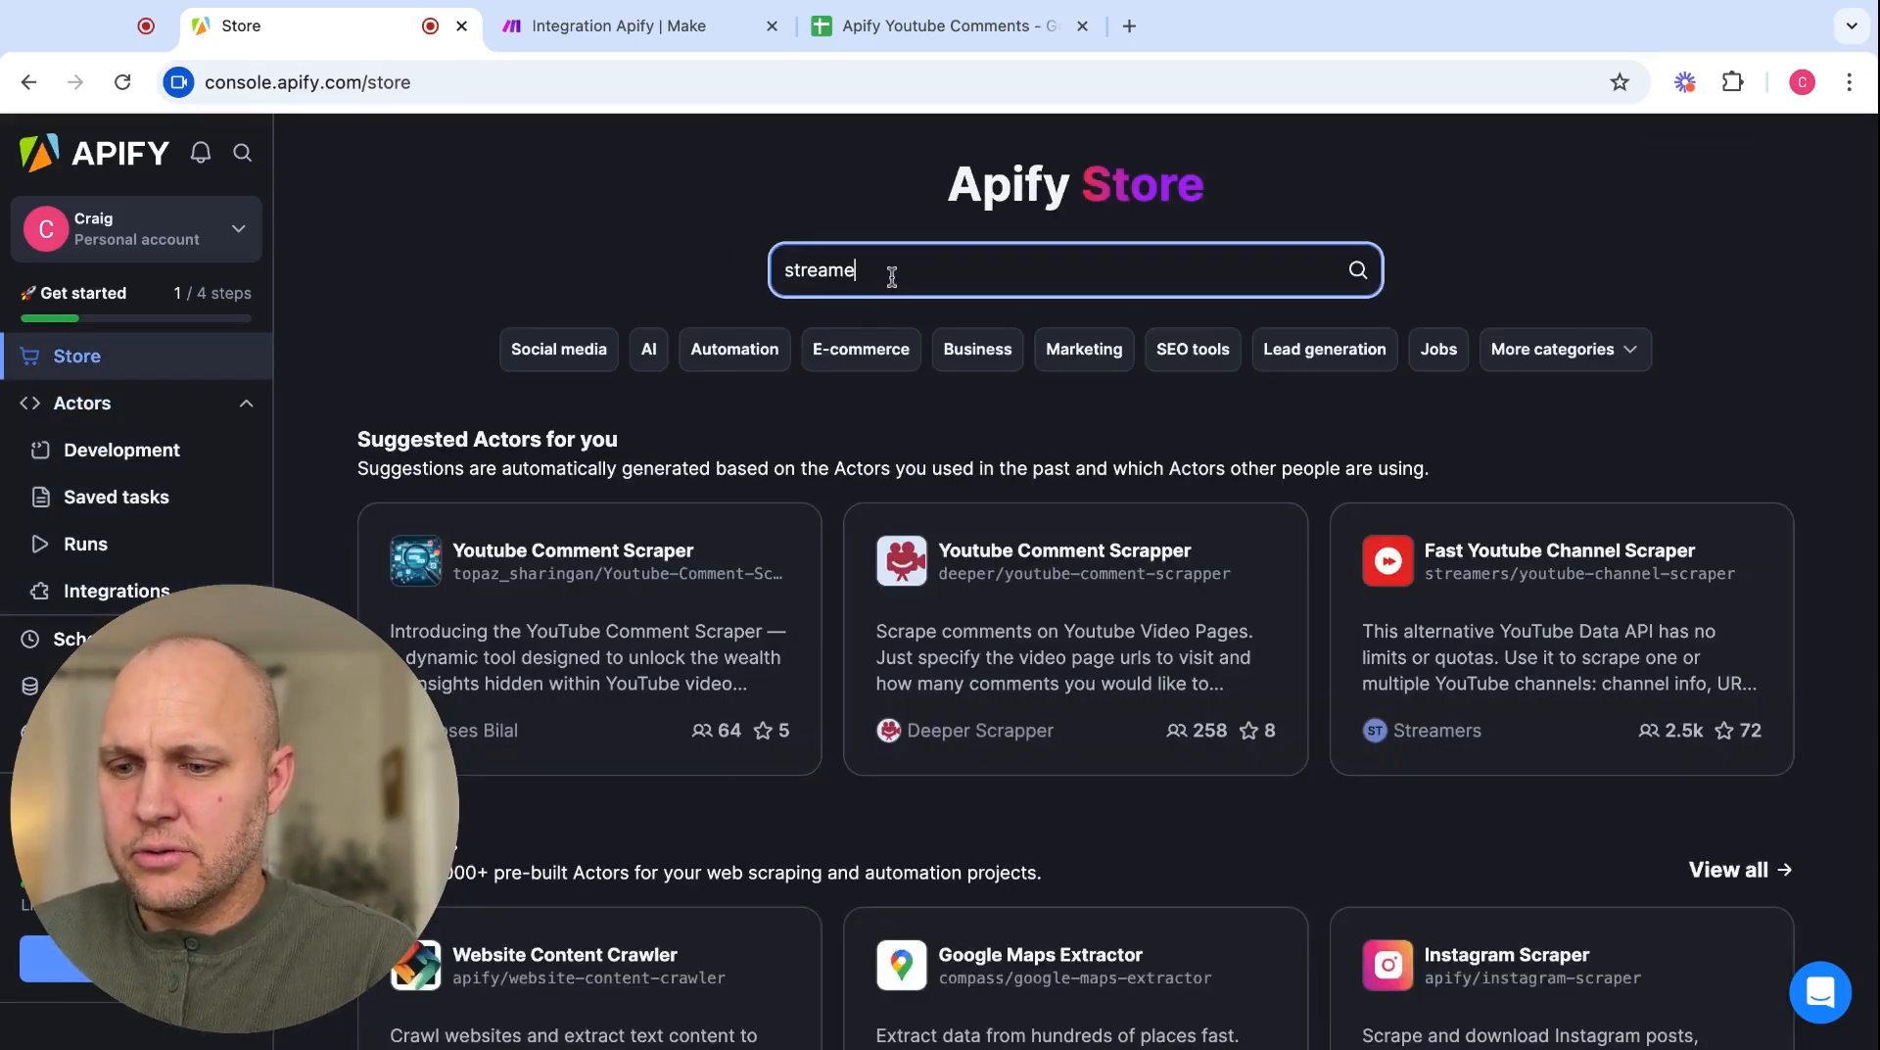
{"action": "type", "text": "rs/you"}
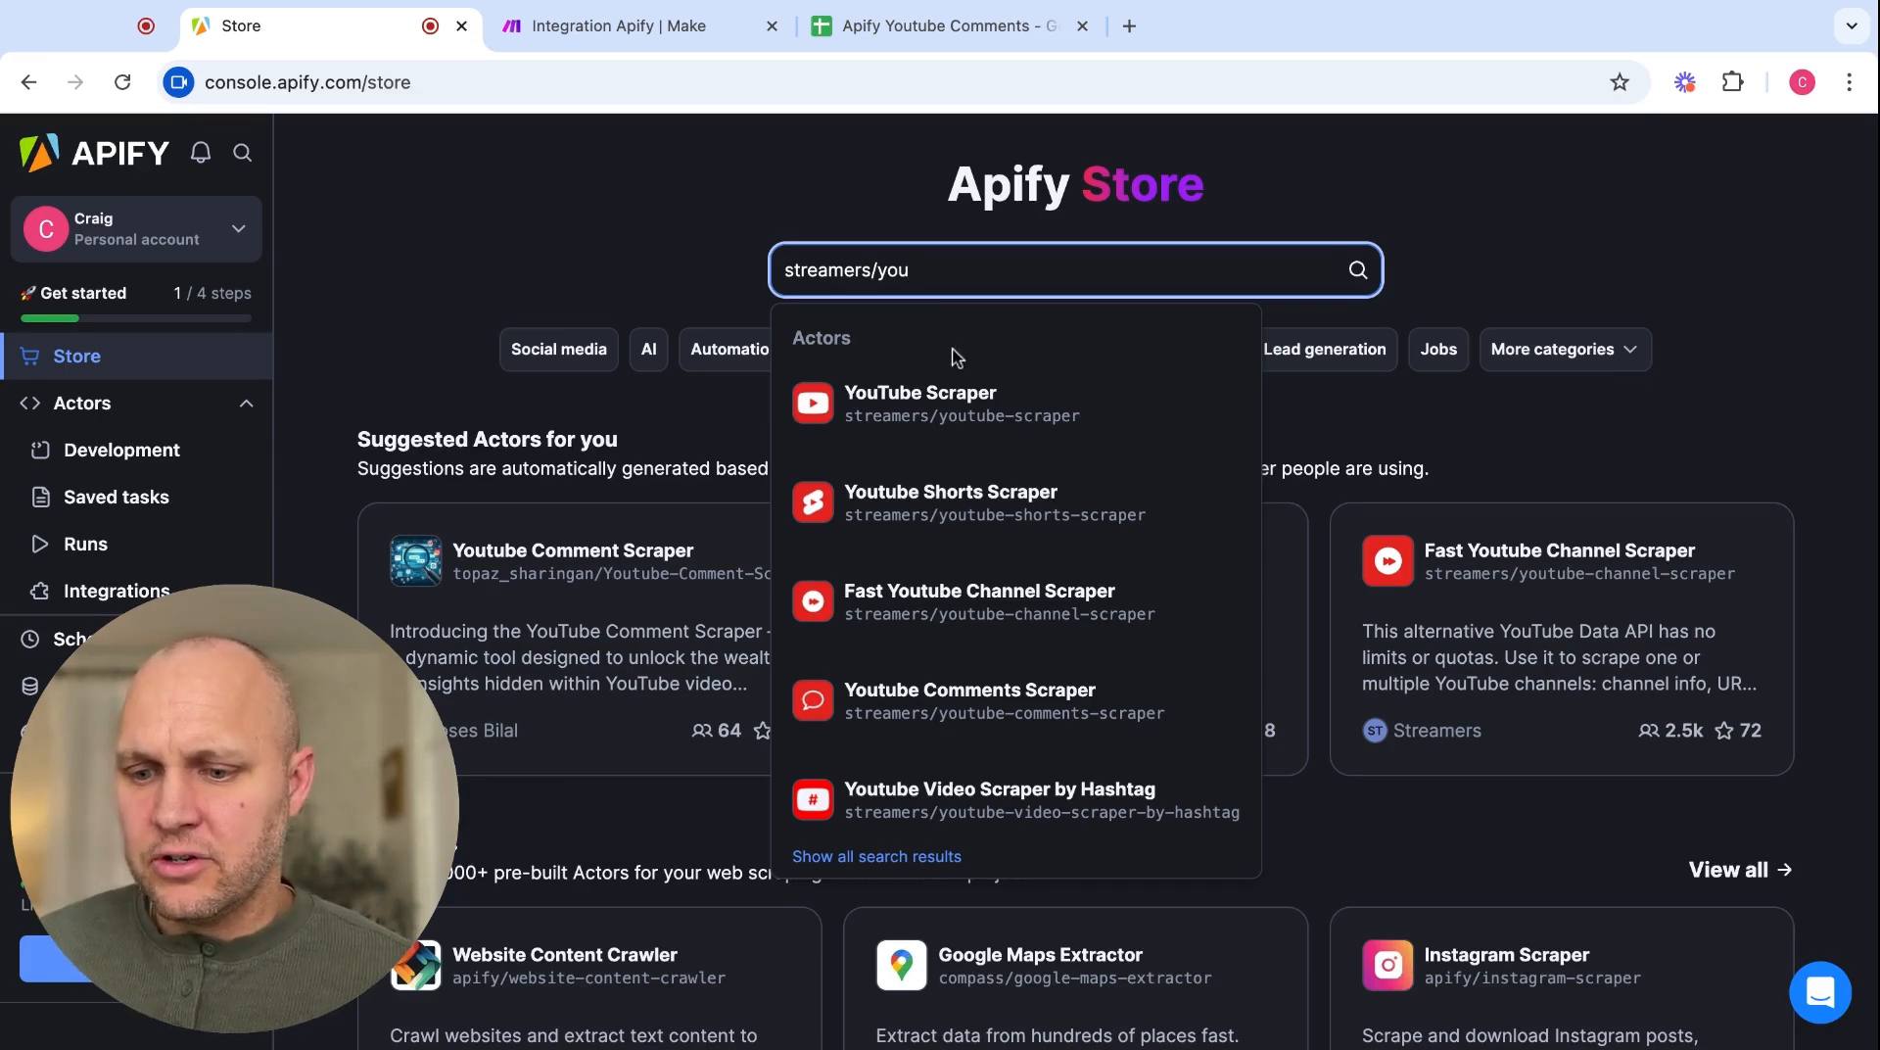
{"action": "left_click", "coordinate": [918, 712]}
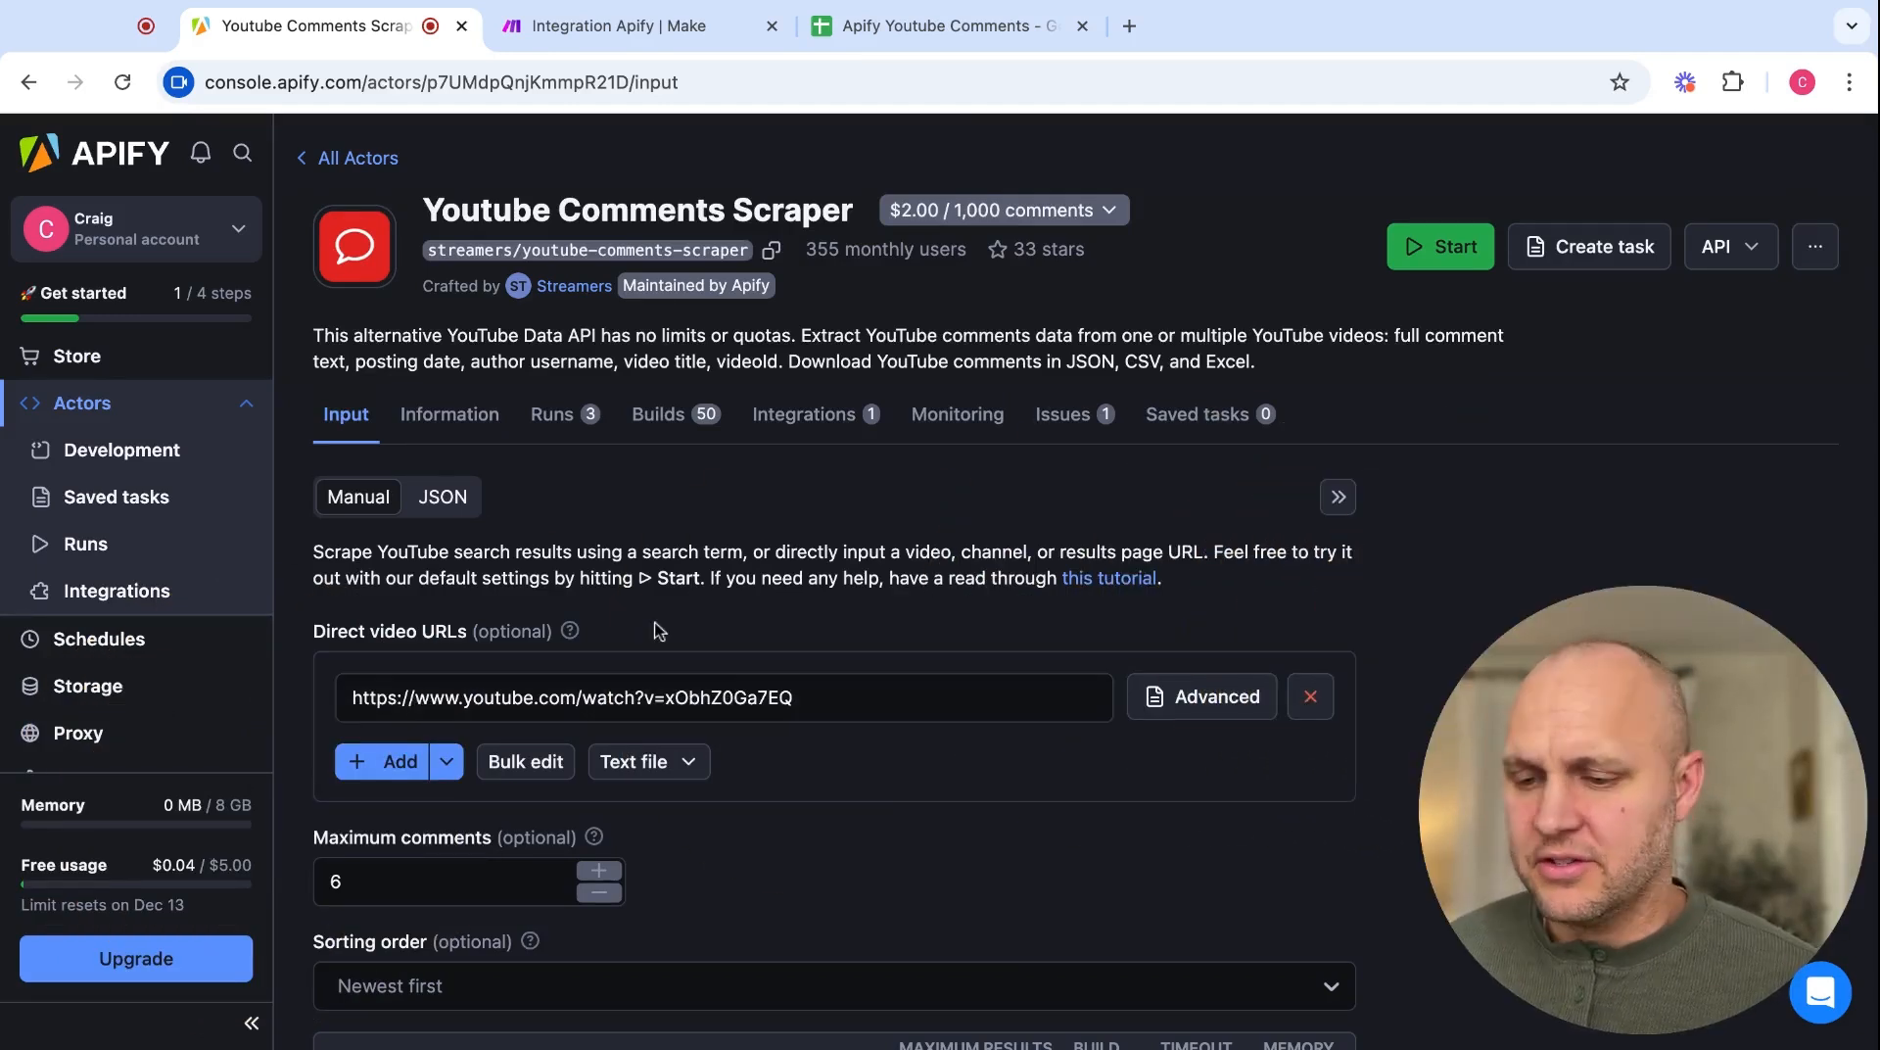
- Review the scraper's input settings: direct video URLs, maximum comments, sorting order and run options
{"action": "scroll", "coordinate": [657, 629], "scroll_direction": "down", "scroll_amount": 2}
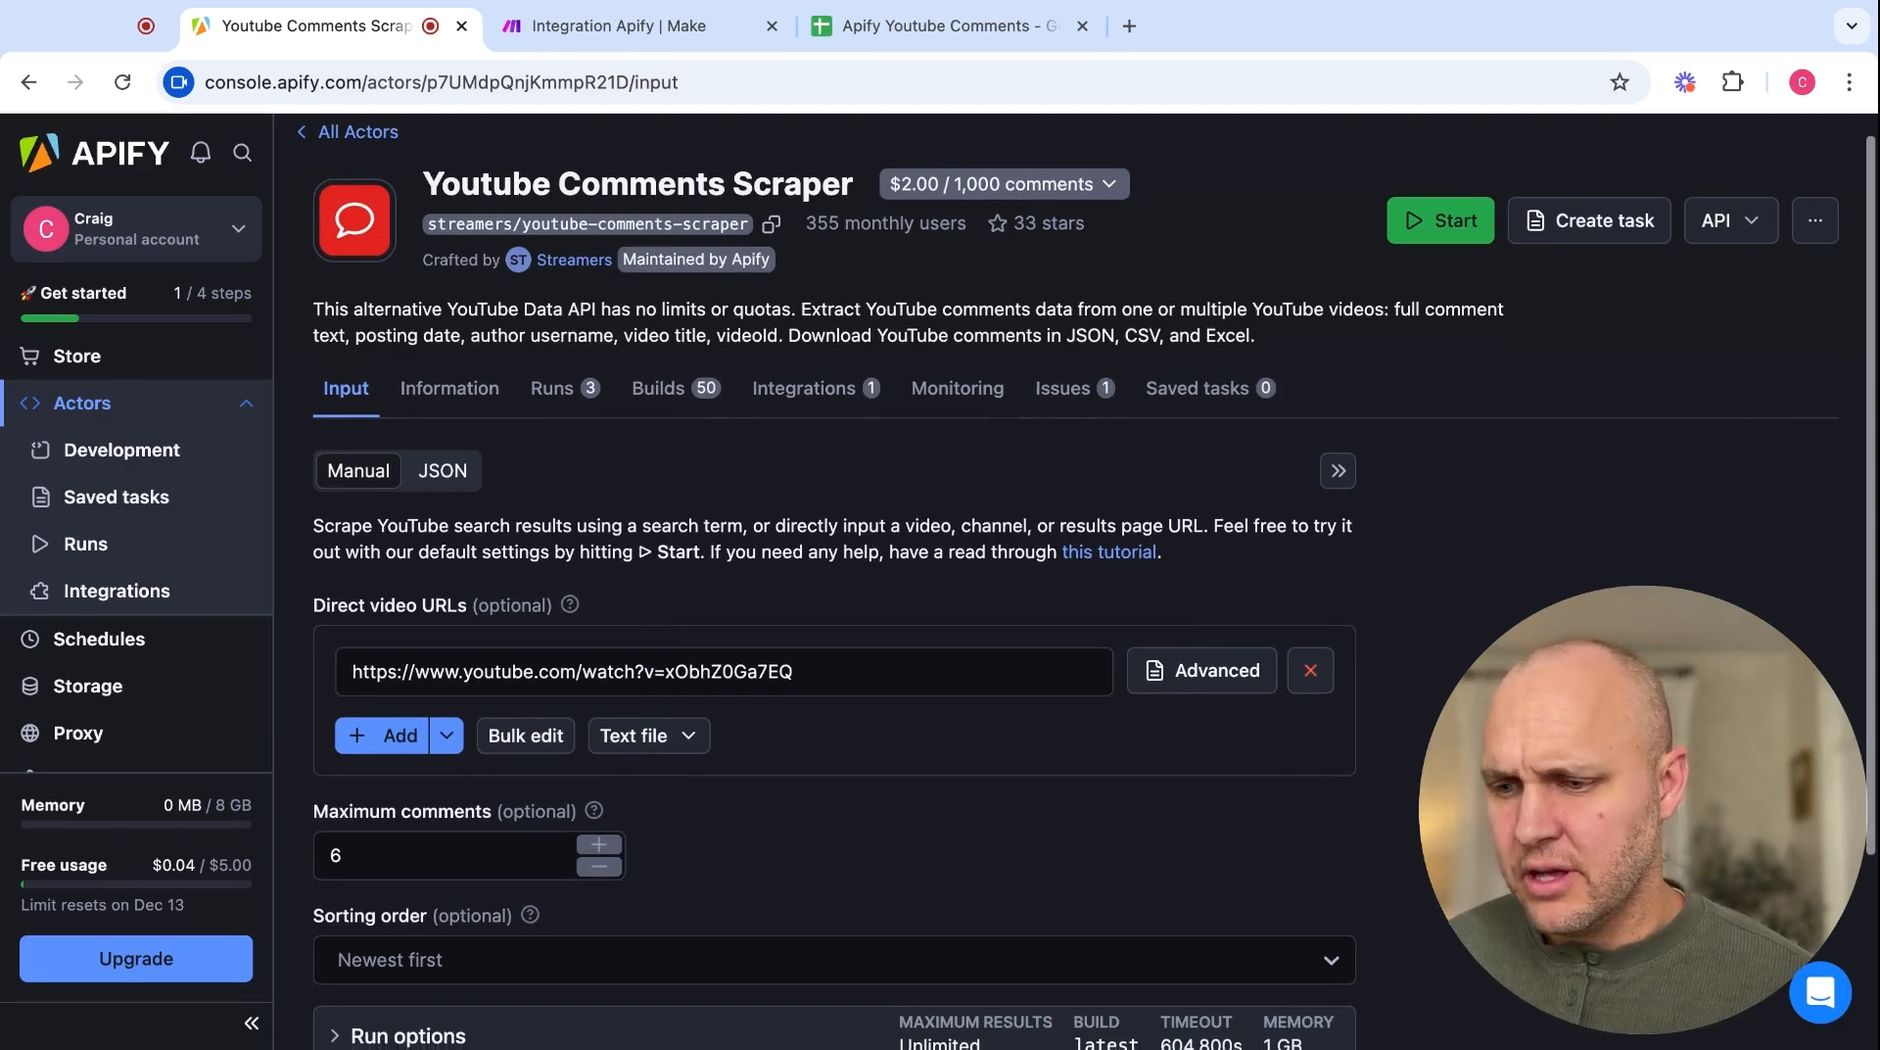
{"action": "scroll", "coordinate": [604, 712], "scroll_direction": "down", "scroll_amount": 1}
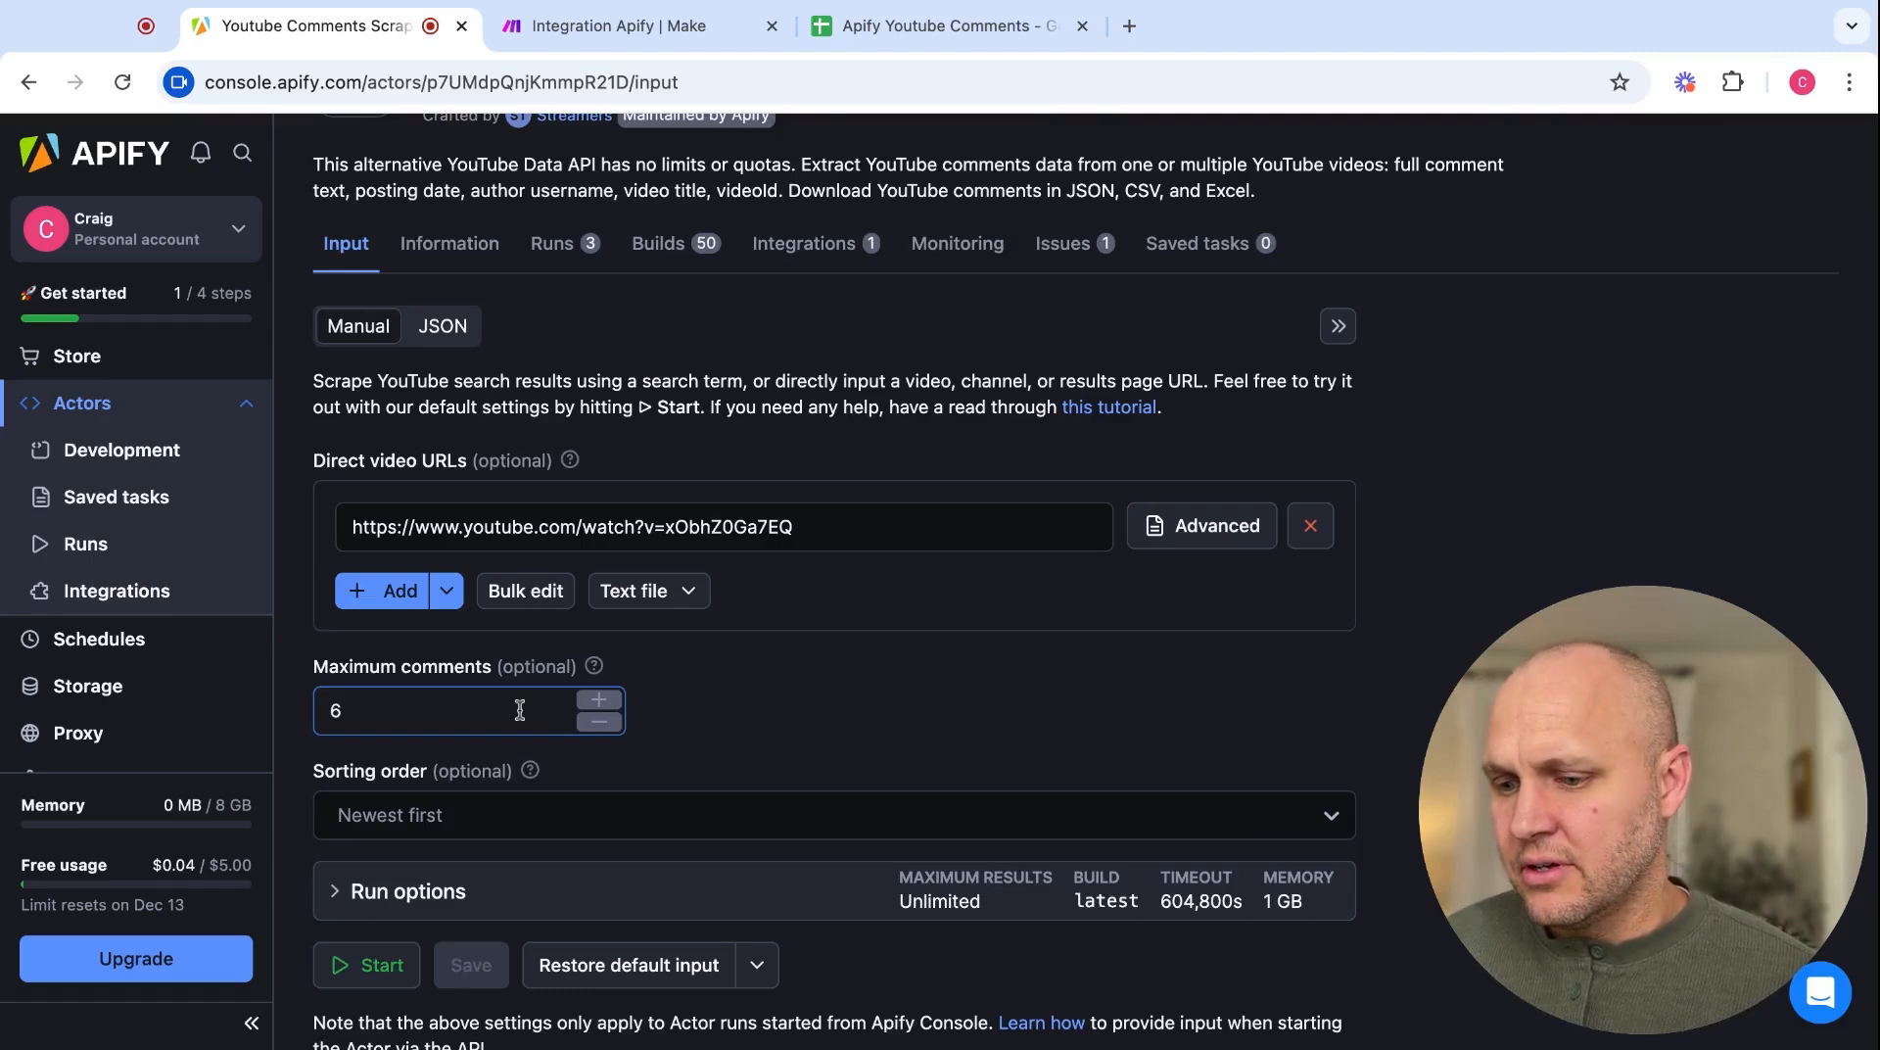
{"action": "scroll", "coordinate": [520, 710], "scroll_direction": "up", "scroll_amount": 3}
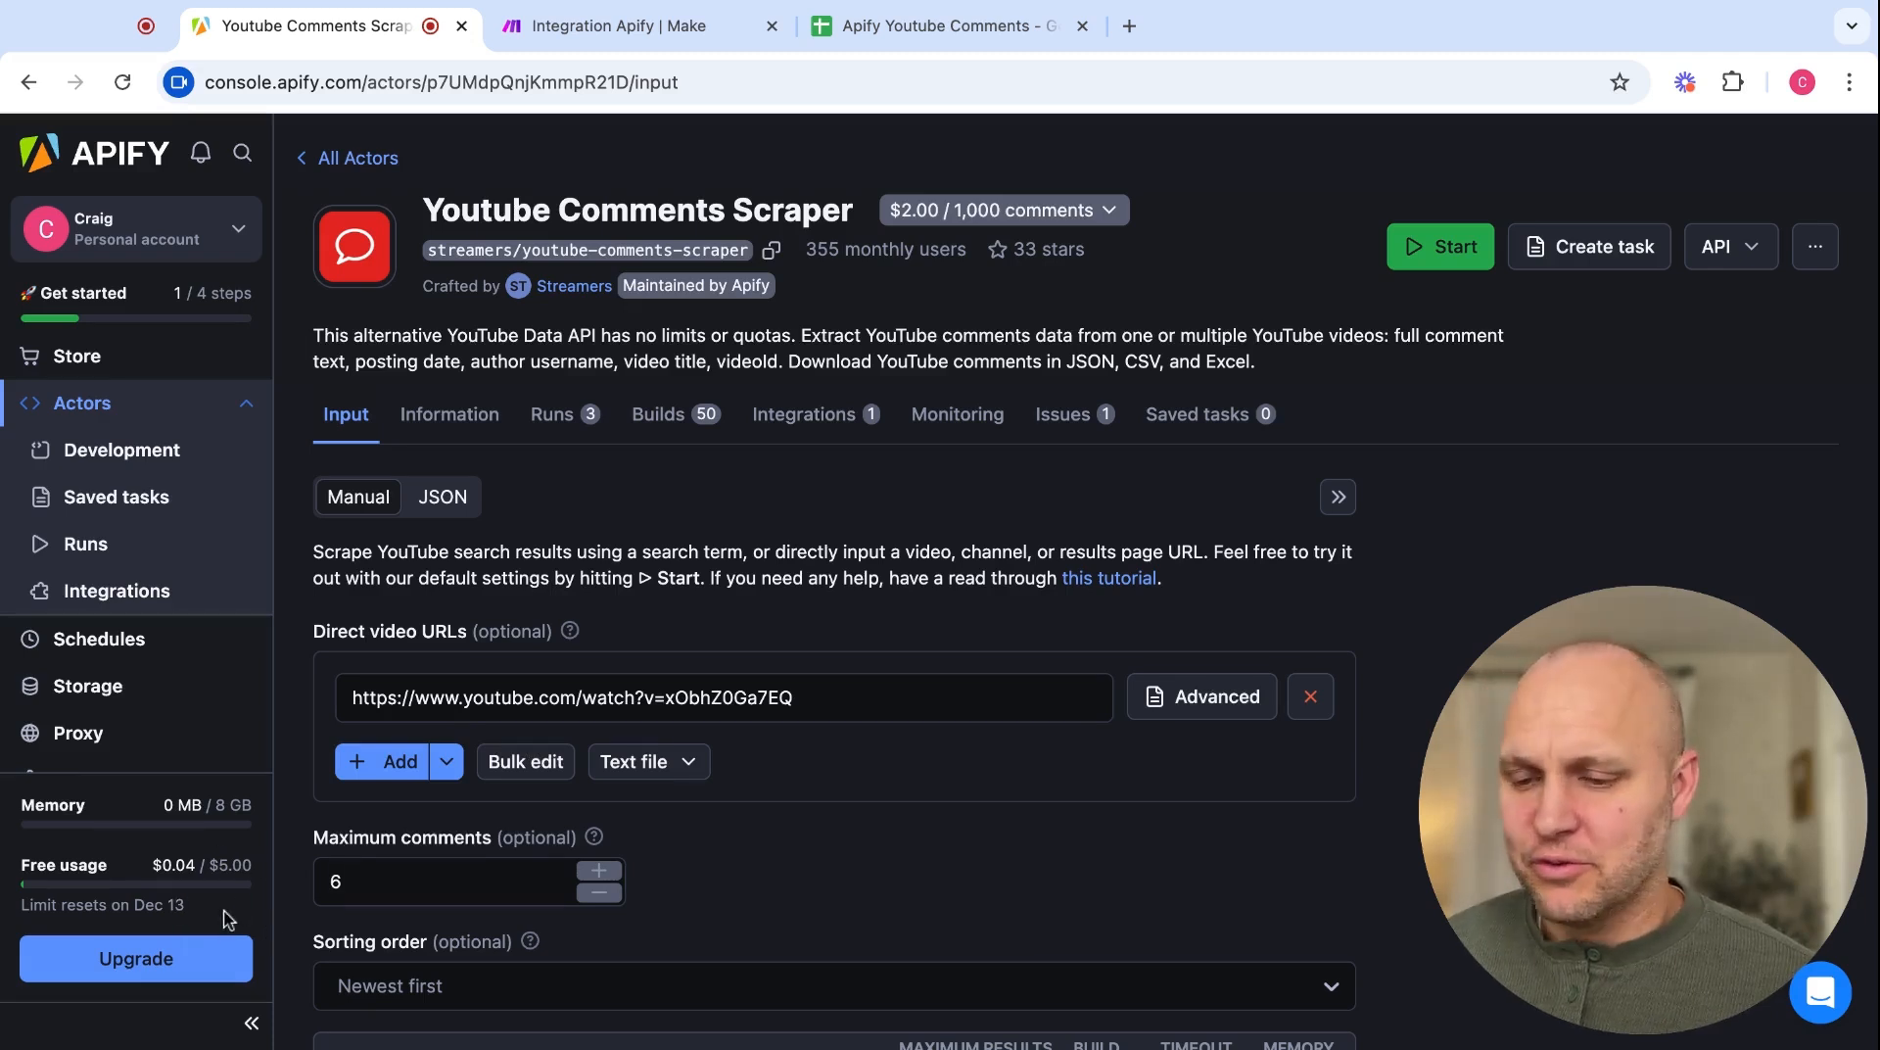
{"action": "left_click", "coordinate": [426, 716]}
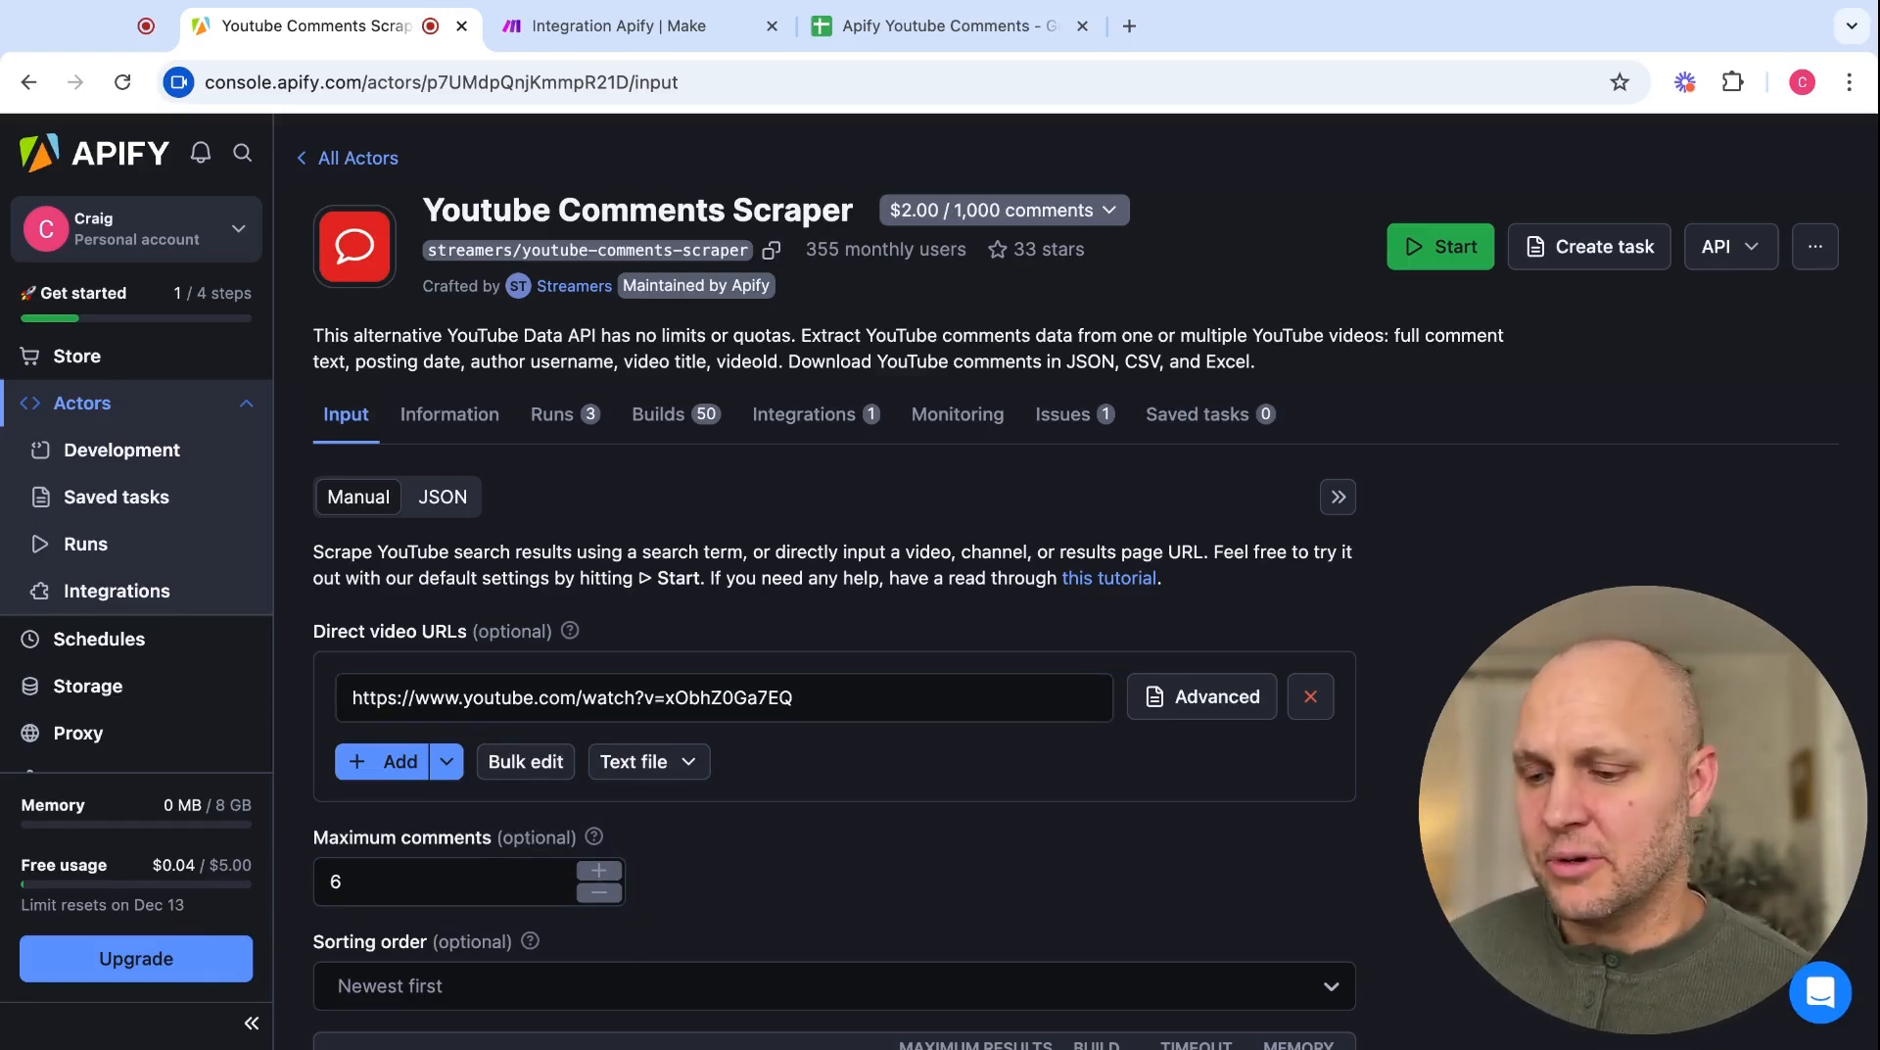
{"action": "scroll", "coordinate": [832, 587], "scroll_direction": "down", "scroll_amount": 3}
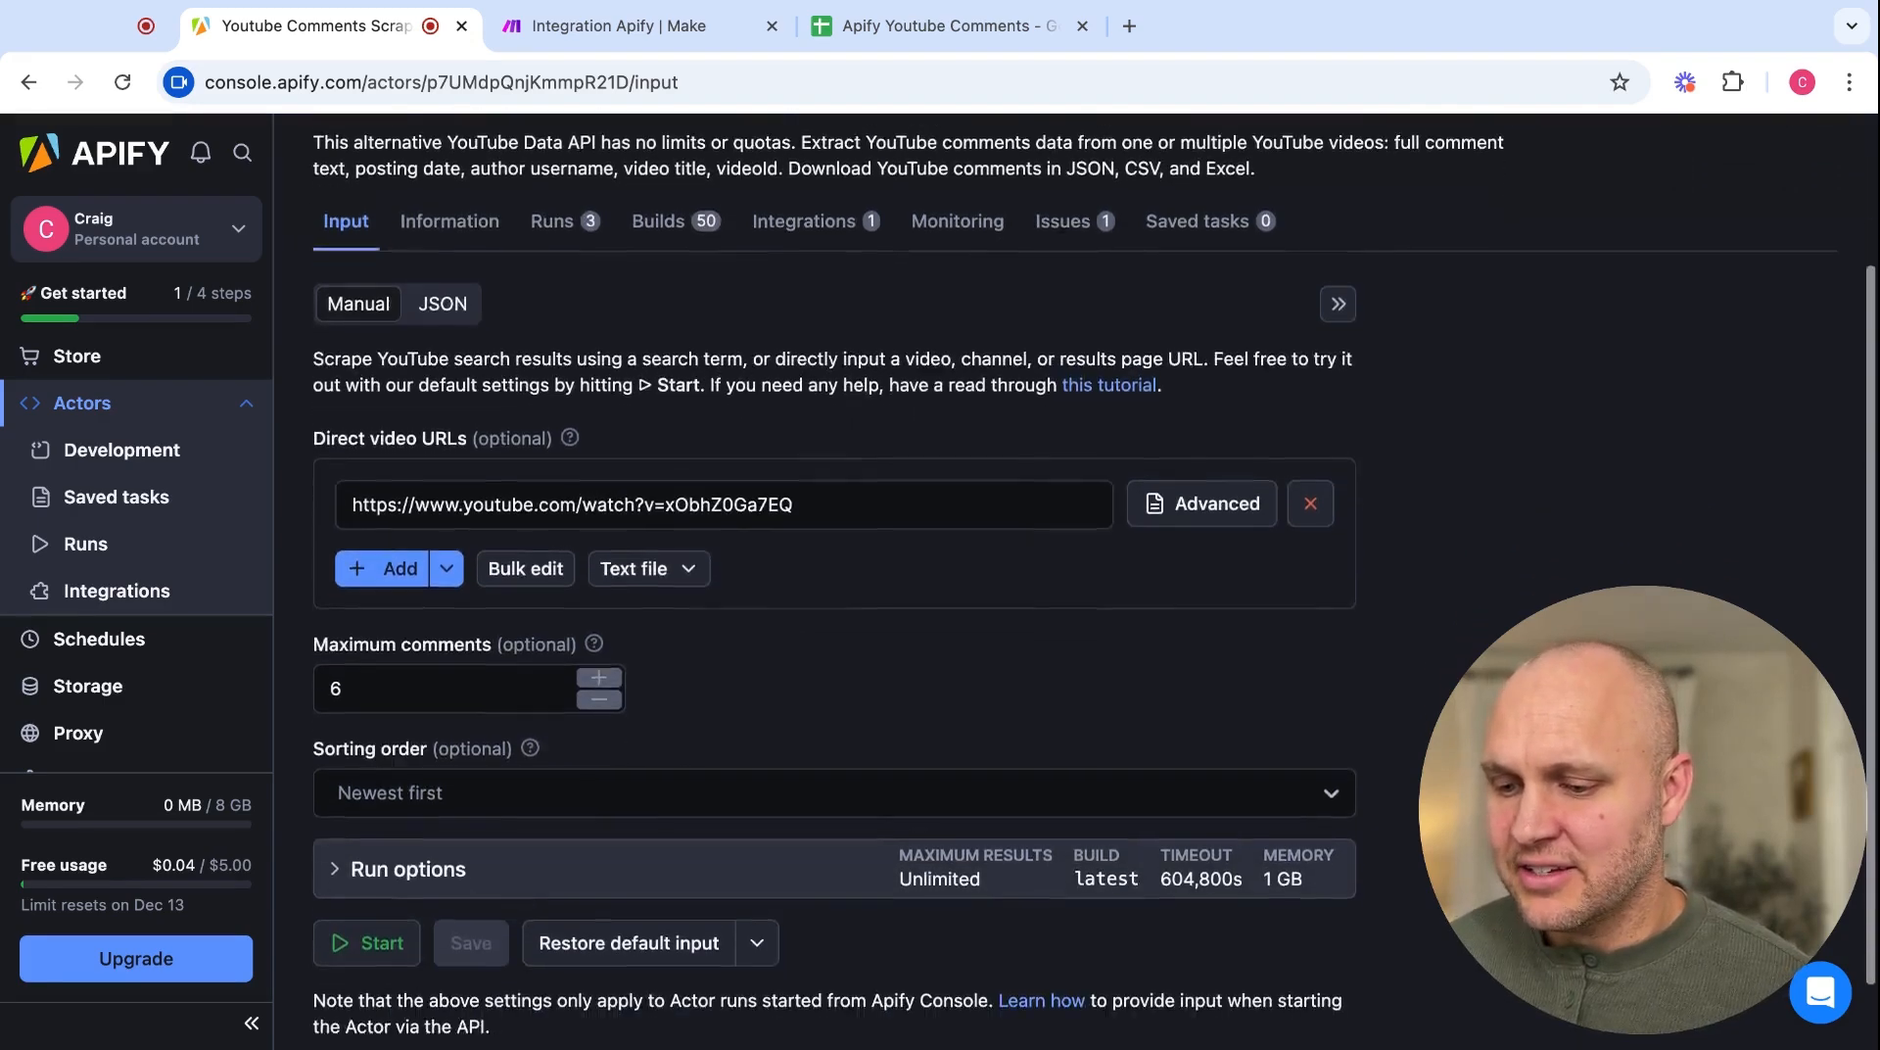
{"action": "scroll", "coordinate": [780, 588], "scroll_direction": "up", "scroll_amount": 2}
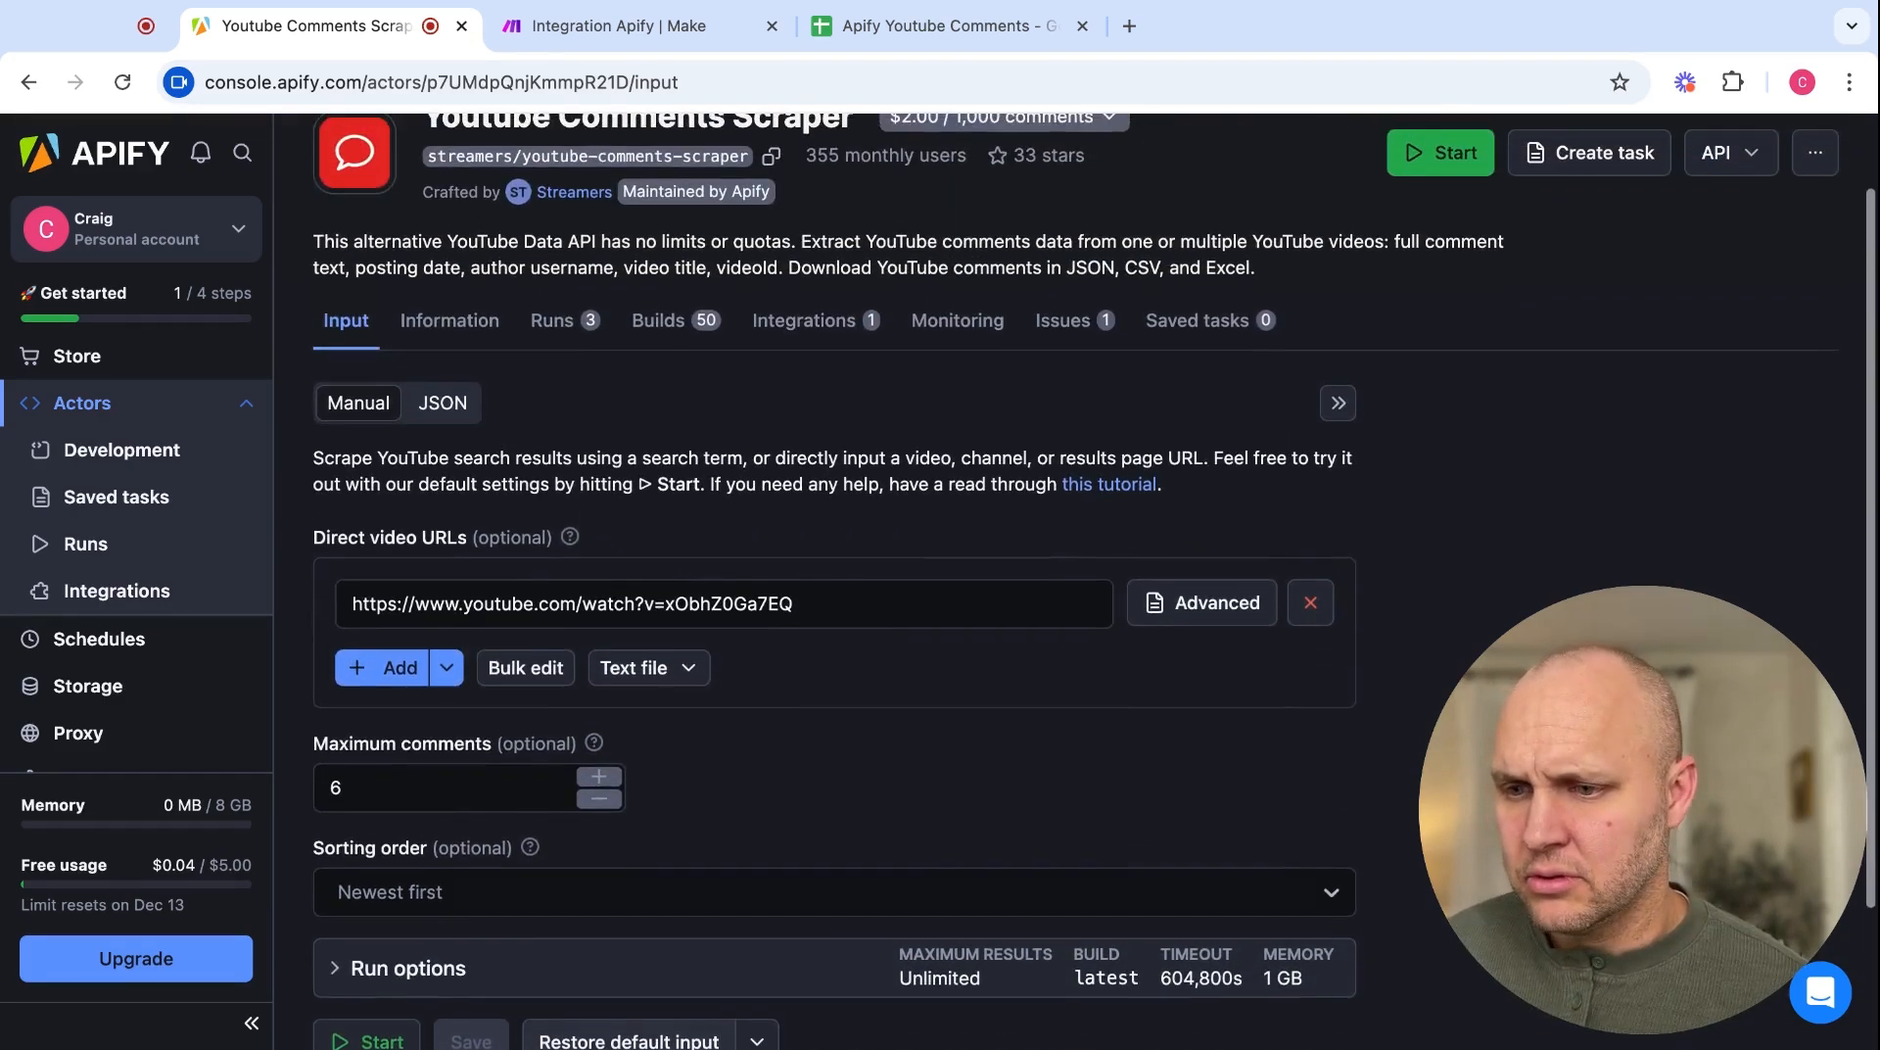
- Copy the direct video URL from the scraper's input and open that YouTube video in a new browser tab
{"action": "left_click", "coordinate": [781, 614]}
{"action": "double_click", "coordinate": [781, 614]}
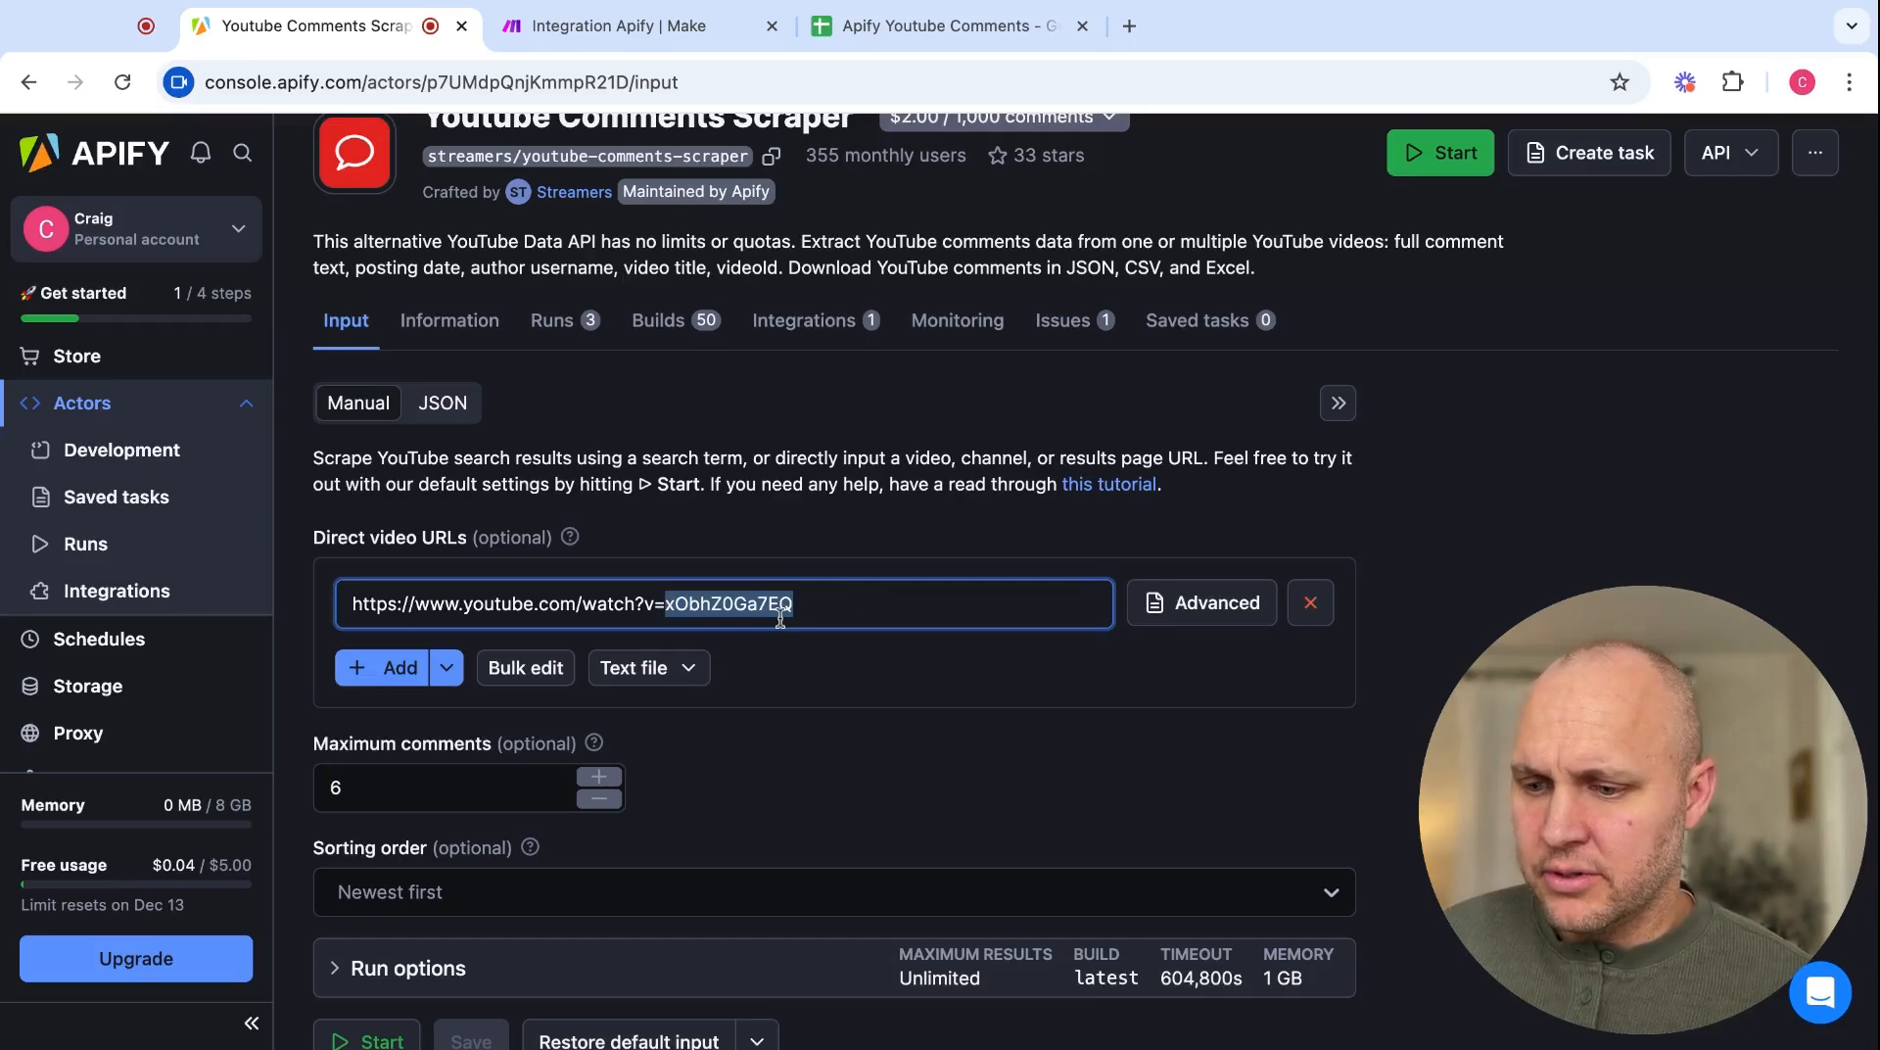
{"action": "triple_click", "coordinate": [842, 599]}
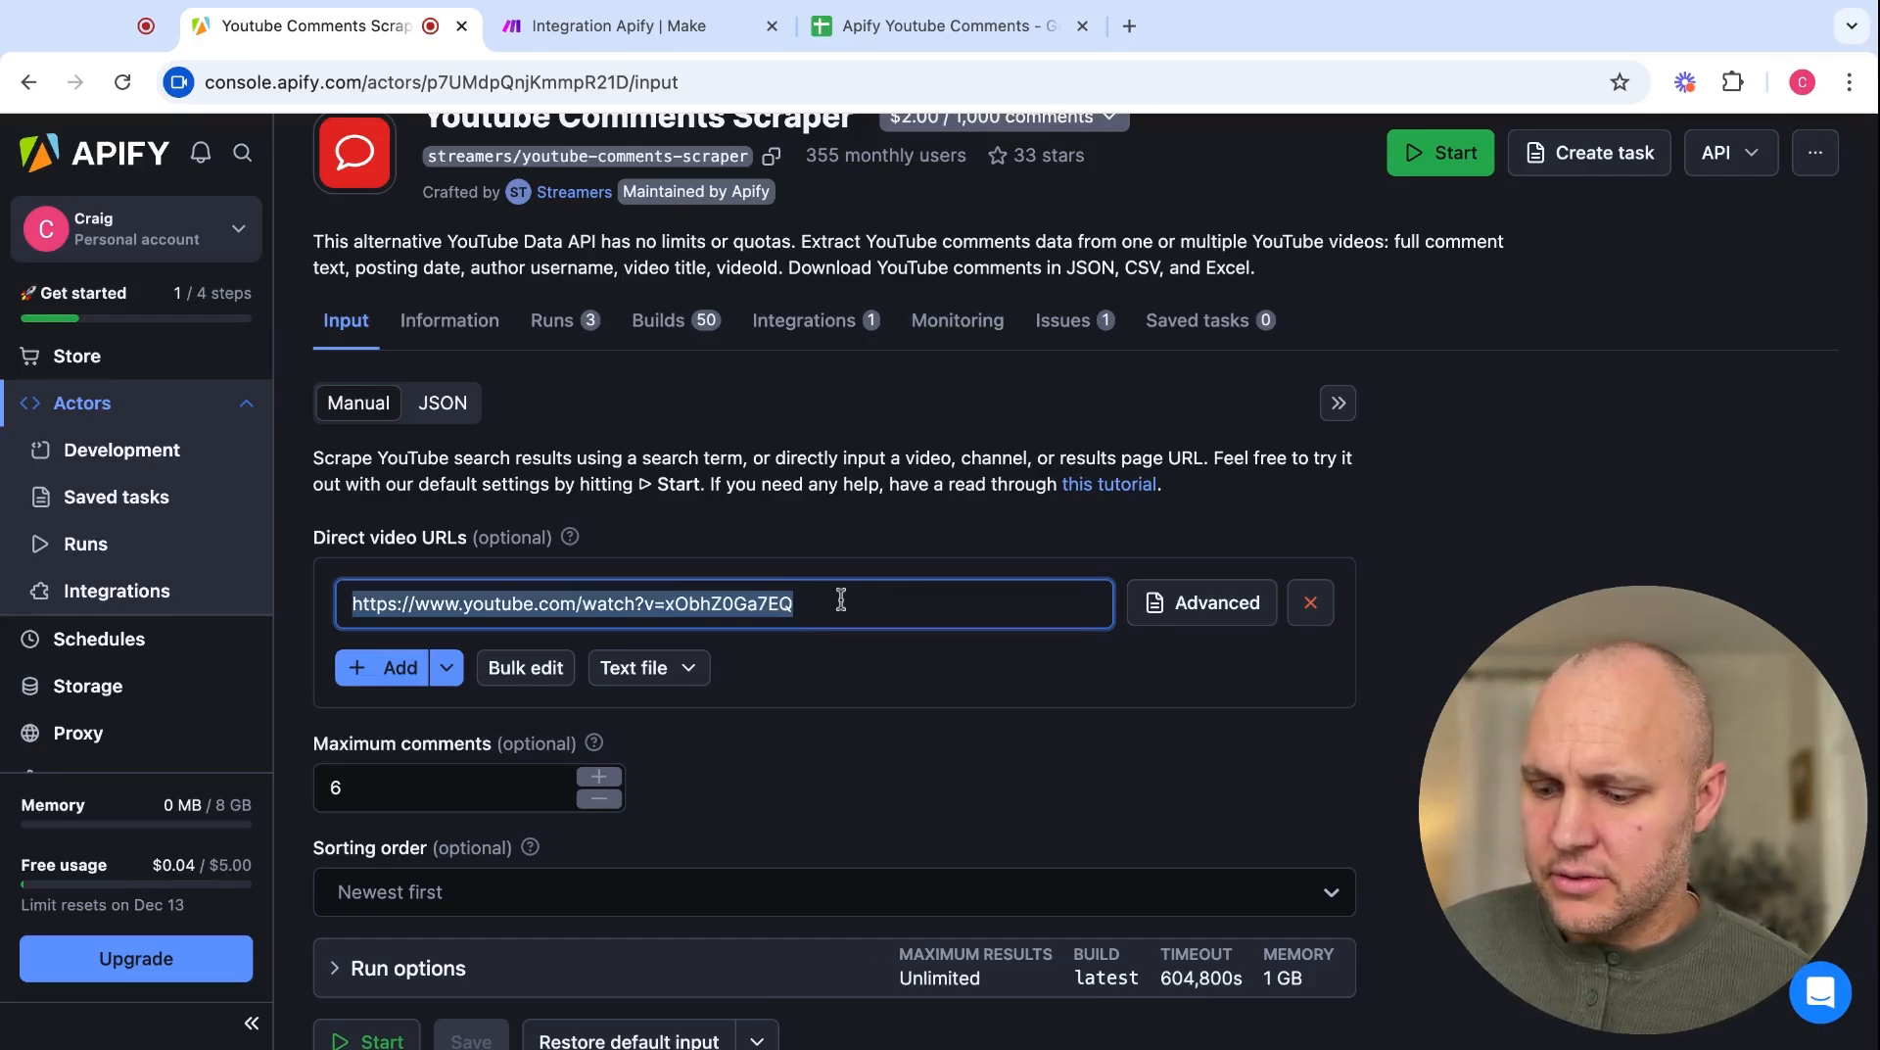
{"action": "left_click", "coordinate": [1131, 27]}
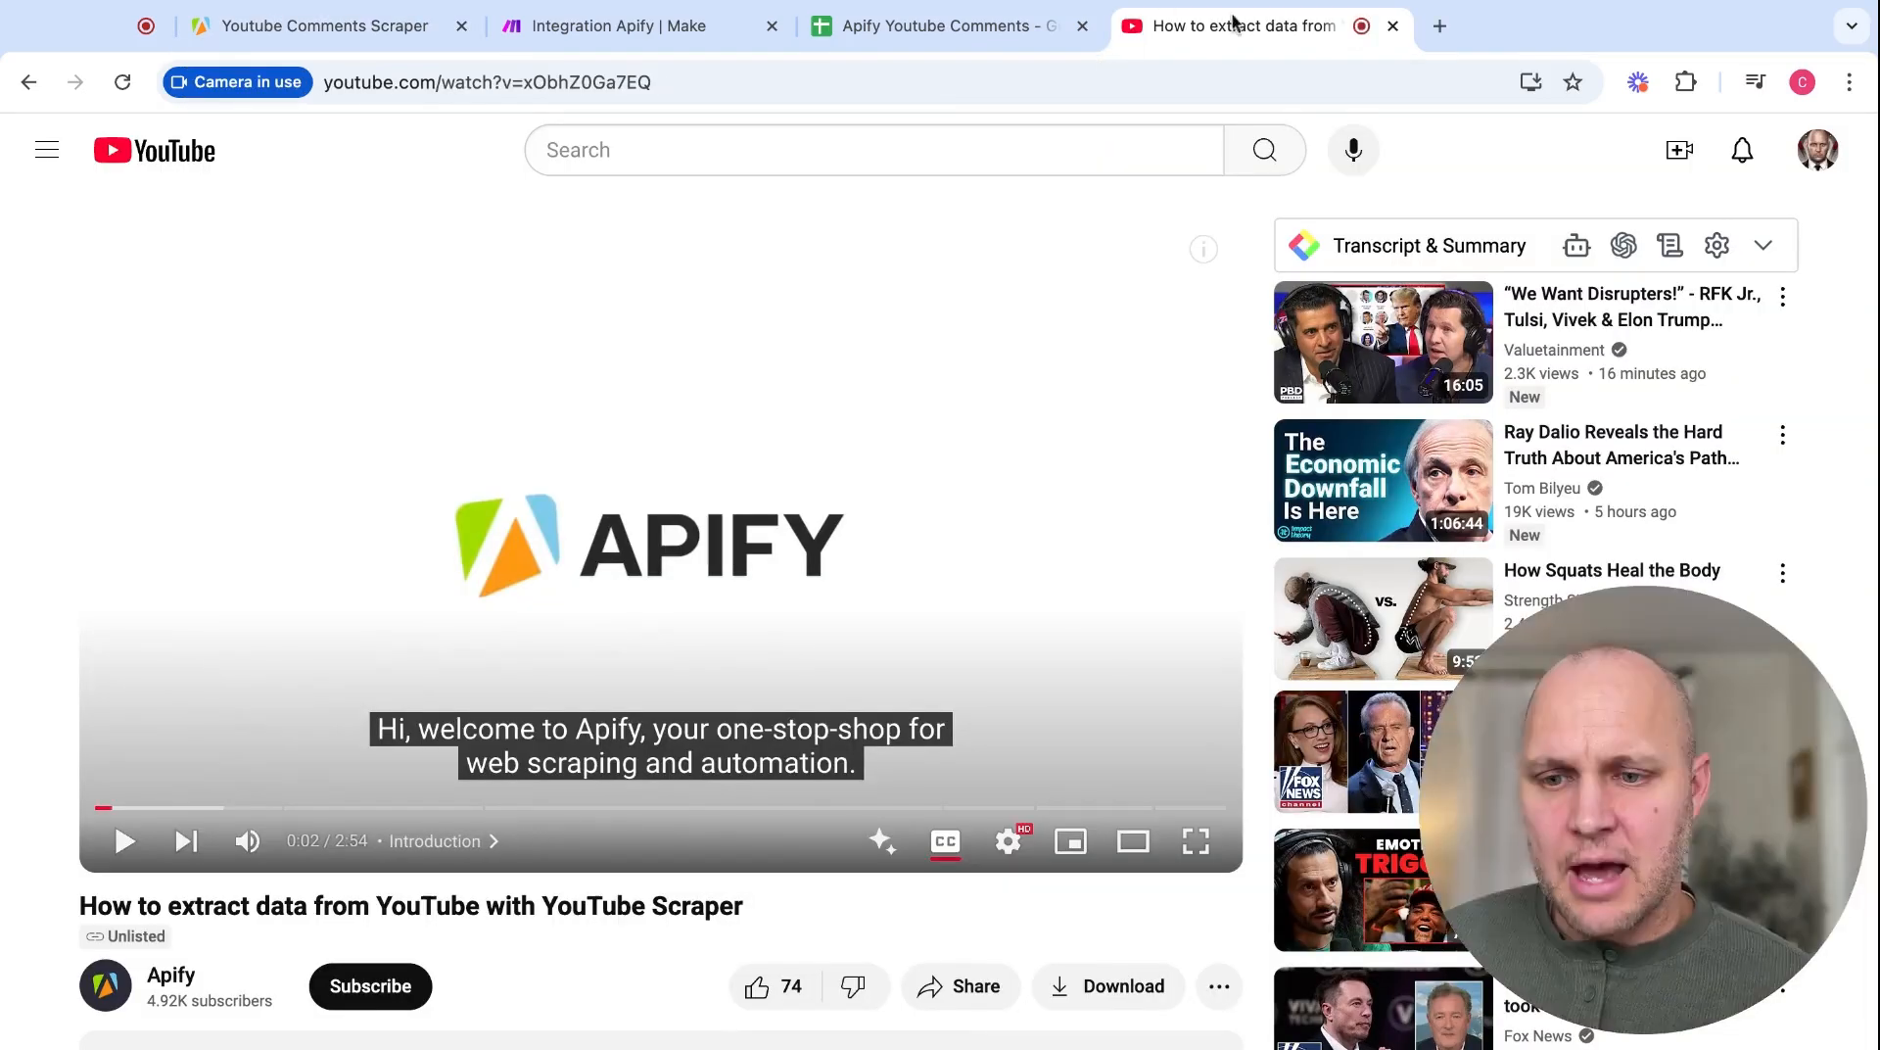
- Examine the comments and replies below the YouTube video, and close its tab to return to the scraper
{"action": "scroll", "coordinate": [949, 441], "scroll_direction": "down", "scroll_amount": 9}
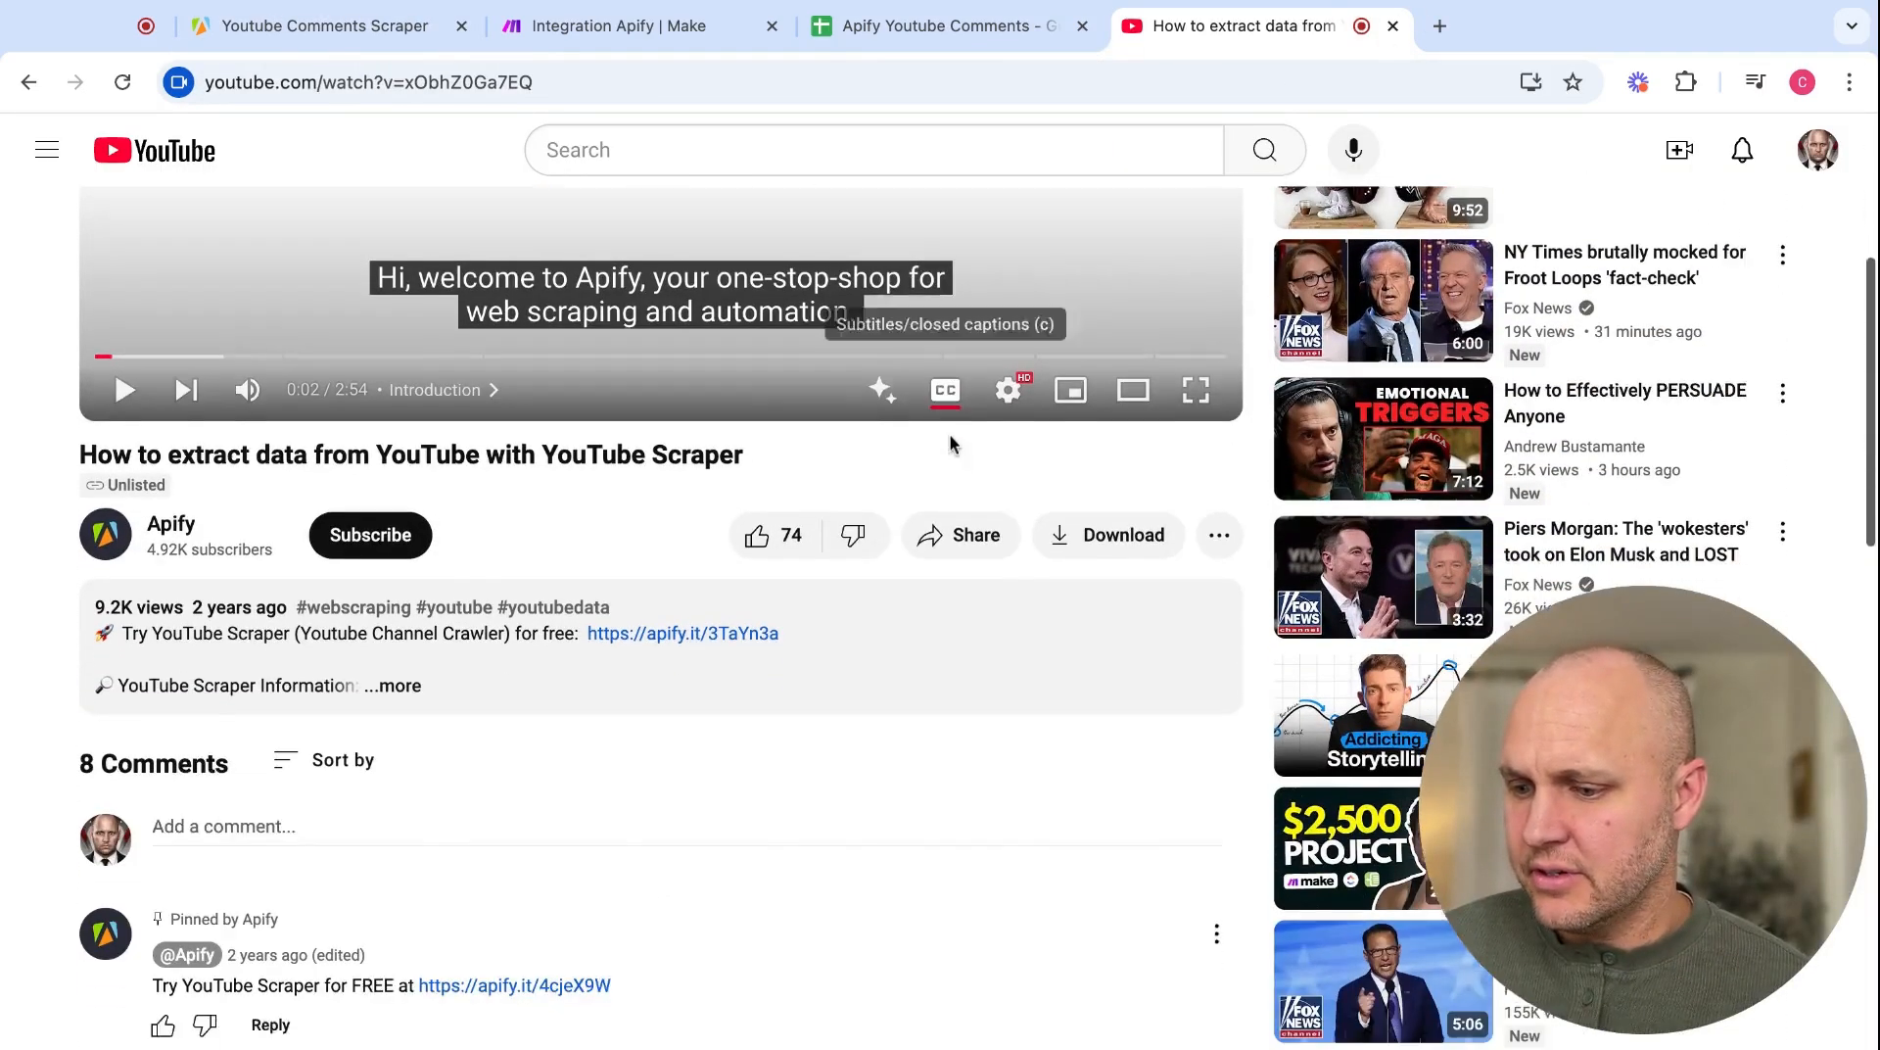
{"action": "scroll", "coordinate": [949, 433], "scroll_direction": "down", "scroll_amount": 4}
{"action": "scroll", "coordinate": [948, 433], "scroll_direction": "up", "scroll_amount": 1}
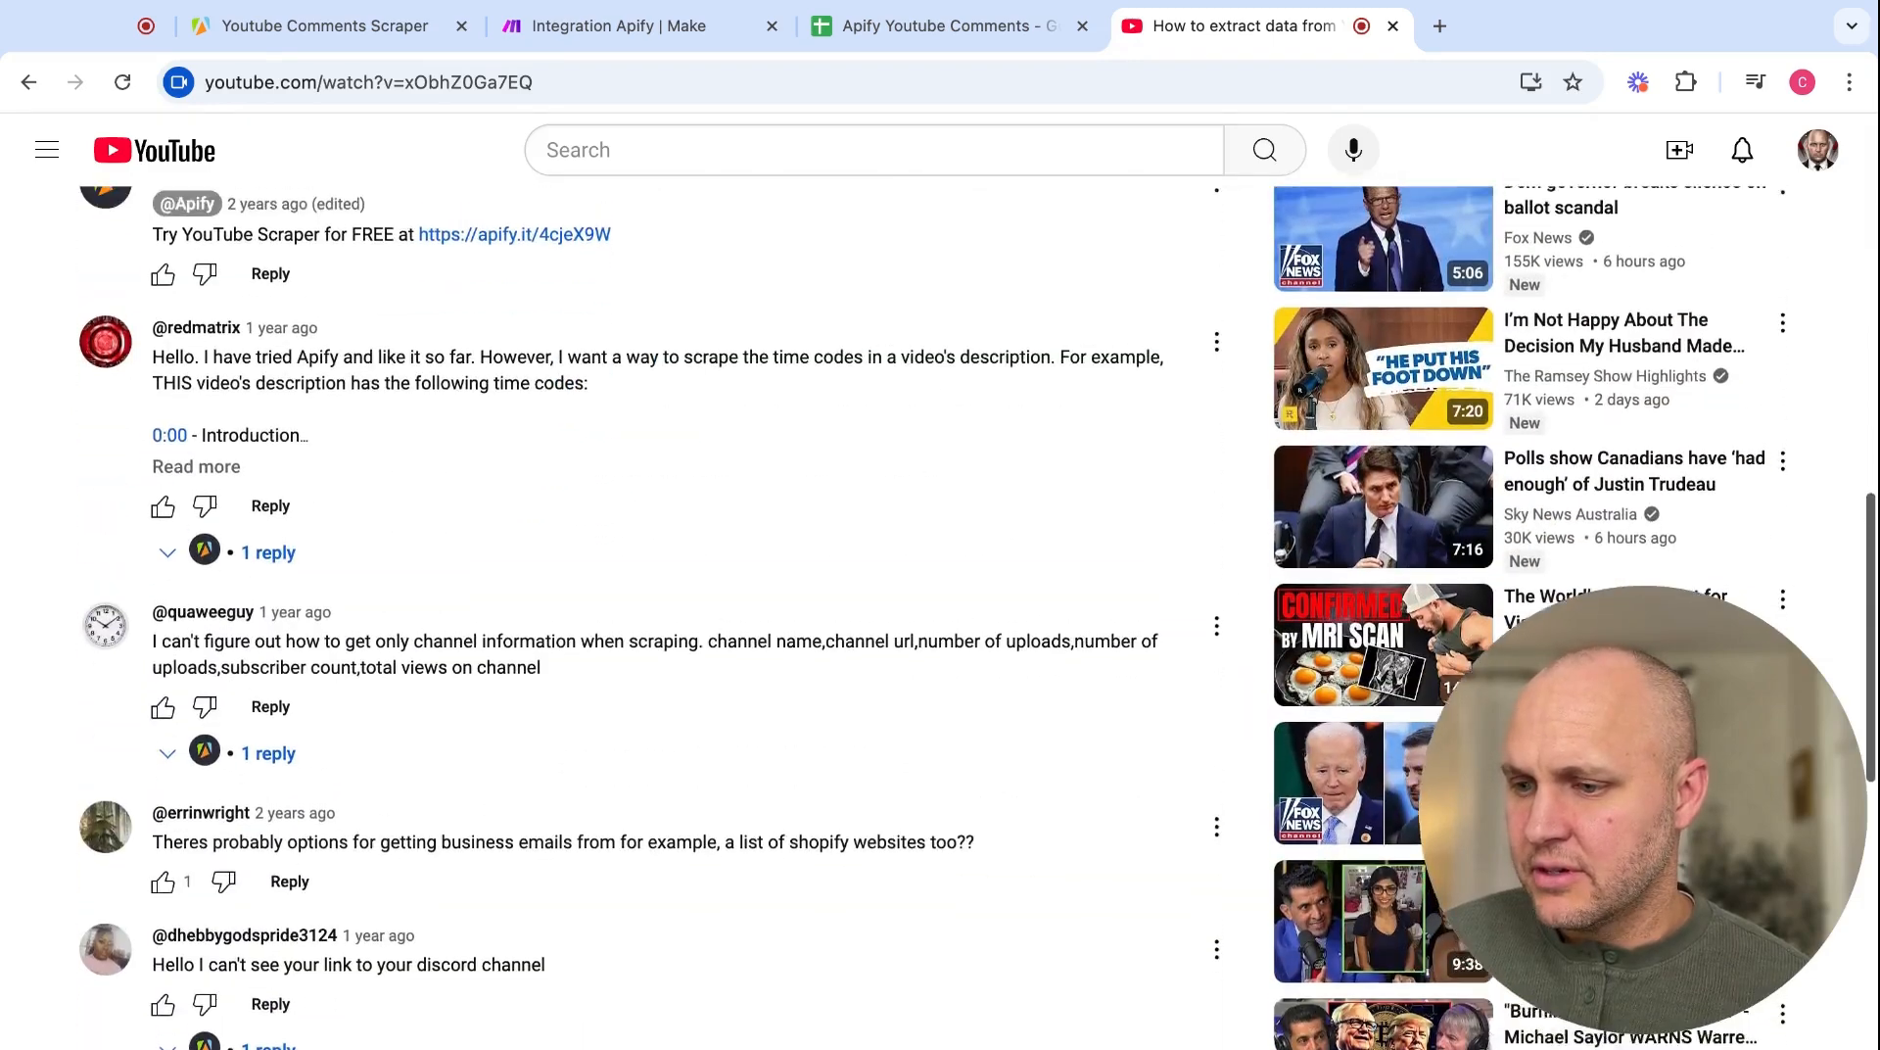
{"action": "scroll", "coordinate": [949, 433], "scroll_direction": "down", "scroll_amount": 2}
{"action": "scroll", "coordinate": [949, 433], "scroll_direction": "down", "scroll_amount": 2}
{"action": "scroll", "coordinate": [949, 433], "scroll_direction": "up", "scroll_amount": 5}
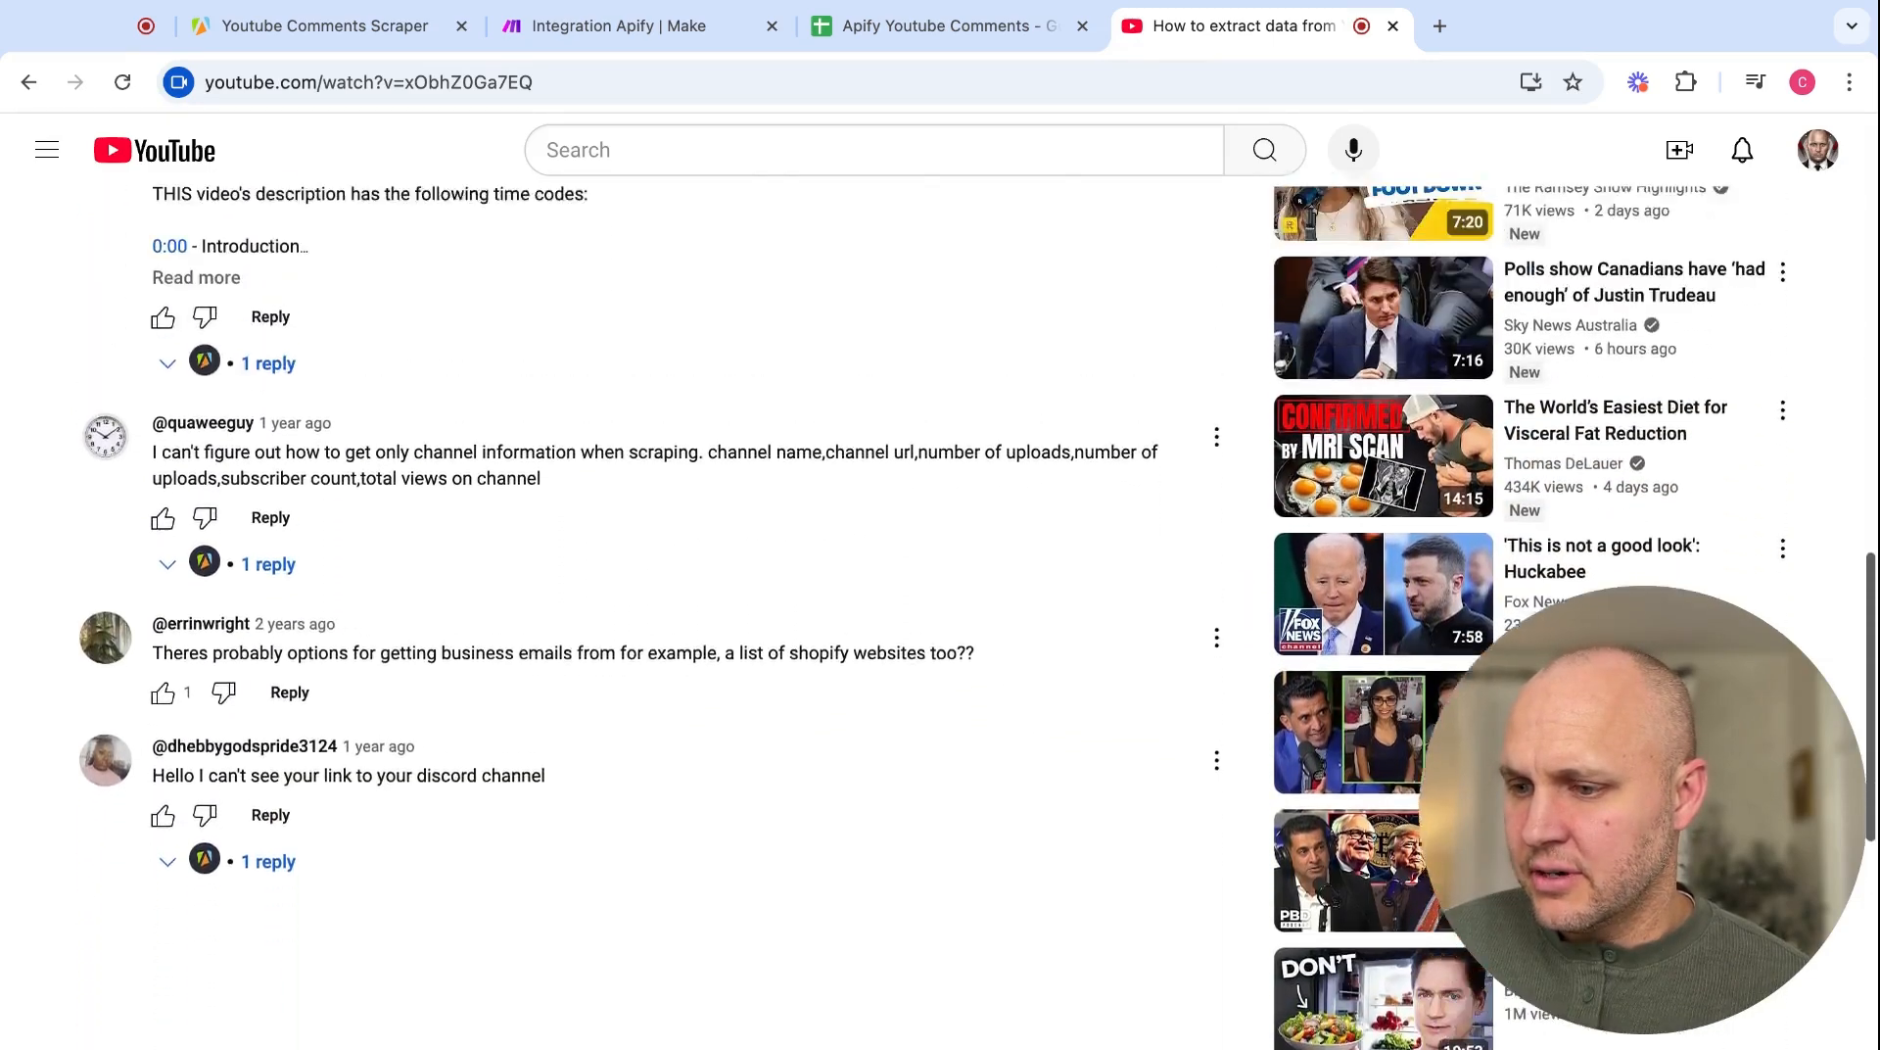
{"action": "scroll", "coordinate": [949, 433], "scroll_direction": "up", "scroll_amount": 2}
{"action": "scroll", "coordinate": [949, 432], "scroll_direction": "down", "scroll_amount": 3}
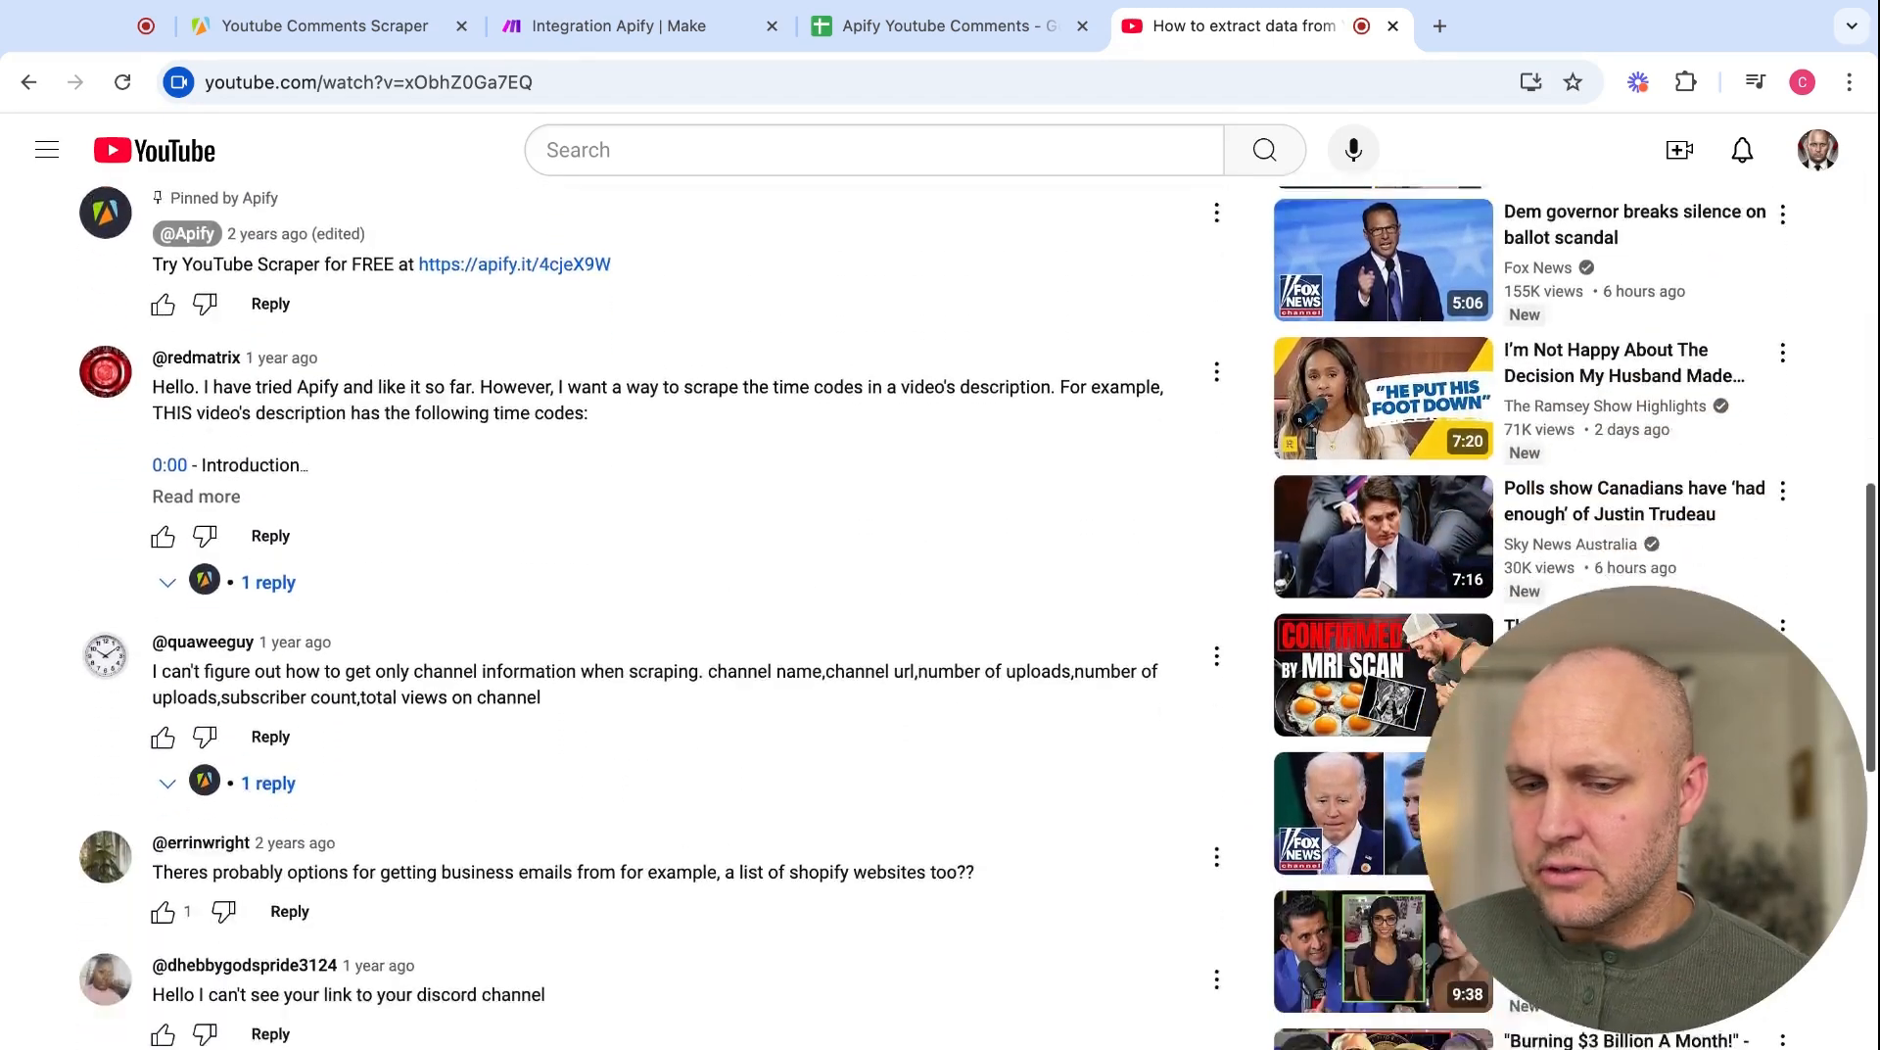
{"action": "left_click", "coordinate": [1392, 26]}
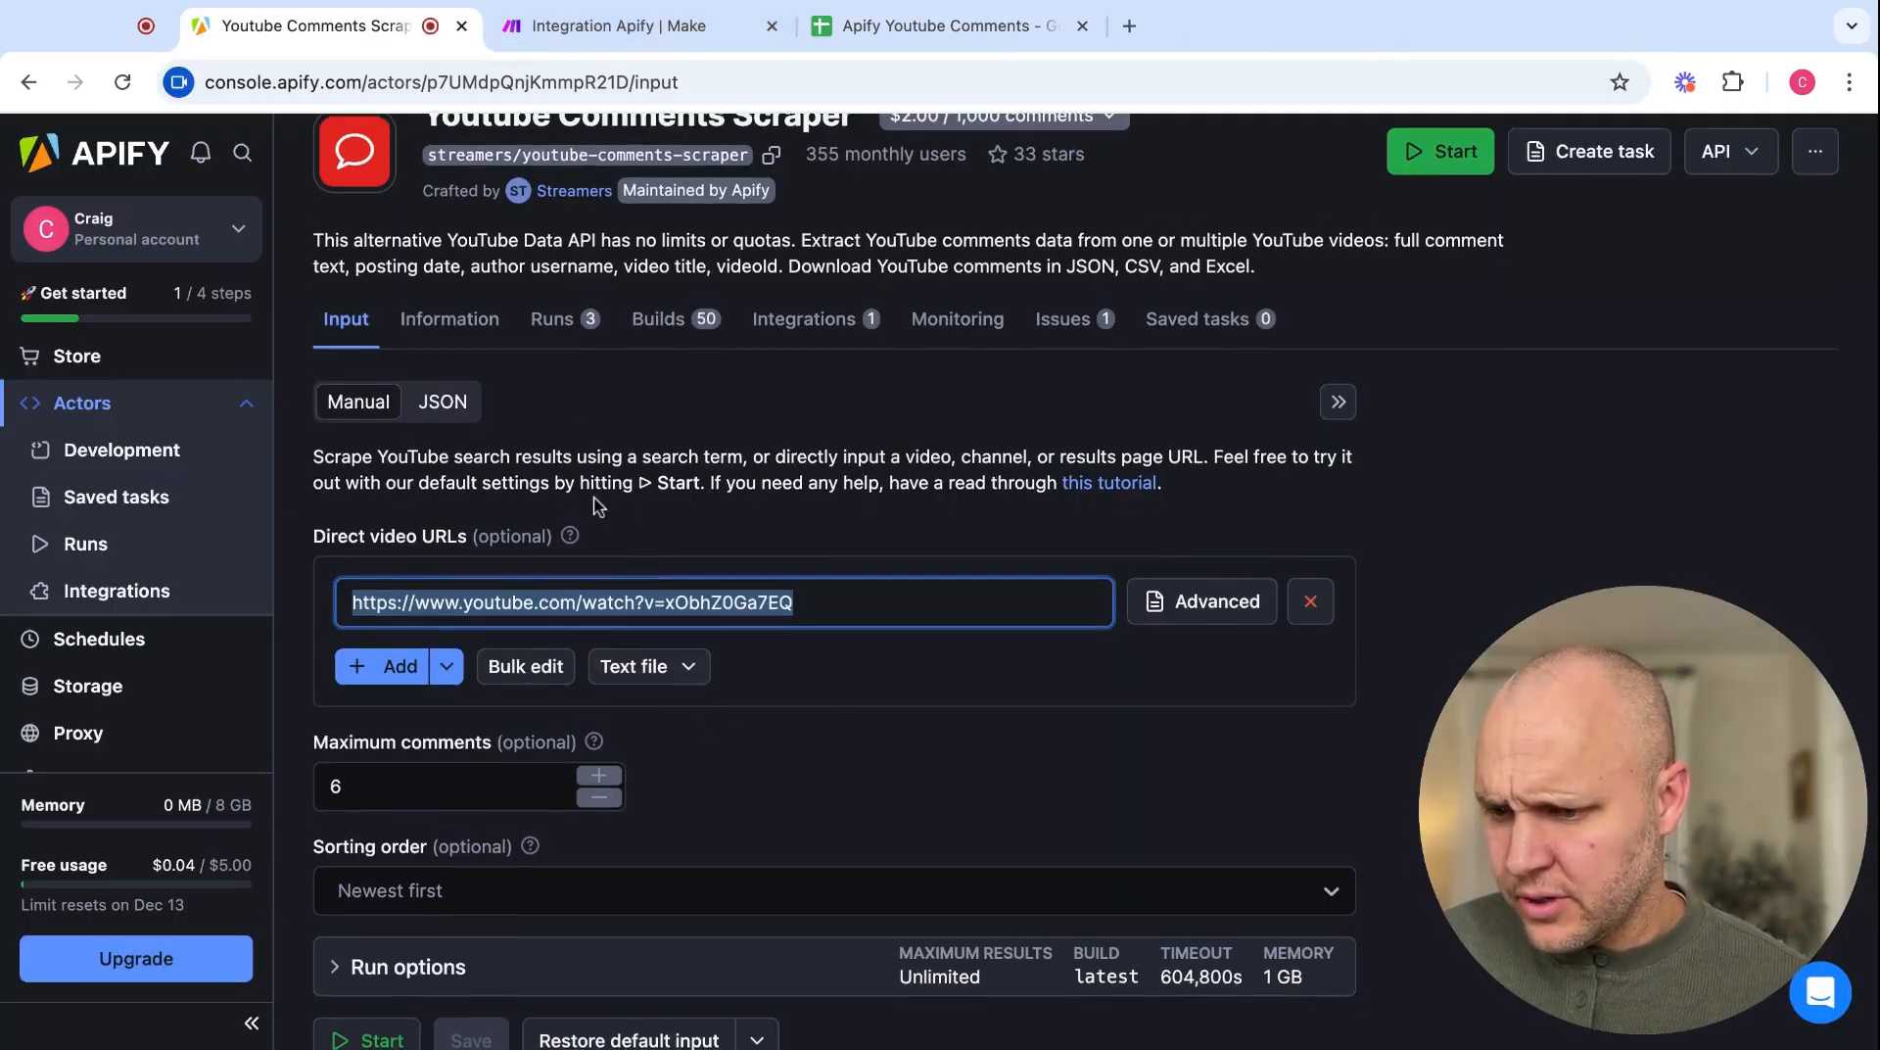
- Start the Youtube Comments Scraper run with the existing input and dismiss the request to share runs with the developer
{"action": "scroll", "coordinate": [596, 497], "scroll_direction": "down", "scroll_amount": 3}
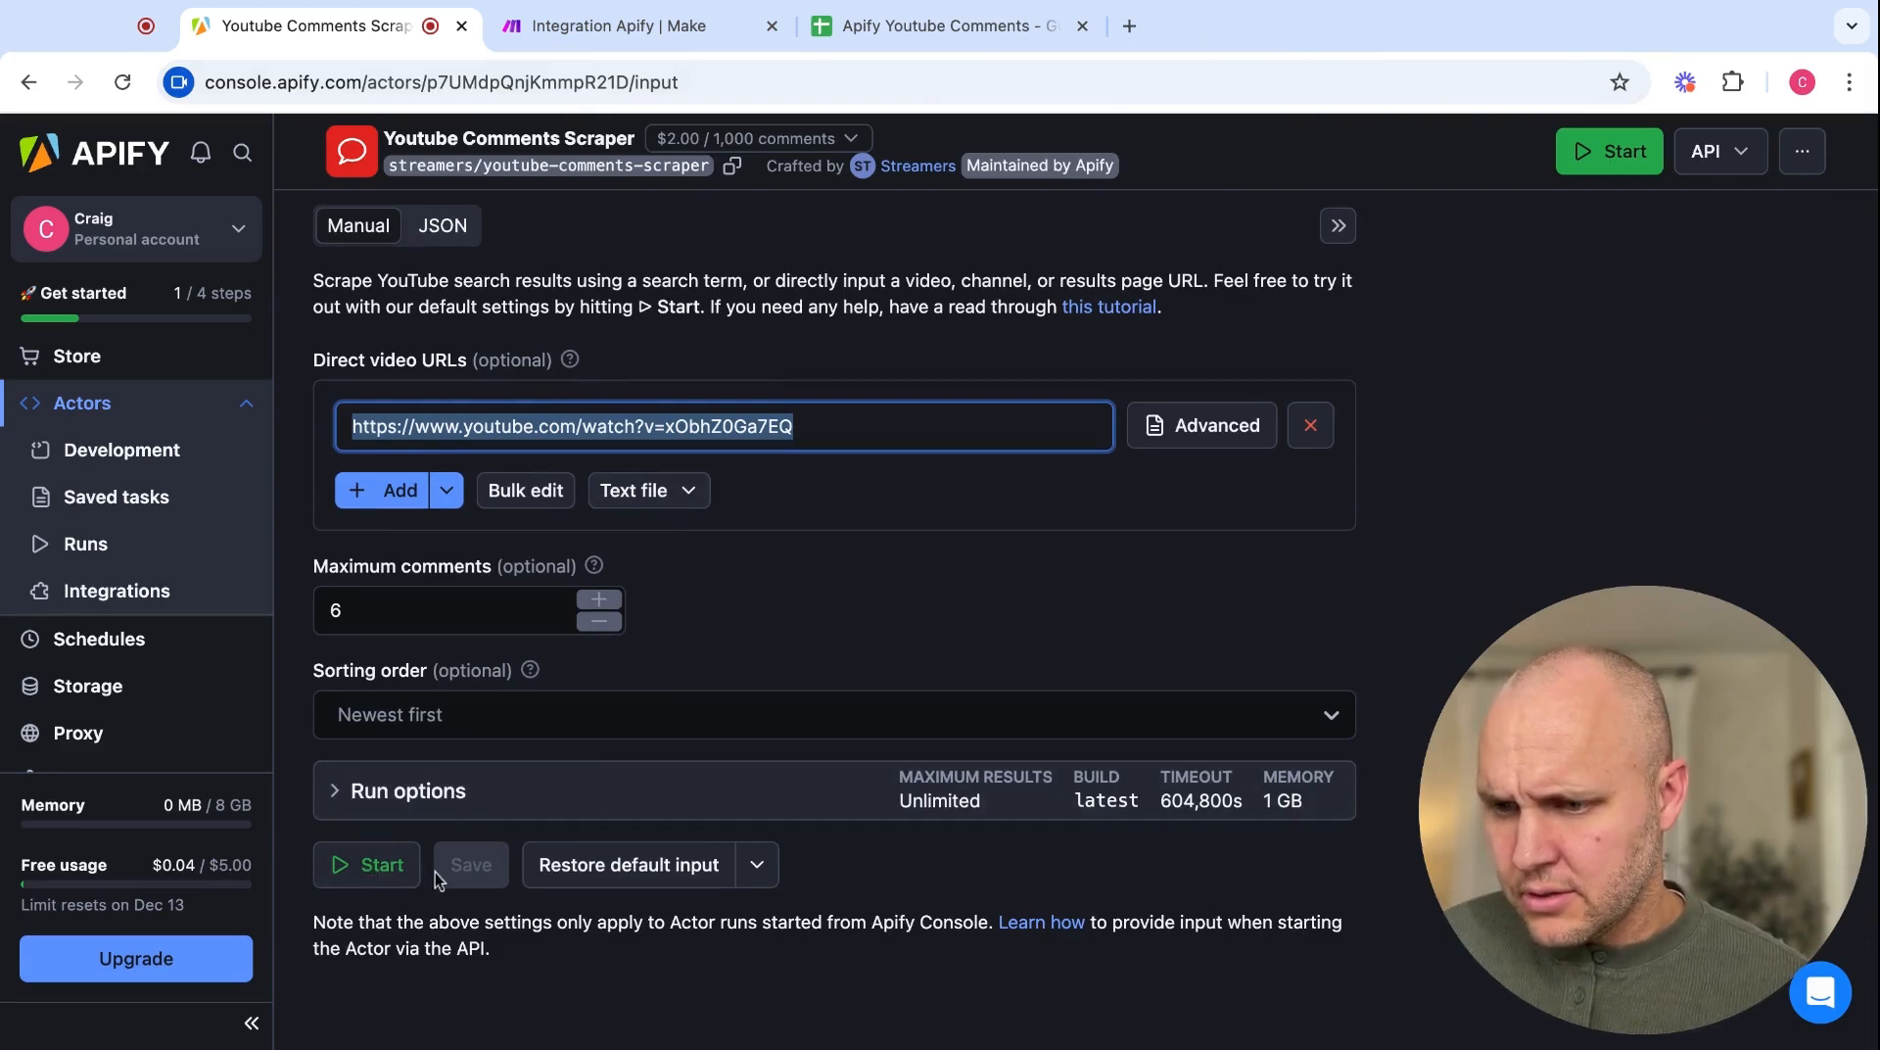
{"action": "left_click", "coordinate": [415, 881]}
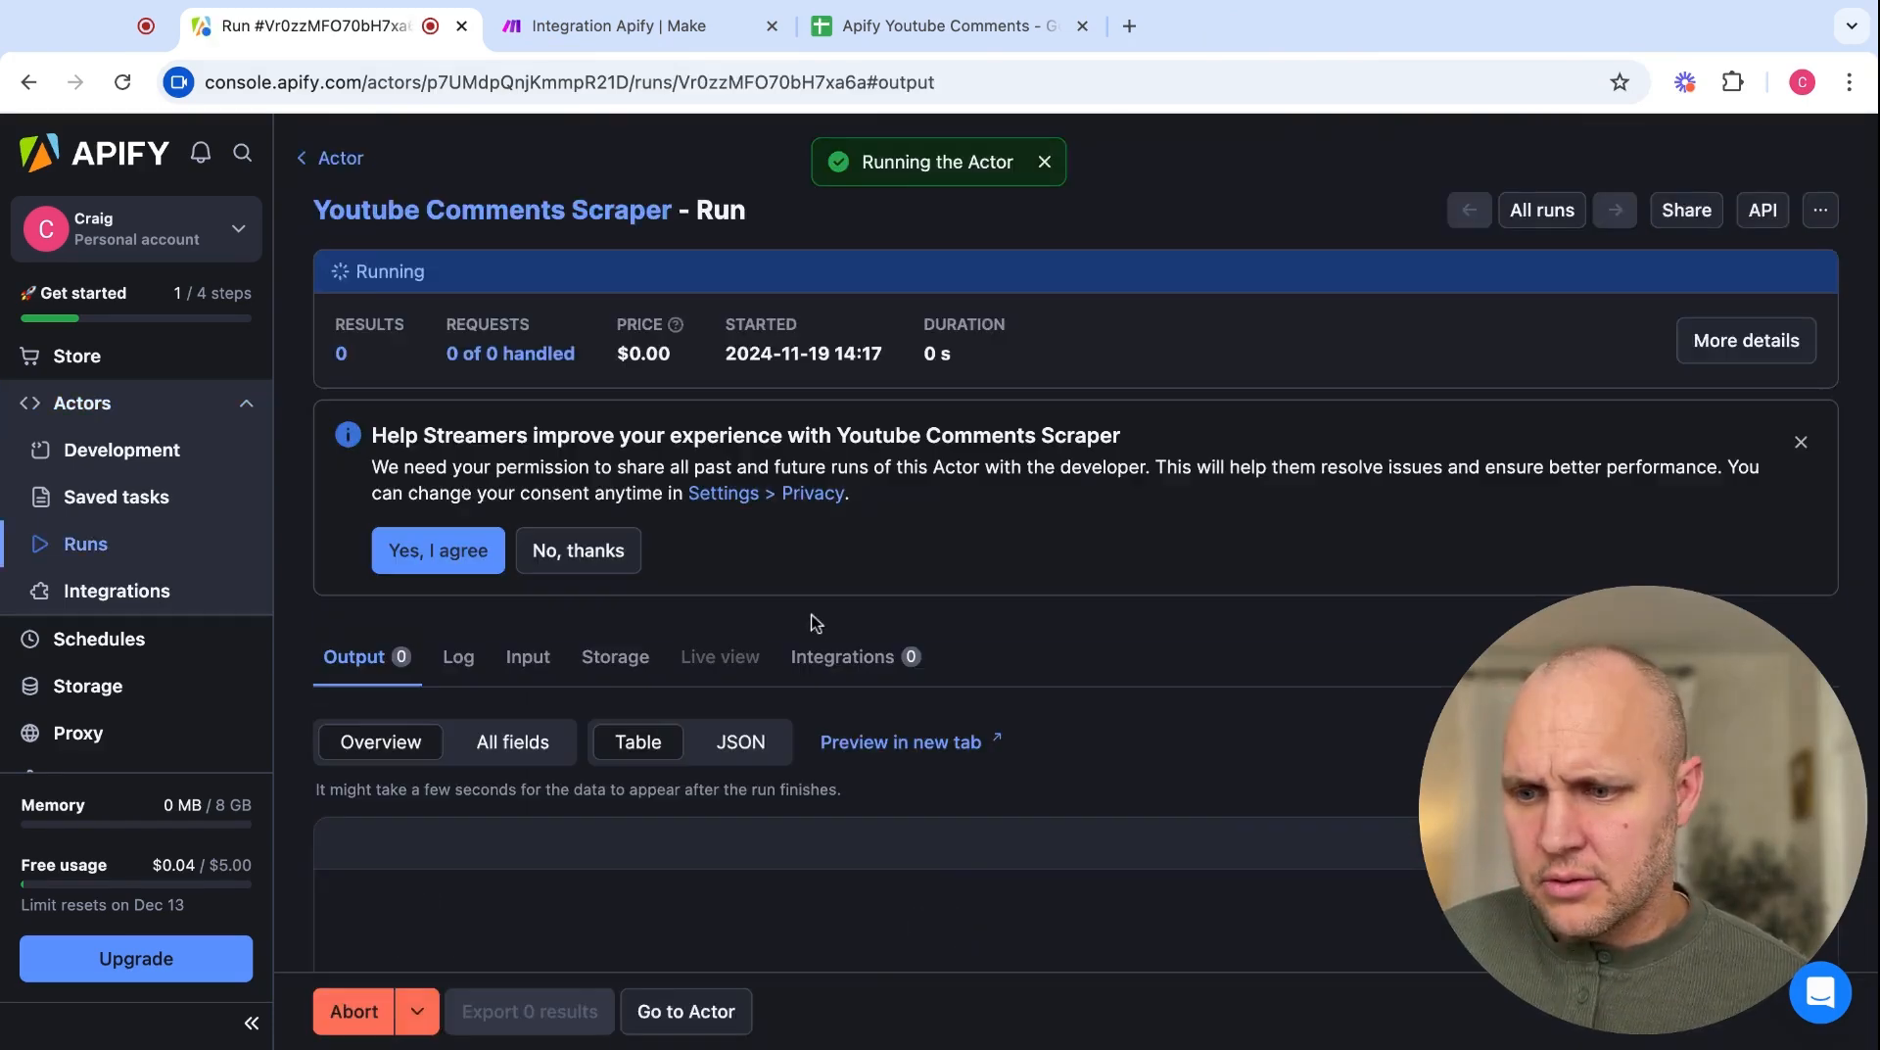
{"action": "left_click", "coordinate": [1798, 443]}
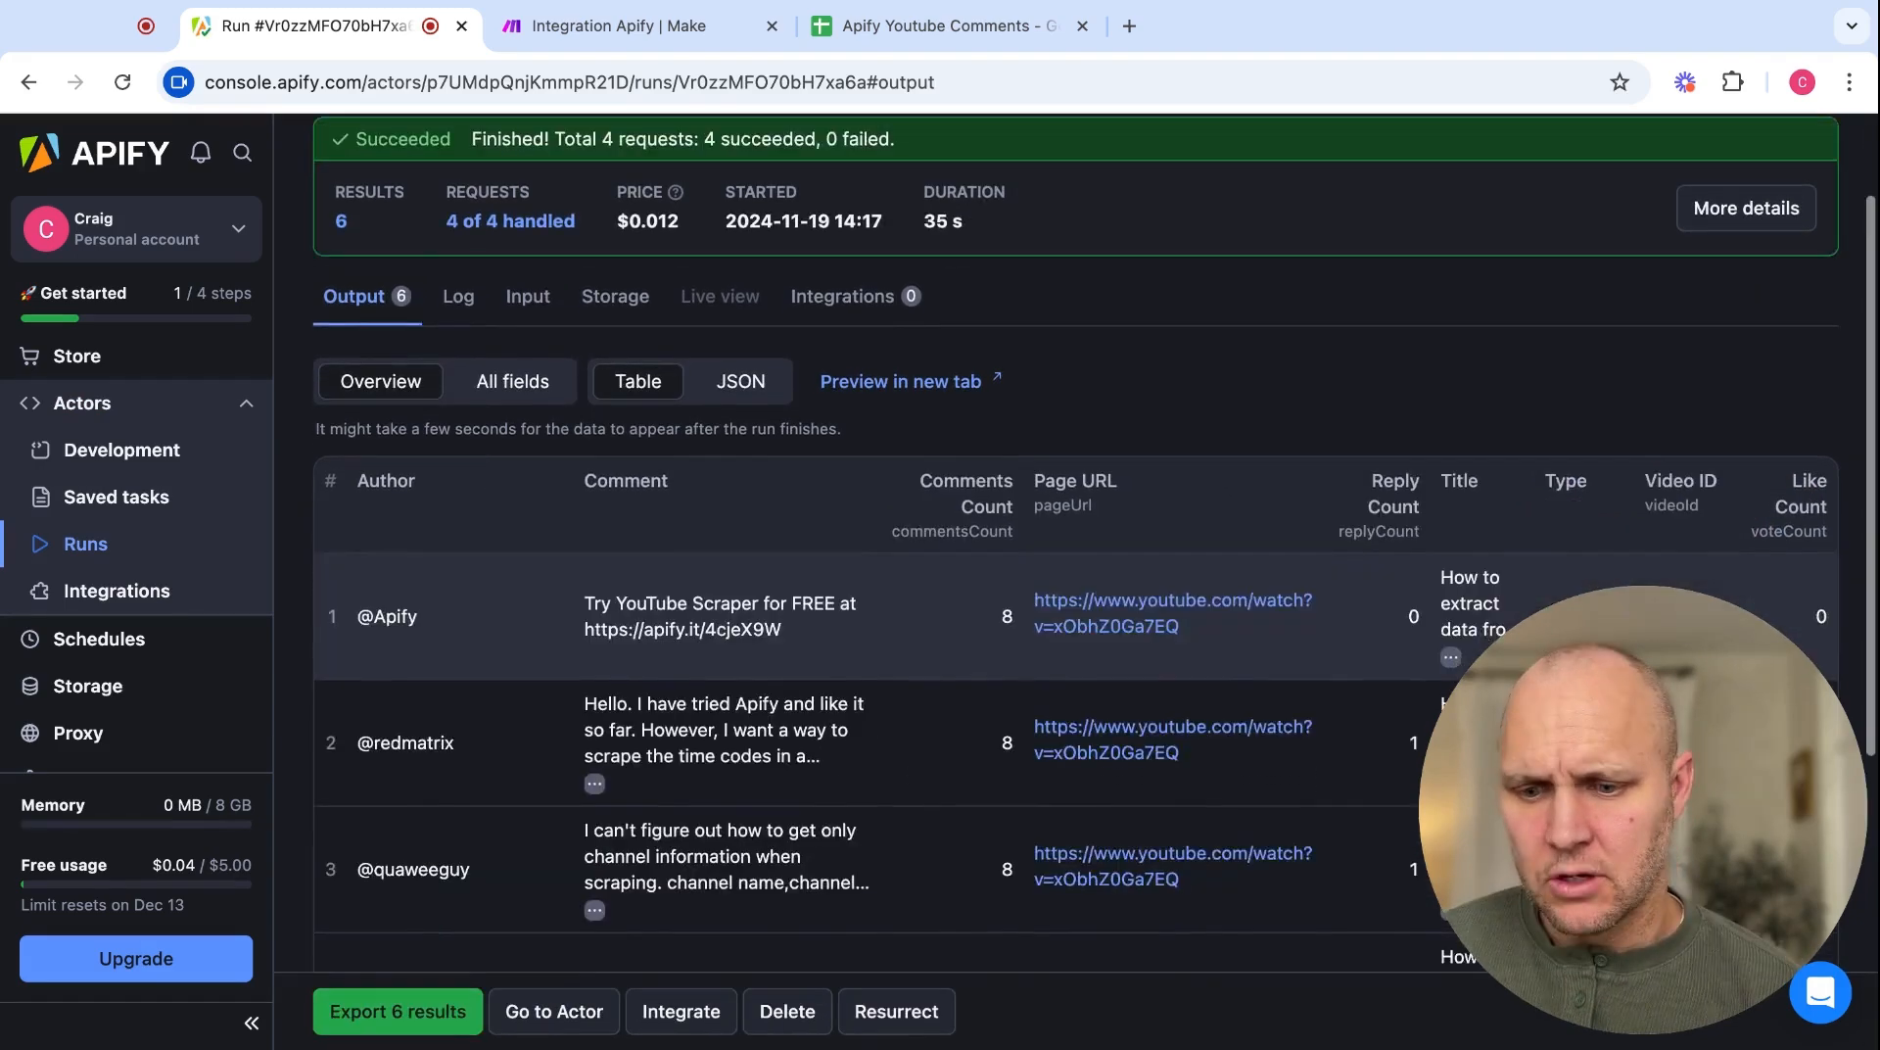
- Examine the run's output table, checking the scraped authors, comments and page URLs along with the run summary
{"action": "scroll", "coordinate": [697, 722], "scroll_direction": "down", "scroll_amount": 3}
{"action": "scroll", "coordinate": [979, 637], "scroll_direction": "down", "scroll_amount": 3}
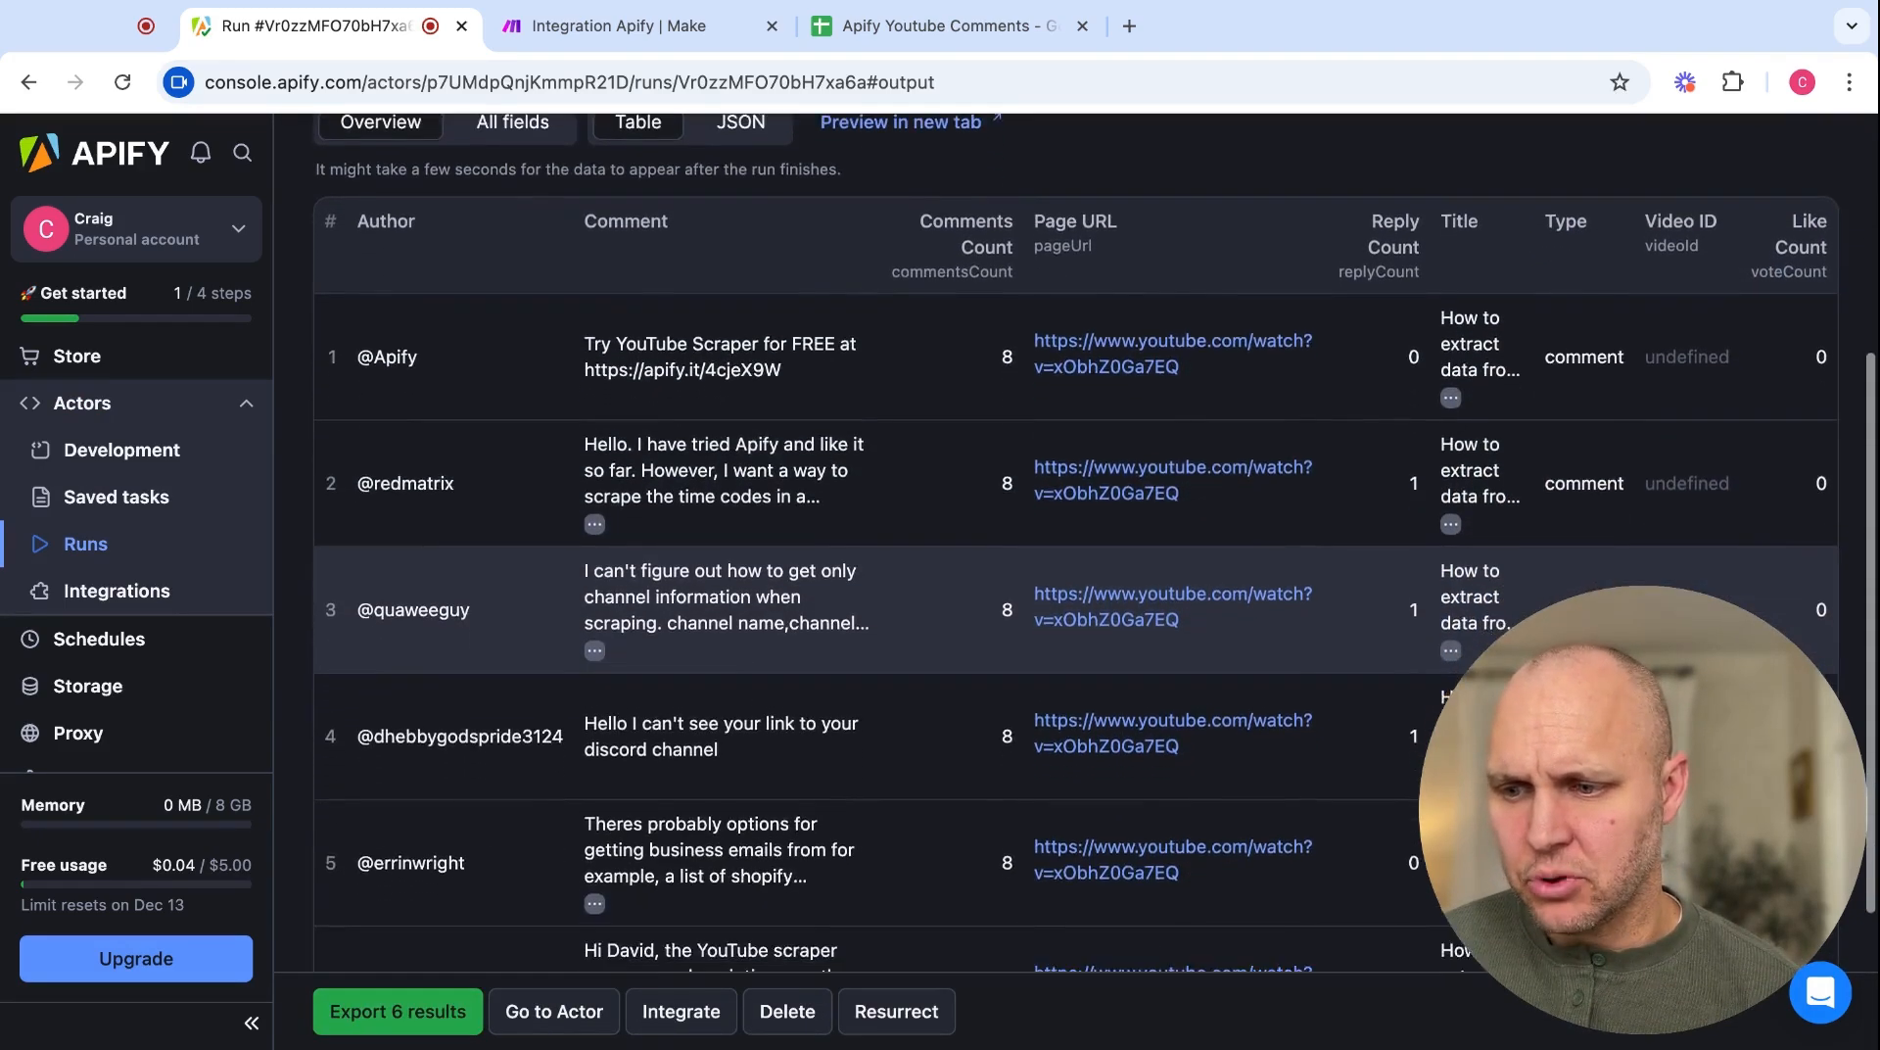
{"action": "scroll", "coordinate": [979, 764], "scroll_direction": "down", "scroll_amount": 3}
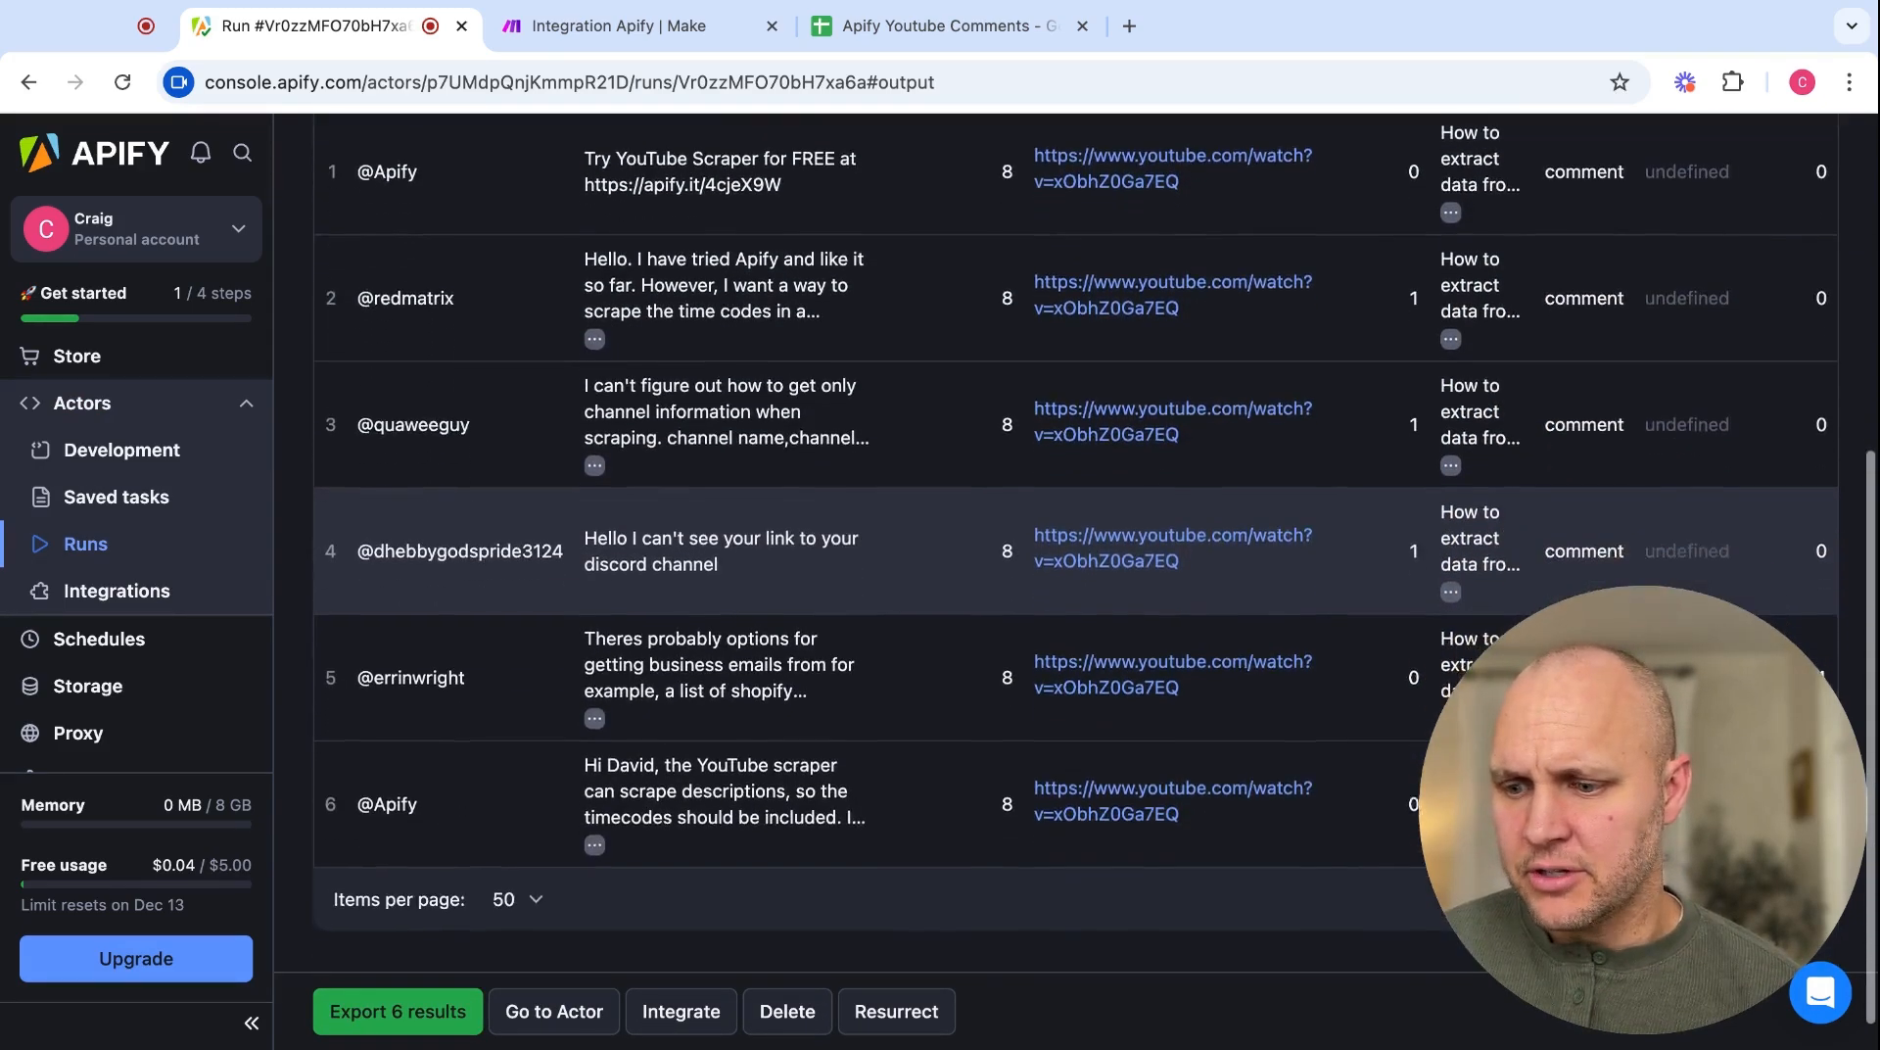
{"action": "scroll", "coordinate": [979, 644], "scroll_direction": "up", "scroll_amount": 5}
{"action": "scroll", "coordinate": [979, 643], "scroll_direction": "down", "scroll_amount": 2}
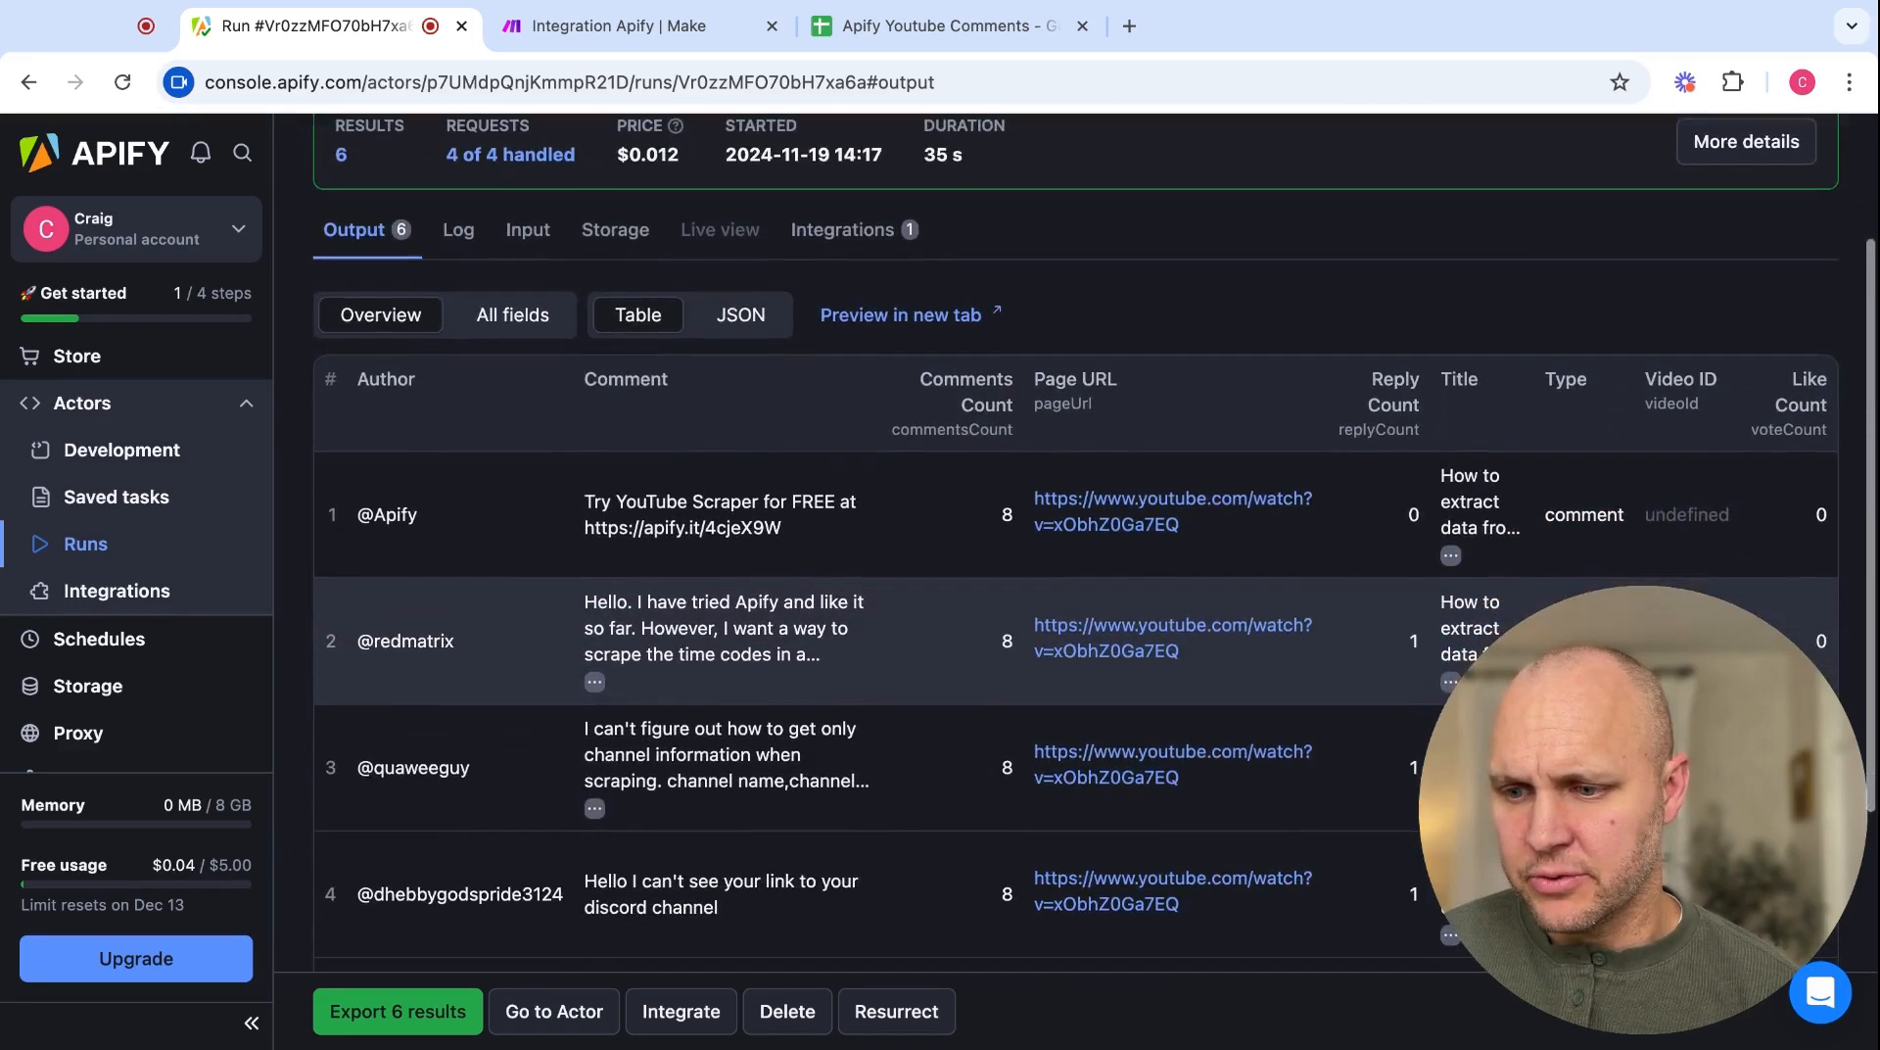
{"action": "scroll", "coordinate": [979, 643], "scroll_direction": "up", "scroll_amount": 5}
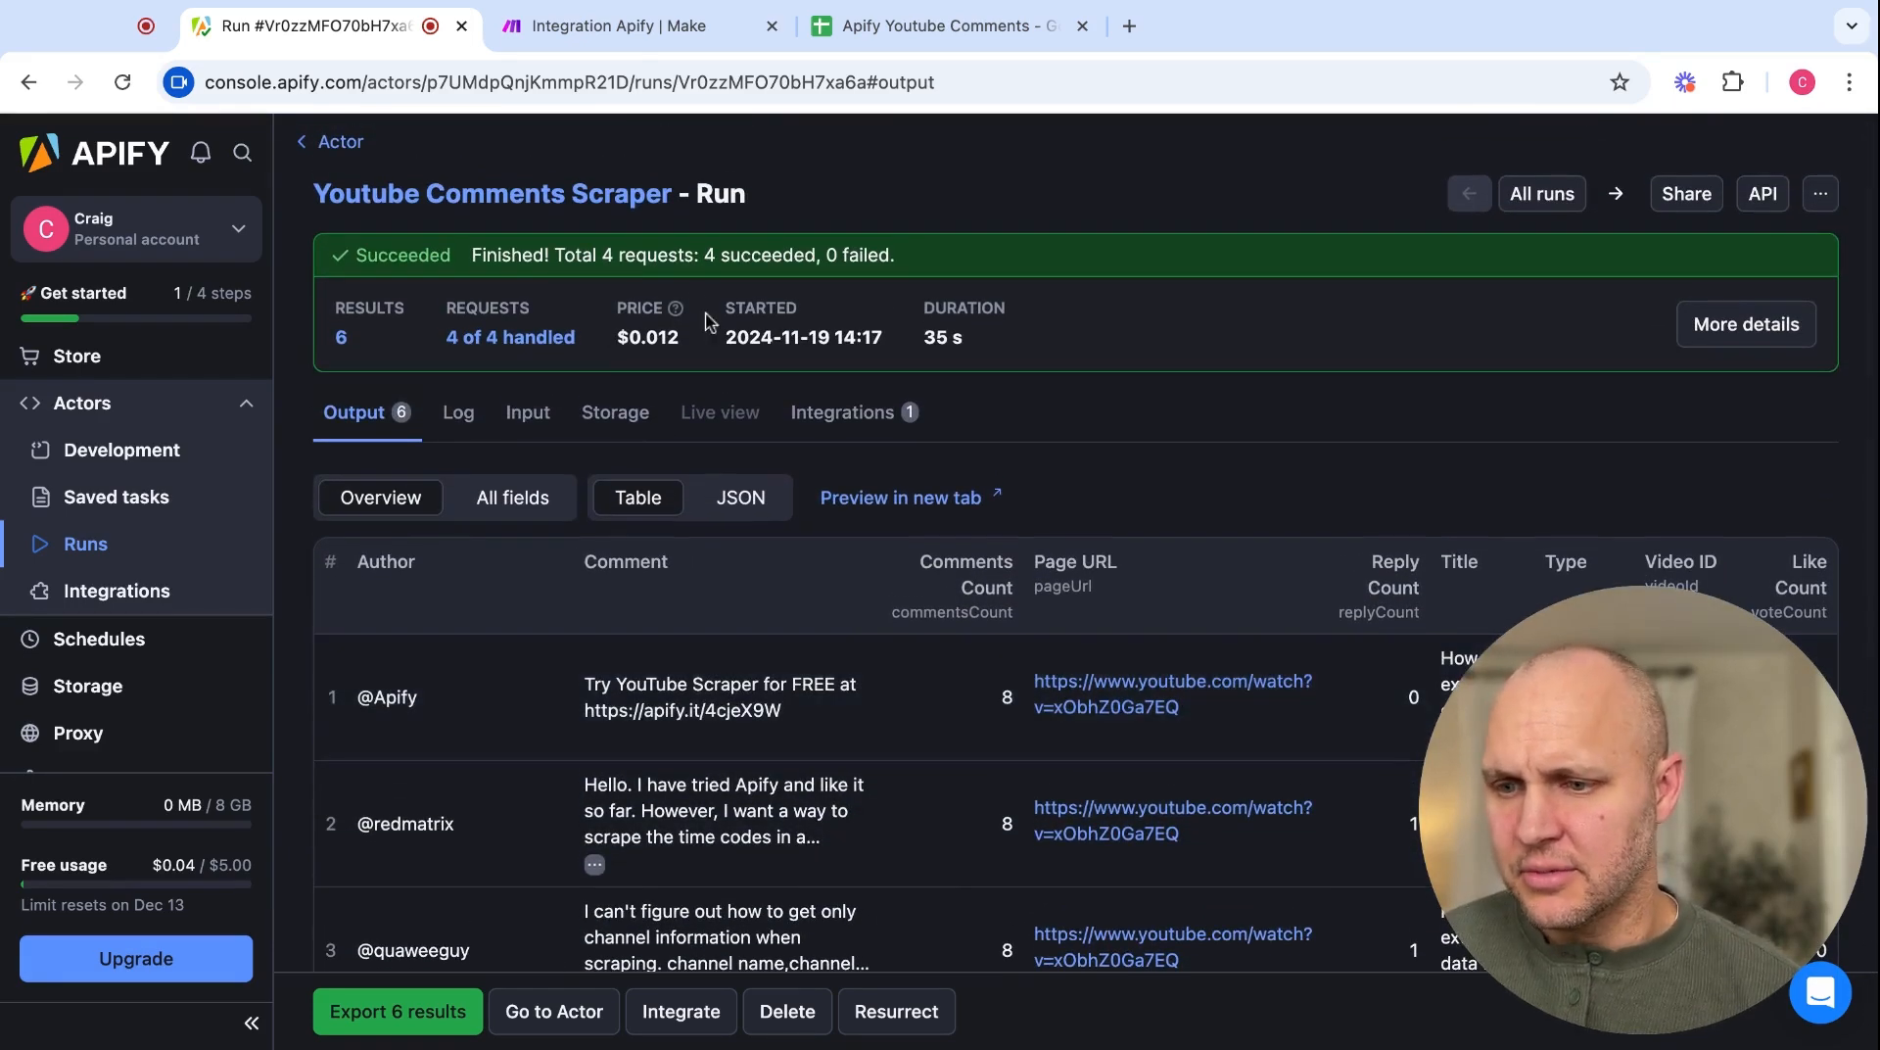
{"action": "scroll", "coordinate": [503, 431], "scroll_direction": "up", "scroll_amount": 1}
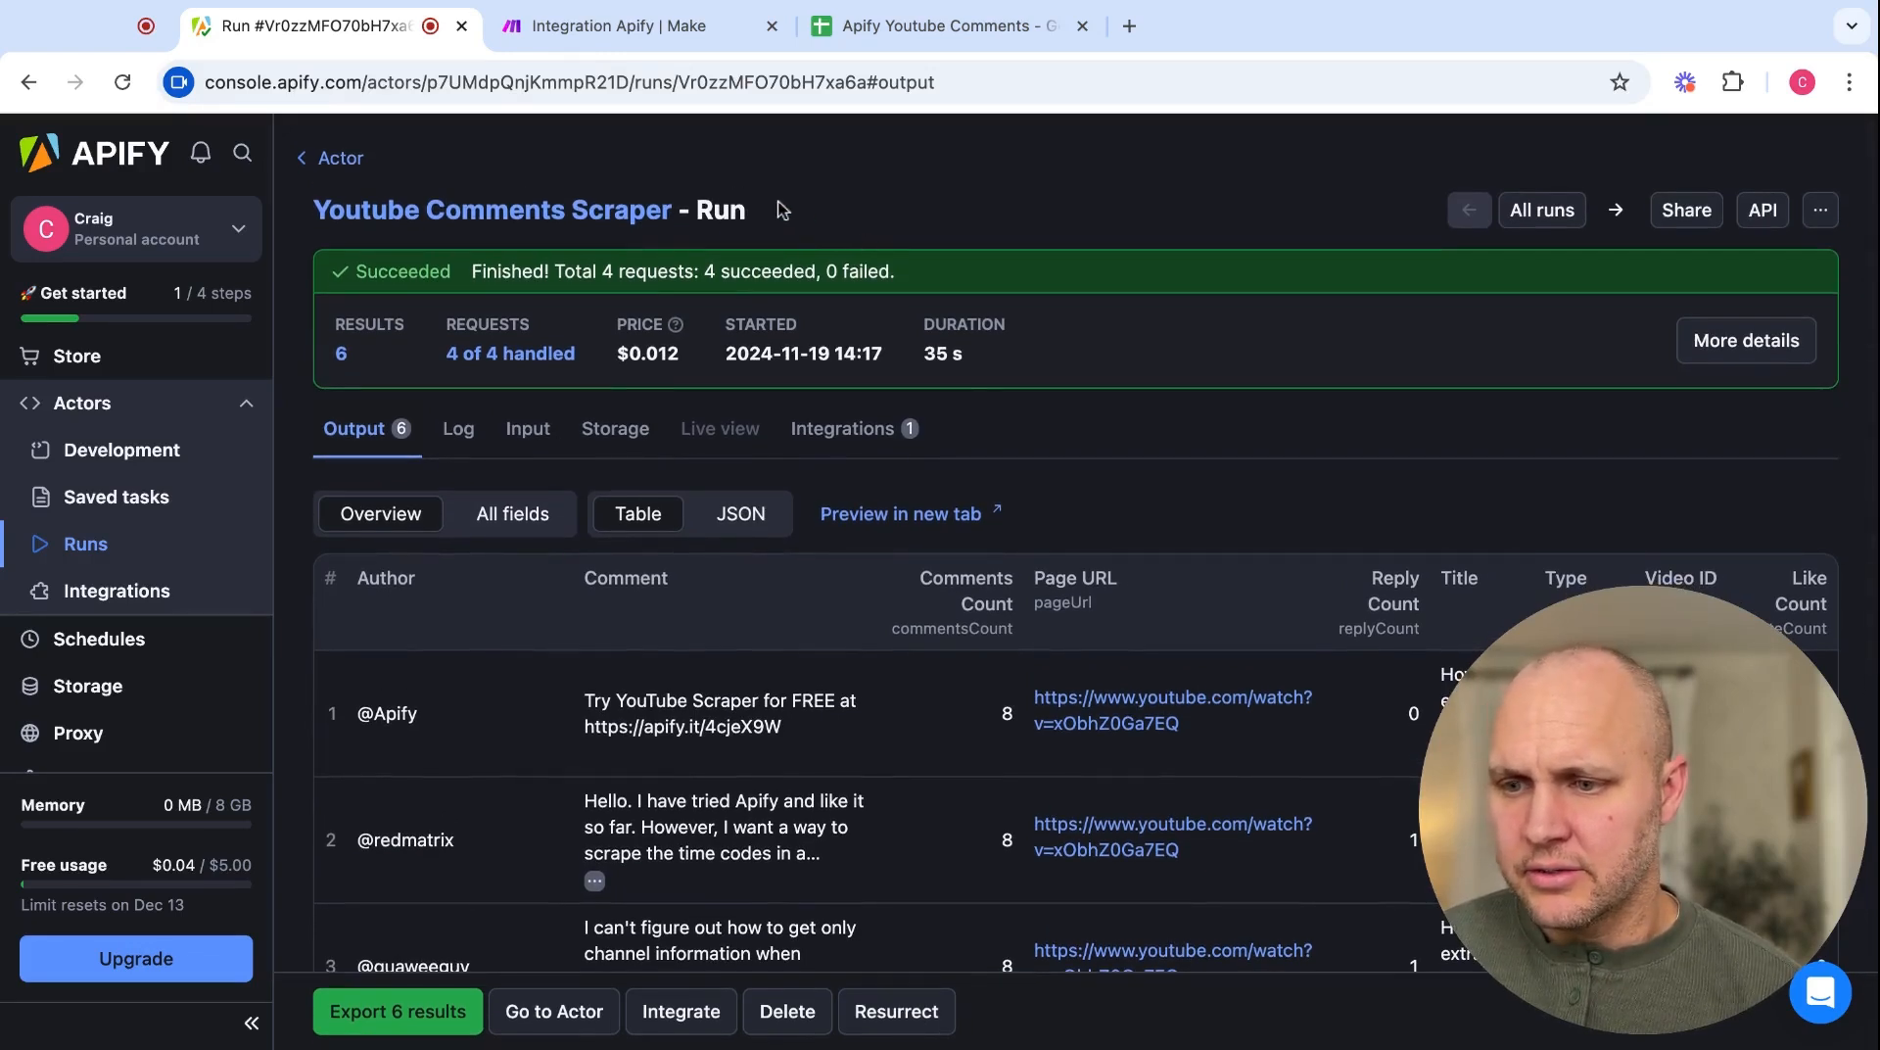
- Switch to Make, save the pending changes in the Integration Apify scenario and create a new scenario
{"action": "left_click", "coordinate": [664, 39]}
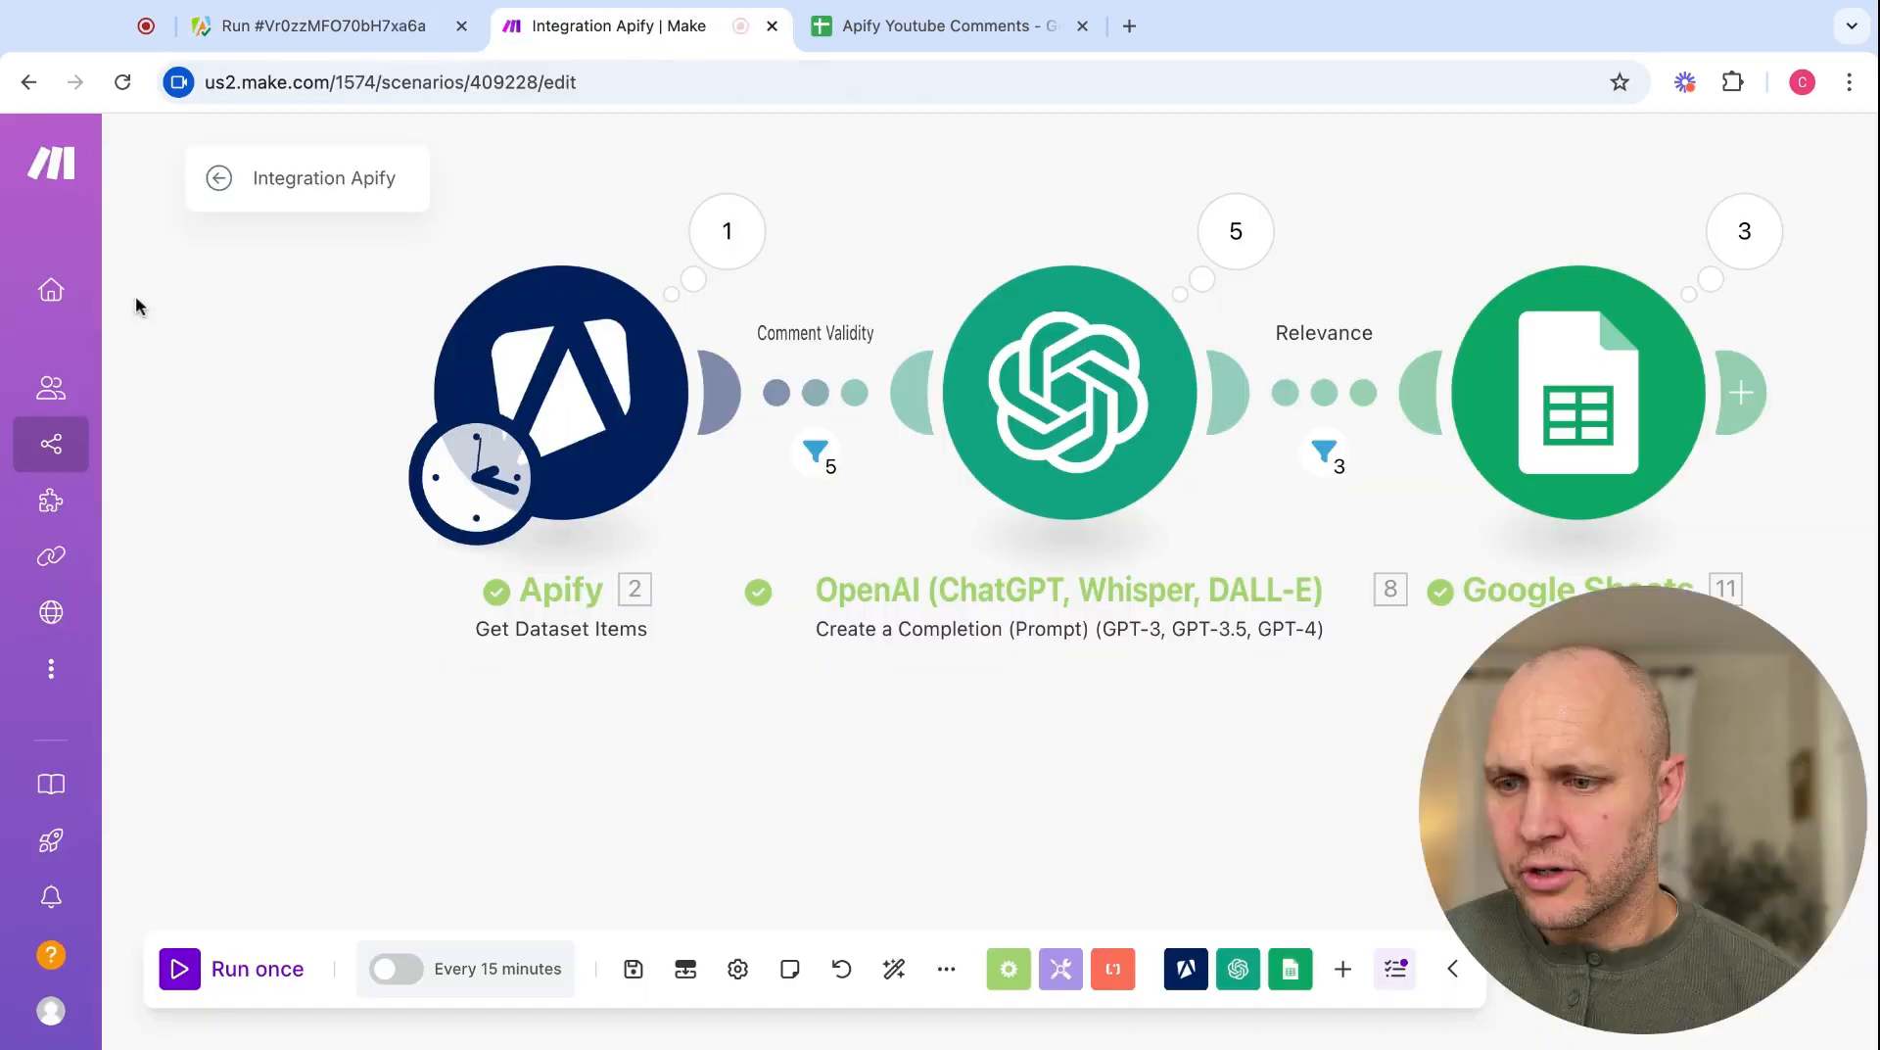
{"action": "mouse_move", "coordinate": [292, 185]}
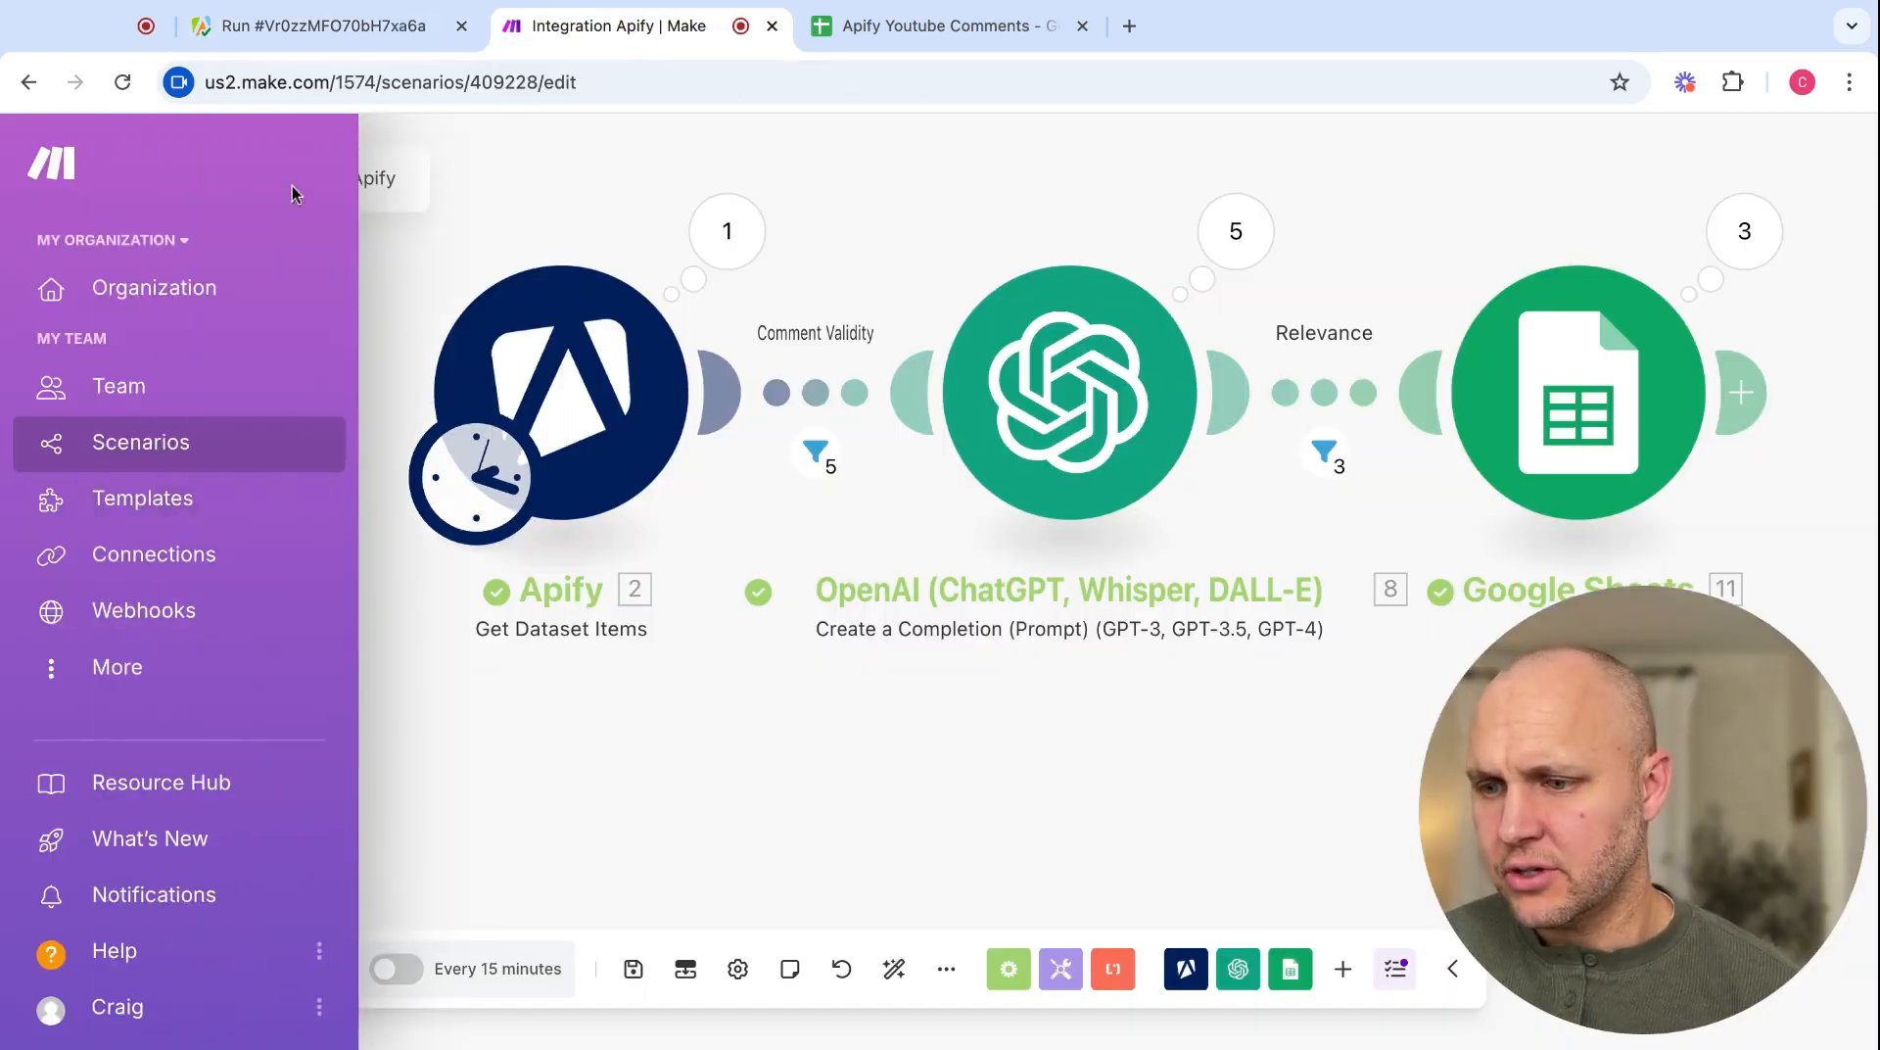
{"action": "left_click", "coordinate": [59, 442]}
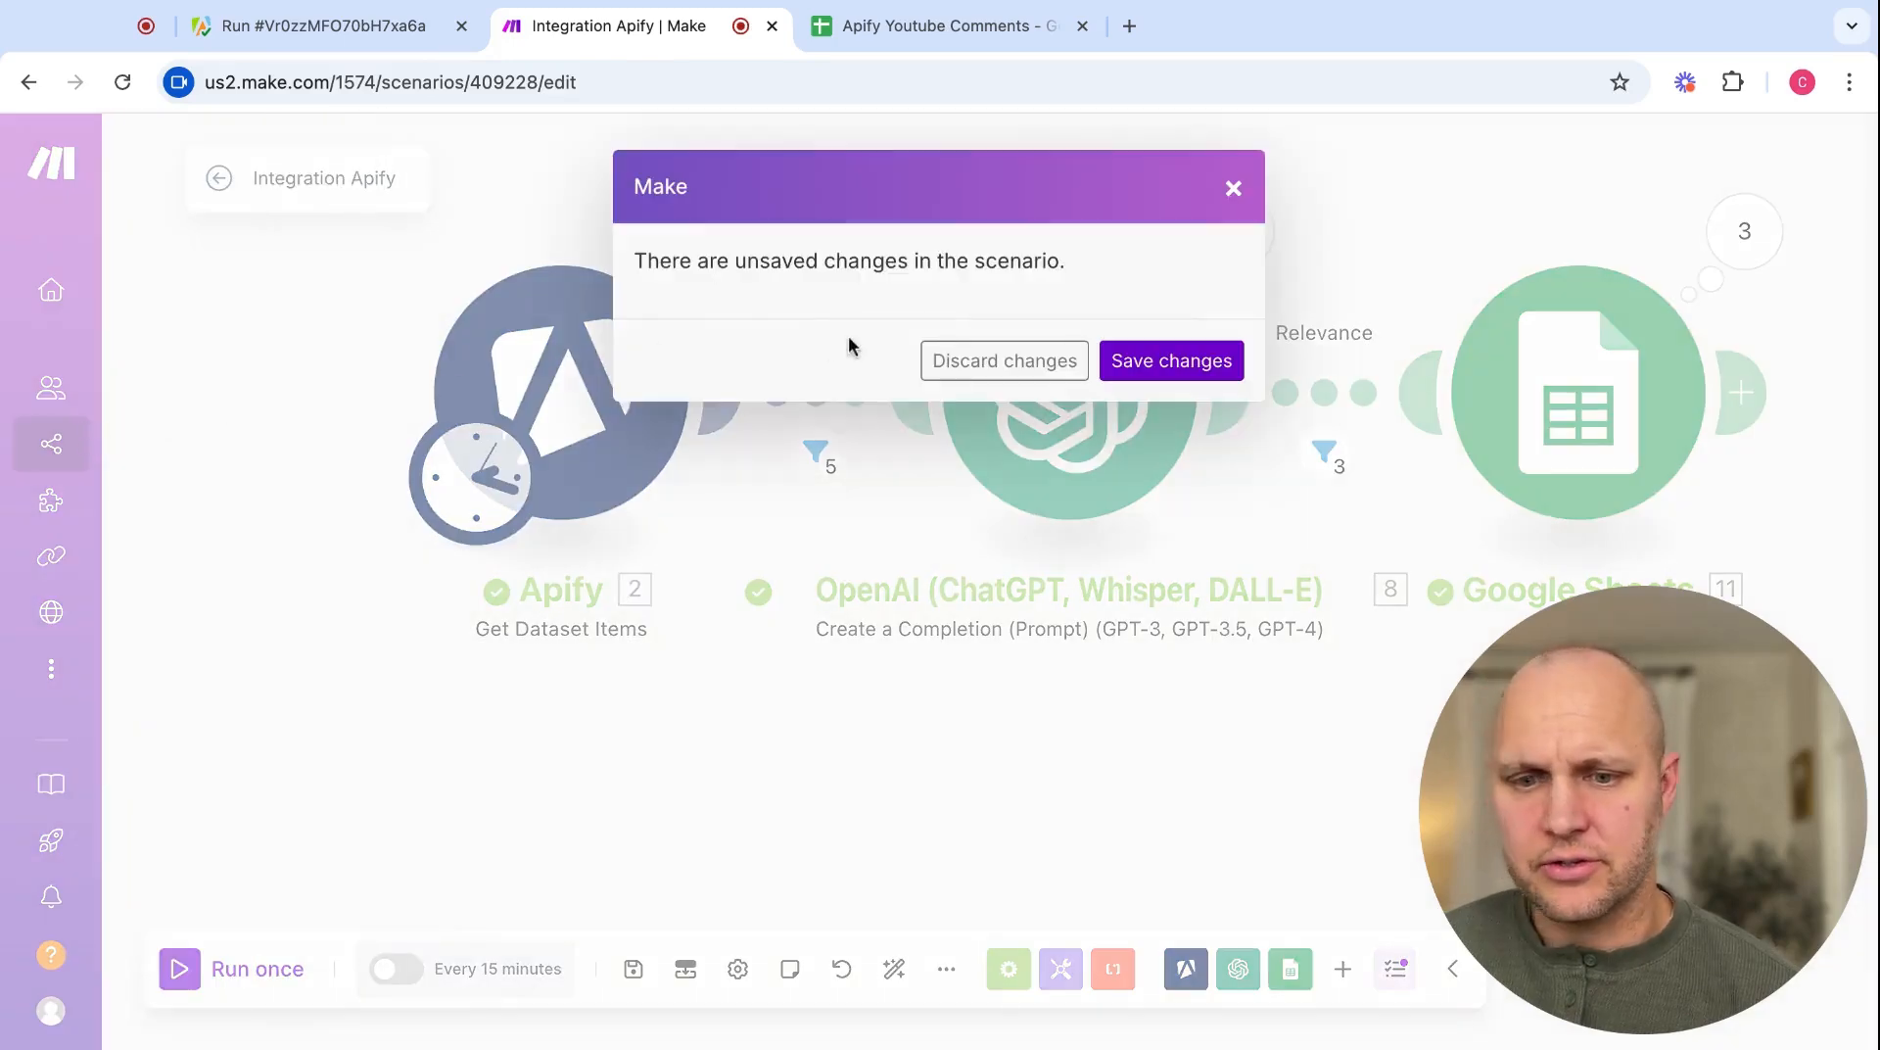
{"action": "left_click", "coordinate": [1148, 370]}
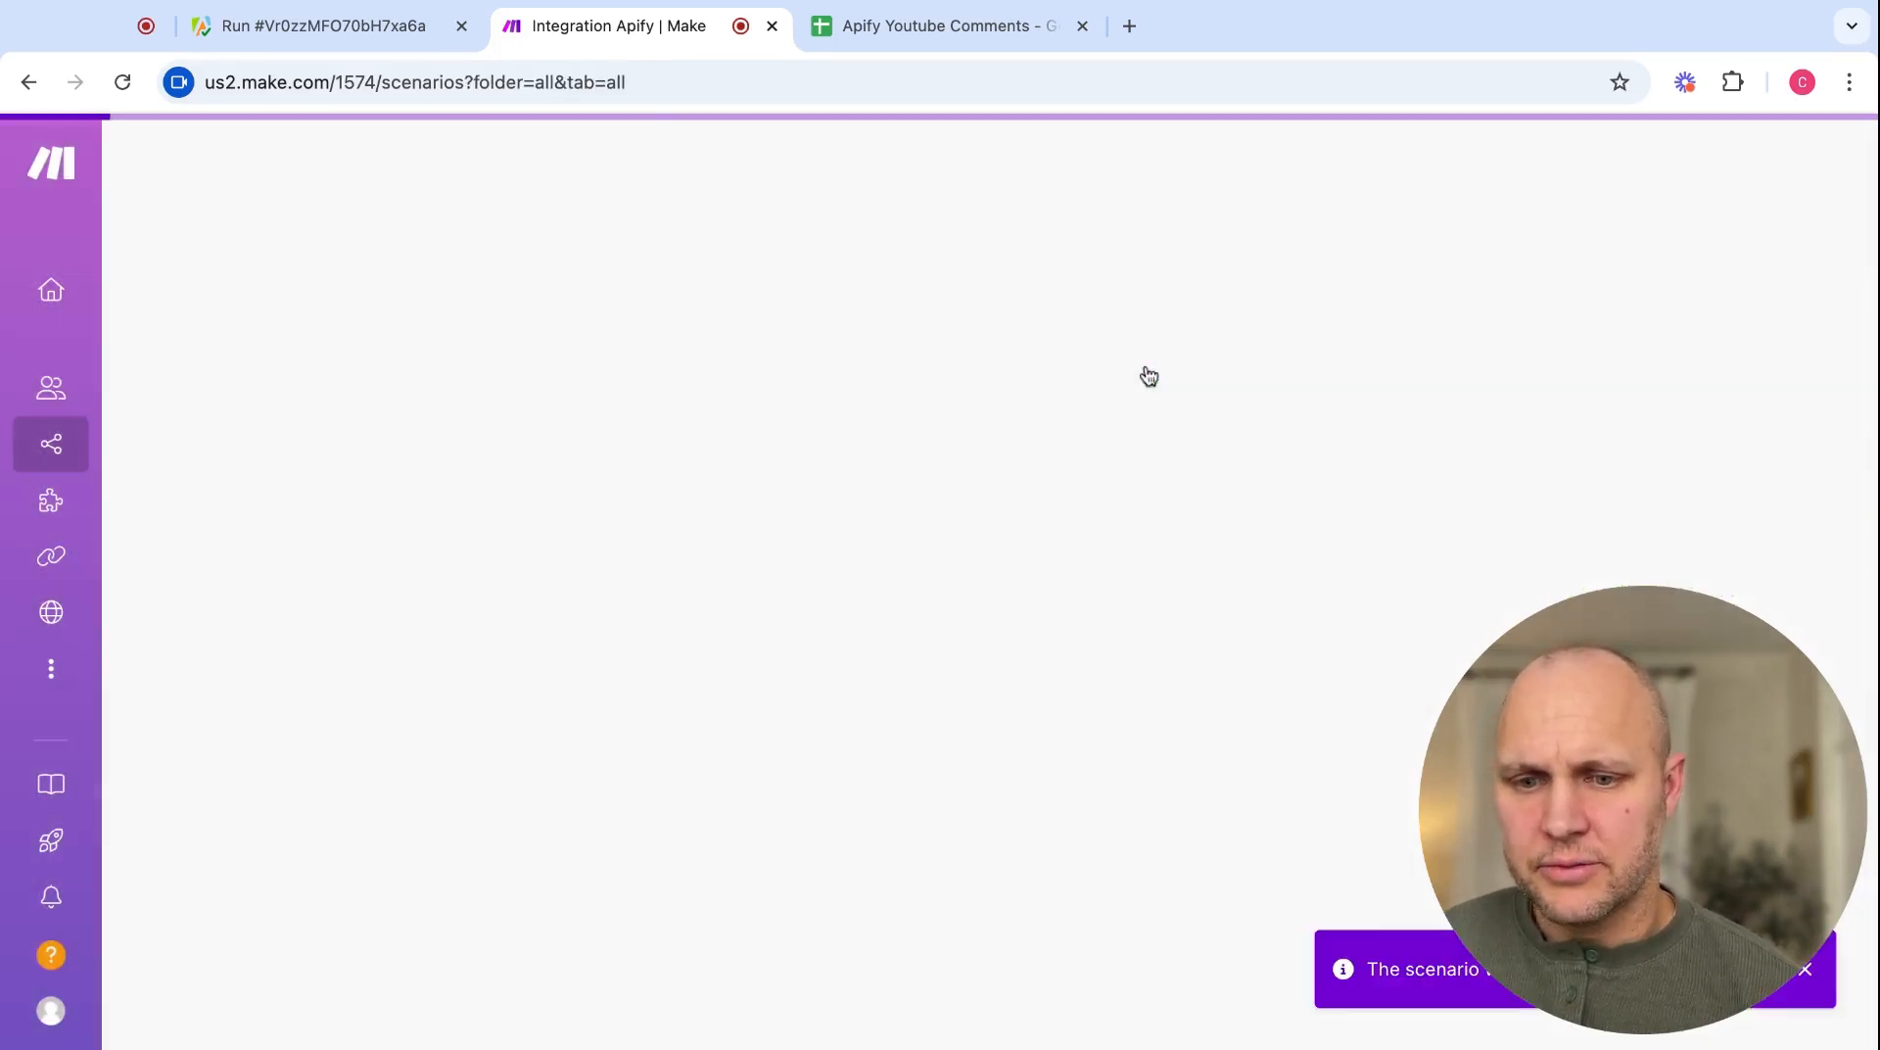
{"action": "left_click", "coordinate": [1591, 171]}
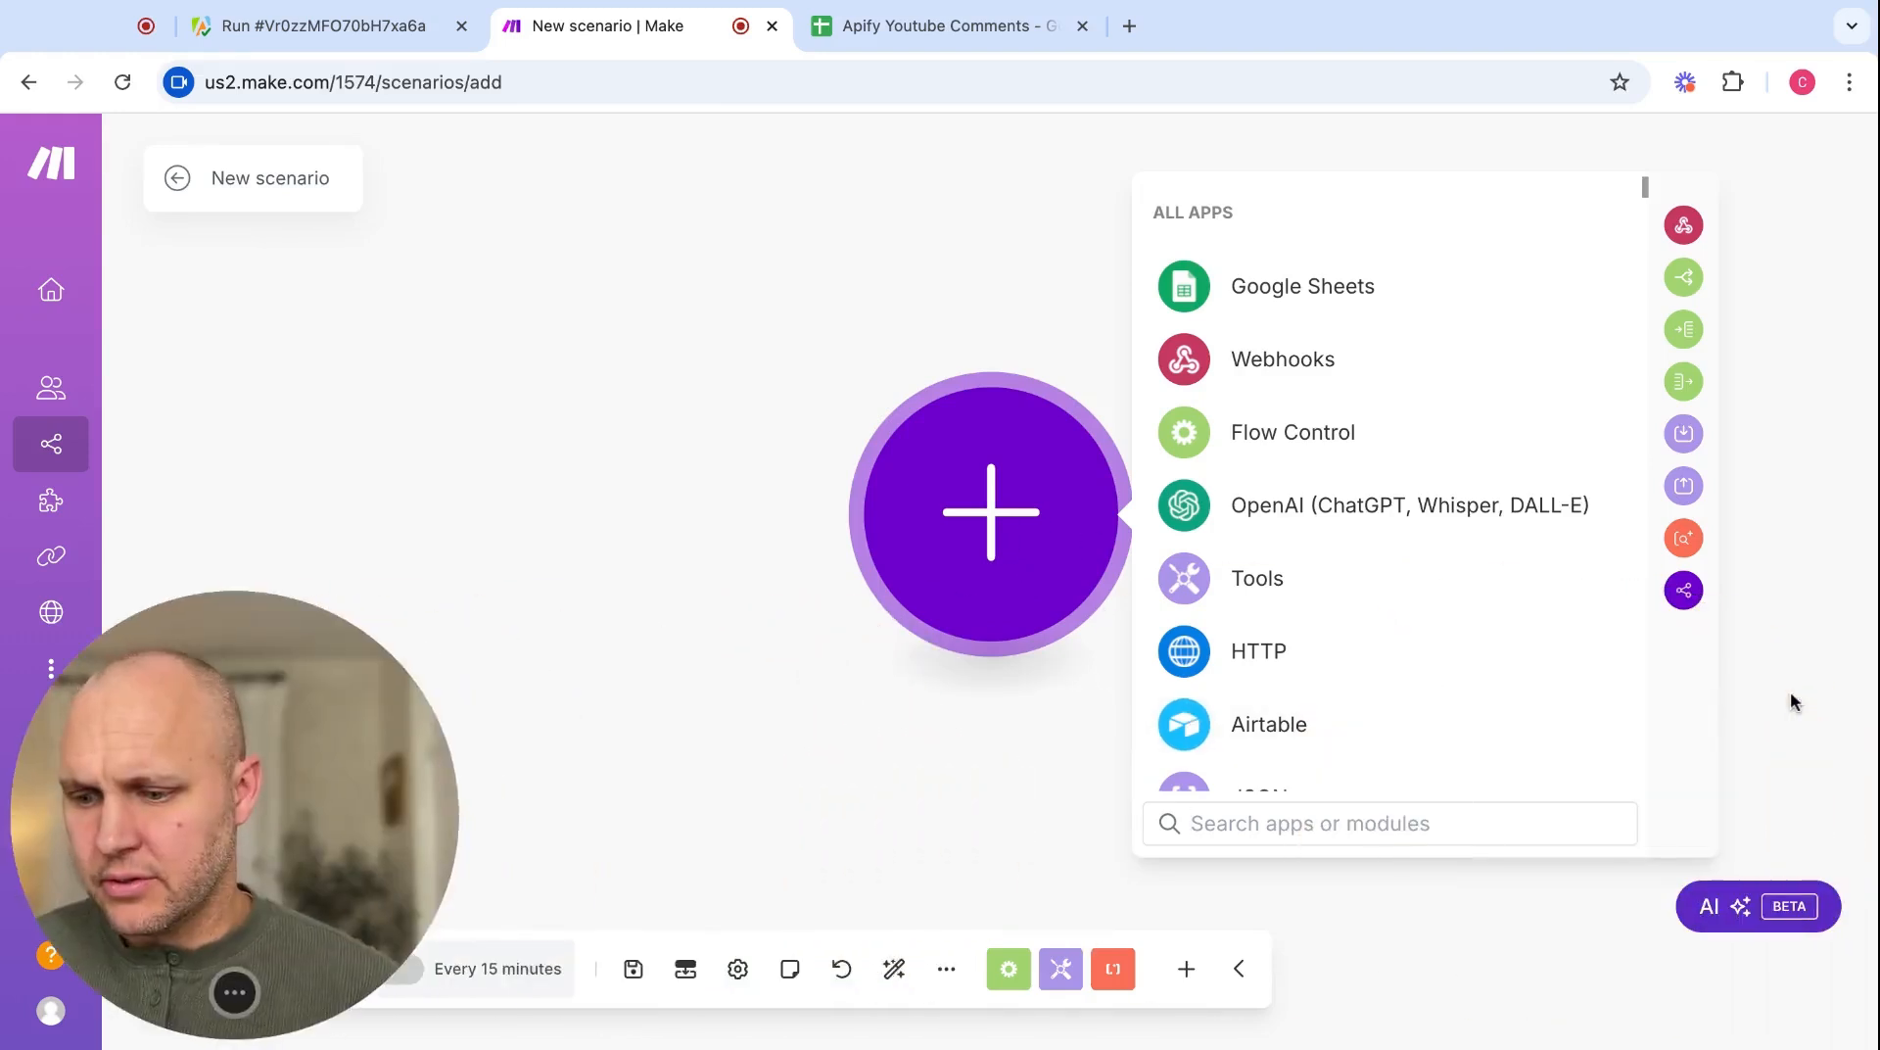
- Add an Apify Watch Actor Runs trigger to the new scenario and choose the Apify Youtube Comments webhook
{"action": "left_click", "coordinate": [1250, 822]}
{"action": "type", "text": "ap"}
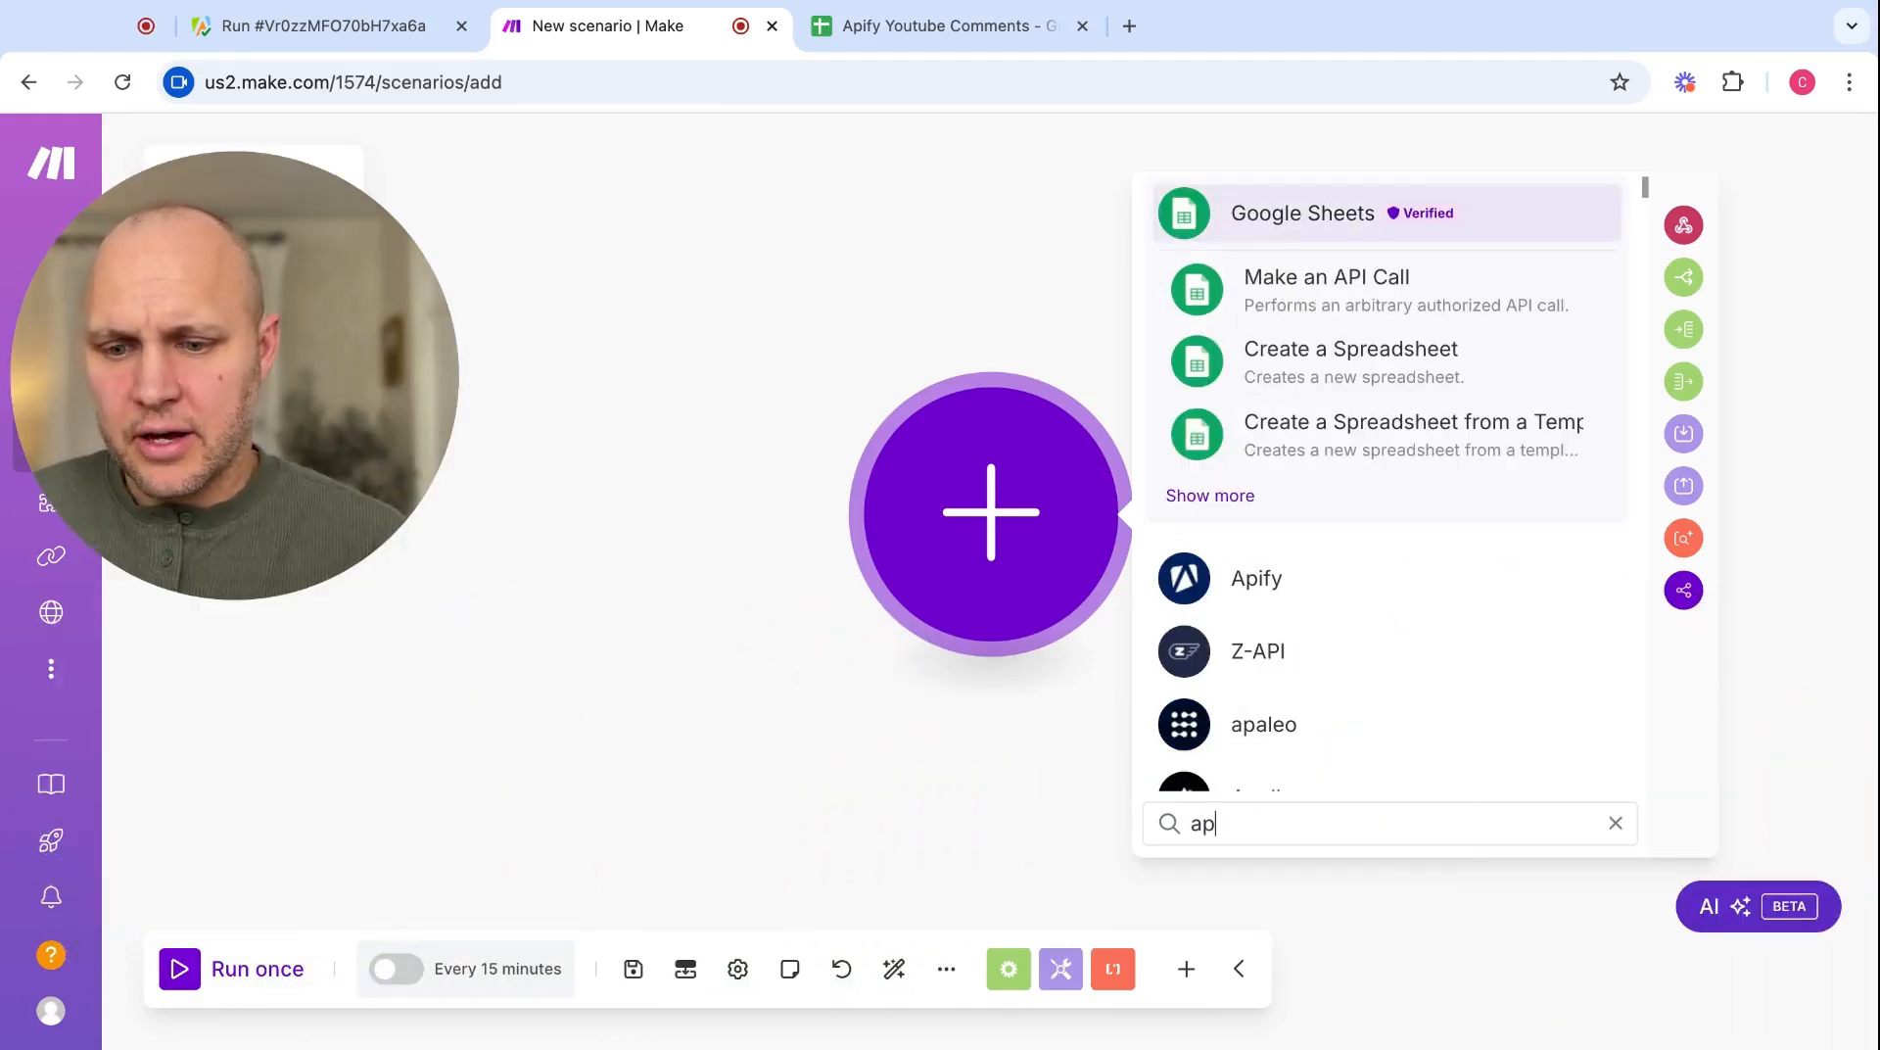
{"action": "left_click", "coordinate": [1273, 607]}
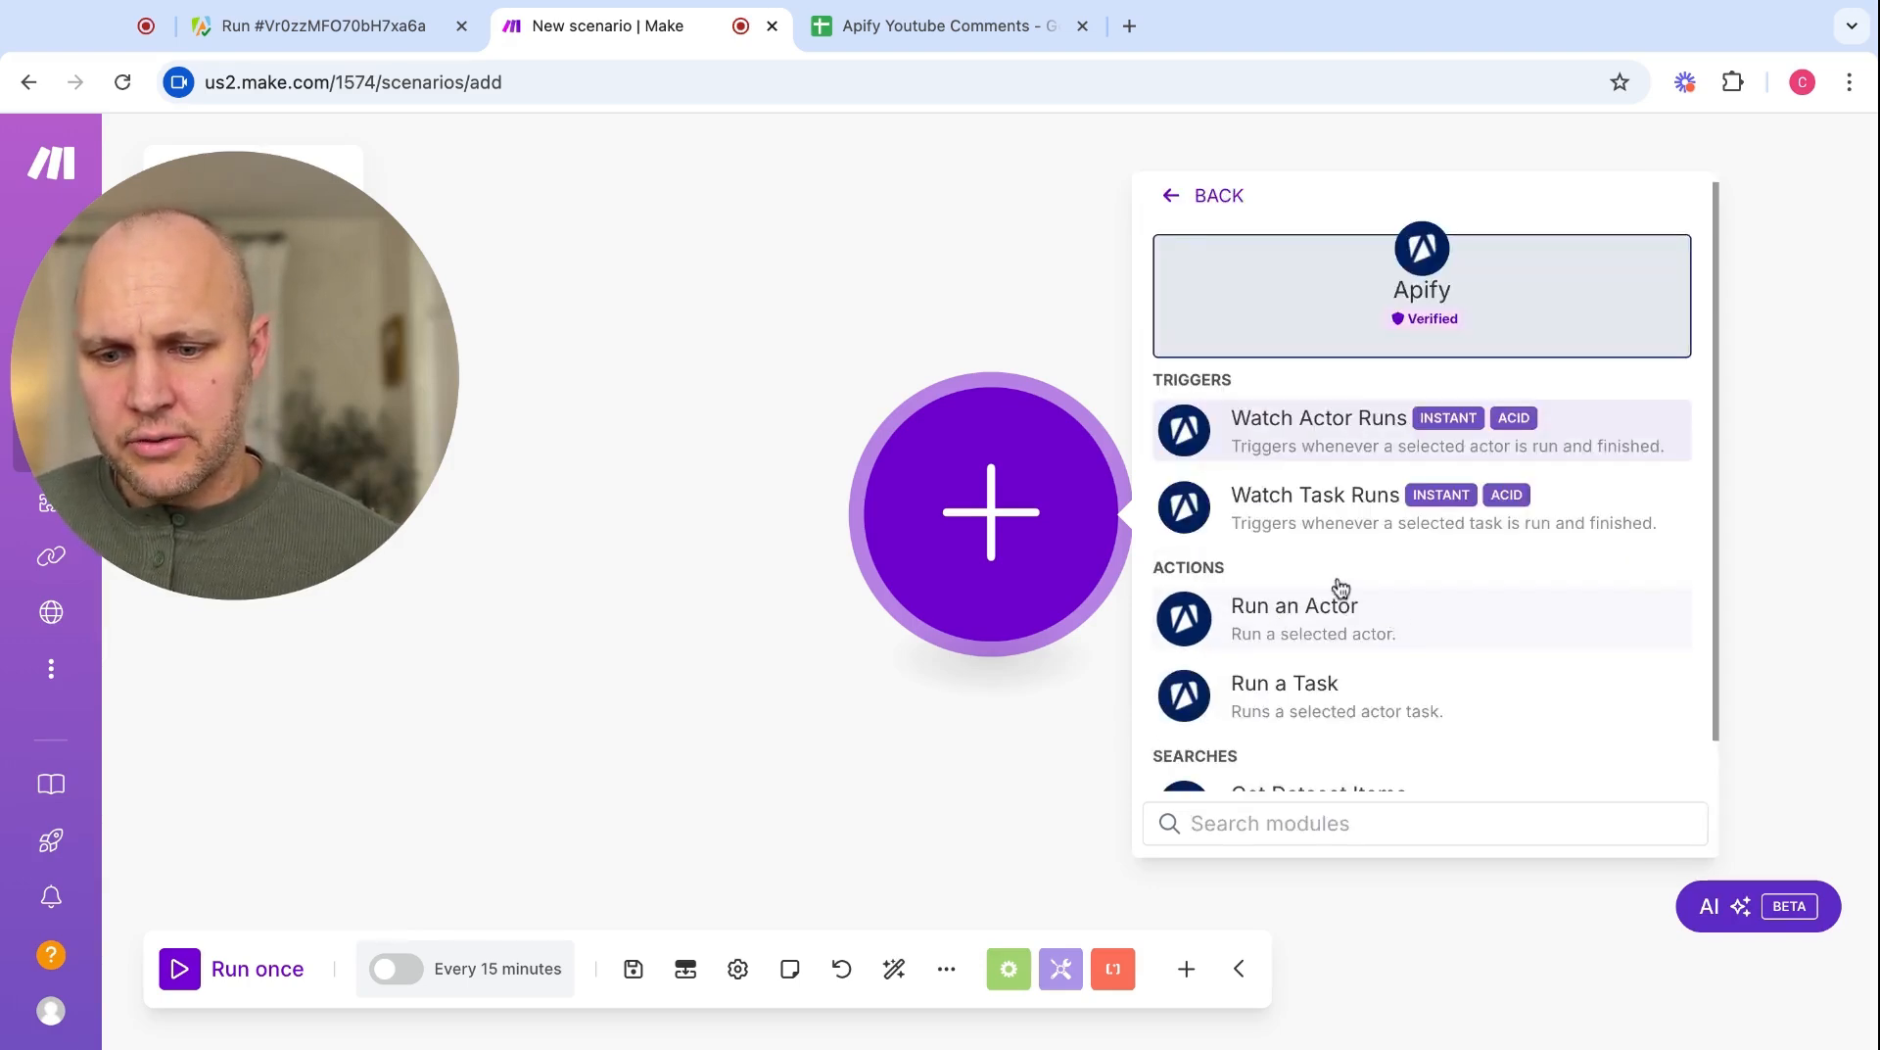
{"action": "left_click", "coordinate": [1305, 445]}
{"action": "left_click", "coordinate": [1545, 509]}
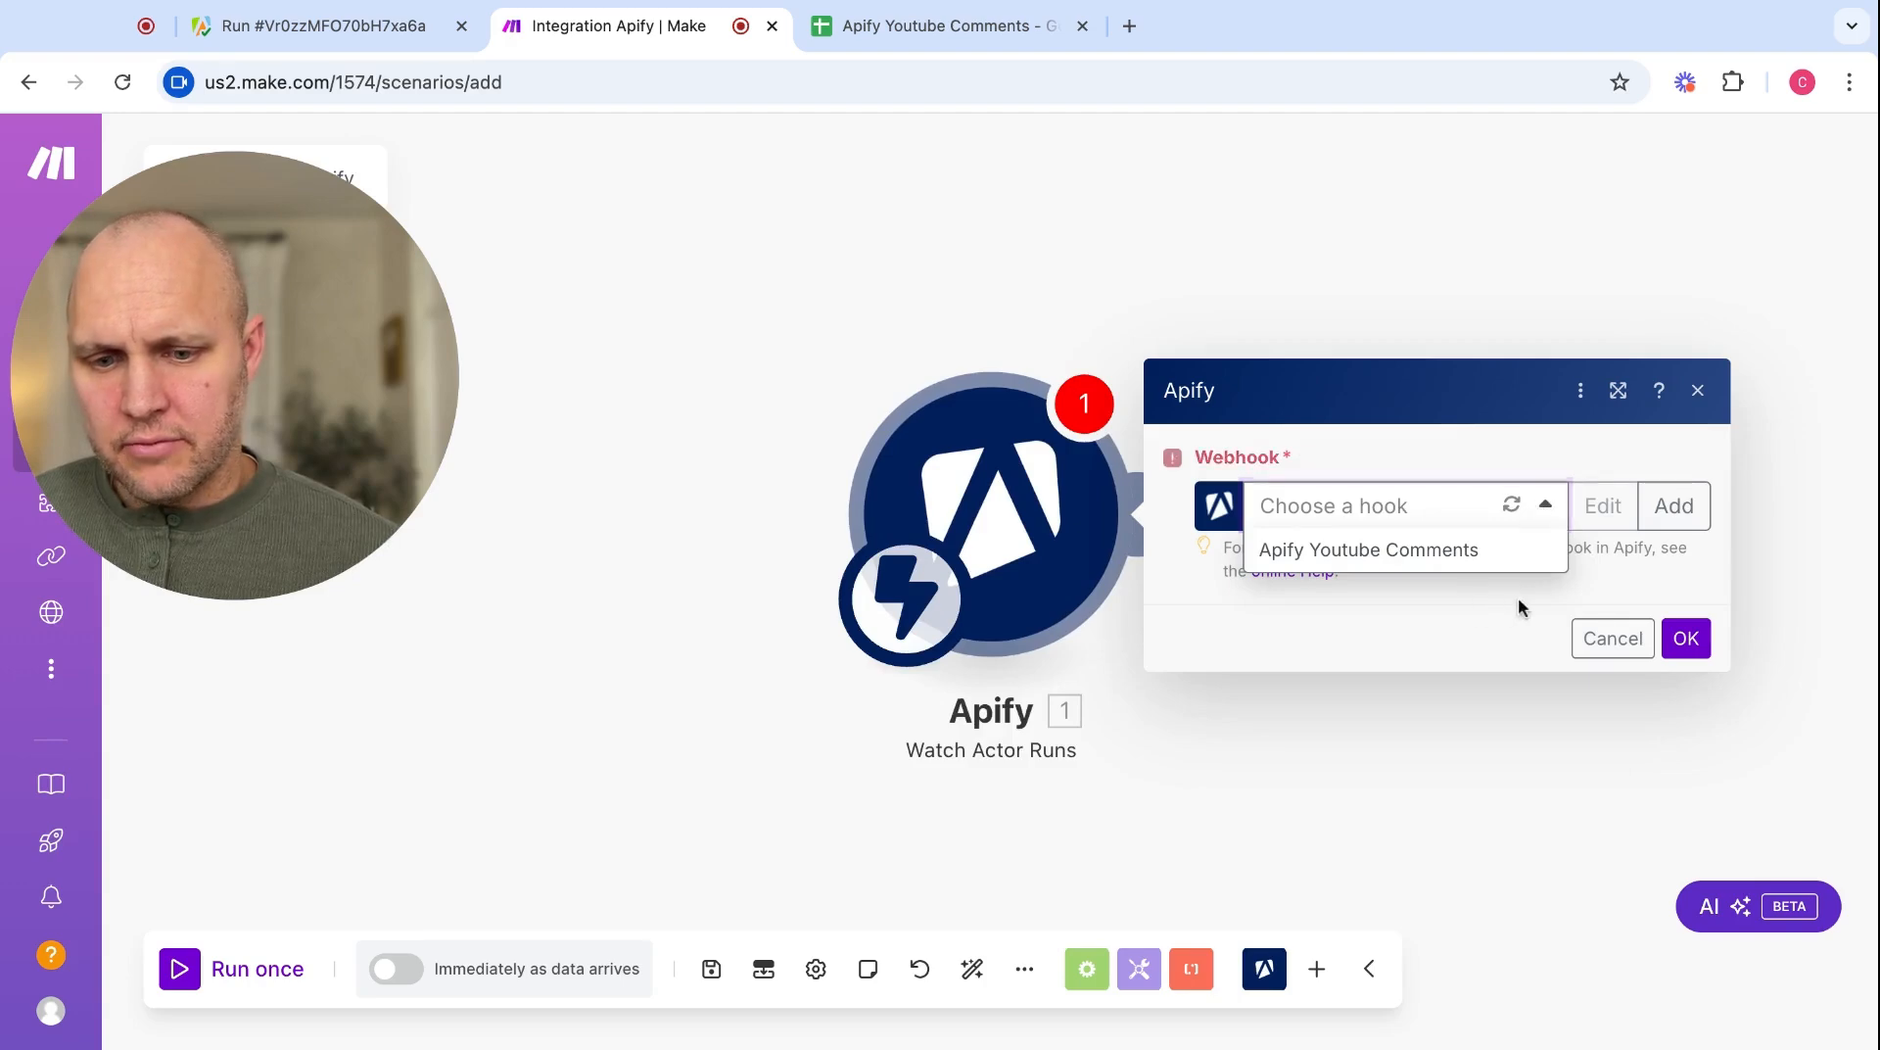
{"action": "left_click", "coordinate": [1518, 596]}
{"action": "left_click", "coordinate": [1546, 509]}
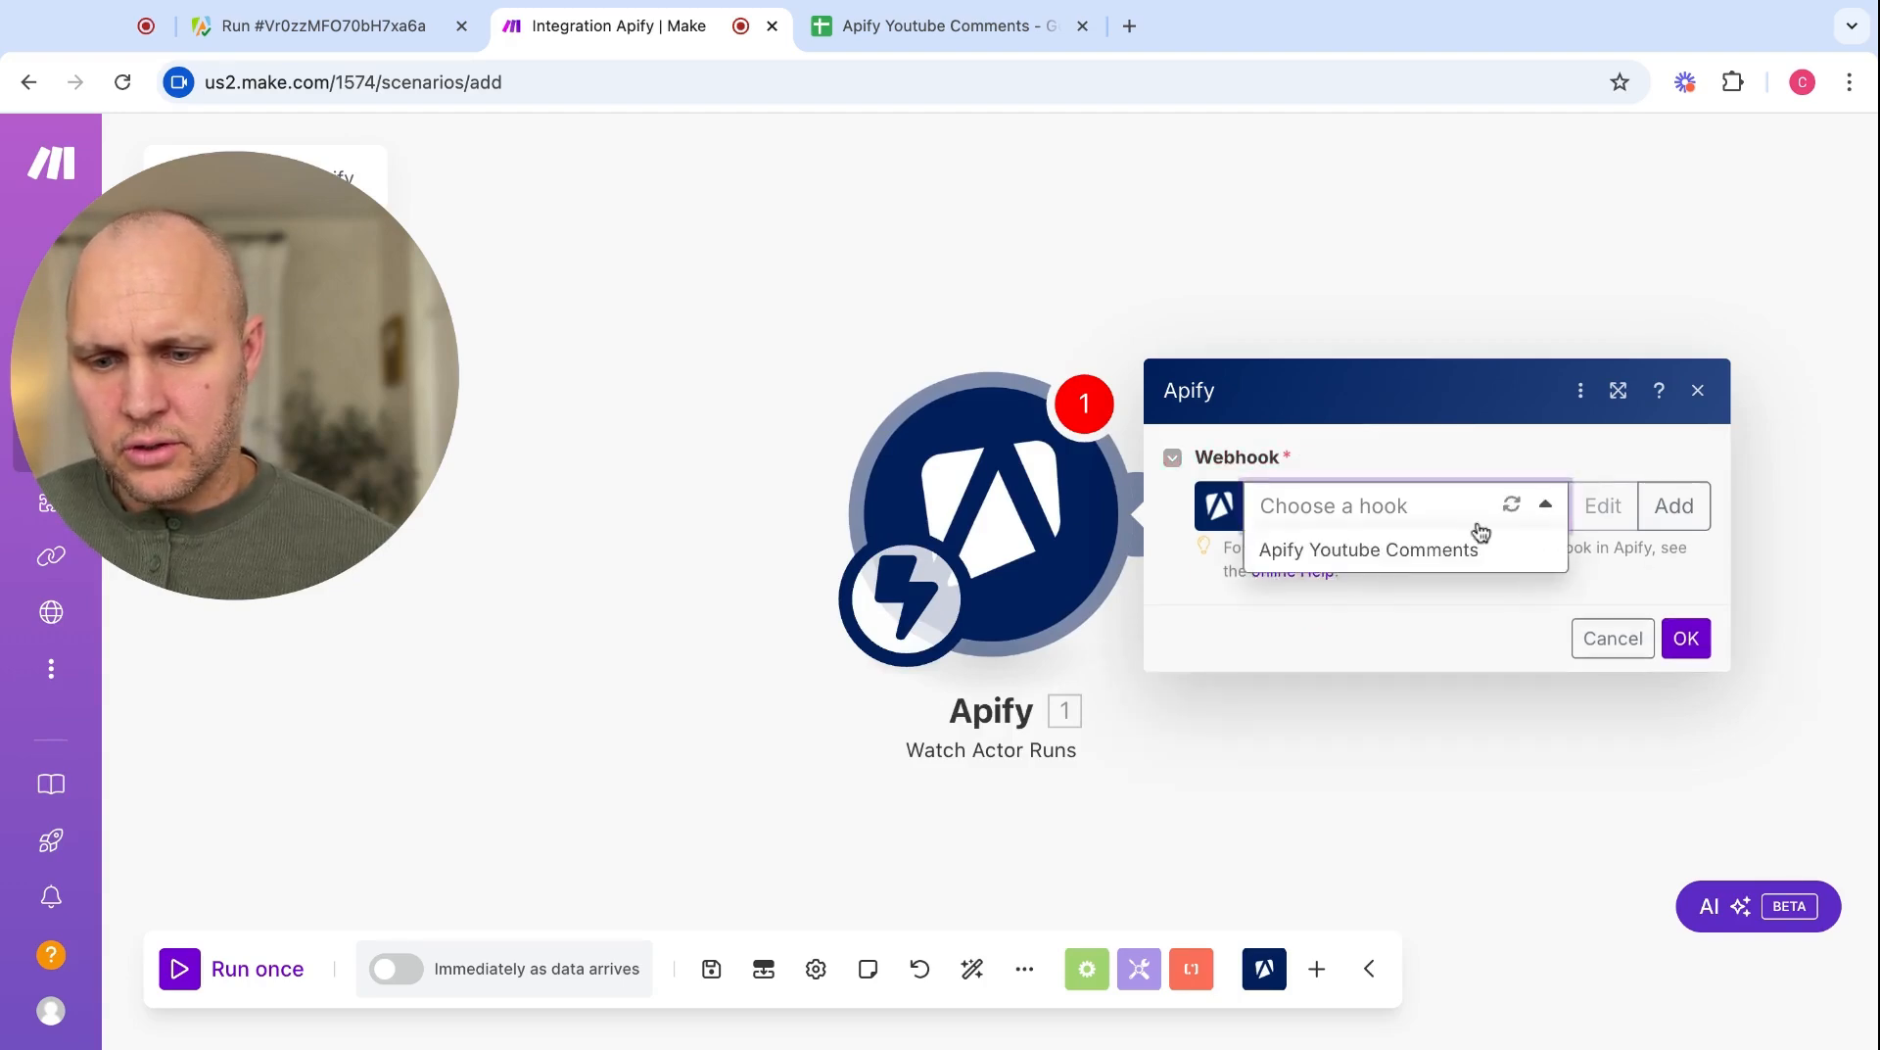
{"action": "left_click", "coordinate": [1390, 554]}
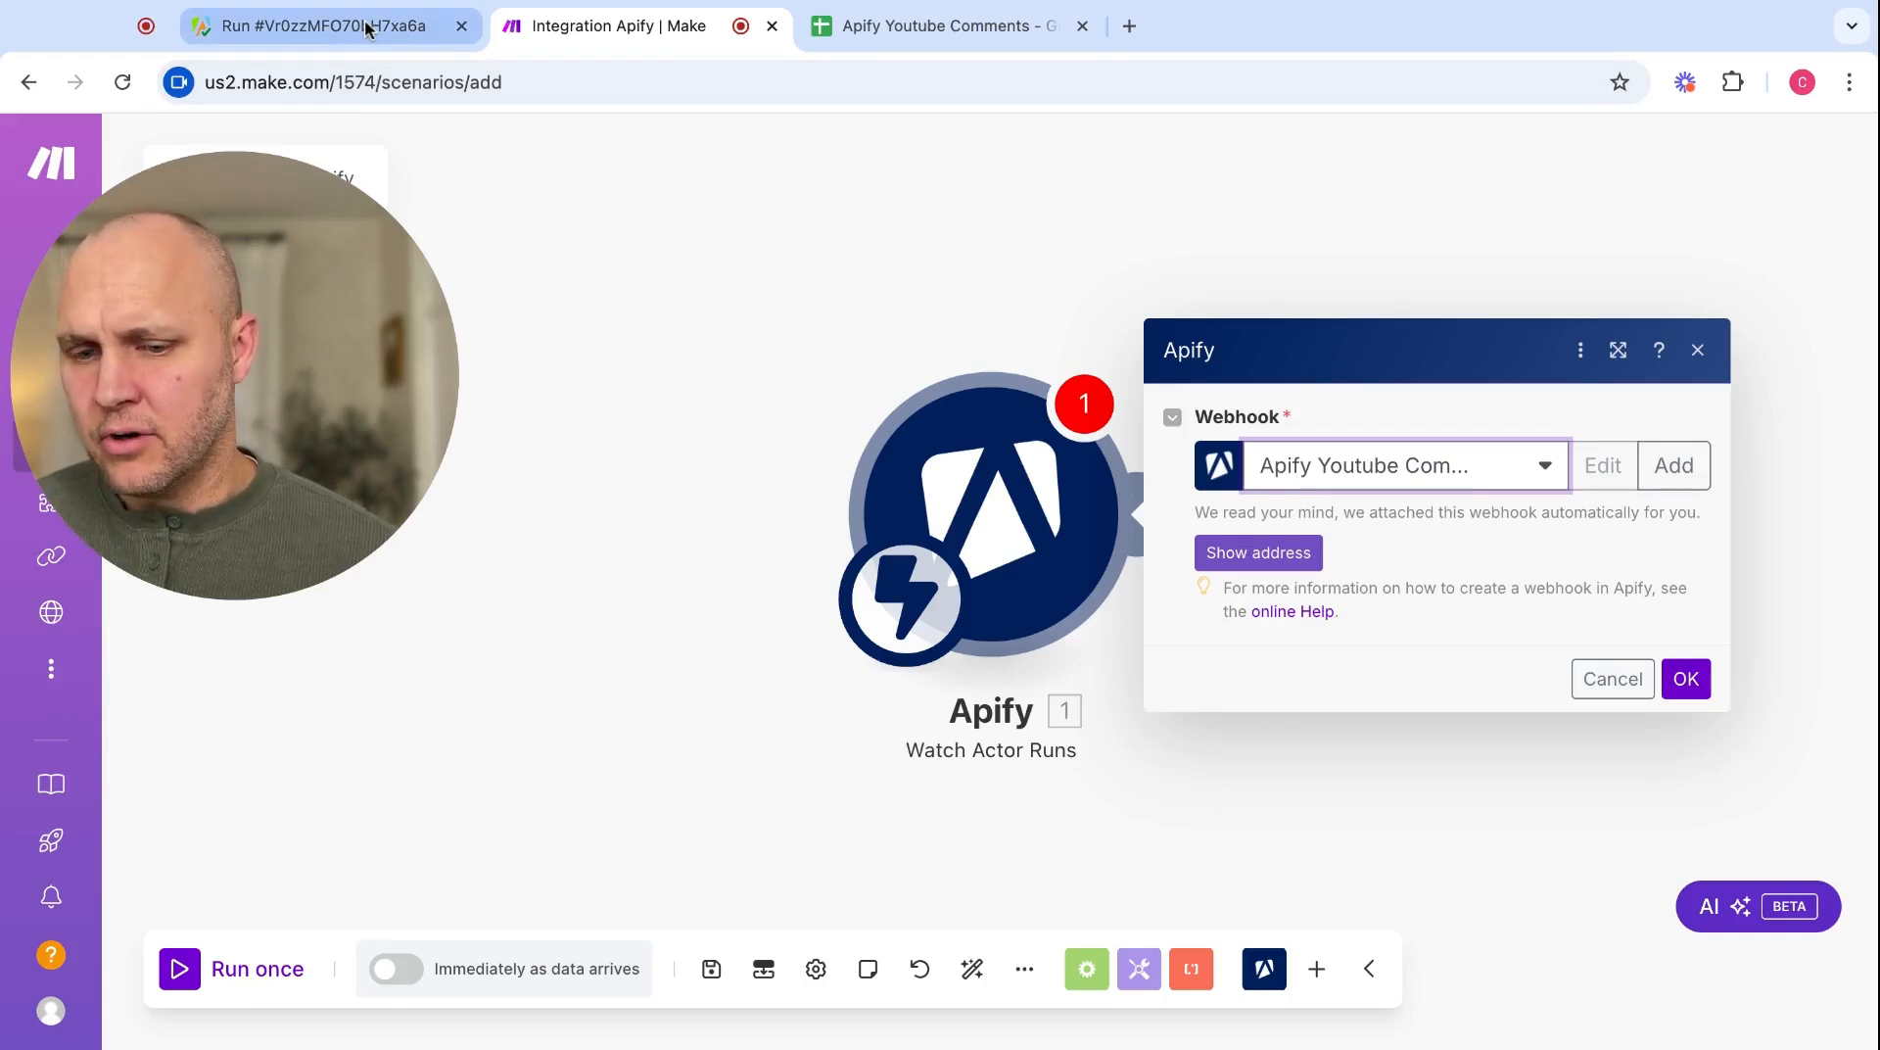
- Examine the connection and actor choices for creating a new Apify webhook, and close the form without saving
{"action": "left_click", "coordinate": [1672, 466]}
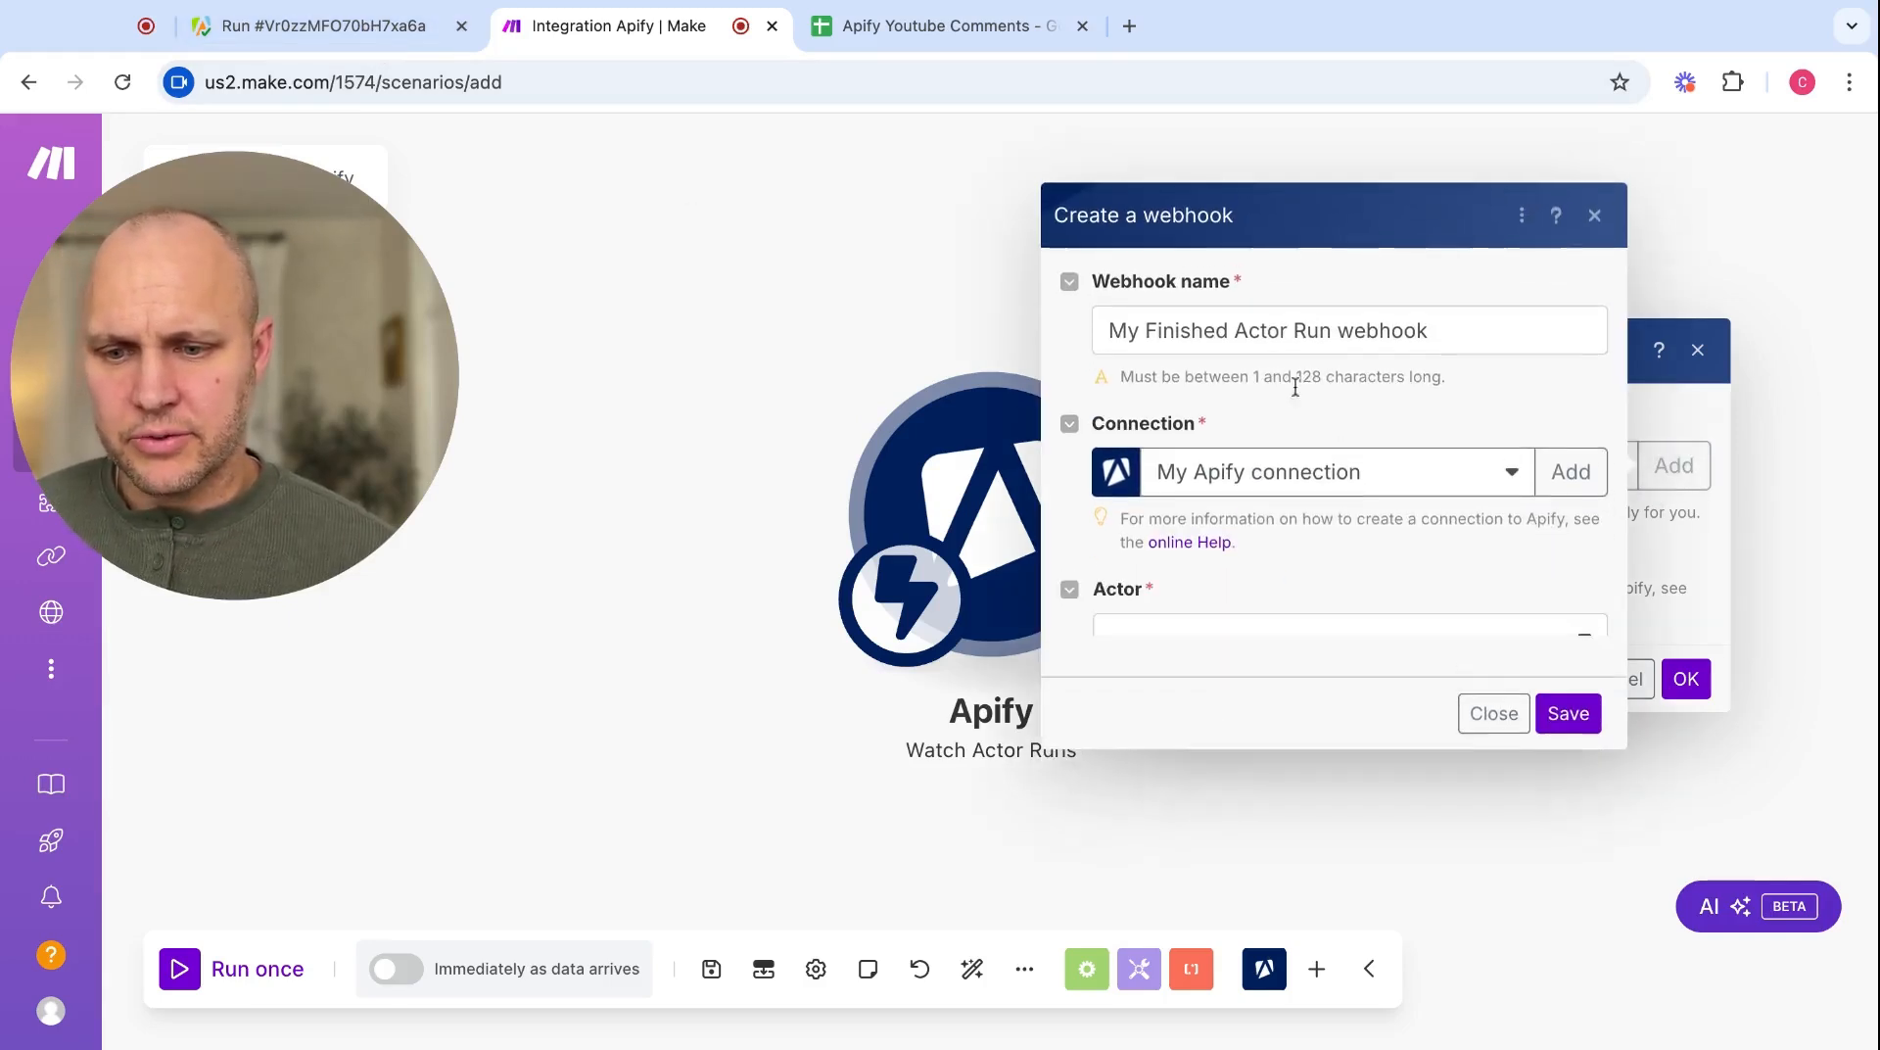
{"action": "left_click", "coordinate": [1512, 459]}
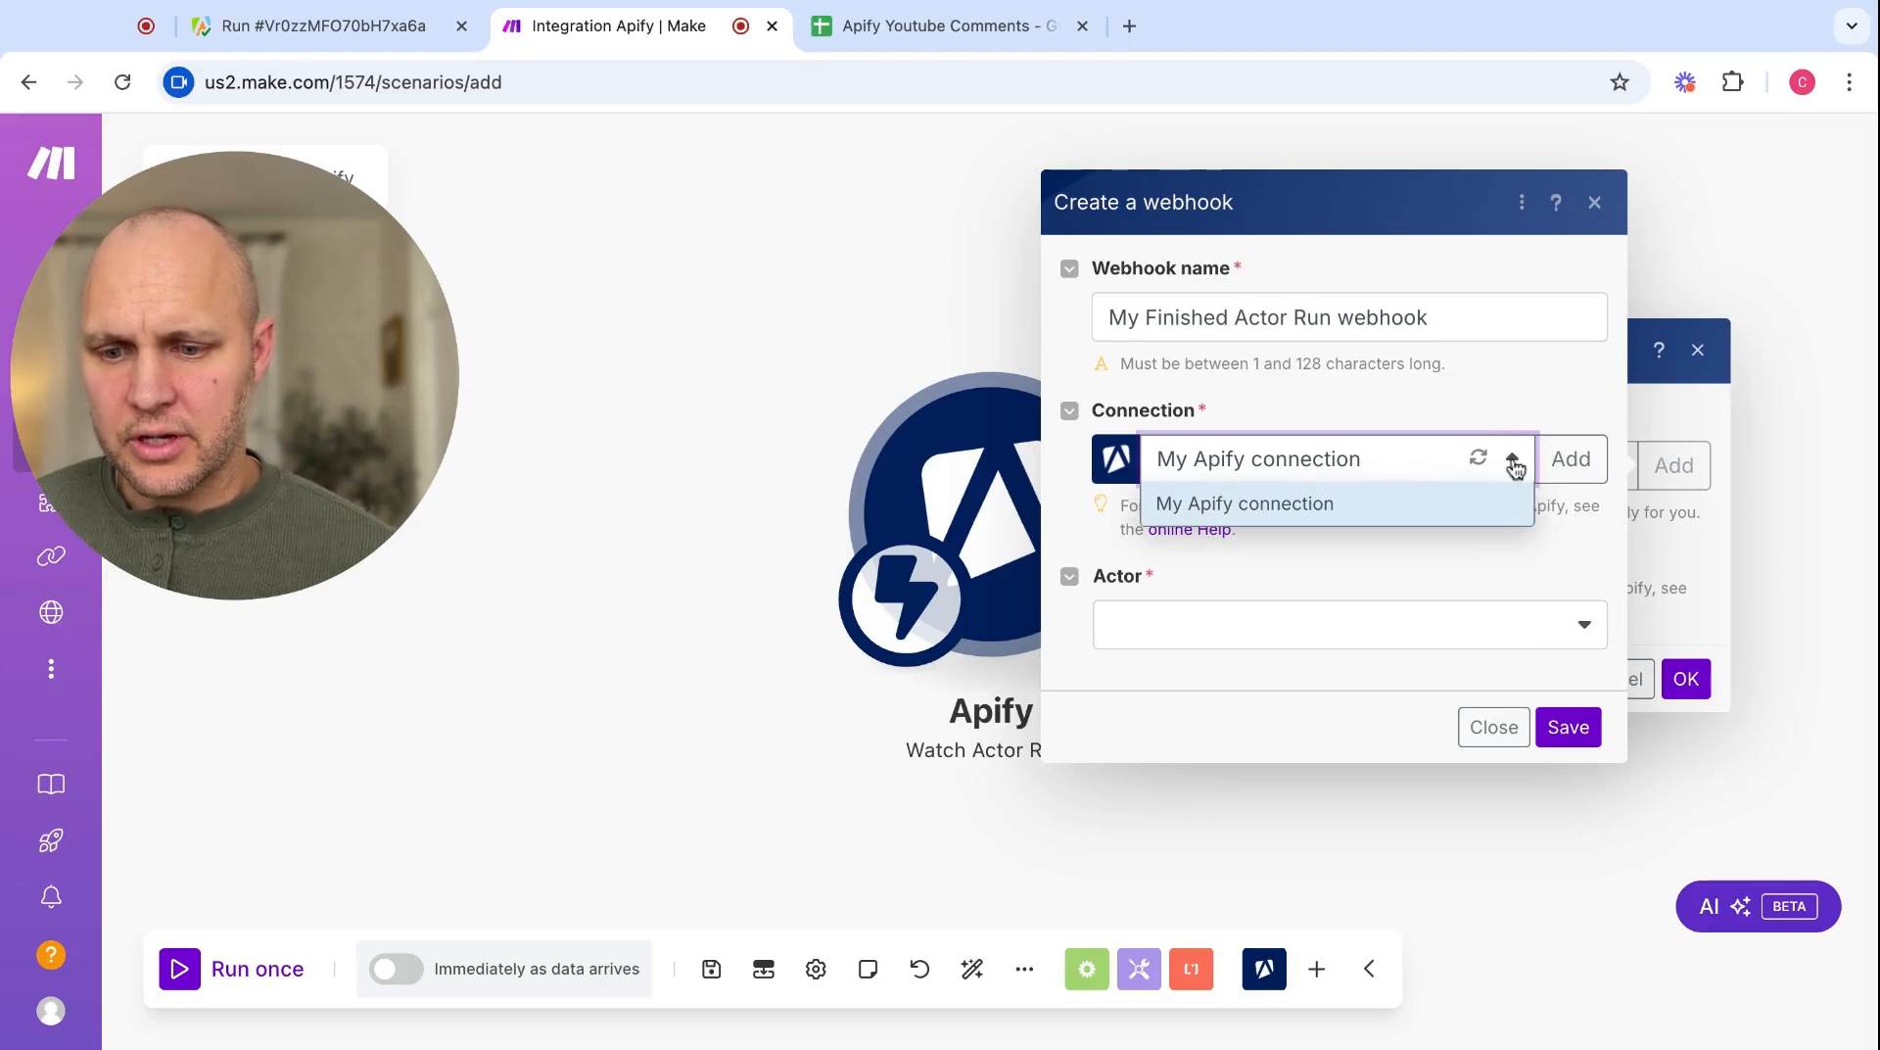
{"action": "left_click", "coordinate": [1583, 628]}
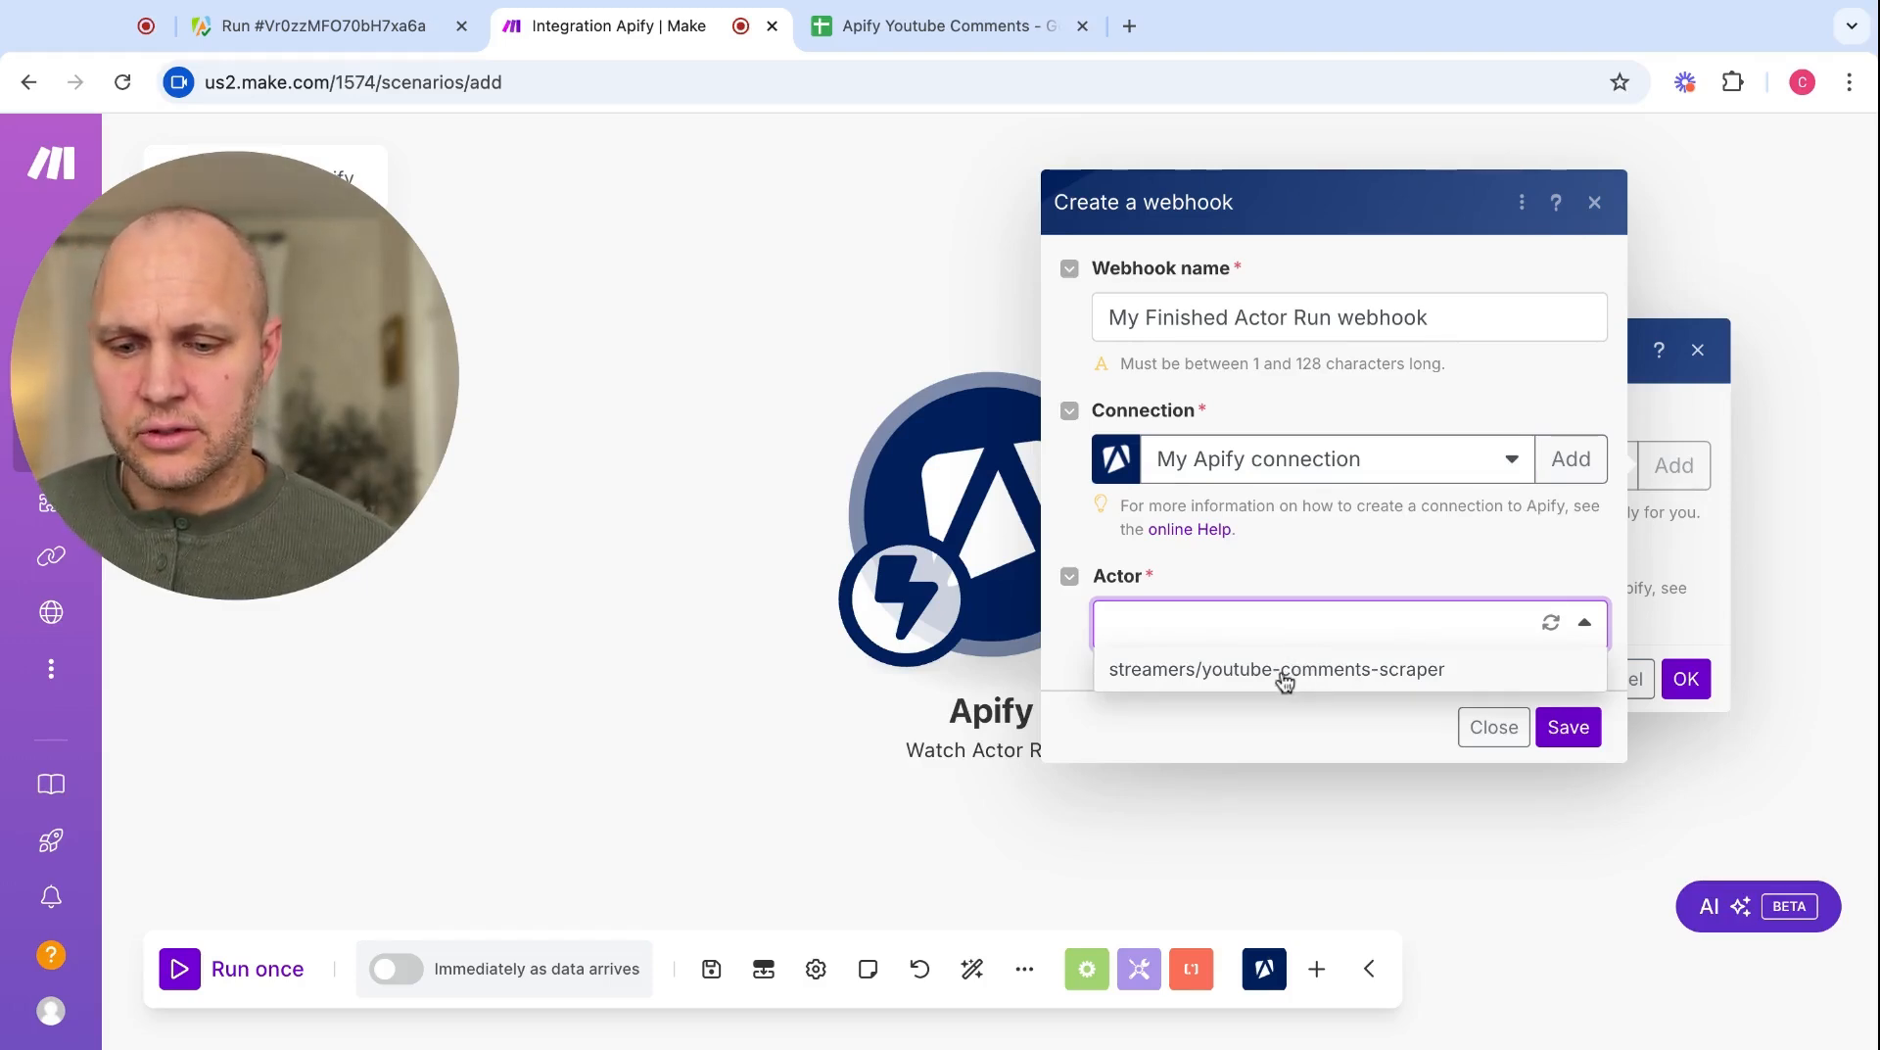
{"action": "left_click", "coordinate": [1492, 729]}
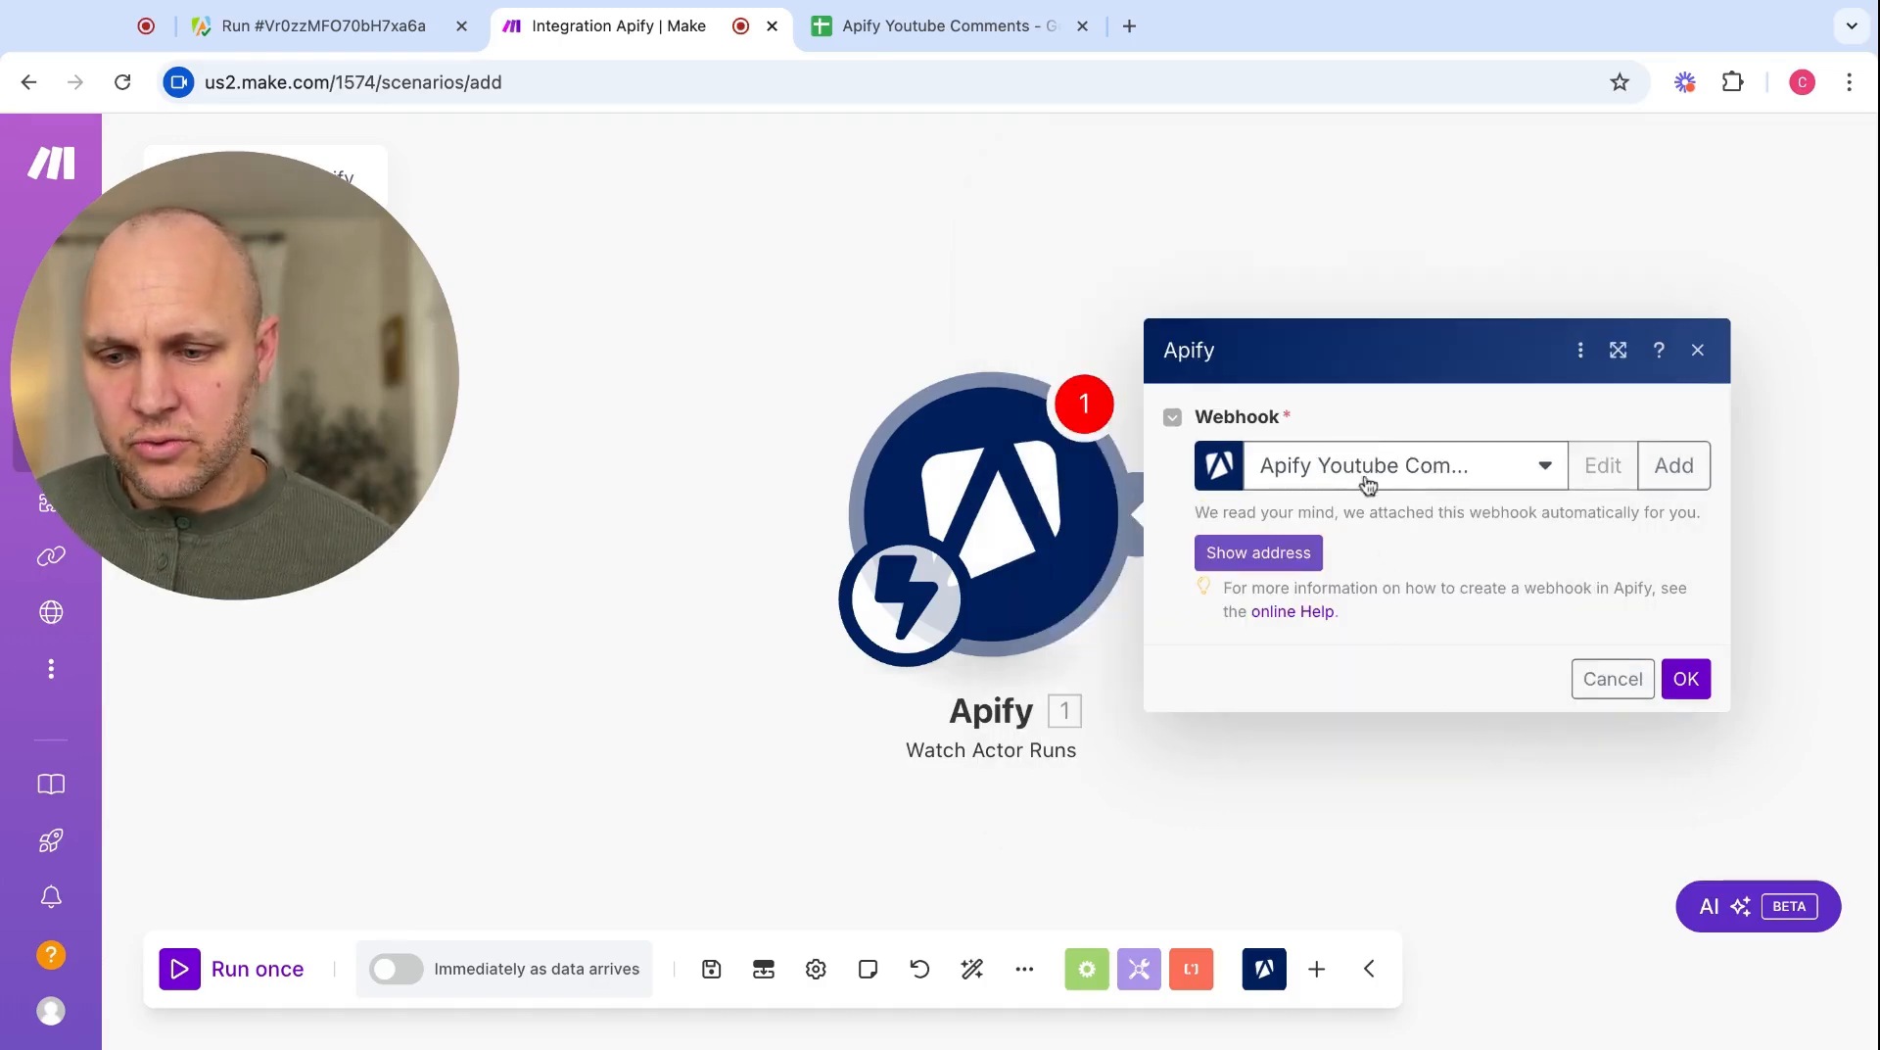
- Confirm the Watch Actor Runs trigger settings and run the scenario once so that it listens for a finished actor run
{"action": "left_click", "coordinate": [1686, 679]}
{"action": "left_click", "coordinate": [1789, 169]}
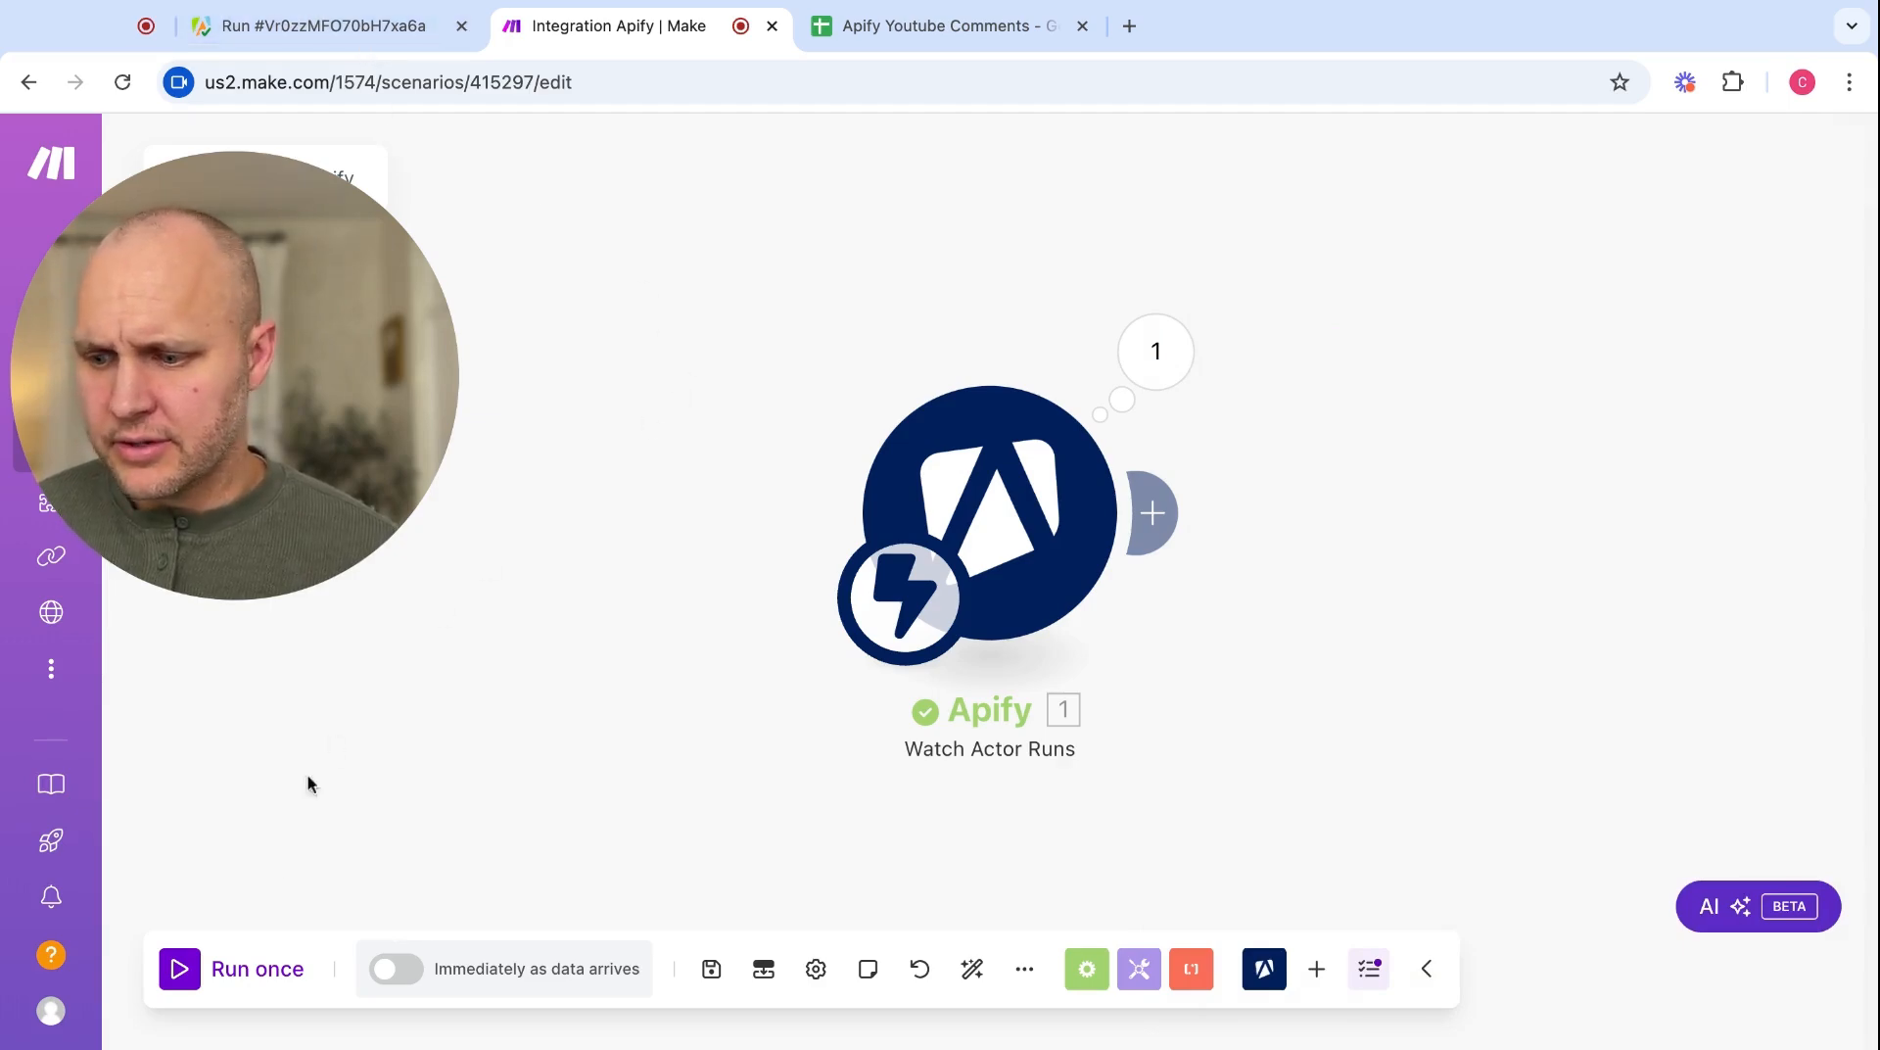
{"action": "left_click", "coordinate": [180, 970]}
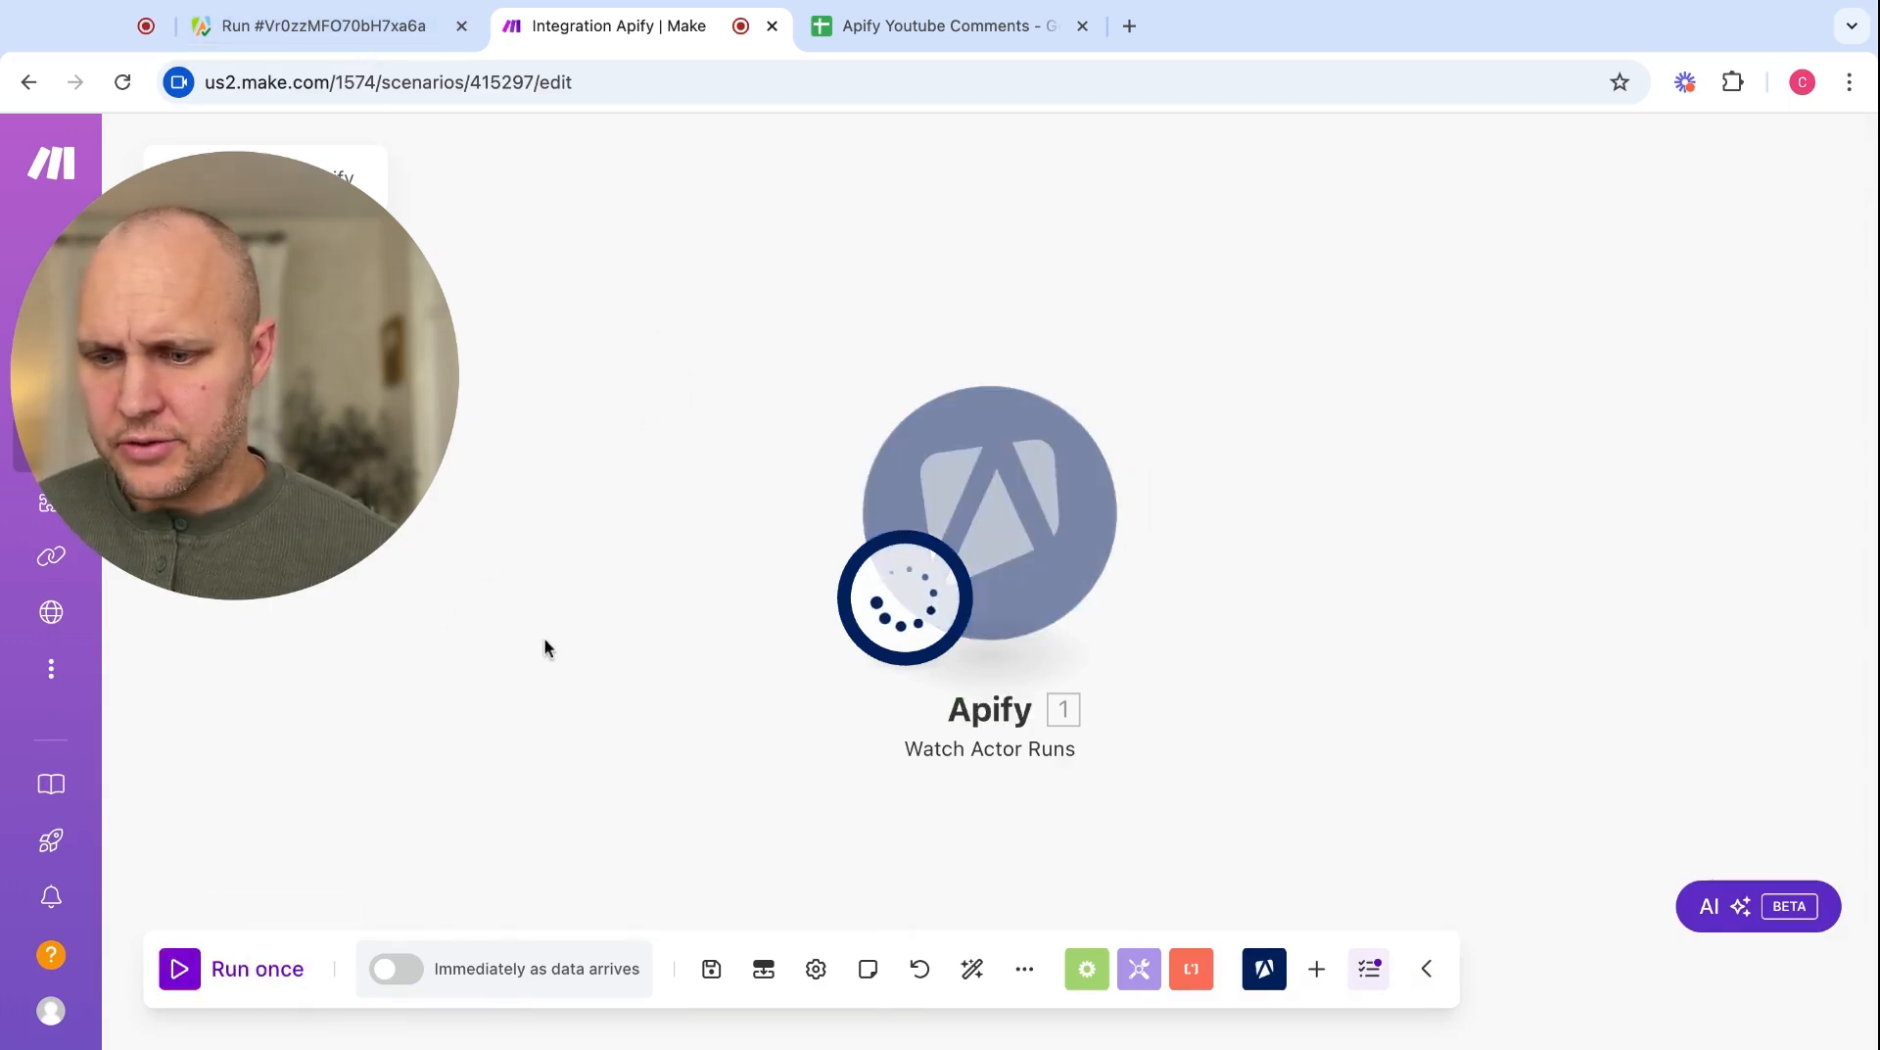
- Switch to Apify and start another Youtube Comments Scraper run with the existing video URL and comment limit
{"action": "left_click", "coordinate": [290, 29]}
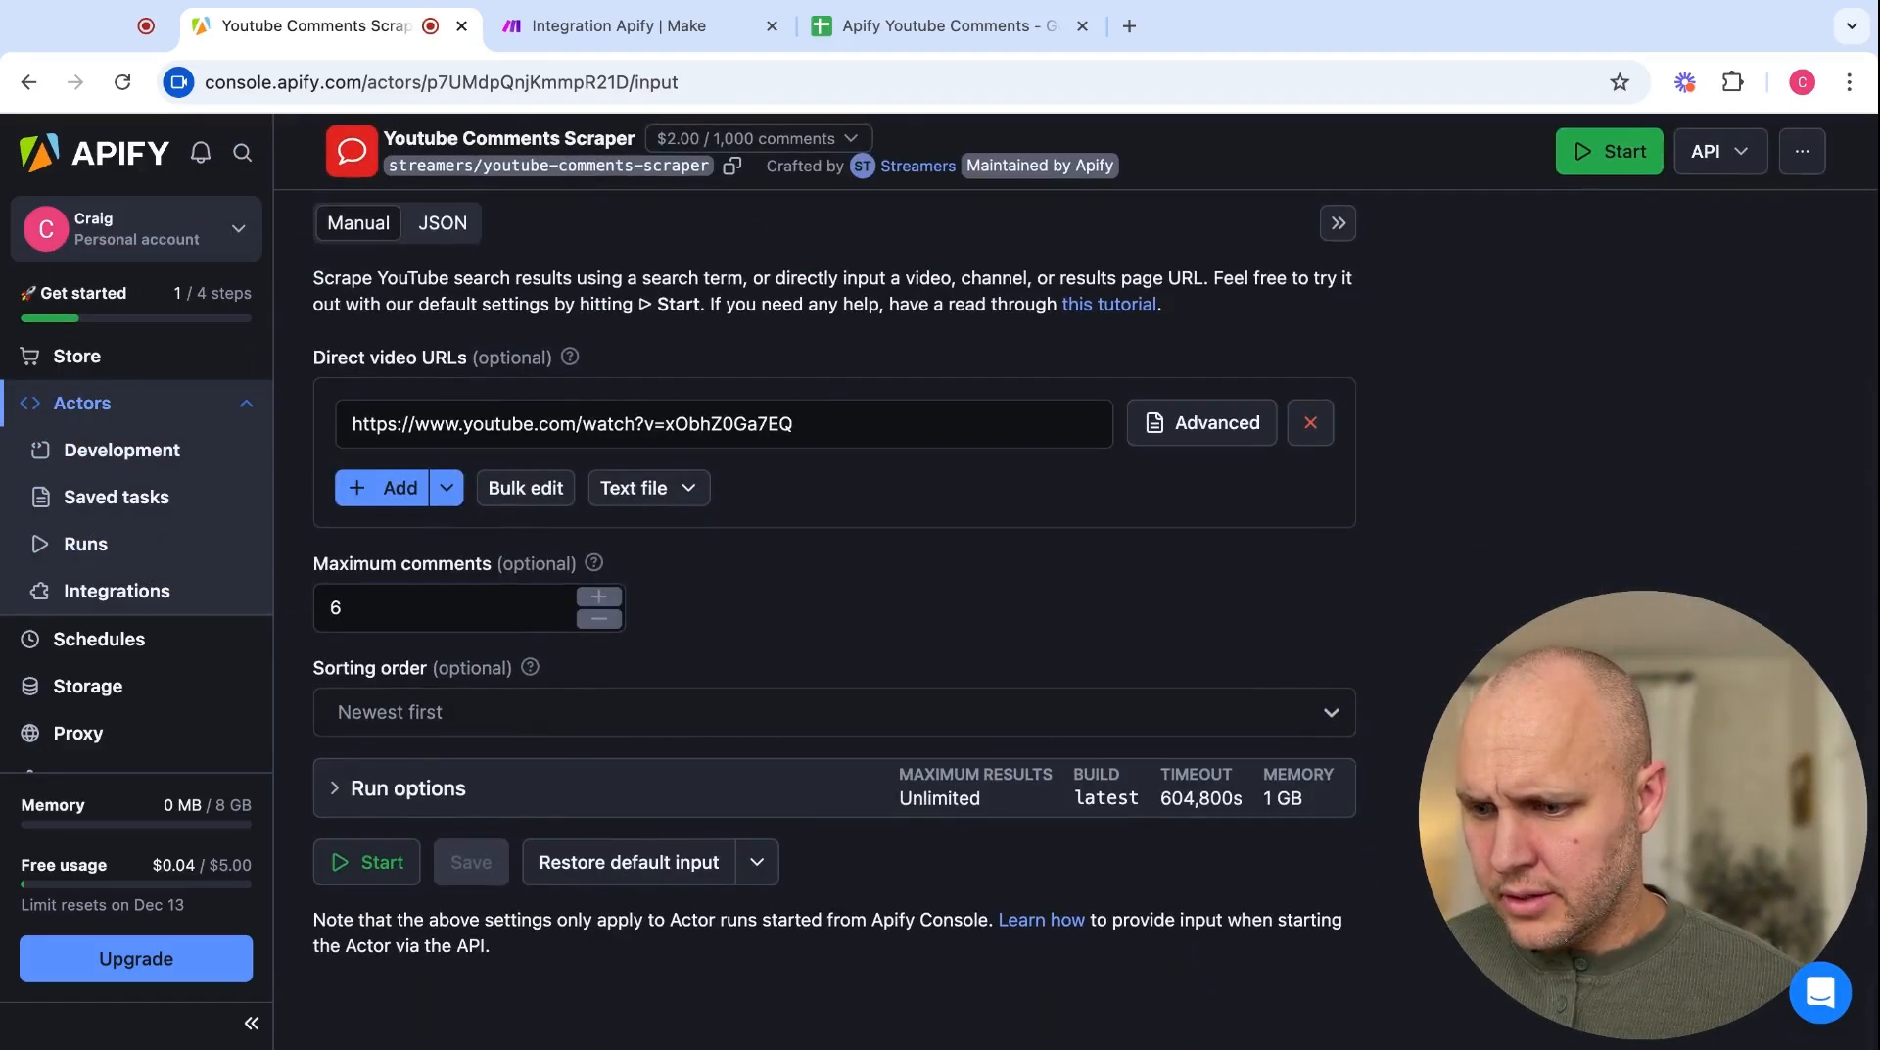
{"action": "scroll", "coordinate": [834, 607], "scroll_direction": "up", "scroll_amount": 1}
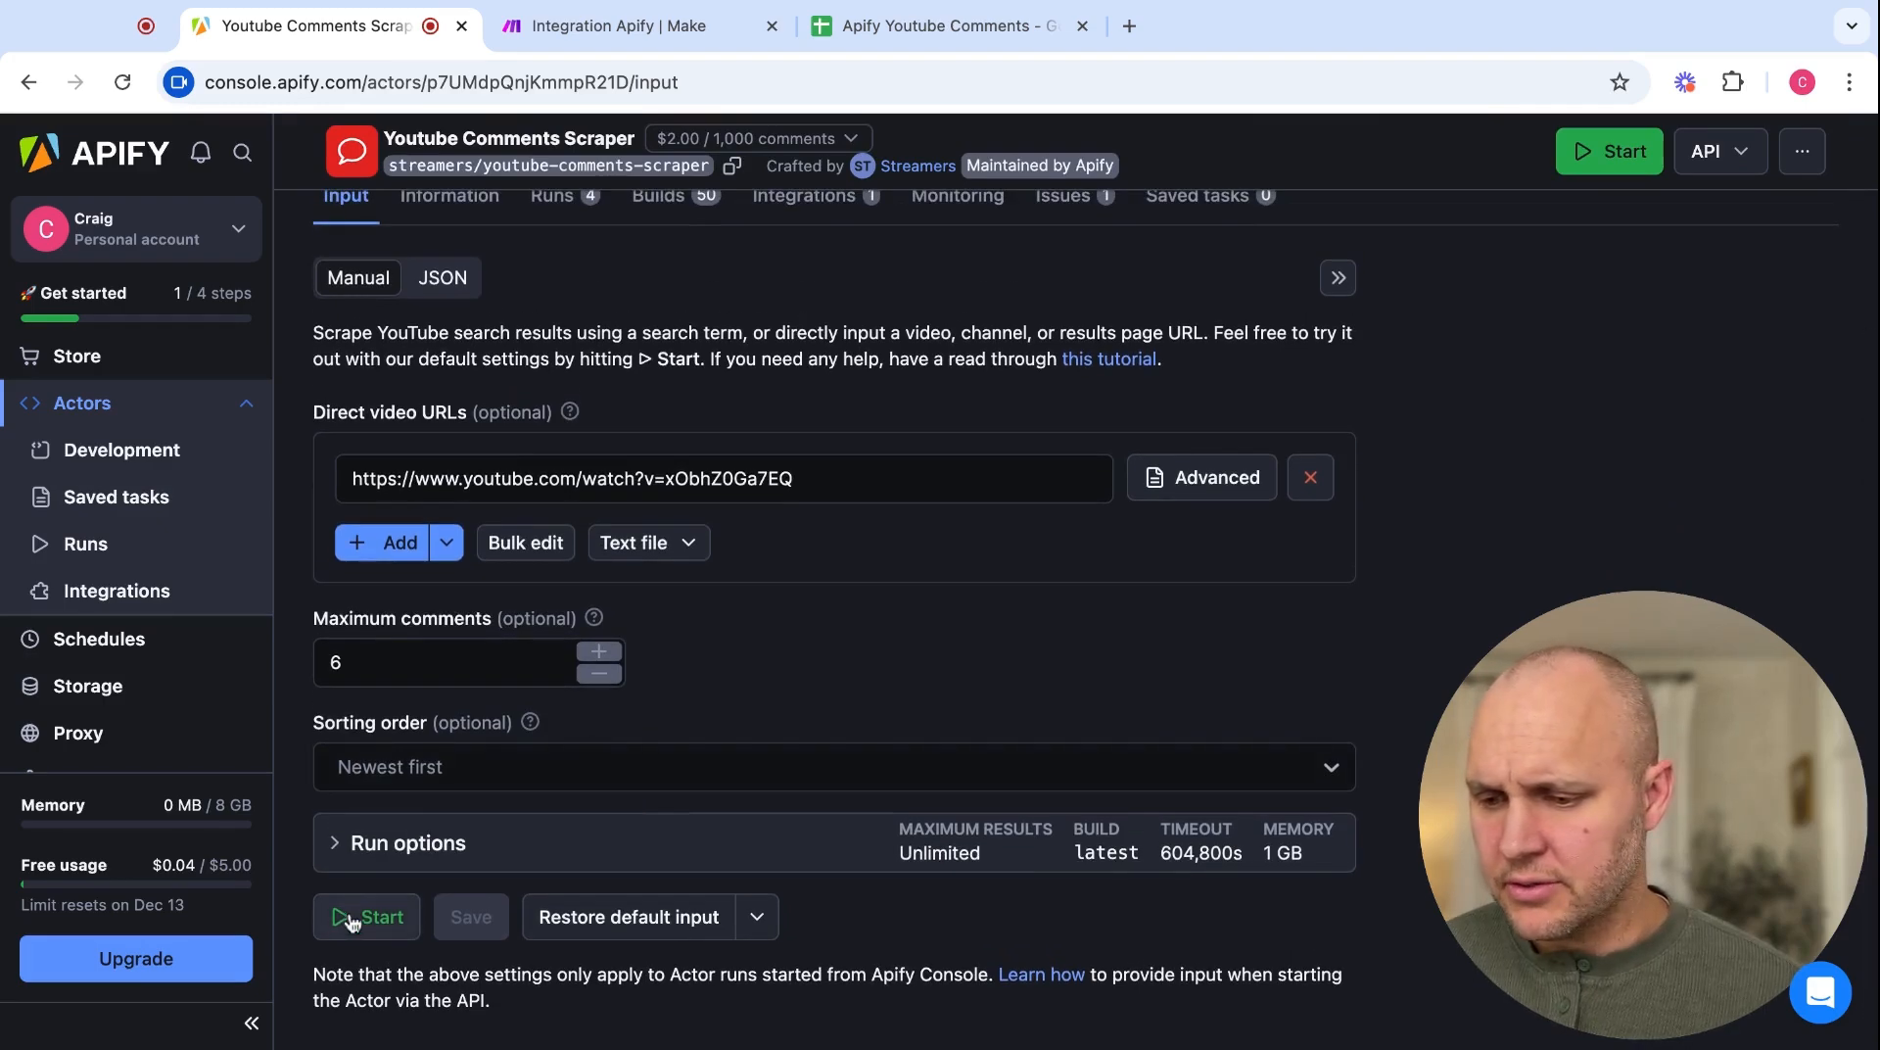
{"action": "left_click", "coordinate": [354, 918]}
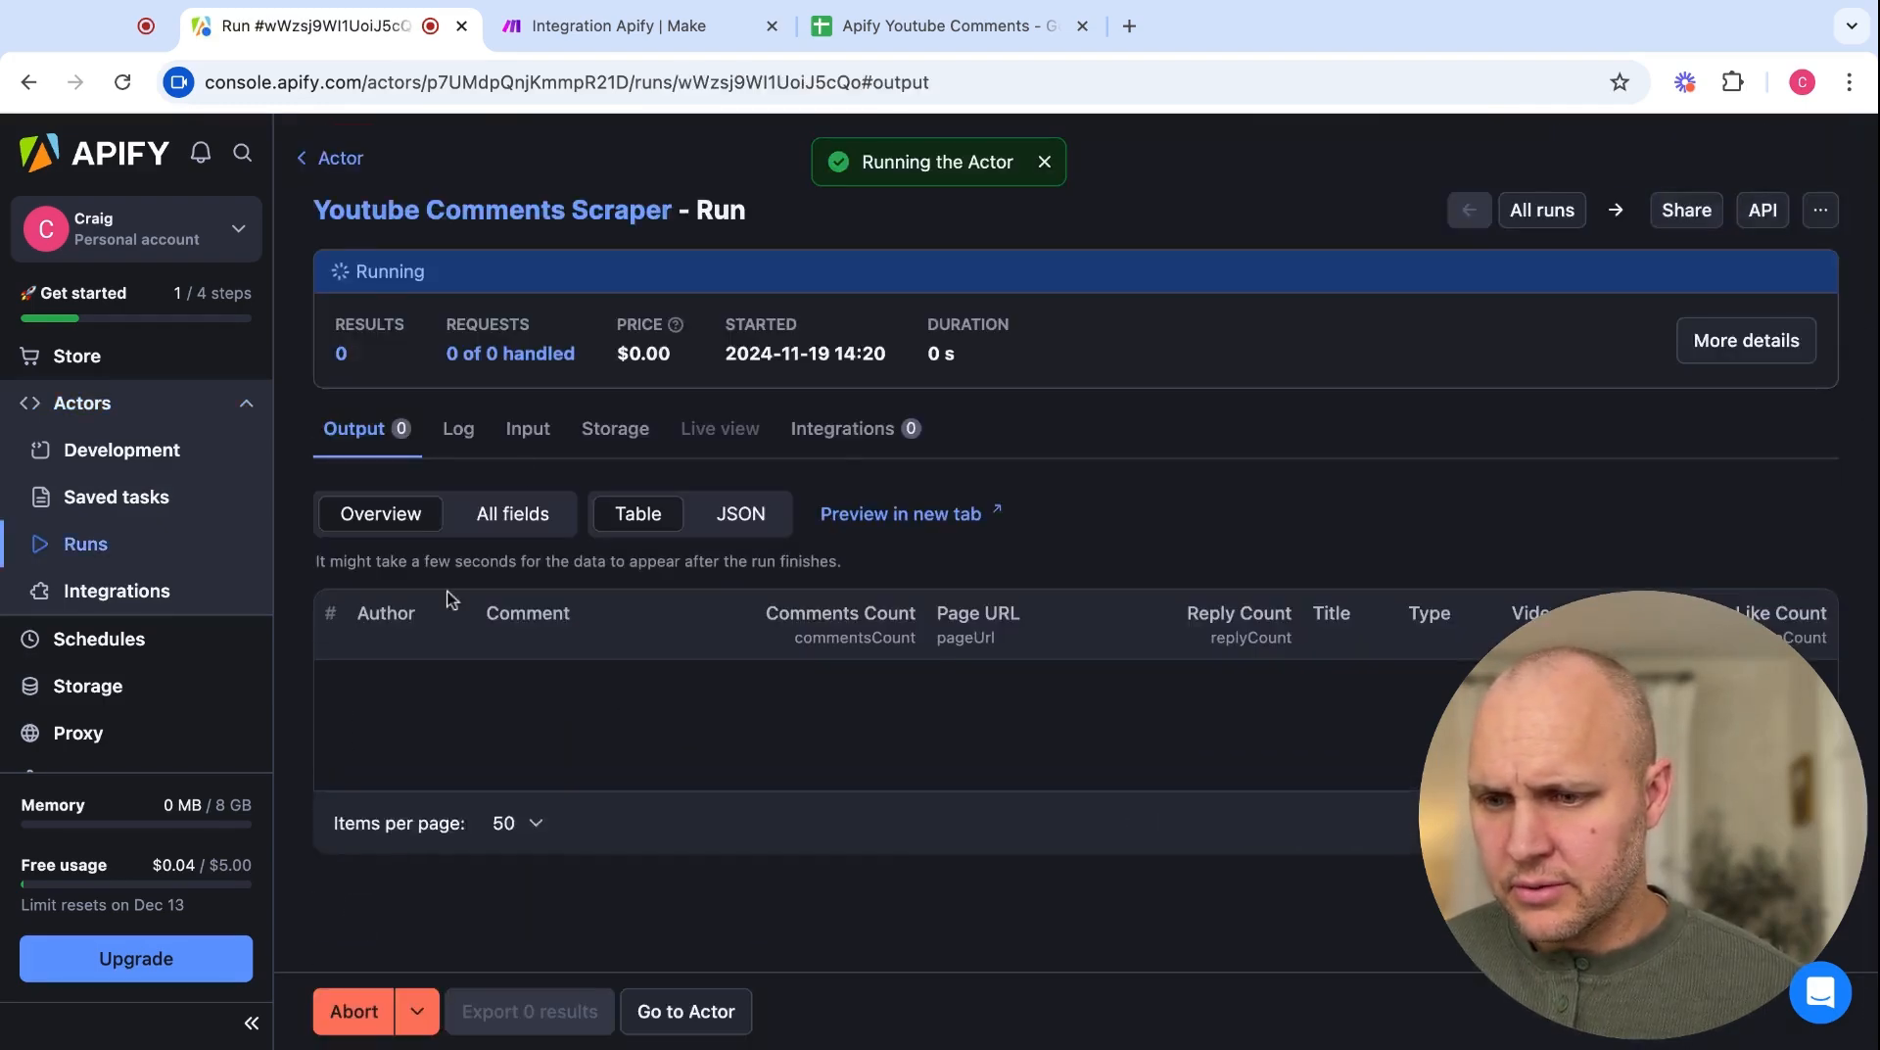
- Switch to Make, inspect the output bundle of Watch Actor Runs and copy its defaultDatasetId value
{"action": "left_click", "coordinate": [591, 25]}
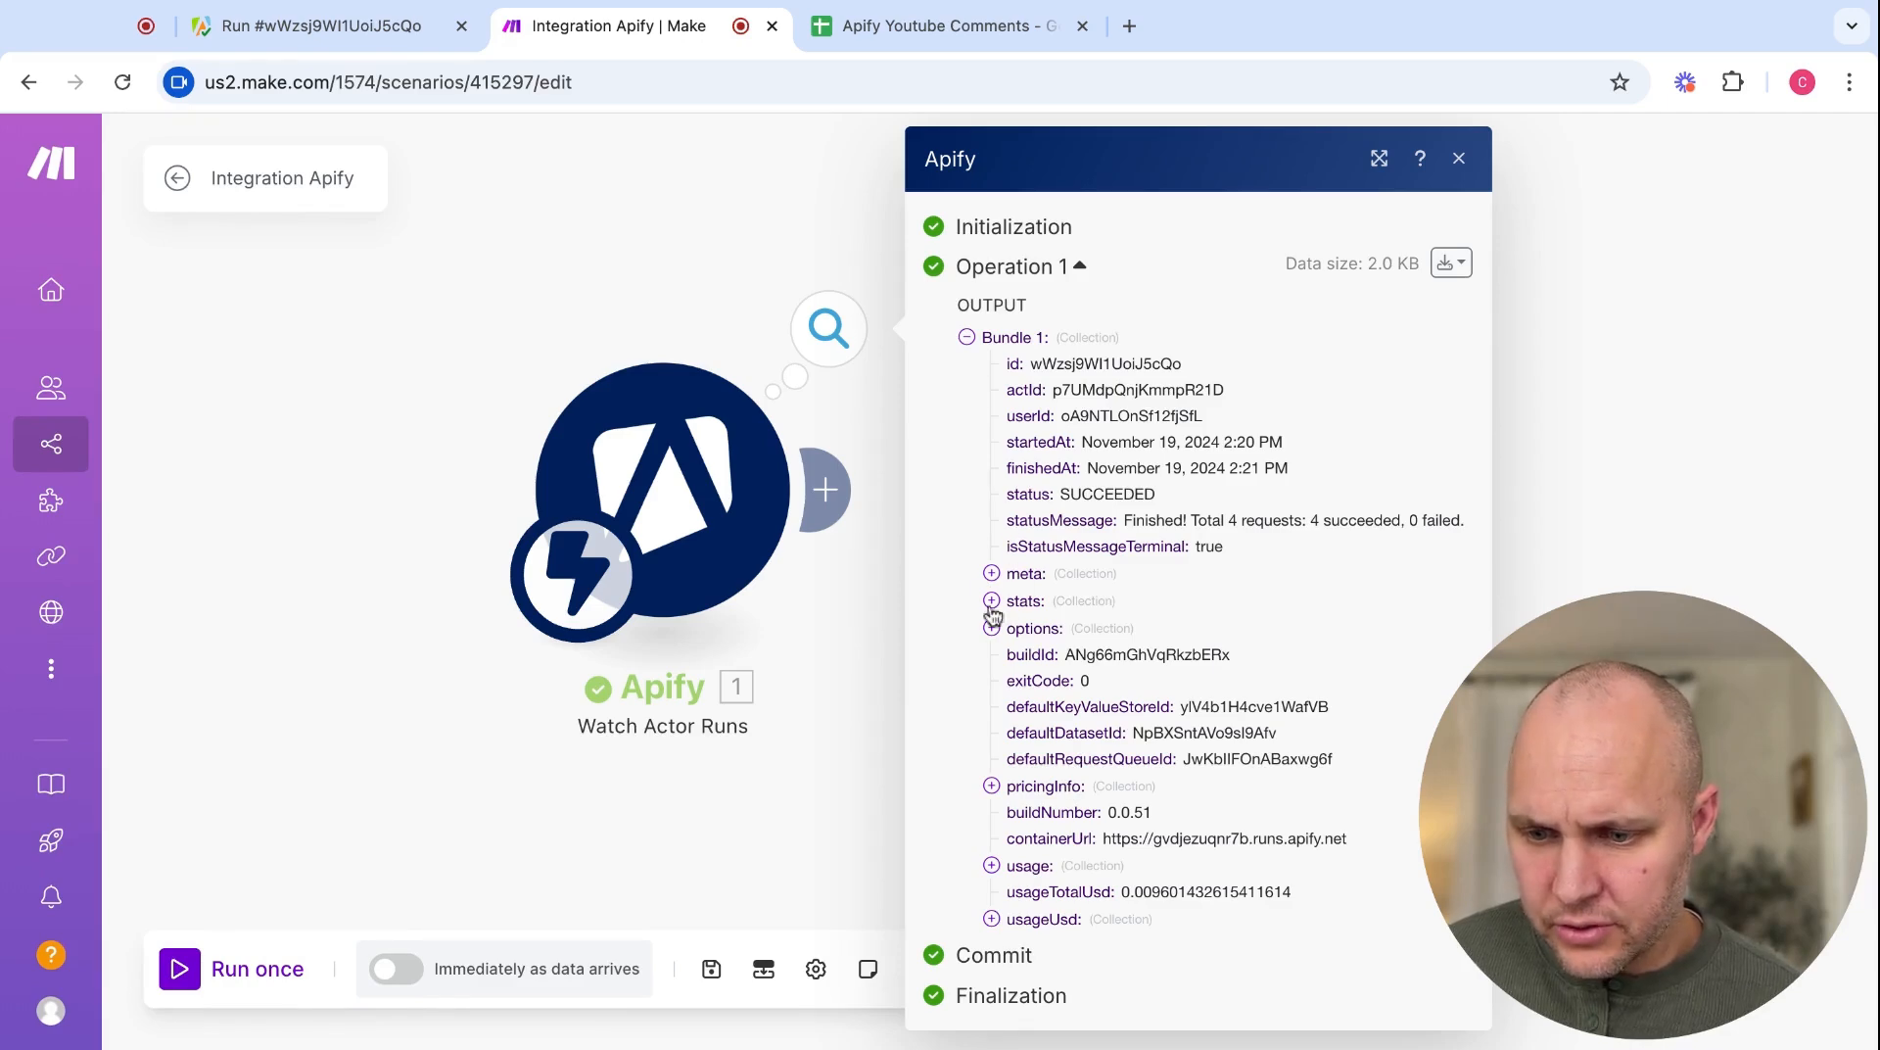
{"action": "left_click", "coordinate": [992, 574]}
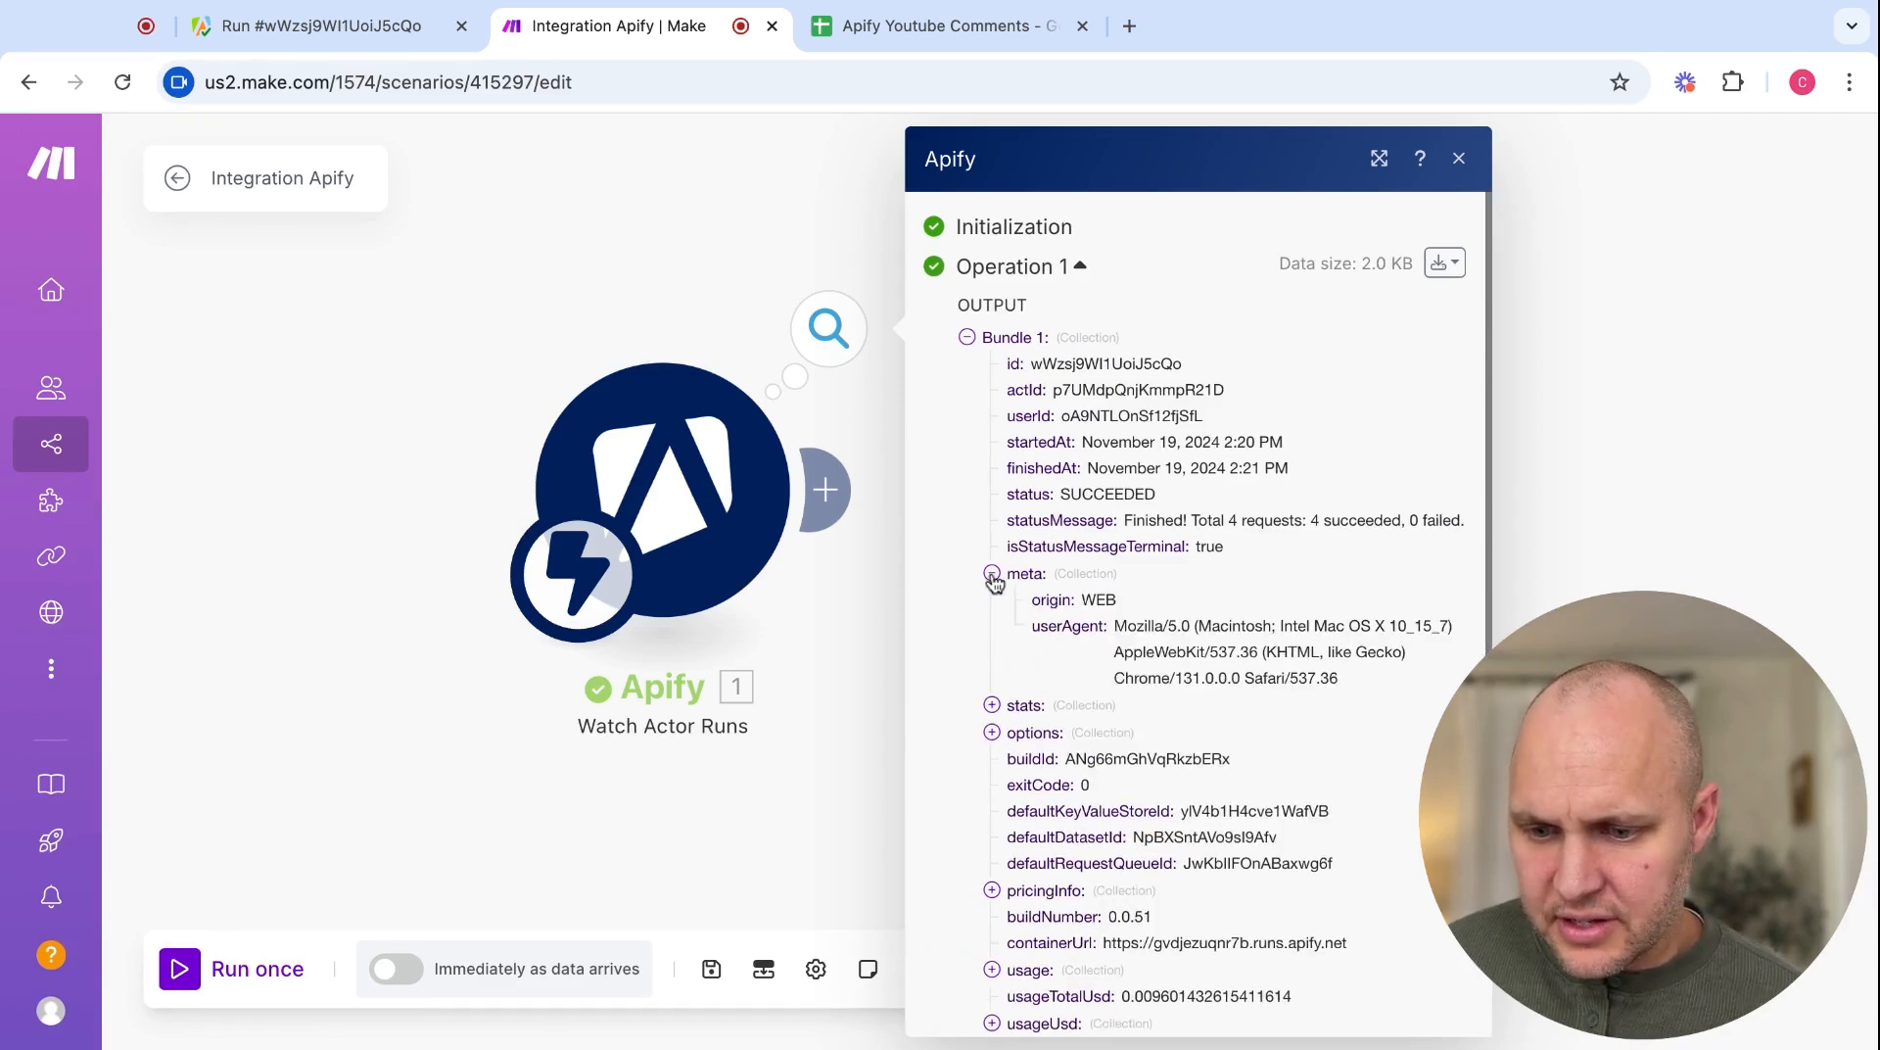
{"action": "left_click", "coordinate": [992, 575]}
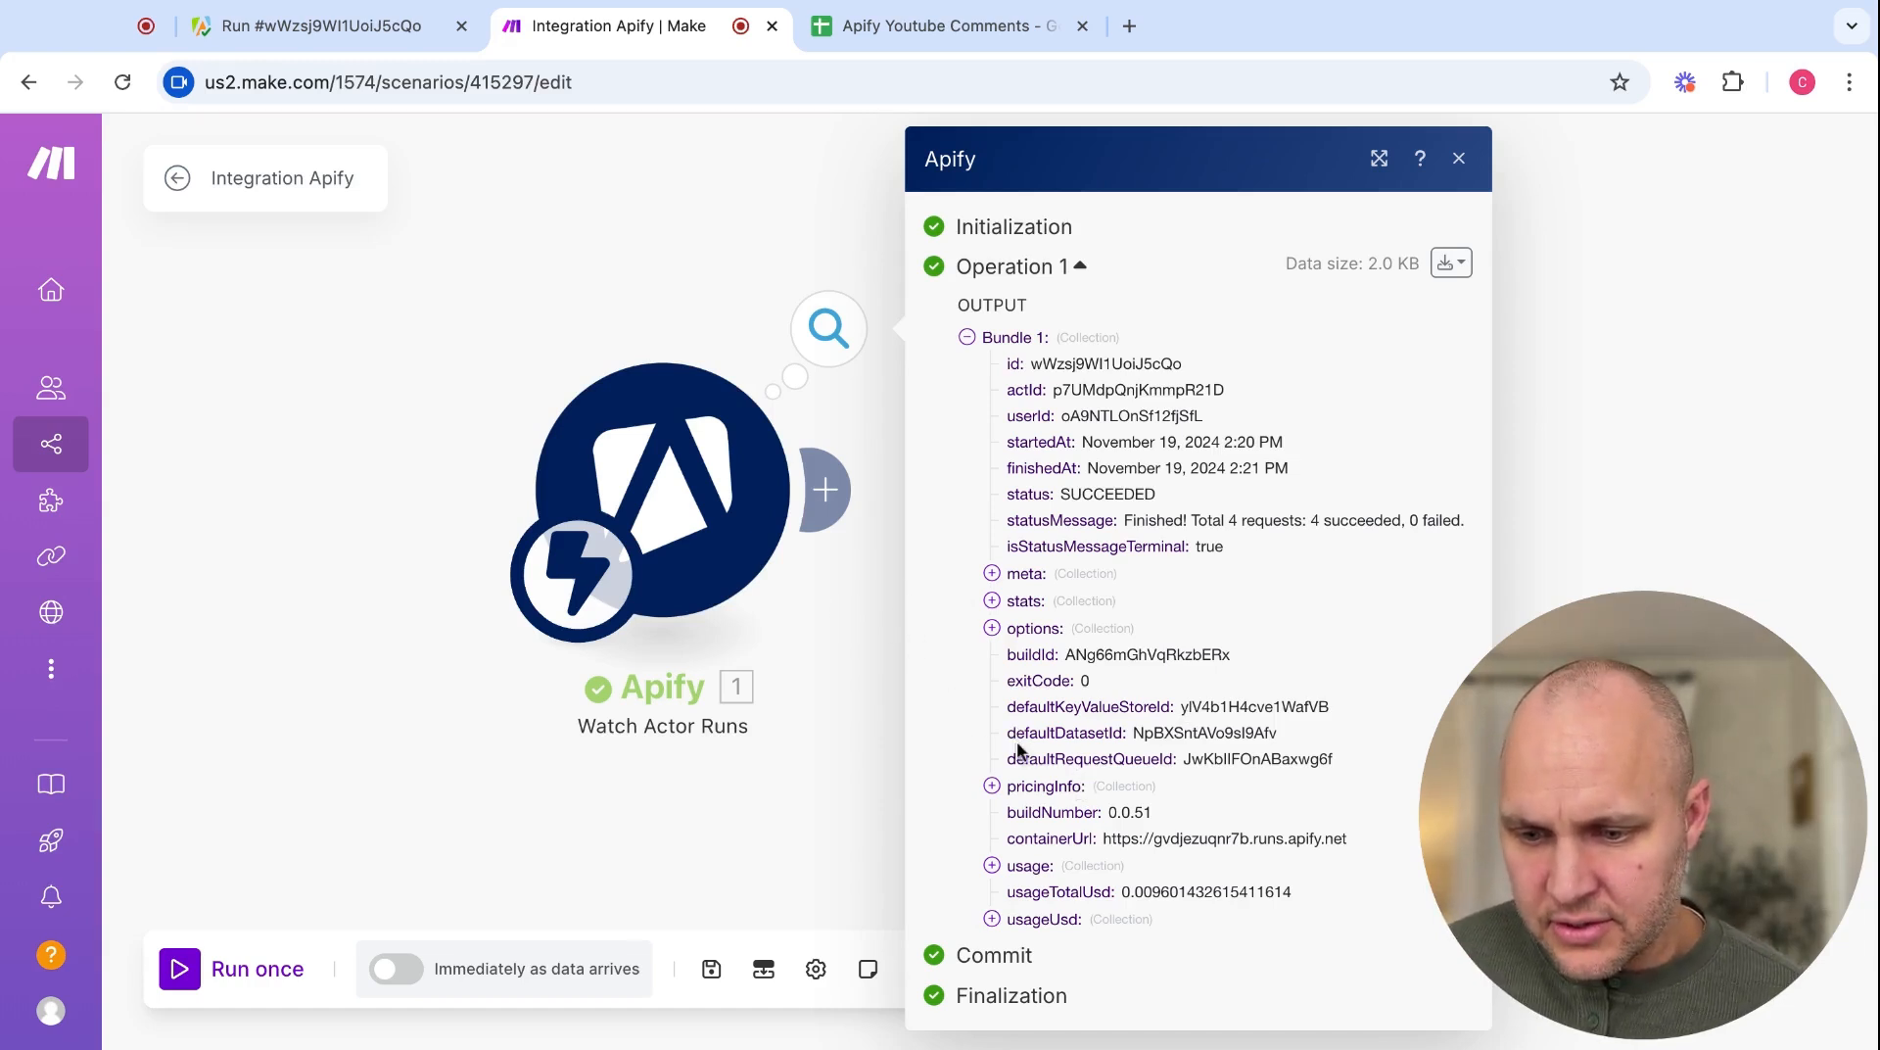
{"action": "double_click", "coordinate": [1135, 733]}
{"action": "key", "text": "ctrl+c"}
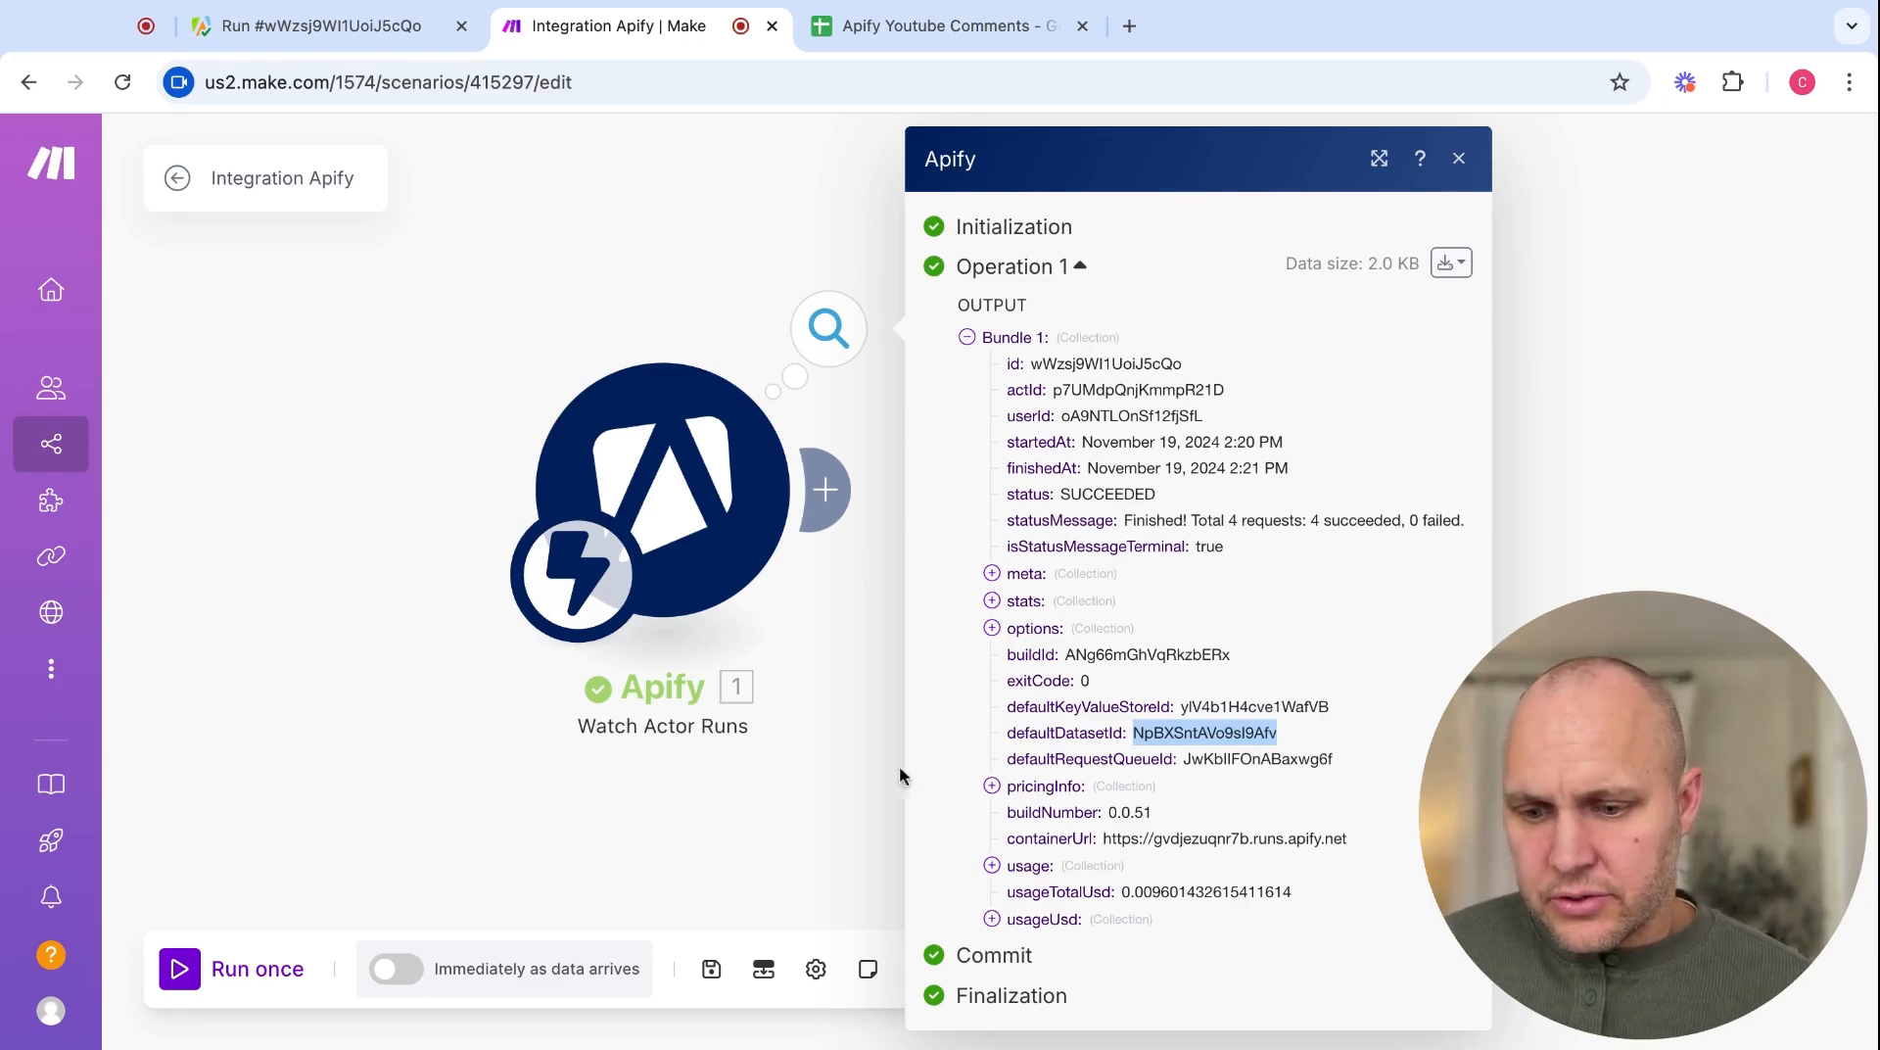
- Add an Apify Get Dataset Items module after the Watch Actor Runs trigger
{"action": "left_click", "coordinate": [831, 487]}
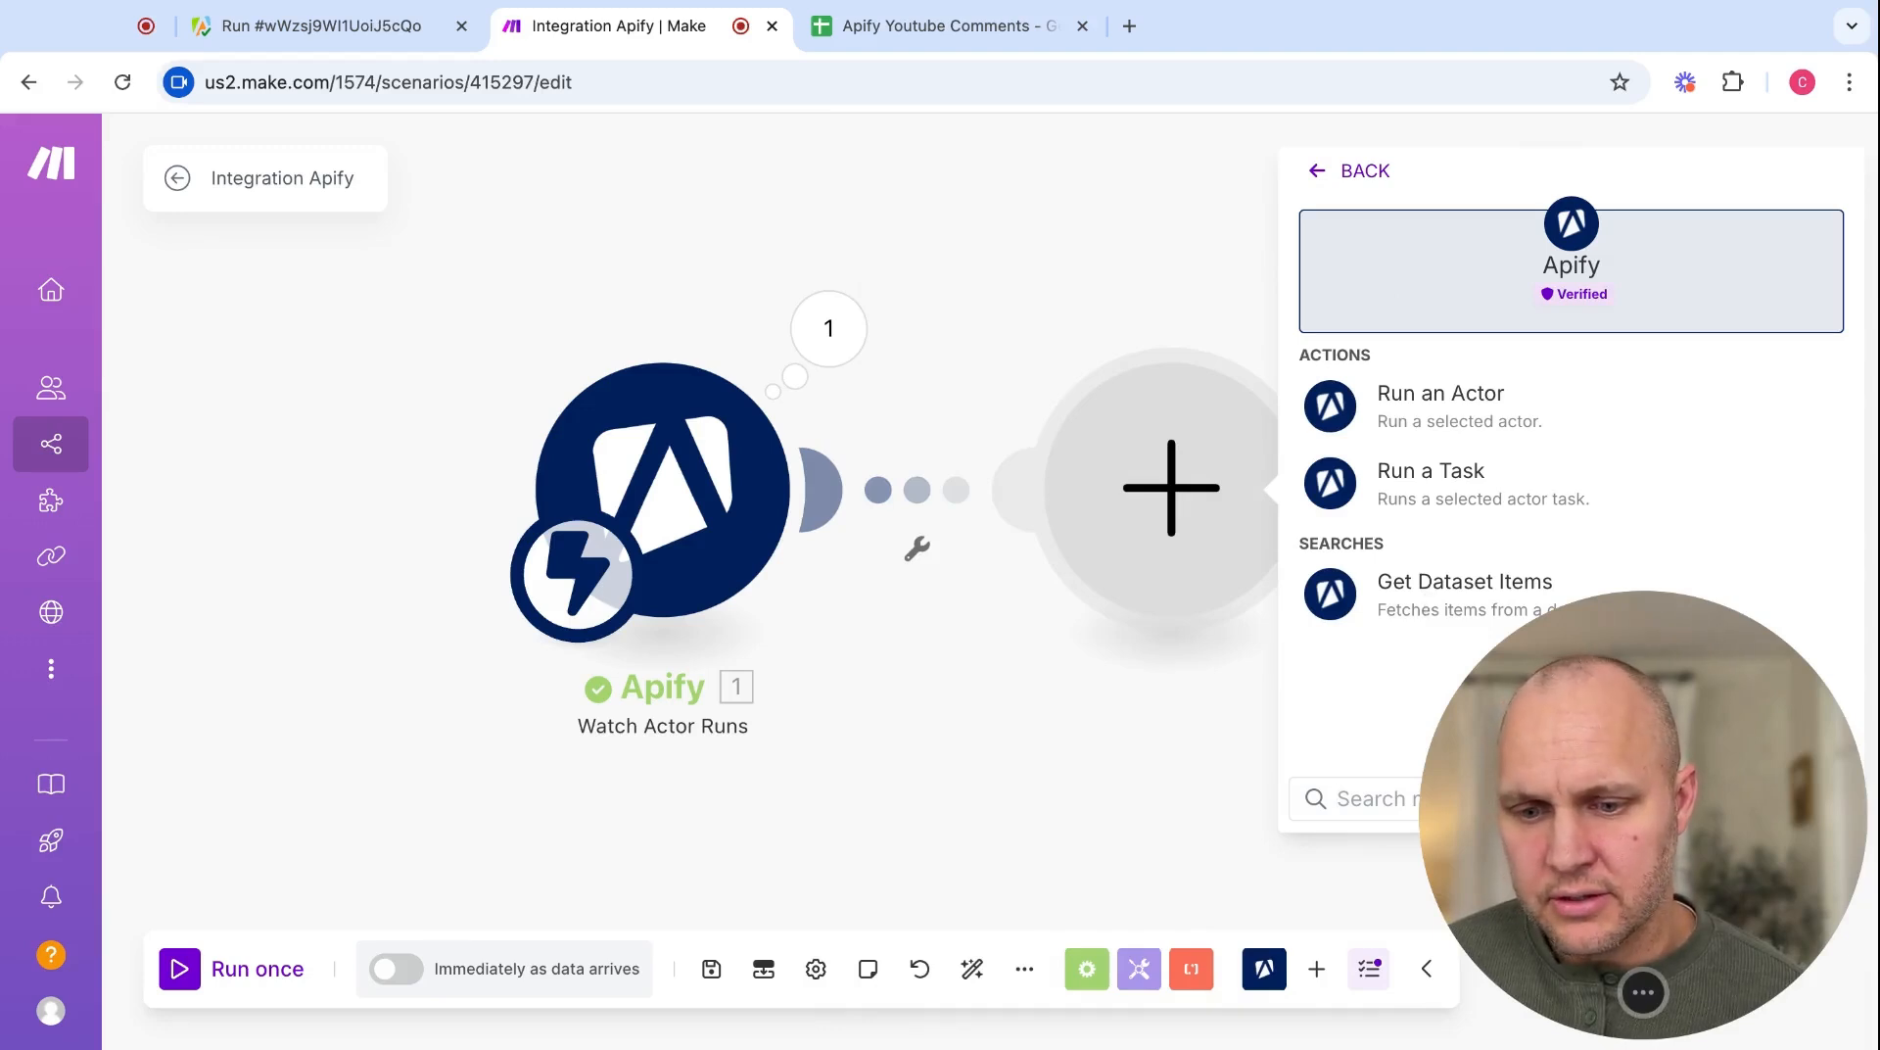
{"action": "left_click", "coordinate": [1464, 588]}
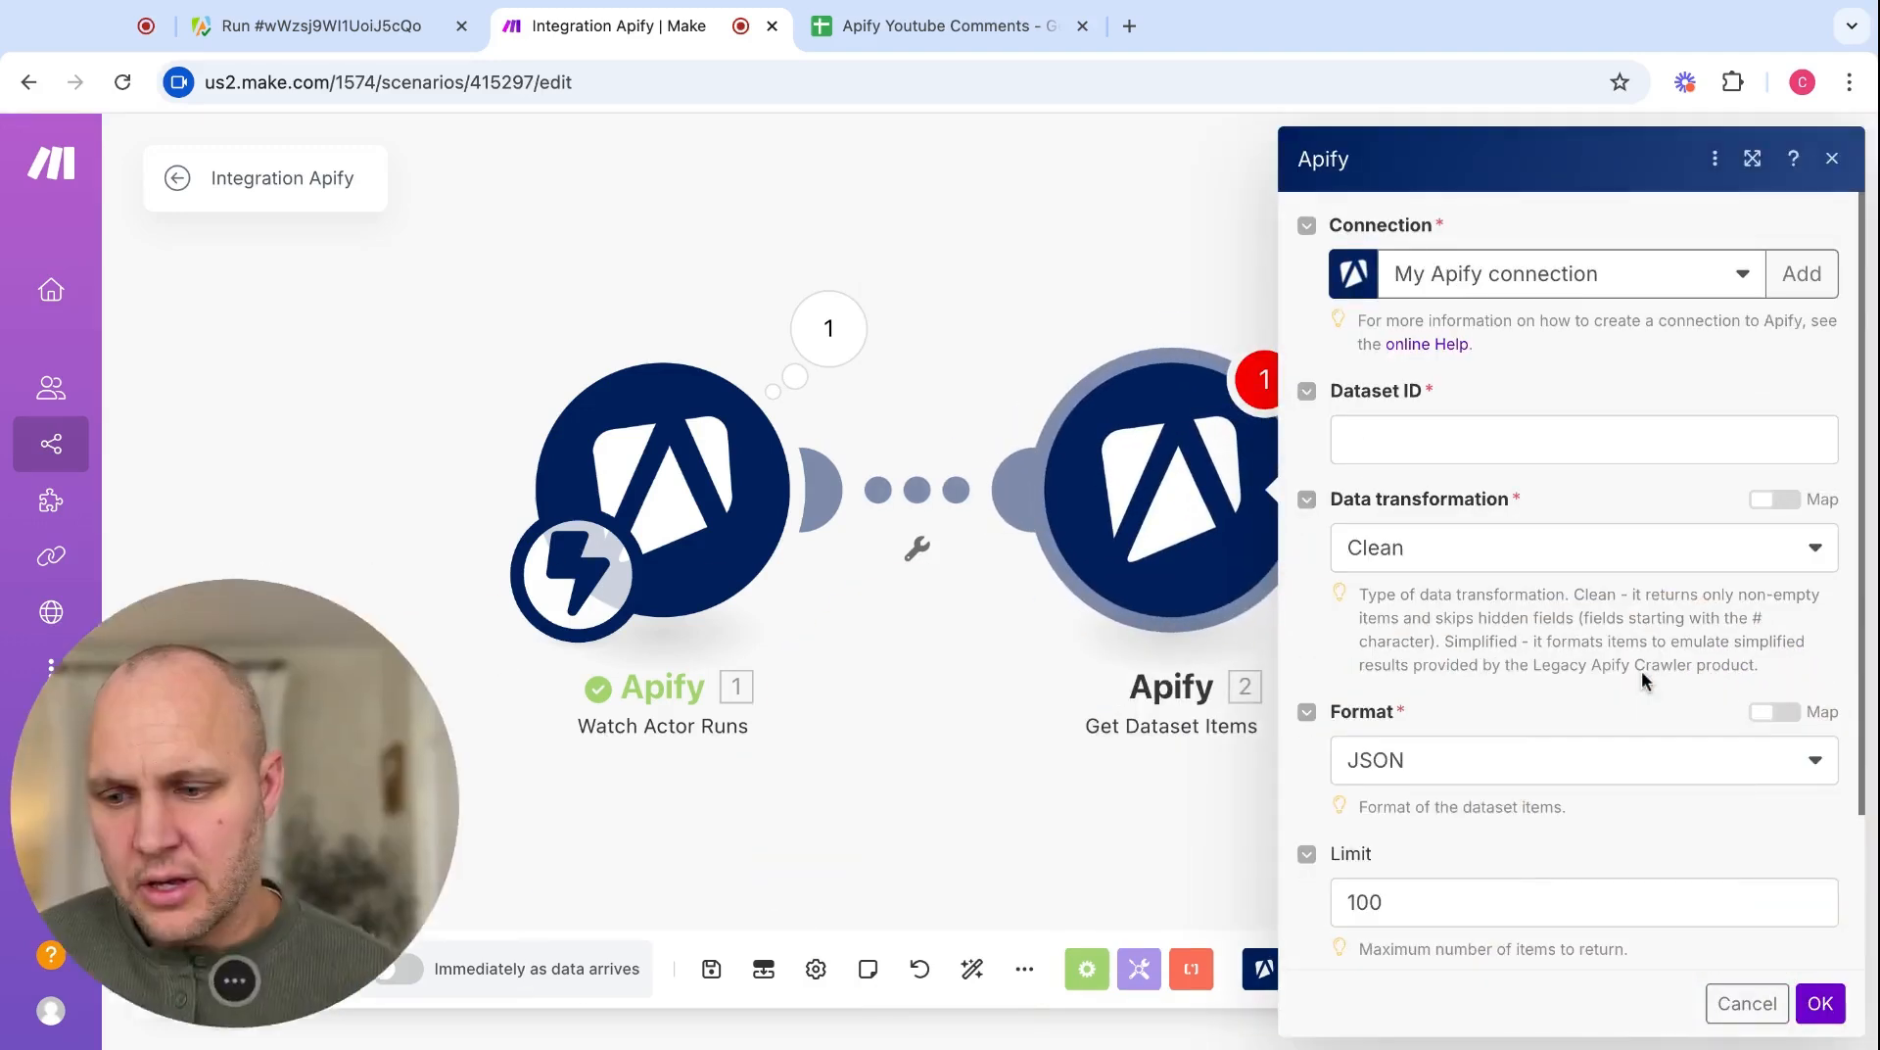
{"action": "left_click", "coordinate": [1535, 438]}
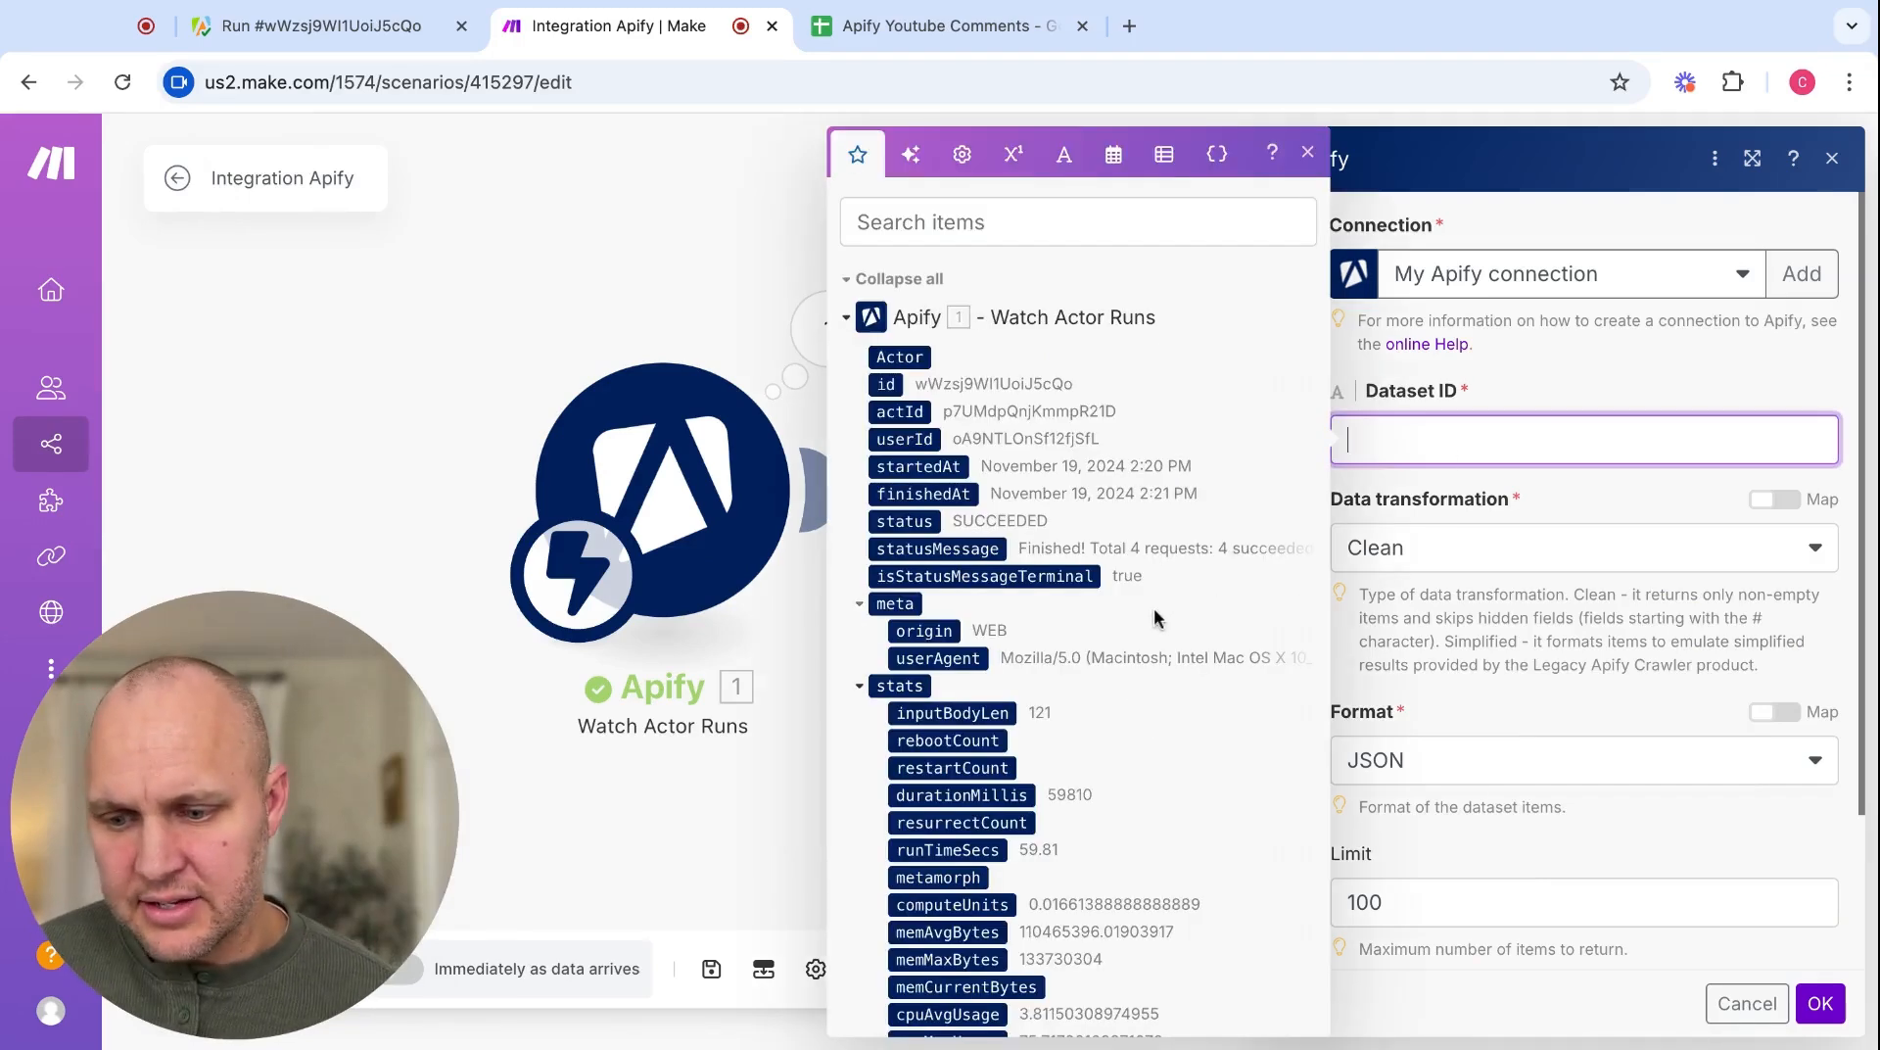
{"action": "scroll", "coordinate": [999, 833], "scroll_direction": "down", "scroll_amount": 5}
{"action": "left_click", "coordinate": [999, 851]}
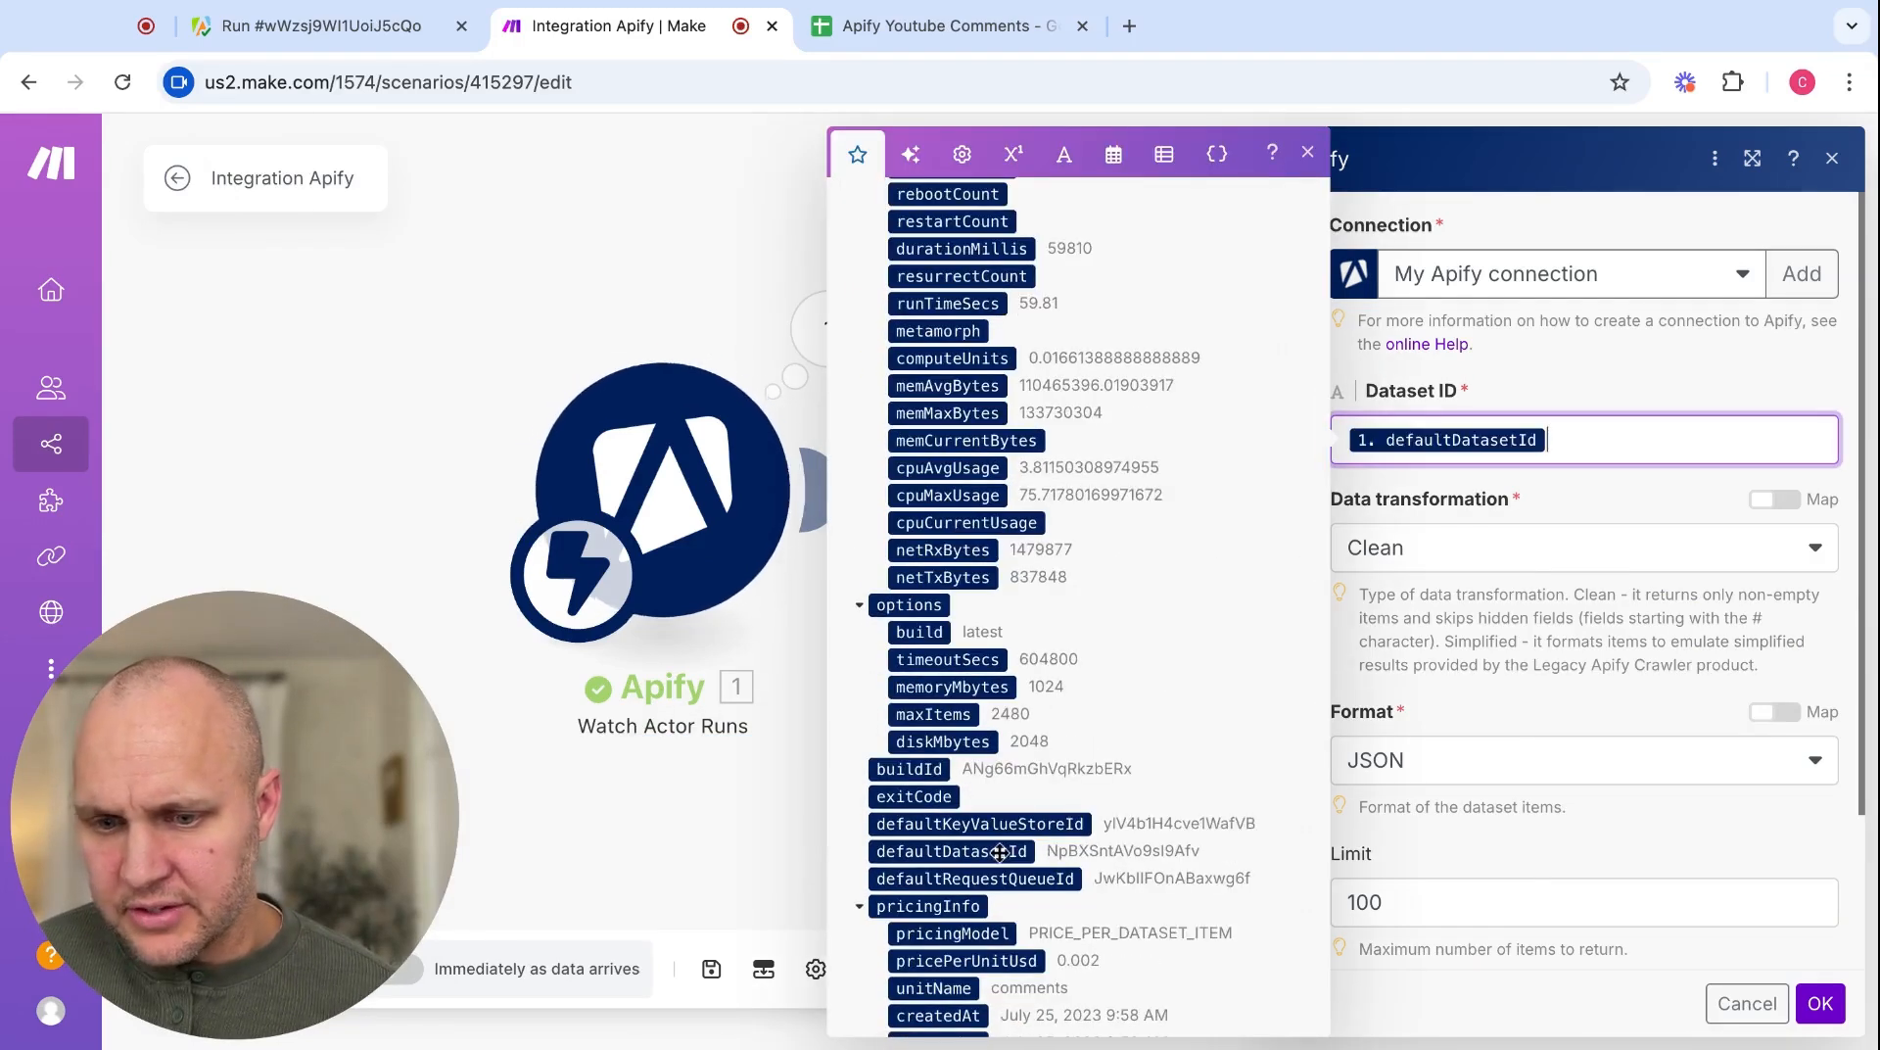
{"action": "left_click", "coordinate": [1443, 639]}
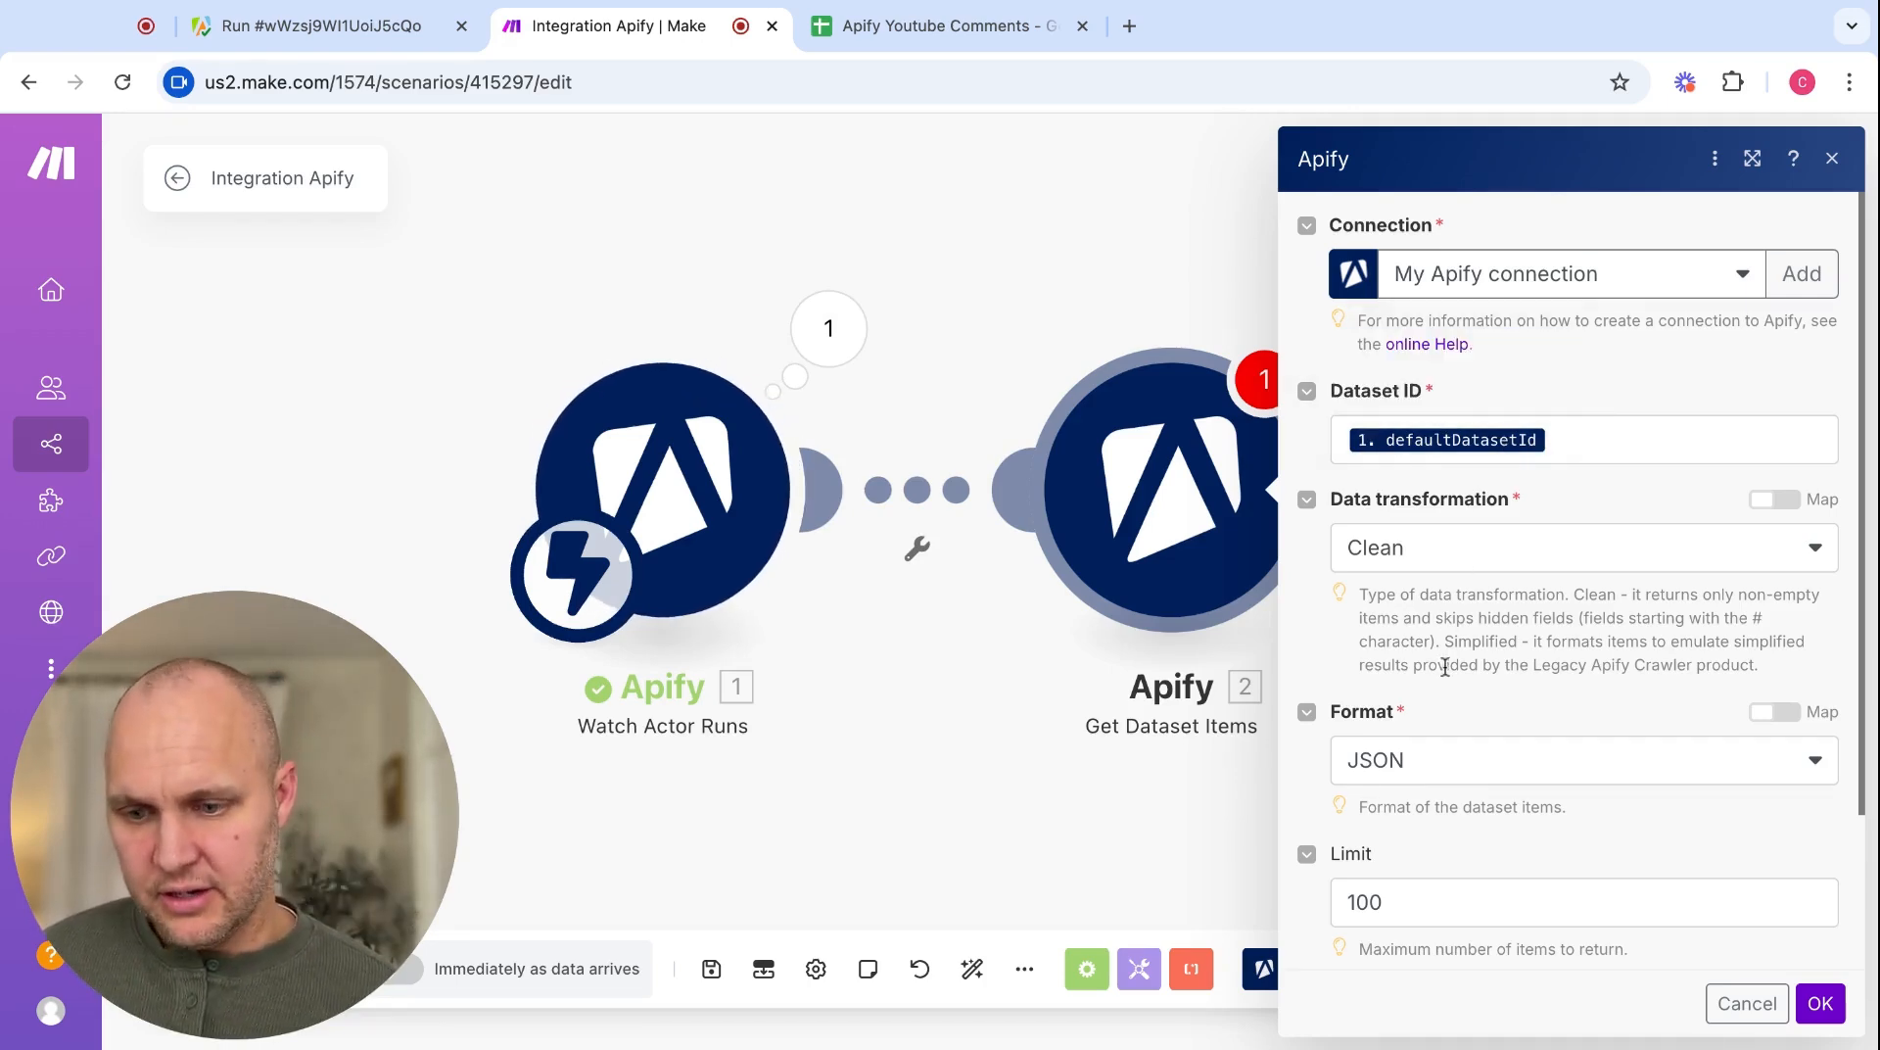
{"action": "left_click", "coordinate": [1757, 1009]}
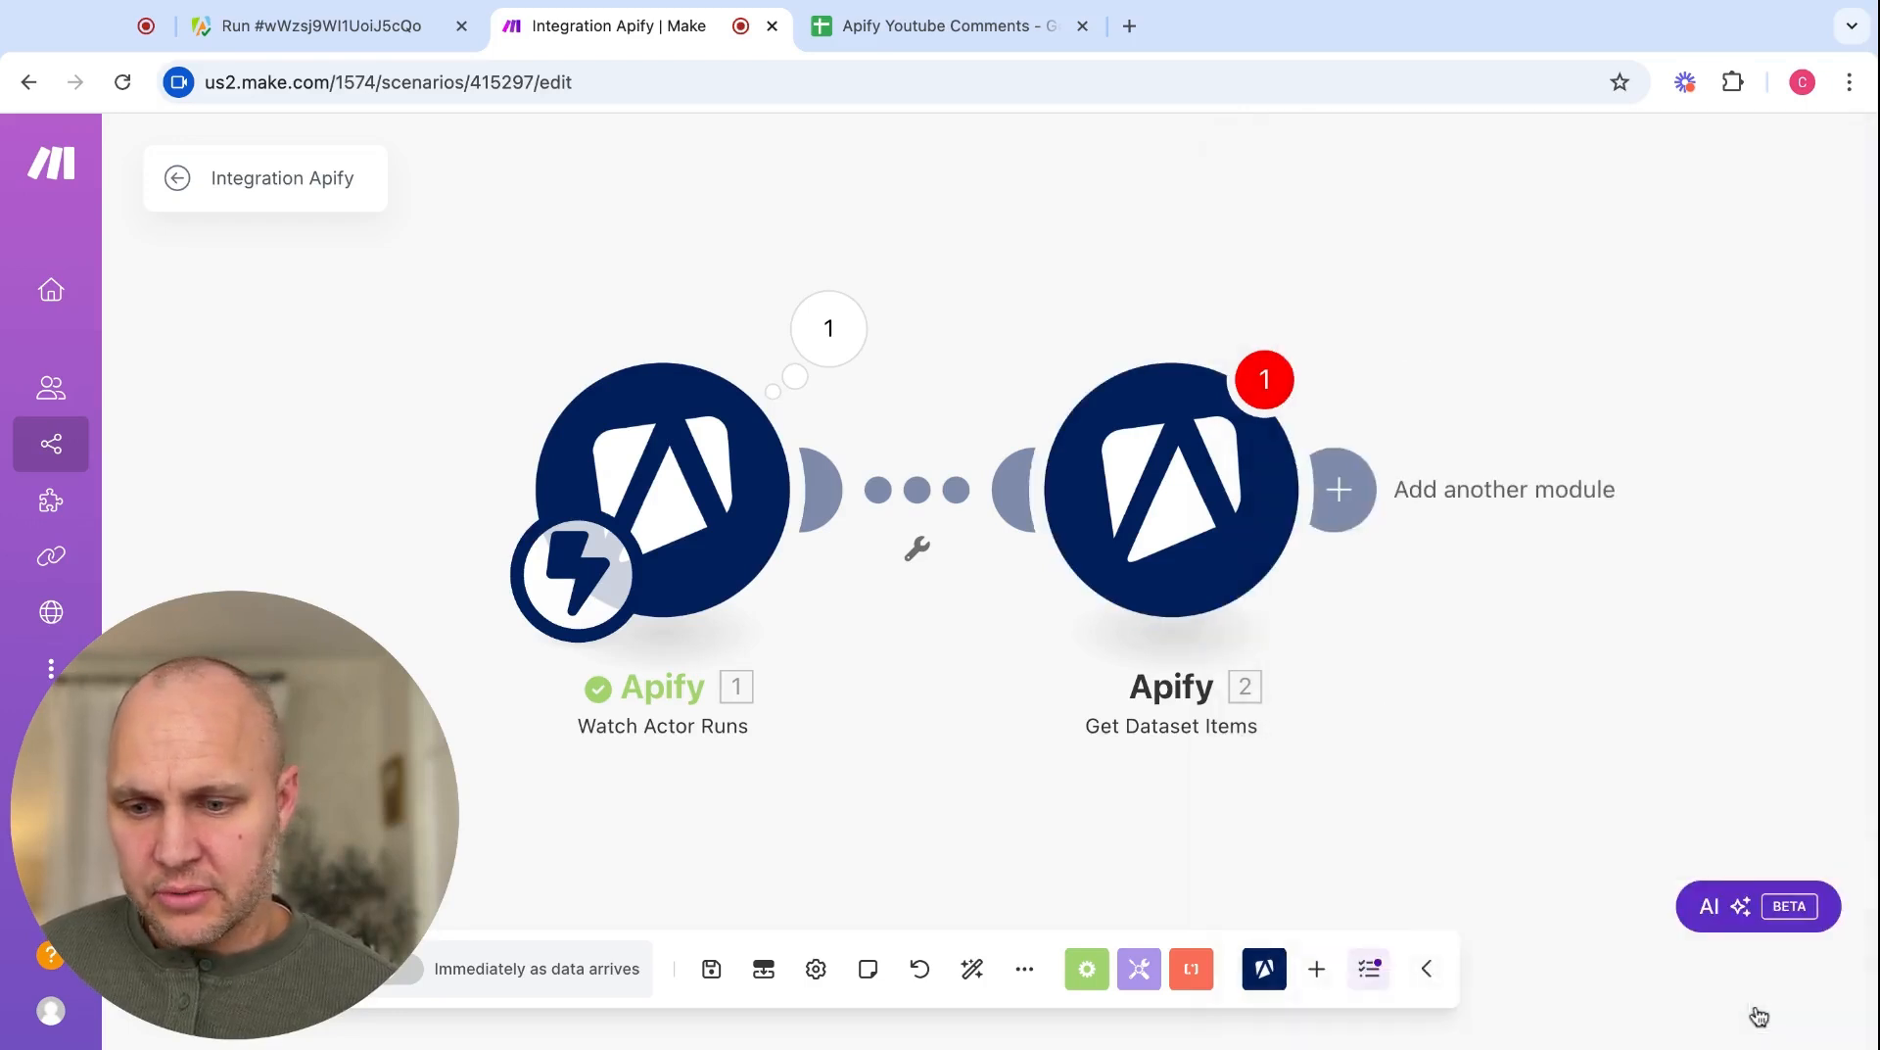
- Delete the Watch Actor Runs module and its leftover empty placeholder, leaving Get Dataset Items as the scenario's first module
{"action": "right_click", "coordinate": [691, 506]}
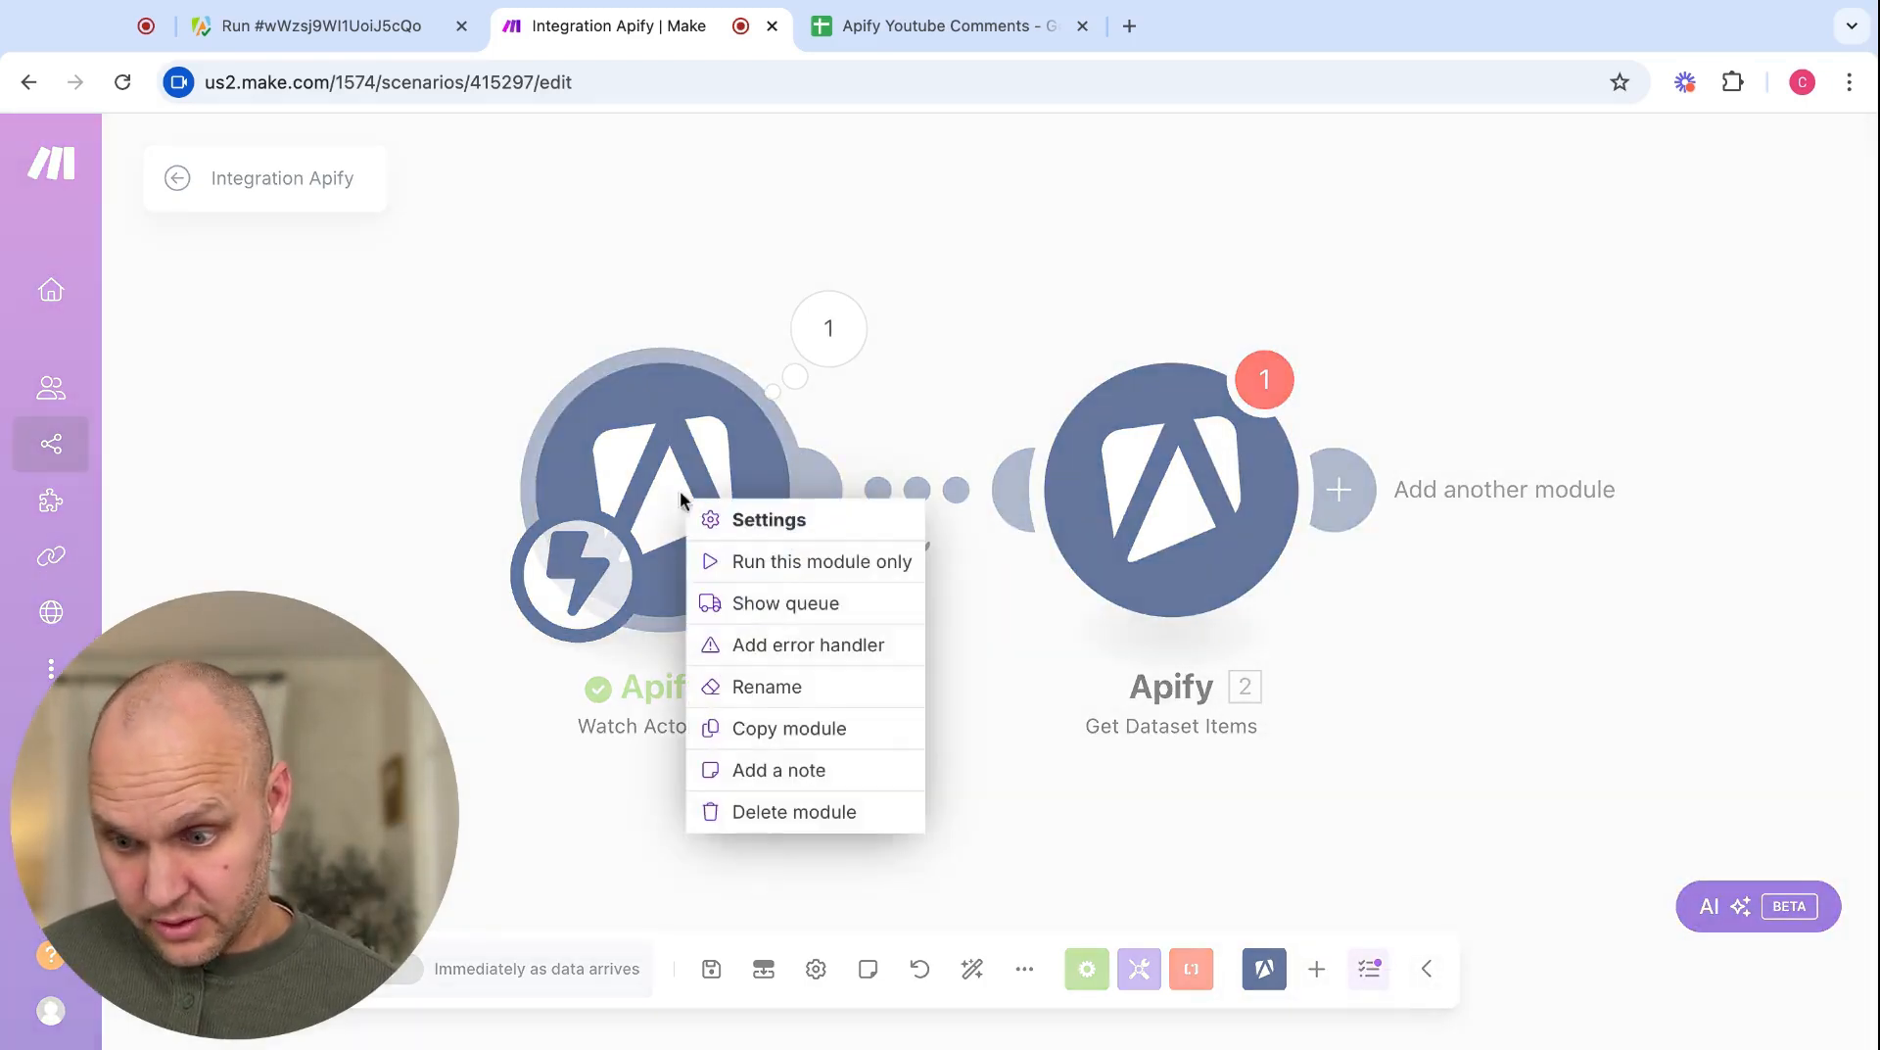
{"action": "left_click", "coordinate": [757, 813]}
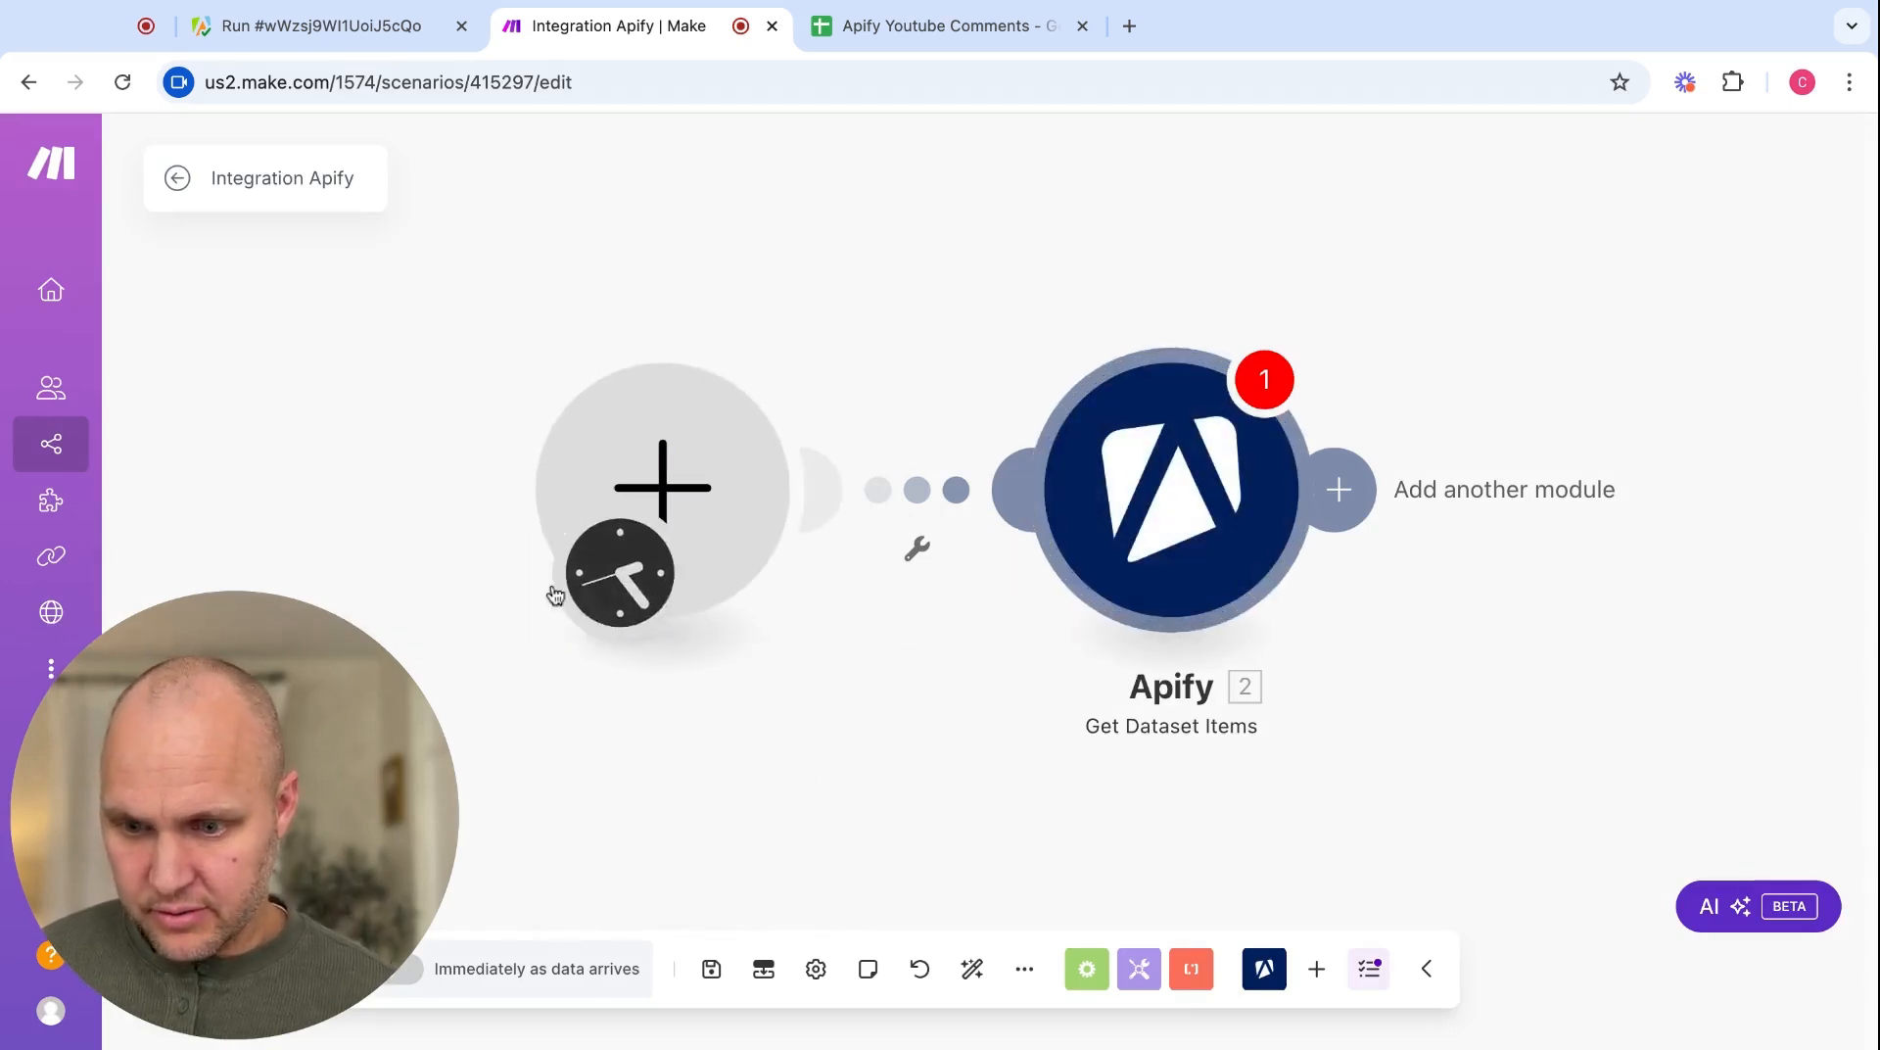
{"action": "right_click", "coordinate": [752, 504]}
{"action": "left_click", "coordinate": [825, 563]}
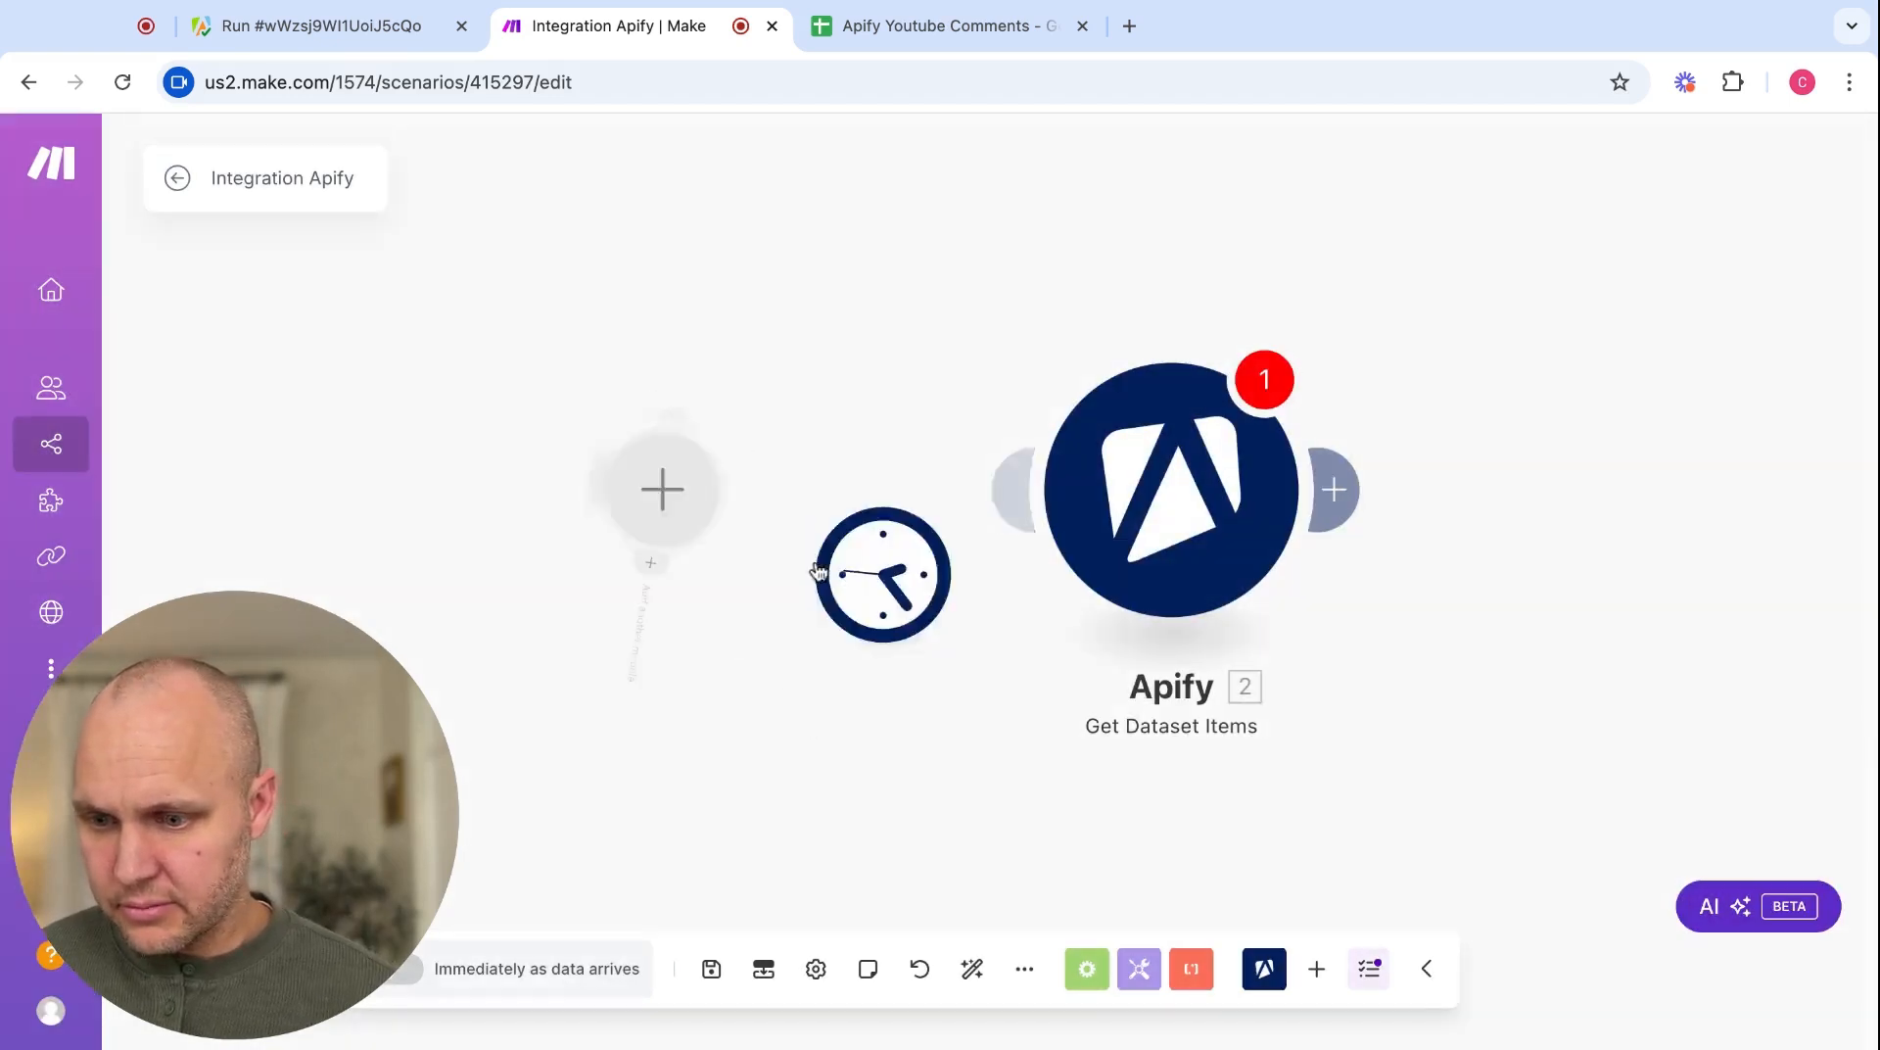
- Set the Dataset ID of Get Dataset Items to the copied dataset ID, keeping Clean, JSON and a limit of 100
{"action": "left_click", "coordinate": [1212, 460]}
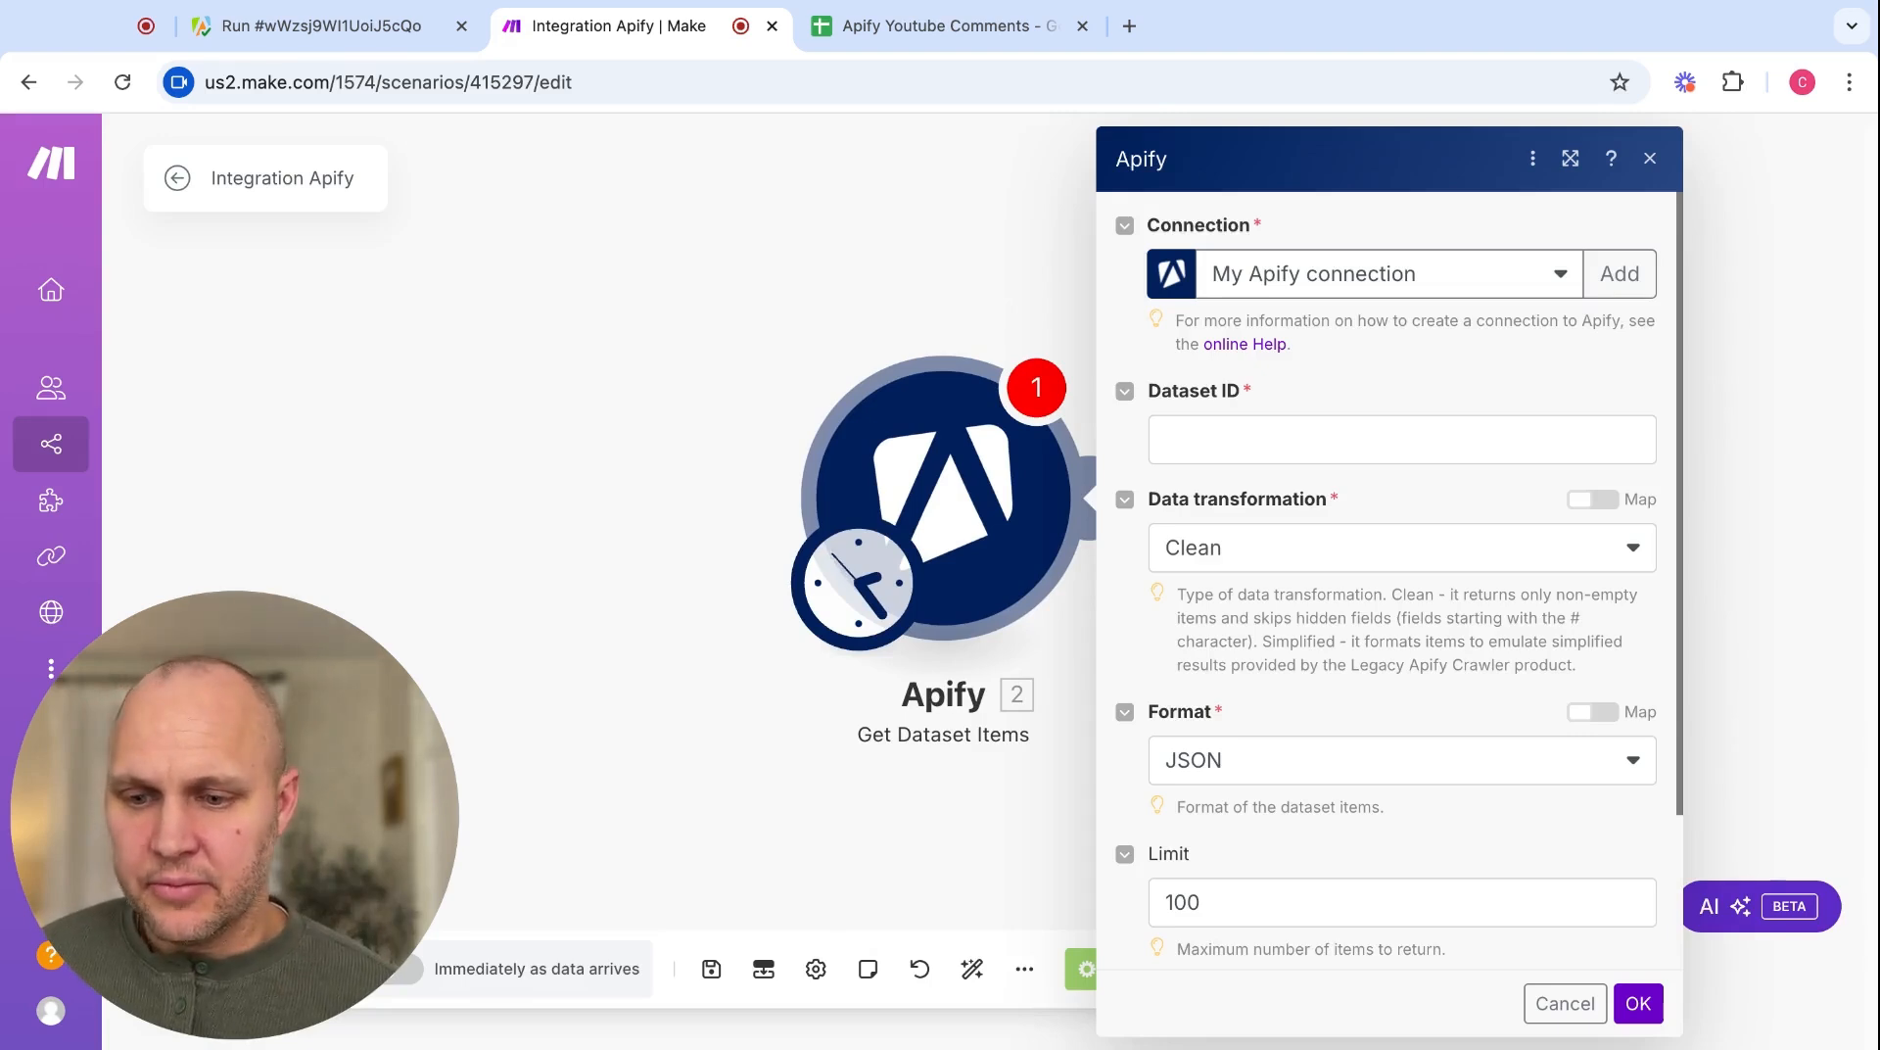
{"action": "left_click", "coordinate": [1203, 439]}
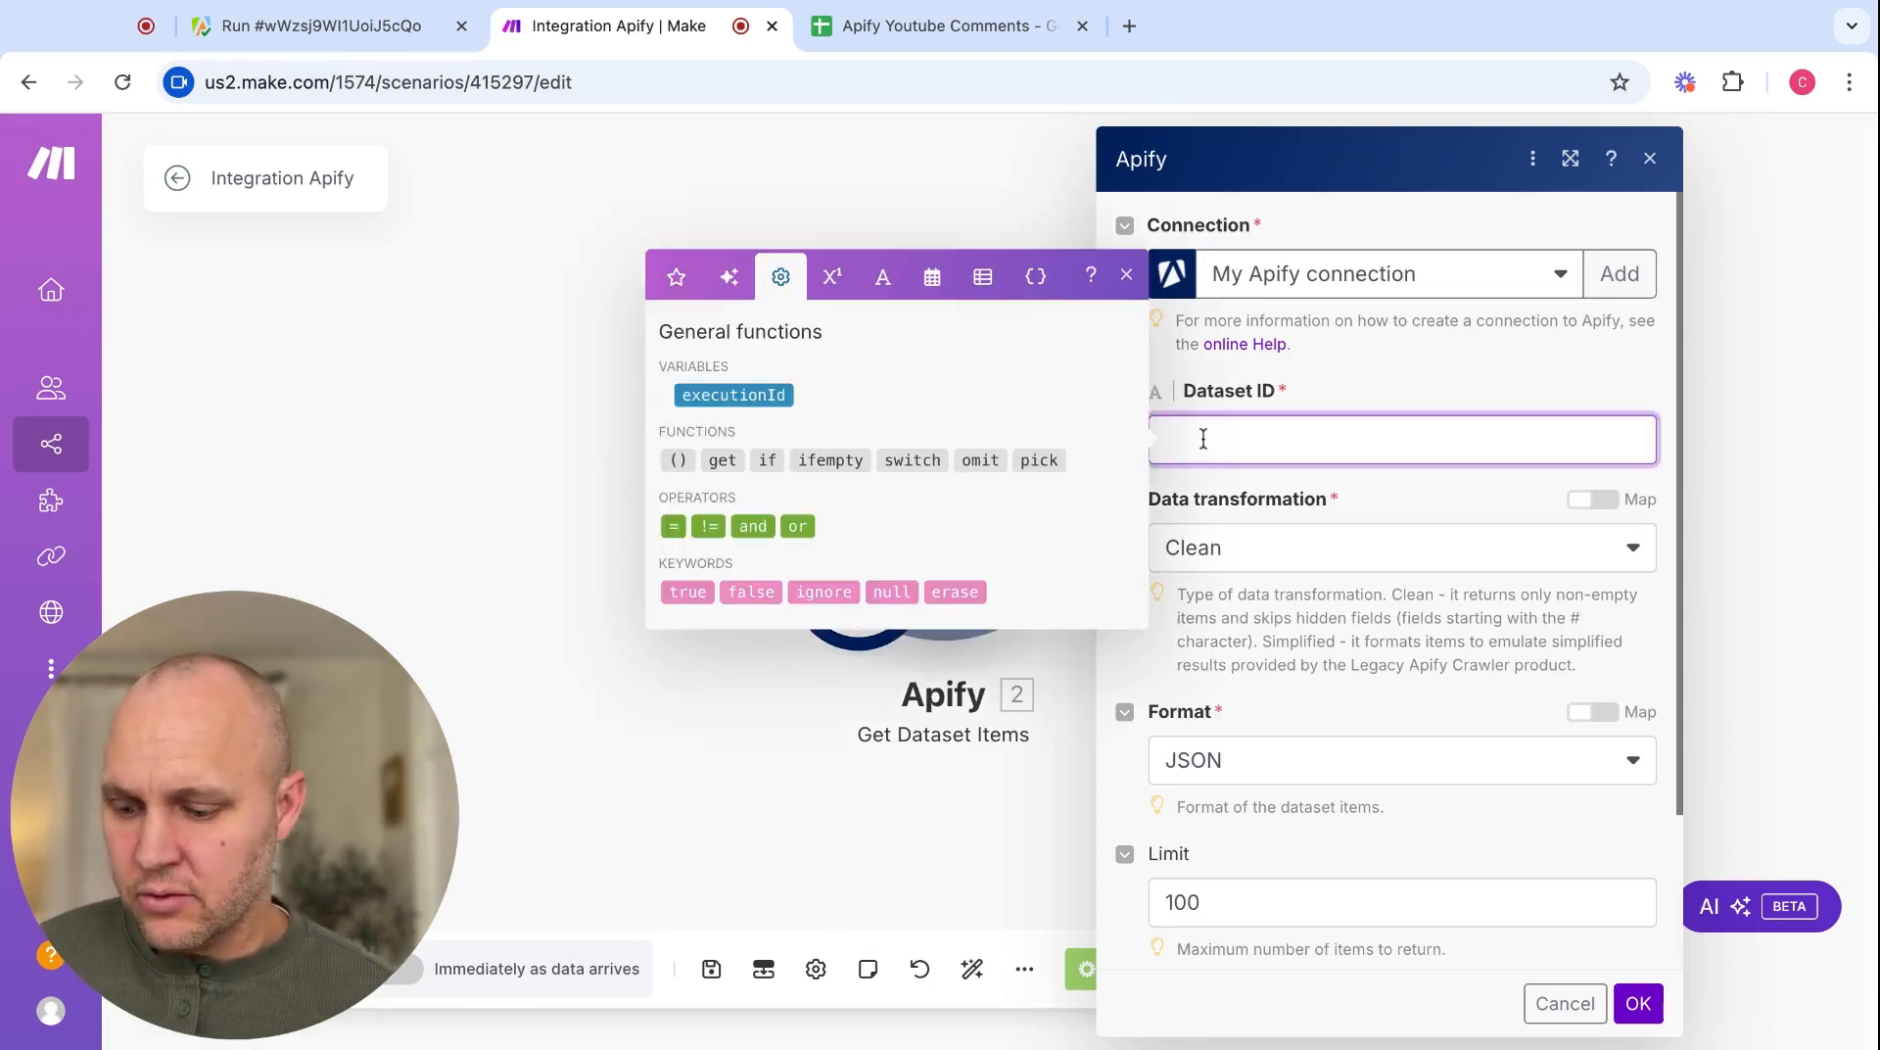
{"action": "key", "text": "ctrl+v"}
{"action": "left_click", "coordinate": [1435, 382]}
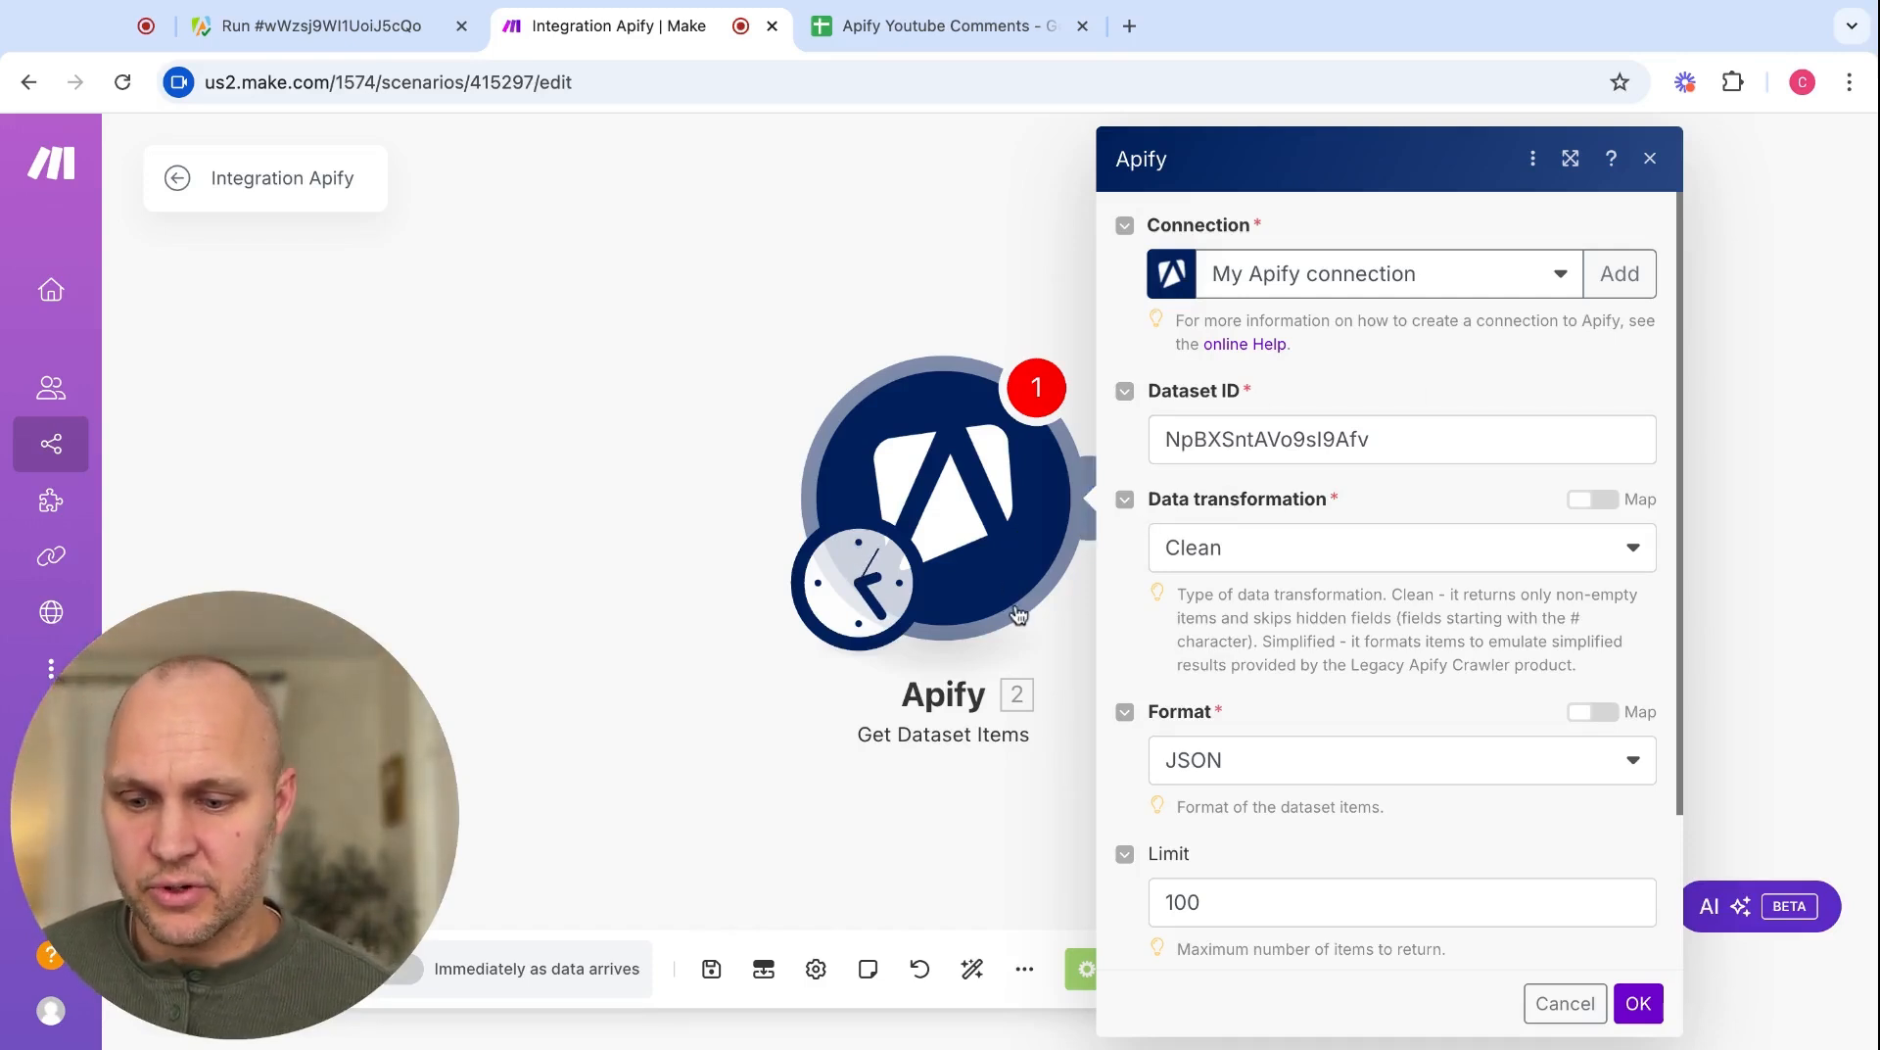
{"action": "scroll", "coordinate": [1567, 940], "scroll_direction": "down", "scroll_amount": 2}
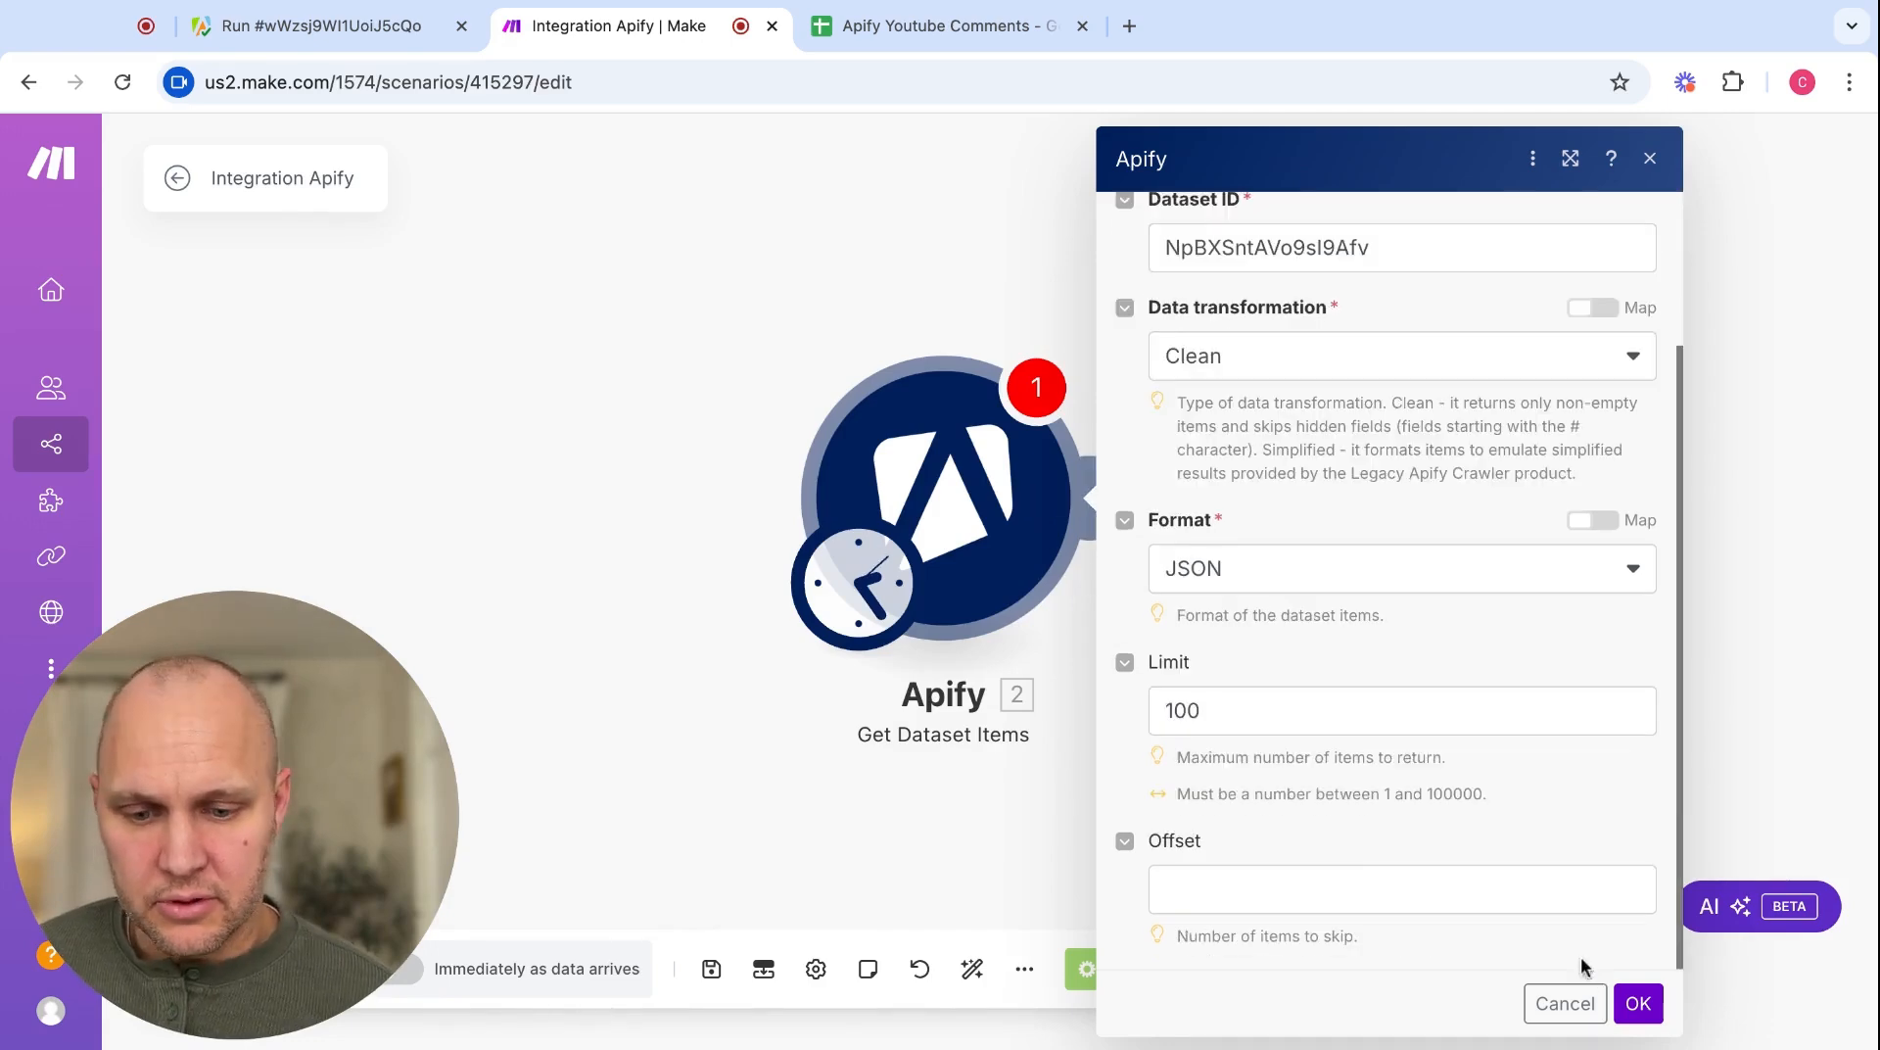
{"action": "left_click", "coordinate": [1634, 1003]}
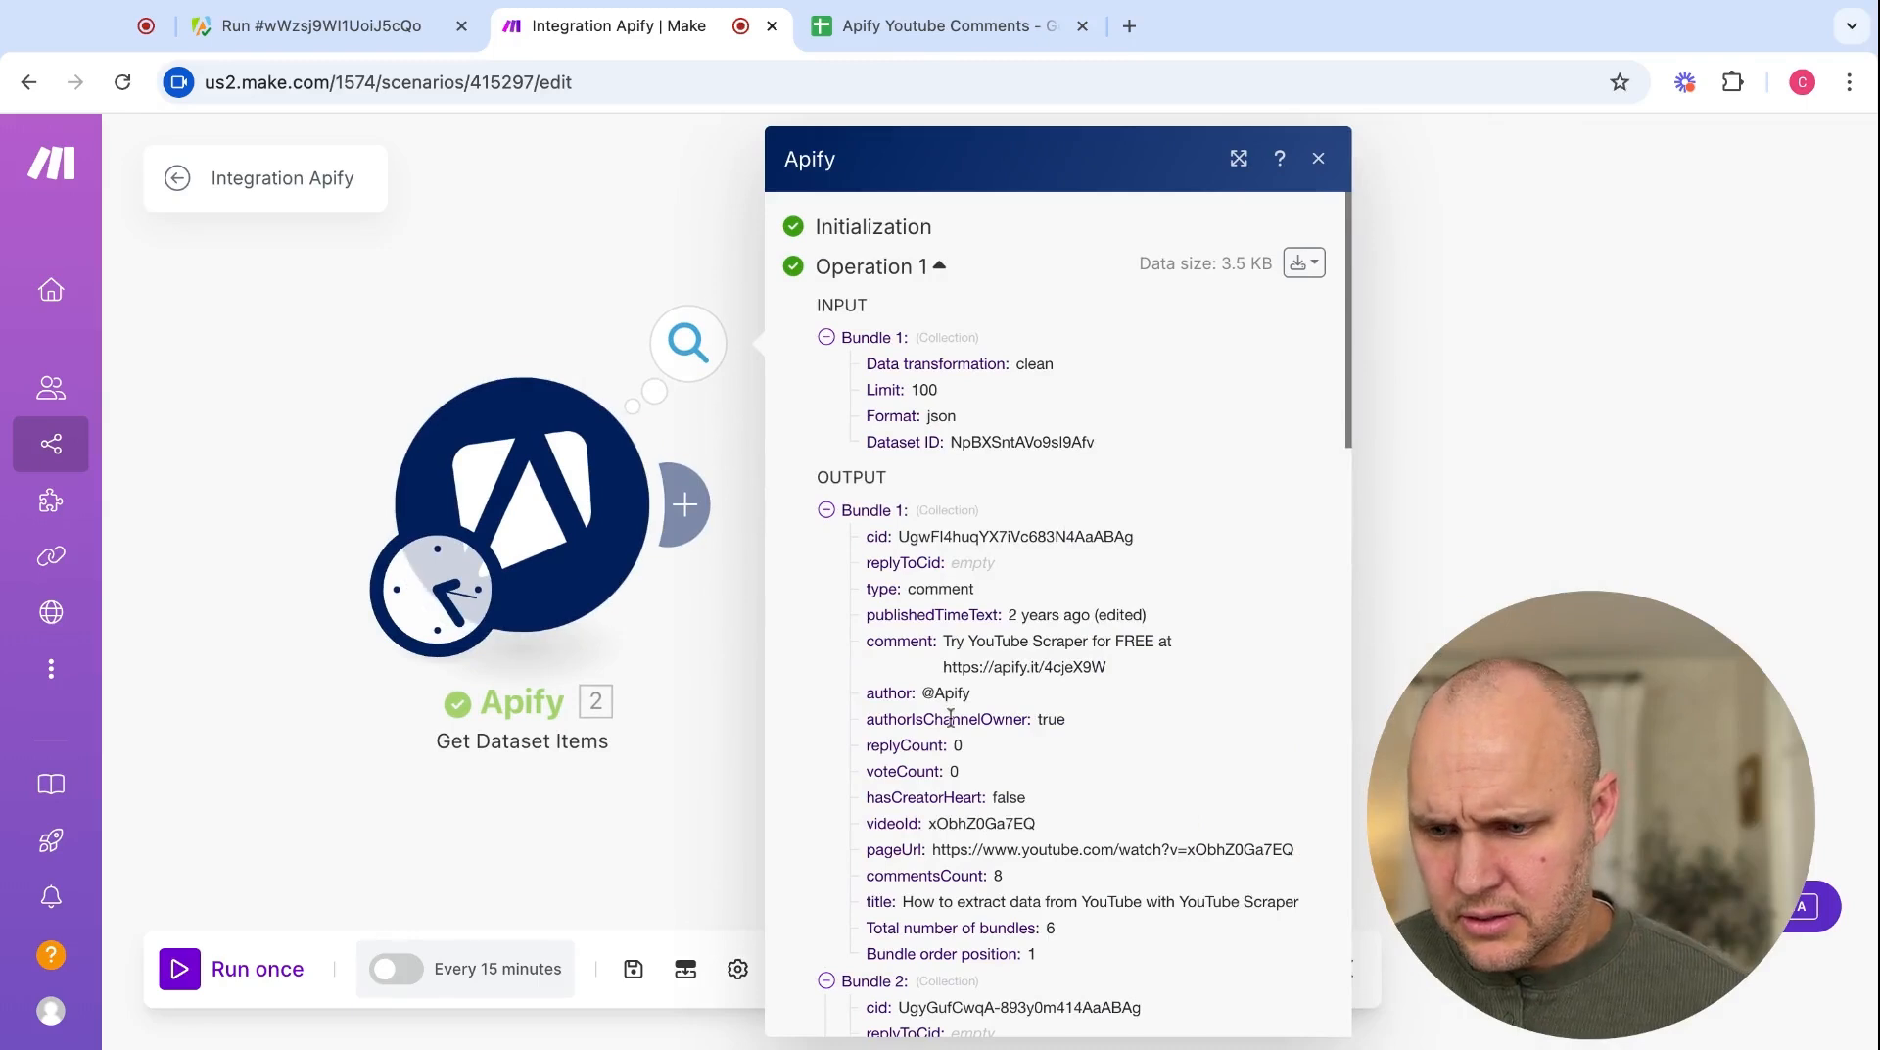
- Examine the comment bundles returned by Get Dataset Items, including their comment, author, page URL and title fields
{"action": "scroll", "coordinate": [955, 724], "scroll_direction": "down", "scroll_amount": 3}
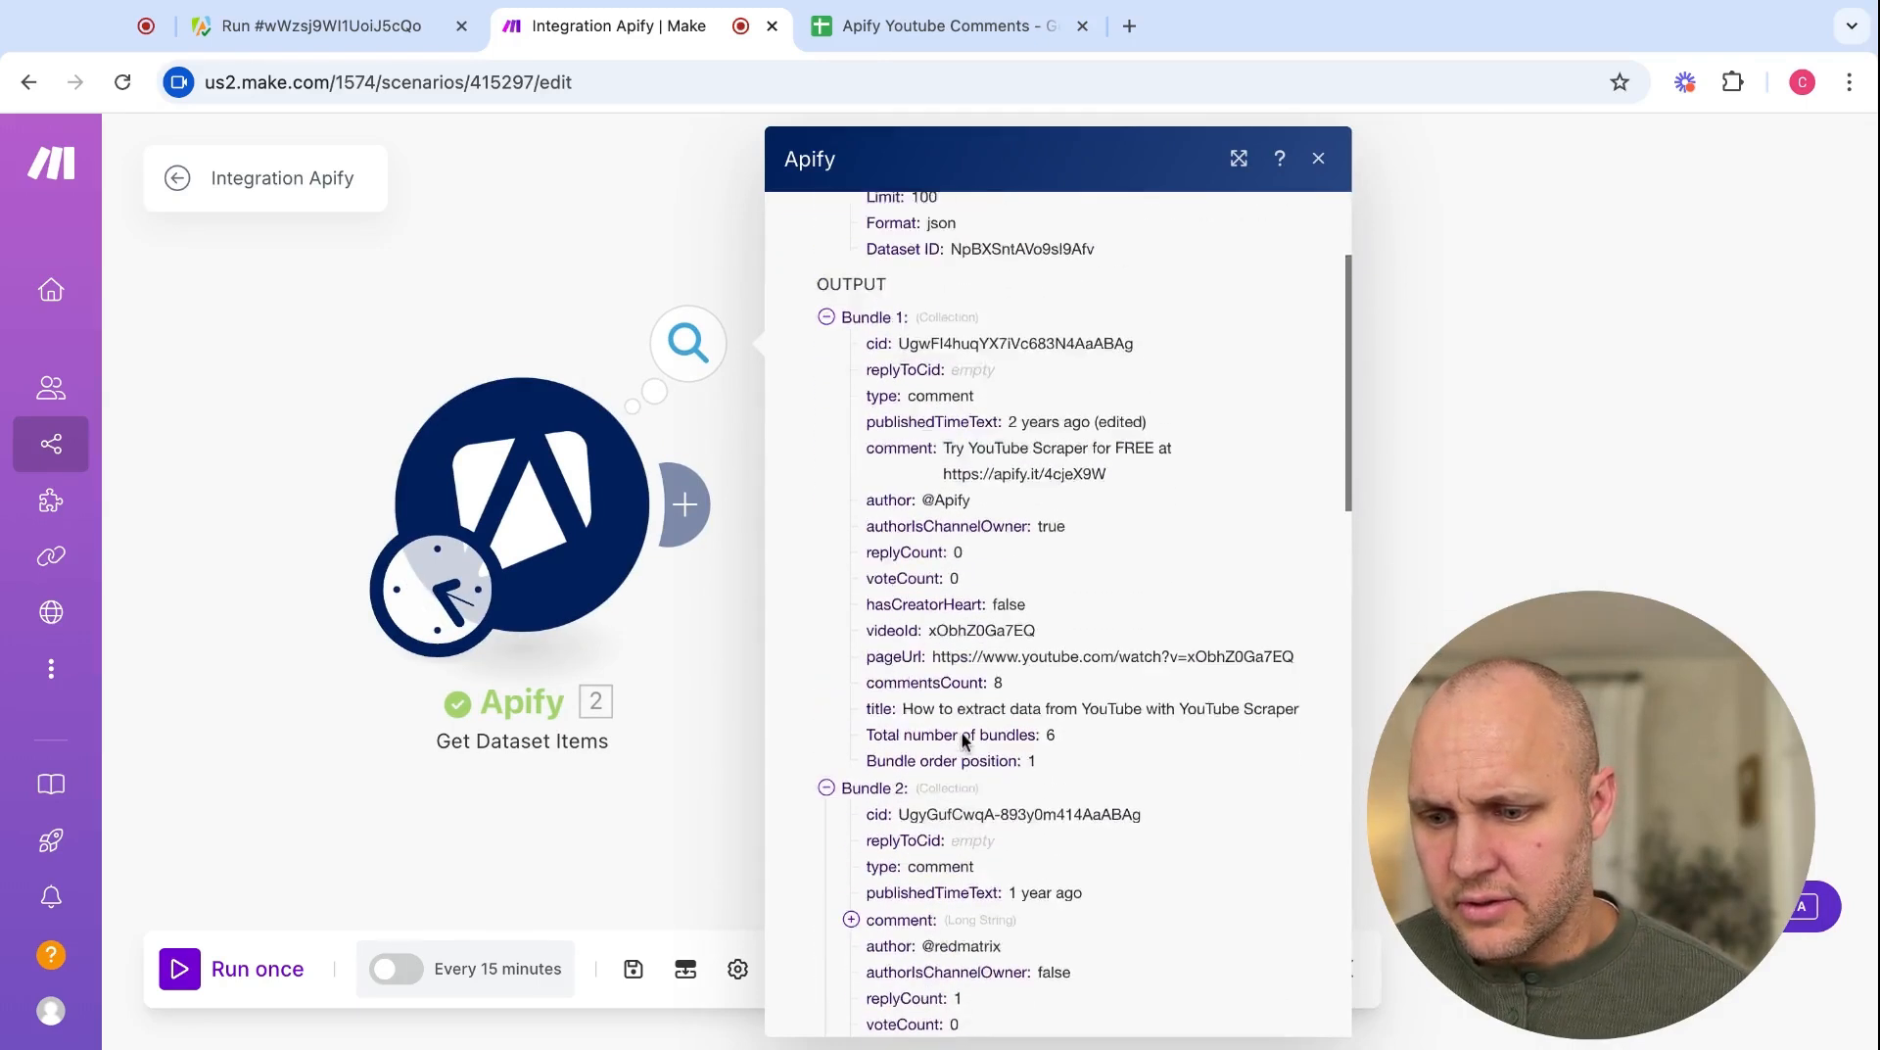
{"action": "scroll", "coordinate": [960, 731], "scroll_direction": "up", "scroll_amount": 1}
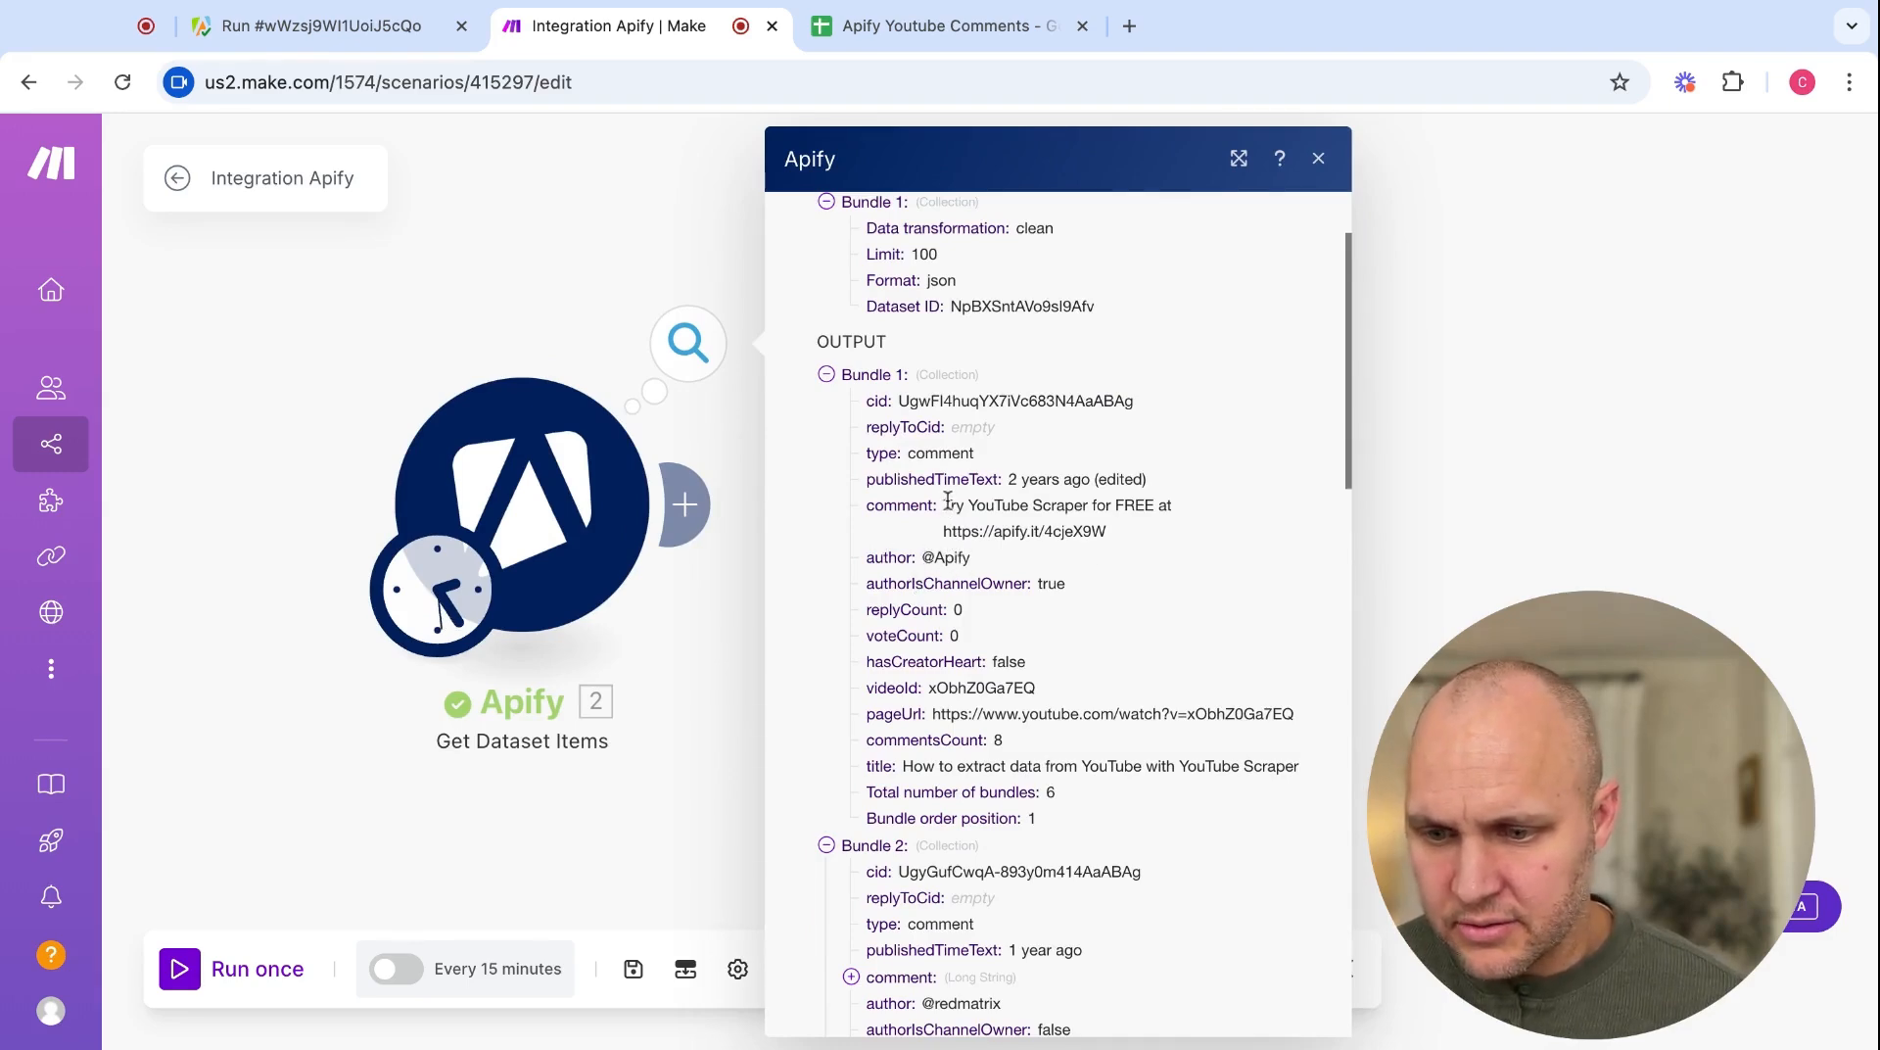
{"action": "scroll", "coordinate": [947, 502], "scroll_direction": "down", "scroll_amount": 3}
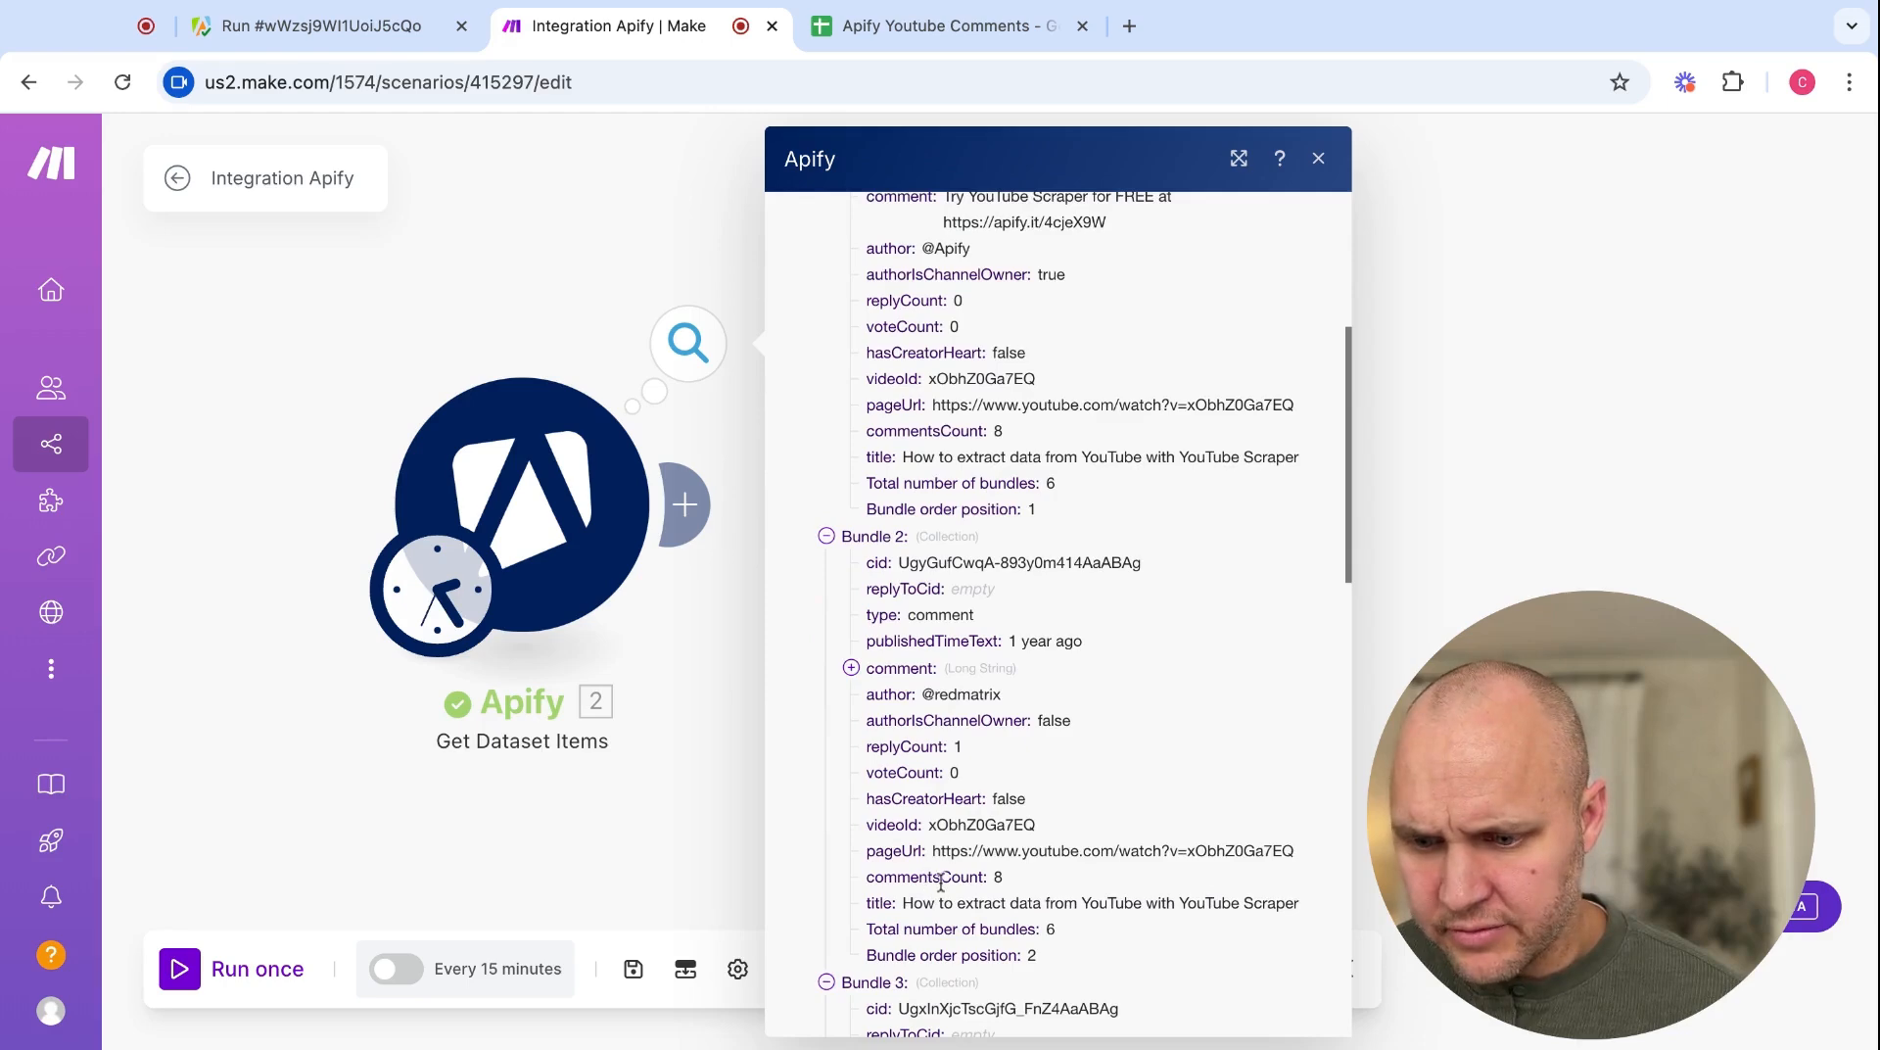
- Read the full comment text in Bundle 2 of the Get Dataset Items output, then close the output
{"action": "left_click", "coordinate": [851, 669]}
{"action": "scroll", "coordinate": [1036, 891], "scroll_direction": "down", "scroll_amount": 3}
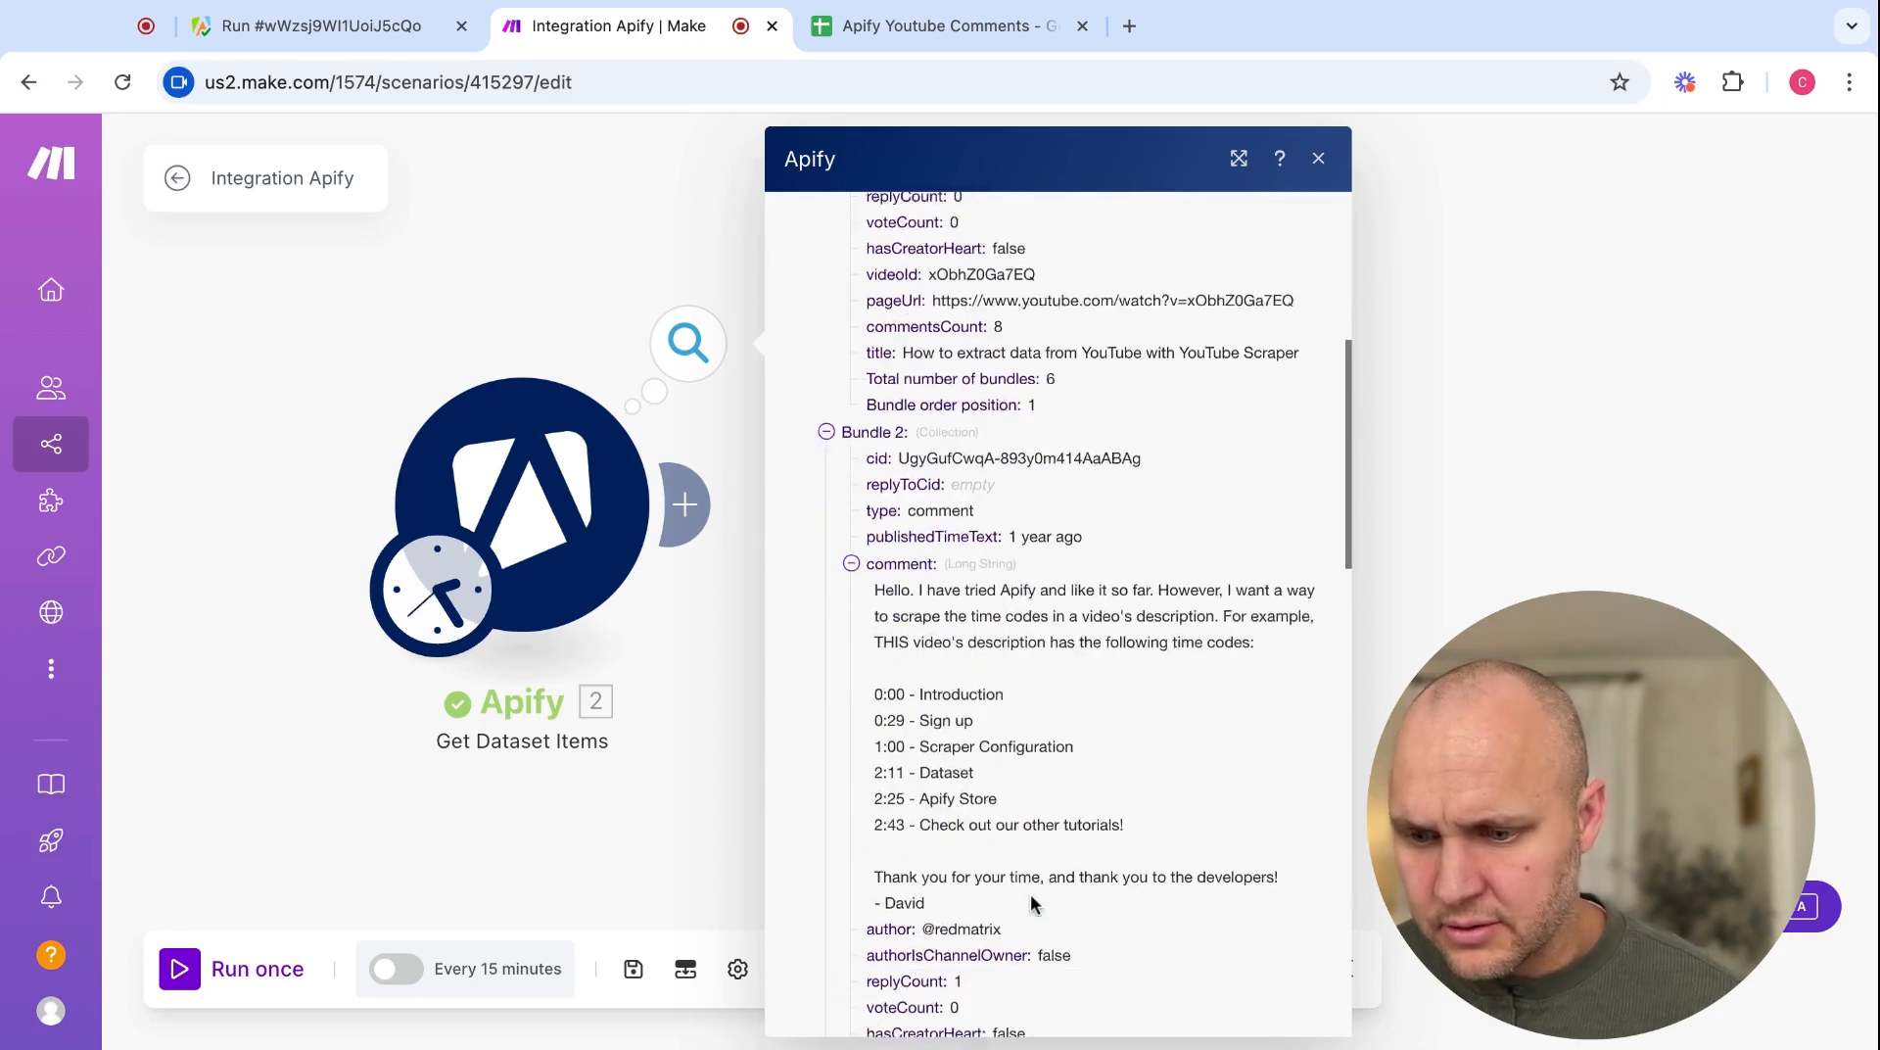
{"action": "left_click", "coordinate": [460, 842]}
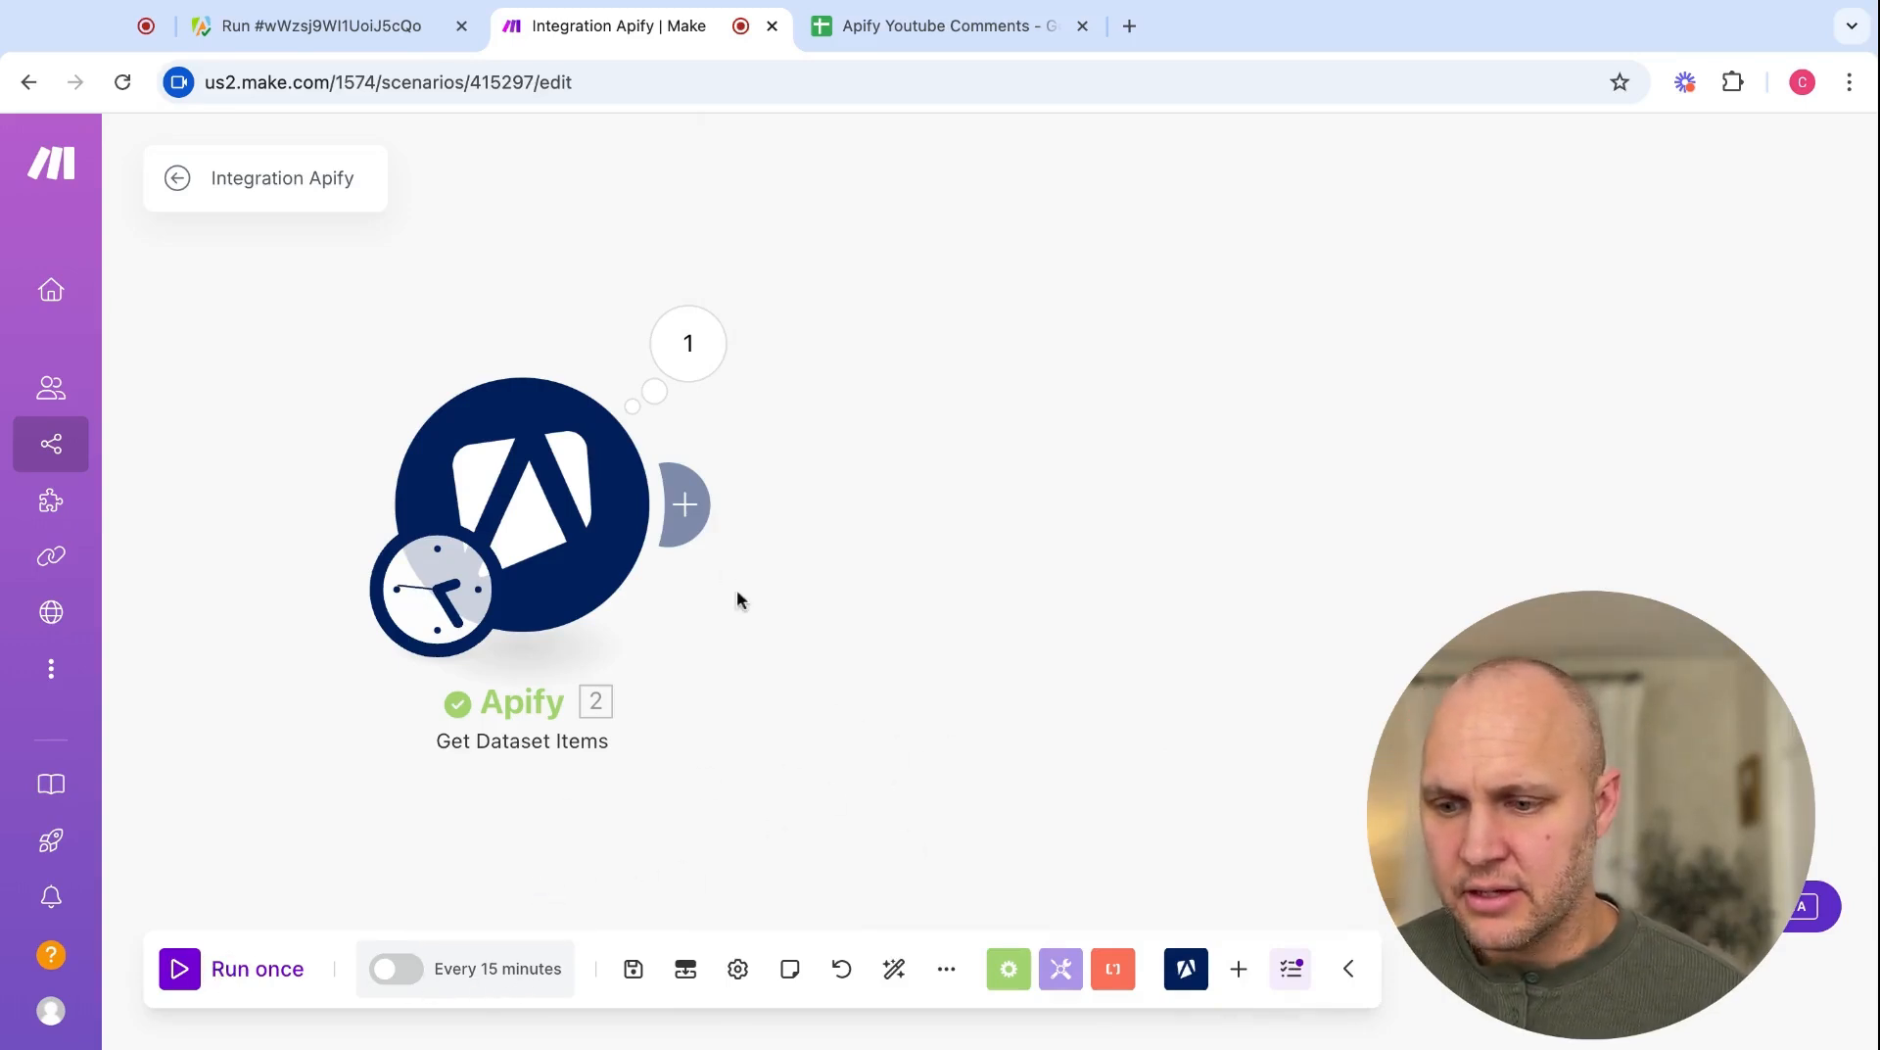
- Add an OpenAI (ChatGPT, Whisper, DALL-E) Create a Completion module after Get Dataset Items
{"action": "left_click", "coordinate": [685, 504]}
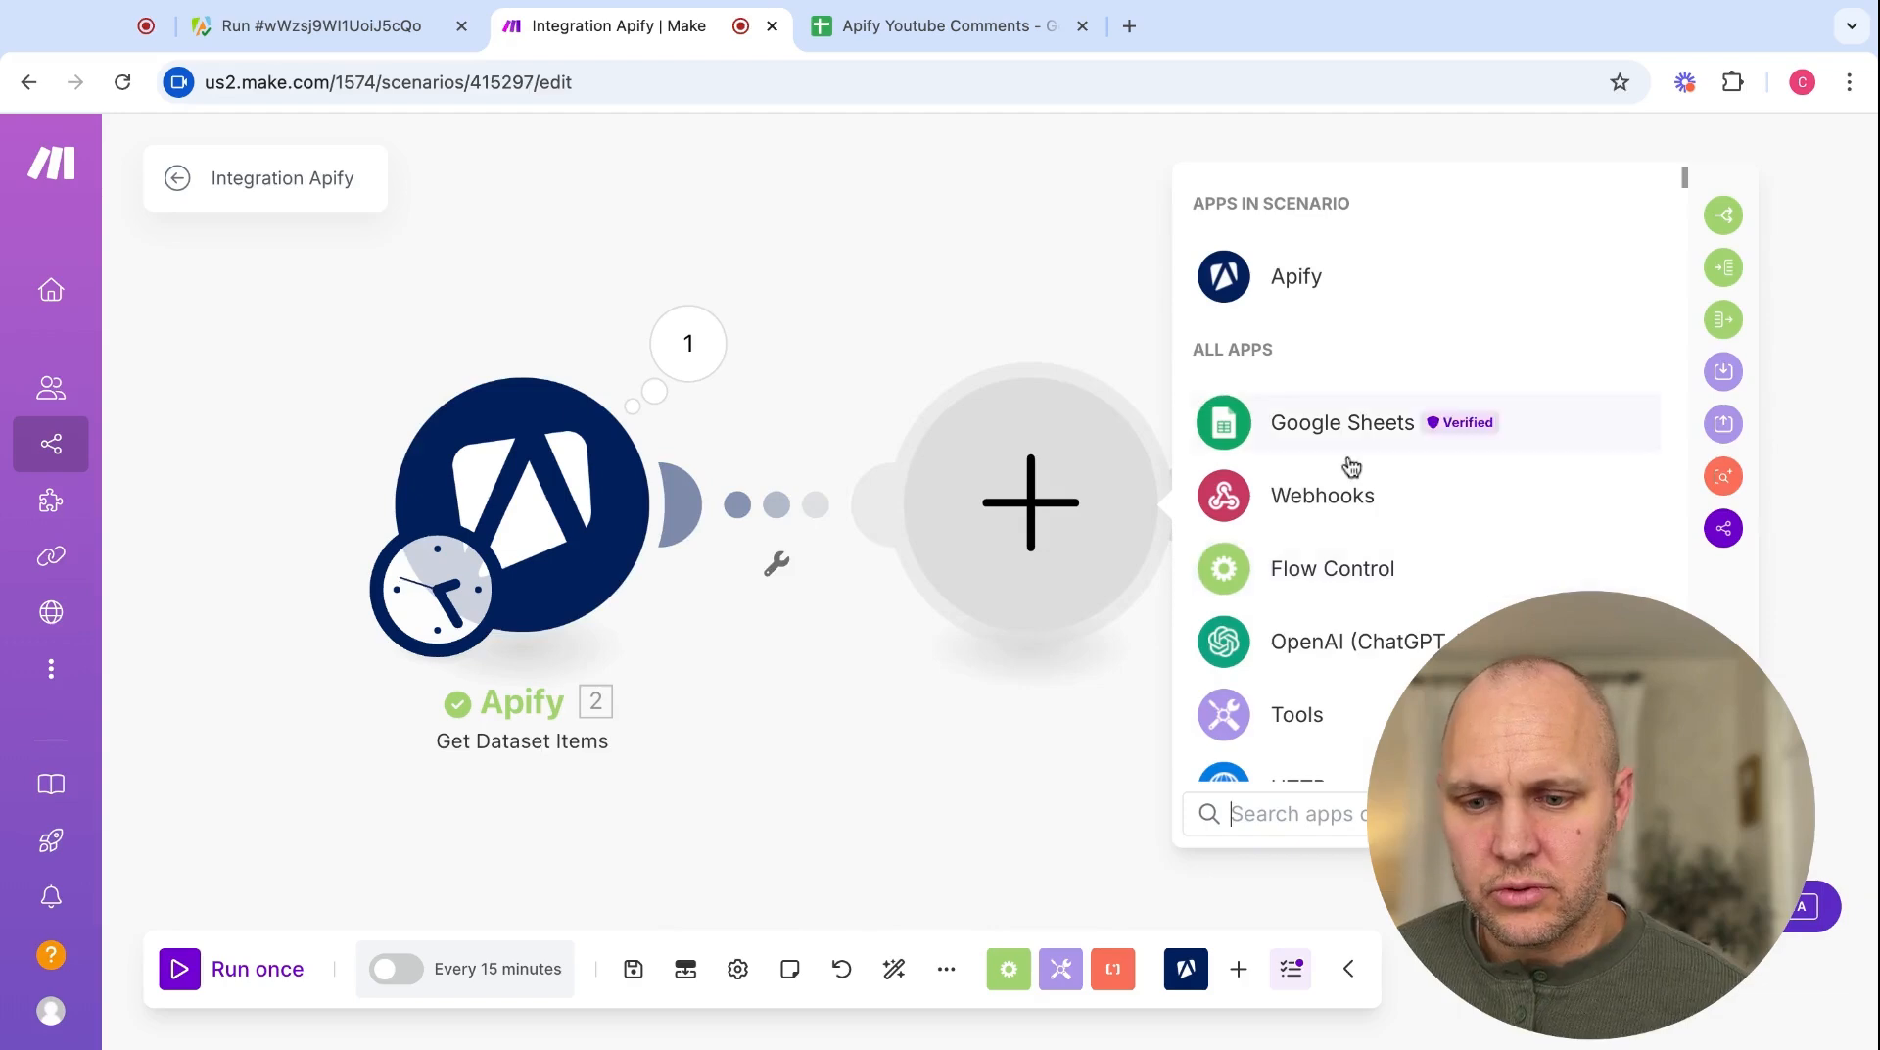
{"action": "left_click", "coordinate": [1351, 642]}
{"action": "left_click", "coordinate": [1324, 609]}
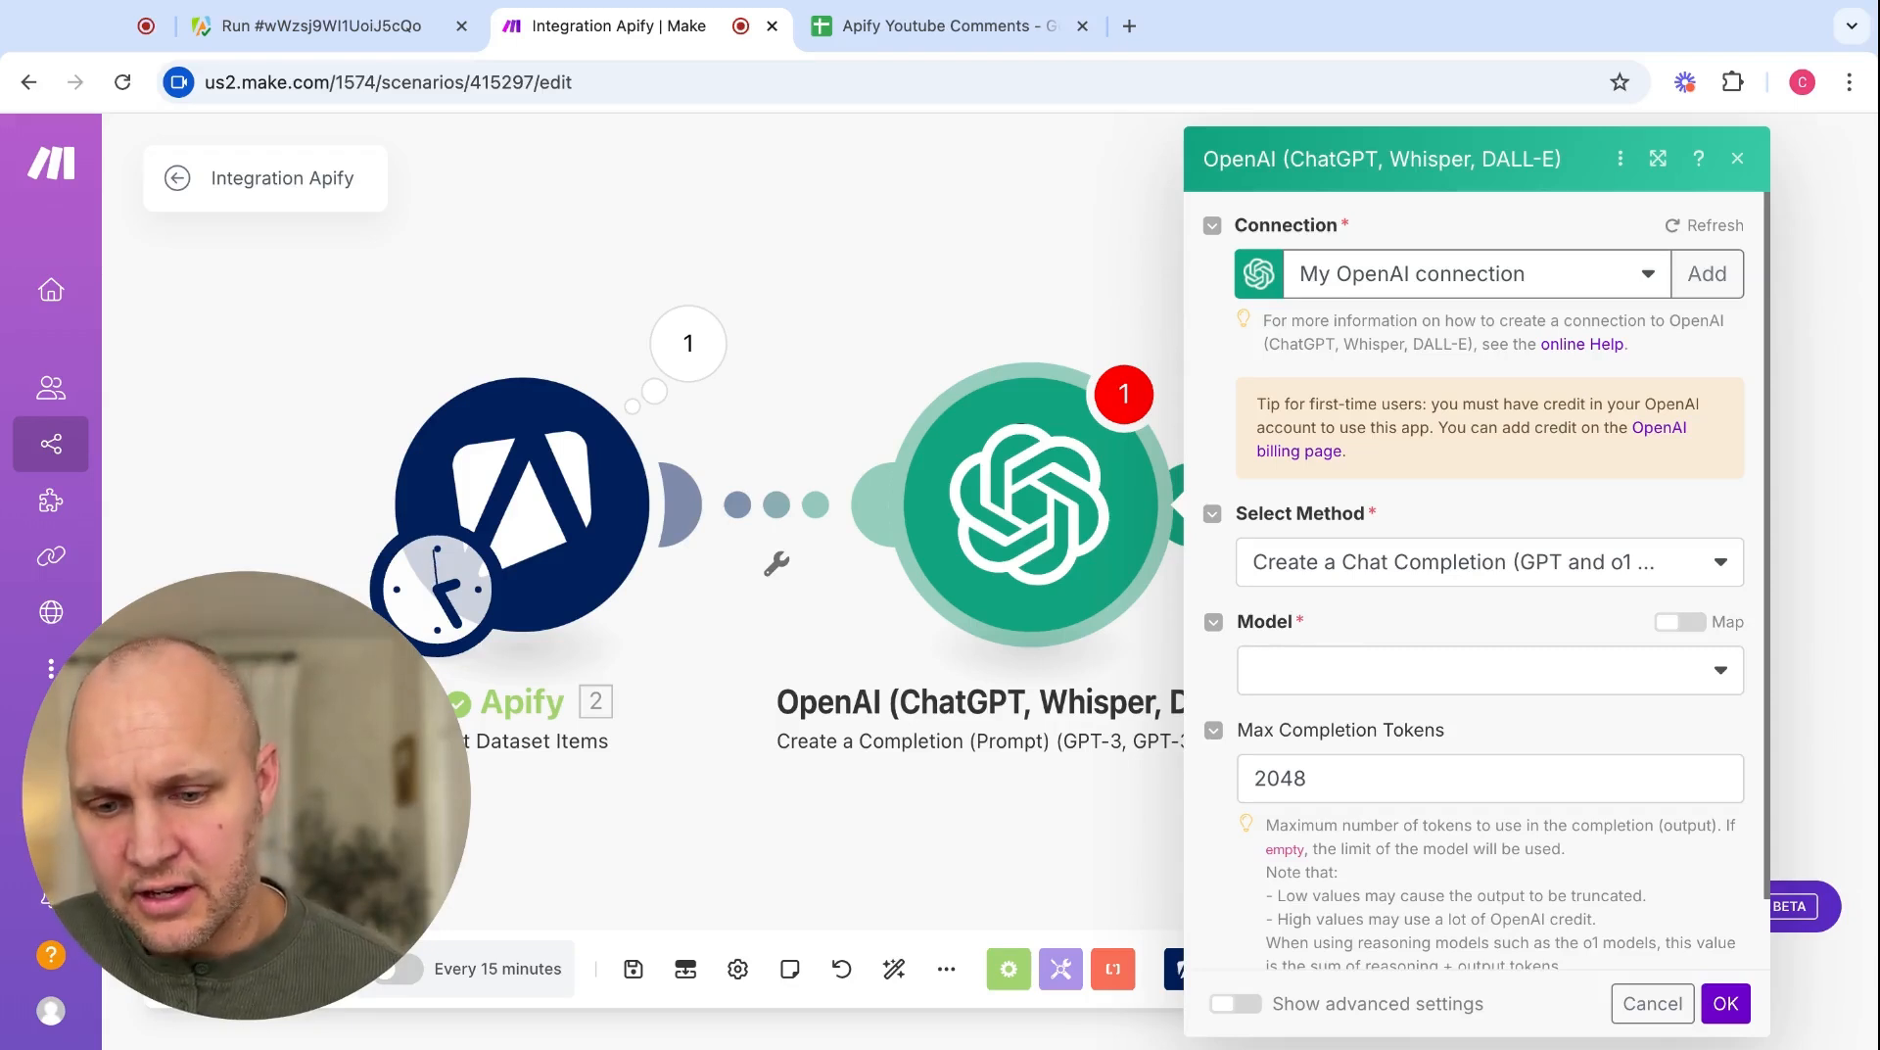
- Set the OpenAI module's method to Create a Chat Completion (GPT and o1 models) and its model to chatgpt-4o-latest (system)
{"action": "left_click", "coordinate": [1703, 569]}
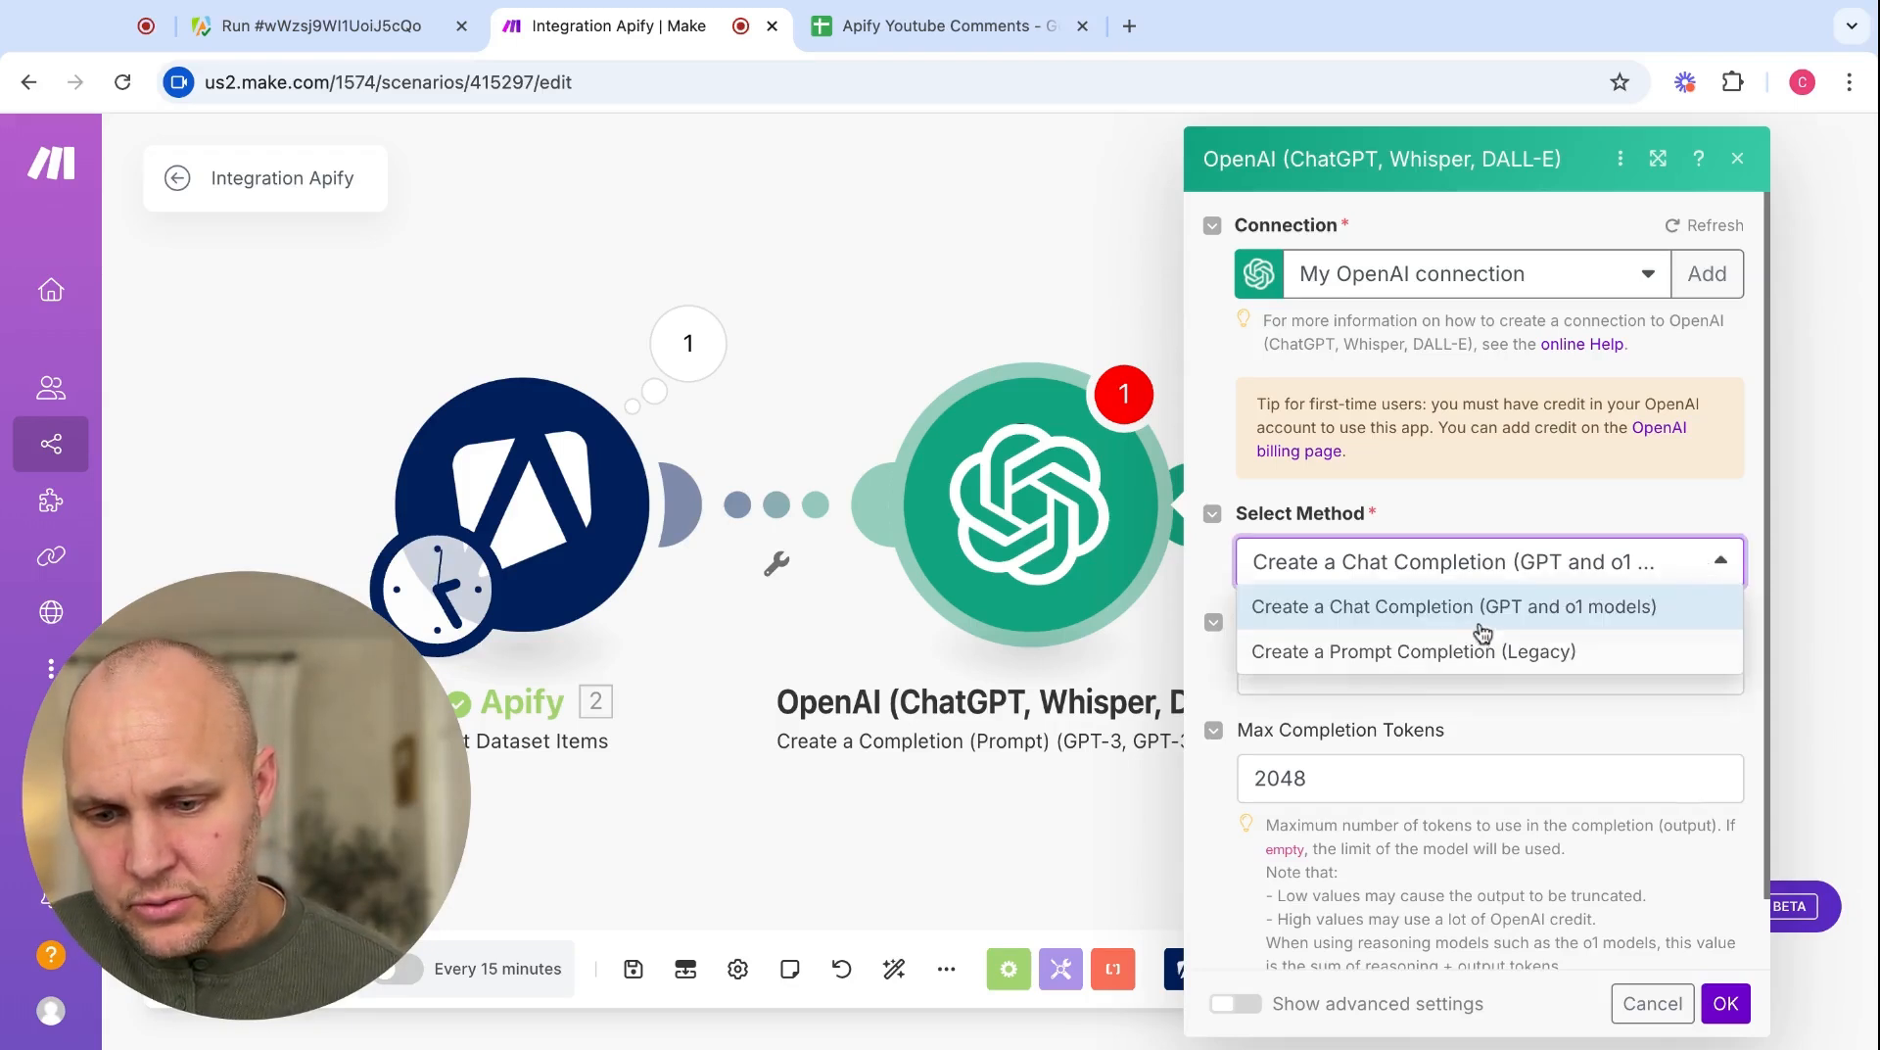
{"action": "left_click", "coordinate": [1404, 609]}
{"action": "left_click", "coordinate": [1517, 682]}
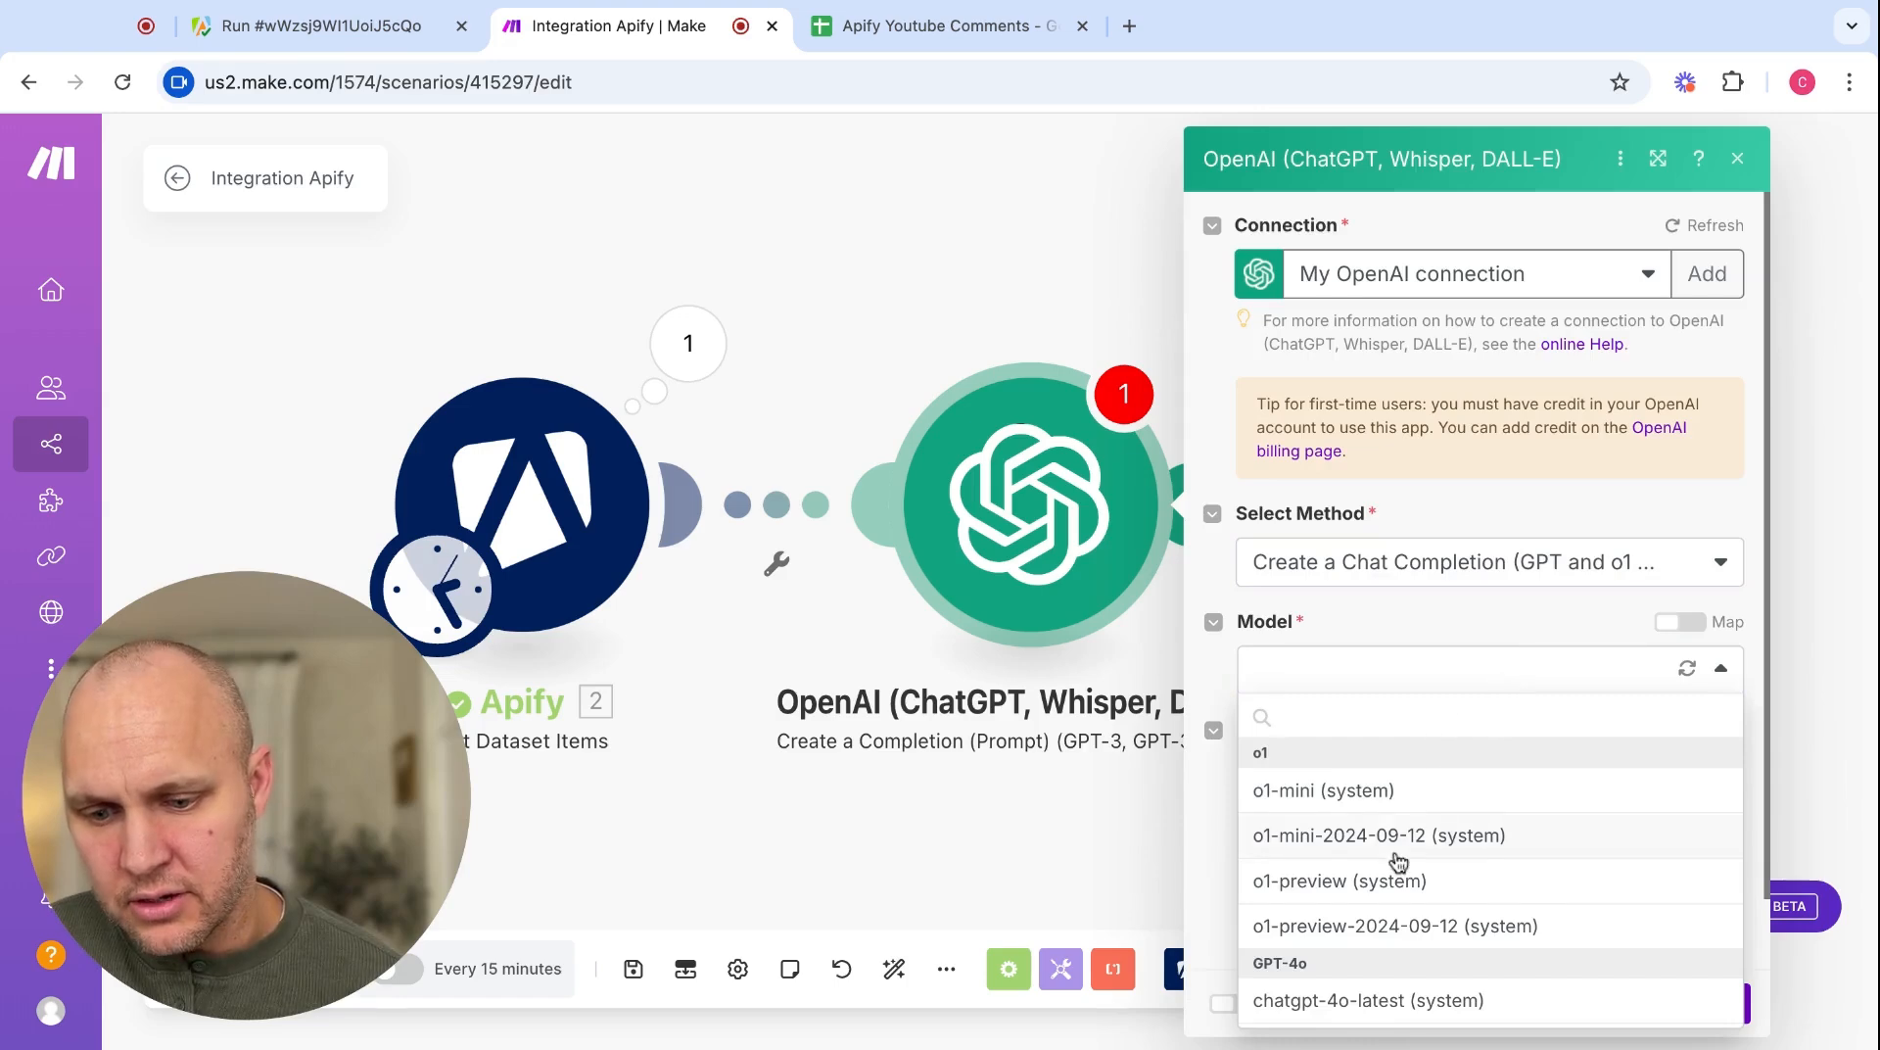
{"action": "scroll", "coordinate": [1514, 859], "scroll_direction": "down", "scroll_amount": 2}
{"action": "left_click", "coordinate": [1348, 928]}
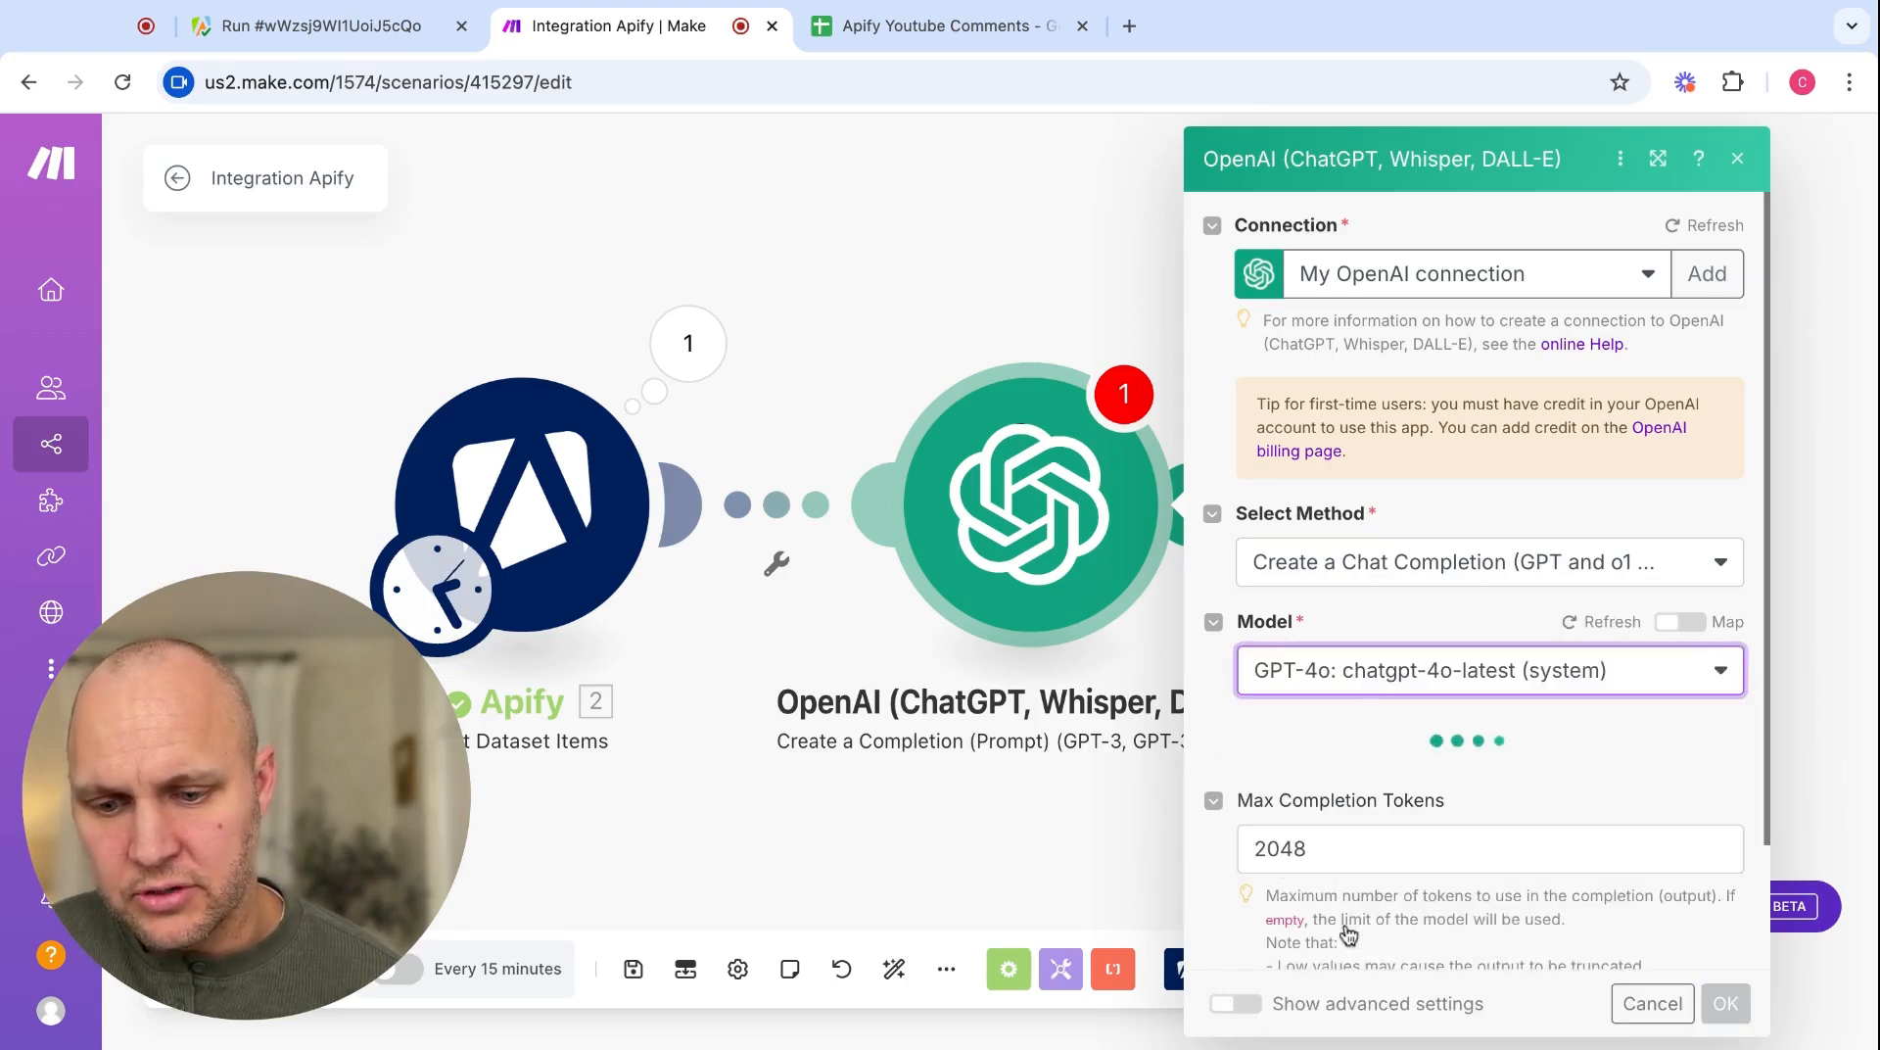
- Add a first message to the chat completion and give it the System role
{"action": "scroll", "coordinate": [1213, 783], "scroll_direction": "down", "scroll_amount": 3}
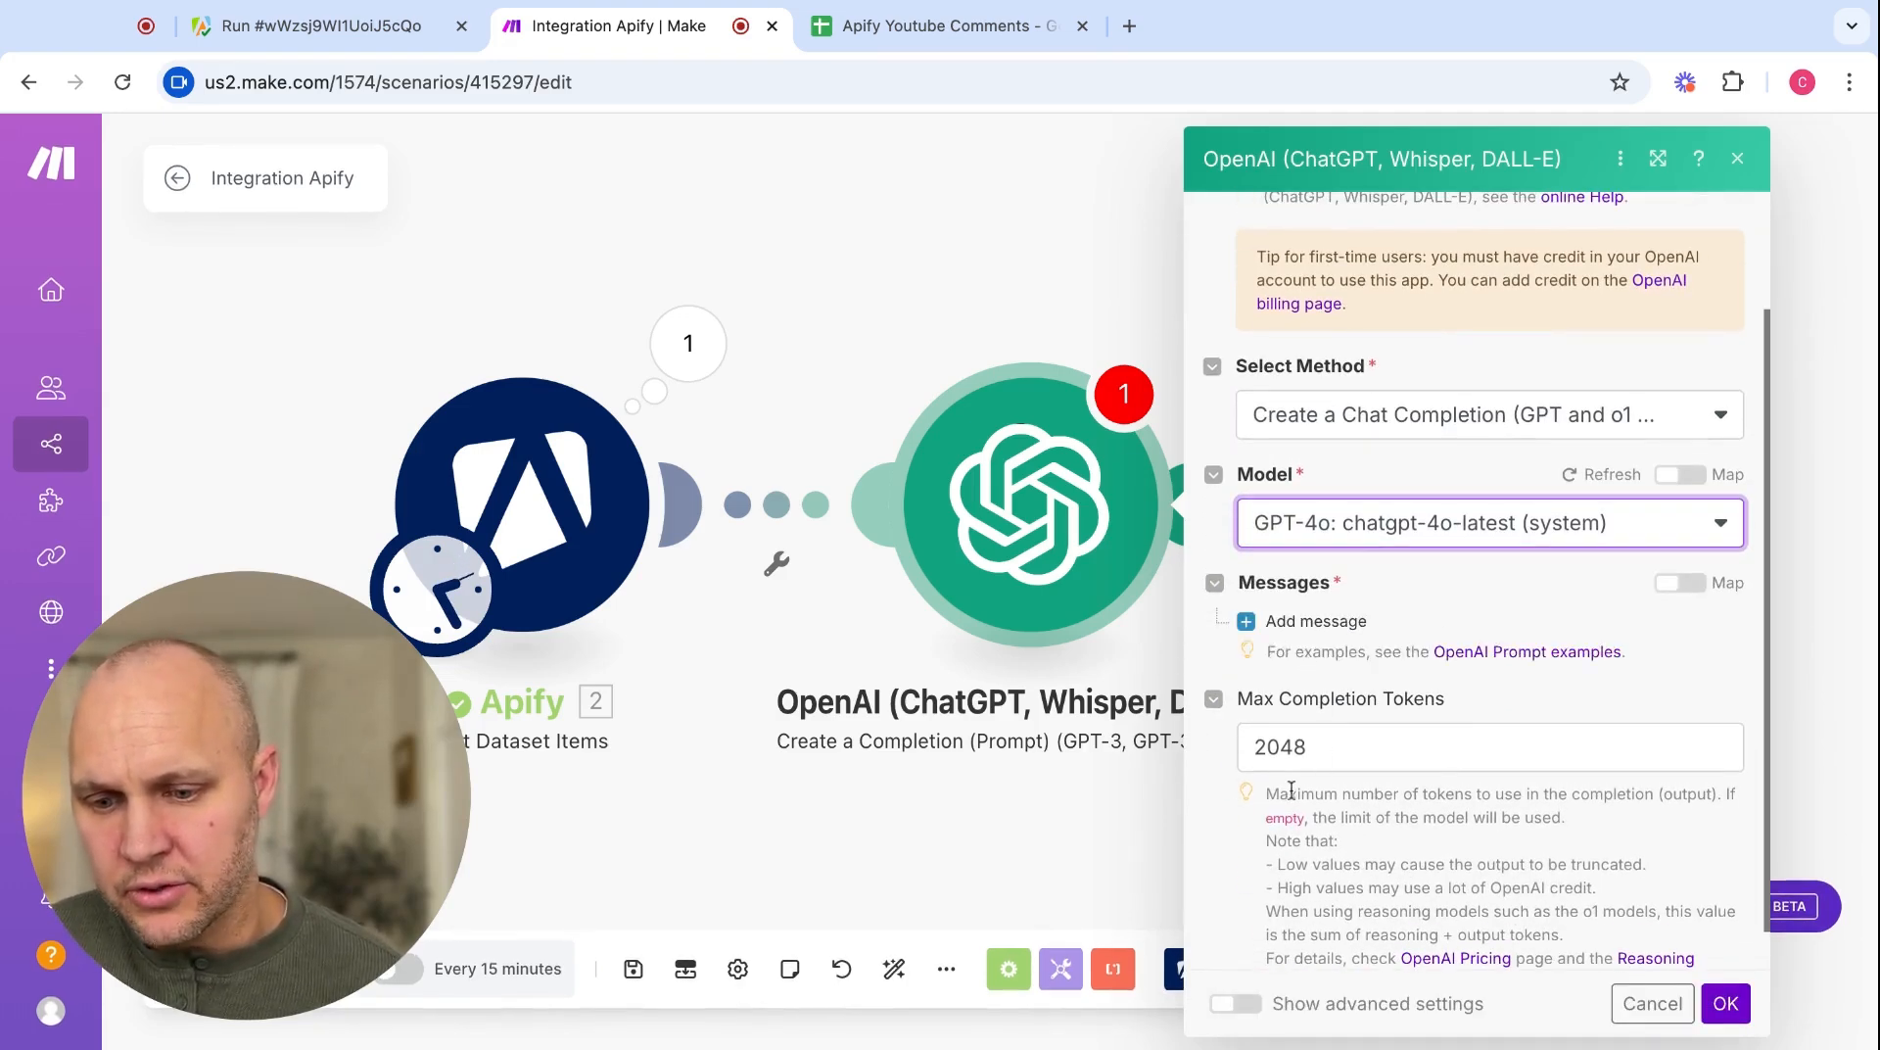
{"action": "scroll", "coordinate": [1232, 876], "scroll_direction": "down", "scroll_amount": 1}
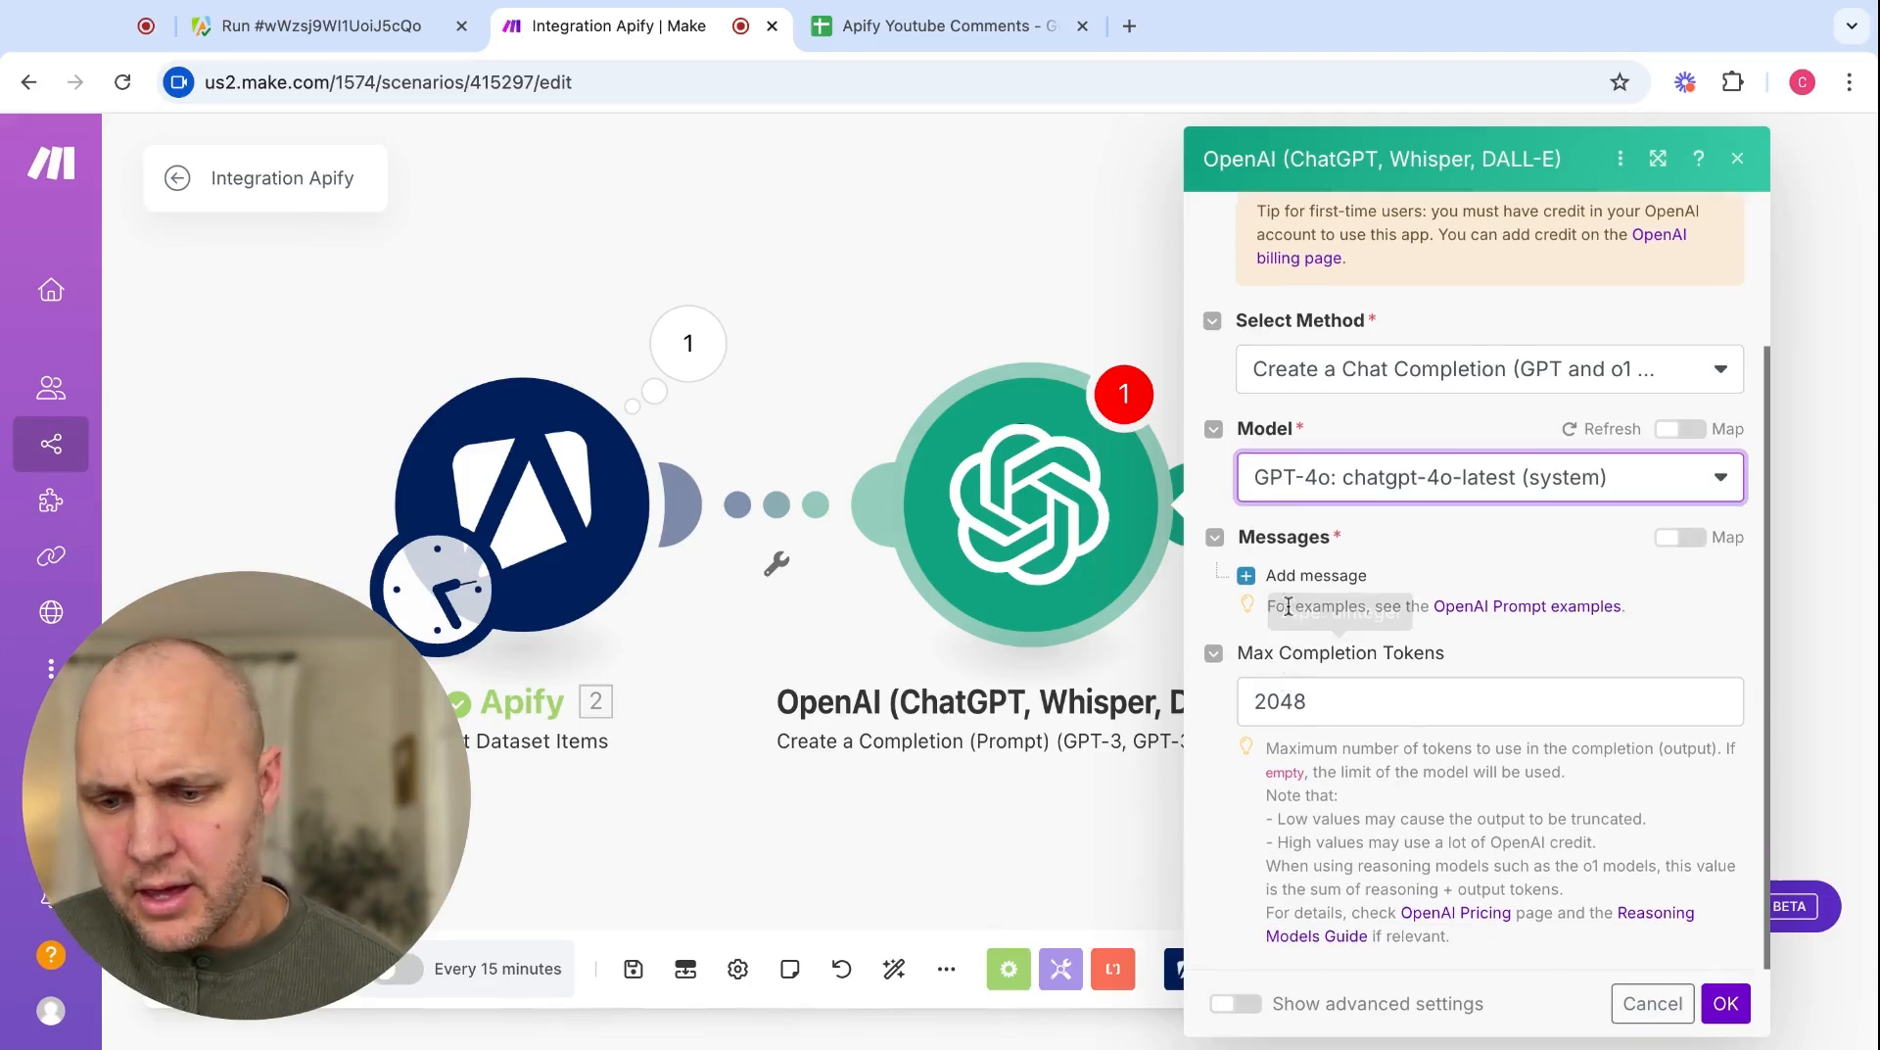
{"action": "left_click", "coordinate": [1301, 577]}
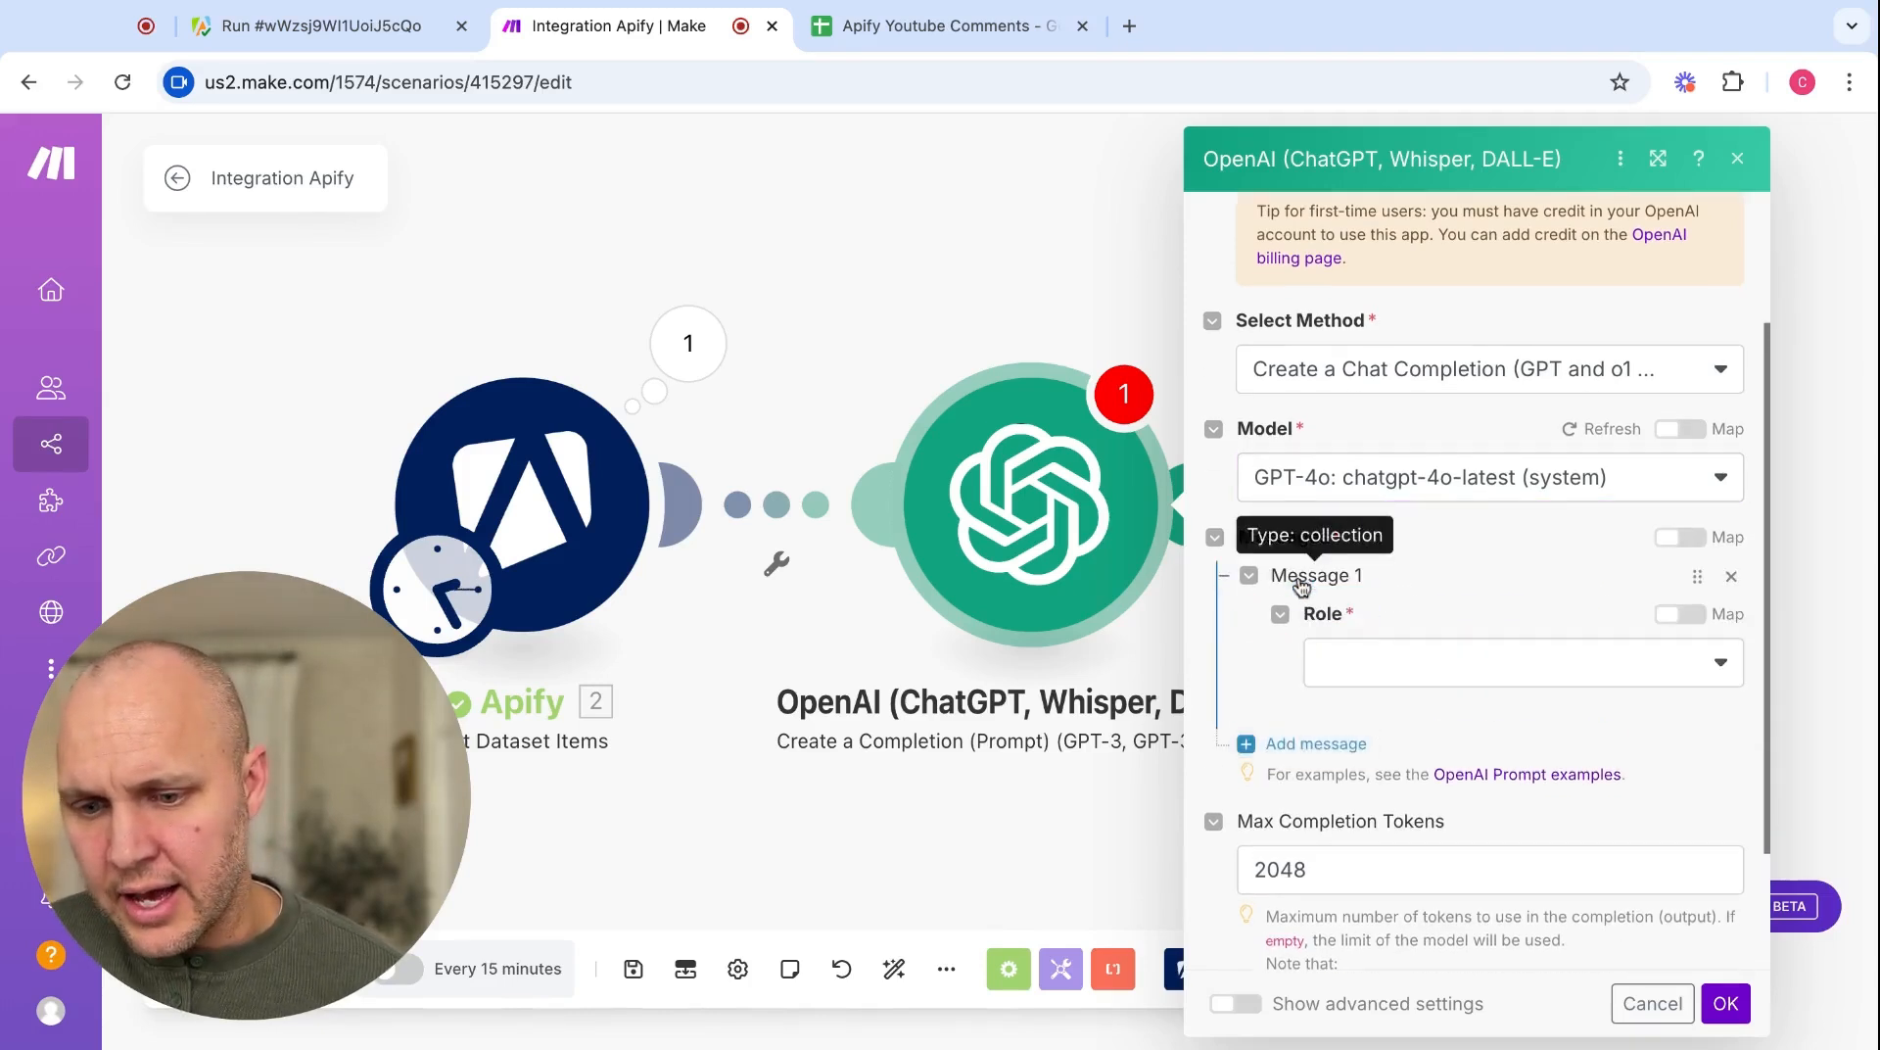
{"action": "left_click", "coordinate": [1380, 672]}
{"action": "left_click", "coordinate": [1359, 729]}
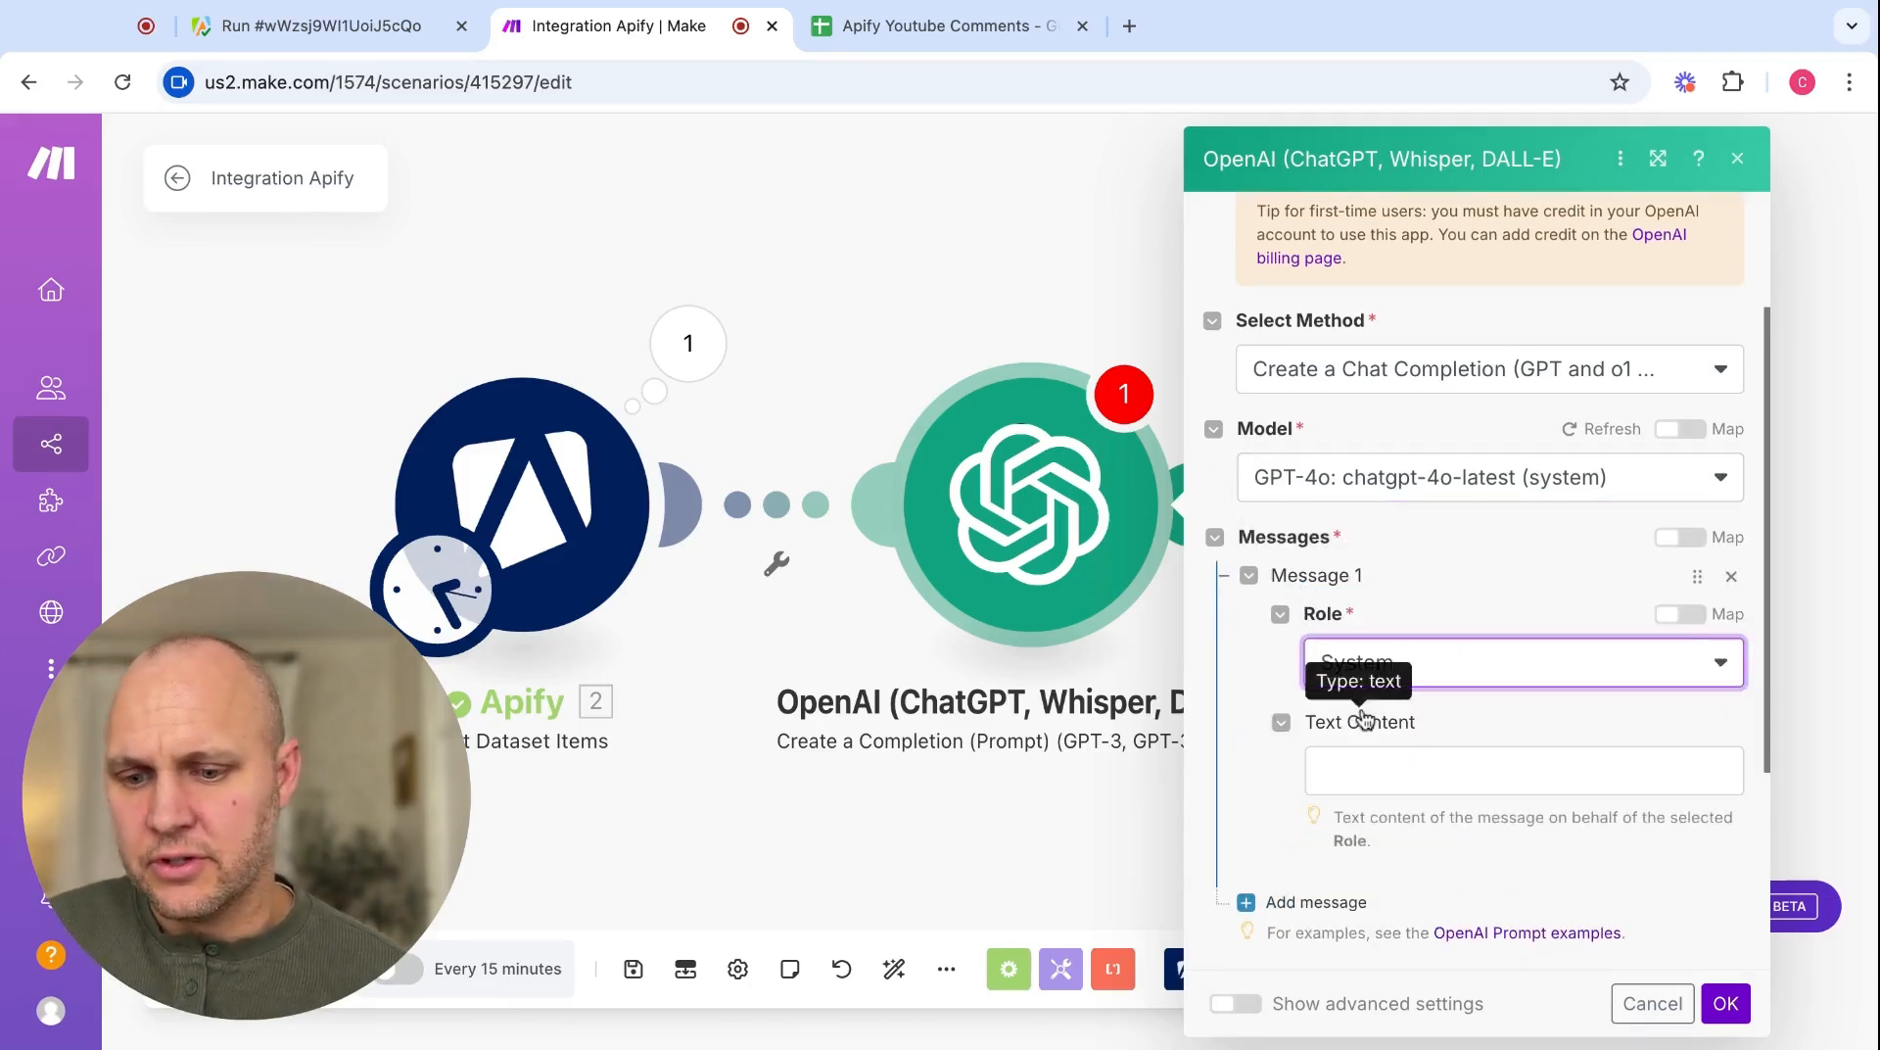
- Set the system message's text content to "You are an intelligent, helpful content writing assistant."
{"action": "left_click", "coordinate": [1378, 773]}
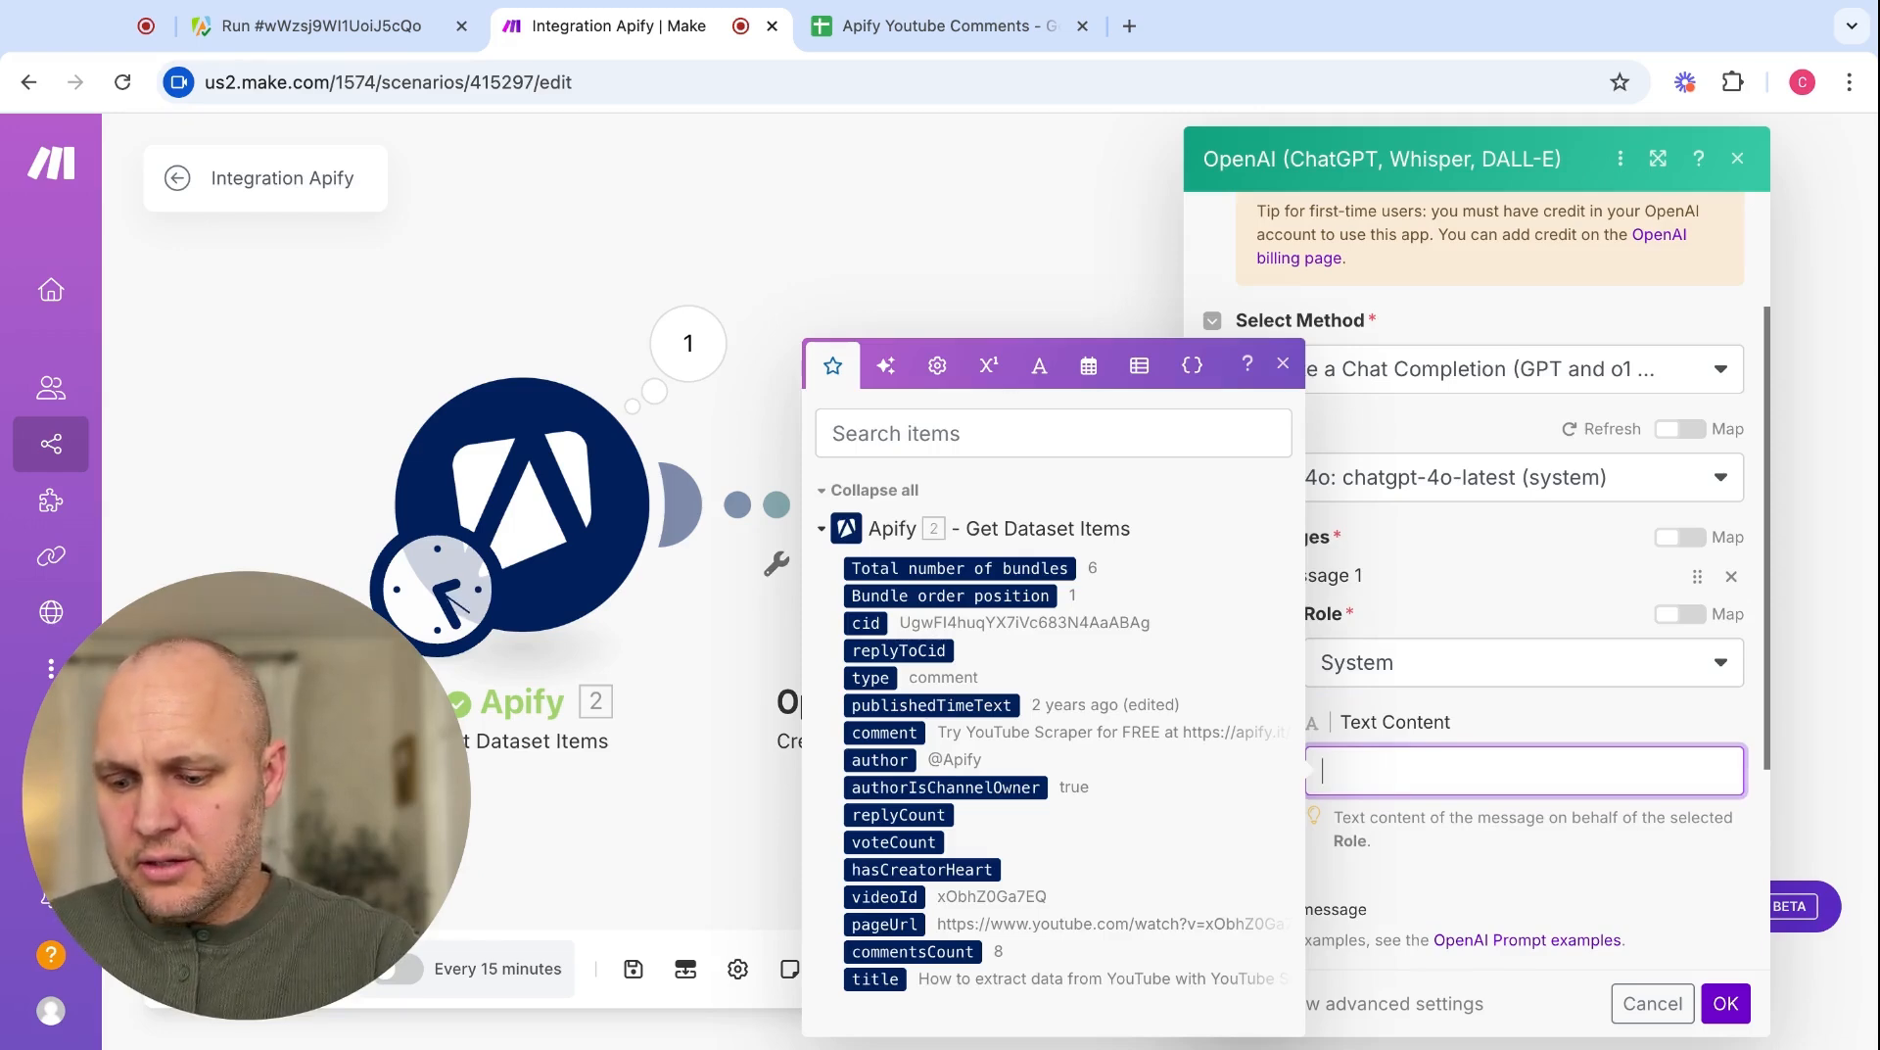
{"action": "type", "text": "You are an"}
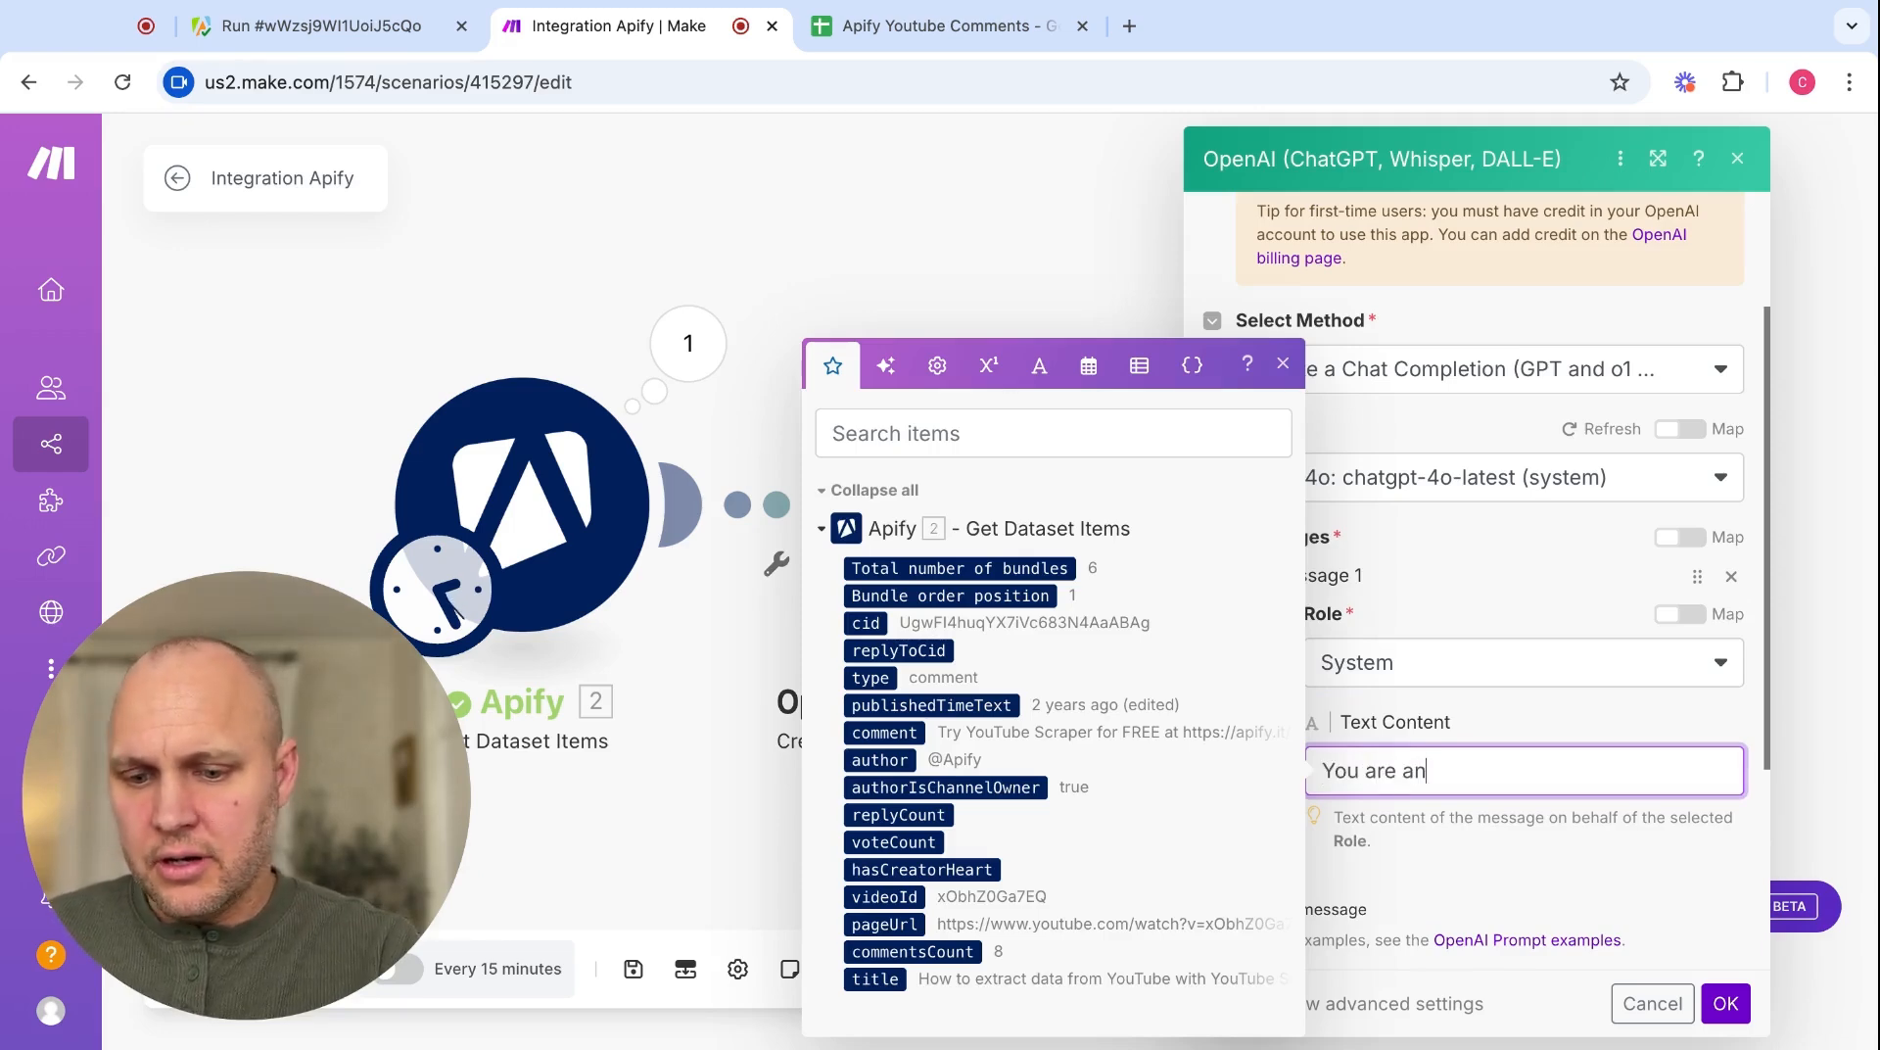
{"action": "type", "text": " intelligent, helpful"}
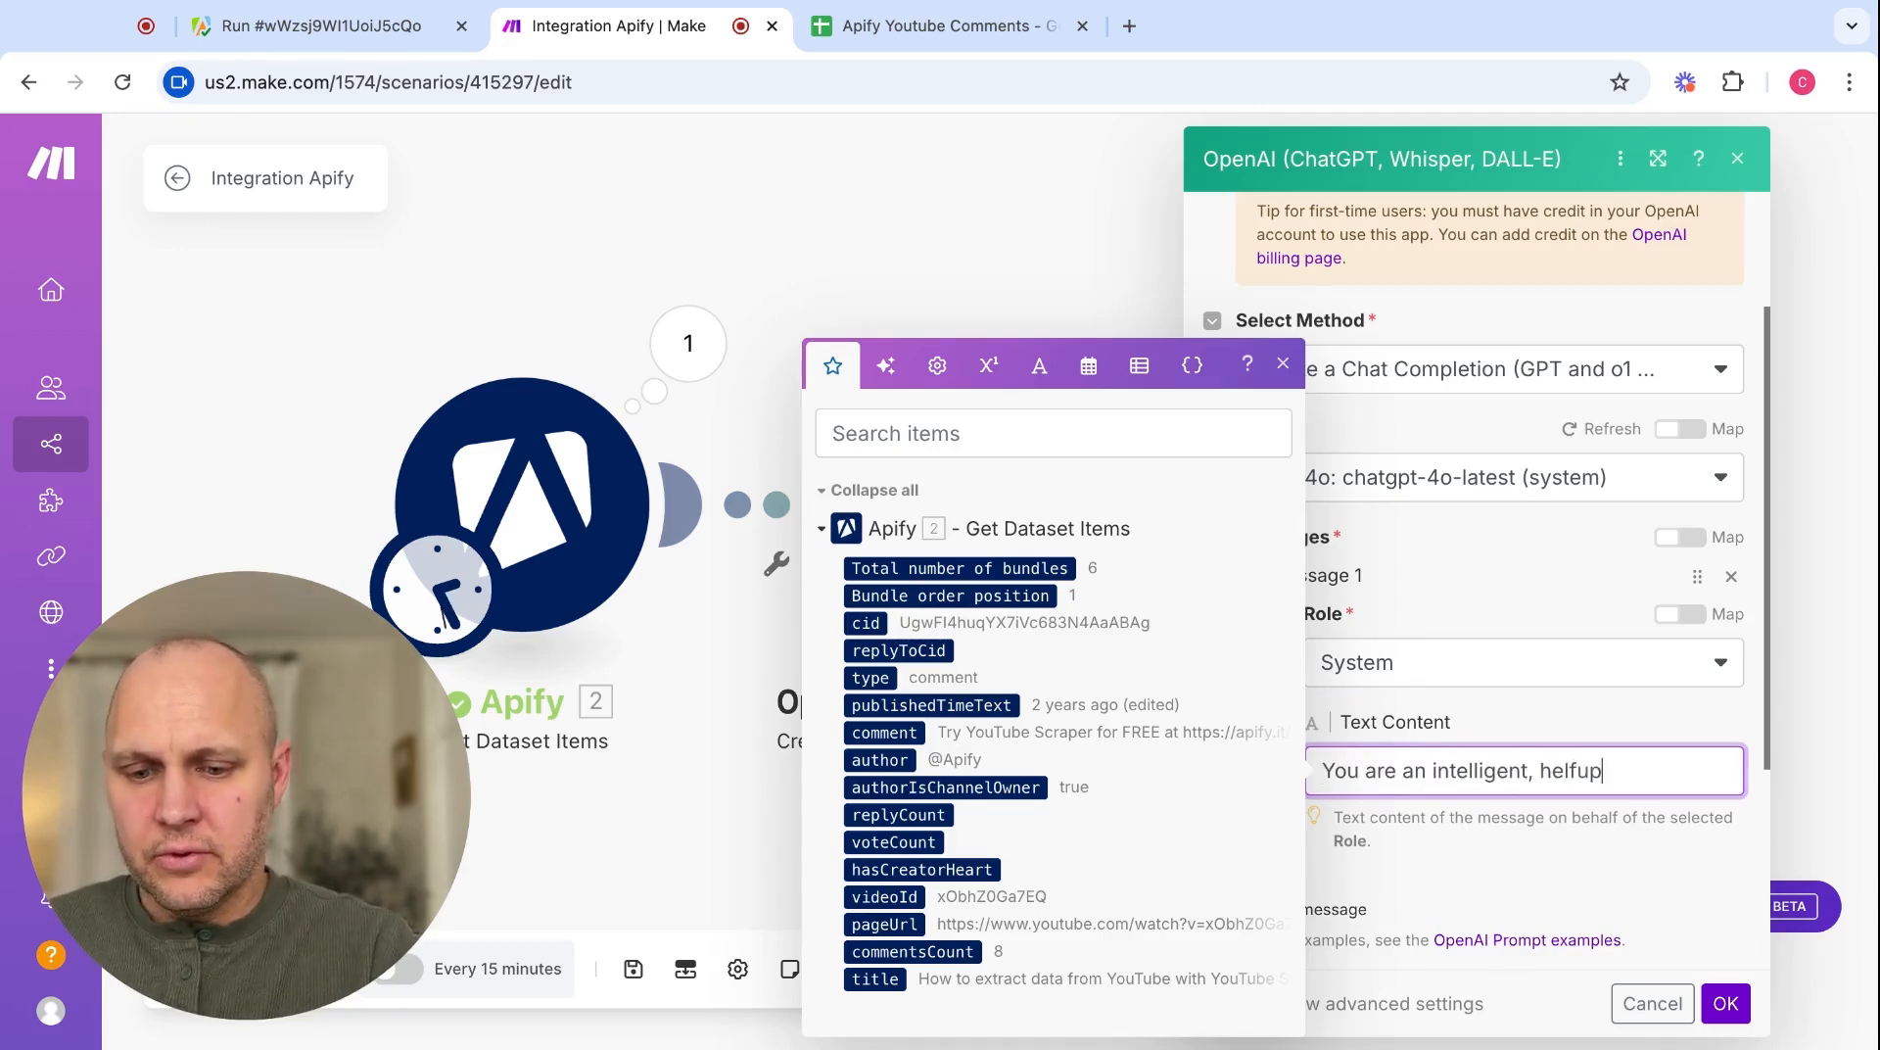
{"action": "key", "text": "BackSpace"}
{"action": "key", "text": "BackSpace"}
{"action": "key", "text": "BackSpace"}
{"action": "type", "text": "pful"}
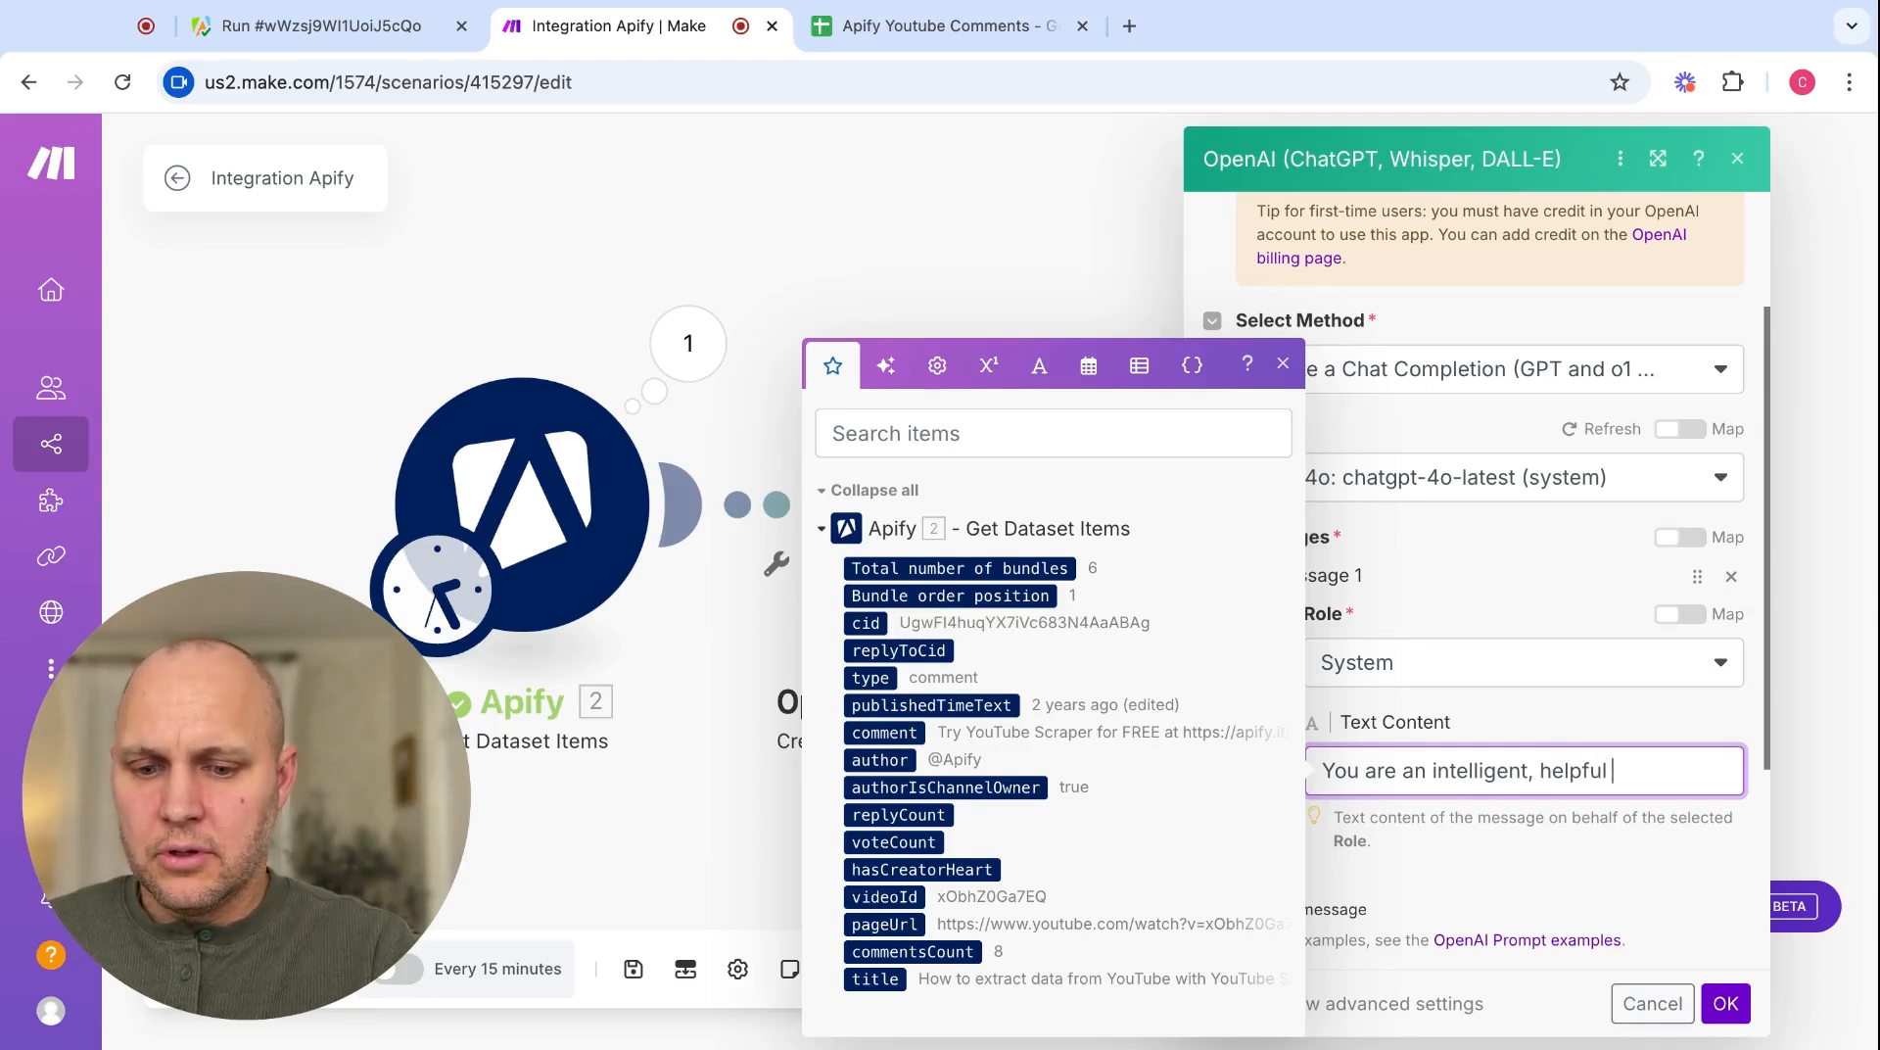
{"action": "type", "text": " content writing assistant."}
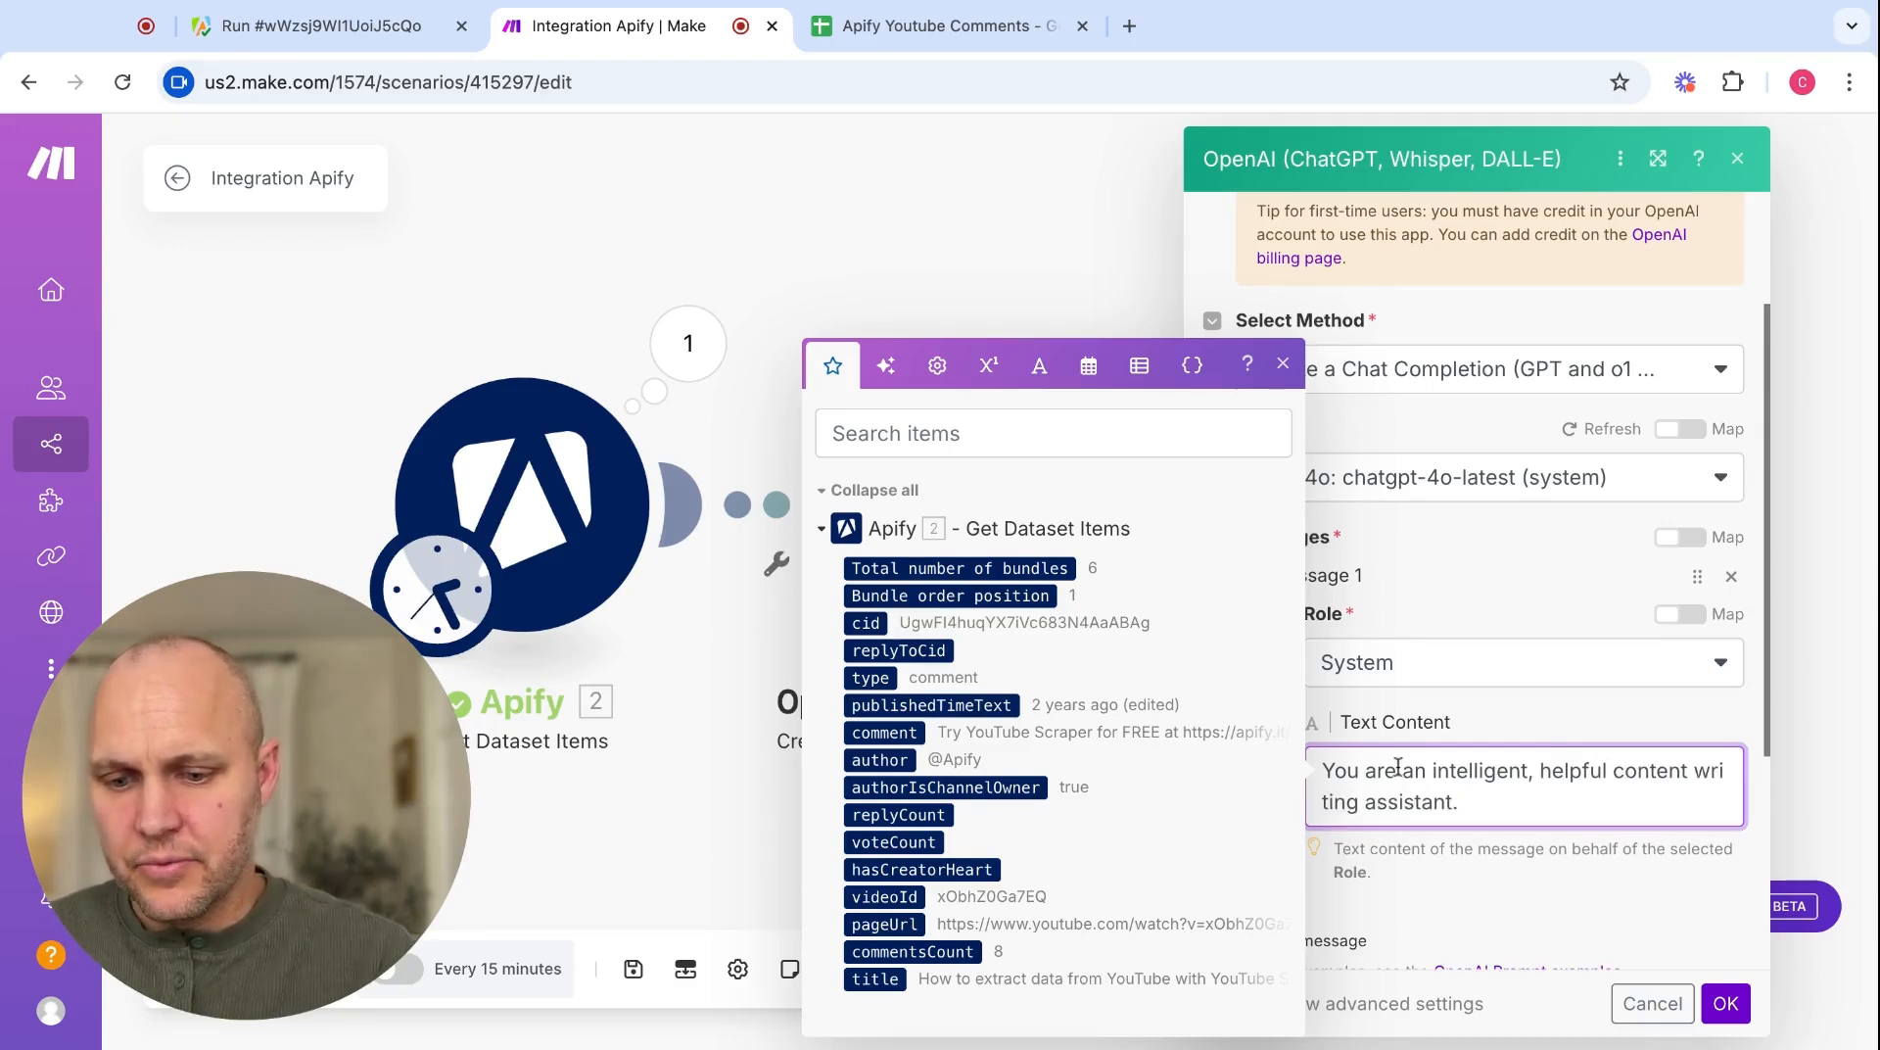
{"action": "left_click", "coordinate": [1472, 890]}
- Add a second message to the chat completion and give it the User role
{"action": "scroll", "coordinate": [1377, 866], "scroll_direction": "down", "scroll_amount": 5}
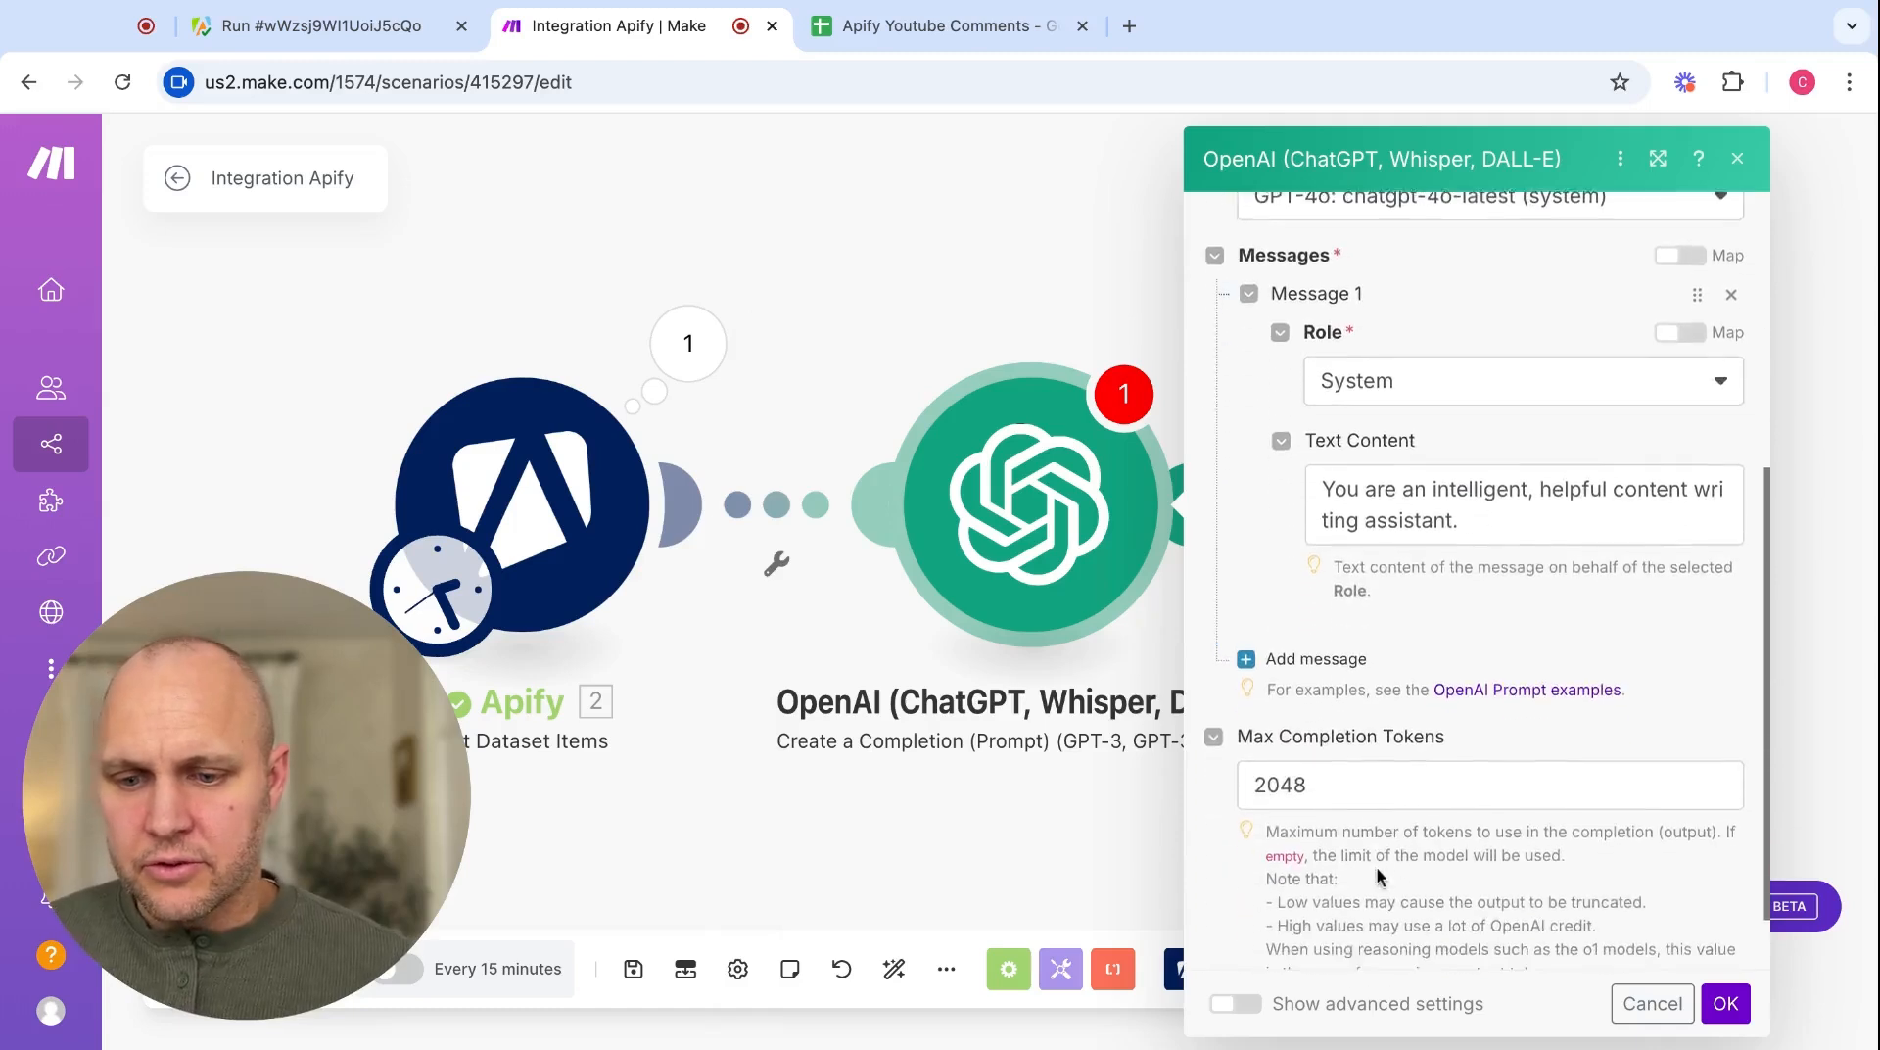
{"action": "left_click", "coordinate": [1312, 598]}
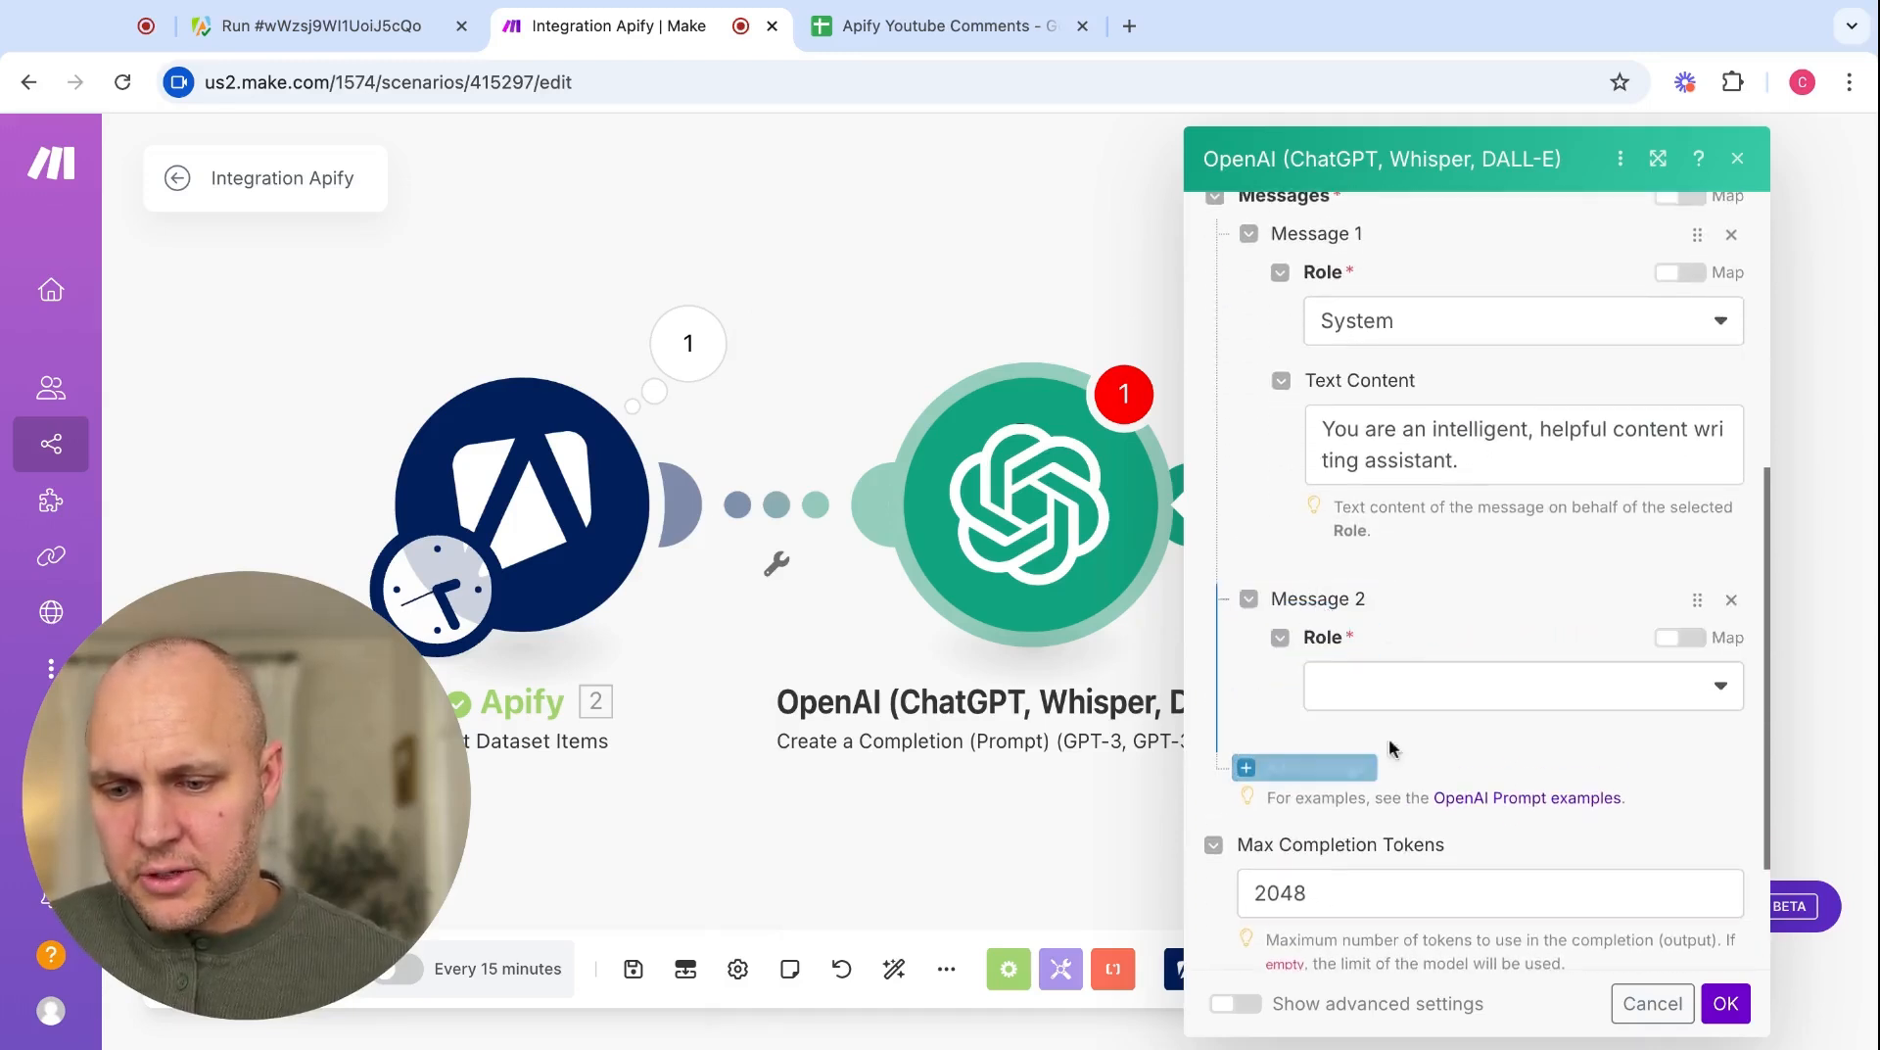
{"action": "left_click", "coordinate": [1407, 707]}
{"action": "left_click", "coordinate": [1366, 776]}
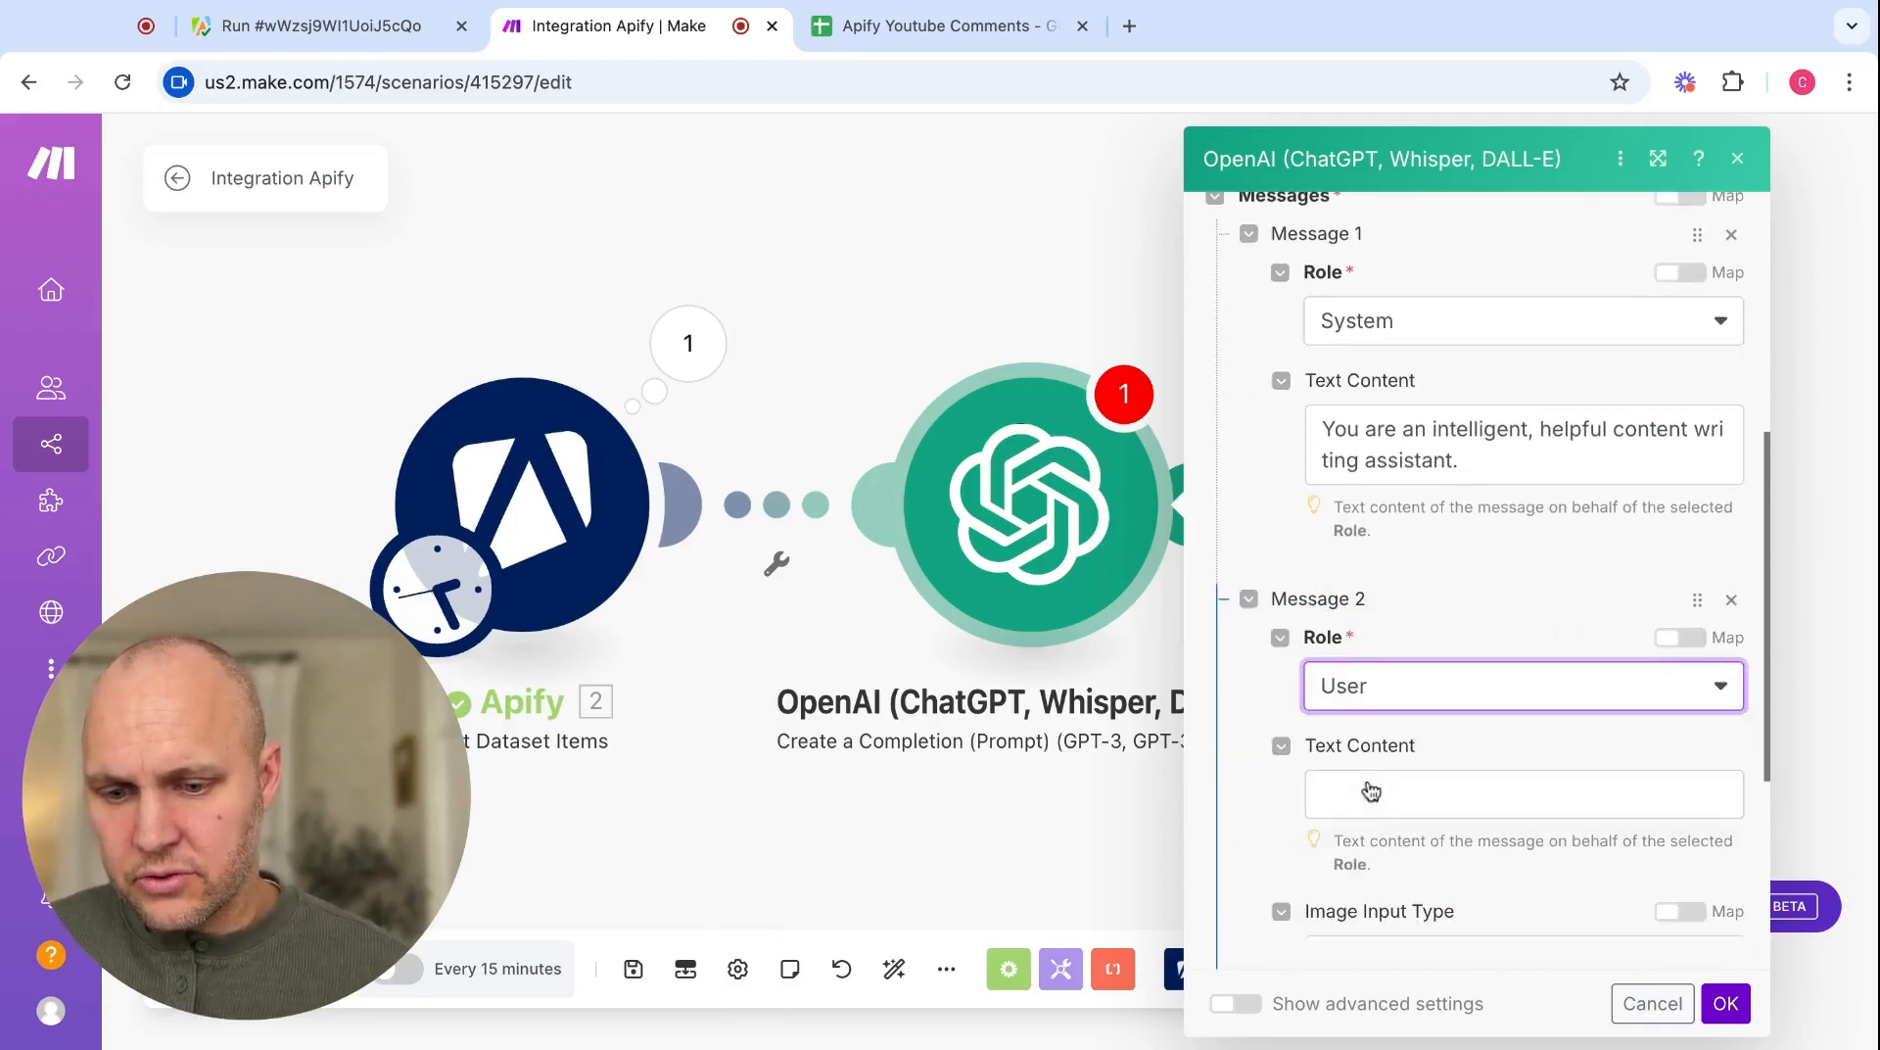
{"action": "scroll", "coordinate": [1268, 784], "scroll_direction": "down", "scroll_amount": 2}
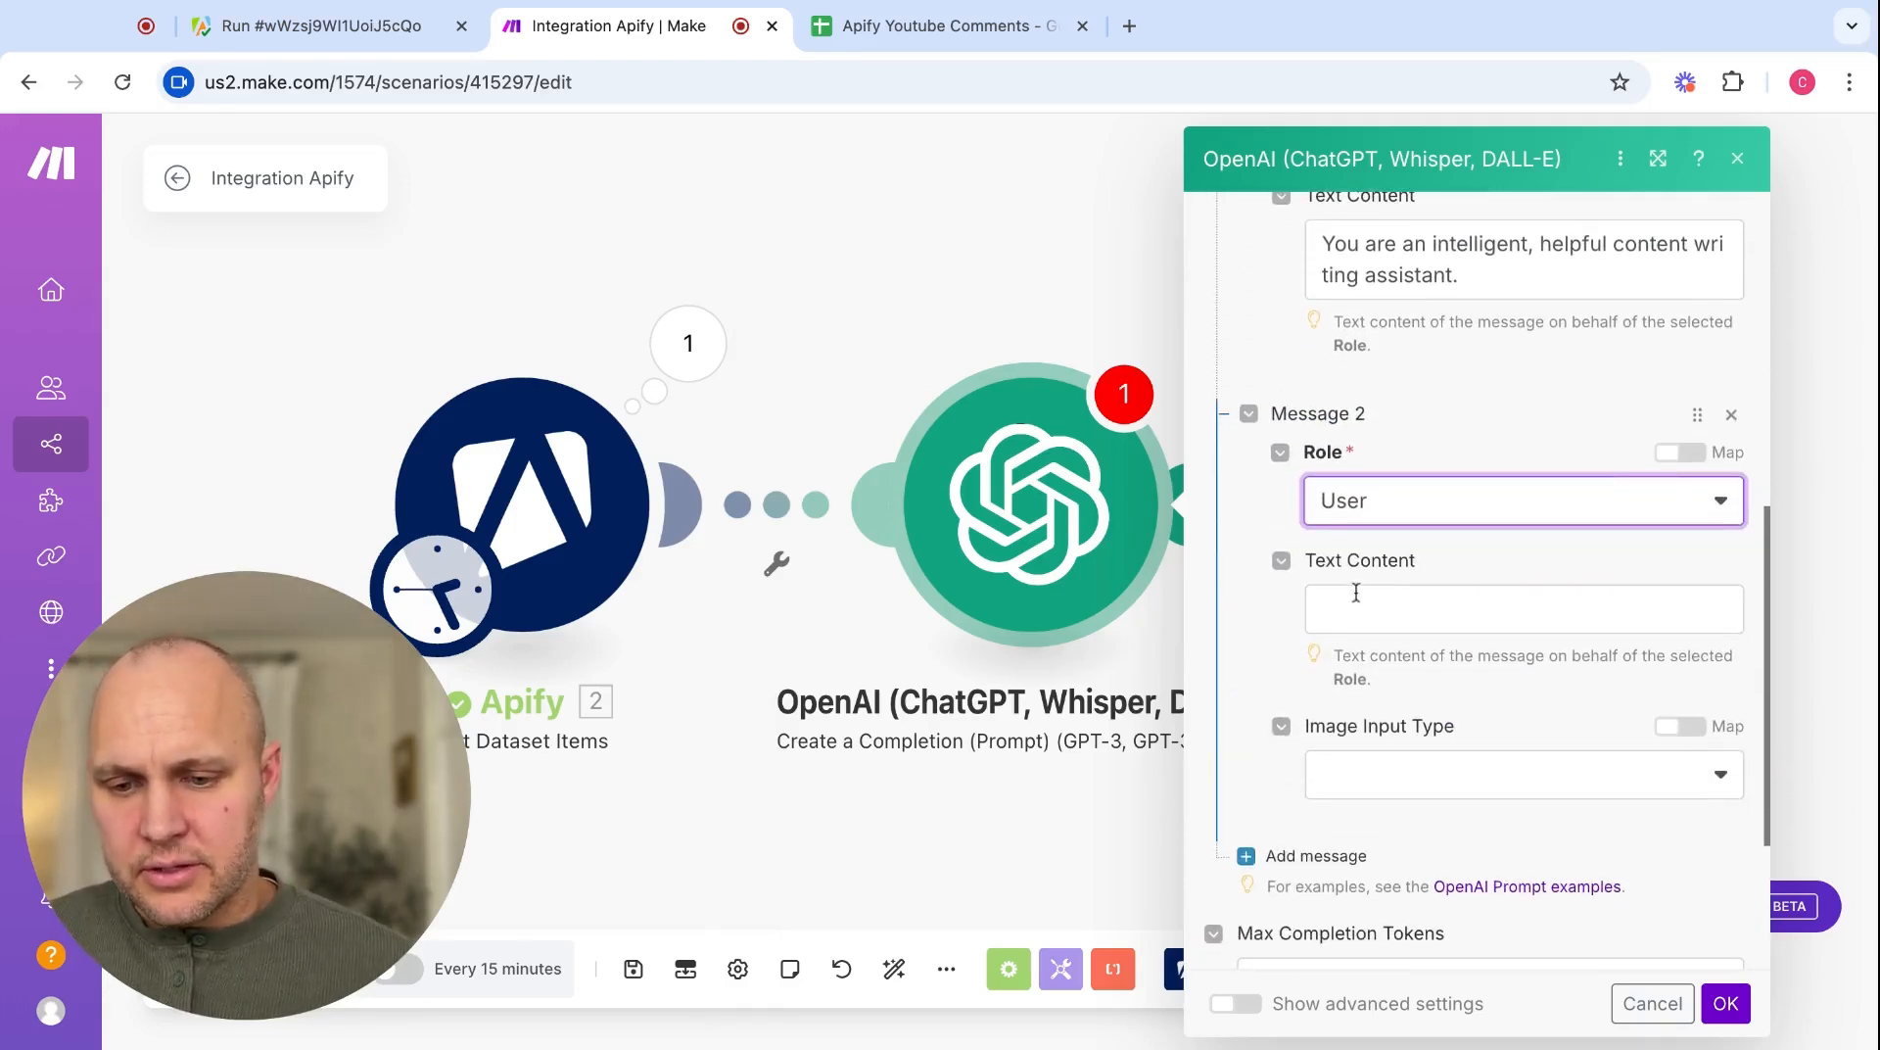
- Begin the user message's text with "We are generating content ideas for future youtube videos based on comments on previous videos."
{"action": "left_click", "coordinate": [1352, 612]}
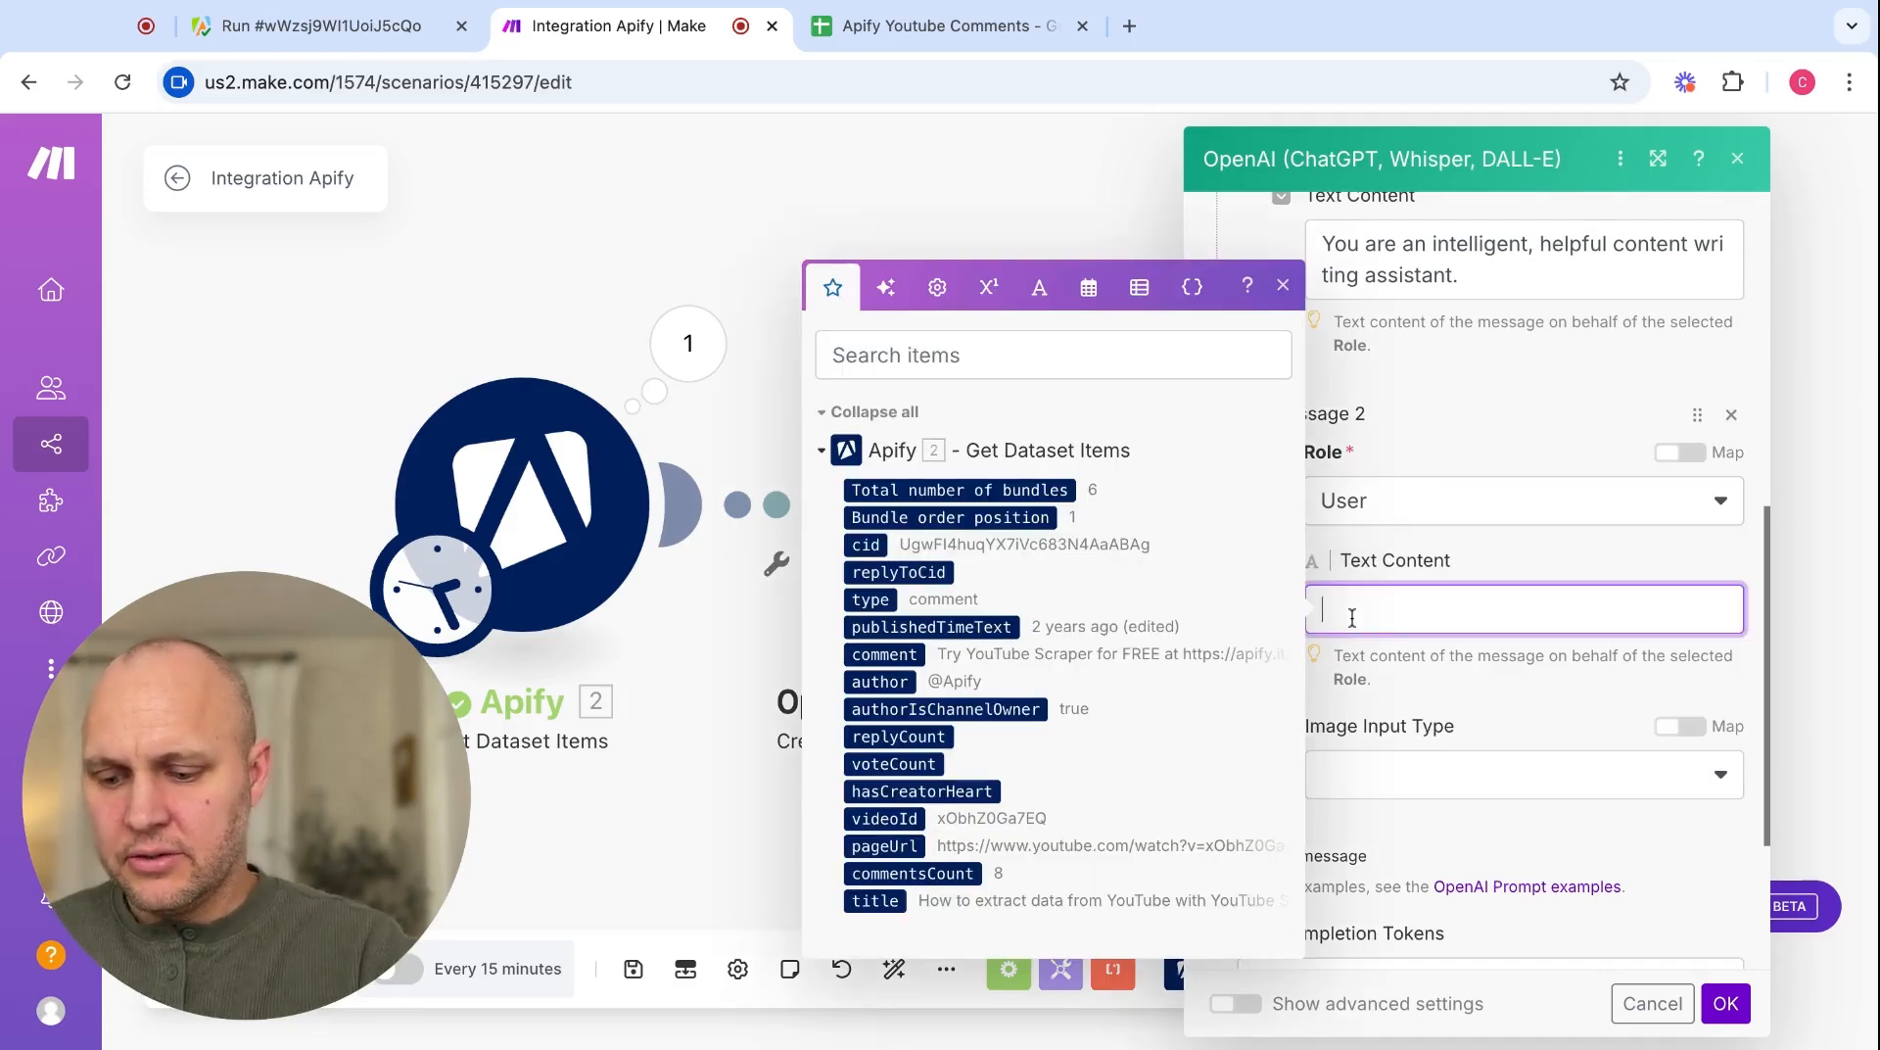
{"action": "type", "text": "We are "}
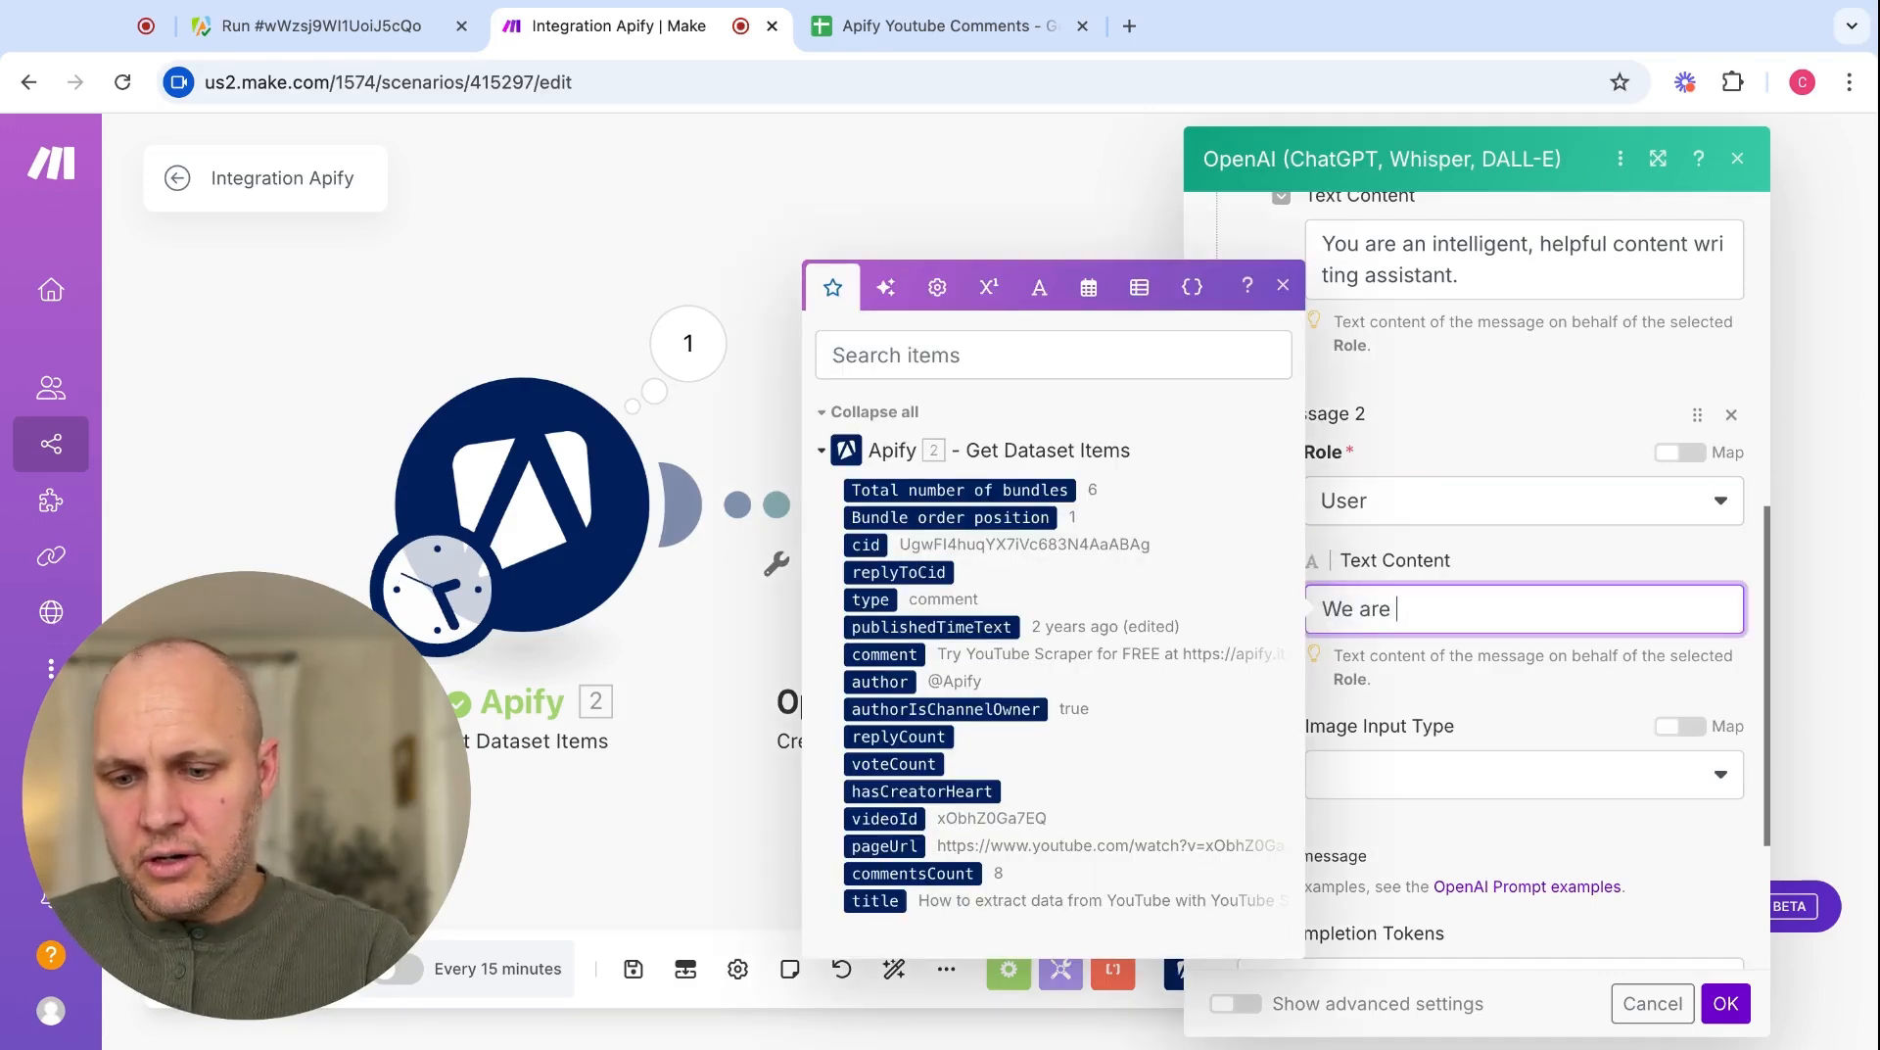
{"action": "type", "text": "generating conten"}
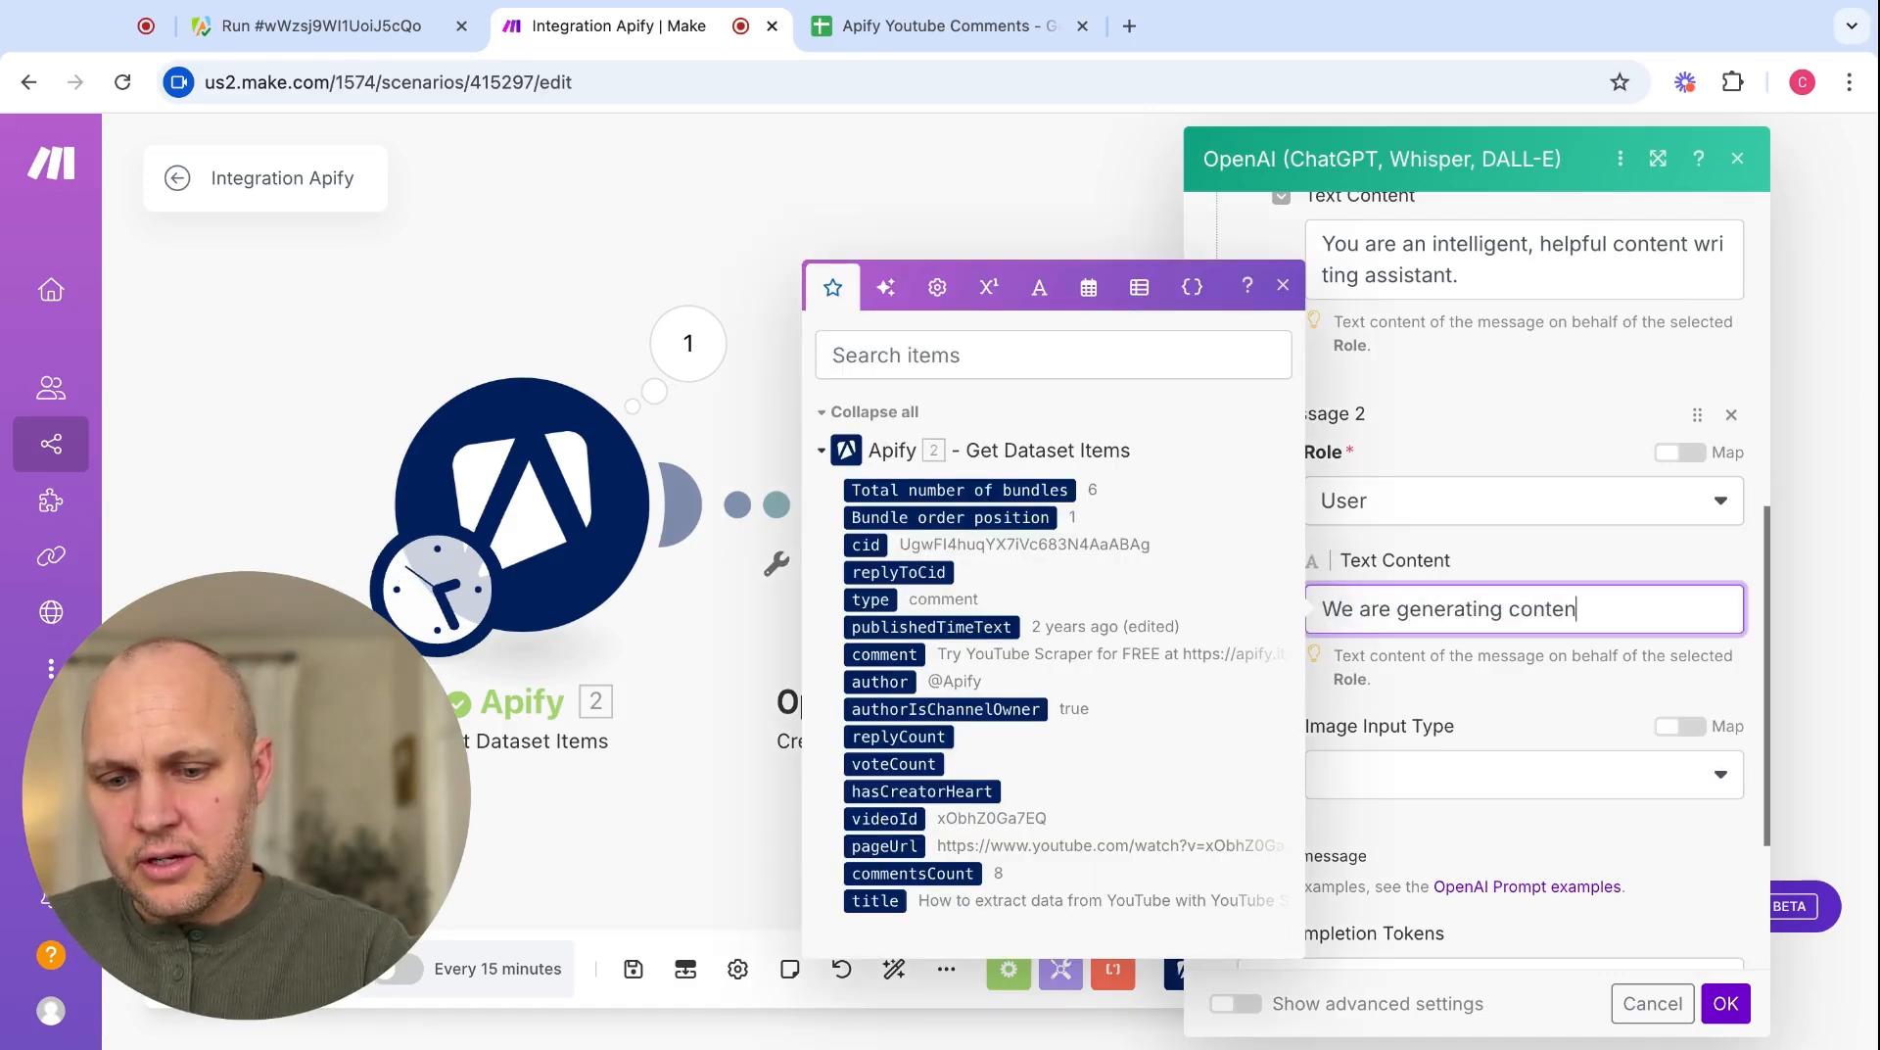
{"action": "type", "text": "t ideas for "}
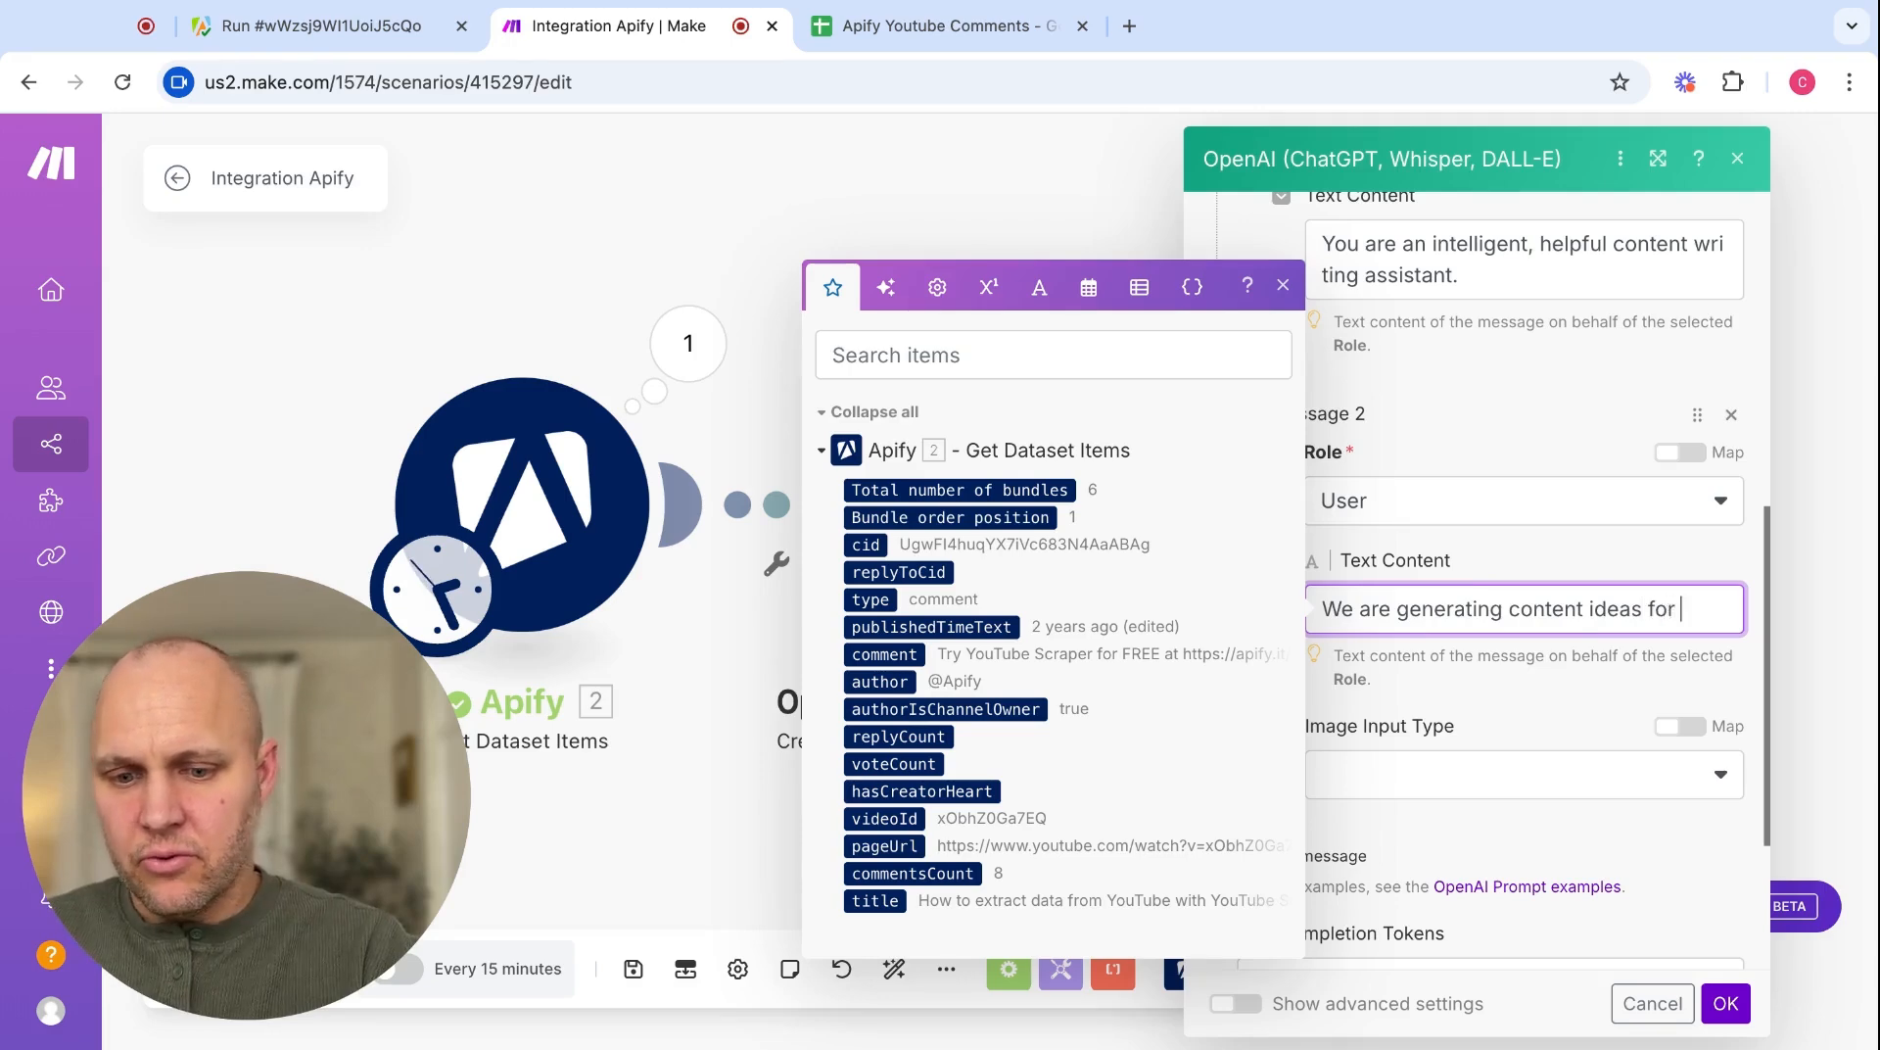
{"action": "type", "text": "future you"}
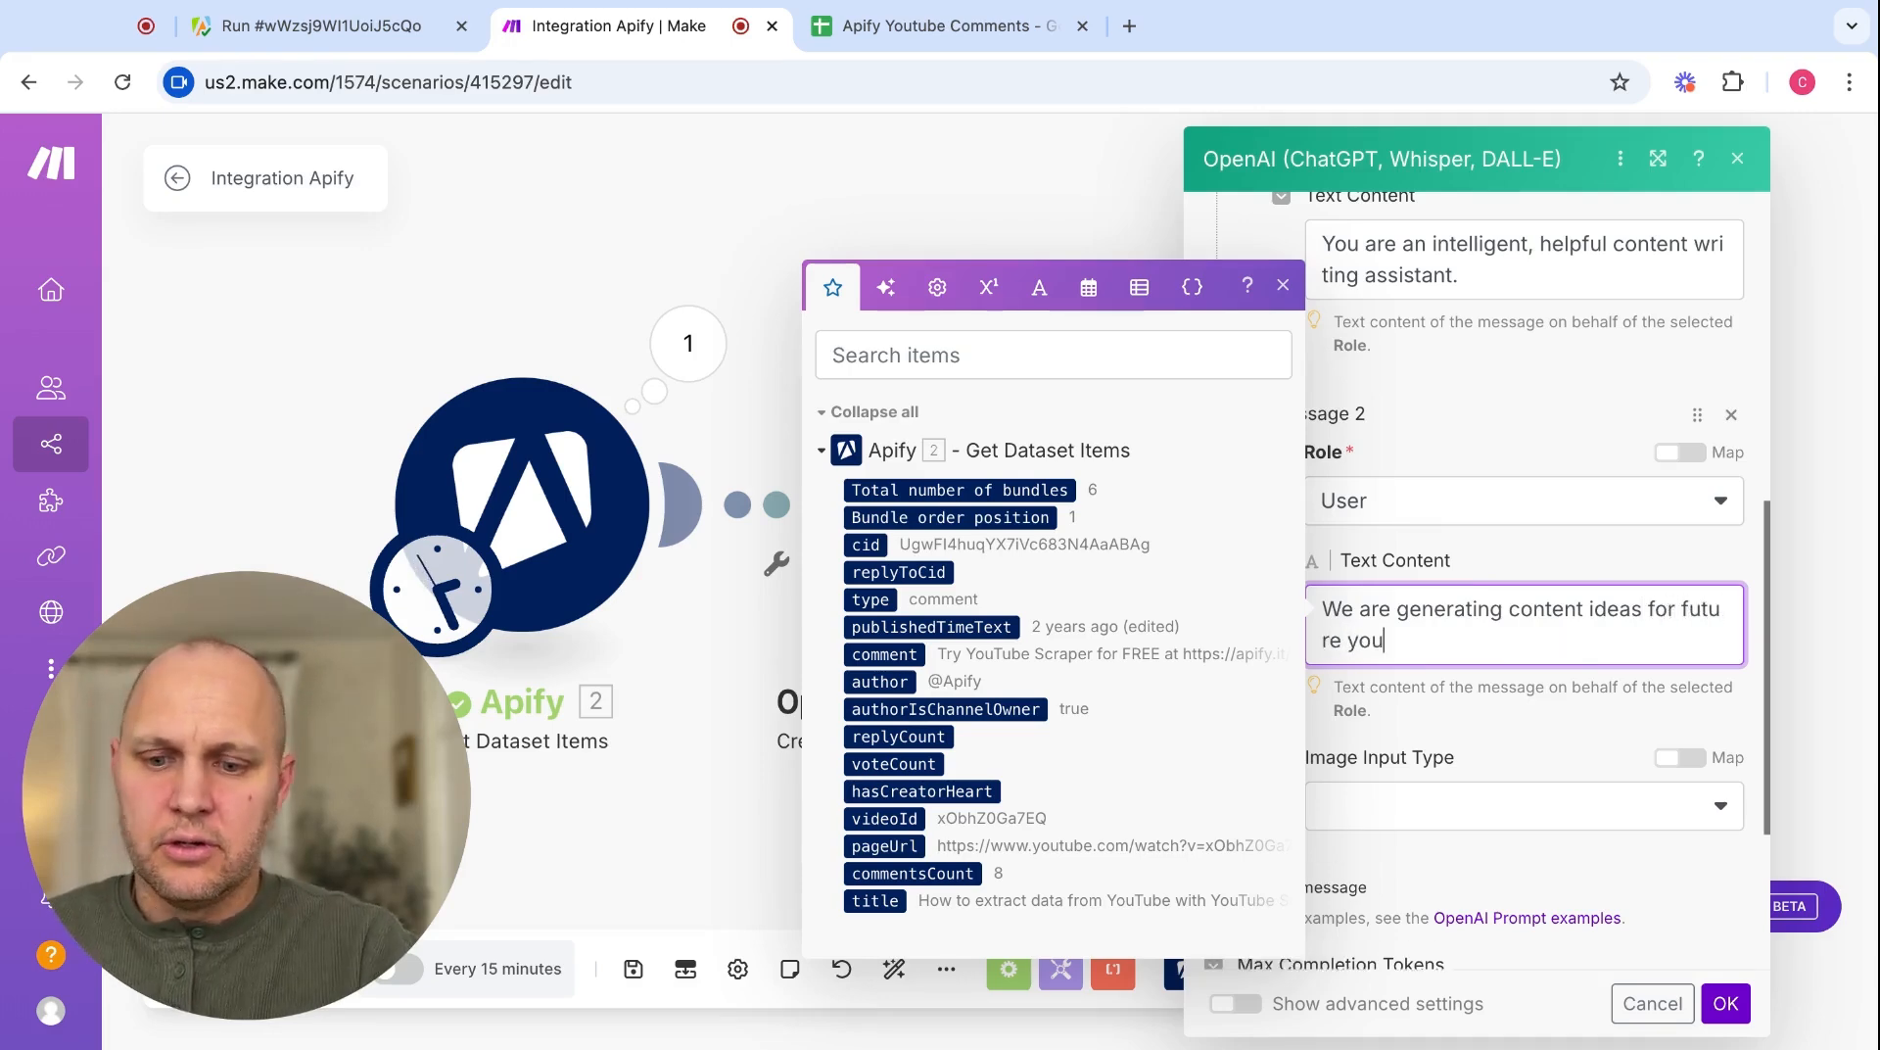
{"action": "type", "text": "tube videos "}
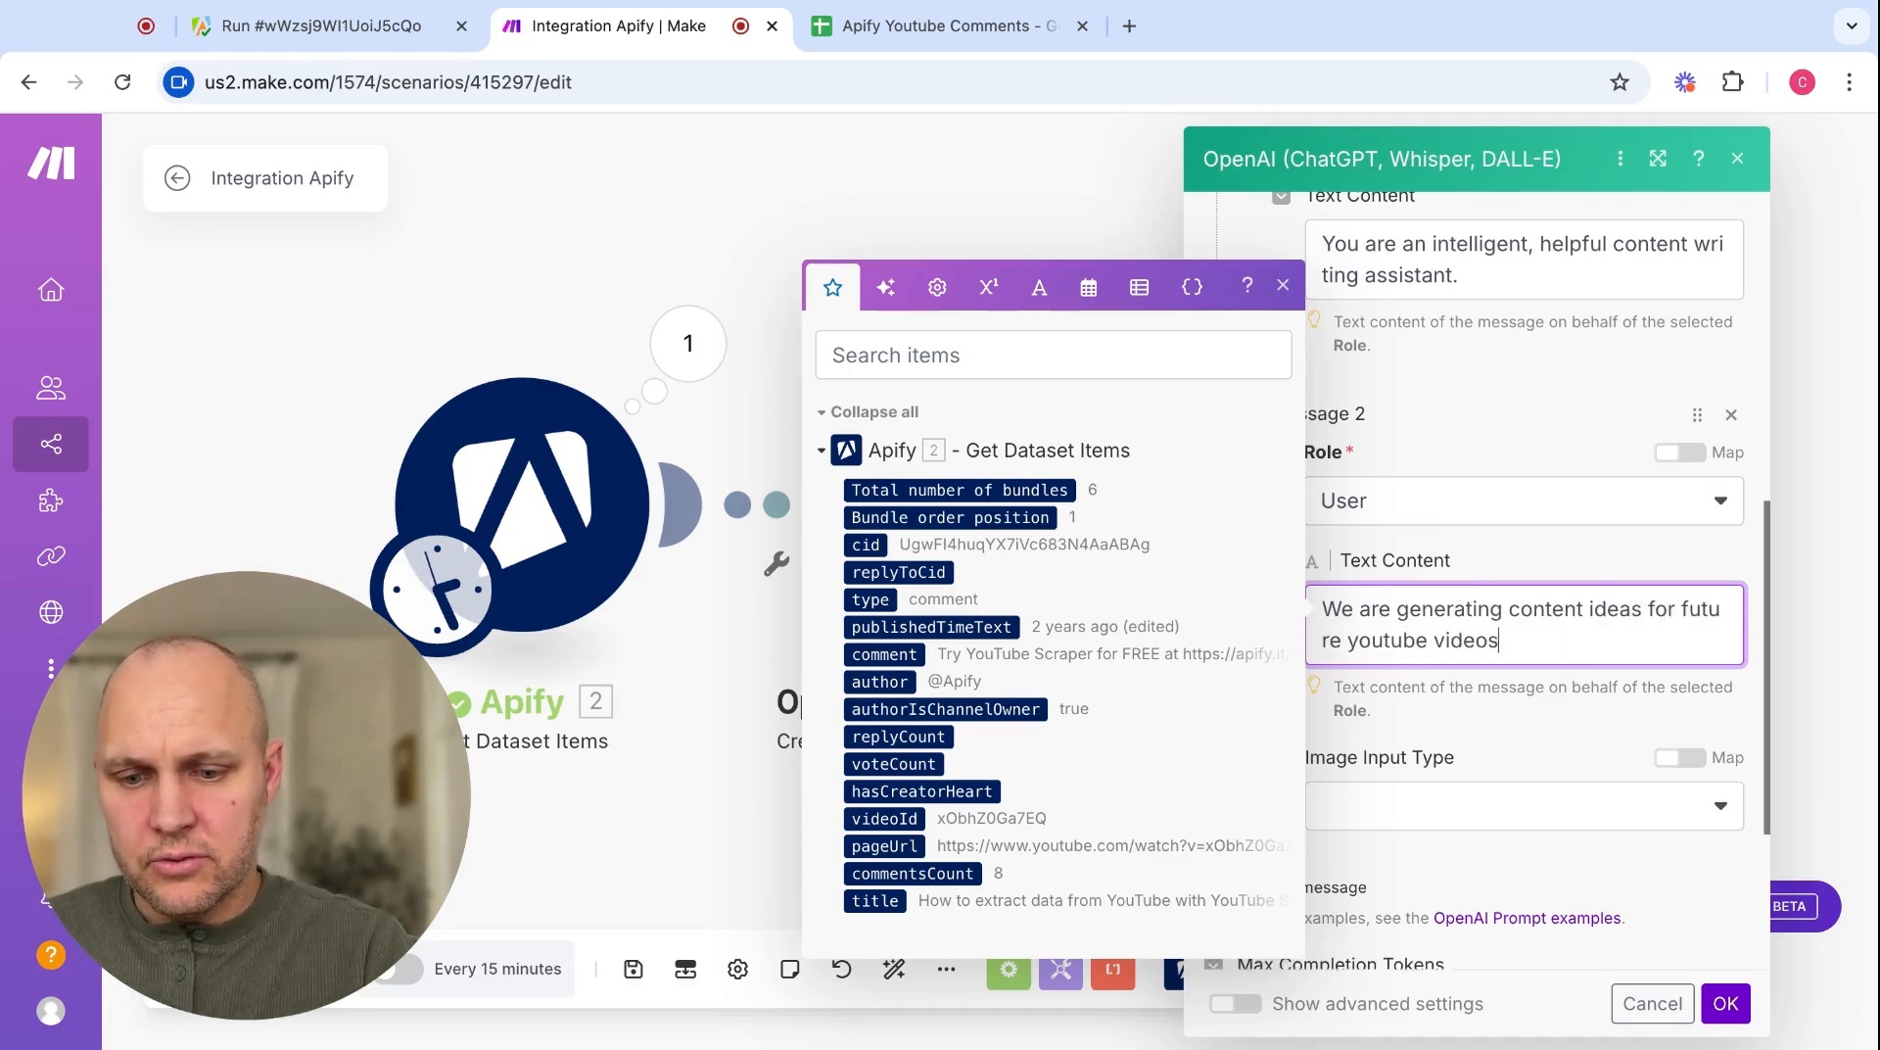
{"action": "type", "text": "based on co"}
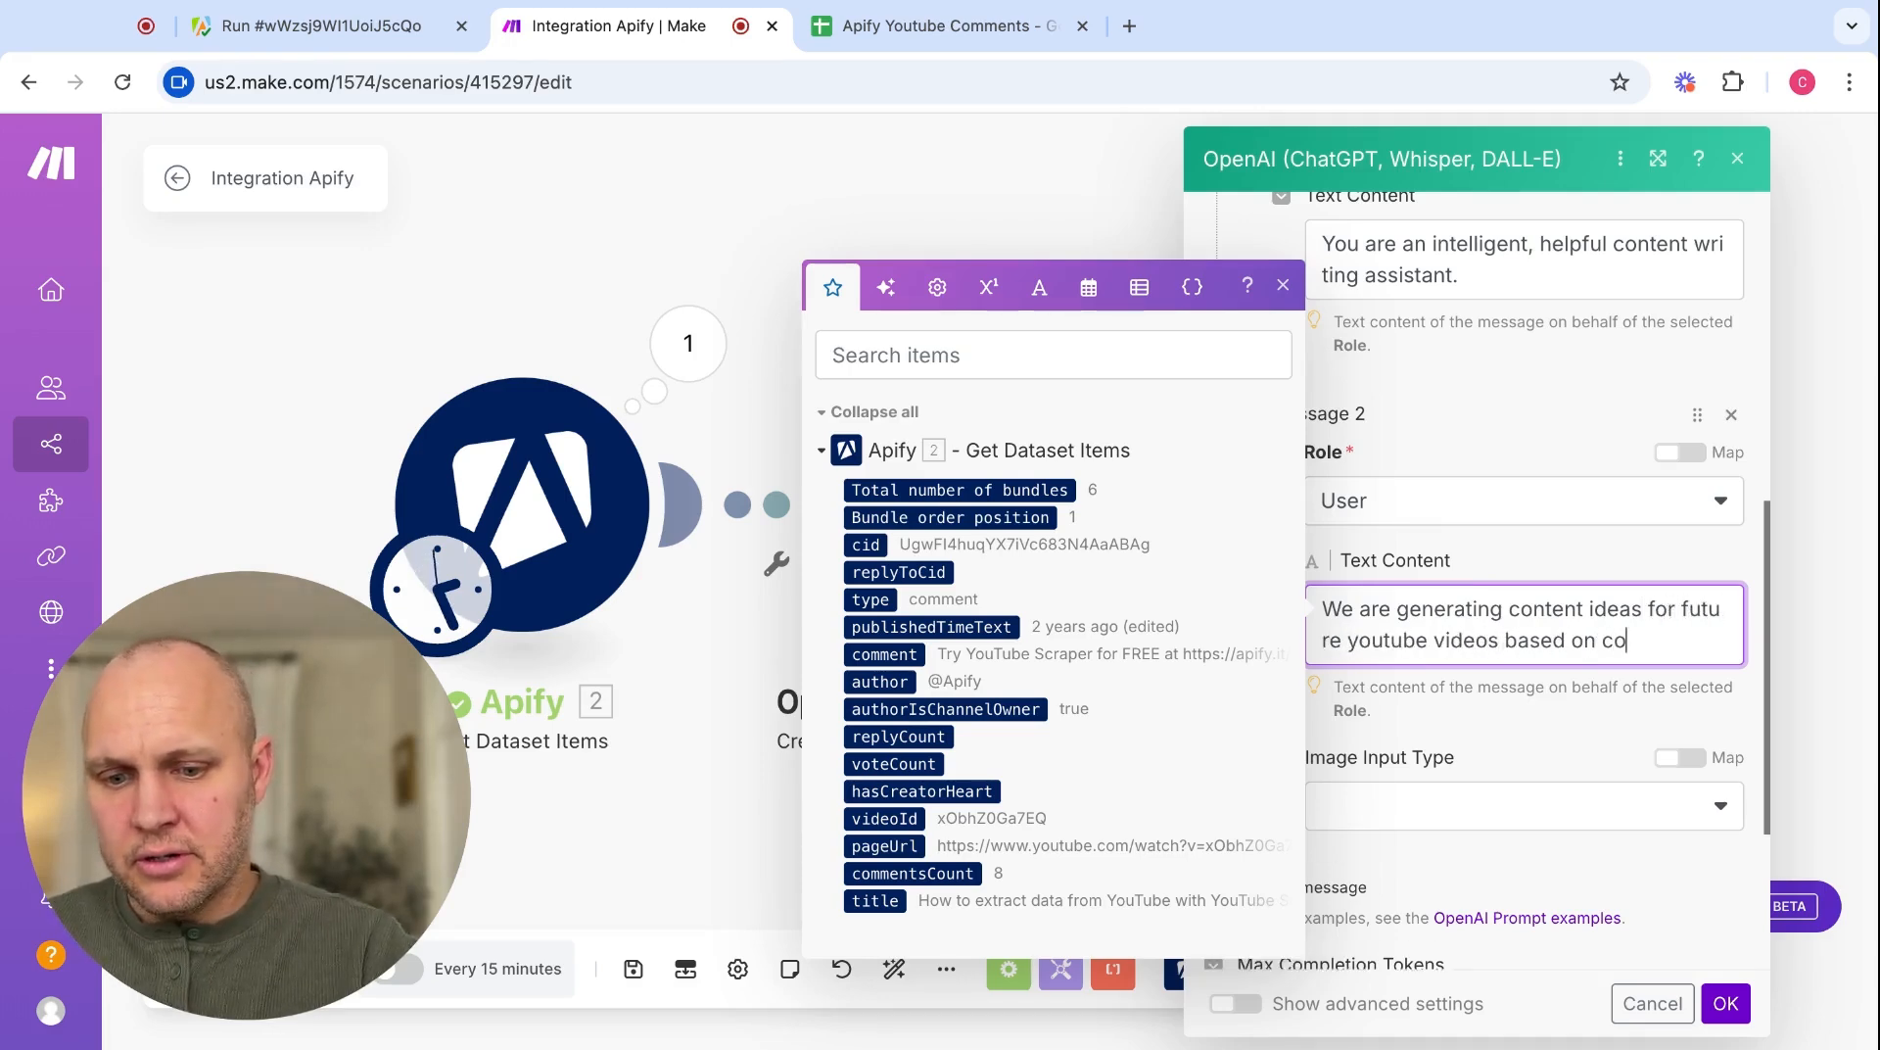
{"action": "type", "text": "mments"}
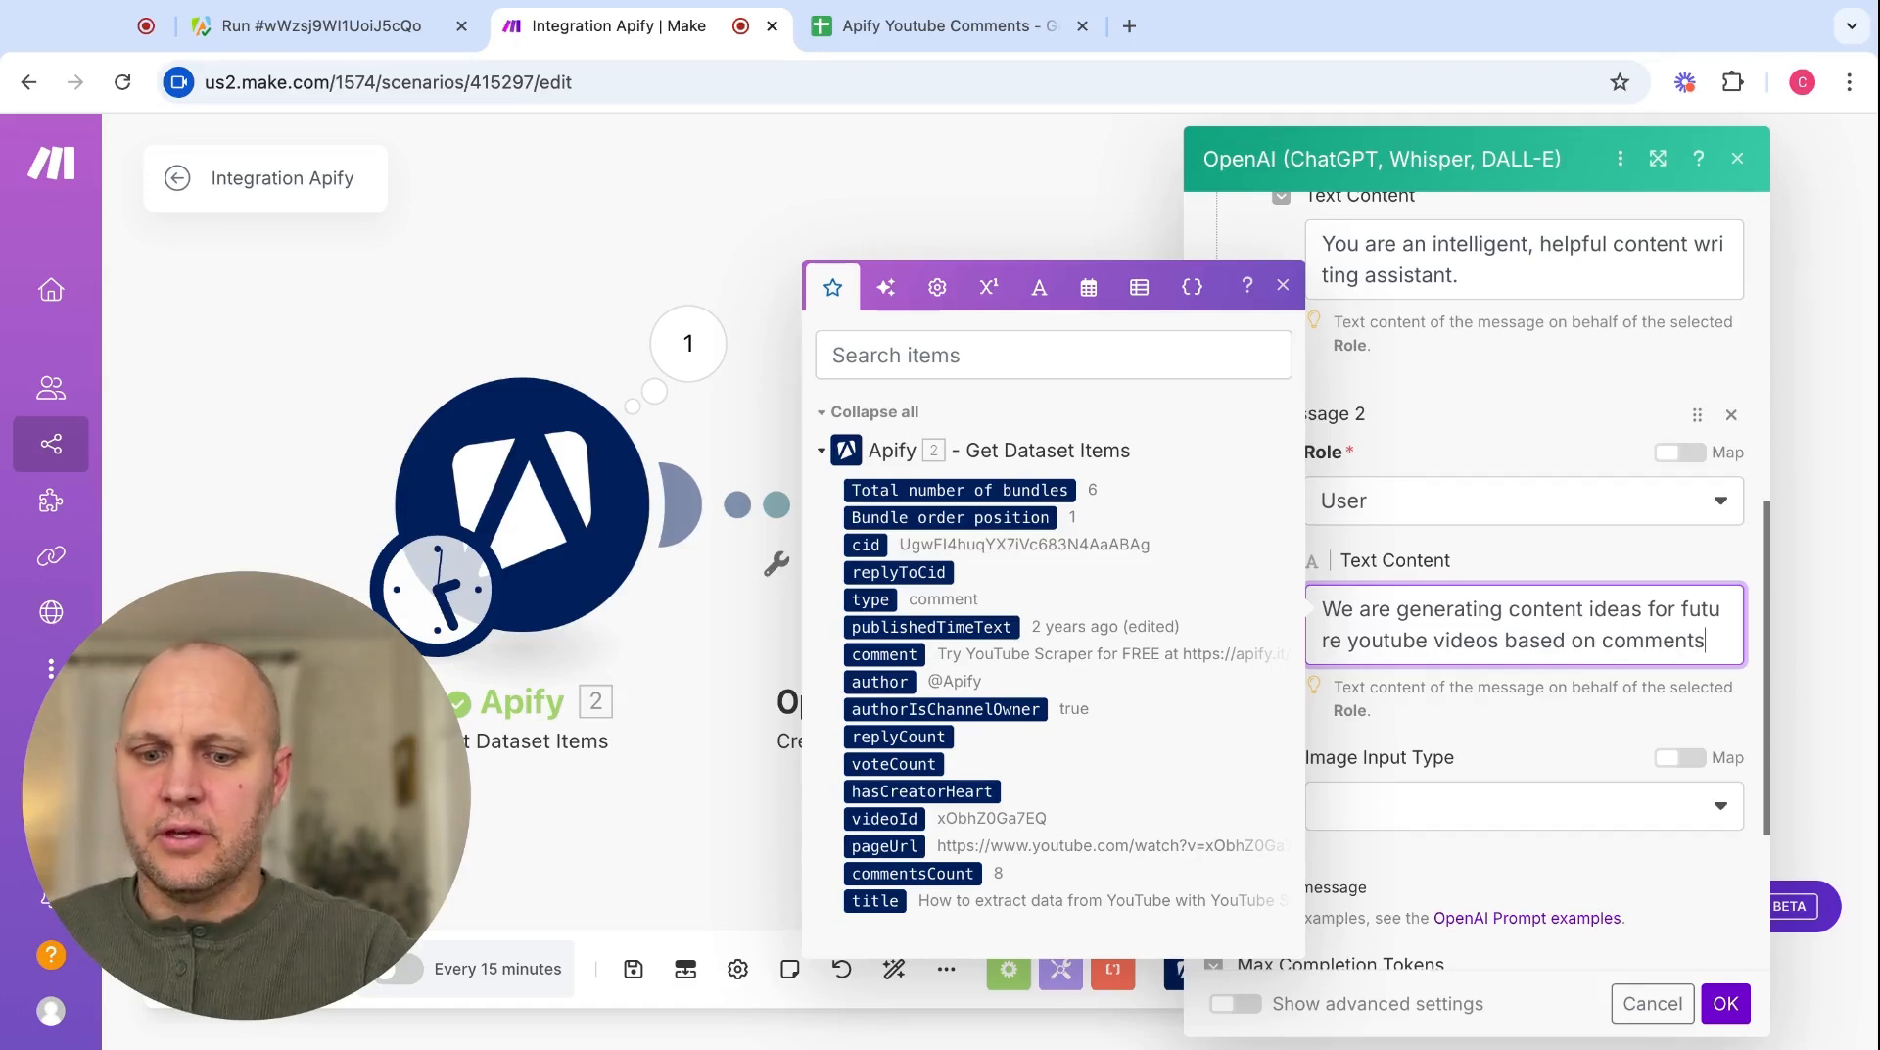
{"action": "type", "text": " on pre"}
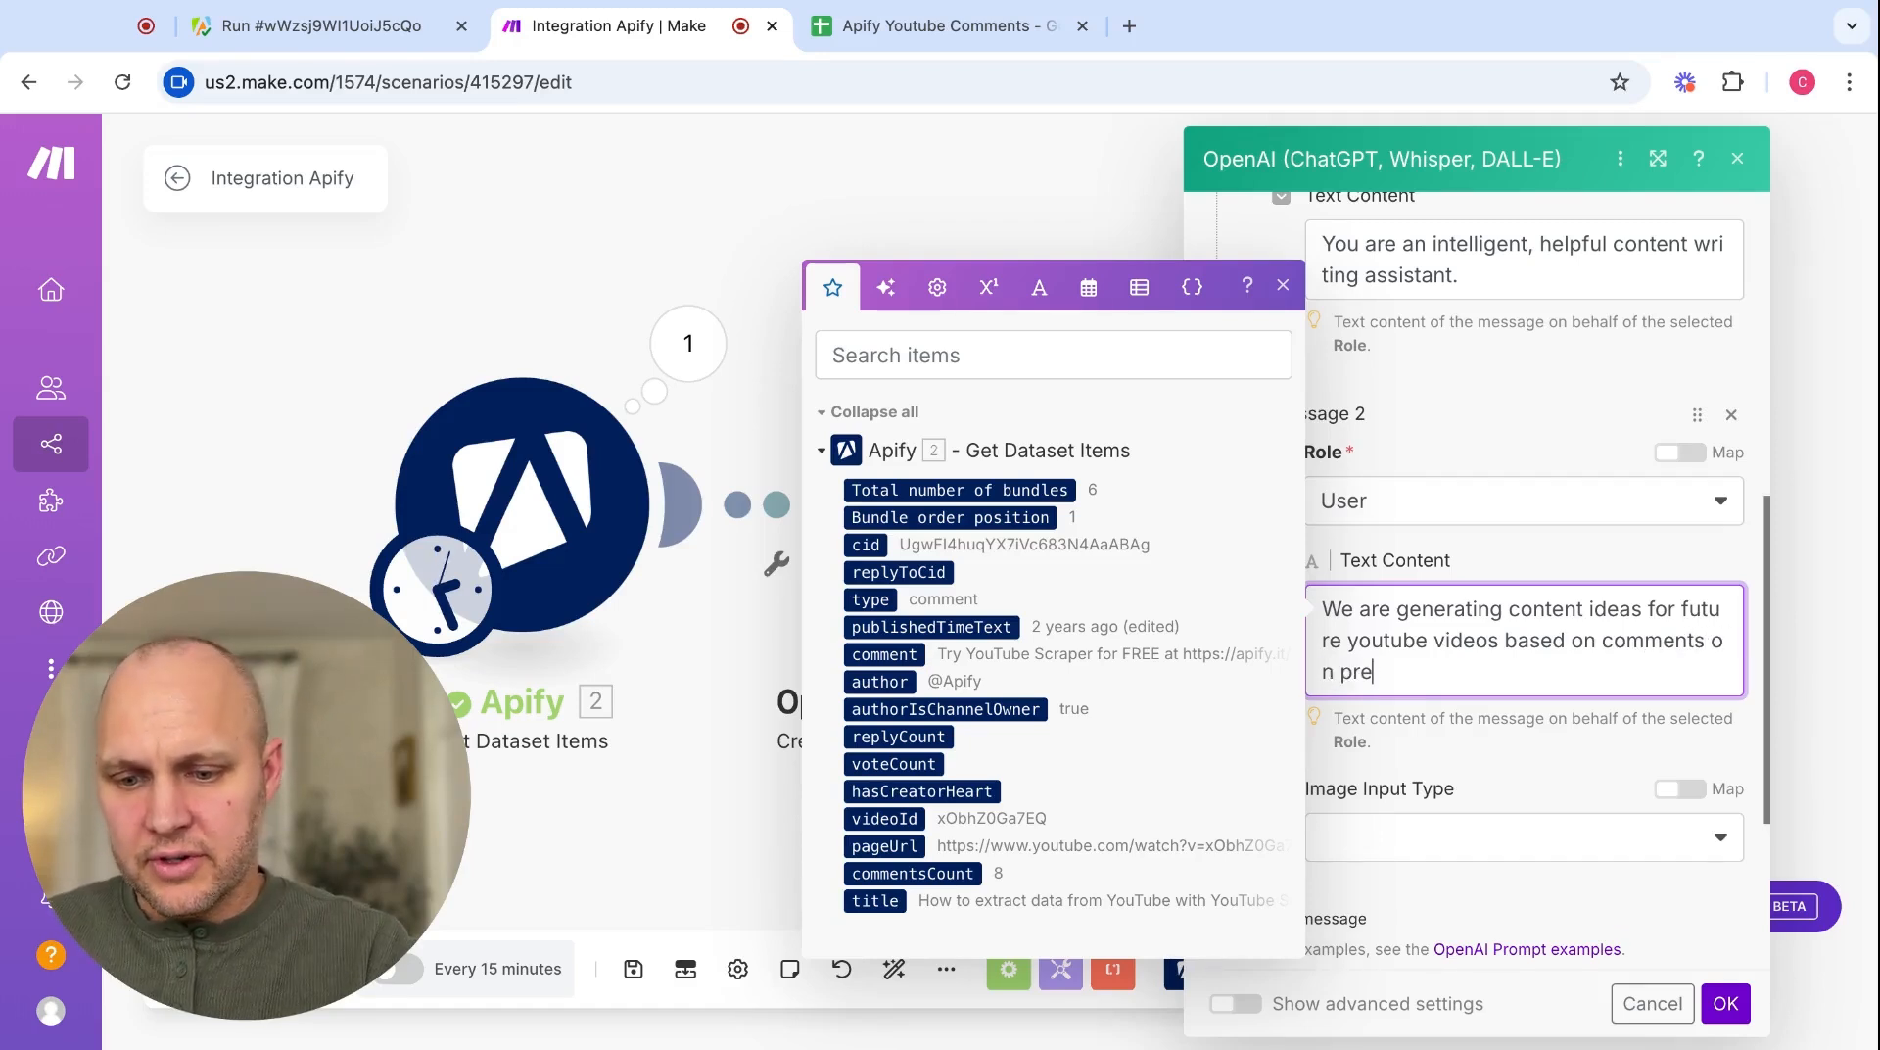
{"action": "type", "text": "vious videos."}
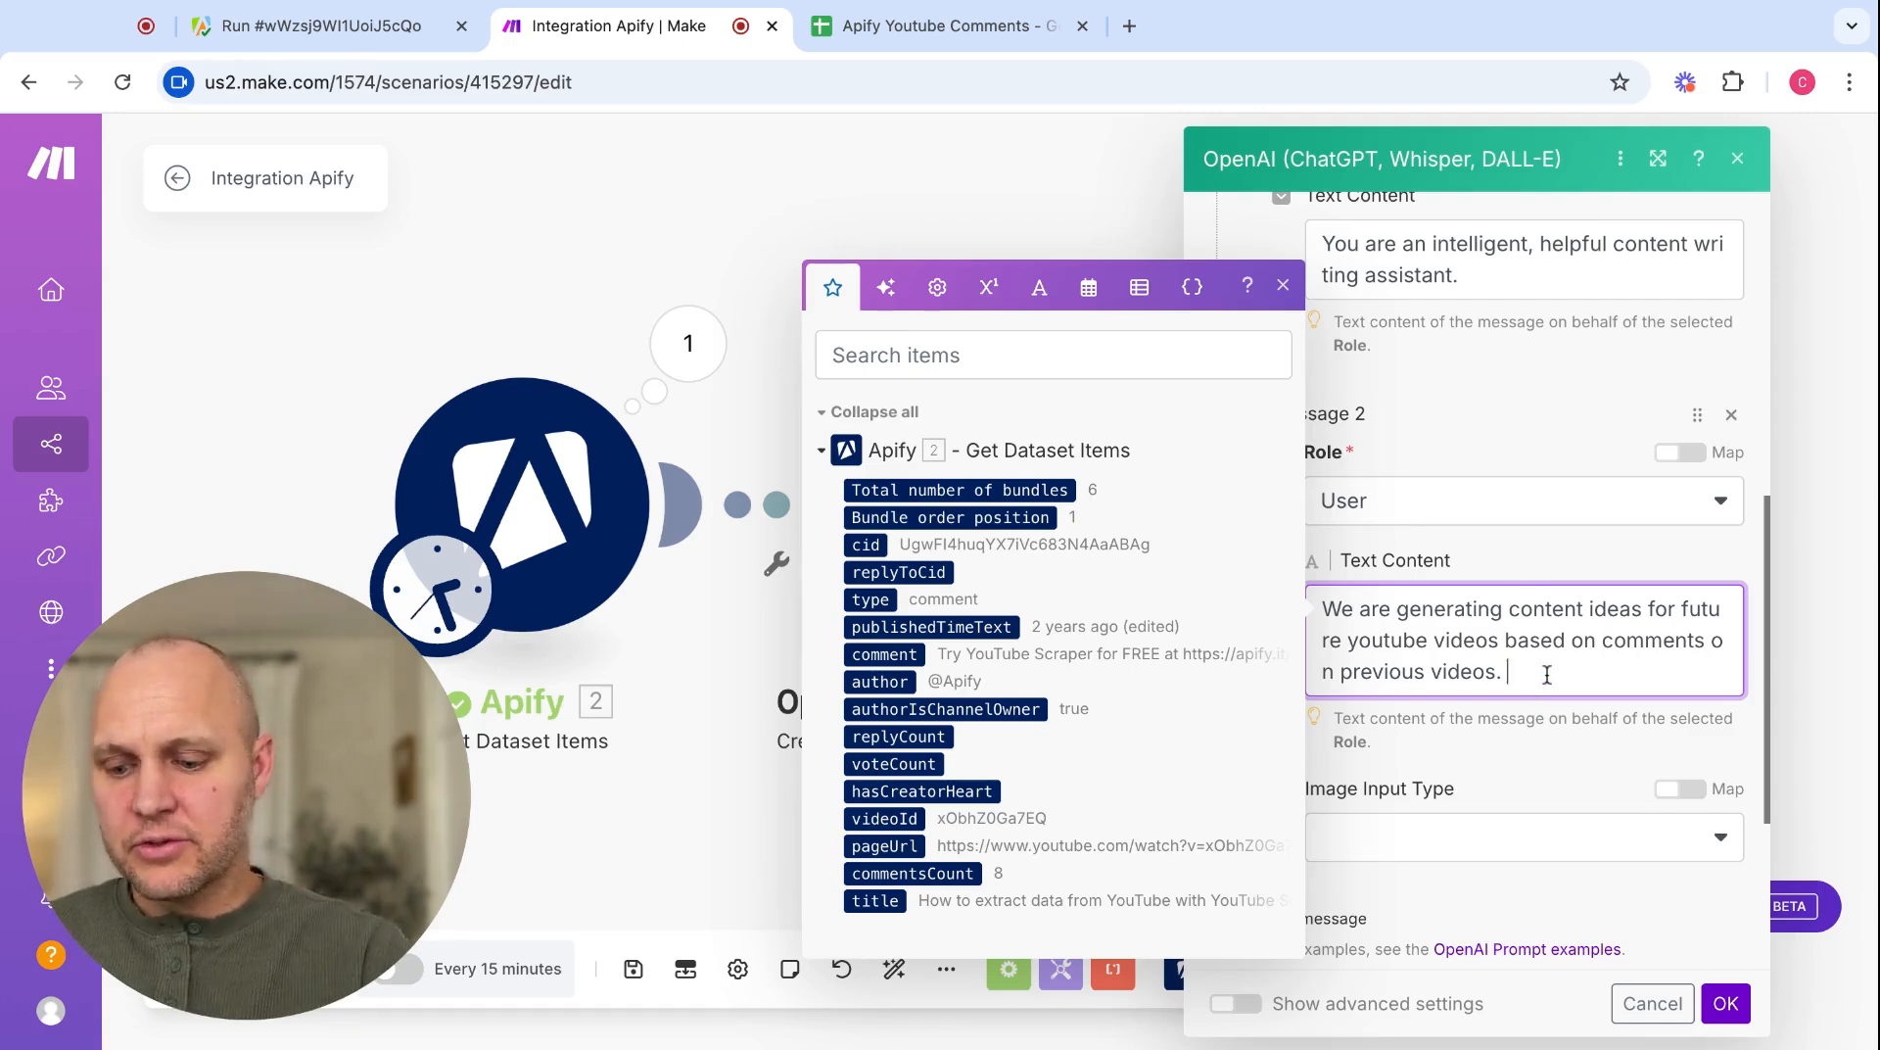
- Continue the user message's text with "Your task is to determine if a comment is relevant, and if so, to"
{"action": "type", "text": "Your t"}
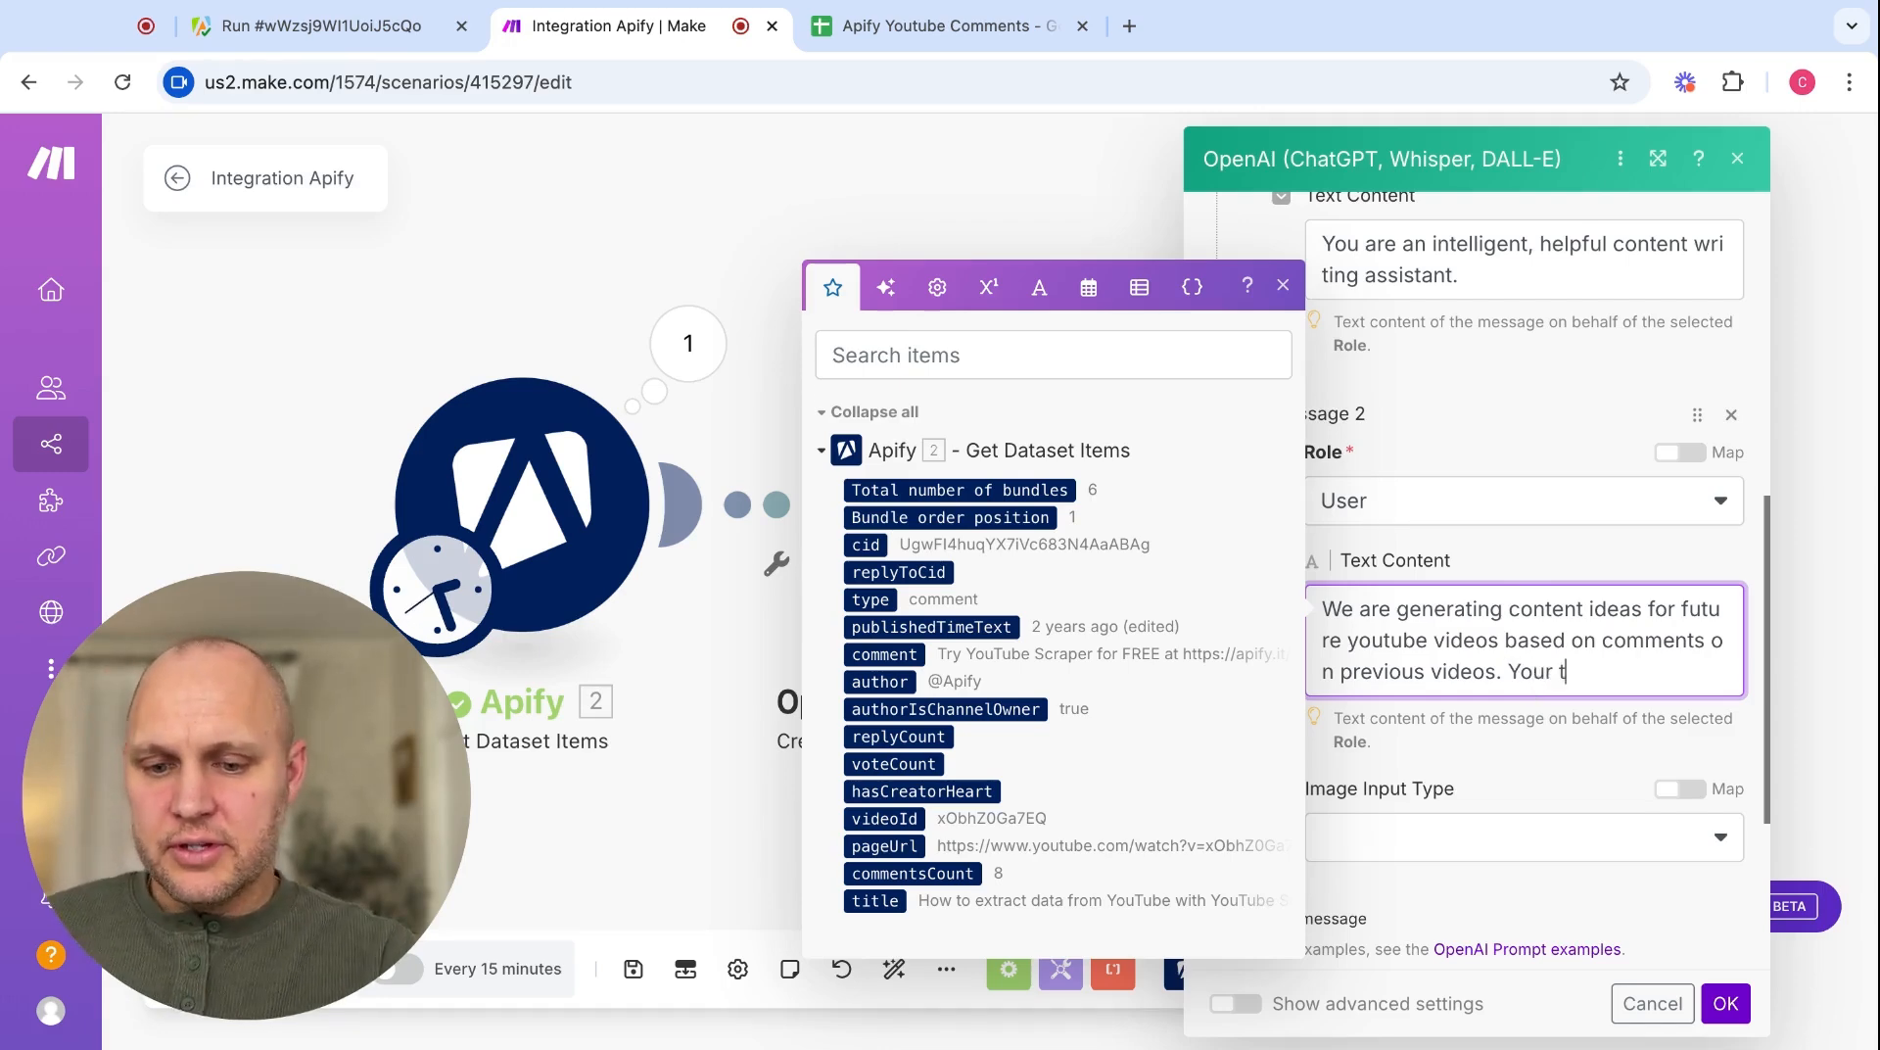
{"action": "type", "text": "ask is to "}
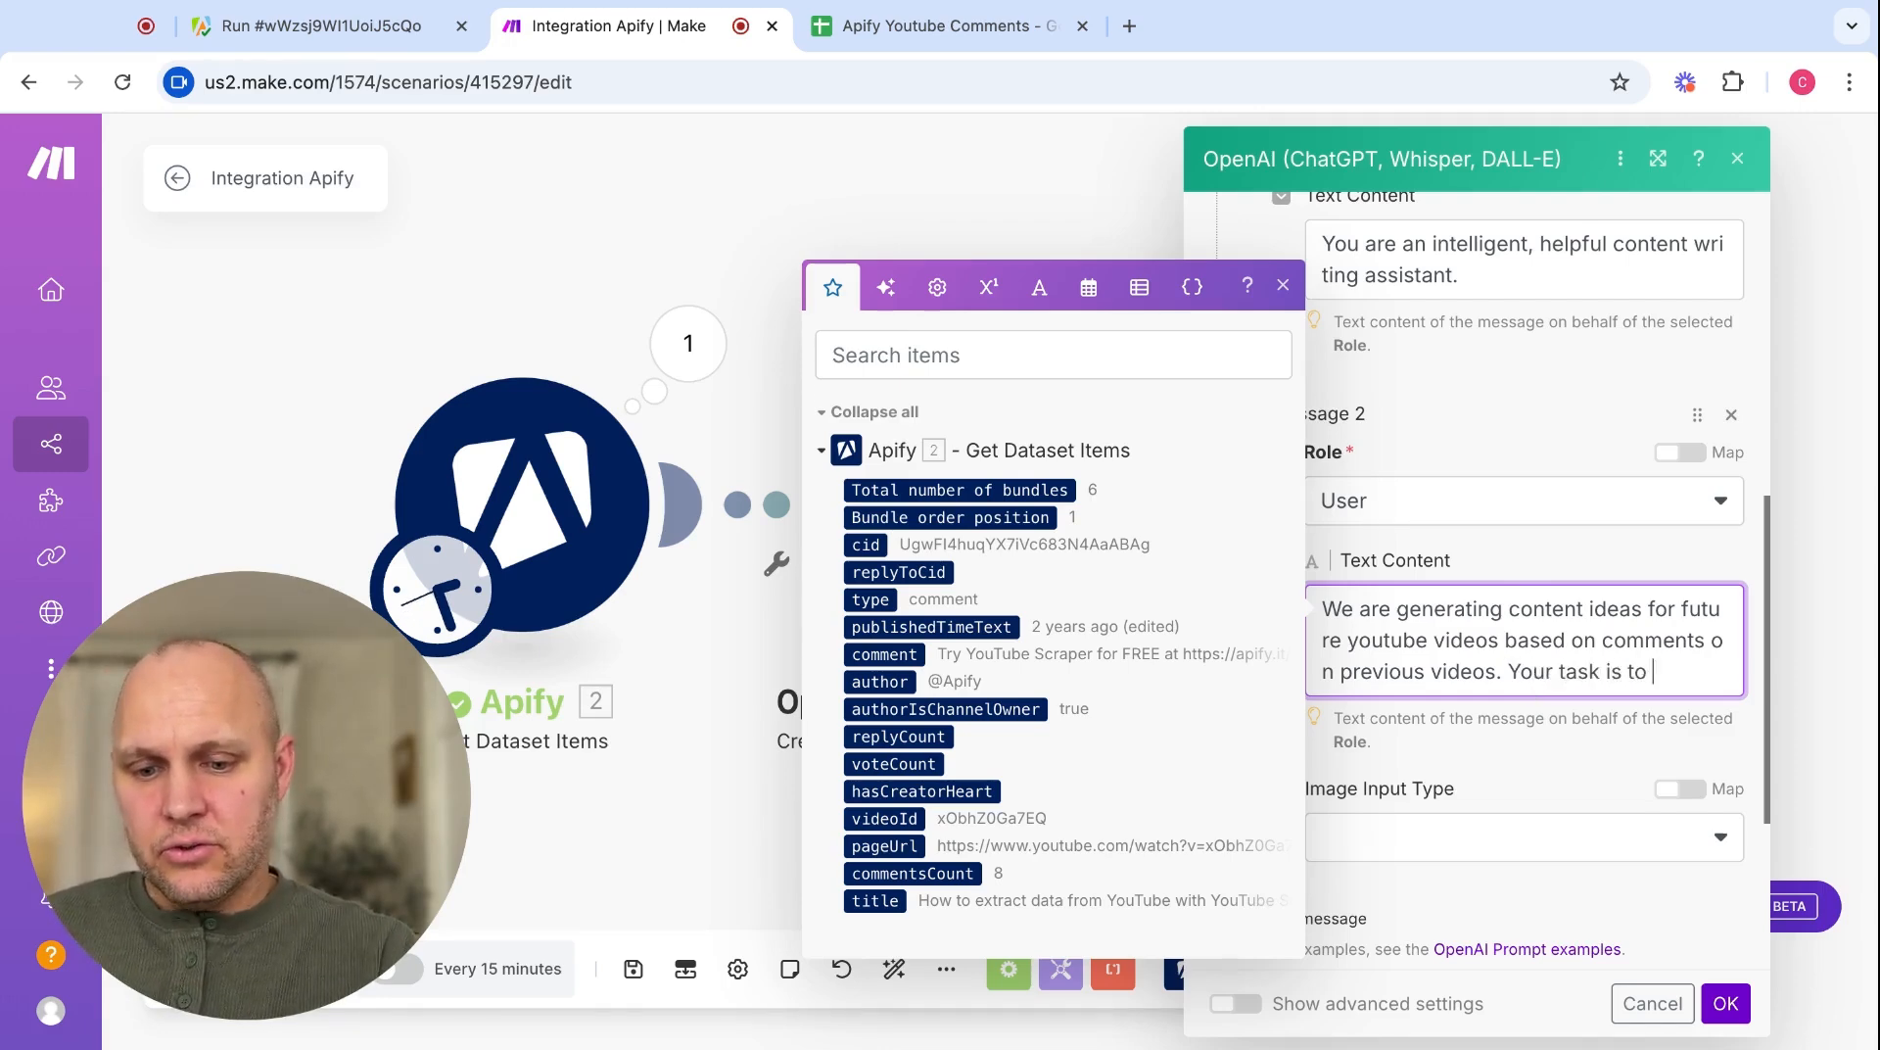
{"action": "type", "text": "determine if"}
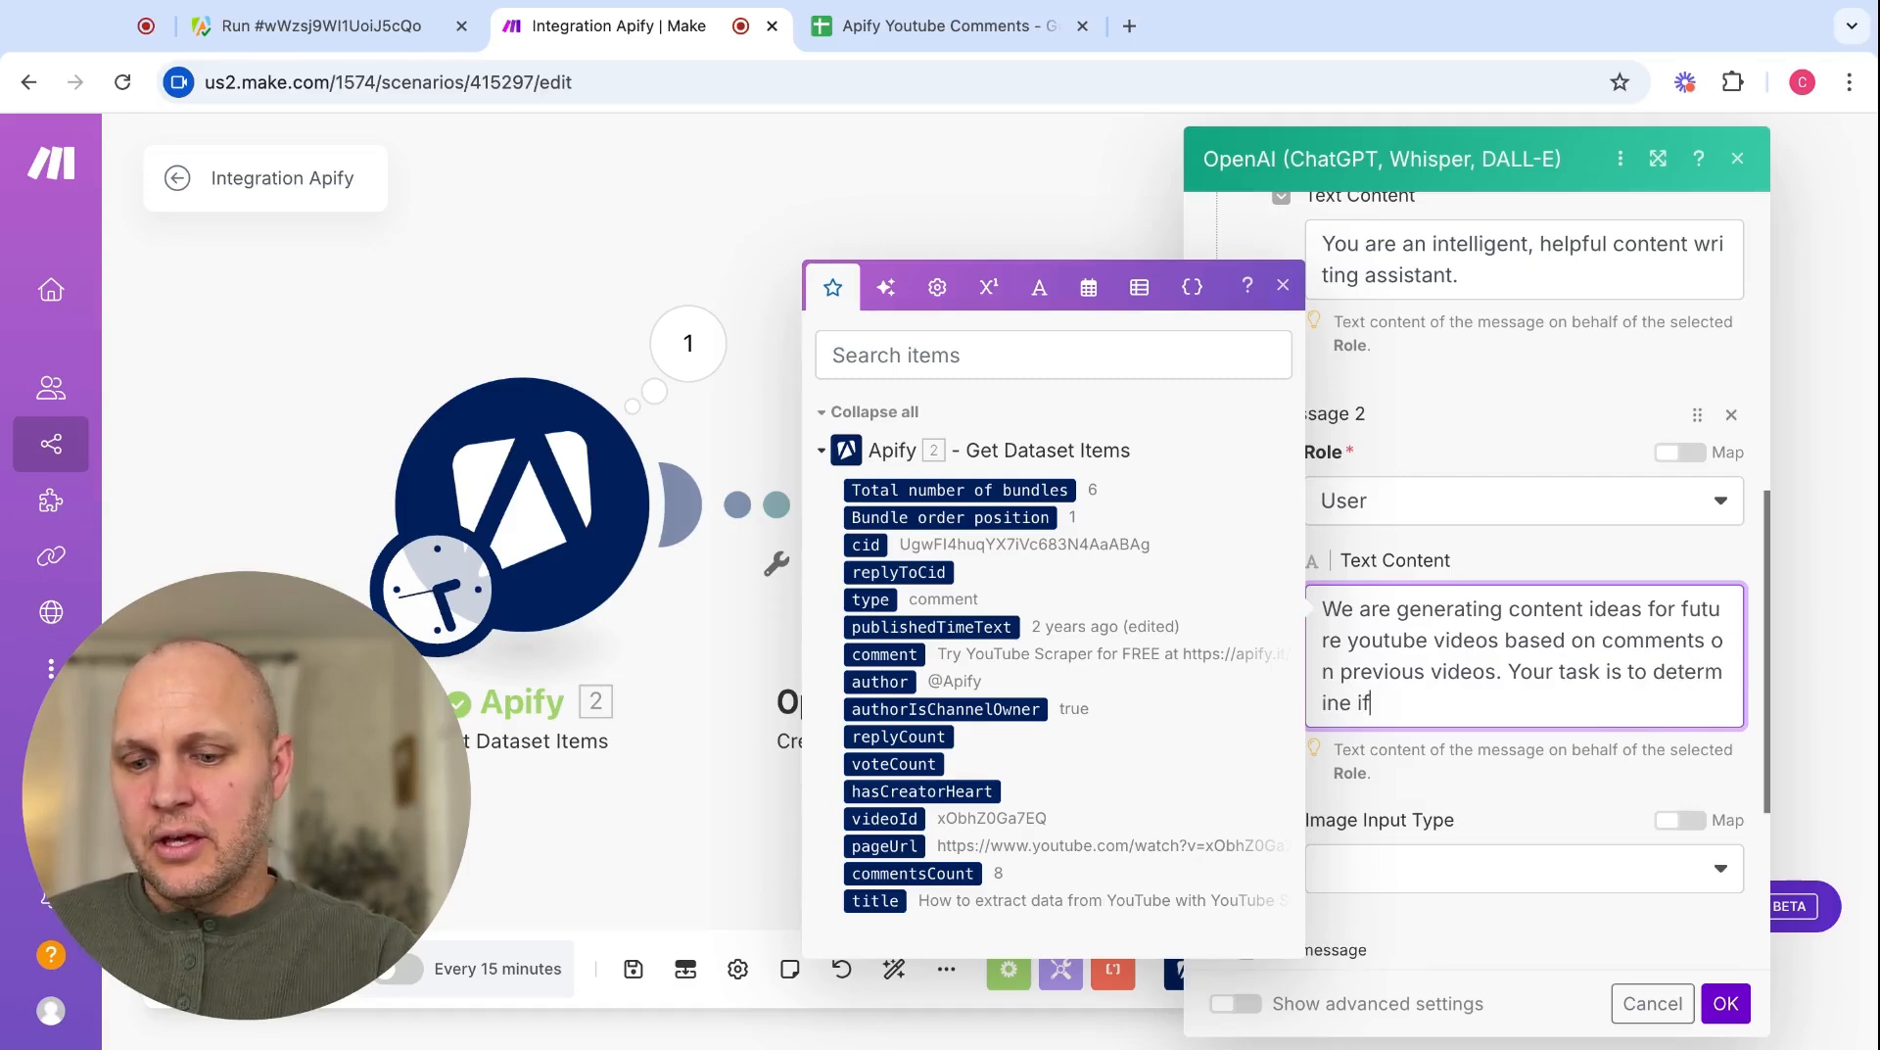
{"action": "type", "text": " a comment is "}
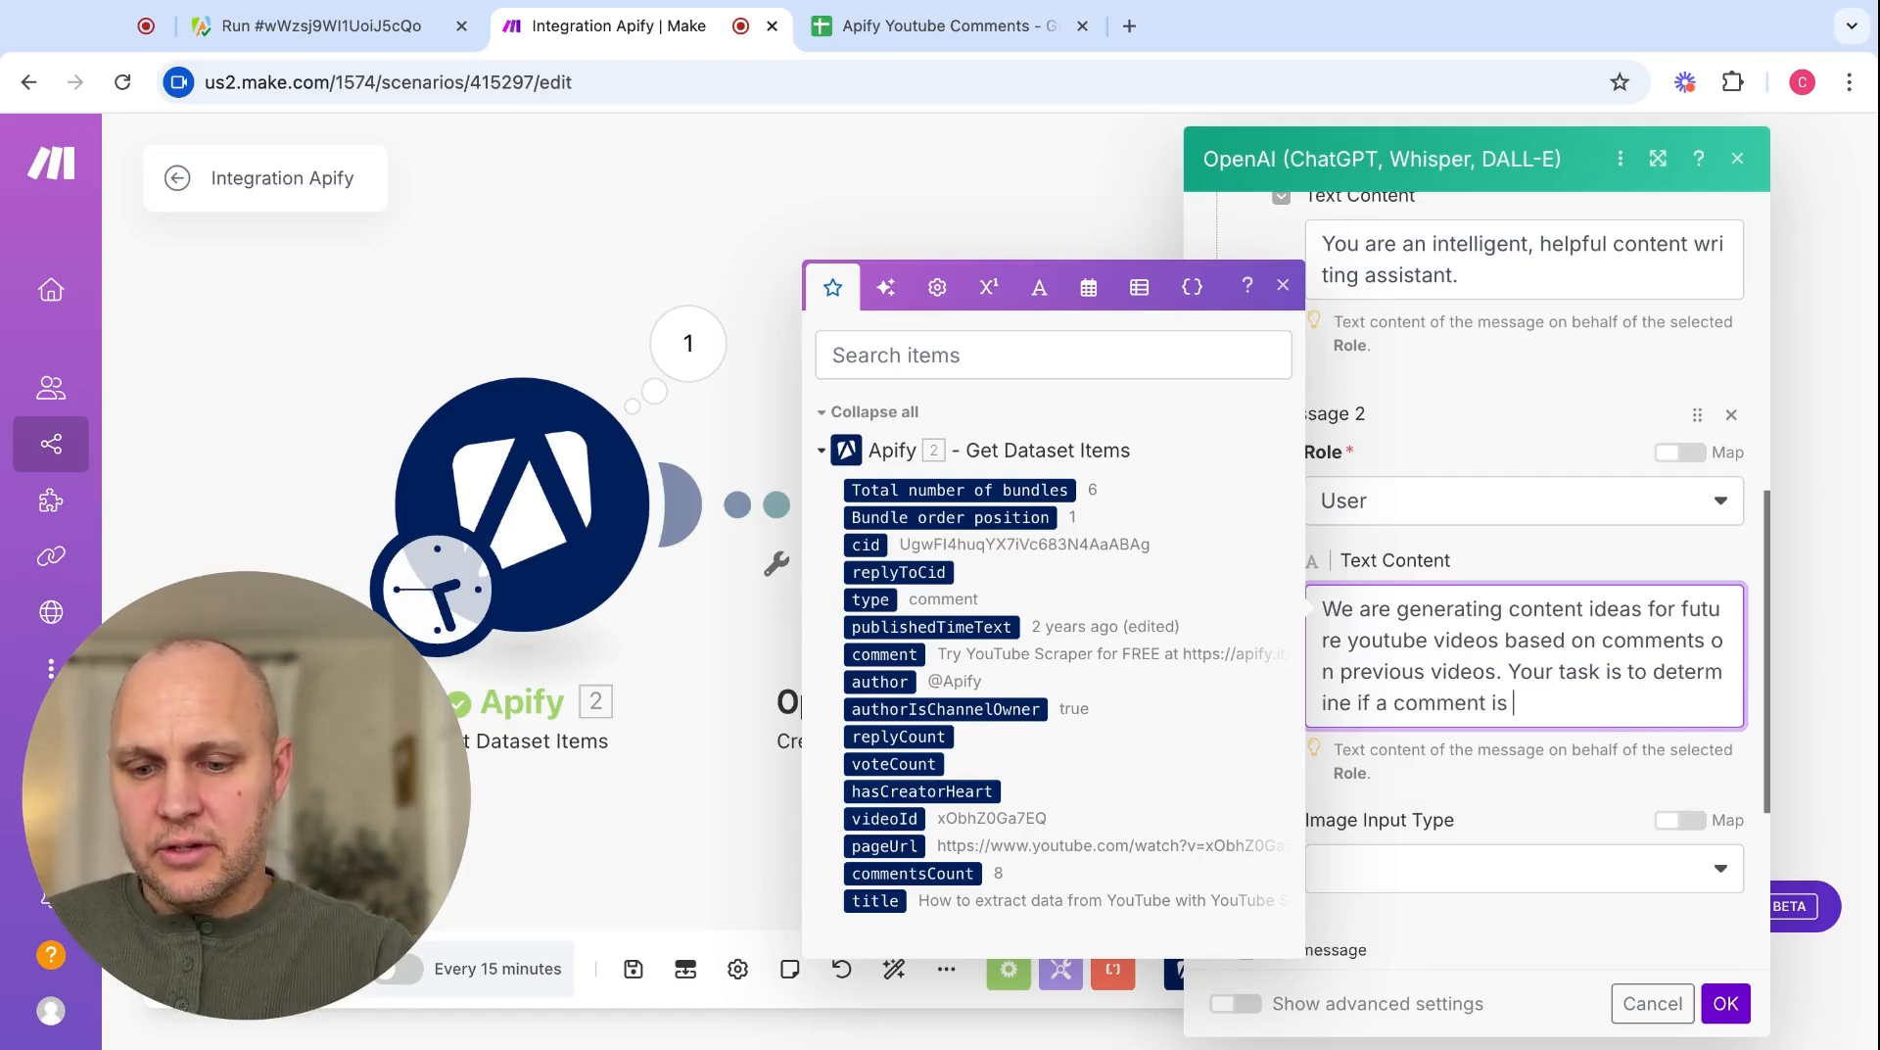
{"action": "type", "text": "relevant"}
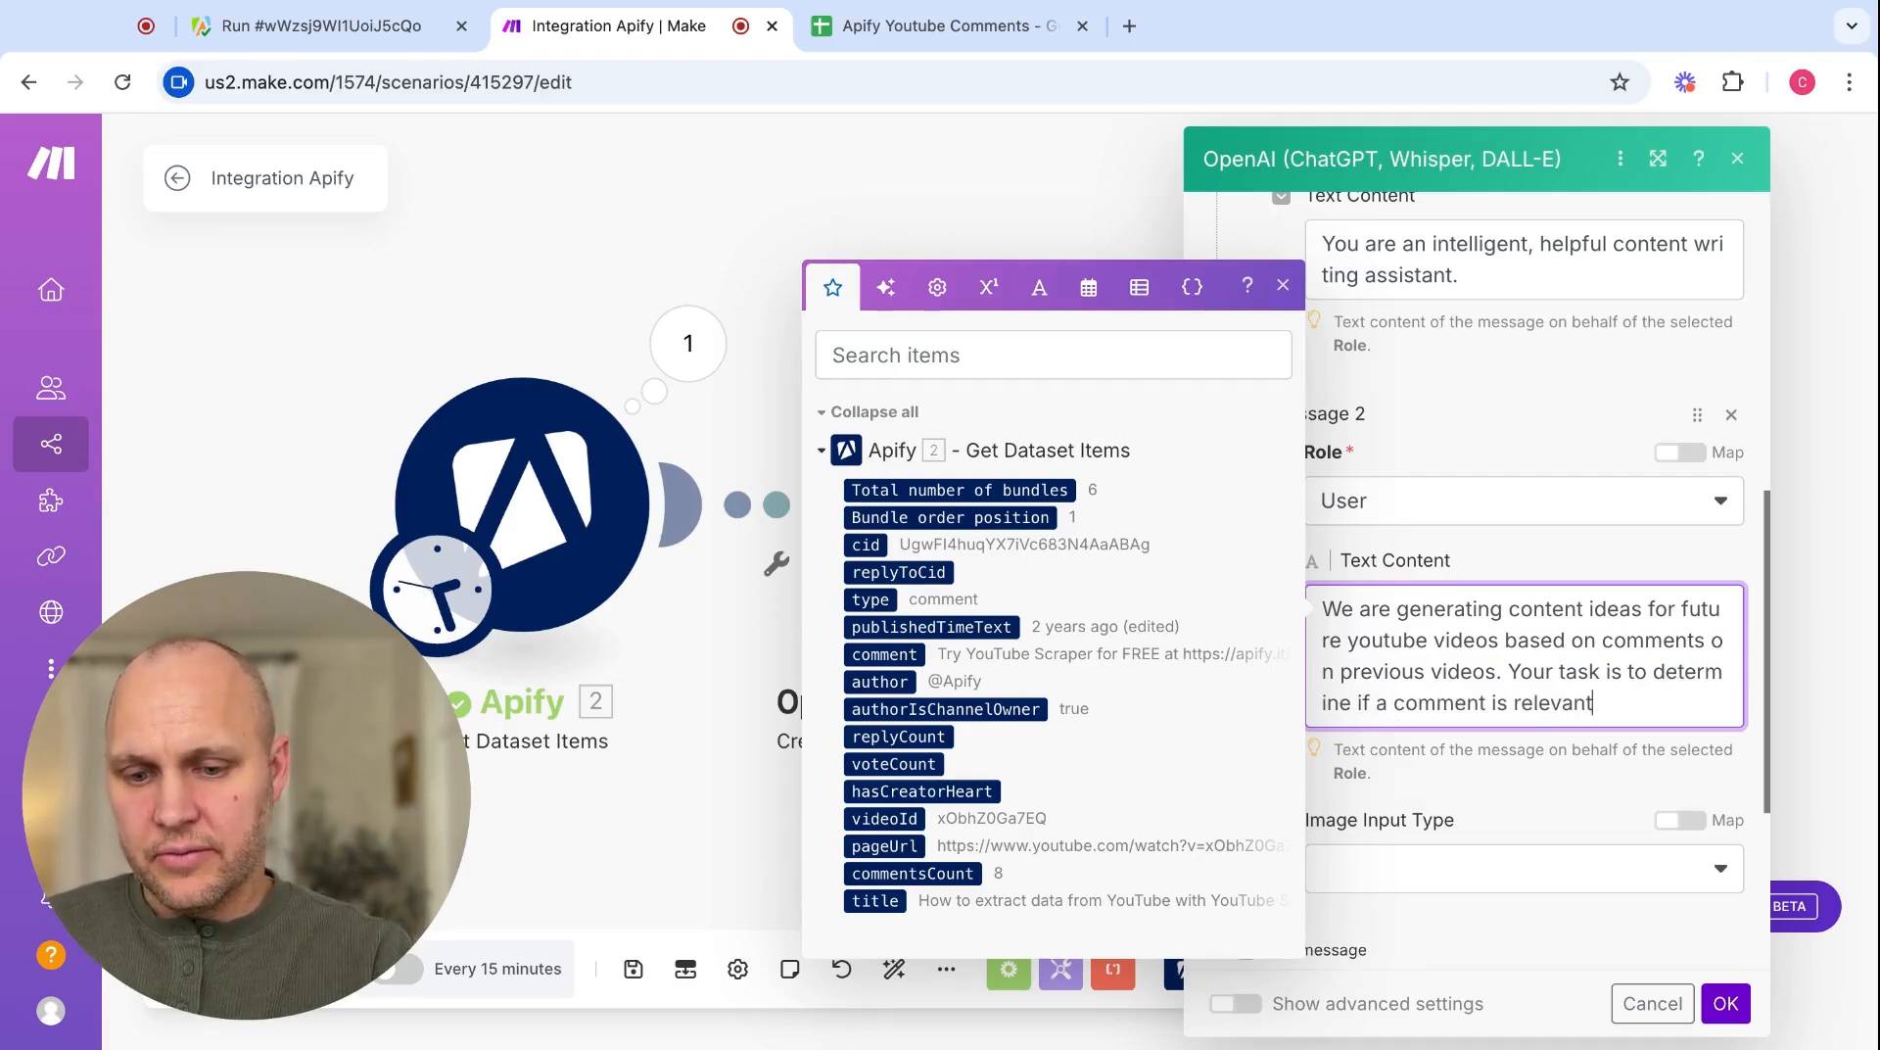
{"action": "type", "text": ", and if s"}
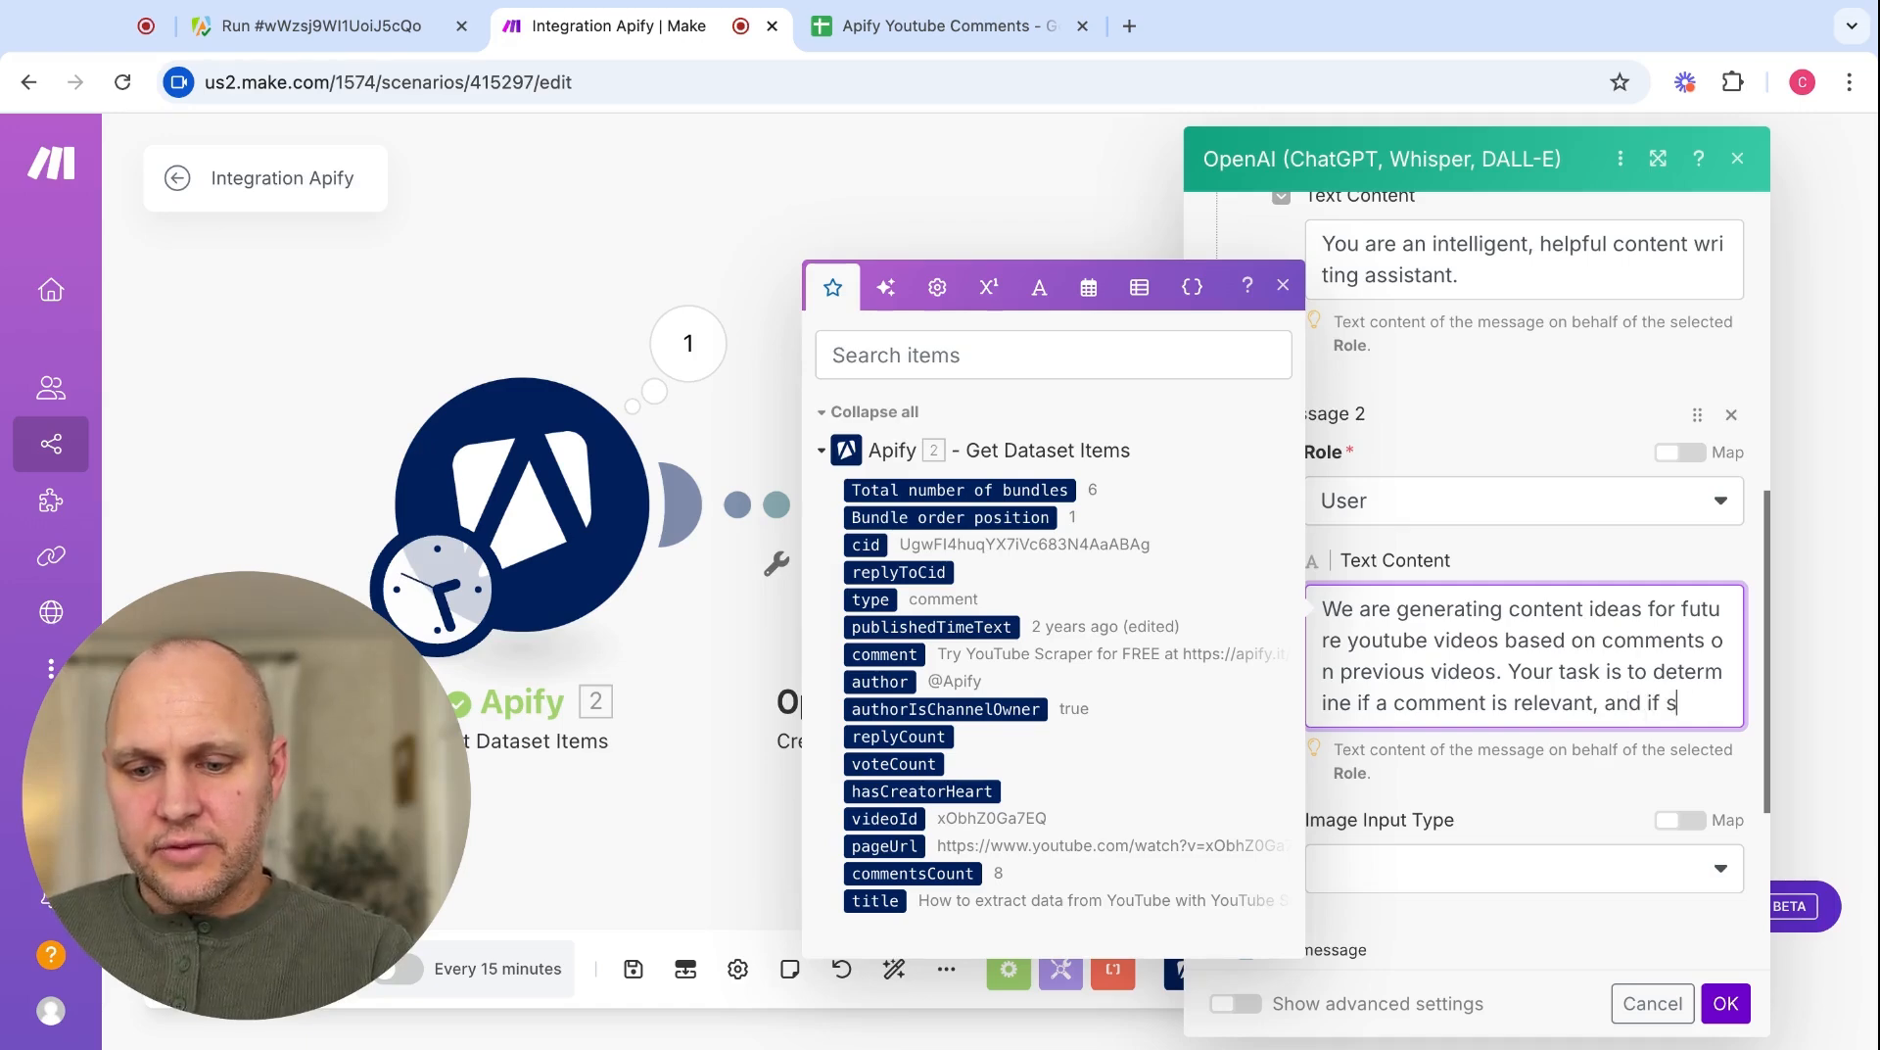
{"action": "type", "text": "o, to "}
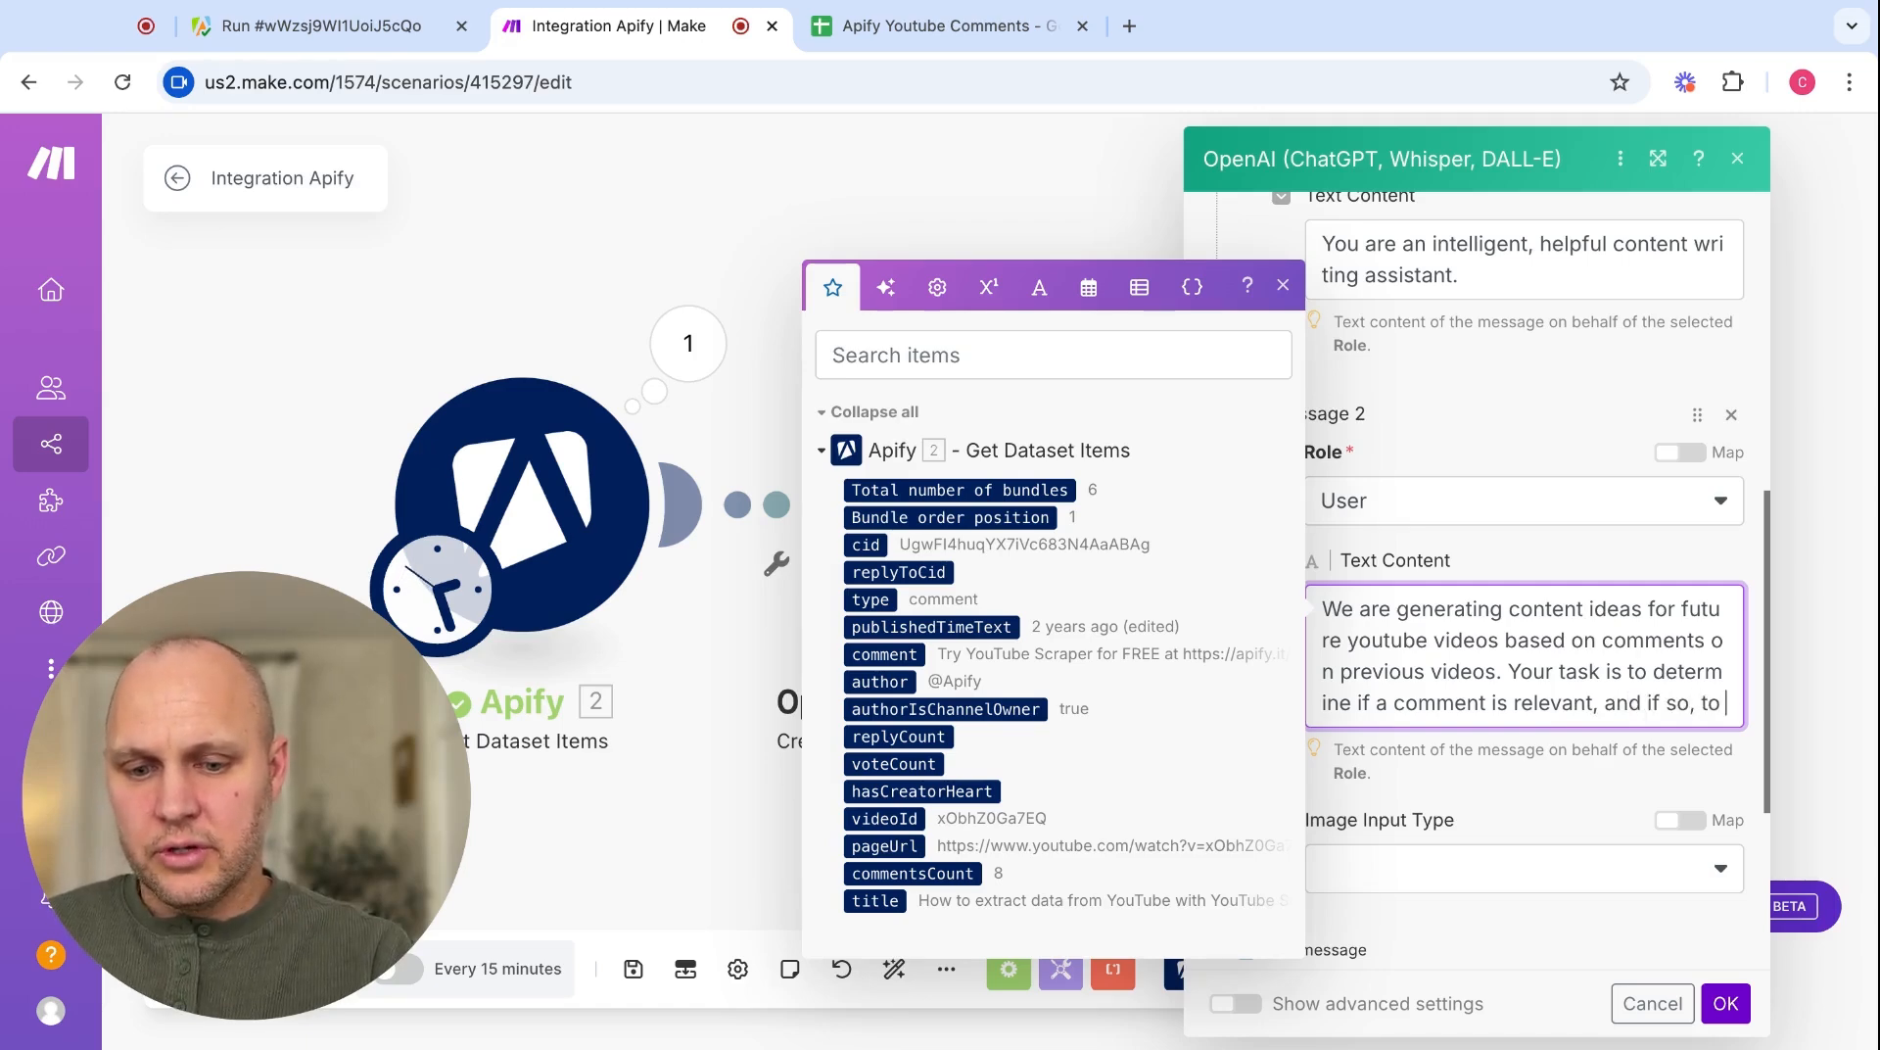
- Finish the user message's sentence with "generate an idea for a future youtube video and provide the title of that video."
{"action": "type", "text": "generate a"}
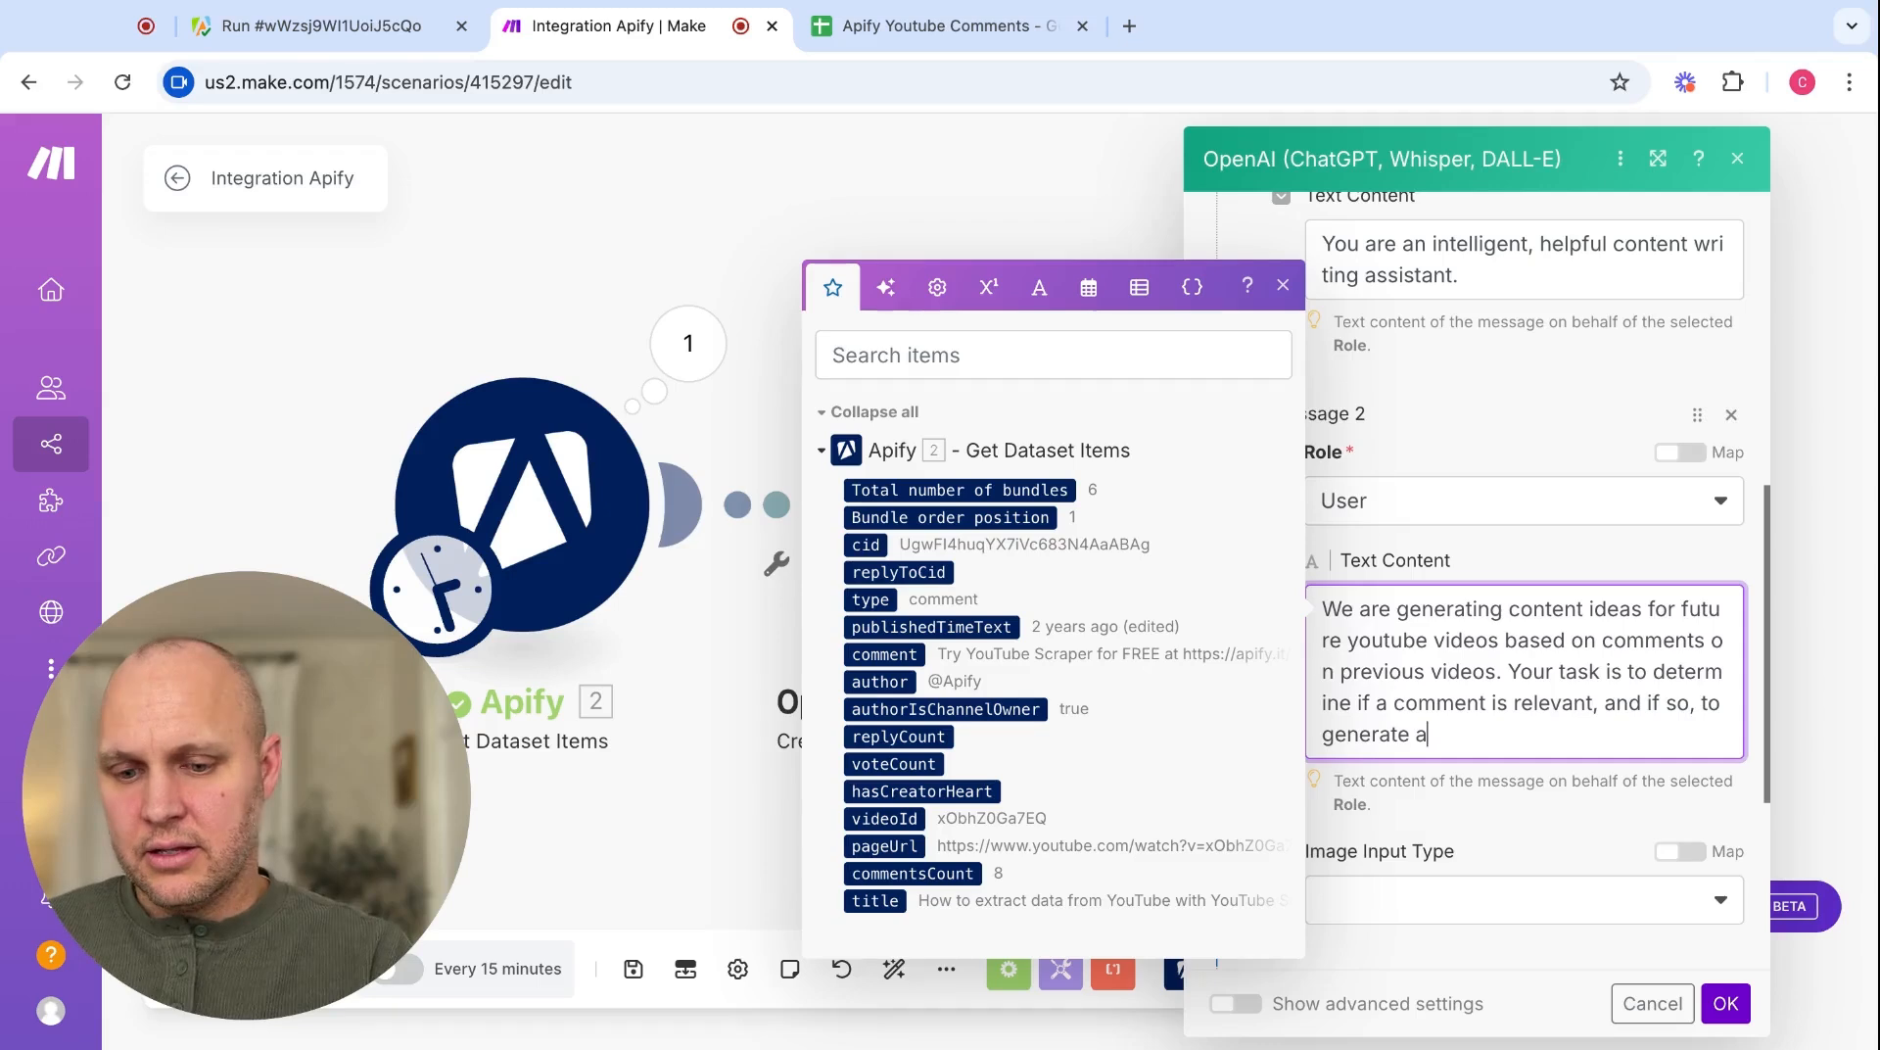
{"action": "type", "text": "n idea "}
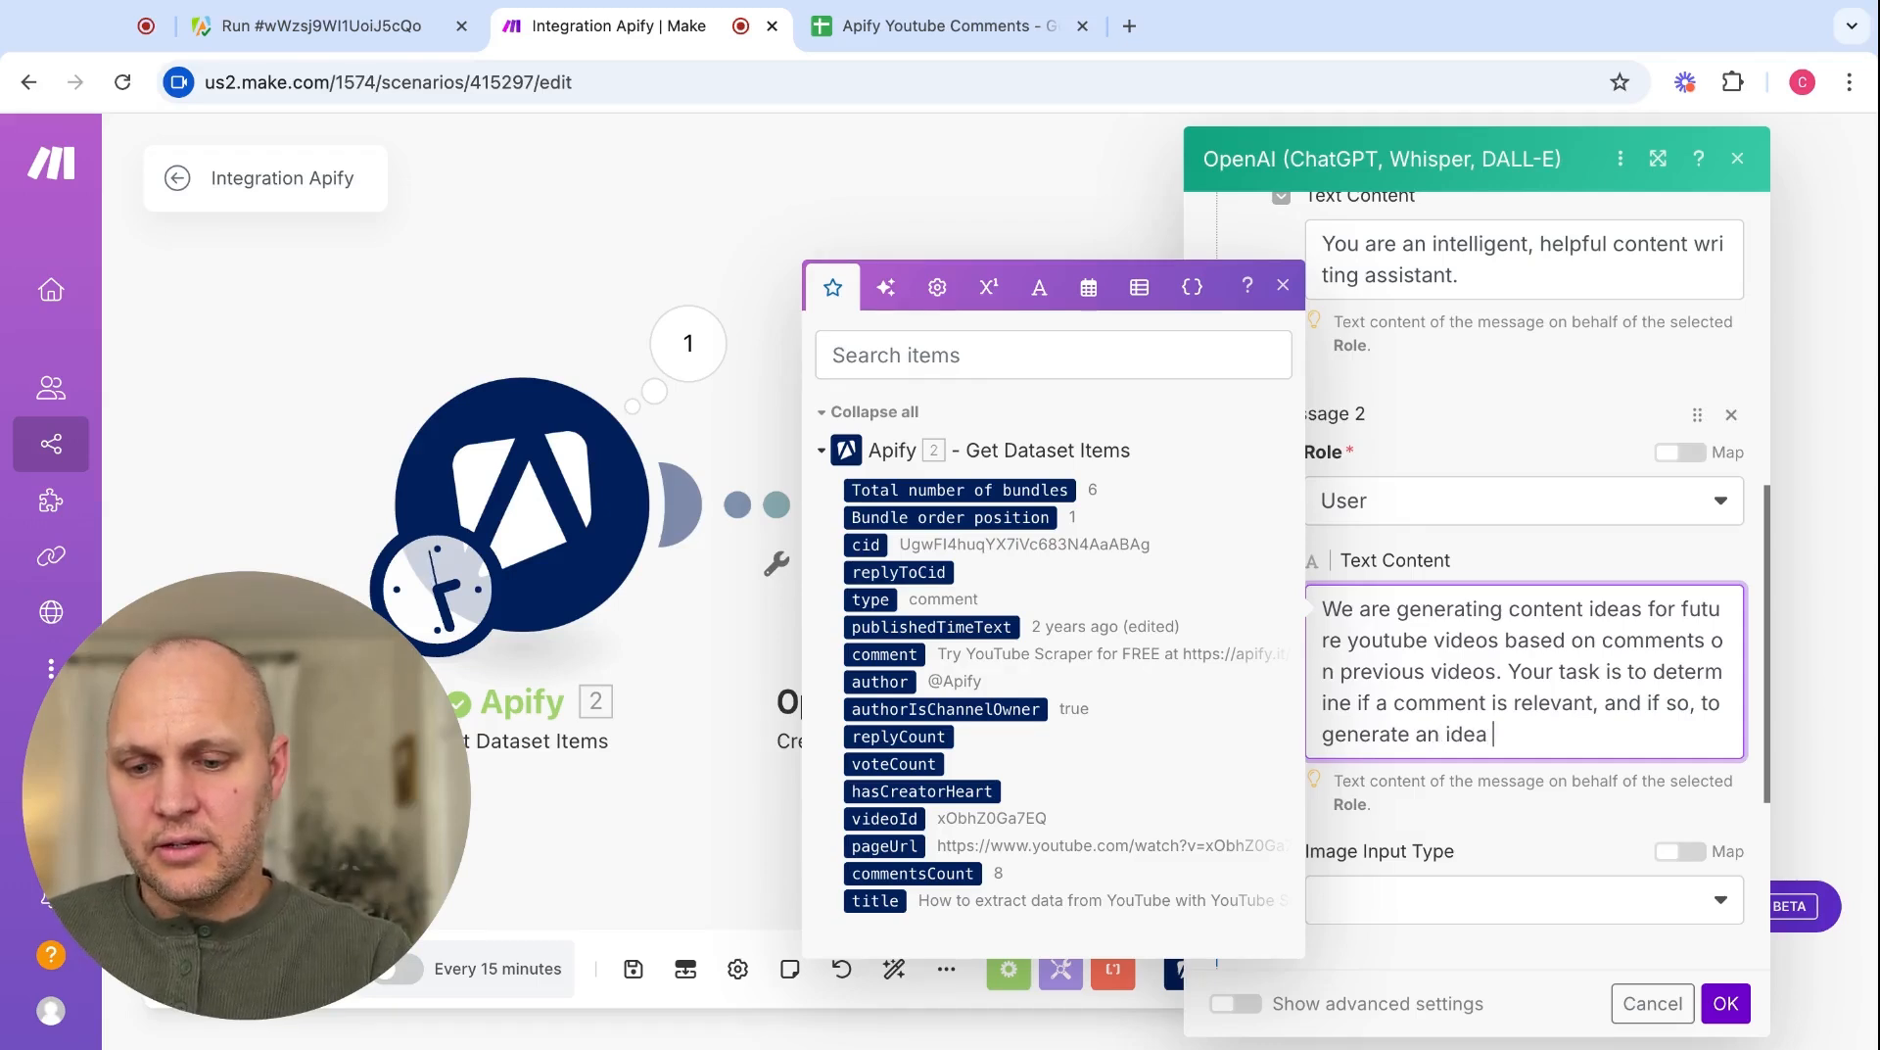
{"action": "type", "text": "for a"}
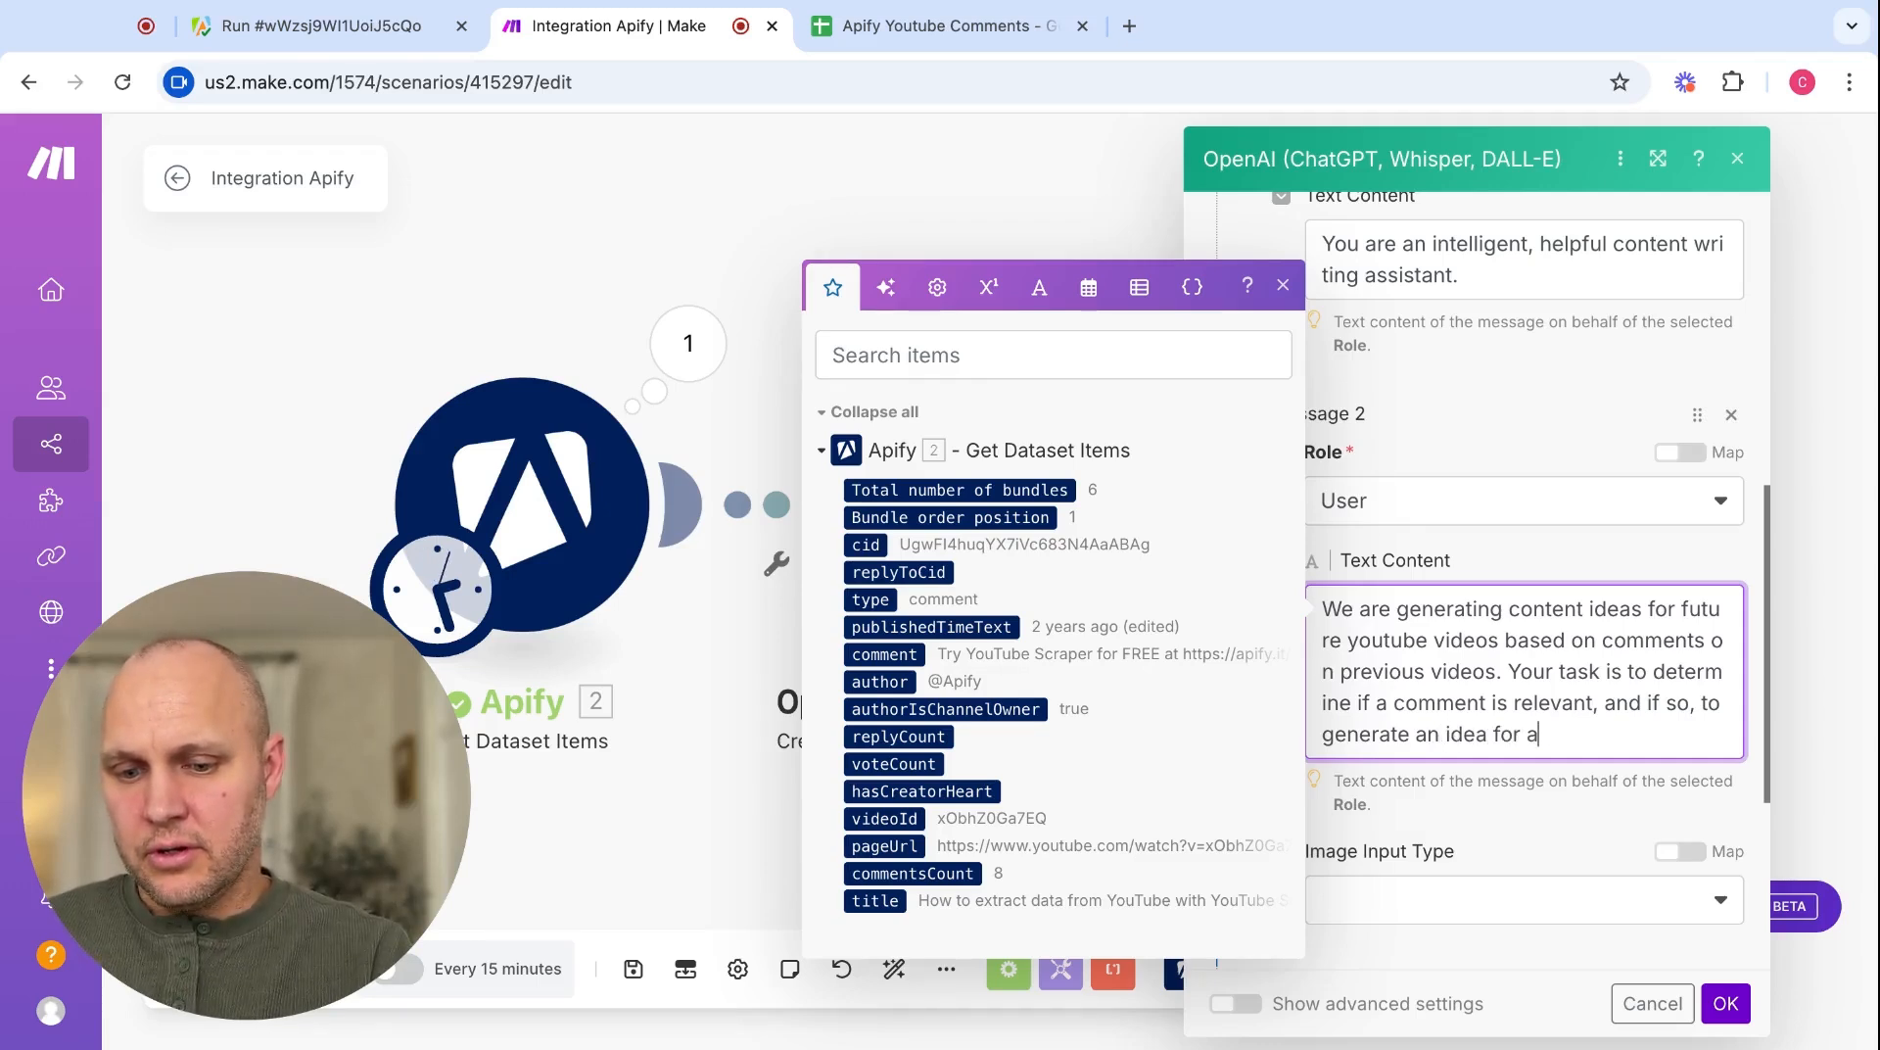
{"action": "type", "text": " futur"}
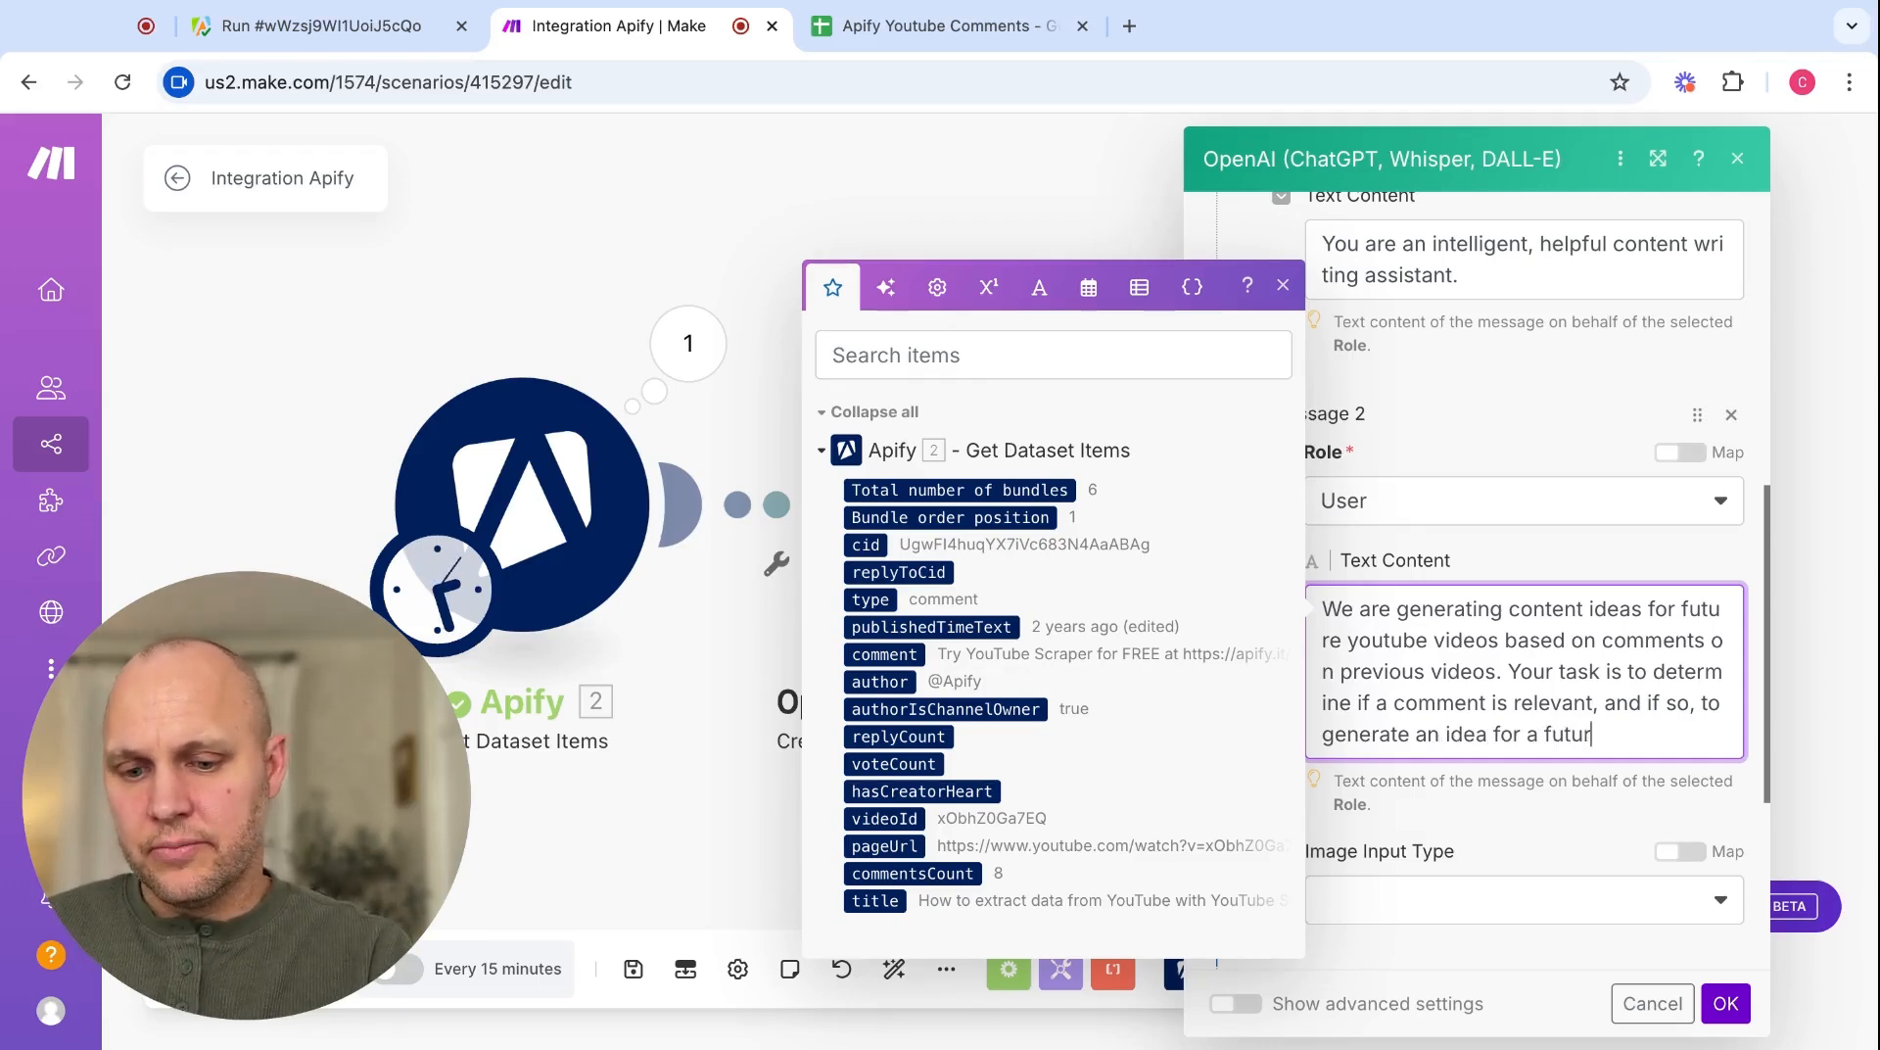
{"action": "type", "text": "e youtube v"}
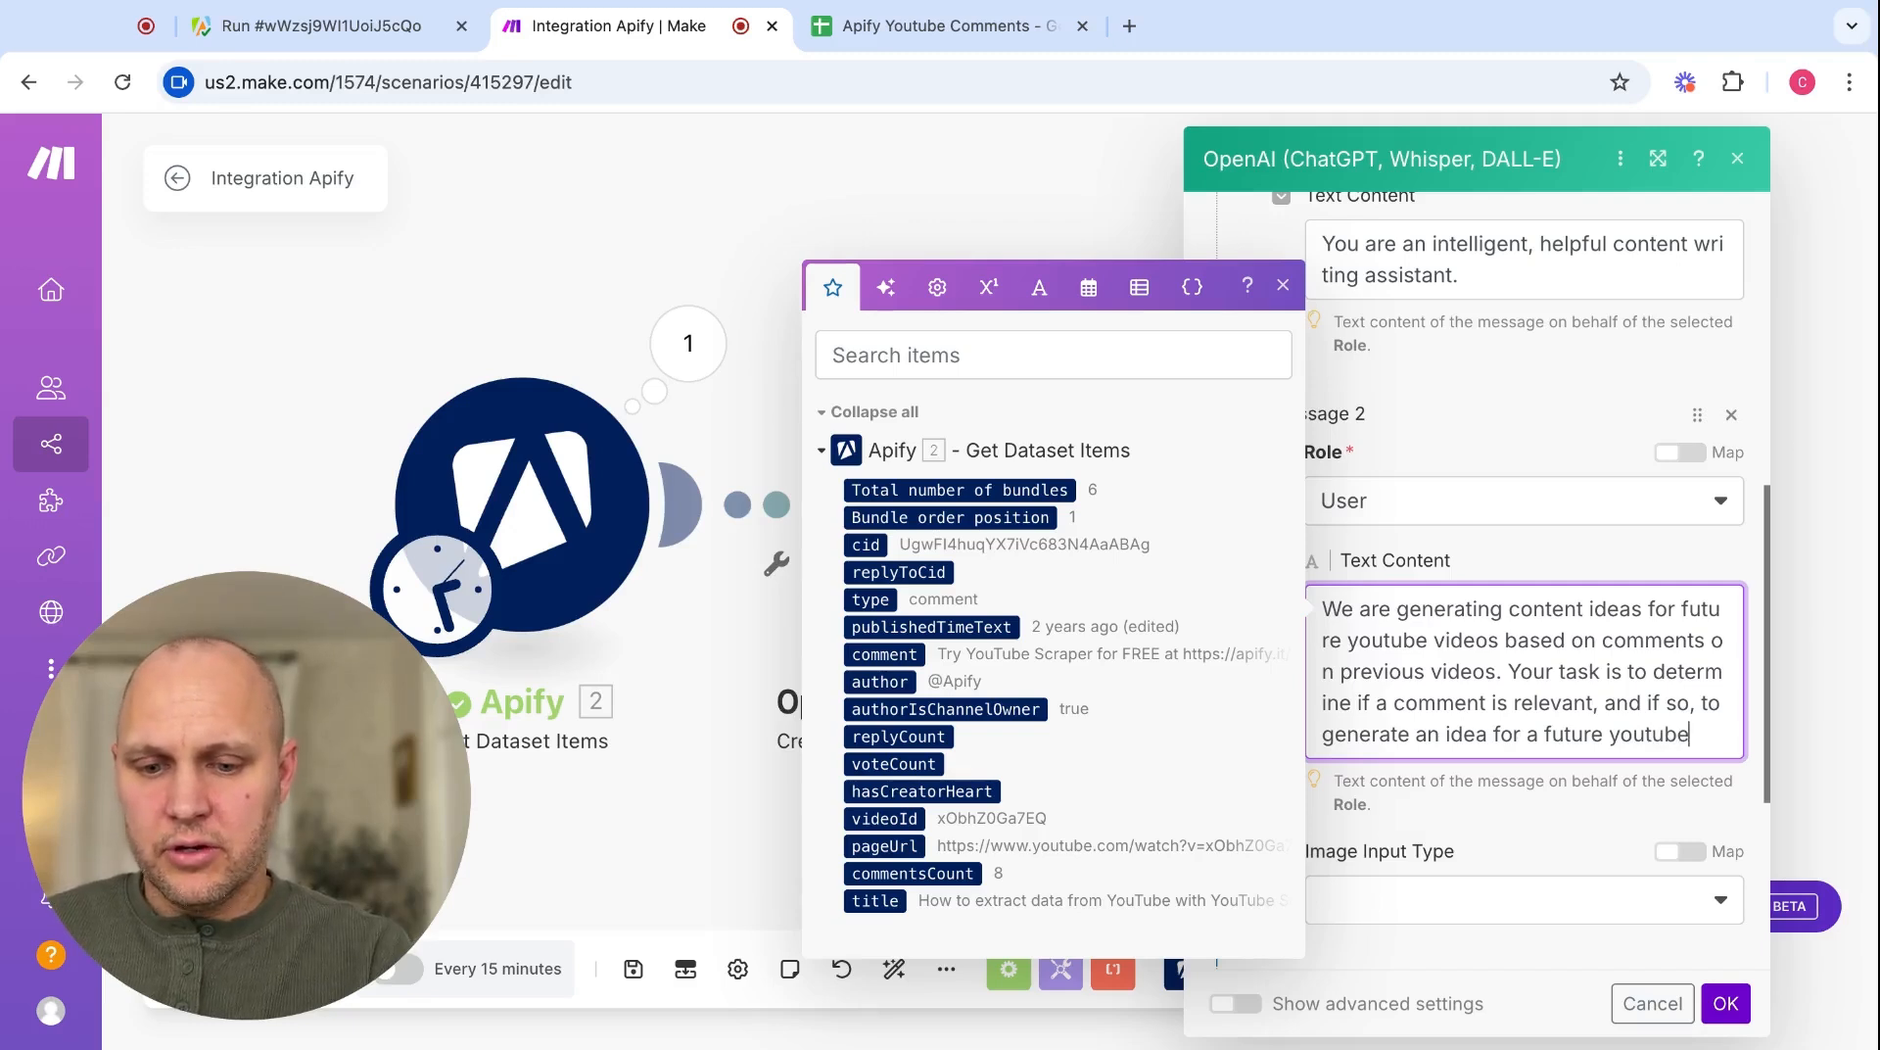
{"action": "type", "text": "ideo and "}
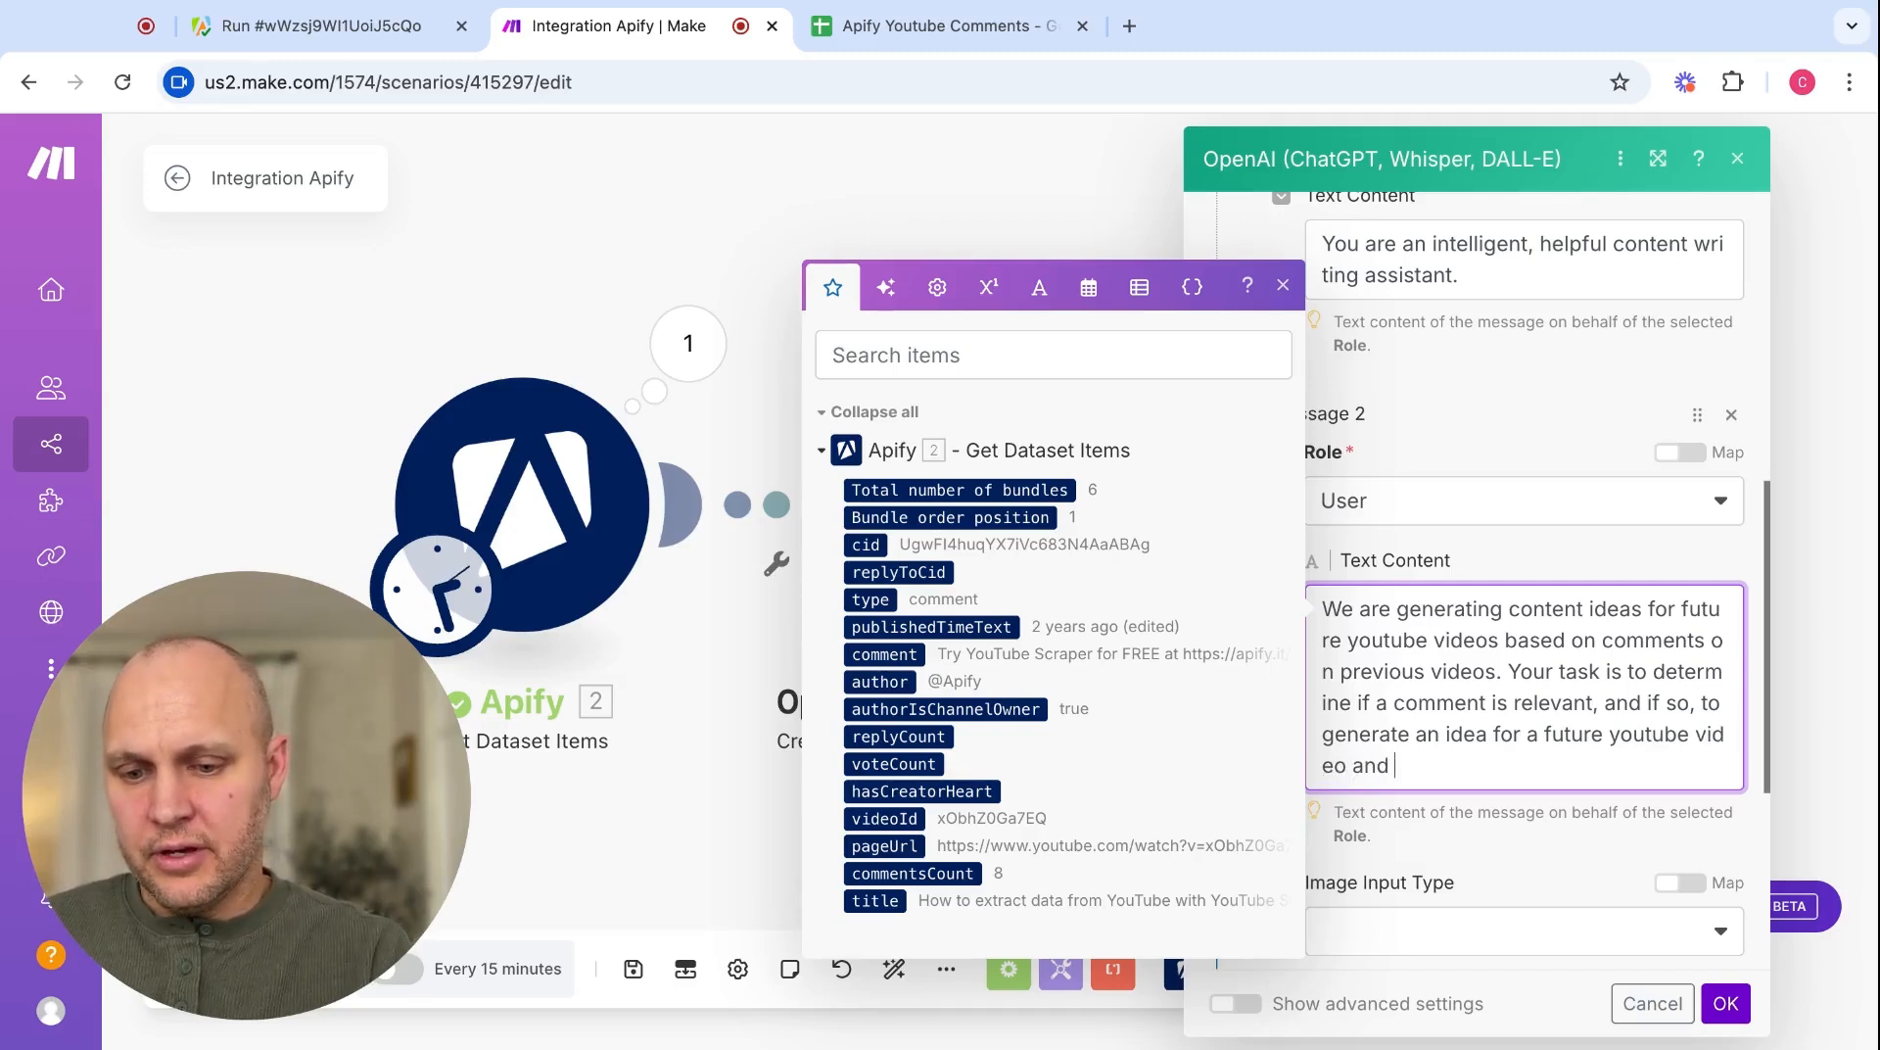
{"action": "type", "text": "provide the "}
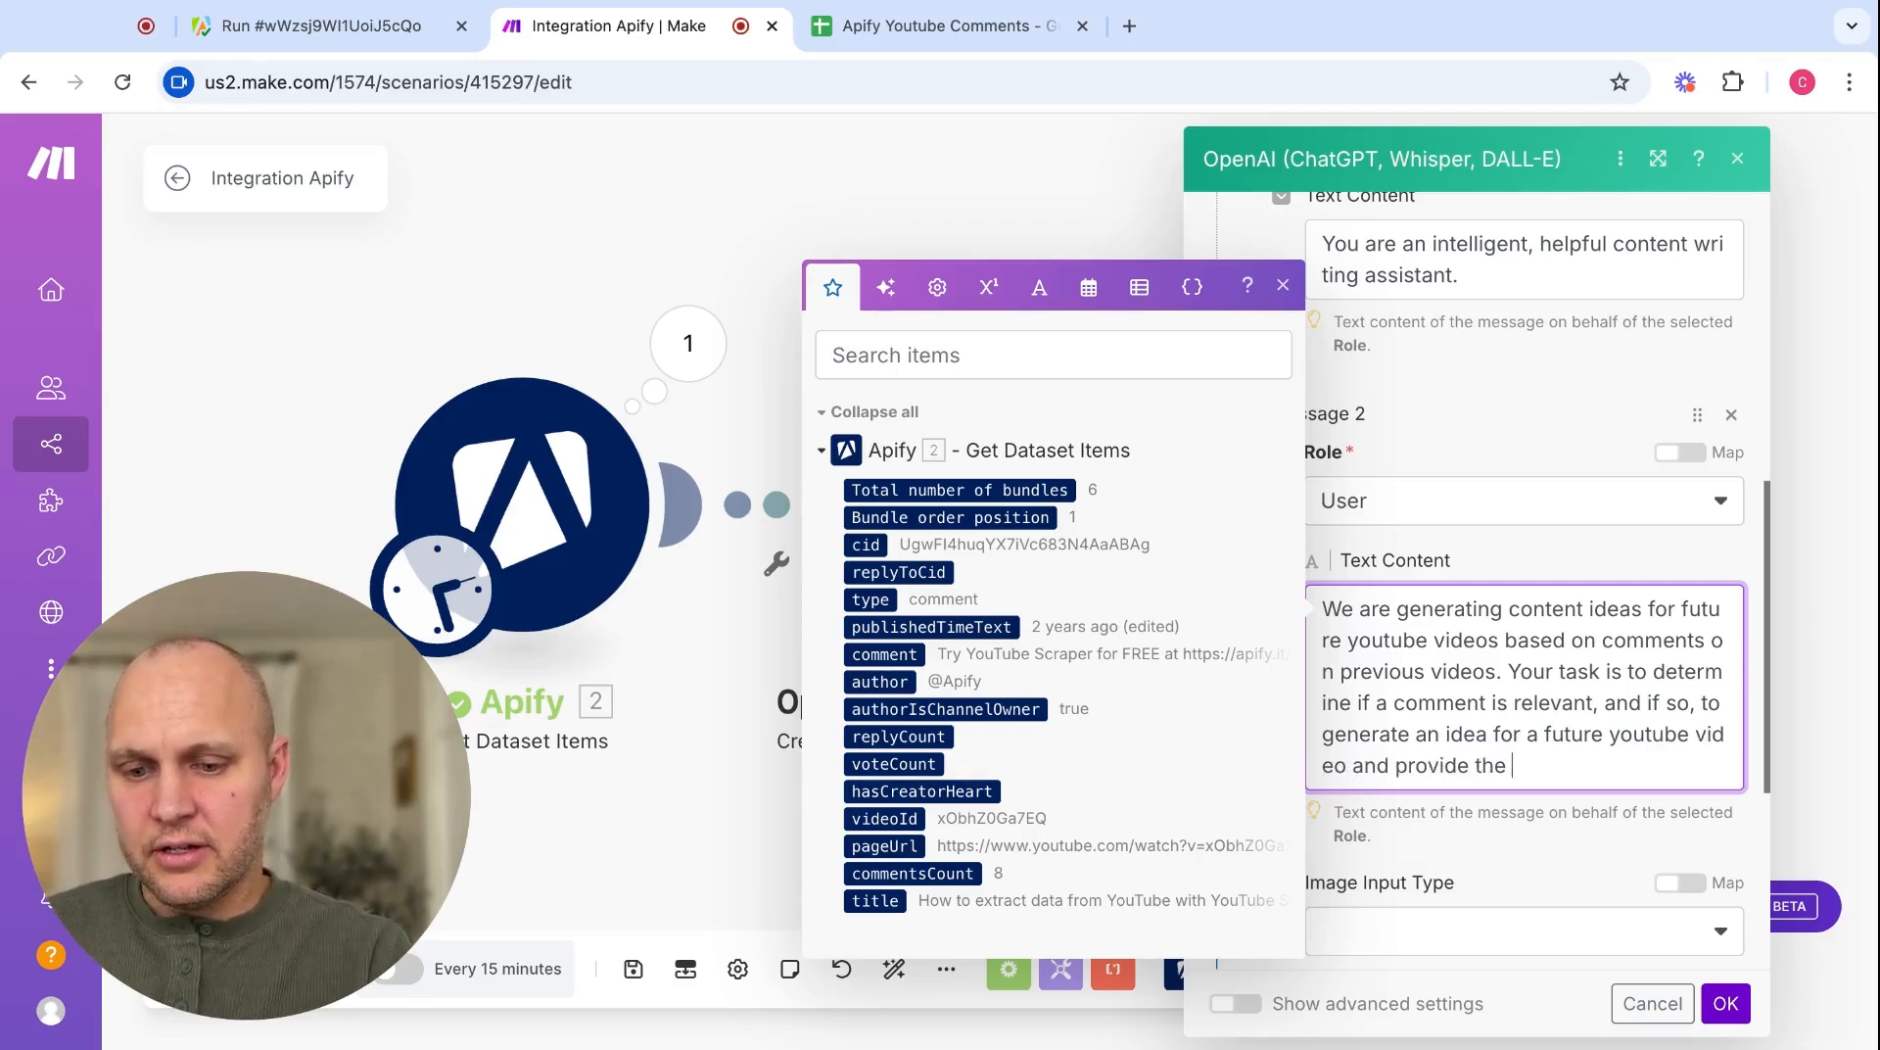
{"action": "type", "text": "title of that"}
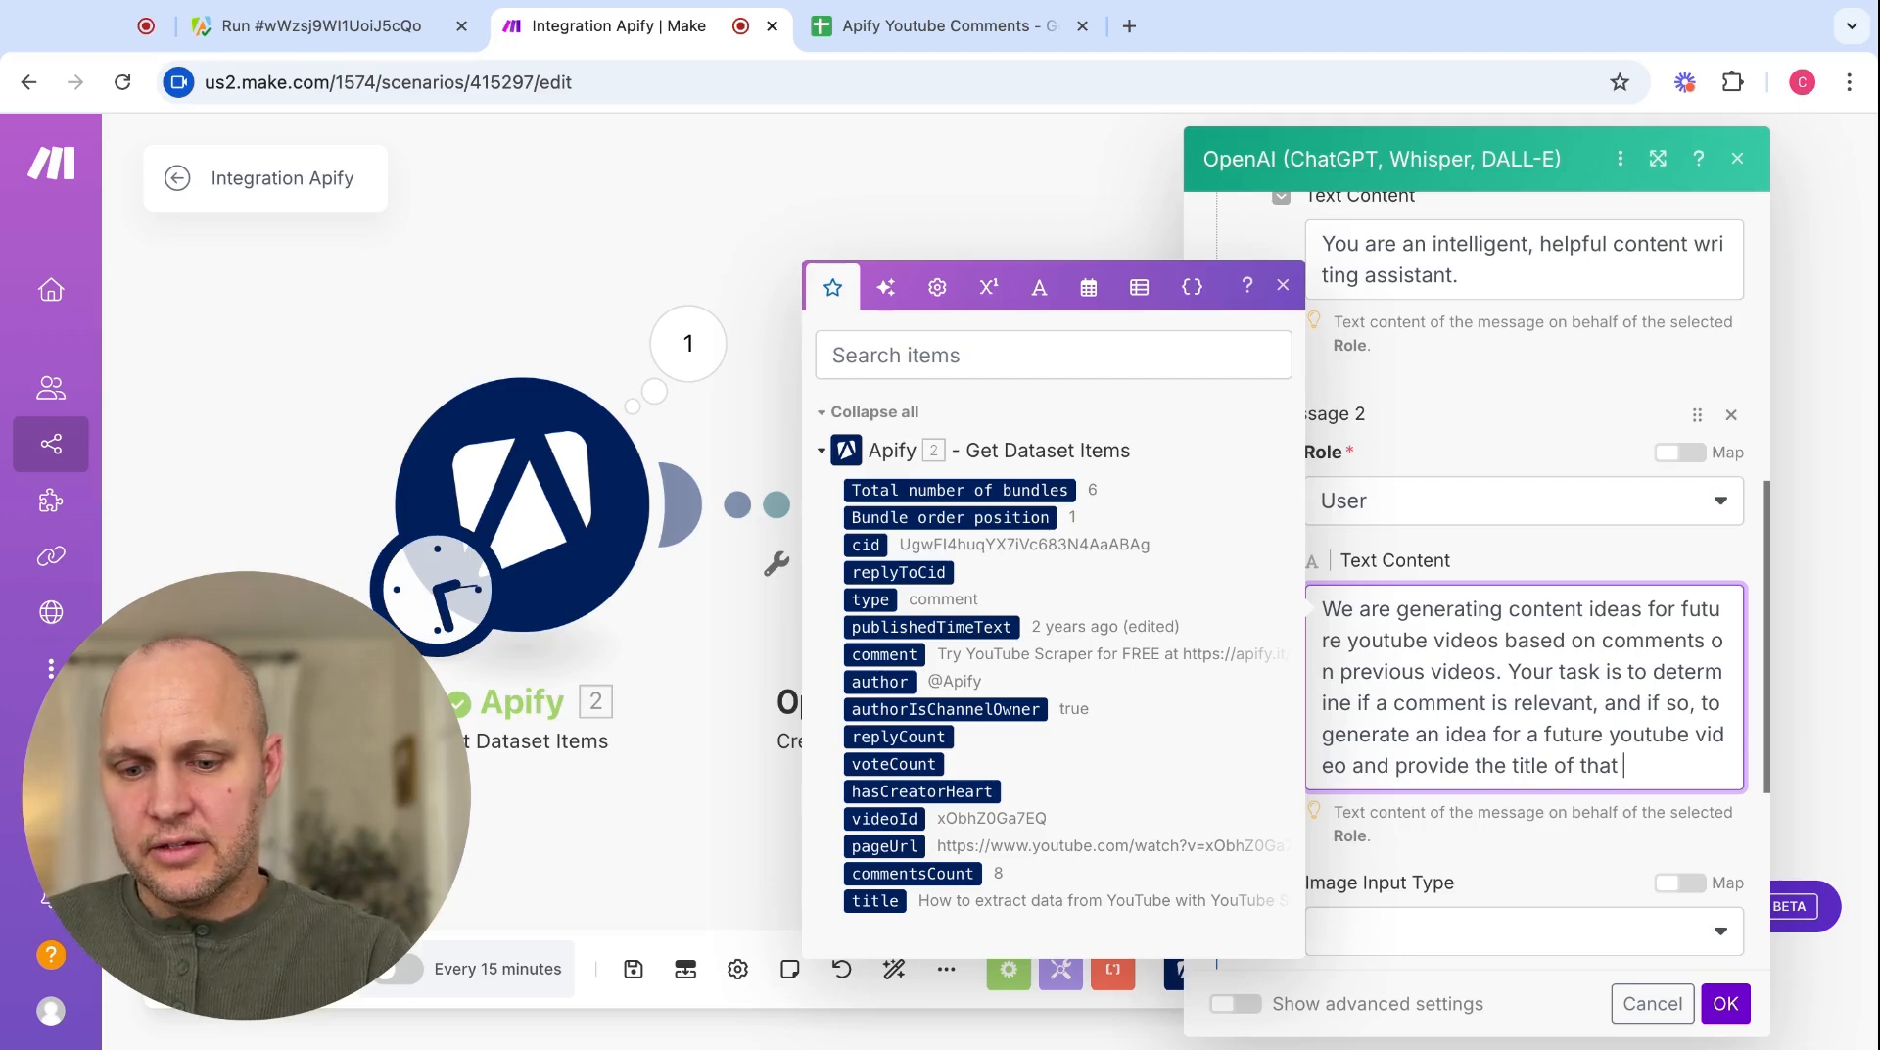
{"action": "type", "text": " video."}
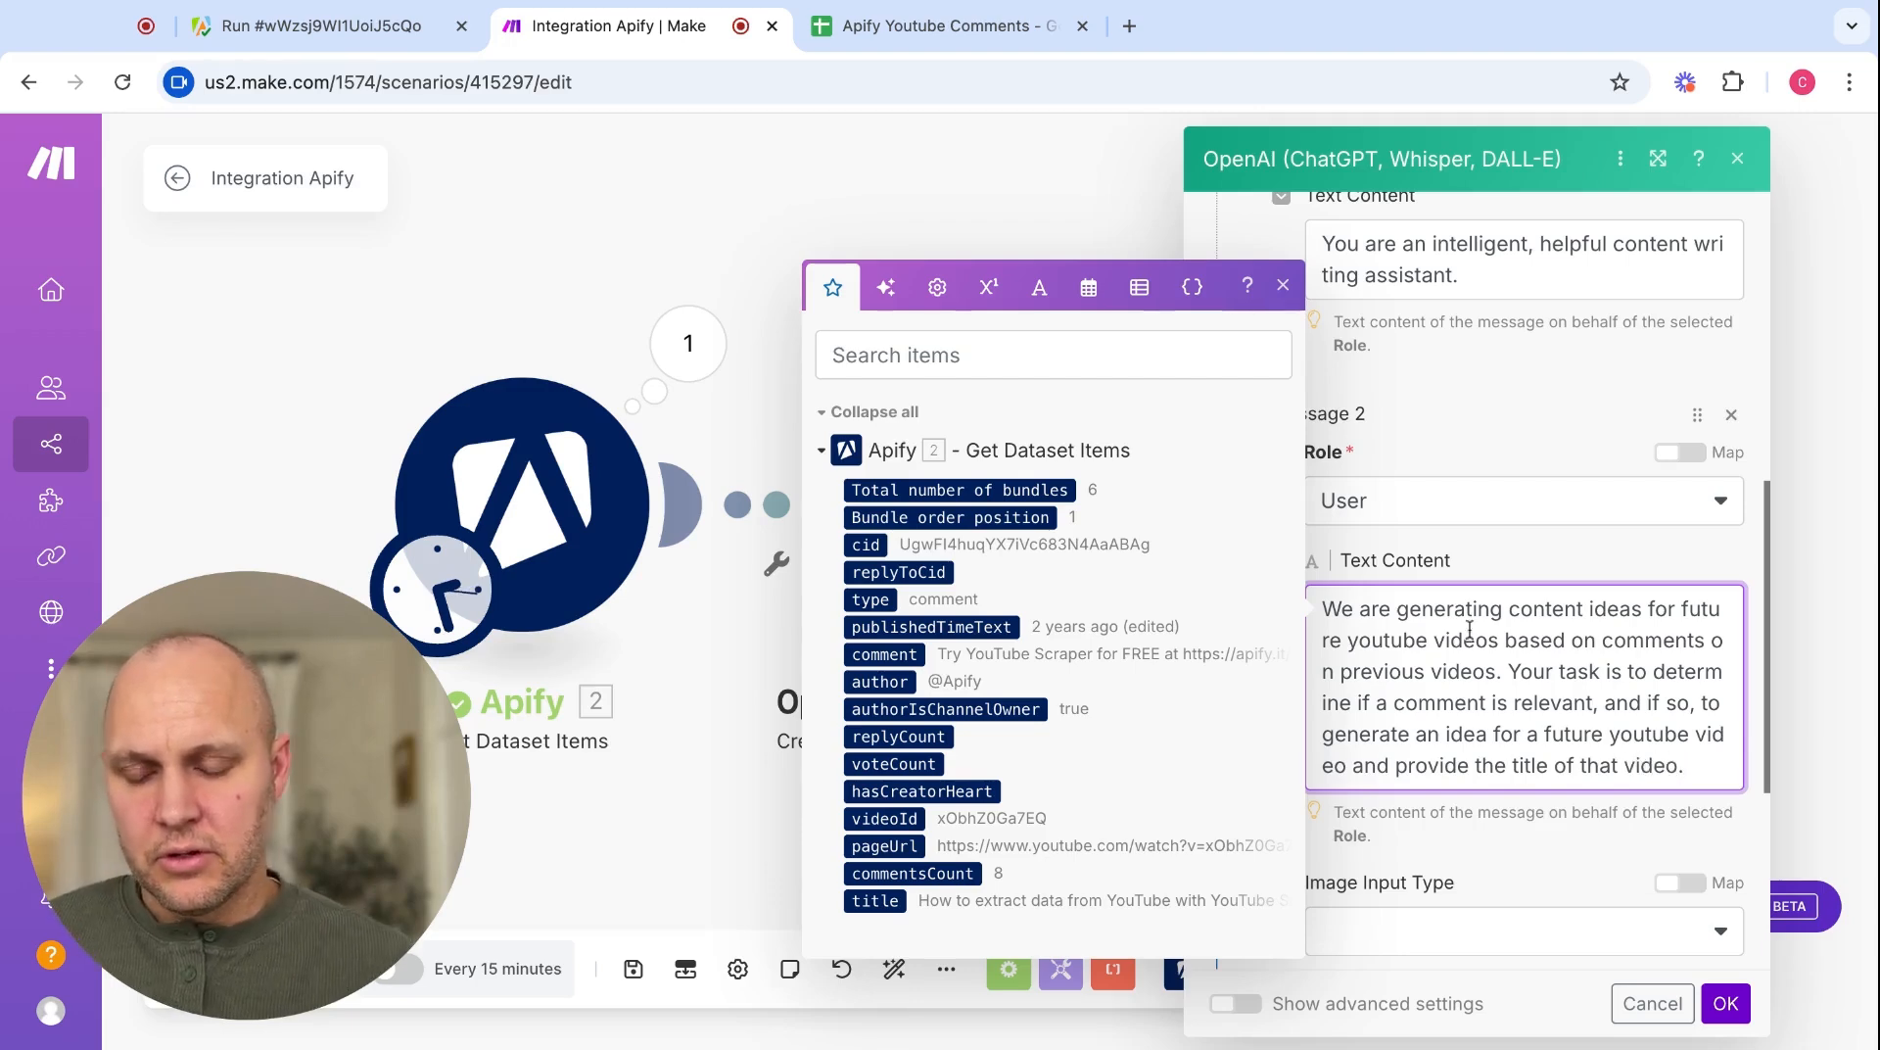
- Review and confirm the OpenAI module's settings, and run the scenario once
{"action": "left_click", "coordinate": [1444, 840]}
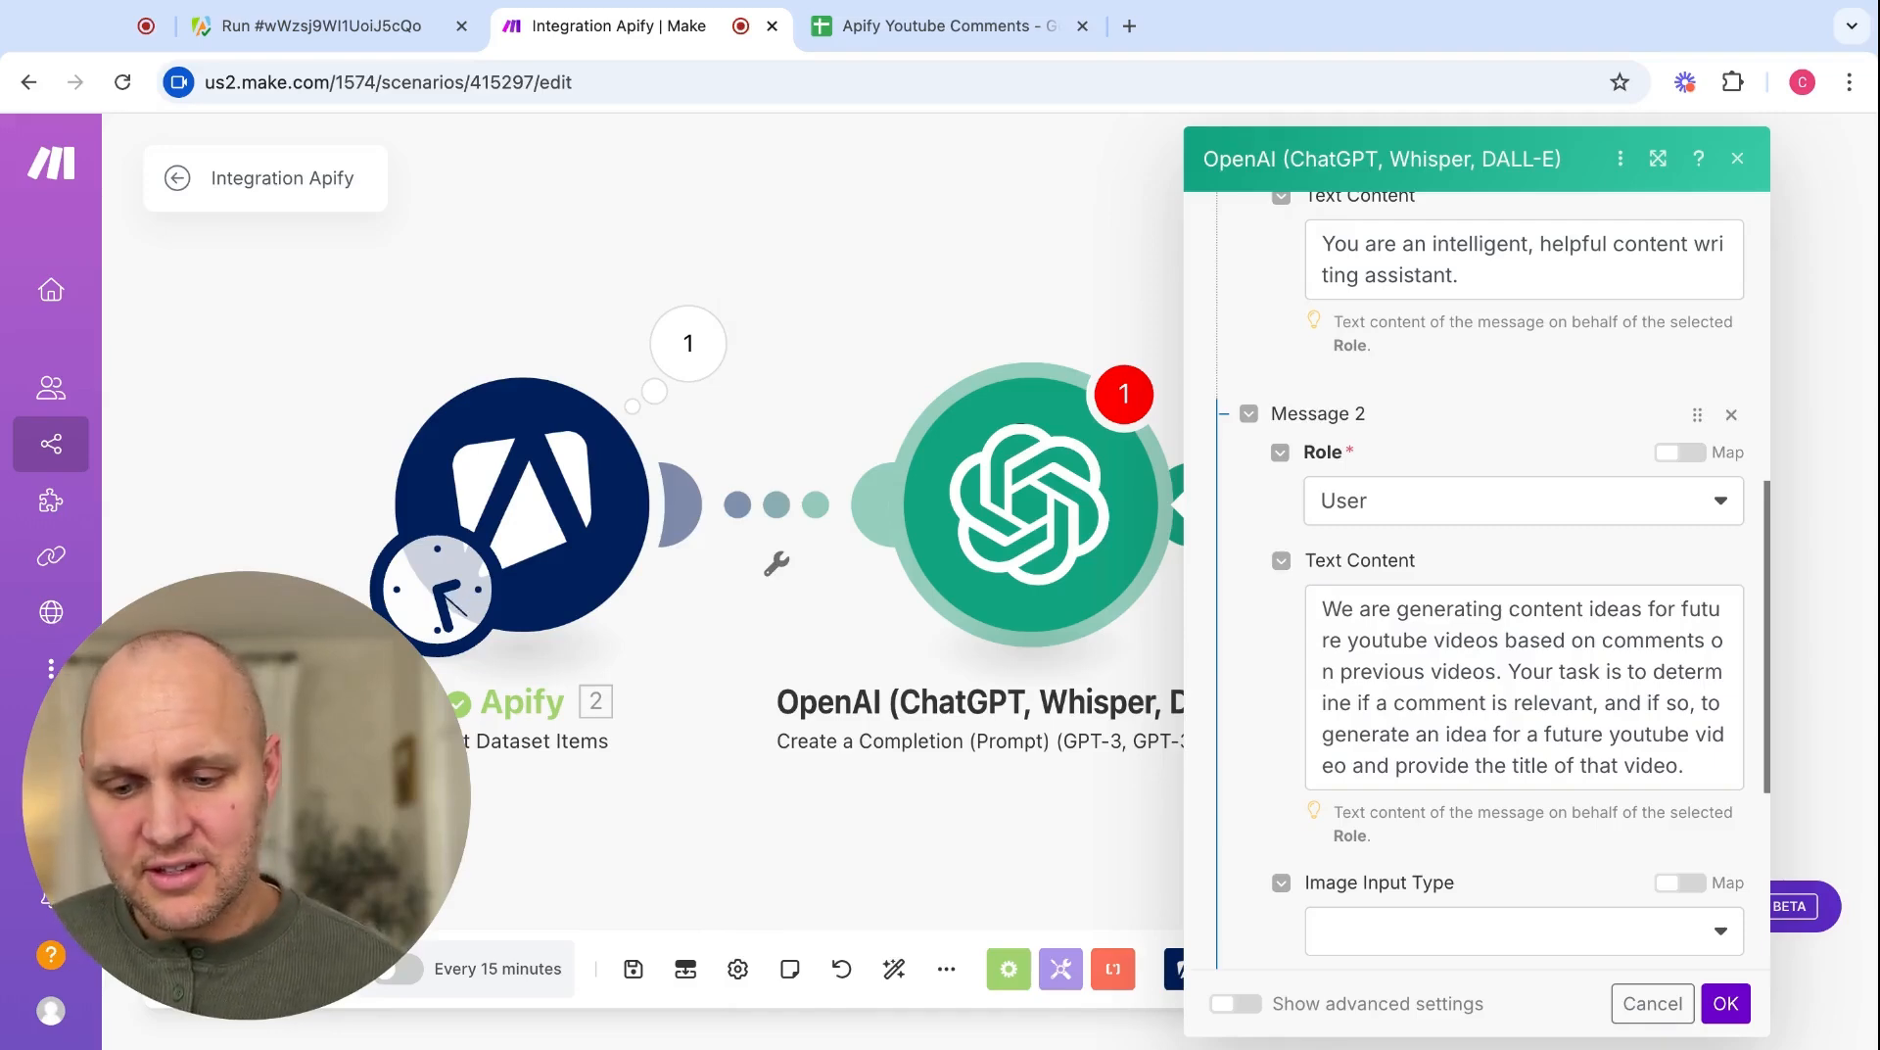
{"action": "scroll", "coordinate": [1479, 588], "scroll_direction": "down", "scroll_amount": 4}
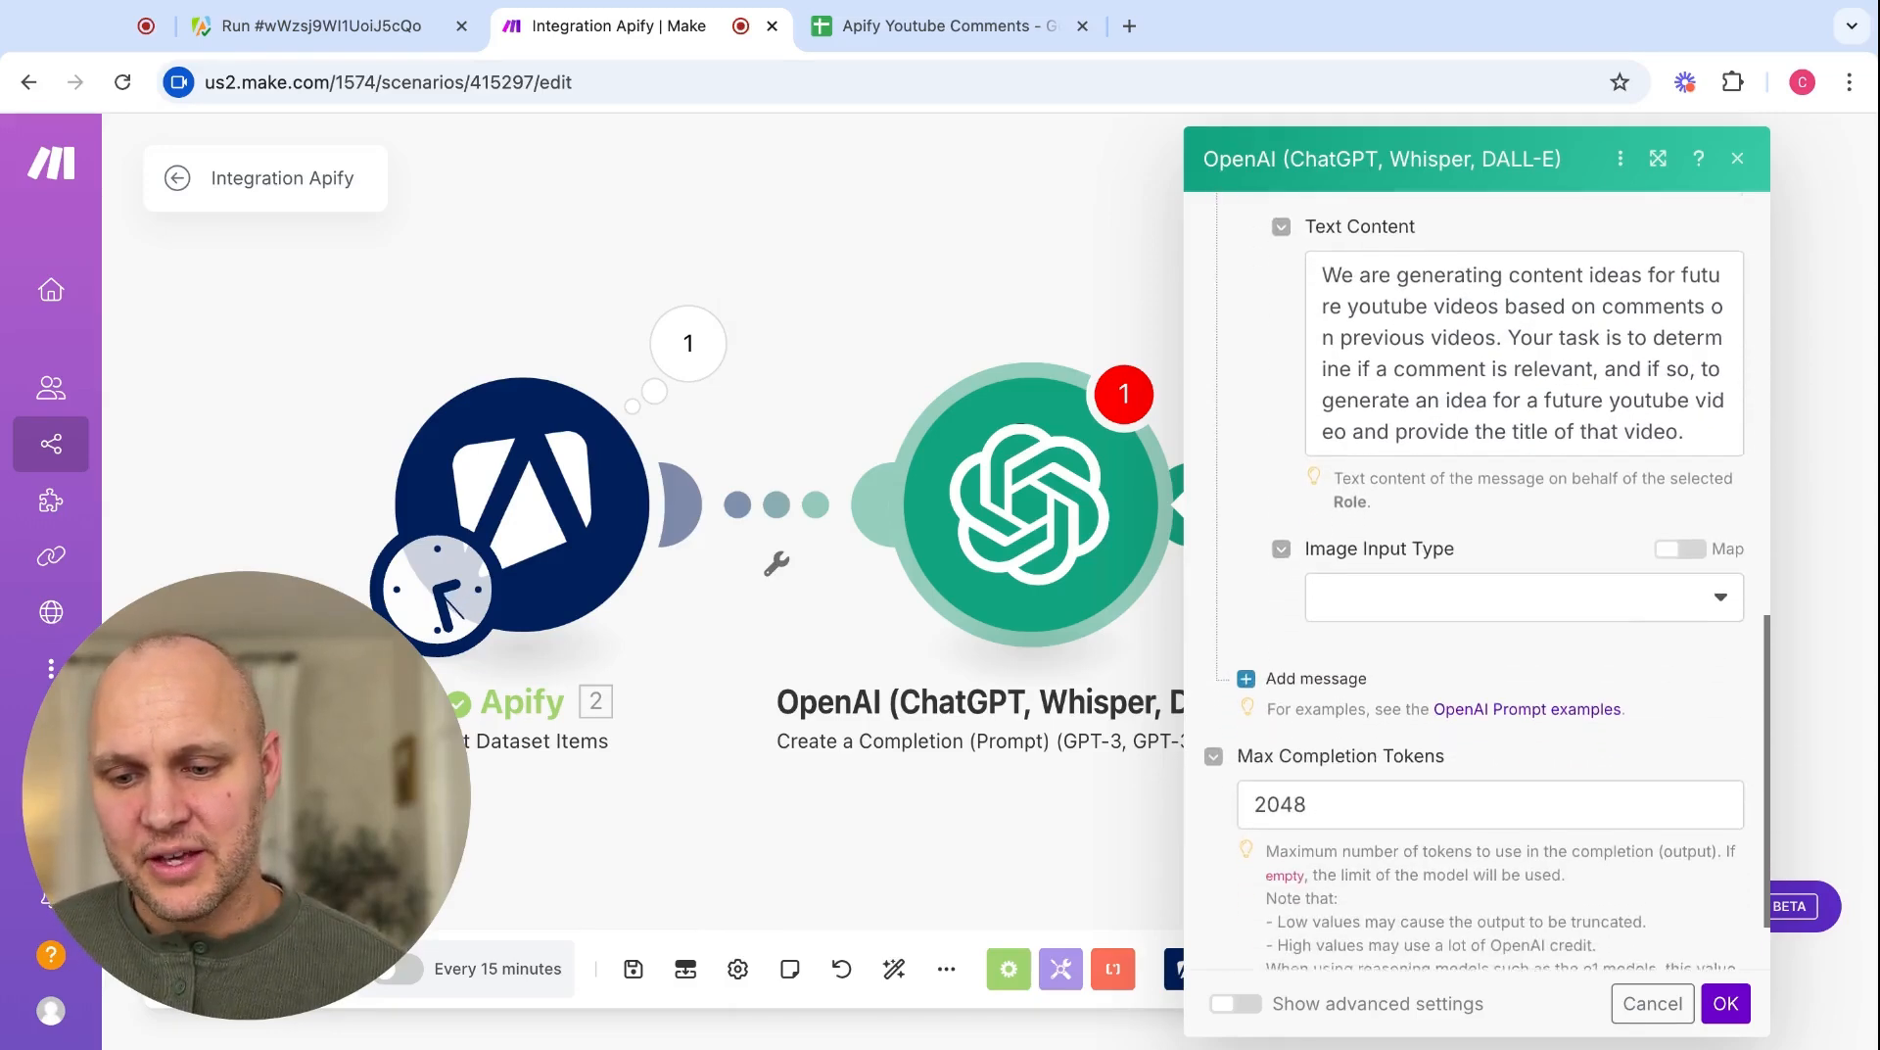
{"action": "scroll", "coordinate": [1479, 587], "scroll_direction": "up", "scroll_amount": 6}
{"action": "scroll", "coordinate": [1479, 588], "scroll_direction": "down", "scroll_amount": 5}
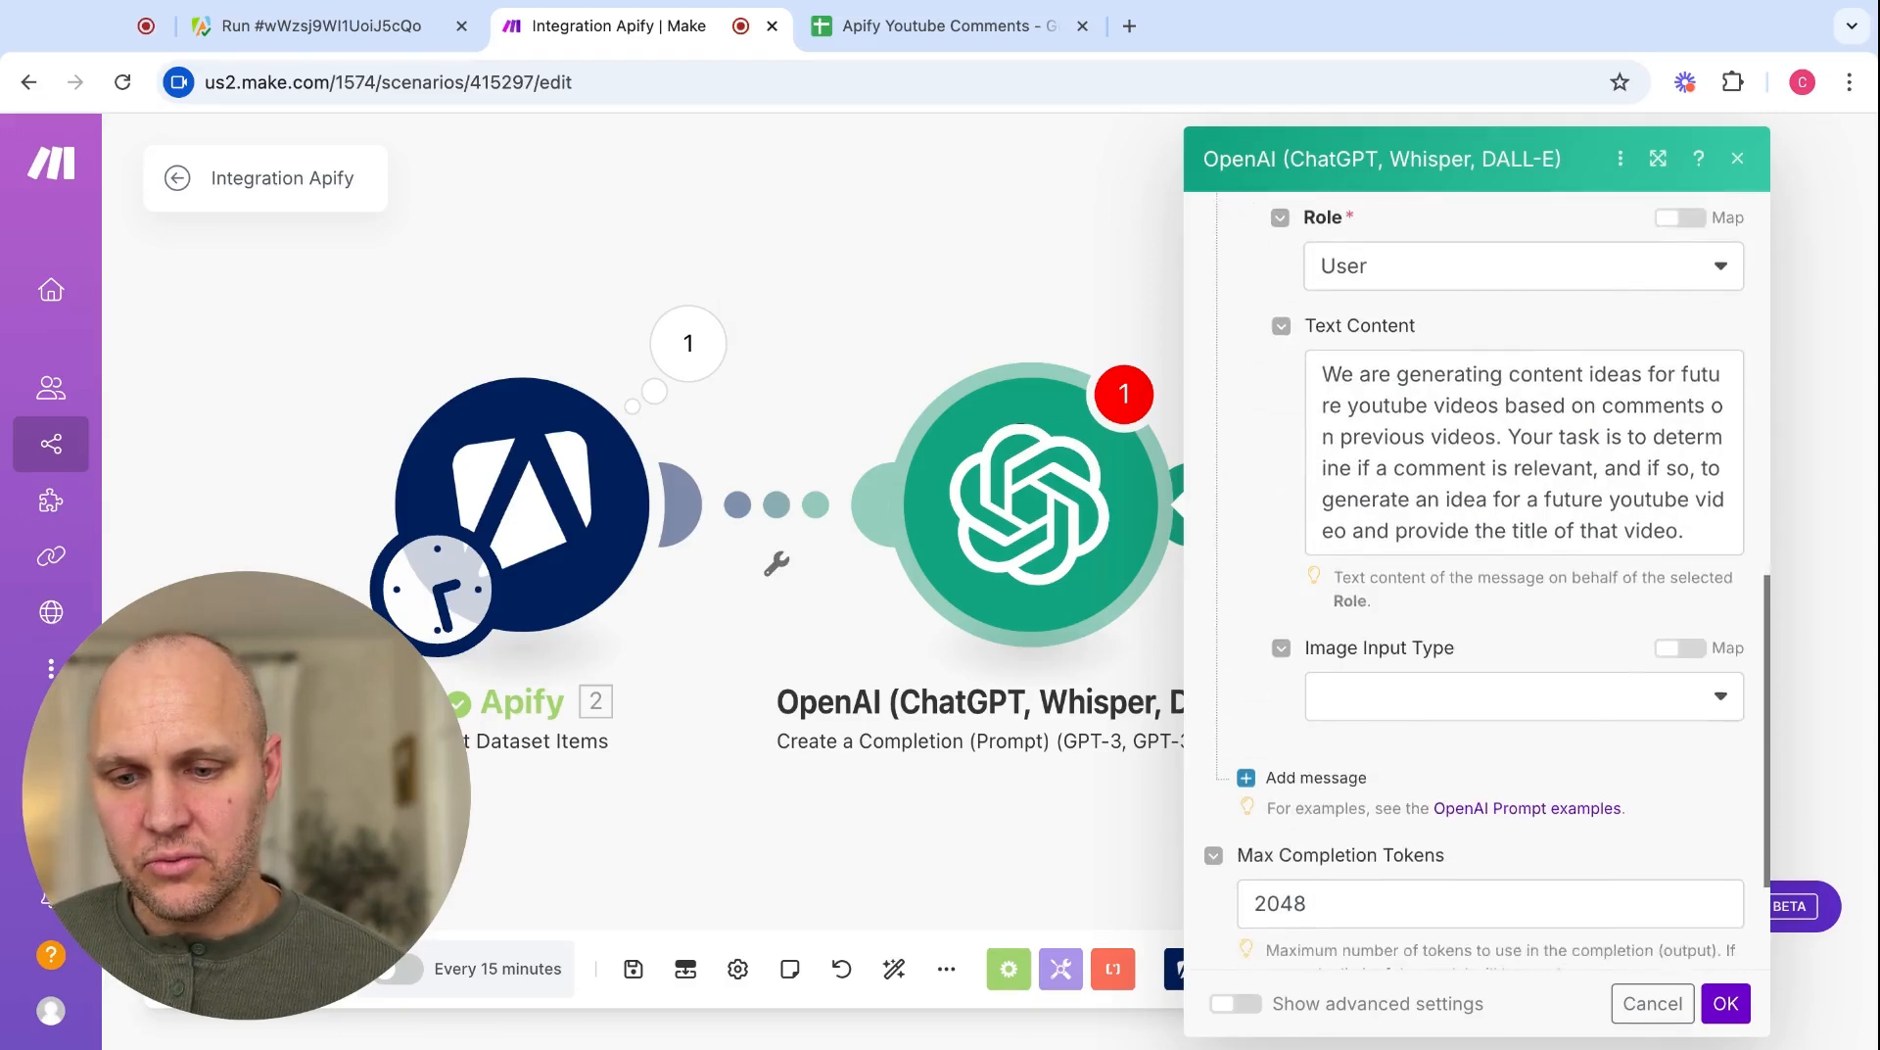
{"action": "scroll", "coordinate": [1479, 588], "scroll_direction": "down", "scroll_amount": 2}
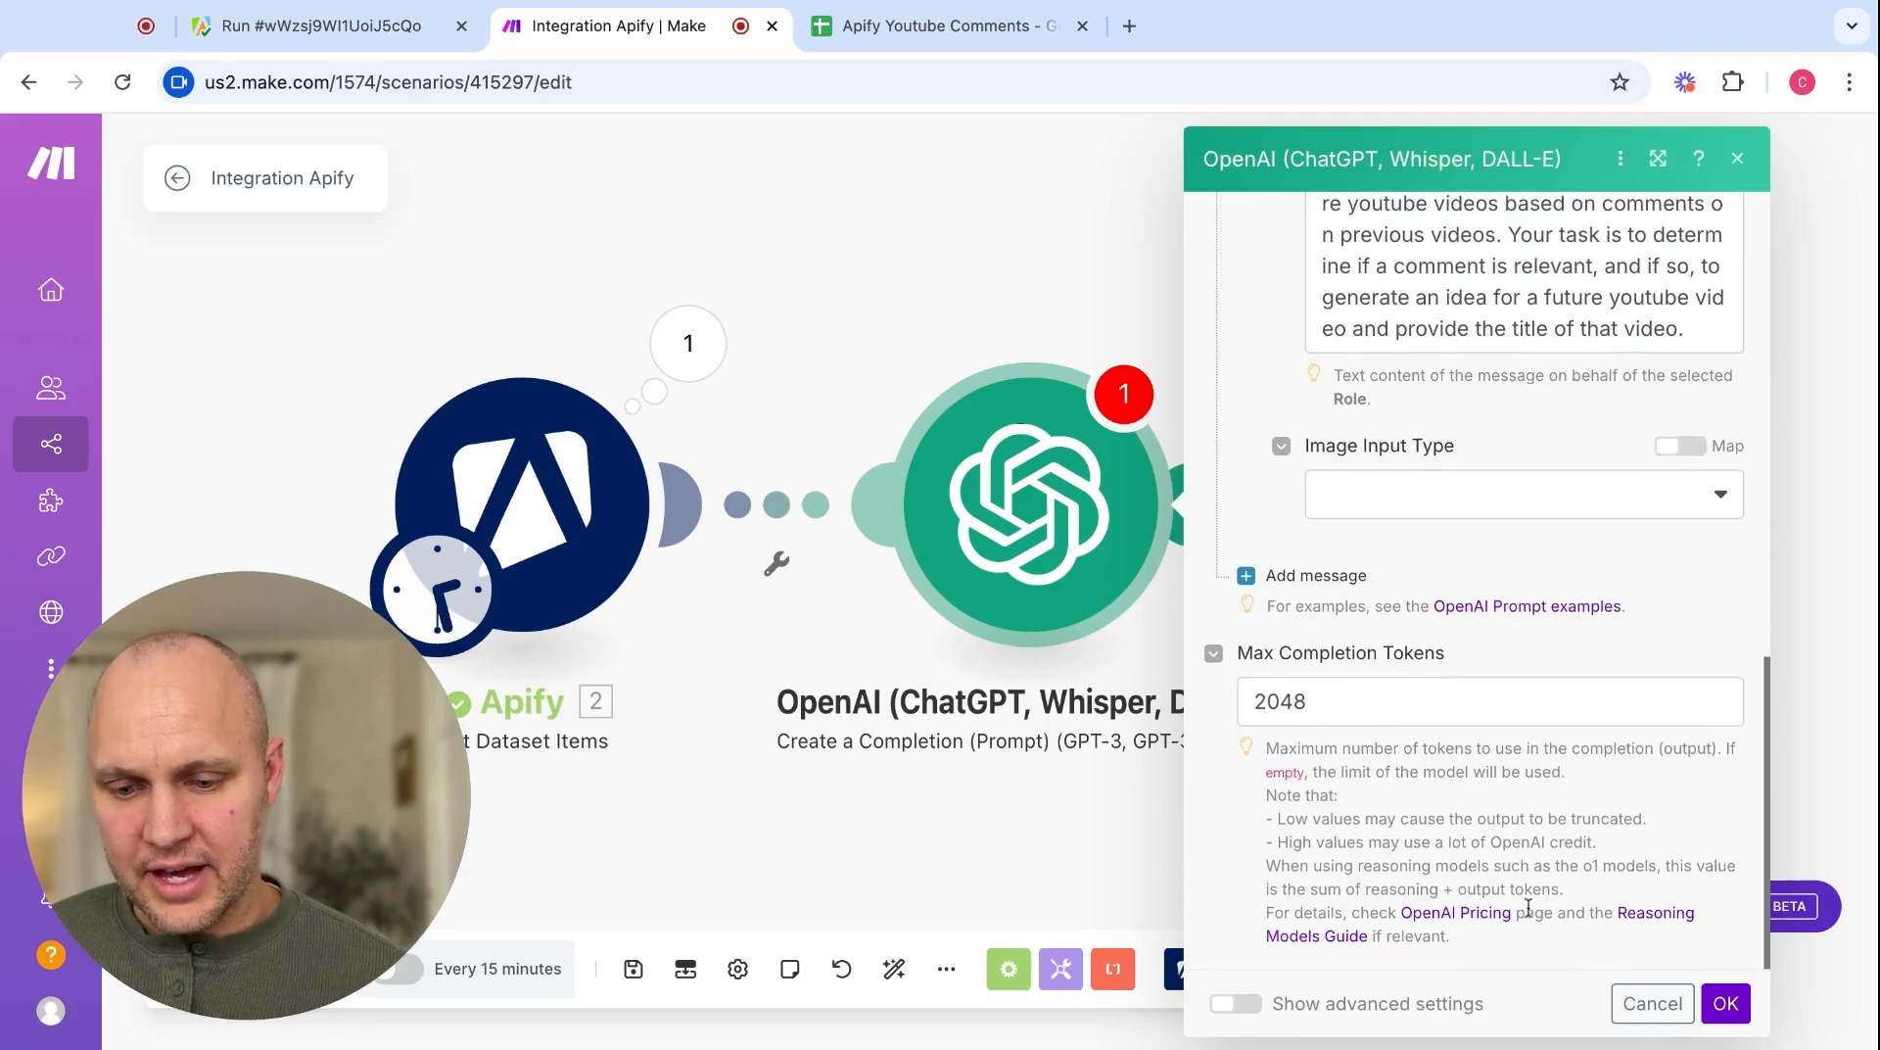
{"action": "left_click", "coordinate": [1726, 1004]}
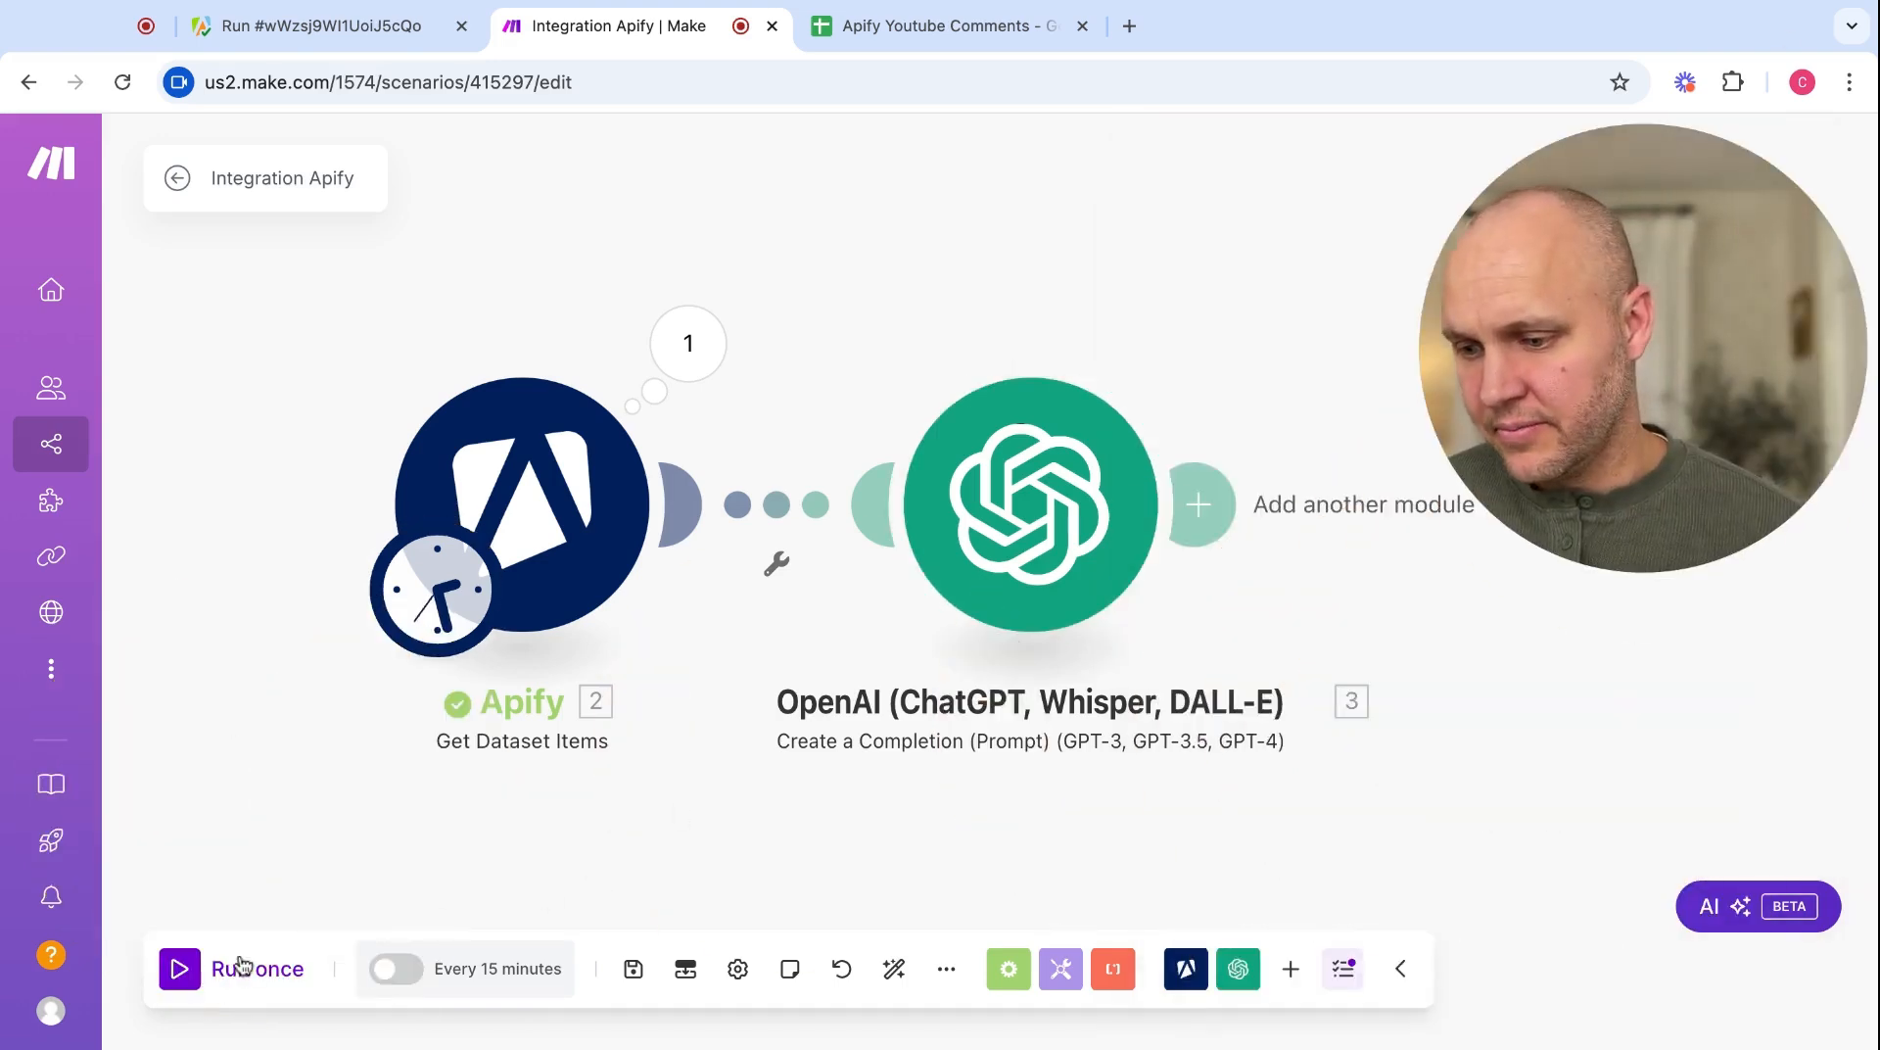
{"action": "left_click", "coordinate": [182, 972]}
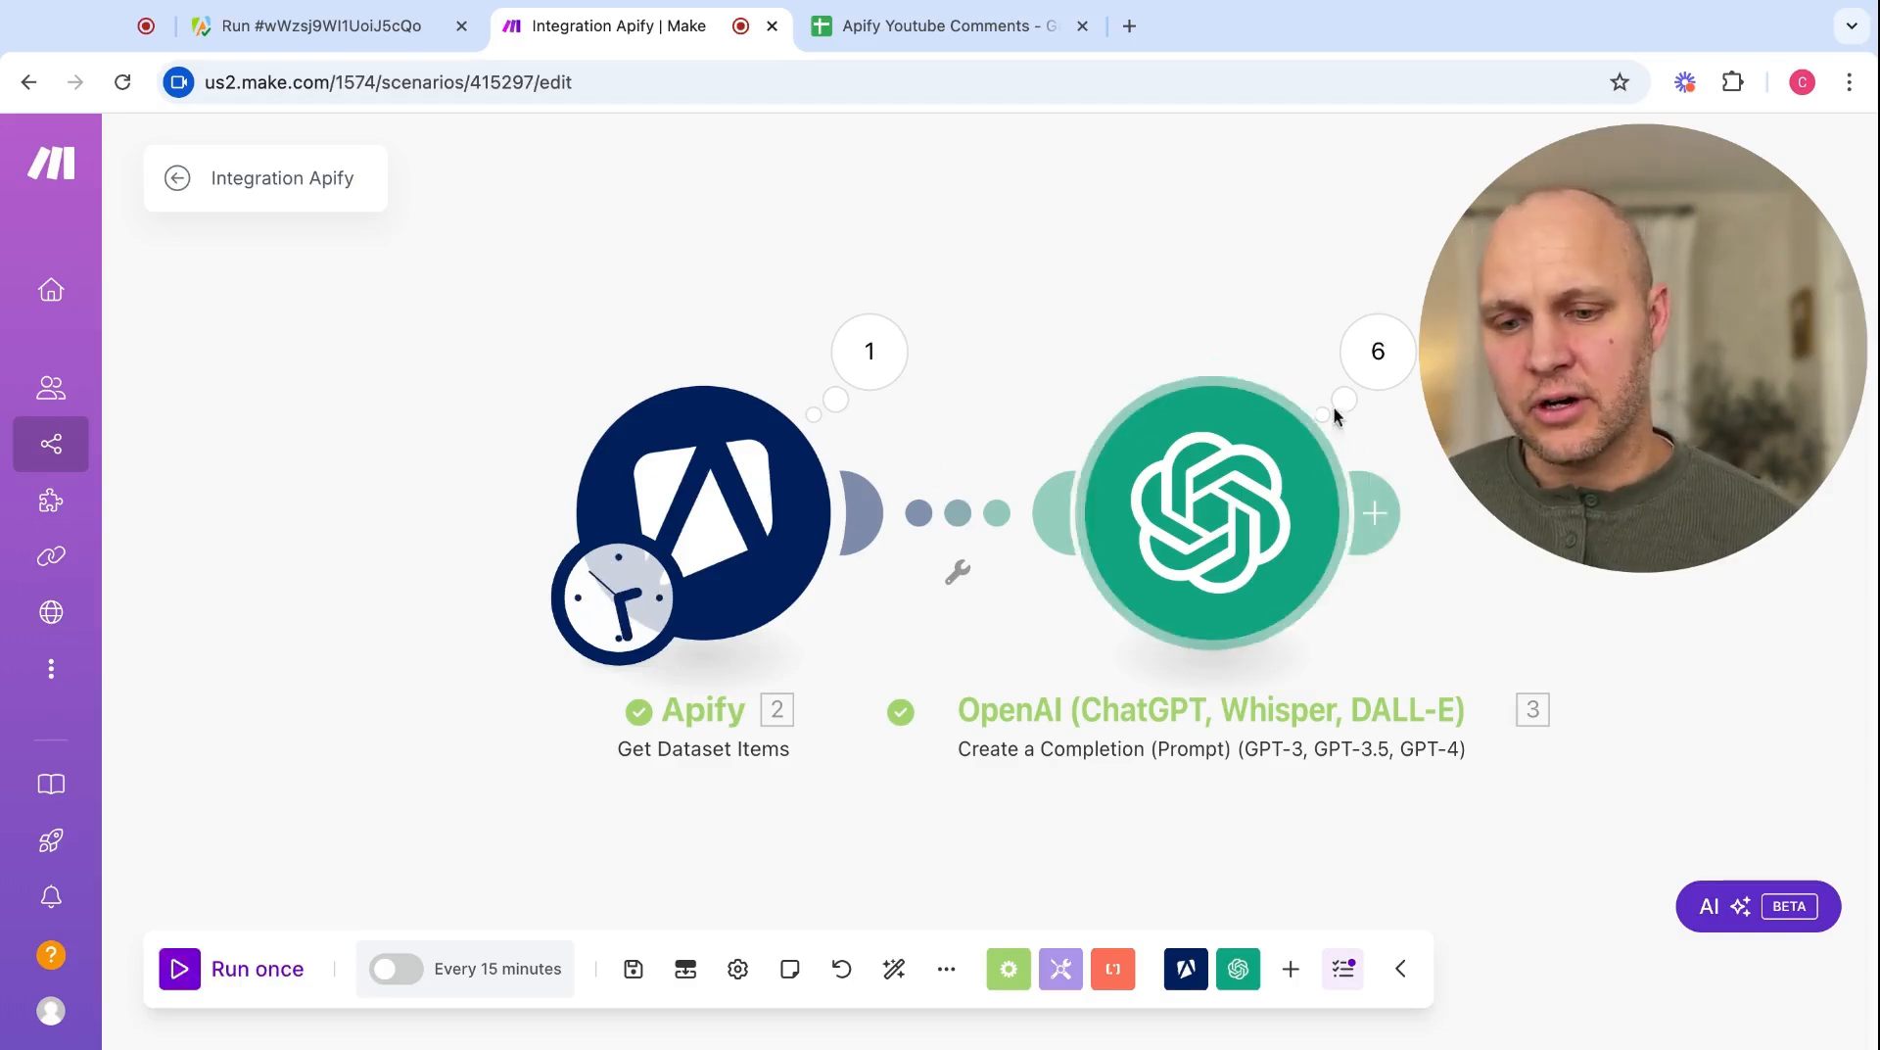
- Inspect the output of the OpenAI module's first operation from the run
{"action": "left_click", "coordinate": [1386, 365]}
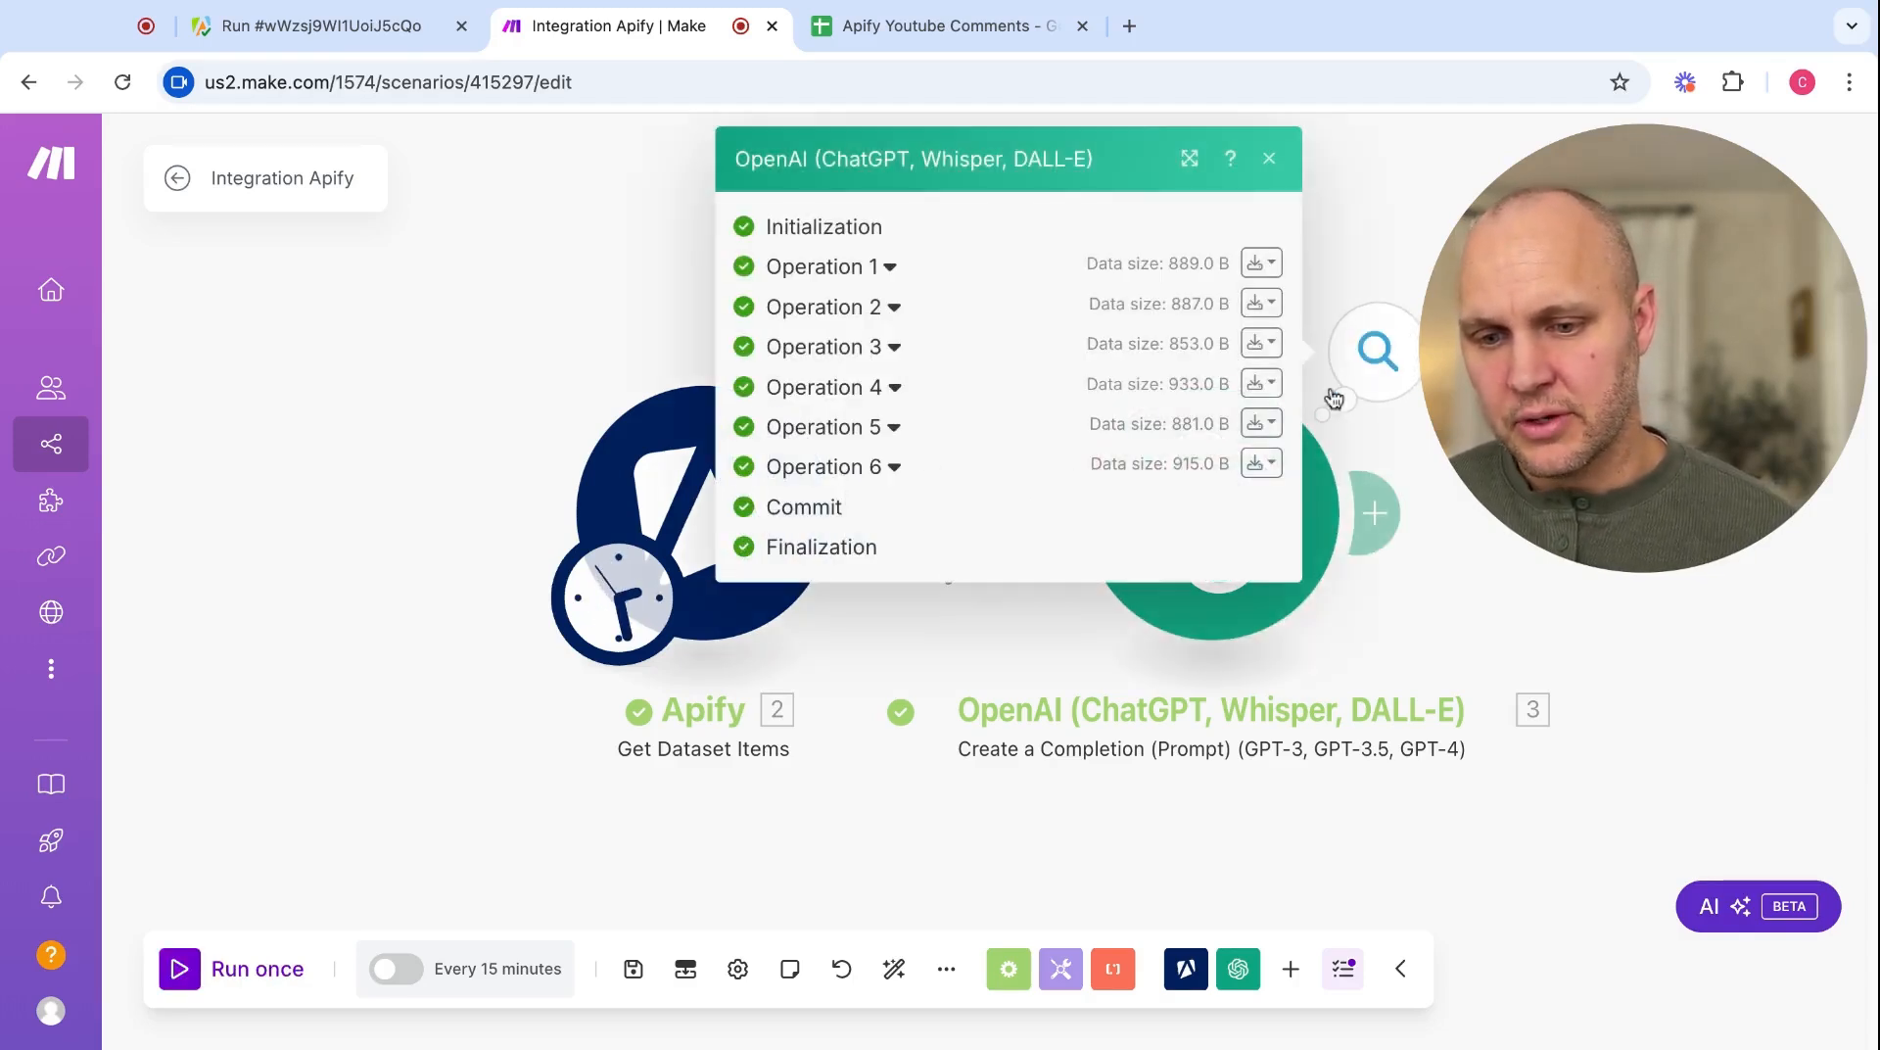
{"action": "left_click", "coordinate": [891, 270]}
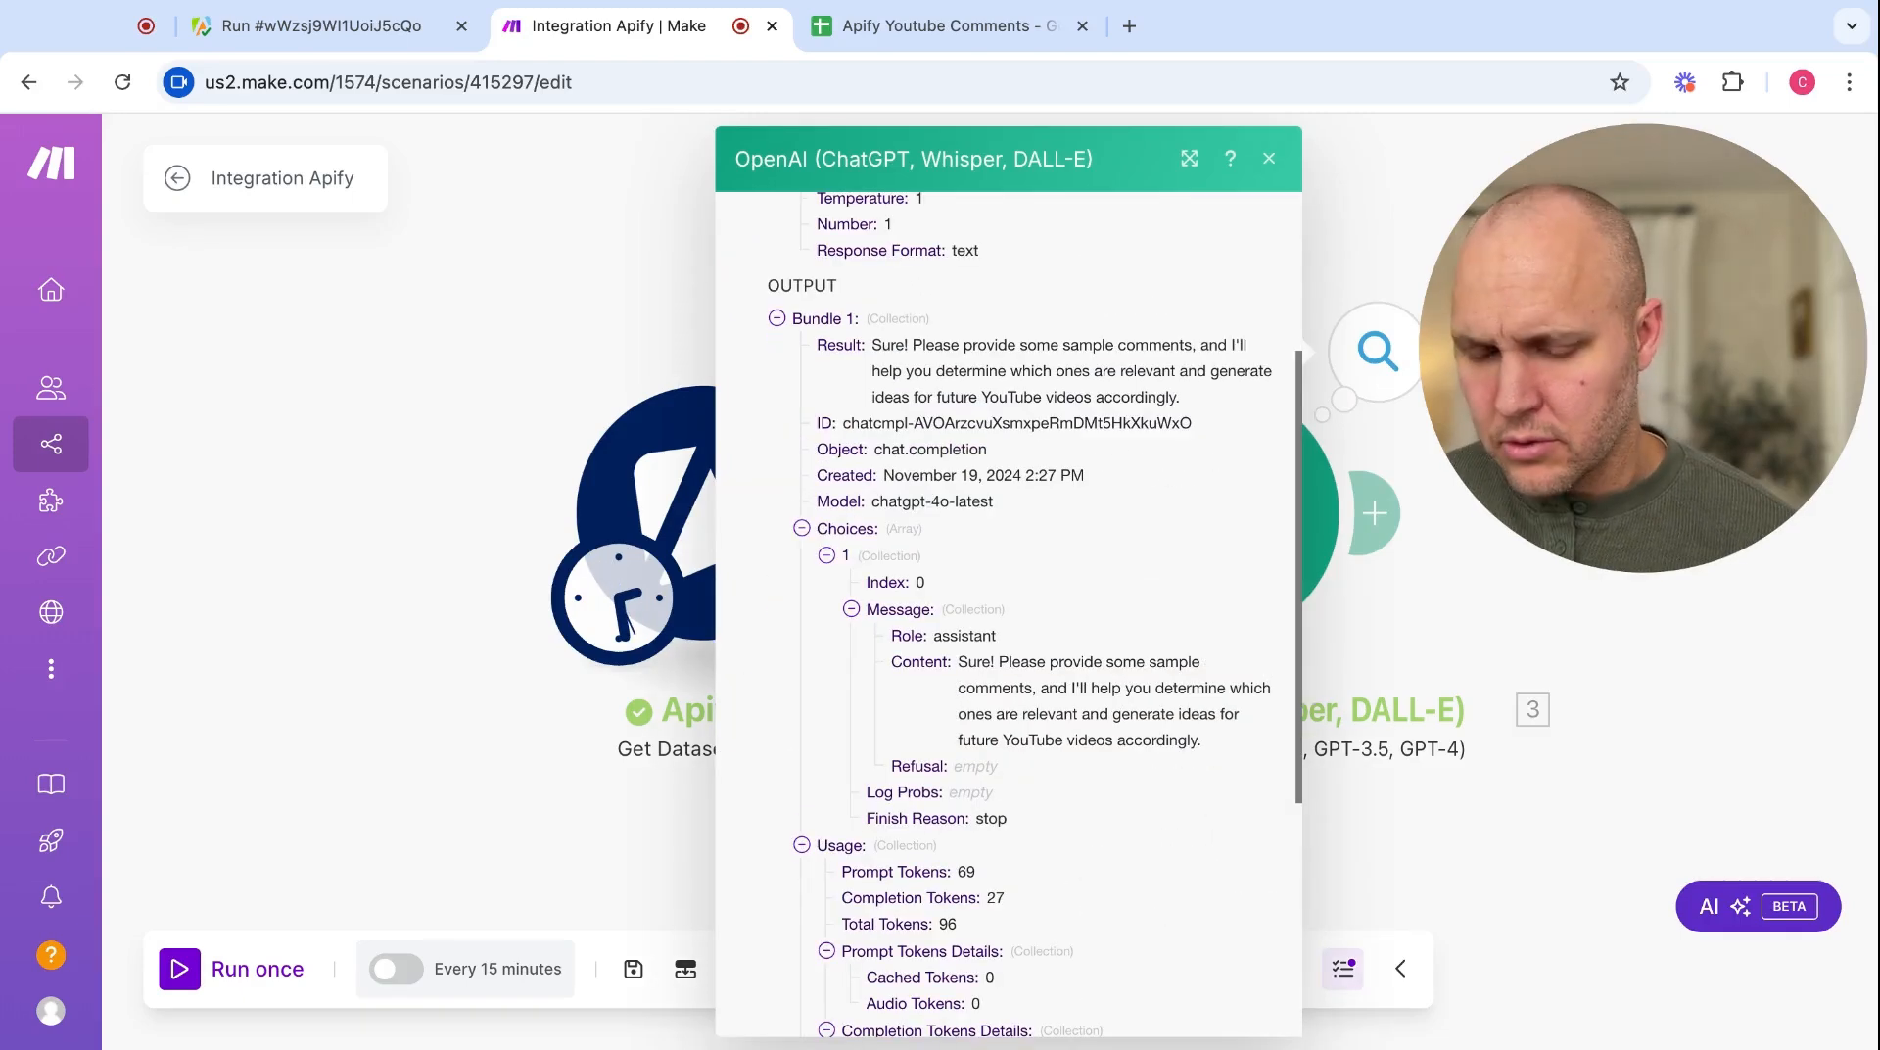
{"action": "left_click", "coordinate": [1478, 772]}
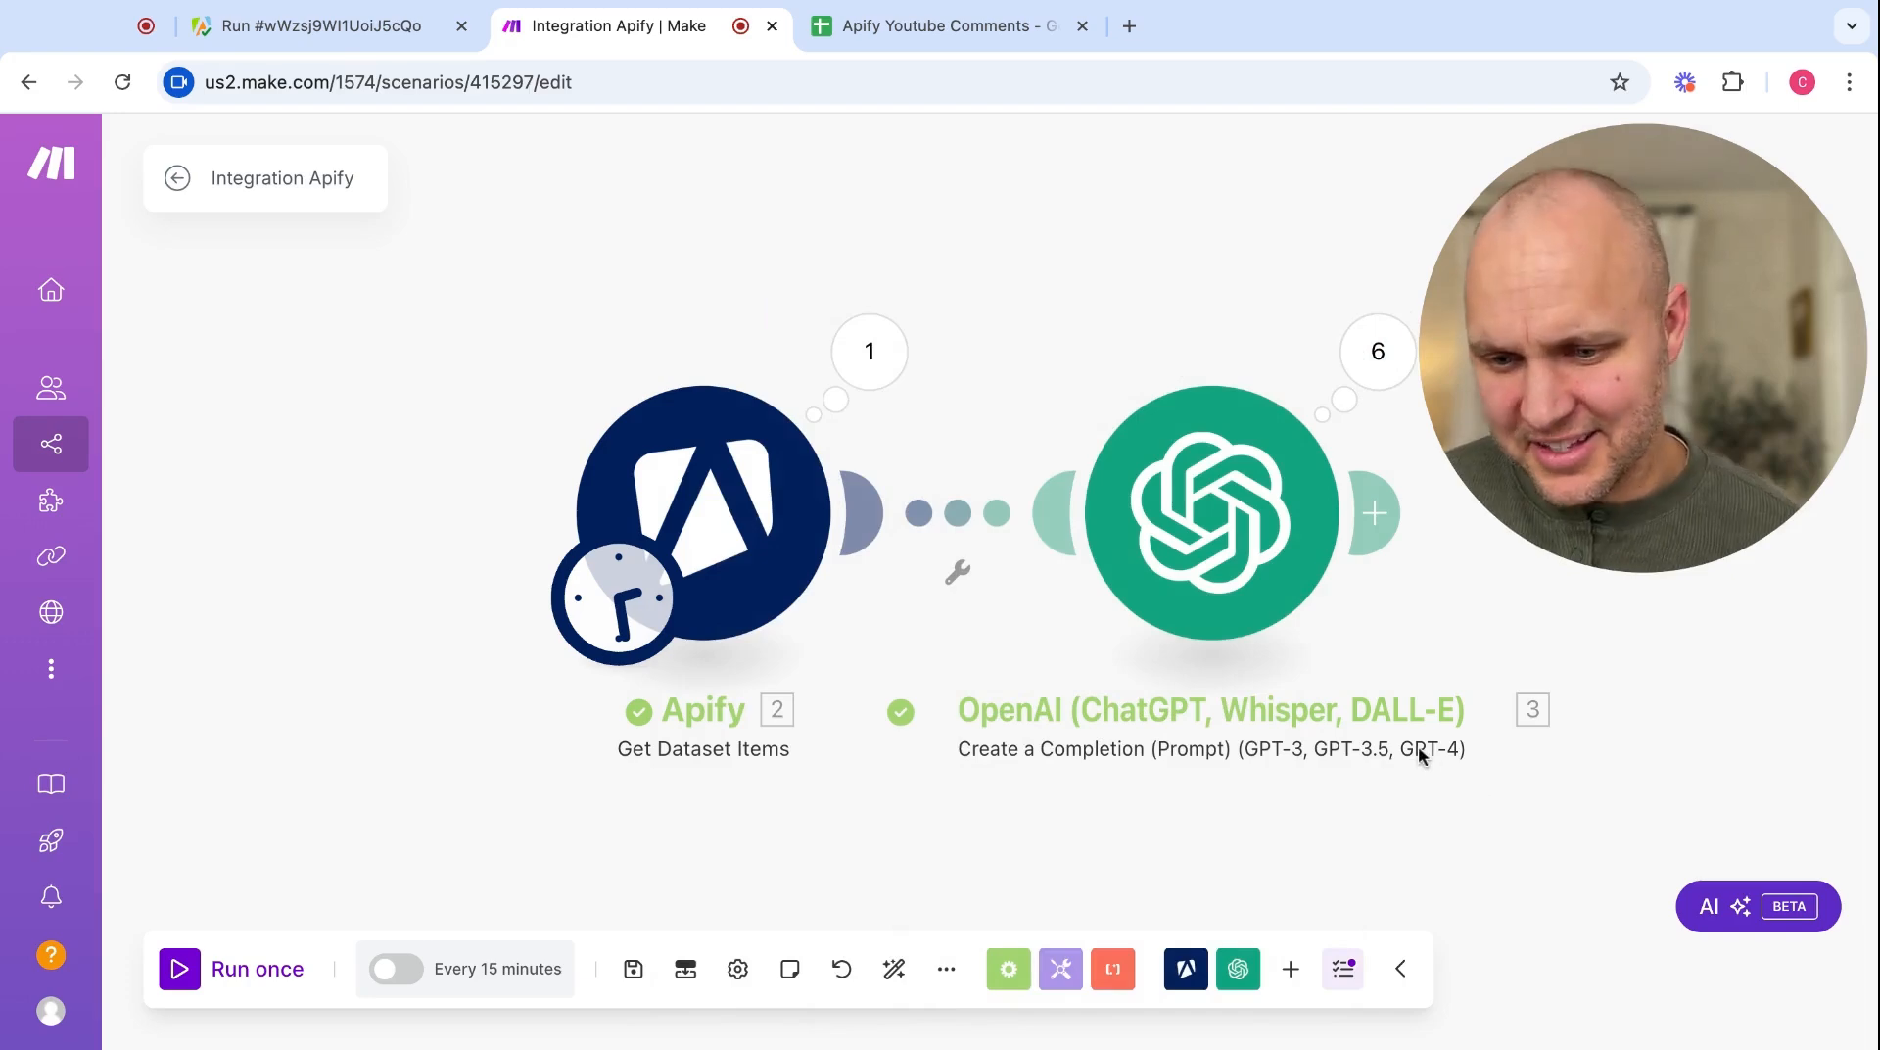
- Add a third message to the OpenAI chat completion and give it the User role
{"action": "left_click", "coordinate": [1250, 606]}
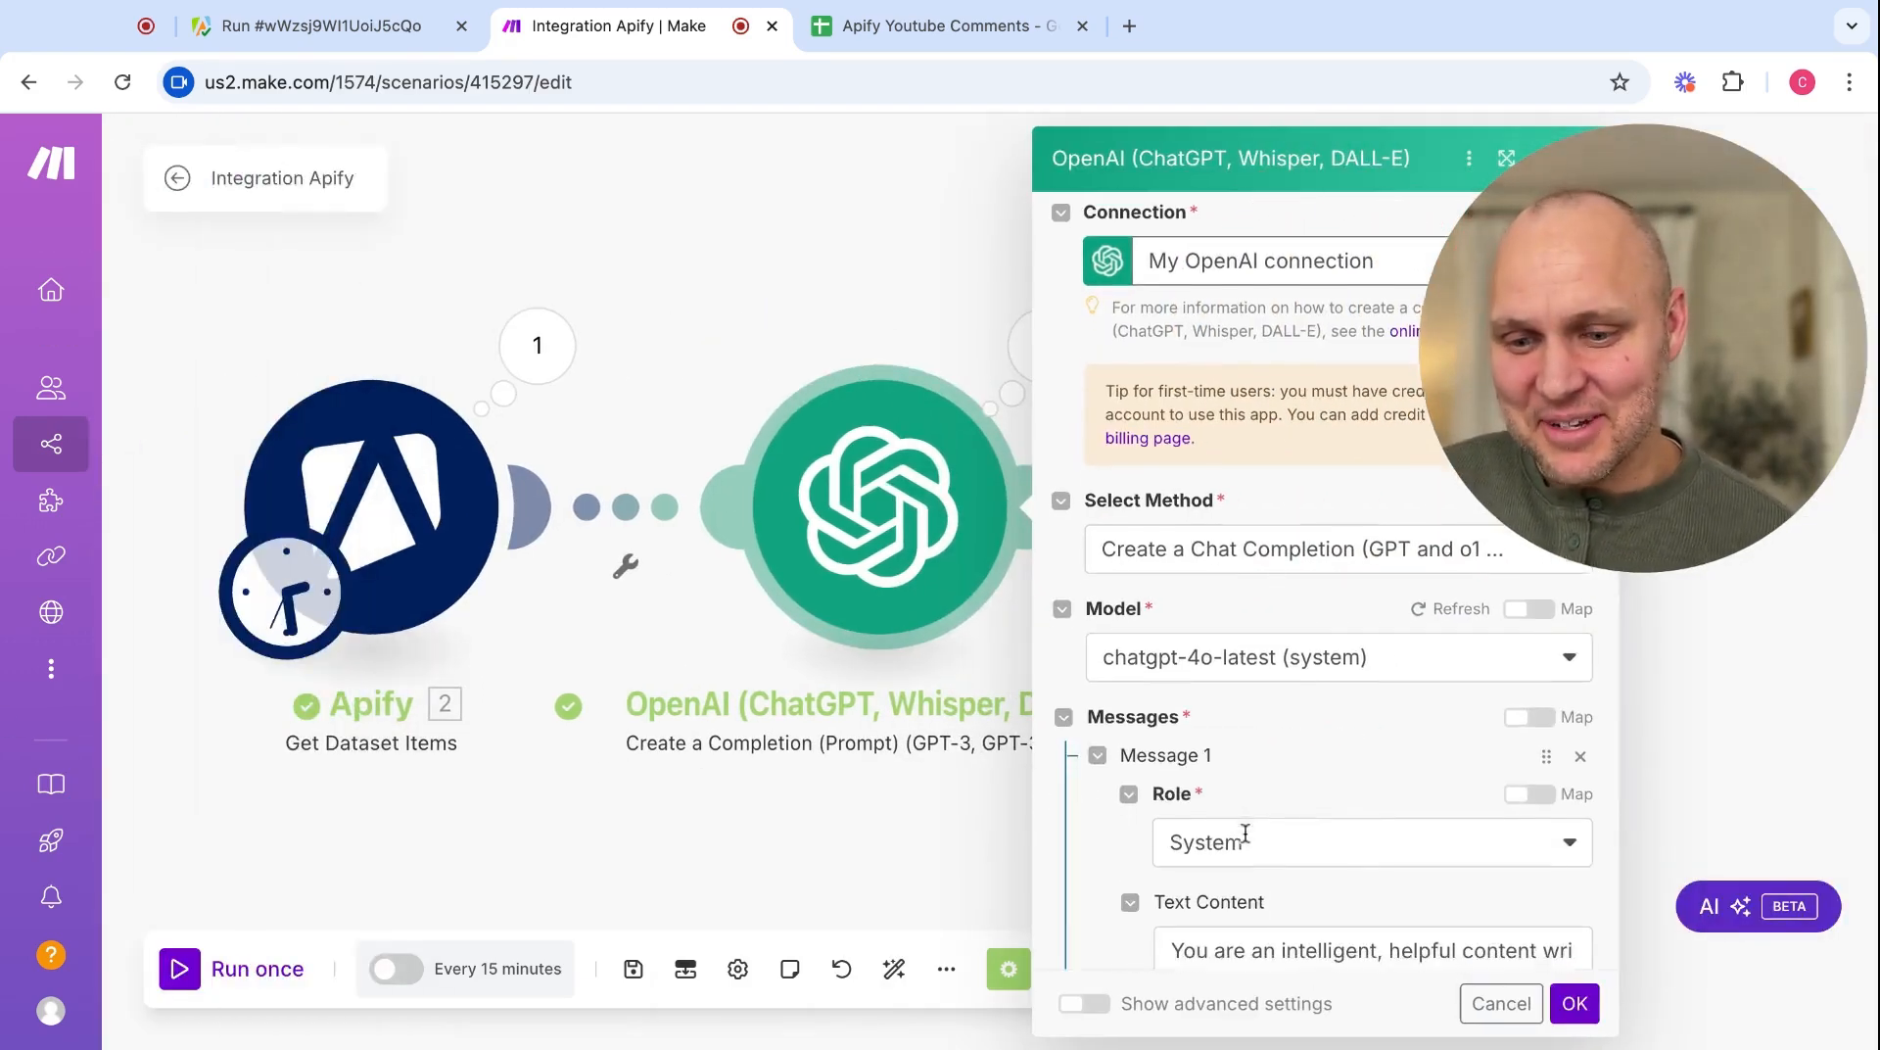
{"action": "scroll", "coordinate": [1245, 832], "scroll_direction": "down", "scroll_amount": 2}
{"action": "scroll", "coordinate": [1246, 832], "scroll_direction": "down", "scroll_amount": 8}
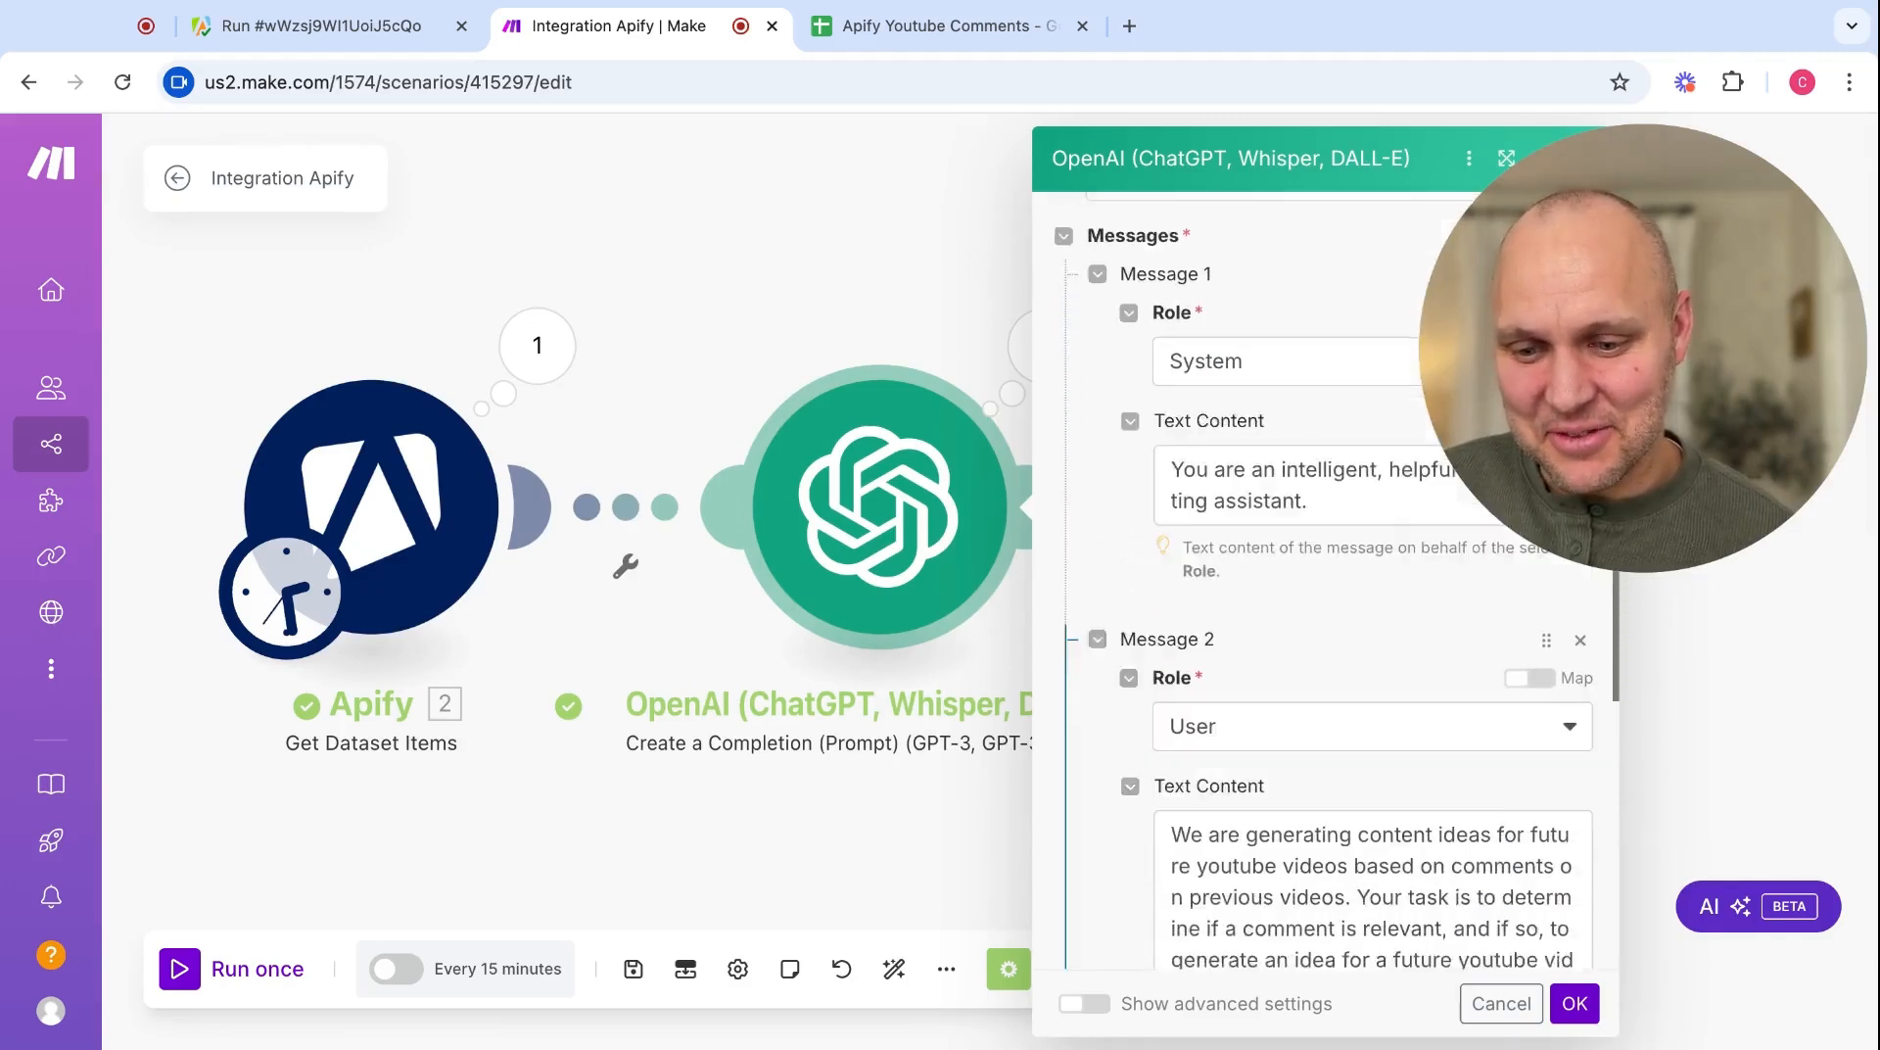
{"action": "scroll", "coordinate": [1302, 789], "scroll_direction": "down", "scroll_amount": 3}
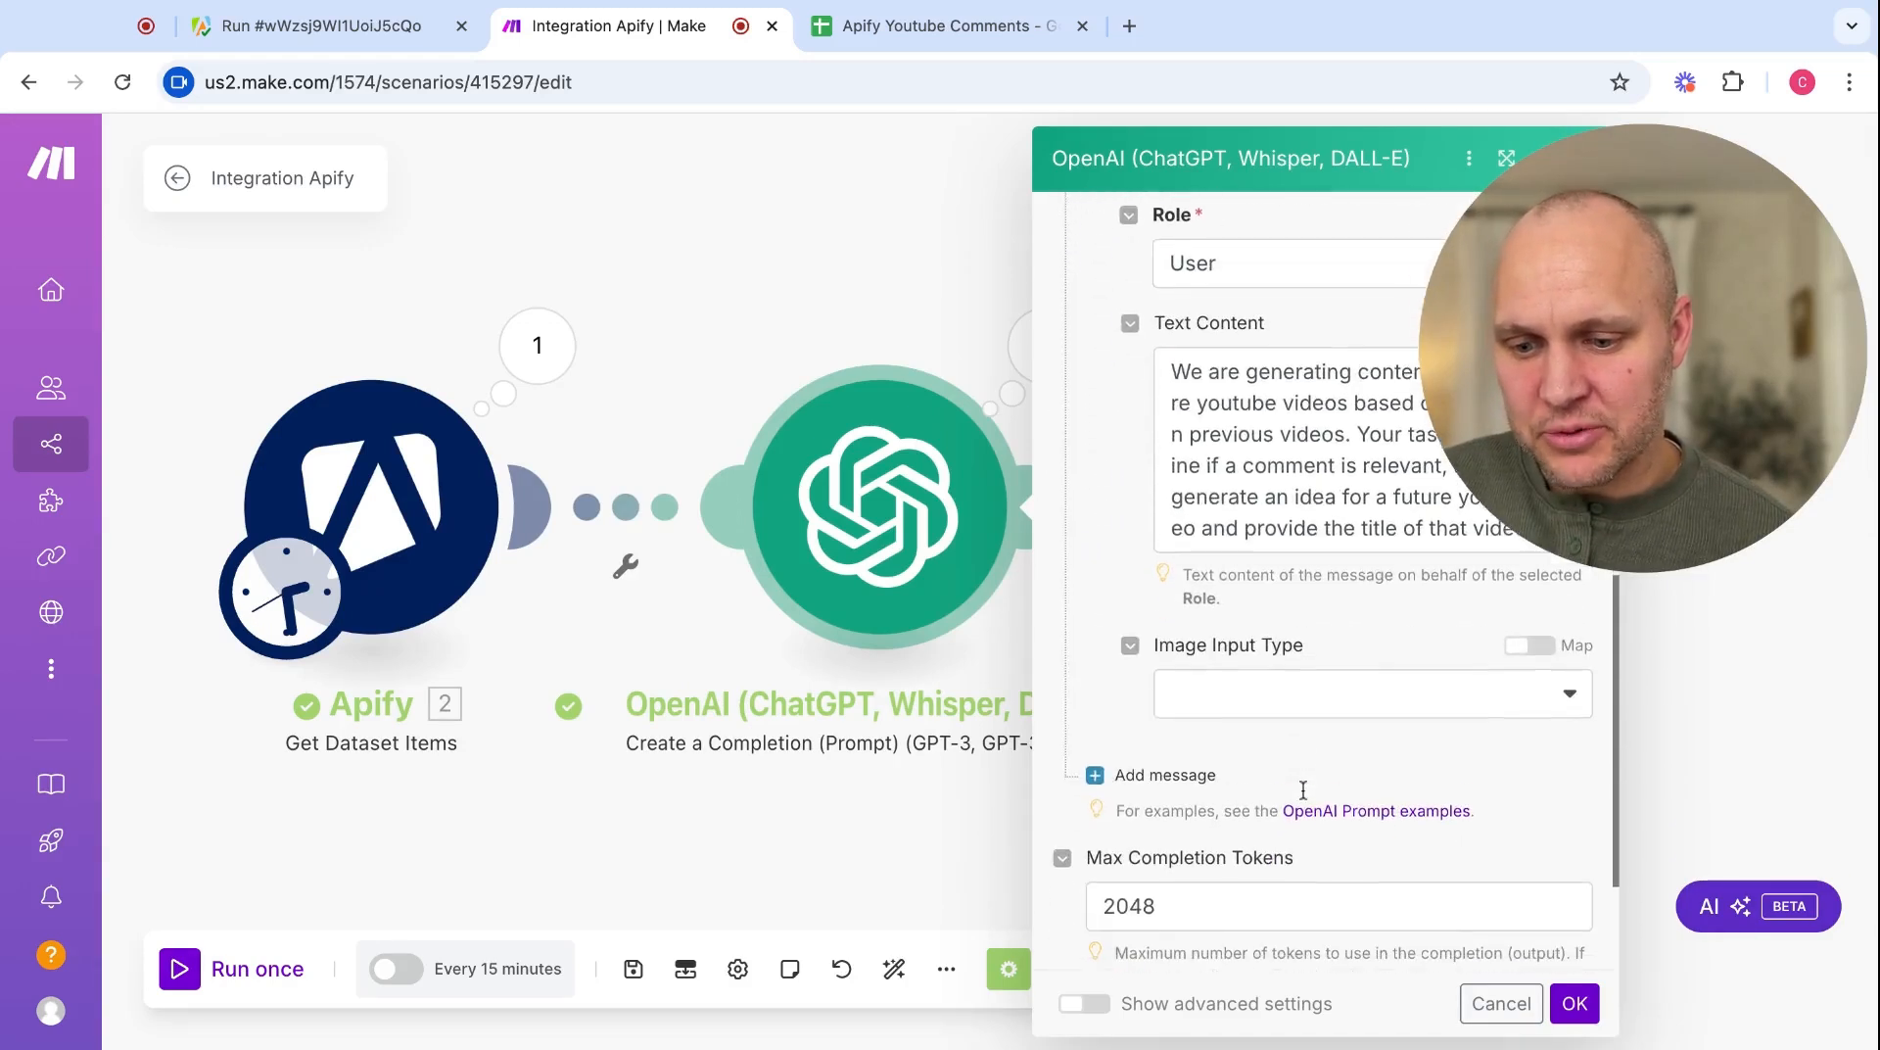
{"action": "left_click", "coordinate": [1160, 752]}
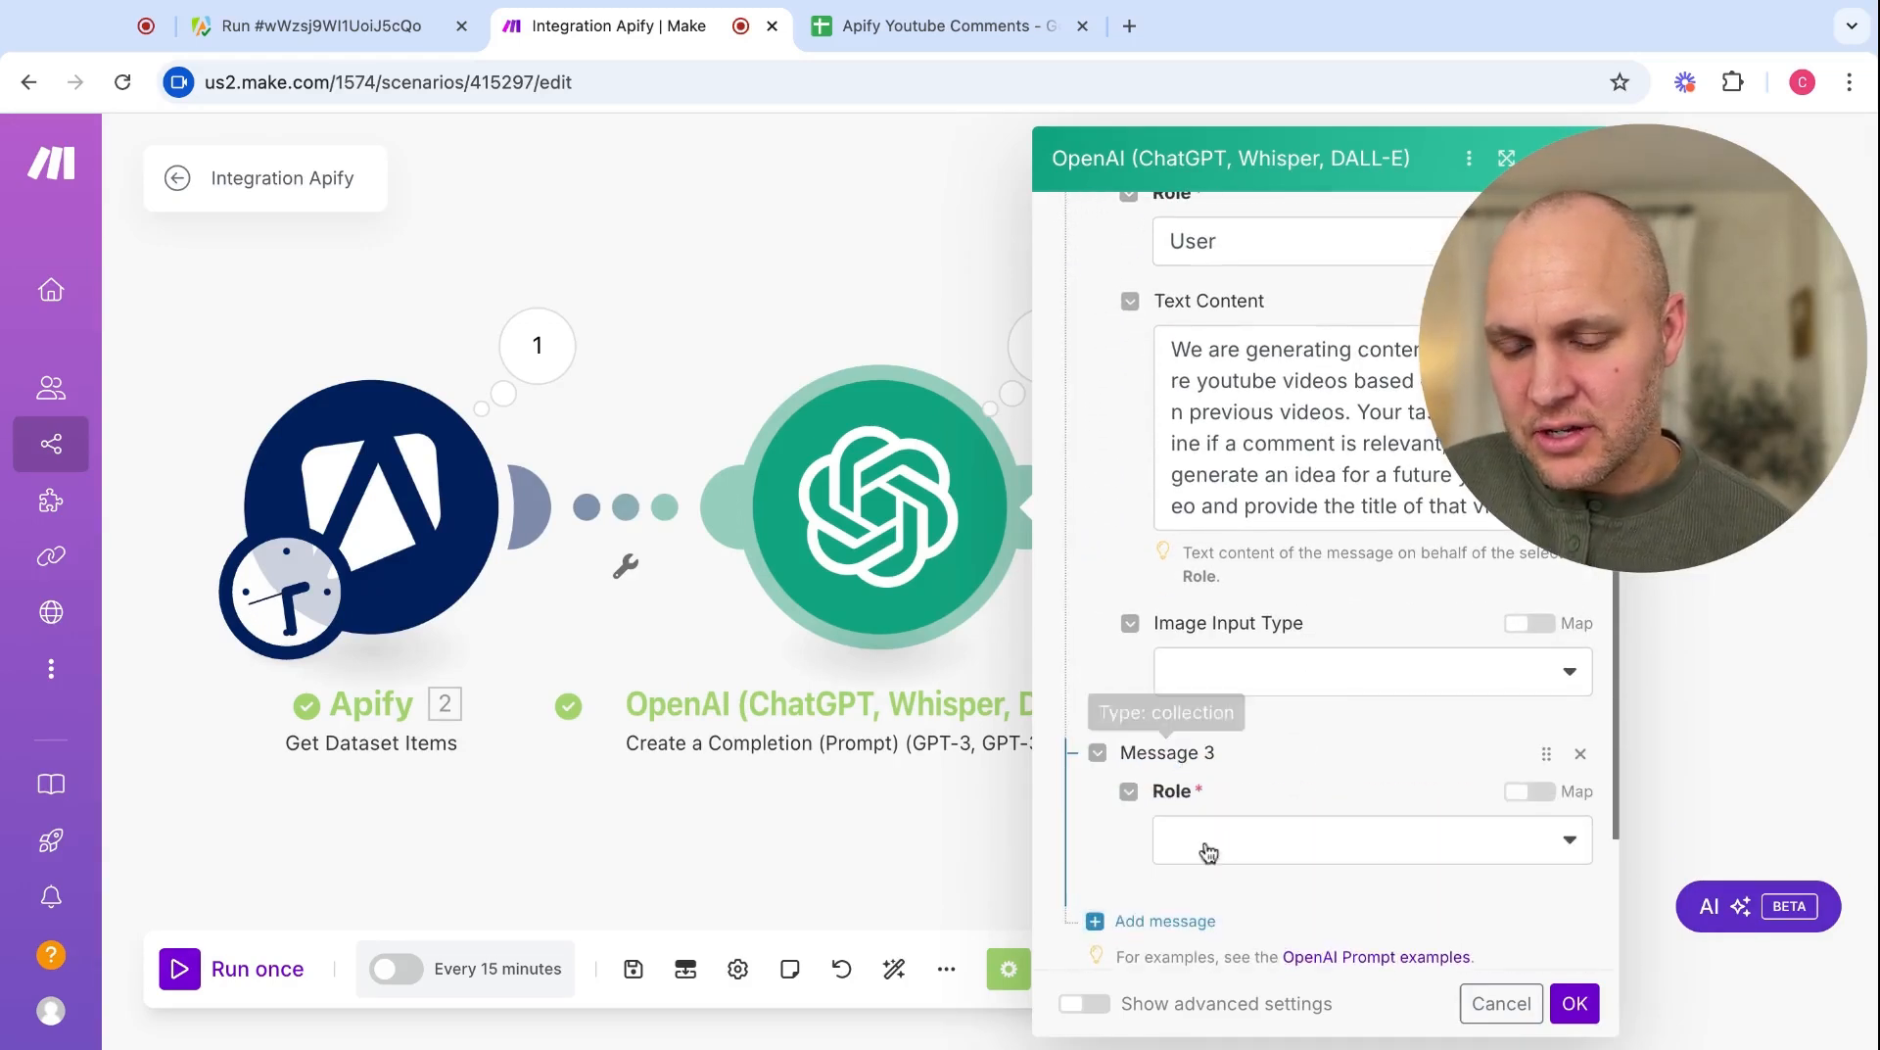
{"action": "left_click", "coordinate": [1284, 852]}
{"action": "left_click", "coordinate": [1213, 884]}
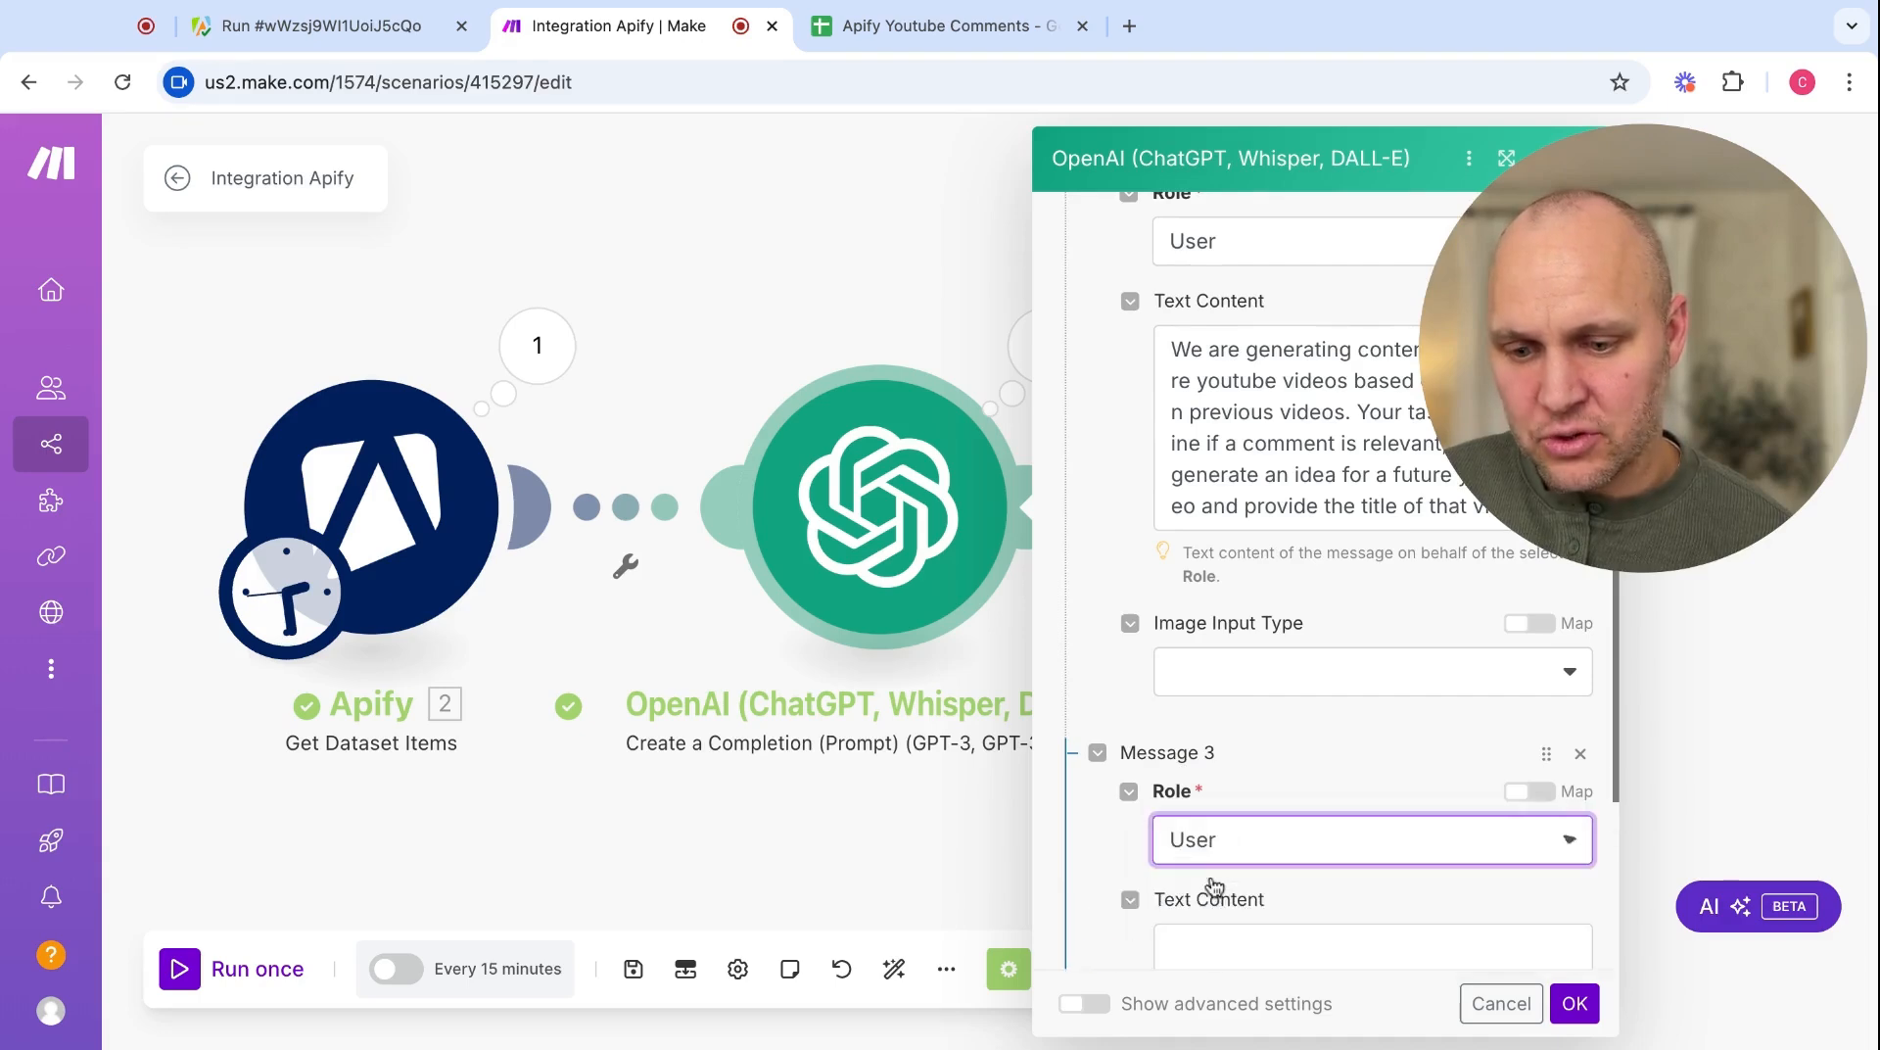
{"action": "scroll", "coordinate": [1212, 893], "scroll_direction": "down", "scroll_amount": 3}
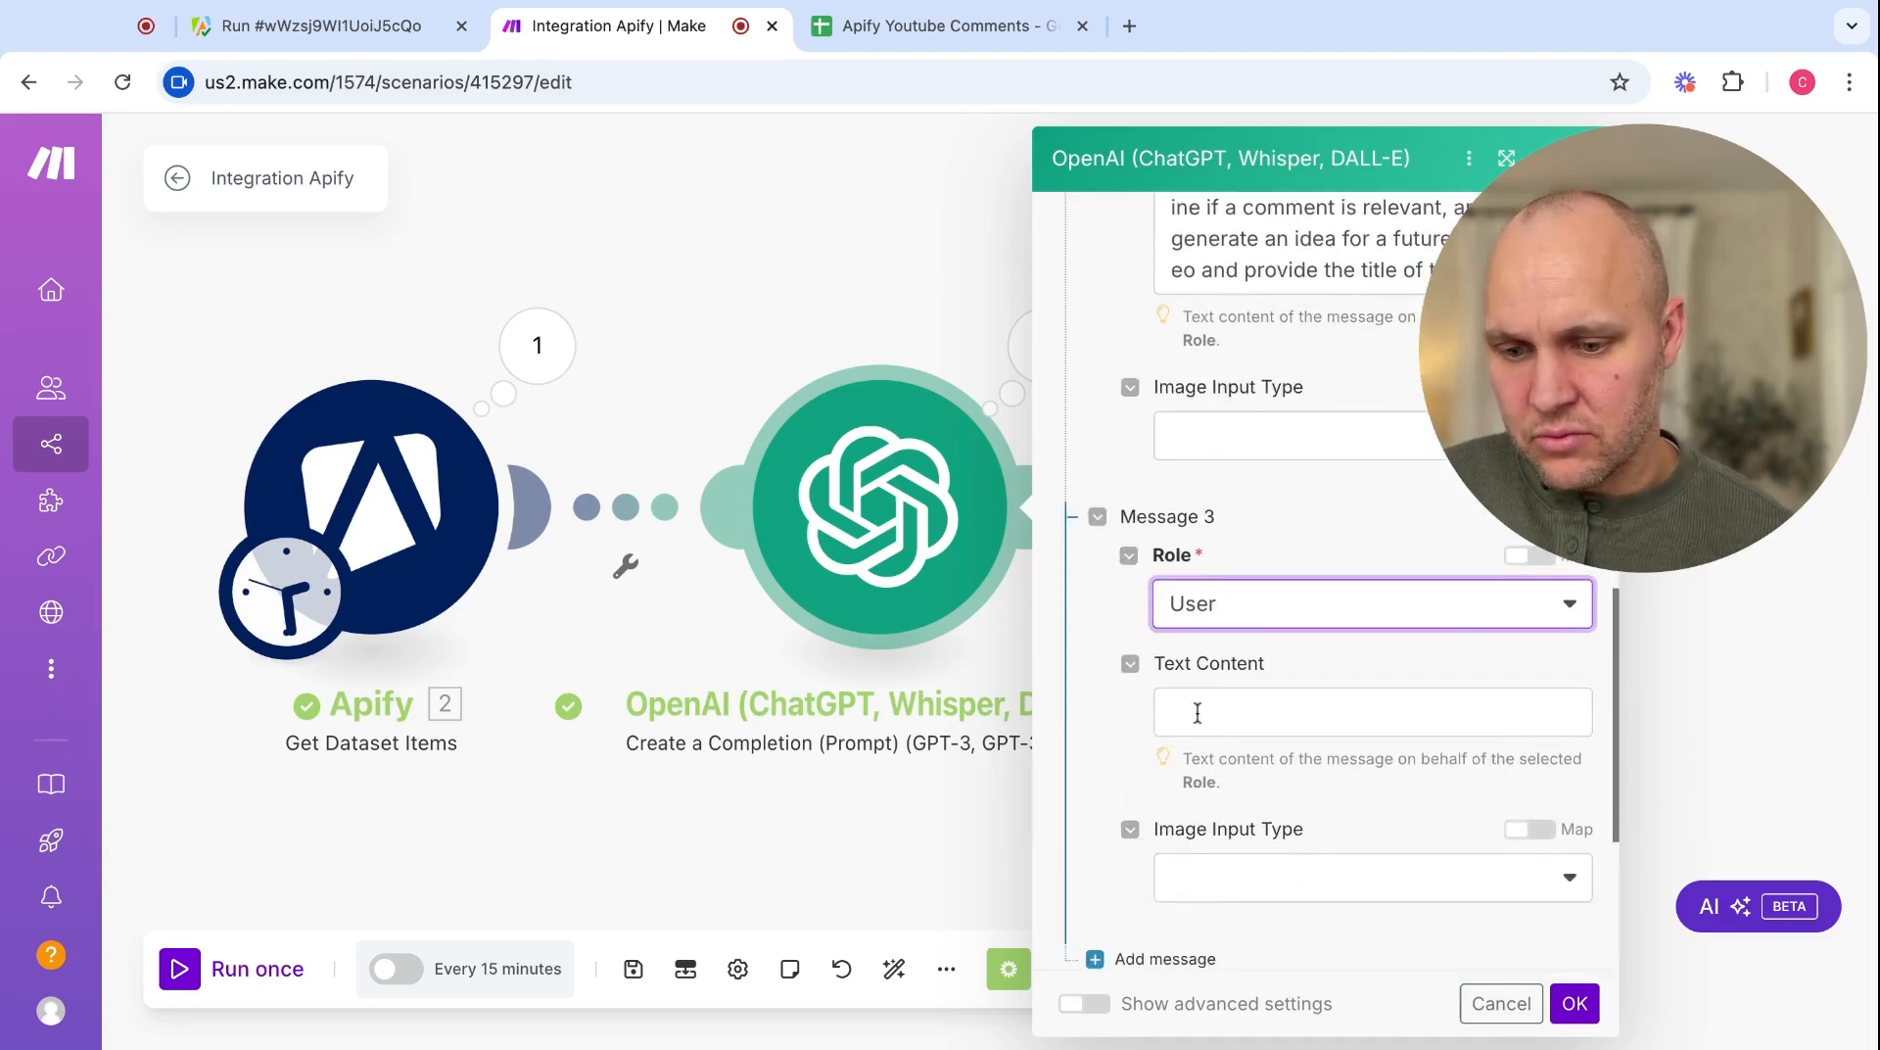
- Fill the third message's text content with "Title: " plus Apify's title field, then ". Comment: " plus the comment field and a period
{"action": "left_click", "coordinate": [1197, 712]}
{"action": "type", "text": "T"}
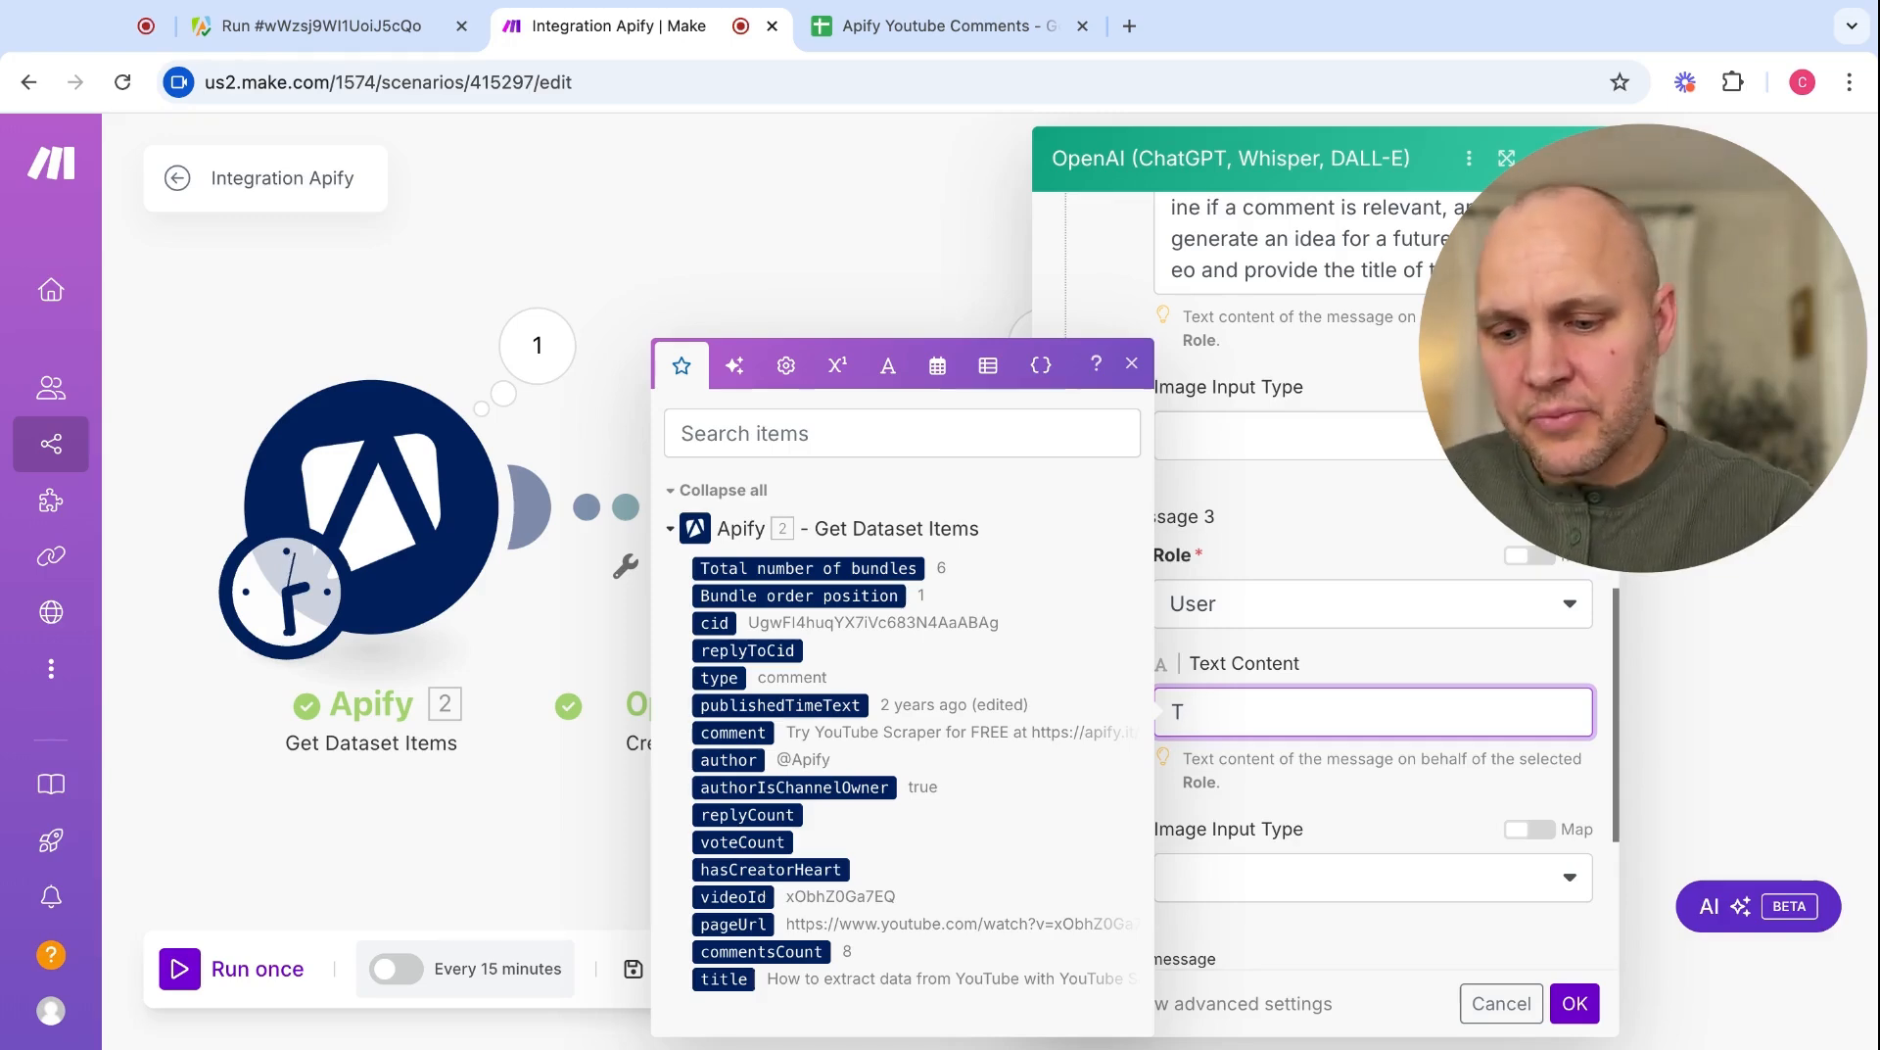
{"action": "type", "text": "itle:"}
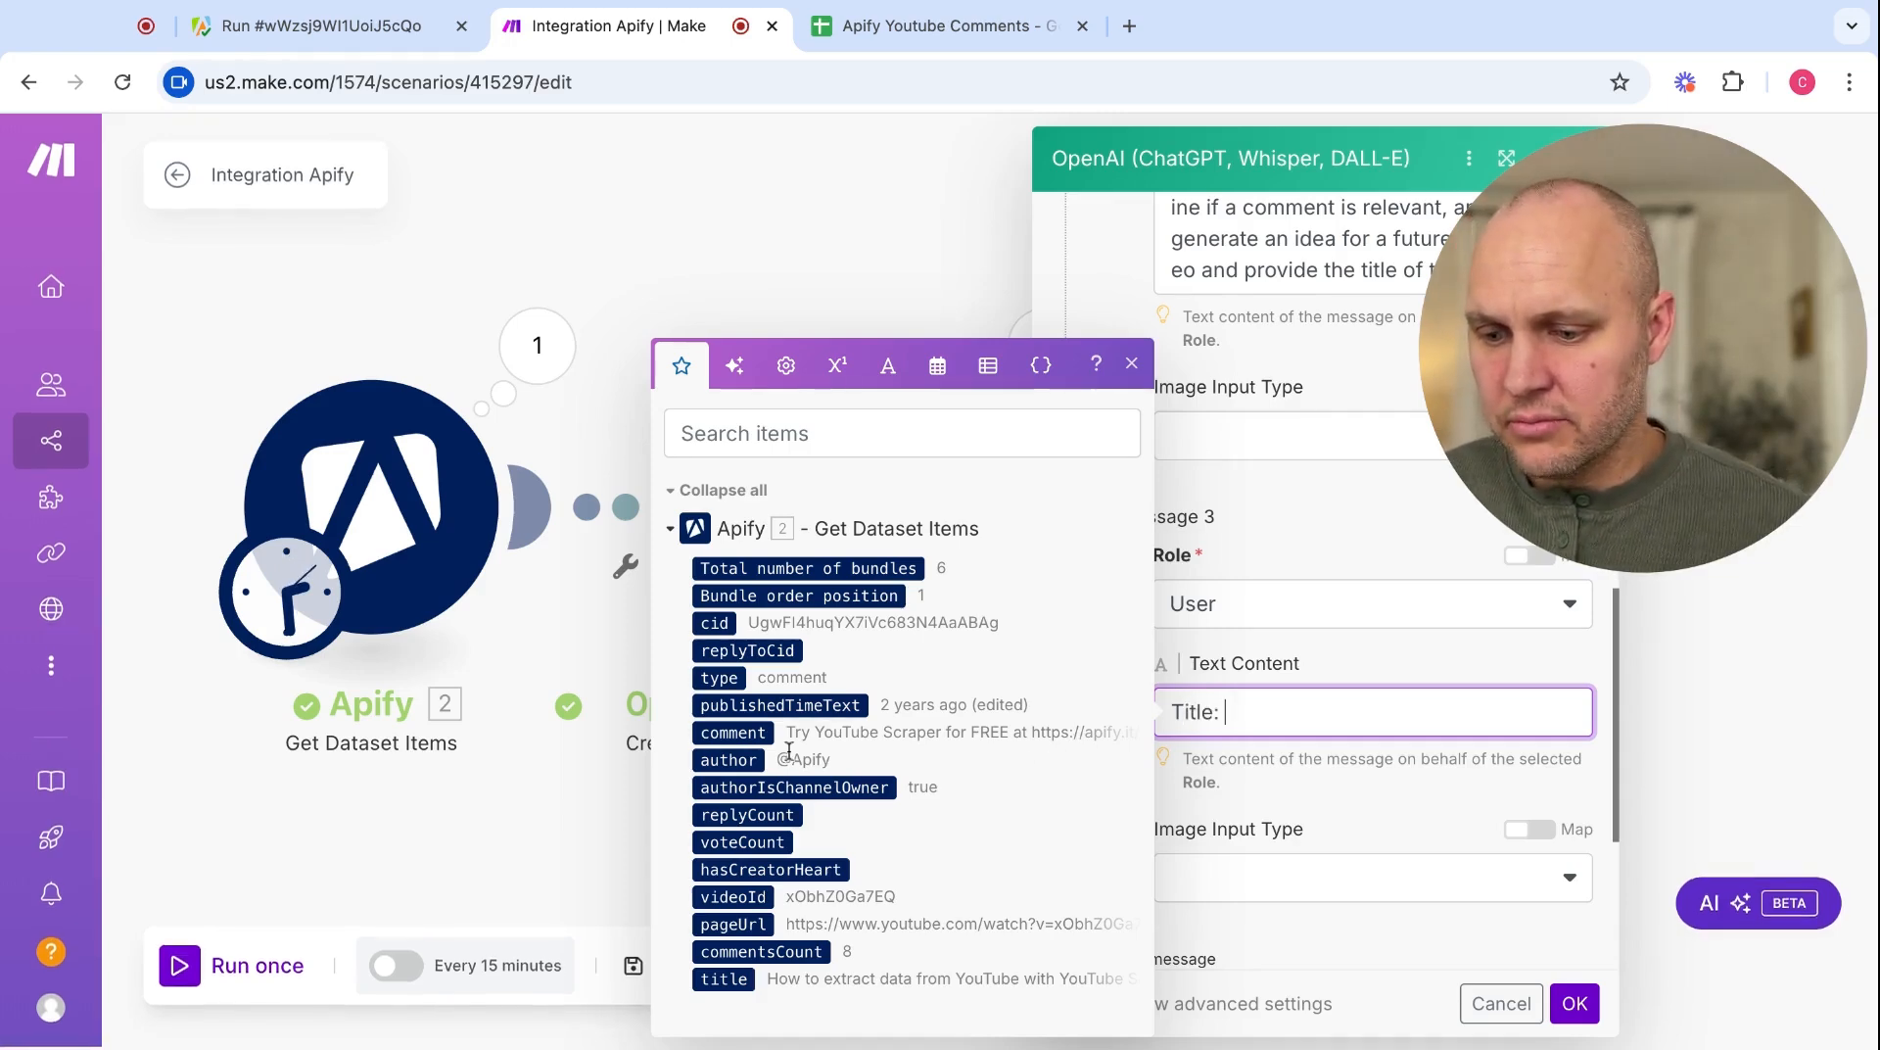
{"action": "left_click", "coordinate": [722, 979]}
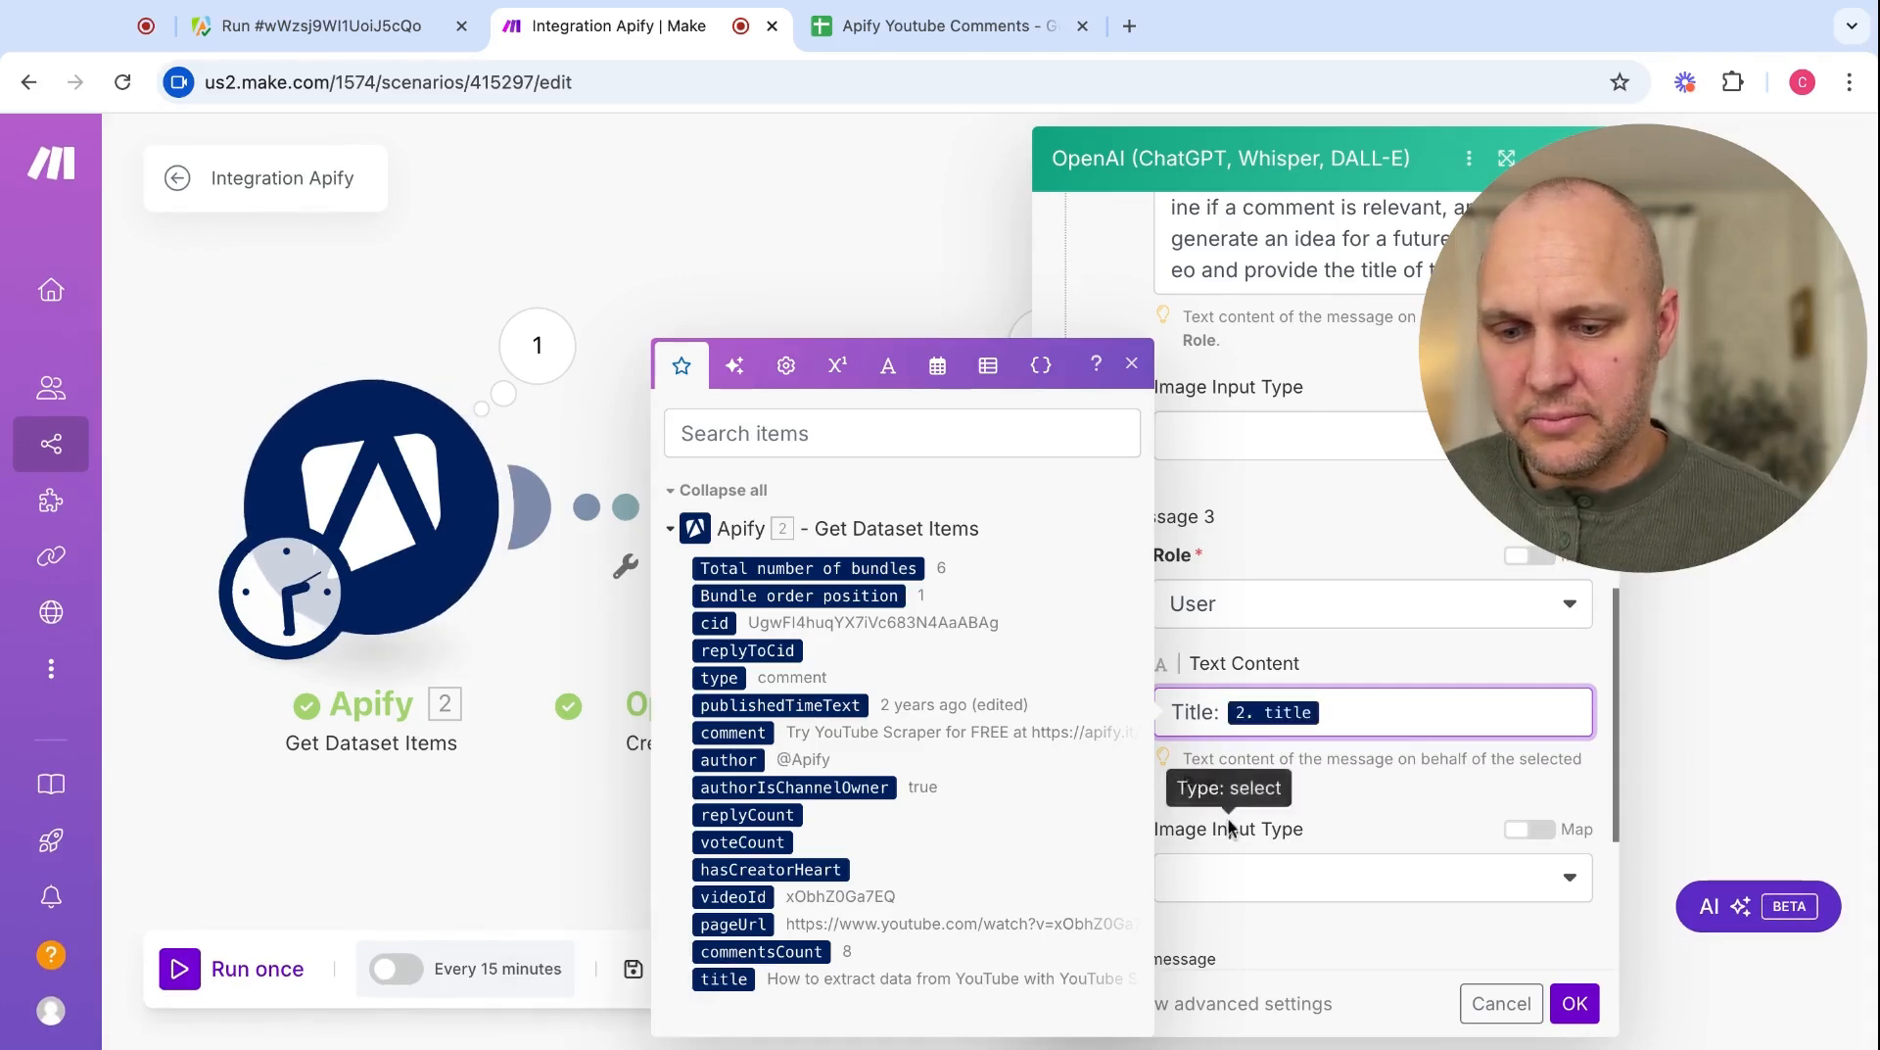
{"action": "type", "text": ". "}
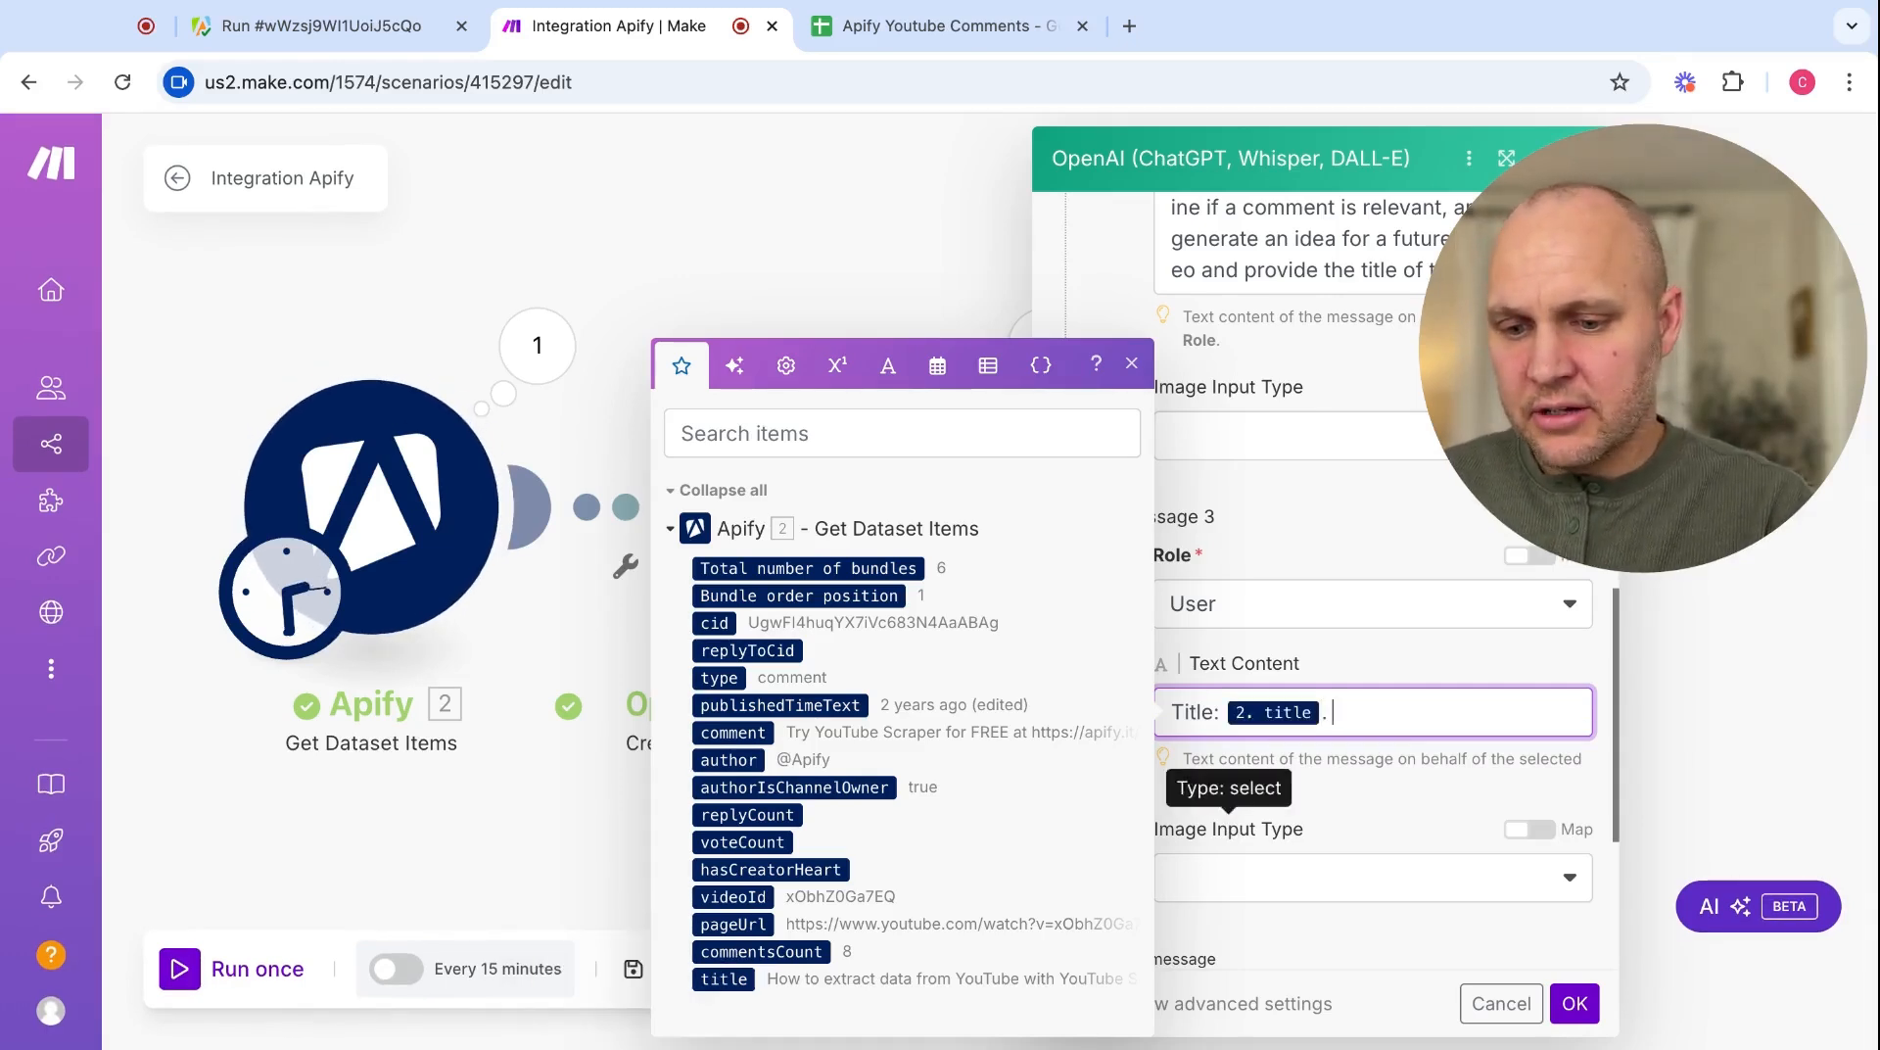
{"action": "type", "text": "Comment:"}
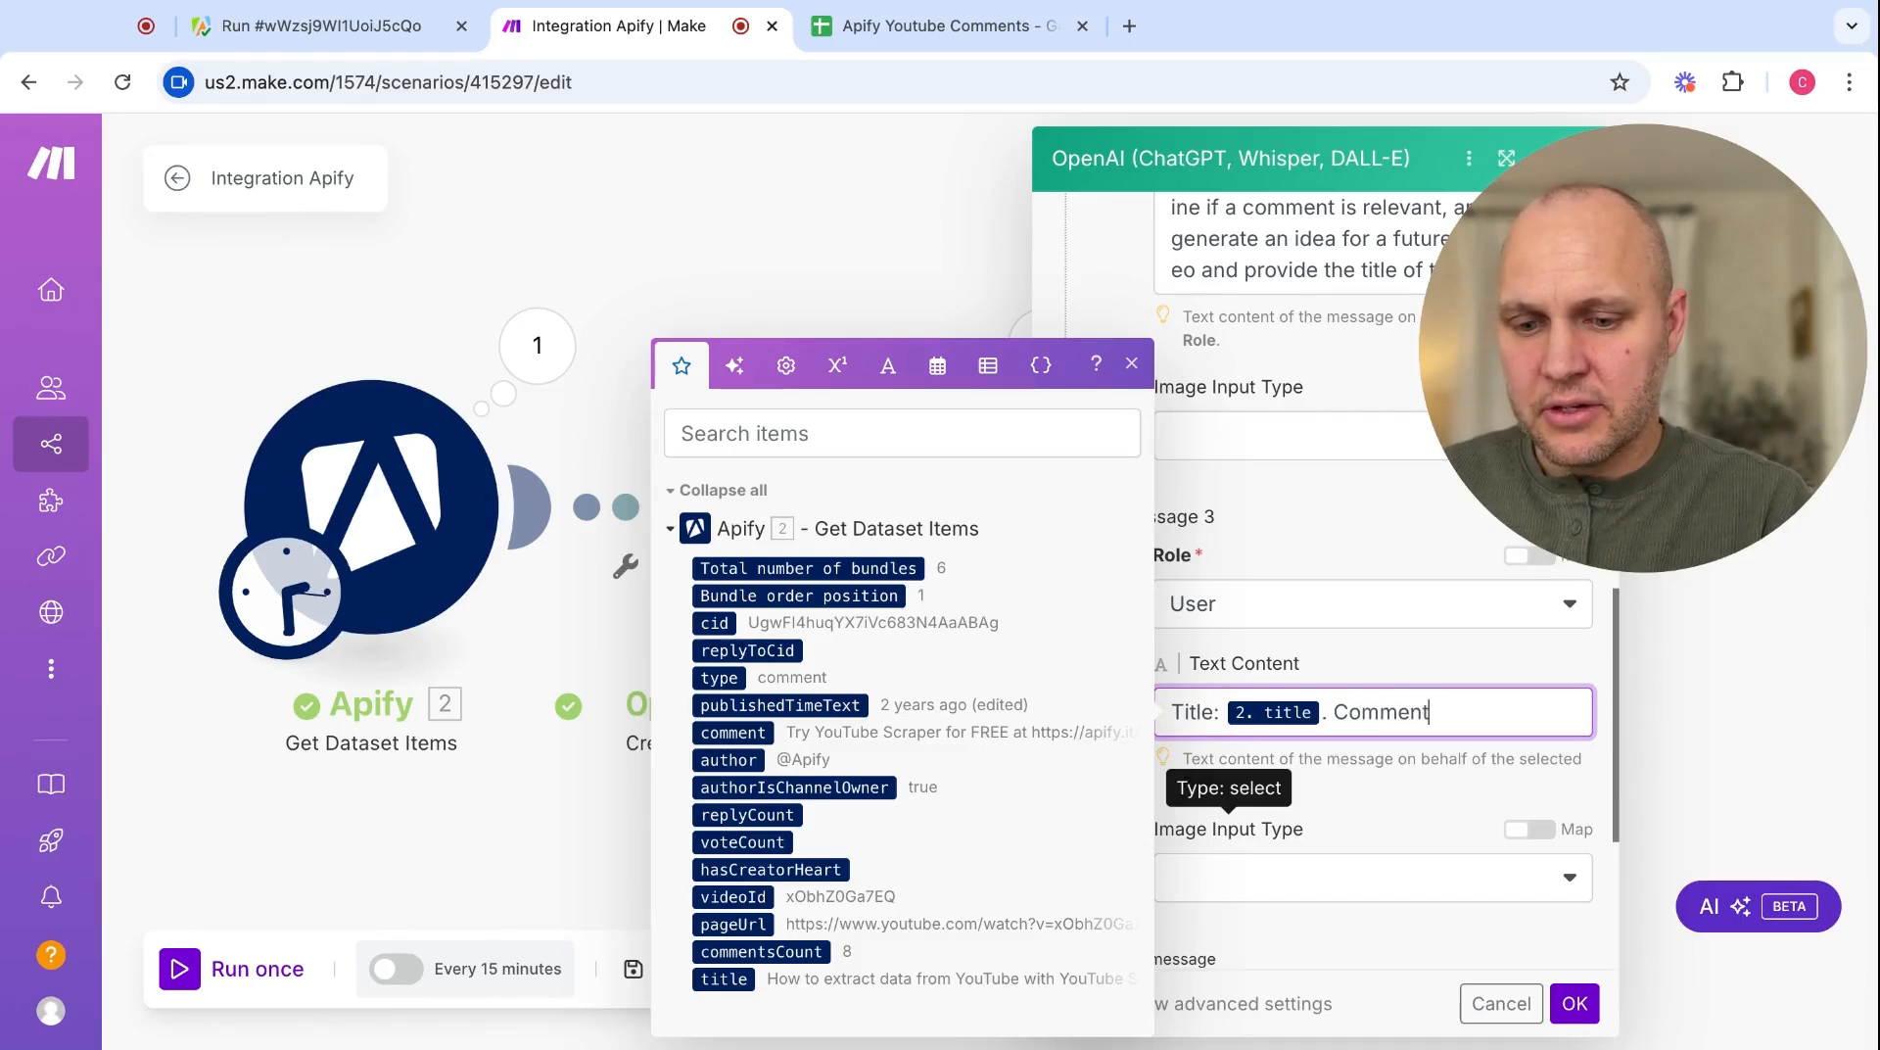
{"action": "left_click", "coordinate": [740, 734]}
{"action": "left_click", "coordinate": [1321, 796]}
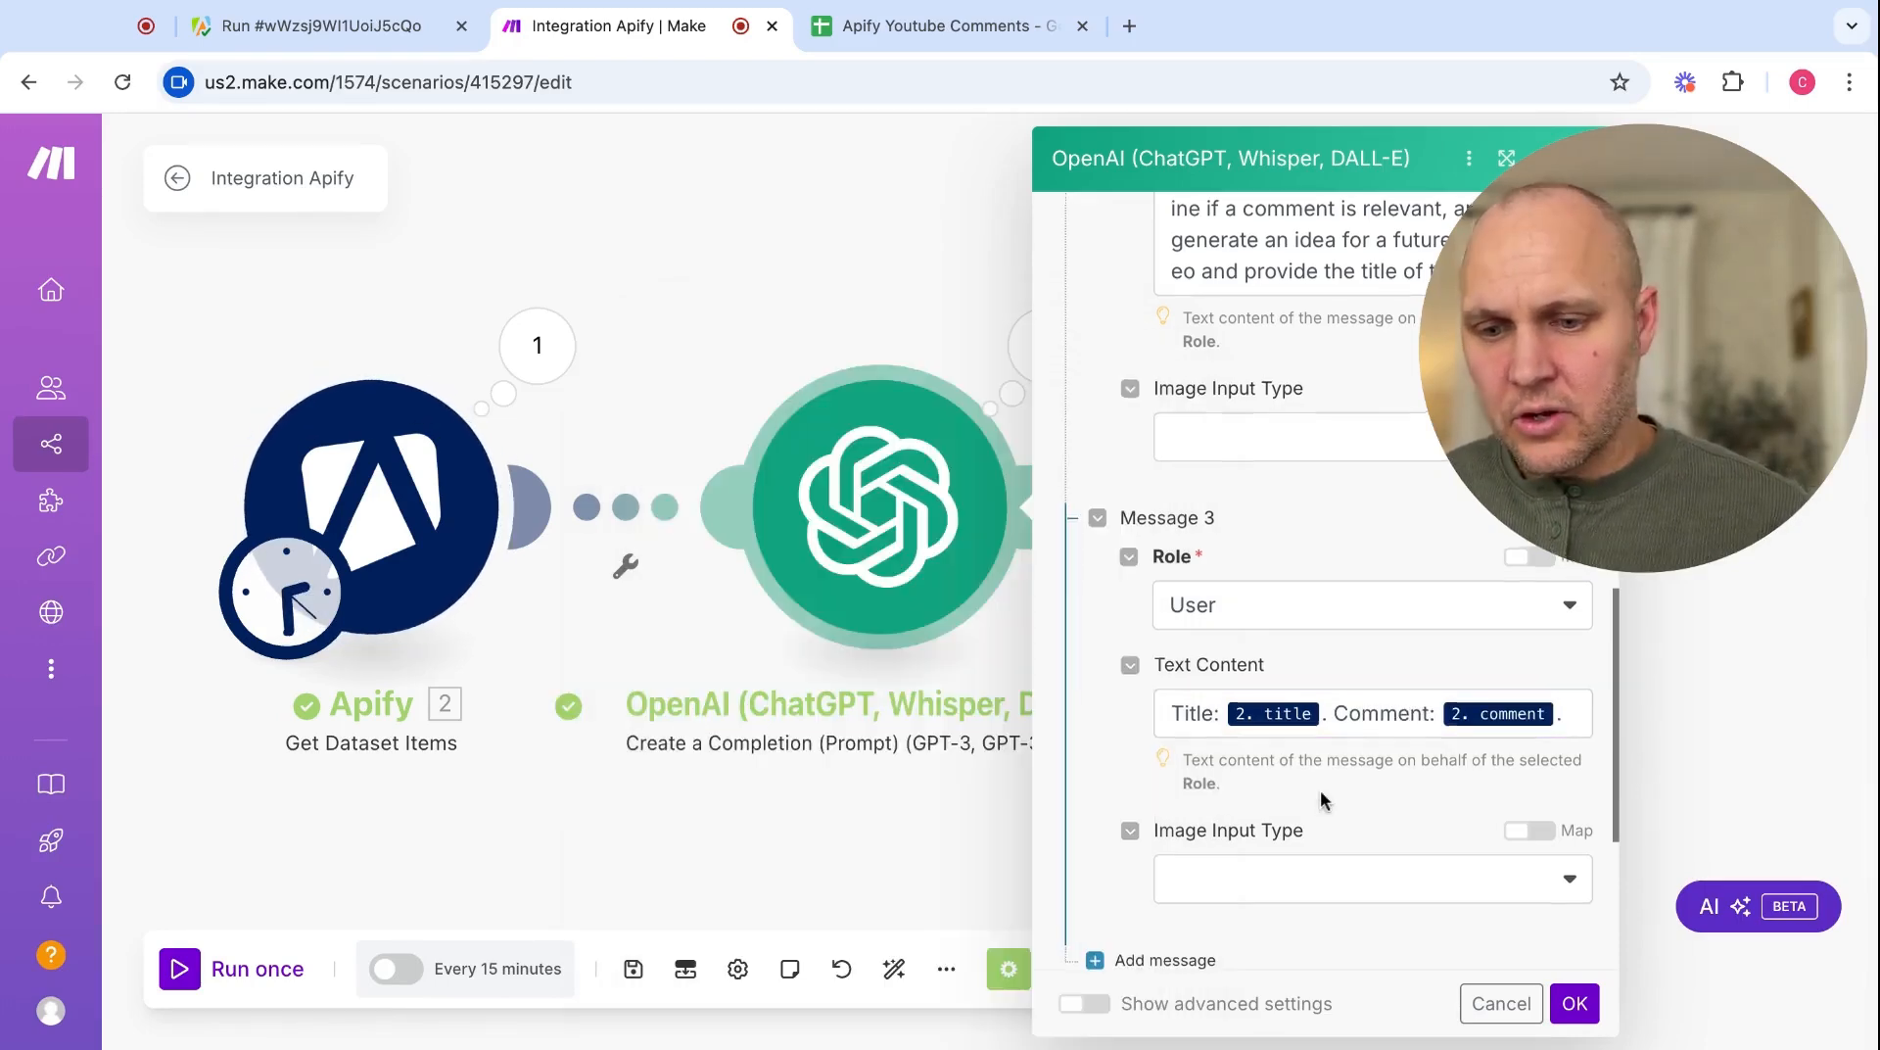
- Review the three chat messages, accept the OpenAI module's settings, and run the scenario once
{"action": "scroll", "coordinate": [1322, 798], "scroll_direction": "up", "scroll_amount": 10}
{"action": "scroll", "coordinate": [1324, 798], "scroll_direction": "up", "scroll_amount": 2}
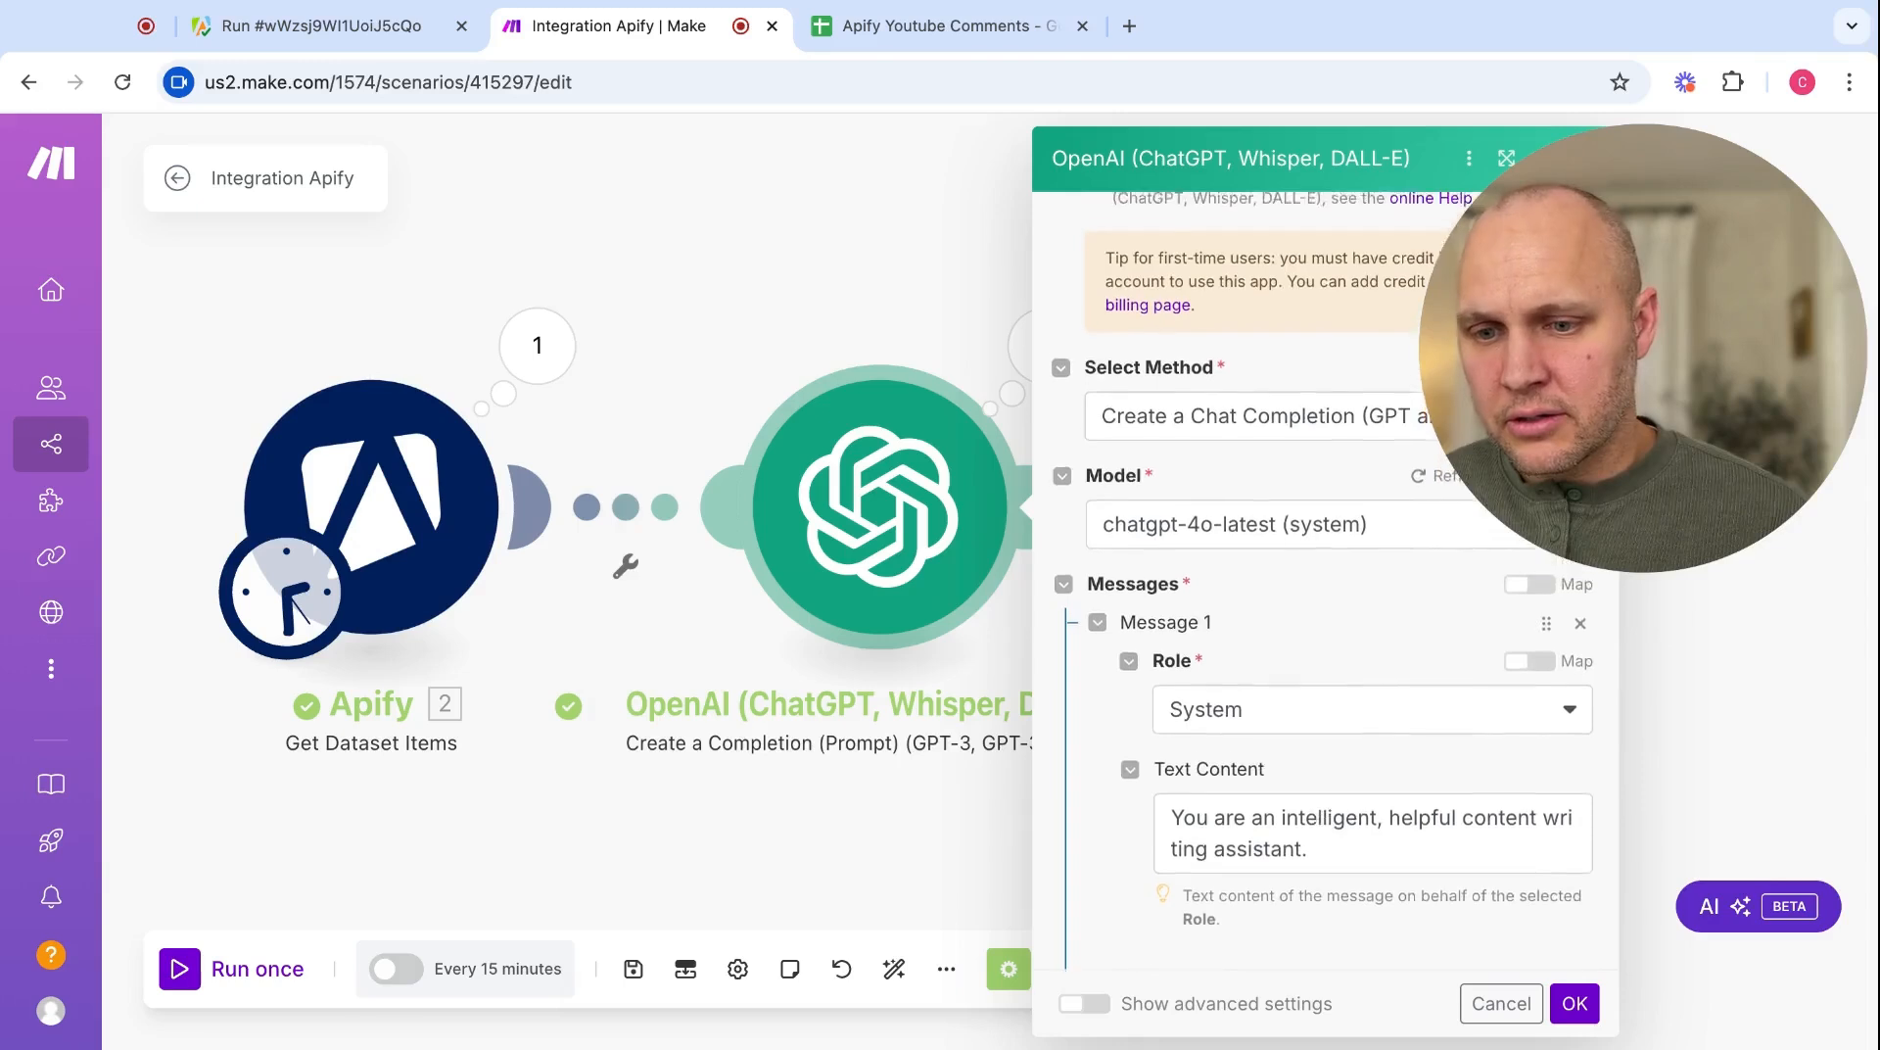
{"action": "scroll", "coordinate": [1321, 798], "scroll_direction": "down", "scroll_amount": 4}
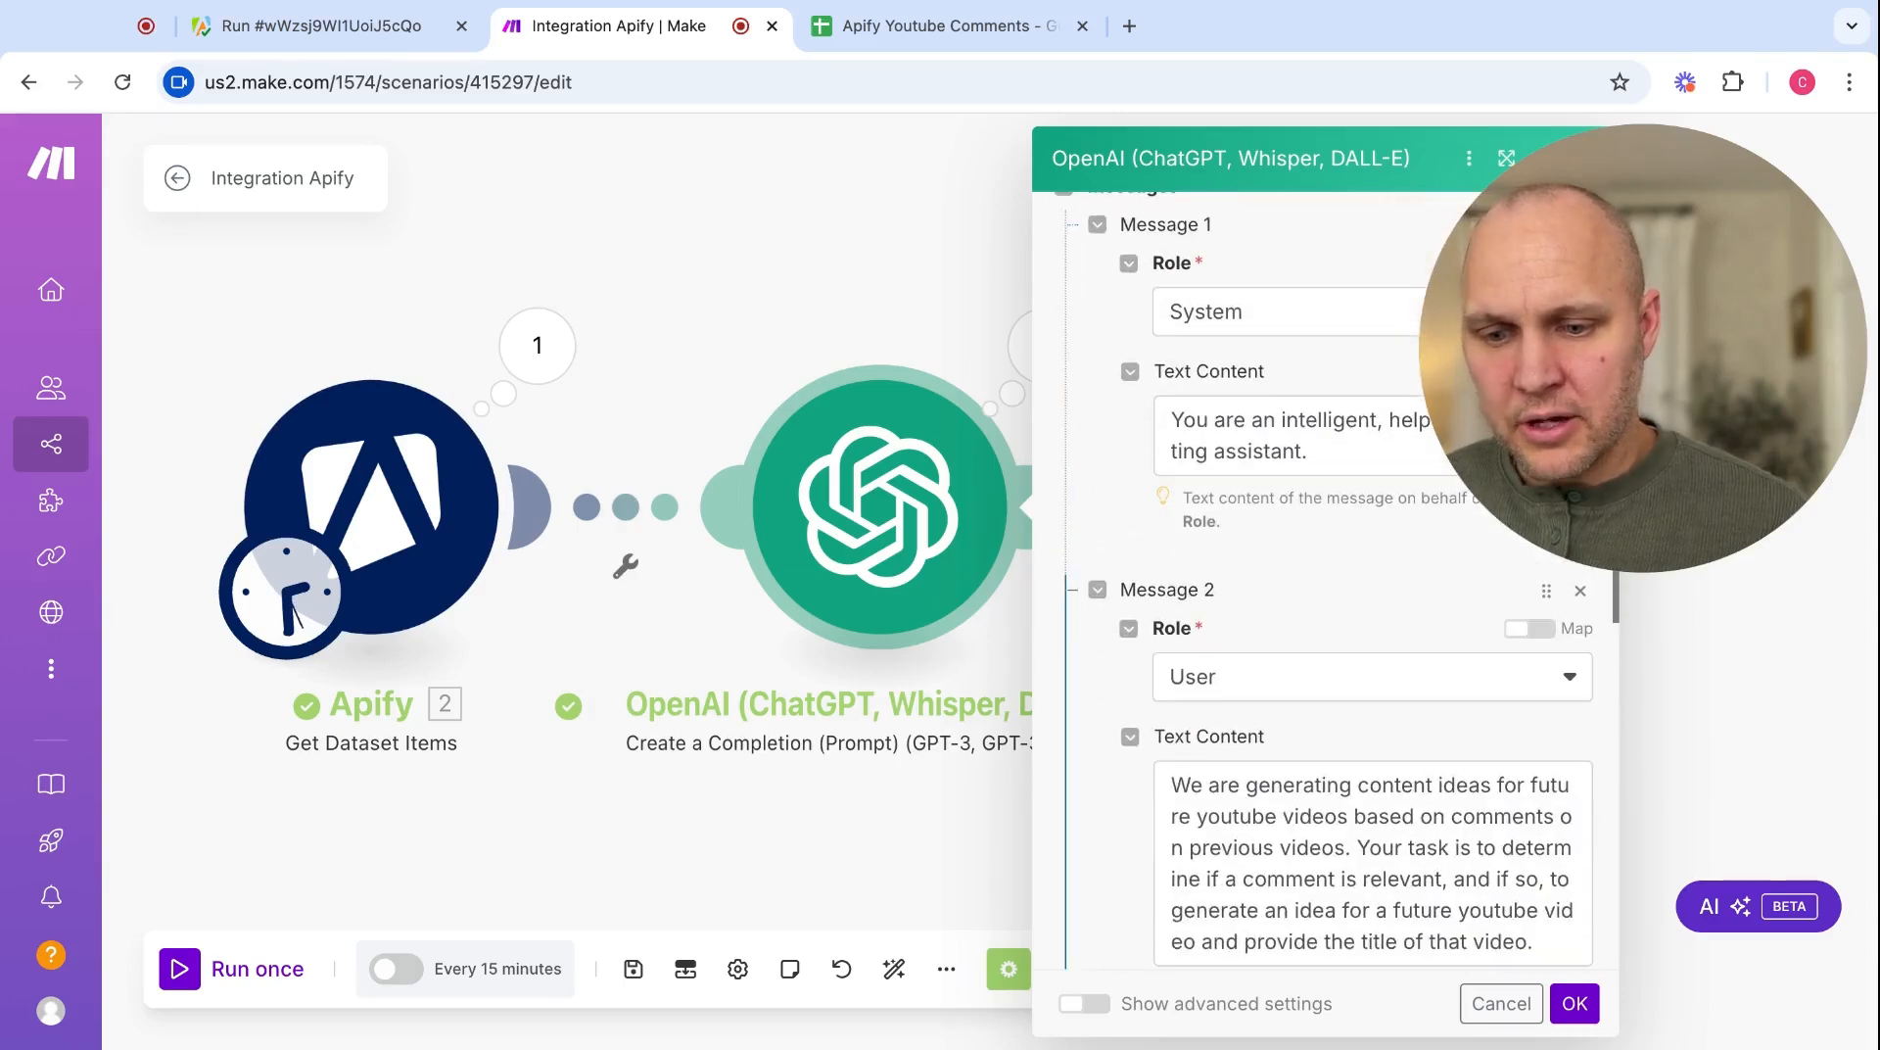
{"action": "scroll", "coordinate": [1322, 798], "scroll_direction": "up", "scroll_amount": 2}
{"action": "scroll", "coordinate": [1322, 798], "scroll_direction": "down", "scroll_amount": 4}
{"action": "scroll", "coordinate": [1300, 835], "scroll_direction": "down", "scroll_amount": 5}
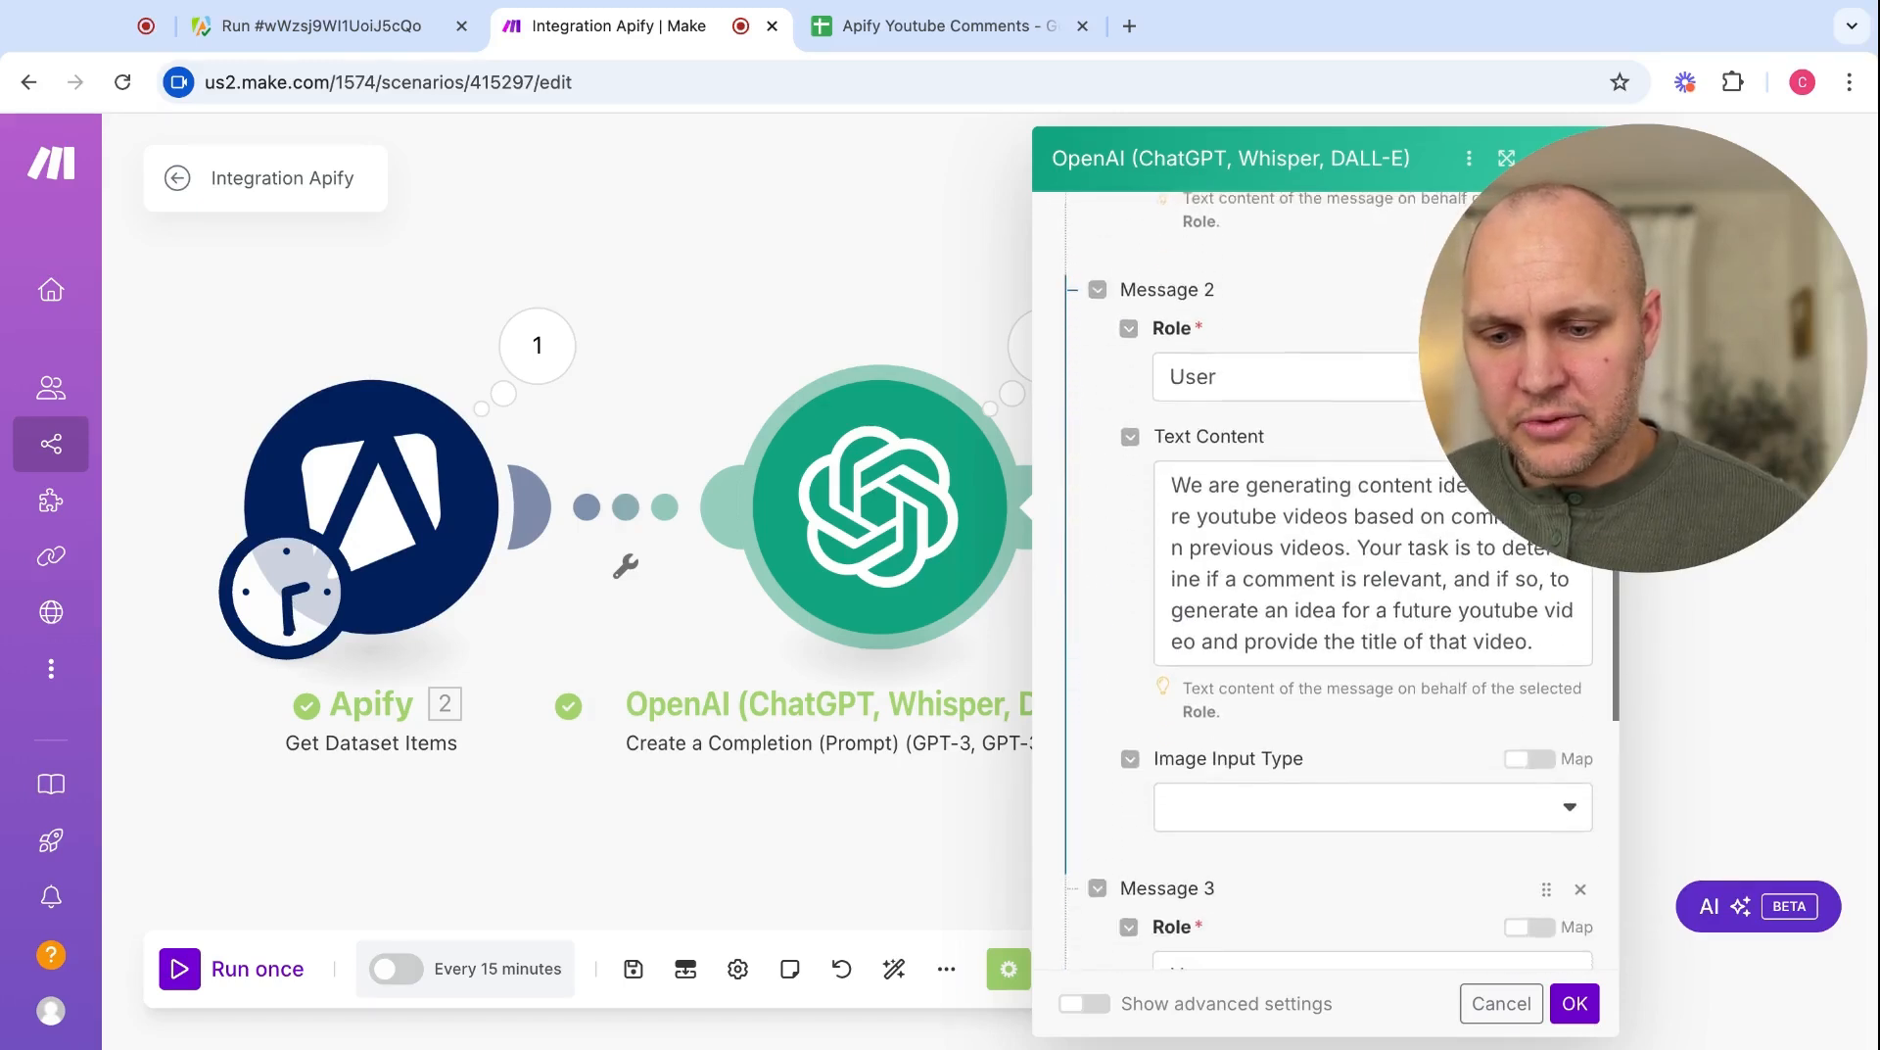
{"action": "scroll", "coordinate": [1300, 834], "scroll_direction": "down", "scroll_amount": 1}
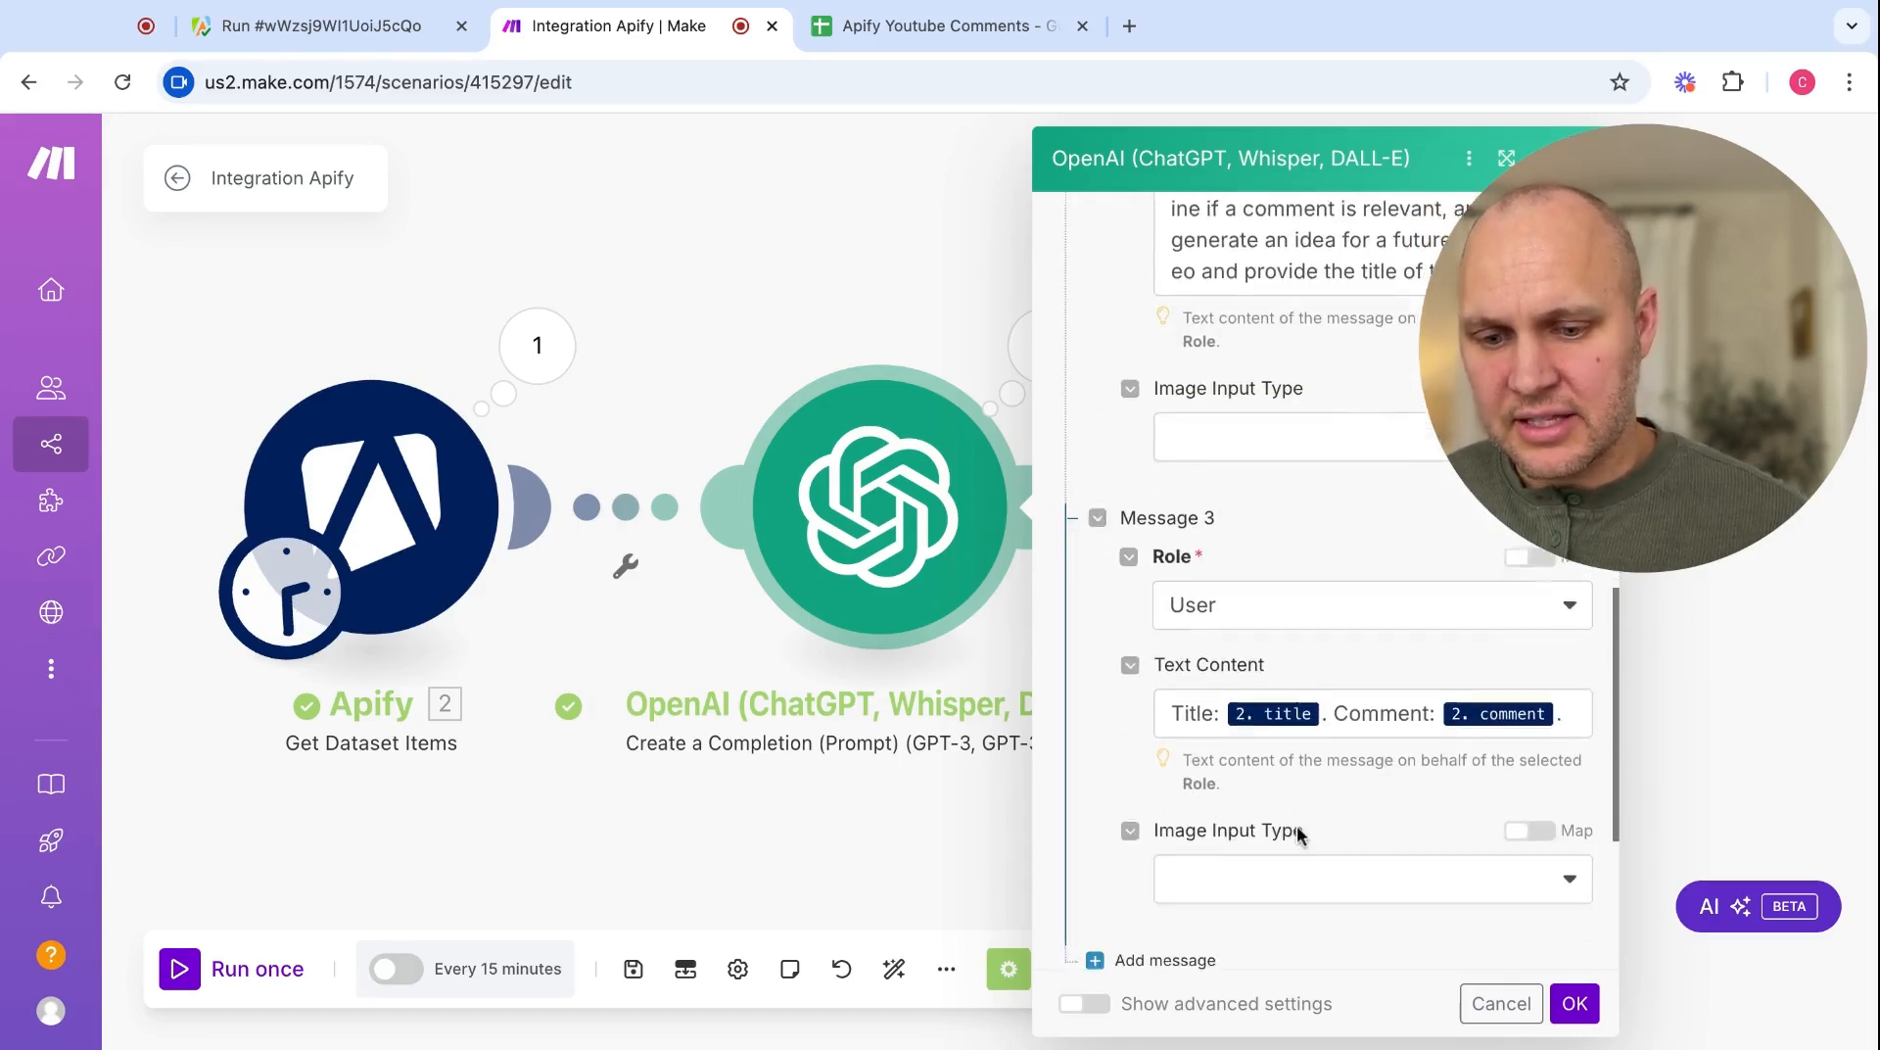
{"action": "scroll", "coordinate": [1337, 851], "scroll_direction": "down", "scroll_amount": 1}
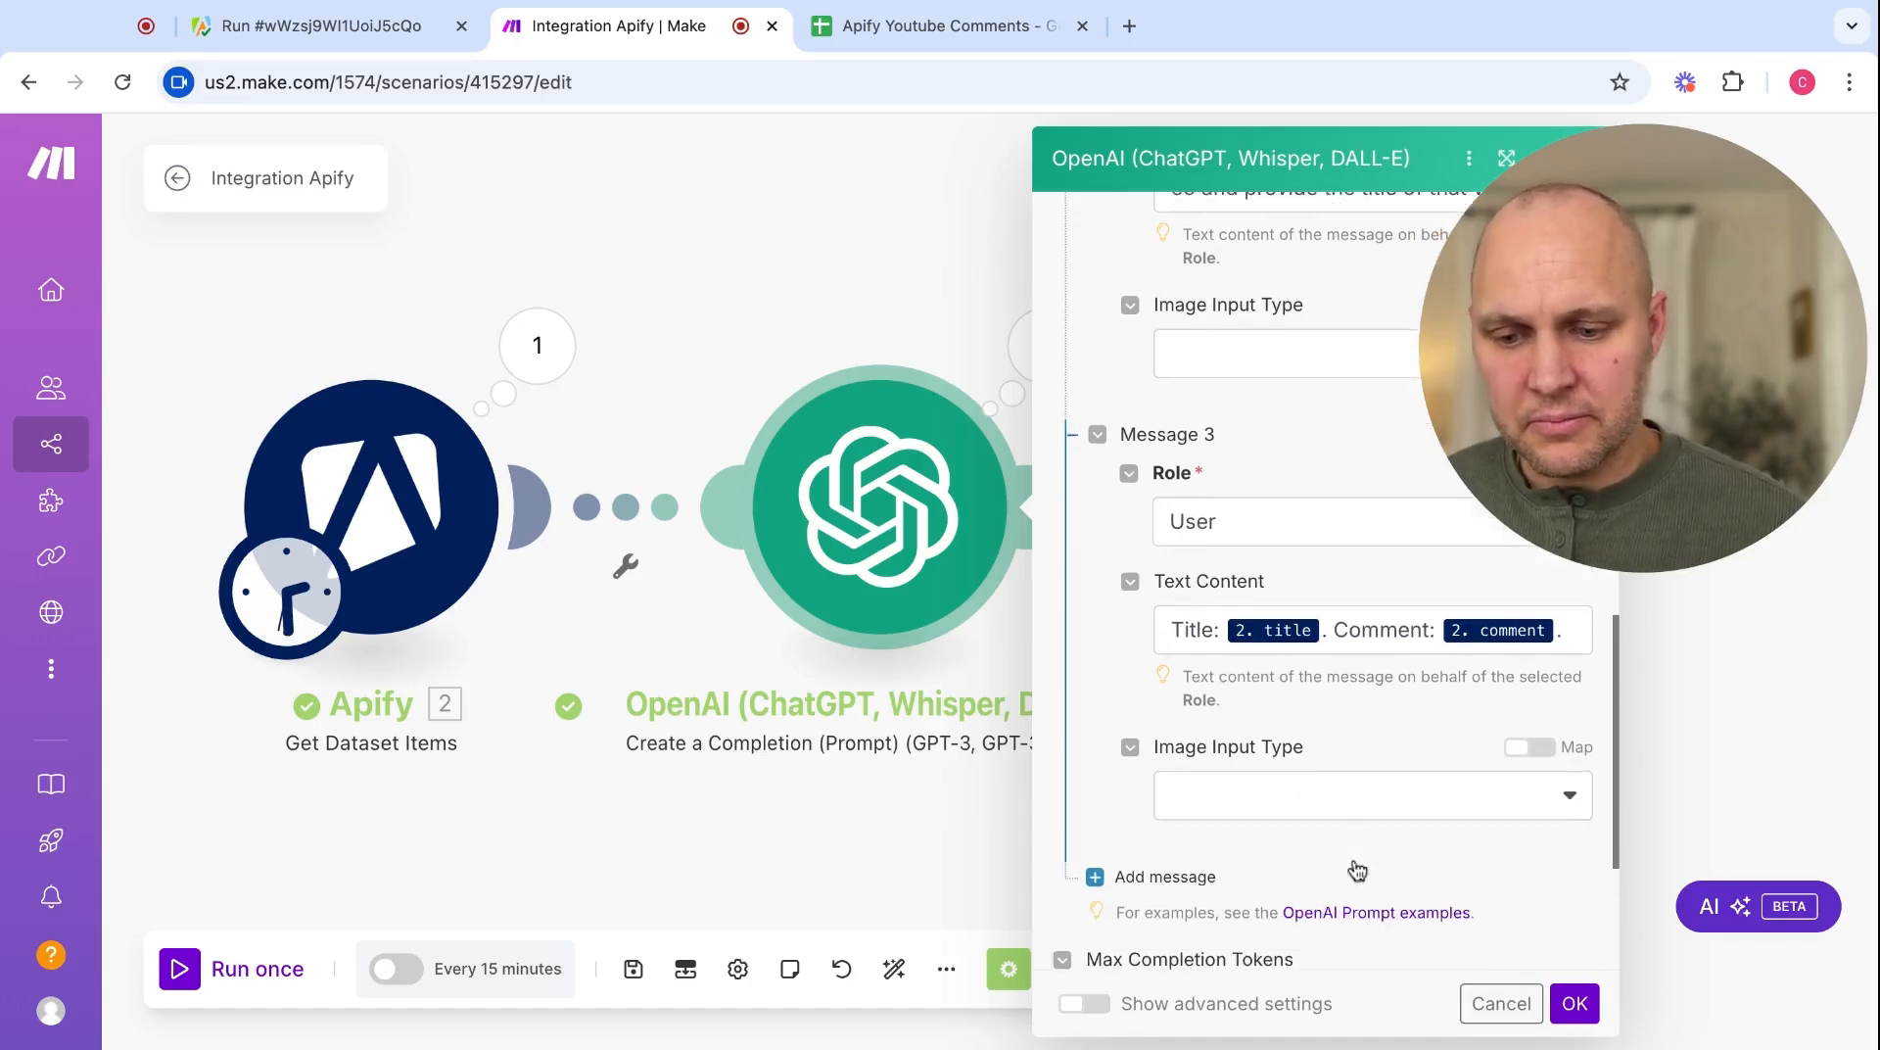
{"action": "left_click", "coordinate": [1578, 1008]}
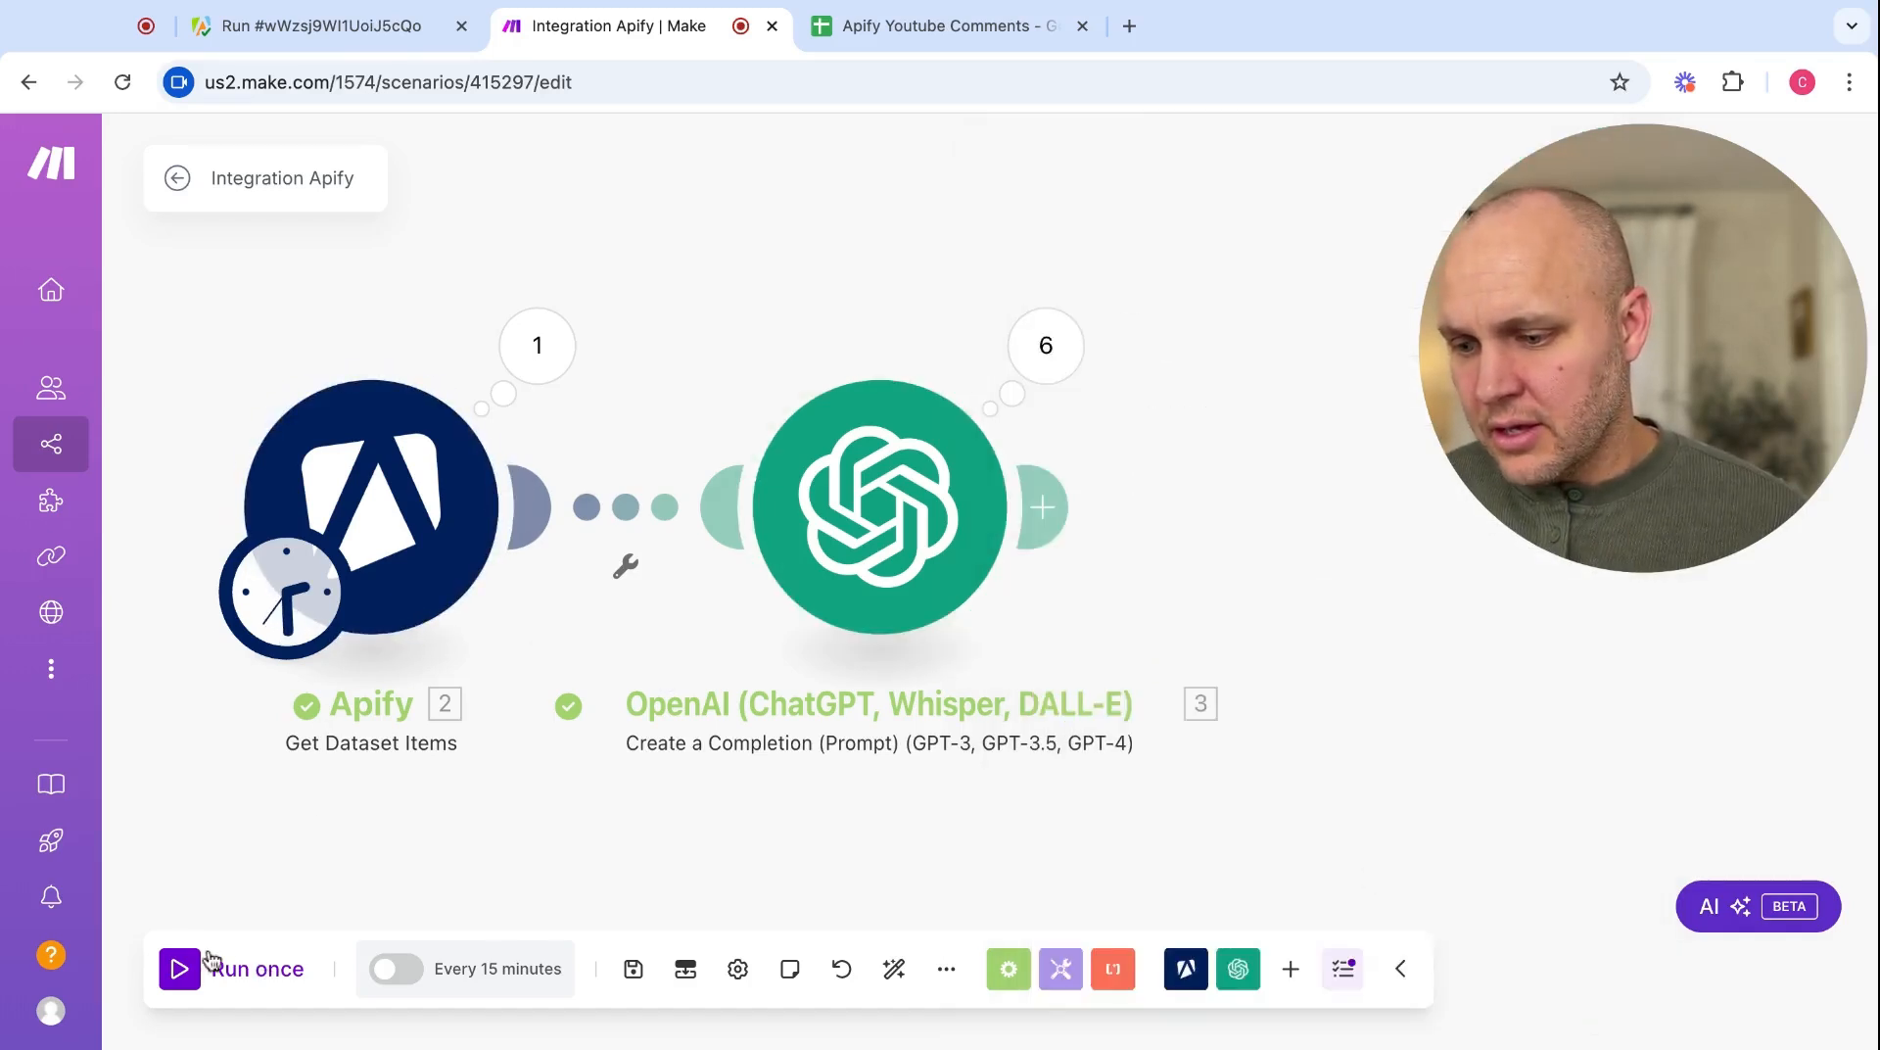
{"action": "left_click", "coordinate": [180, 969]}
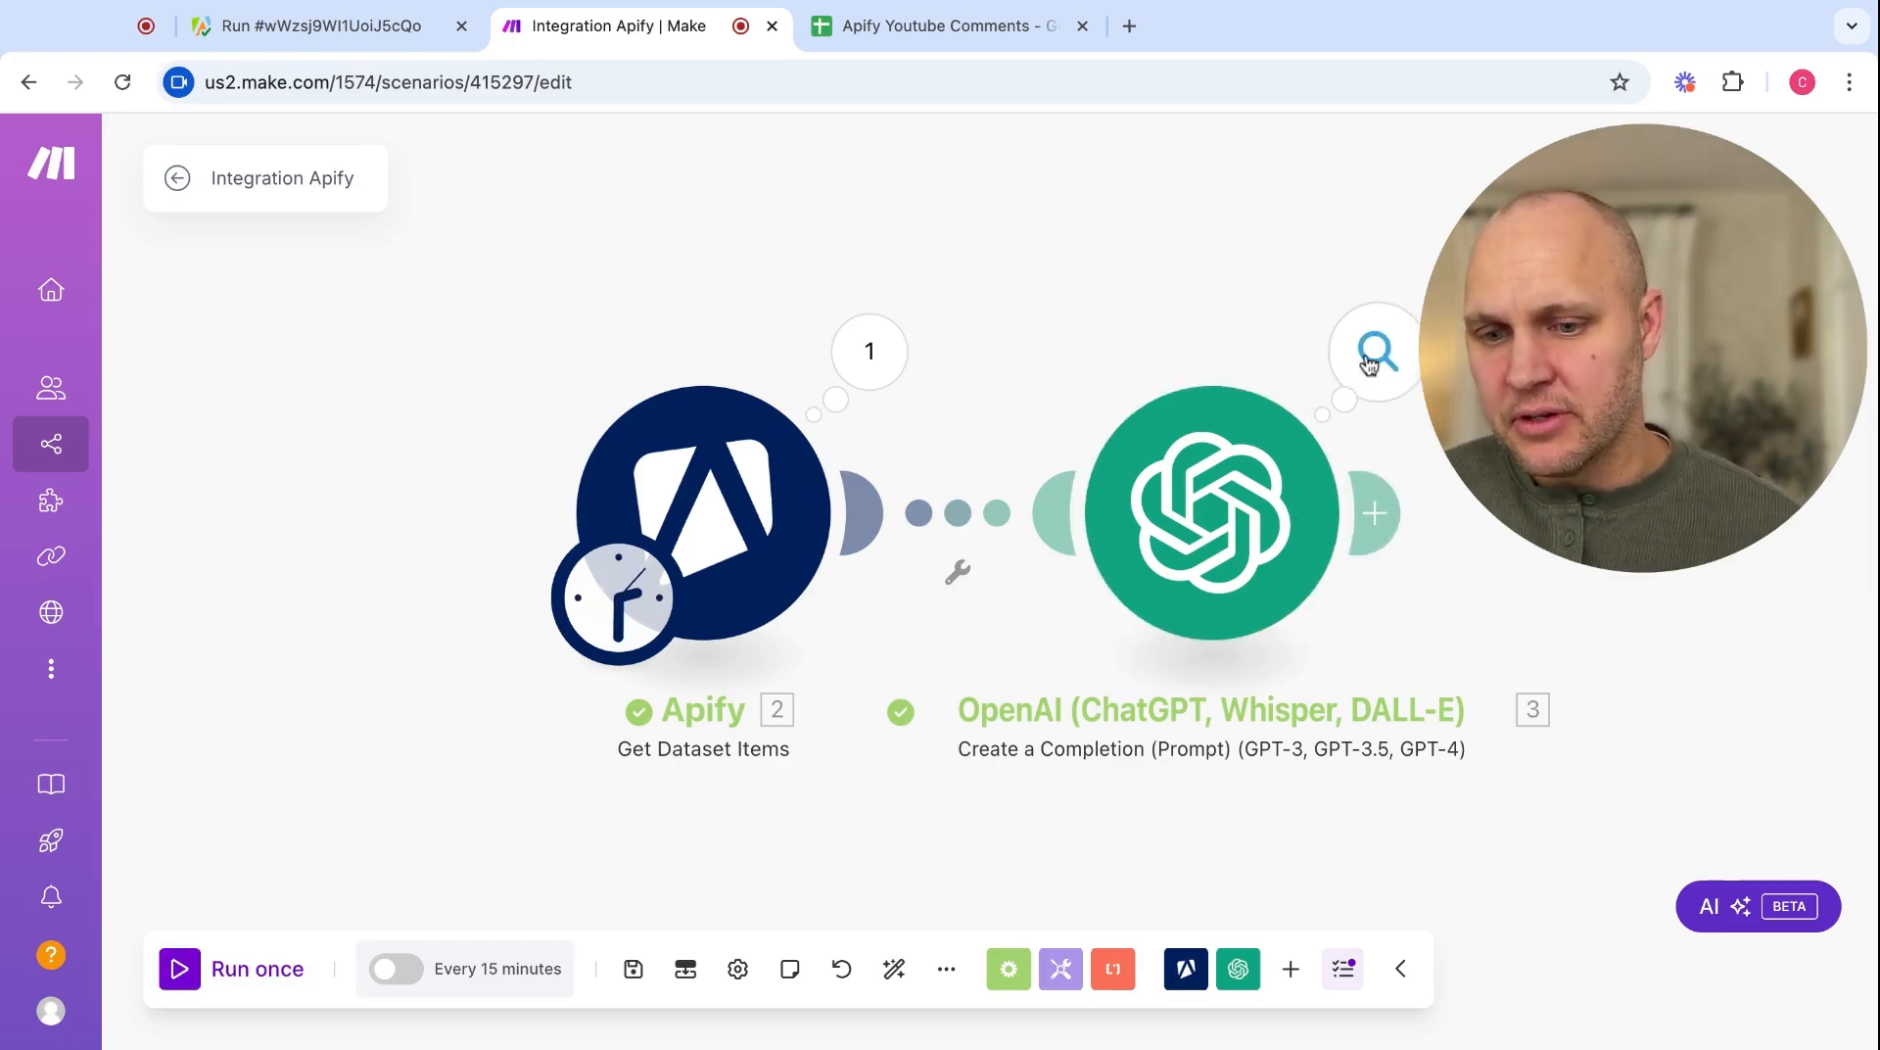
- Examine the result of Operation 1 in the OpenAI module's output from the new run
{"action": "left_click", "coordinate": [1376, 351]}
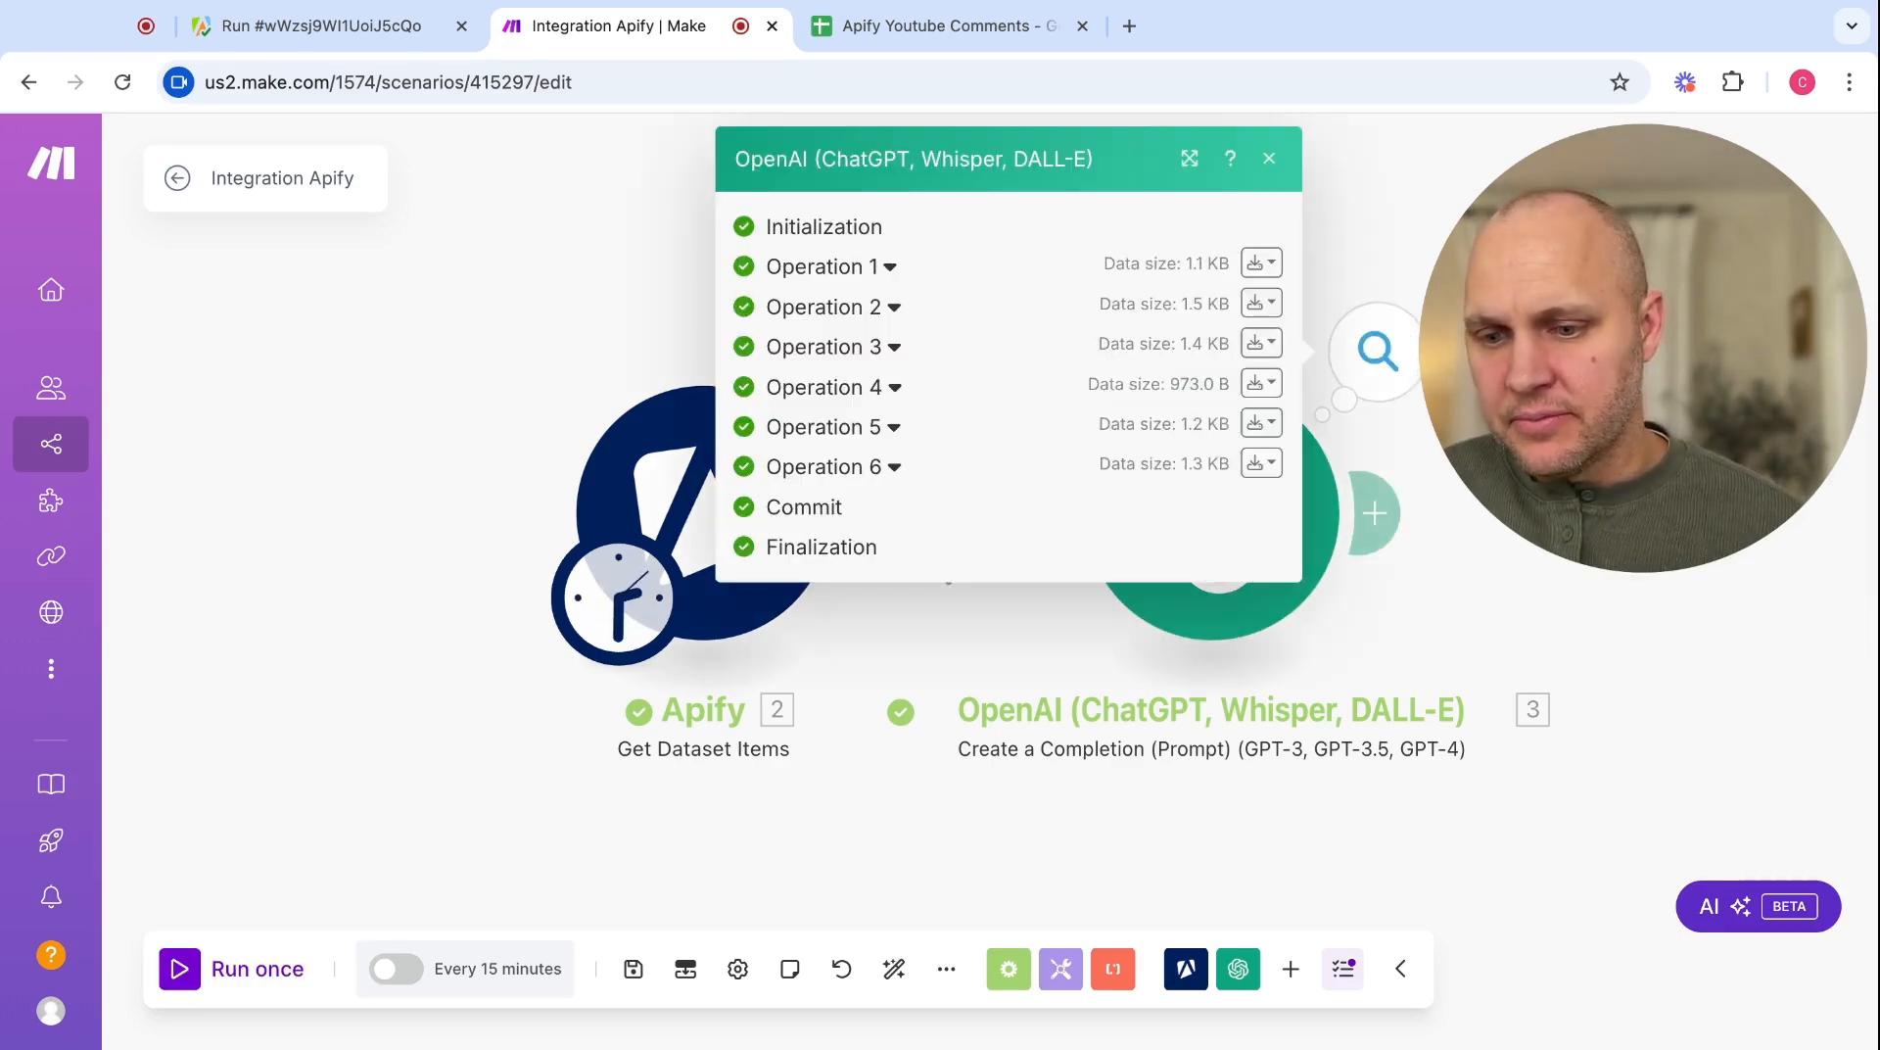
{"action": "left_click", "coordinate": [890, 268]}
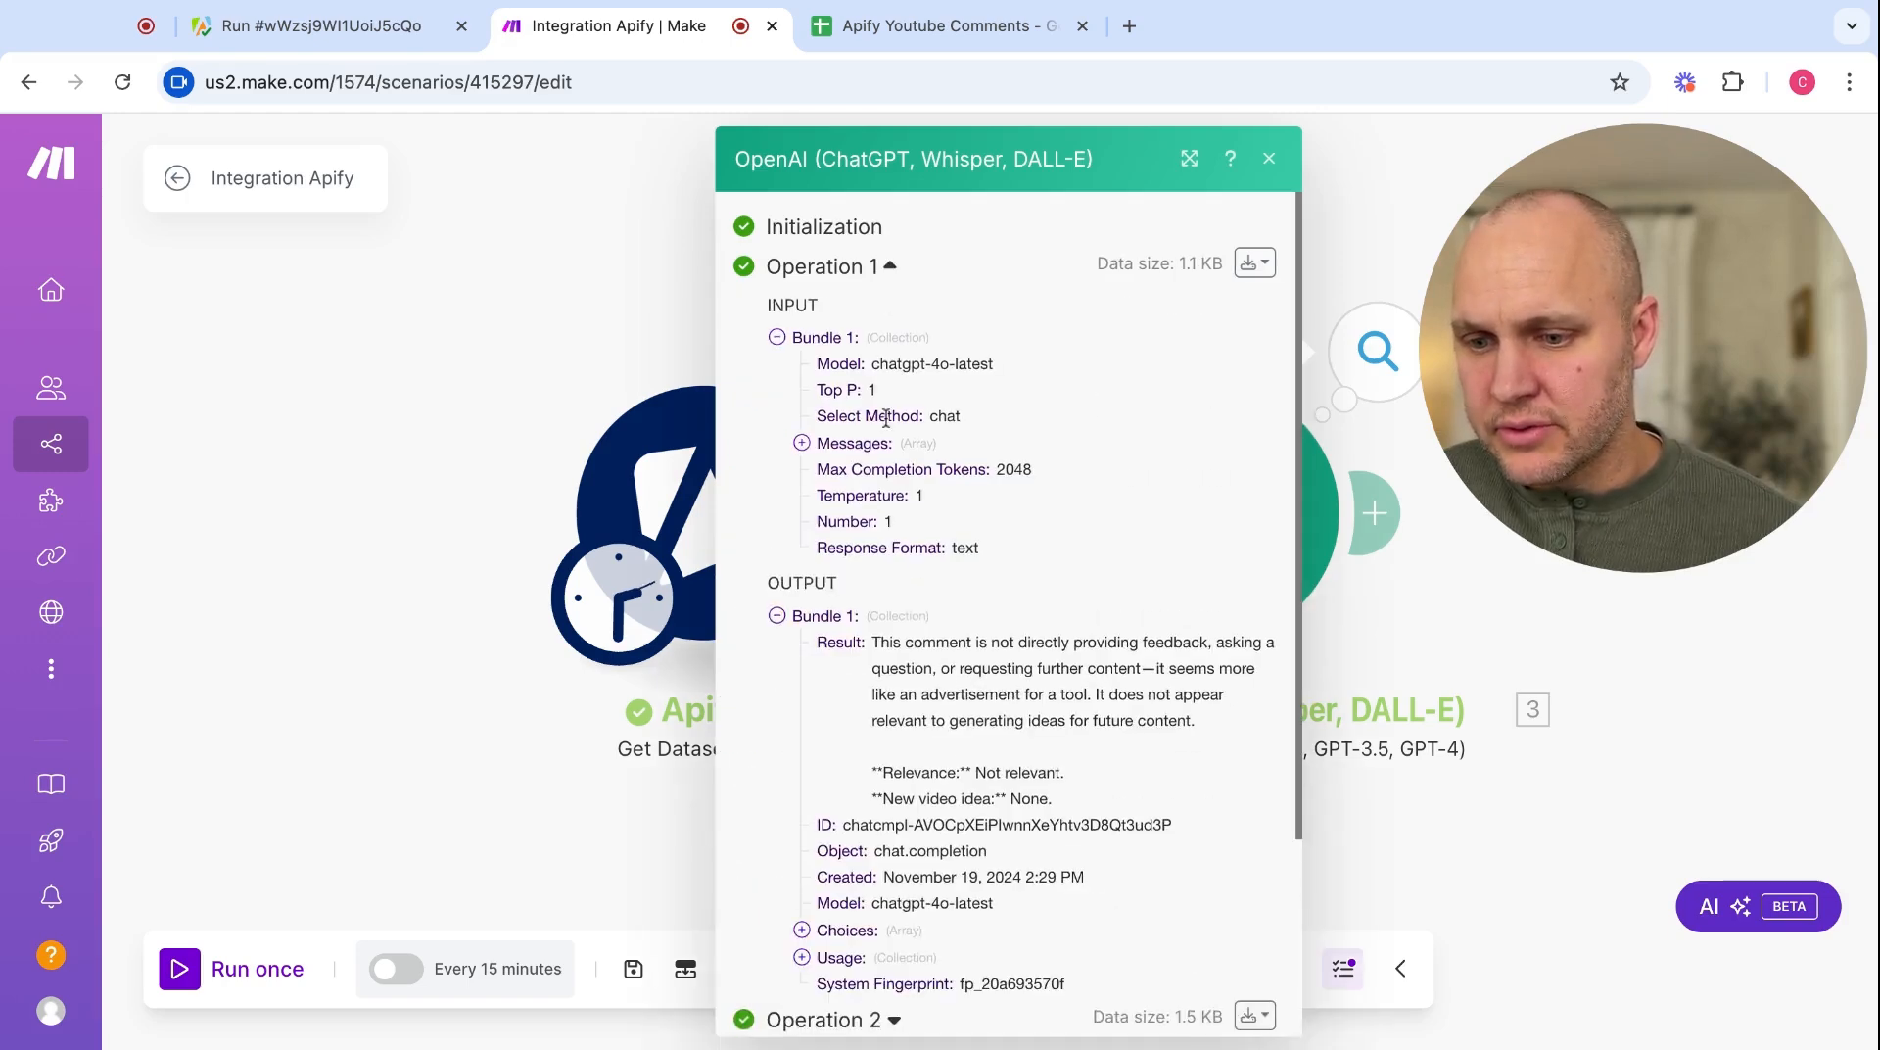
{"action": "scroll", "coordinate": [878, 602], "scroll_direction": "down", "scroll_amount": 1}
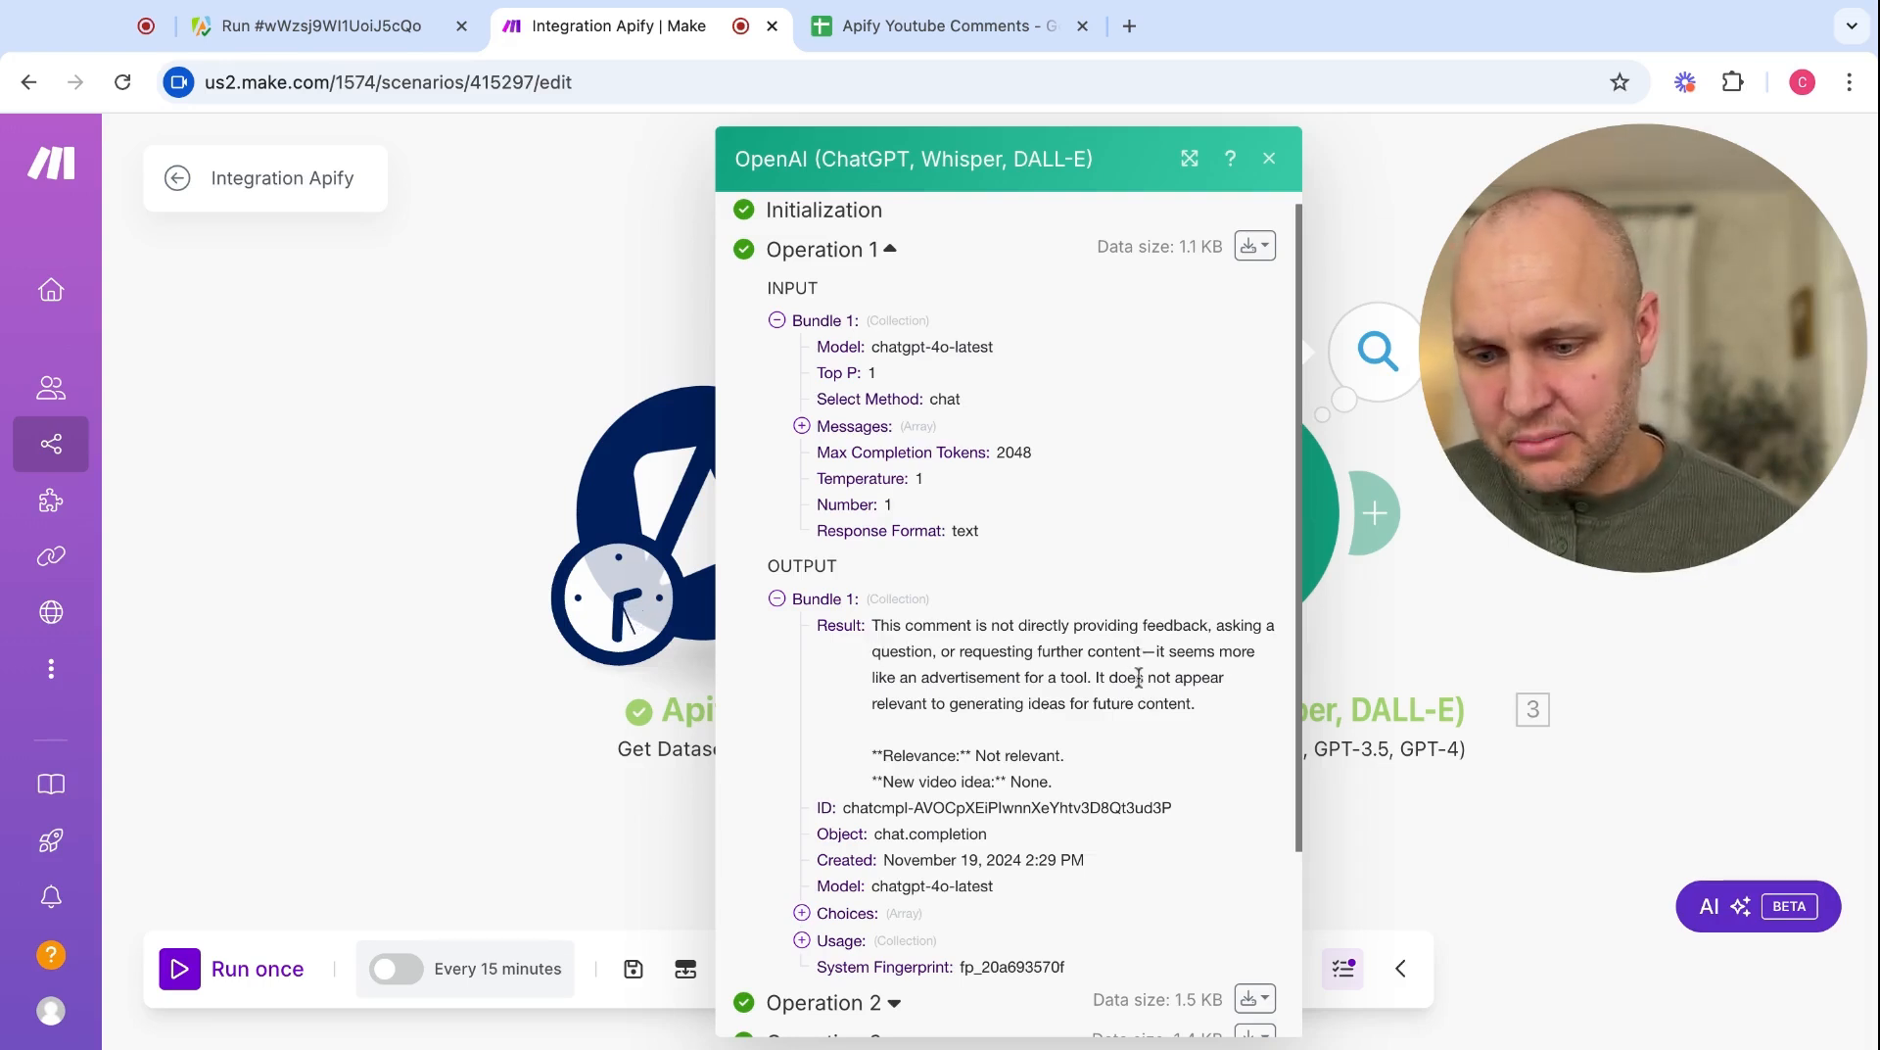
{"action": "scroll", "coordinate": [1136, 686], "scroll_direction": "down", "scroll_amount": 5}
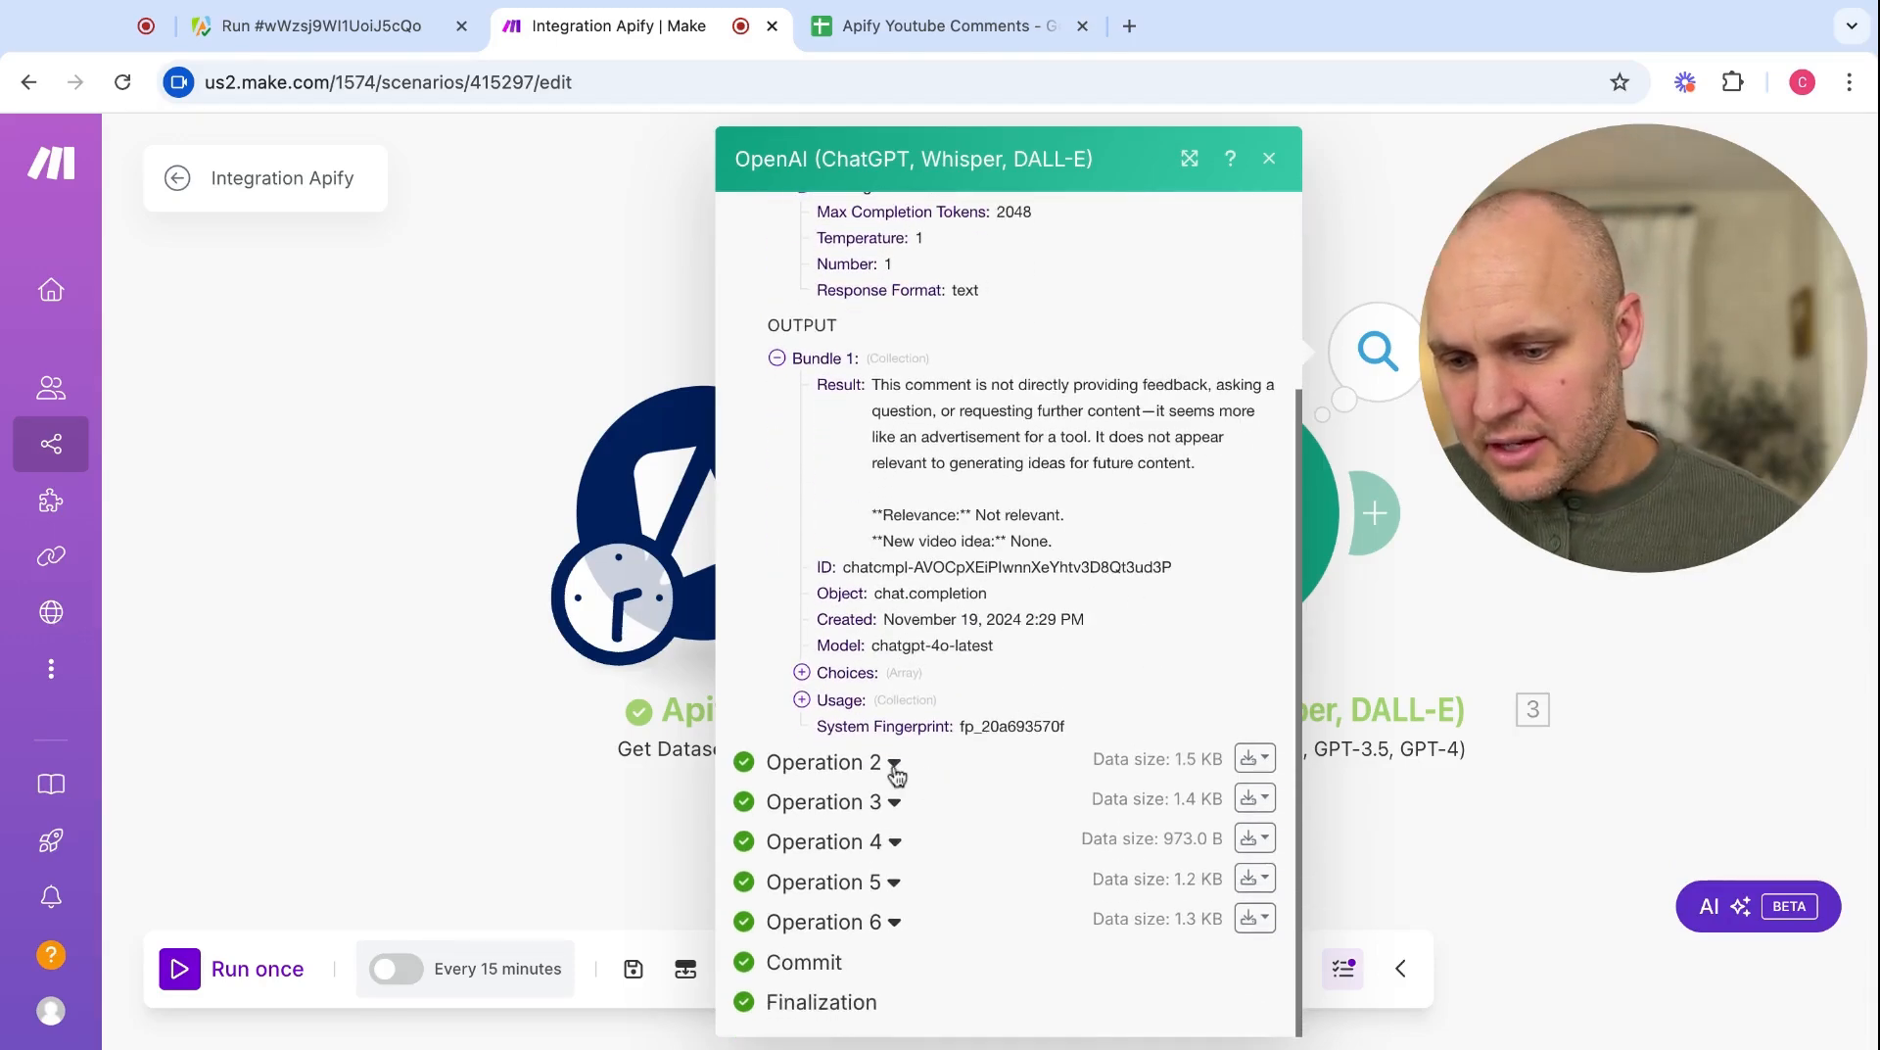
- Examine the relevance verdict, video idea and title in the result of Operation 2
{"action": "left_click", "coordinate": [893, 765]}
{"action": "scroll", "coordinate": [930, 825], "scroll_direction": "down", "scroll_amount": 2}
{"action": "scroll", "coordinate": [930, 827], "scroll_direction": "down", "scroll_amount": 4}
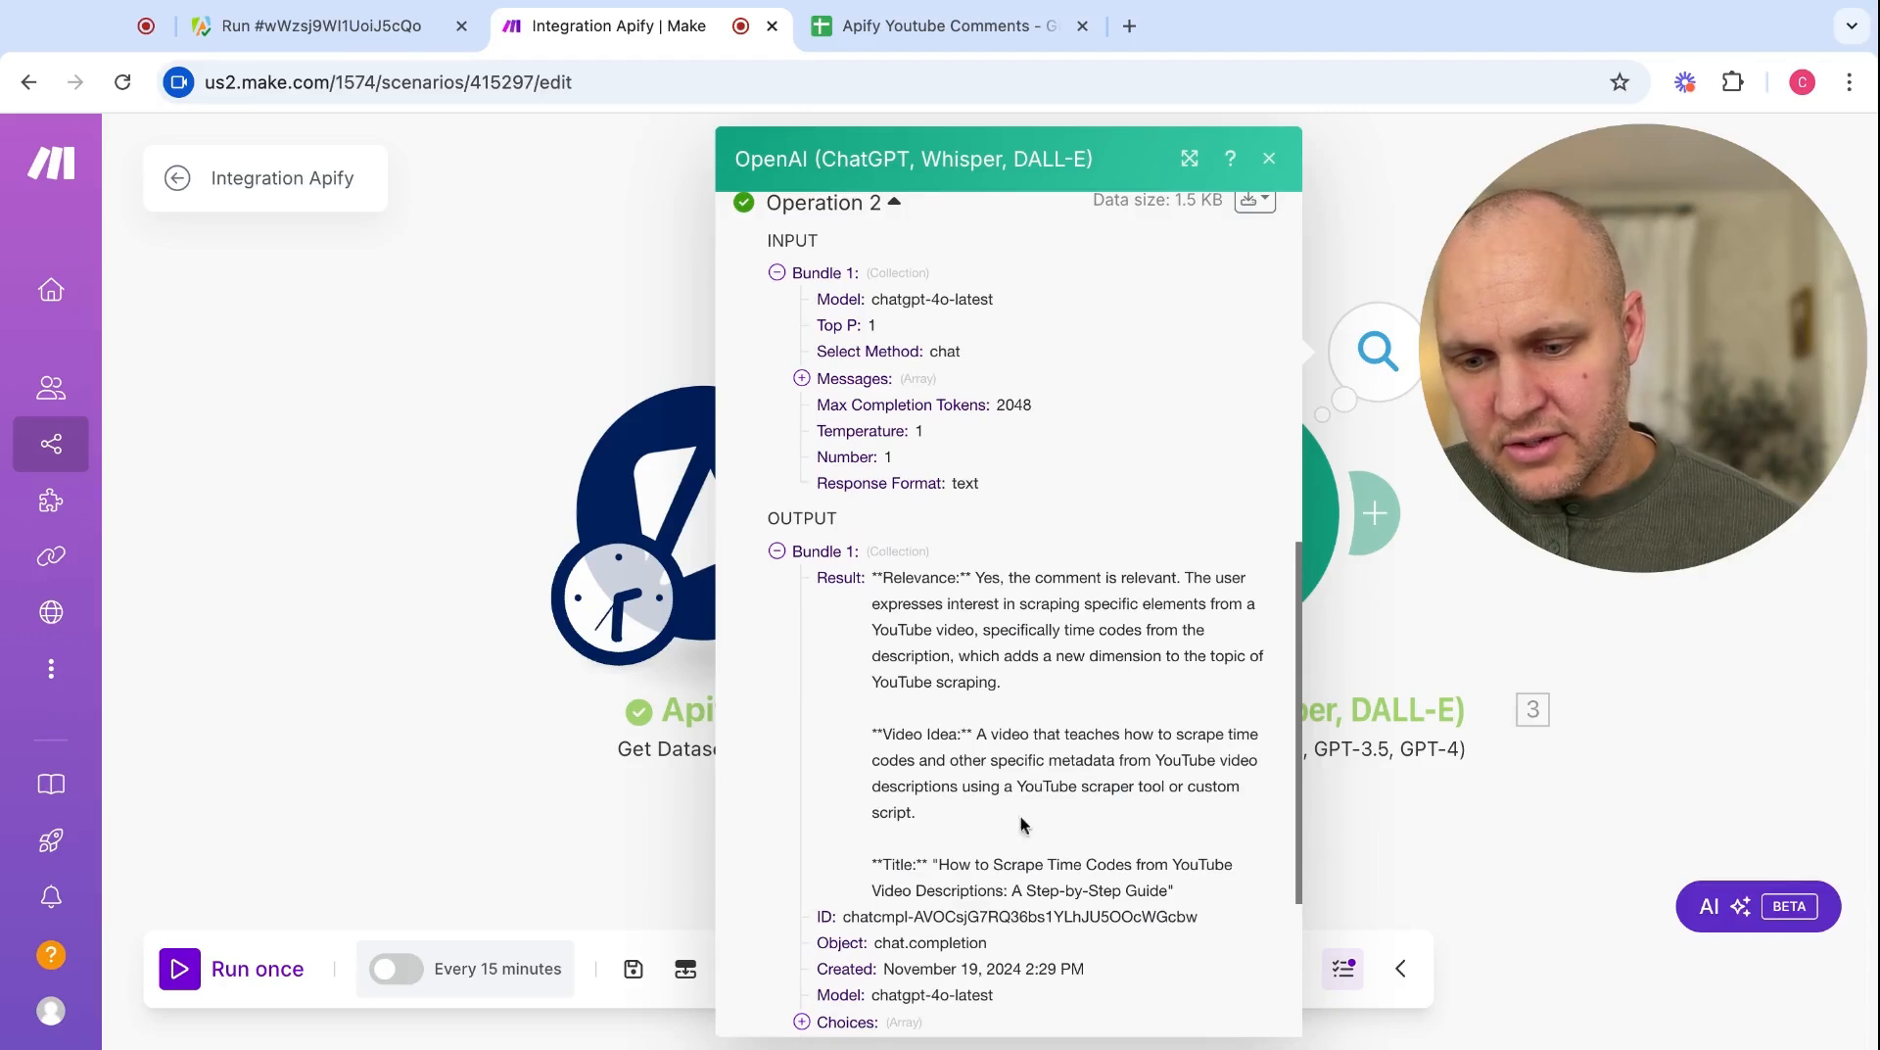
{"action": "scroll", "coordinate": [920, 832], "scroll_direction": "down", "scroll_amount": 1}
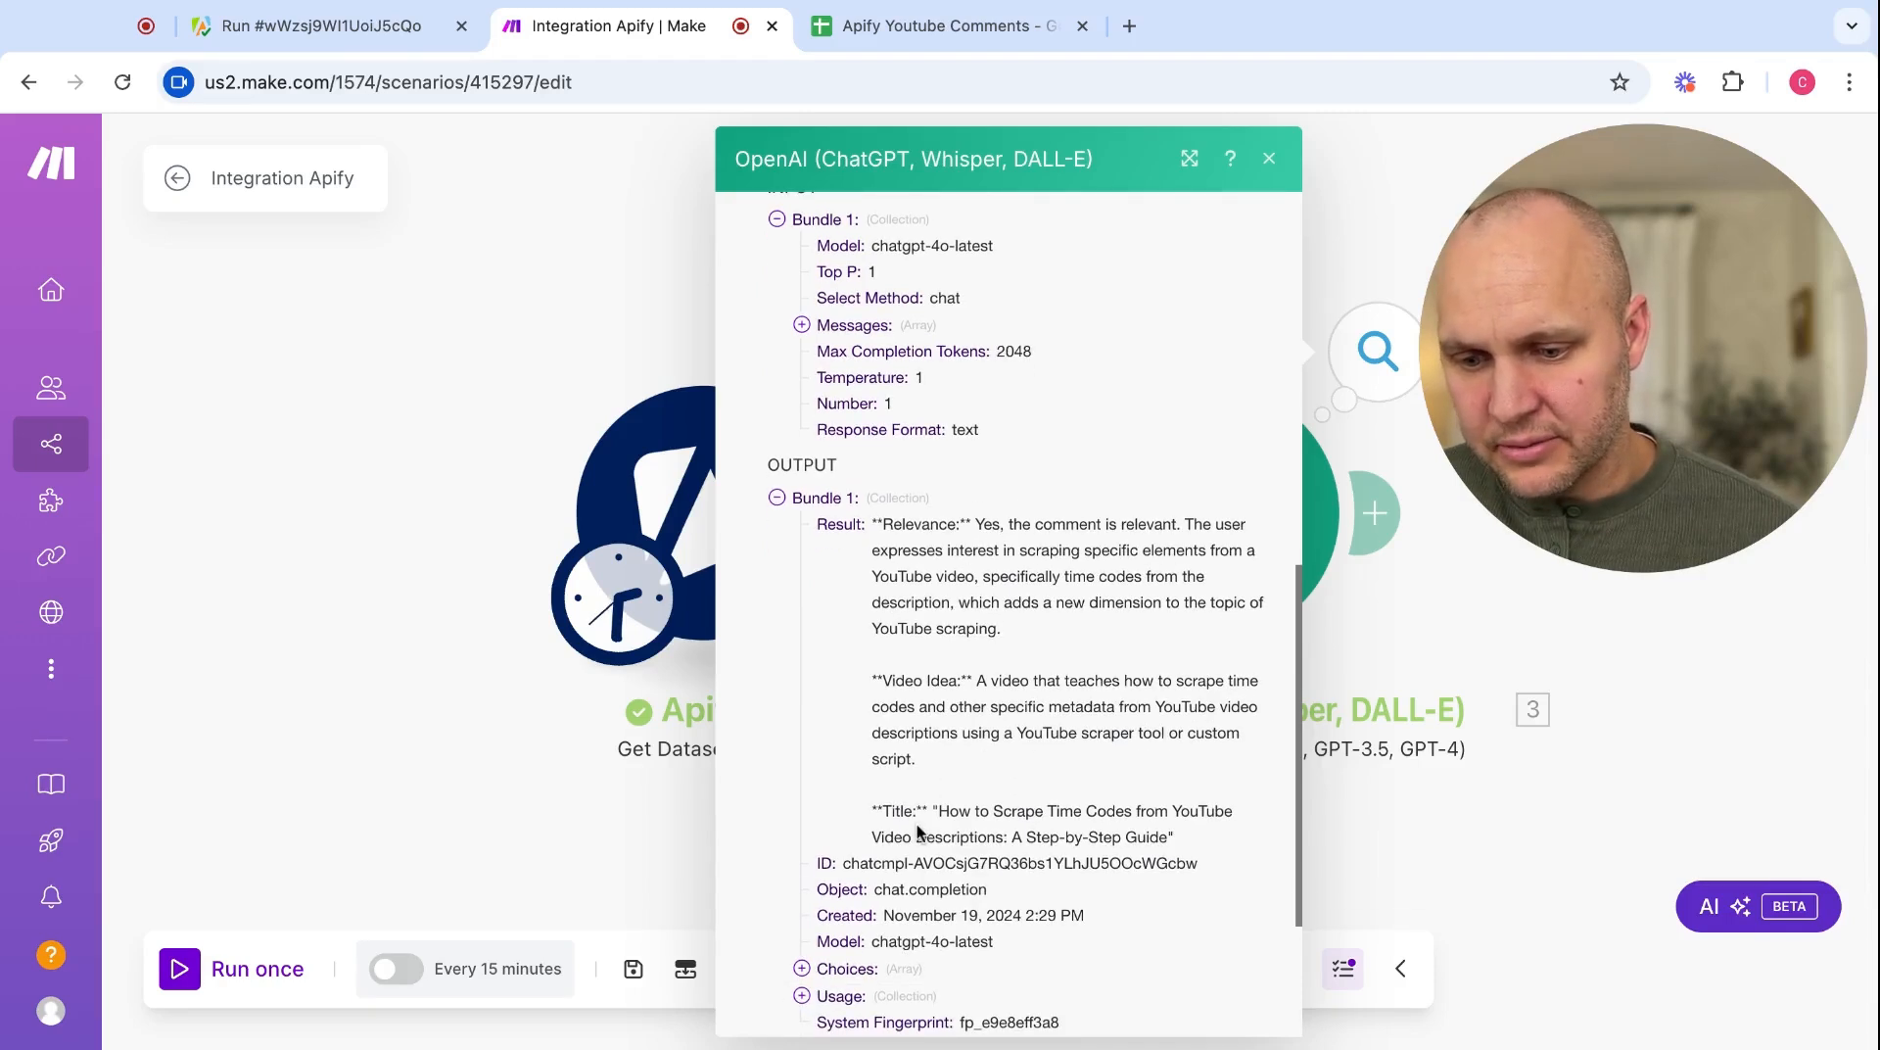
{"action": "scroll", "coordinate": [1015, 832], "scroll_direction": "down", "scroll_amount": 1}
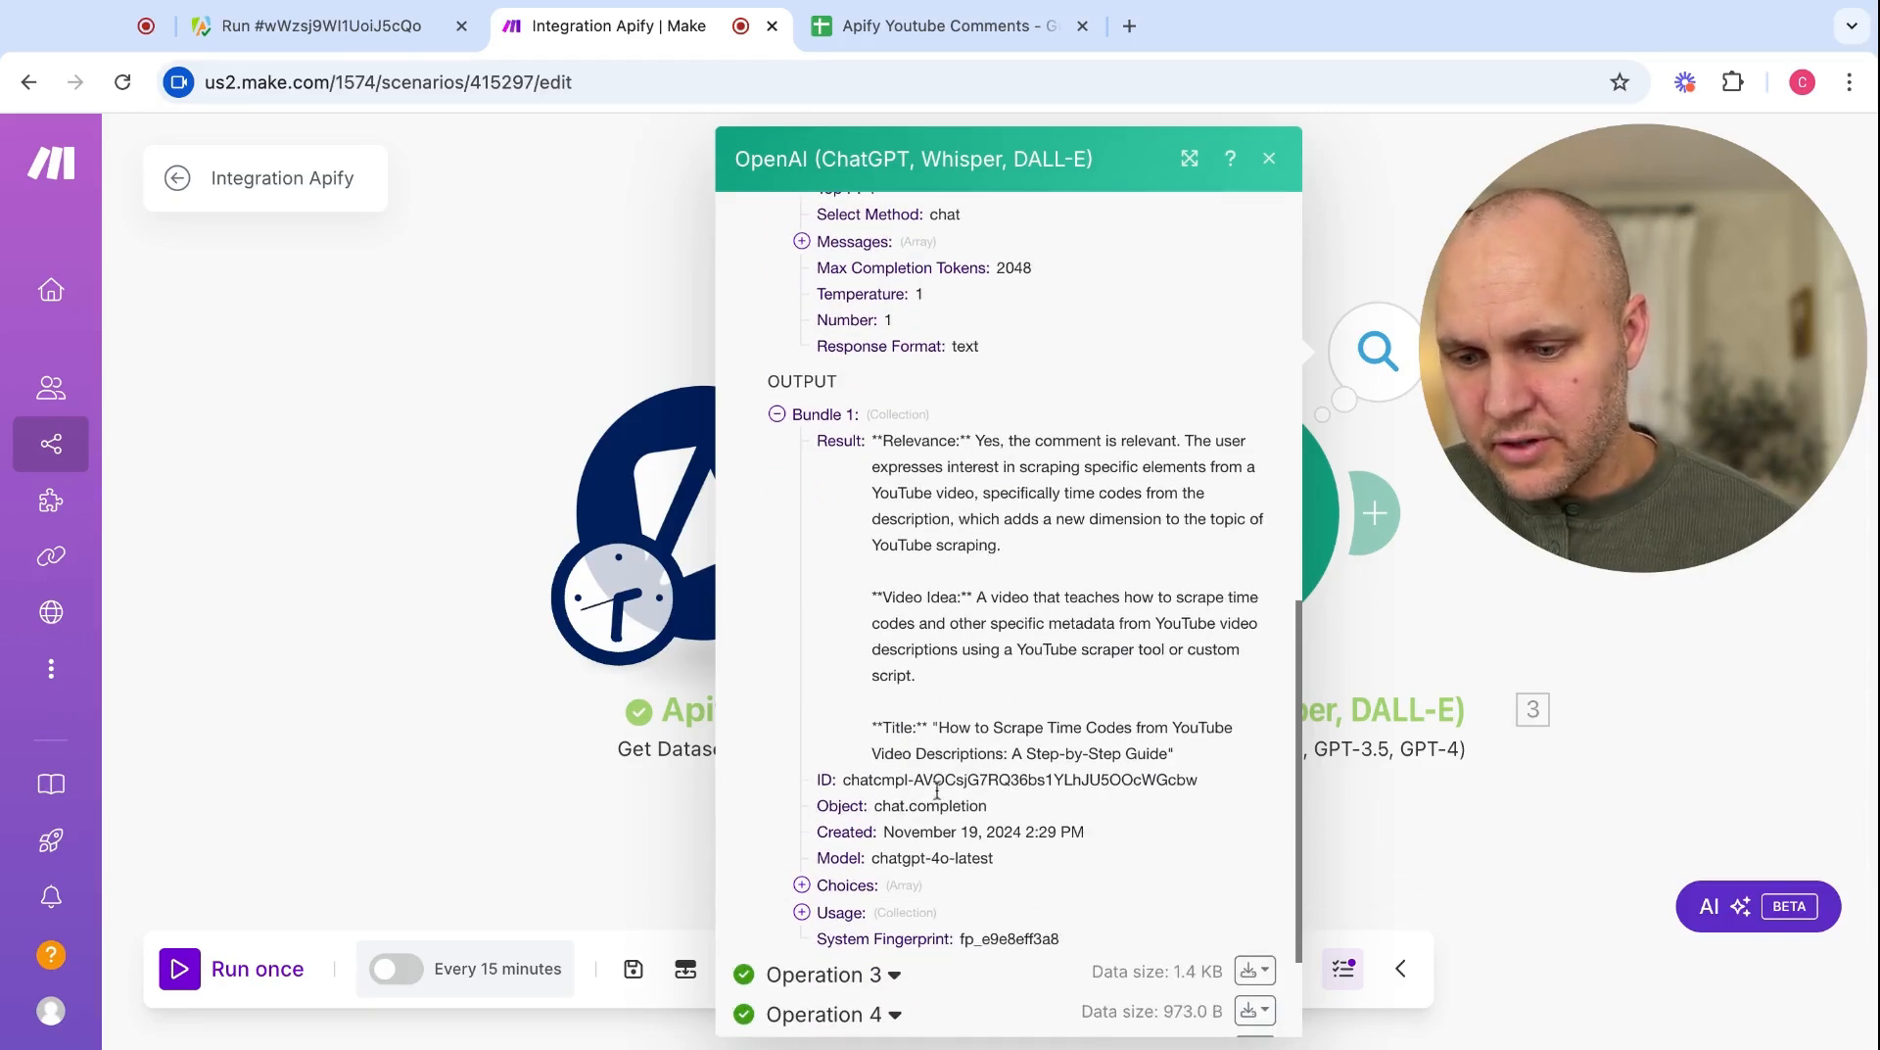
{"action": "scroll", "coordinate": [921, 778], "scroll_direction": "down", "scroll_amount": 3}
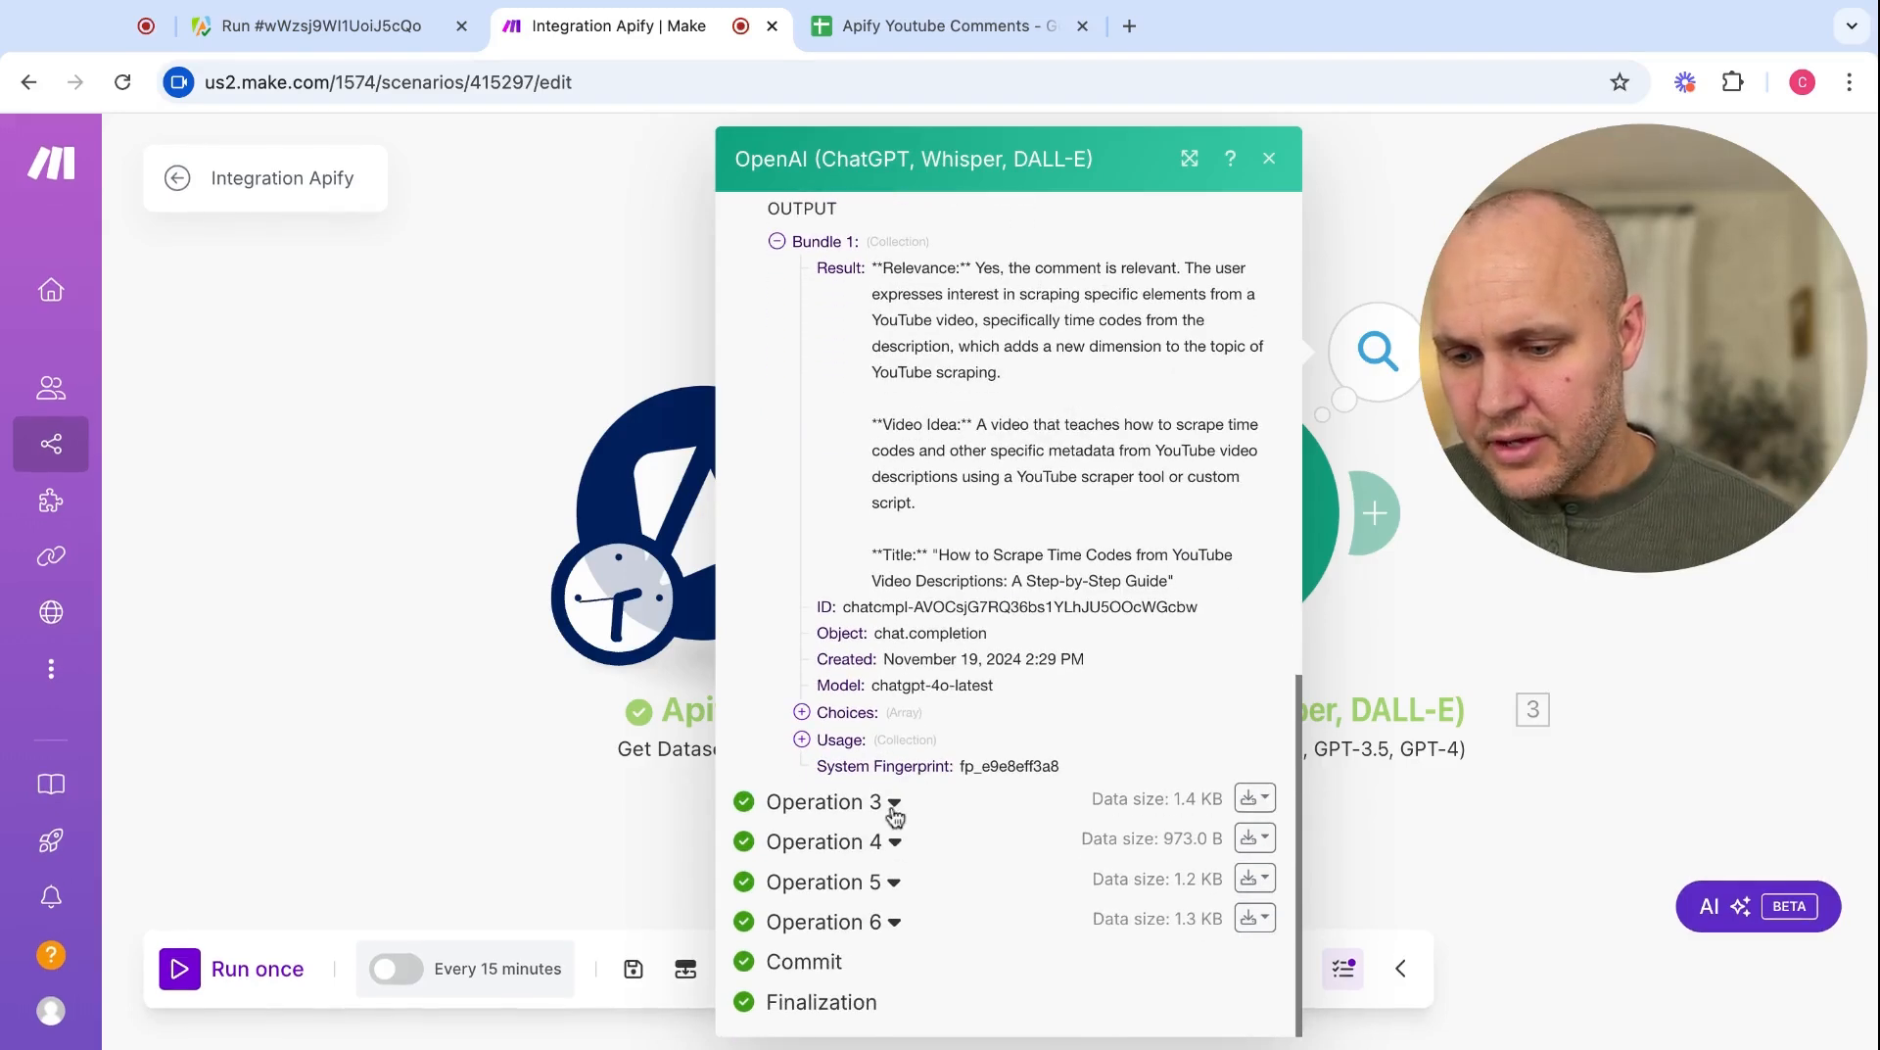
- Examine the relevance verdict, video idea and title in the result of Operation 3
{"action": "left_click", "coordinate": [894, 688]}
{"action": "scroll", "coordinate": [896, 832], "scroll_direction": "down", "scroll_amount": 6}
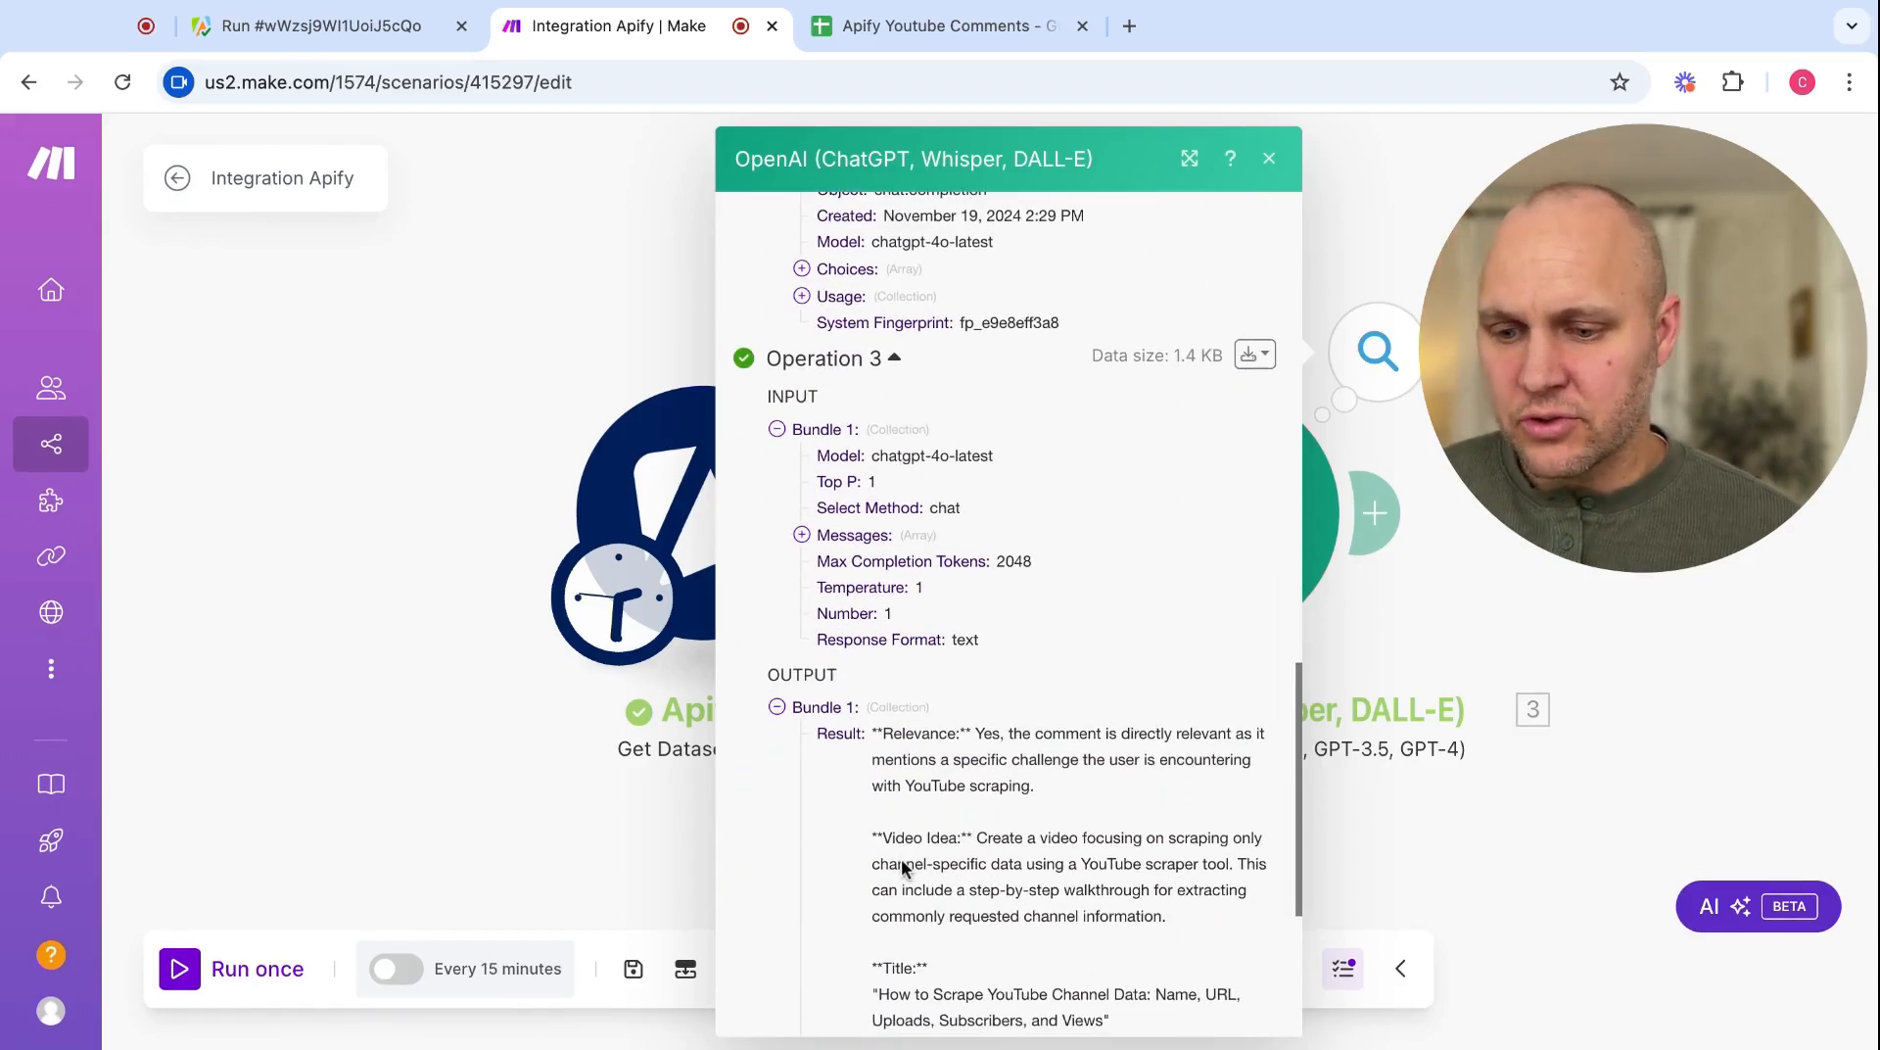
{"action": "scroll", "coordinate": [901, 867], "scroll_direction": "down", "scroll_amount": 1}
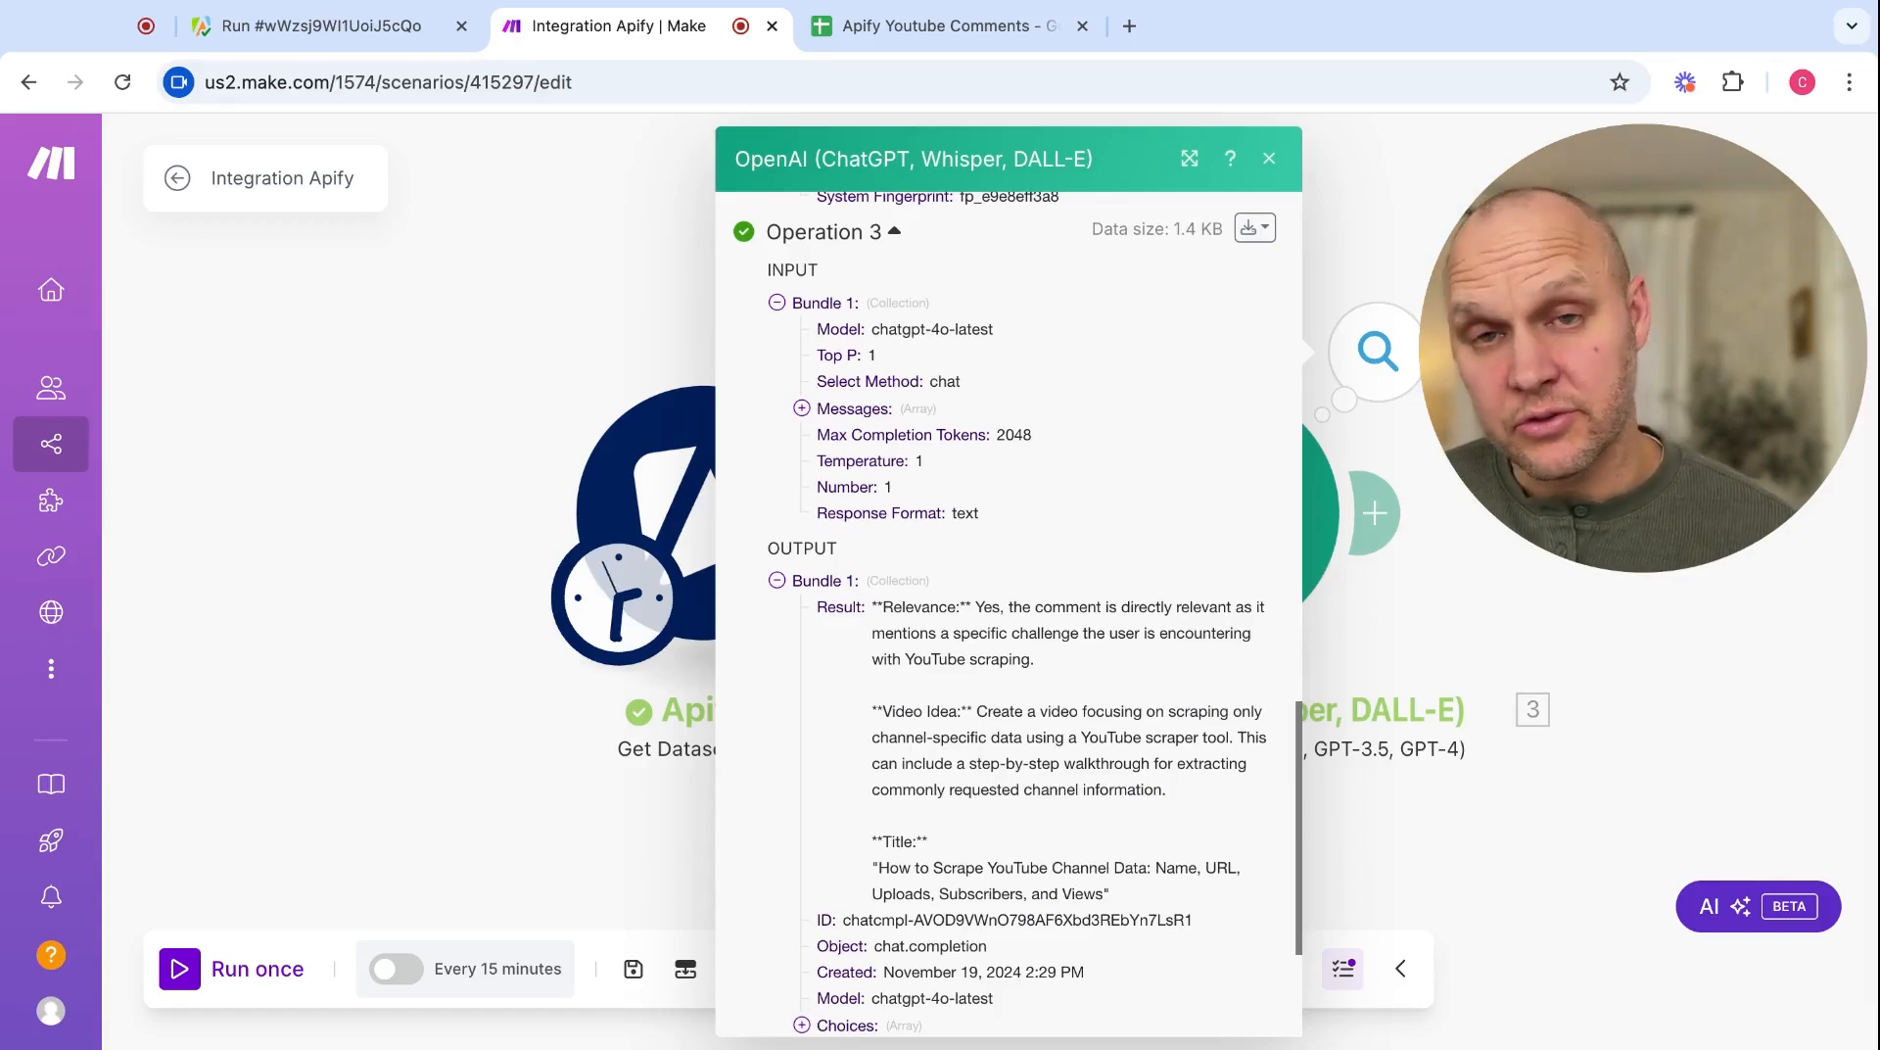
- Recheck the result of Operation 1 and close the OpenAI module's run output
{"action": "scroll", "coordinate": [910, 730], "scroll_direction": "up", "scroll_amount": 15}
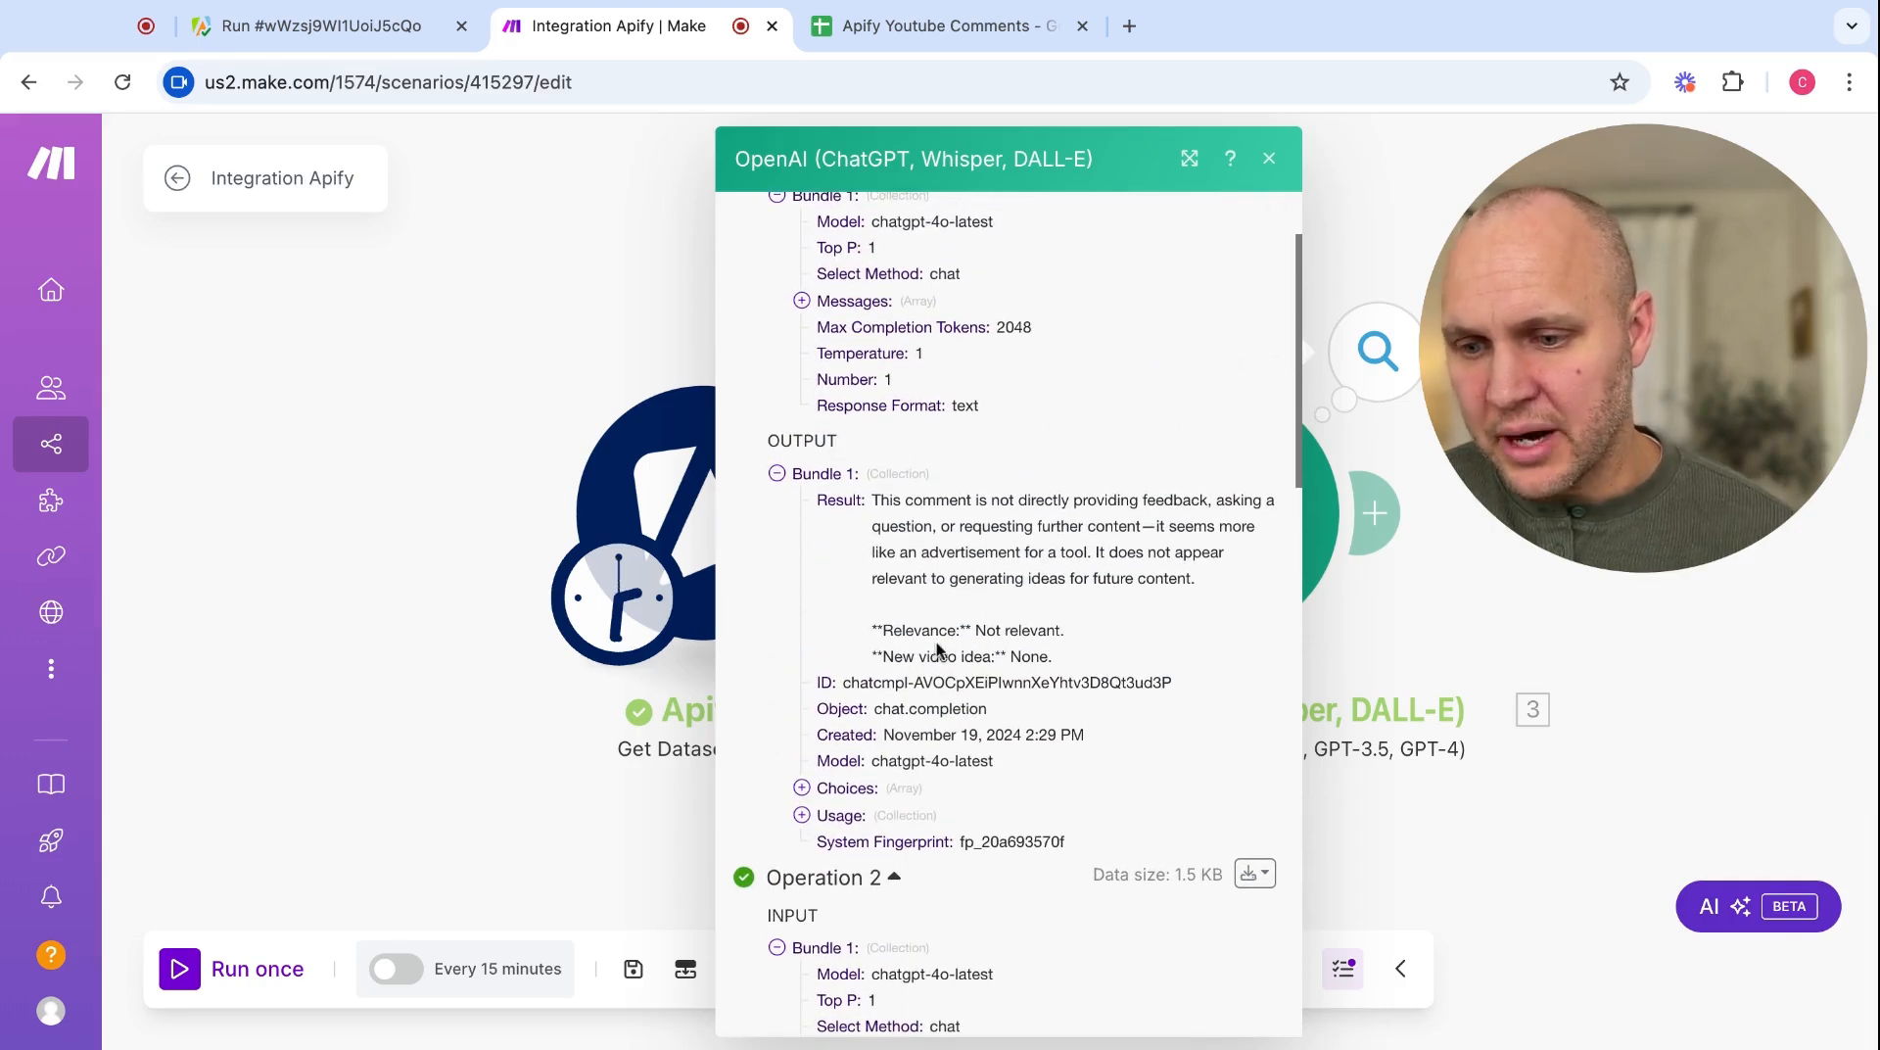
{"action": "scroll", "coordinate": [937, 651], "scroll_direction": "up", "scroll_amount": 2}
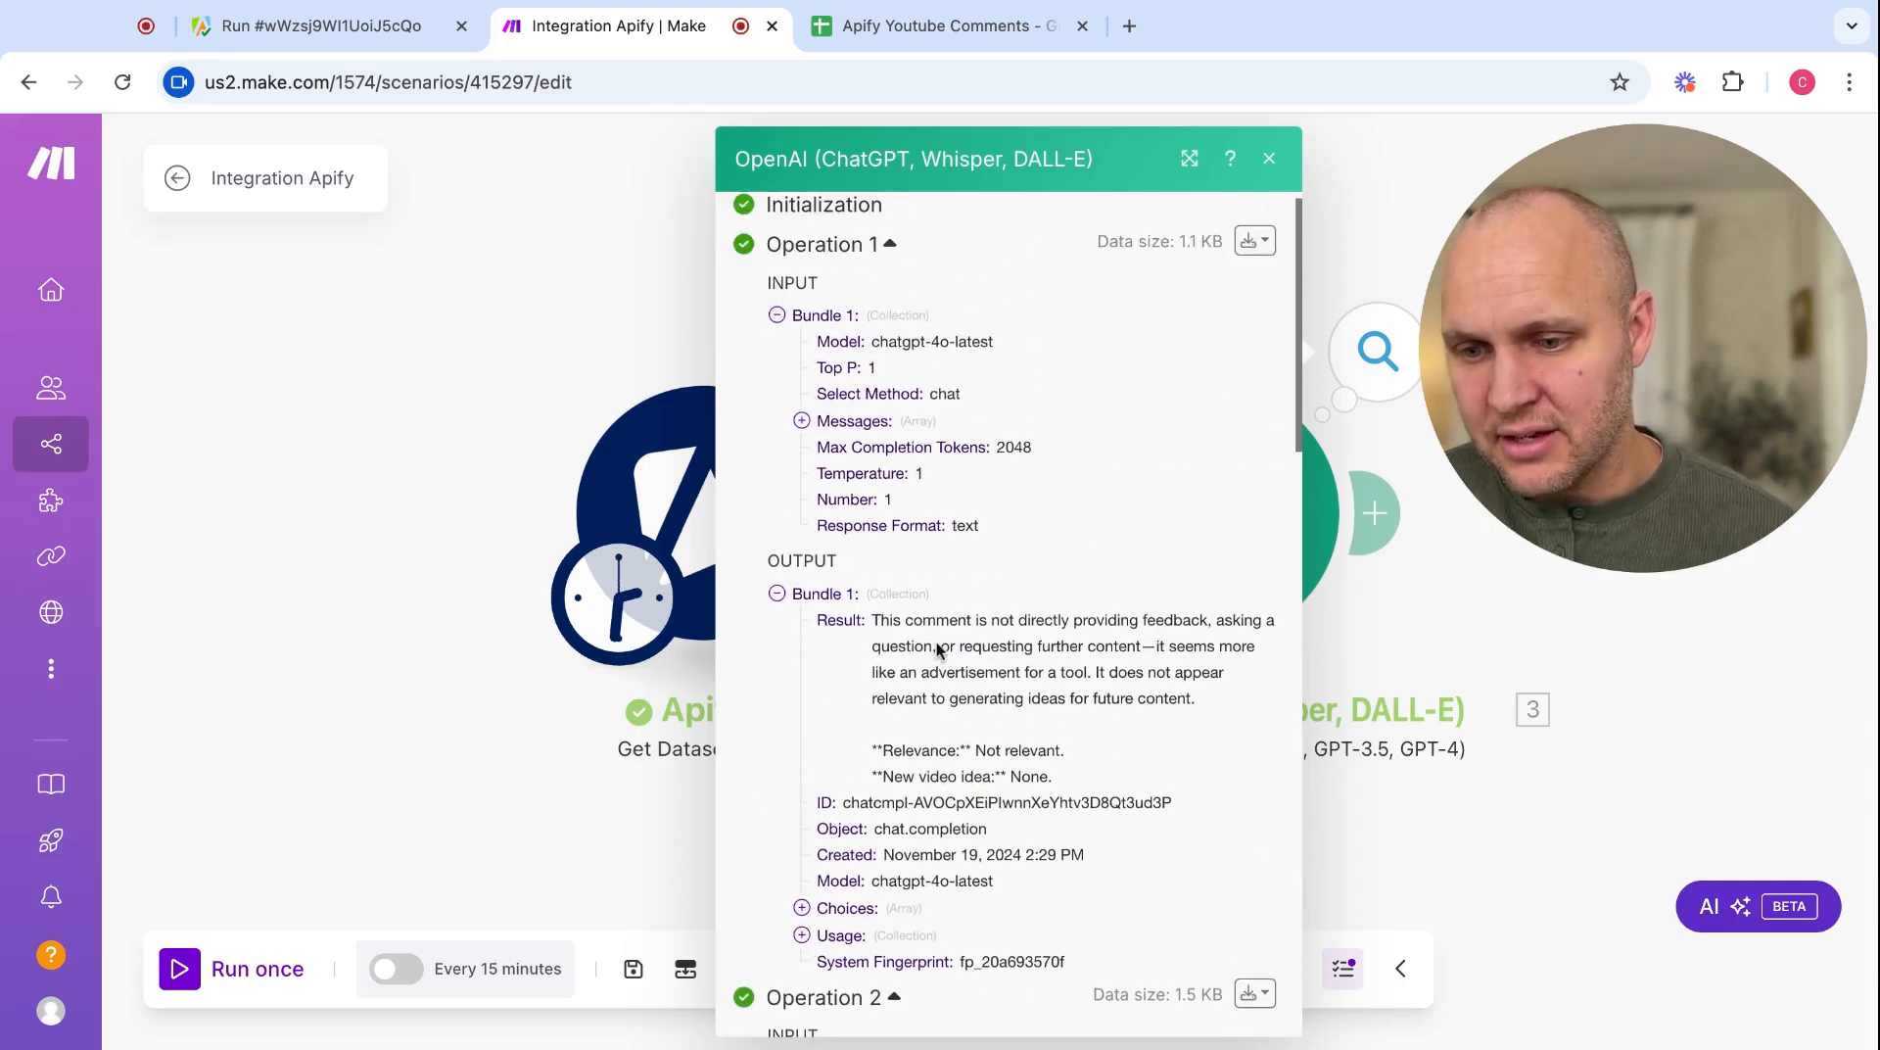
{"action": "left_click", "coordinate": [463, 652]}
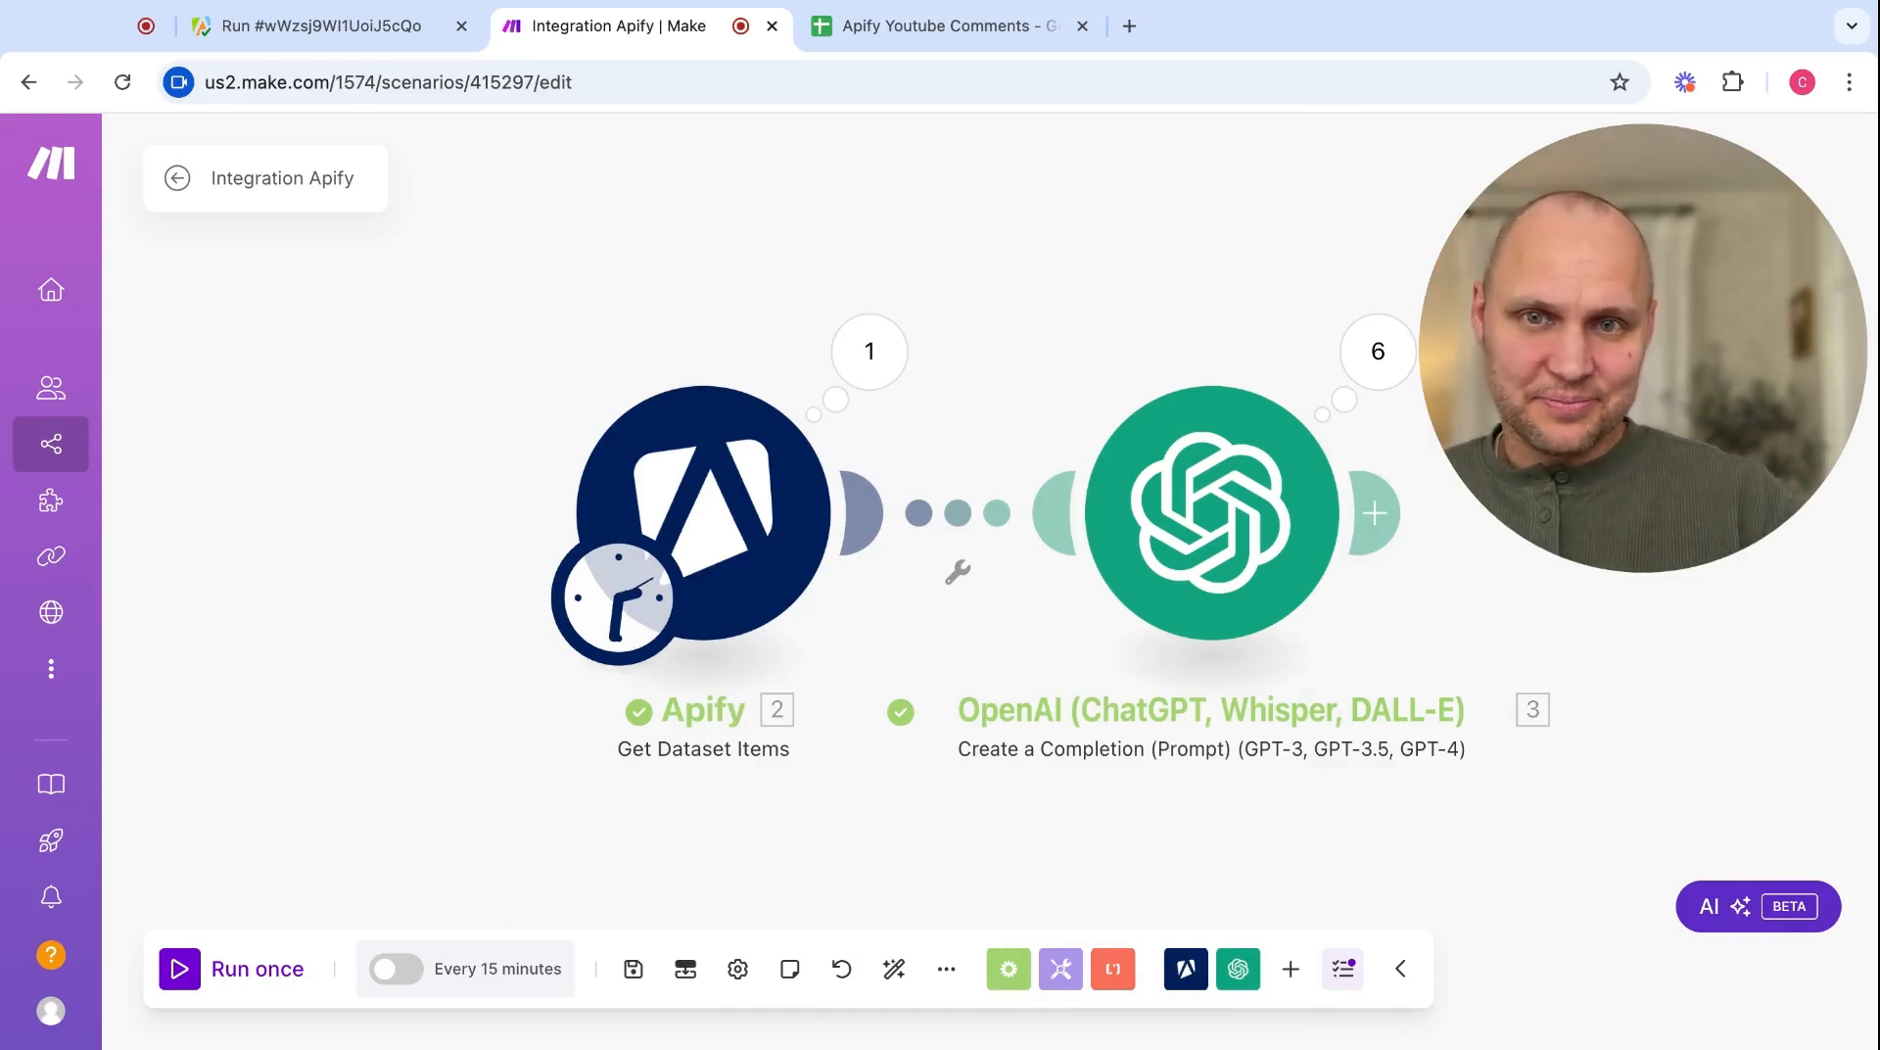
- Set up a filter on the link between the Apify and OpenAI modules and label it "Author filter"
{"action": "left_click", "coordinate": [957, 582]}
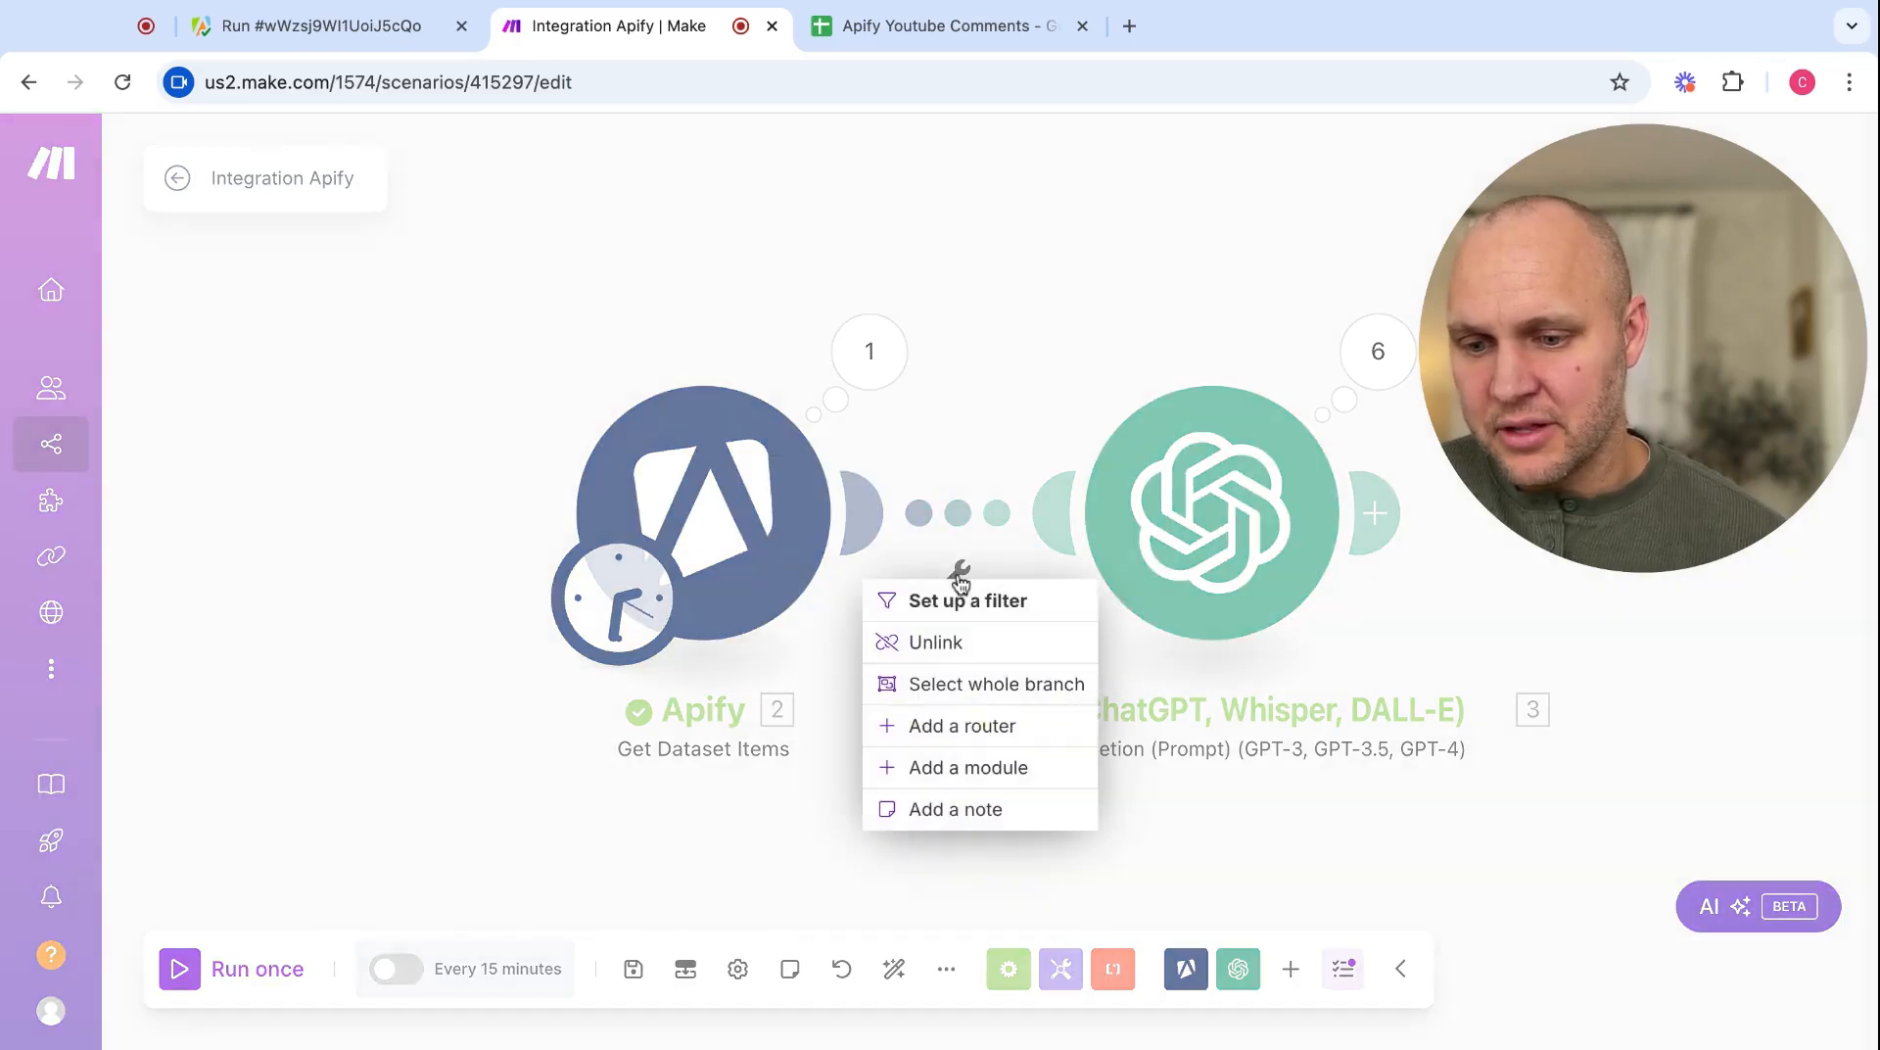
{"action": "left_click", "coordinate": [852, 651]}
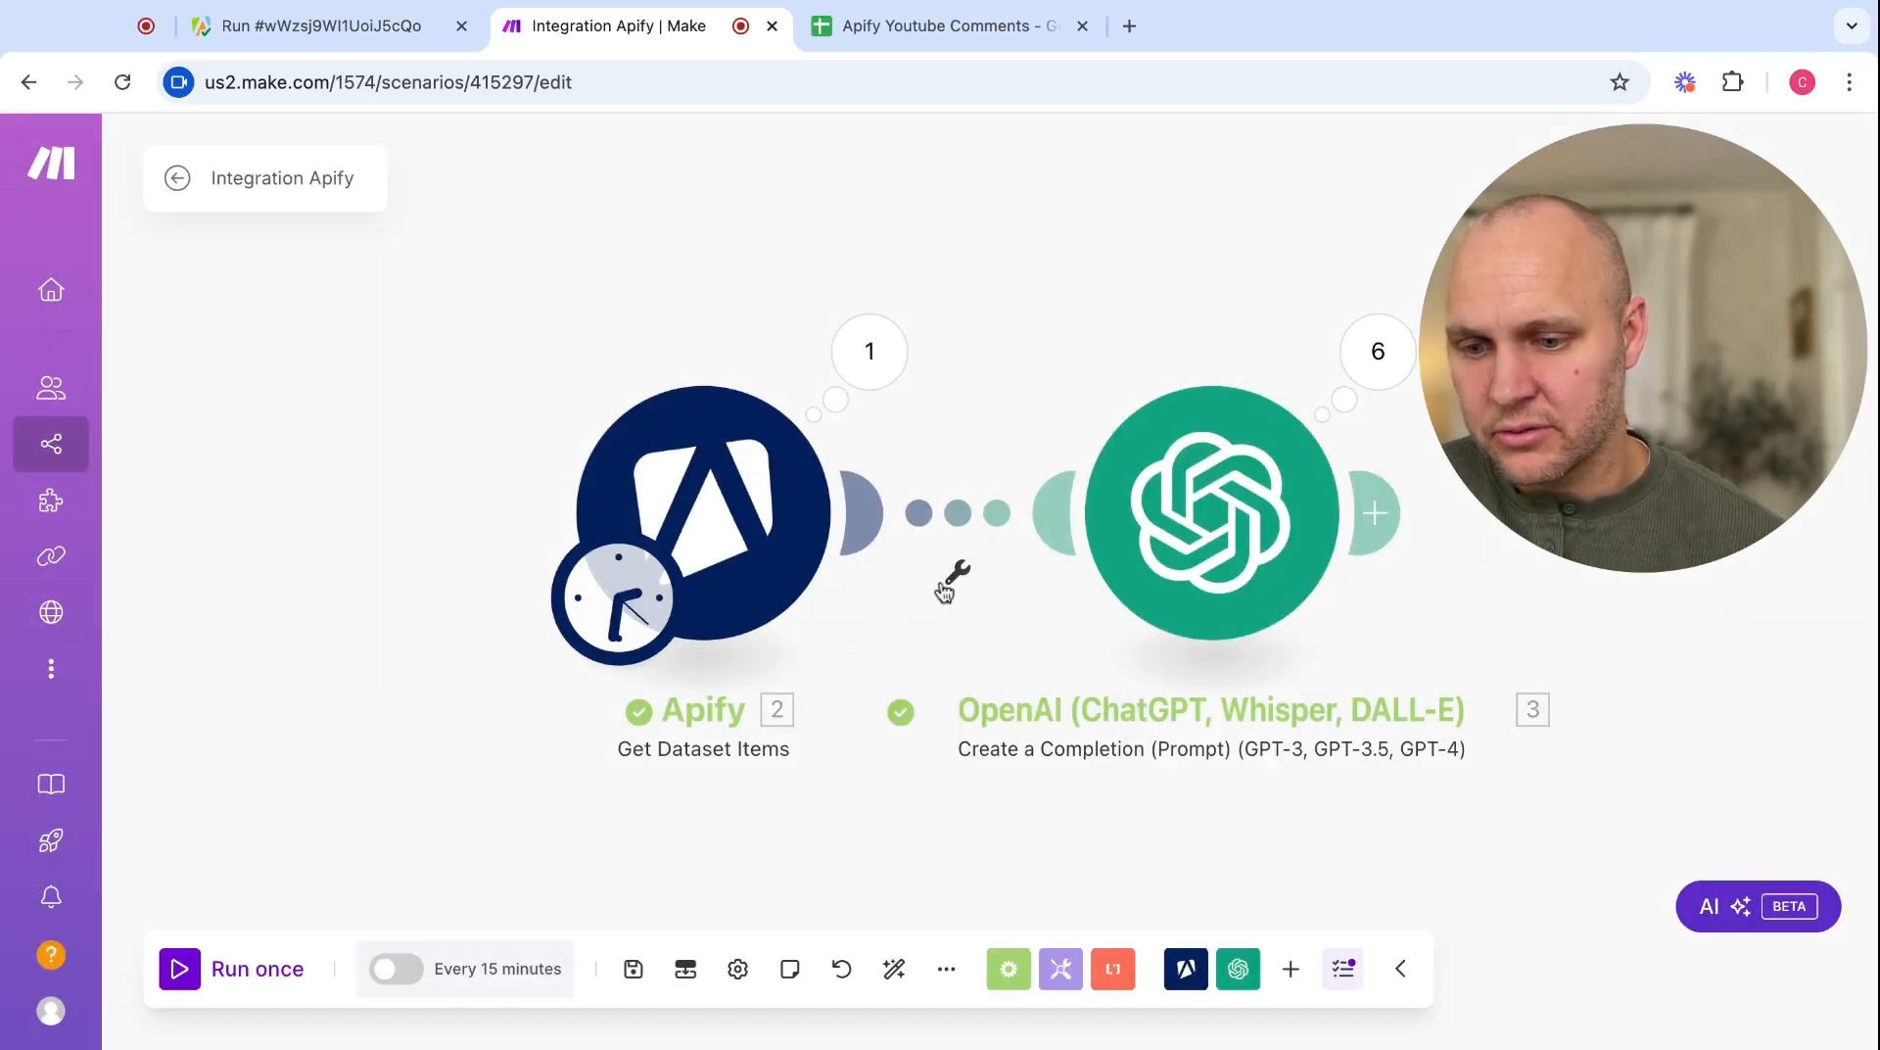
{"action": "left_click", "coordinate": [959, 576]}
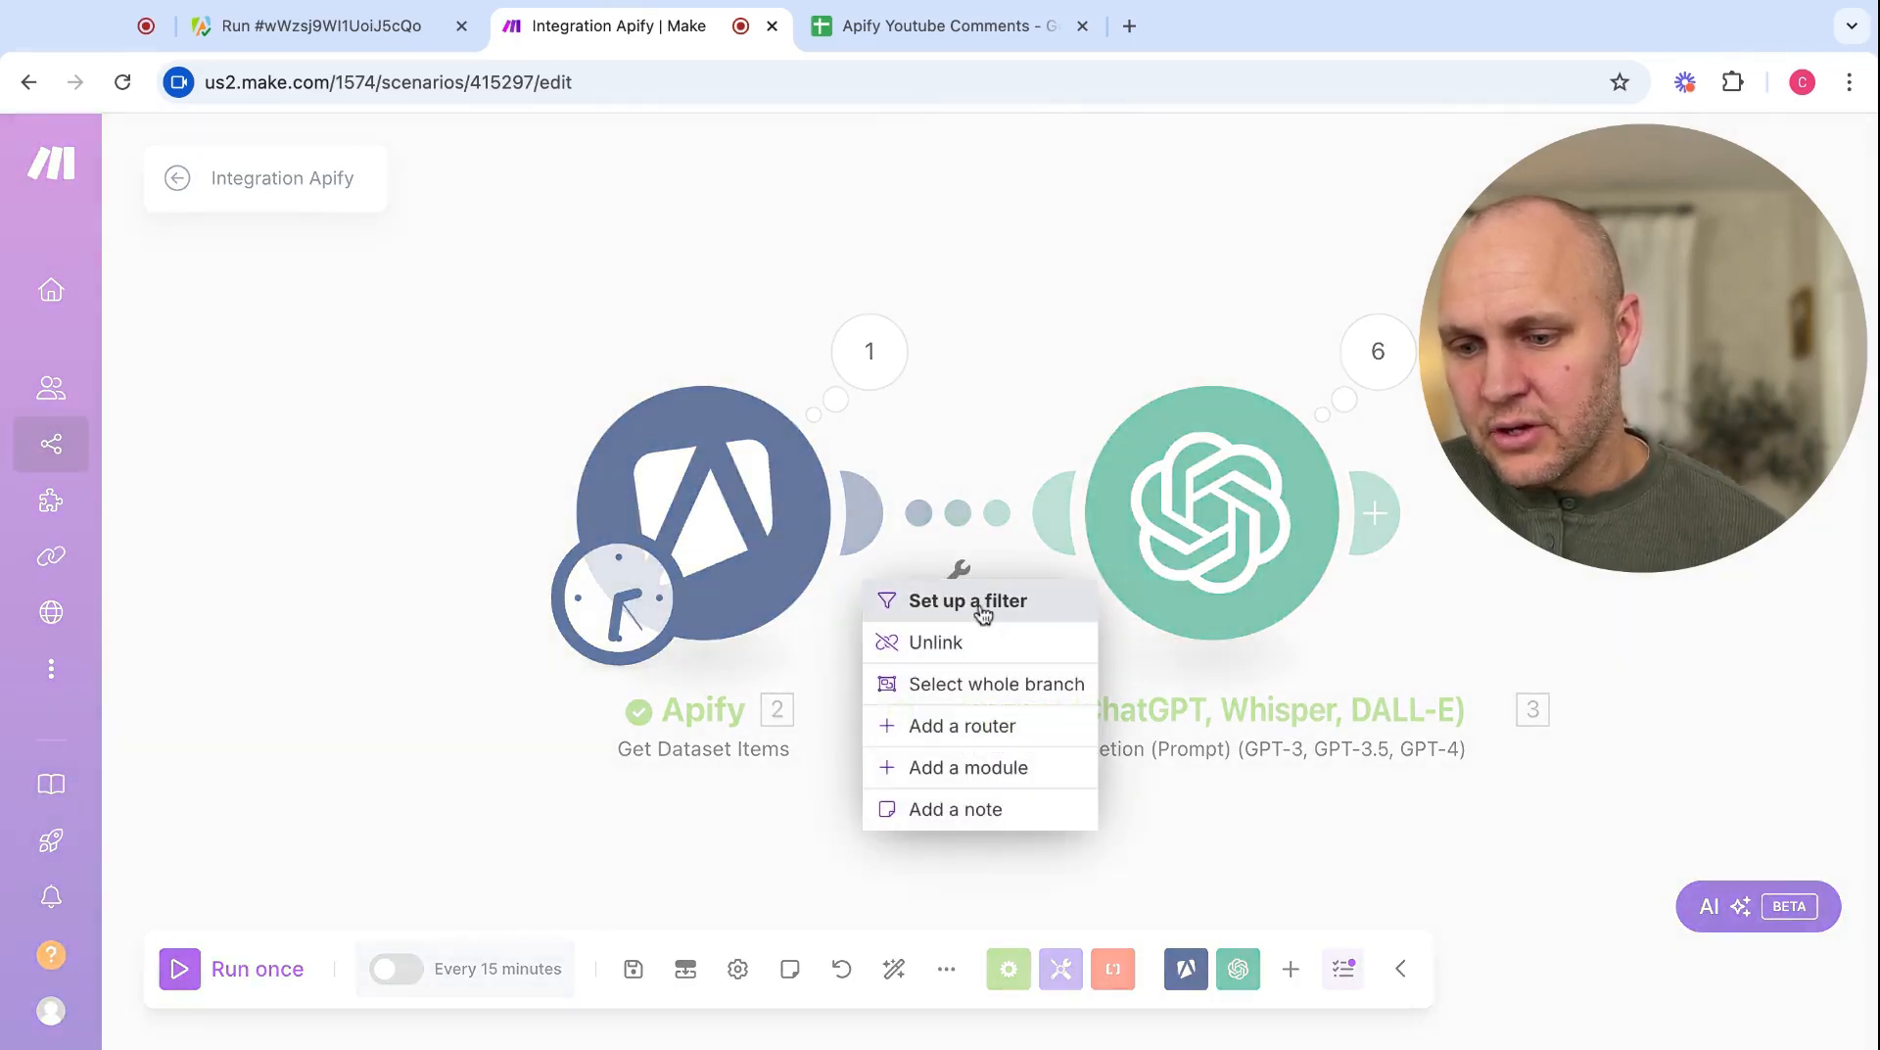
{"action": "left_click", "coordinate": [967, 601]}
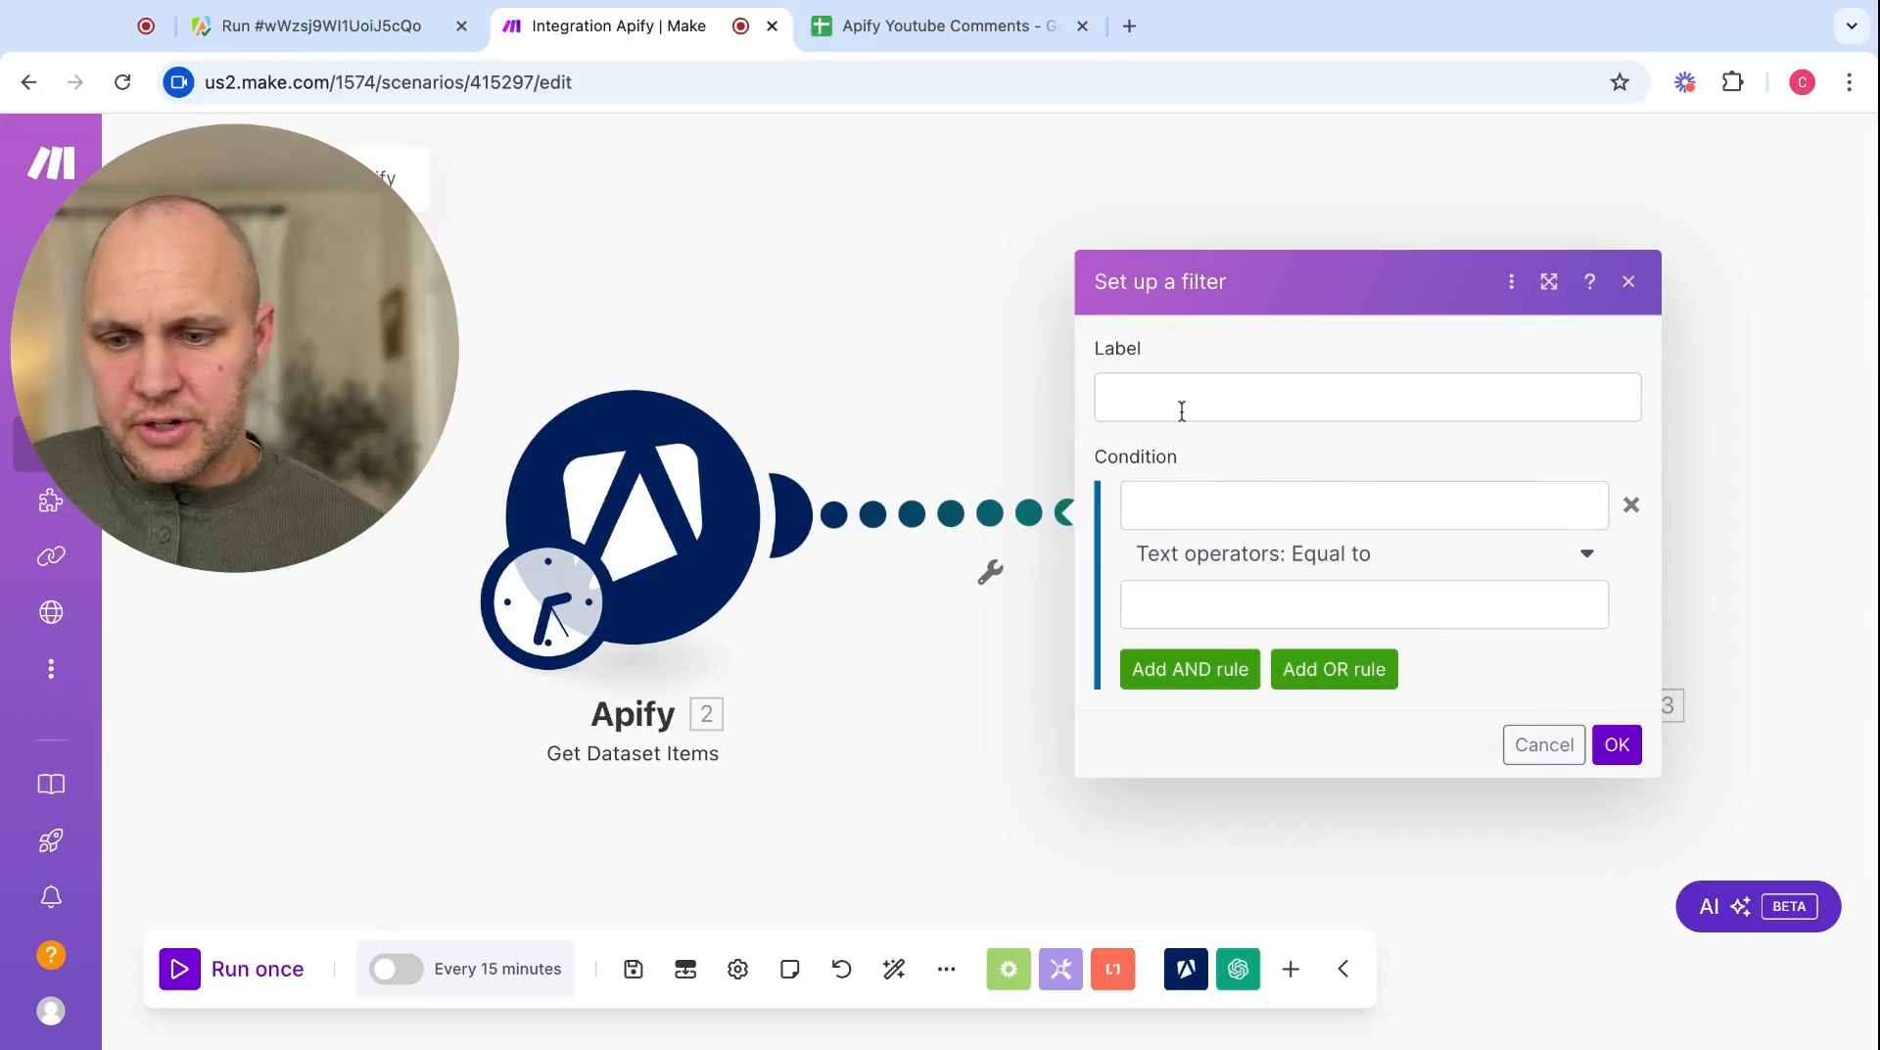
{"action": "left_click", "coordinate": [1210, 391]}
{"action": "type", "text": "Author filter"}
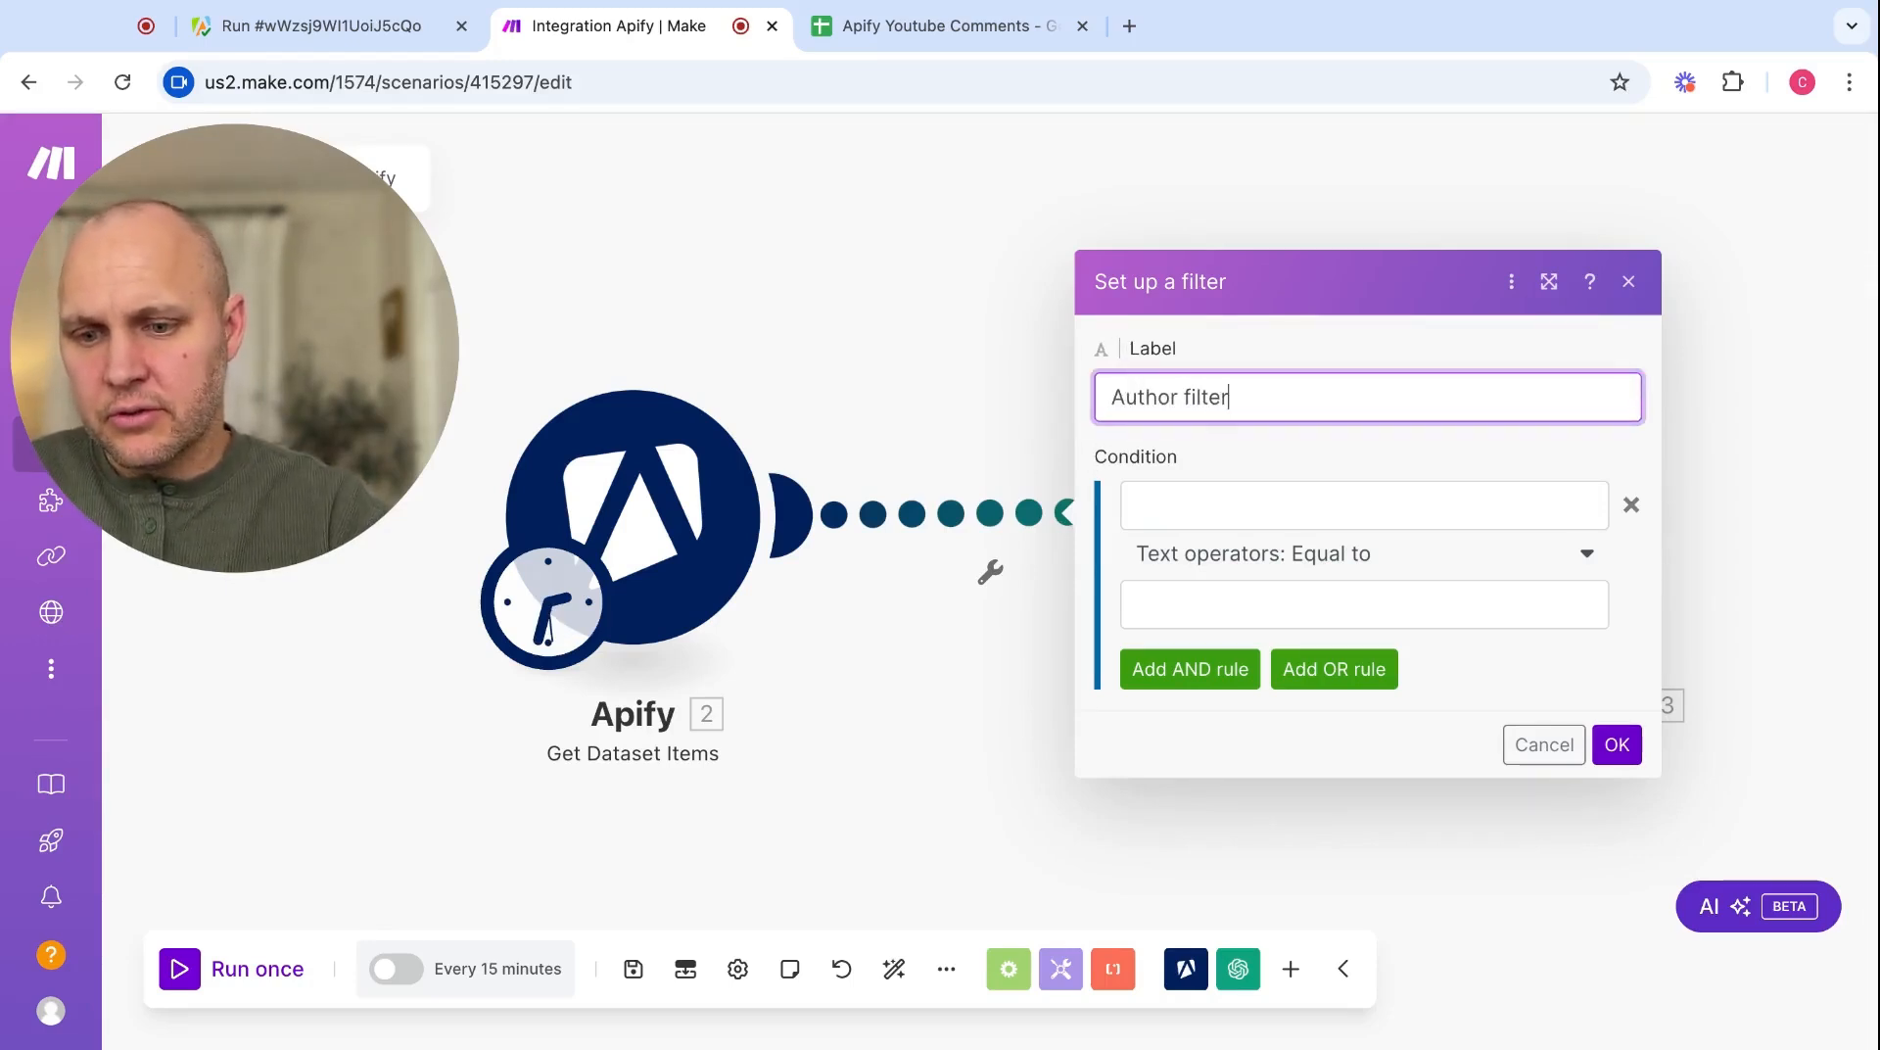
- Set the filter condition to Apify's authorIsChannelOwner field with the text operator Equal to and the value false, and confirm the filter
{"action": "left_click", "coordinate": [1221, 507]}
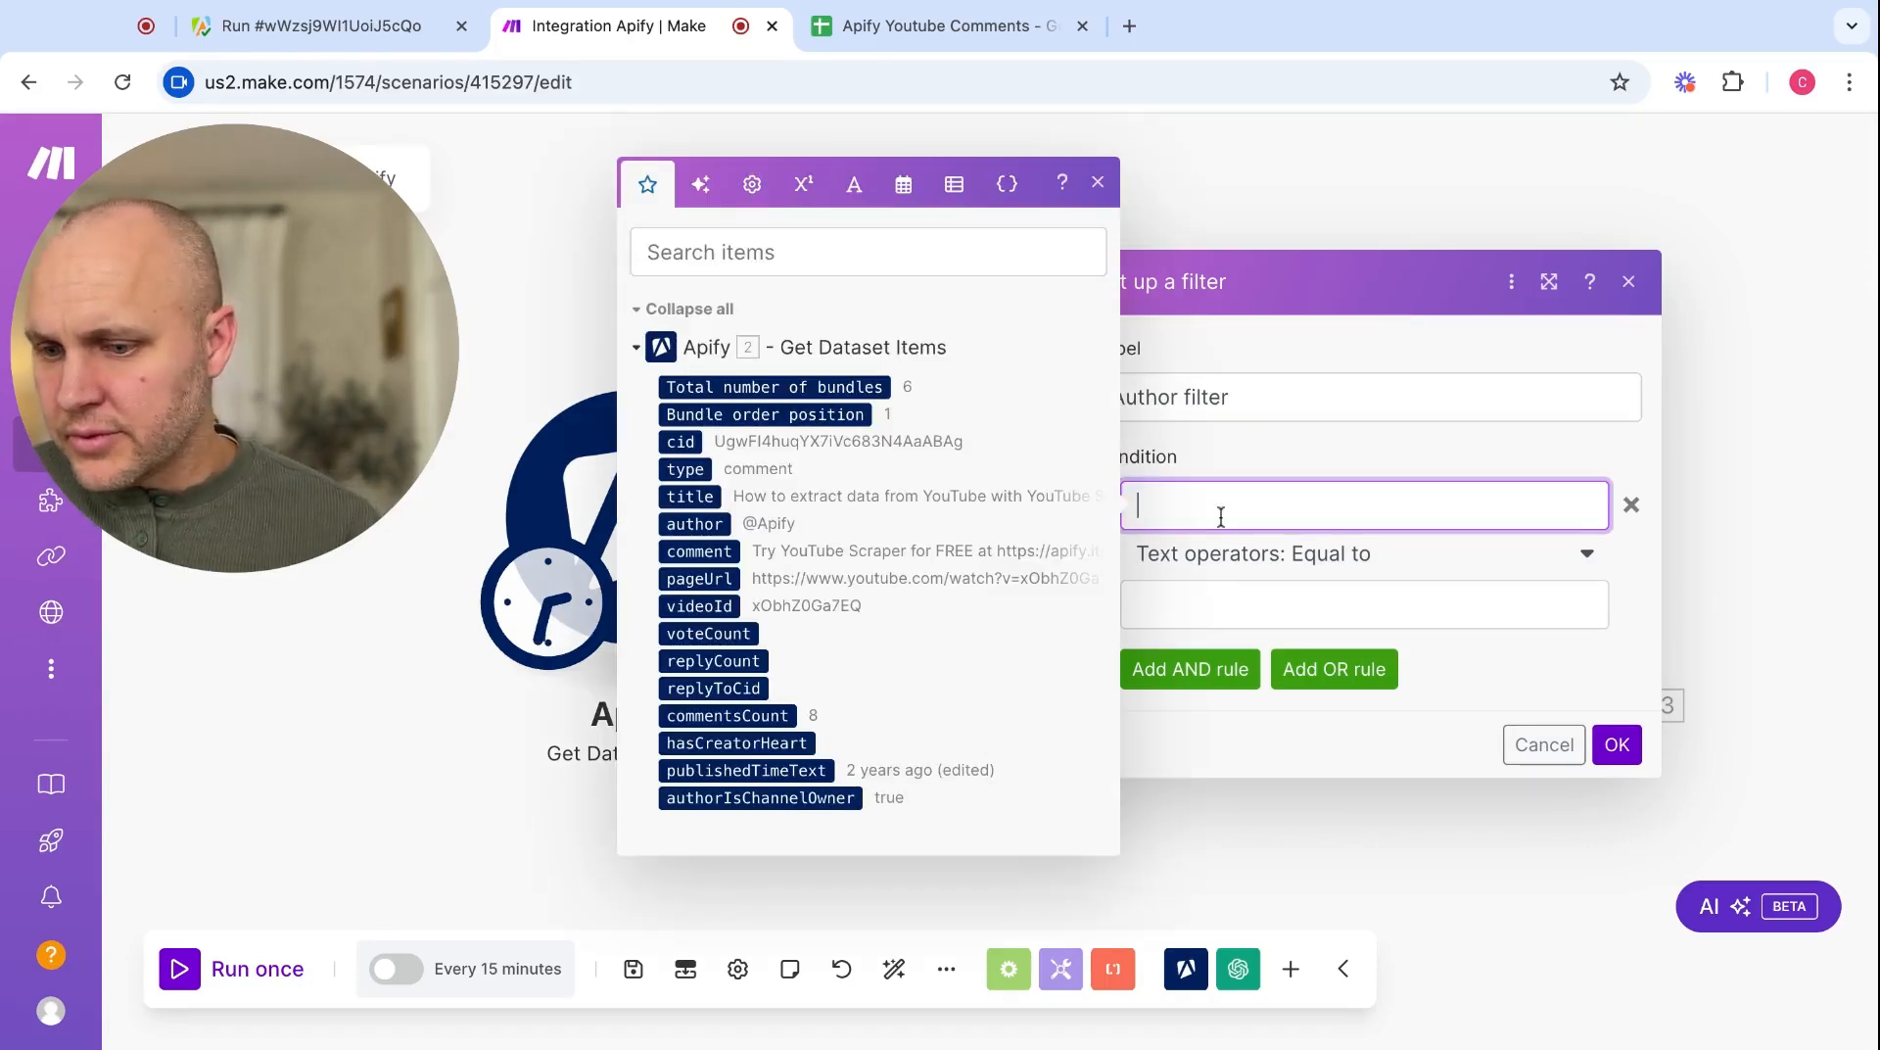
{"action": "left_click", "coordinate": [752, 799]}
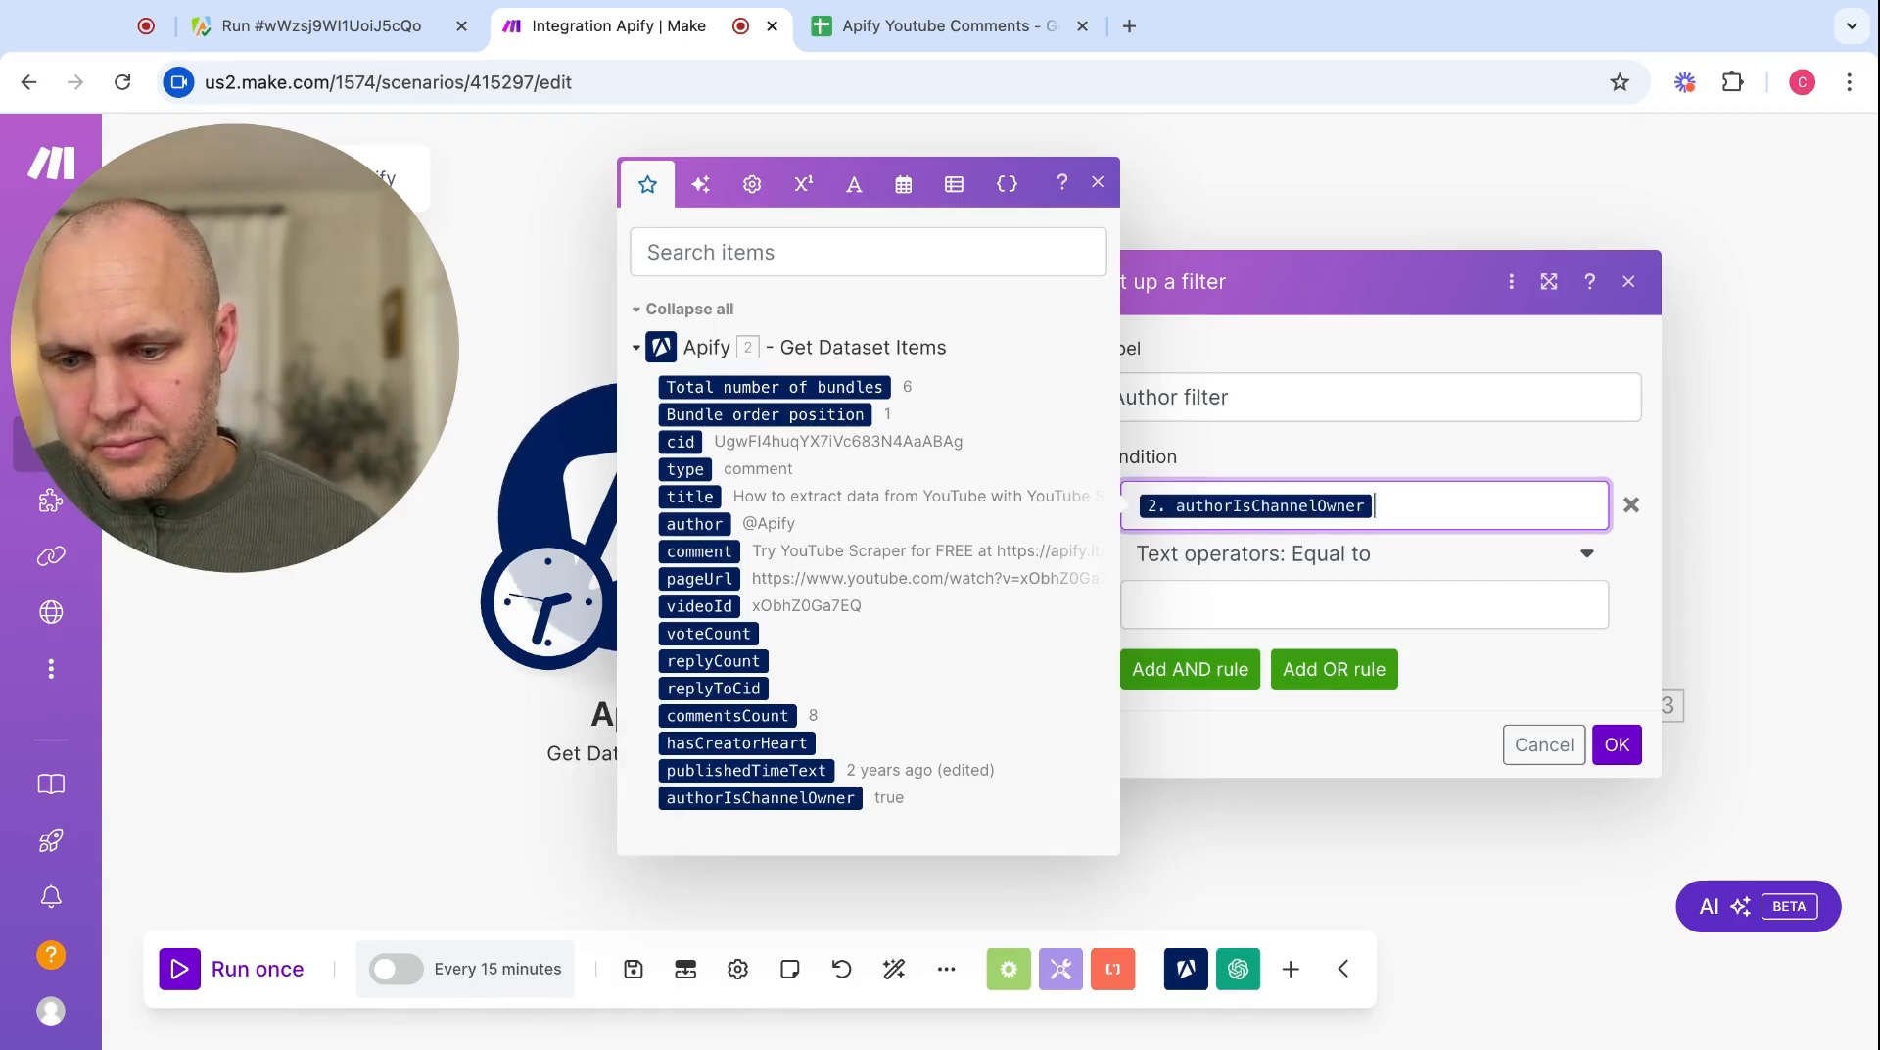
{"action": "left_click", "coordinate": [1201, 601]}
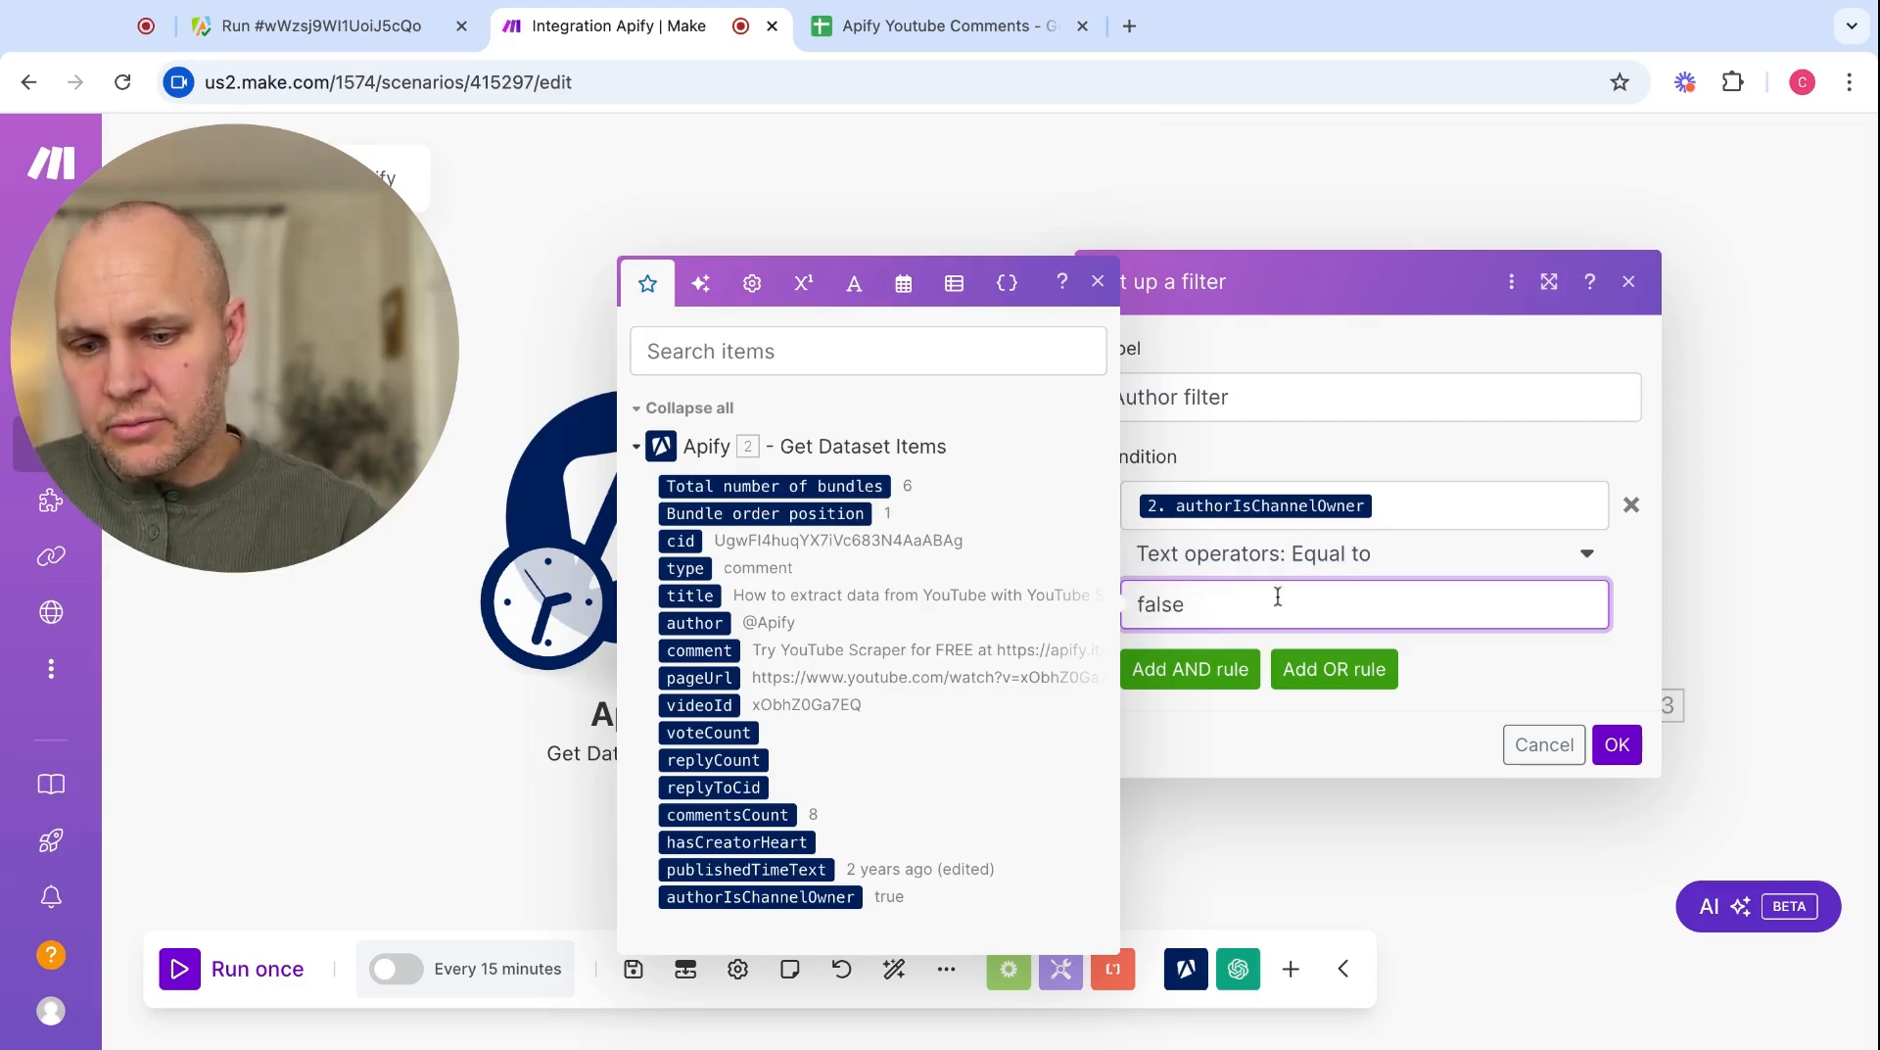
{"action": "left_click", "coordinate": [1615, 745]}
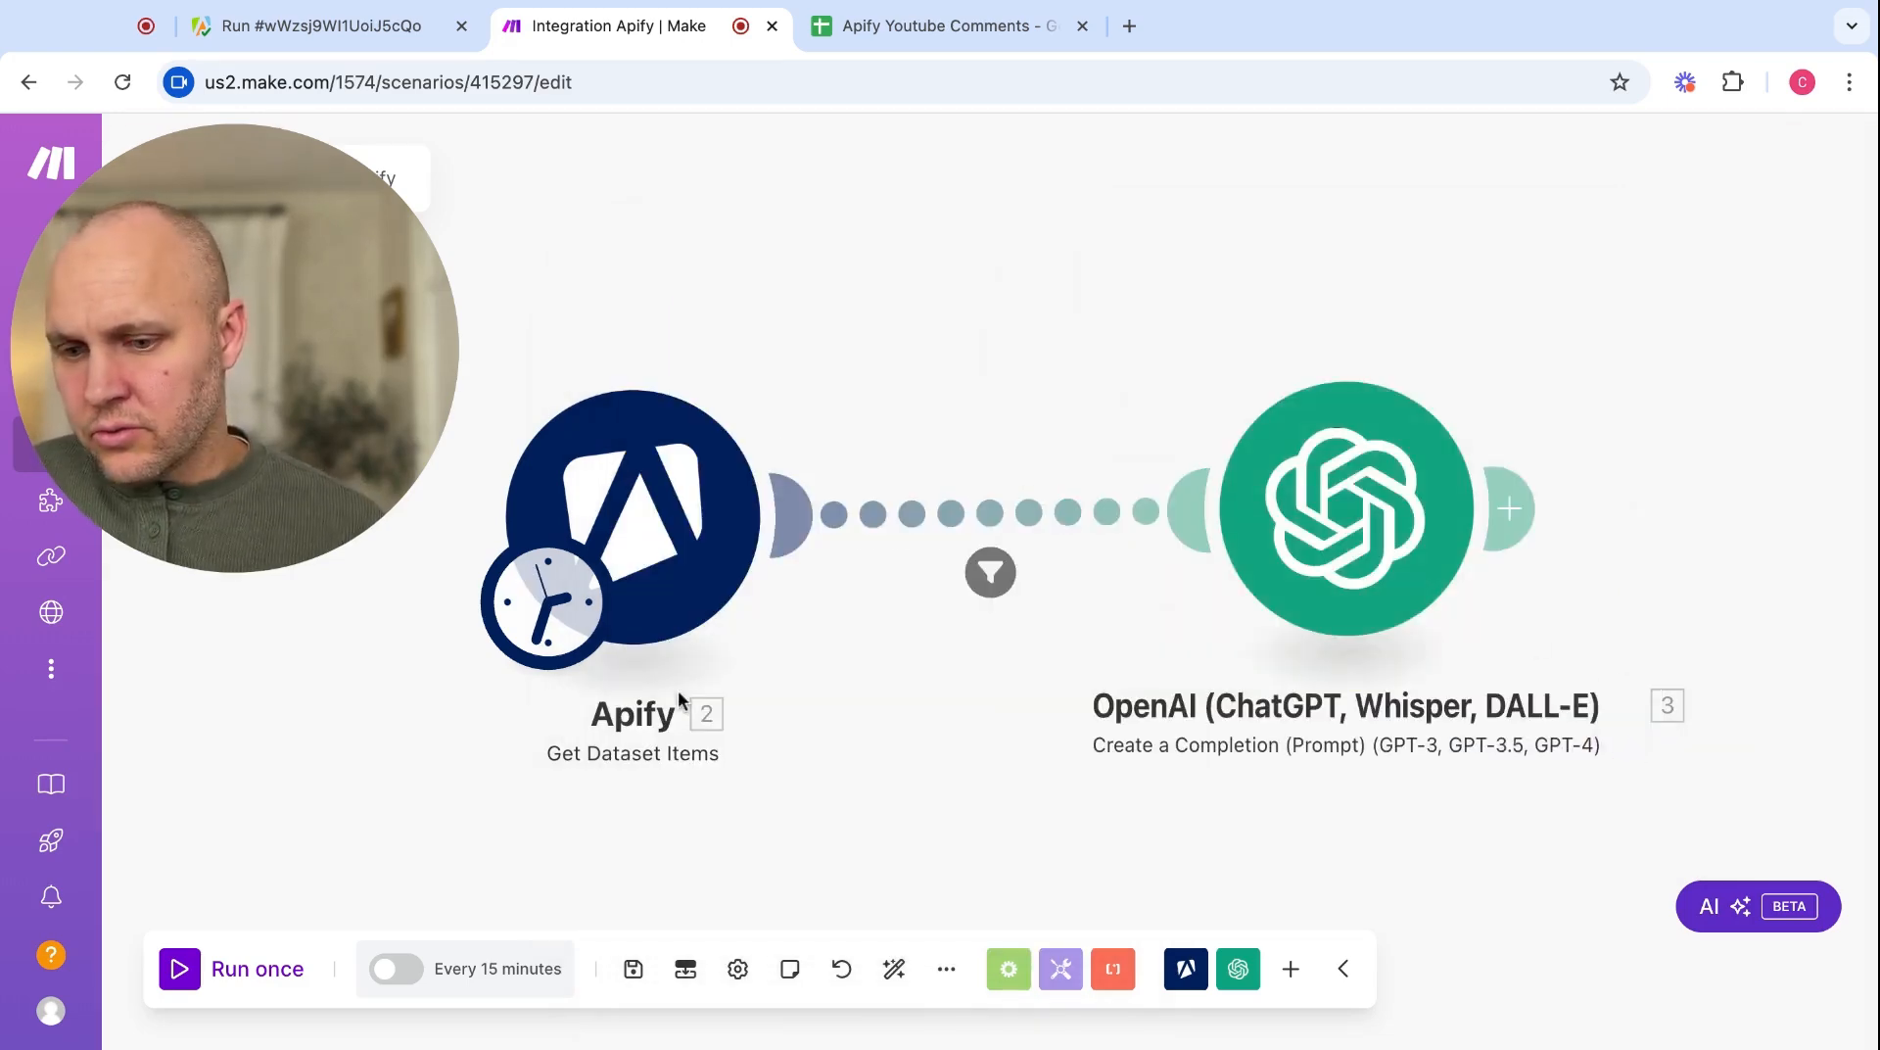
- Run the scenario once and check OpenAI's Operation 1 output and which bundles pass the Author filter
{"action": "left_click", "coordinate": [181, 972]}
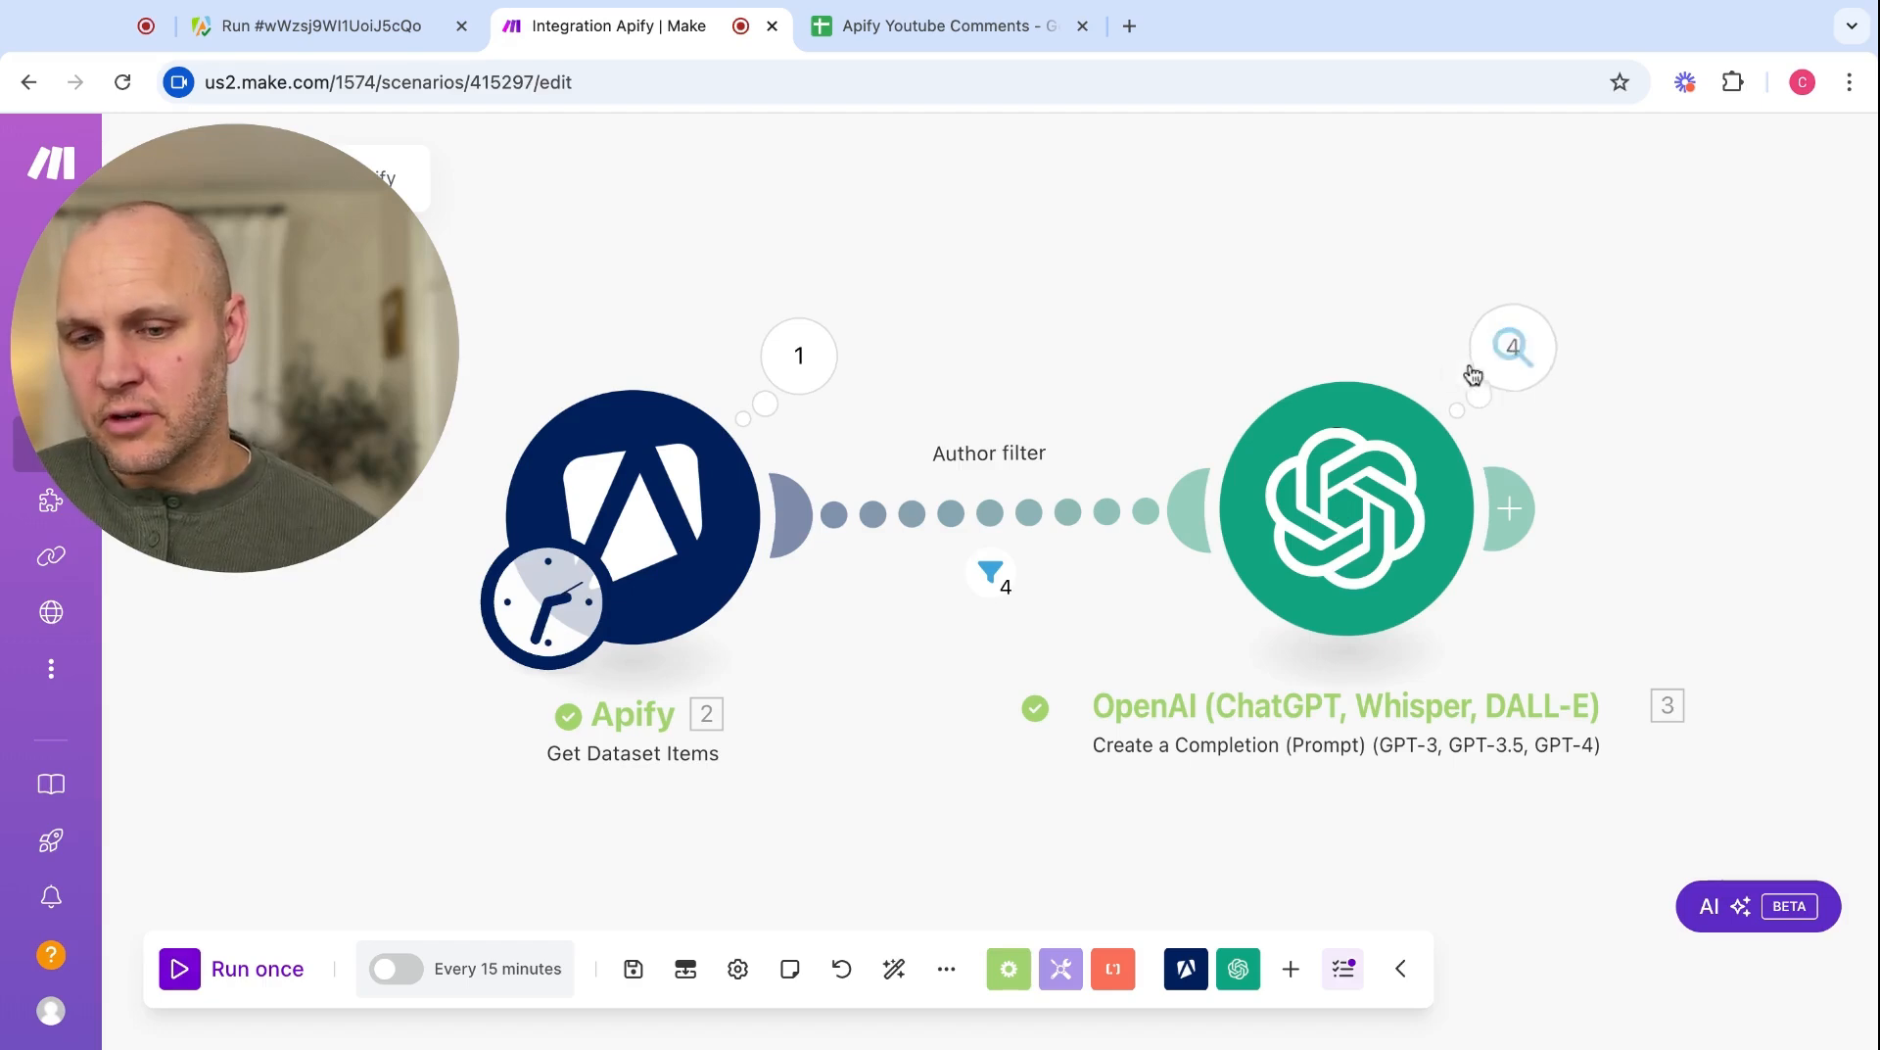
{"action": "left_click", "coordinate": [1515, 352]}
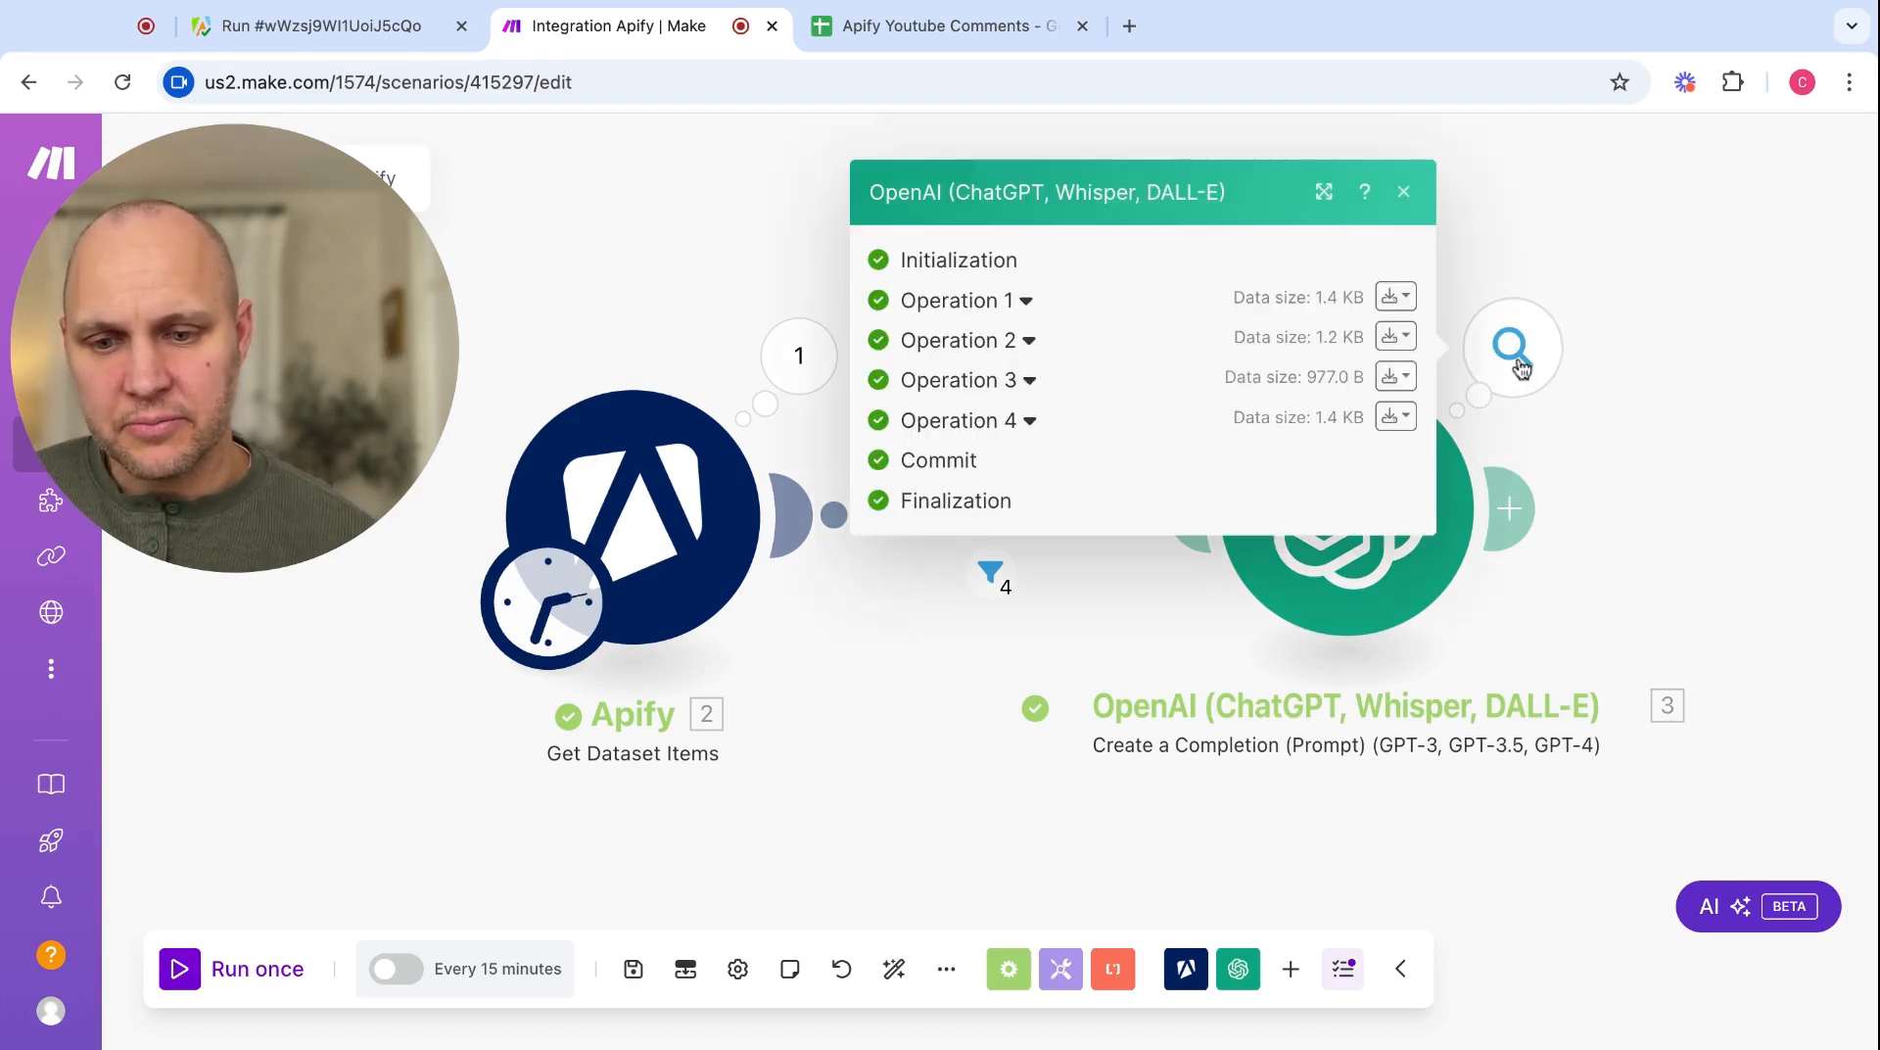
{"action": "left_click", "coordinate": [1025, 302]}
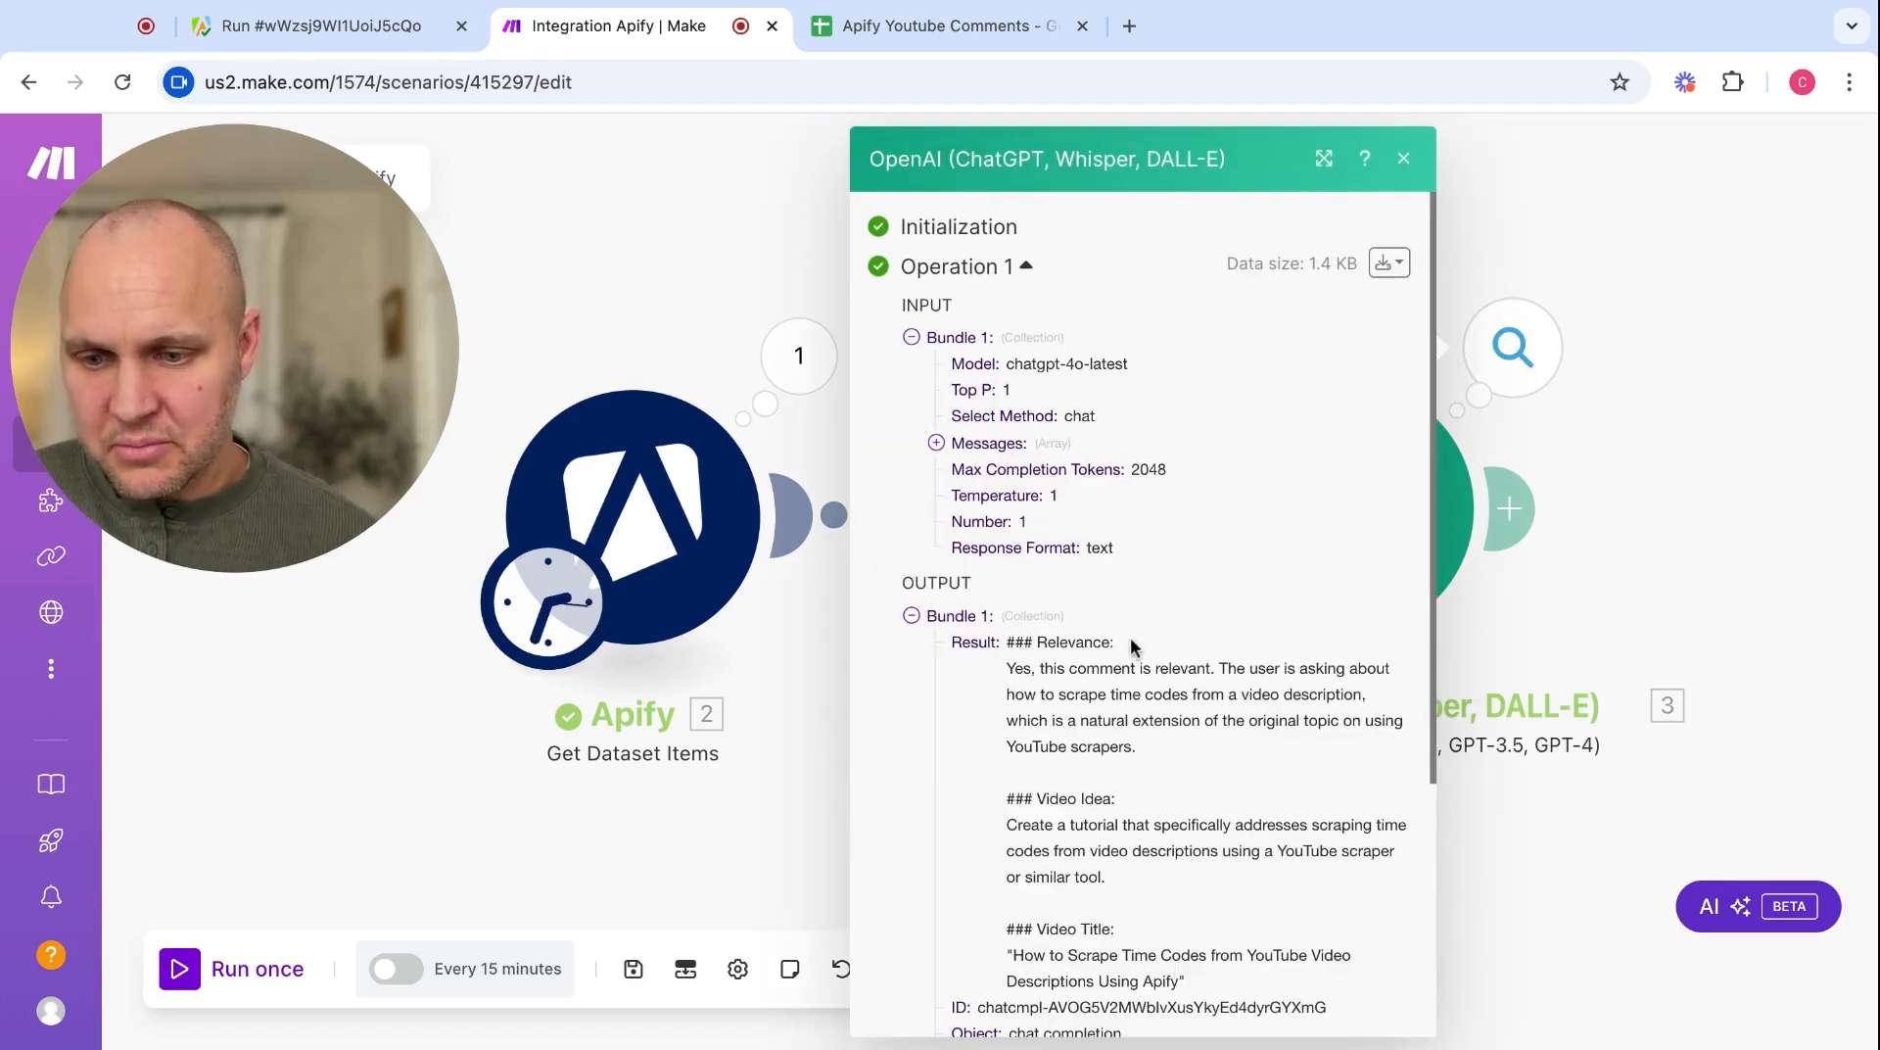
{"action": "scroll", "coordinate": [1117, 715], "scroll_direction": "down", "scroll_amount": 2}
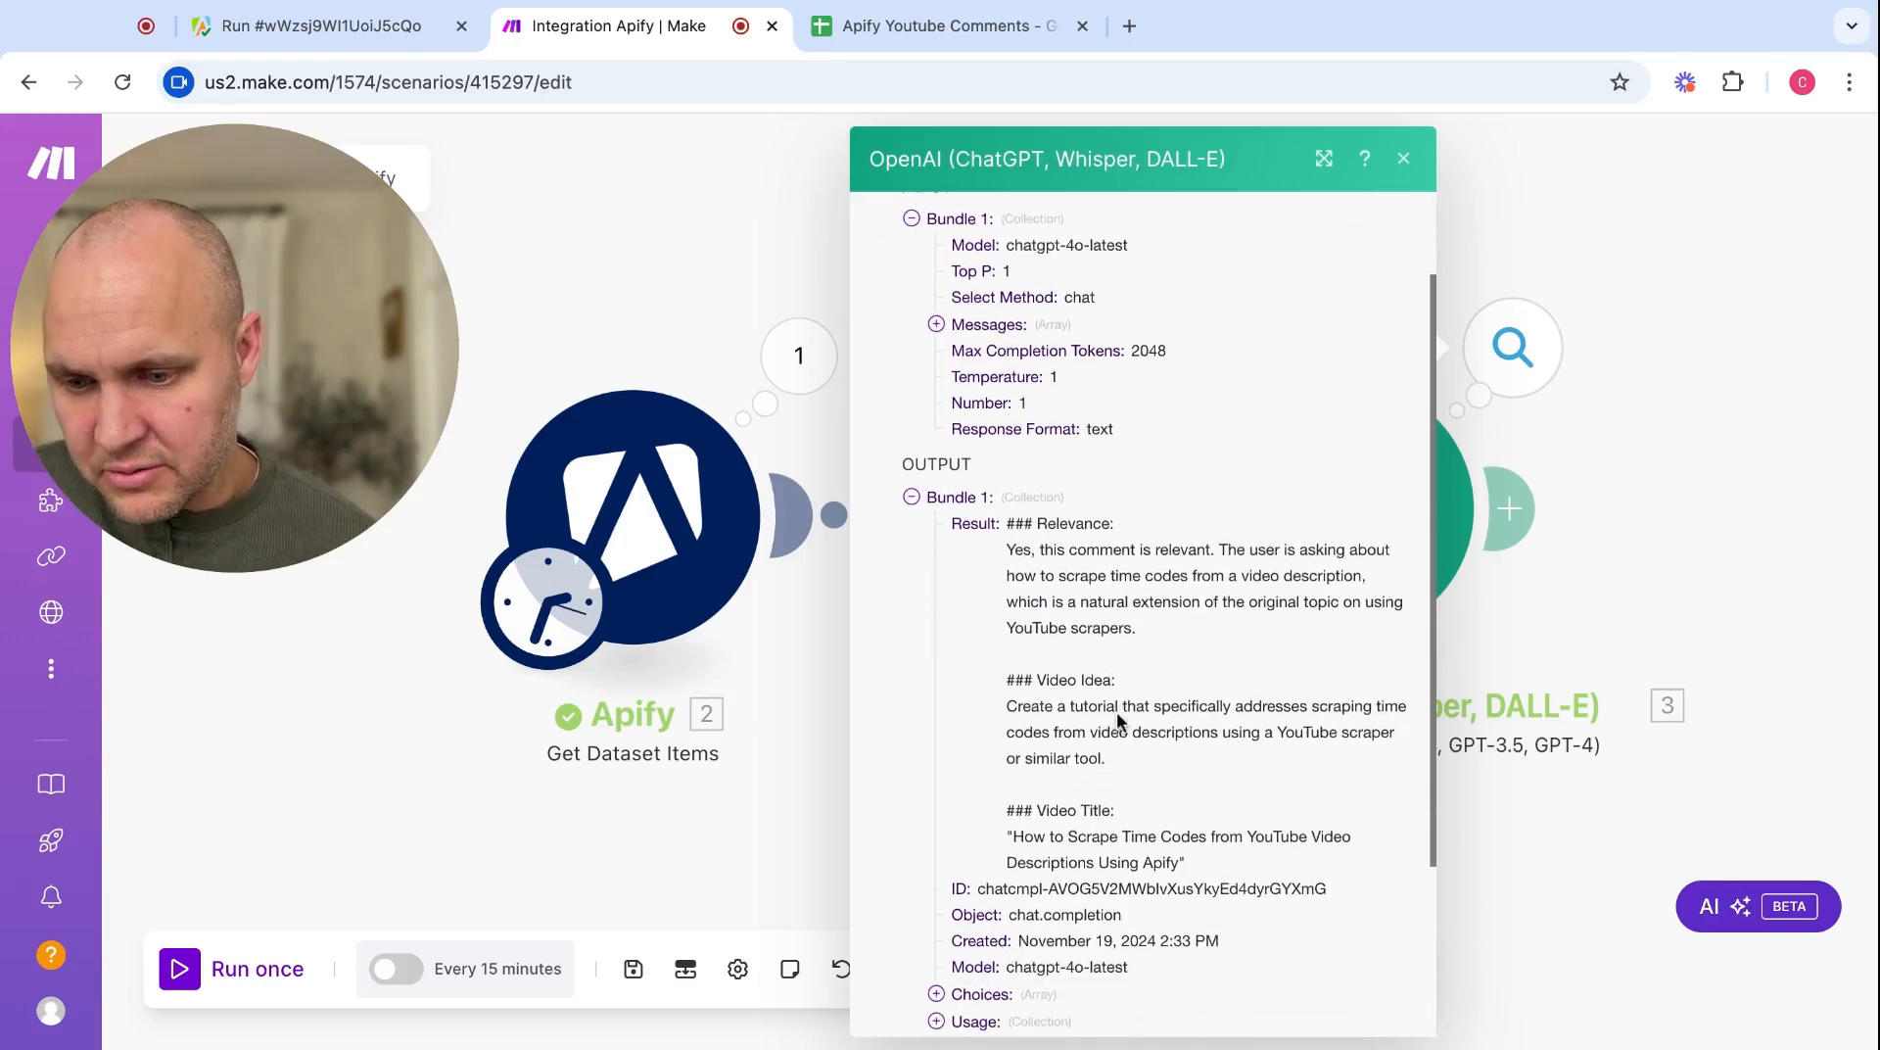
{"action": "left_click", "coordinate": [1479, 352]}
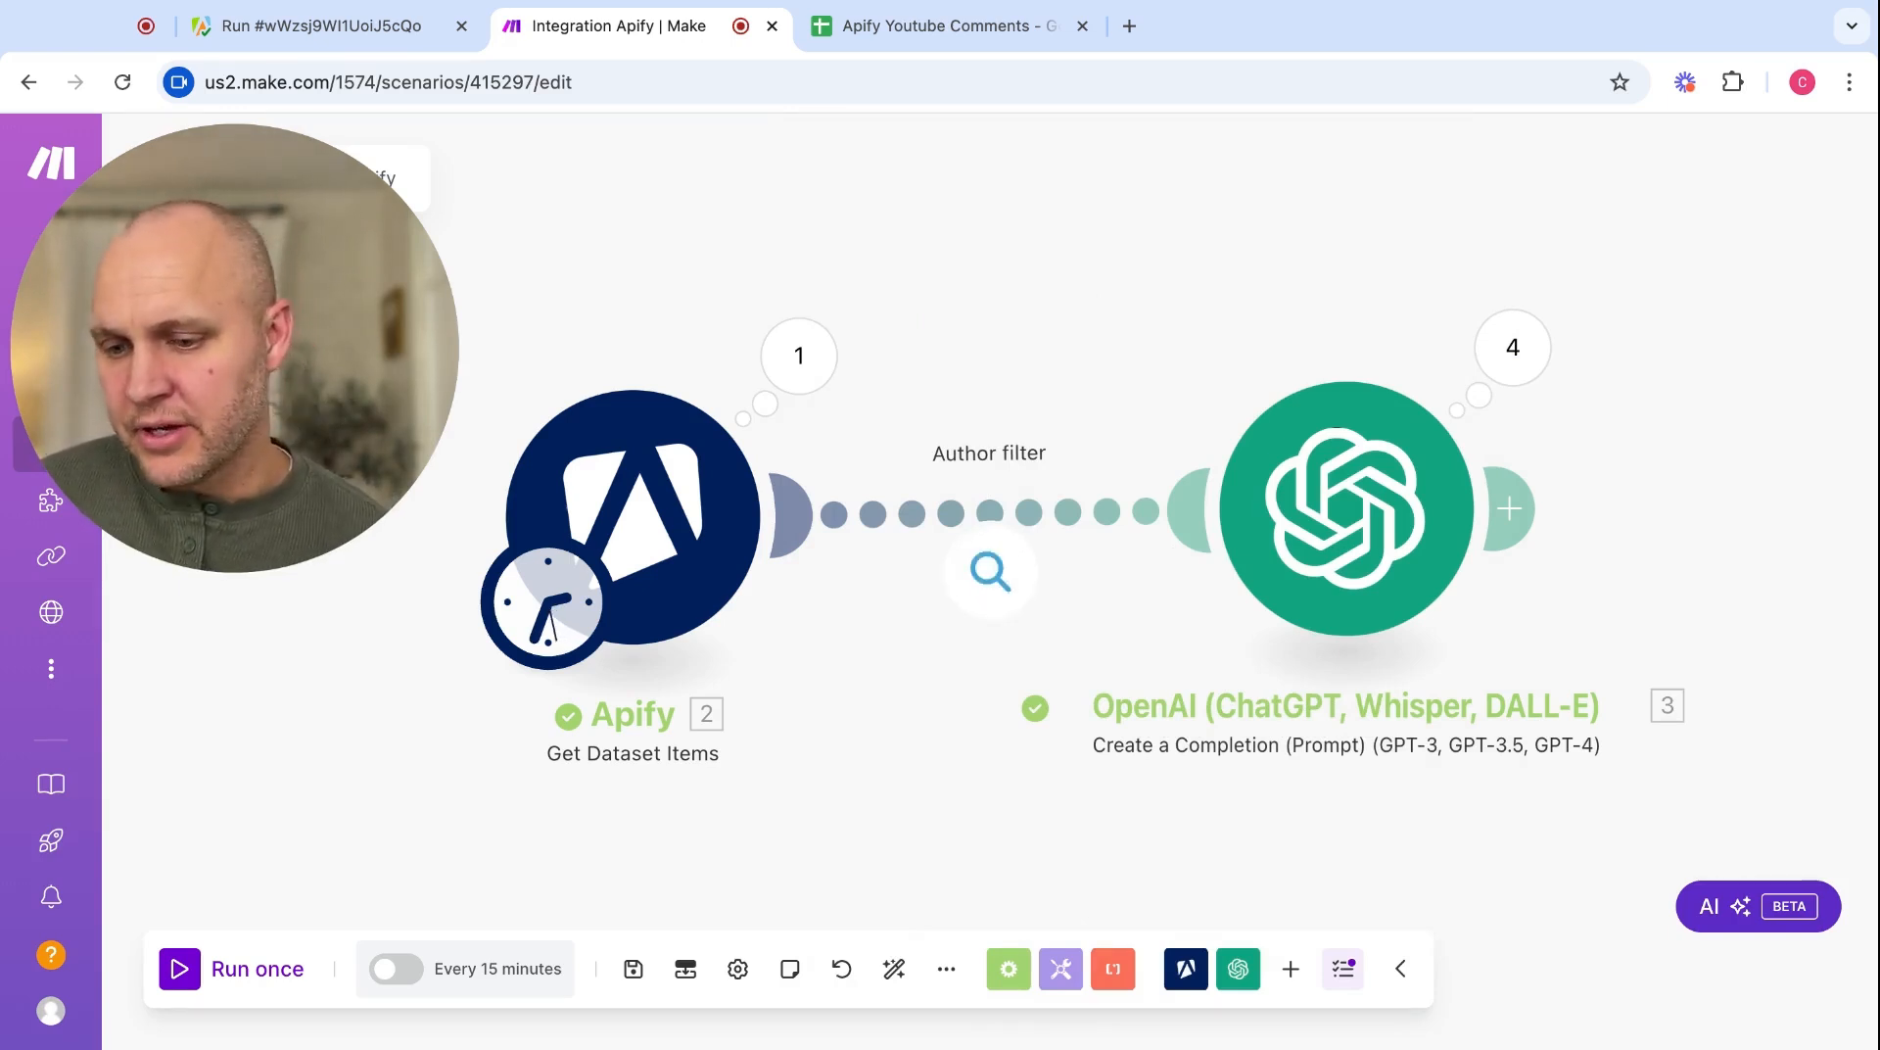
{"action": "left_click", "coordinate": [990, 570]}
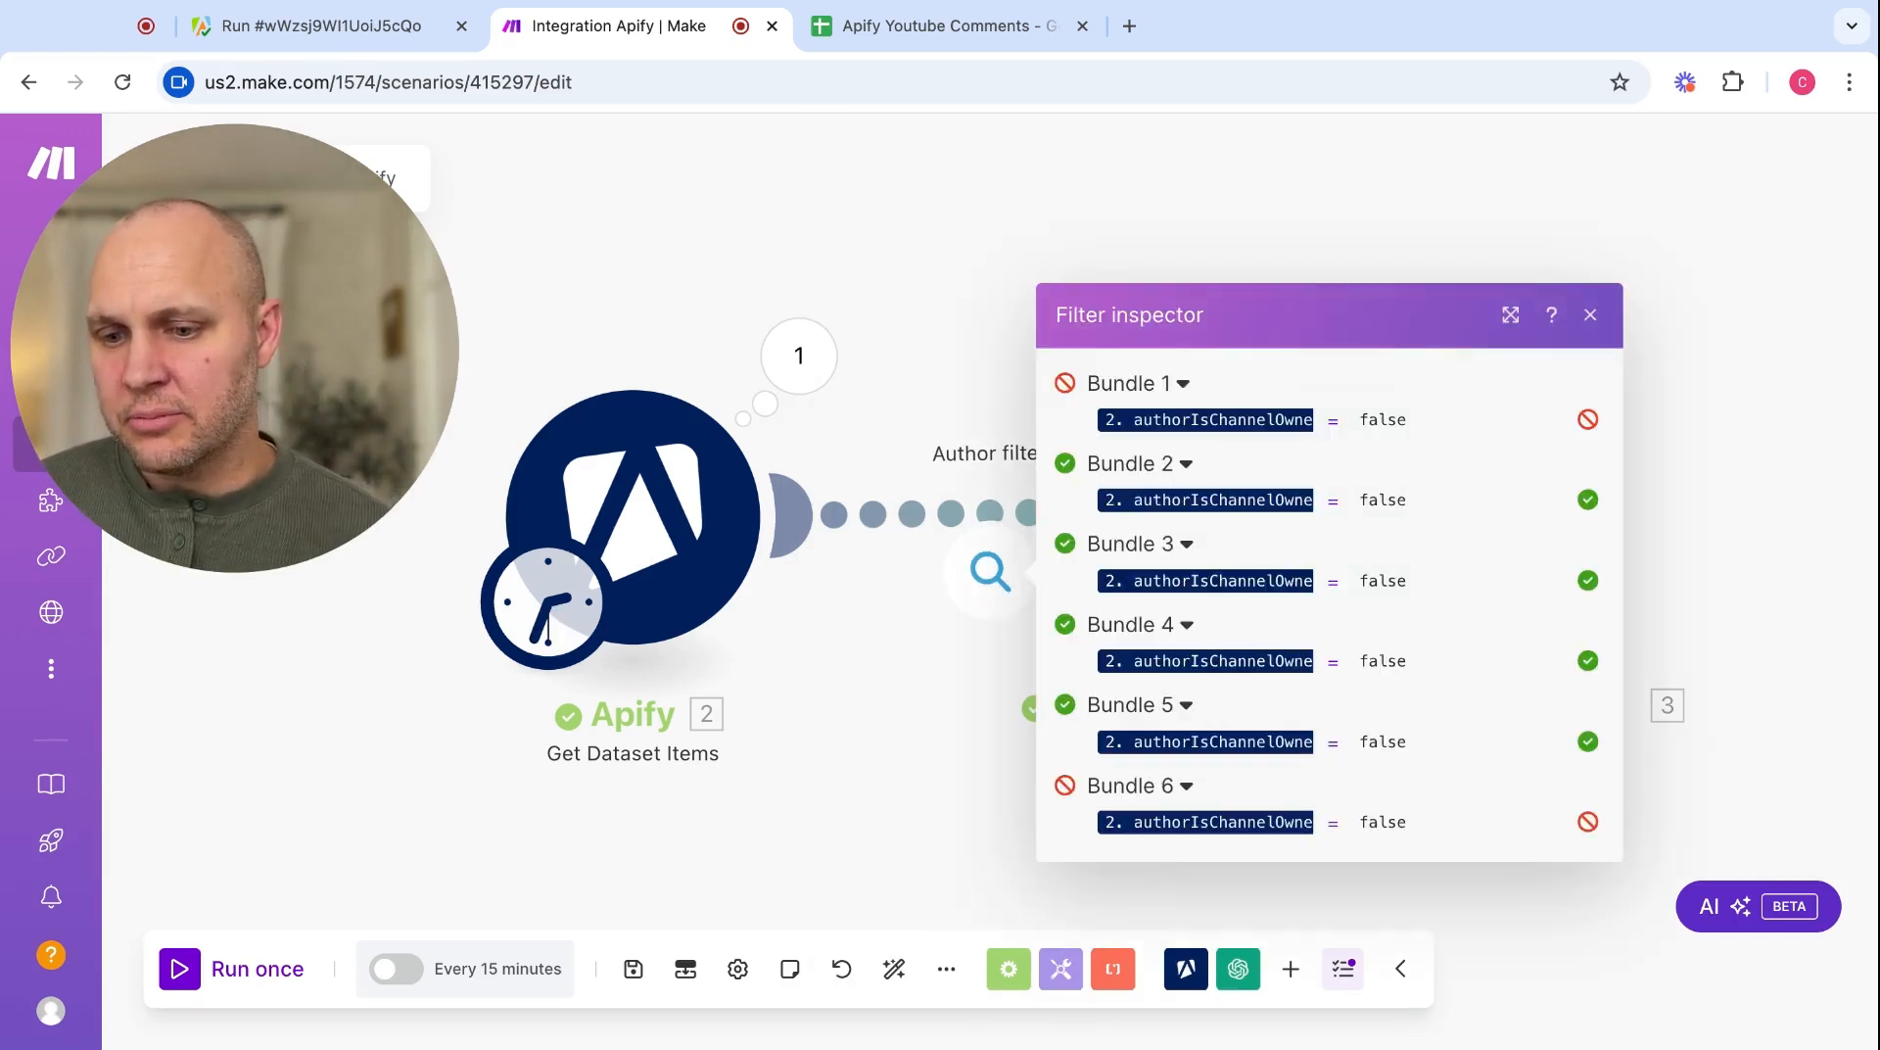
{"action": "left_click", "coordinate": [944, 675]}
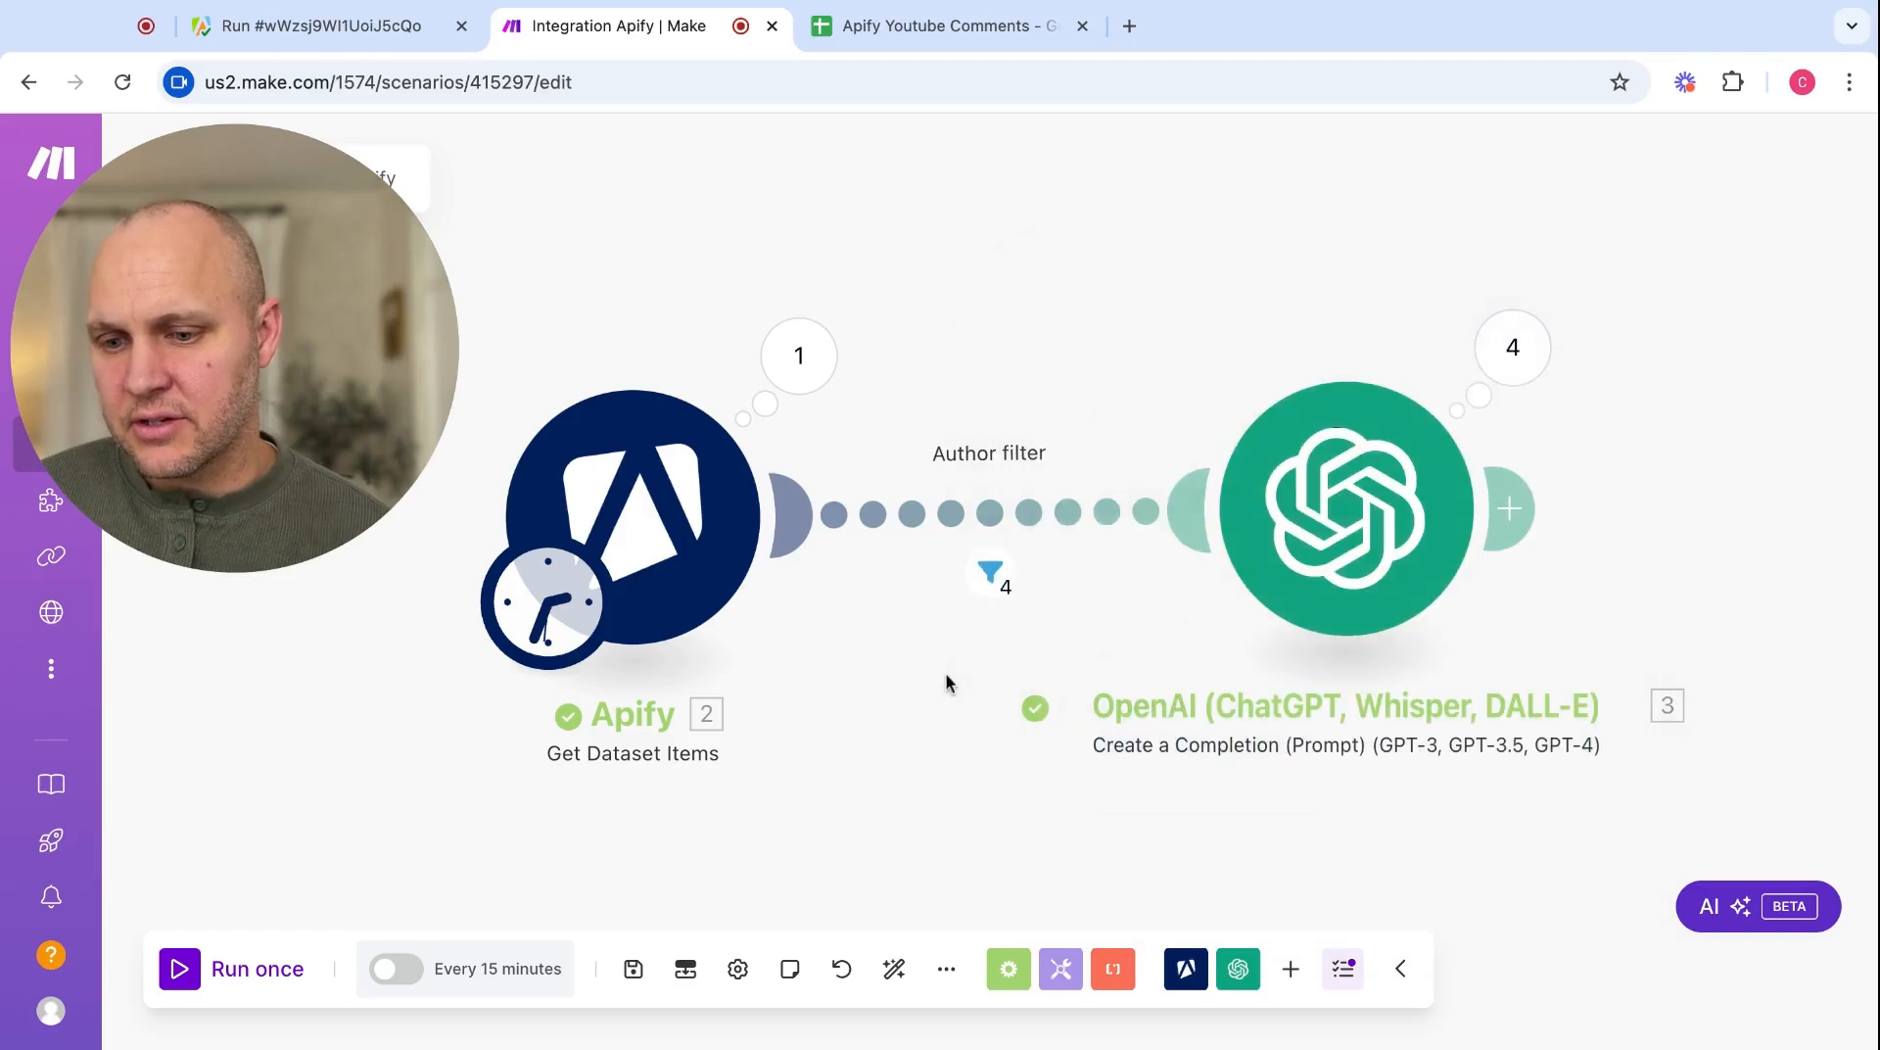
- Add an AND rule to the Author filter that evaluates the length function of Apify's comment field
{"action": "left_click", "coordinate": [993, 519]}
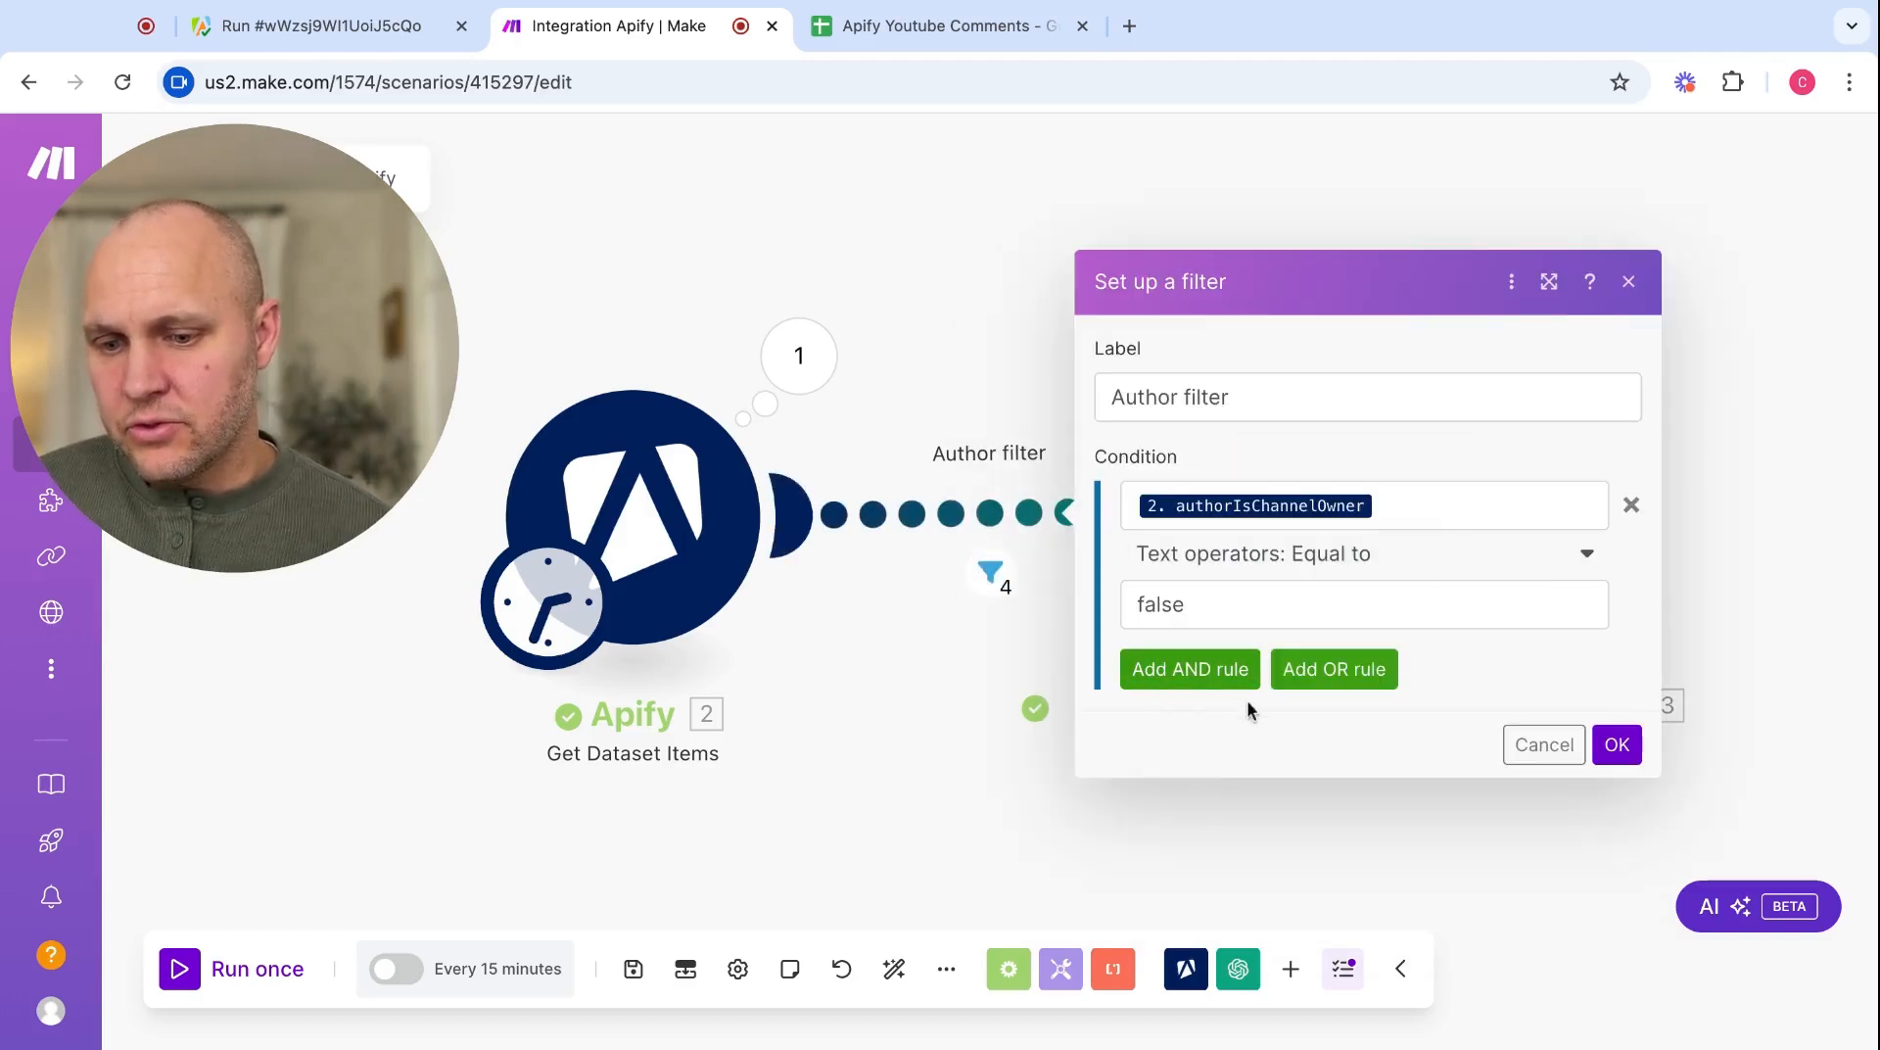
{"action": "left_click", "coordinate": [1211, 681]}
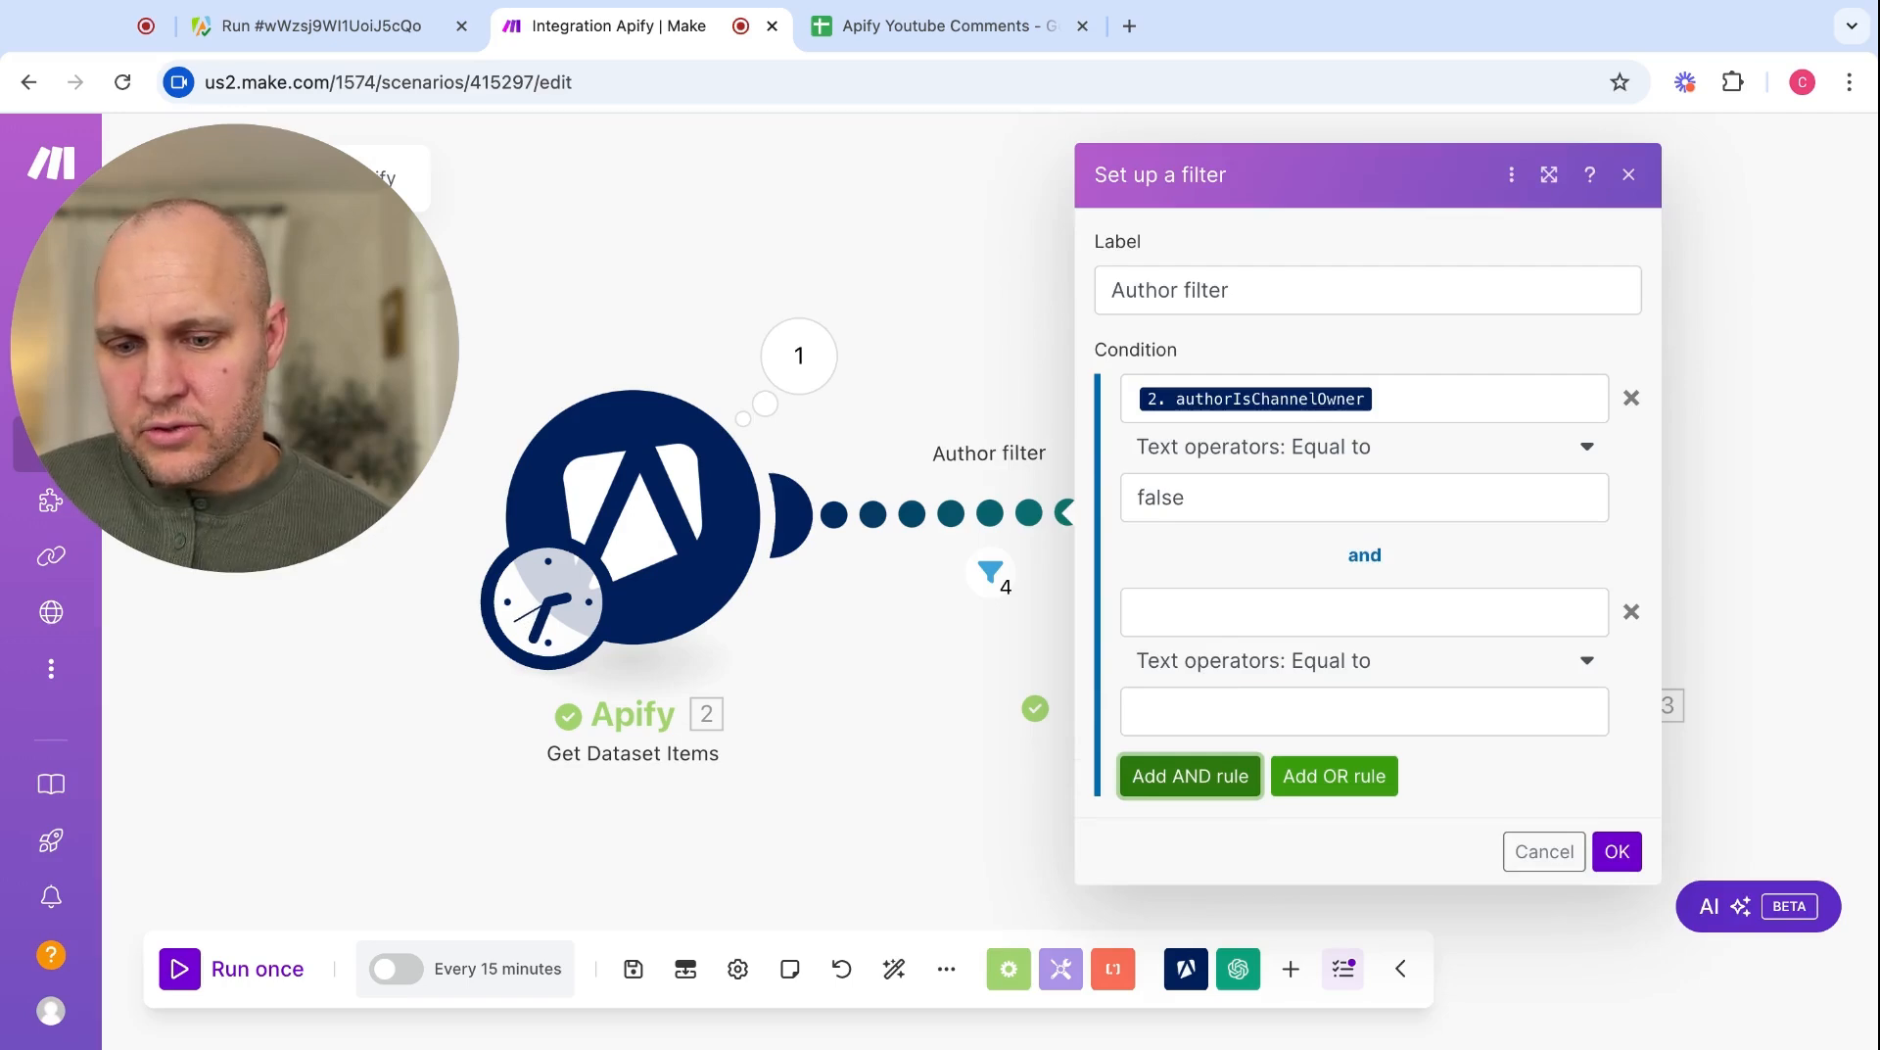
{"action": "left_click", "coordinate": [1273, 612]}
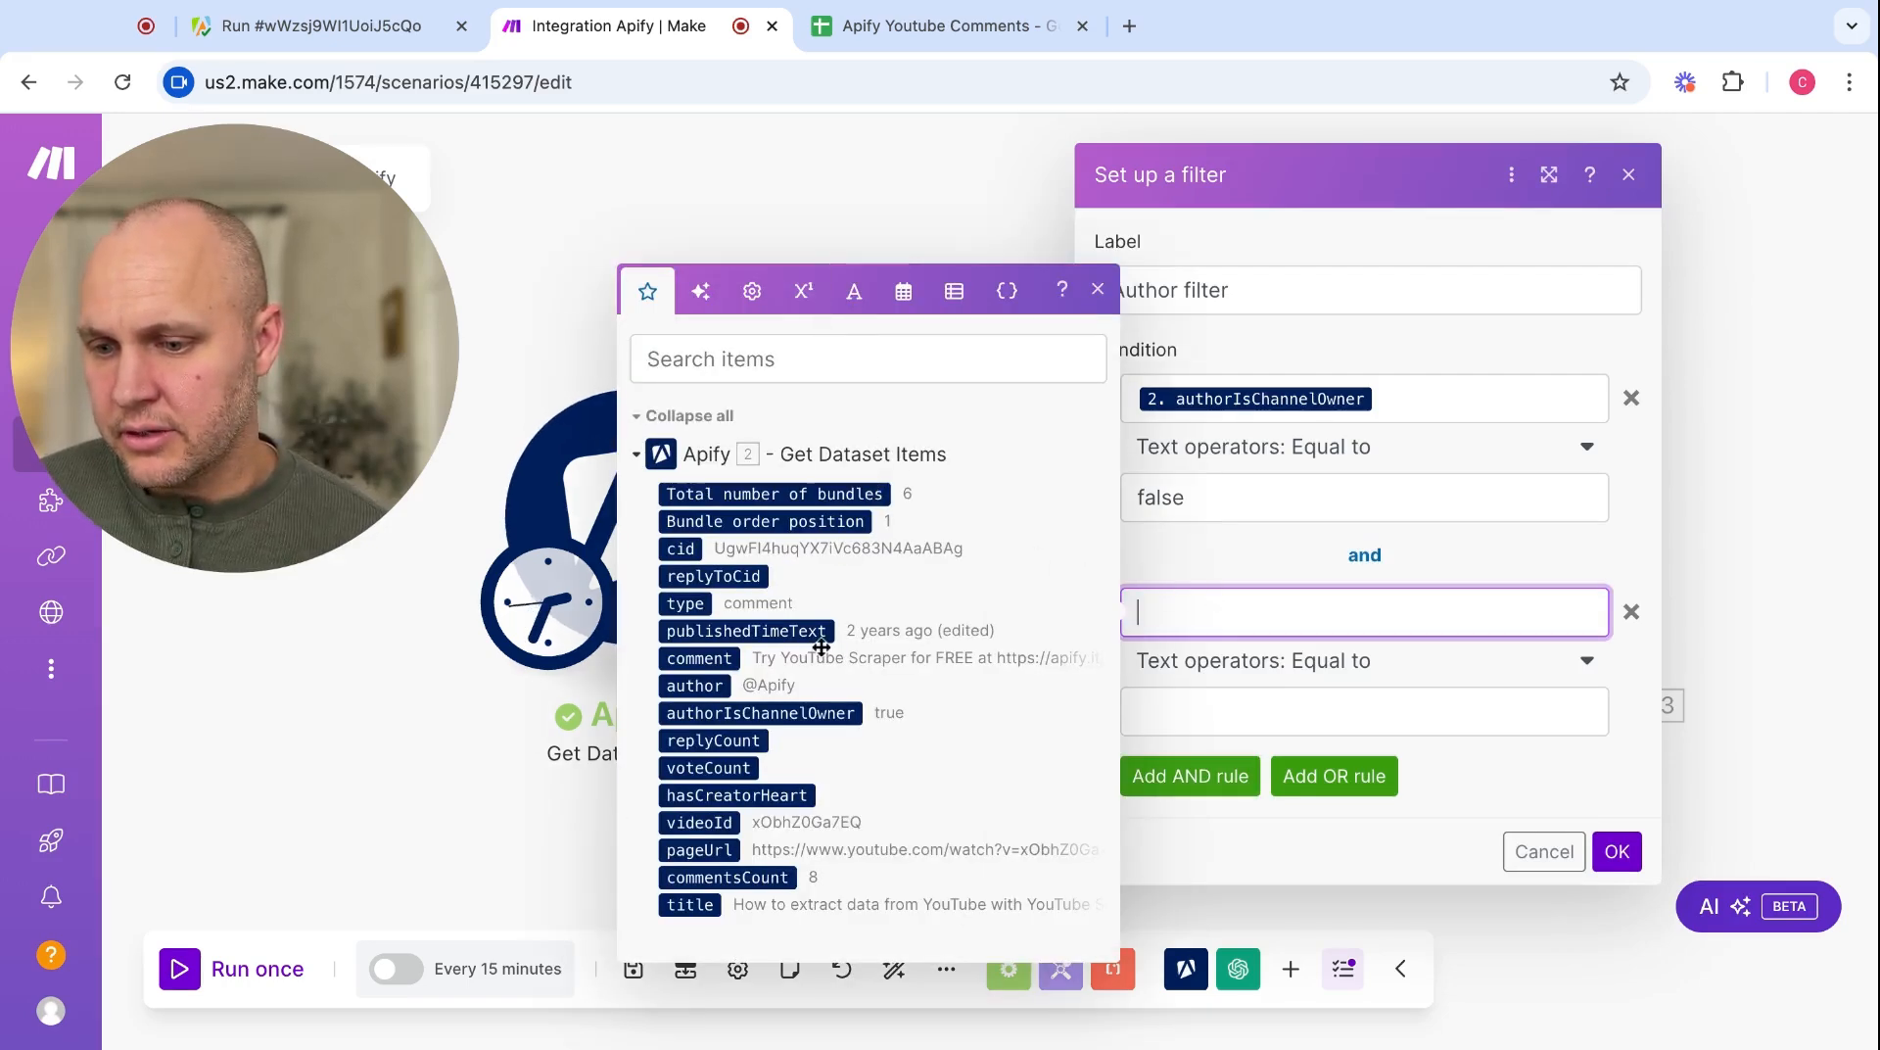
{"action": "left_click", "coordinate": [866, 294]}
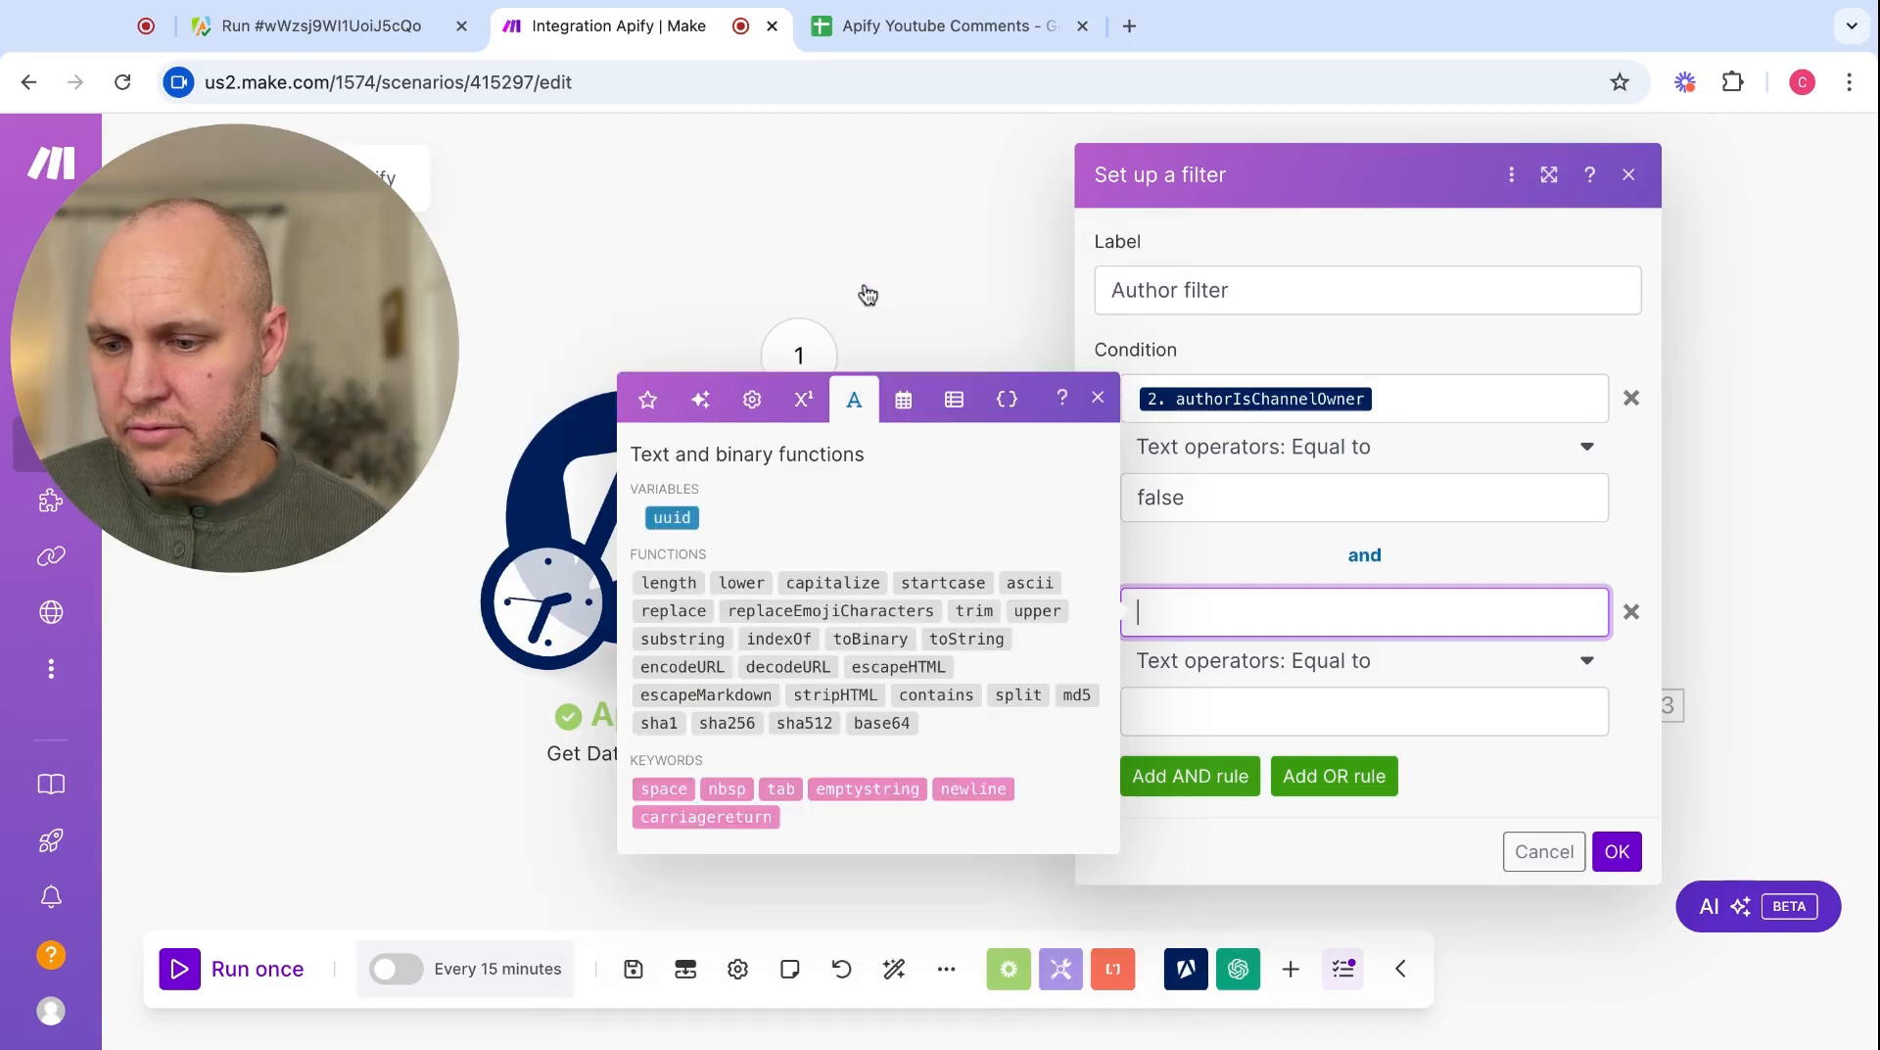
{"action": "left_click", "coordinate": [648, 582]}
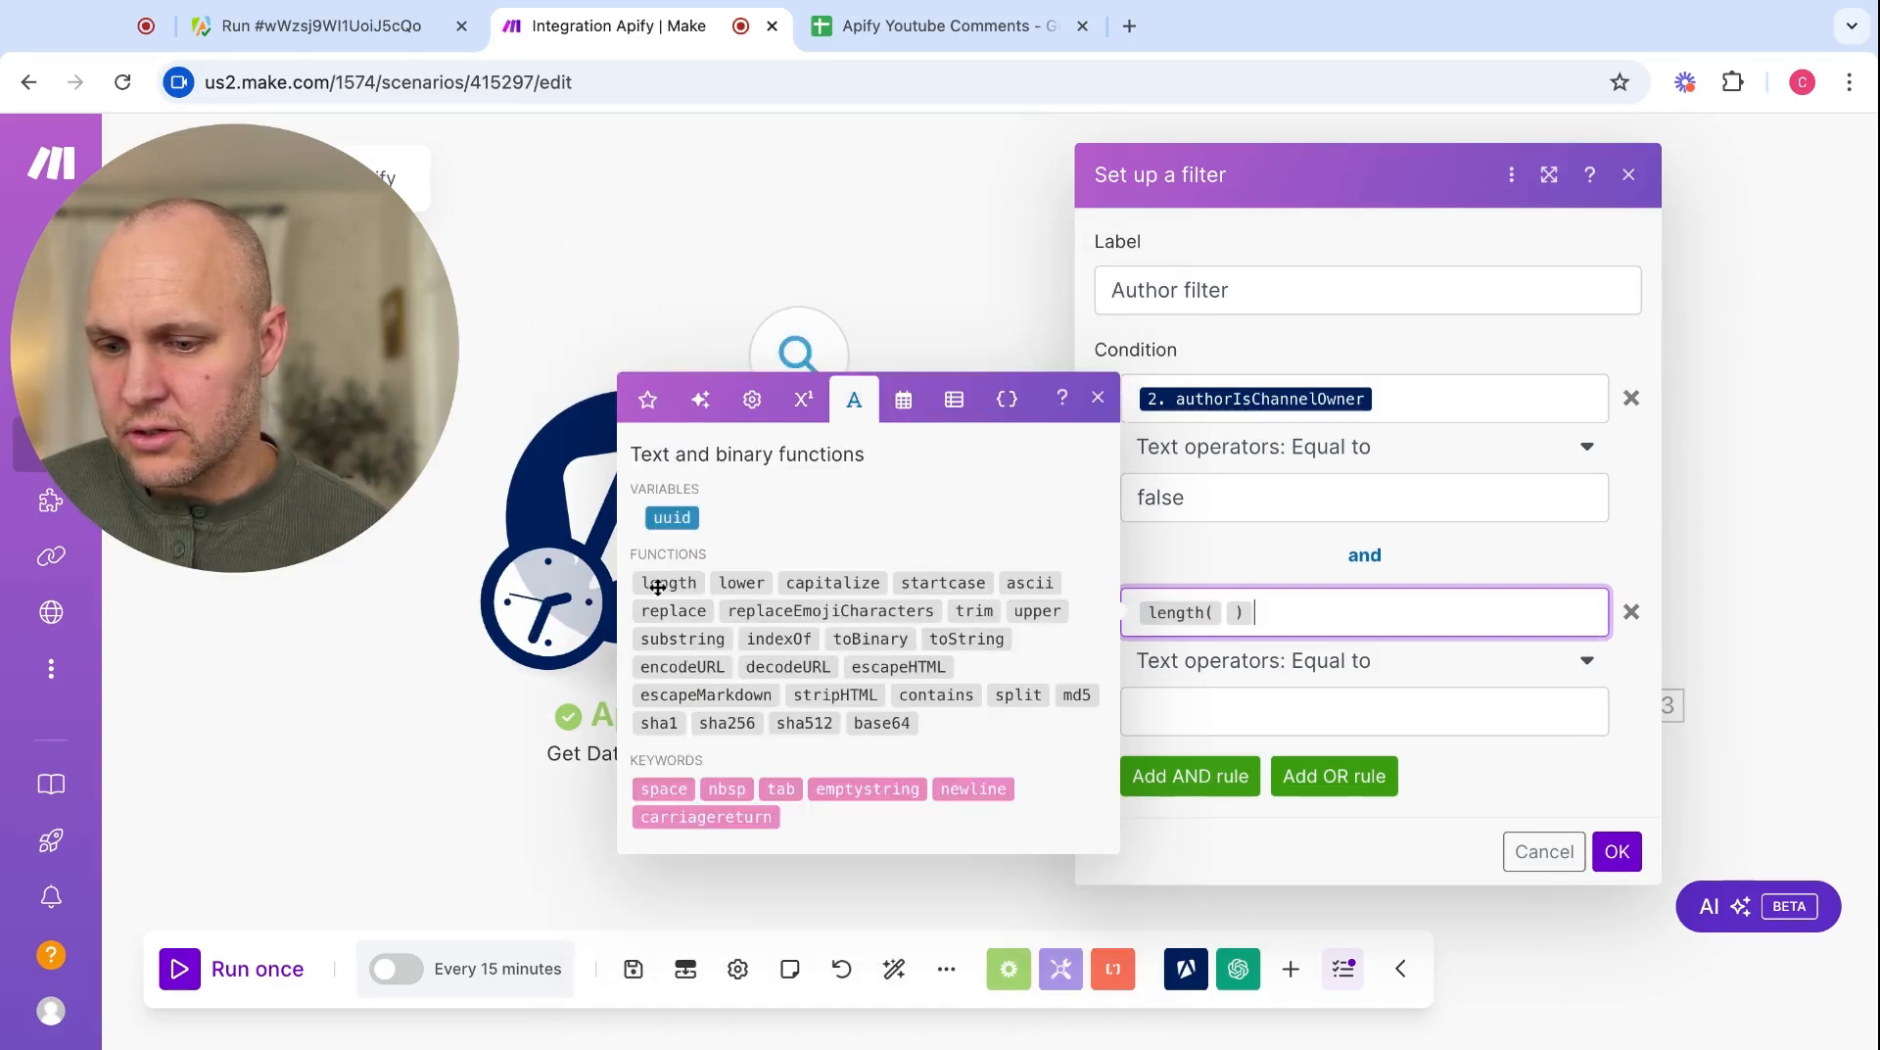
{"action": "left_click", "coordinate": [1225, 611]}
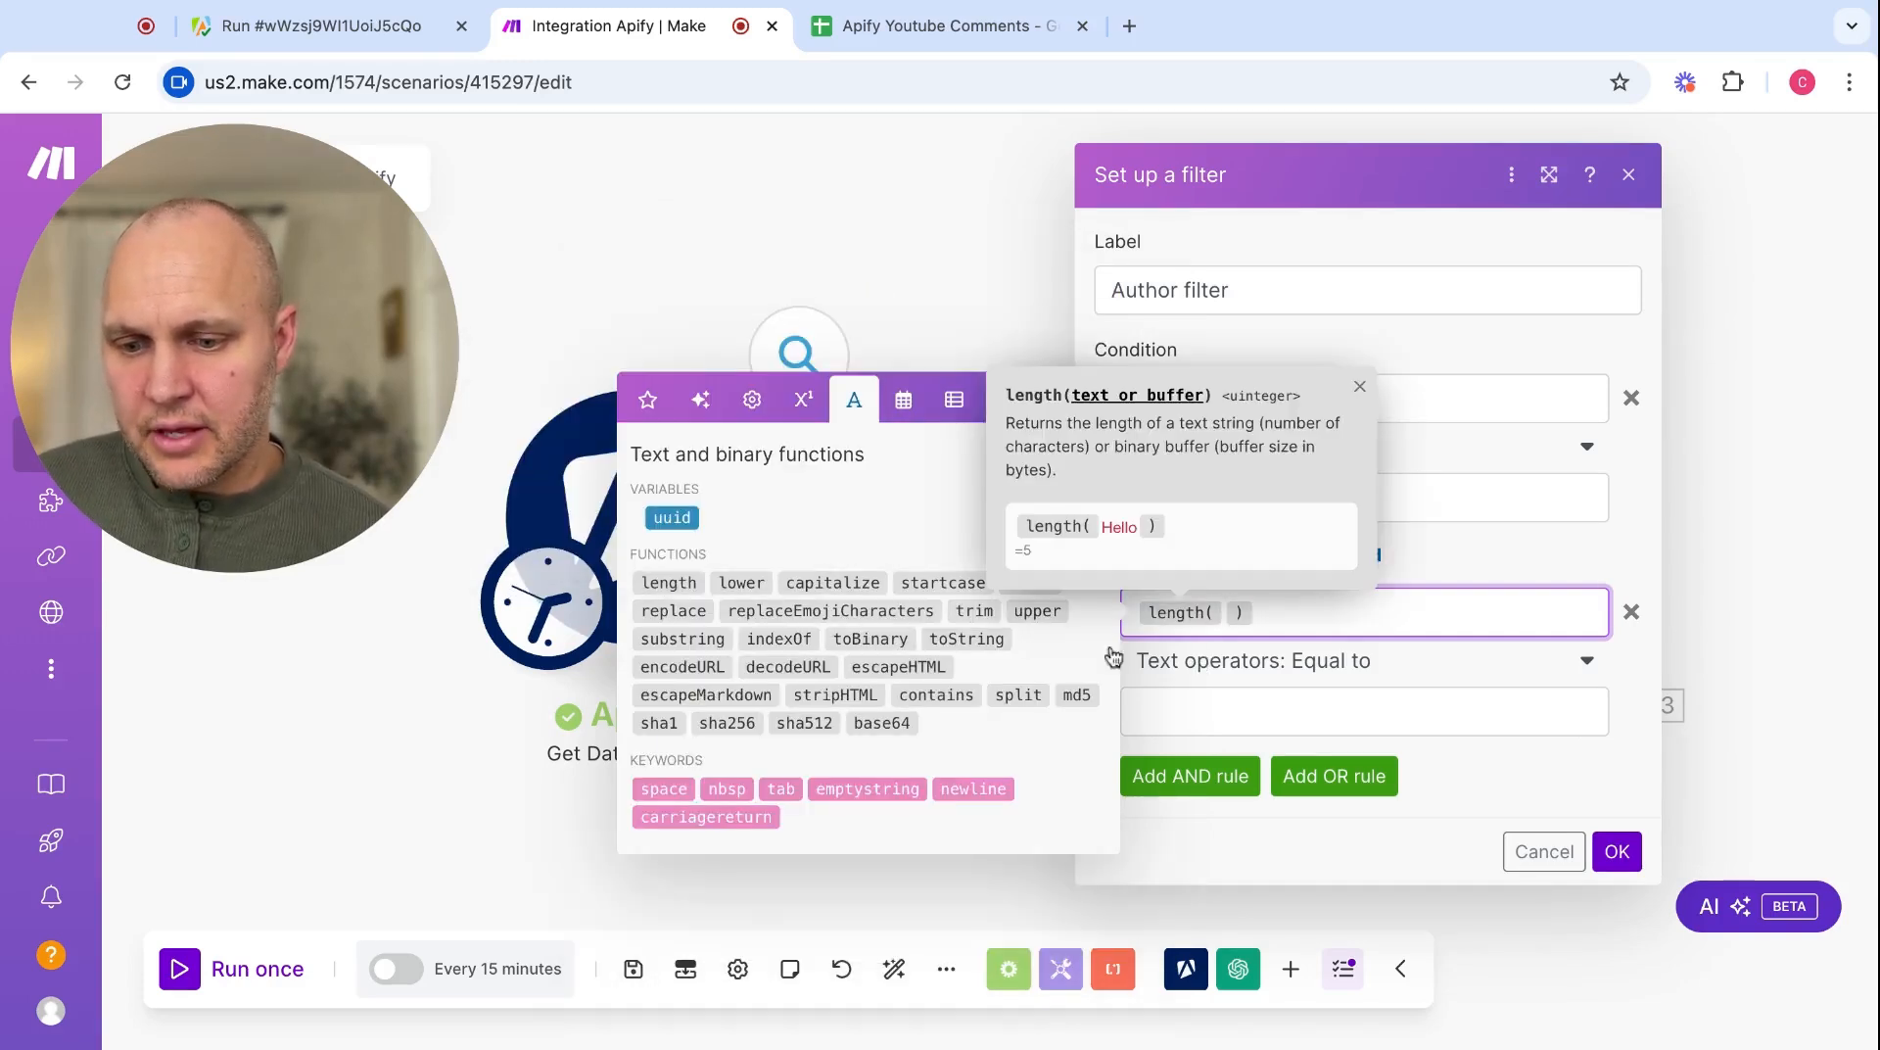
{"action": "left_click", "coordinate": [647, 398]}
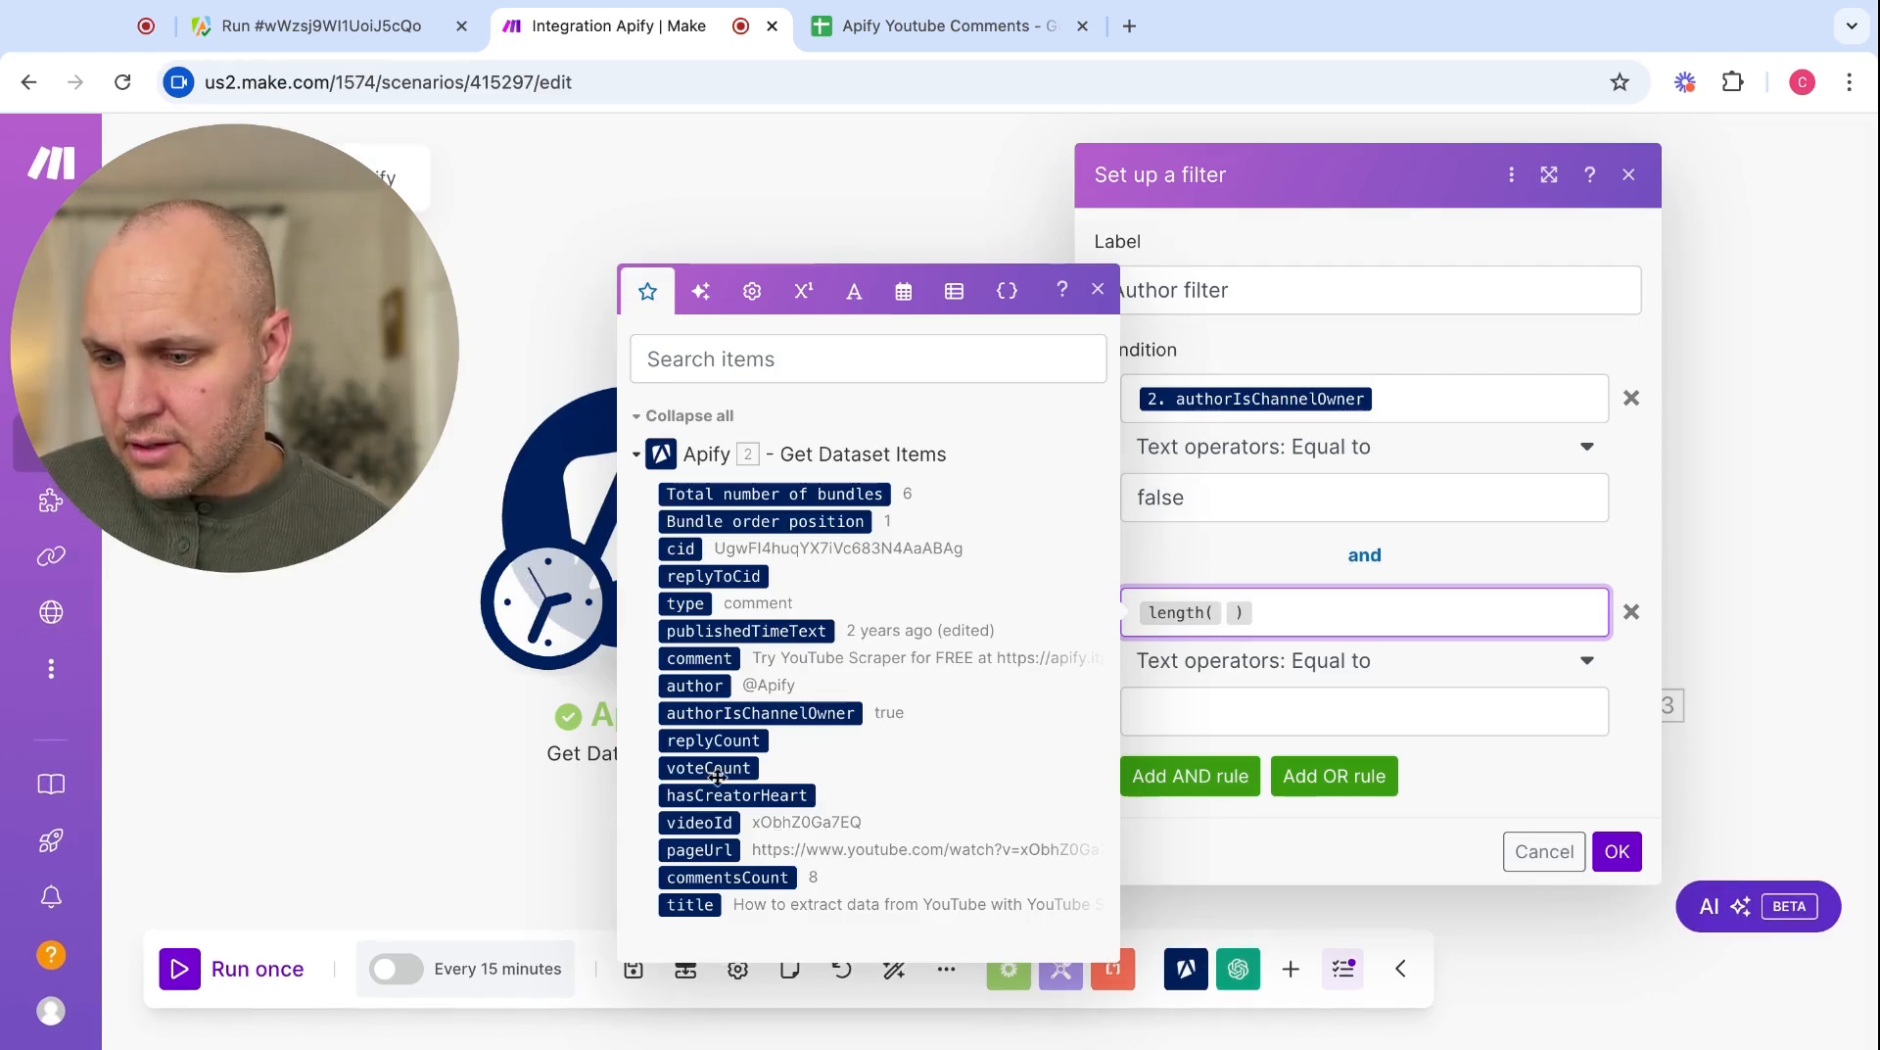
{"action": "left_click", "coordinate": [697, 658]}
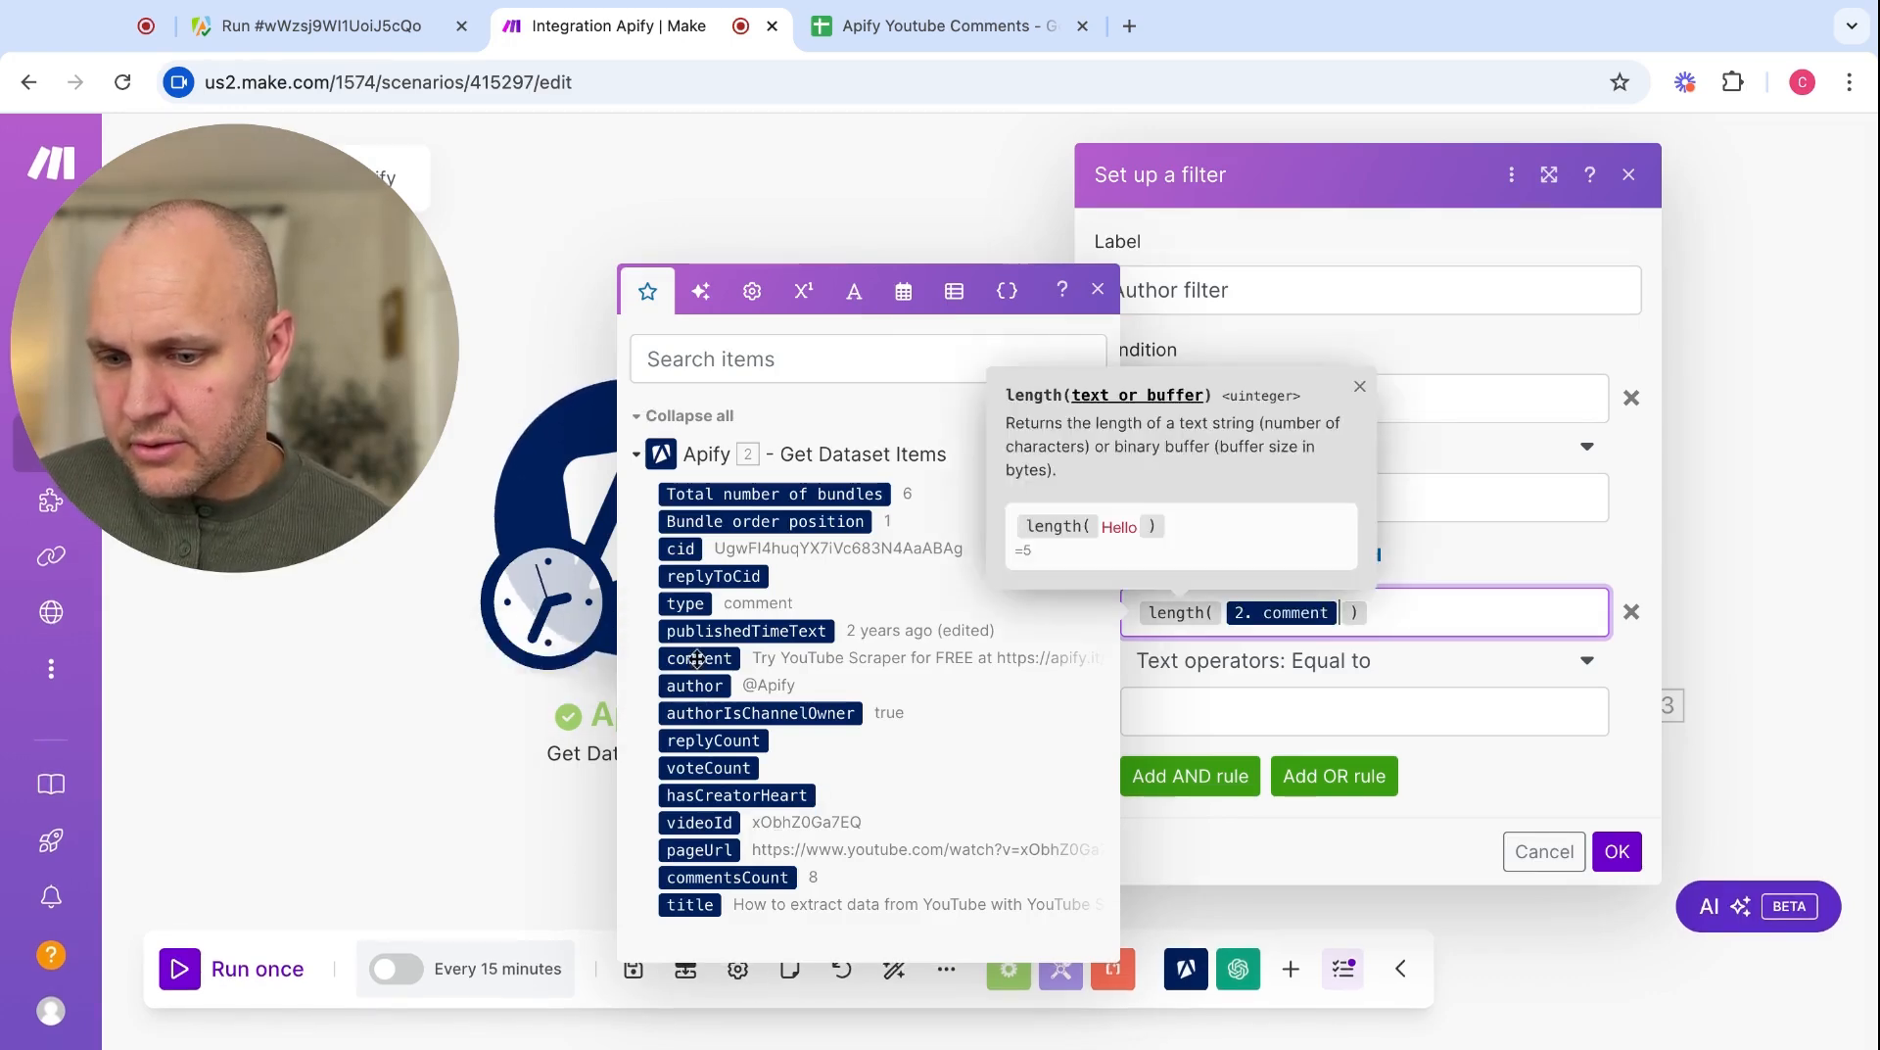
- Set the comment length rule to the numeric operator Greater than with the value 5, and confirm the filter
{"action": "left_click", "coordinate": [1580, 669]}
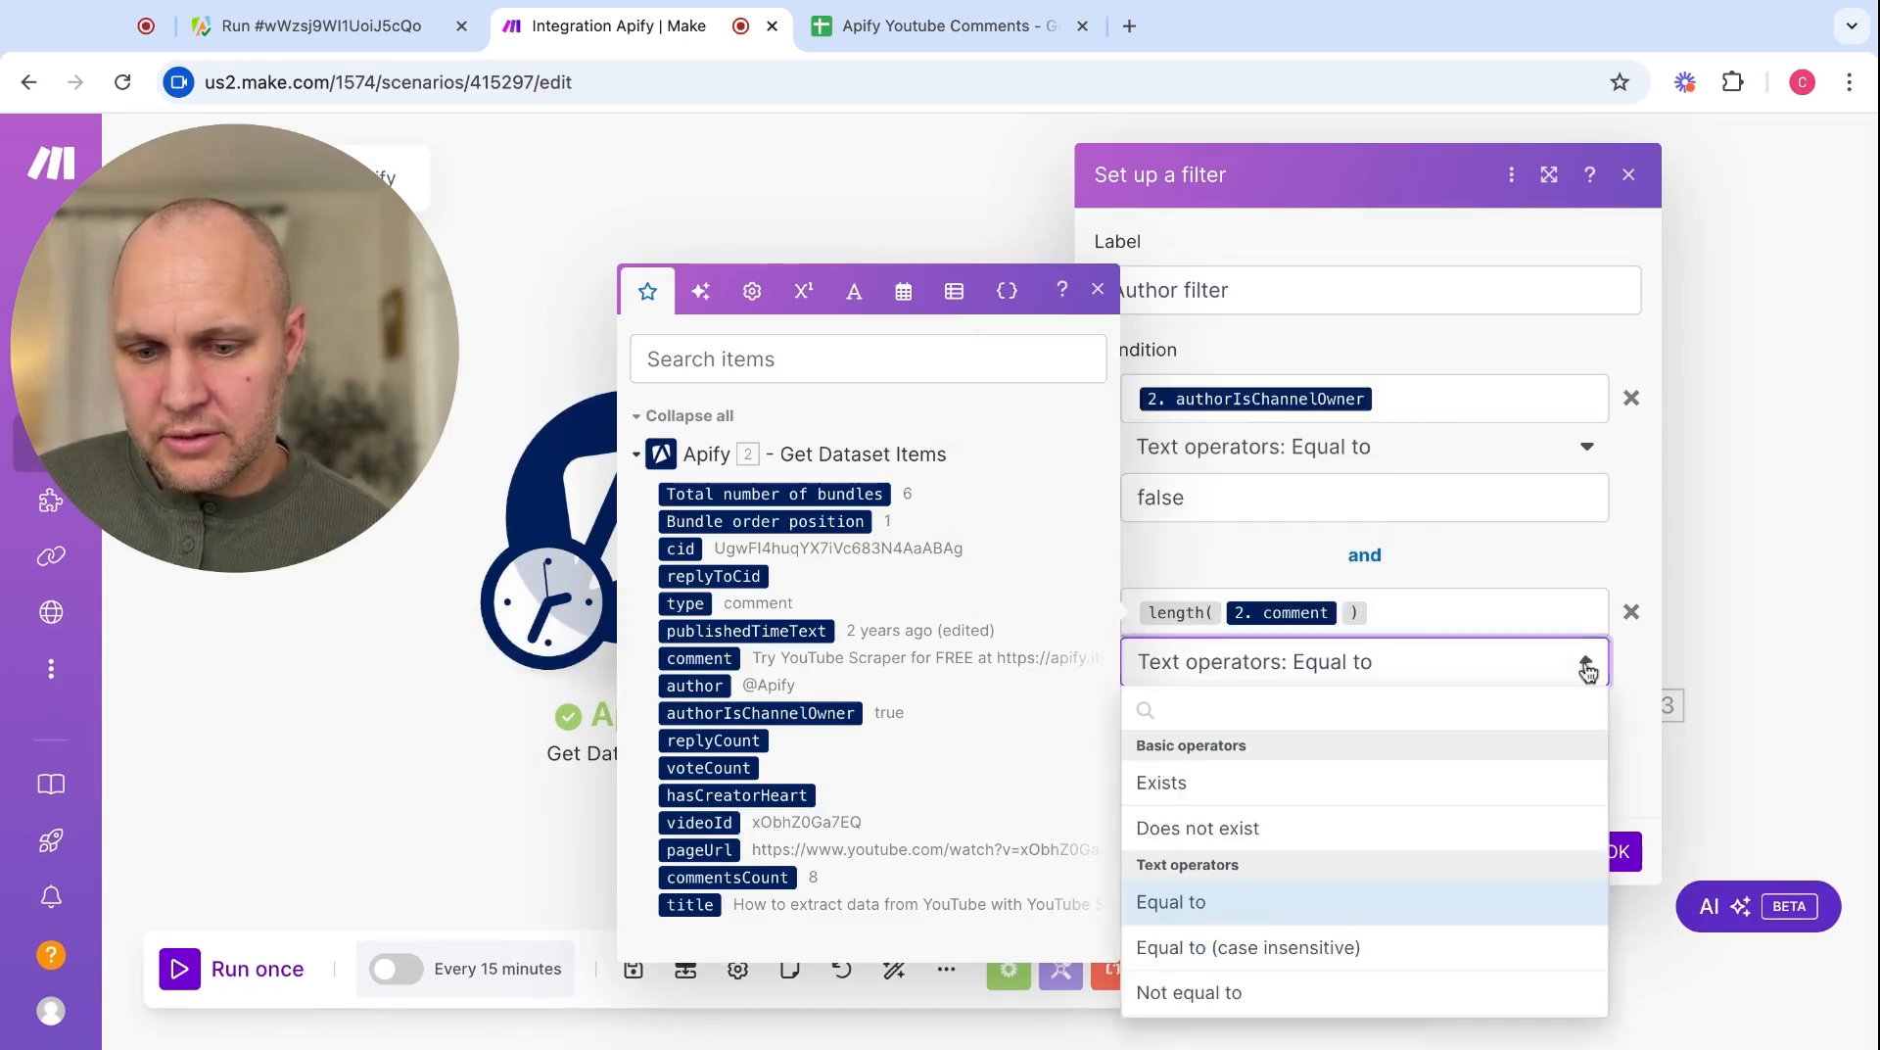
{"action": "scroll", "coordinate": [1322, 860], "scroll_direction": "down", "scroll_amount": 1}
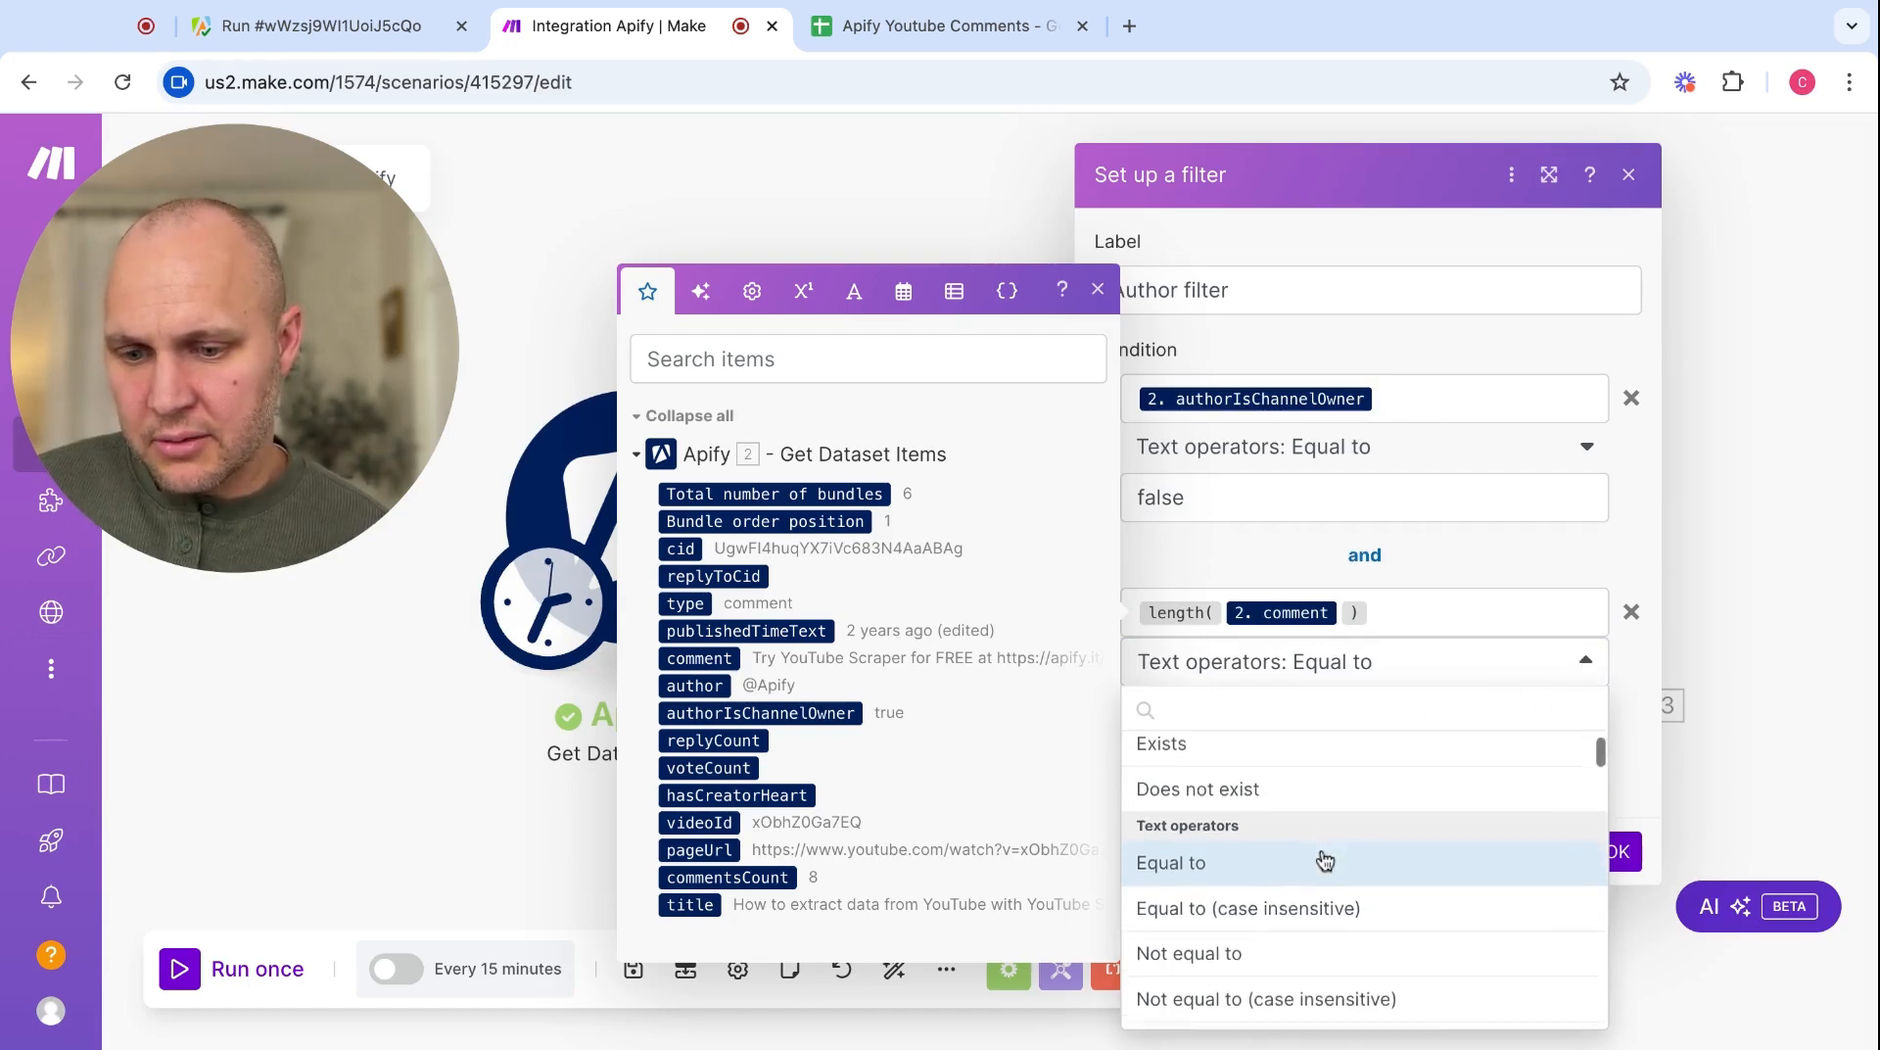
{"action": "scroll", "coordinate": [1322, 860], "scroll_direction": "up", "scroll_amount": 1}
{"action": "scroll", "coordinate": [1324, 859], "scroll_direction": "down", "scroll_amount": 2}
{"action": "scroll", "coordinate": [1325, 859], "scroll_direction": "down", "scroll_amount": 6}
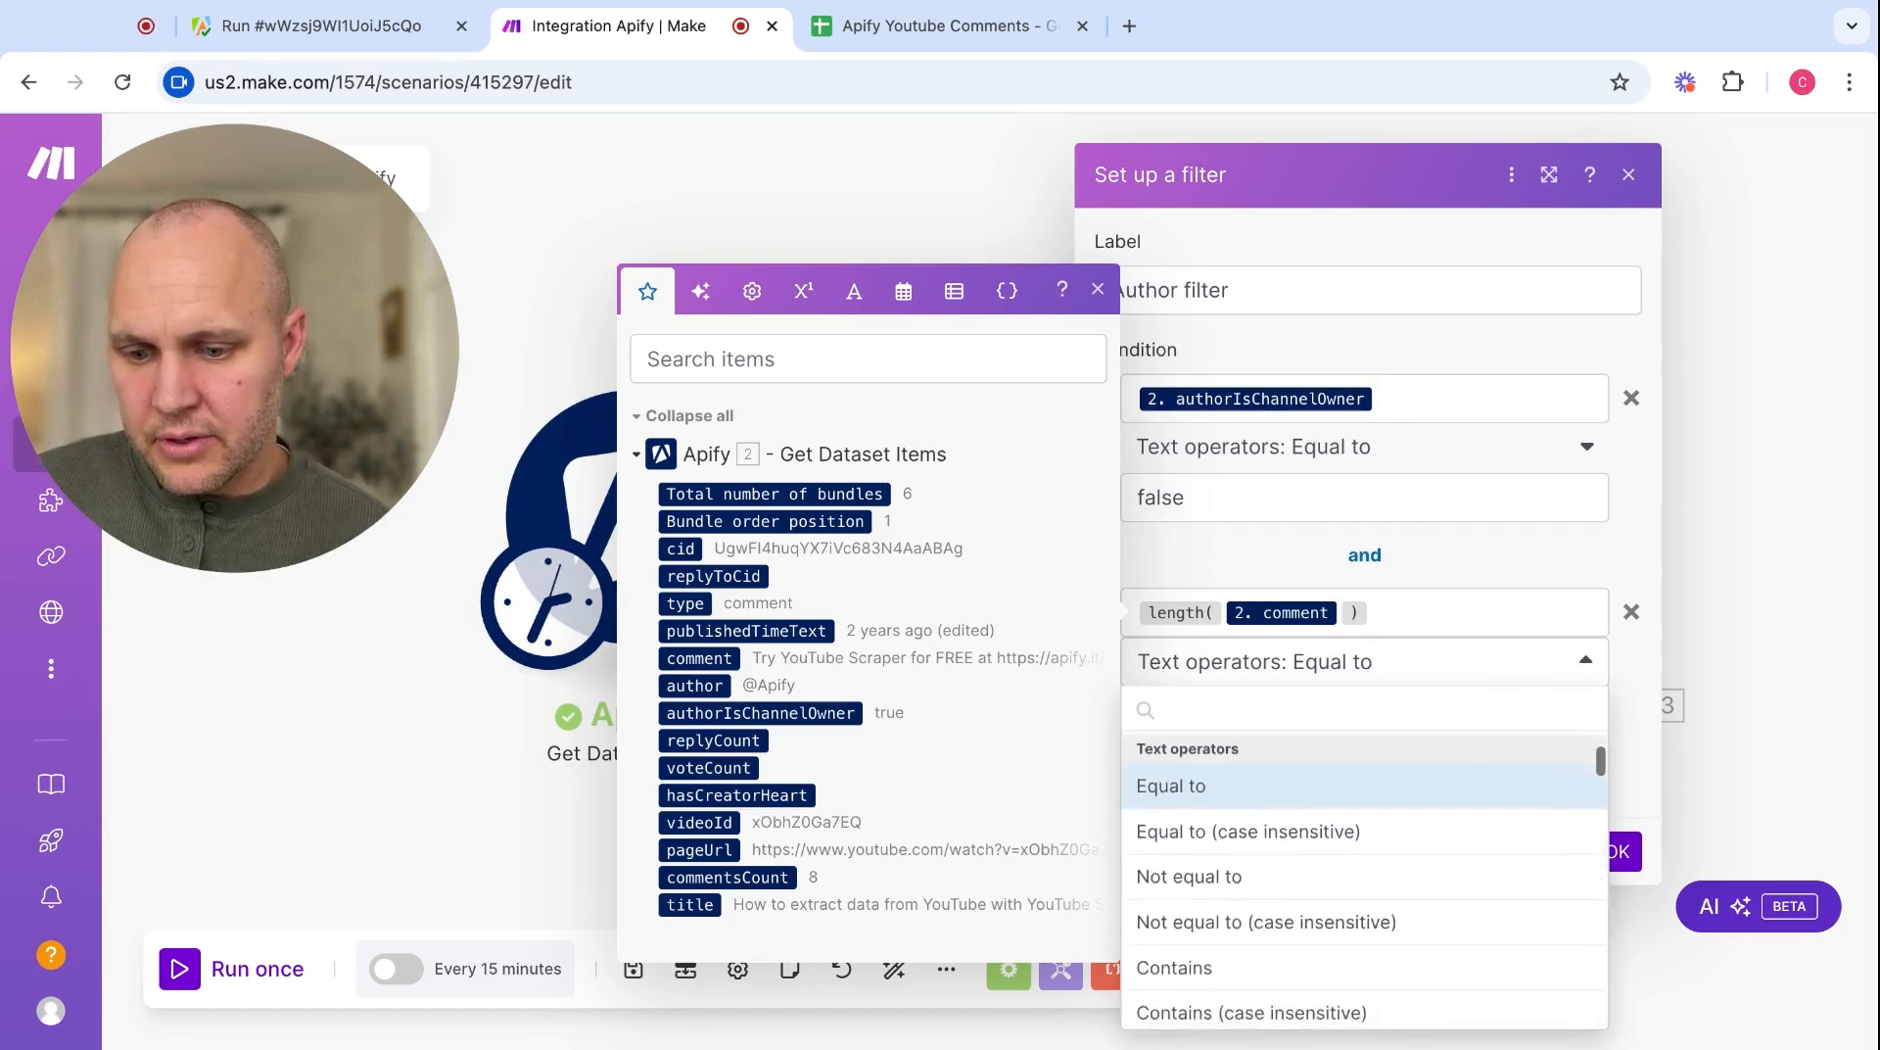
{"action": "scroll", "coordinate": [1325, 859], "scroll_direction": "down", "scroll_amount": 3}
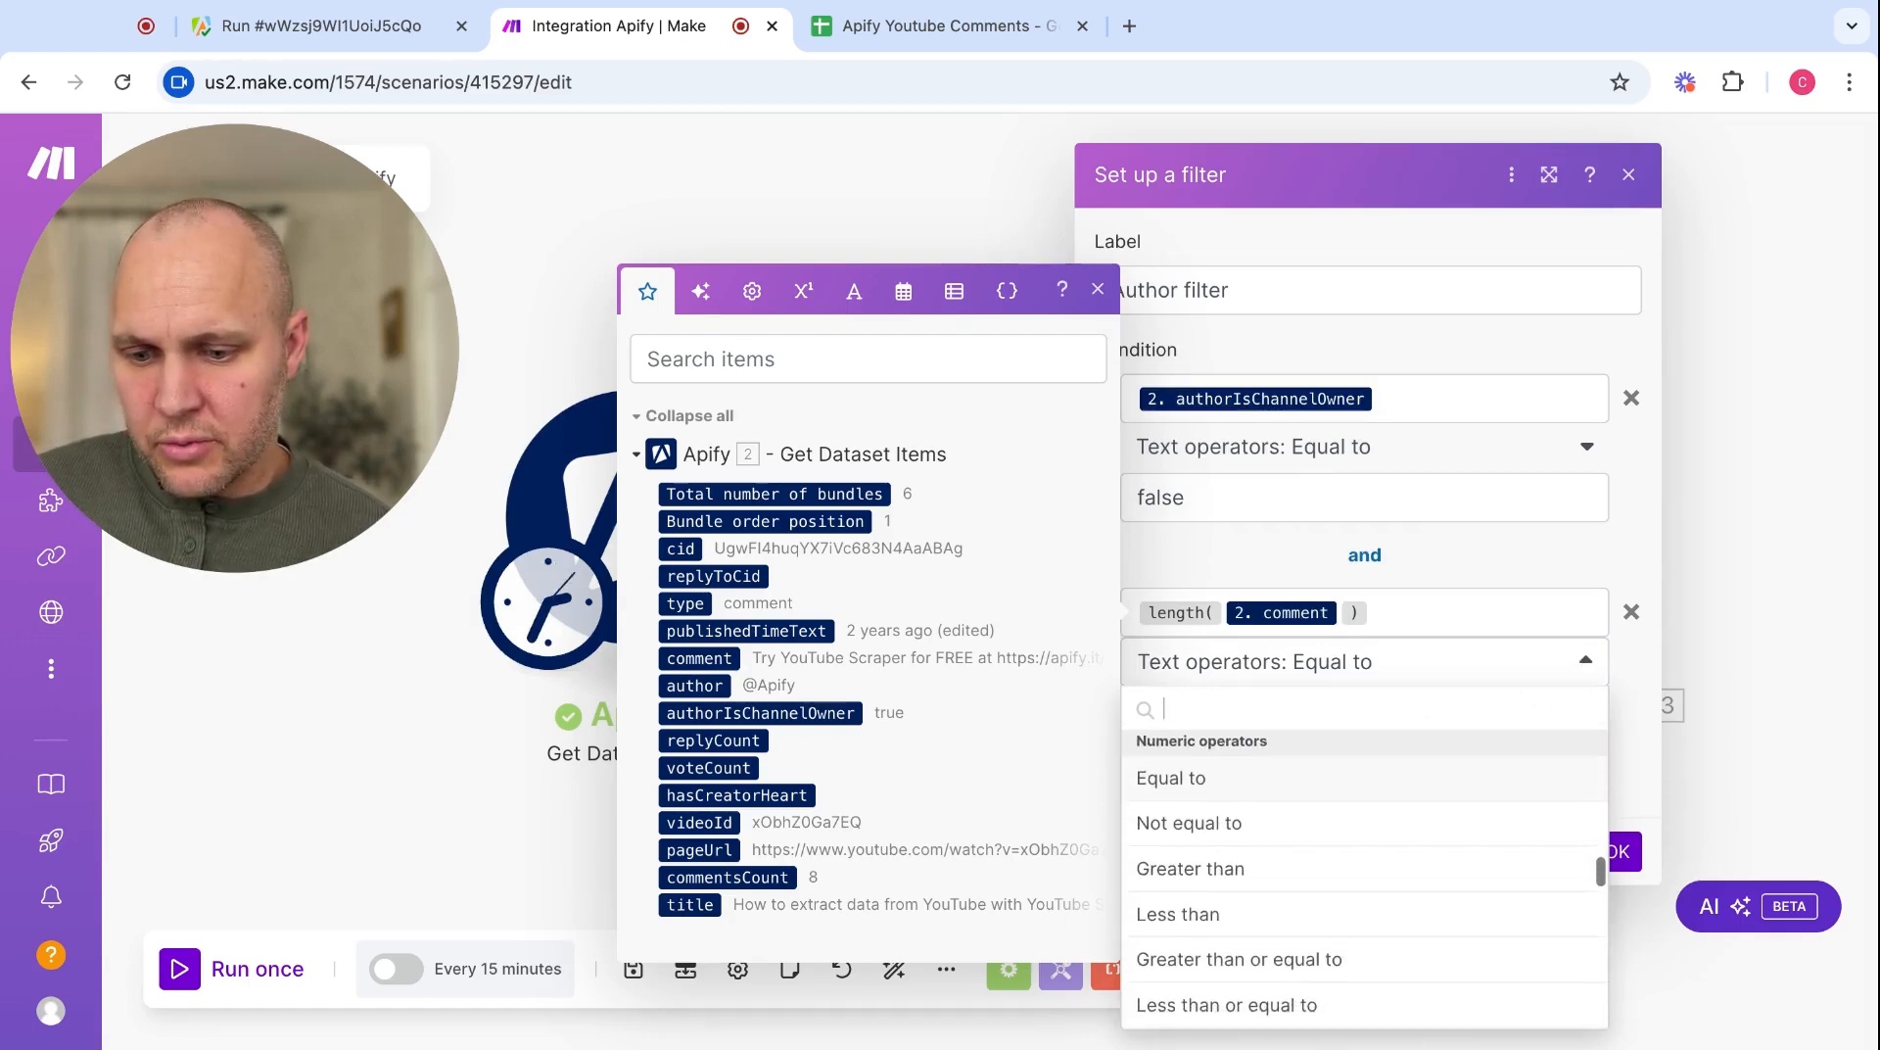
{"action": "scroll", "coordinate": [1249, 840], "scroll_direction": "down", "scroll_amount": 1}
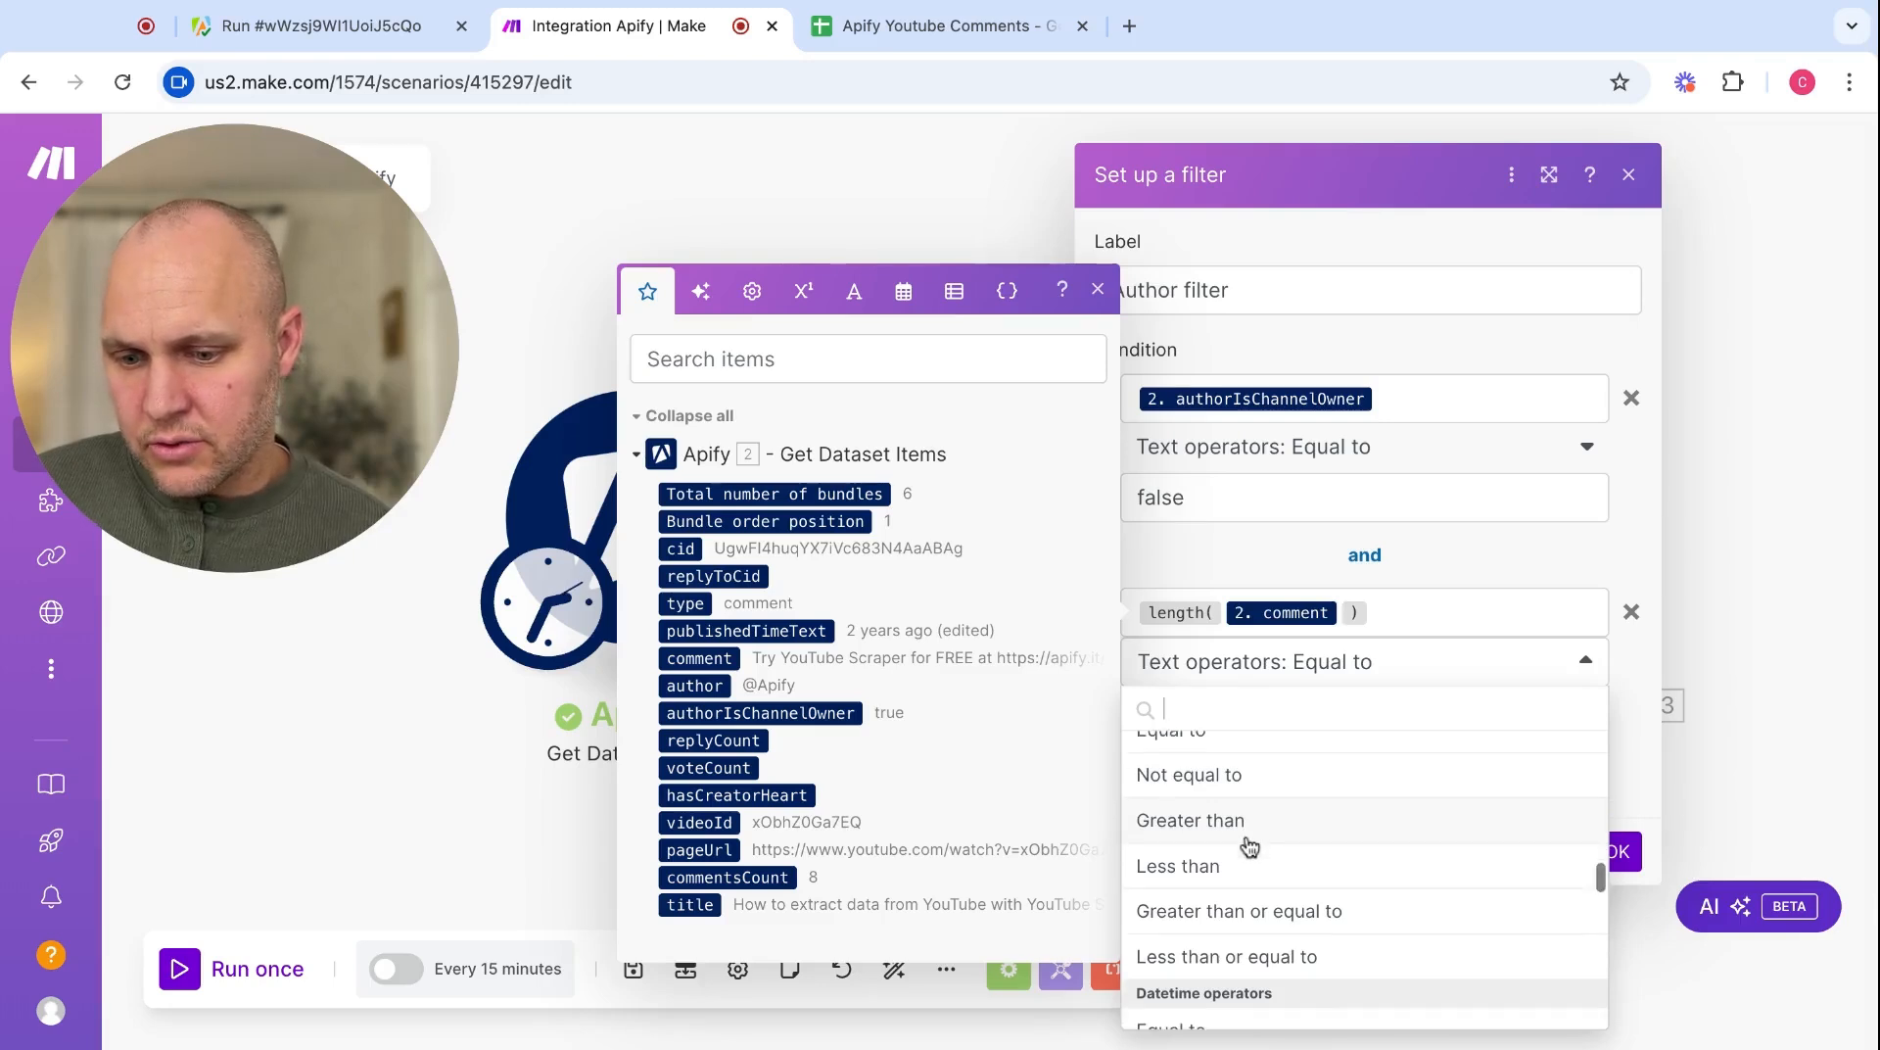
{"action": "left_click", "coordinate": [1248, 830]}
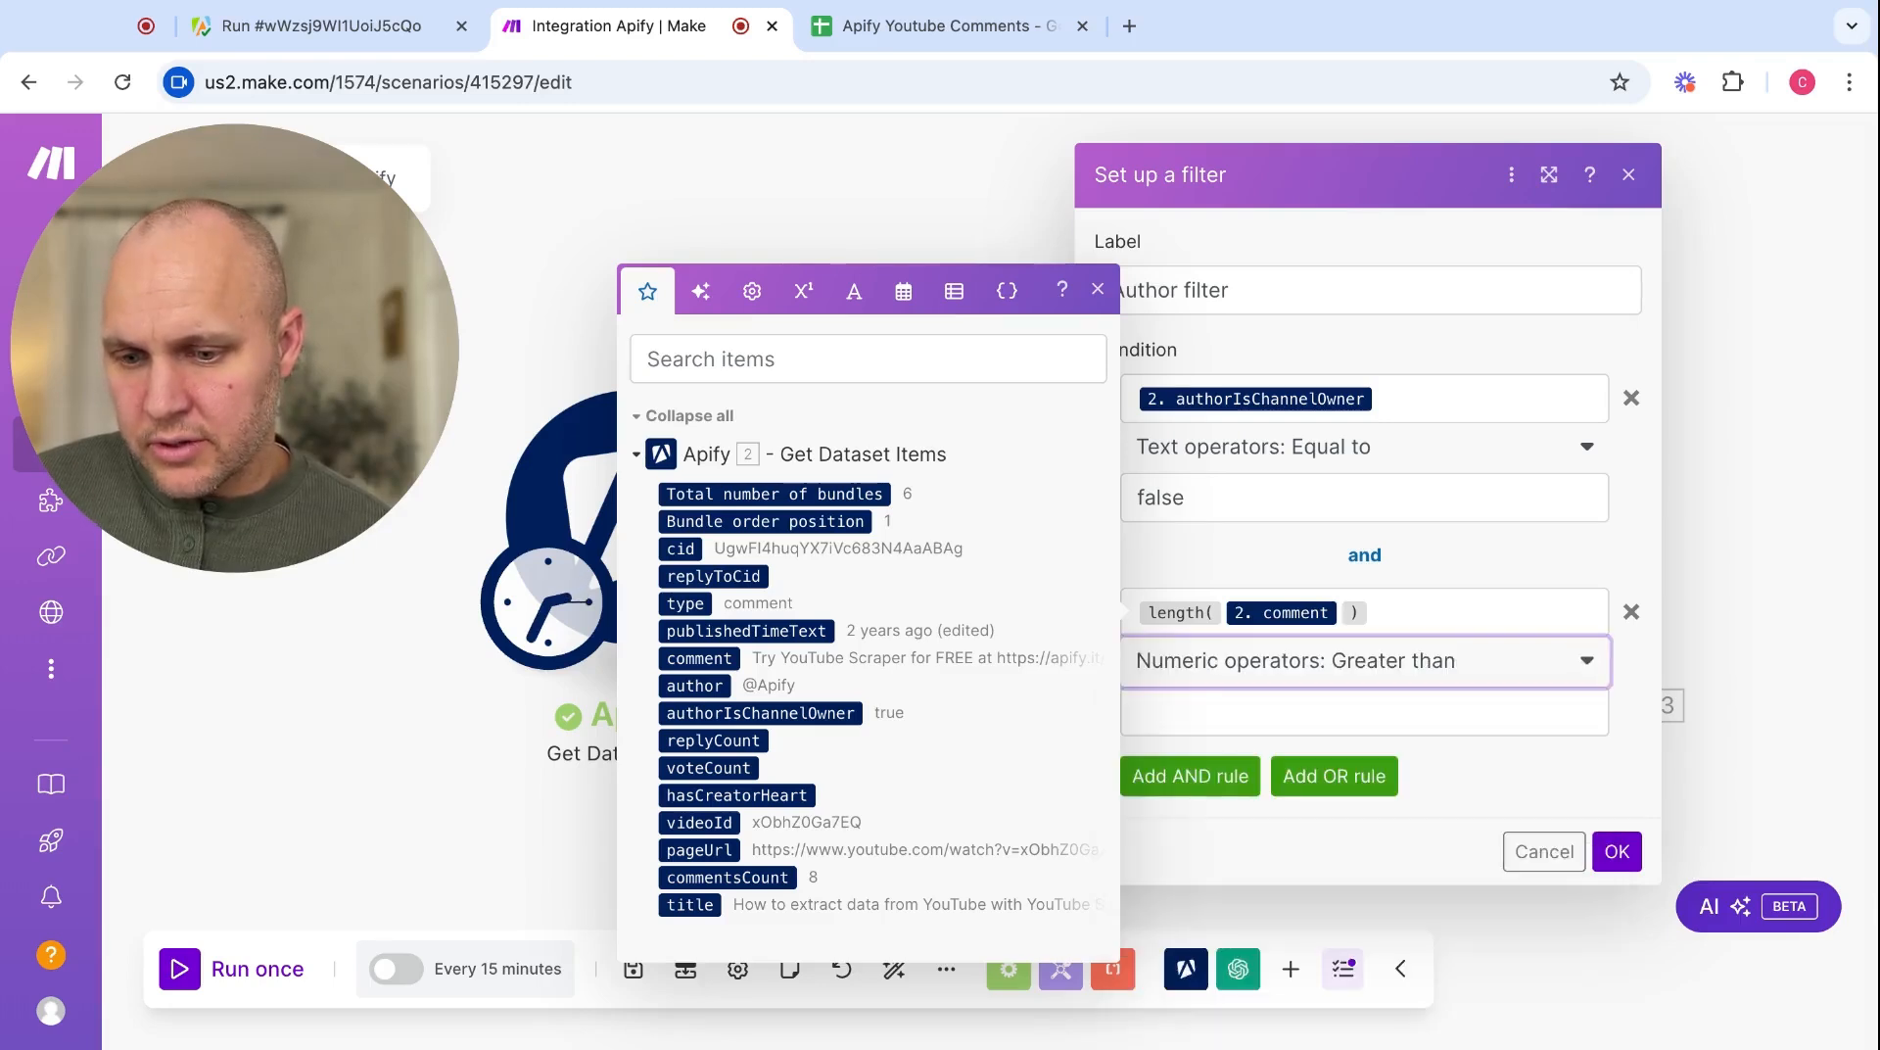
{"action": "left_click", "coordinate": [1239, 705]}
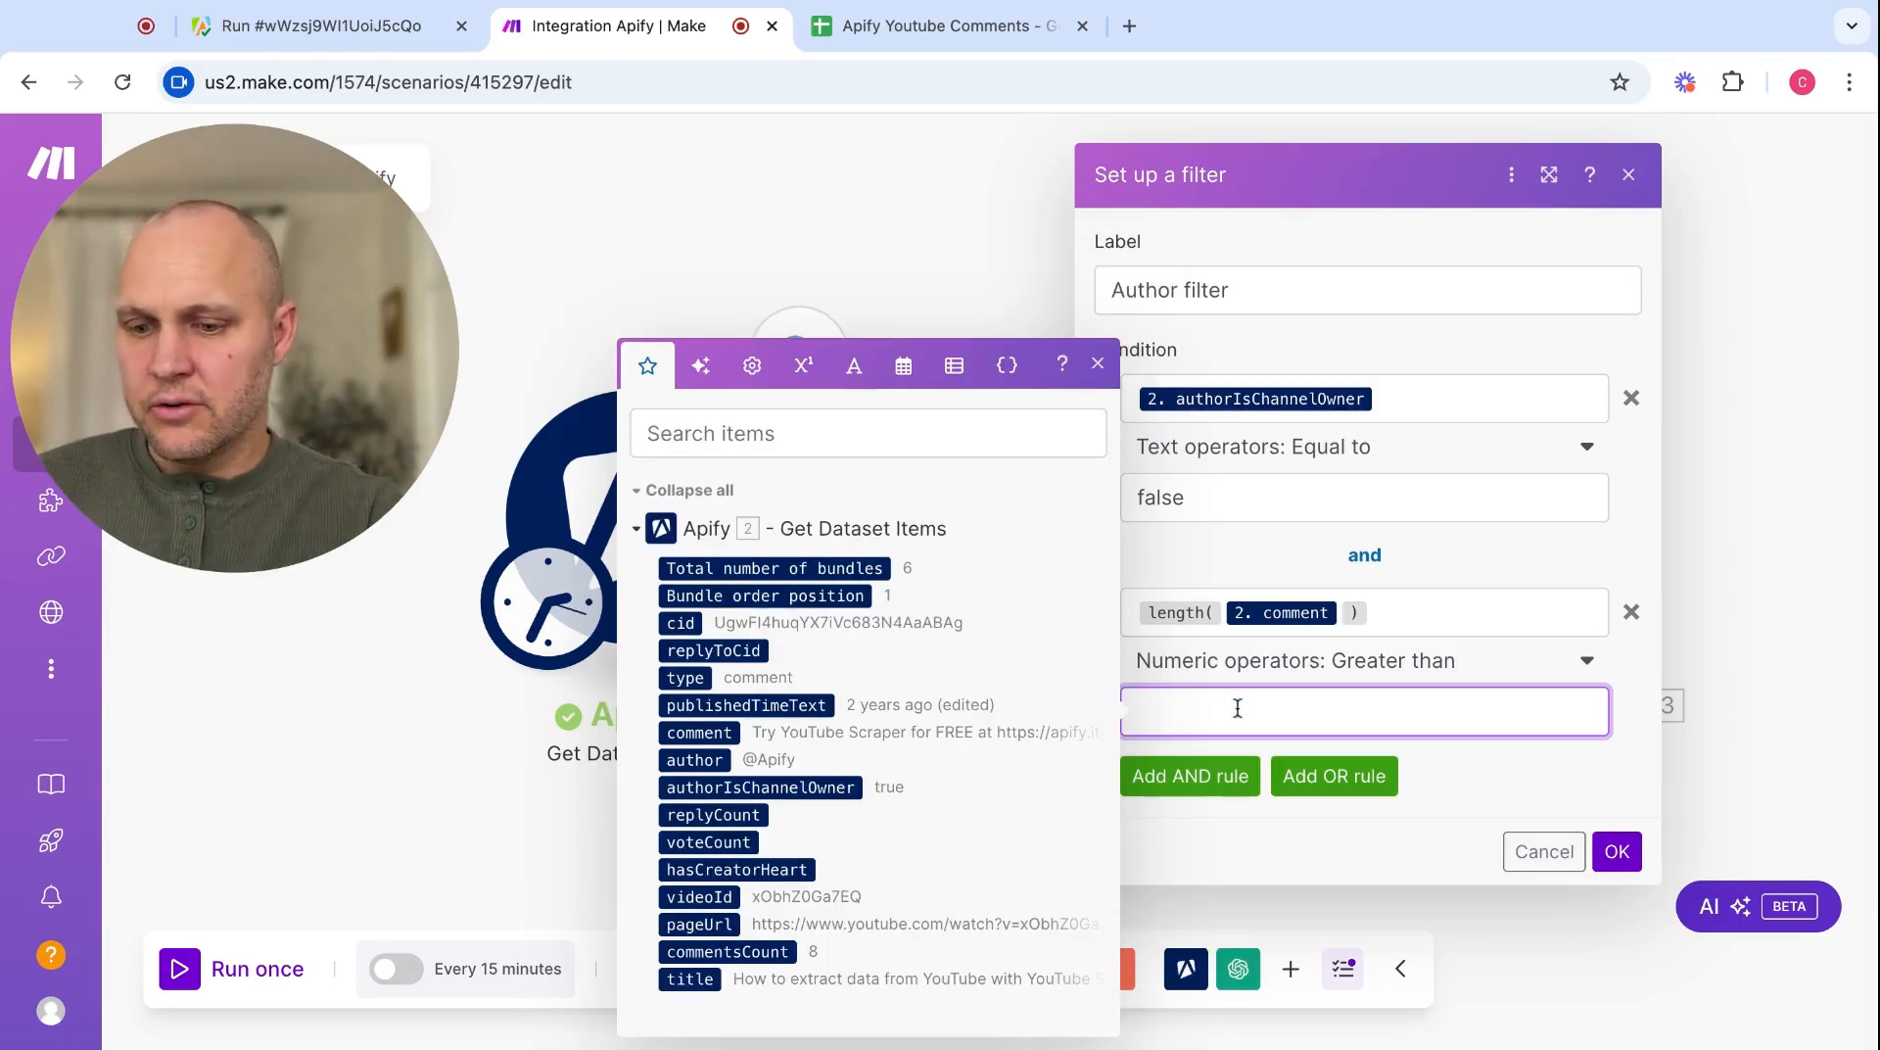
{"action": "type", "text": "5"}
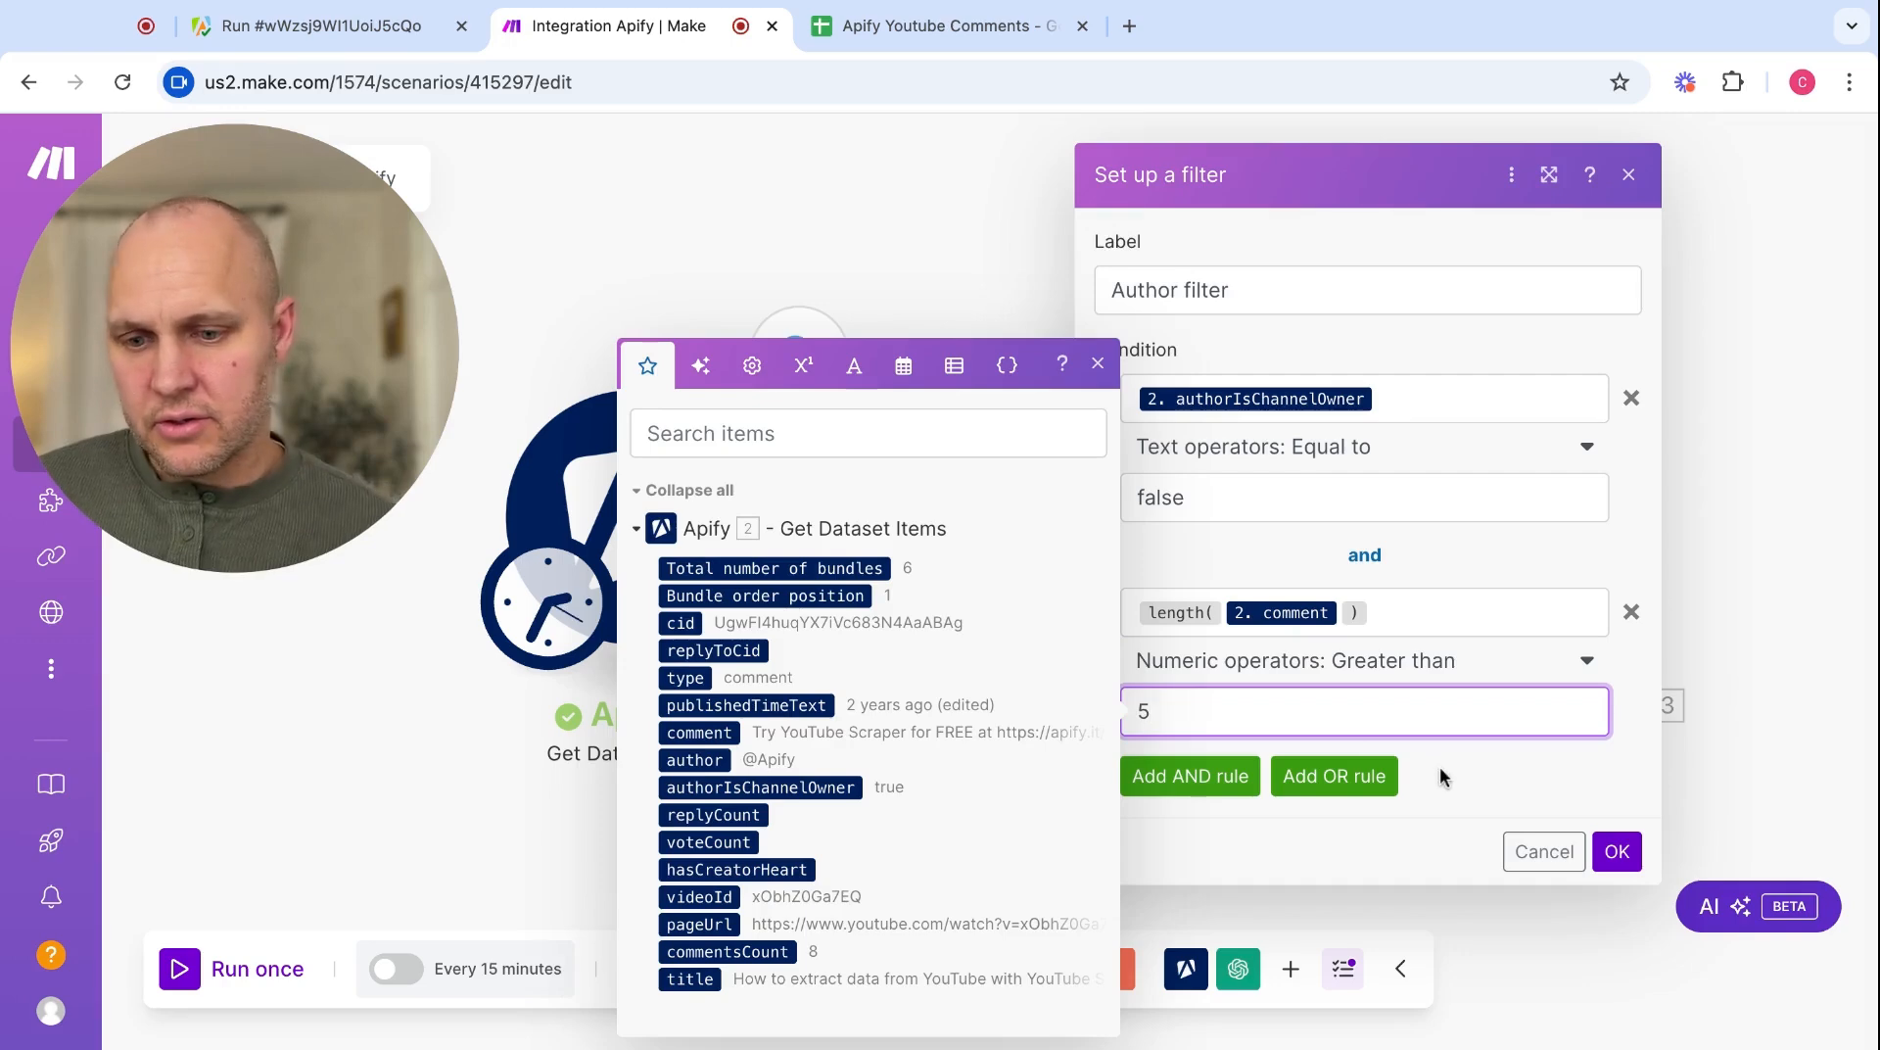
{"action": "left_click", "coordinate": [1099, 365]}
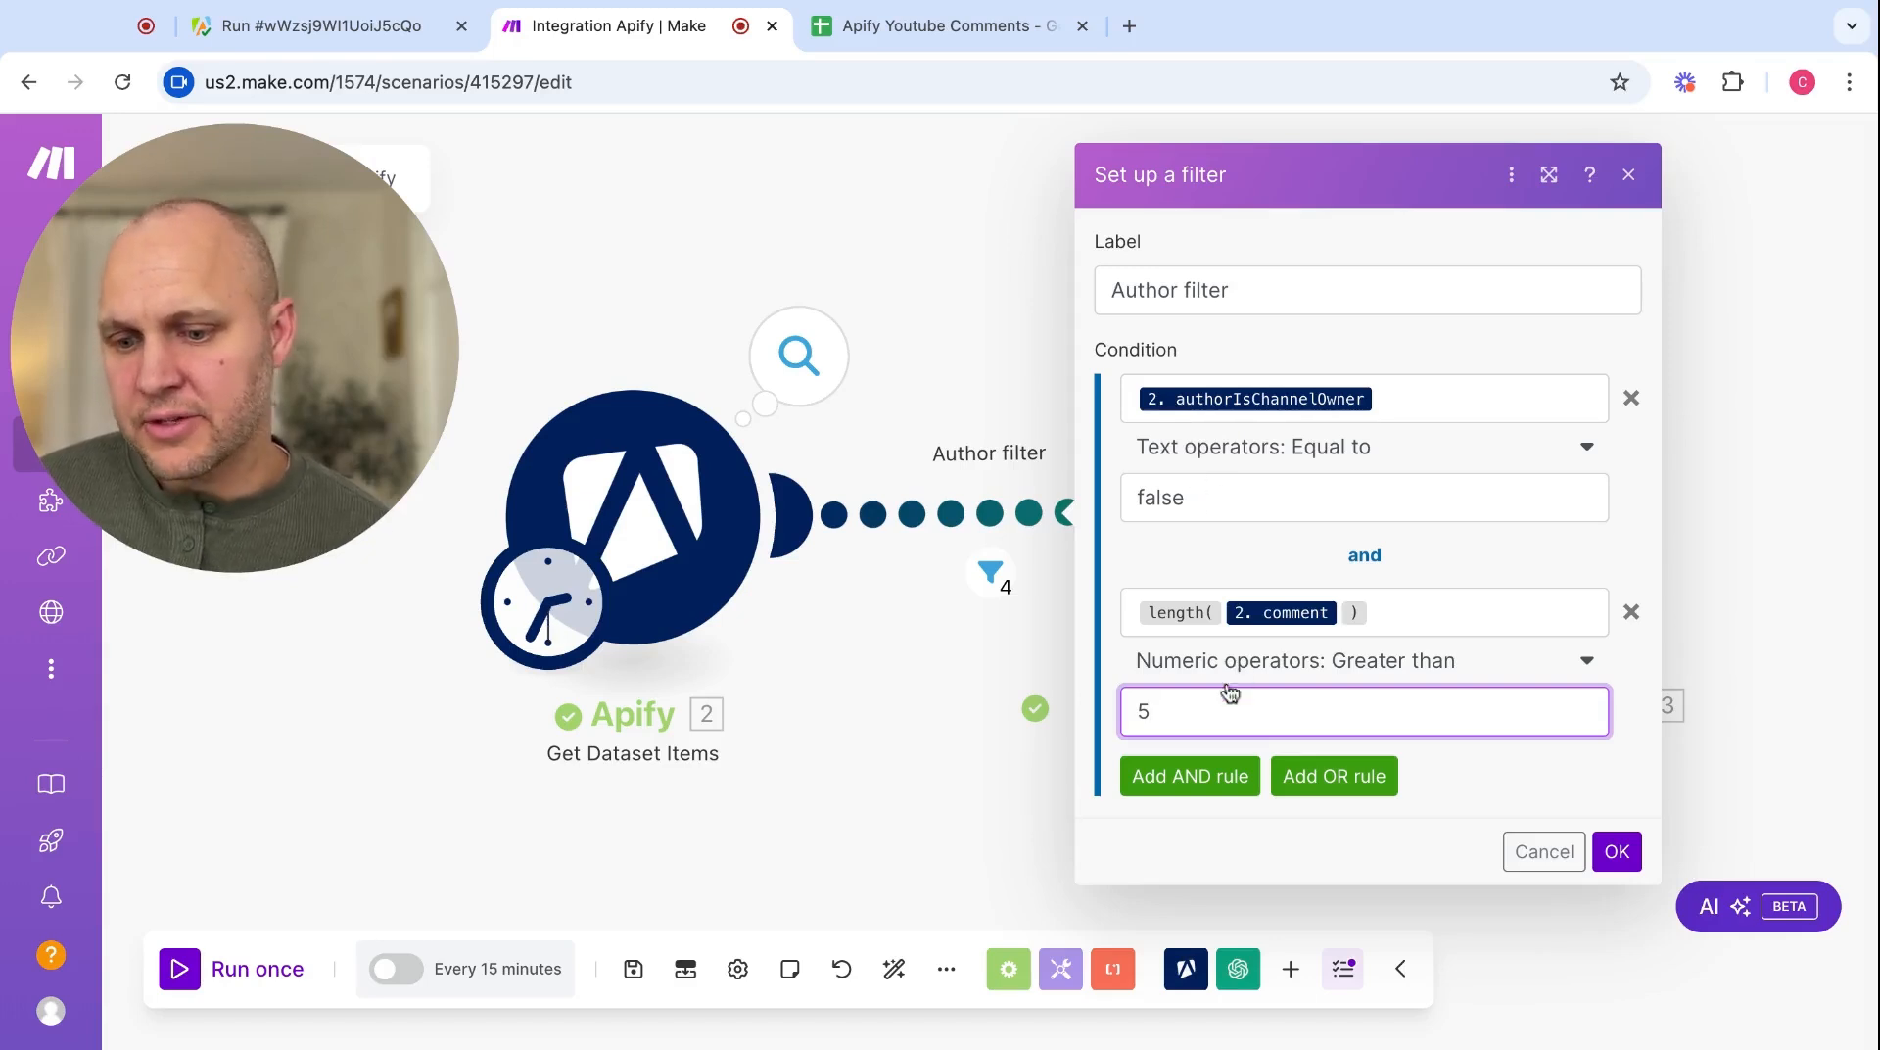
{"action": "left_click", "coordinate": [1617, 851]}
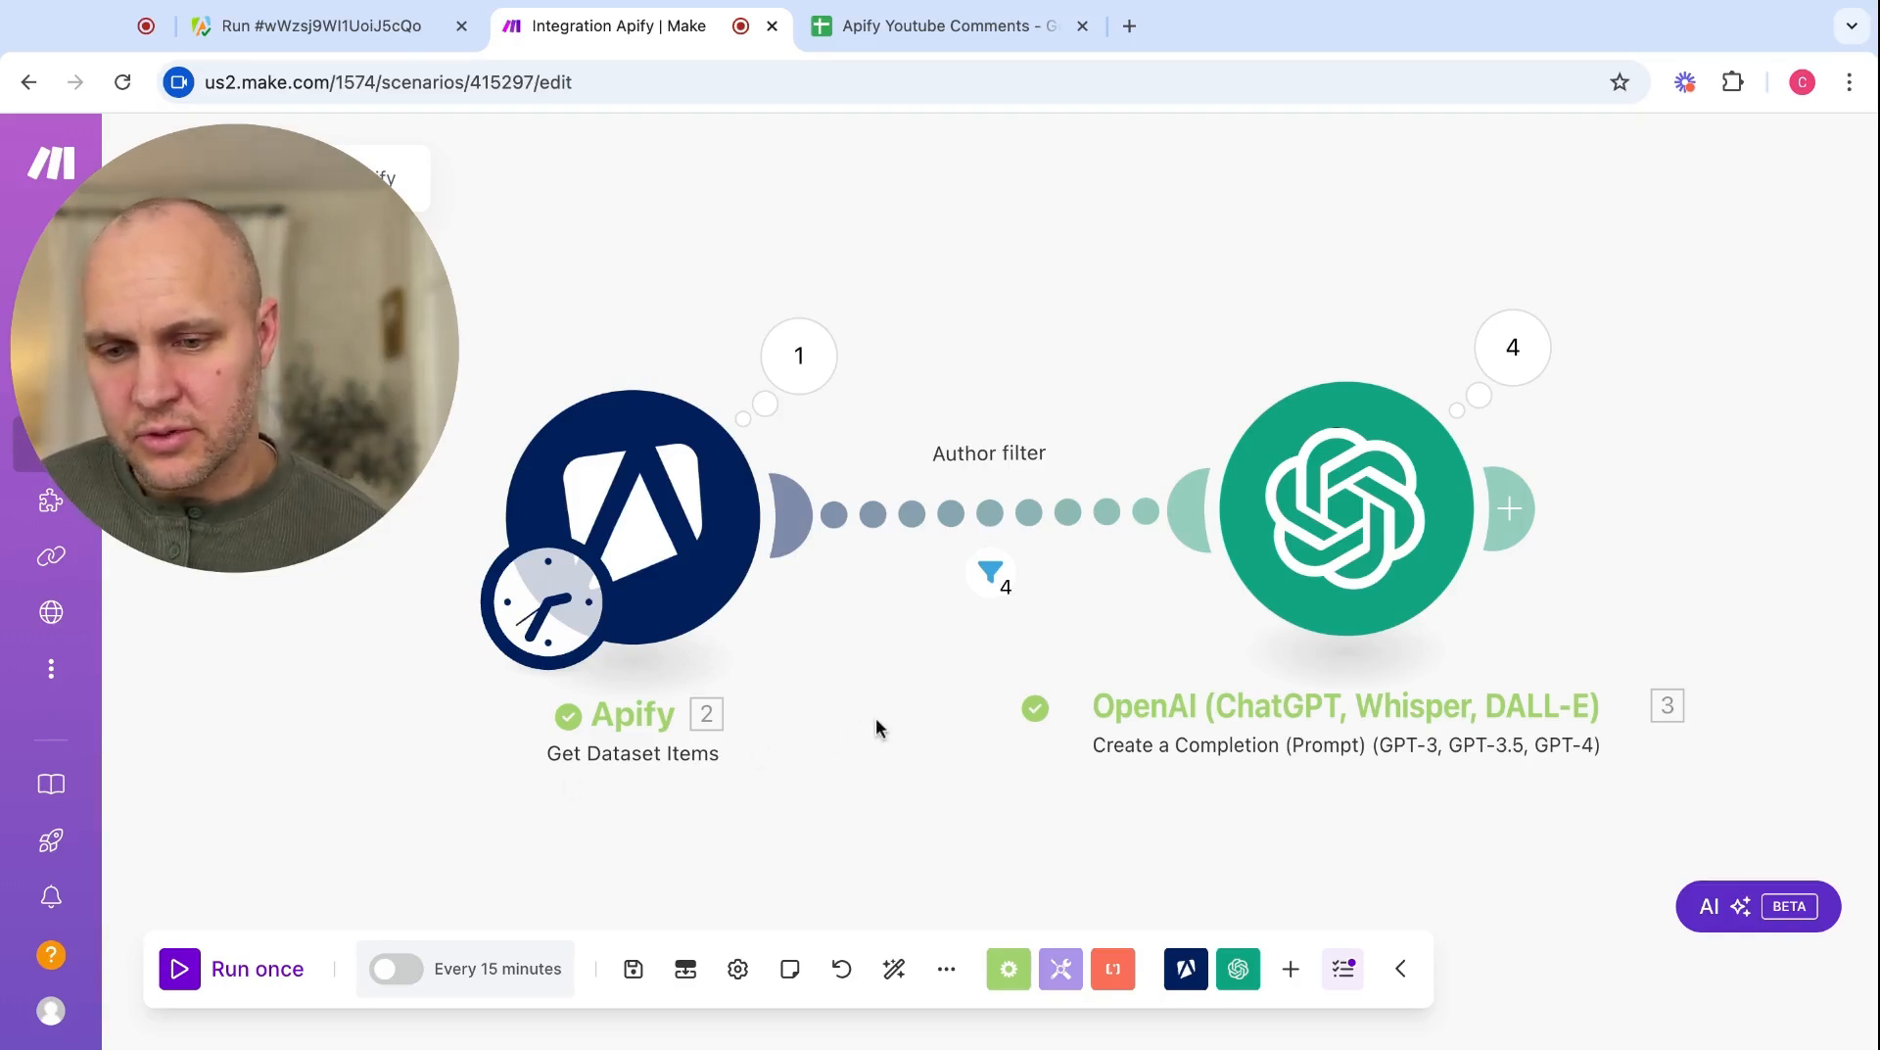
- Auto-align the scenario's modules and review the Operation 1 result in the OpenAI module's run output
{"action": "left_click", "coordinate": [893, 968]}
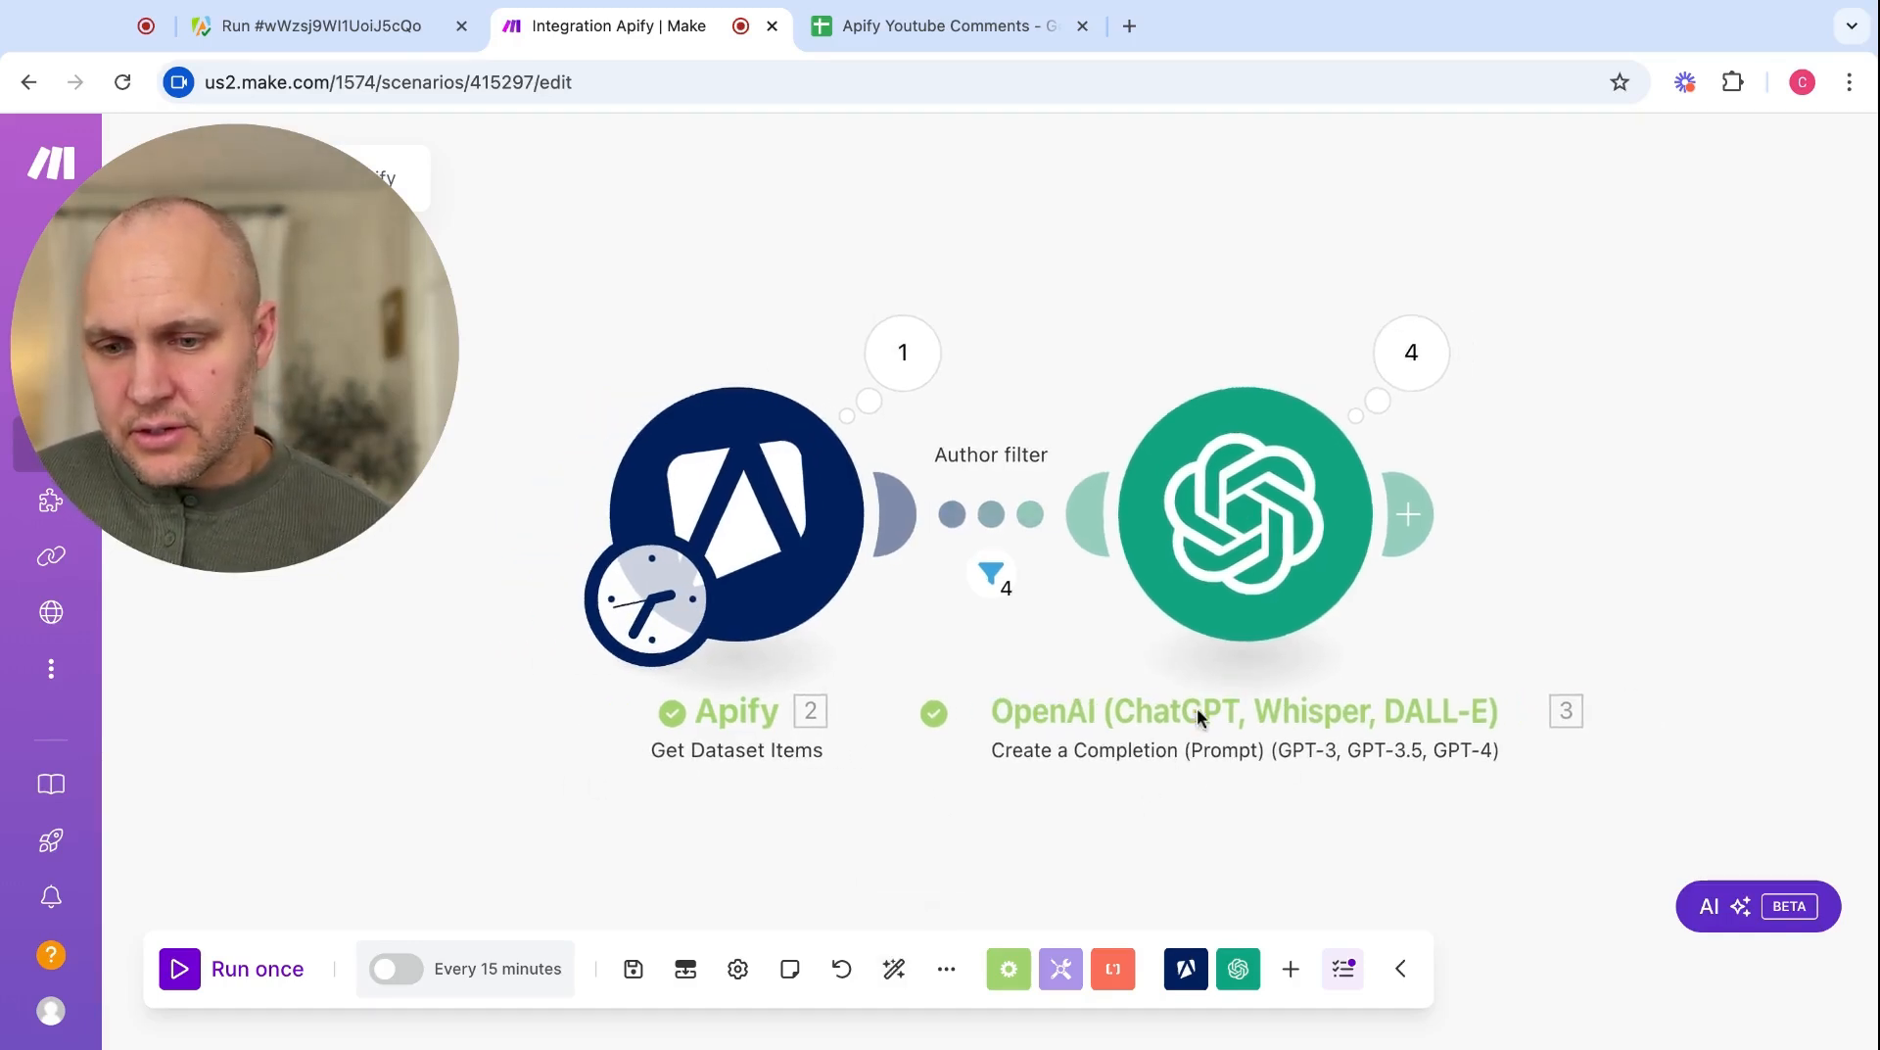
{"action": "left_click", "coordinate": [1411, 355]}
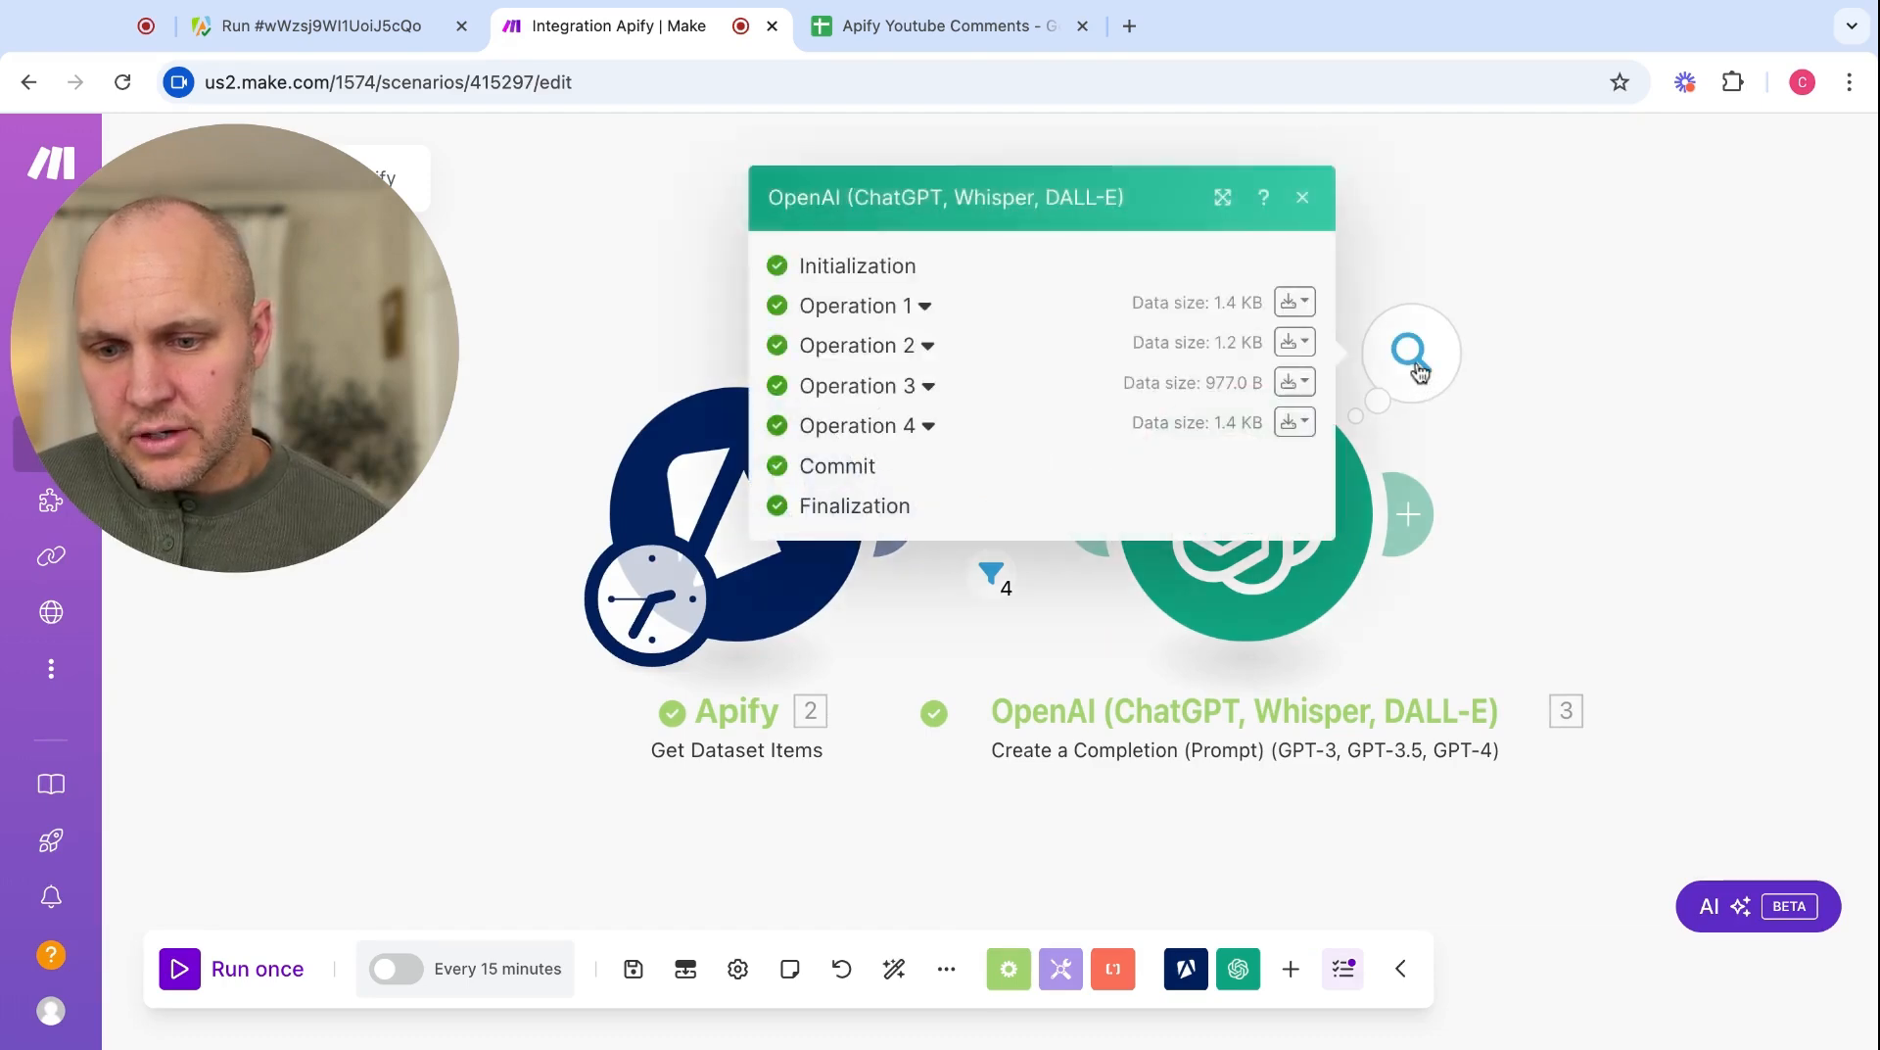
{"action": "left_click", "coordinate": [923, 307]}
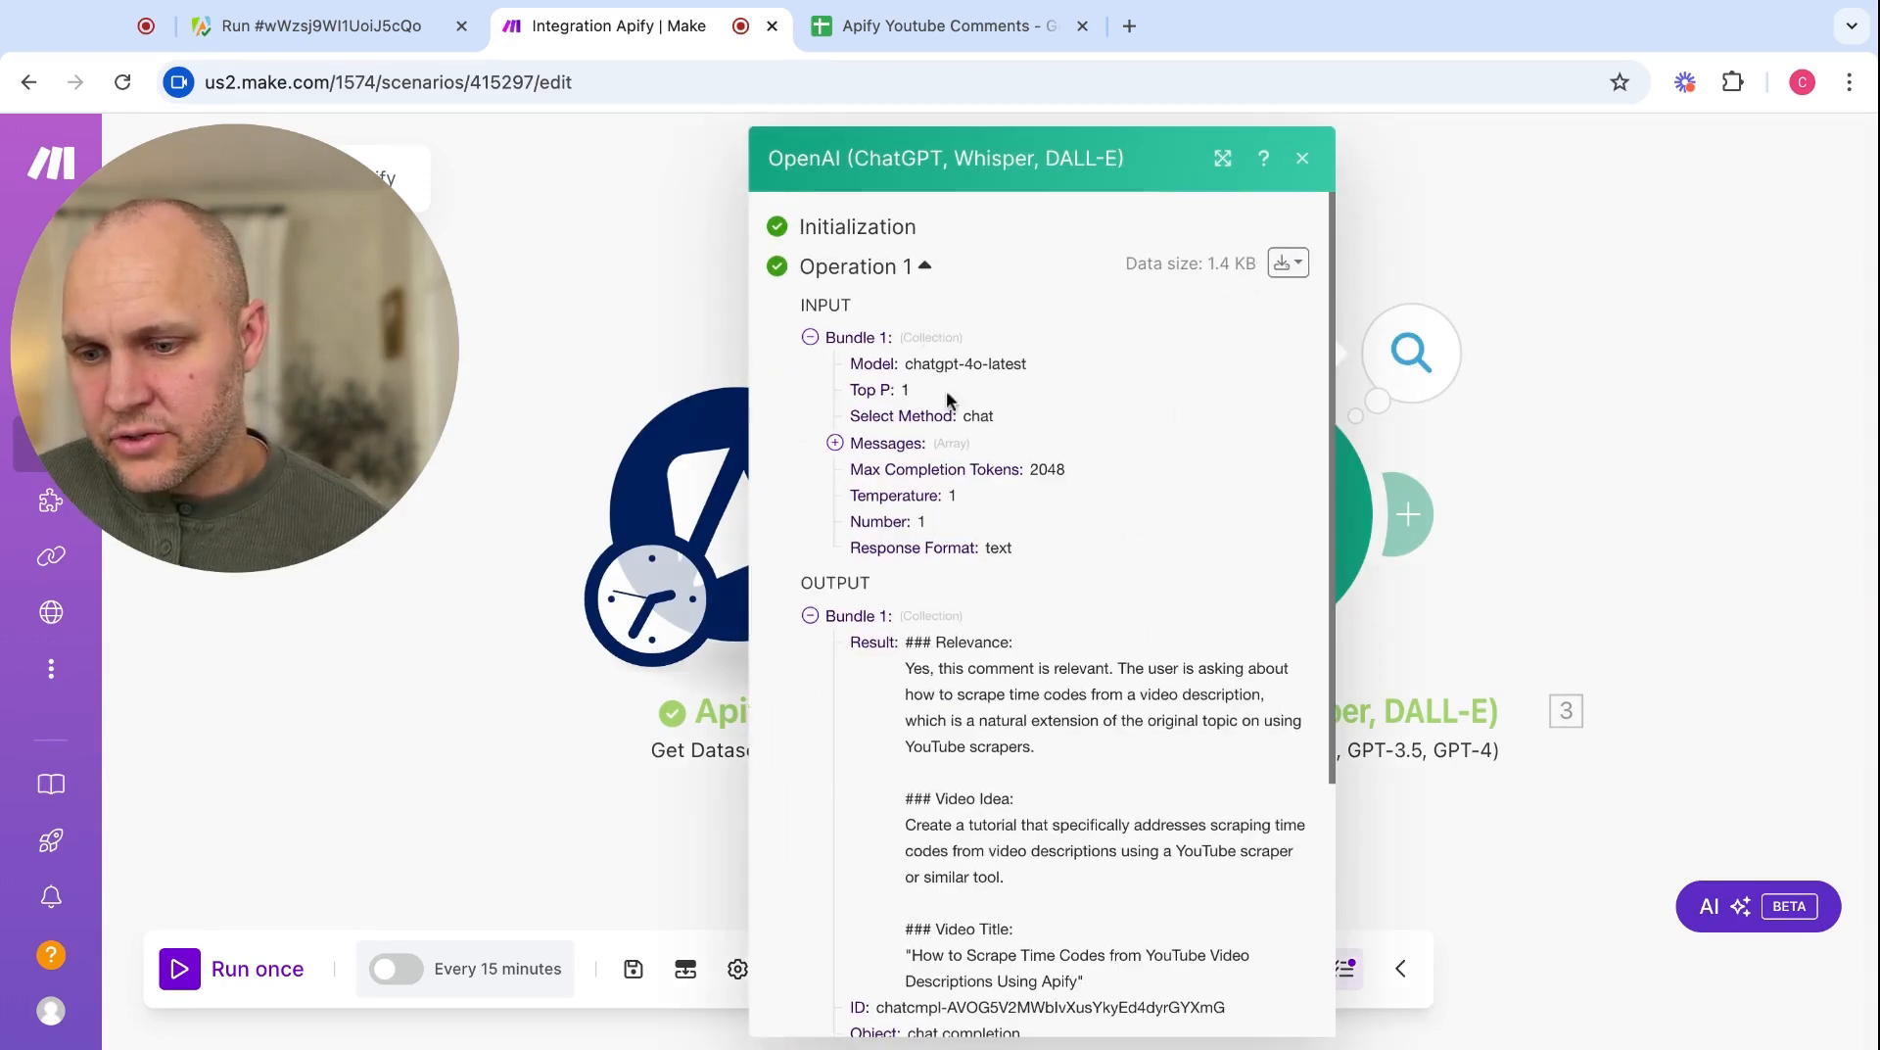
{"action": "scroll", "coordinate": [999, 661], "scroll_direction": "down", "scroll_amount": 3}
{"action": "scroll", "coordinate": [999, 661], "scroll_direction": "down", "scroll_amount": 3}
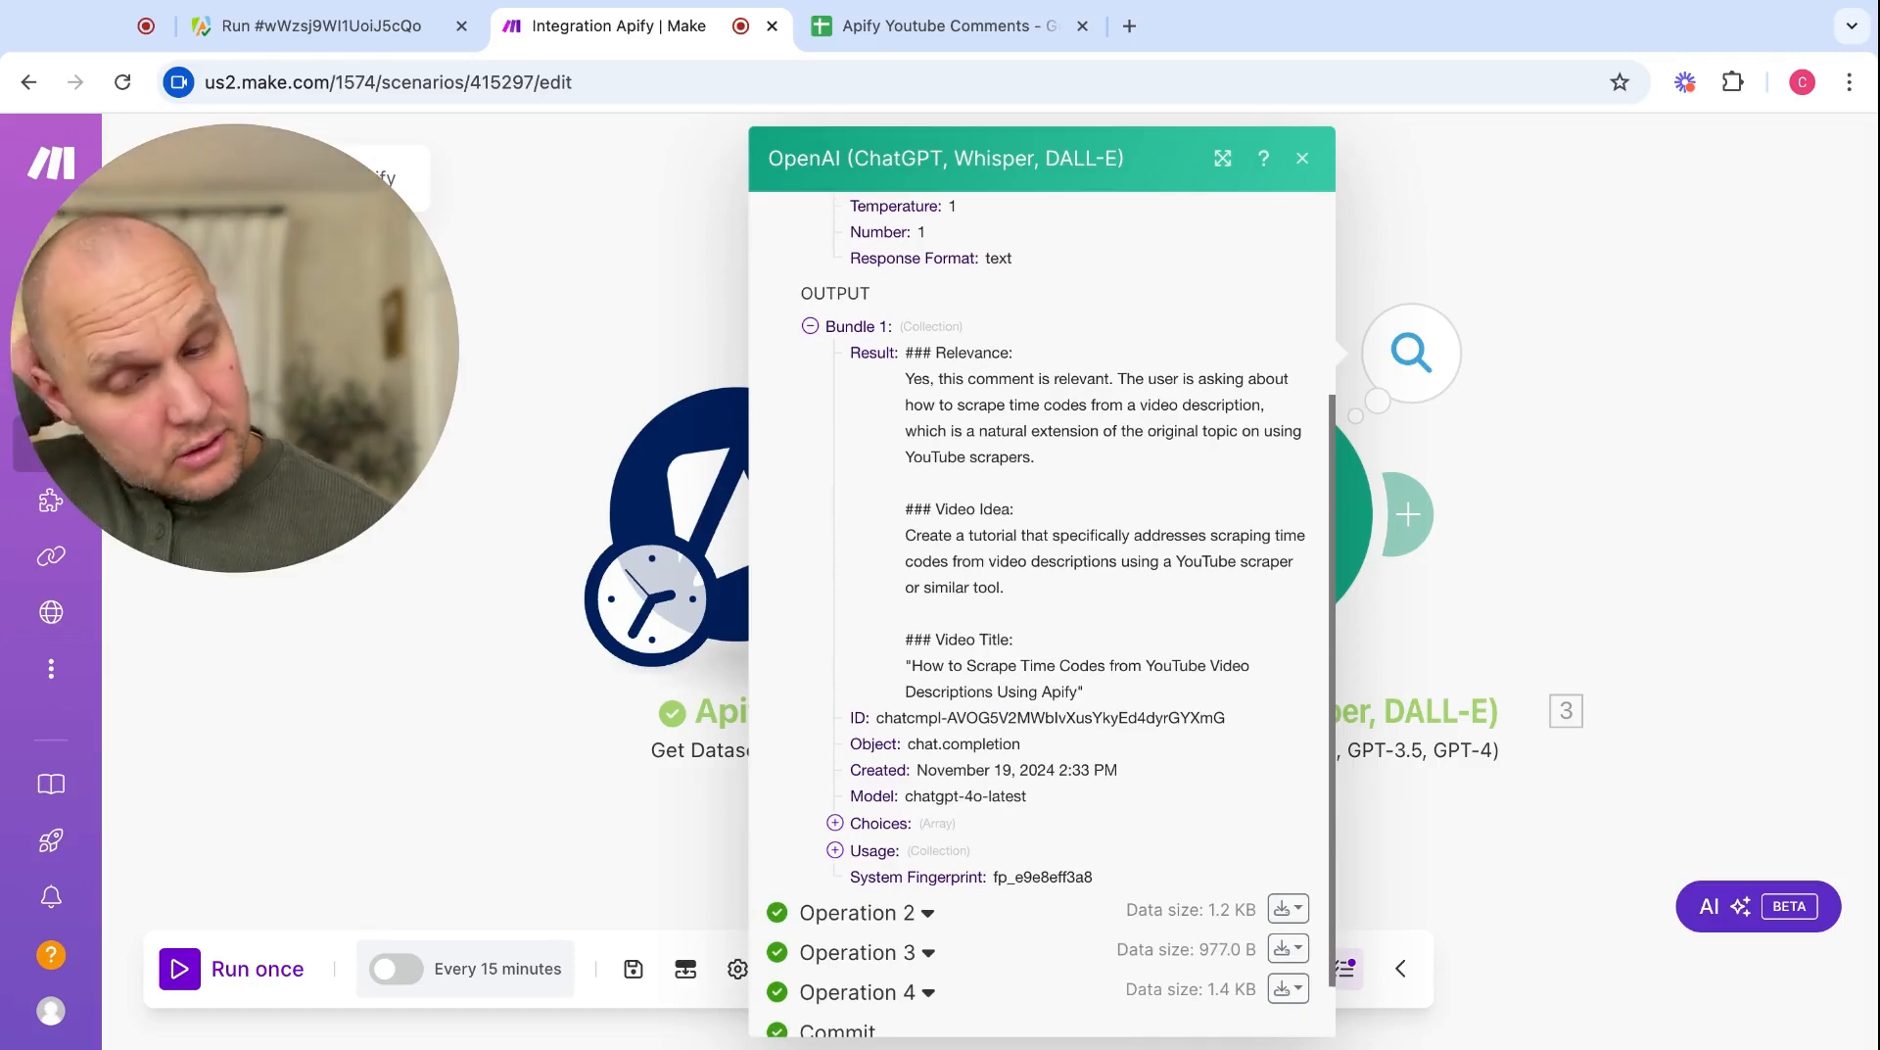
{"action": "left_click", "coordinate": [1534, 568]}
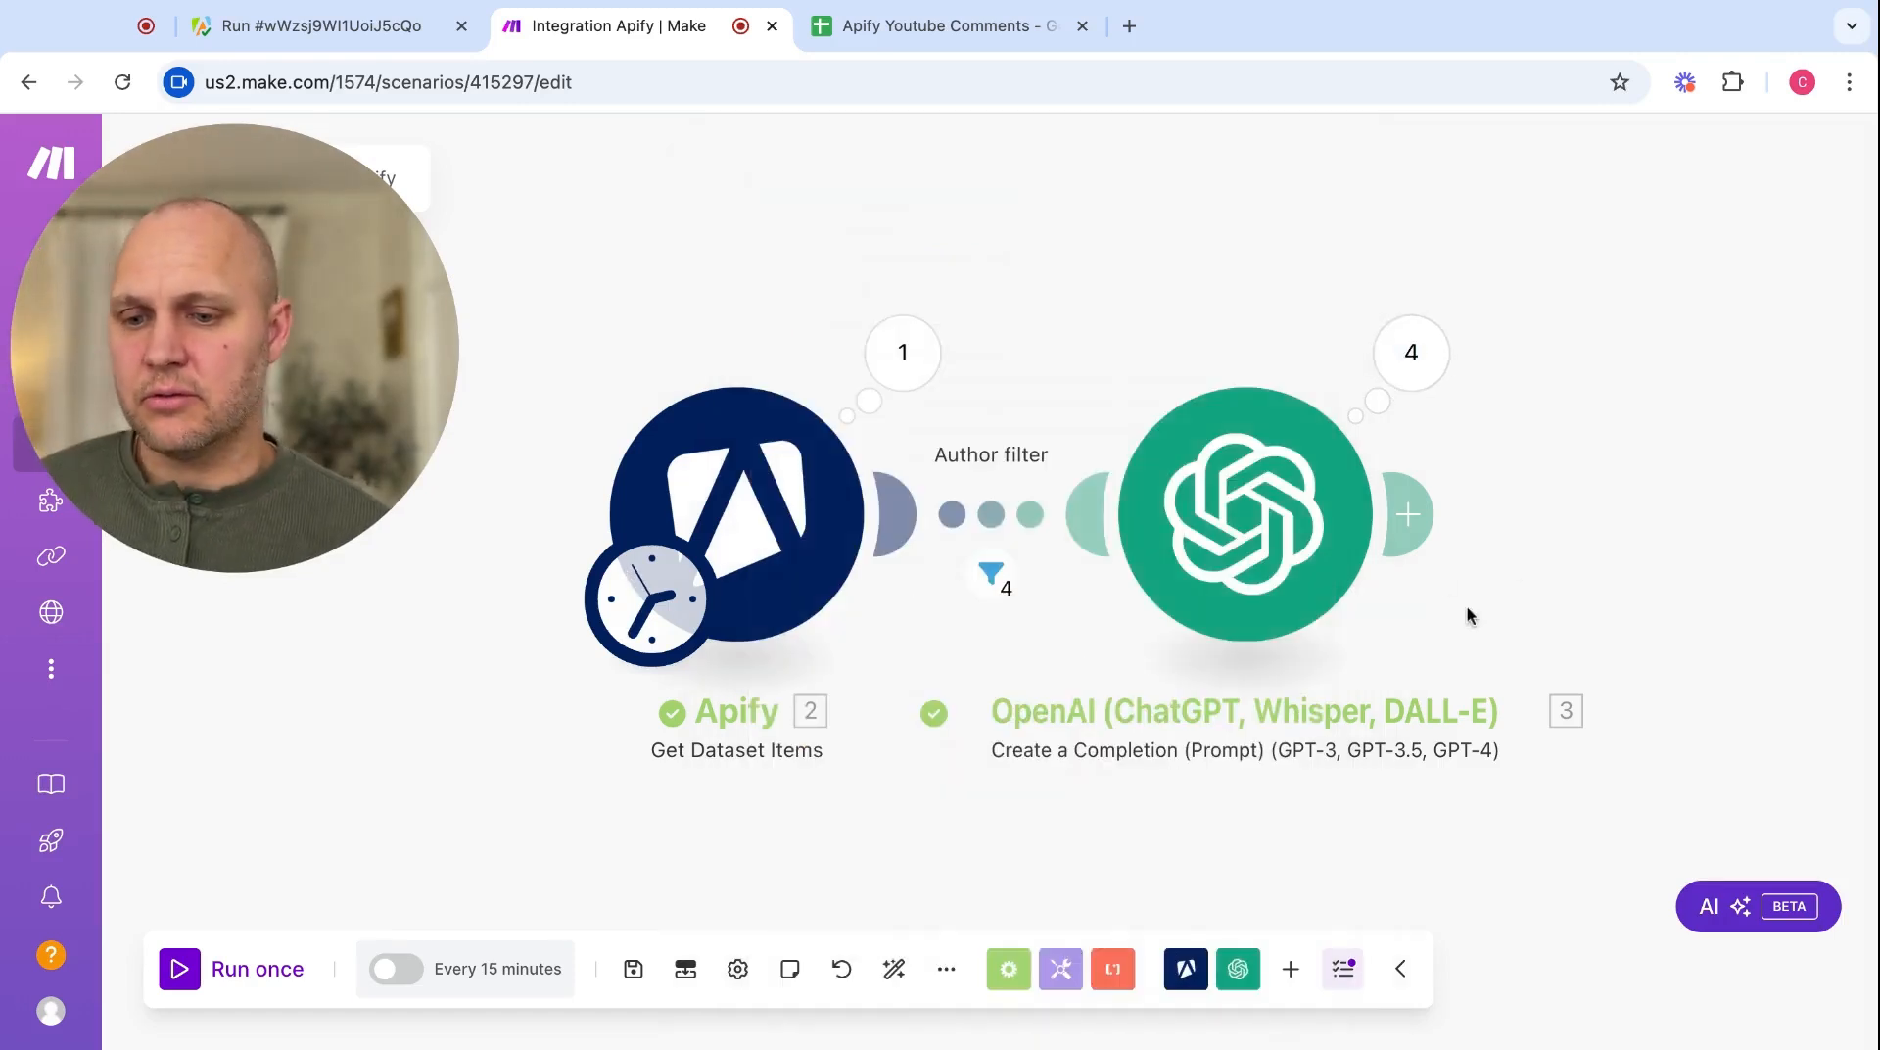
- Add a Google Sheets "Add a Row" module after the OpenAI module
{"action": "left_click", "coordinate": [1407, 514]}
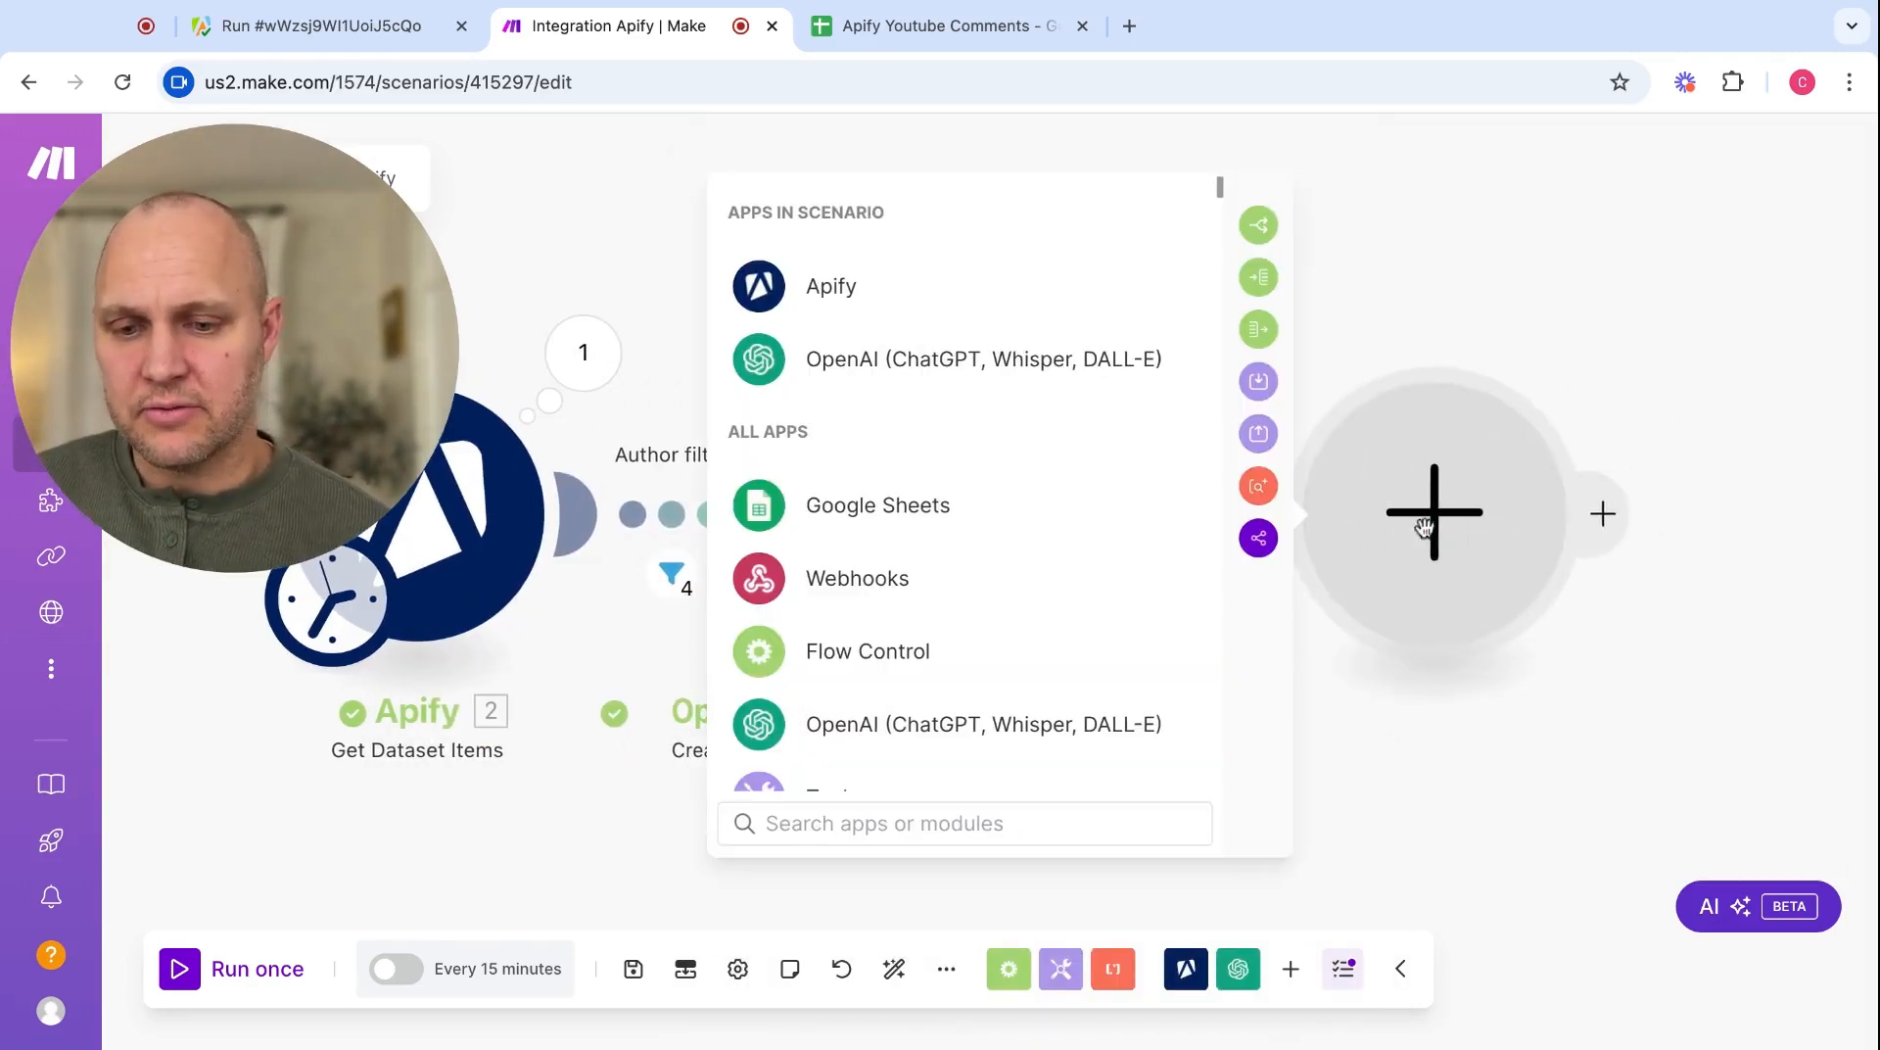
{"action": "left_click", "coordinate": [848, 507]}
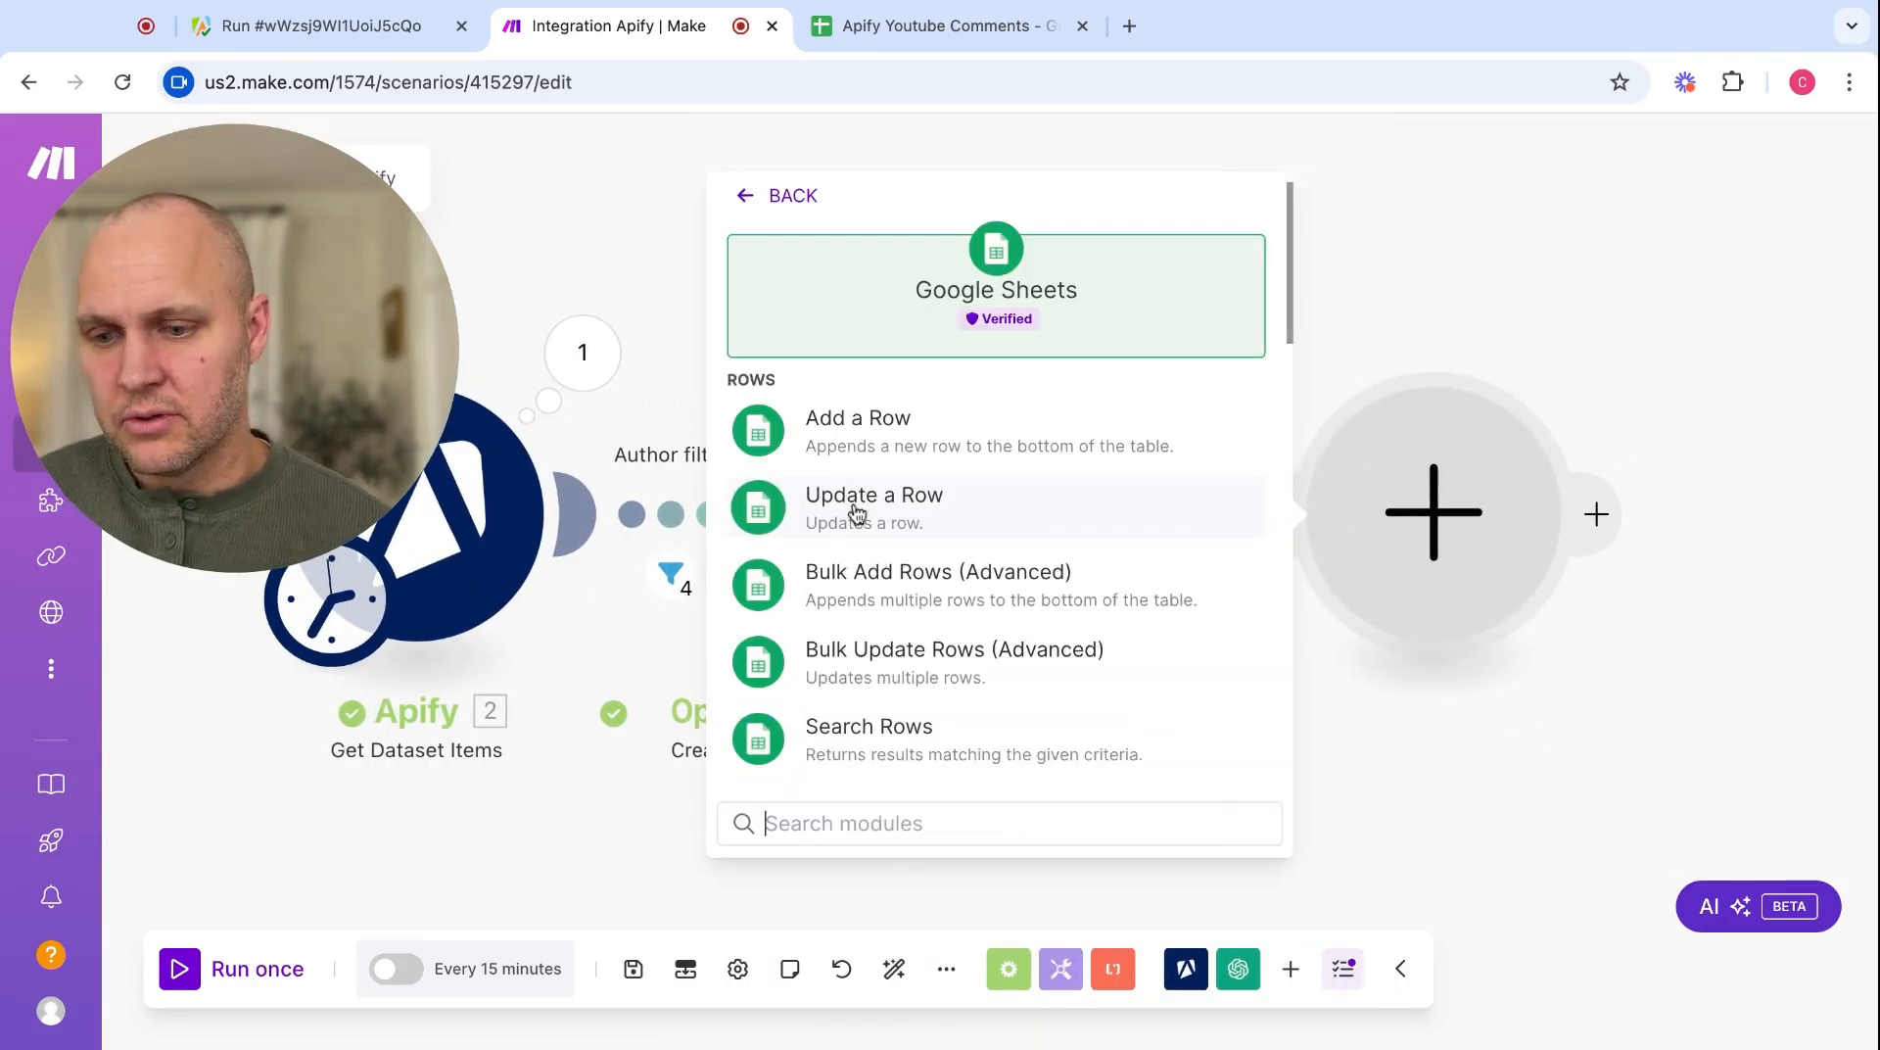
{"action": "left_click", "coordinate": [837, 439]}
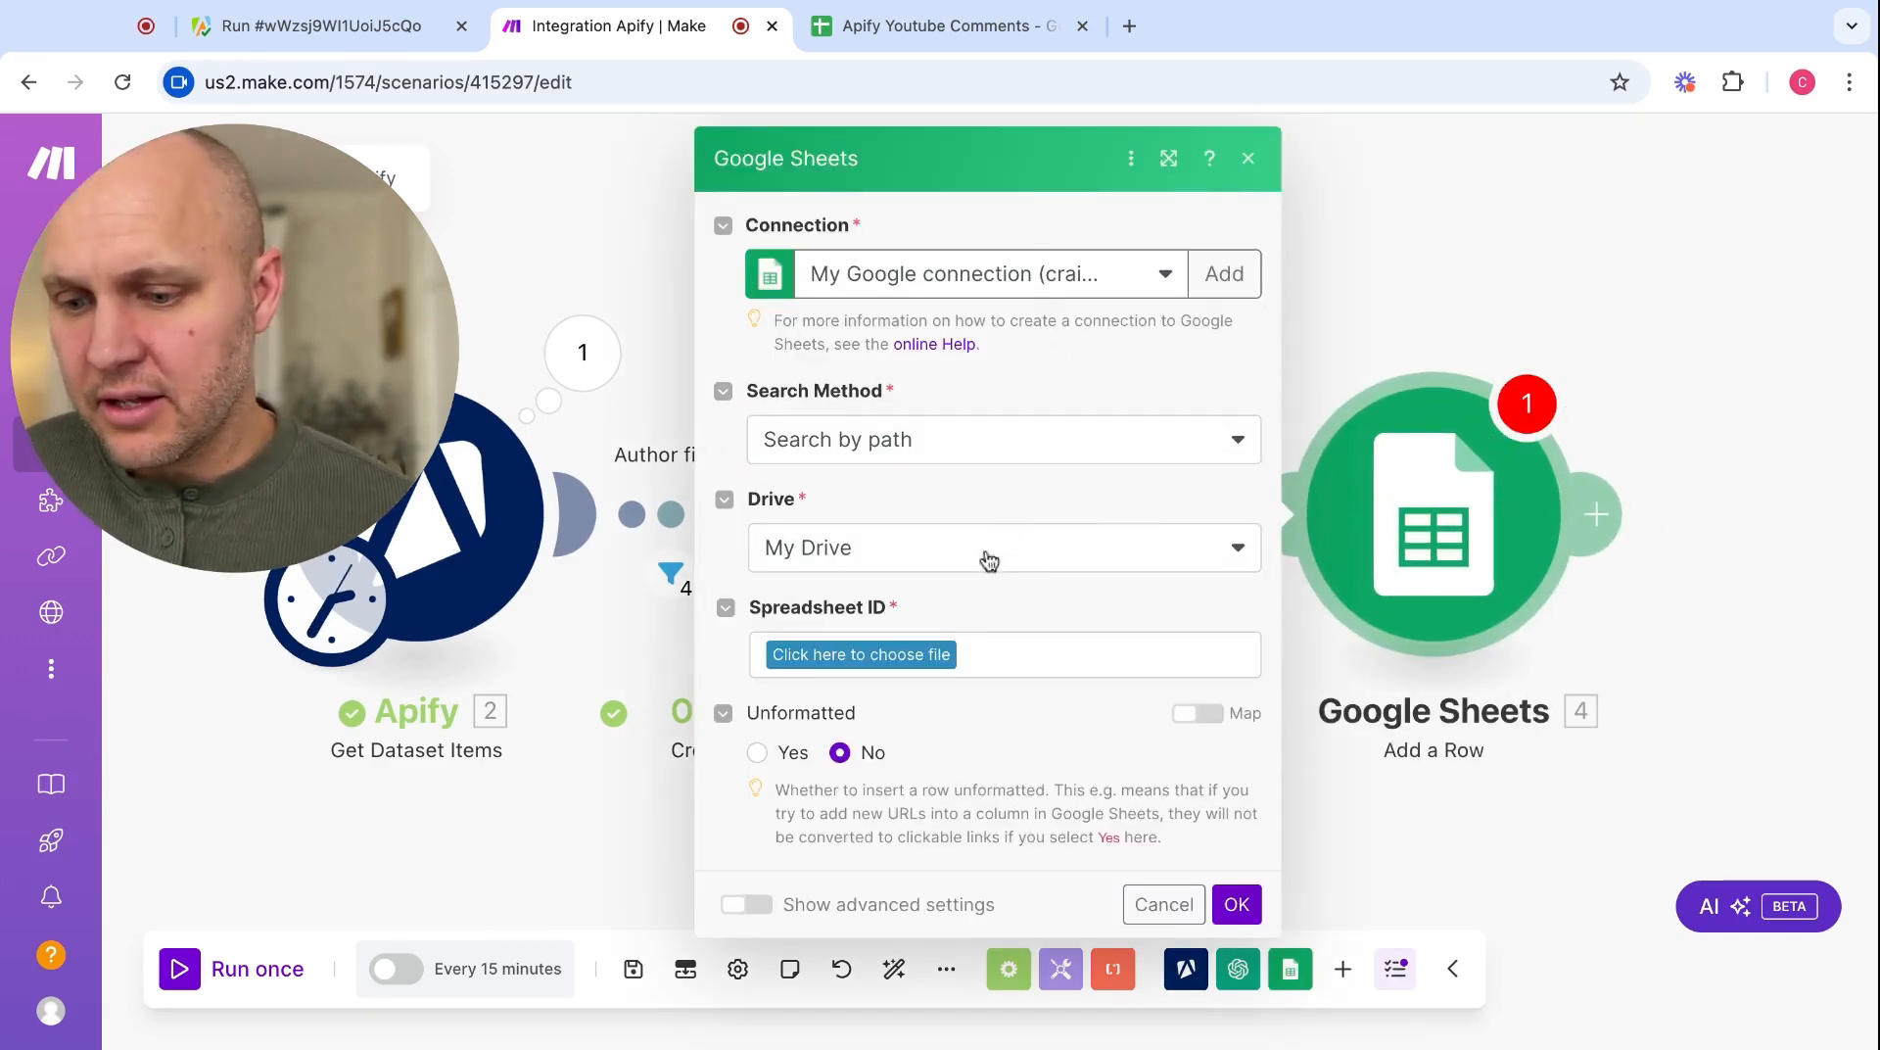
- Choose the "Apify Youtube Comments" spreadsheet and its Sheet1 as the destination for the new rows
{"action": "left_click", "coordinate": [917, 654]}
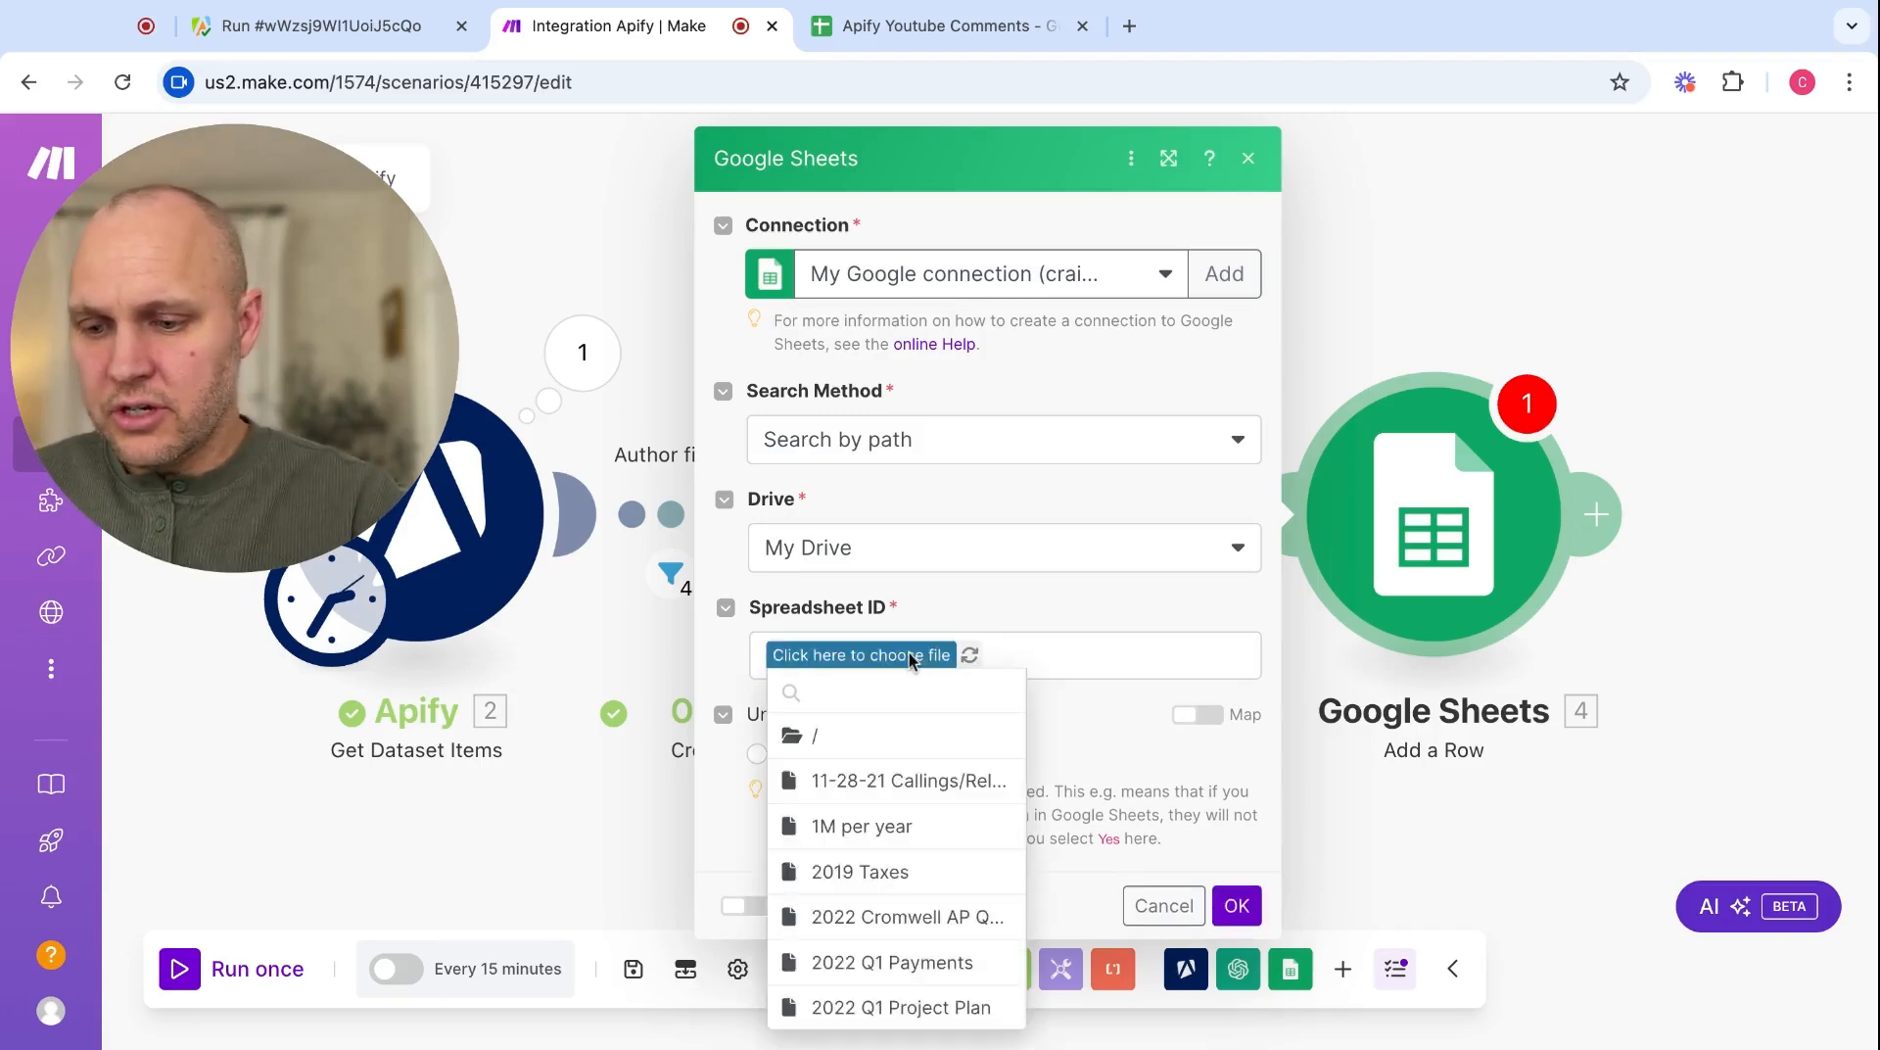
{"action": "left_click", "coordinate": [911, 660]}
{"action": "left_click", "coordinate": [910, 660]}
{"action": "left_click", "coordinate": [857, 695]}
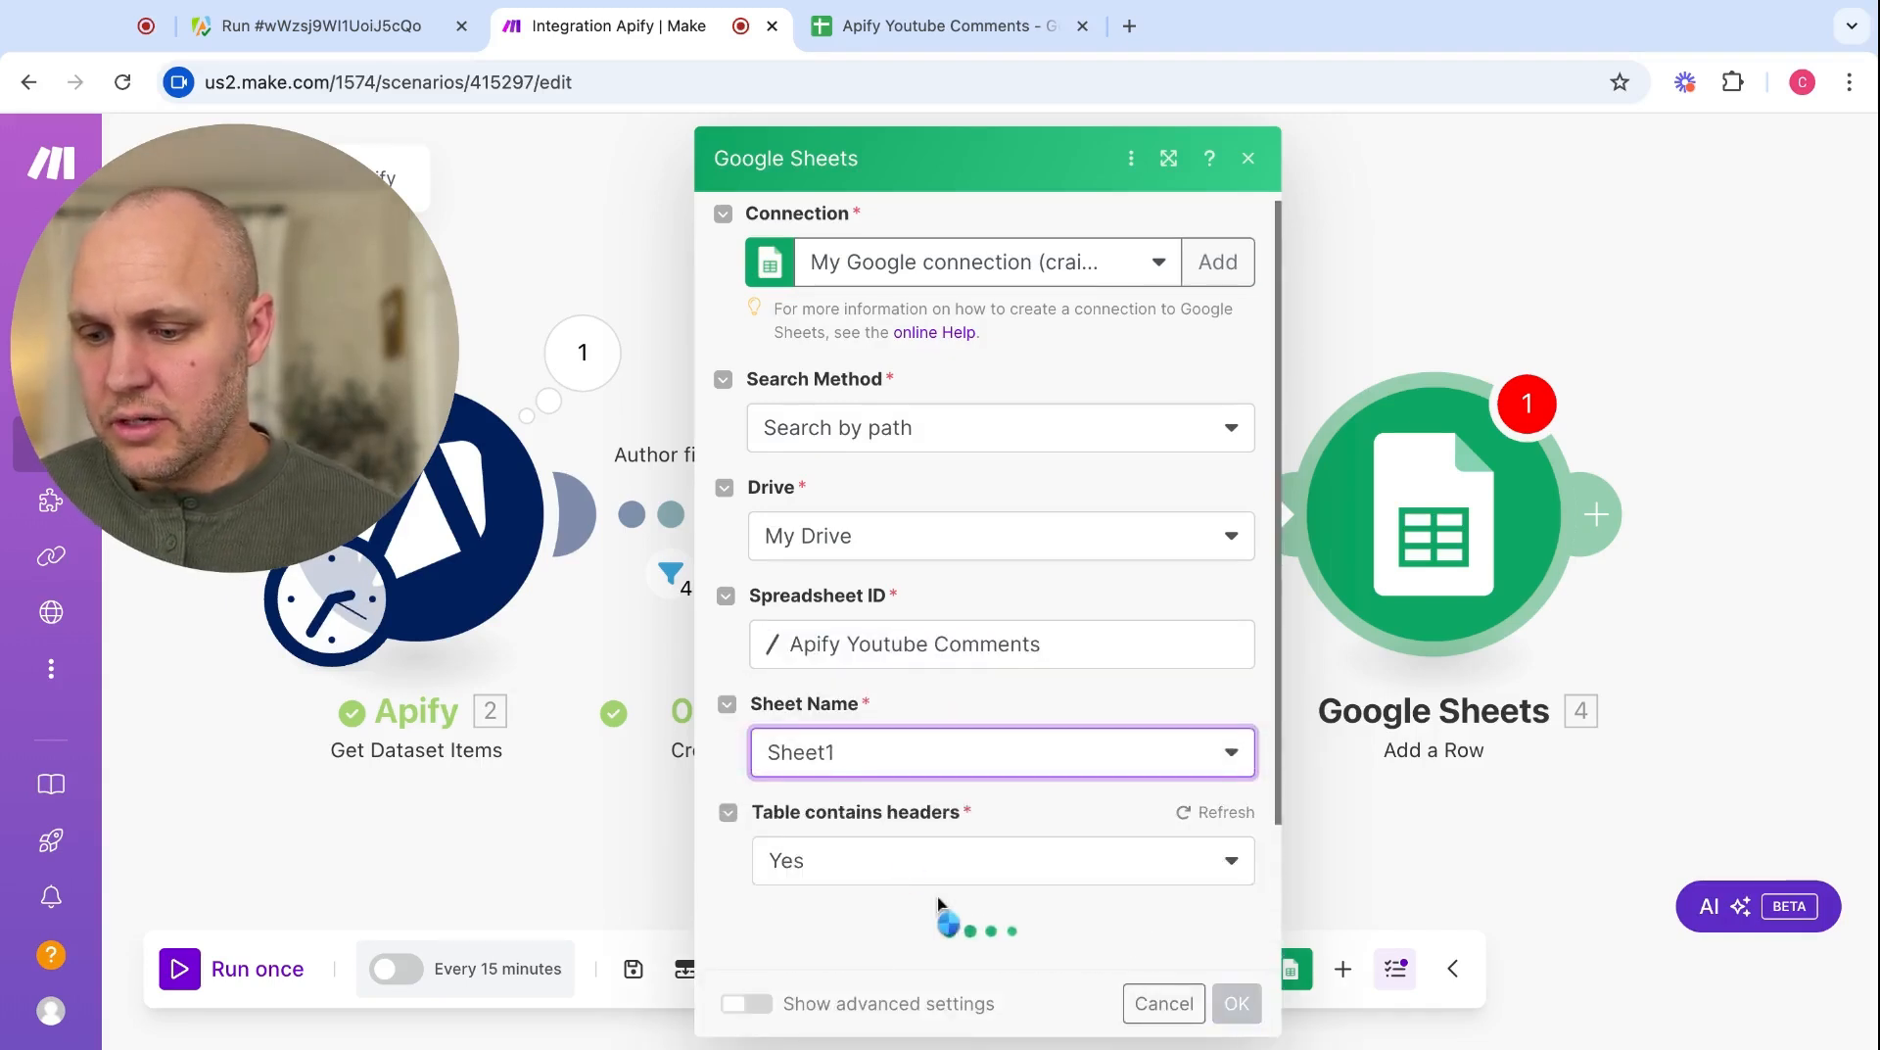
- Check the column headings in the spreadsheet and map the row's Title (A) value to the Apify dataset's title
{"action": "scroll", "coordinate": [940, 900], "scroll_direction": "down", "scroll_amount": 2}
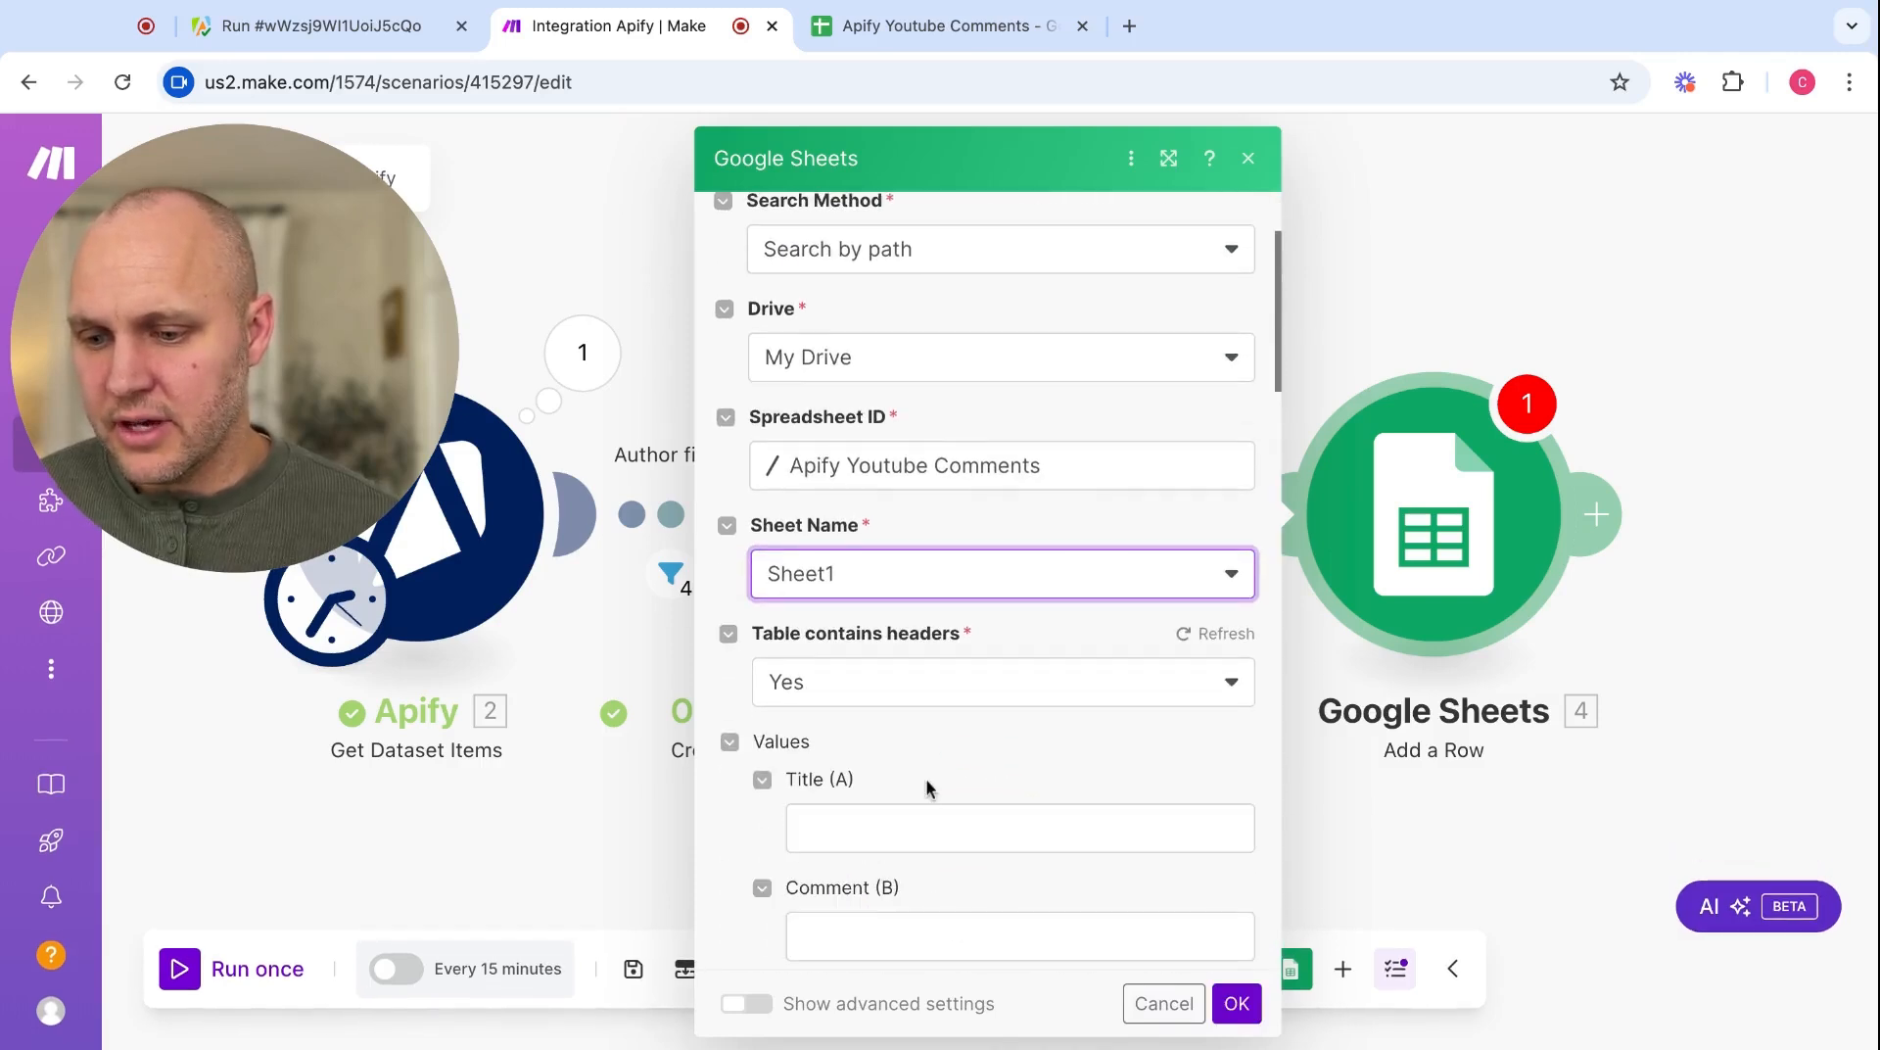
{"action": "scroll", "coordinate": [925, 783], "scroll_direction": "down", "scroll_amount": 2}
{"action": "scroll", "coordinate": [915, 724], "scroll_direction": "down", "scroll_amount": 2}
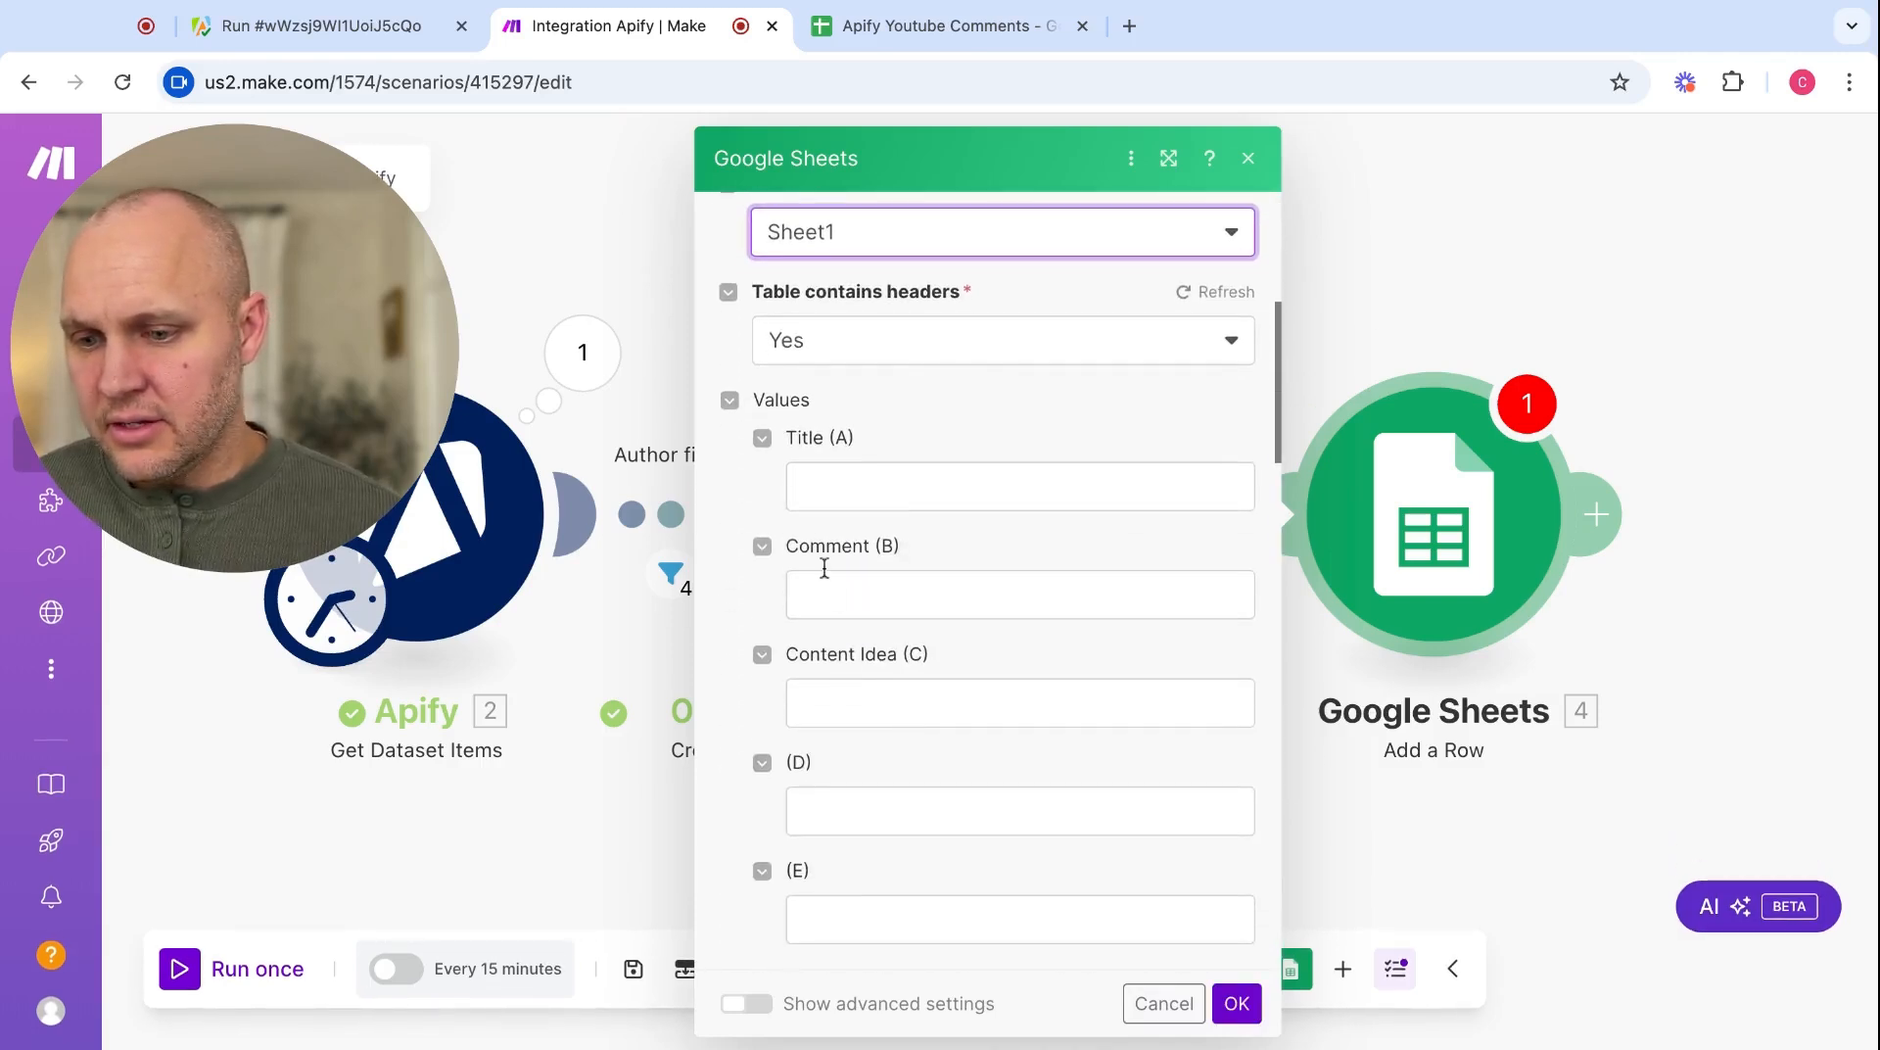
{"action": "left_click", "coordinate": [902, 32]}
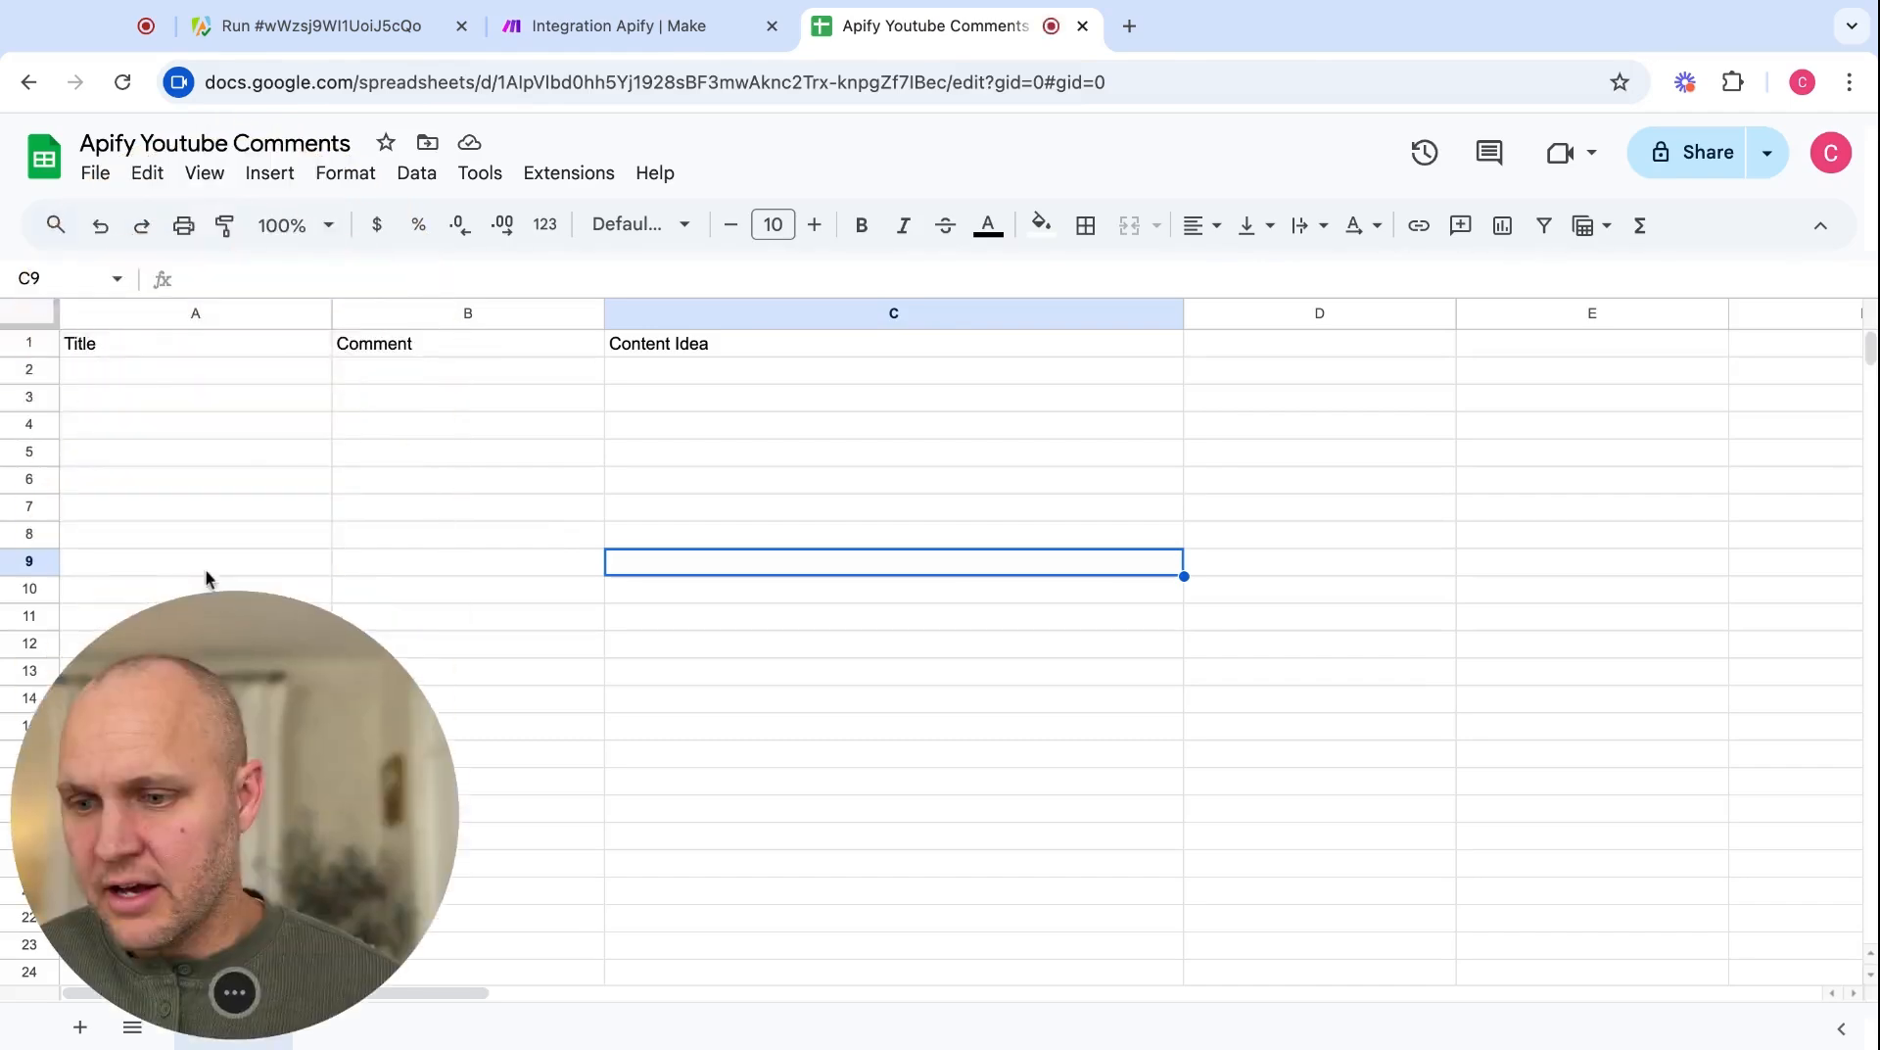
{"action": "left_click", "coordinate": [621, 27]}
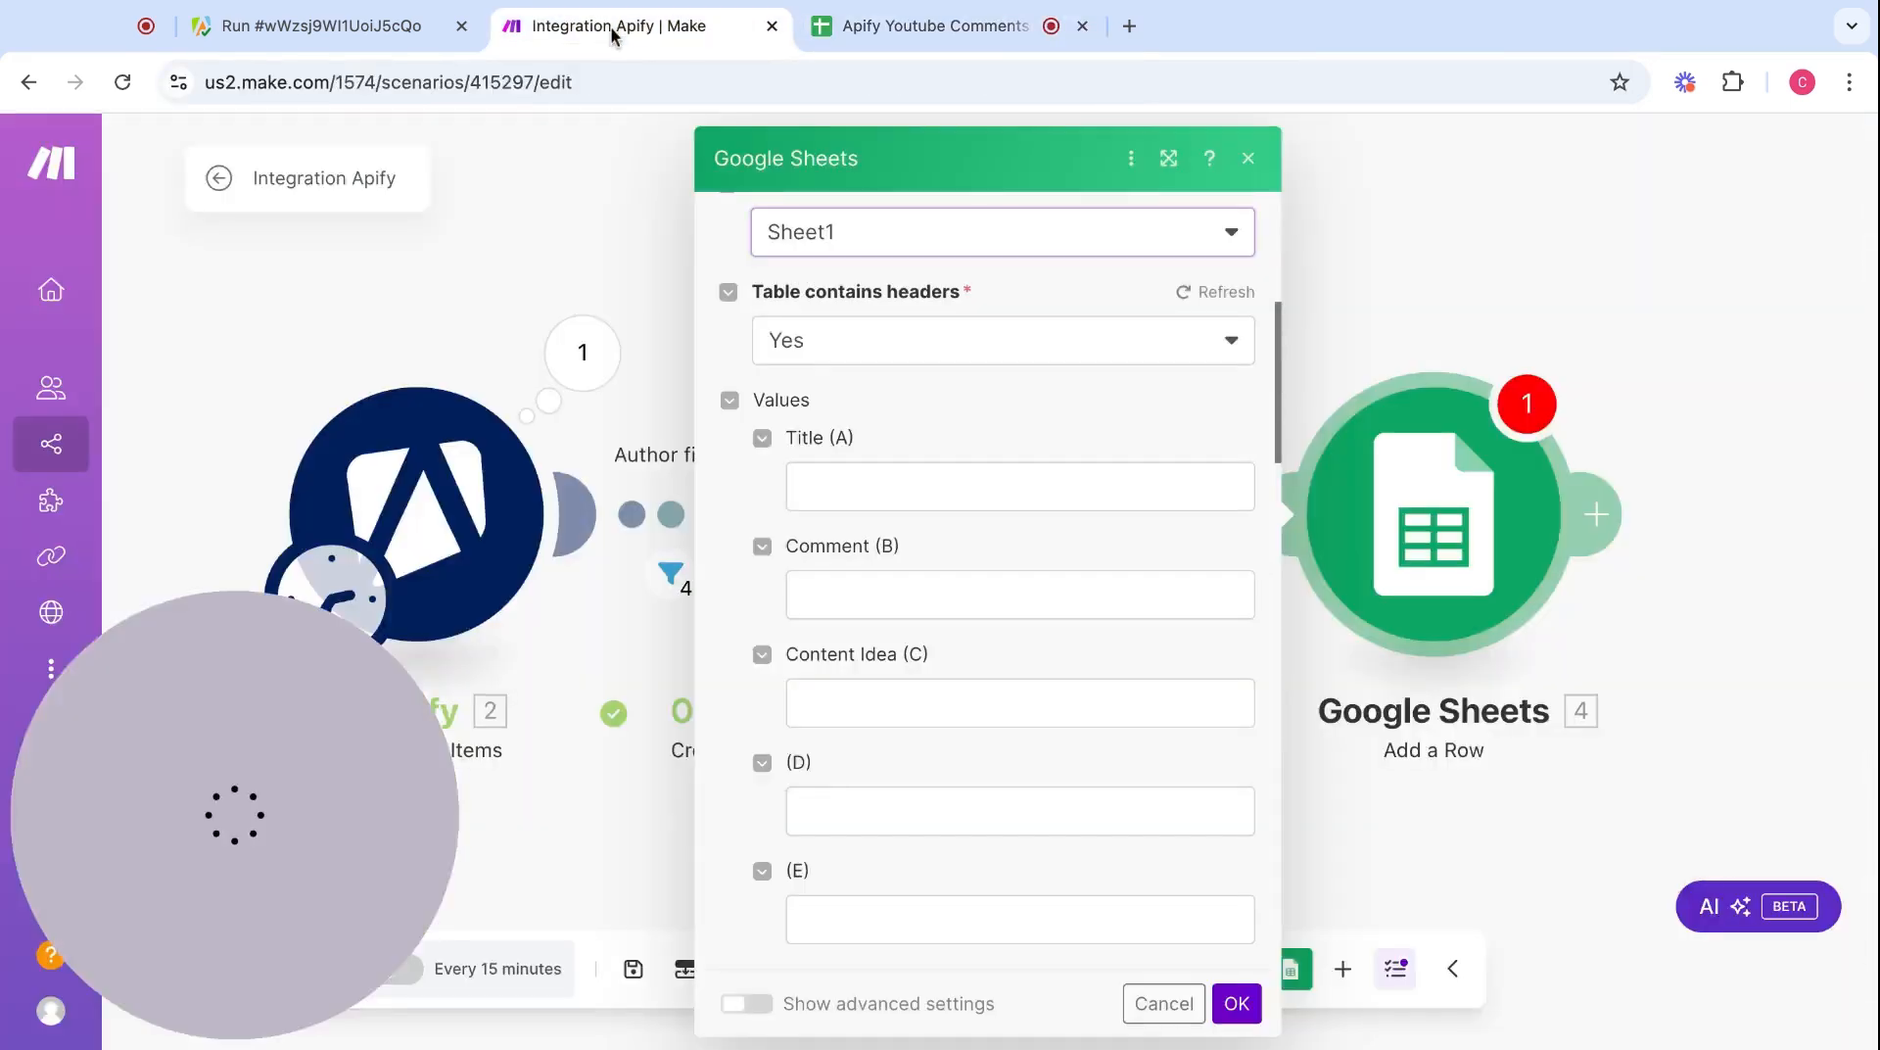
{"action": "left_click", "coordinate": [871, 489]}
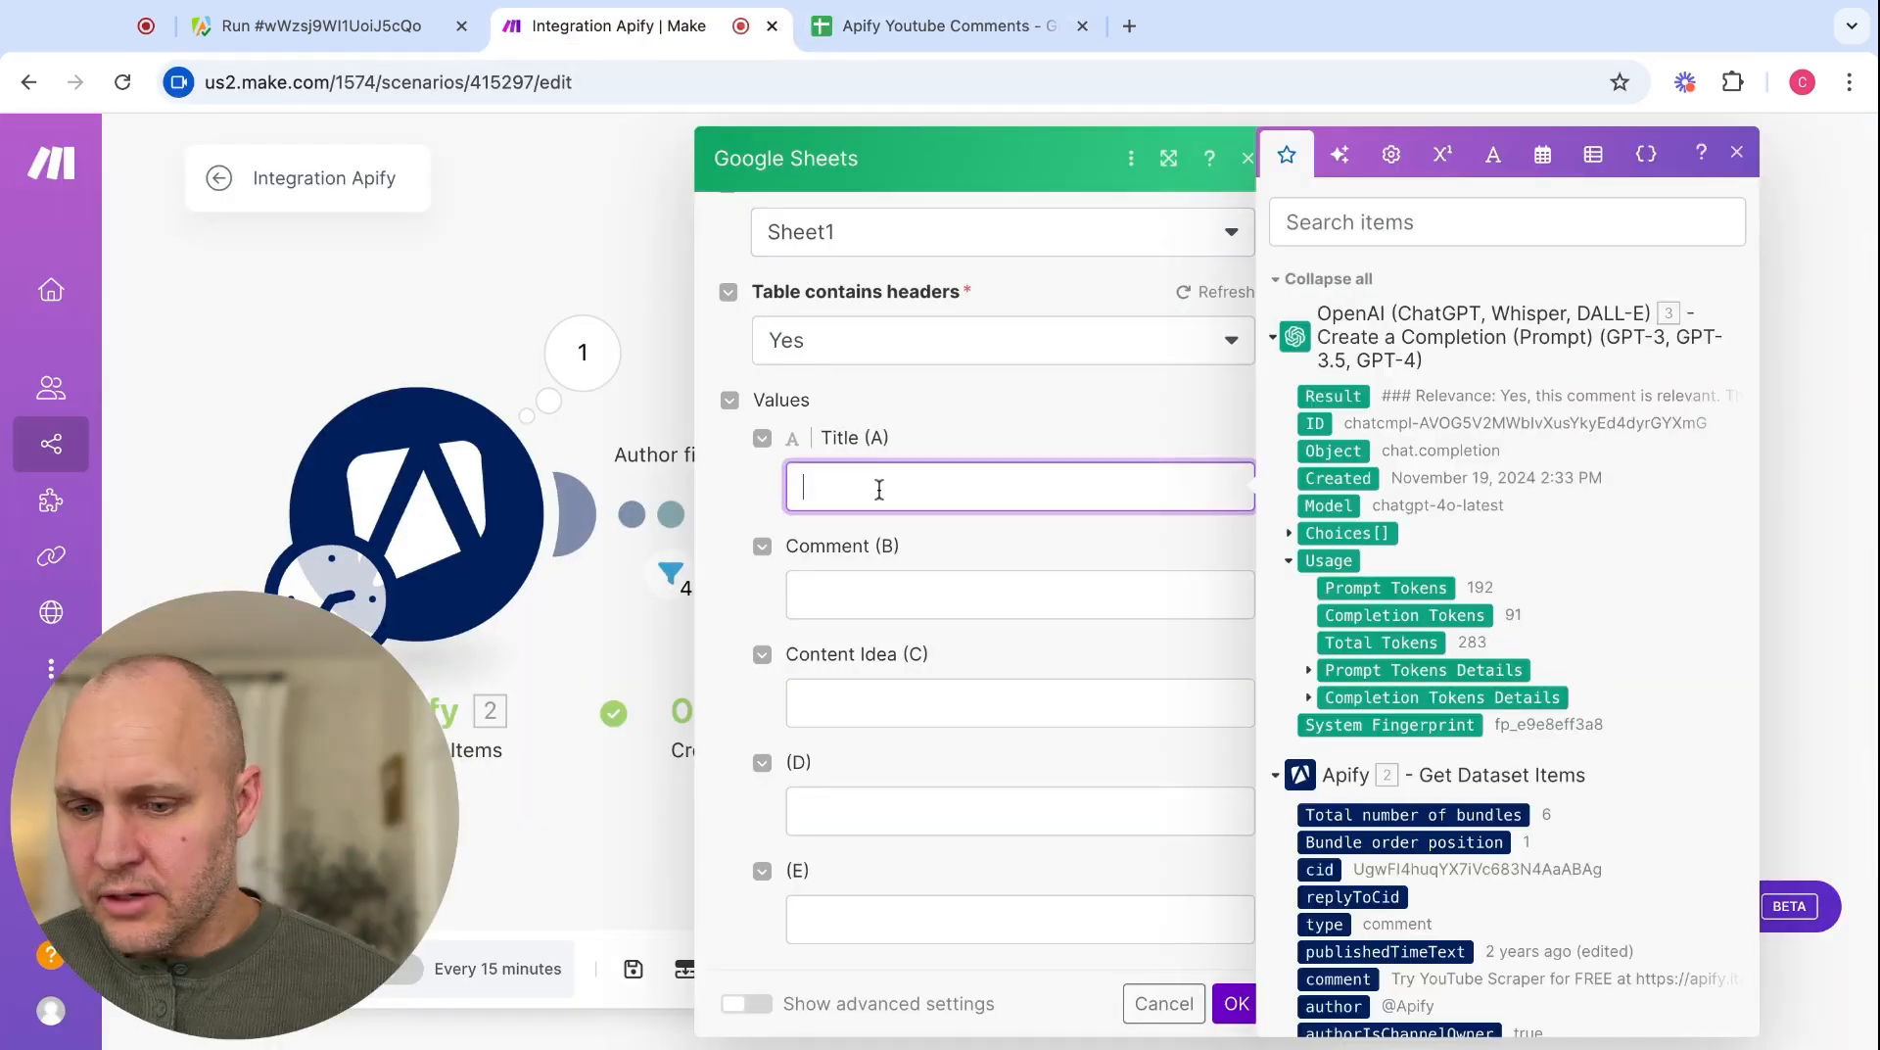
{"action": "scroll", "coordinate": [1366, 876], "scroll_direction": "down", "scroll_amount": 5}
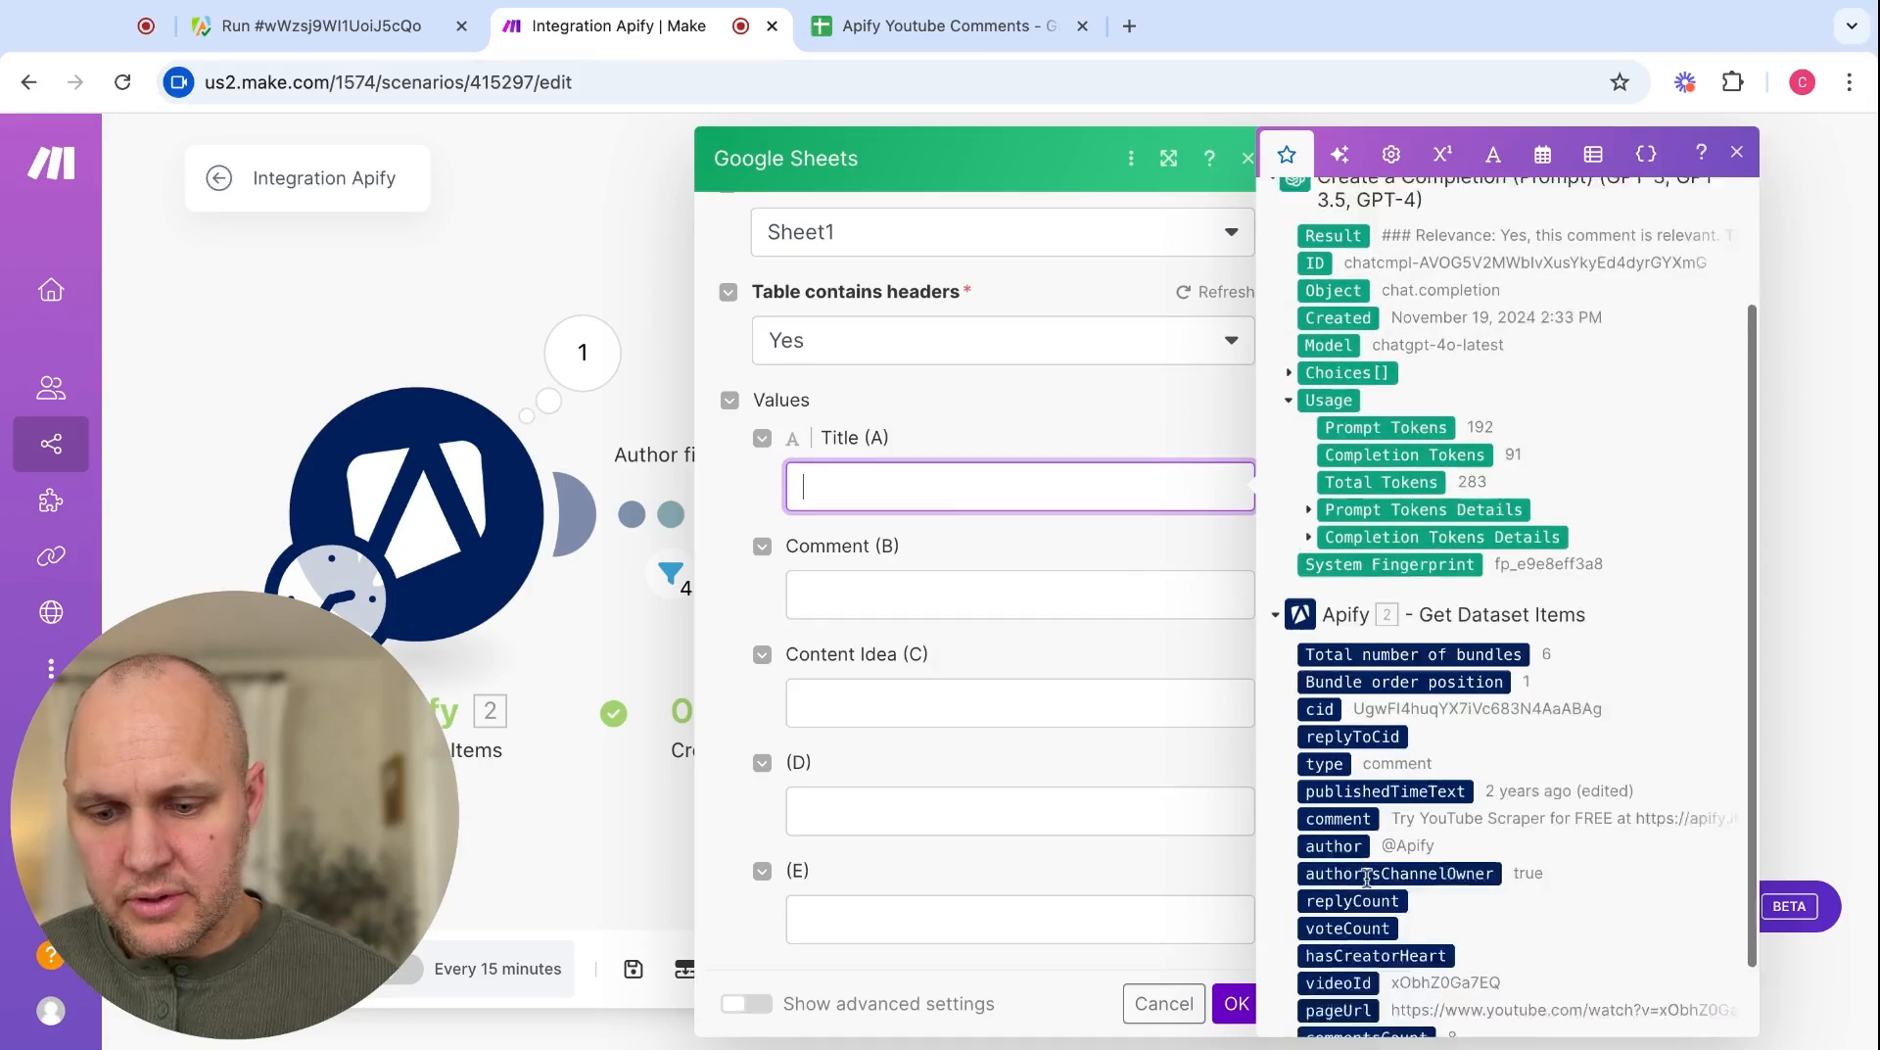
{"action": "left_click", "coordinate": [1329, 978]}
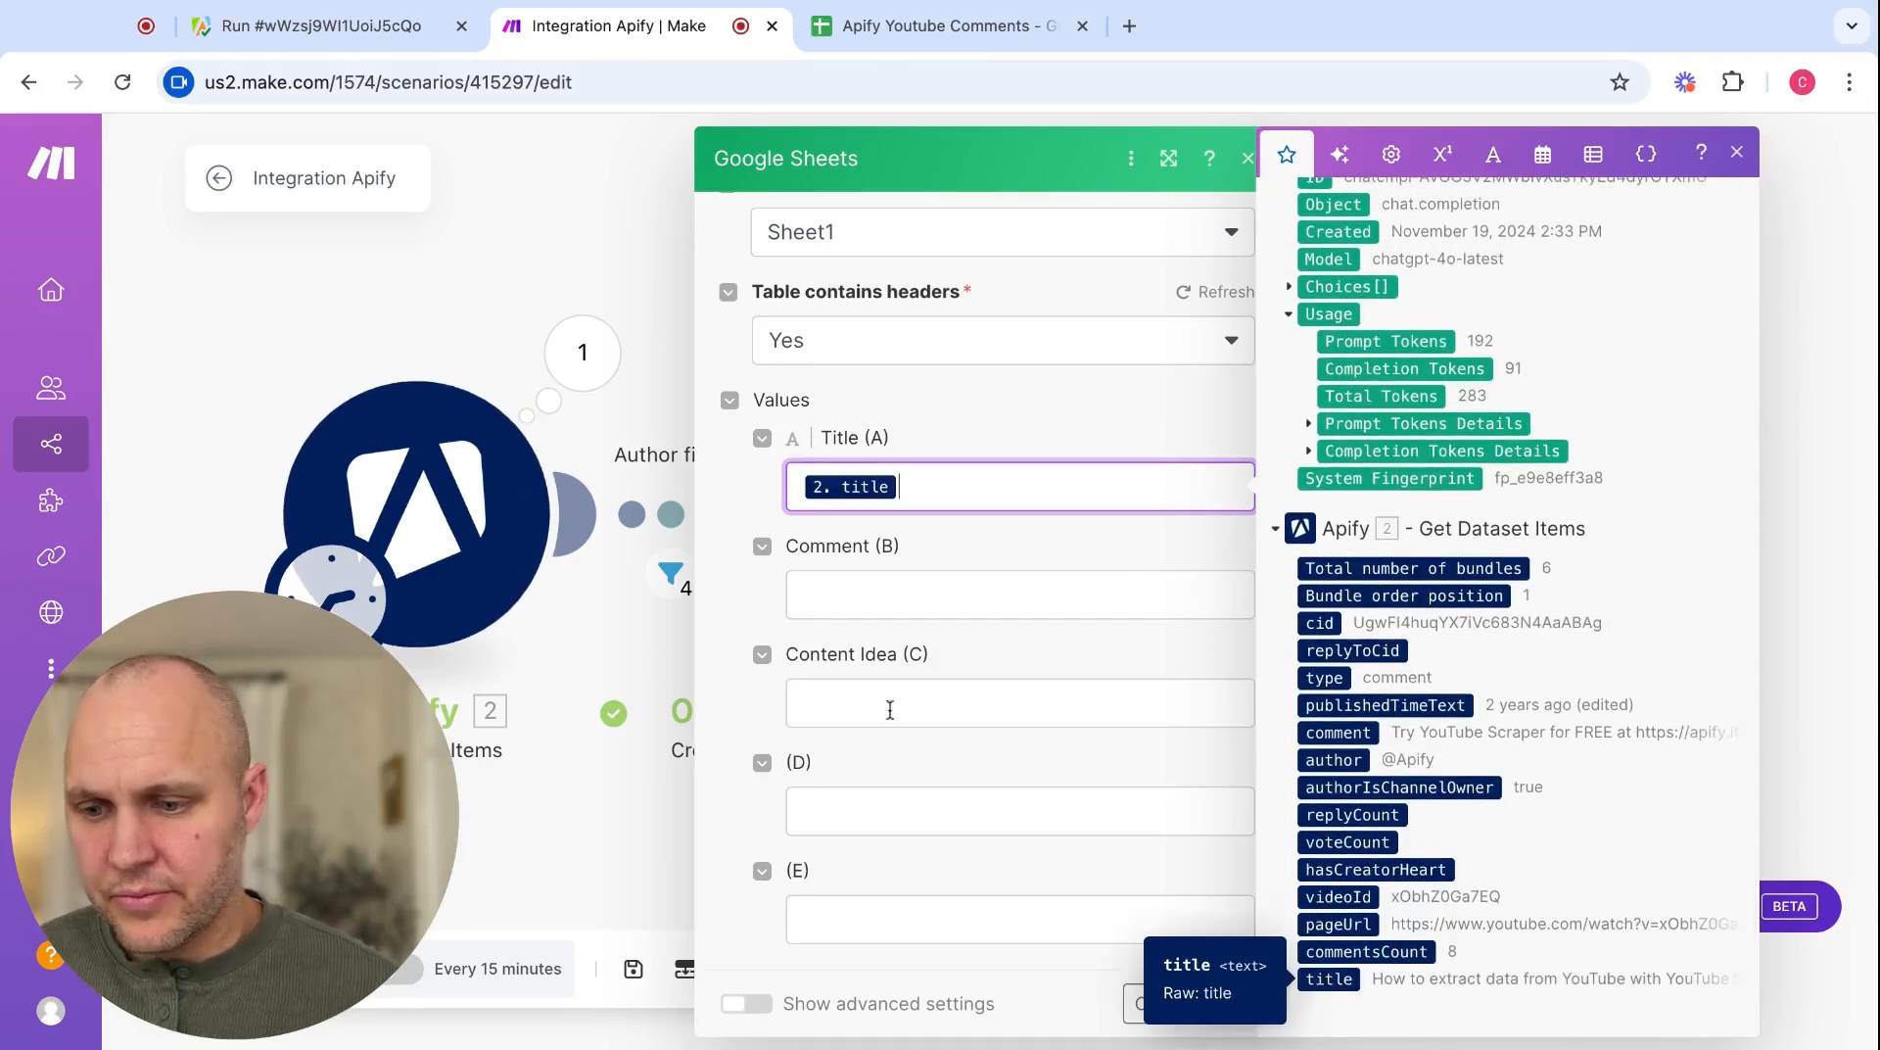
- Map Comment (B) to the Apify comment and Content Idea (C) to the OpenAI Result, and confirm the Google Sheets module
{"action": "left_click", "coordinate": [872, 594]}
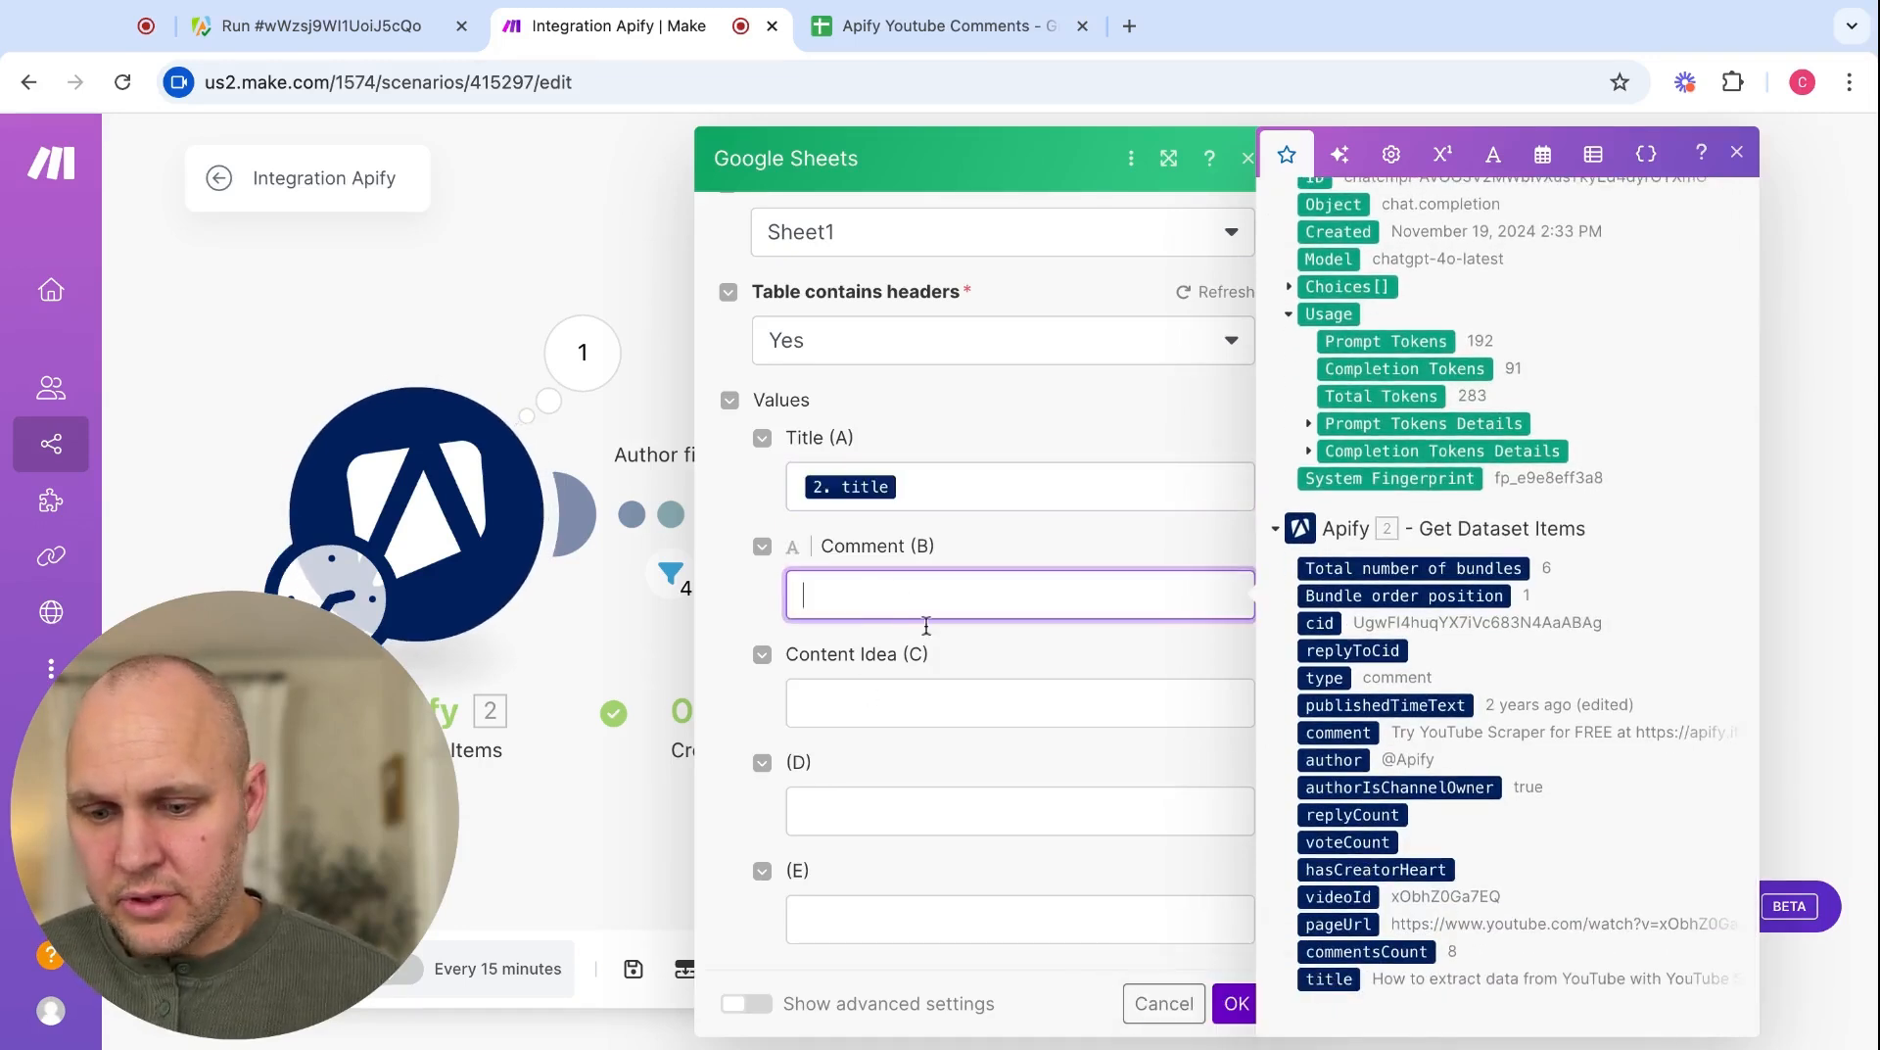
{"action": "left_click", "coordinate": [1329, 732]}
{"action": "left_click", "coordinate": [938, 703]}
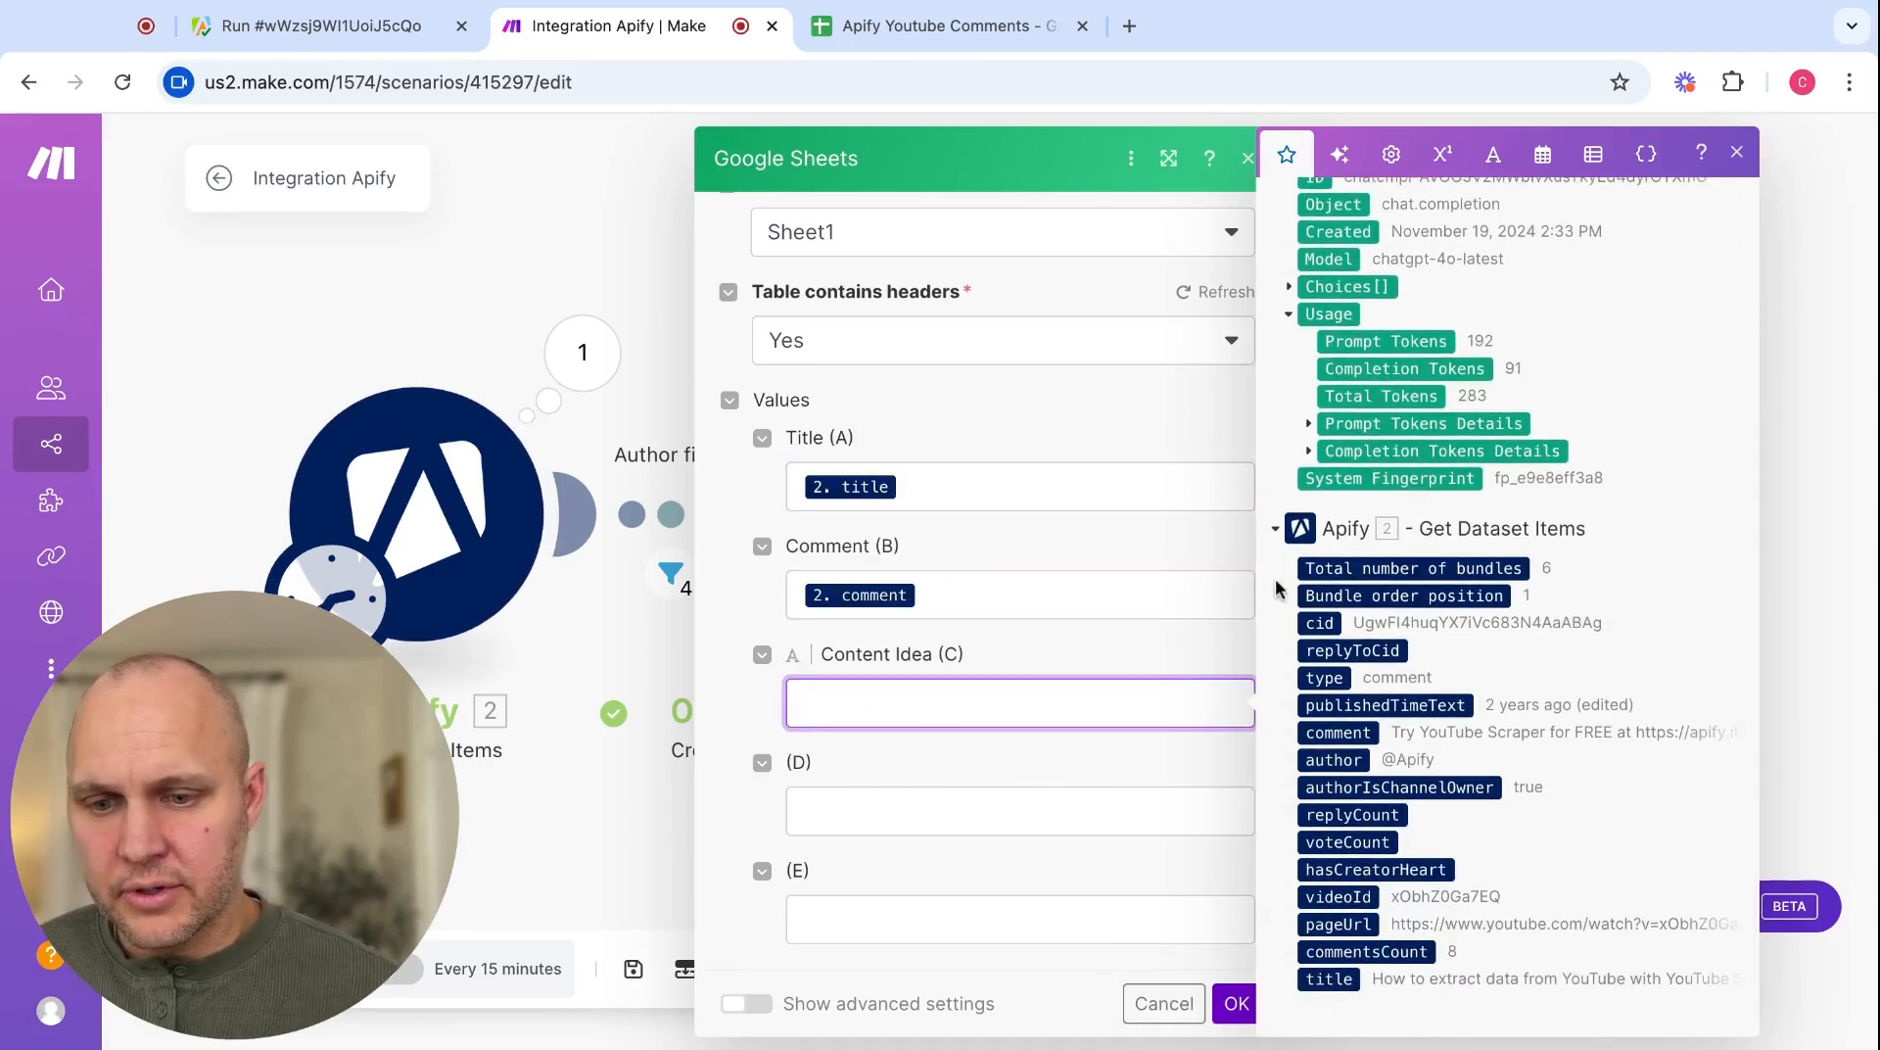
{"action": "scroll", "coordinate": [1276, 588], "scroll_direction": "up", "scroll_amount": 1}
{"action": "scroll", "coordinate": [1276, 588], "scroll_direction": "up", "scroll_amount": 3}
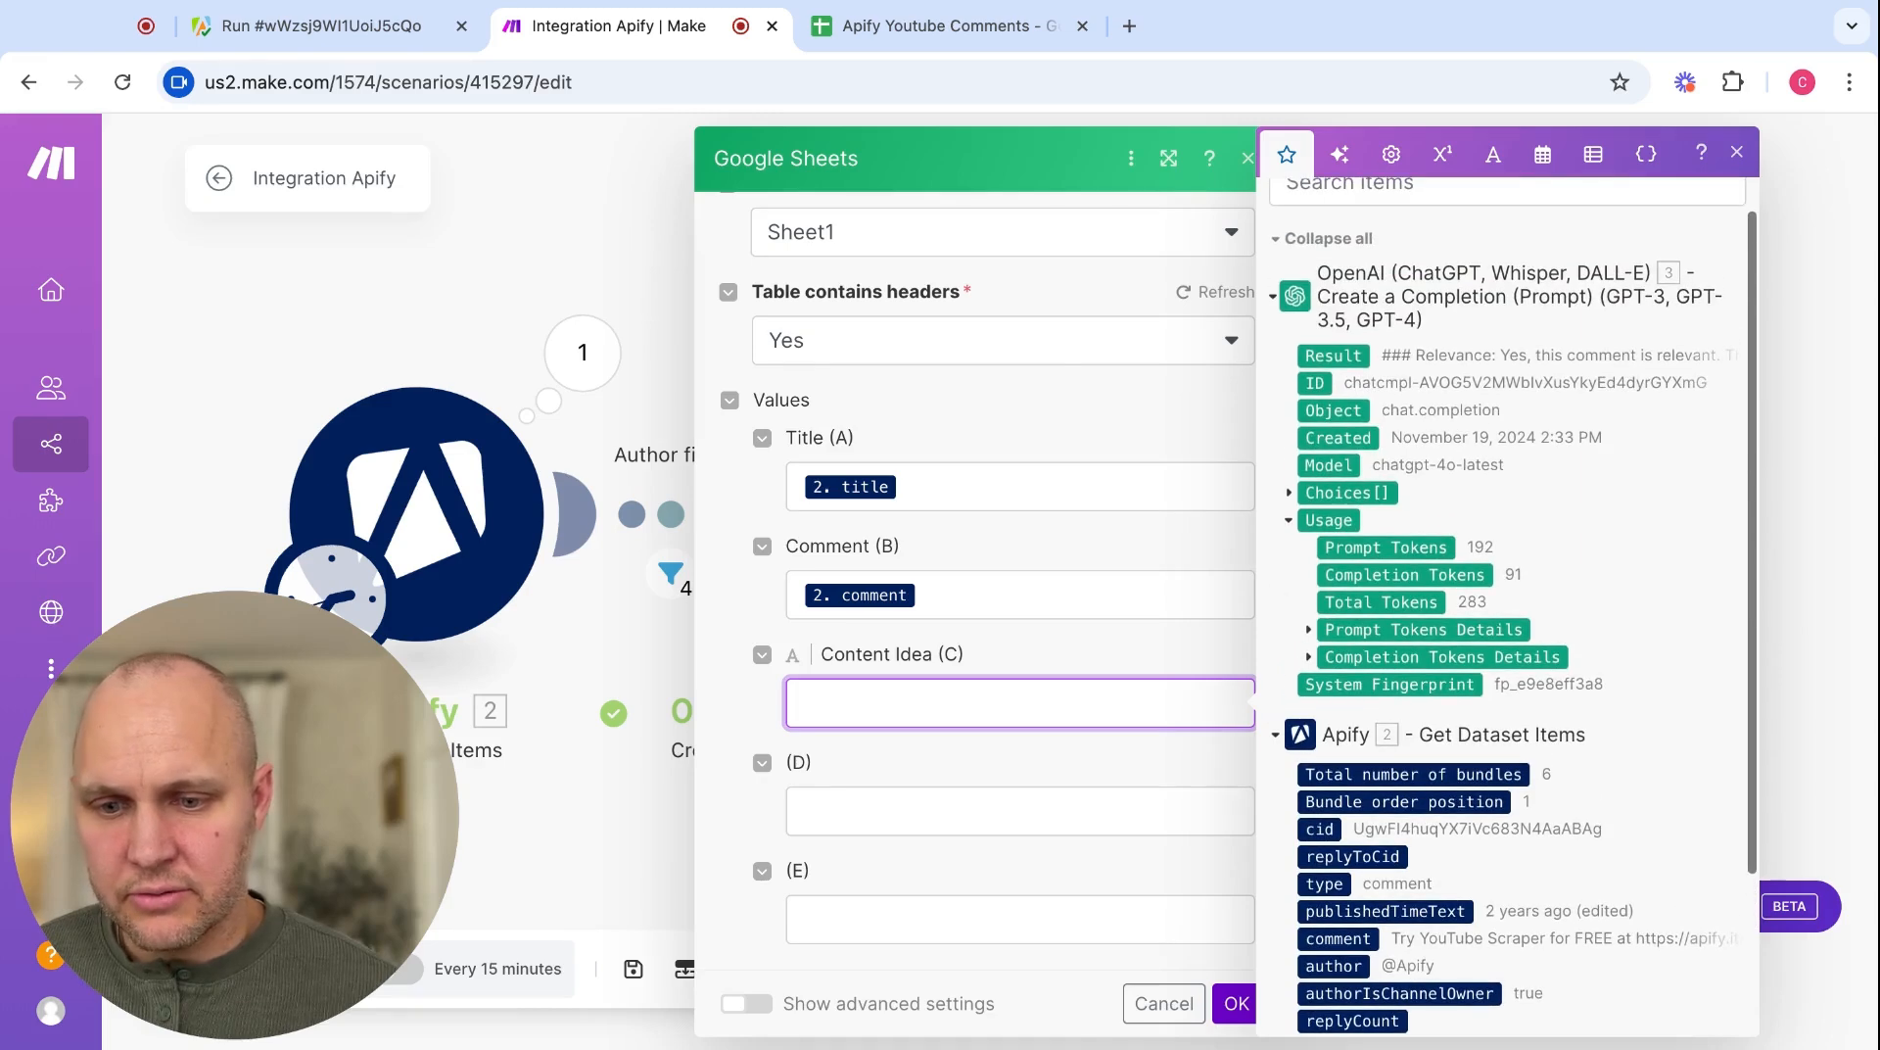
{"action": "left_click", "coordinate": [1337, 355]}
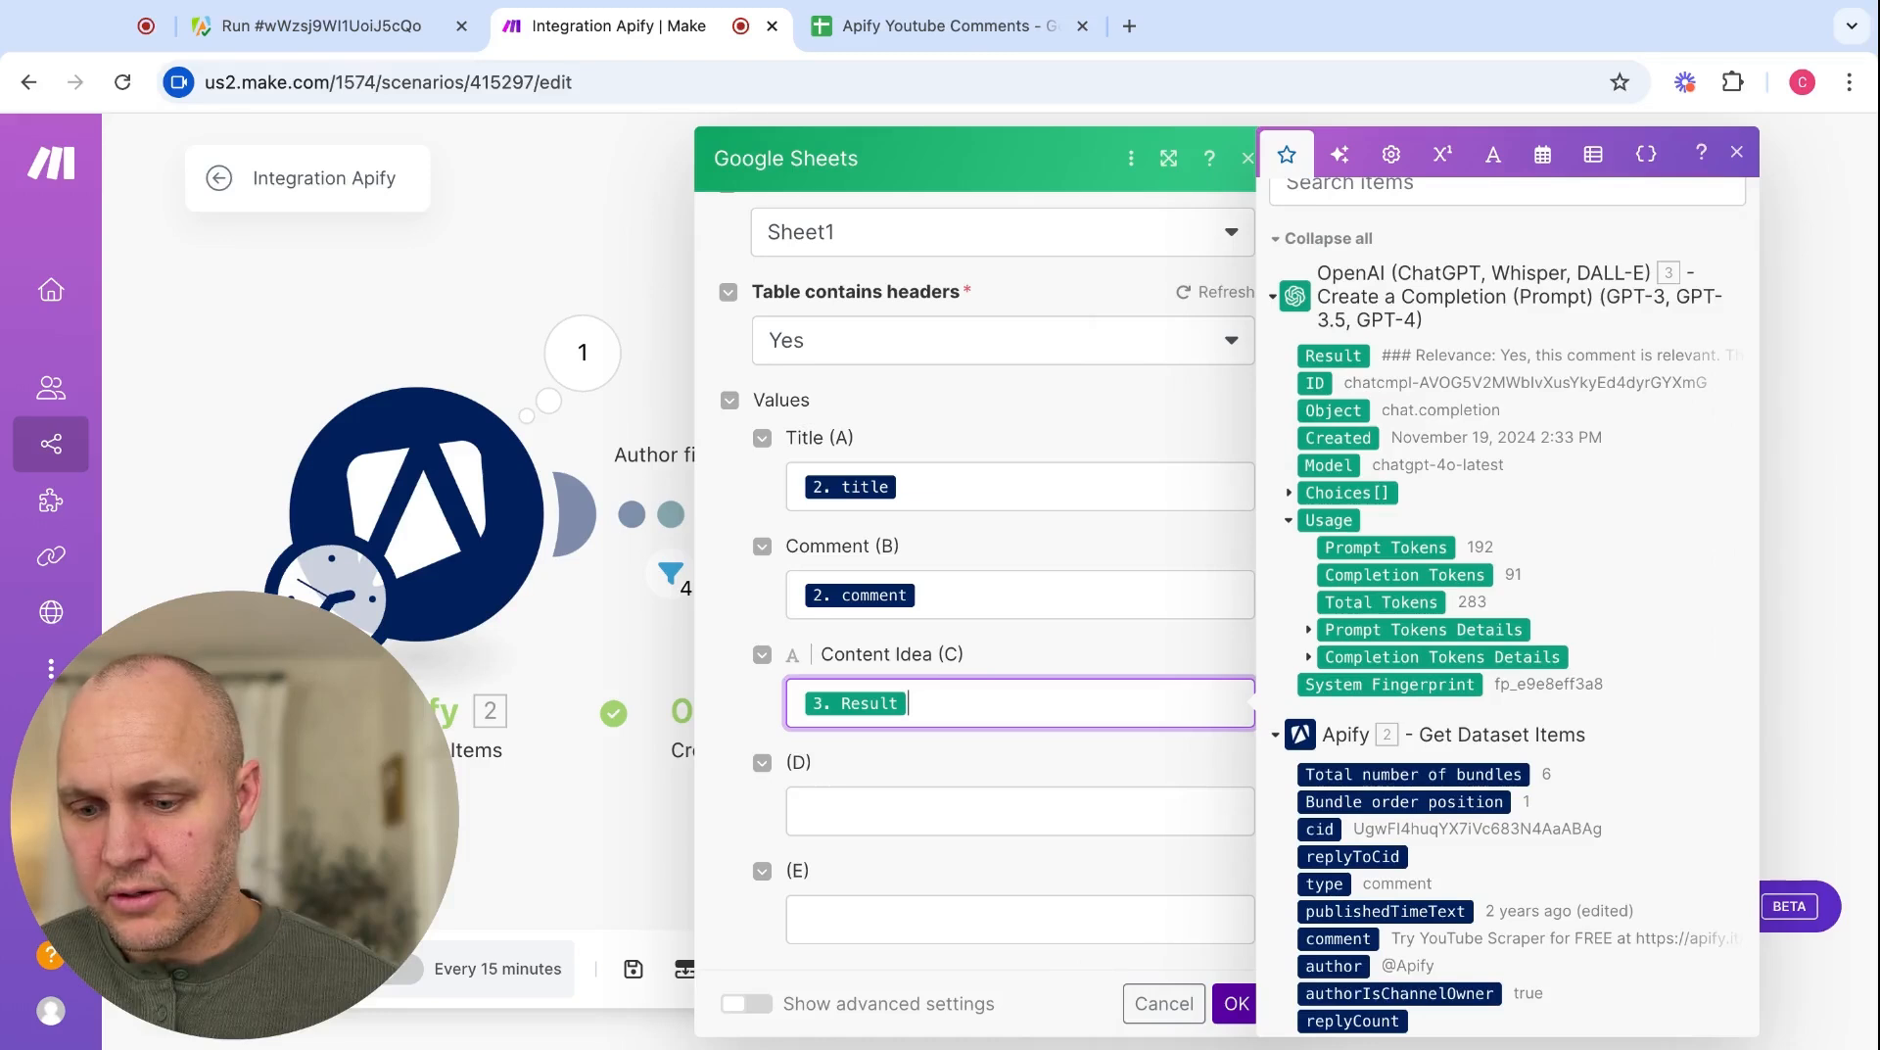
{"action": "left_click", "coordinate": [1235, 1002]}
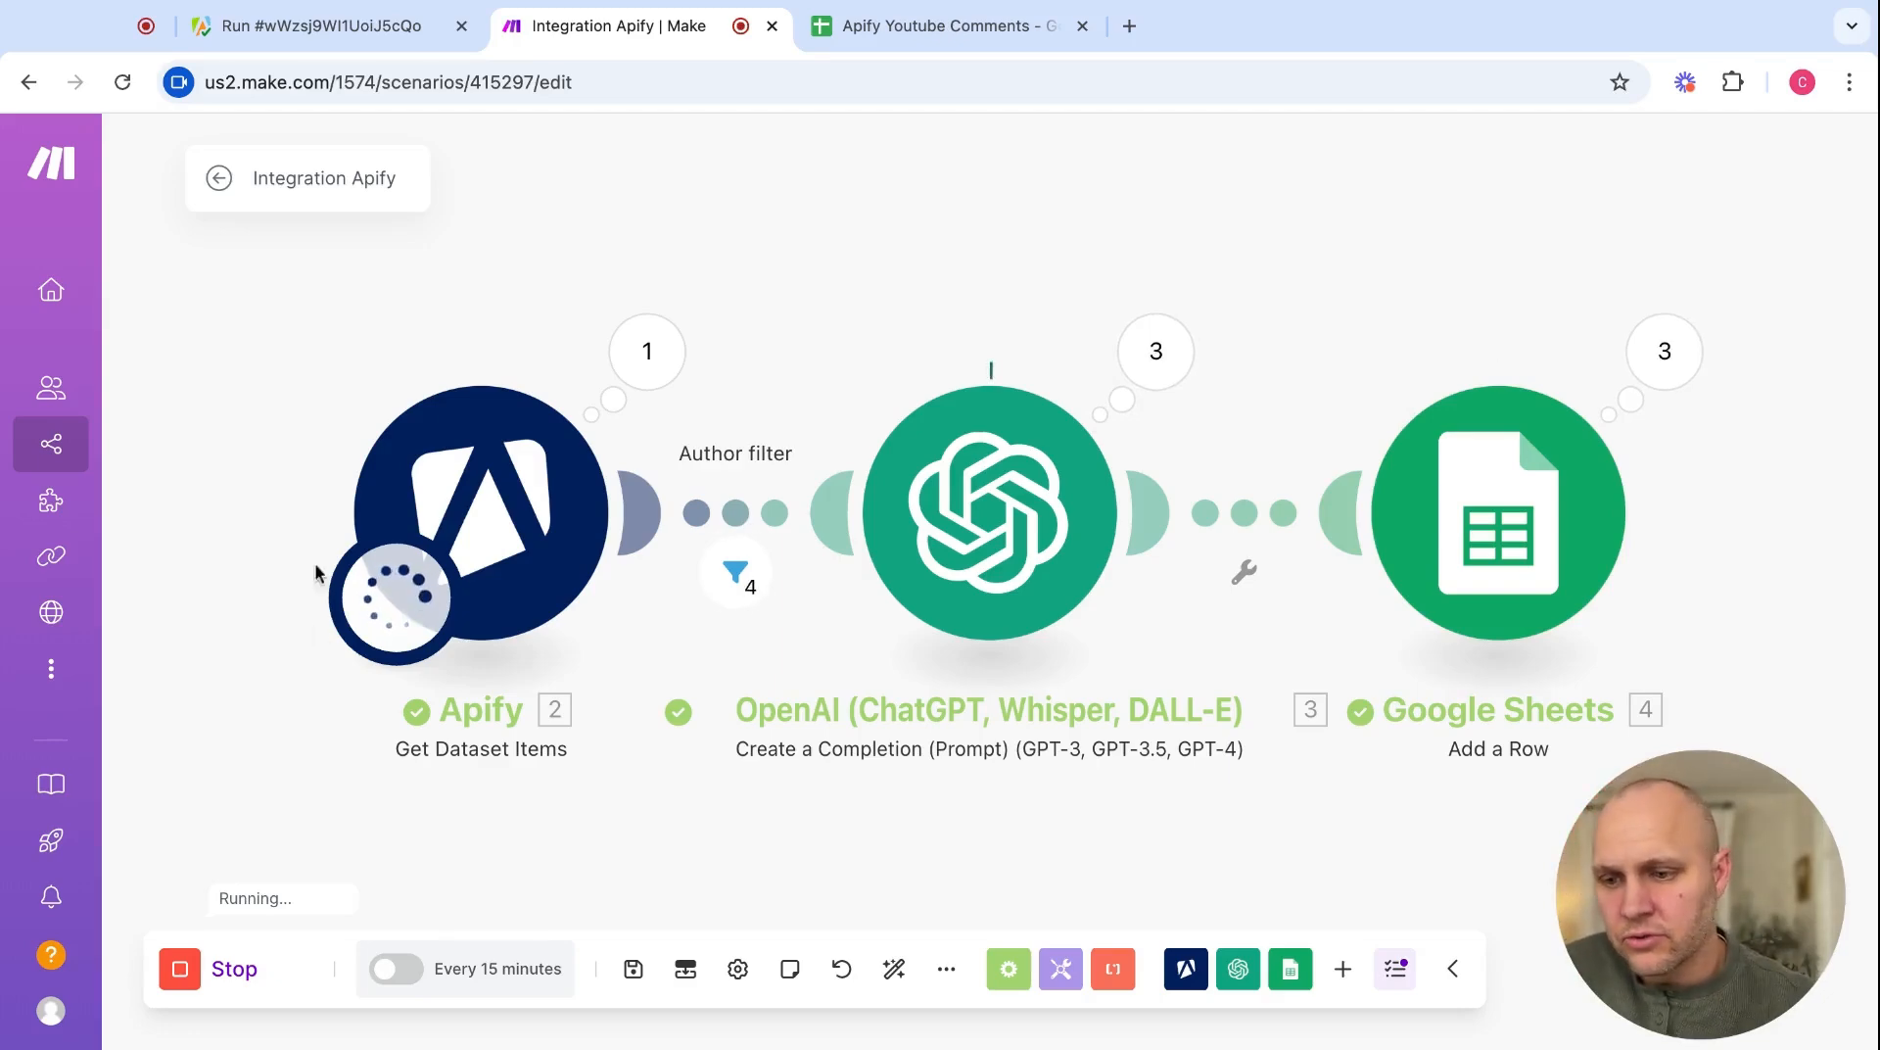
- Switch to the "Apify Youtube Comments" spreadsheet and review the added comments and content ideas in rows 2 and 4
{"action": "key", "text": "ctrl+Tab"}
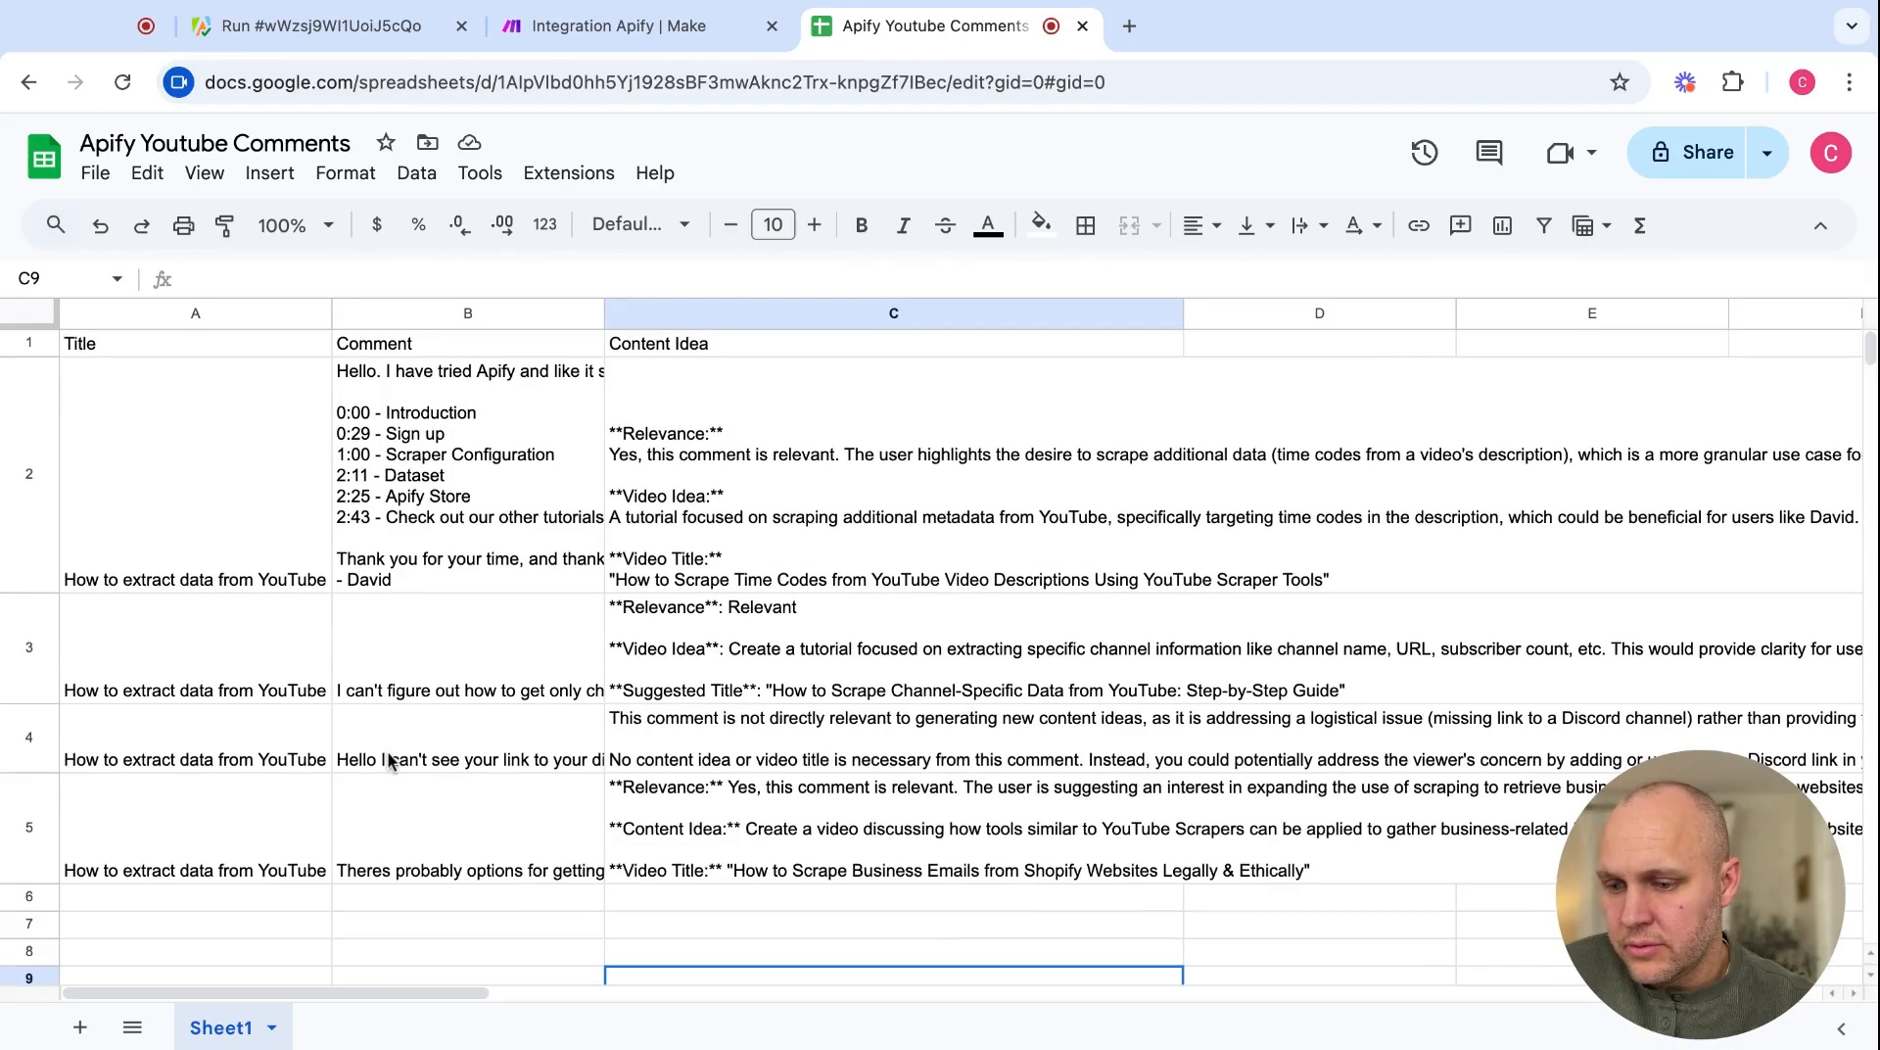
{"action": "left_click", "coordinate": [850, 495]}
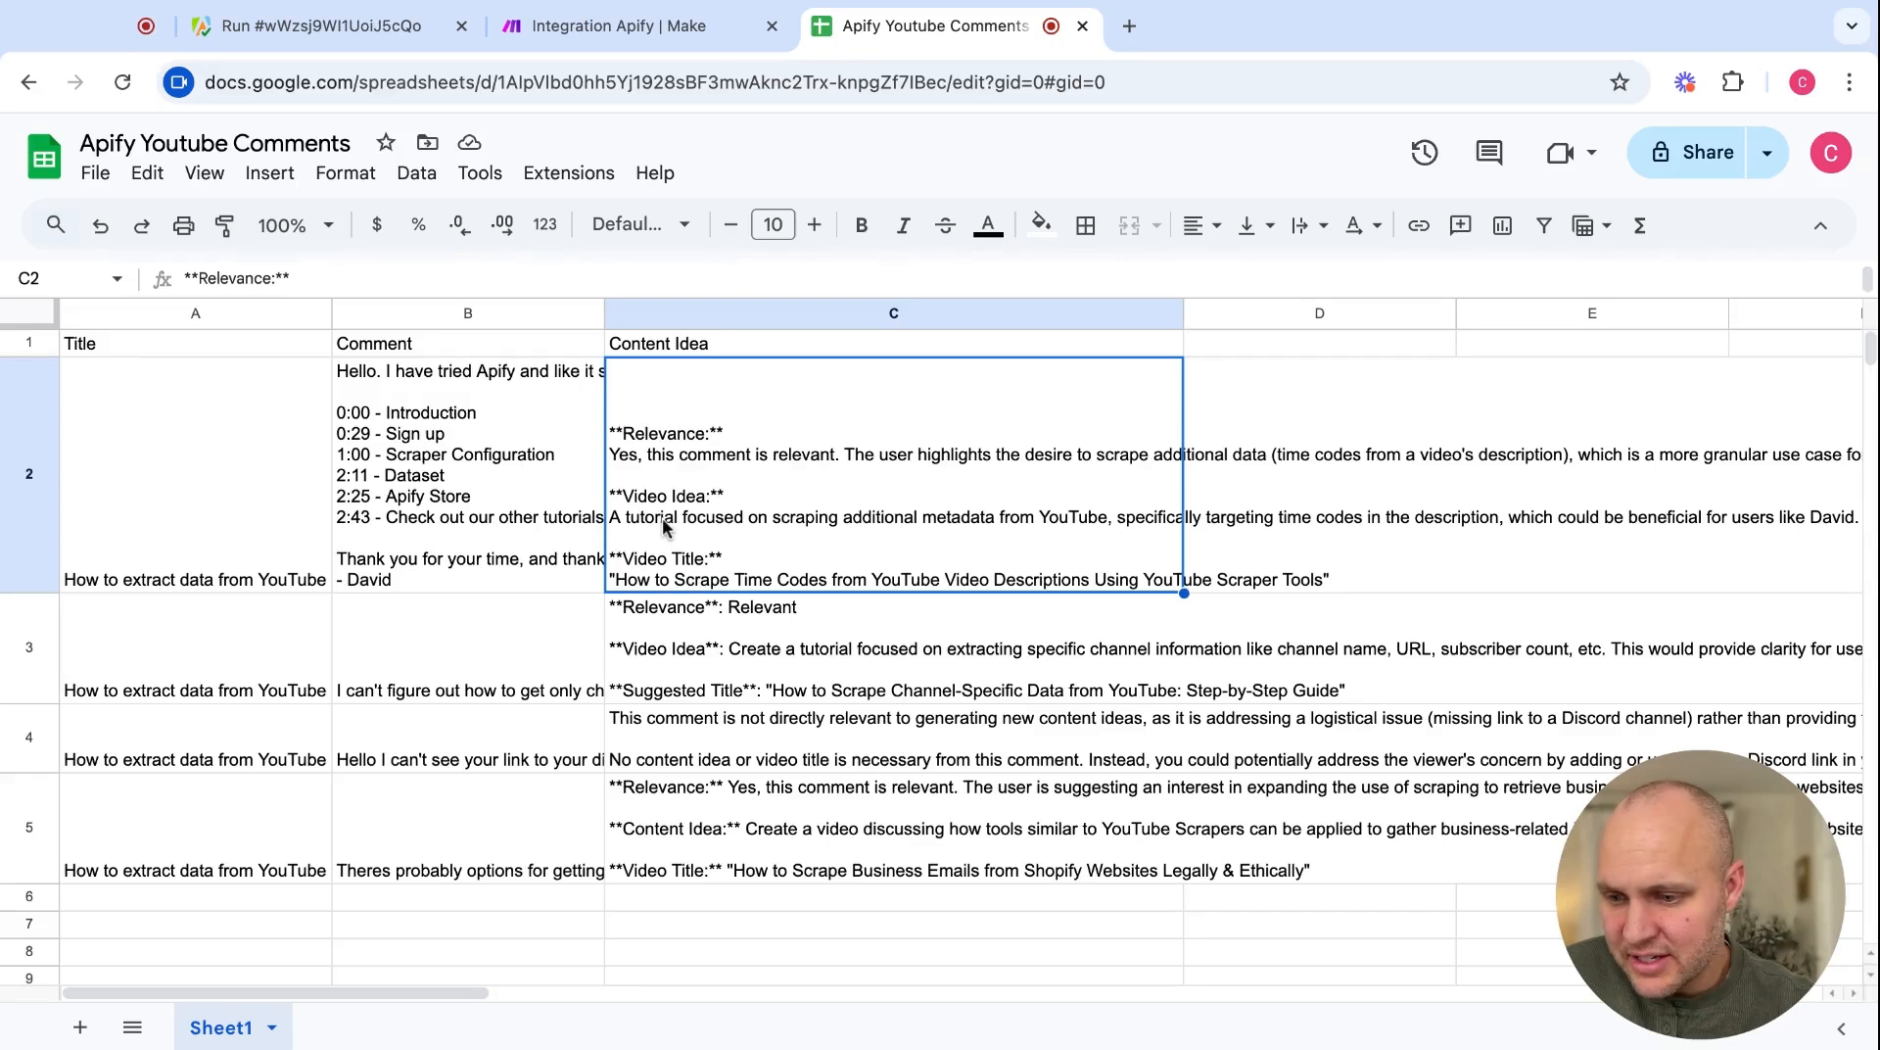
{"action": "scroll", "coordinate": [658, 543], "scroll_direction": "down", "scroll_amount": 1}
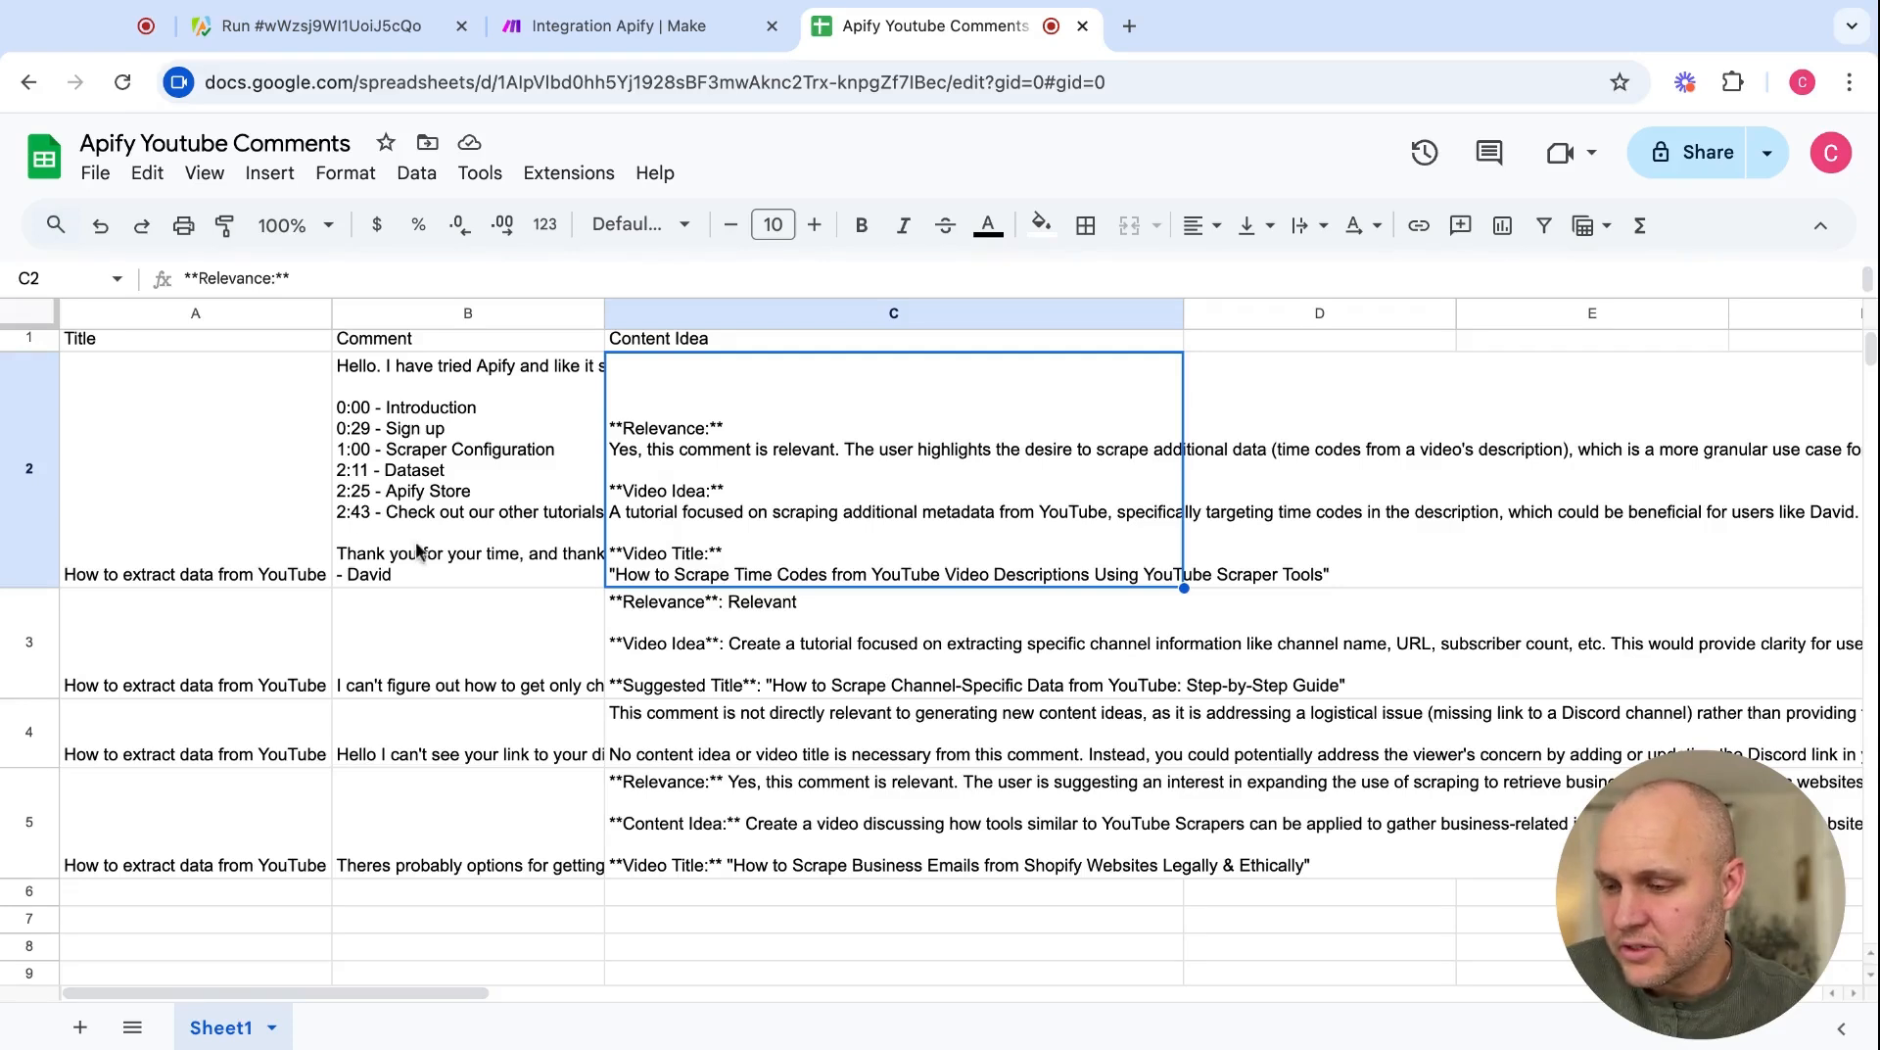
{"action": "left_click", "coordinate": [287, 529]}
{"action": "left_click", "coordinate": [434, 529]}
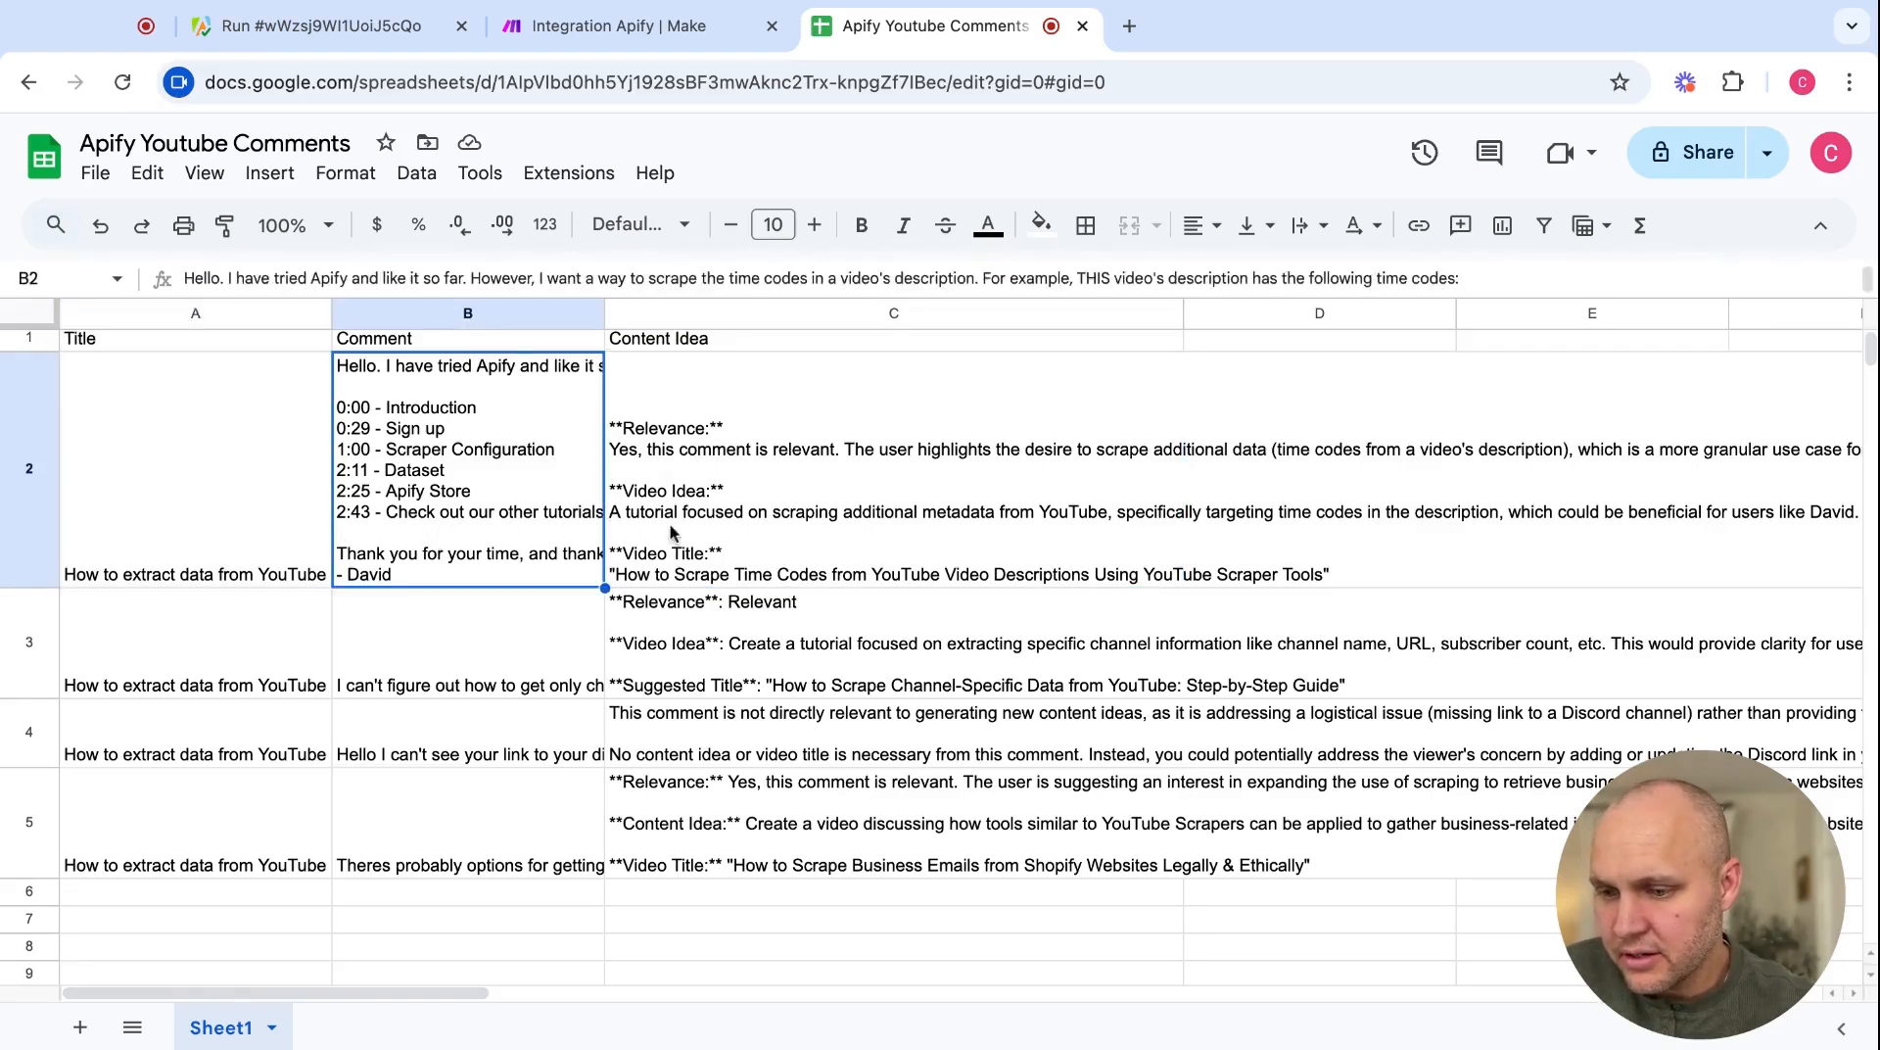
{"action": "left_click", "coordinate": [716, 527]}
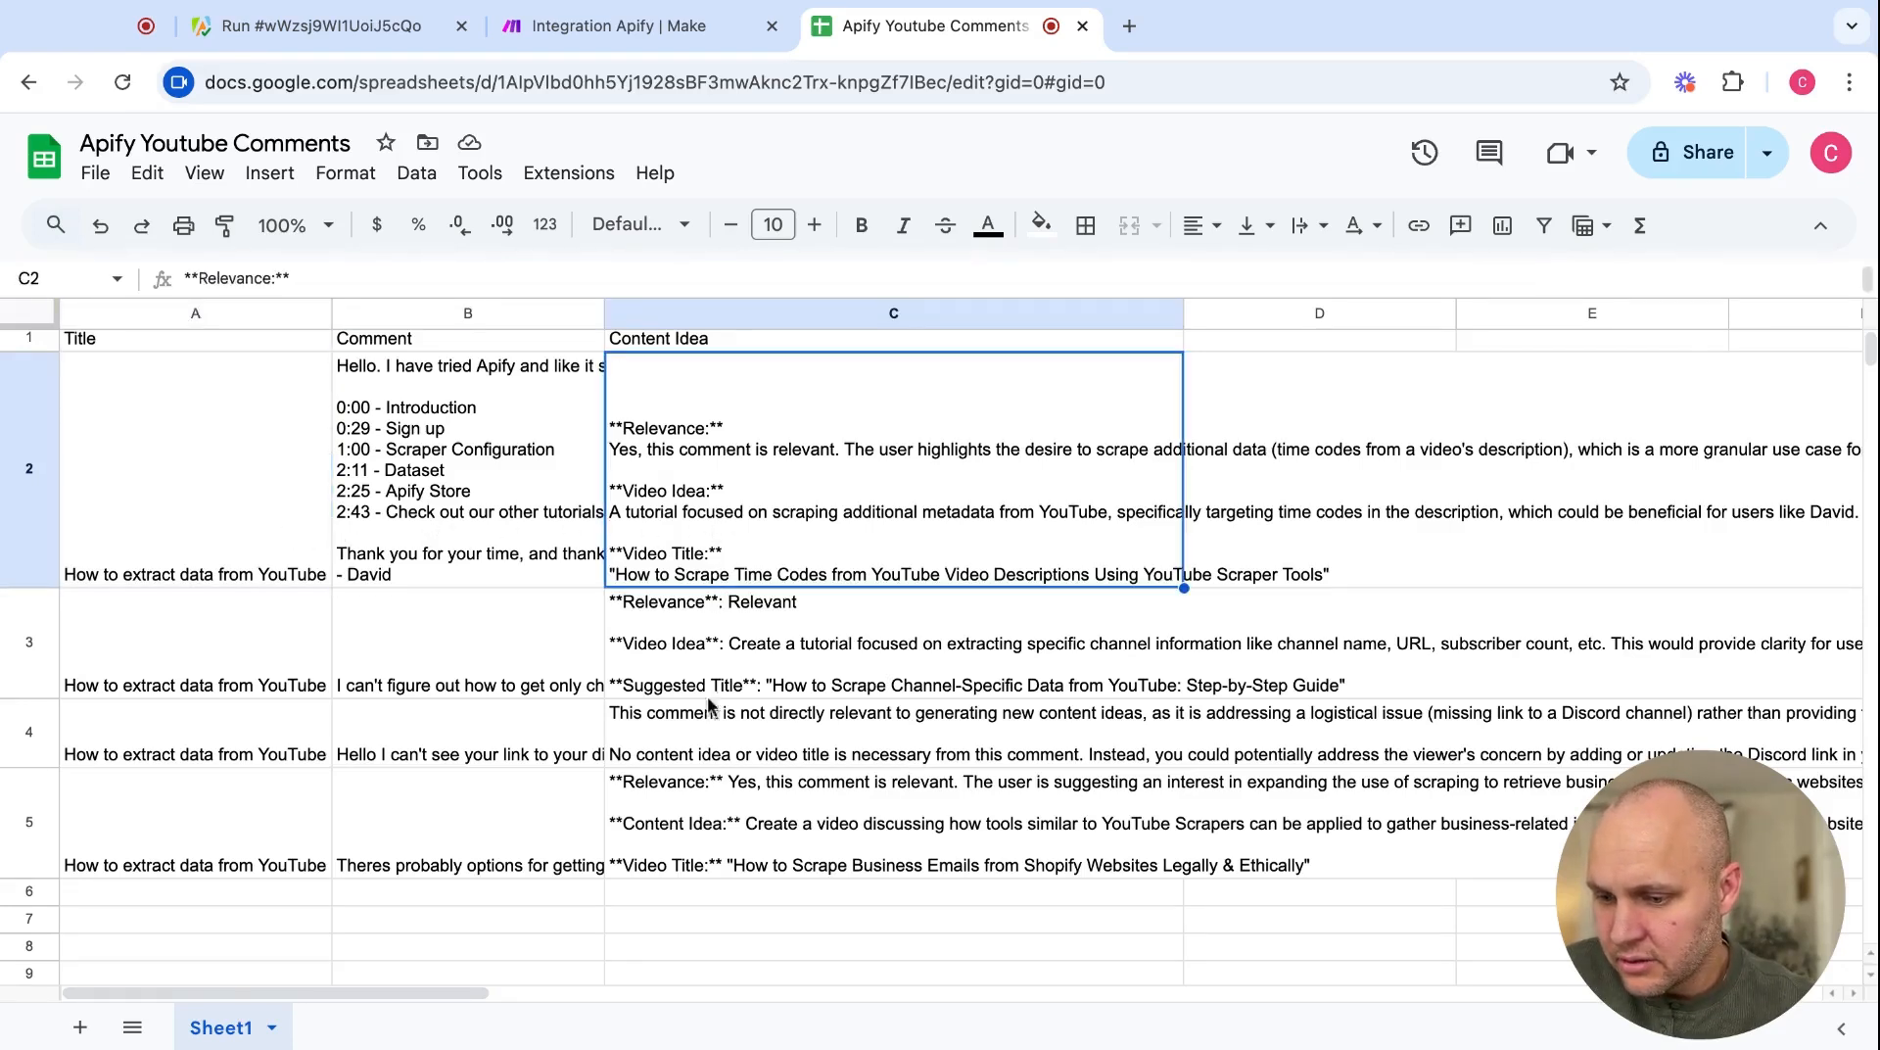
{"action": "left_click", "coordinate": [707, 727]}
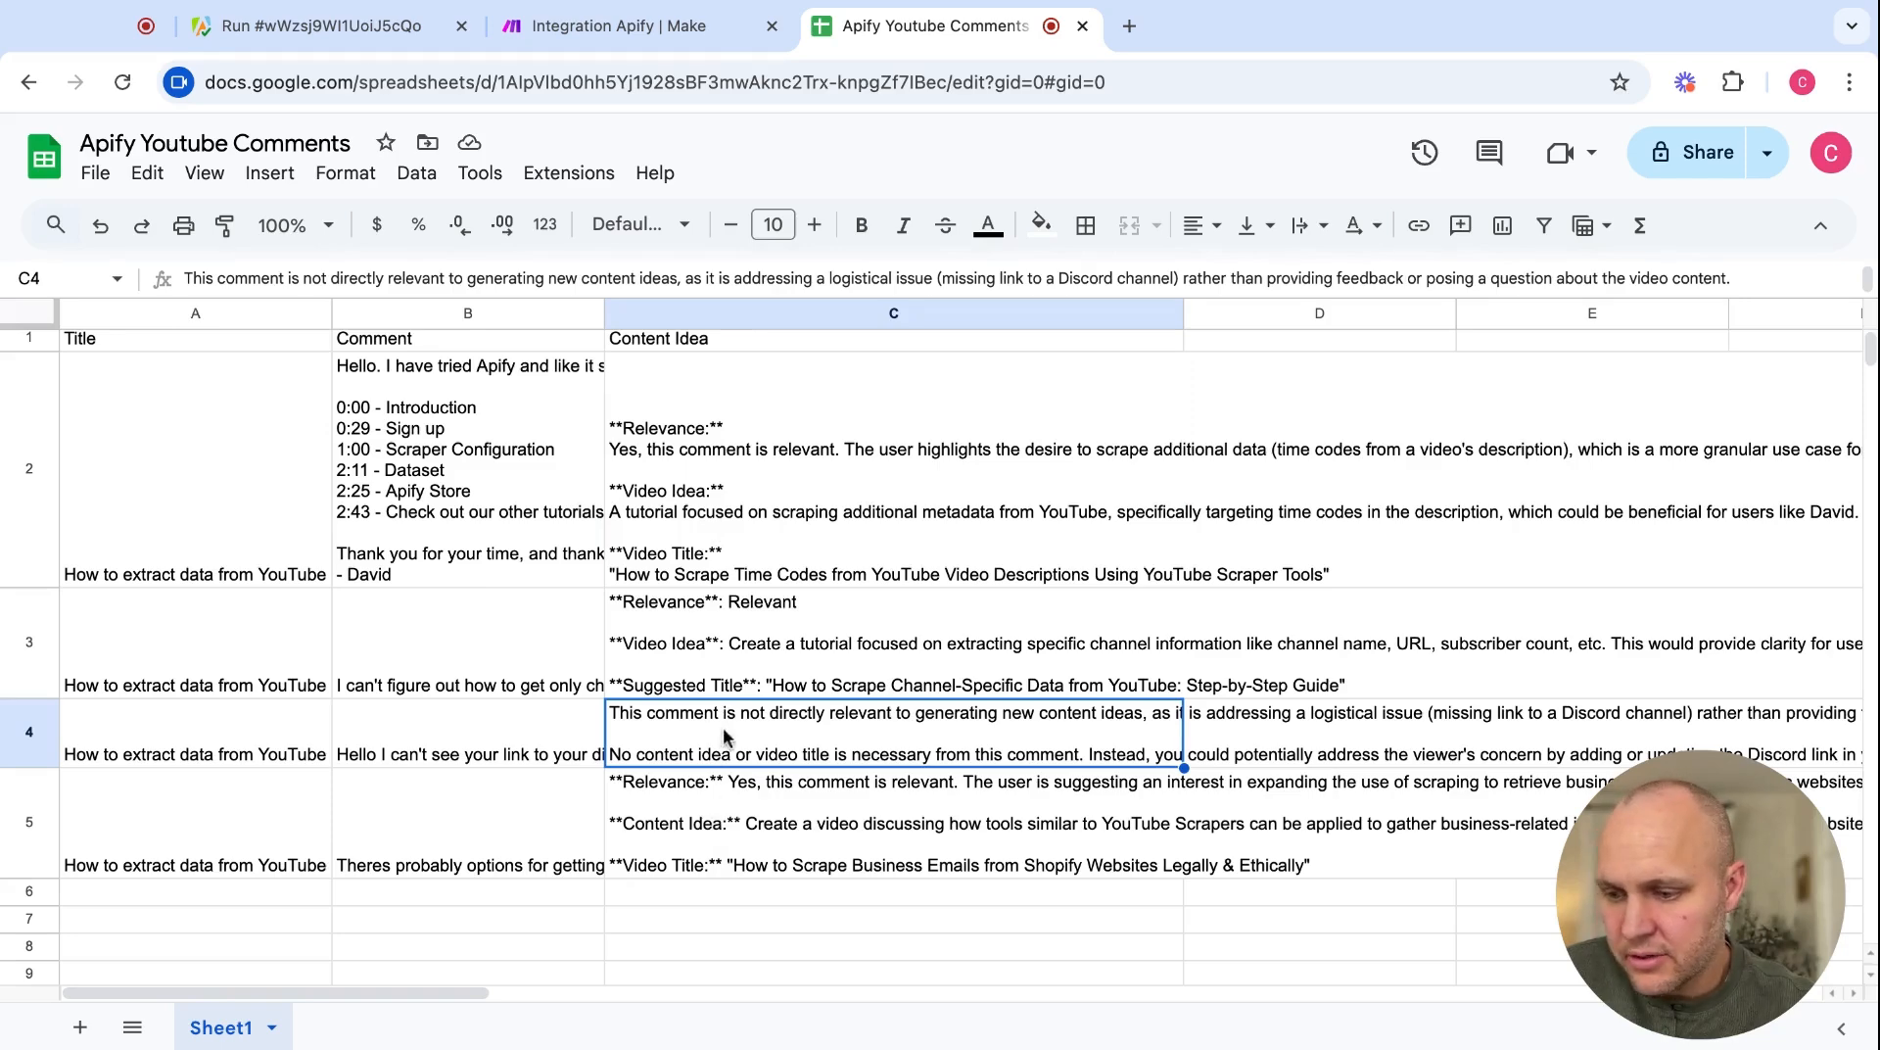
- Widen the Comment column and compare row 4's comment with its content idea
{"action": "left_click_drag", "start_coordinate": [604, 318], "coordinate": [767, 319]}
{"action": "left_click", "coordinate": [523, 729]}
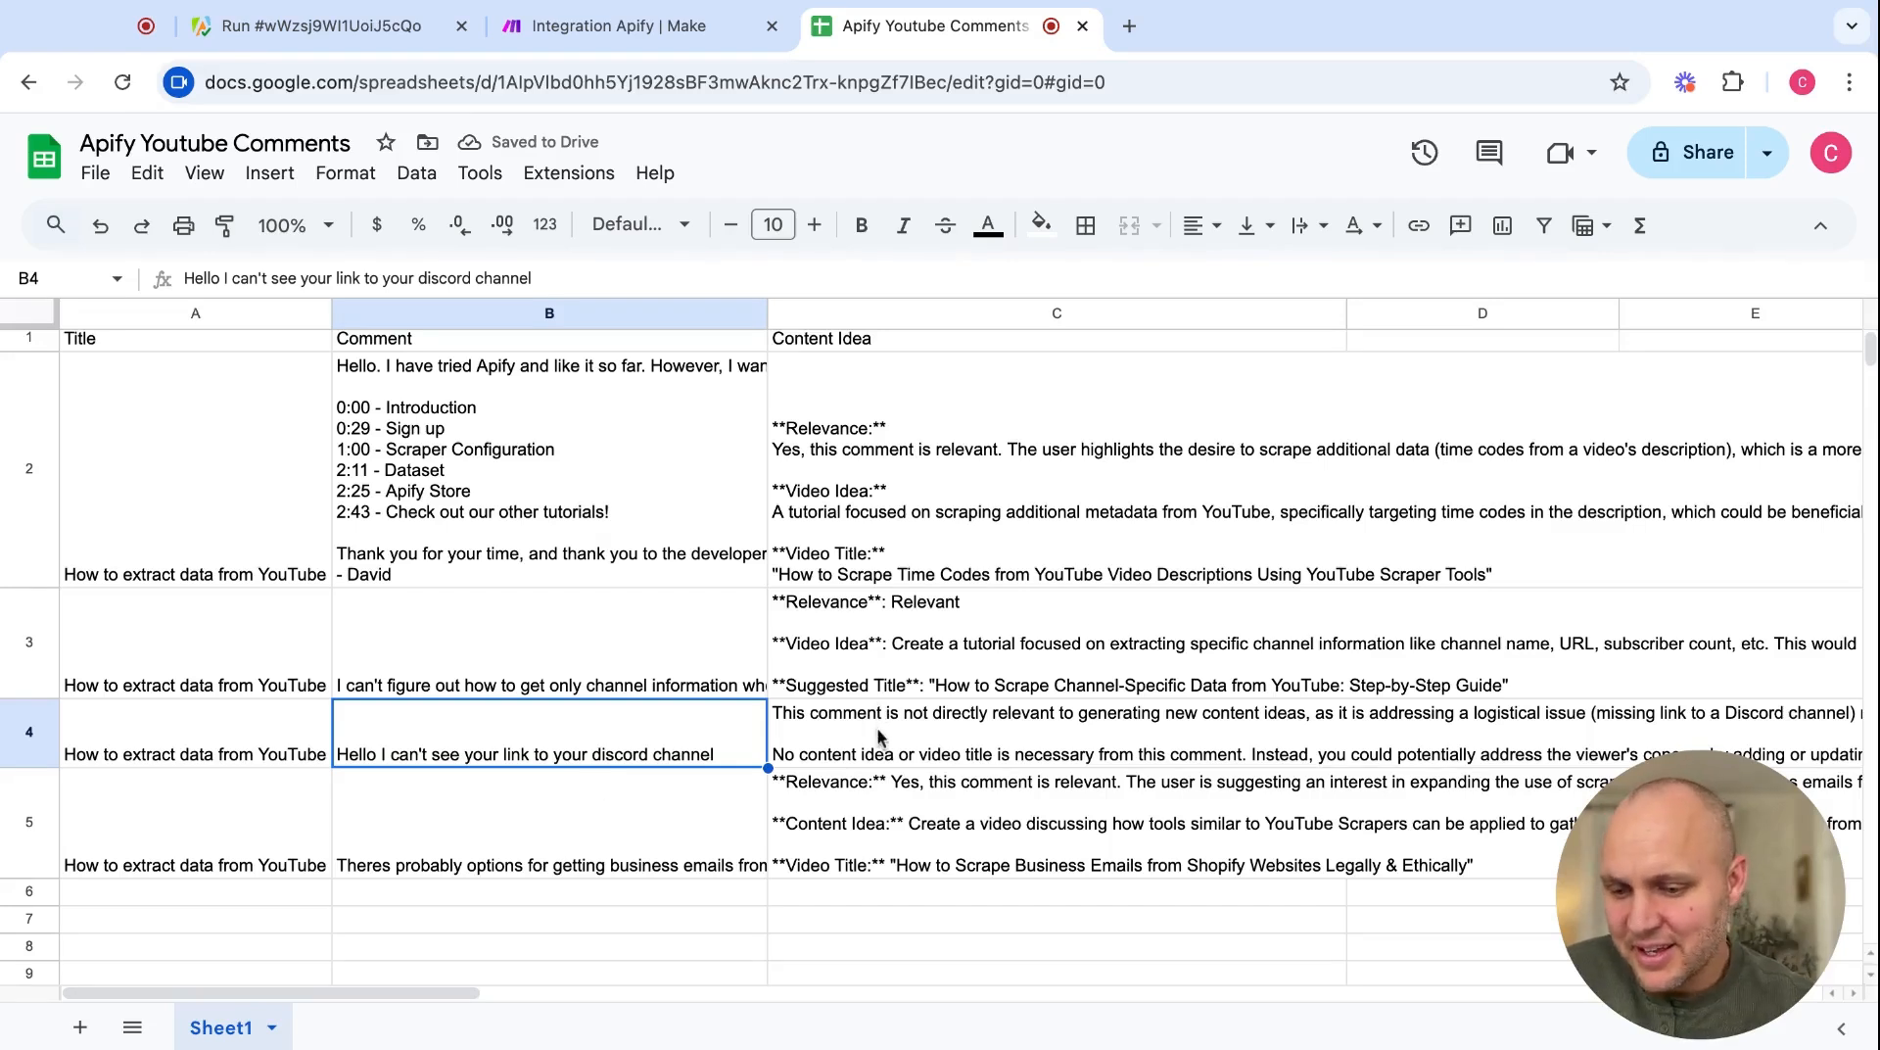
{"action": "left_click", "coordinate": [979, 732]}
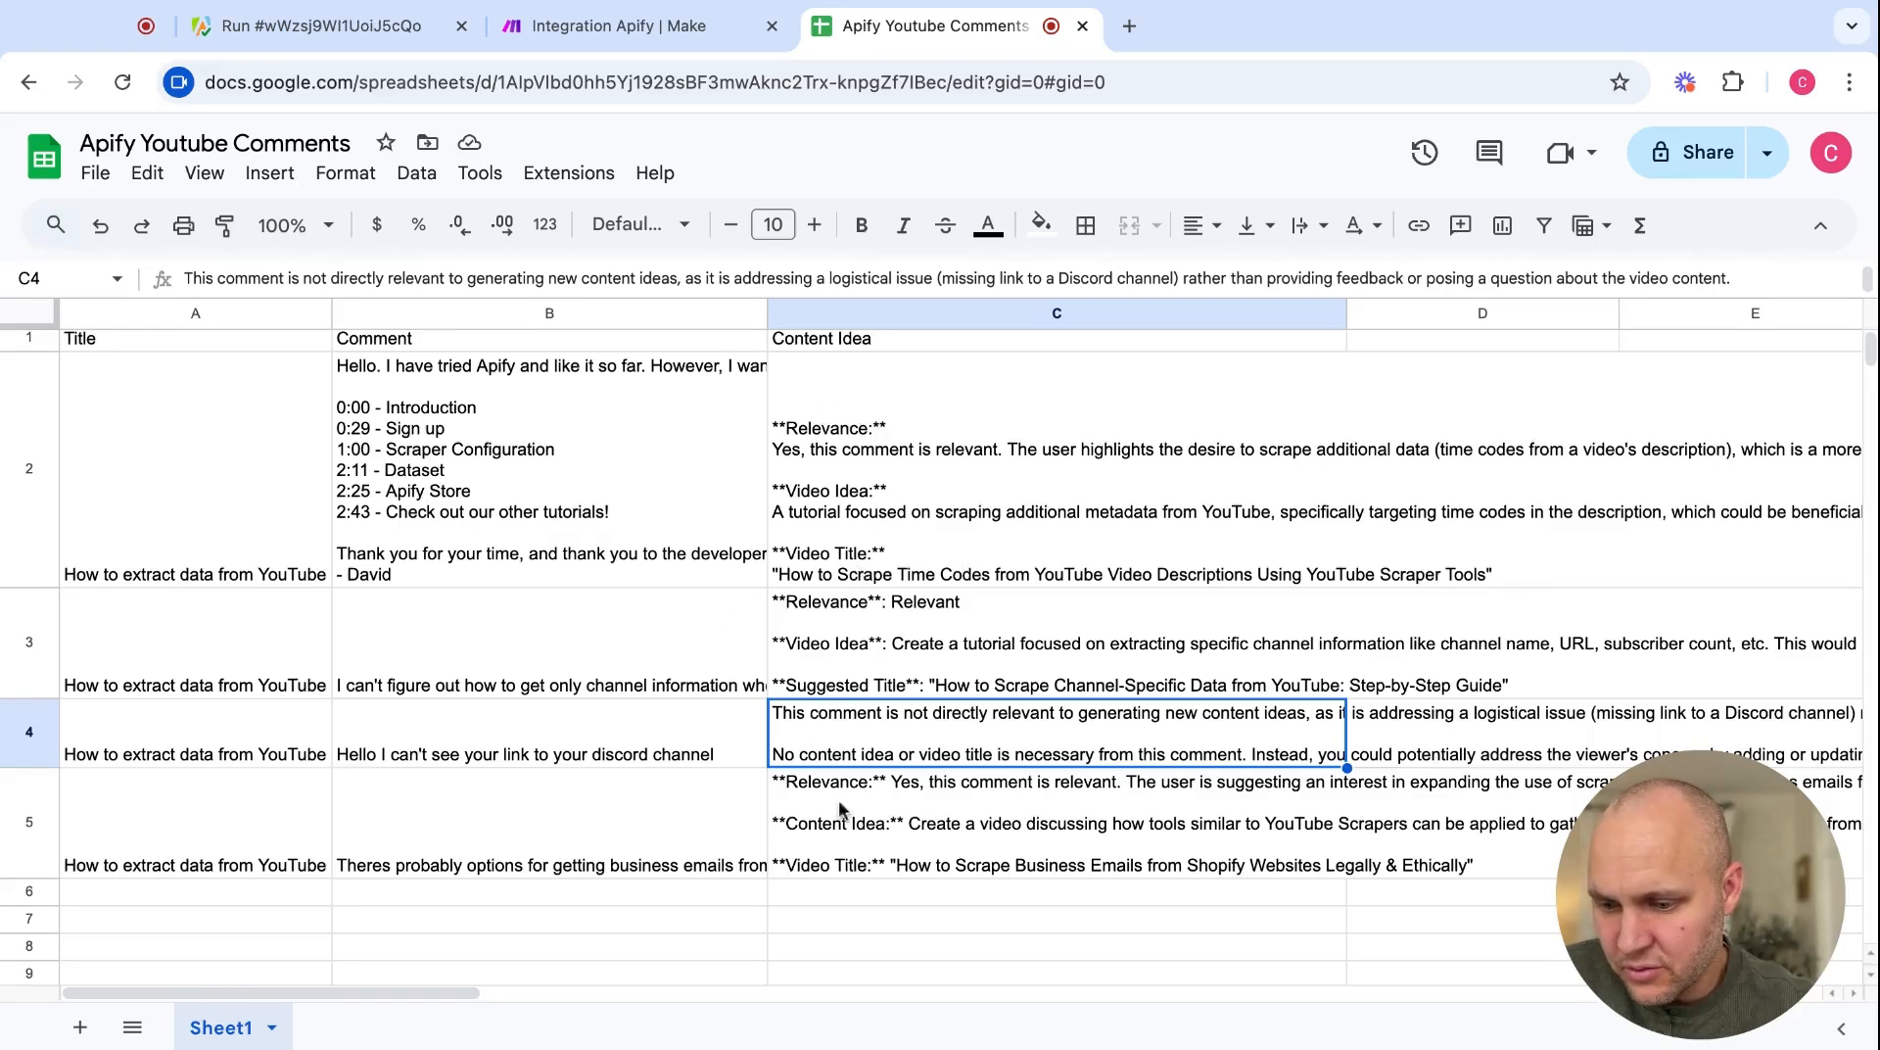
{"action": "left_click", "coordinate": [616, 744]}
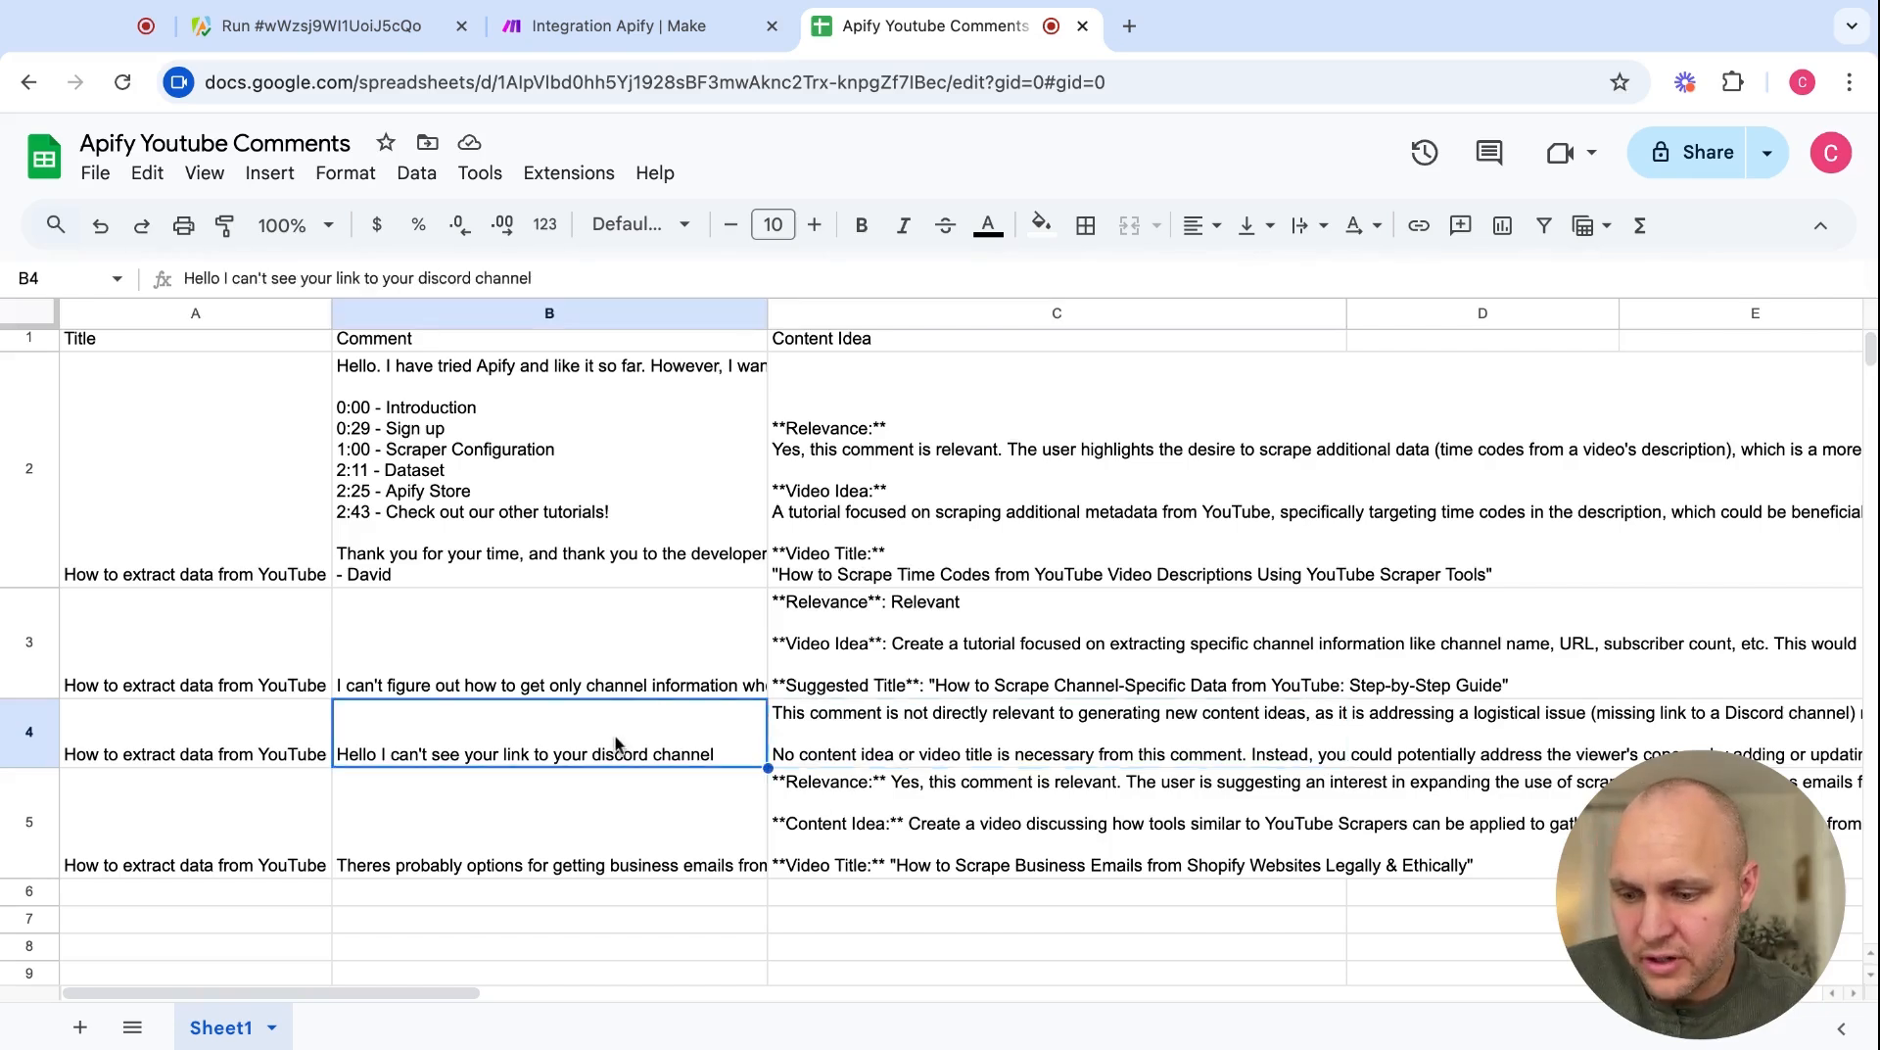
- In the Make scenario, append "Also generate a brief outline for the video." to the OpenAI module's Message 2 and run the scenario once
{"action": "left_click", "coordinate": [871, 752]}
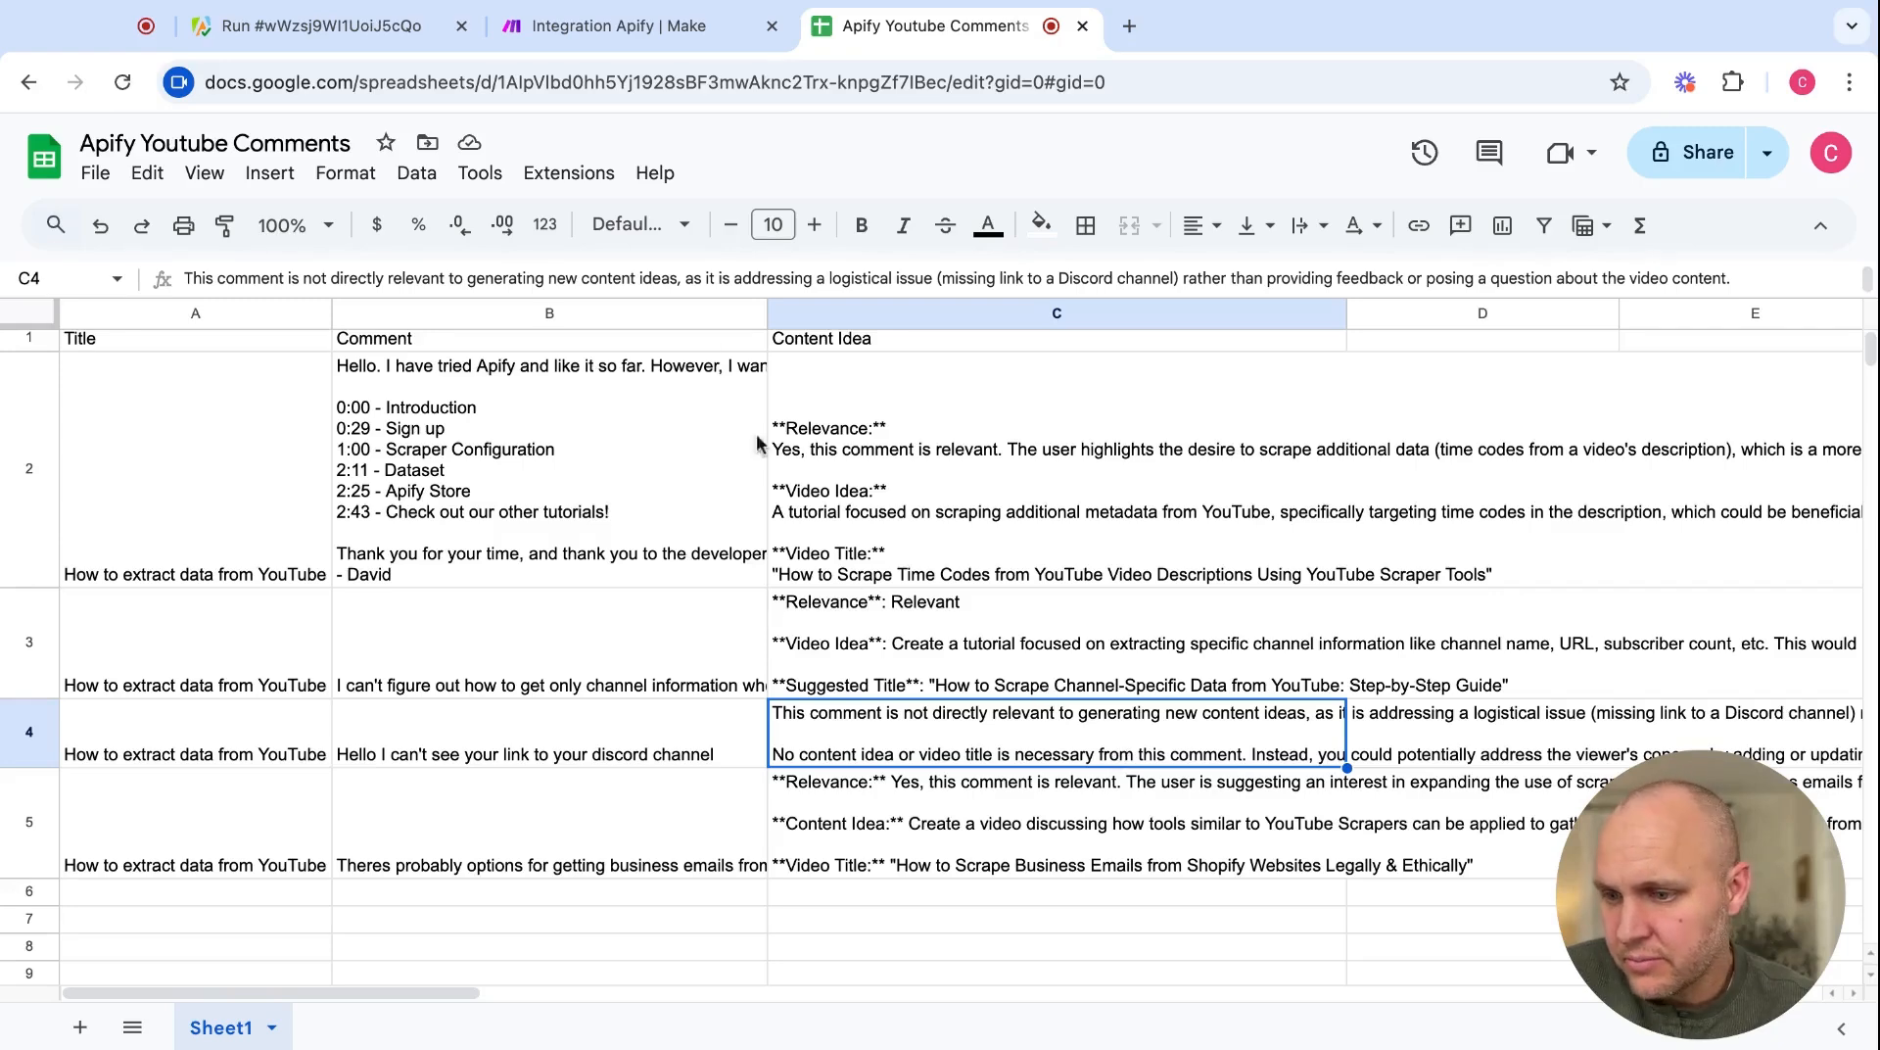
{"action": "left_click", "coordinate": [608, 36]}
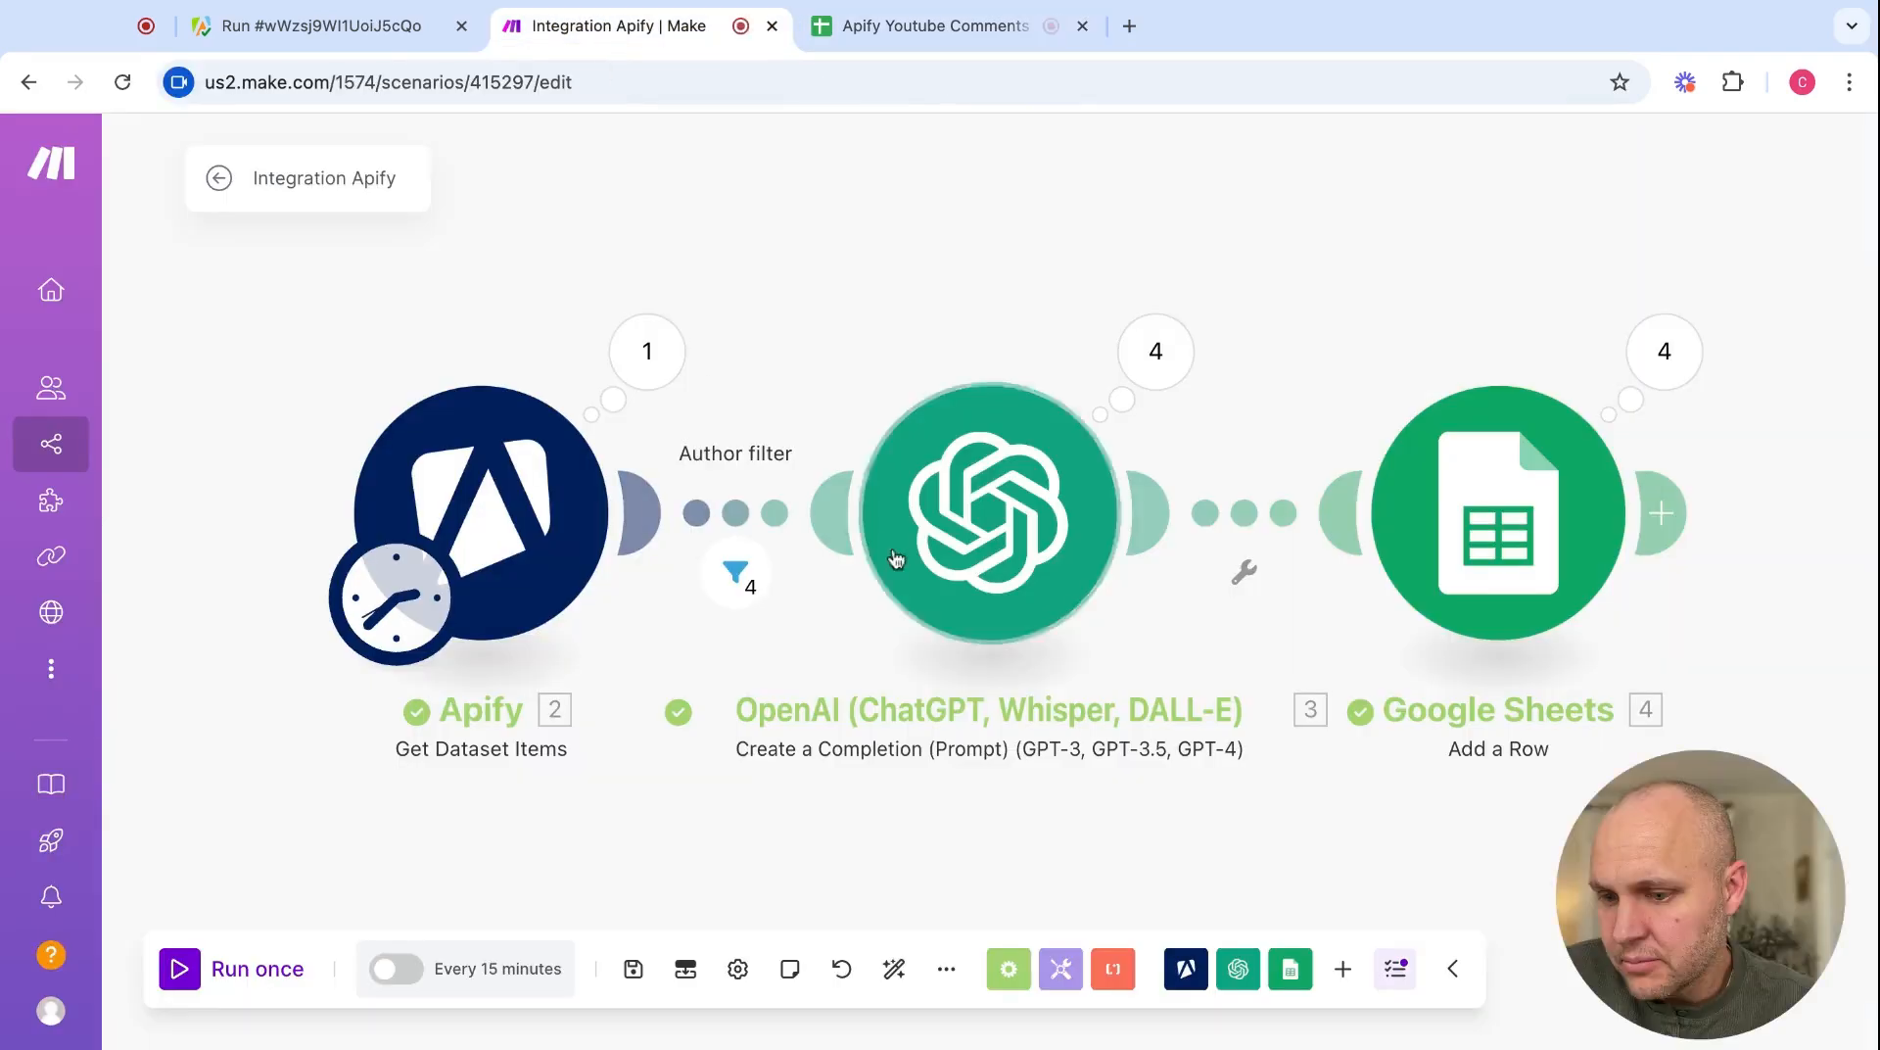
{"action": "left_click", "coordinate": [969, 570]}
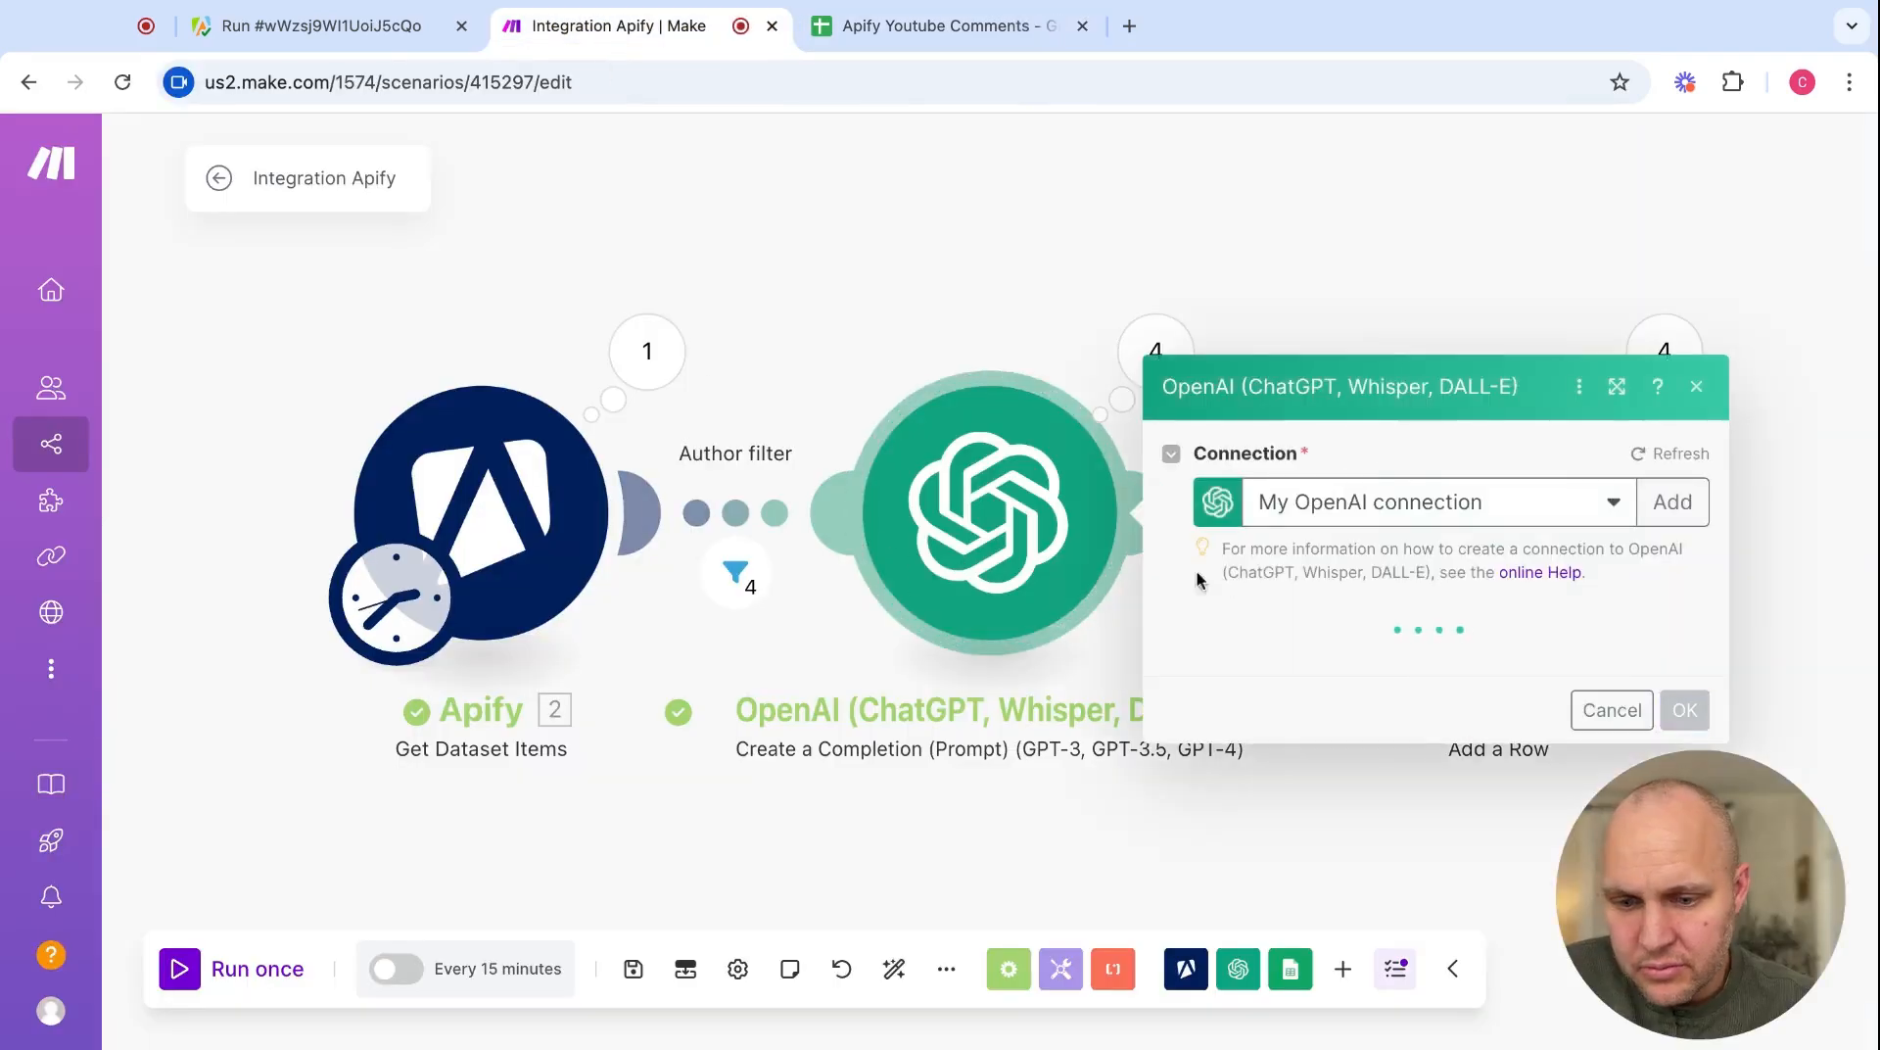
{"action": "scroll", "coordinate": [1288, 585], "scroll_direction": "down", "scroll_amount": 3}
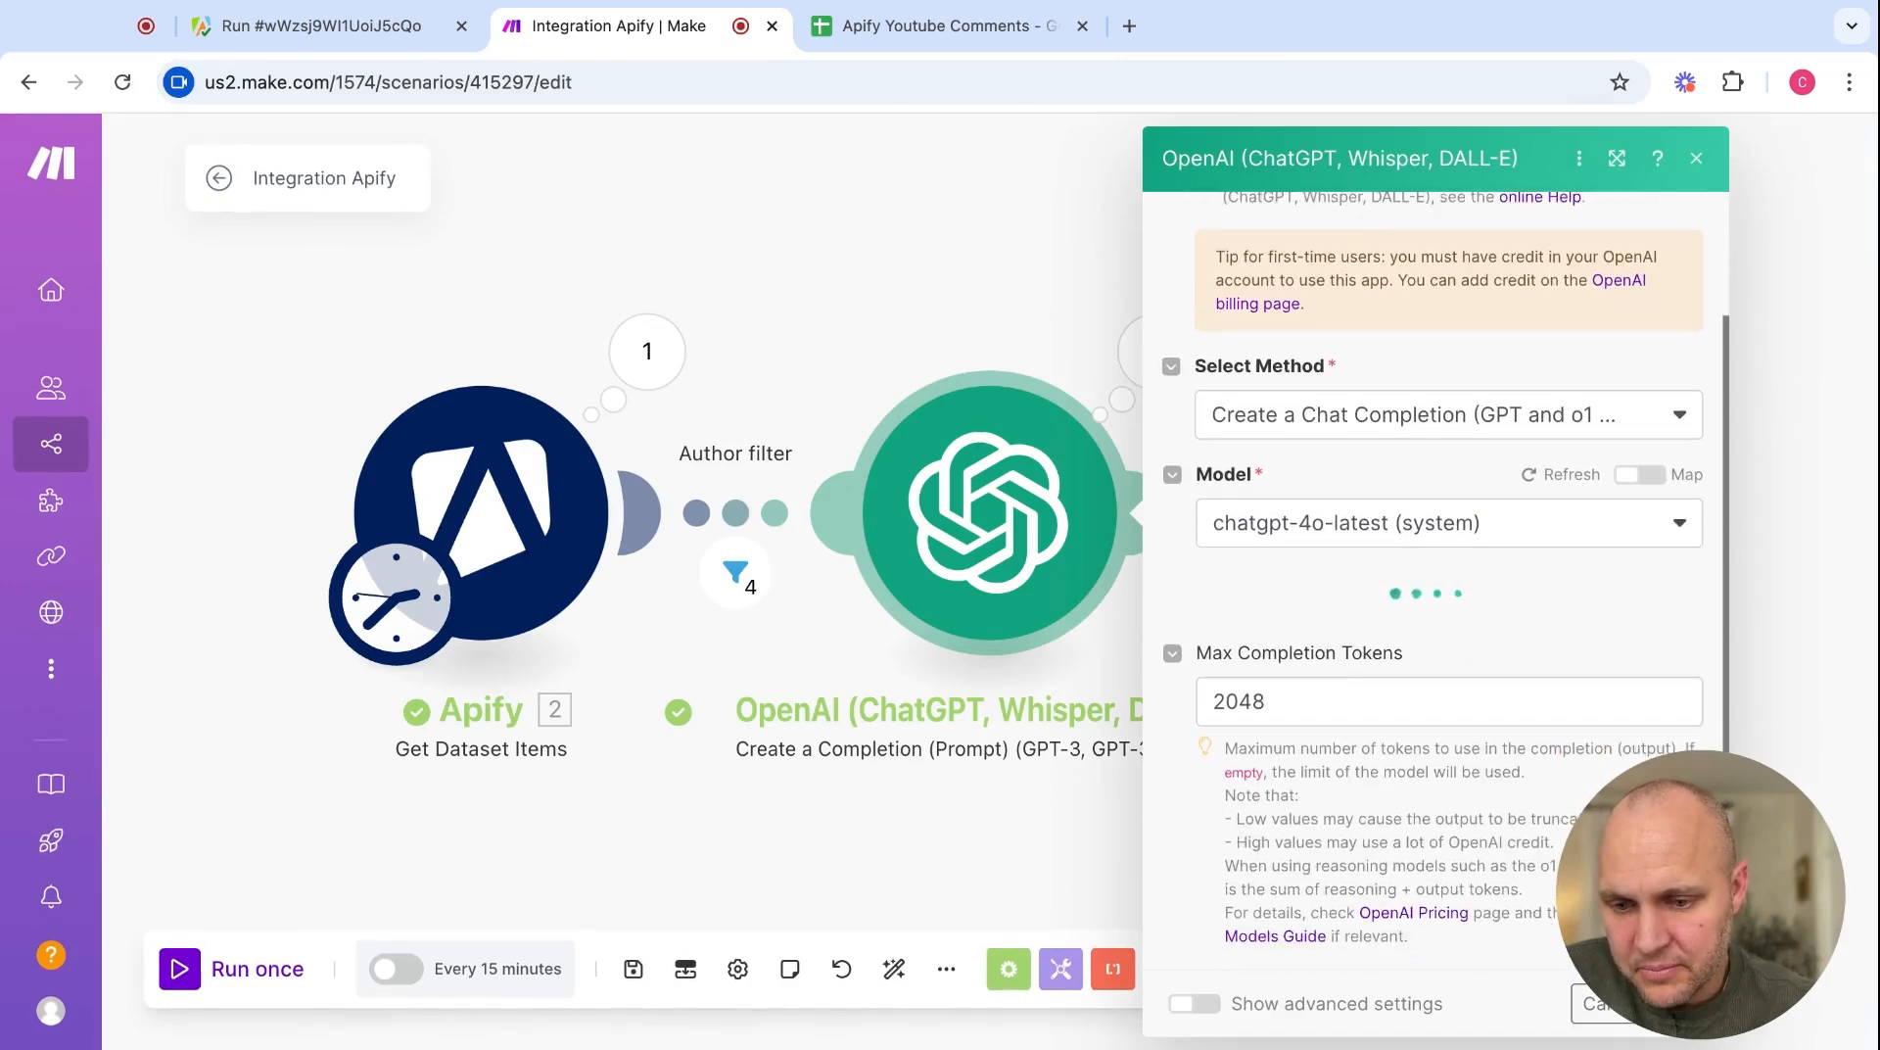
{"action": "scroll", "coordinate": [1290, 584], "scroll_direction": "down", "scroll_amount": 10}
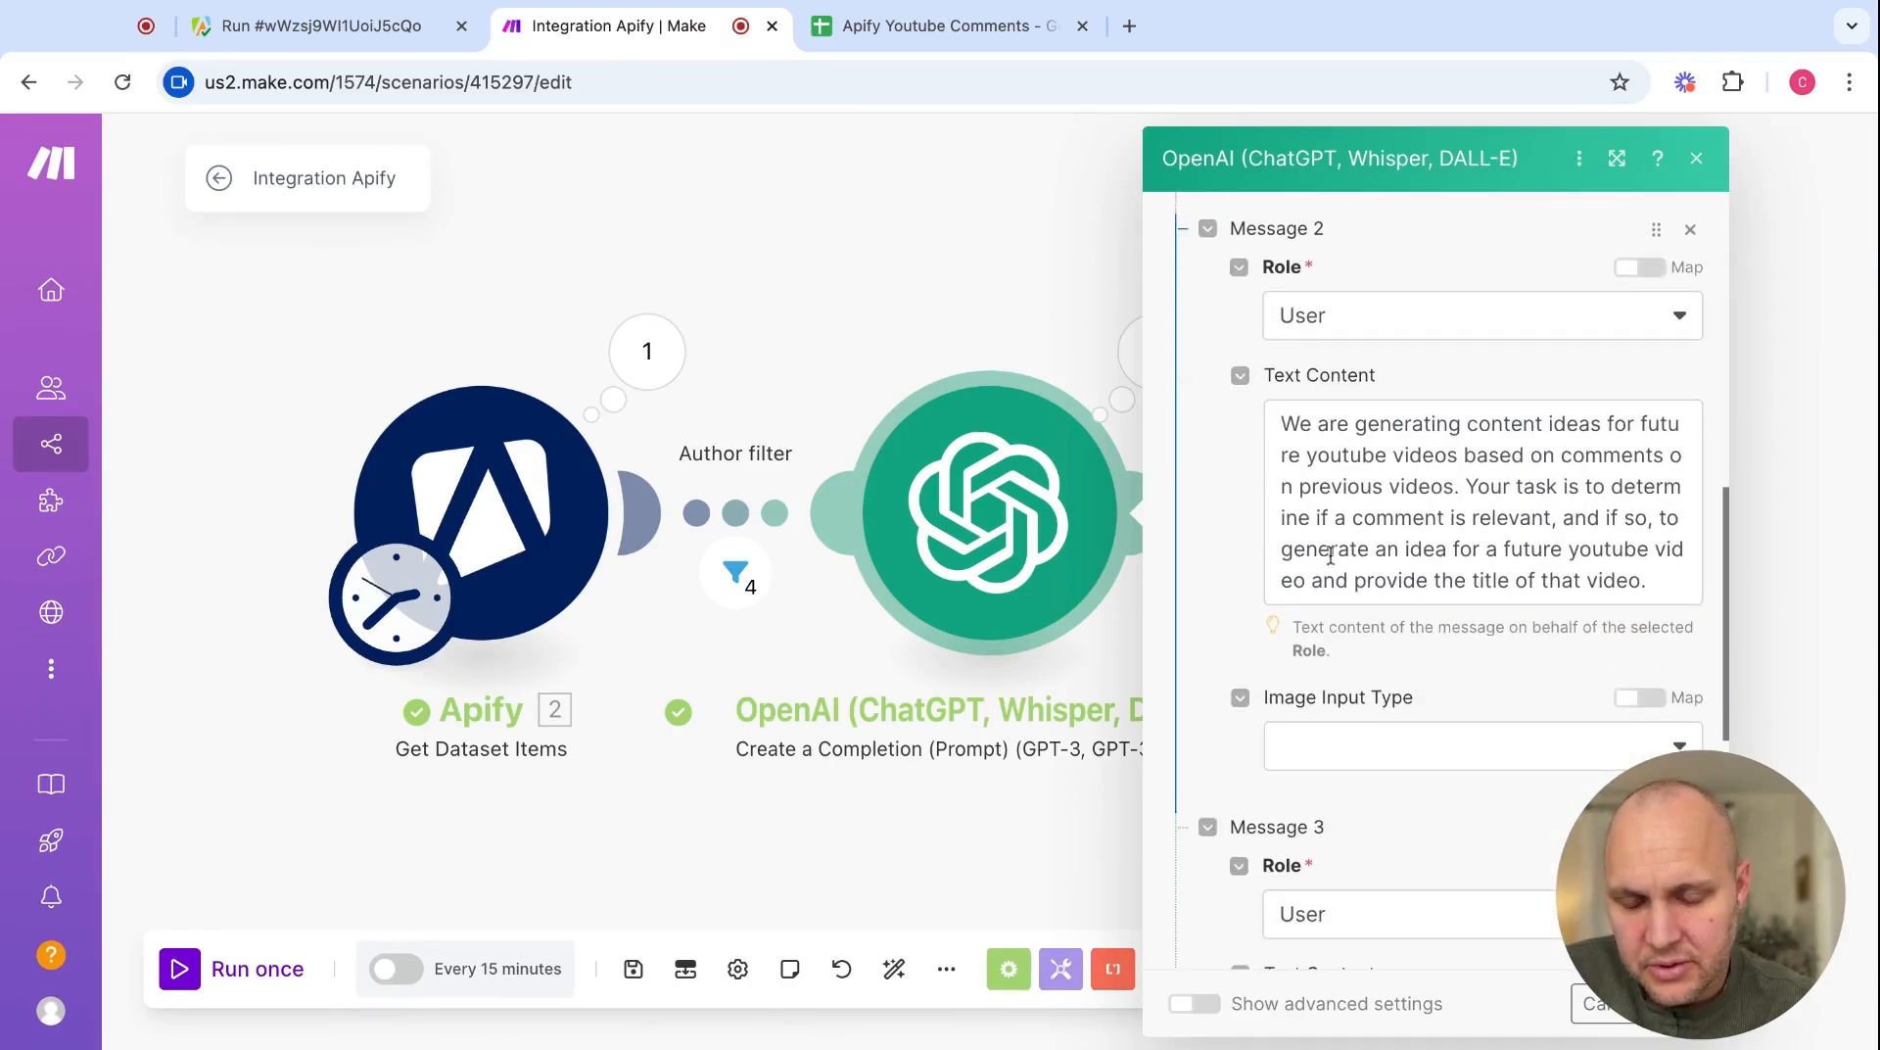
{"action": "left_click", "coordinate": [1664, 581]}
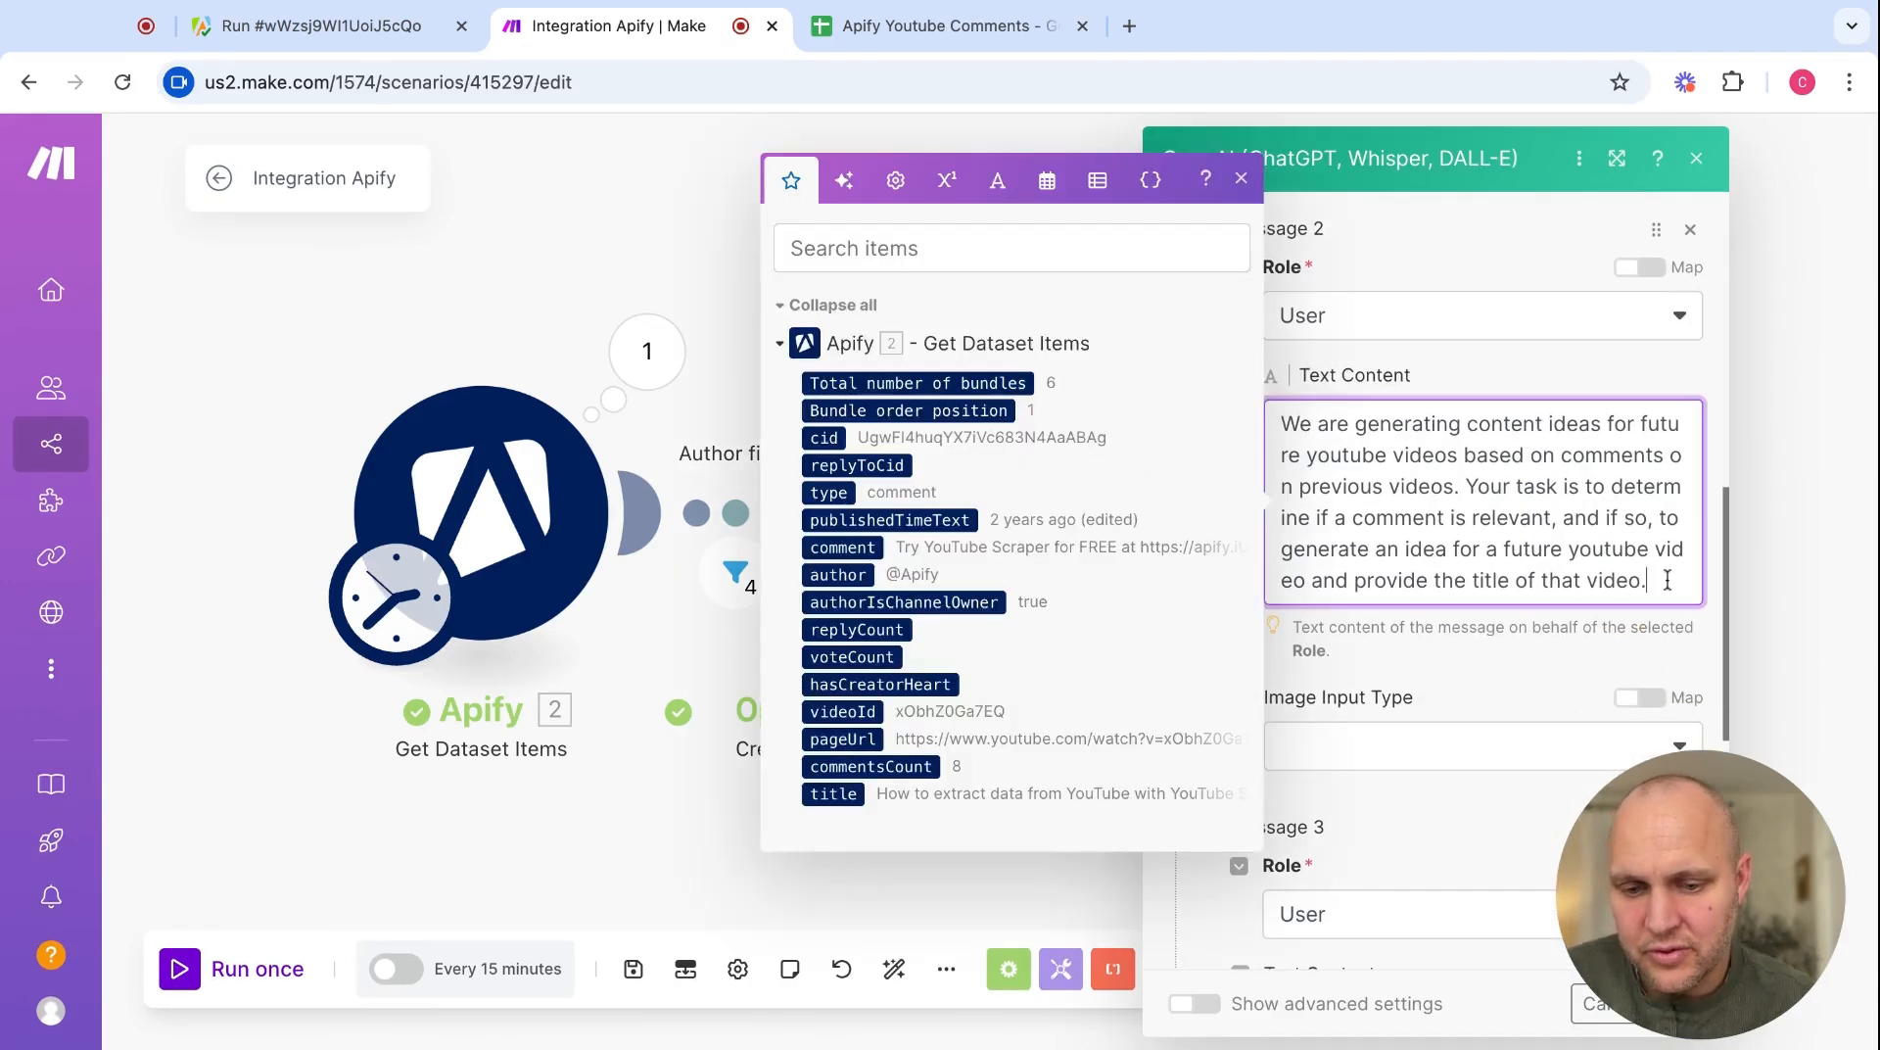
{"action": "type", "text": "Also generate a b"}
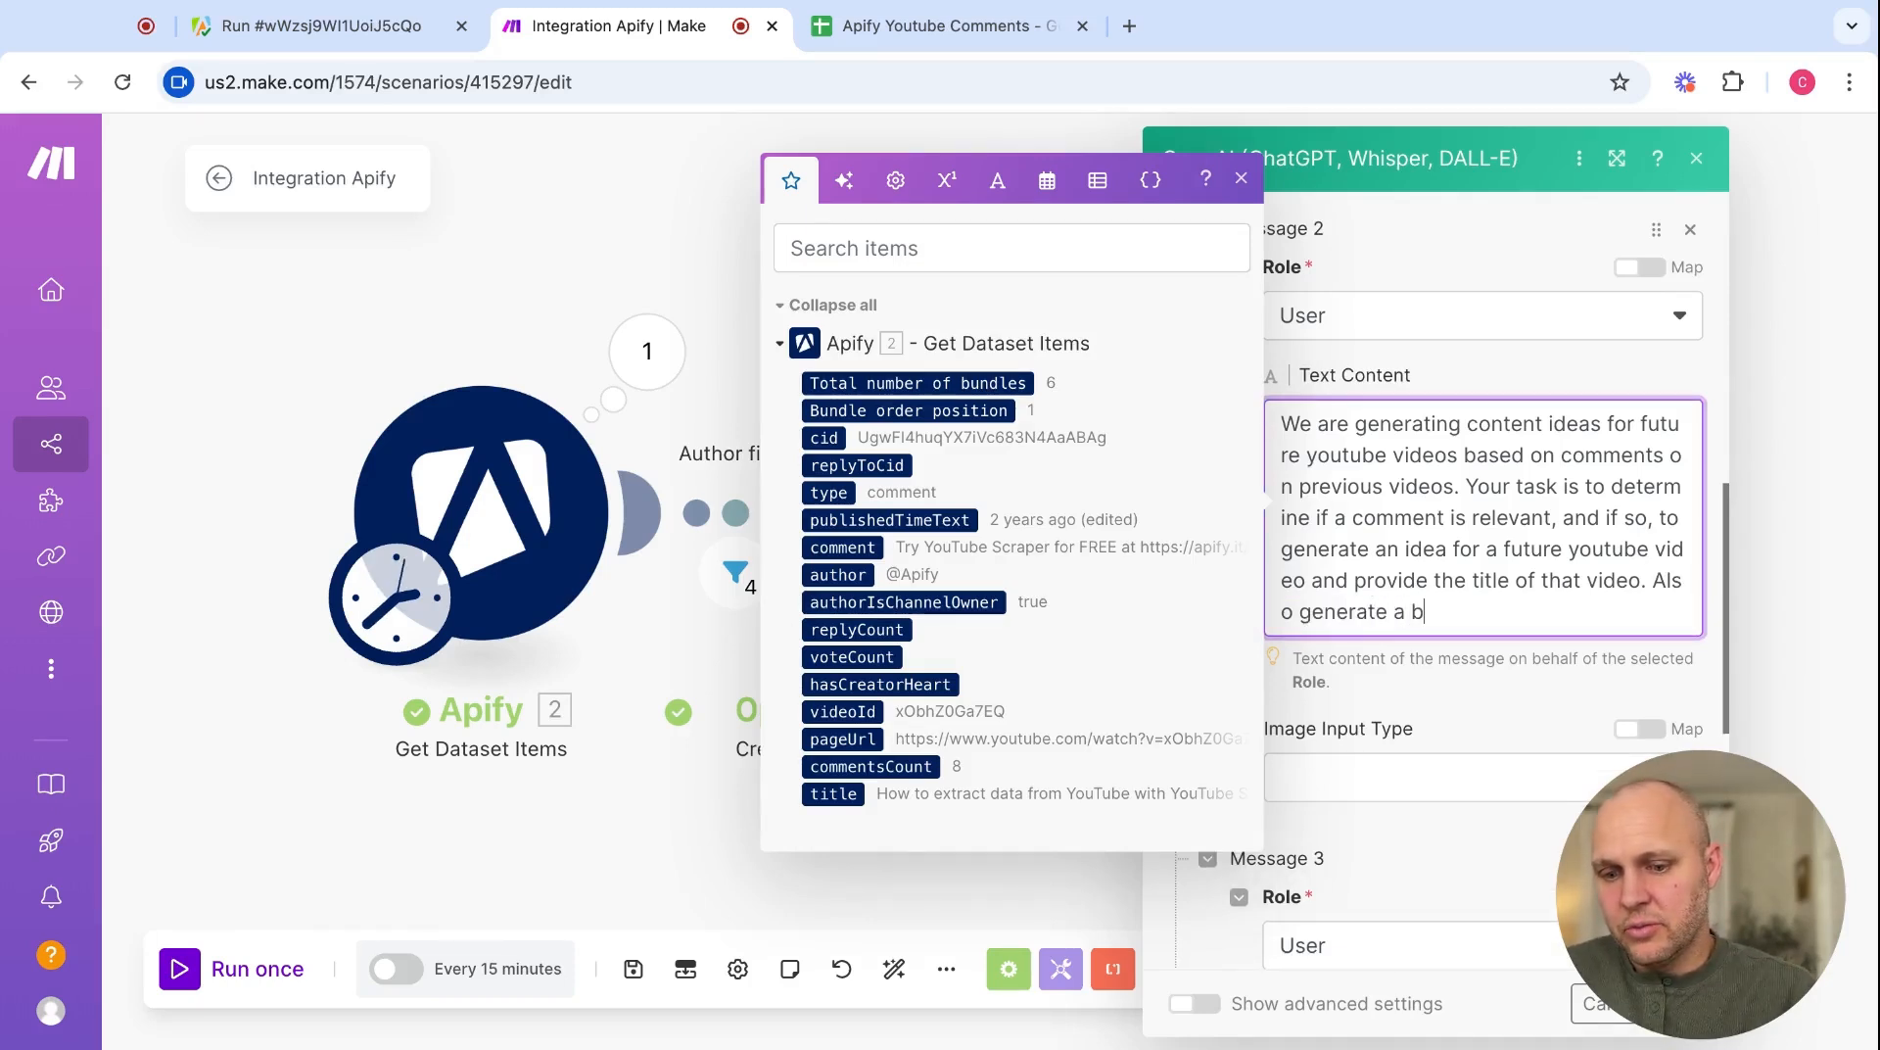
{"action": "type", "text": "rief outline"}
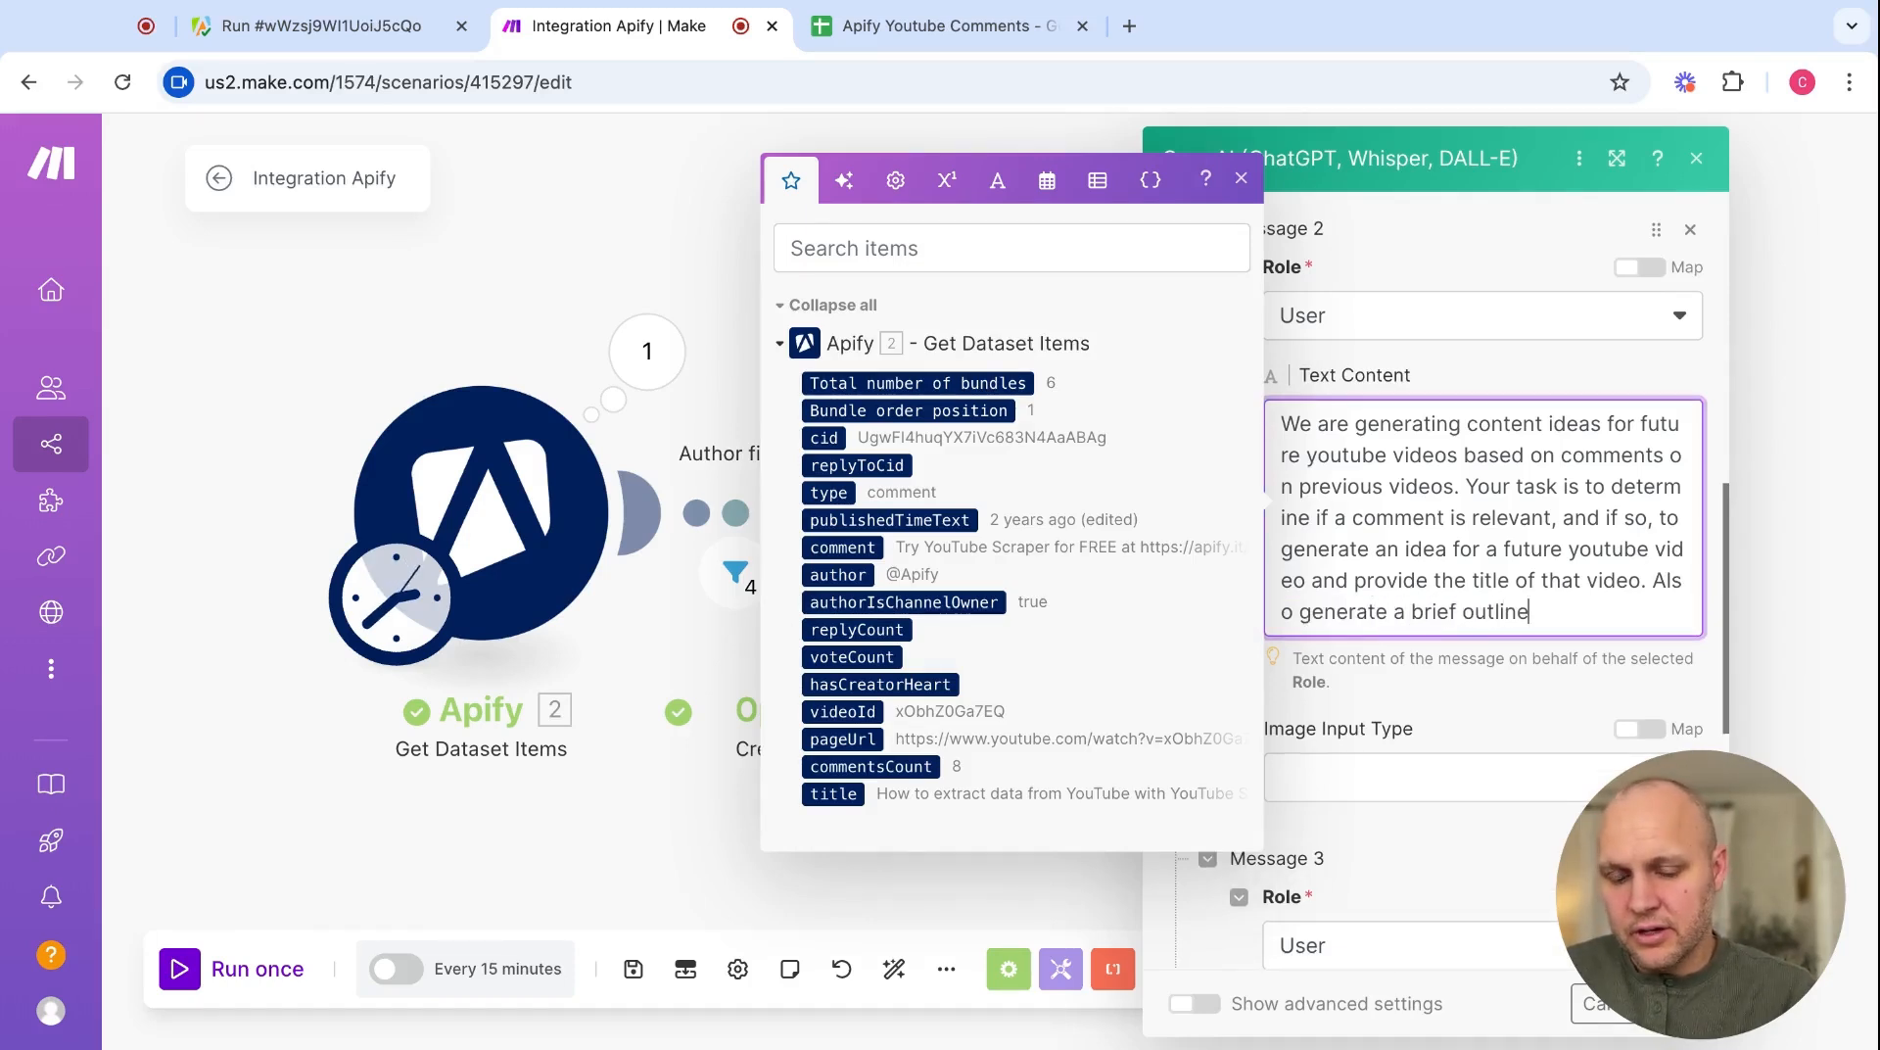
{"action": "type", "text": " for the video."}
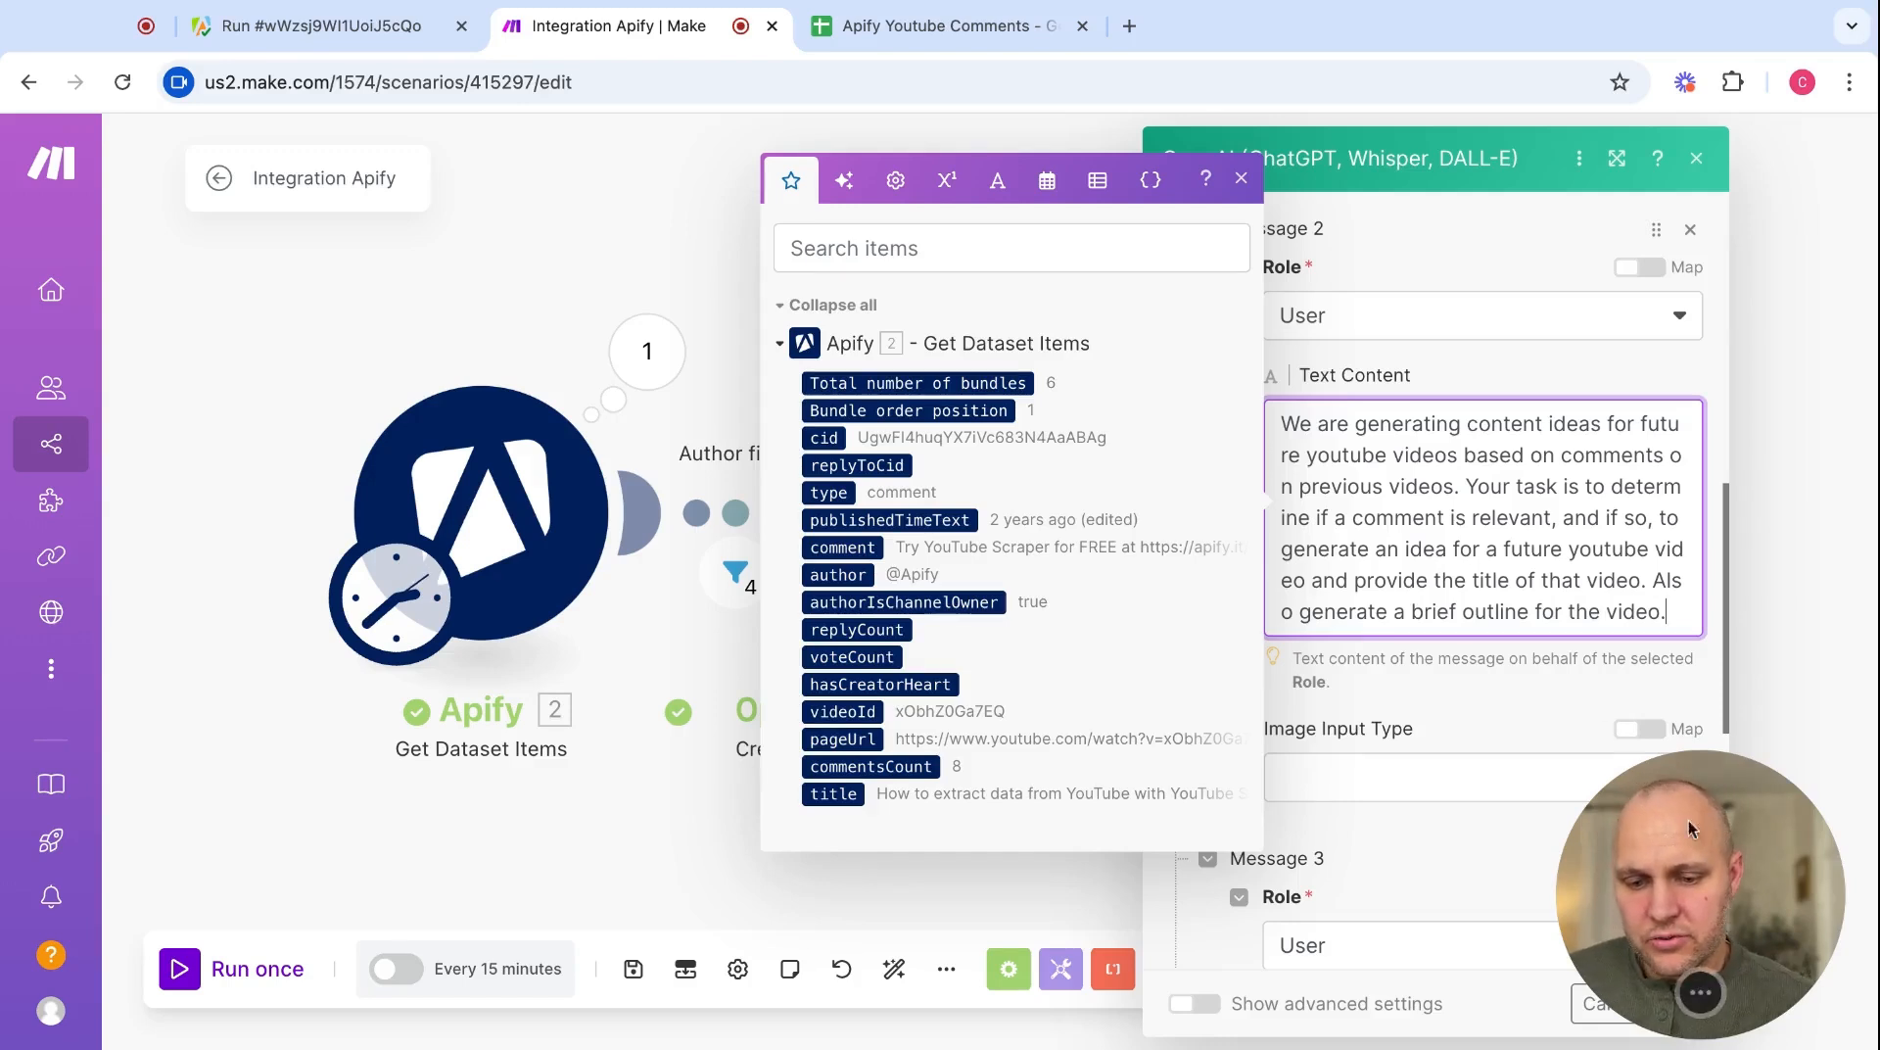
{"action": "left_click_drag", "start_coordinate": [1692, 825], "coordinate": [143, 825]}
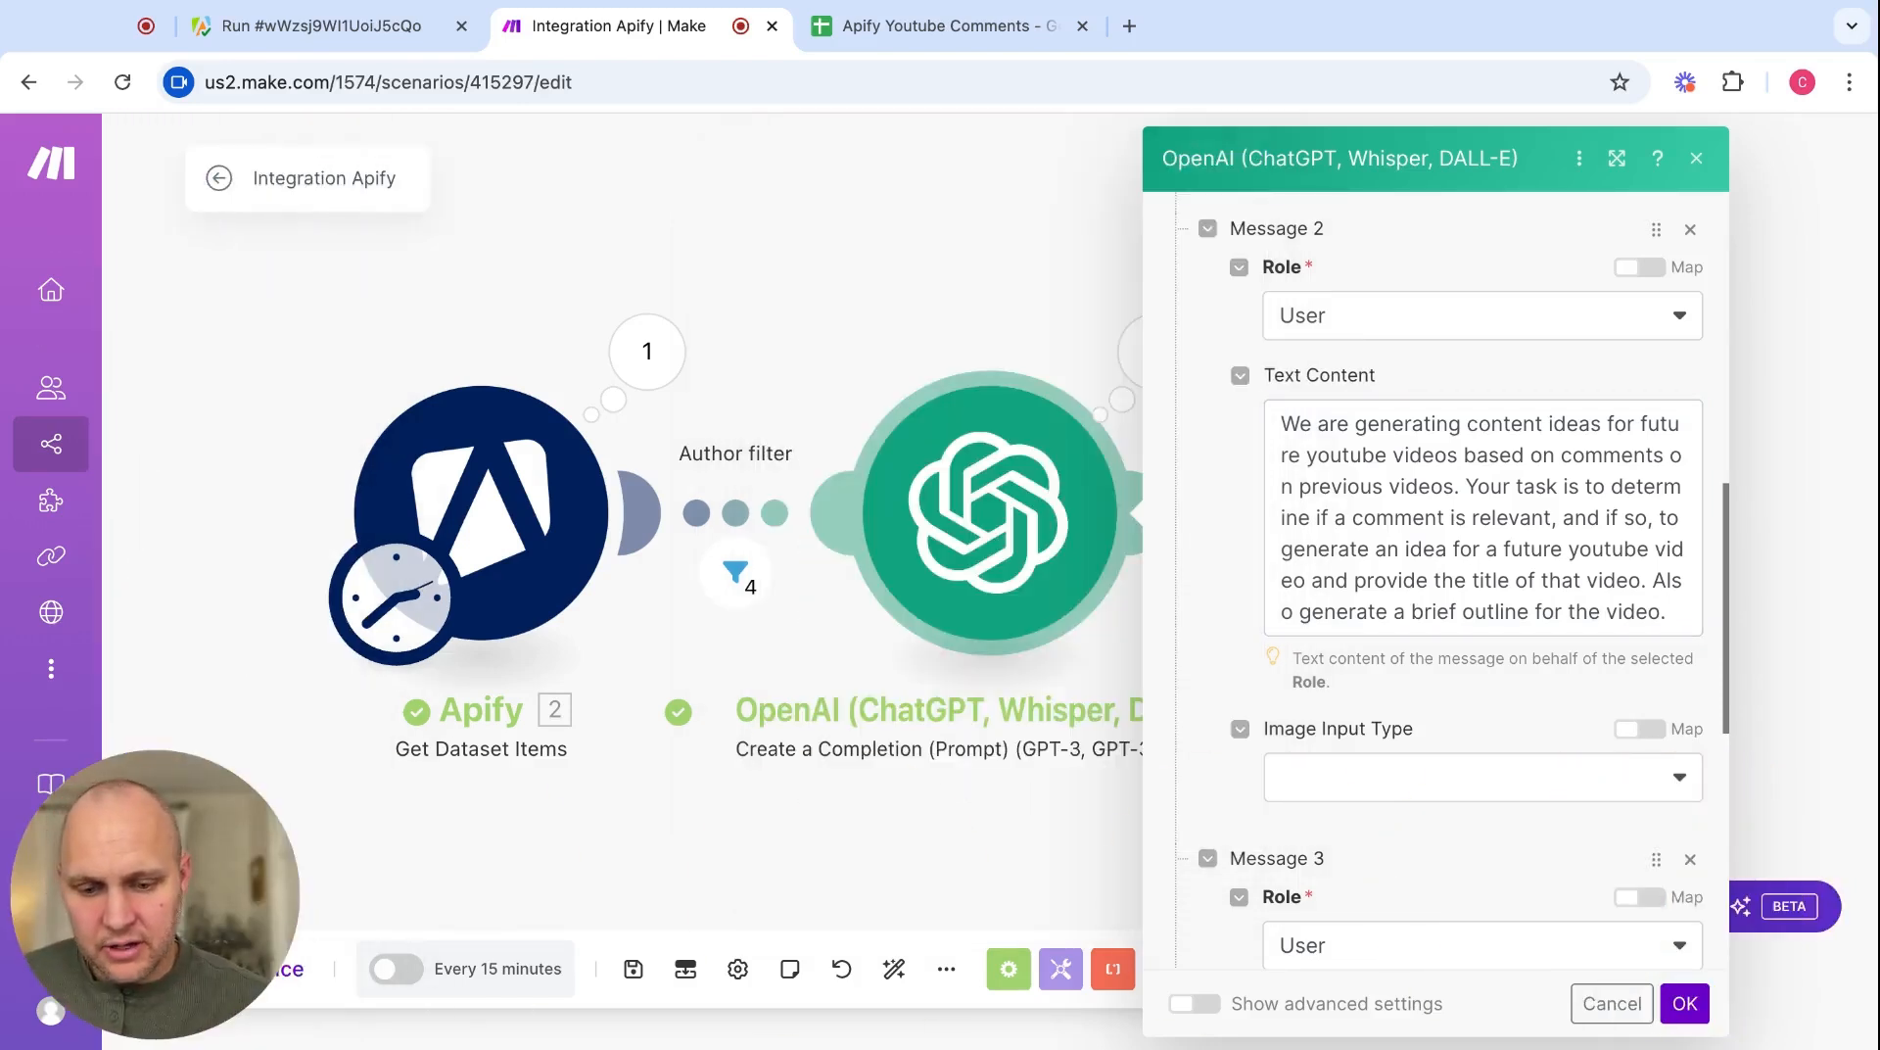
{"action": "left_click", "coordinate": [1684, 1003]}
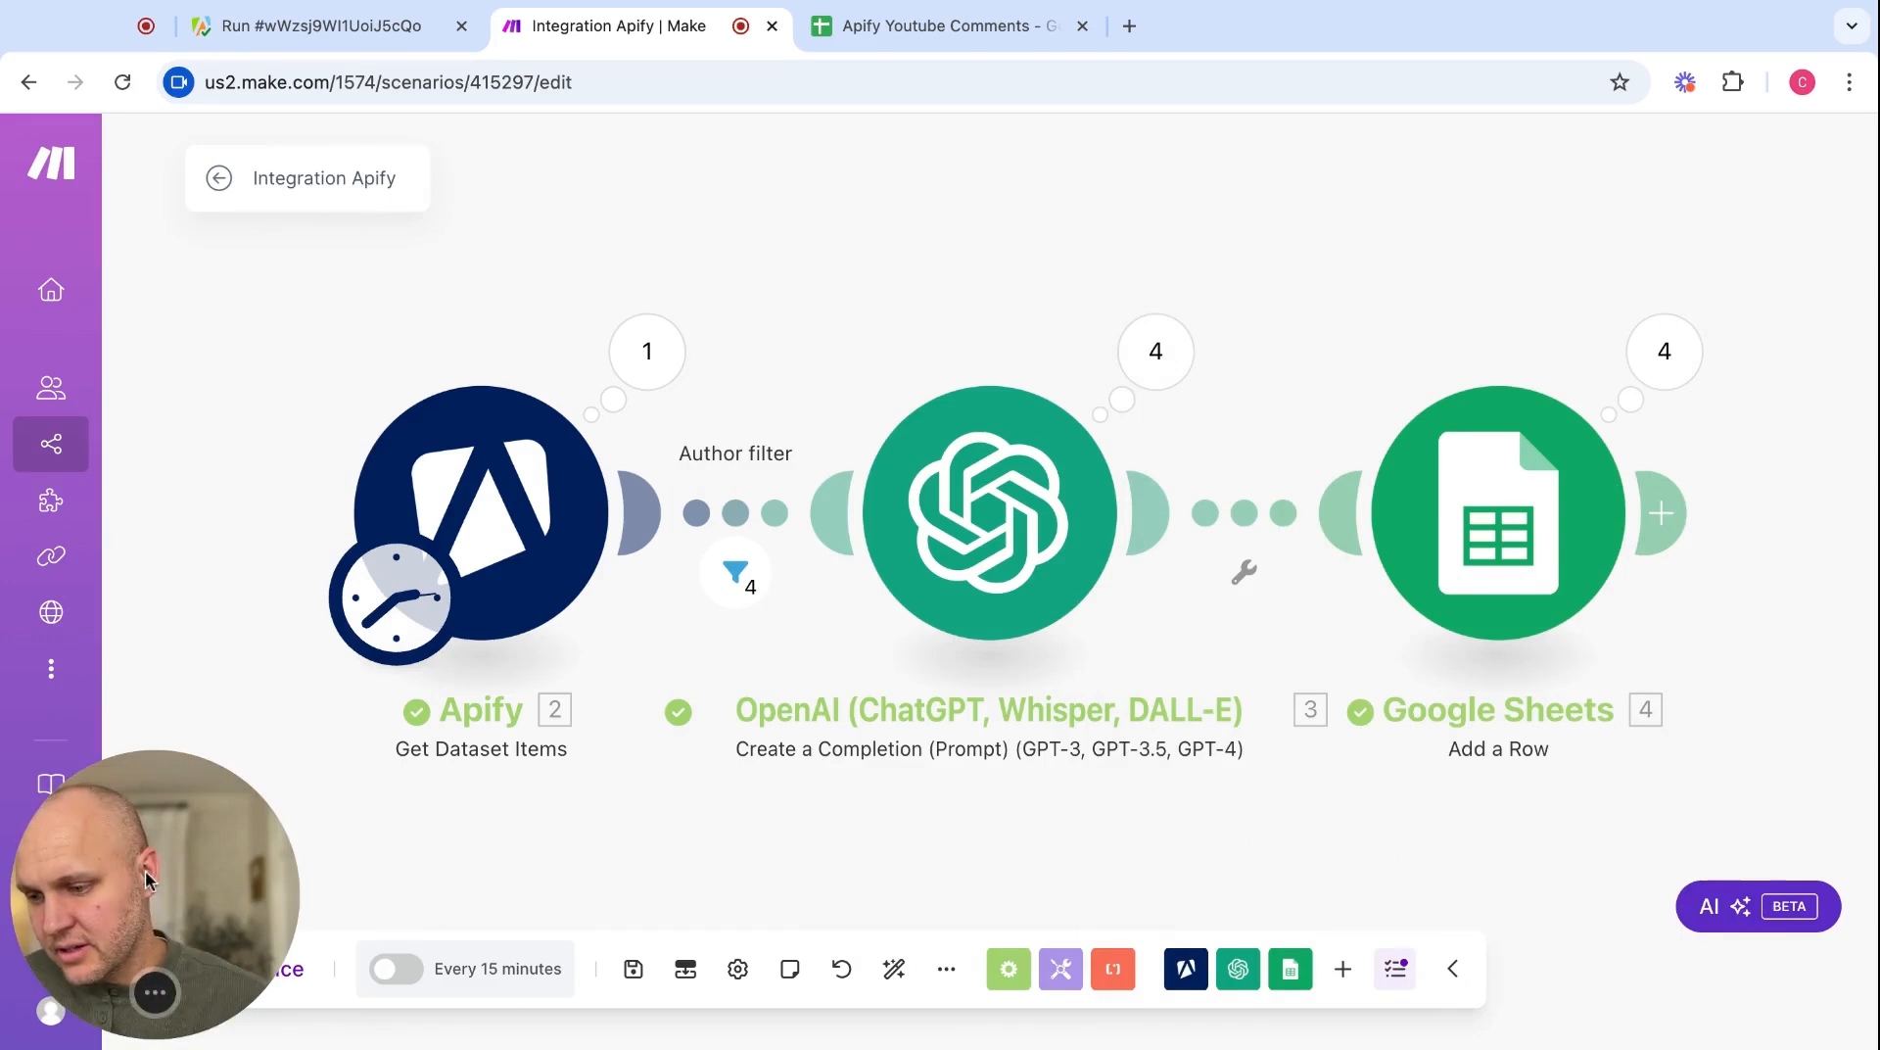
{"action": "left_click", "coordinate": [180, 970]}
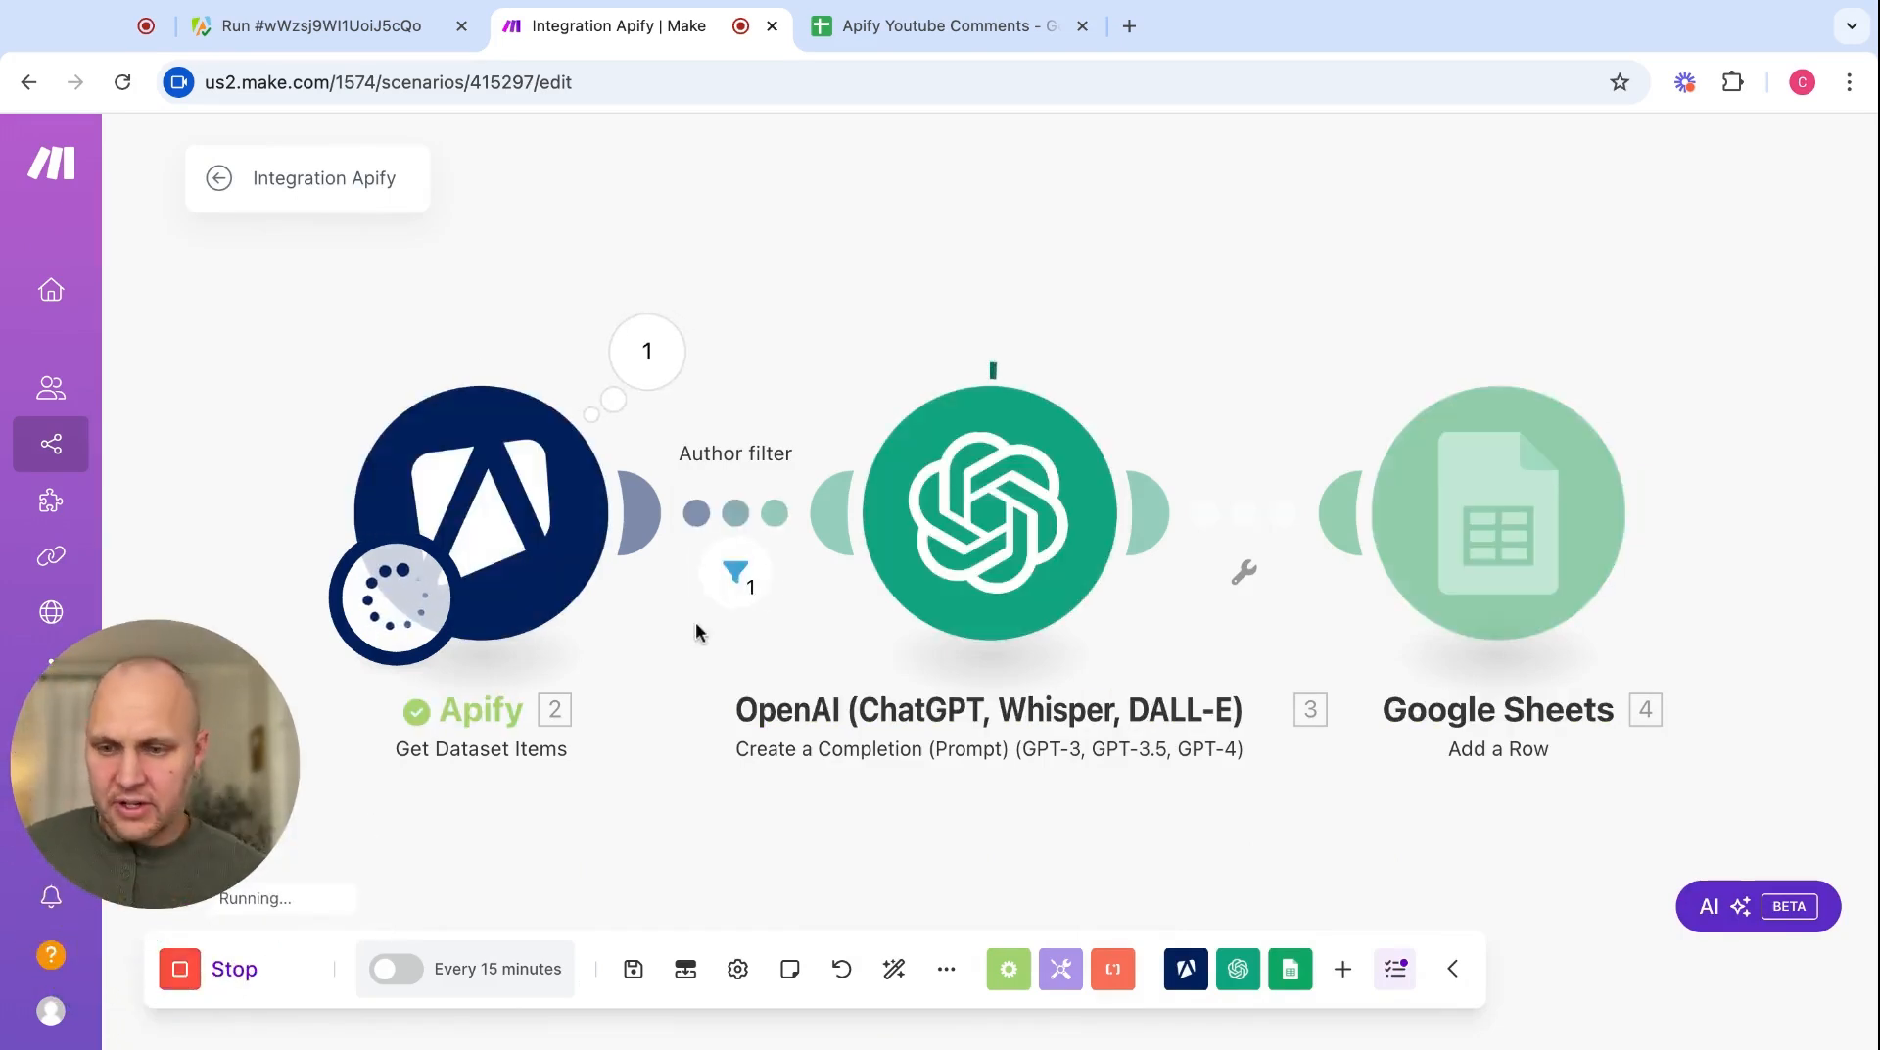
- Switch to the Apify Youtube Comments spreadsheet and delete the old result rows 2 to 5
{"action": "left_click", "coordinate": [930, 25]}
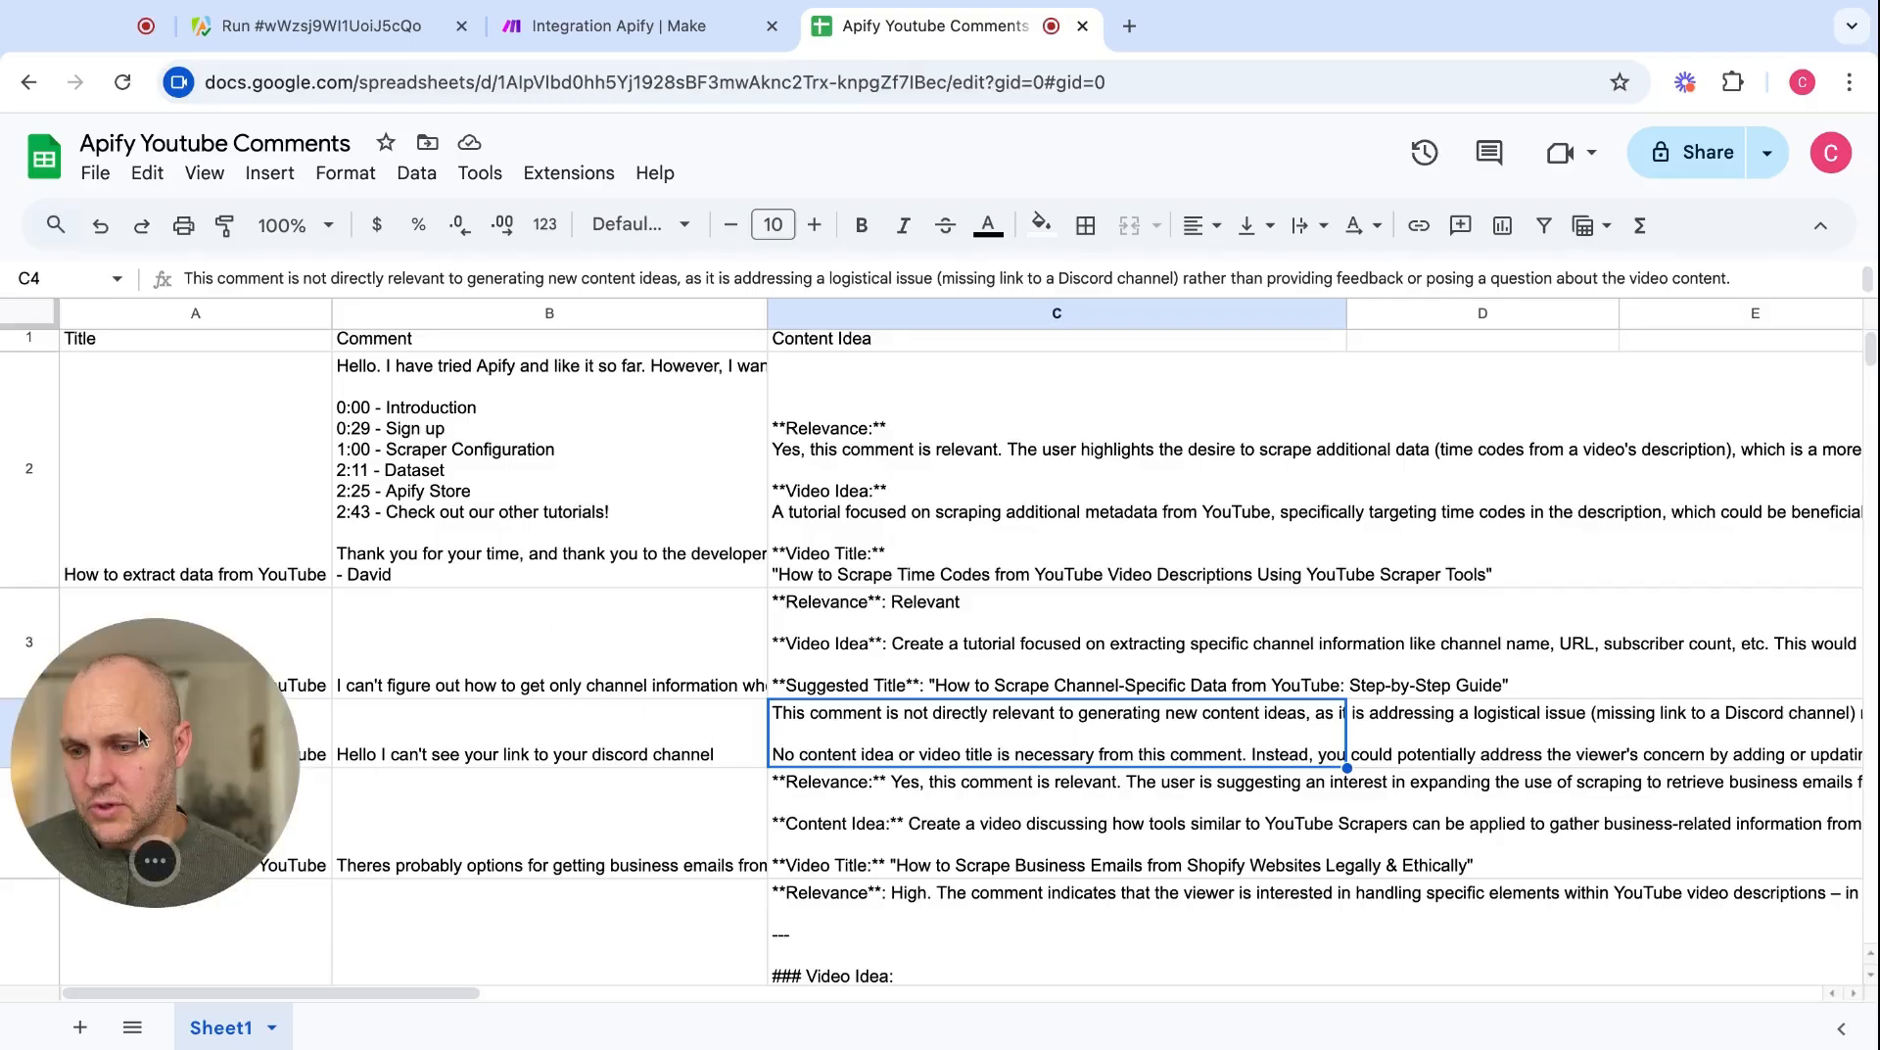
{"action": "left_click", "coordinate": [35, 445]}
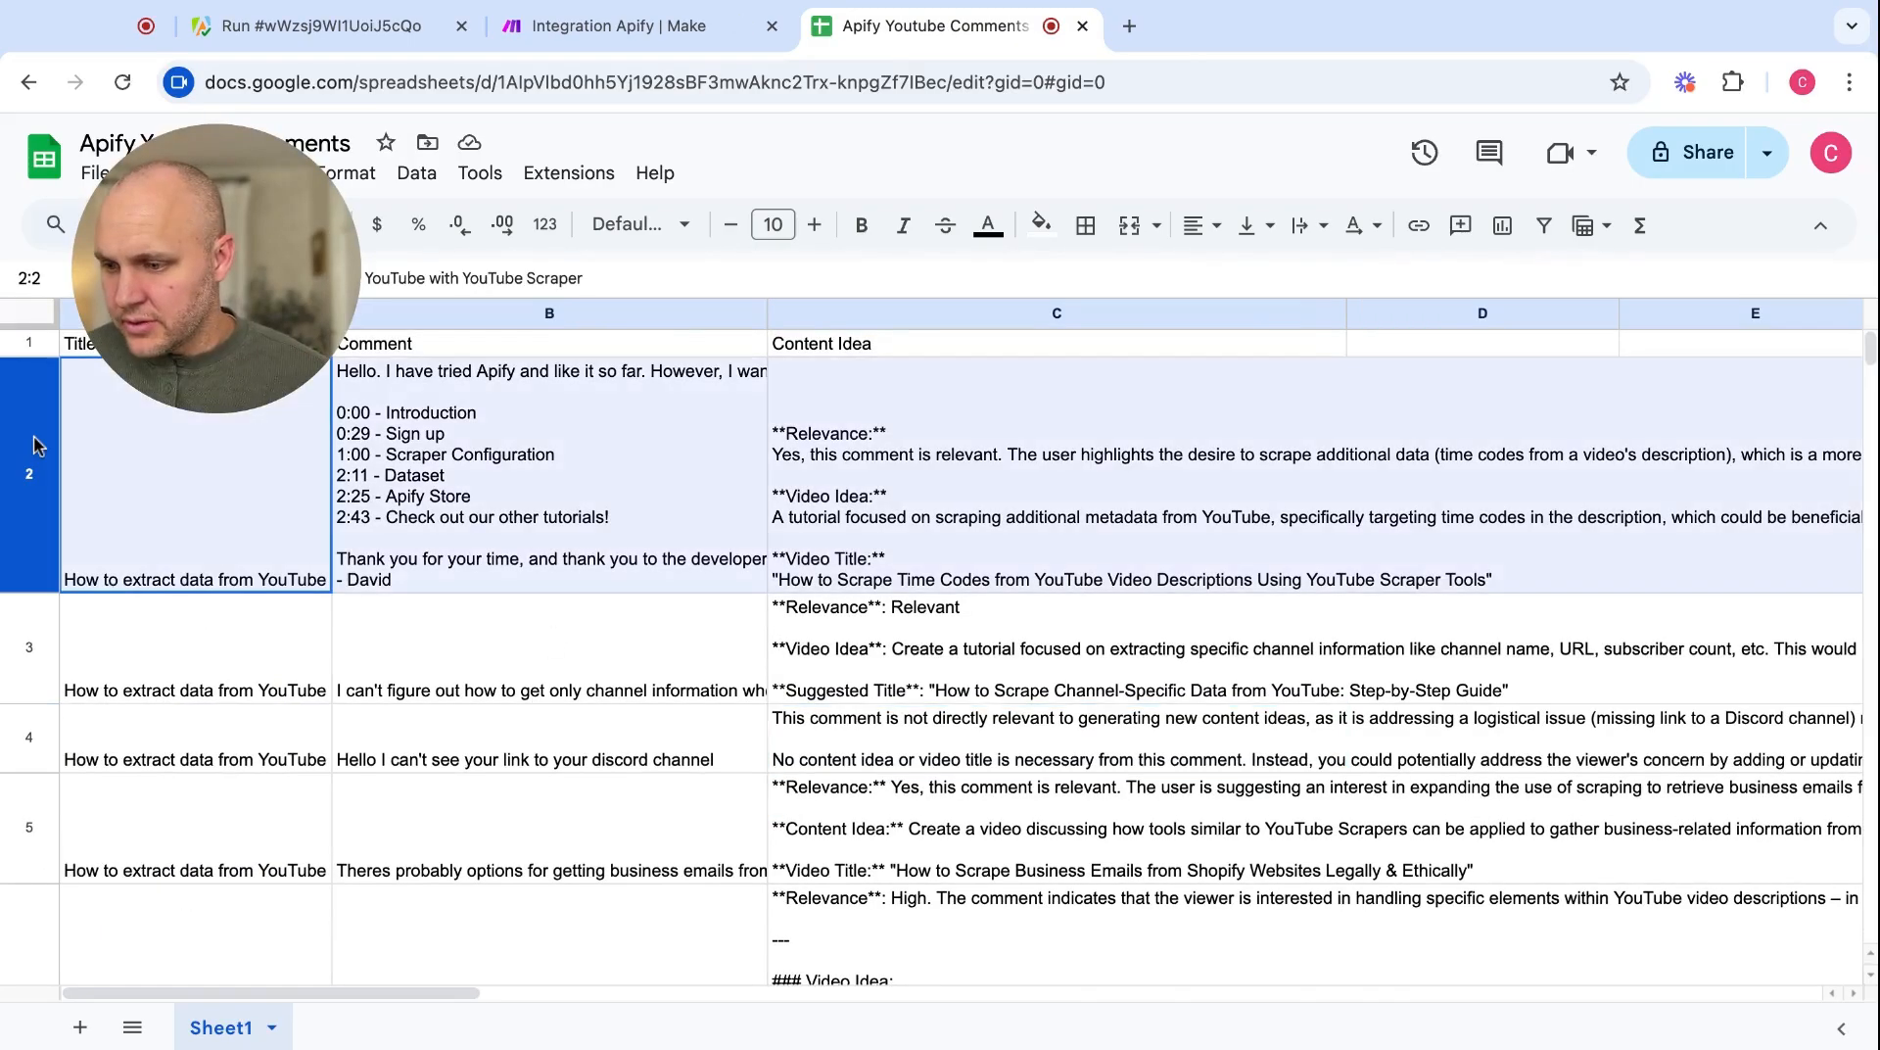
{"action": "key", "text": "shift+Down"}
{"action": "key", "text": "shift+Down"}
{"action": "key", "text": "shift+Down"}
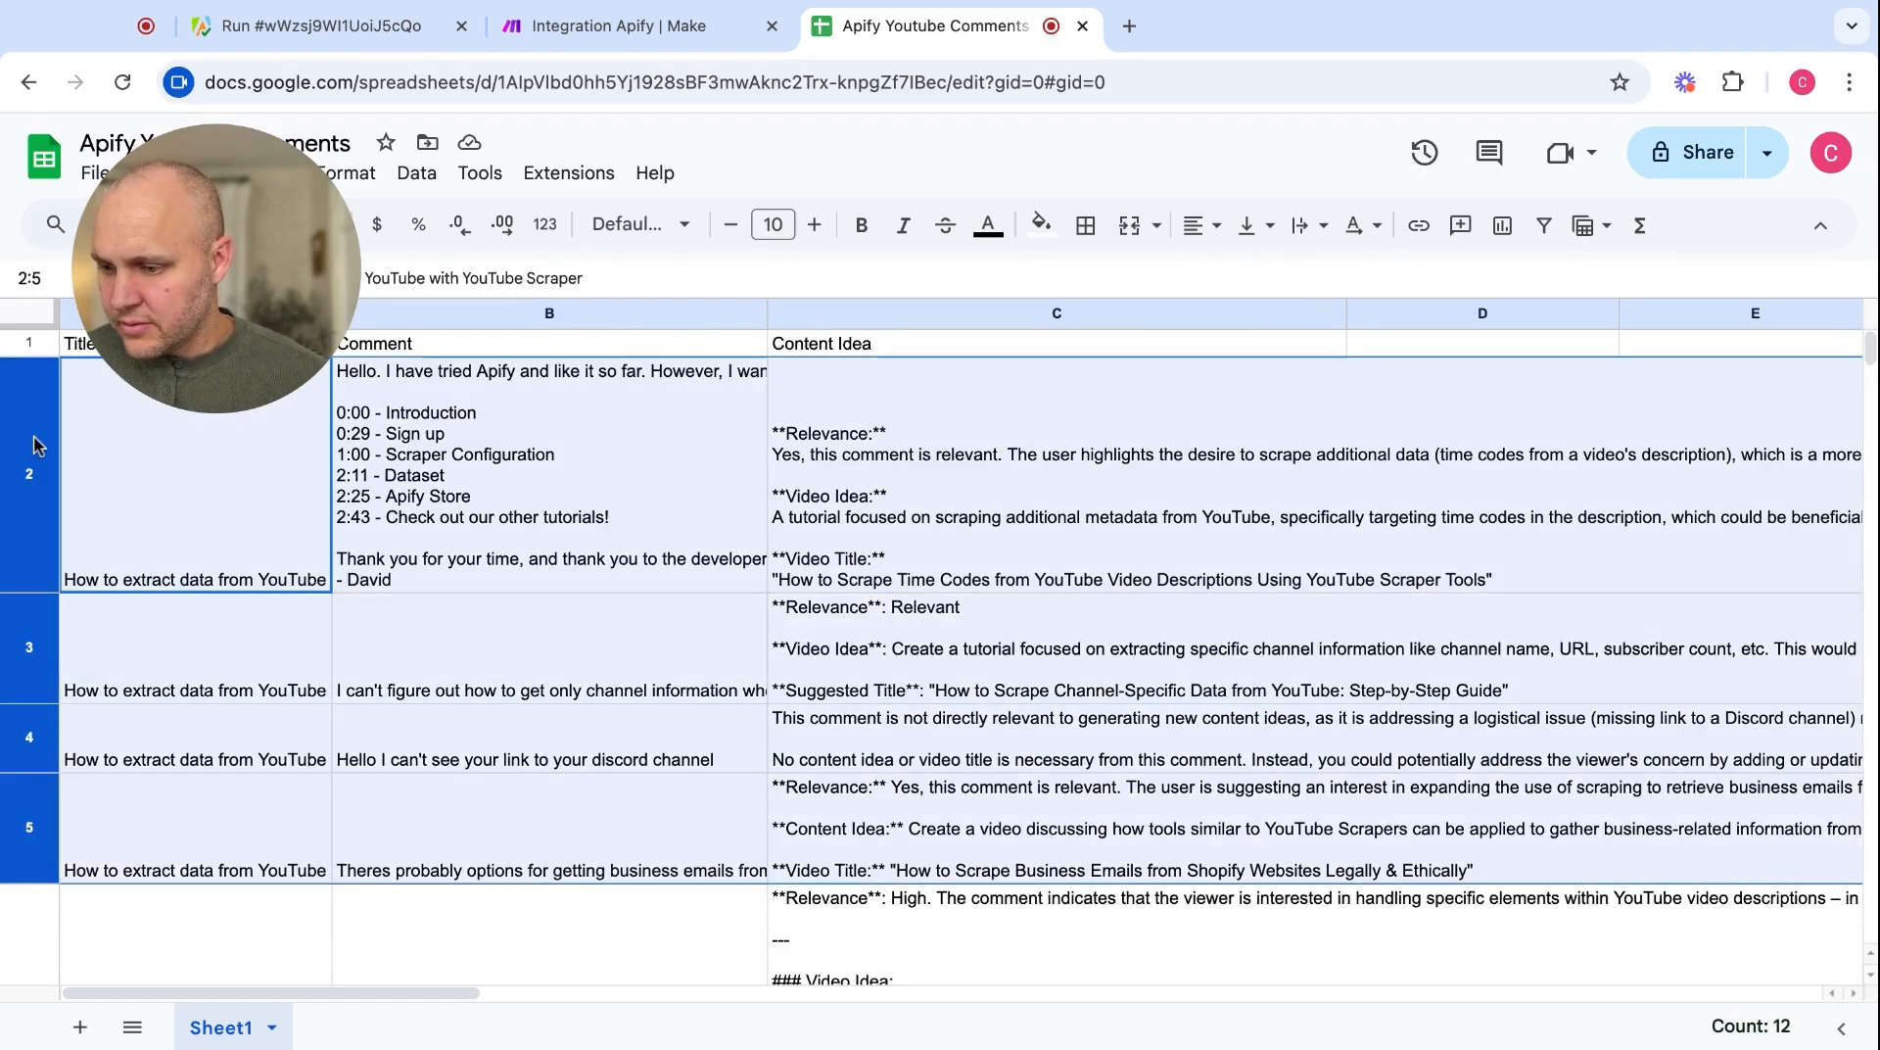
{"action": "right_click", "coordinate": [22, 798]}
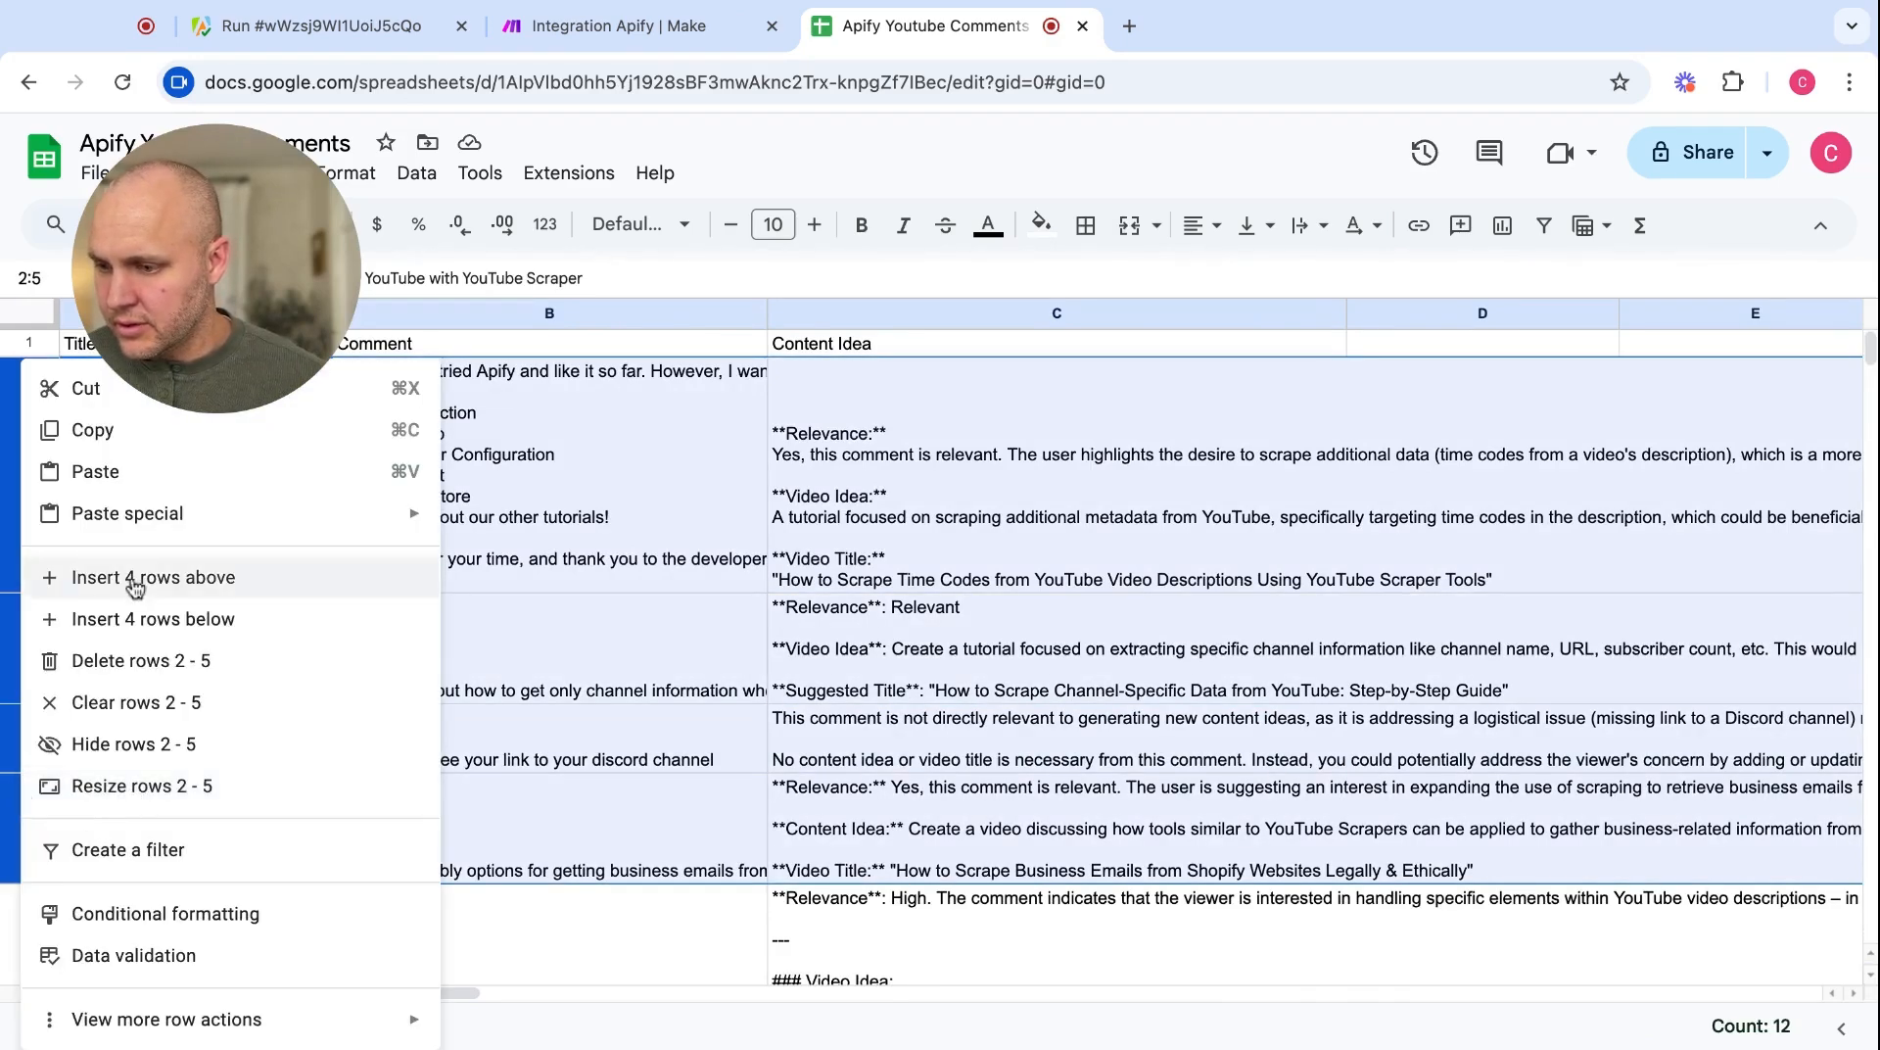
{"action": "left_click", "coordinate": [141, 660]}
- Examine the newly generated content idea and its brief outline in cell C2
{"action": "scroll", "coordinate": [964, 742], "scroll_direction": "down", "scroll_amount": 2}
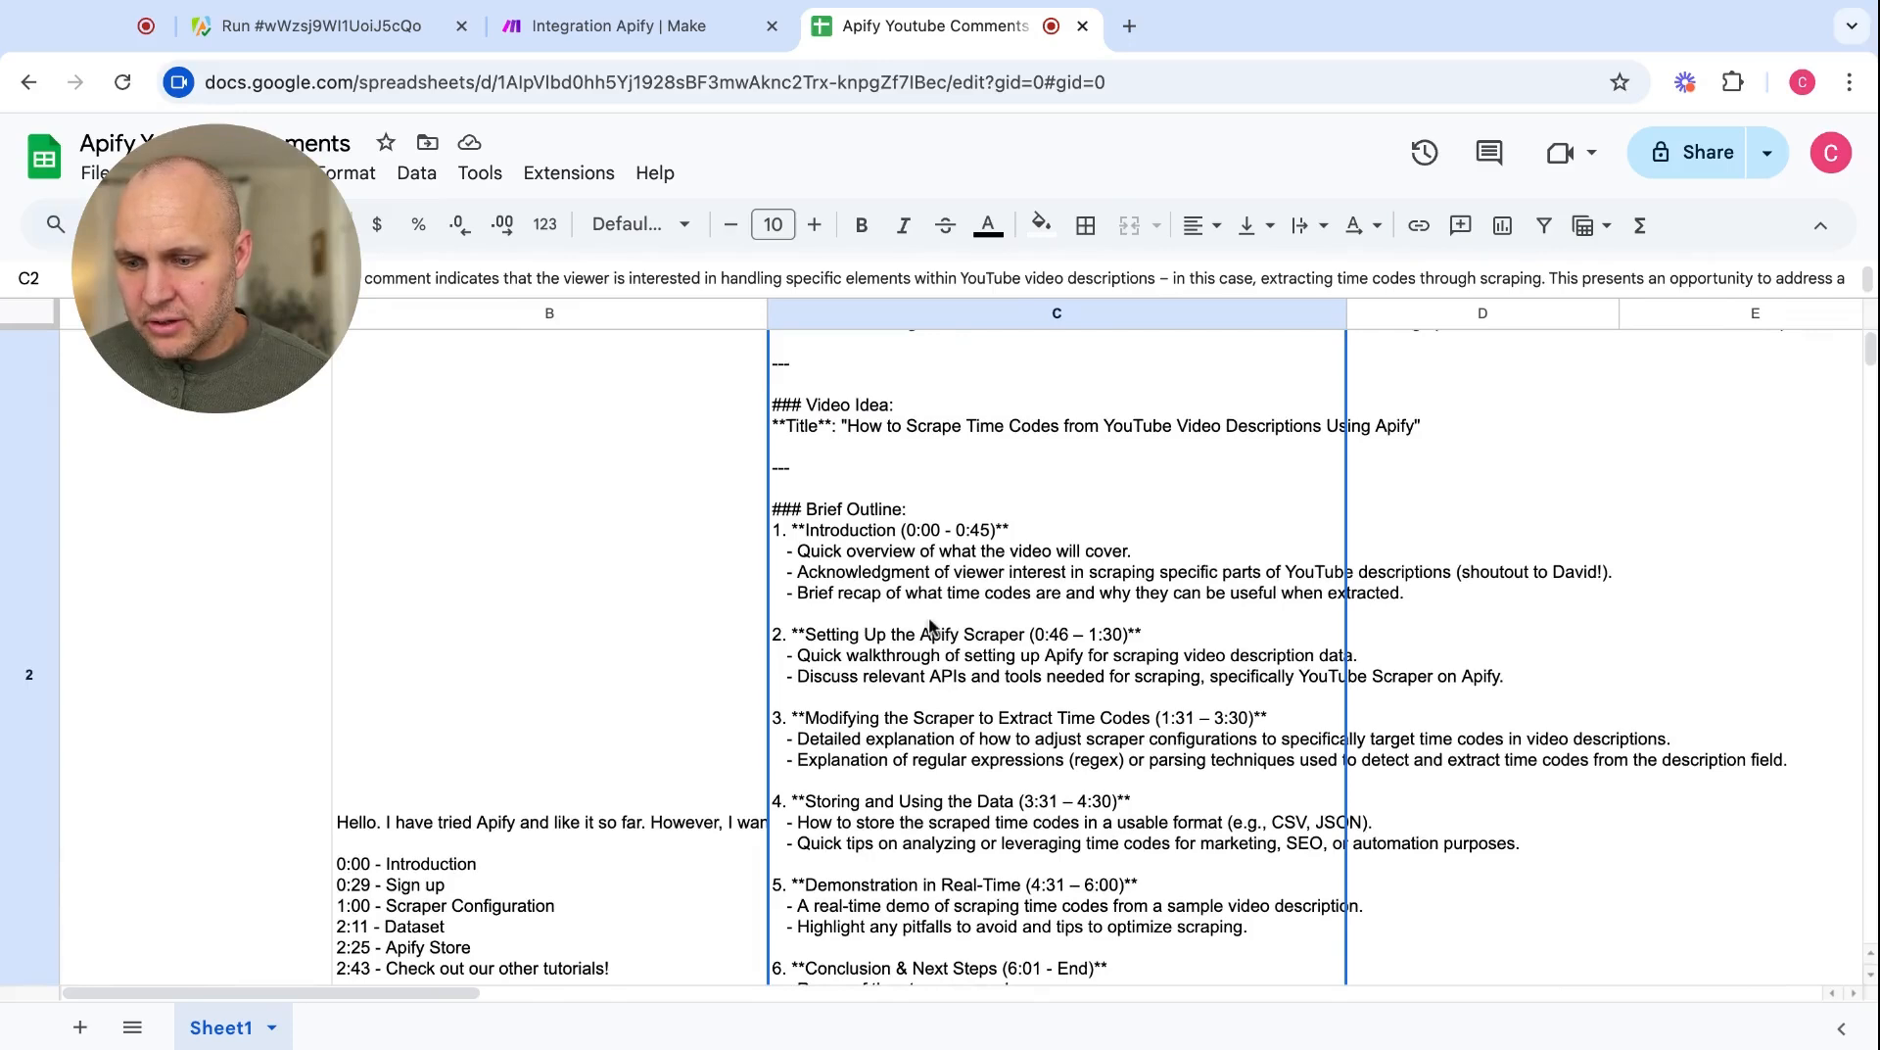
{"action": "scroll", "coordinate": [905, 578], "scroll_direction": "up", "scroll_amount": 1}
{"action": "scroll", "coordinate": [906, 578], "scroll_direction": "down", "scroll_amount": 1}
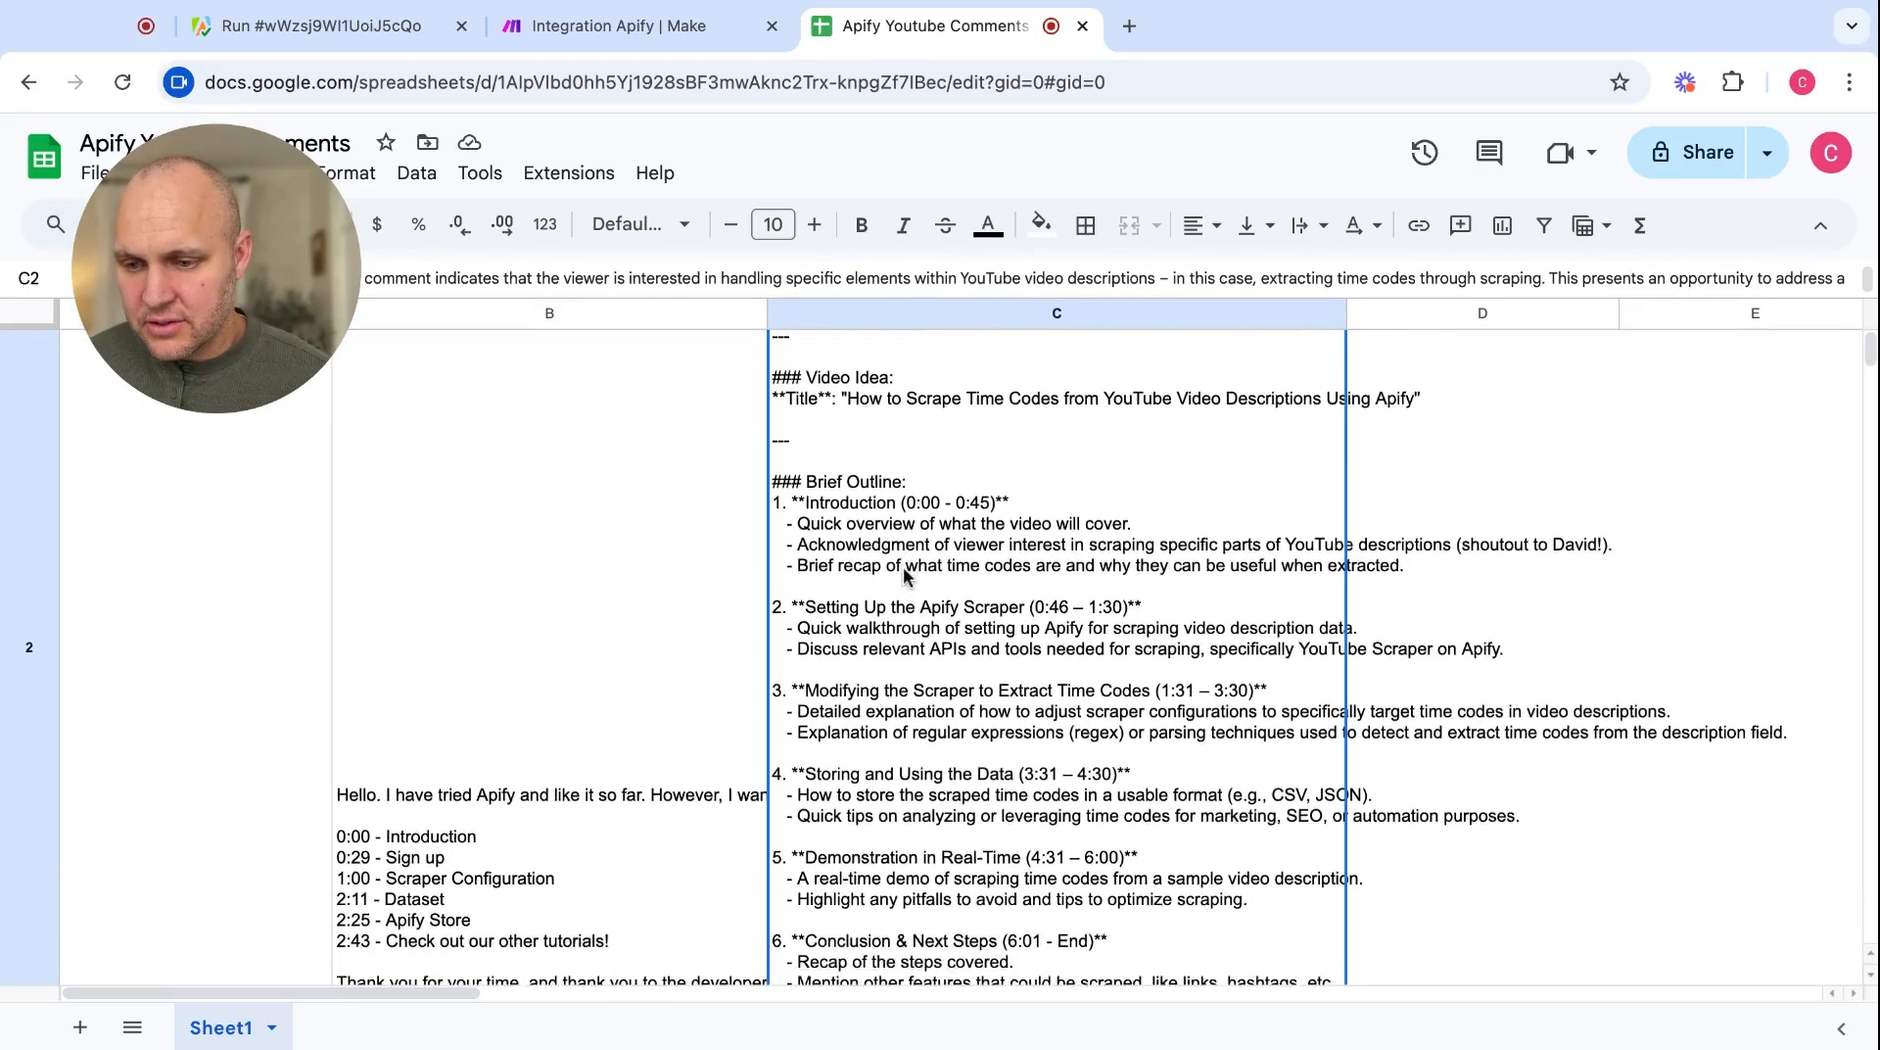
{"action": "scroll", "coordinate": [871, 519], "scroll_direction": "up", "scroll_amount": 3}
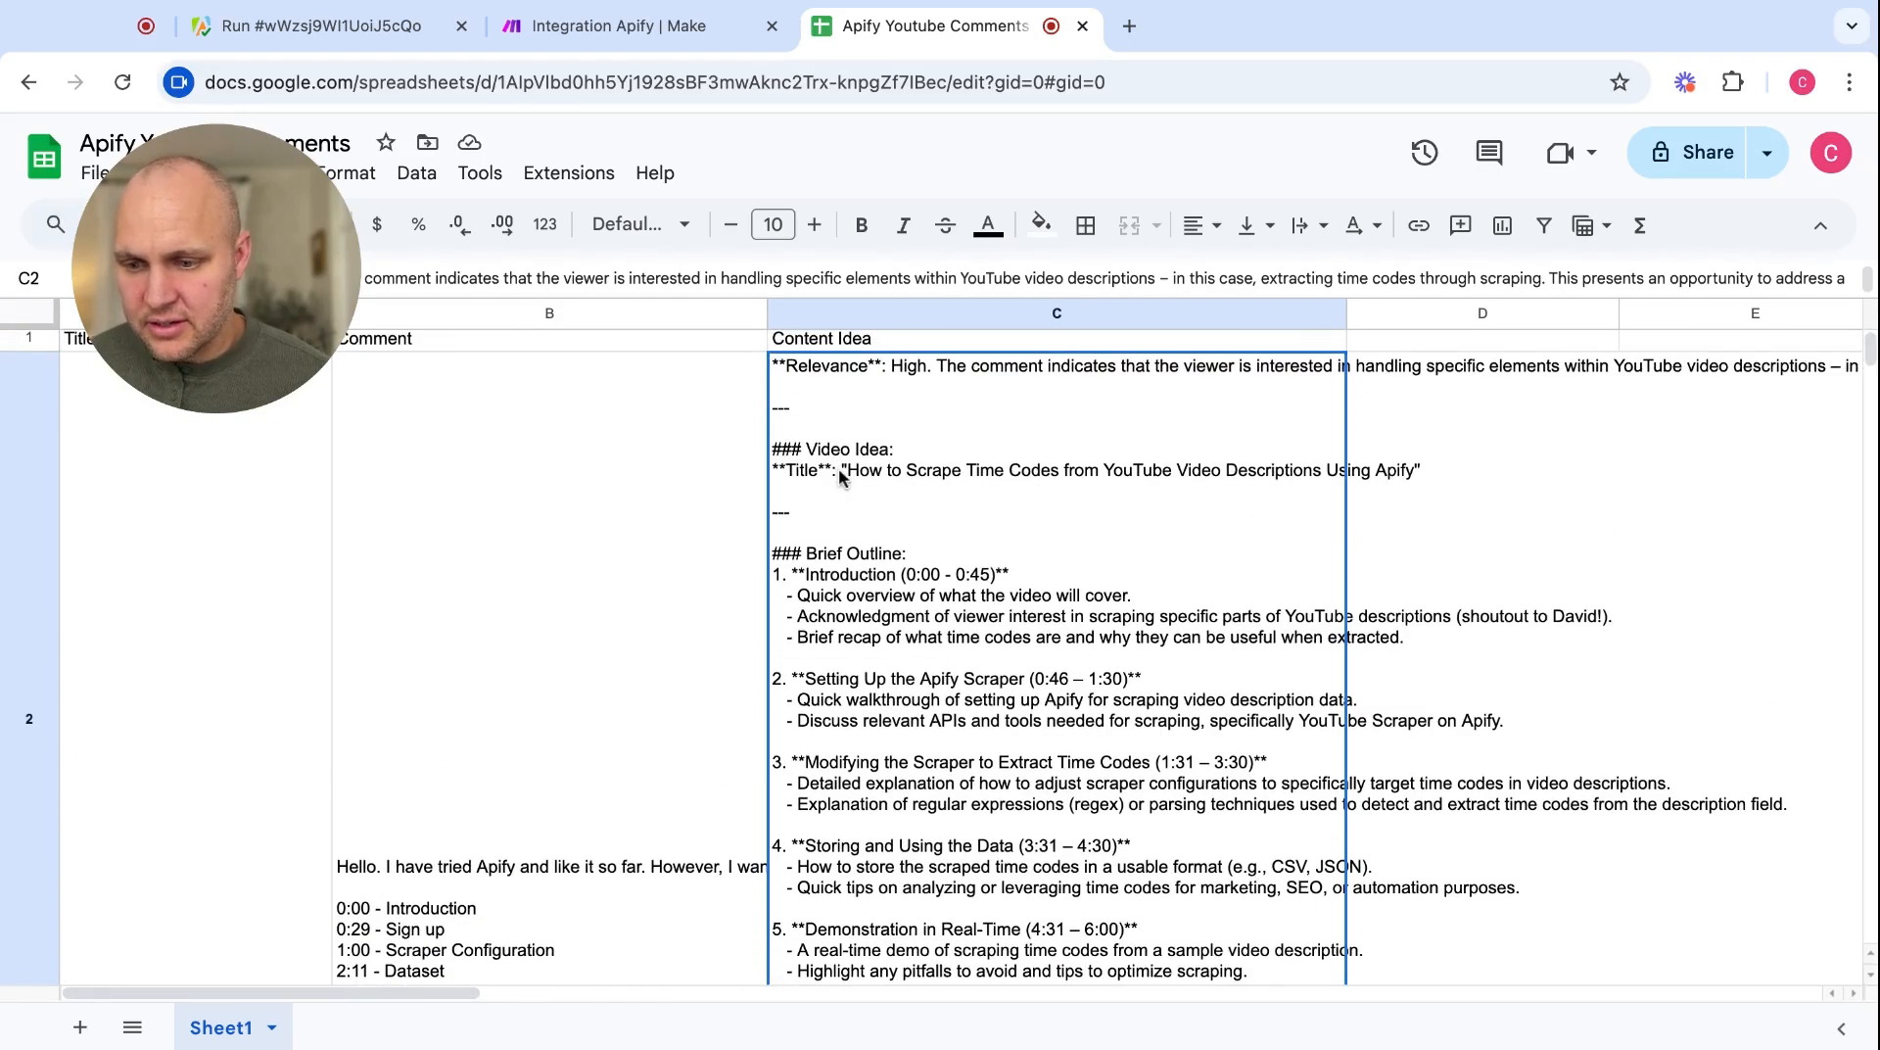
{"action": "scroll", "coordinate": [893, 651], "scroll_direction": "up", "scroll_amount": 1}
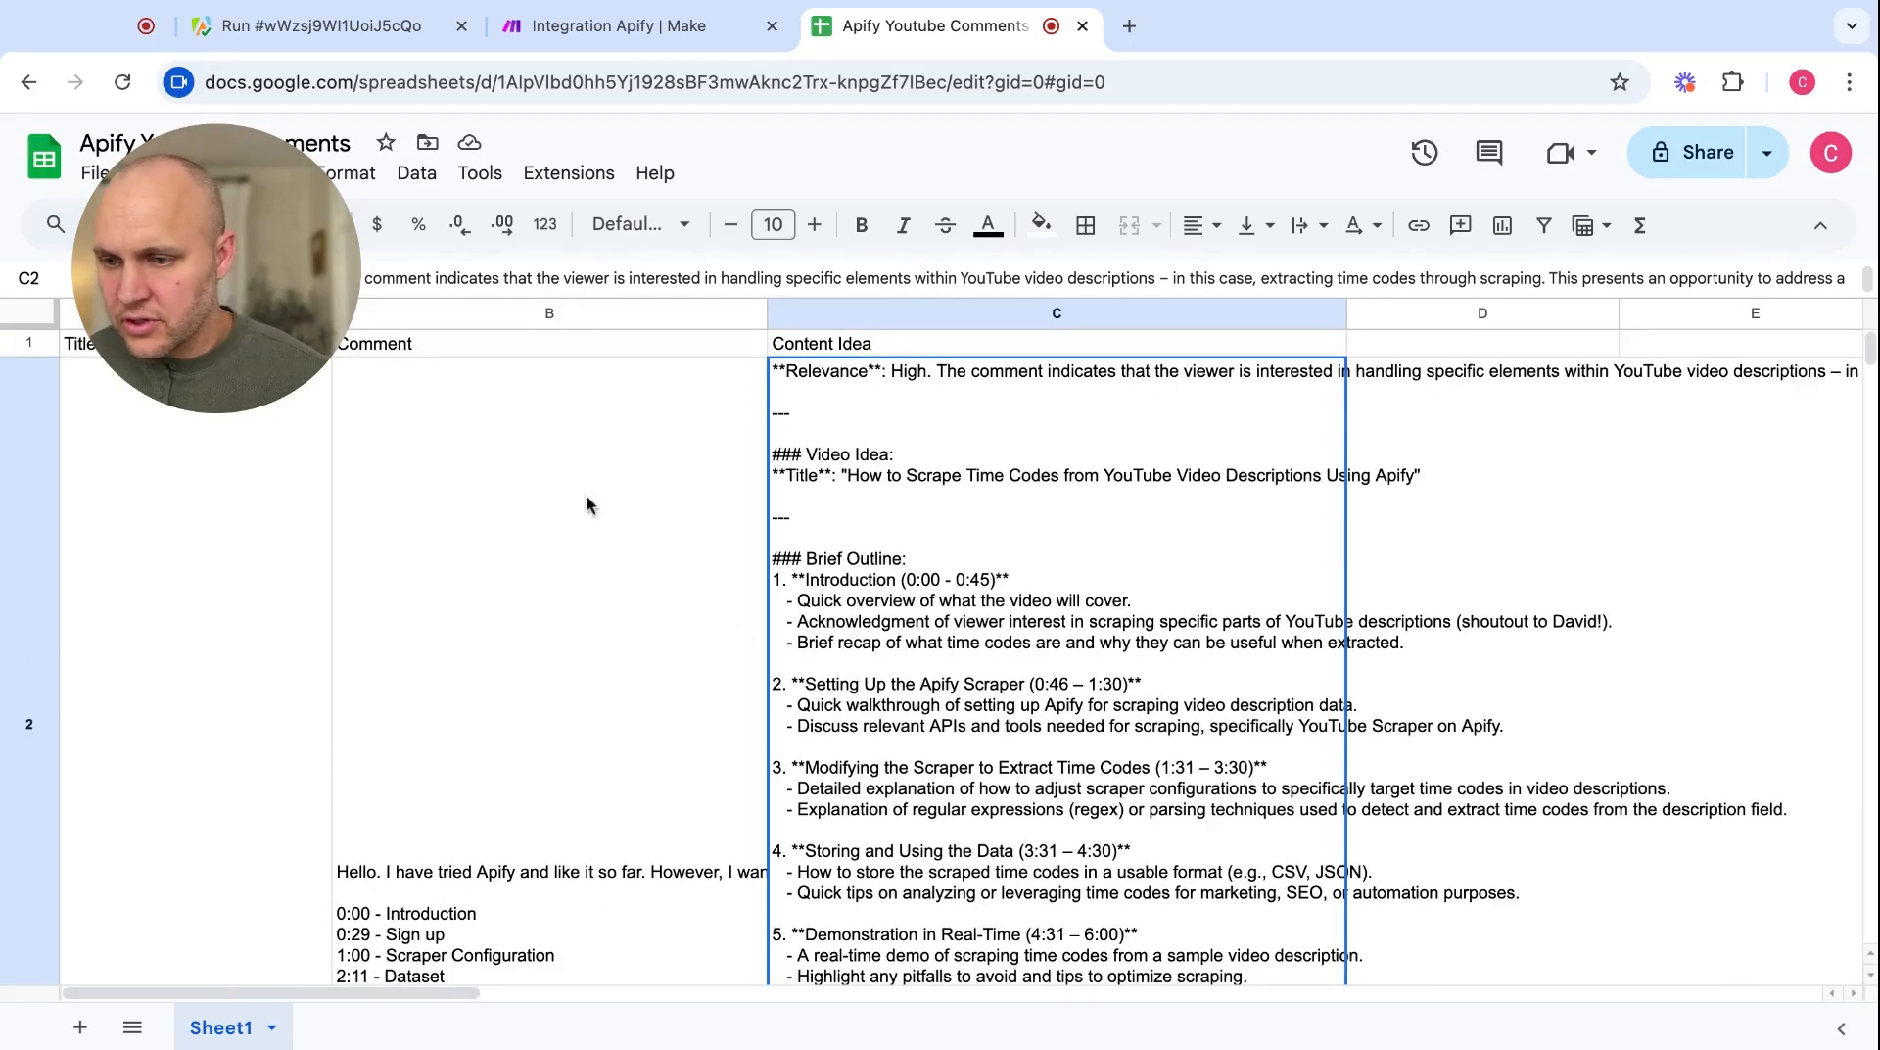
{"action": "left_click_drag", "start_coordinate": [269, 251], "coordinate": [230, 867]}
- Return to the Make scenario and inspect the OpenAI module's output bundles, starting with Operation 1
{"action": "left_click", "coordinate": [494, 27]}
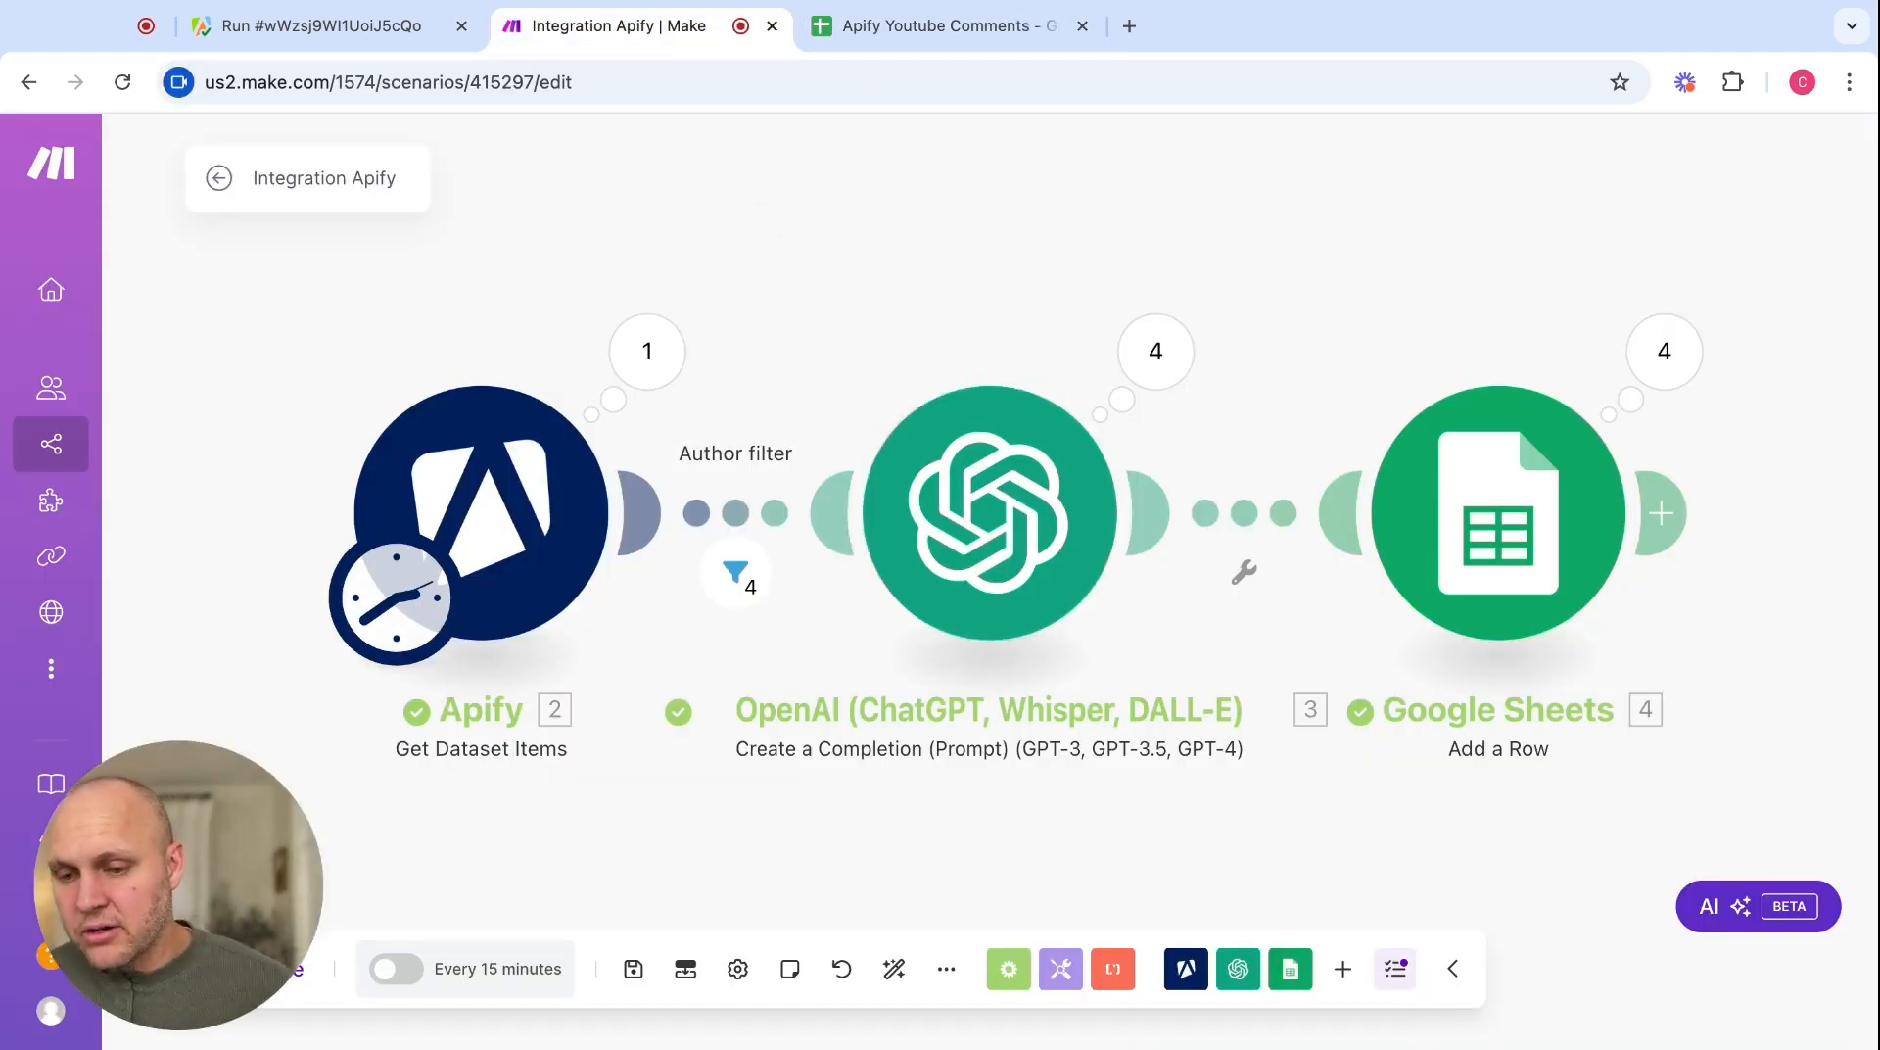
{"action": "left_click", "coordinate": [1026, 524]}
{"action": "scroll", "coordinate": [1410, 588], "scroll_direction": "down", "scroll_amount": 3}
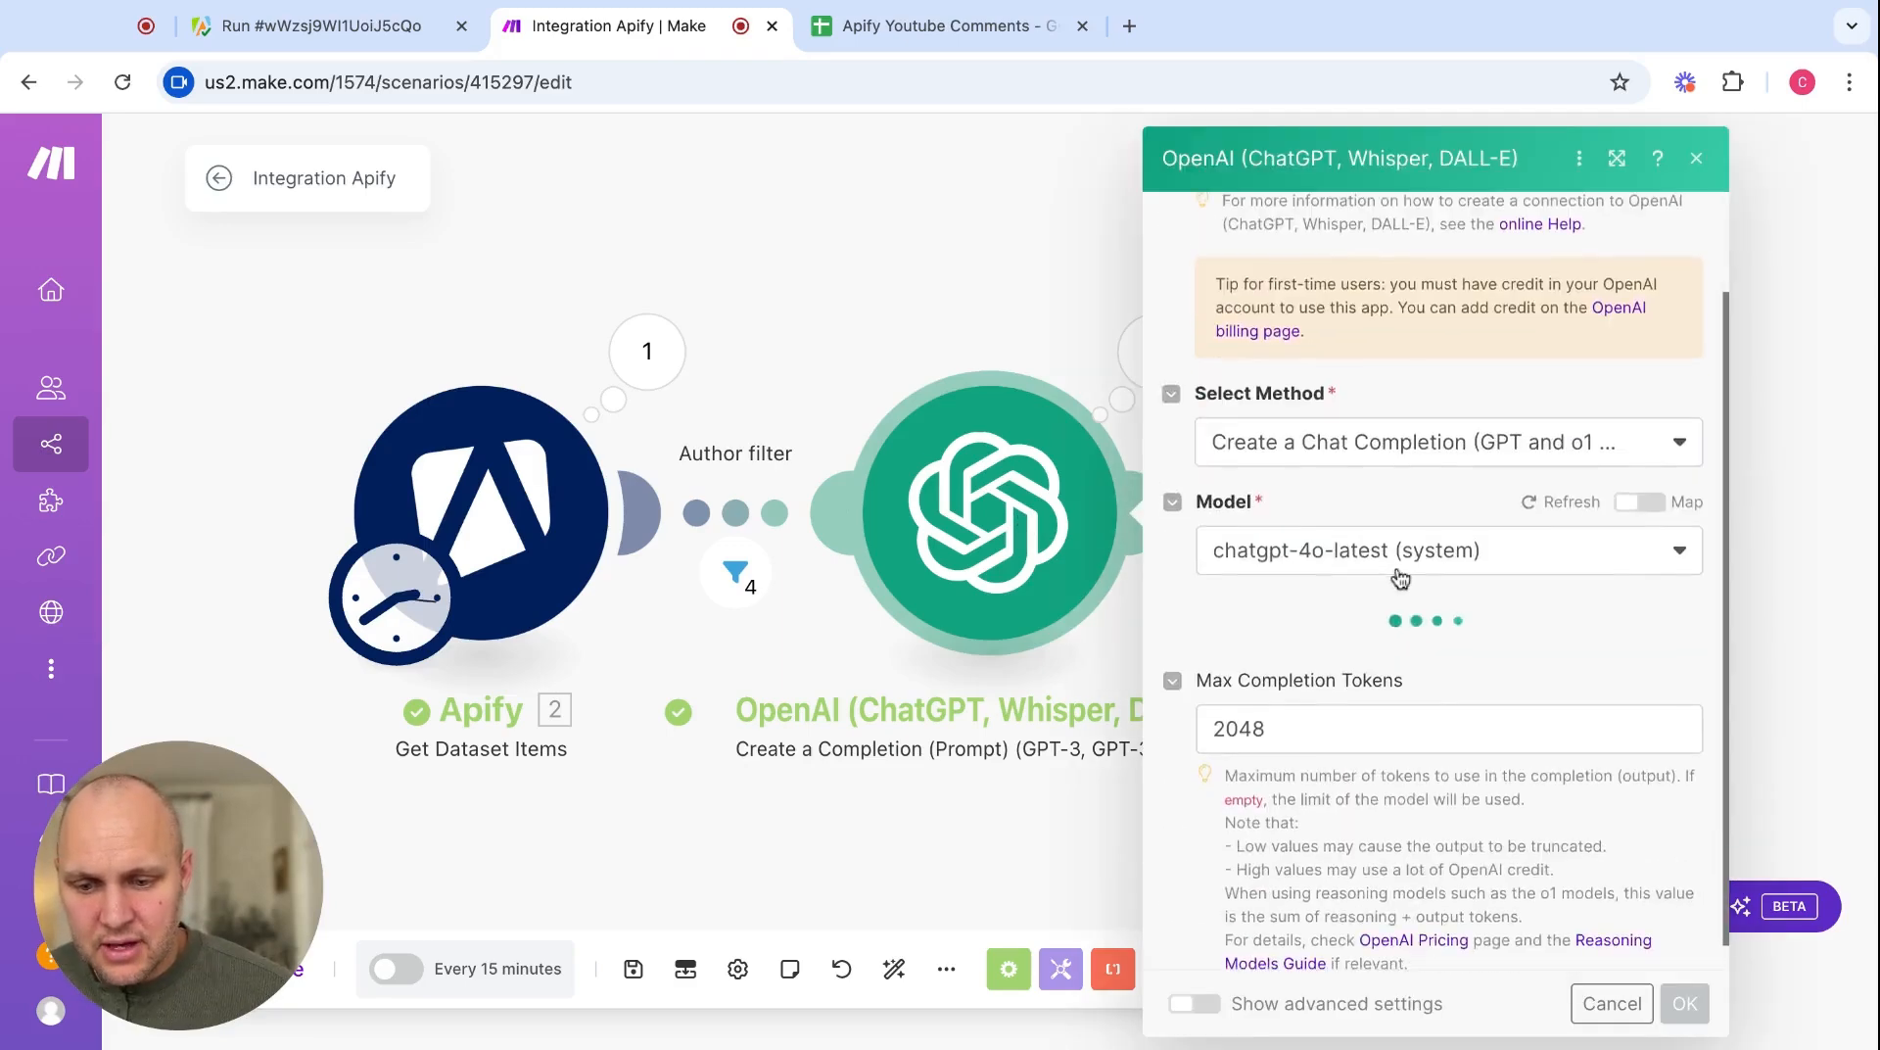
{"action": "scroll", "coordinate": [1401, 578], "scroll_direction": "up", "scroll_amount": 3}
{"action": "left_click", "coordinate": [1104, 327]}
{"action": "left_click", "coordinate": [1155, 350]}
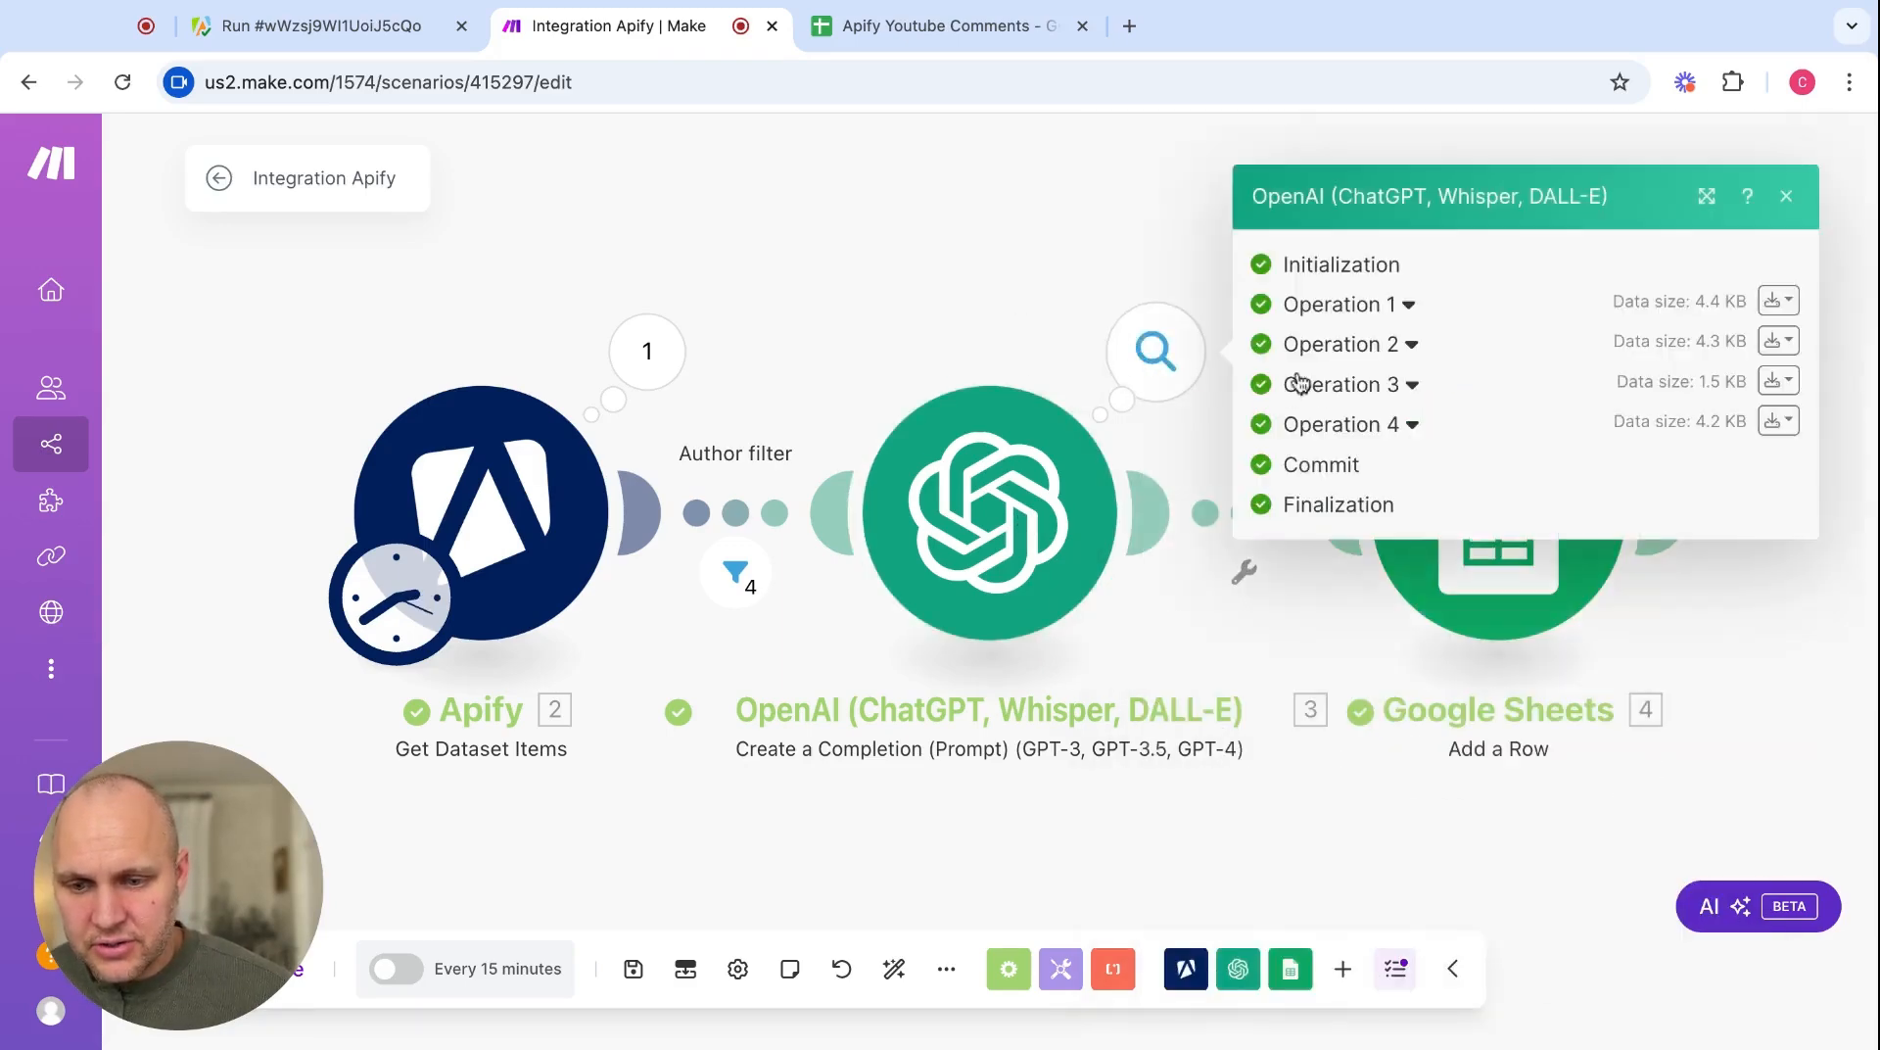
{"action": "left_click", "coordinate": [1407, 306]}
{"action": "left_click", "coordinate": [1028, 326]}
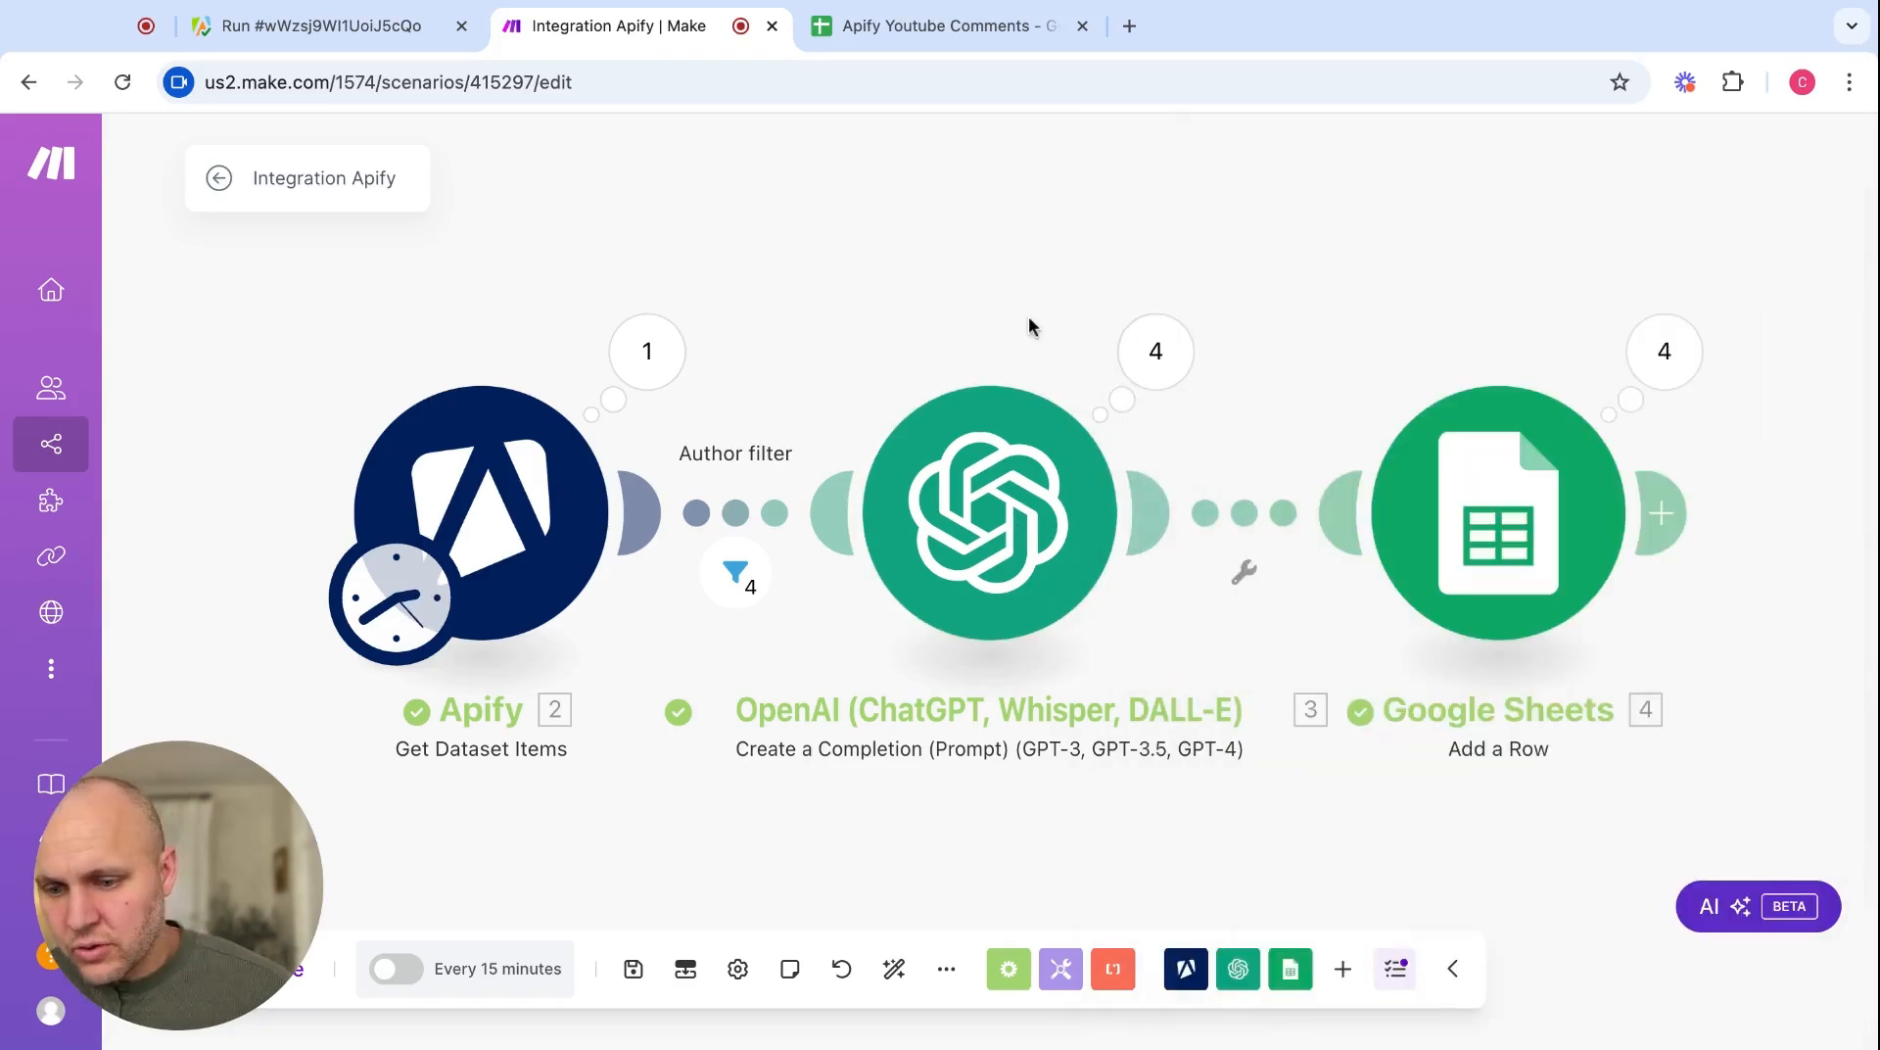
- Show the OpenAI module's advanced settings and set its Response Format to JSON Object
{"action": "left_click", "coordinate": [987, 542]}
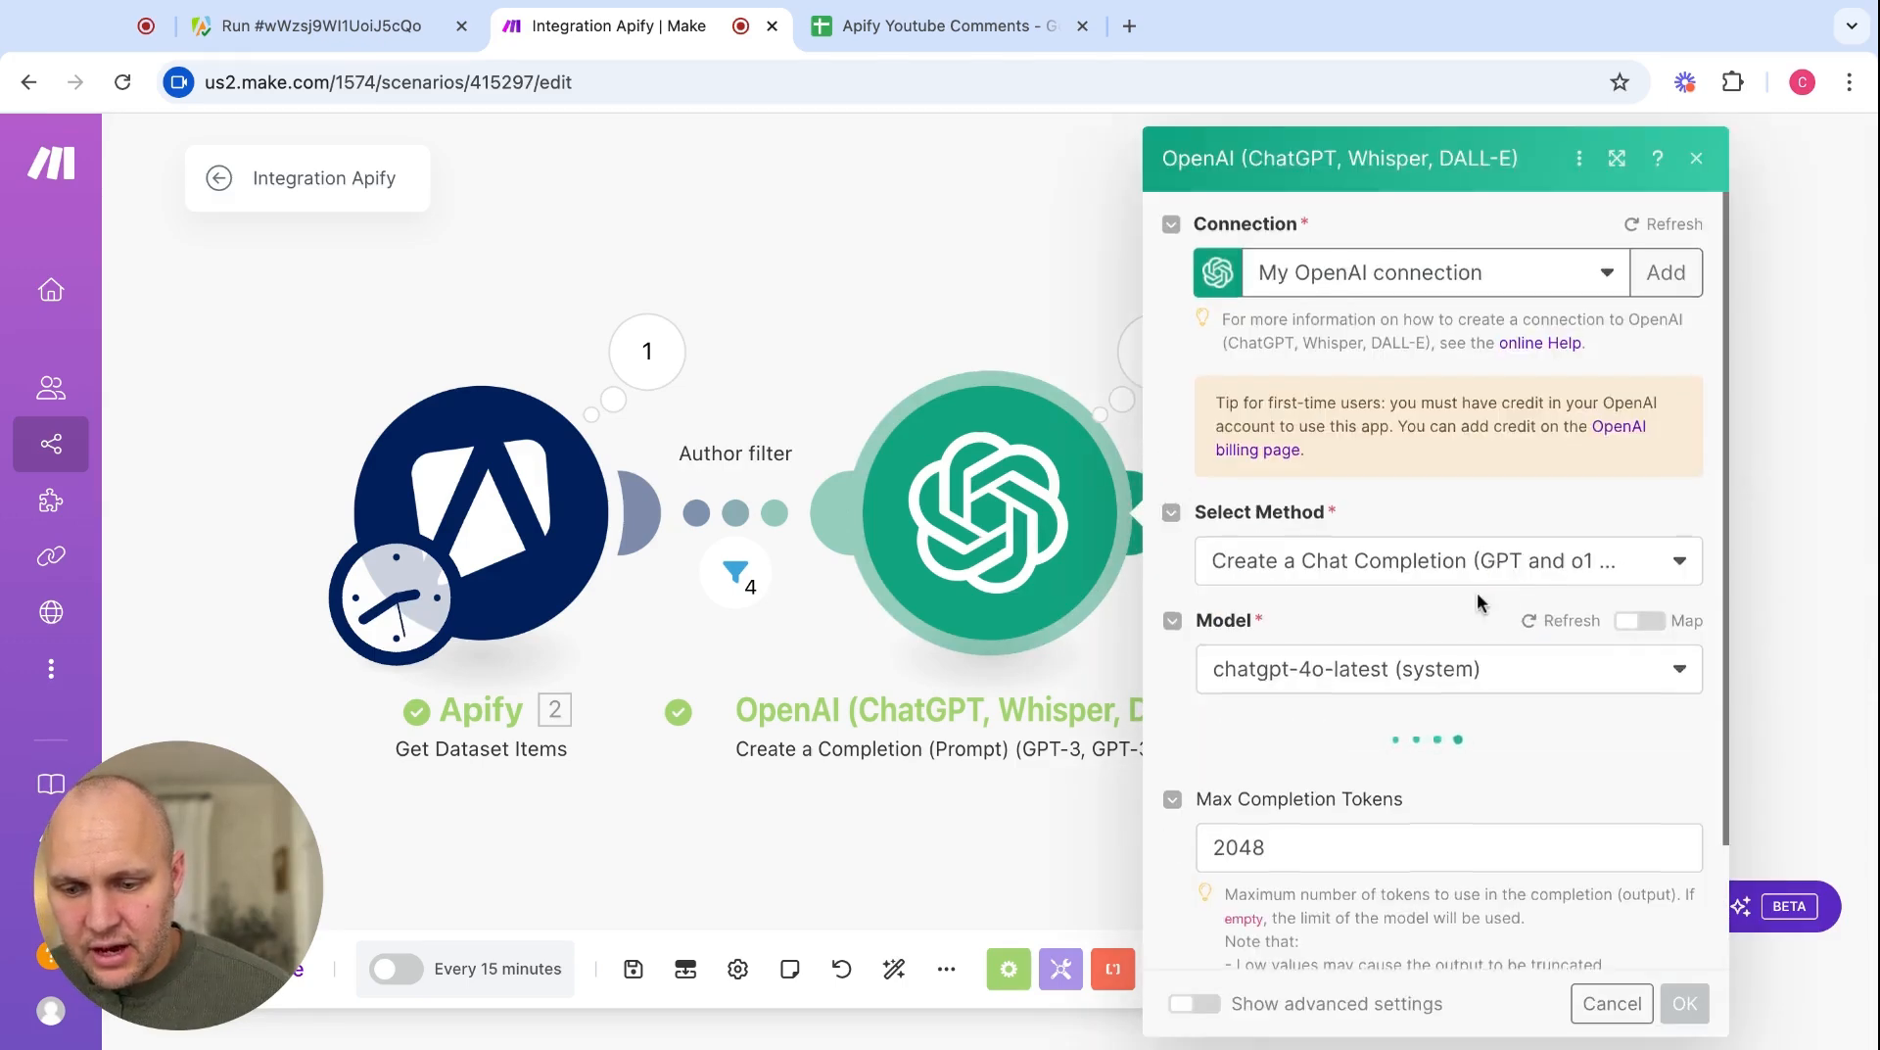
{"action": "scroll", "coordinate": [1477, 592], "scroll_direction": "down", "scroll_amount": 2}
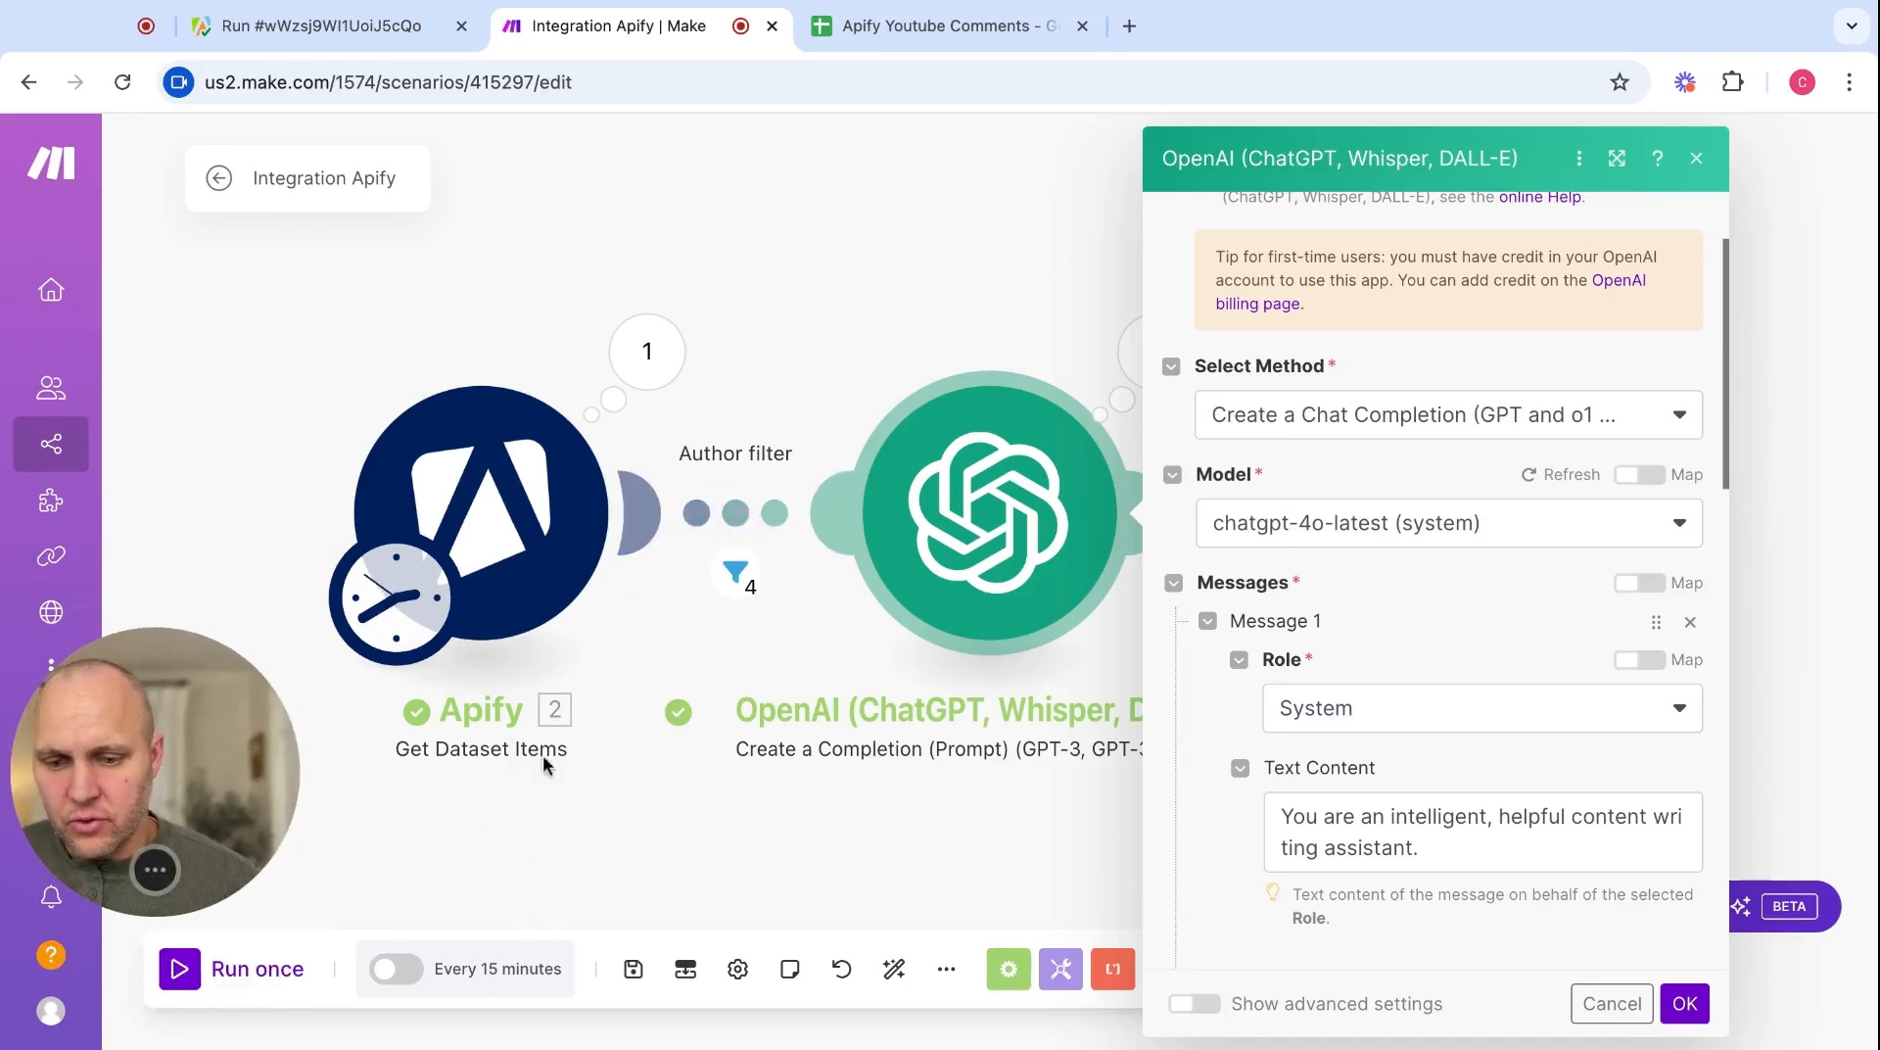
{"action": "scroll", "coordinate": [1382, 783], "scroll_direction": "down", "scroll_amount": 3}
{"action": "scroll", "coordinate": [1379, 784], "scroll_direction": "down", "scroll_amount": 3}
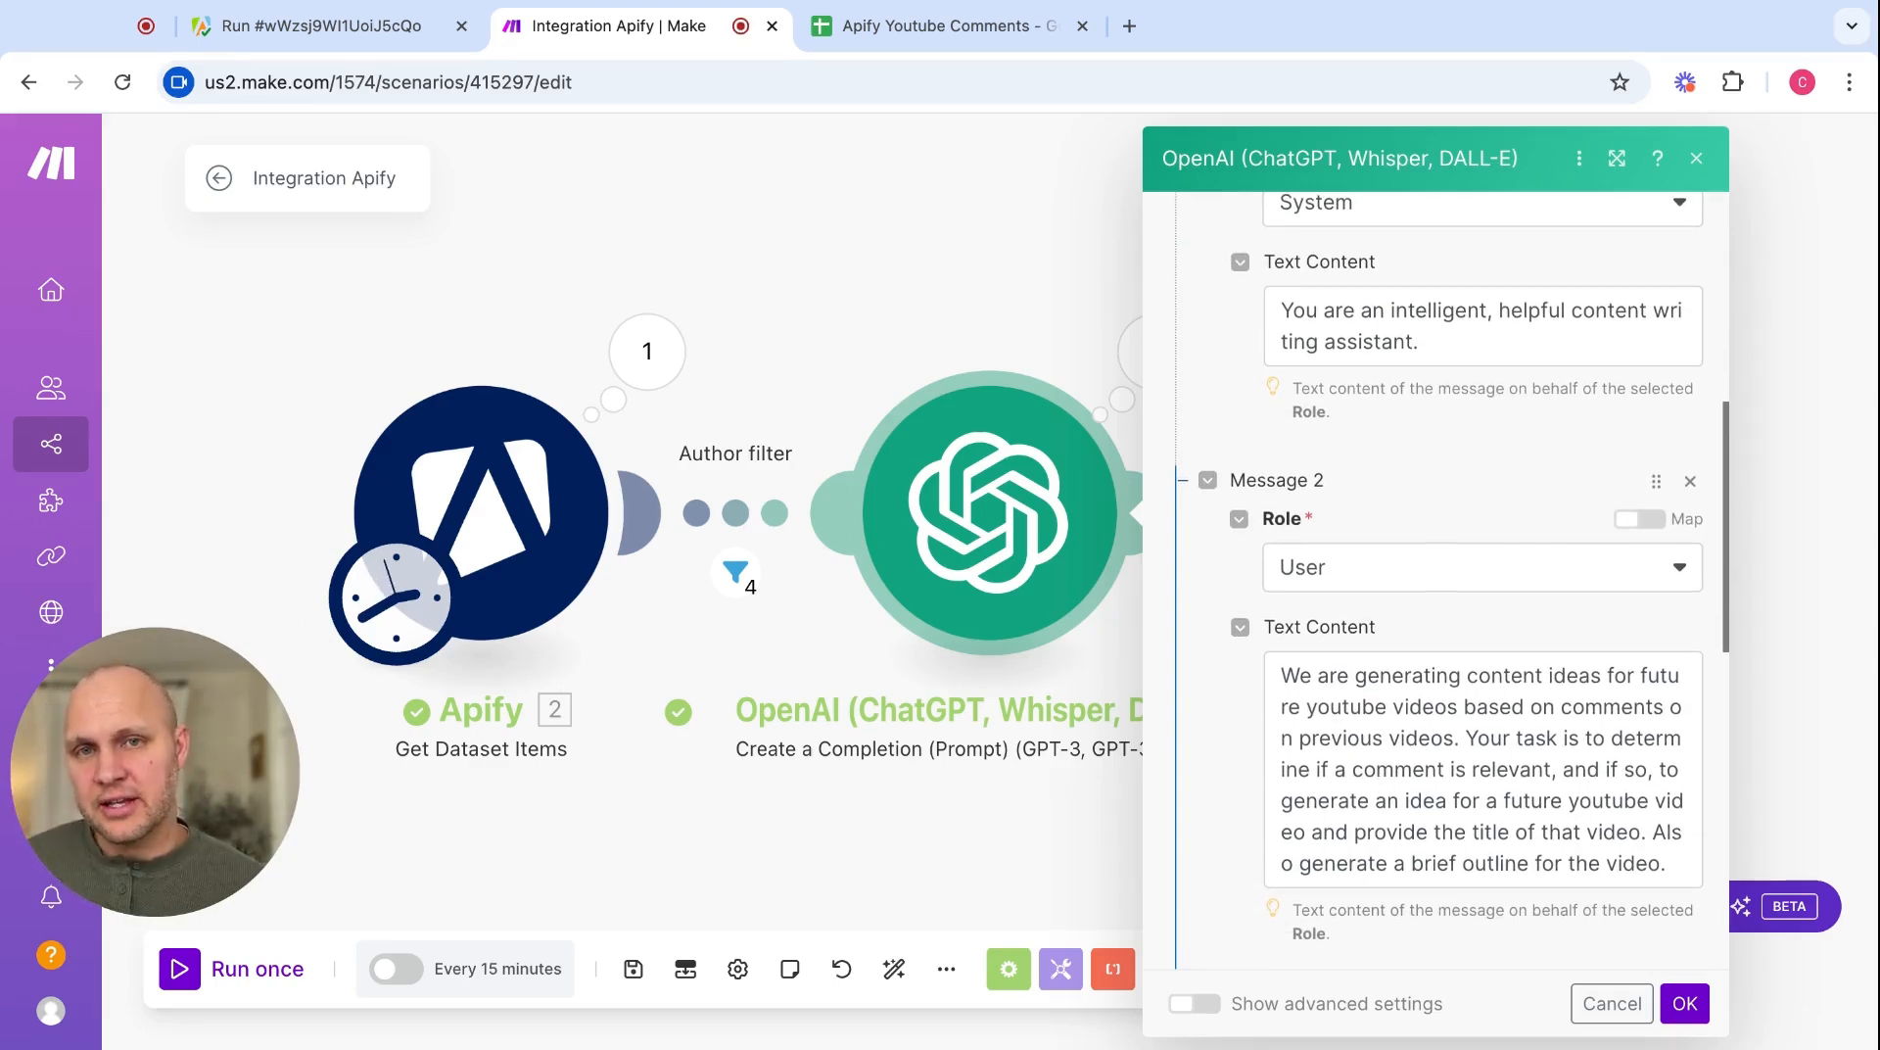
{"action": "scroll", "coordinate": [1372, 840], "scroll_direction": "down", "scroll_amount": 10}
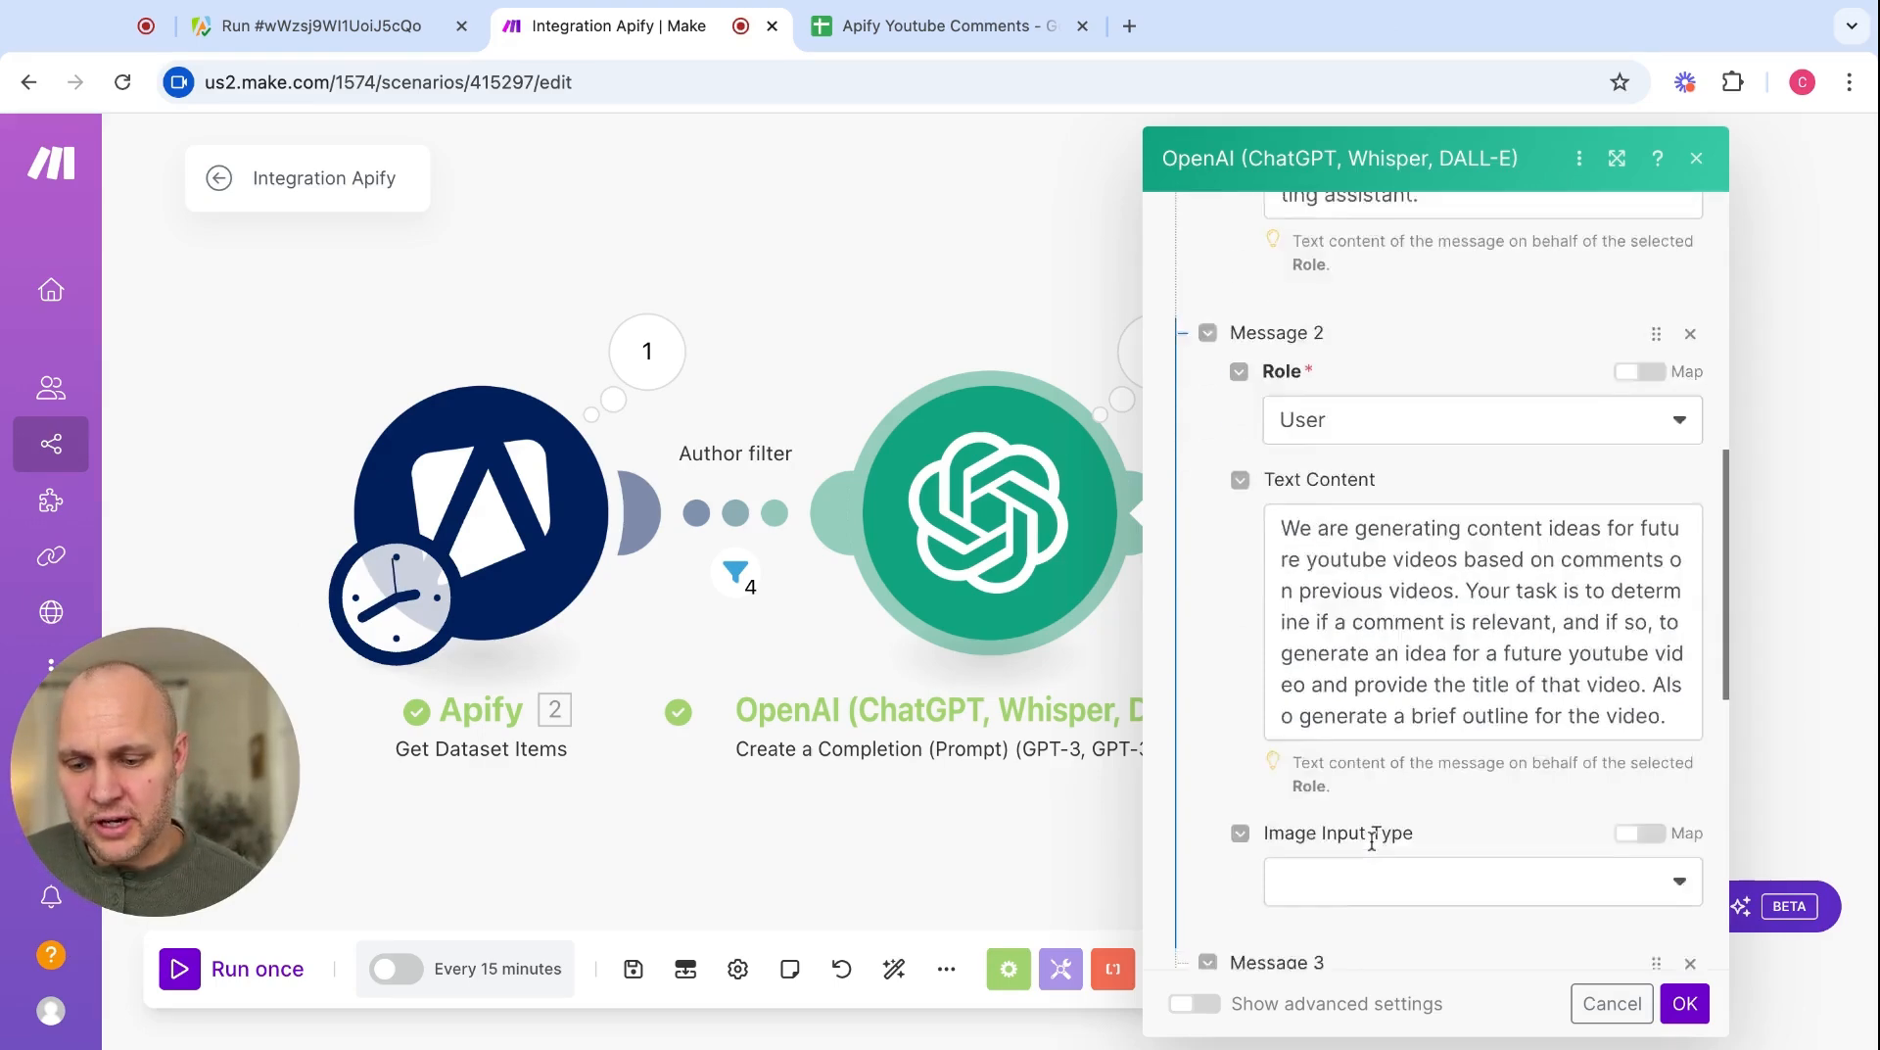
{"action": "scroll", "coordinate": [1372, 840], "scroll_direction": "down", "scroll_amount": 2}
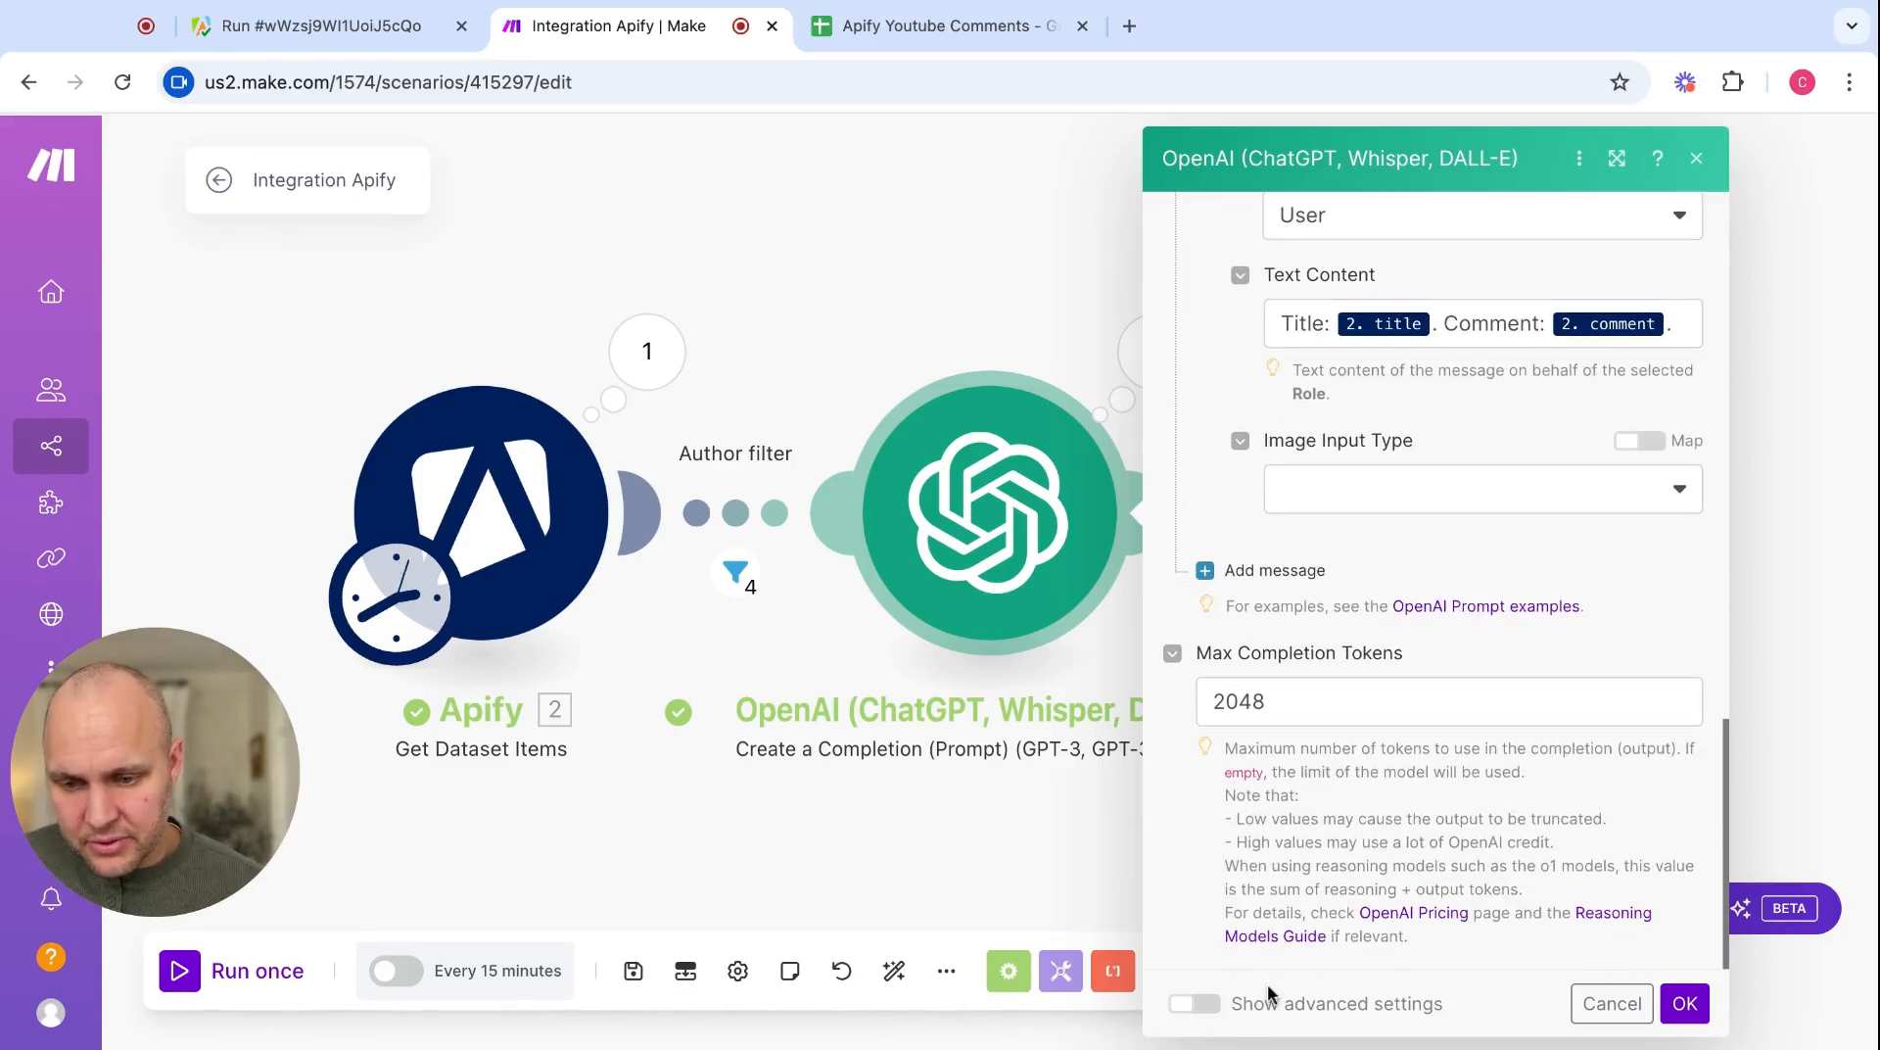
{"action": "left_click", "coordinate": [1192, 1003]}
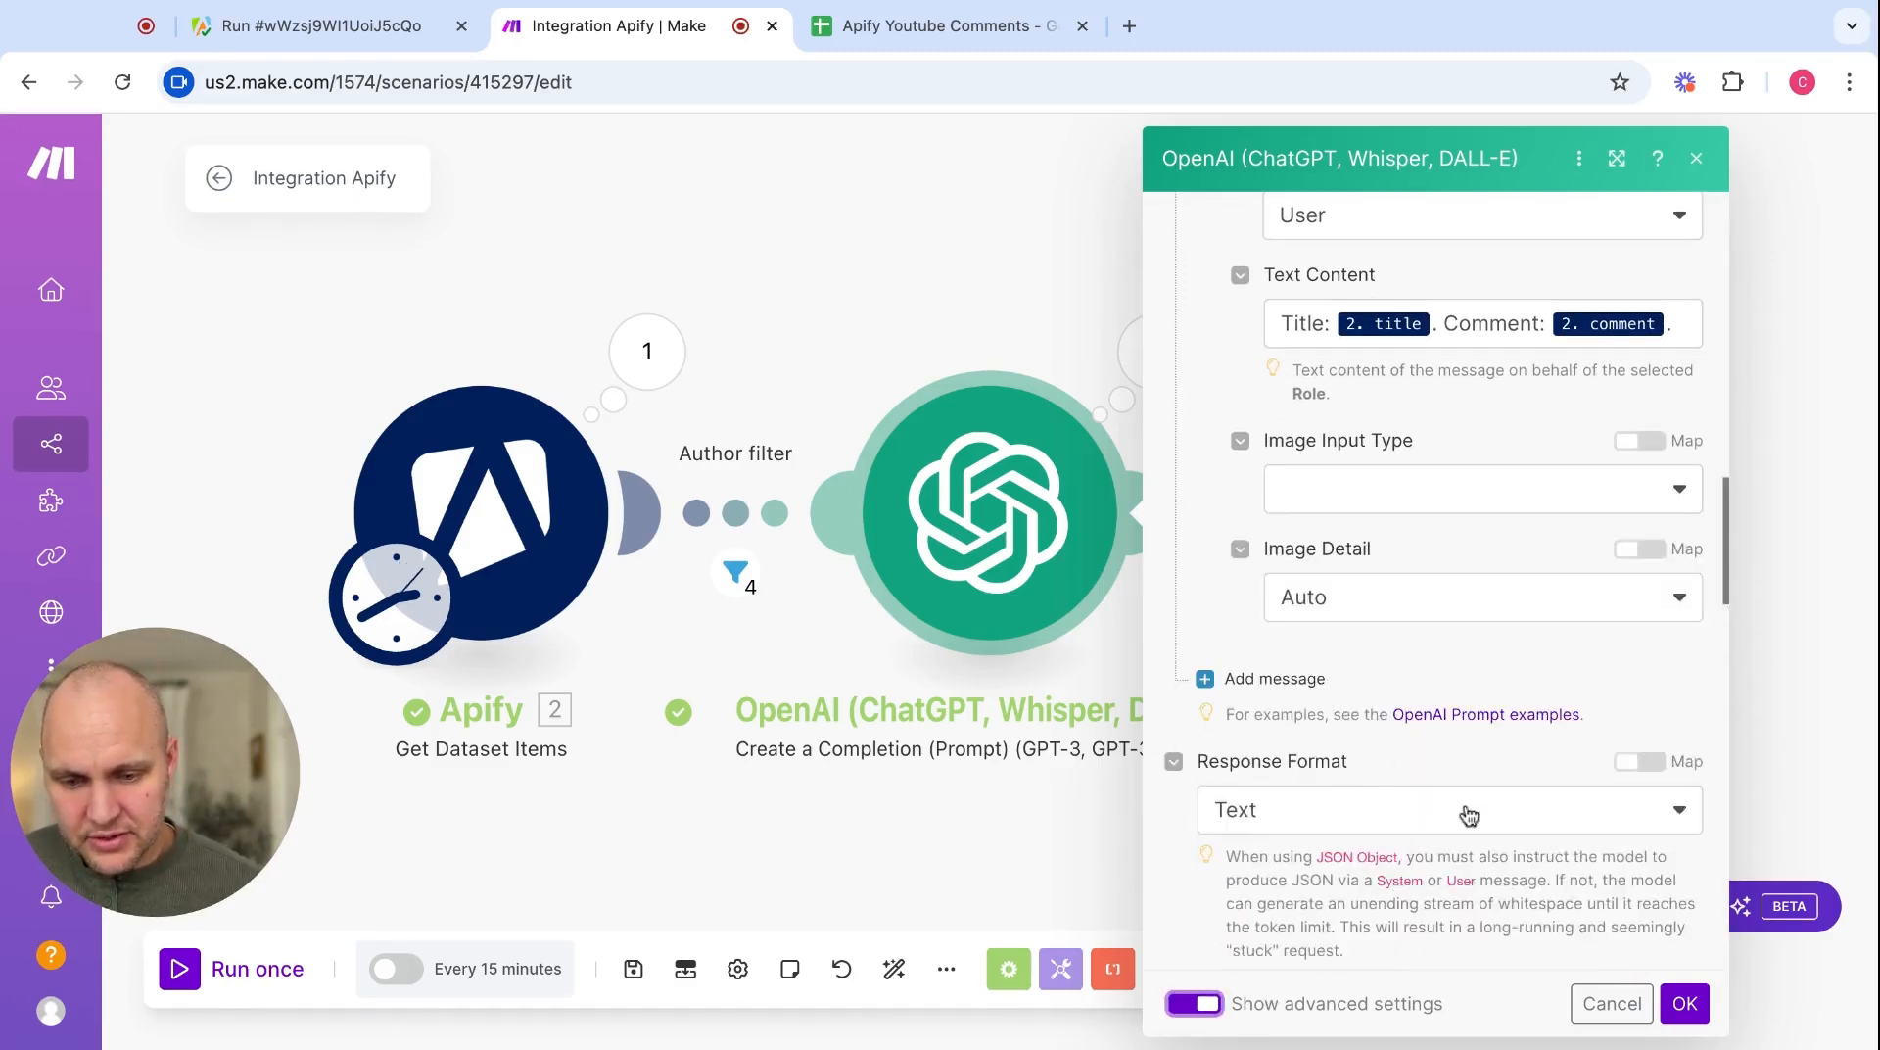
{"action": "left_click", "coordinate": [1677, 809]}
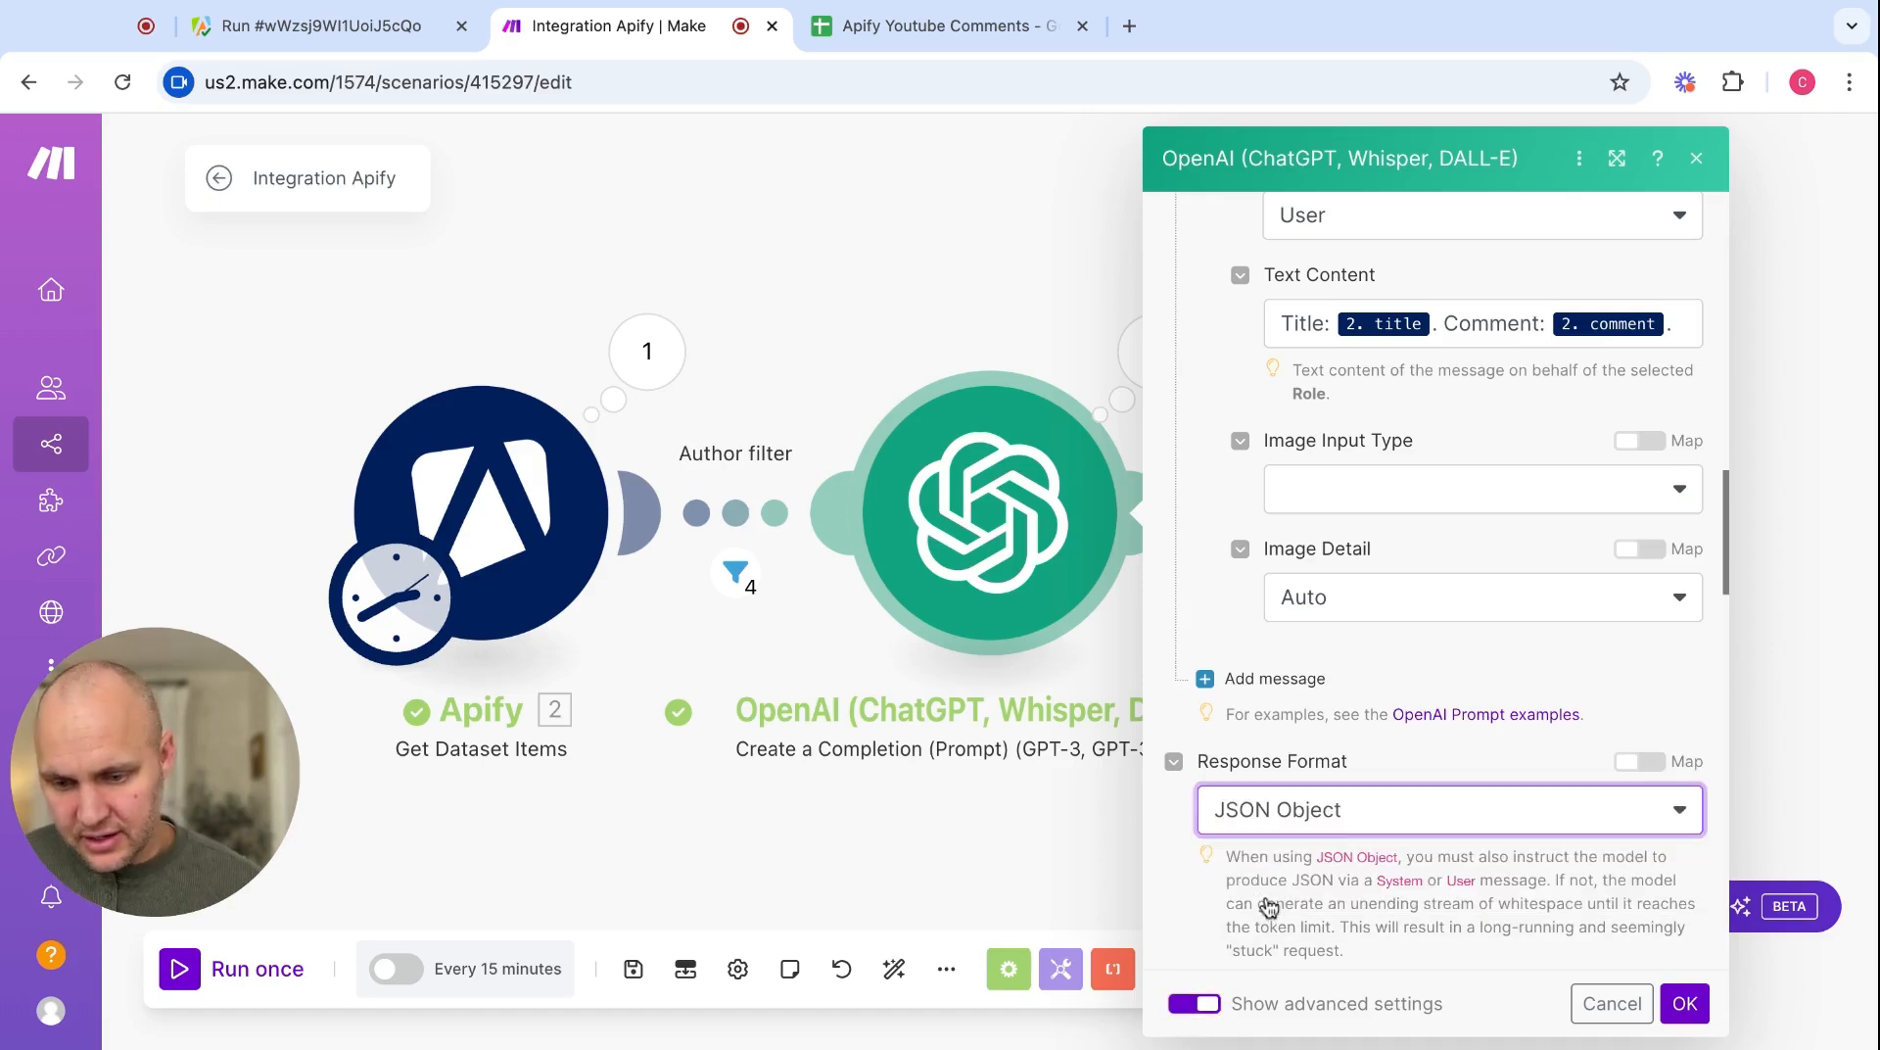
{"action": "left_click", "coordinate": [1269, 893]}
- Add the line "Output in JSON formatting." to the end of Message 2's text content
{"action": "scroll", "coordinate": [1266, 848], "scroll_direction": "up", "scroll_amount": 10}
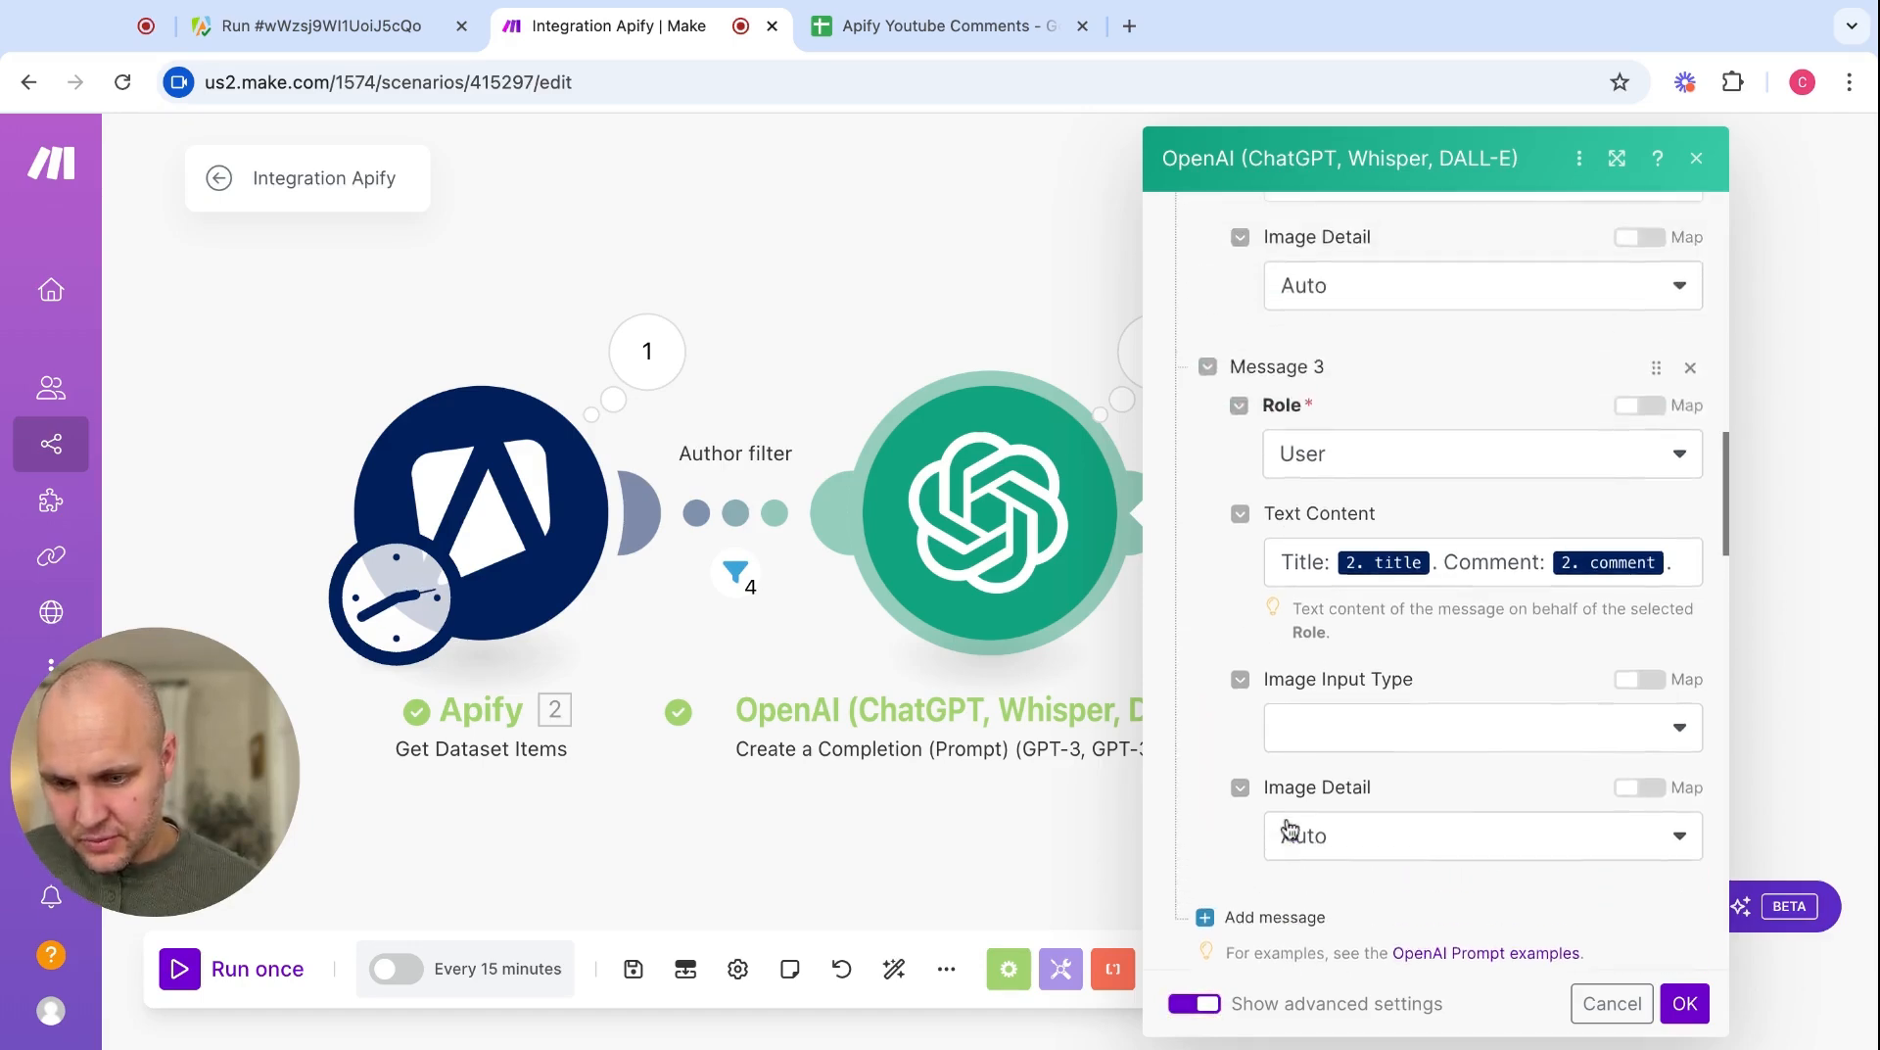
{"action": "scroll", "coordinate": [1288, 831], "scroll_direction": "down", "scroll_amount": 1}
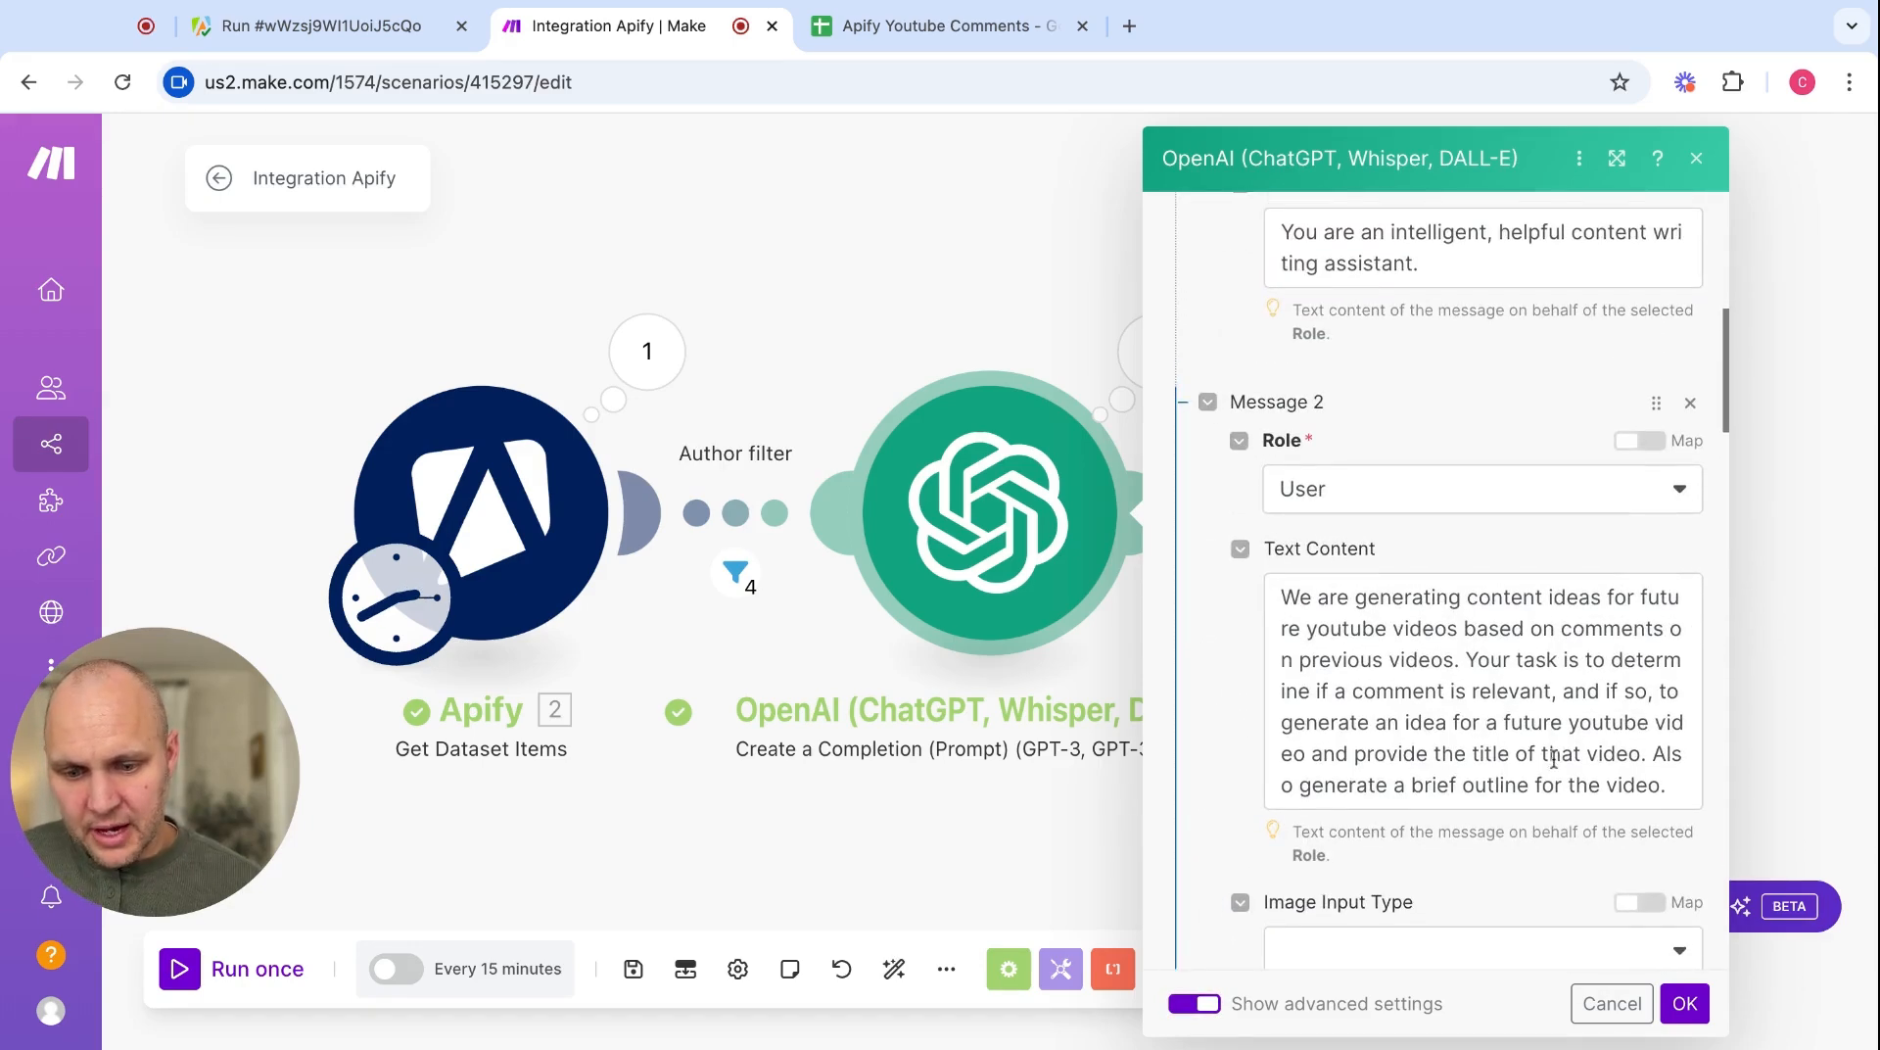
{"action": "scroll", "coordinate": [1496, 763], "scroll_direction": "up", "scroll_amount": 5}
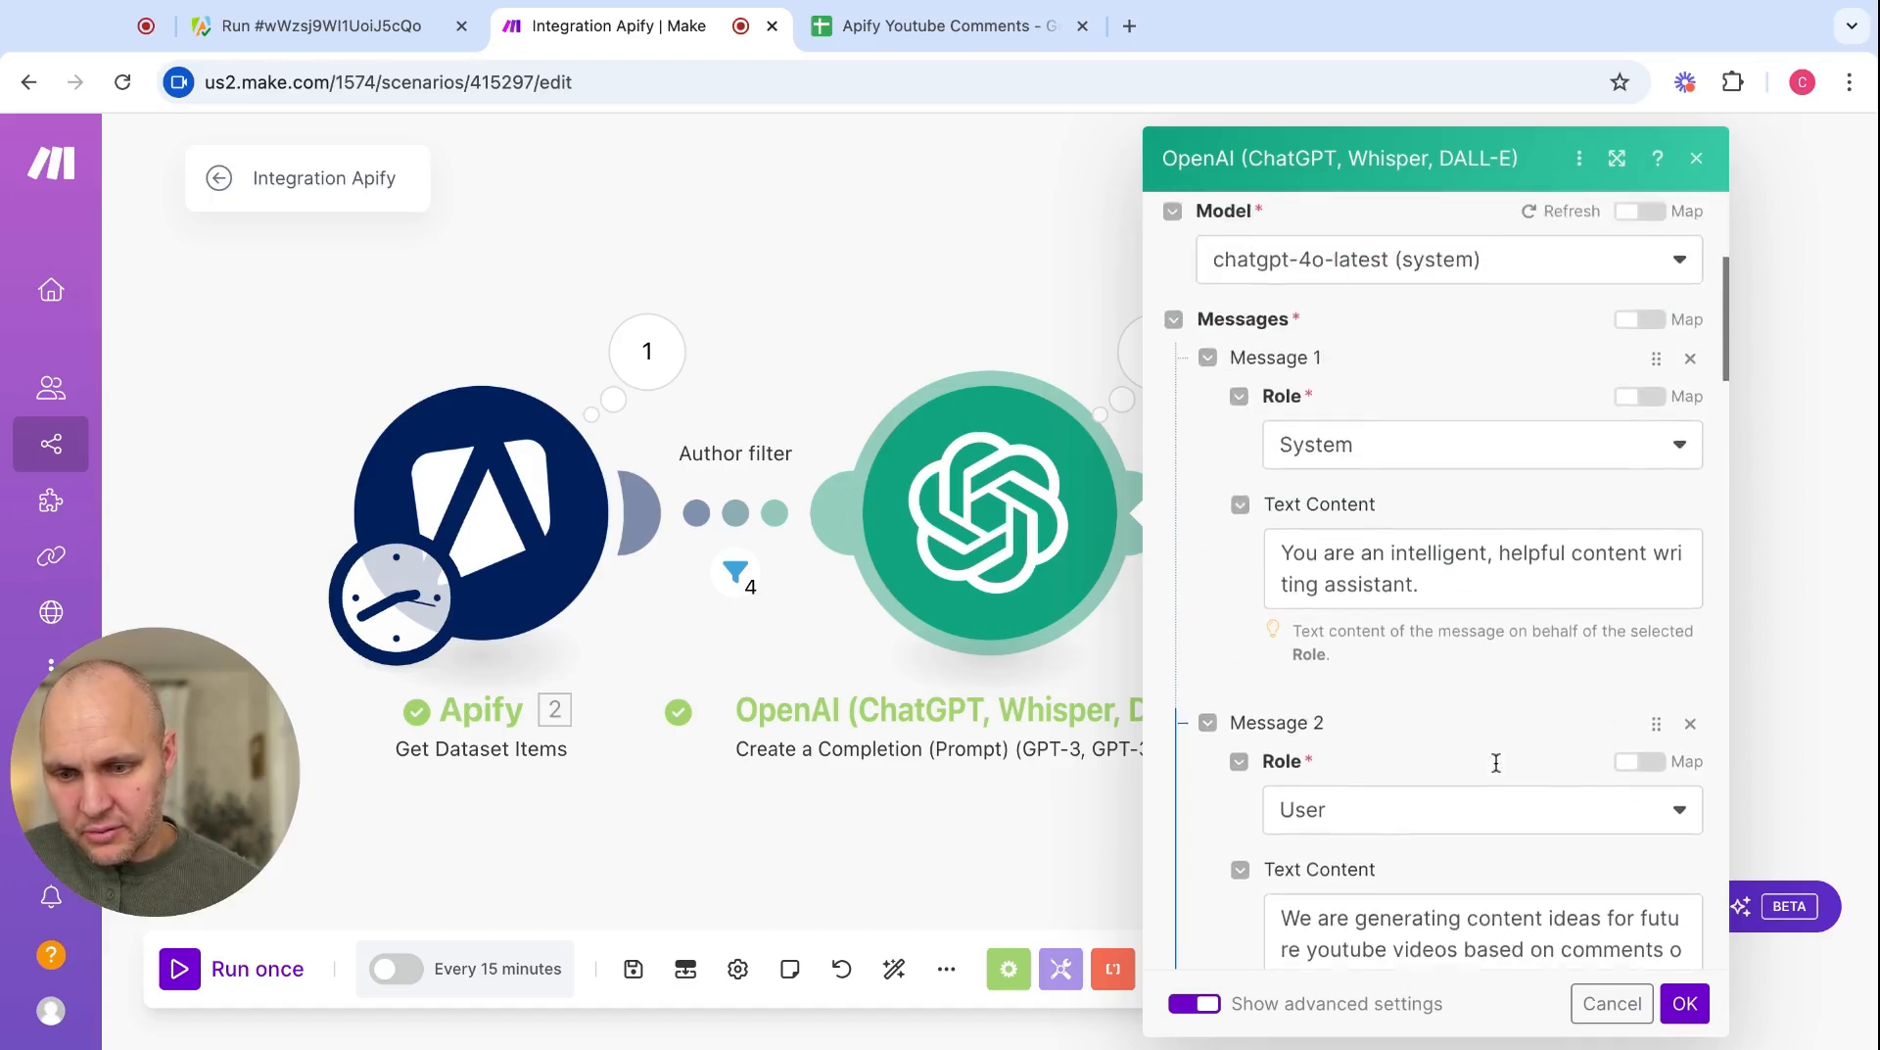
{"action": "scroll", "coordinate": [1495, 763], "scroll_direction": "down", "scroll_amount": 4}
{"action": "left_click", "coordinate": [1677, 856]}
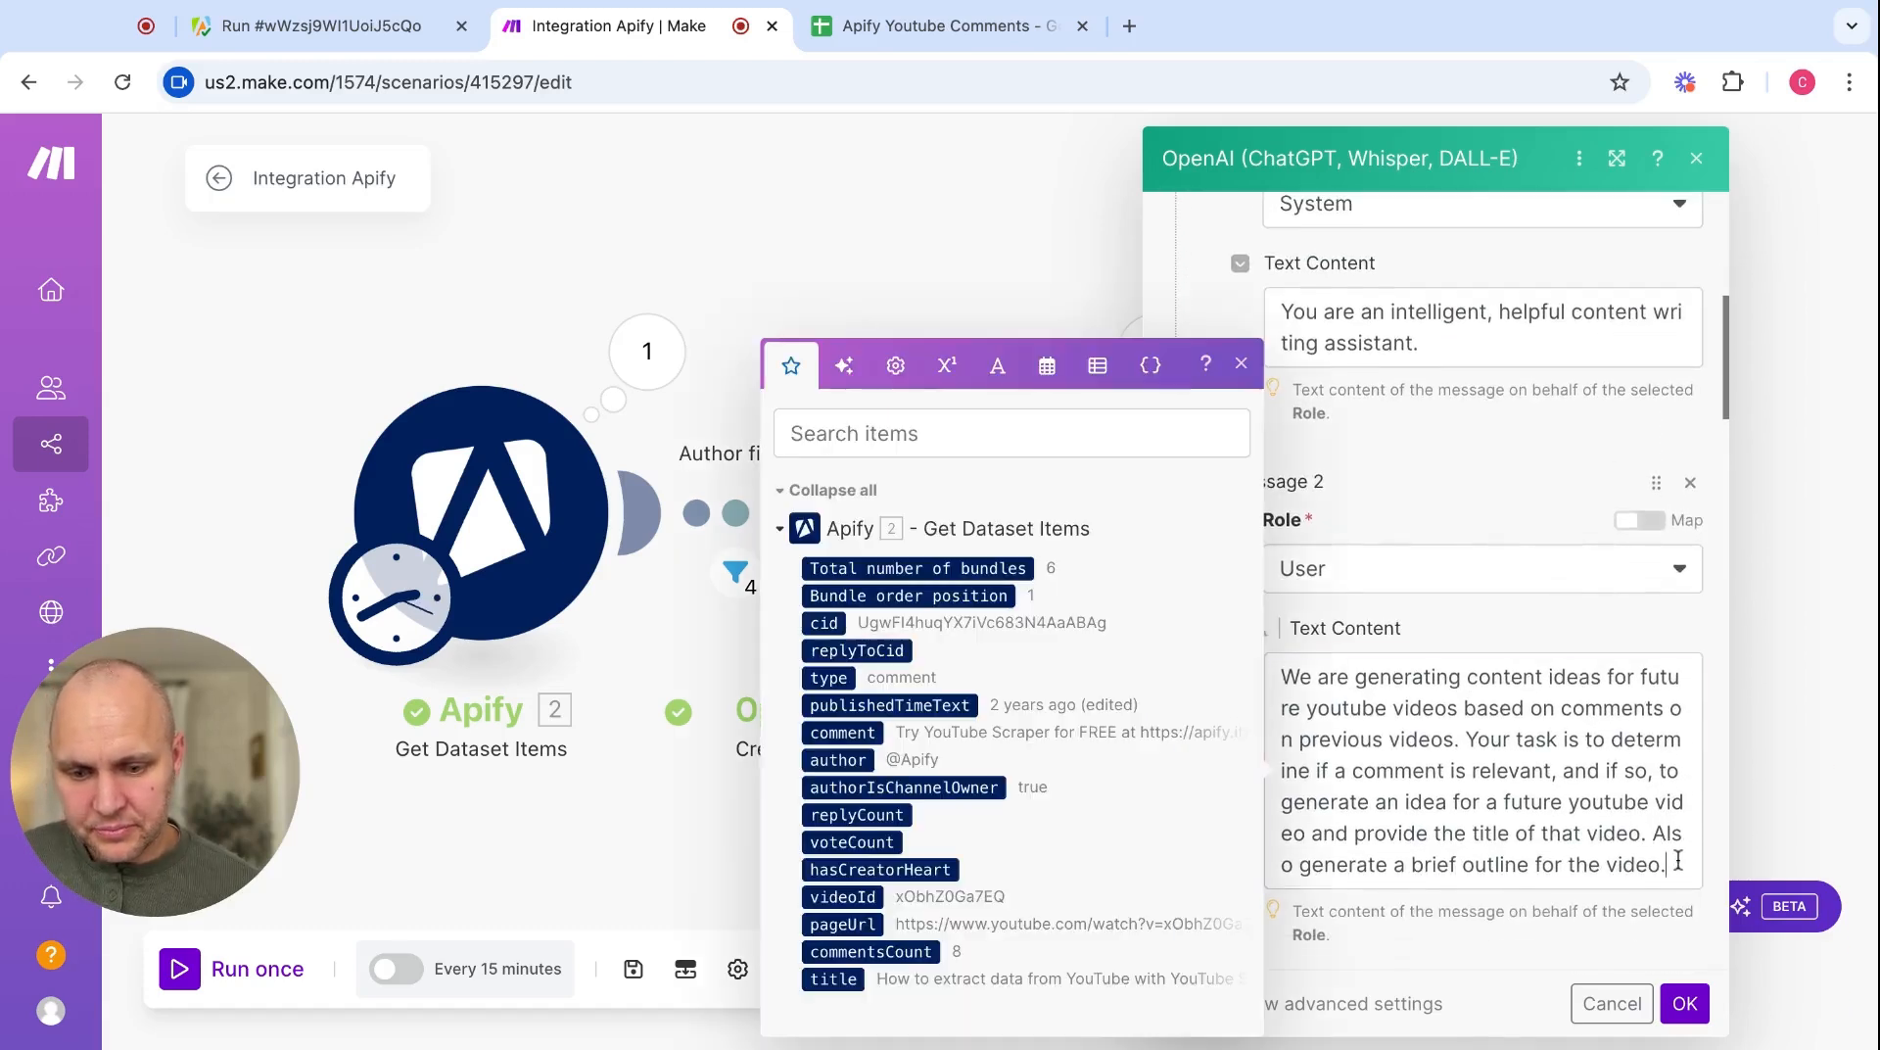
{"action": "key", "text": "Return"}
{"action": "type", "text": "OU"}
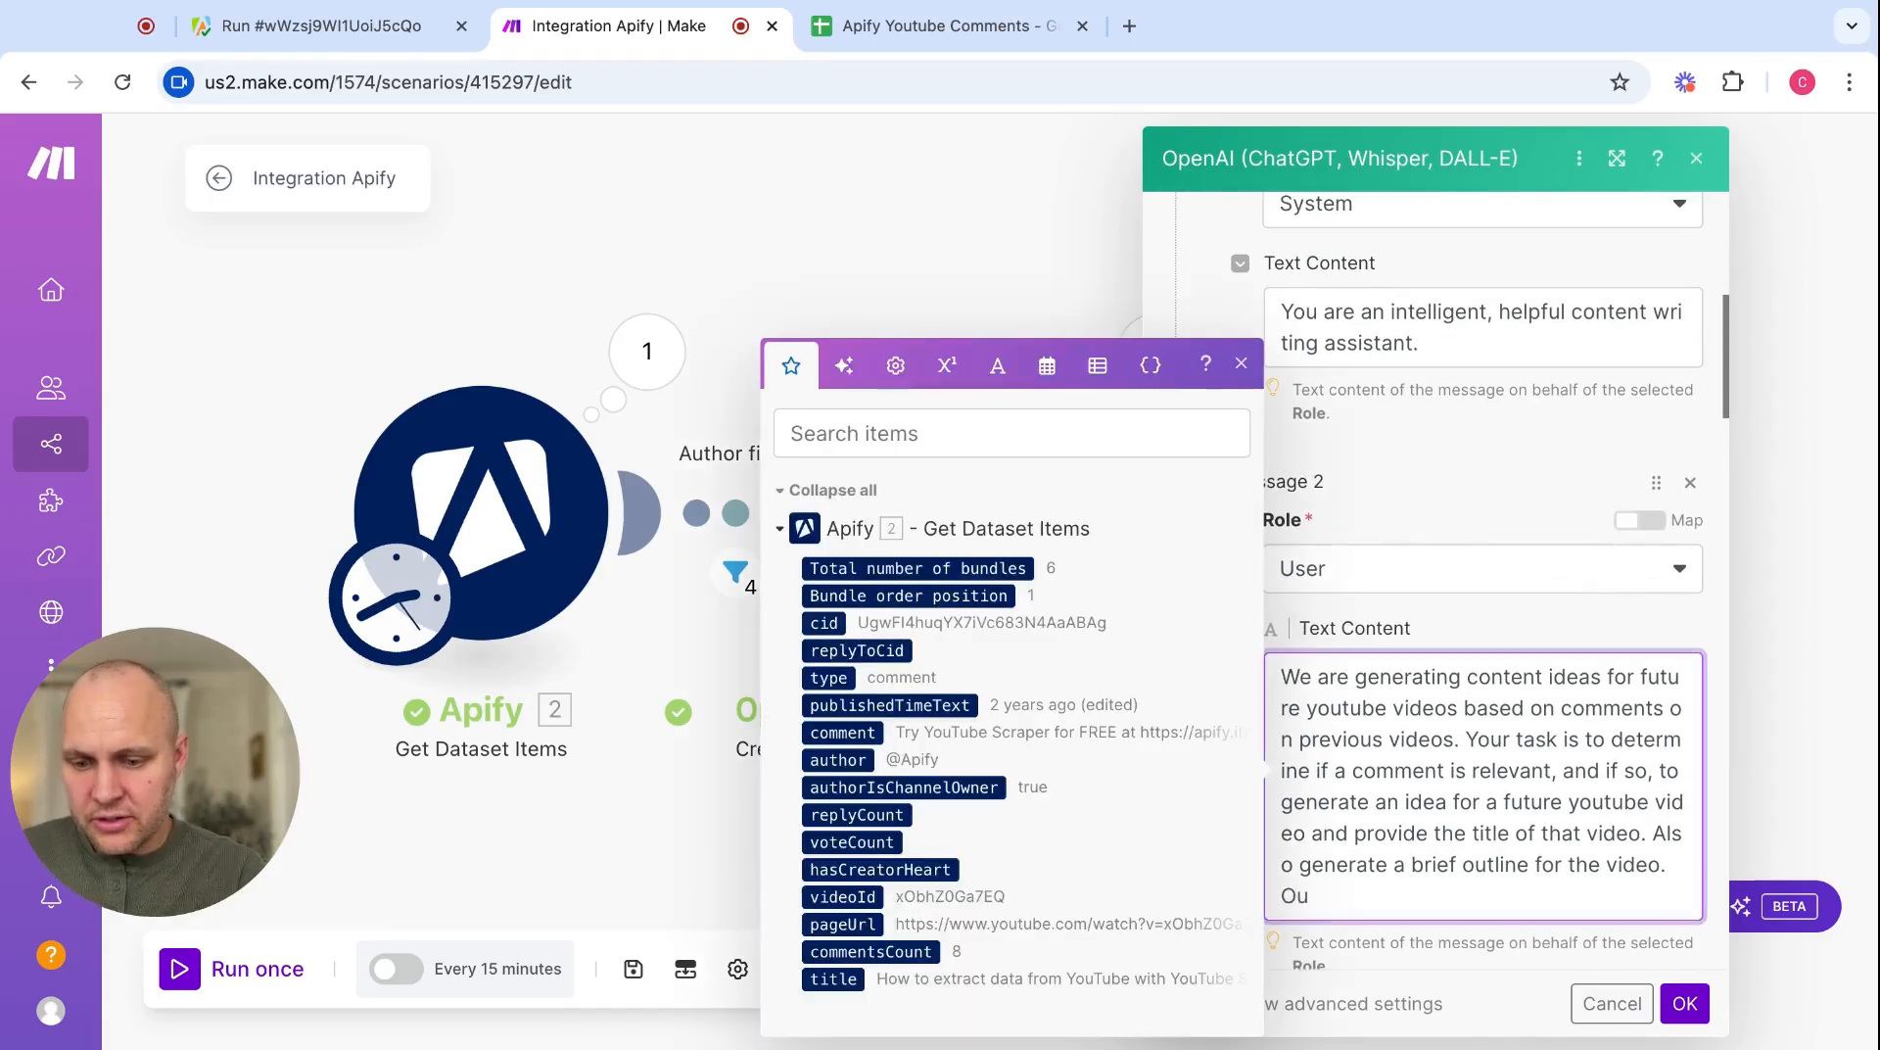
{"action": "type", "text": "tput"}
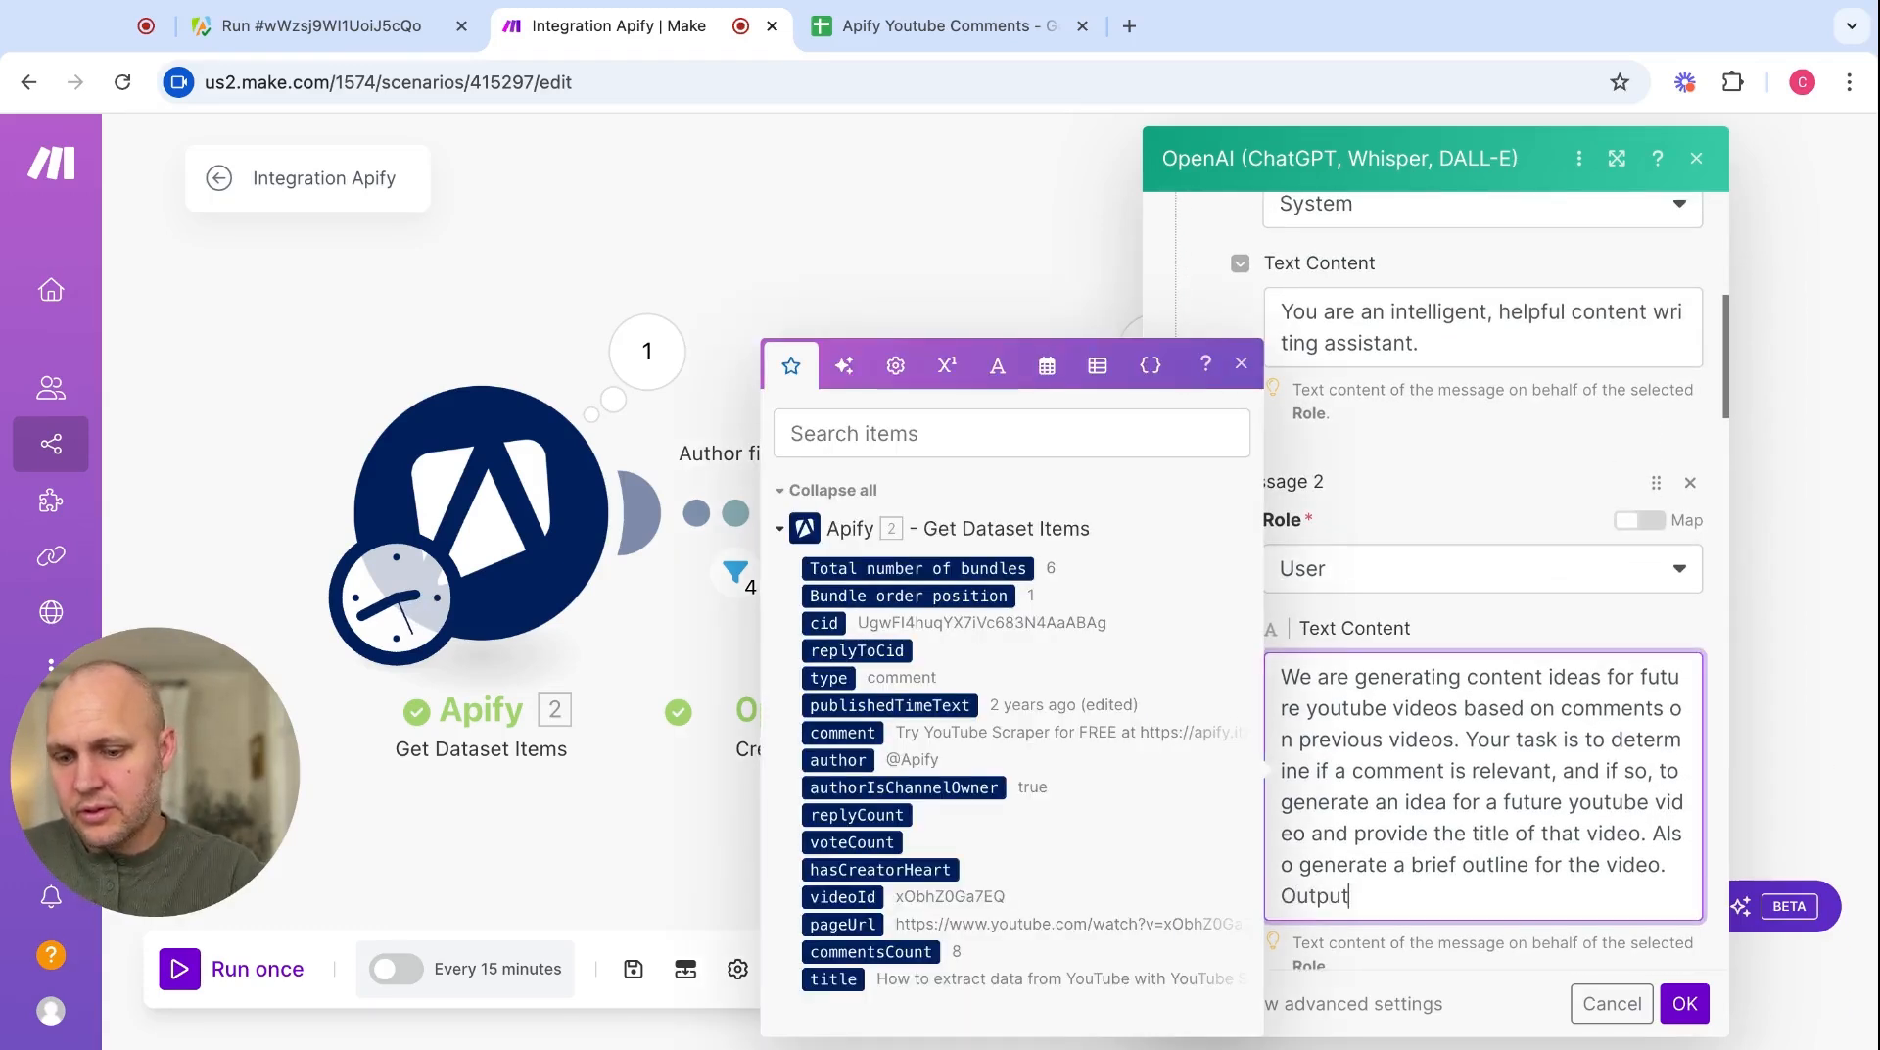
{"action": "type", "text": " in JSON formatting."}
{"action": "left_click", "coordinate": [1641, 619]}
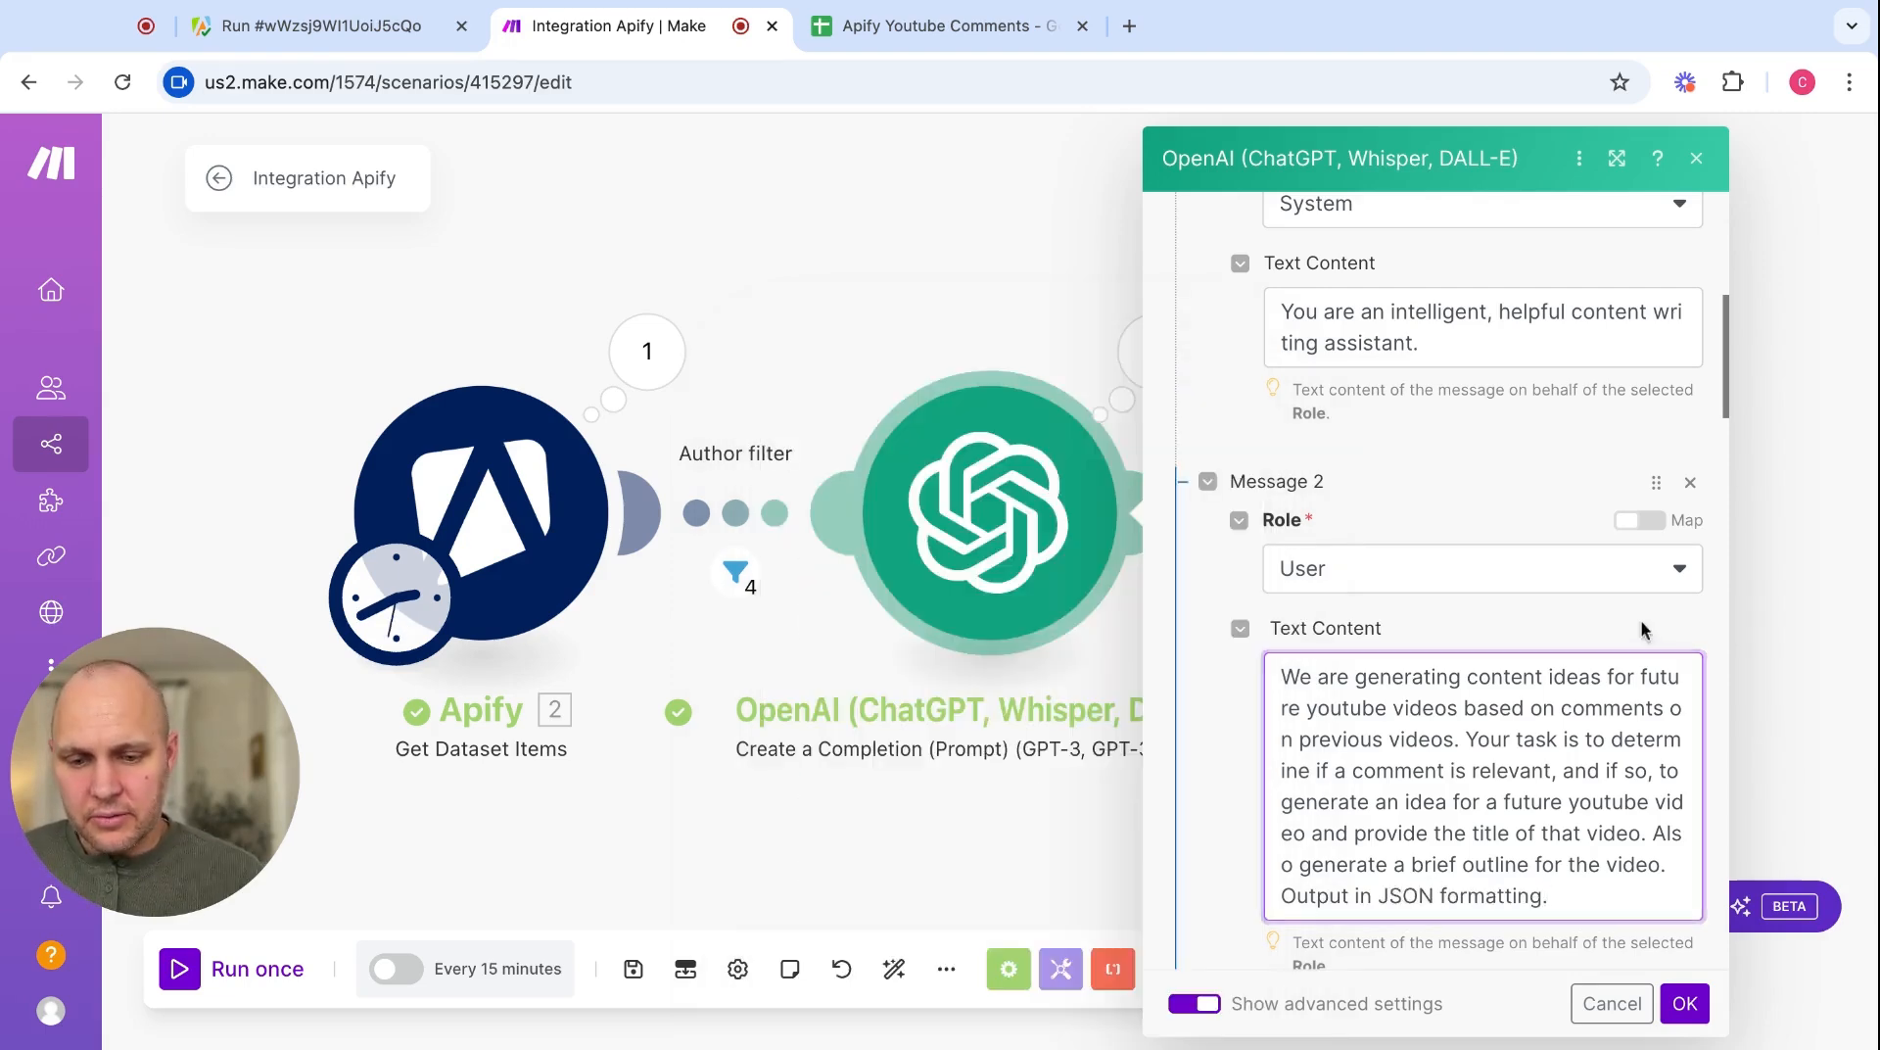
- Reword the last line of Message 2's prompt to "Output in JSON in the following format:"
{"action": "scroll", "coordinate": [1641, 618], "scroll_direction": "down", "scroll_amount": 6}
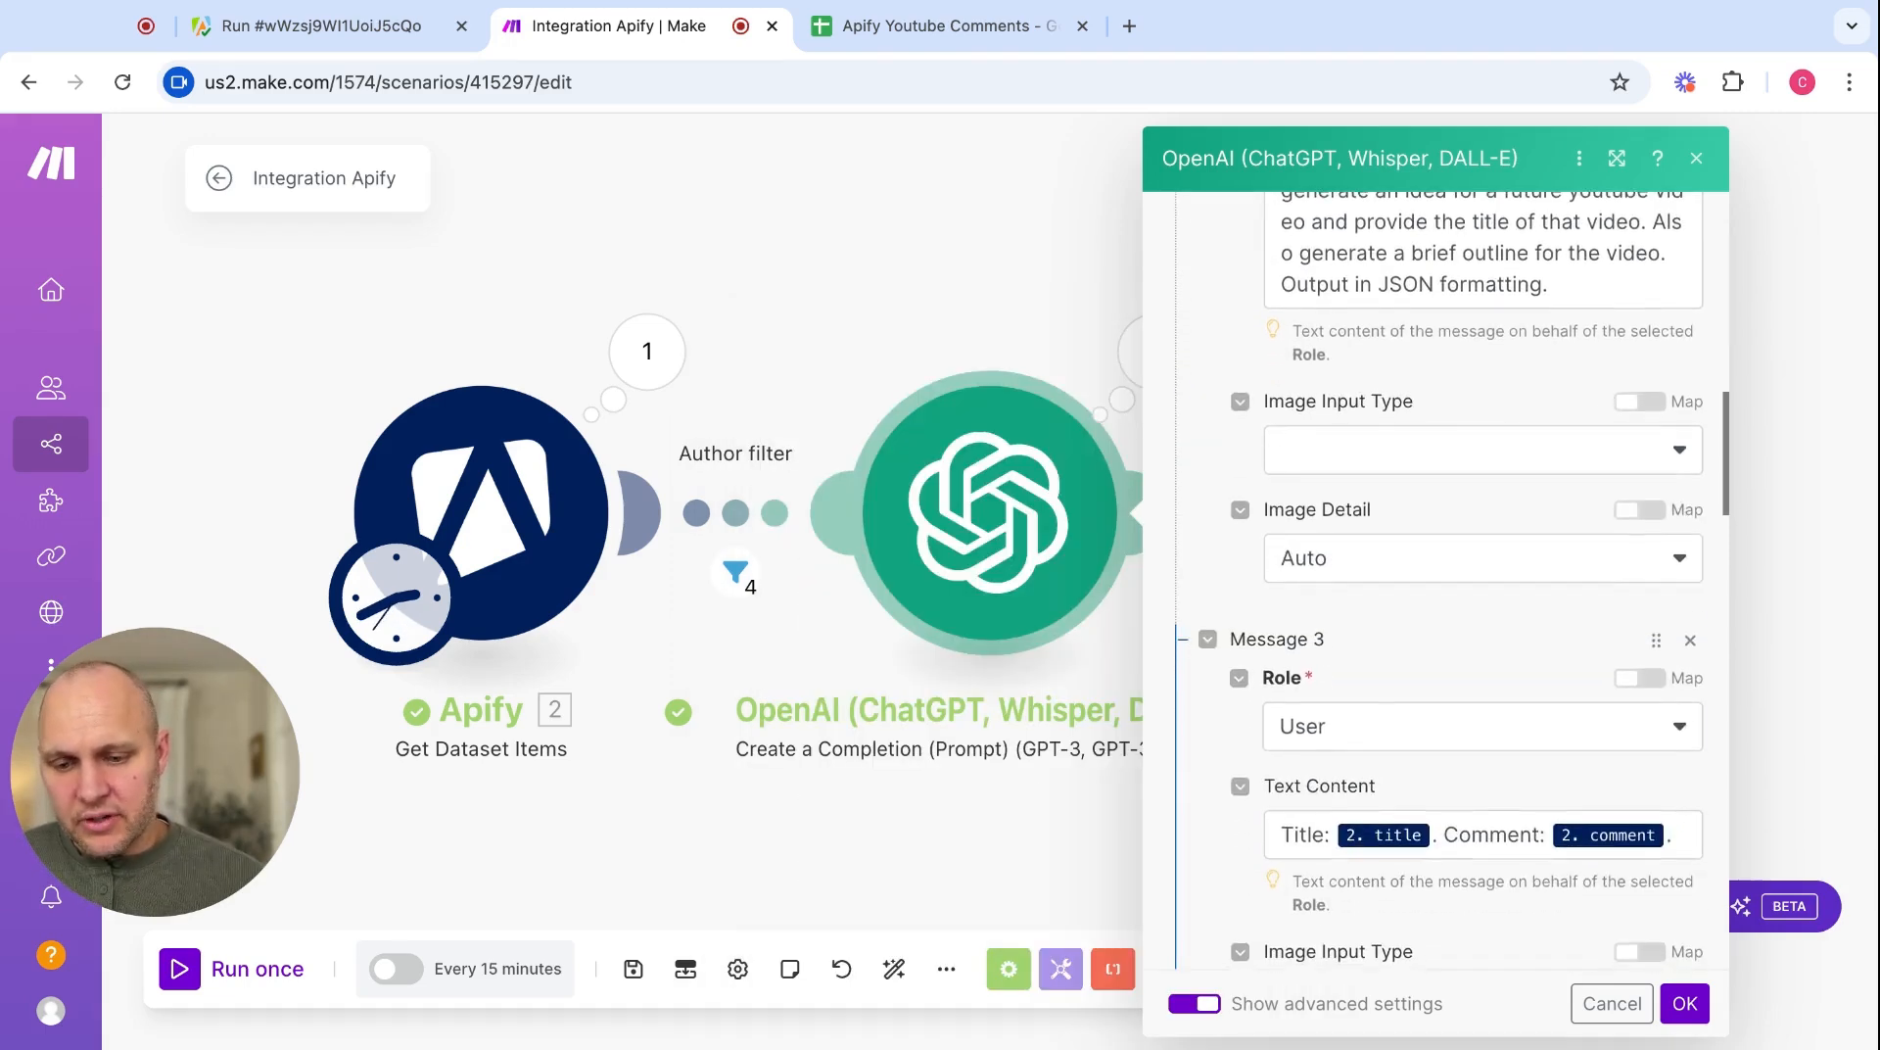
{"action": "scroll", "coordinate": [1439, 578], "scroll_direction": "up", "scroll_amount": 3}
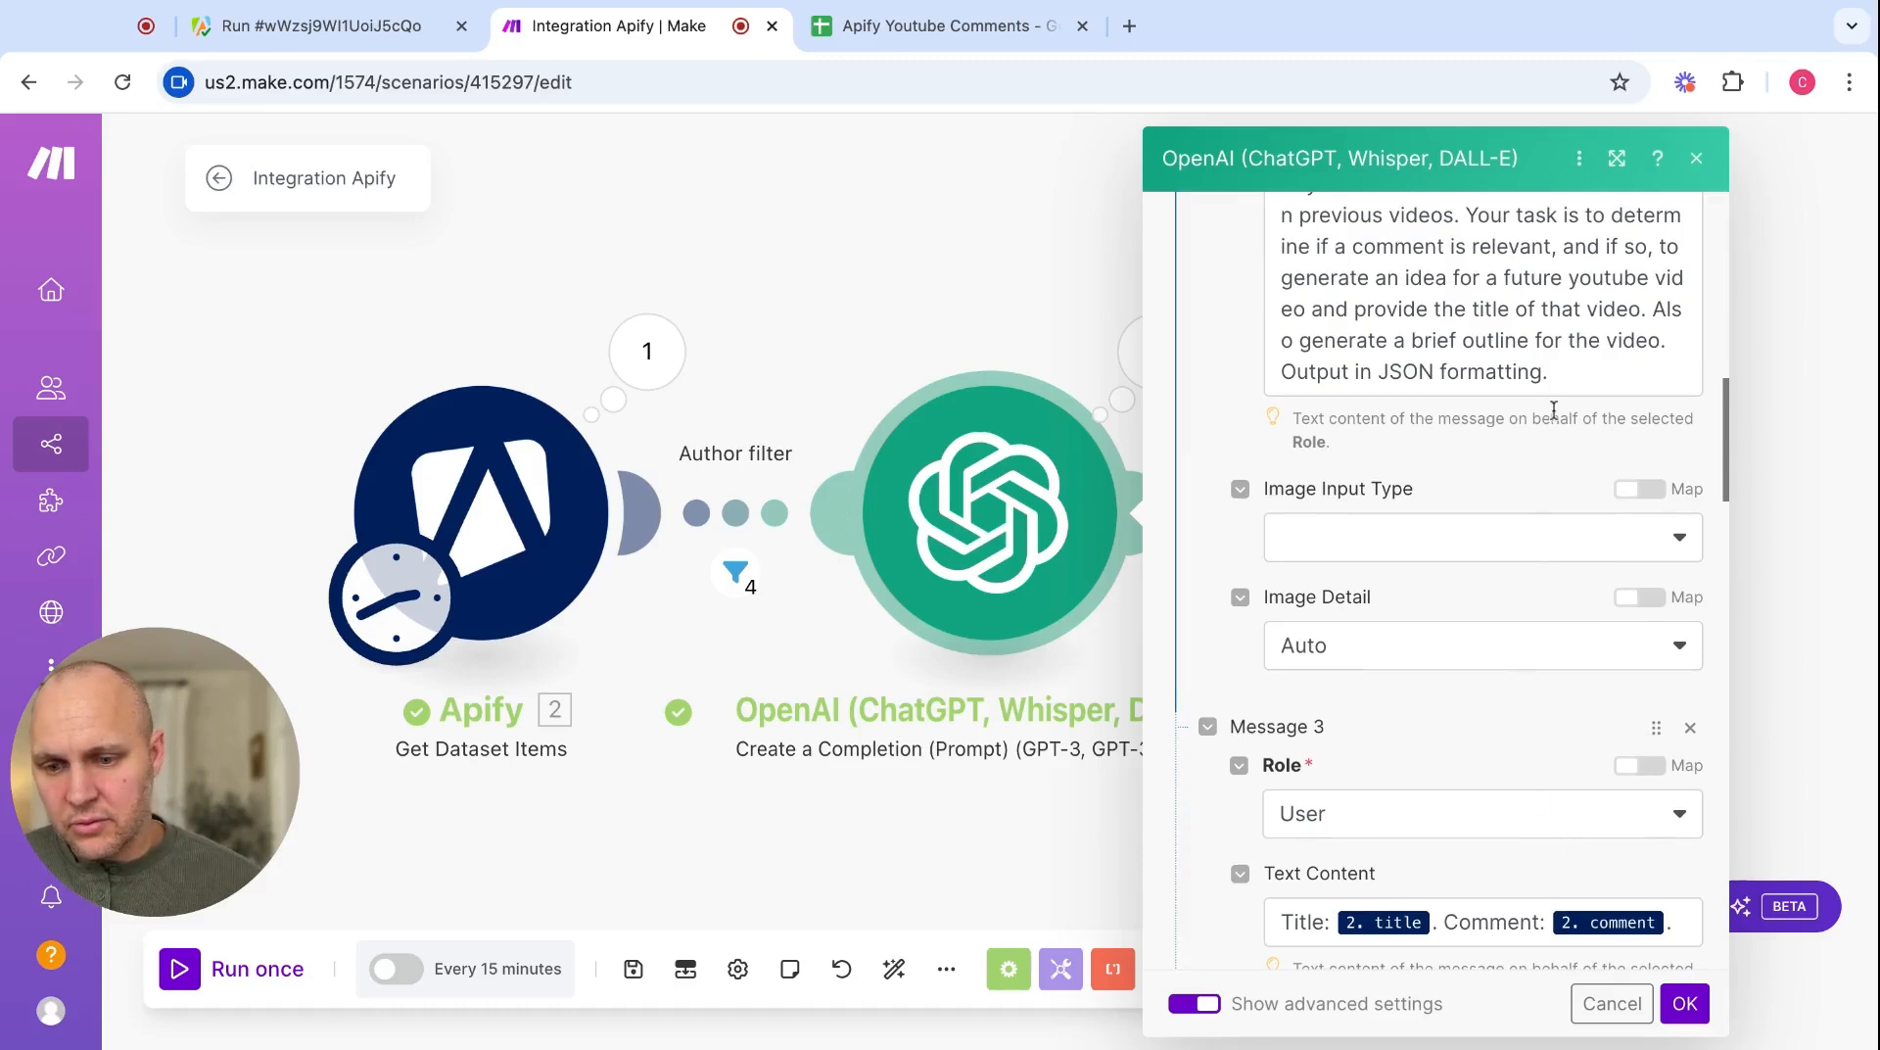
{"action": "left_click", "coordinate": [1573, 378]}
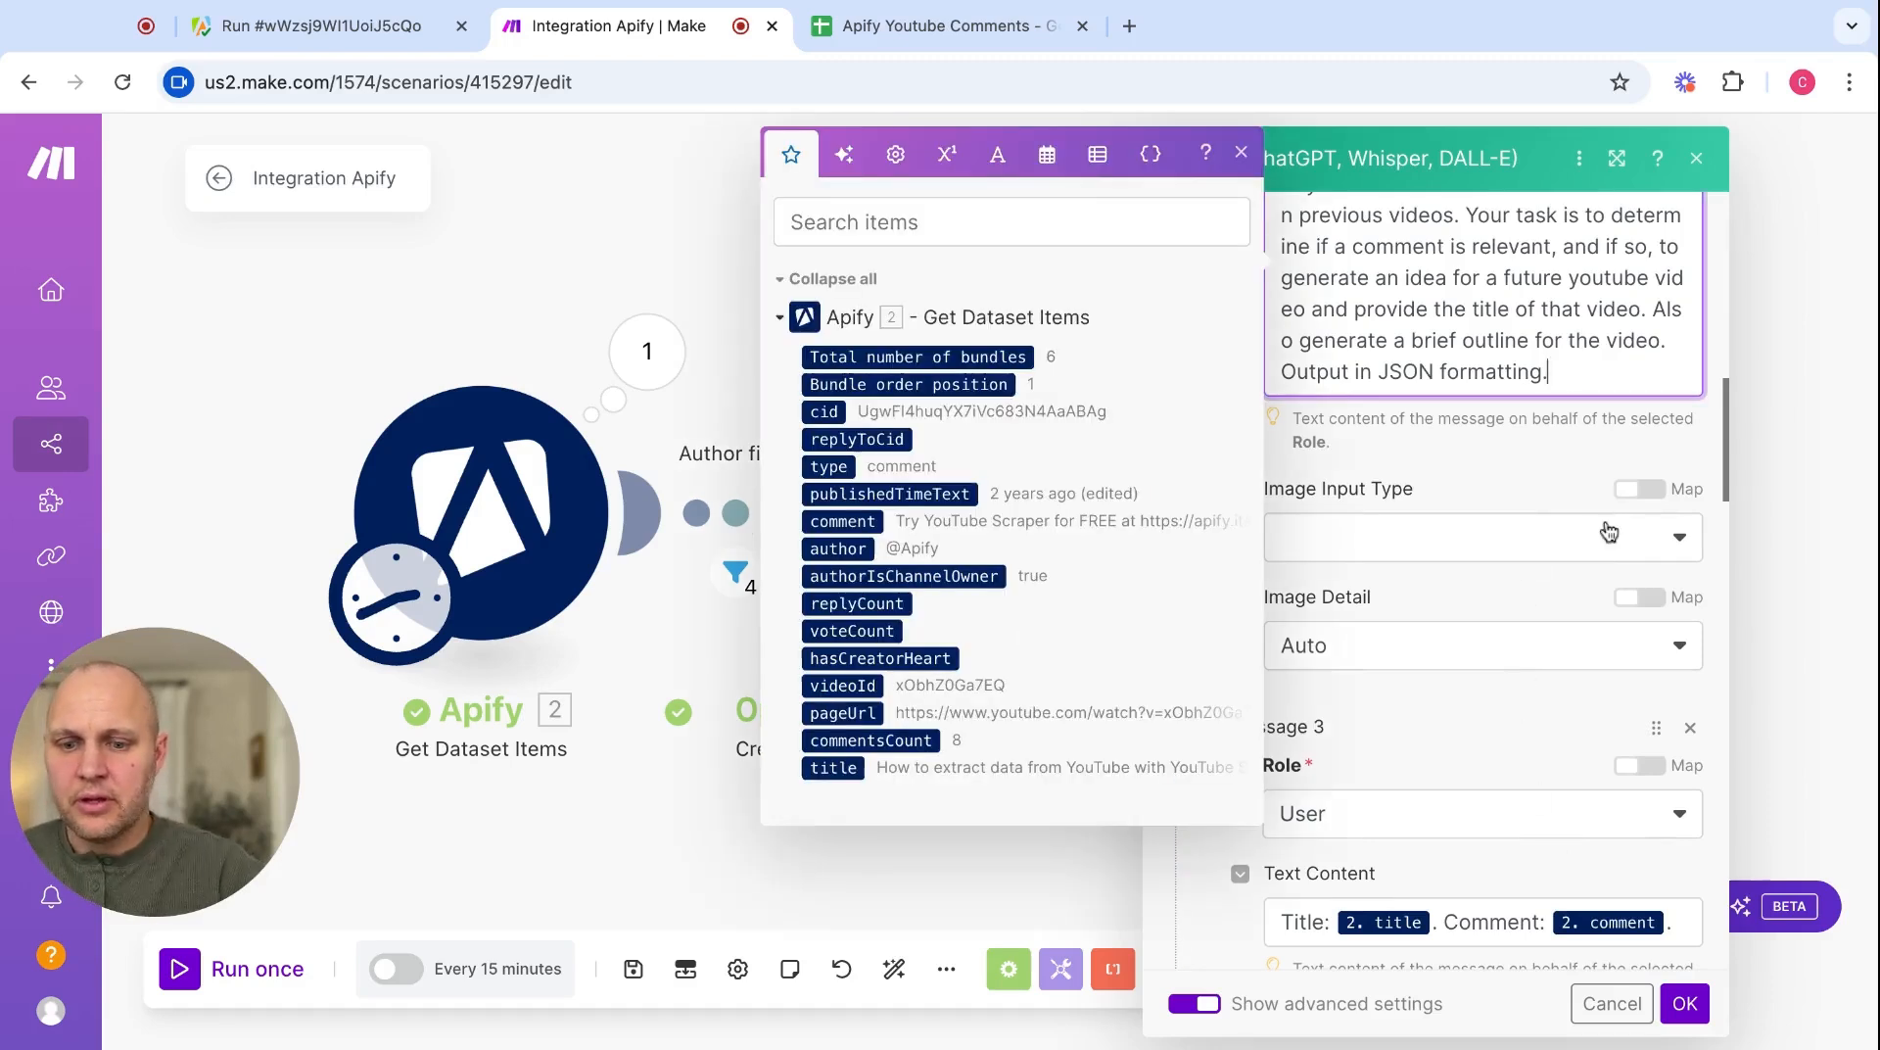
{"action": "key", "text": "BackSpace"}
{"action": "key", "text": "alt+BackSpace"}
{"action": "type", "text": "in the follow"}
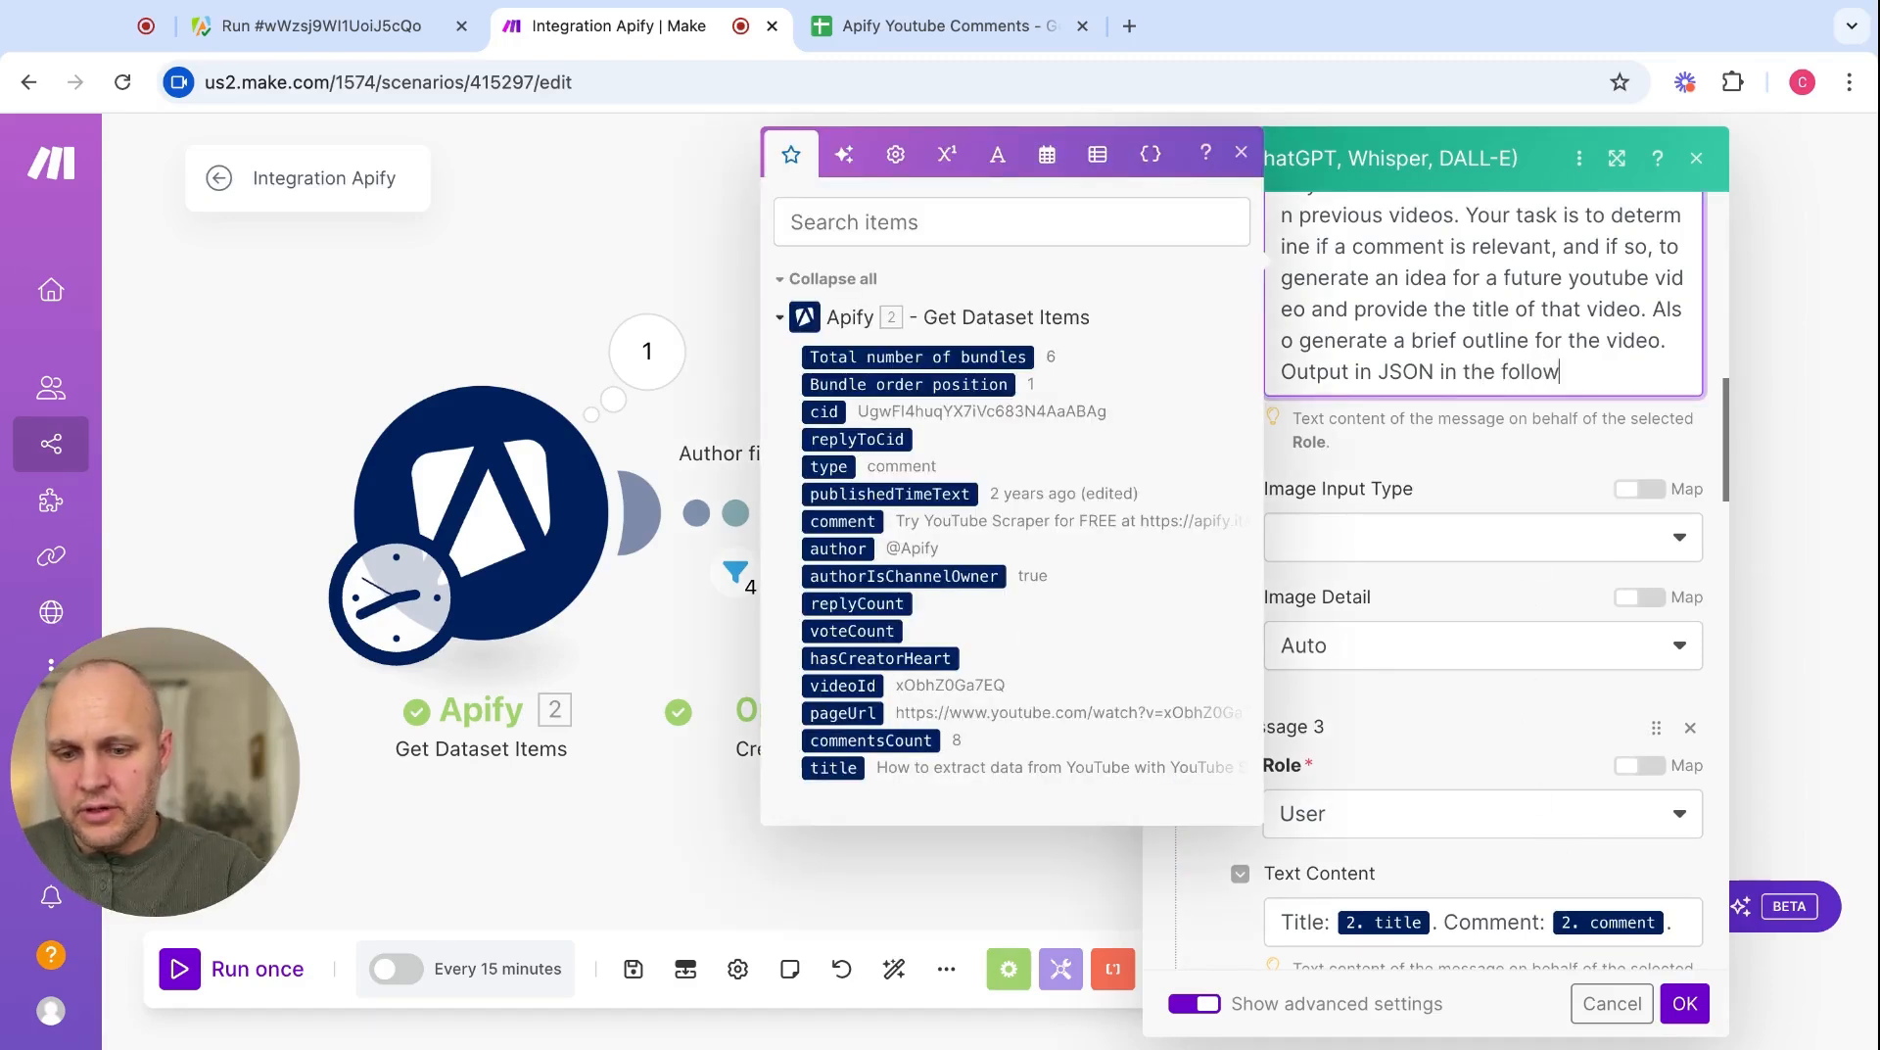
{"action": "type", "text": "ing format:"}
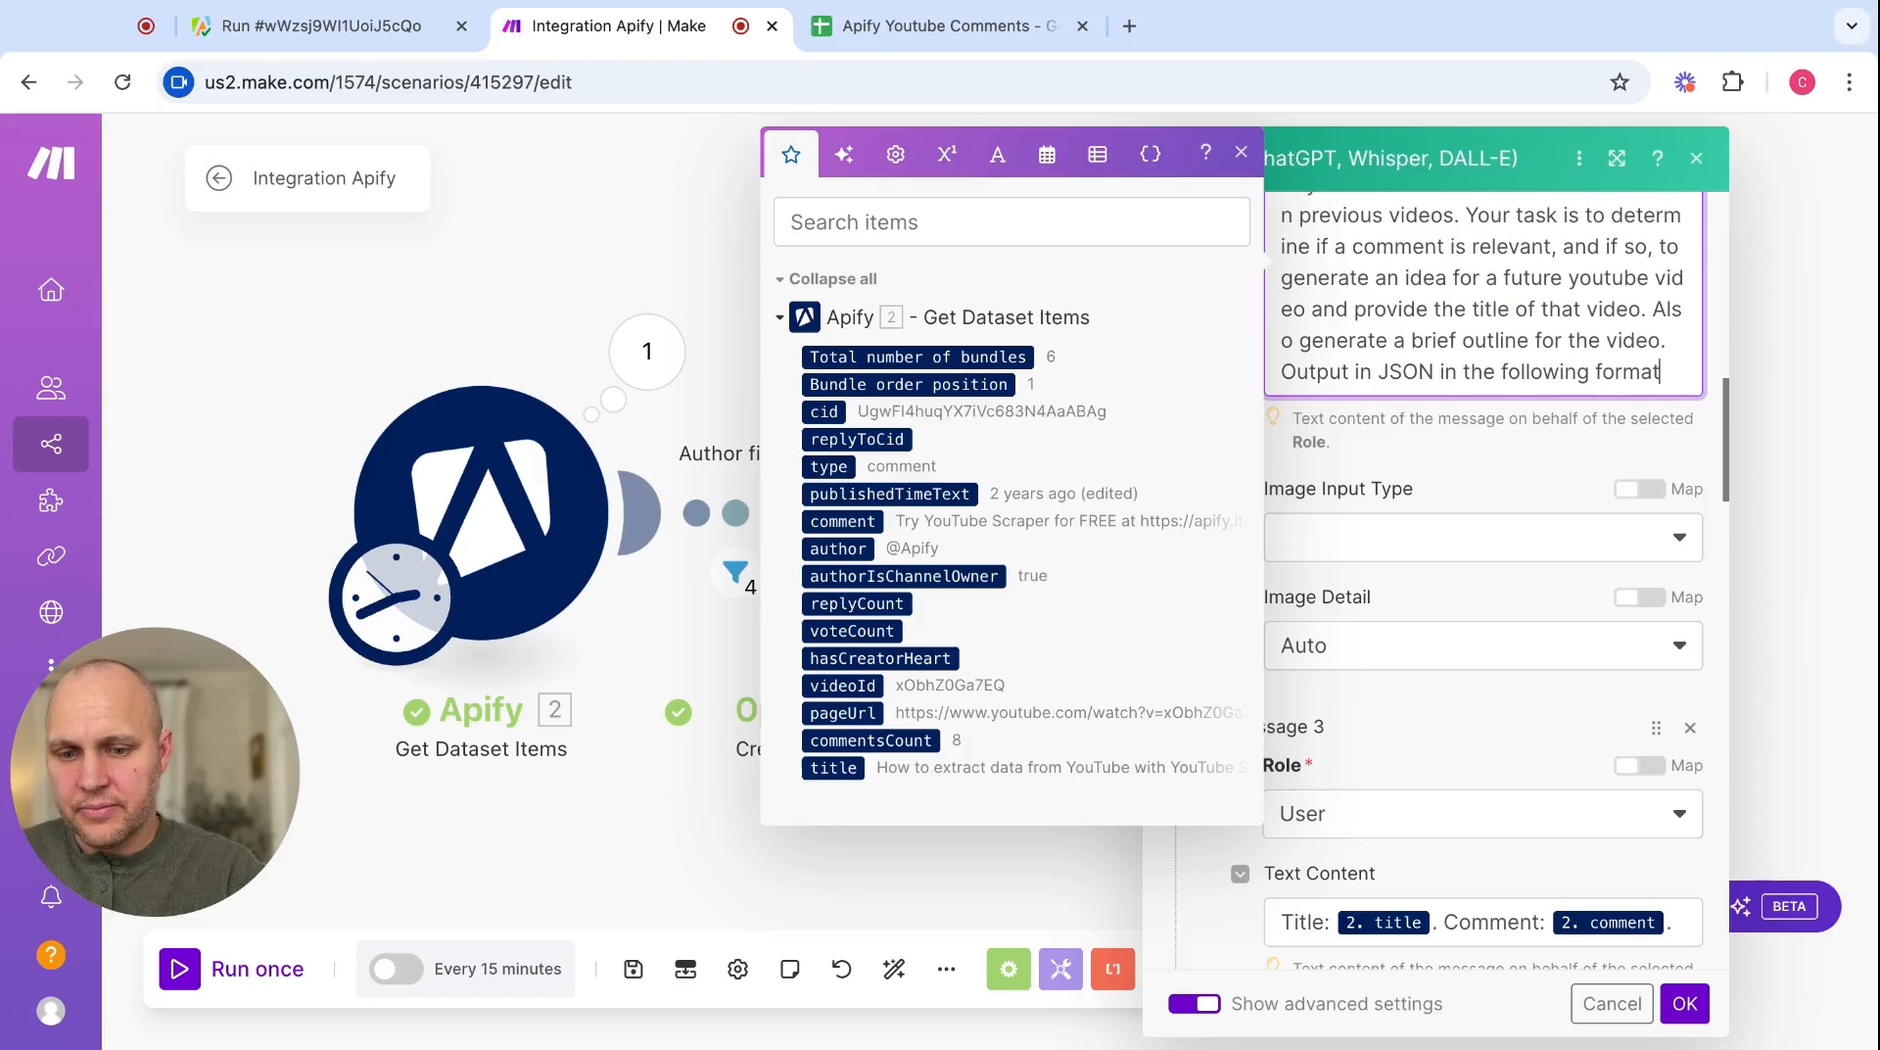
- Below the format instruction, after a blank line, add a JSON skeleton with three empty key-value pairs: {"":"","":"","":""}
{"action": "key", "text": "Return"}
{"action": "key", "text": "Return"}
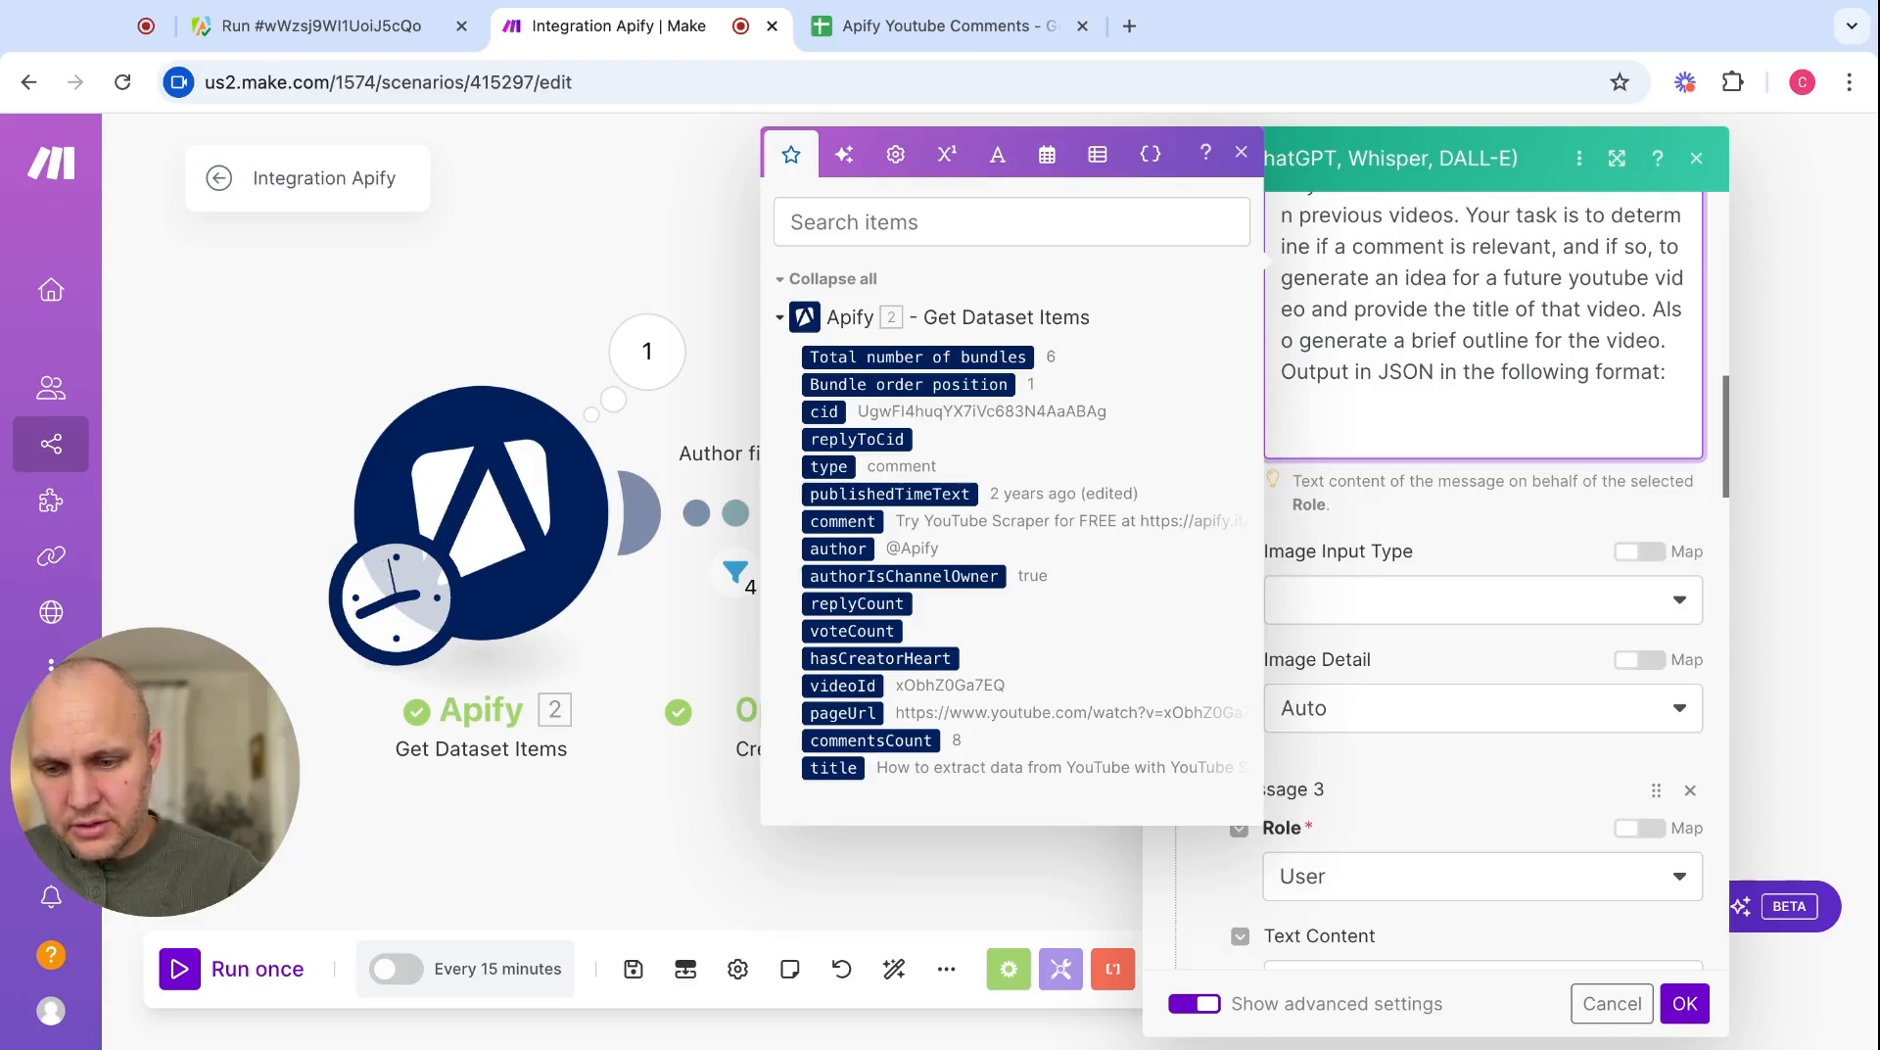
{"action": "type", "text": "{}"}
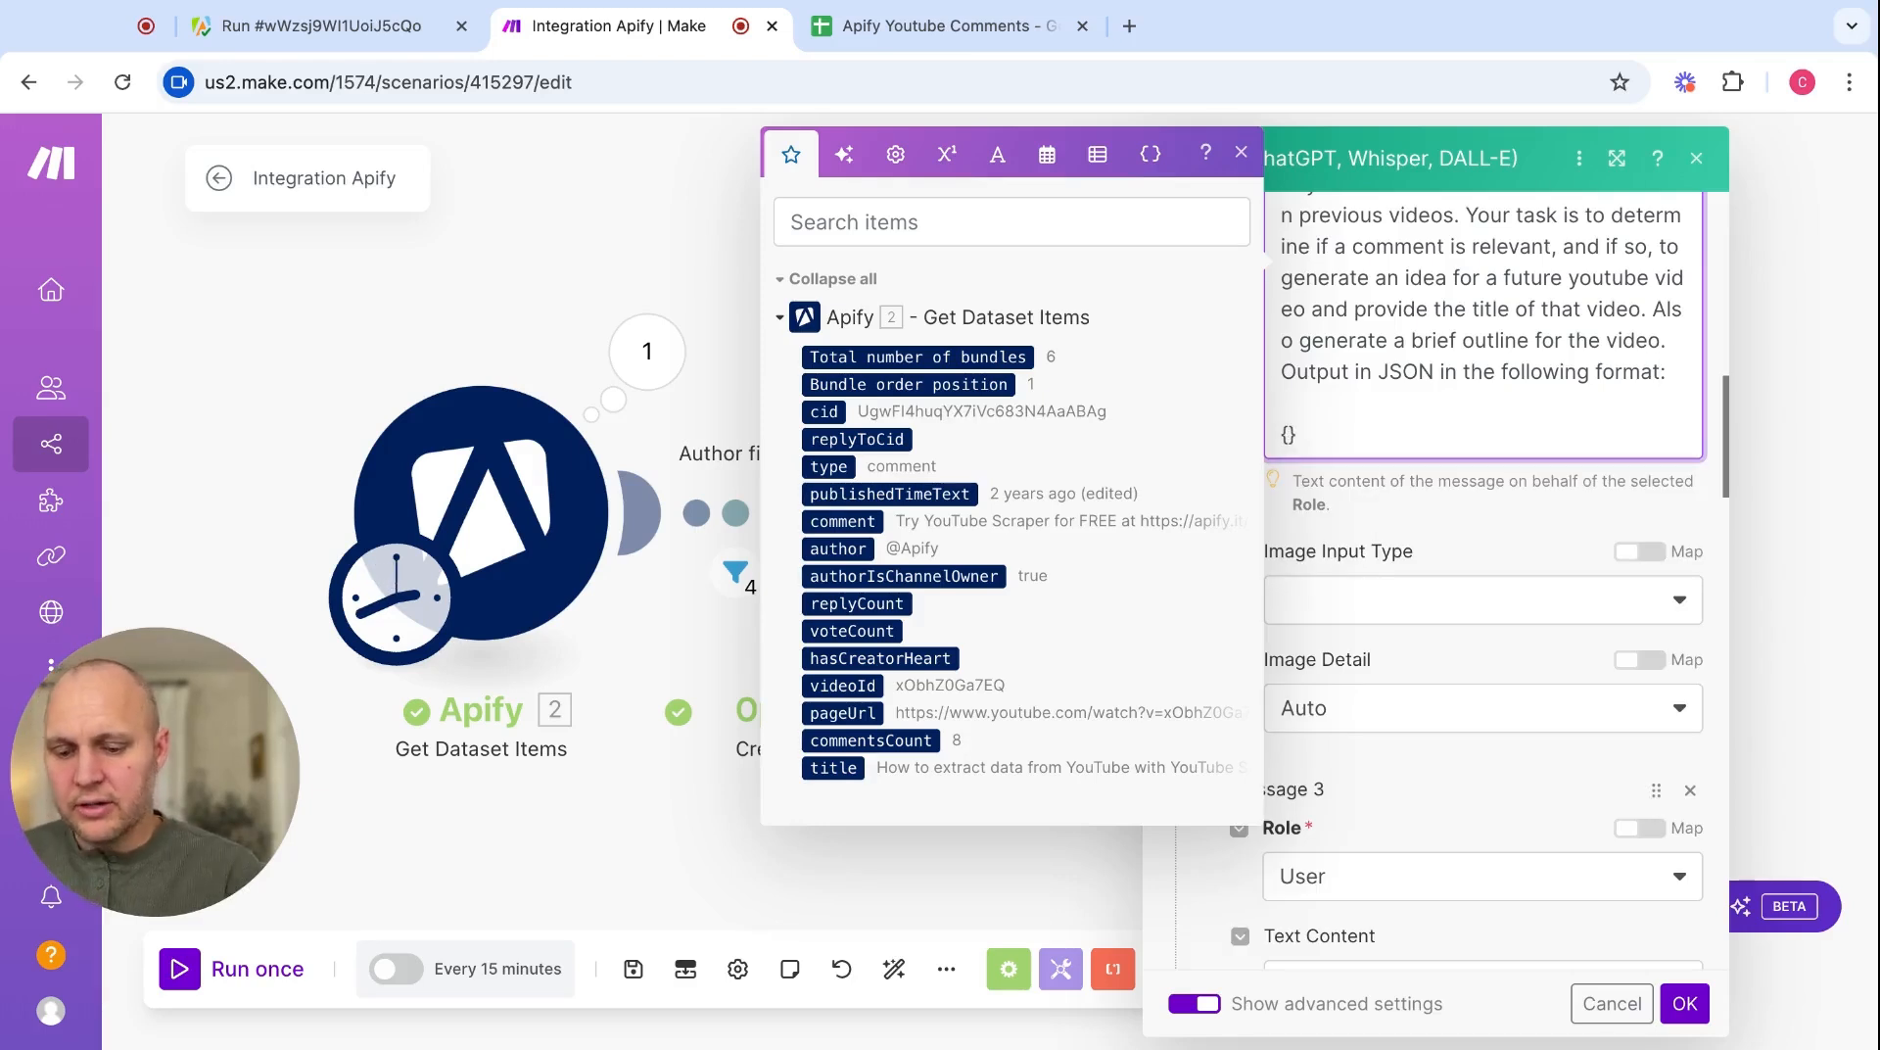
{"action": "type", "text": "\"\":\"\",\"\""}
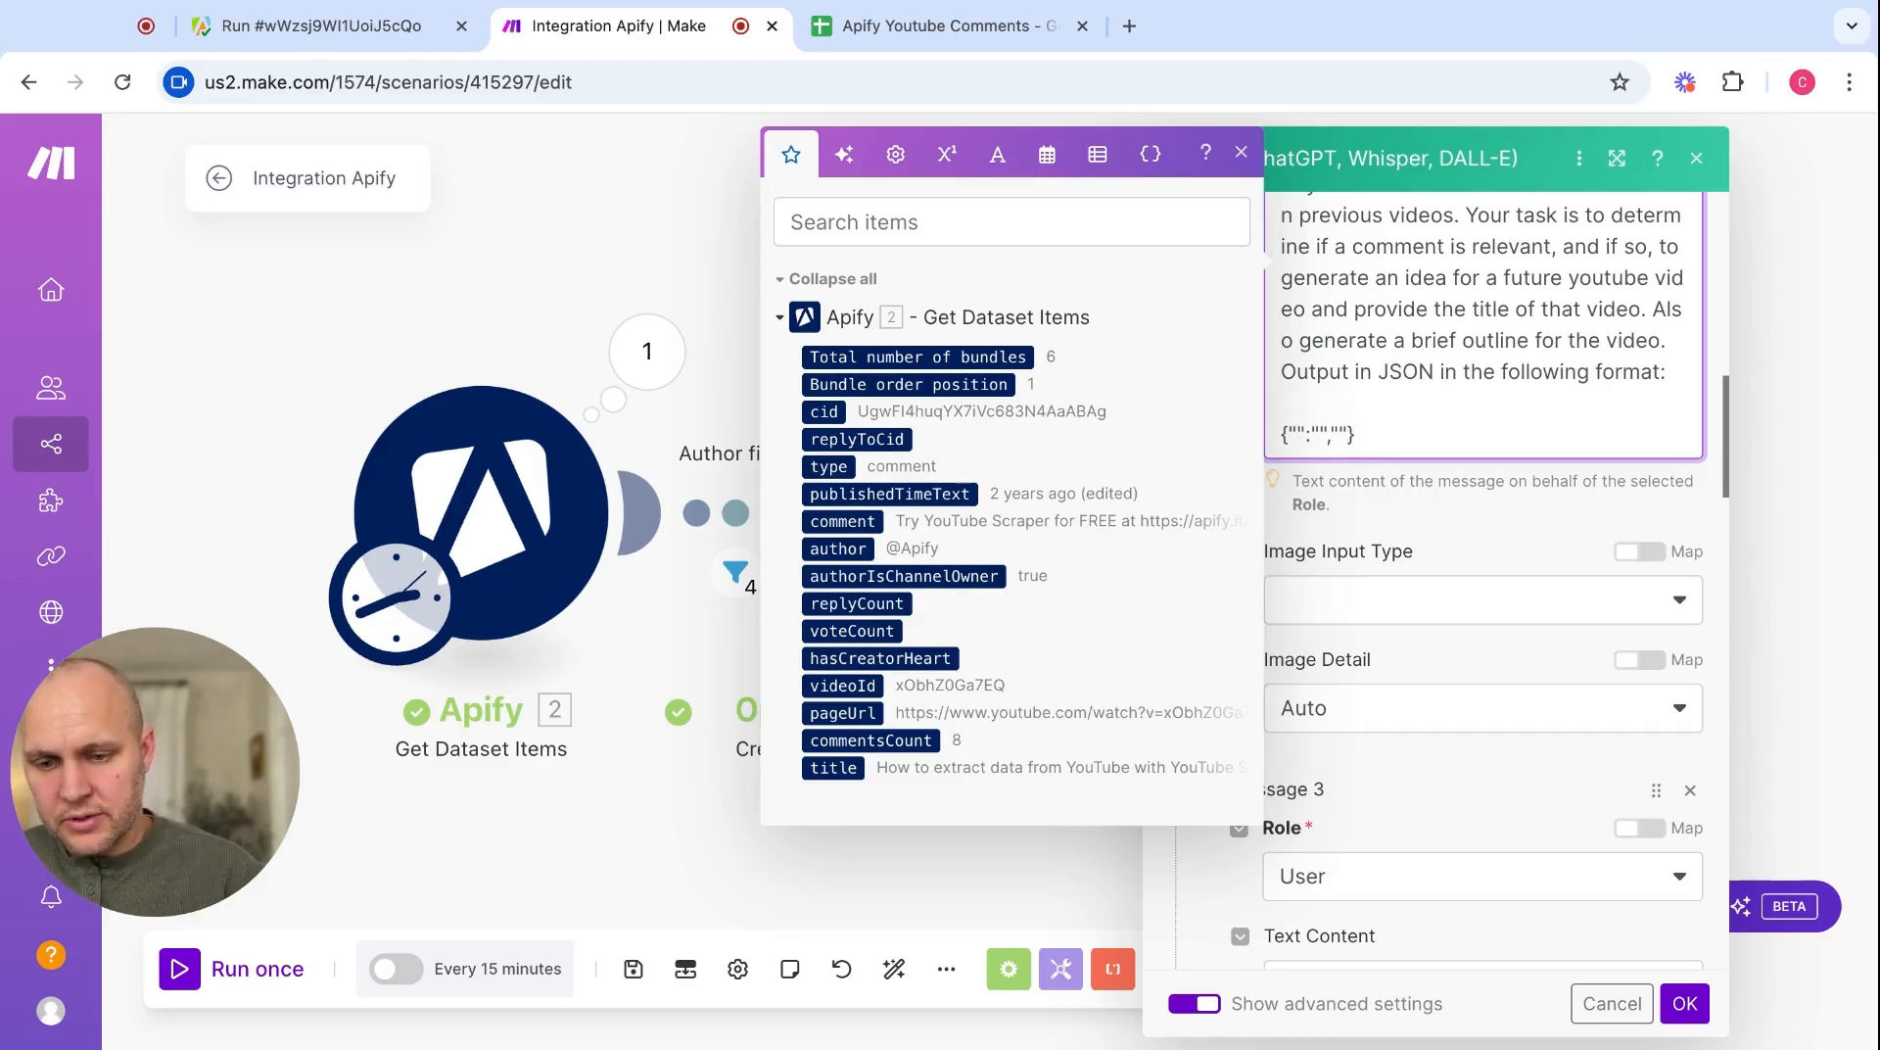
{"action": "type", "text": ":"}
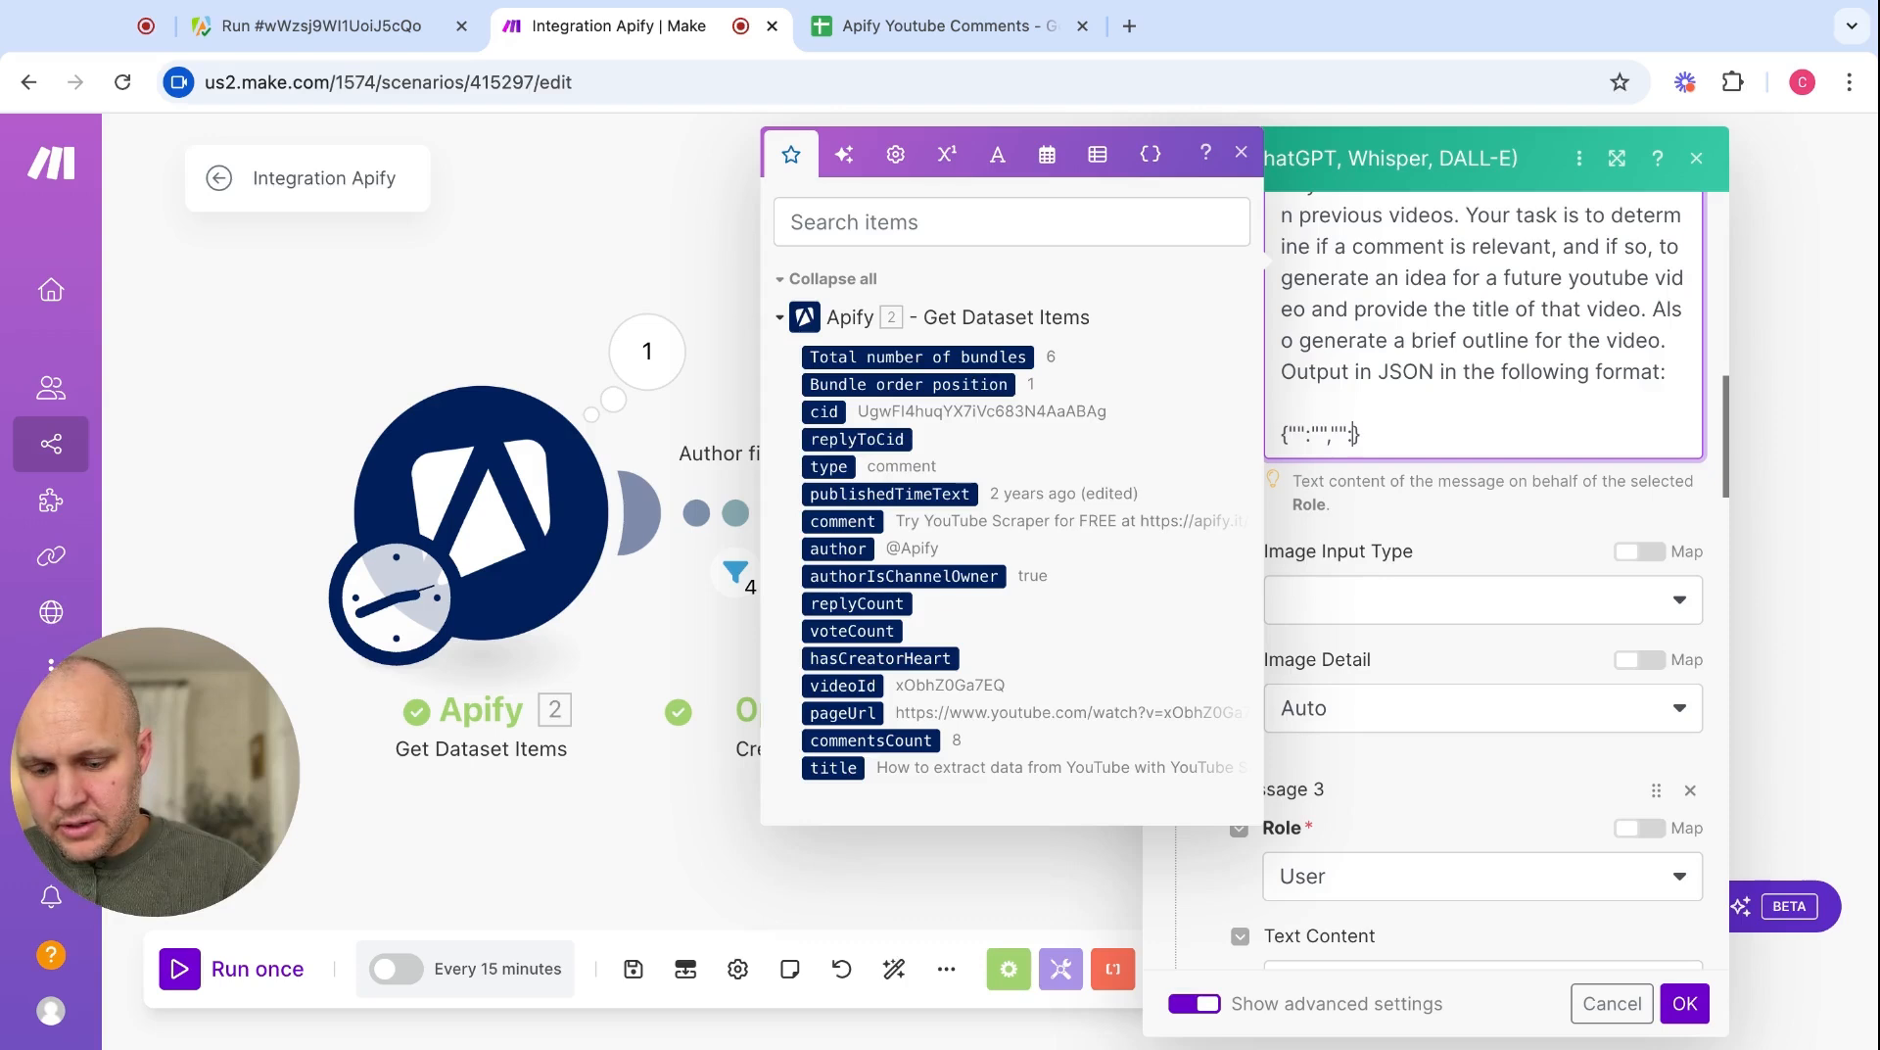
{"action": "type", "text": "\"\""}
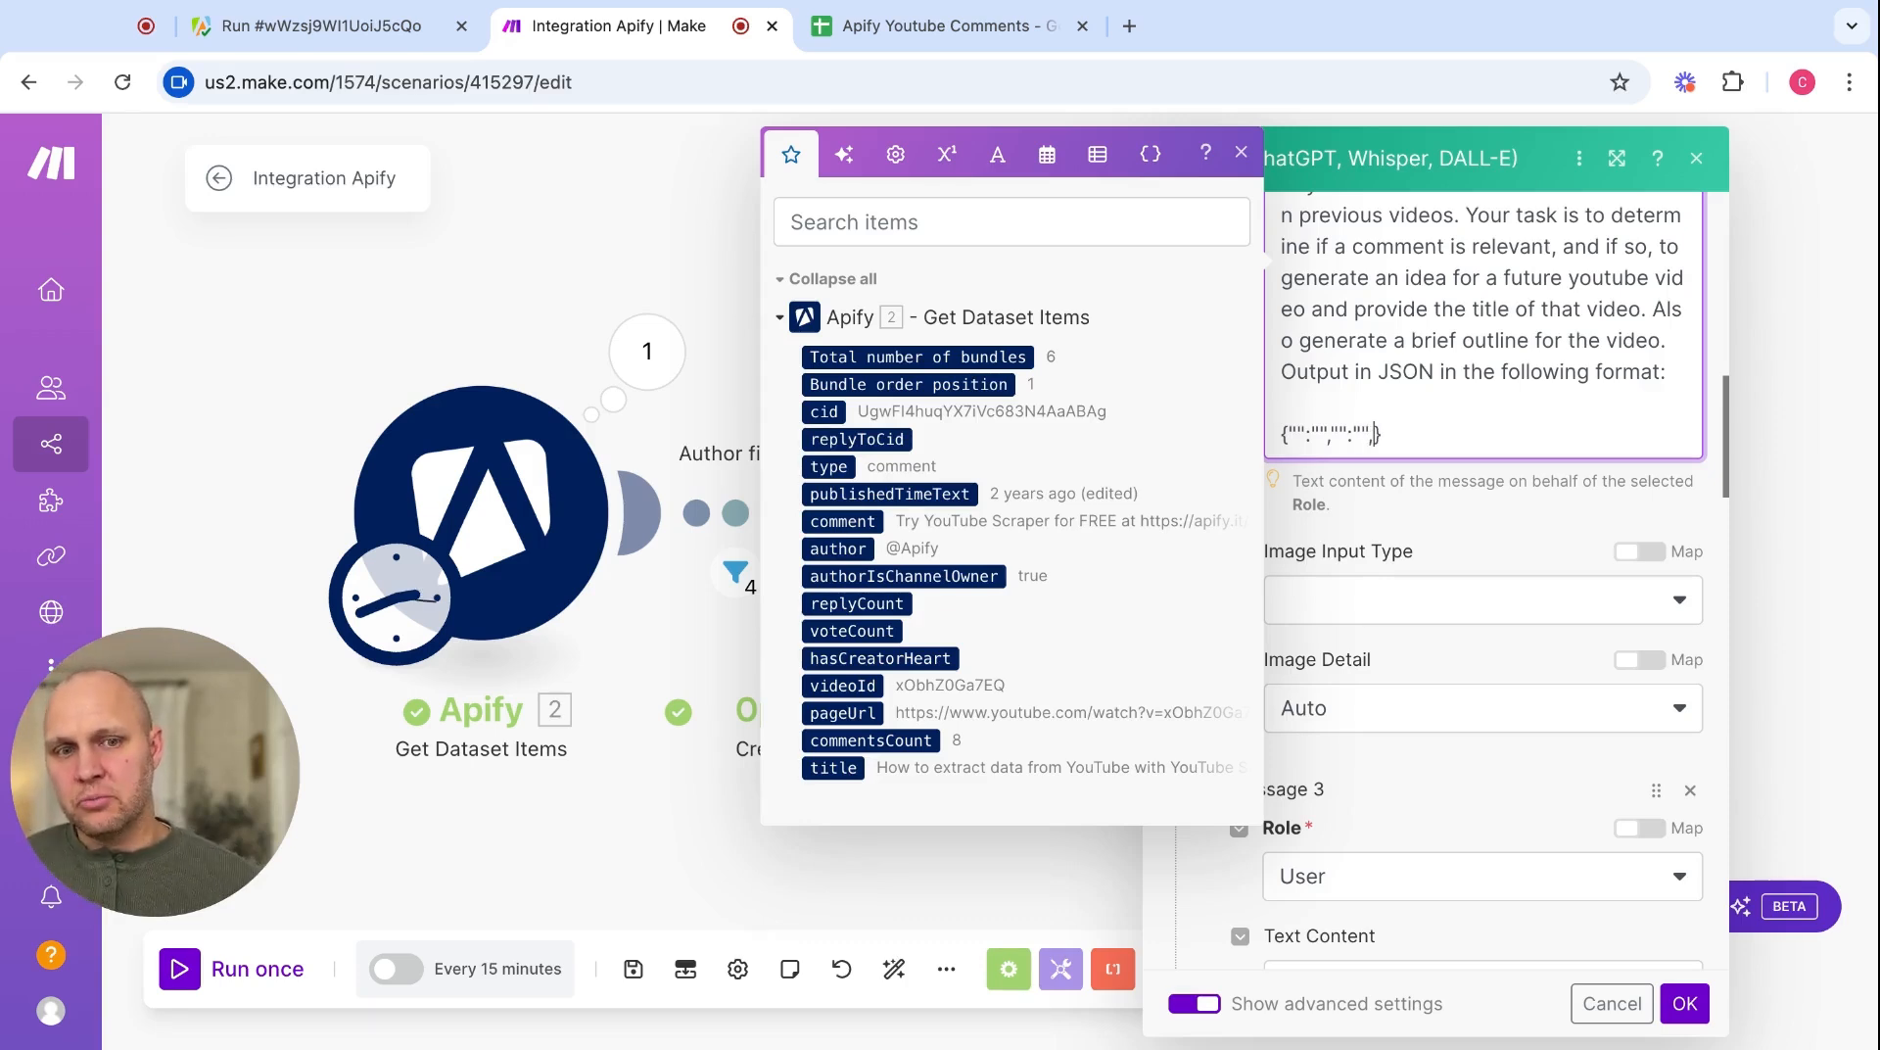
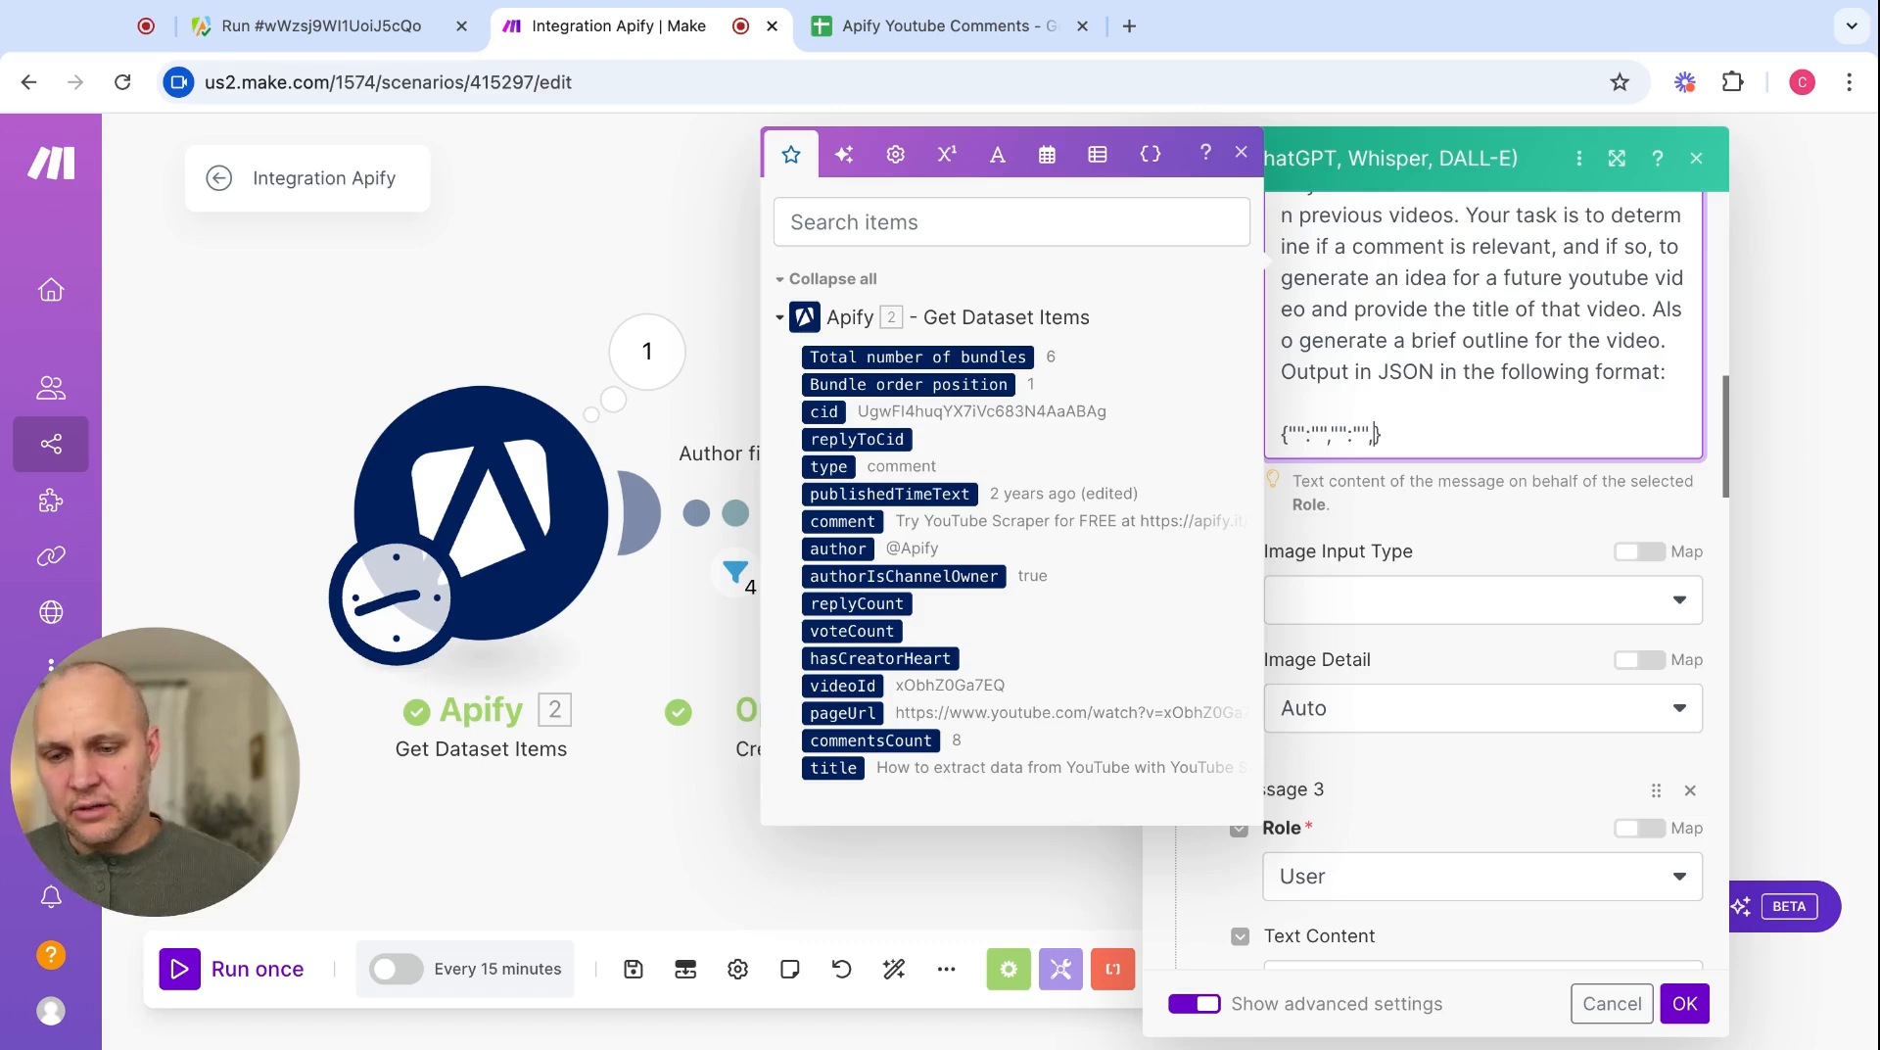
{"action": "type", "text": ",\"\":\"\""}
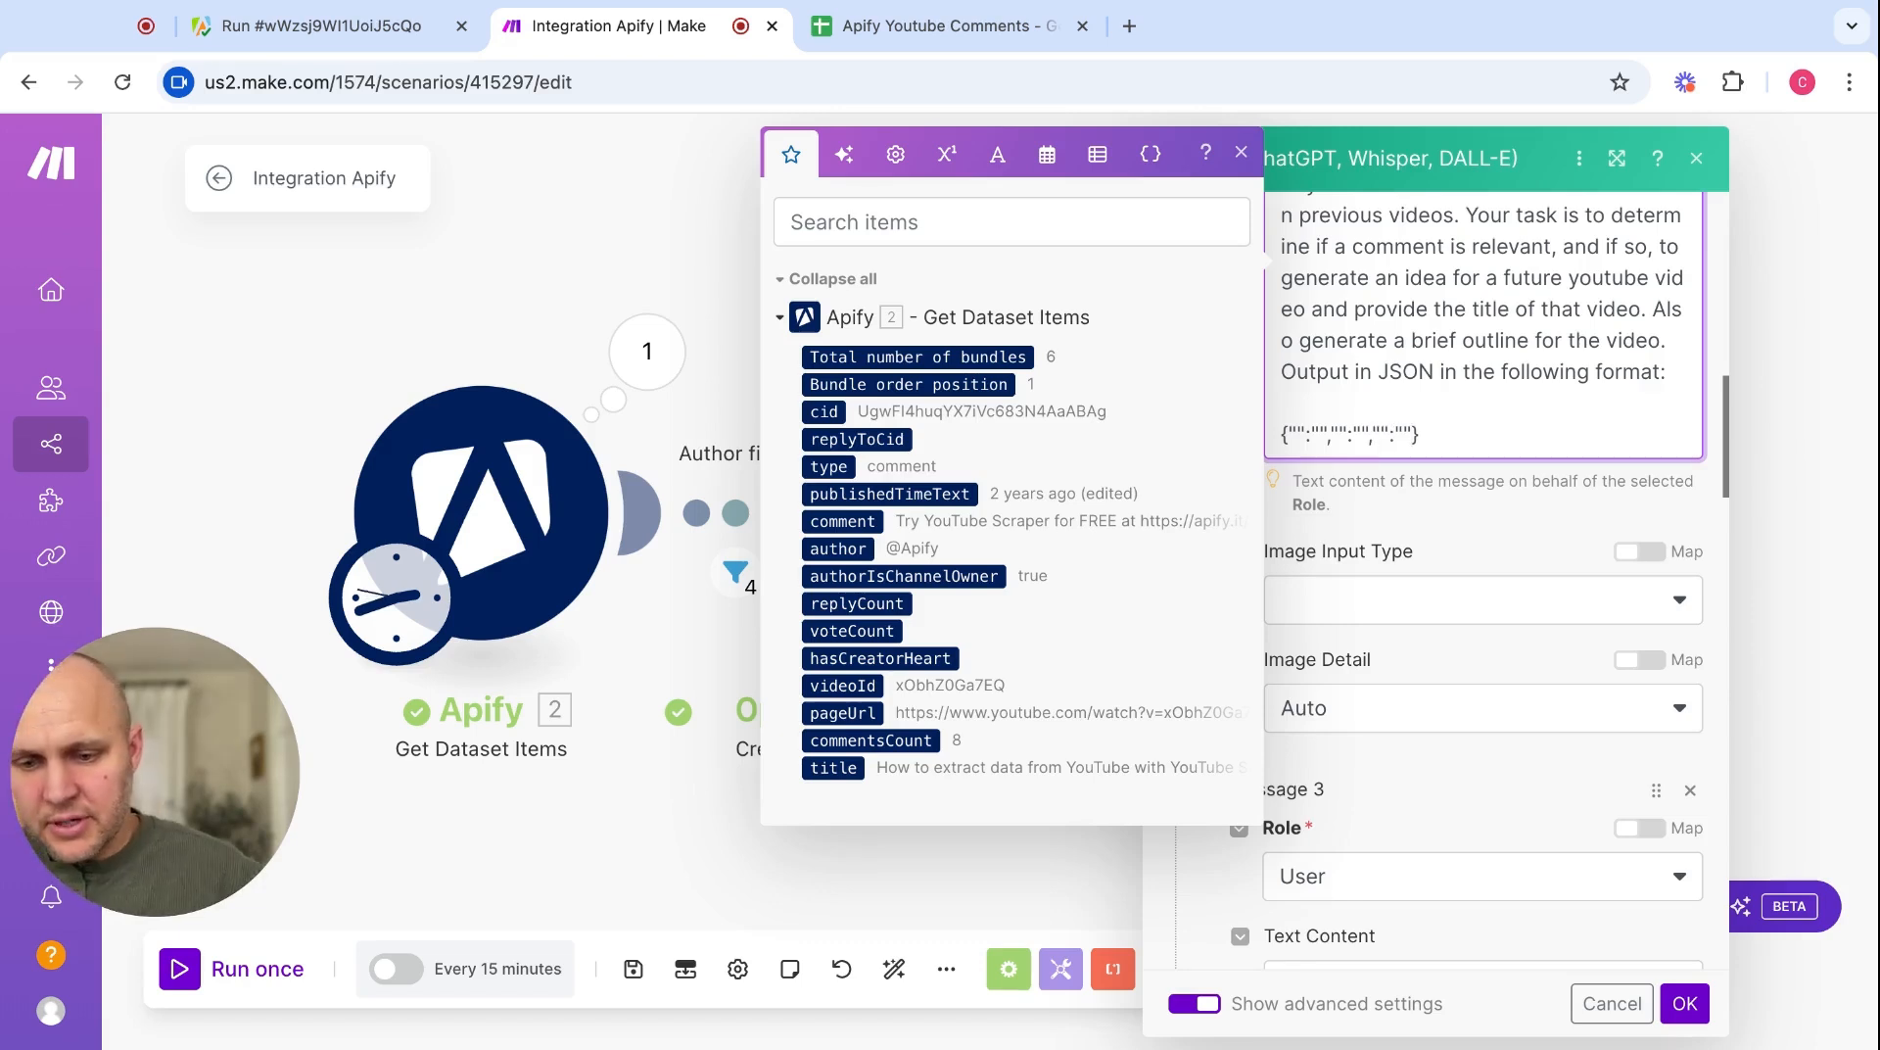
- Fill the first JSON pair with the key commentRelevance and the value boolean
{"action": "left_click", "coordinate": [1298, 434]}
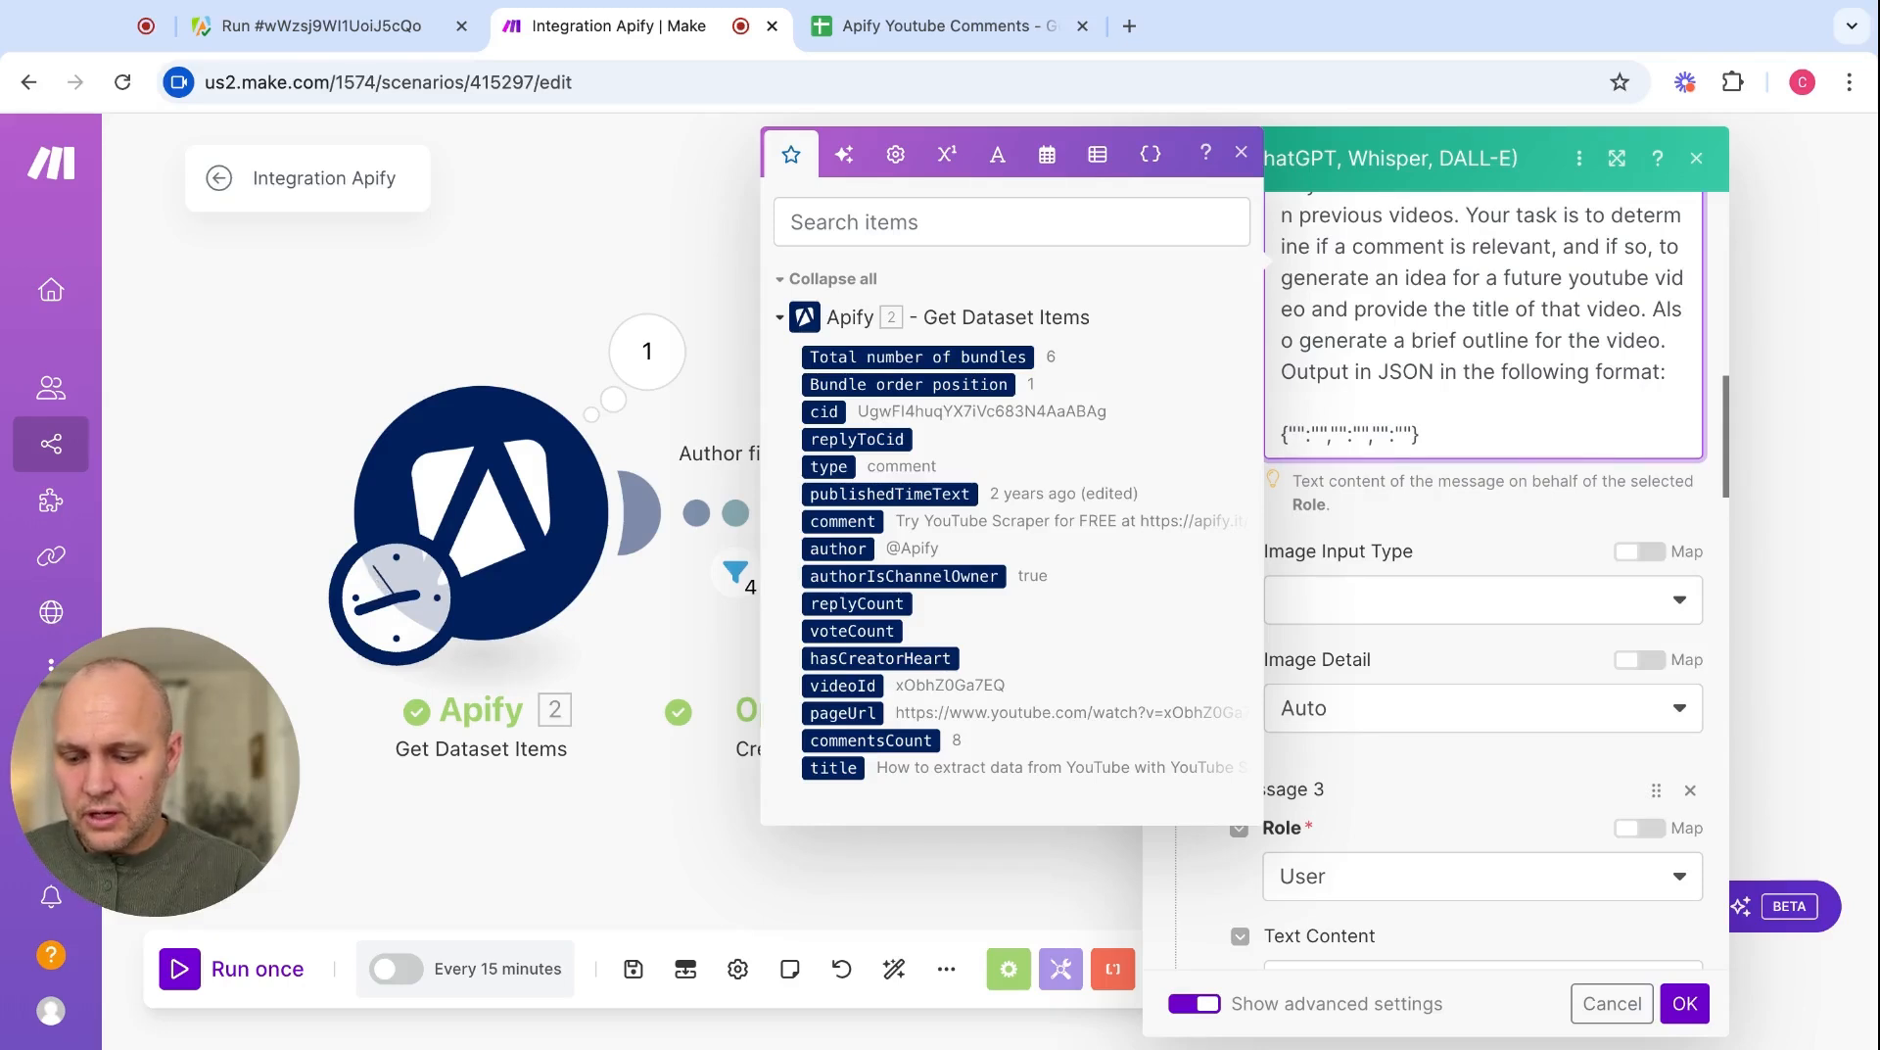
{"action": "type", "text": "comment"}
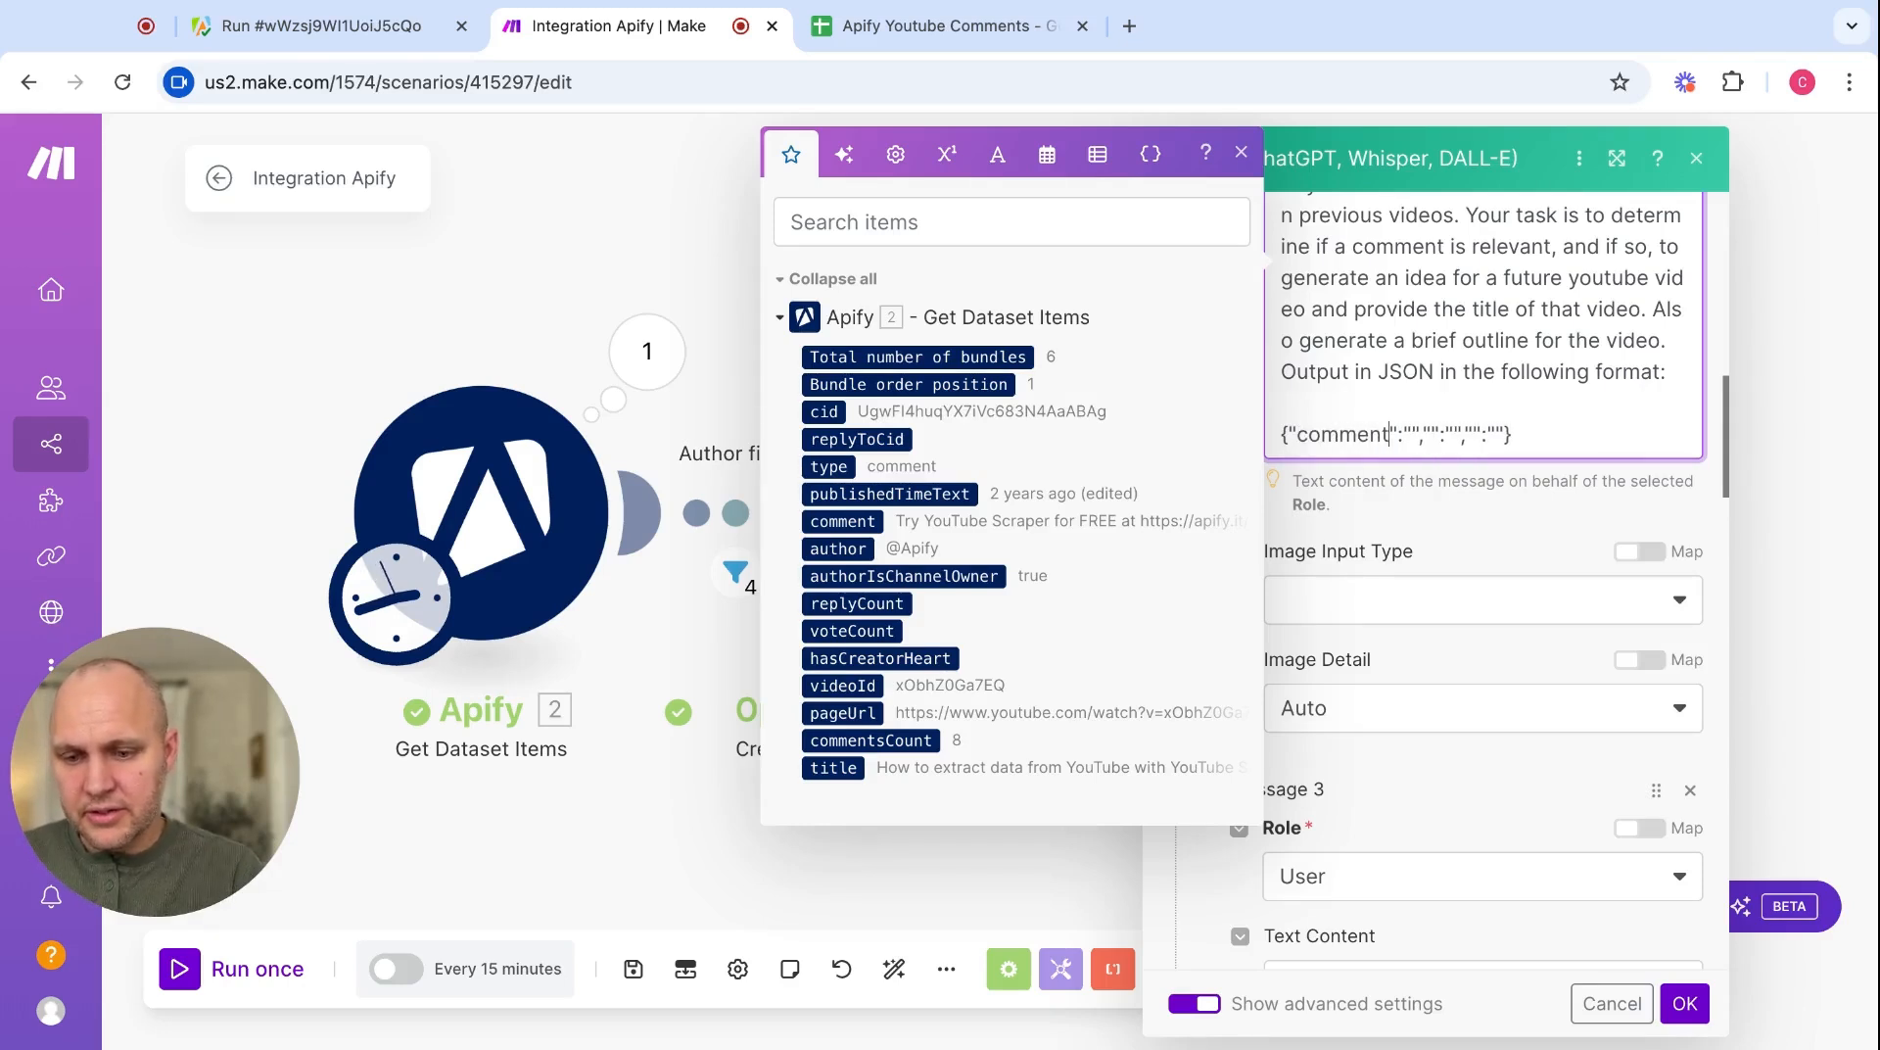
{"action": "type", "text": "Relevan"}
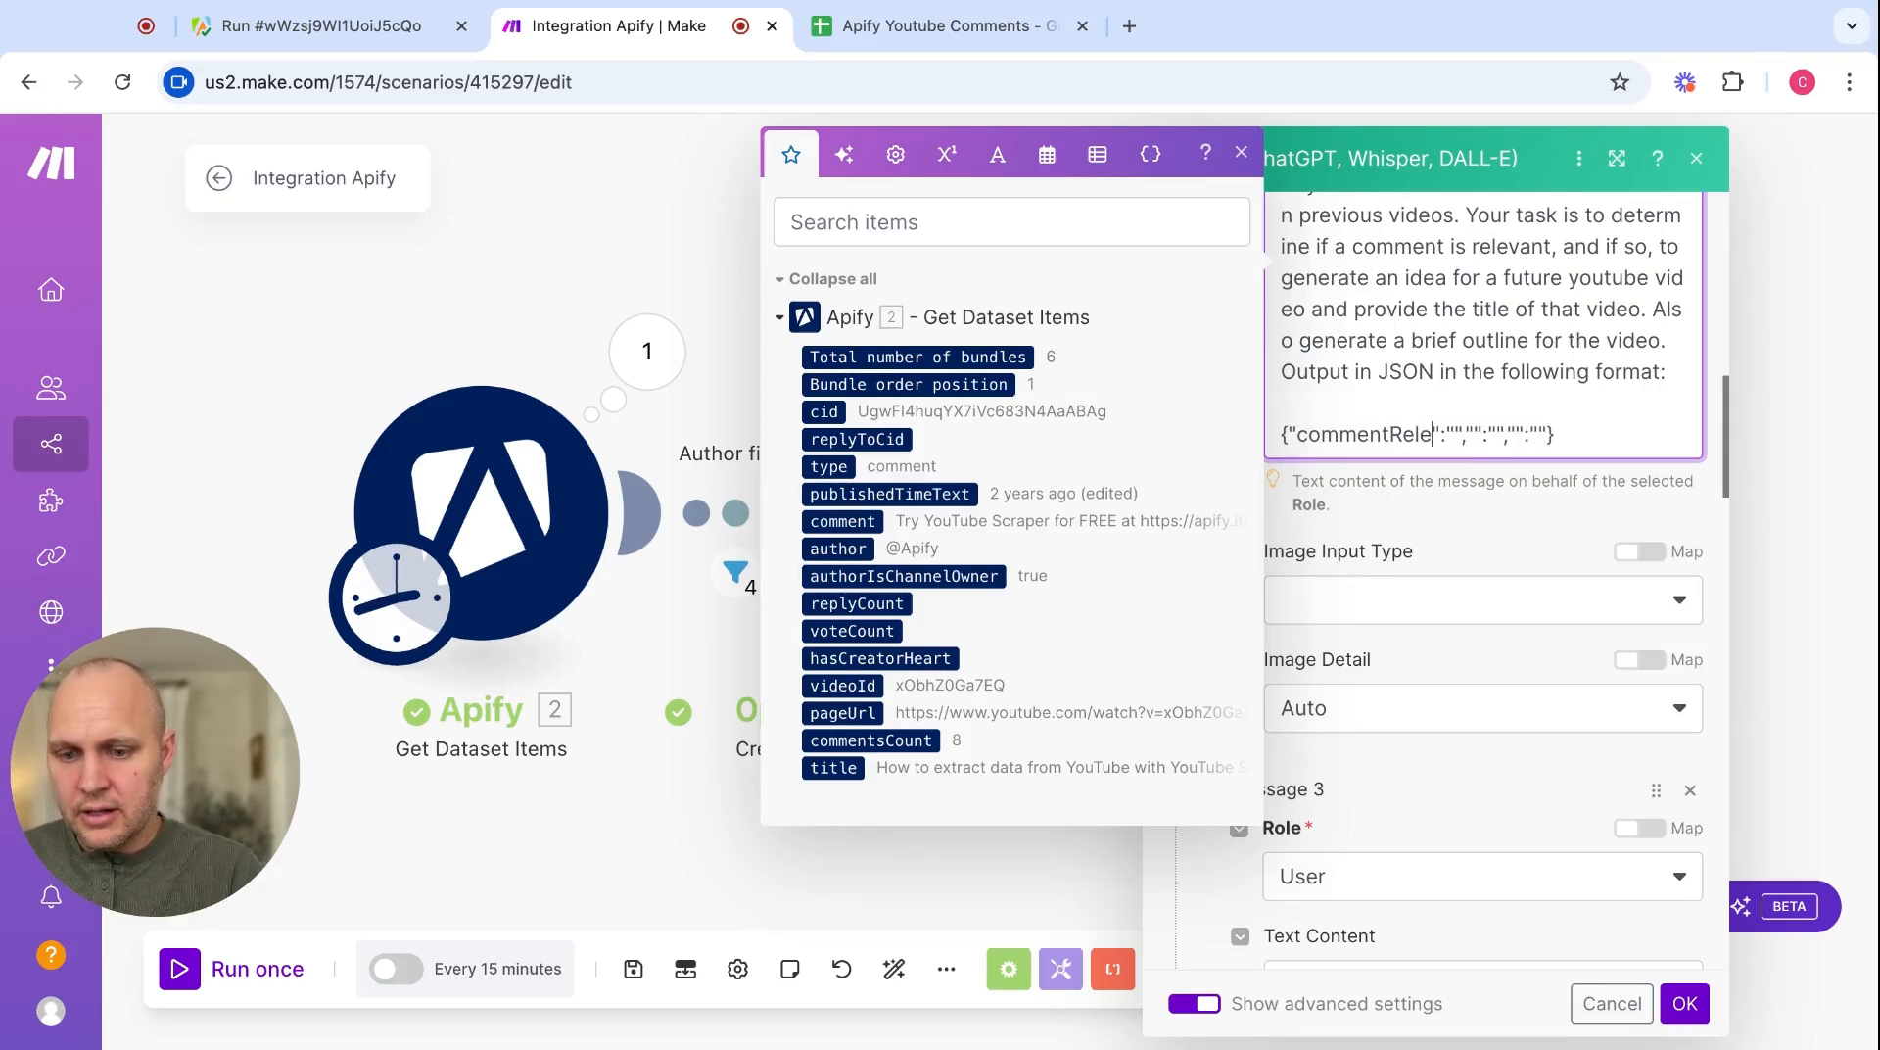
{"action": "type", "text": "ce"}
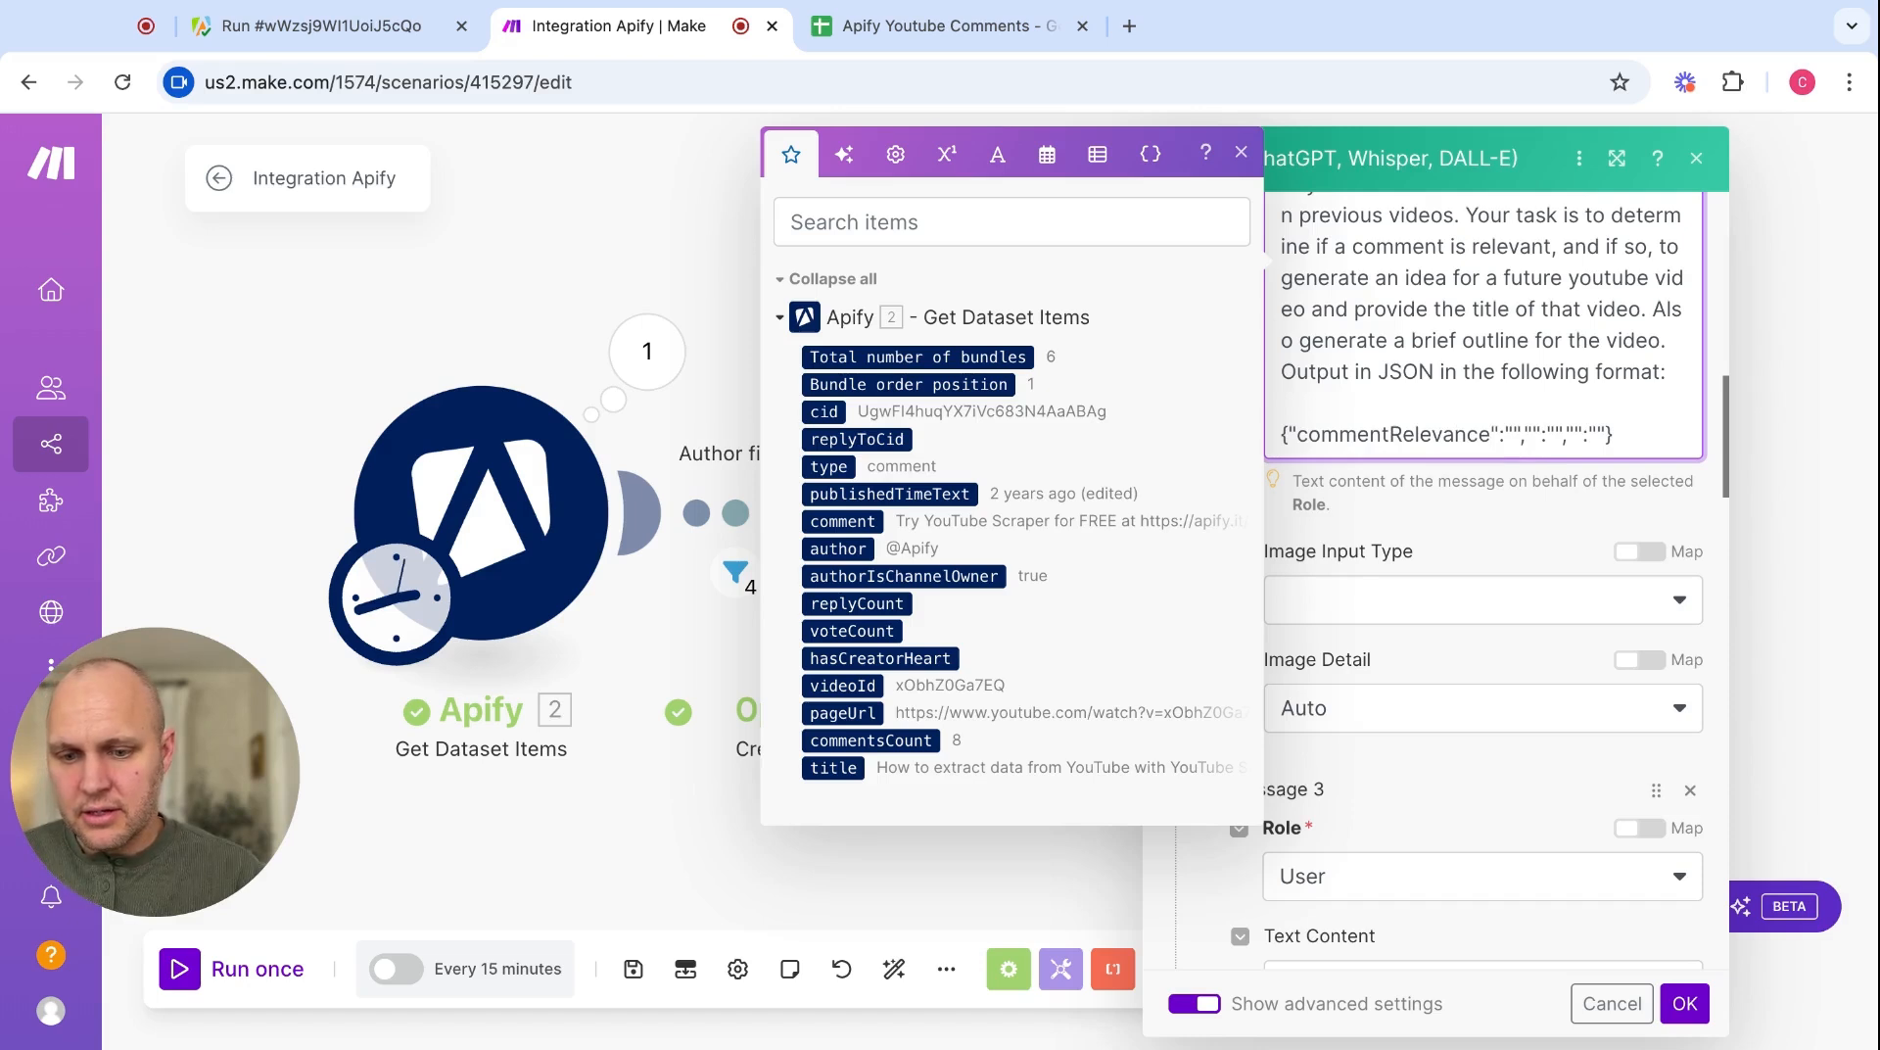
{"action": "key", "text": "Right"}
{"action": "key", "text": "Right"}
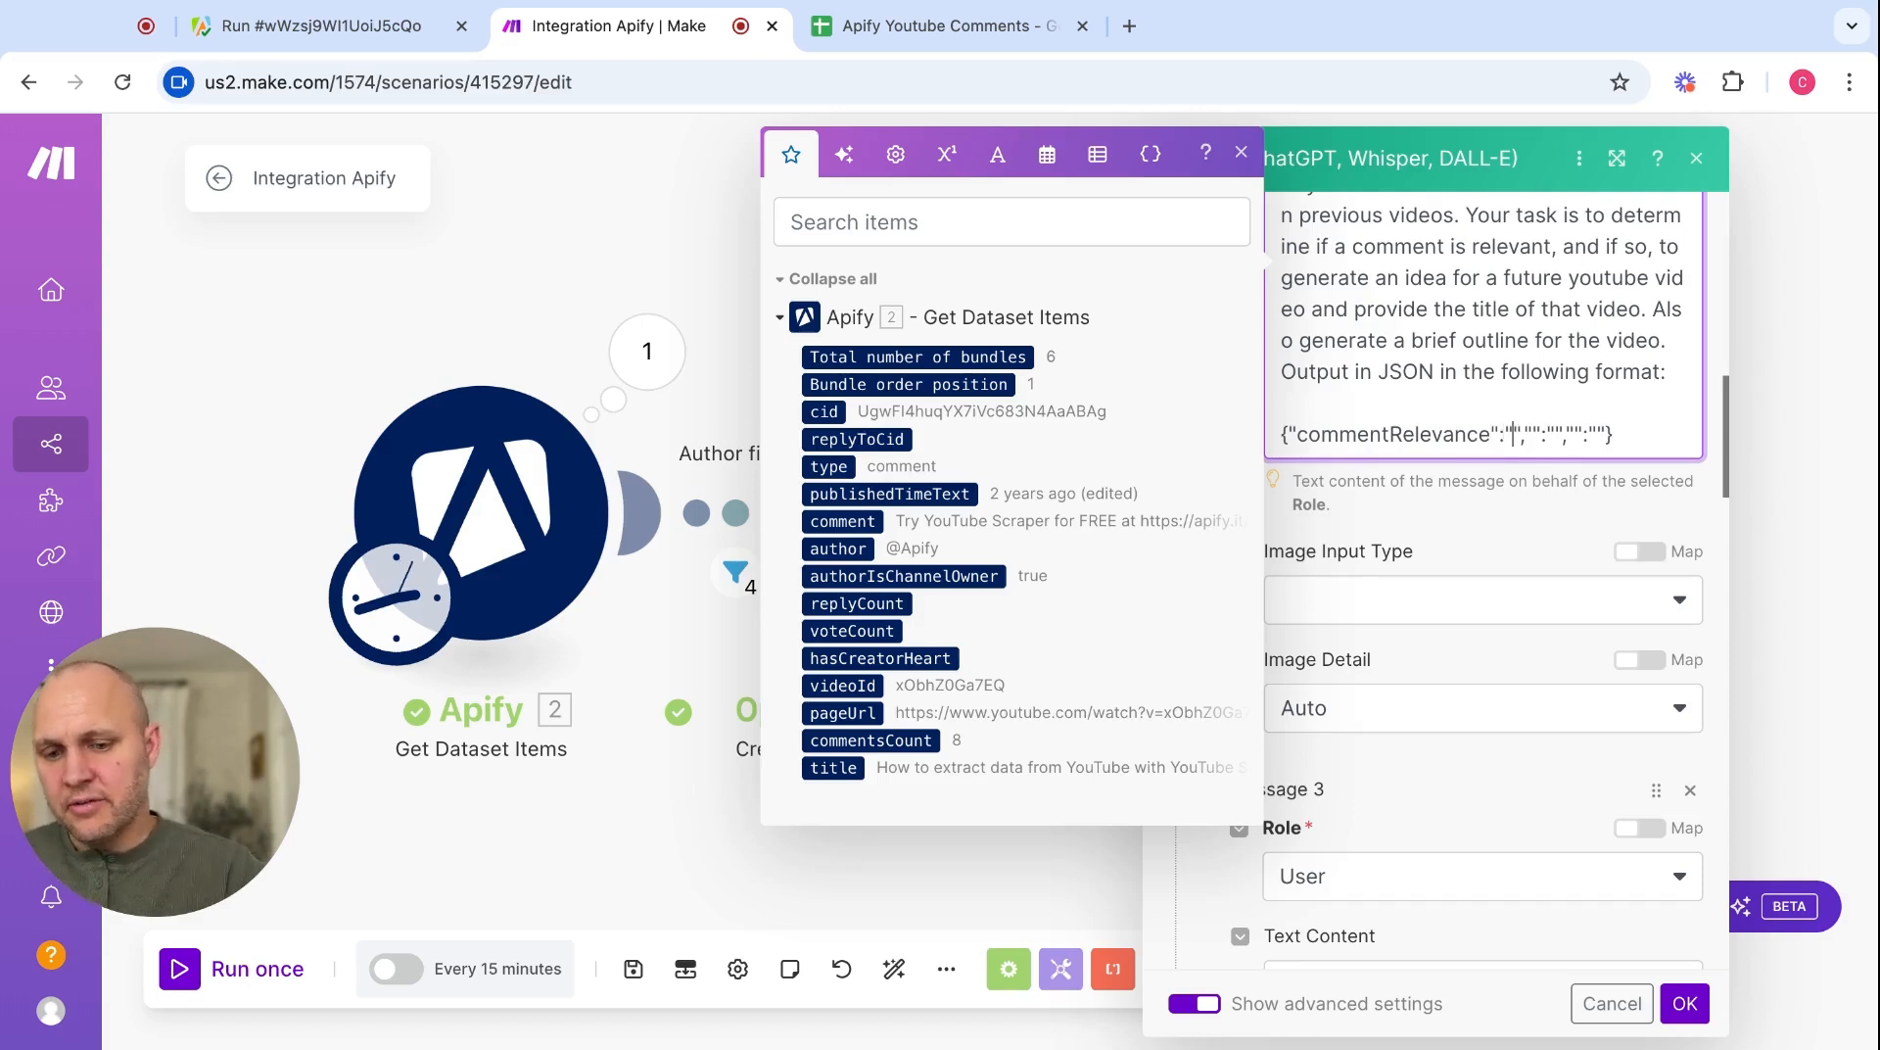
{"action": "type", "text": "boolean"}
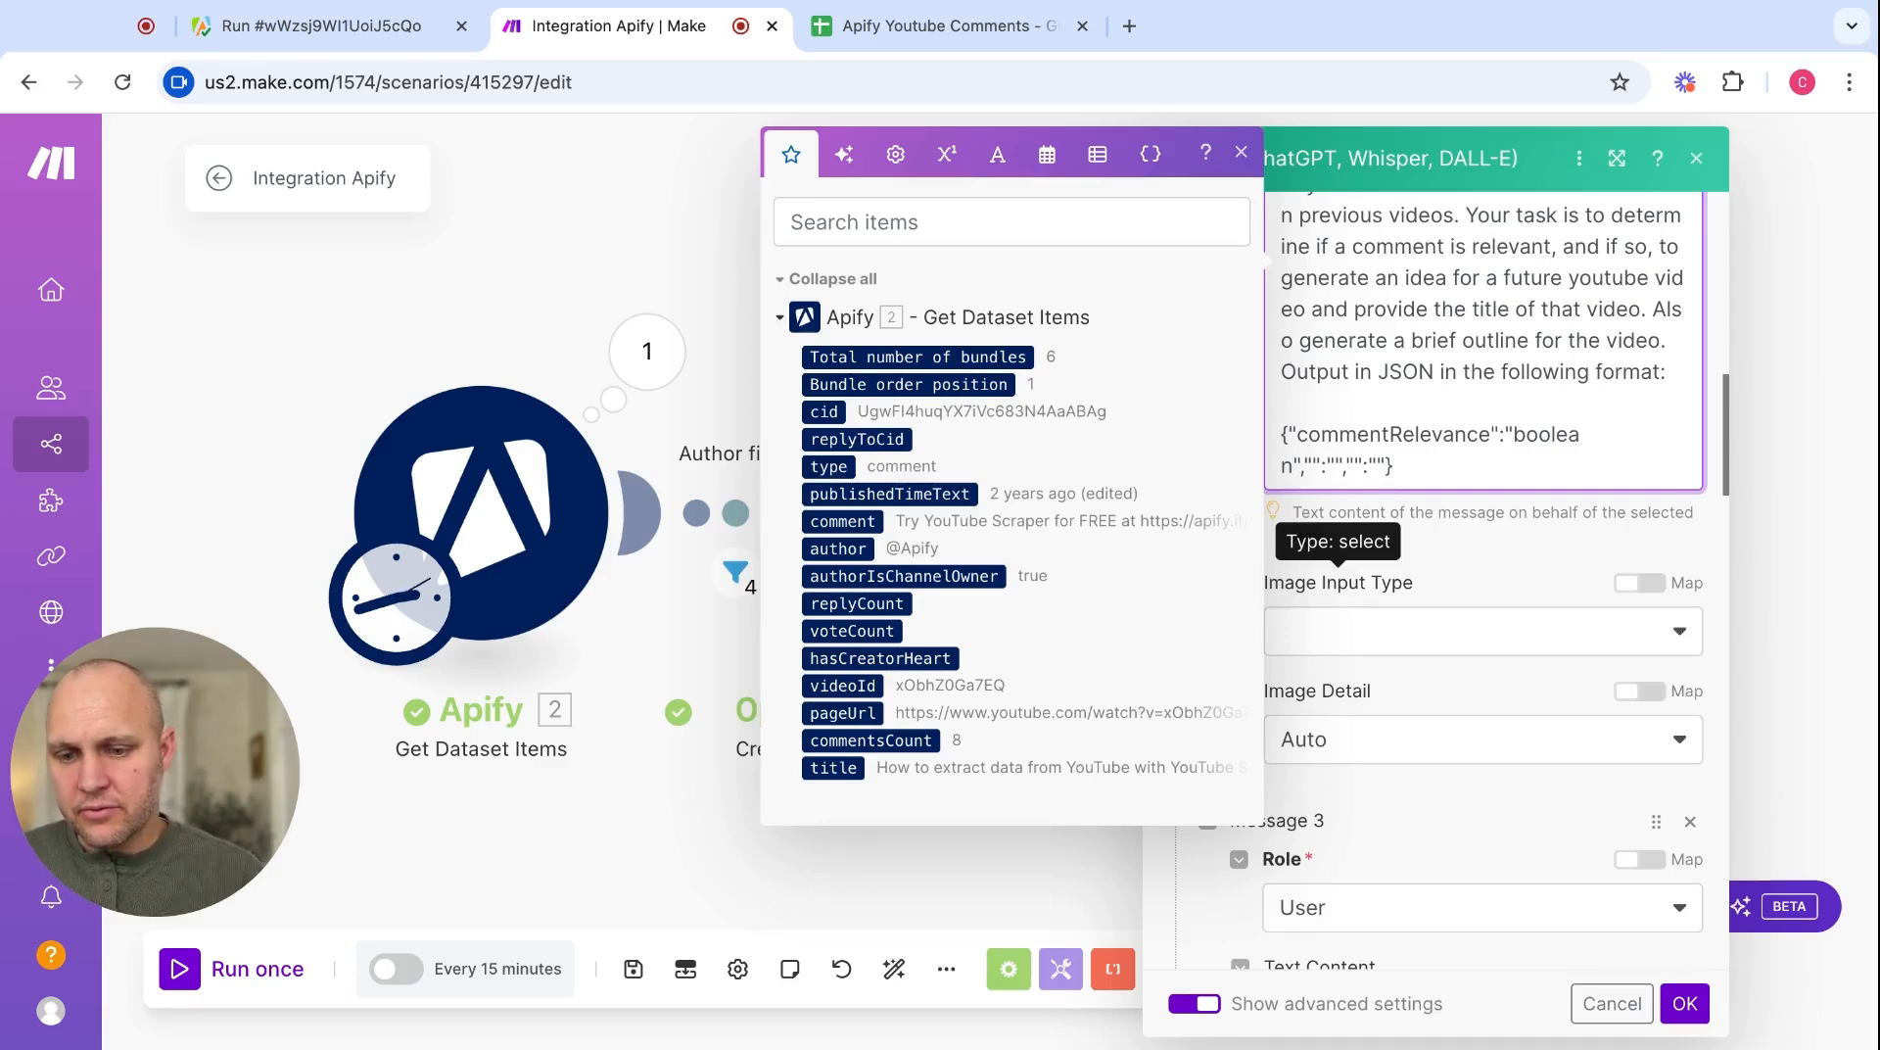
- Fill the second JSON pair with the key contentIdea and the value string
{"action": "key", "text": "Right"}
{"action": "key", "text": "Right"}
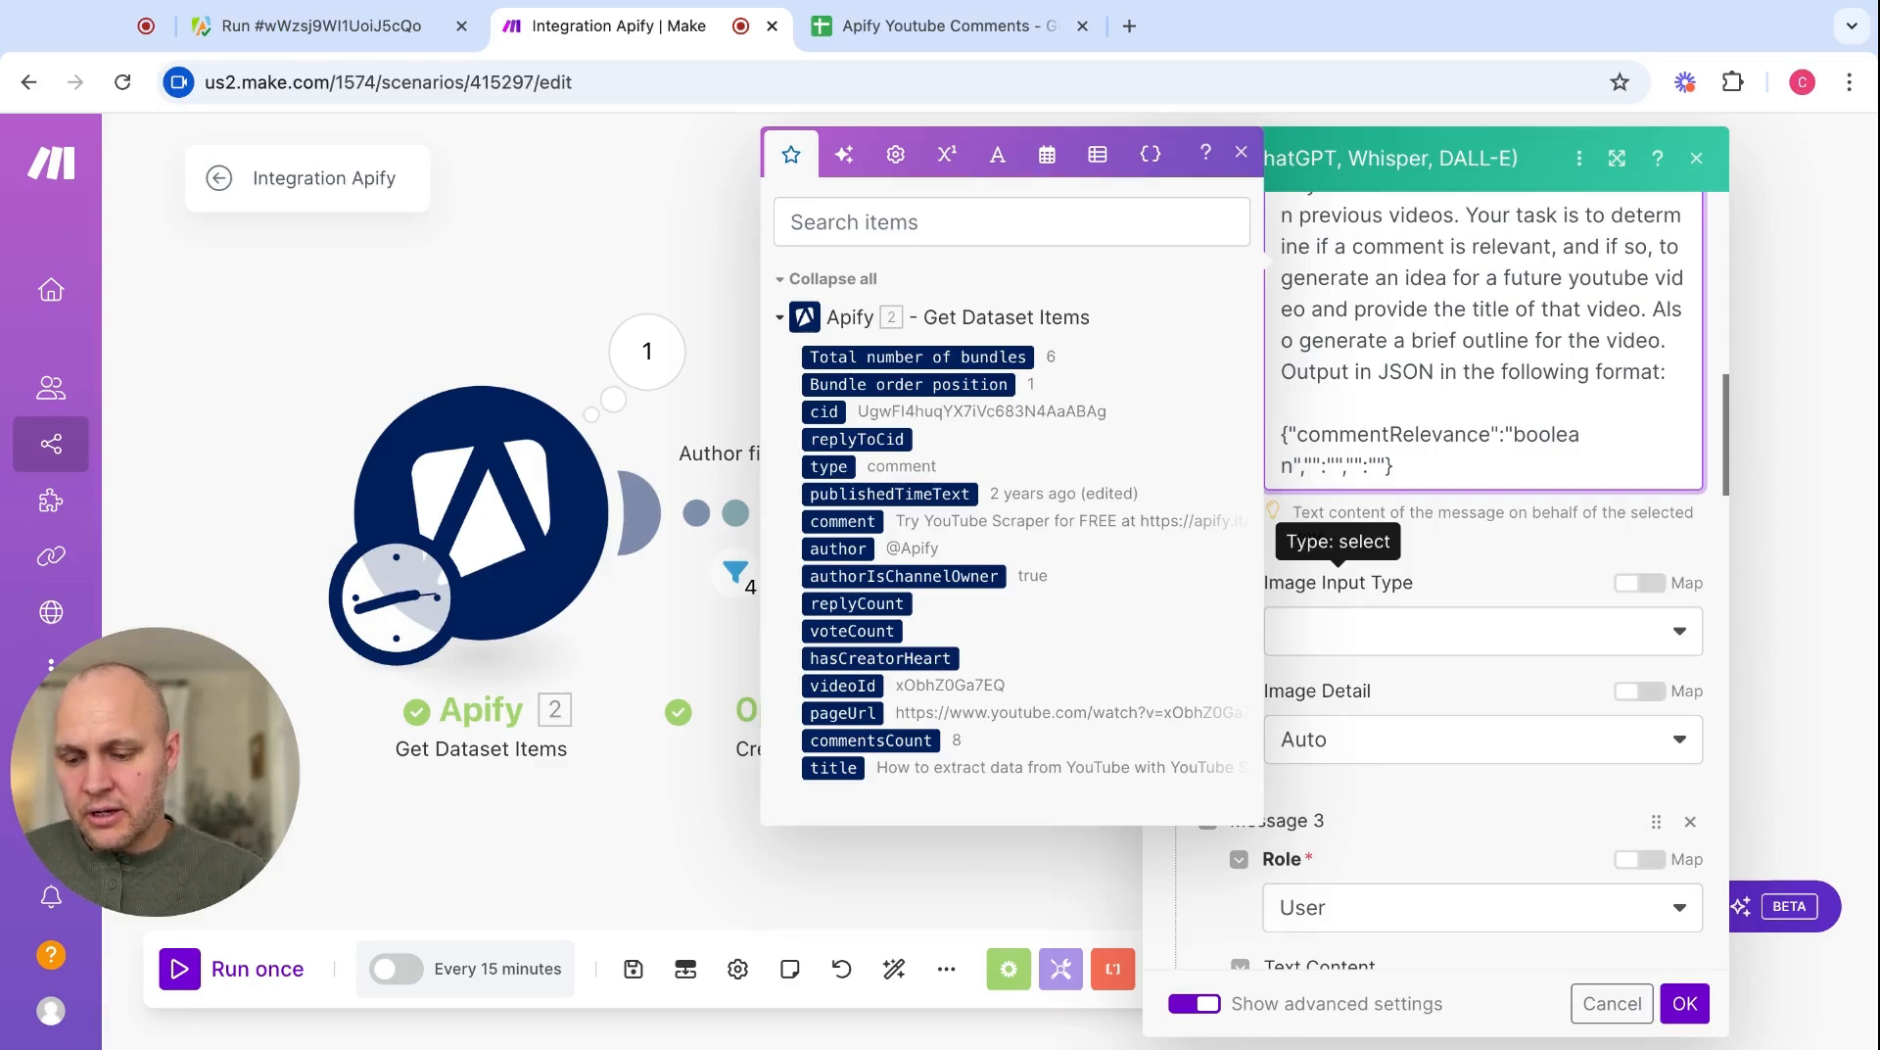
{"action": "type", "text": "contentIdea"}
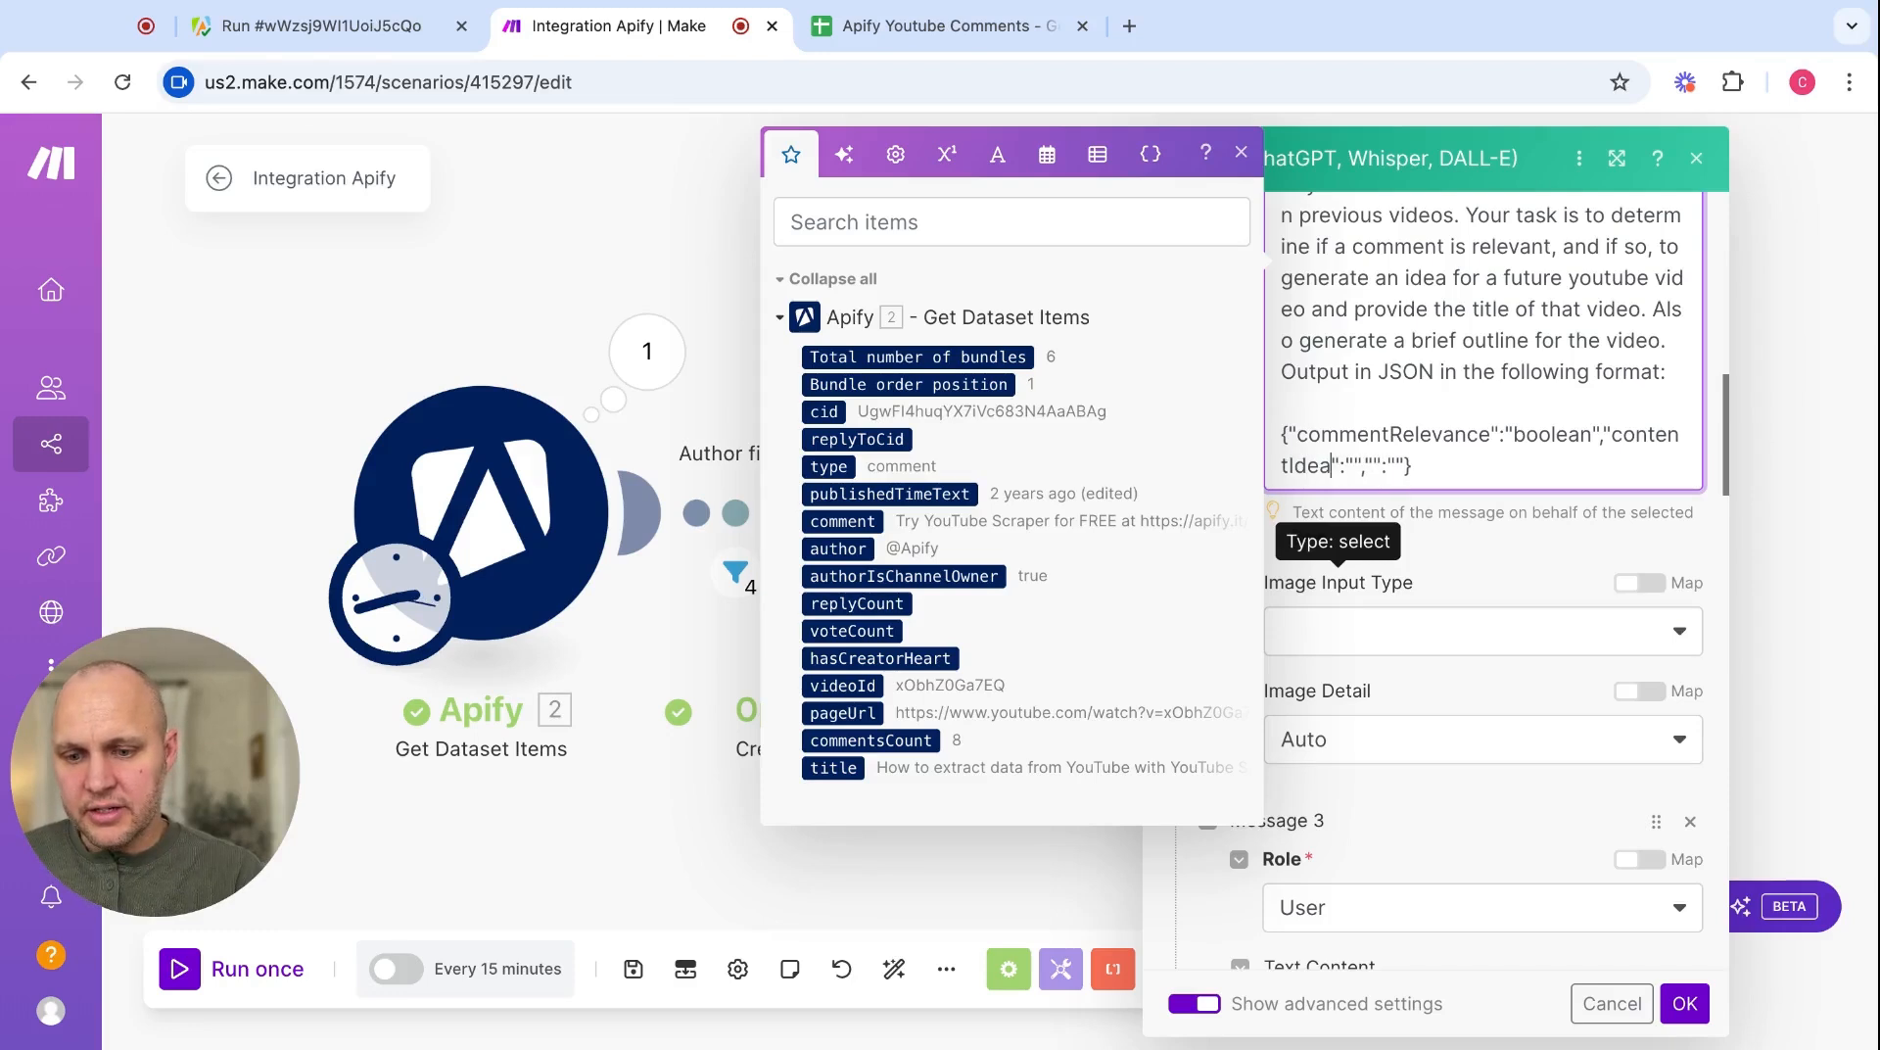
{"action": "key", "text": "Right"}
{"action": "key", "text": "Right"}
{"action": "key", "text": "Right"}
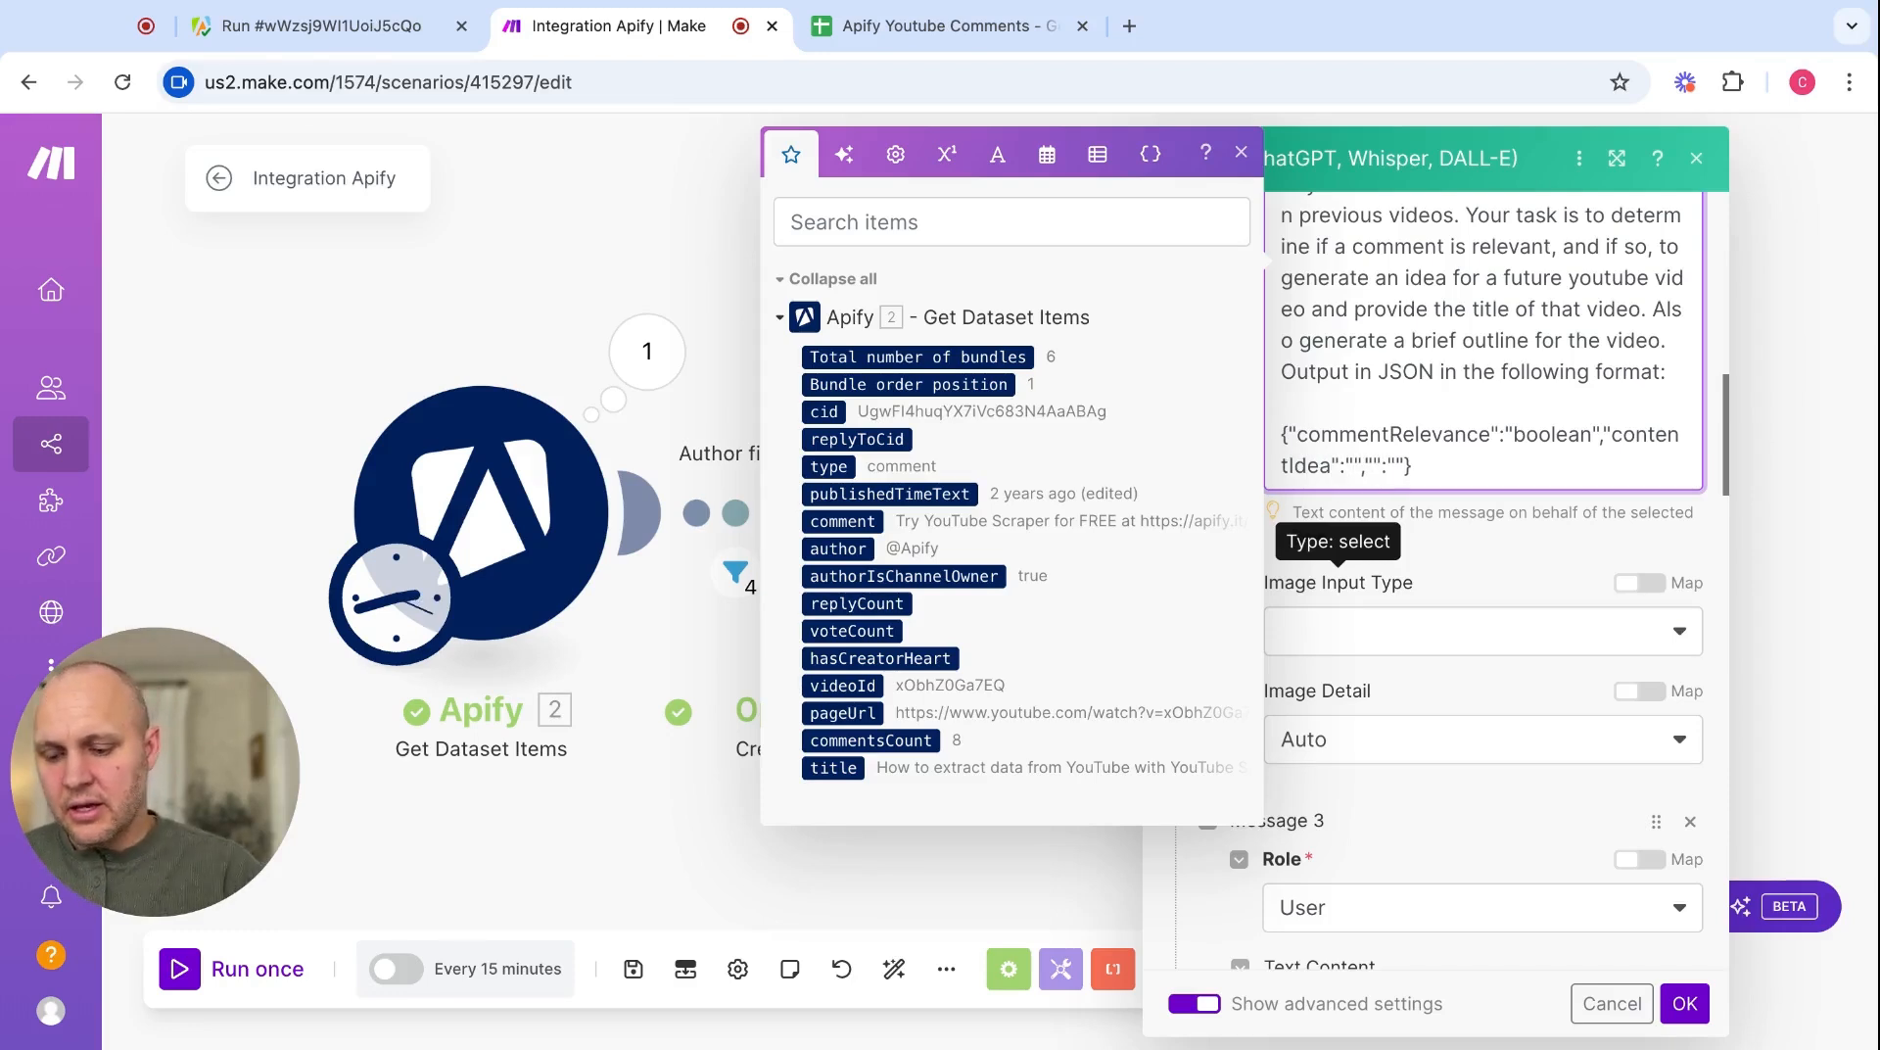
{"action": "type", "text": "string"}
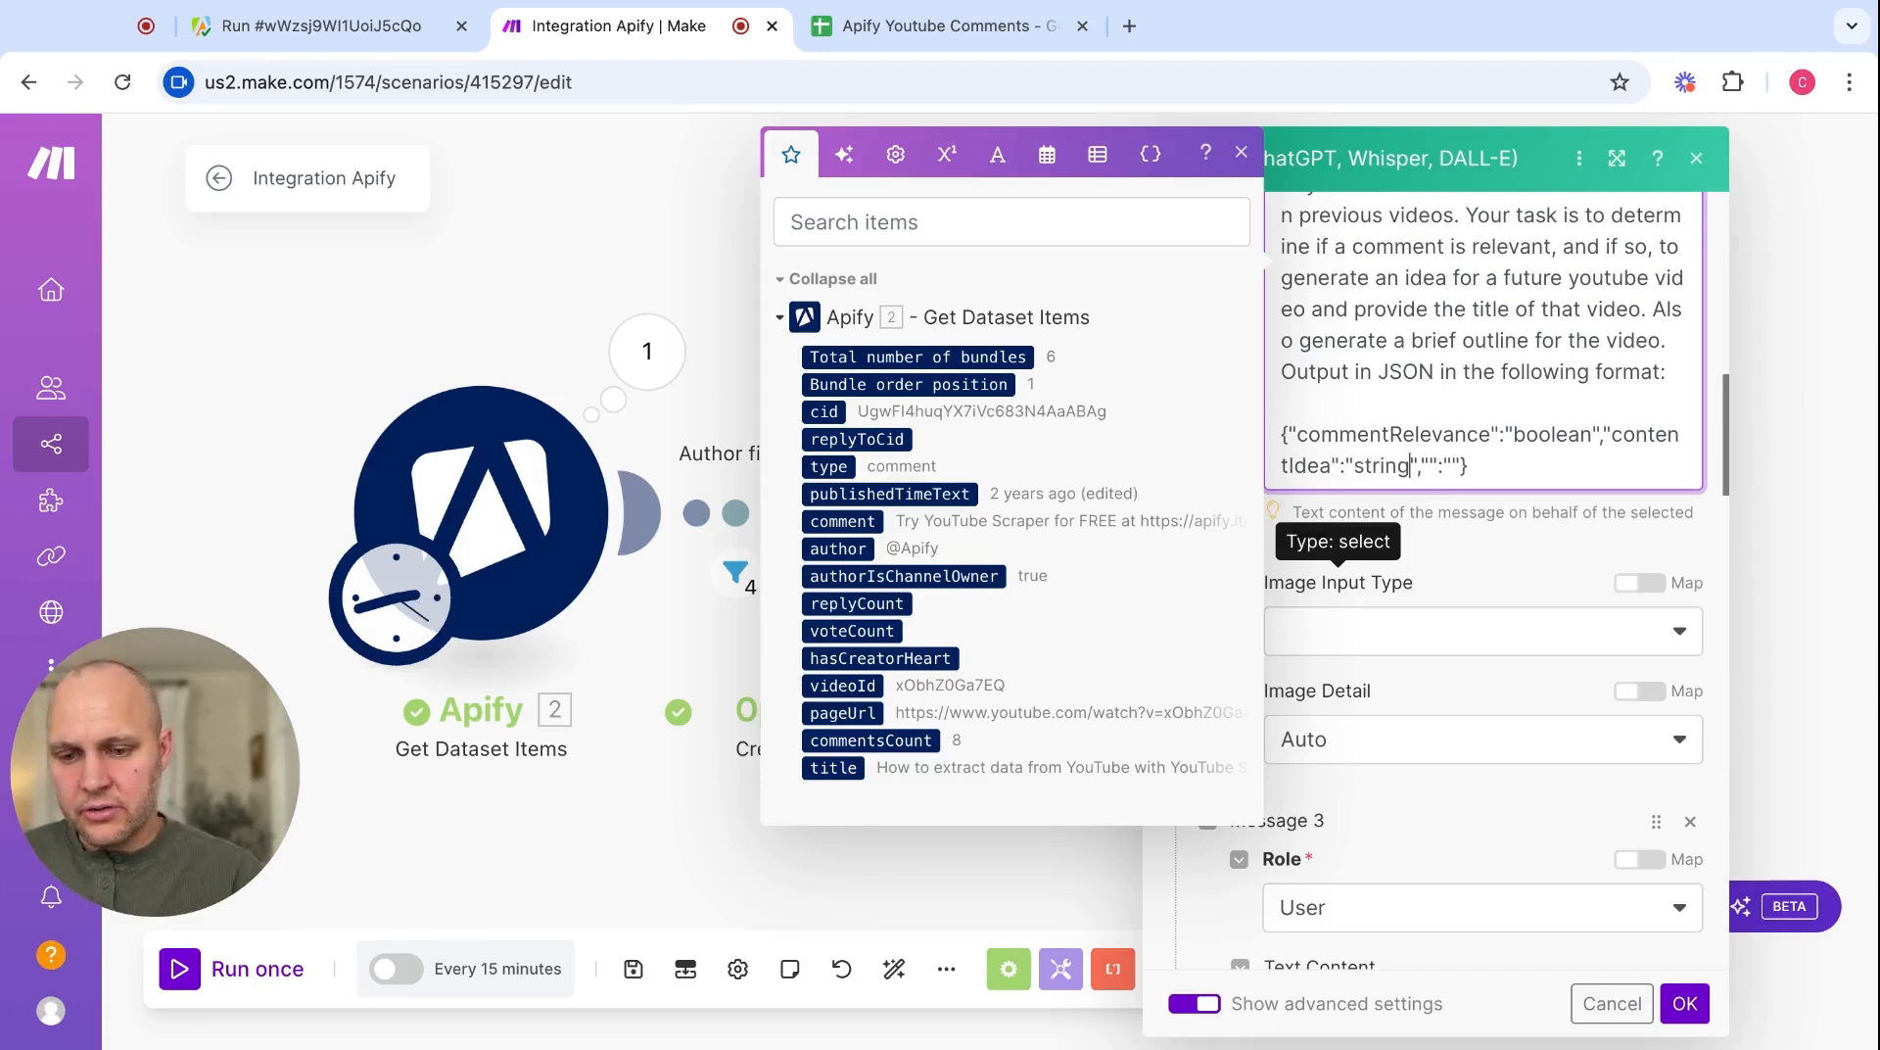
- Fill the third JSON pair with the key contentOutline and the value string, and leave the prompt text
{"action": "key", "text": "Right"}
{"action": "key", "text": "Right"}
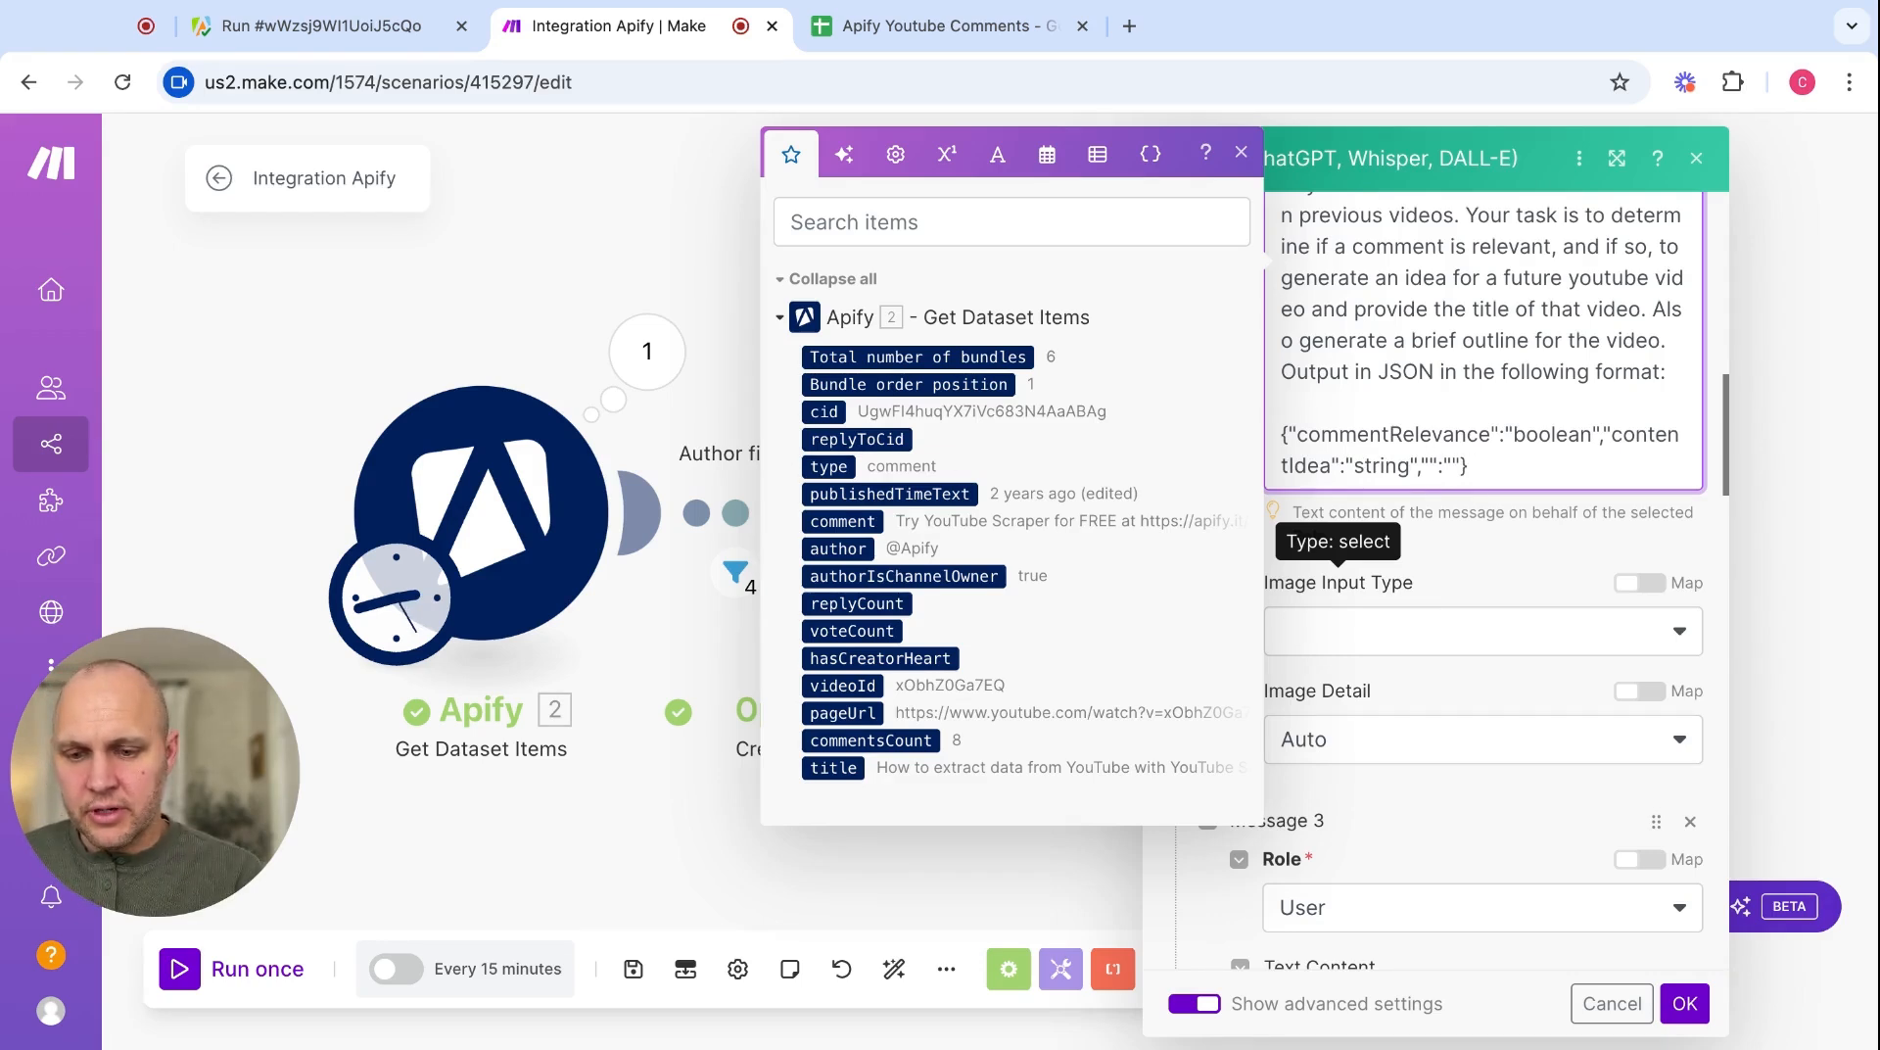
{"action": "type", "text": "content"}
{"action": "type", "text": "Outline"}
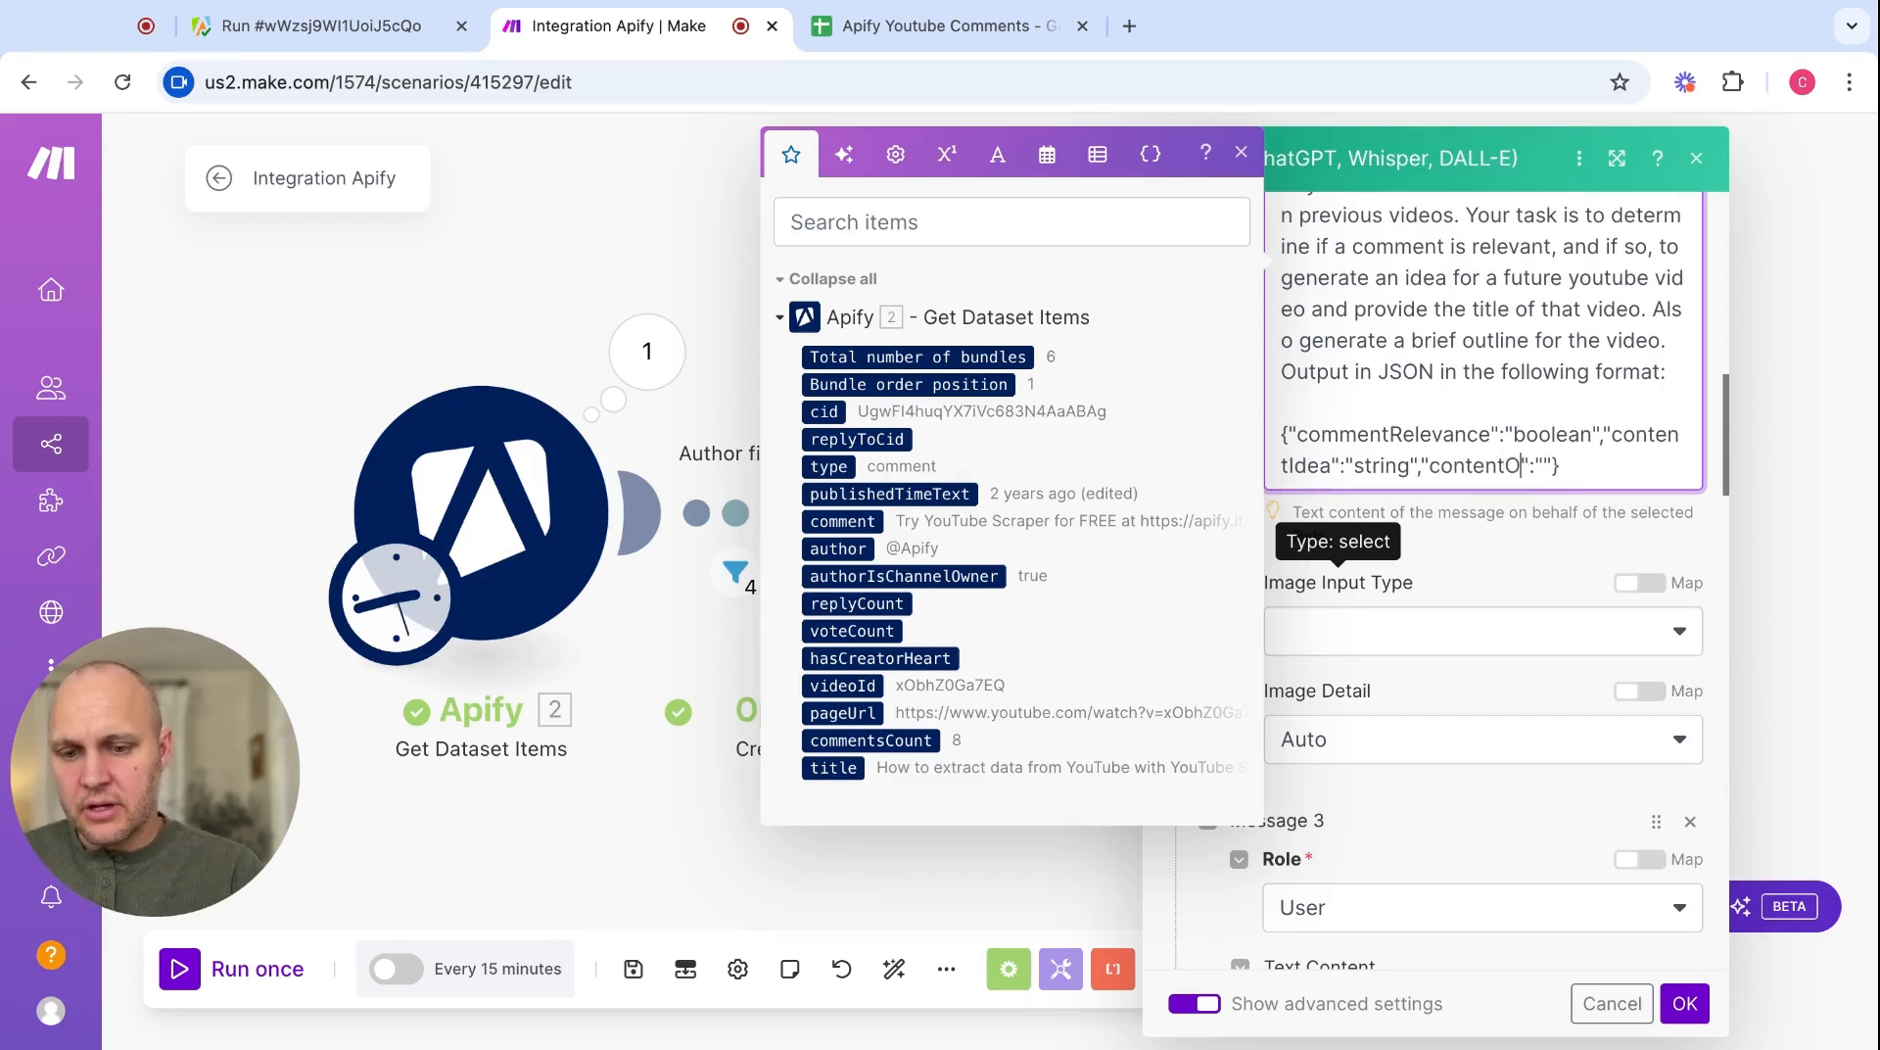
{"action": "key", "text": "Right"}
{"action": "key", "text": "Right"}
{"action": "key", "text": "Right"}
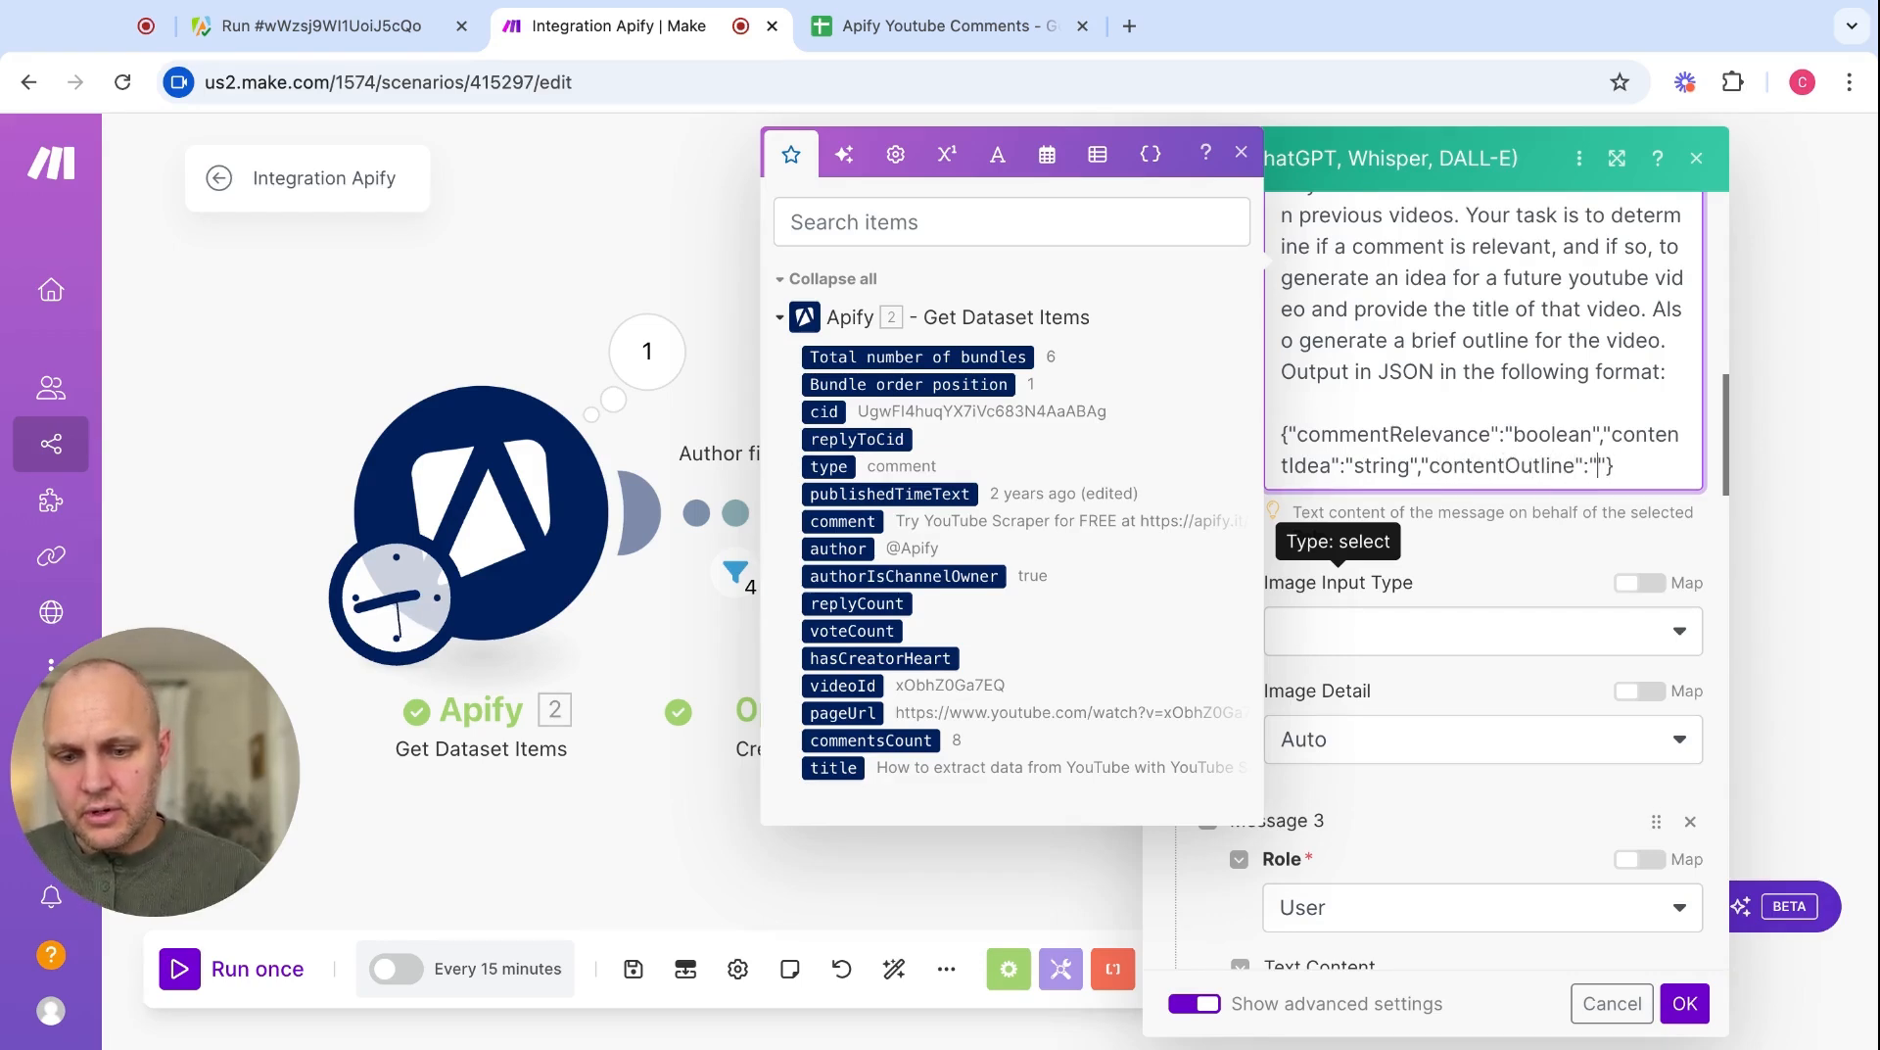
{"action": "type", "text": "string"}
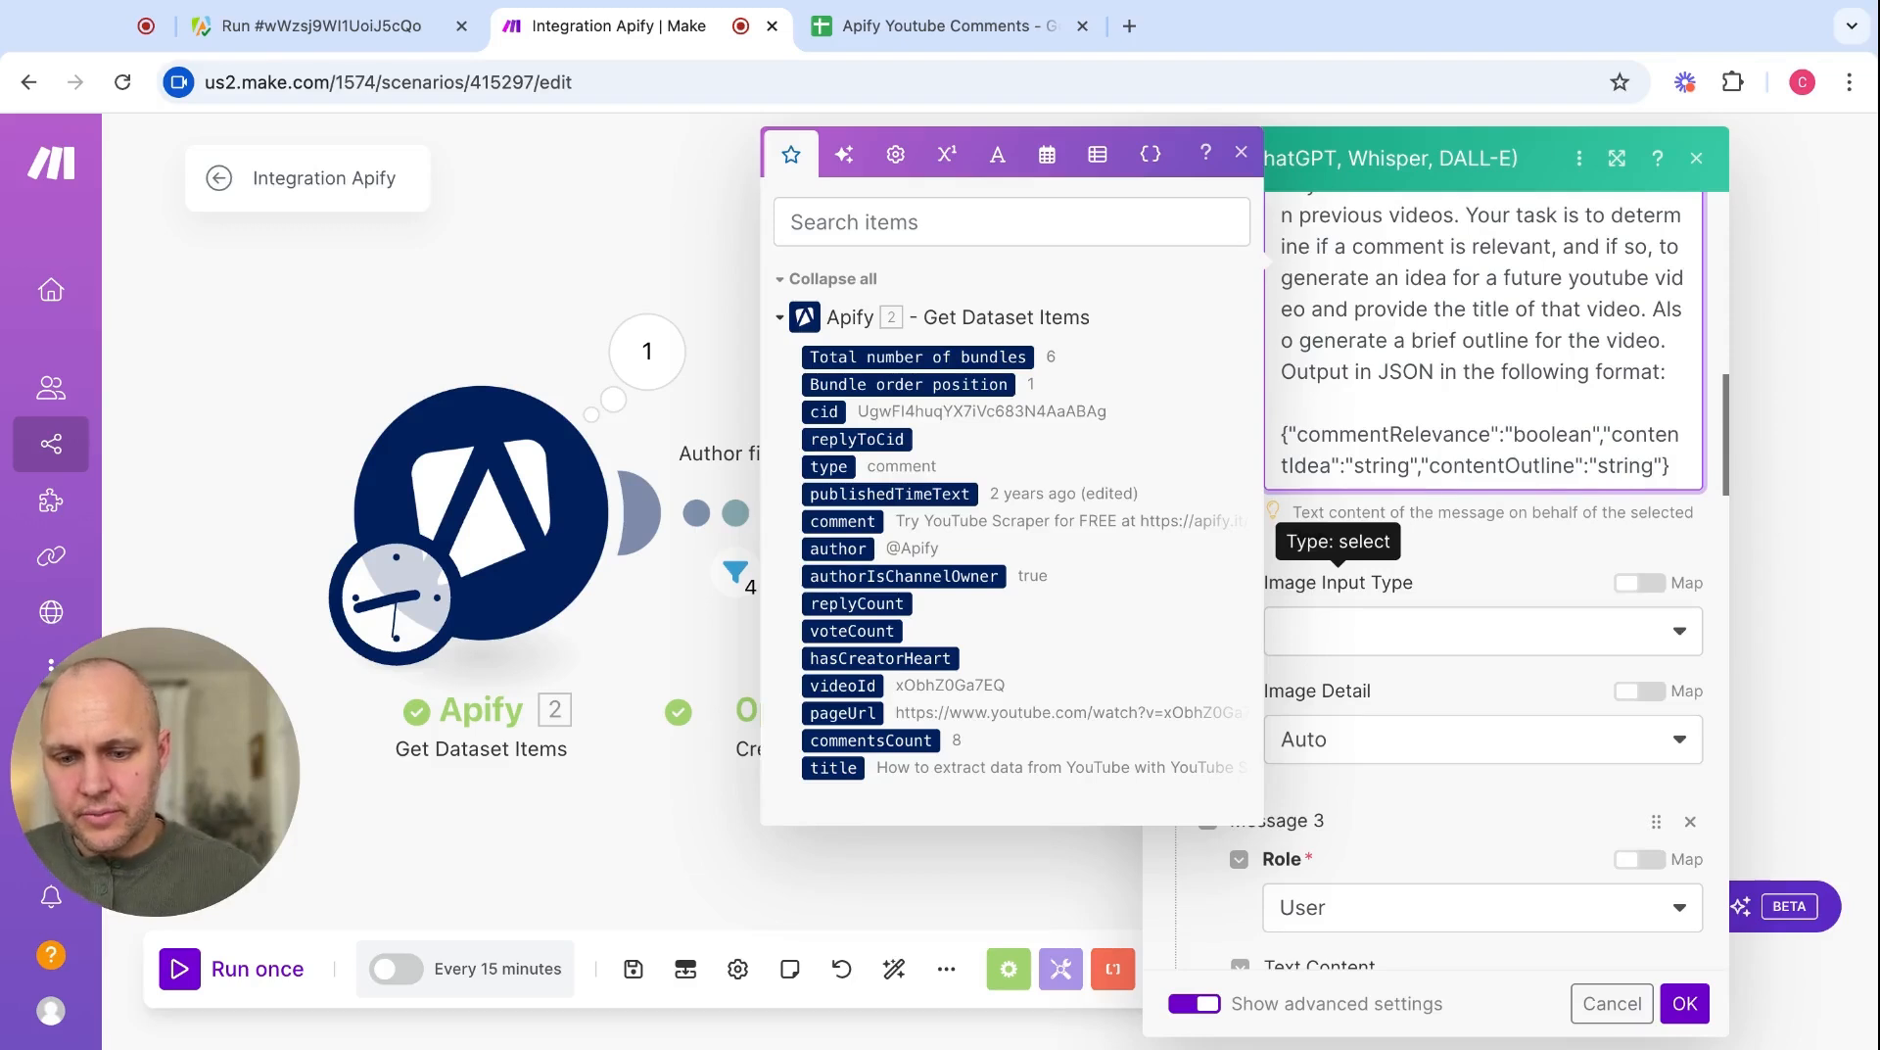
{"action": "left_click", "coordinate": [1503, 556]}
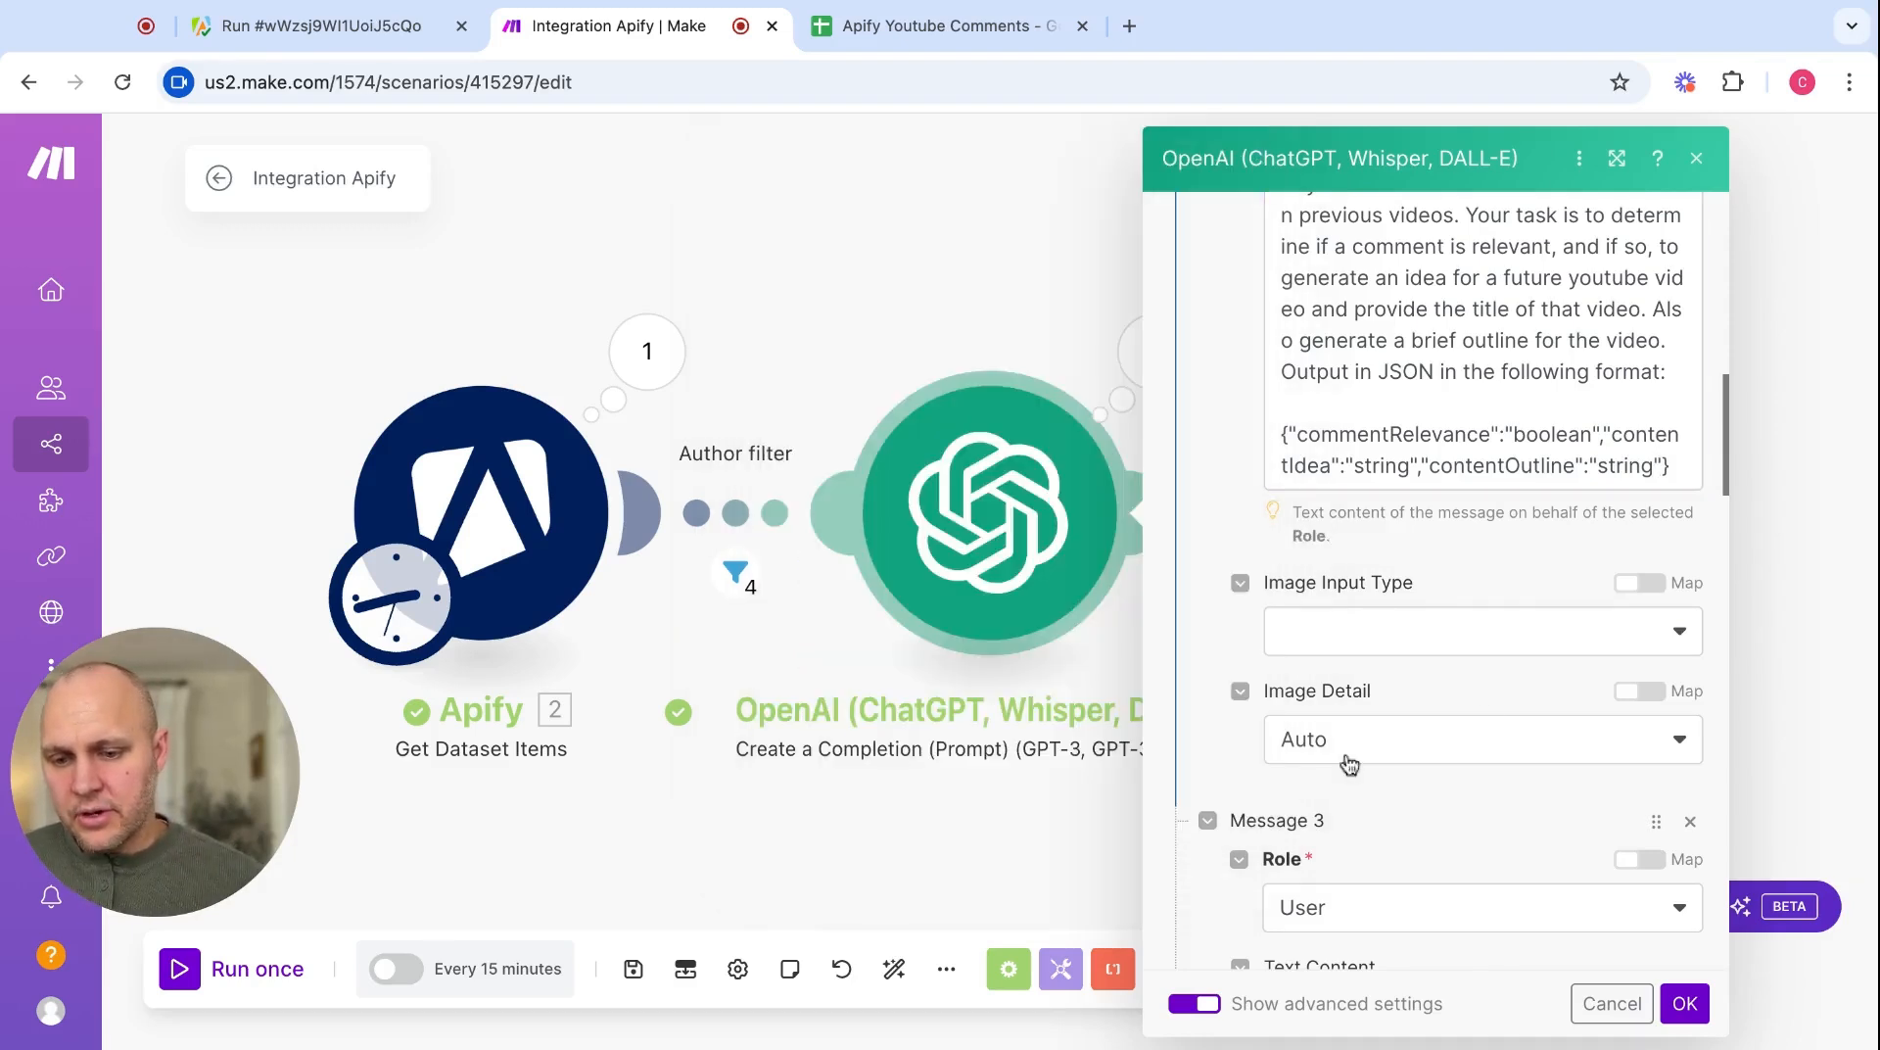
{"action": "scroll", "coordinate": [1349, 763], "scroll_direction": "down", "scroll_amount": 15}
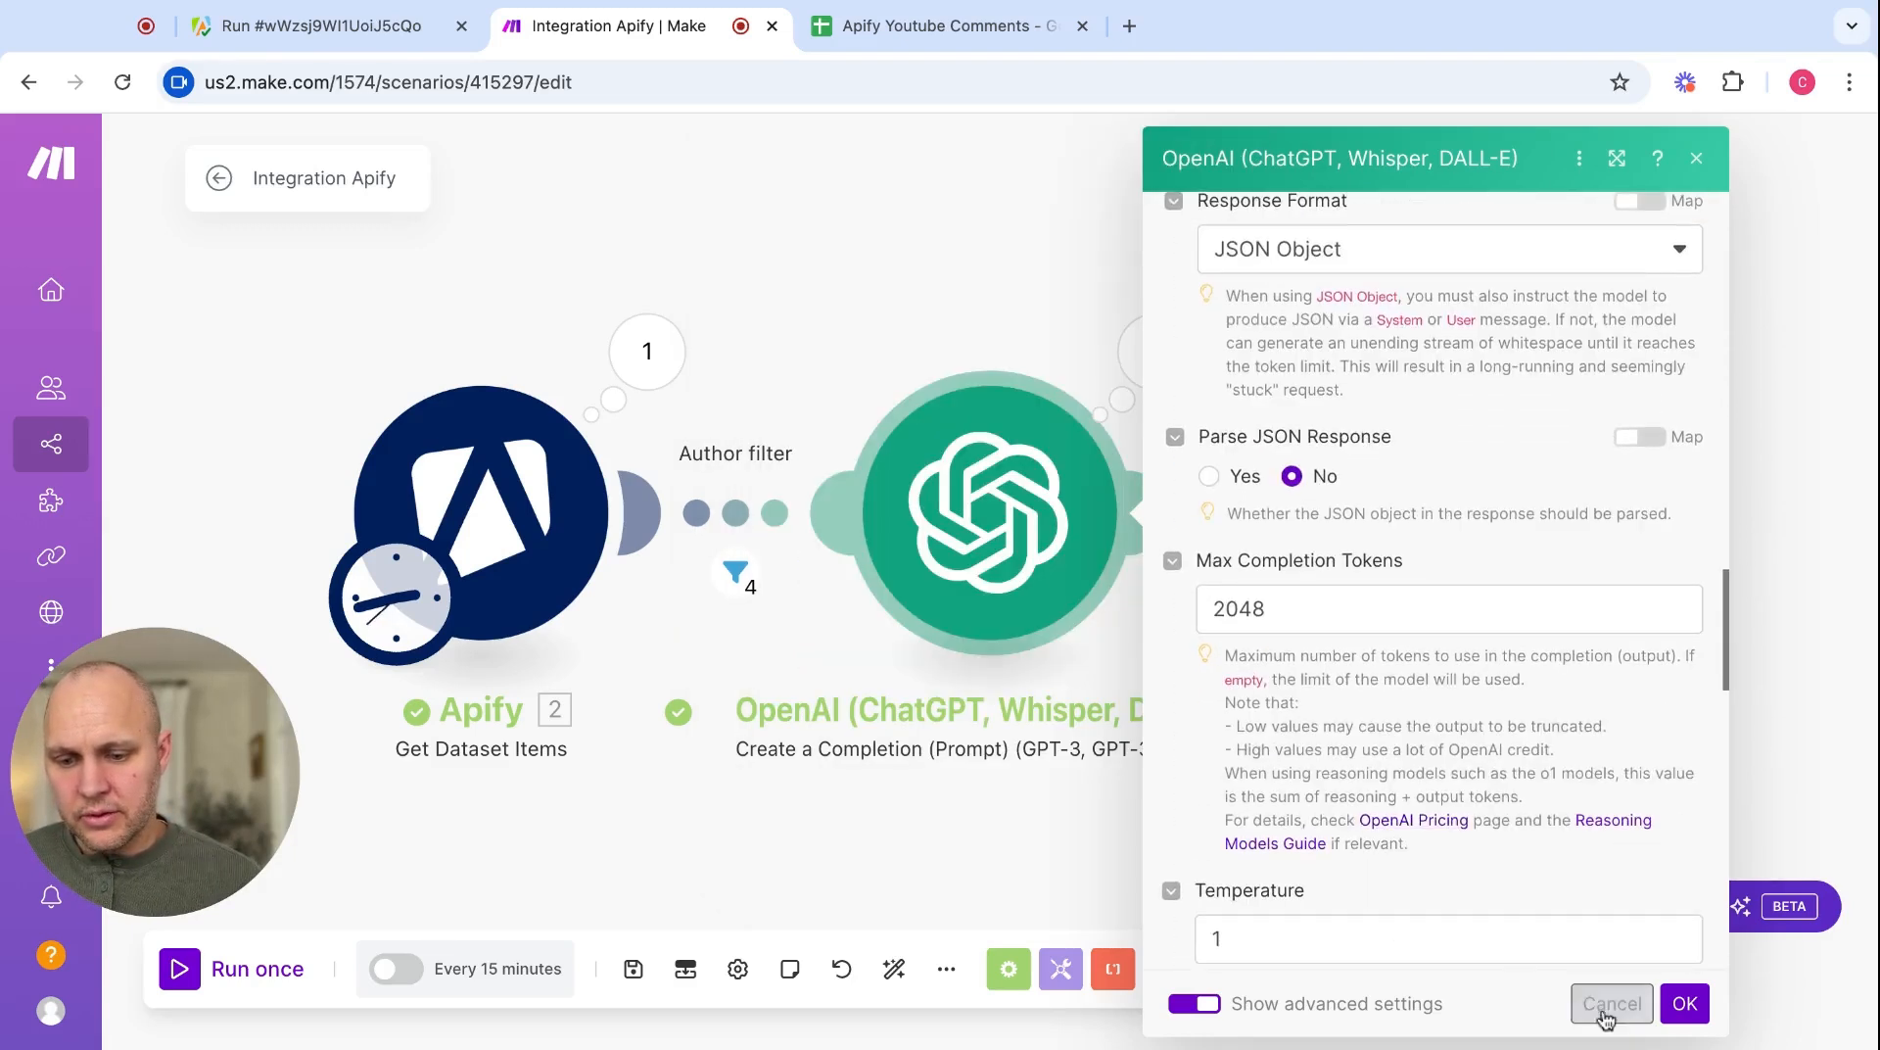
- Save the OpenAI module settings and delete the Google Sheets Add a Row module from the scenario
{"action": "left_click", "coordinate": [1684, 1003]}
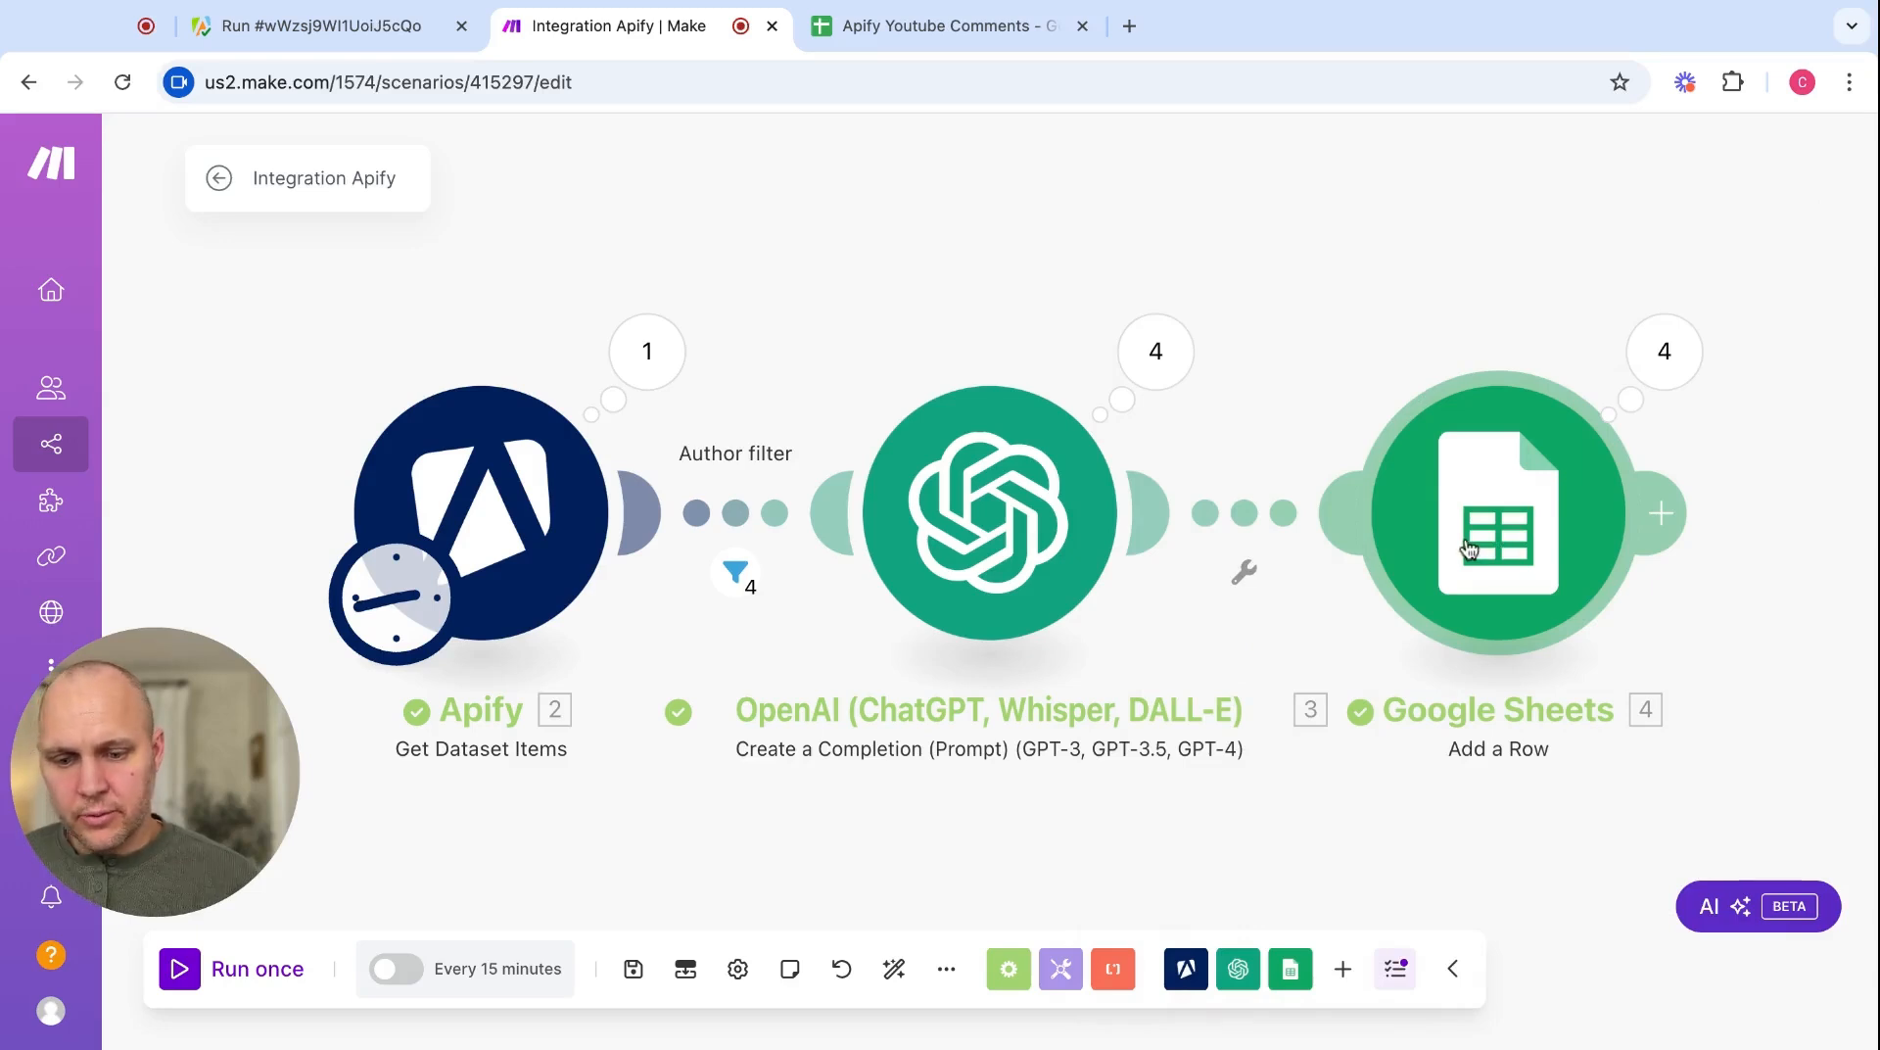
{"action": "right_click", "coordinate": [1468, 546]}
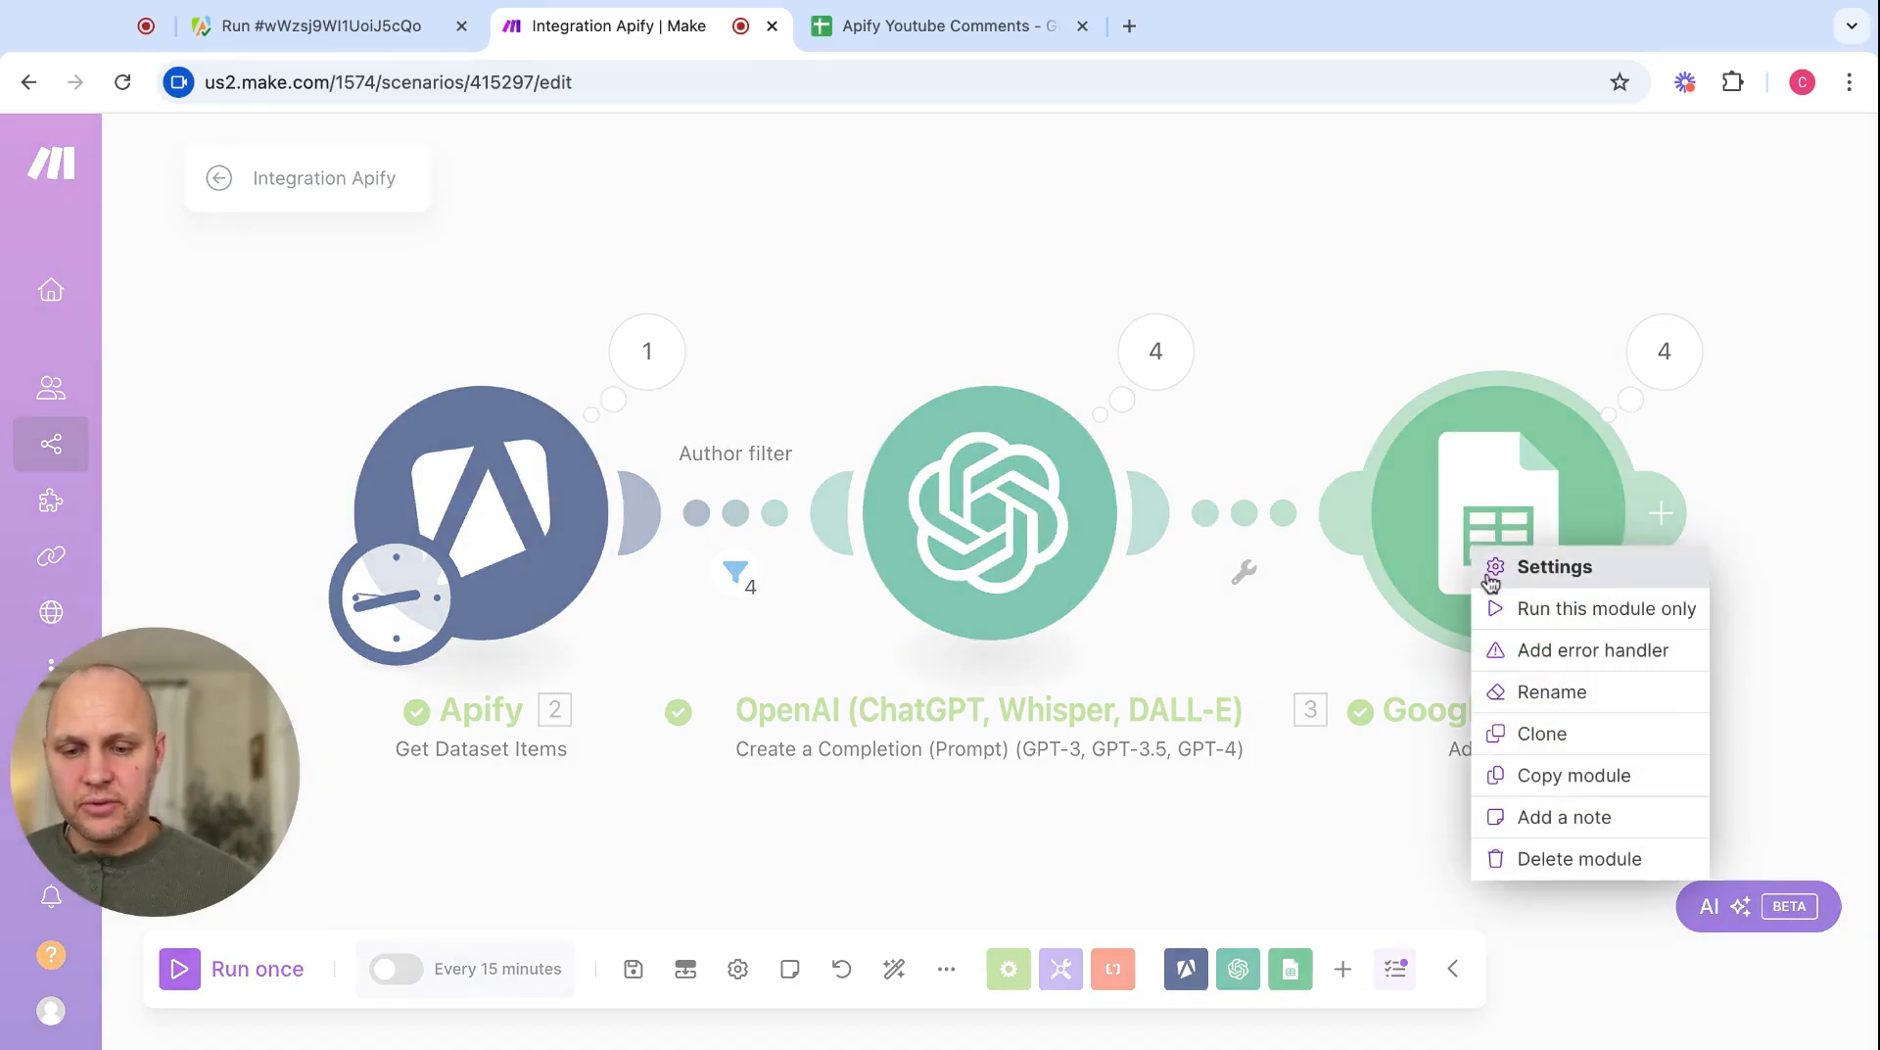
{"action": "left_click", "coordinate": [1543, 862]}
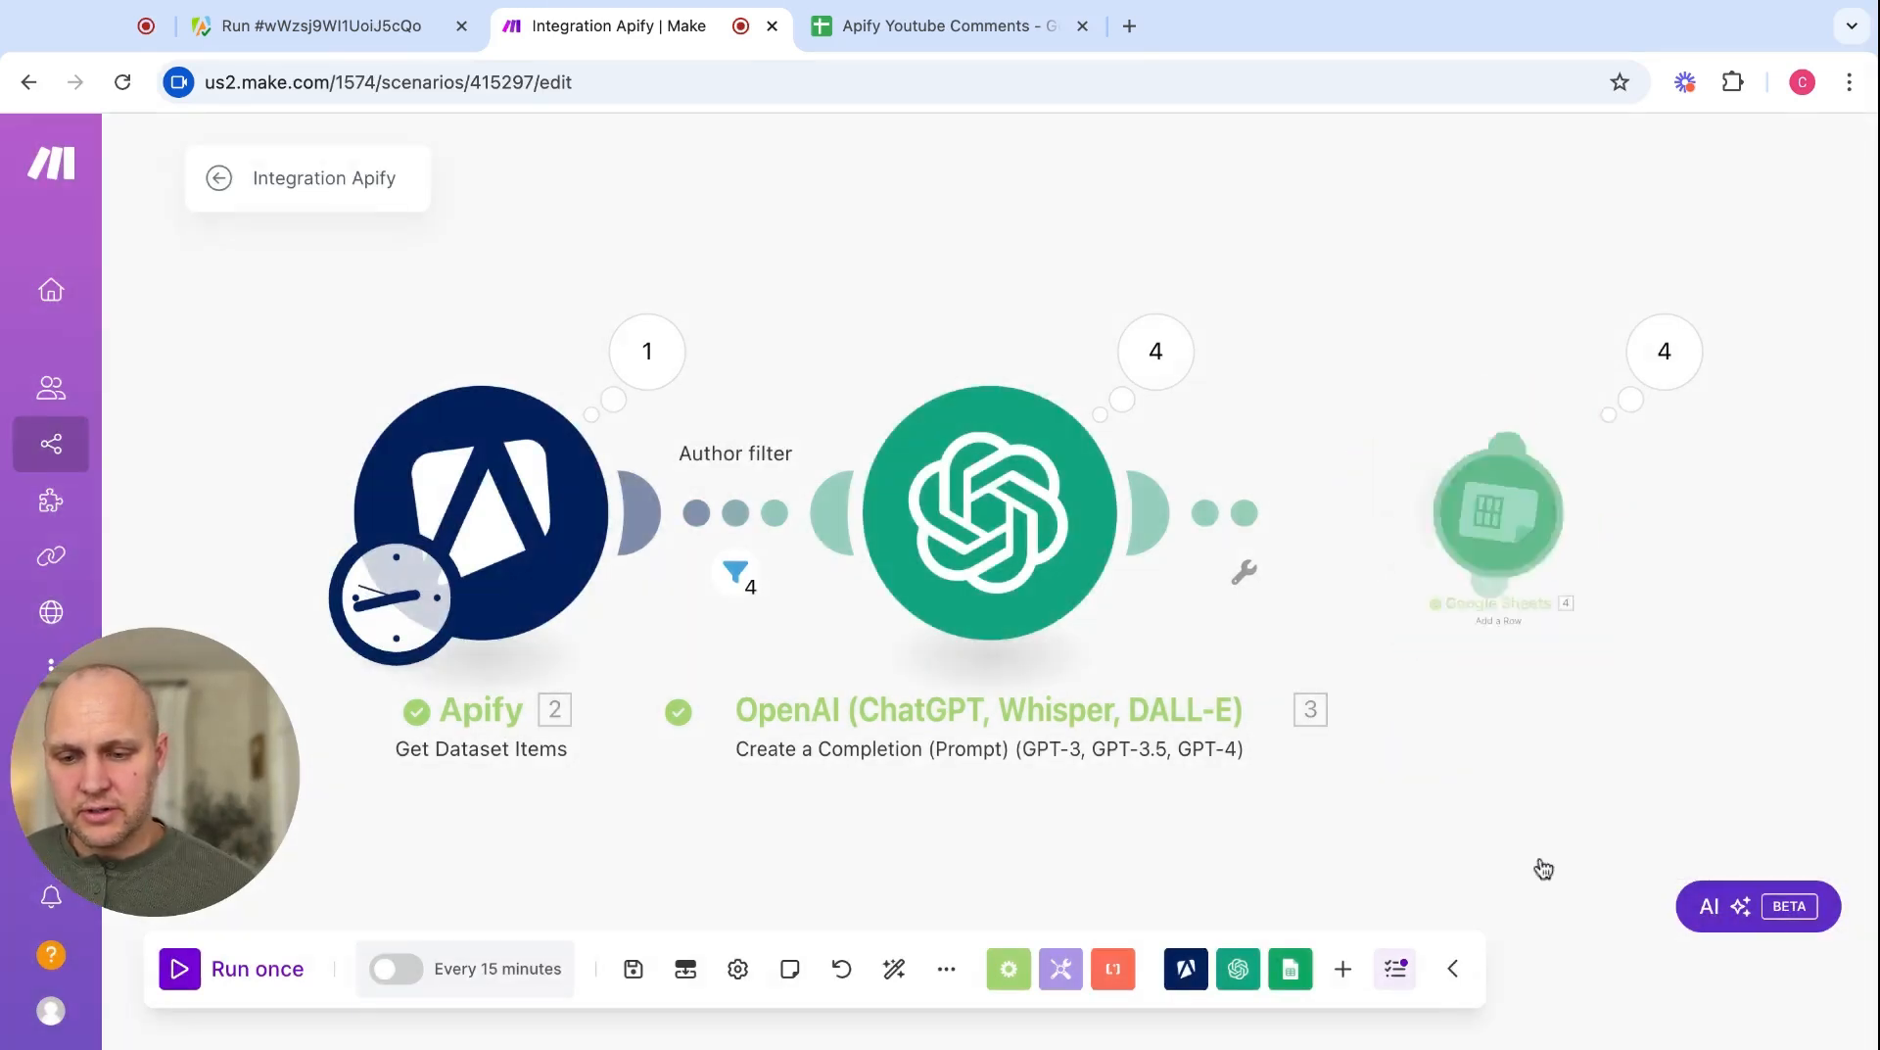
- Run the scenario once and examine the JSON result in Operation 1 of the OpenAI module's output
{"action": "left_click", "coordinate": [179, 971]}
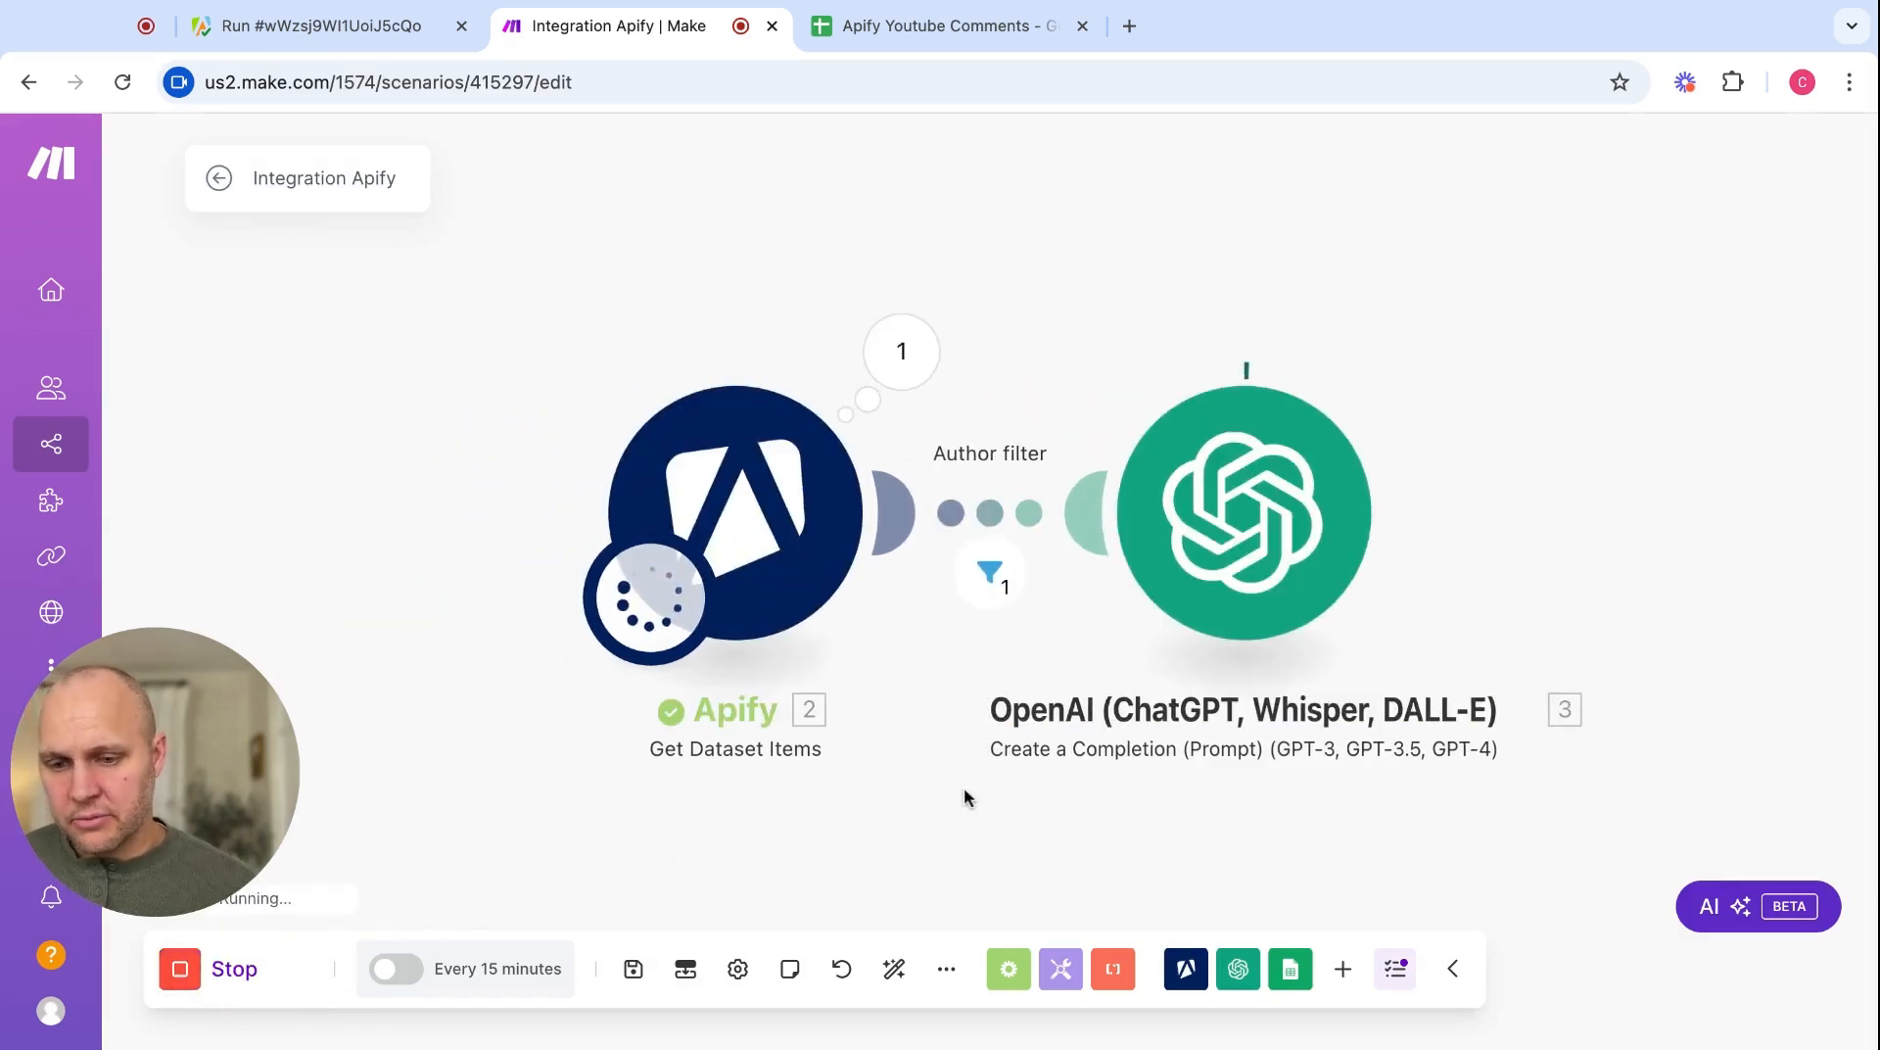
{"action": "left_click", "coordinate": [1407, 352]}
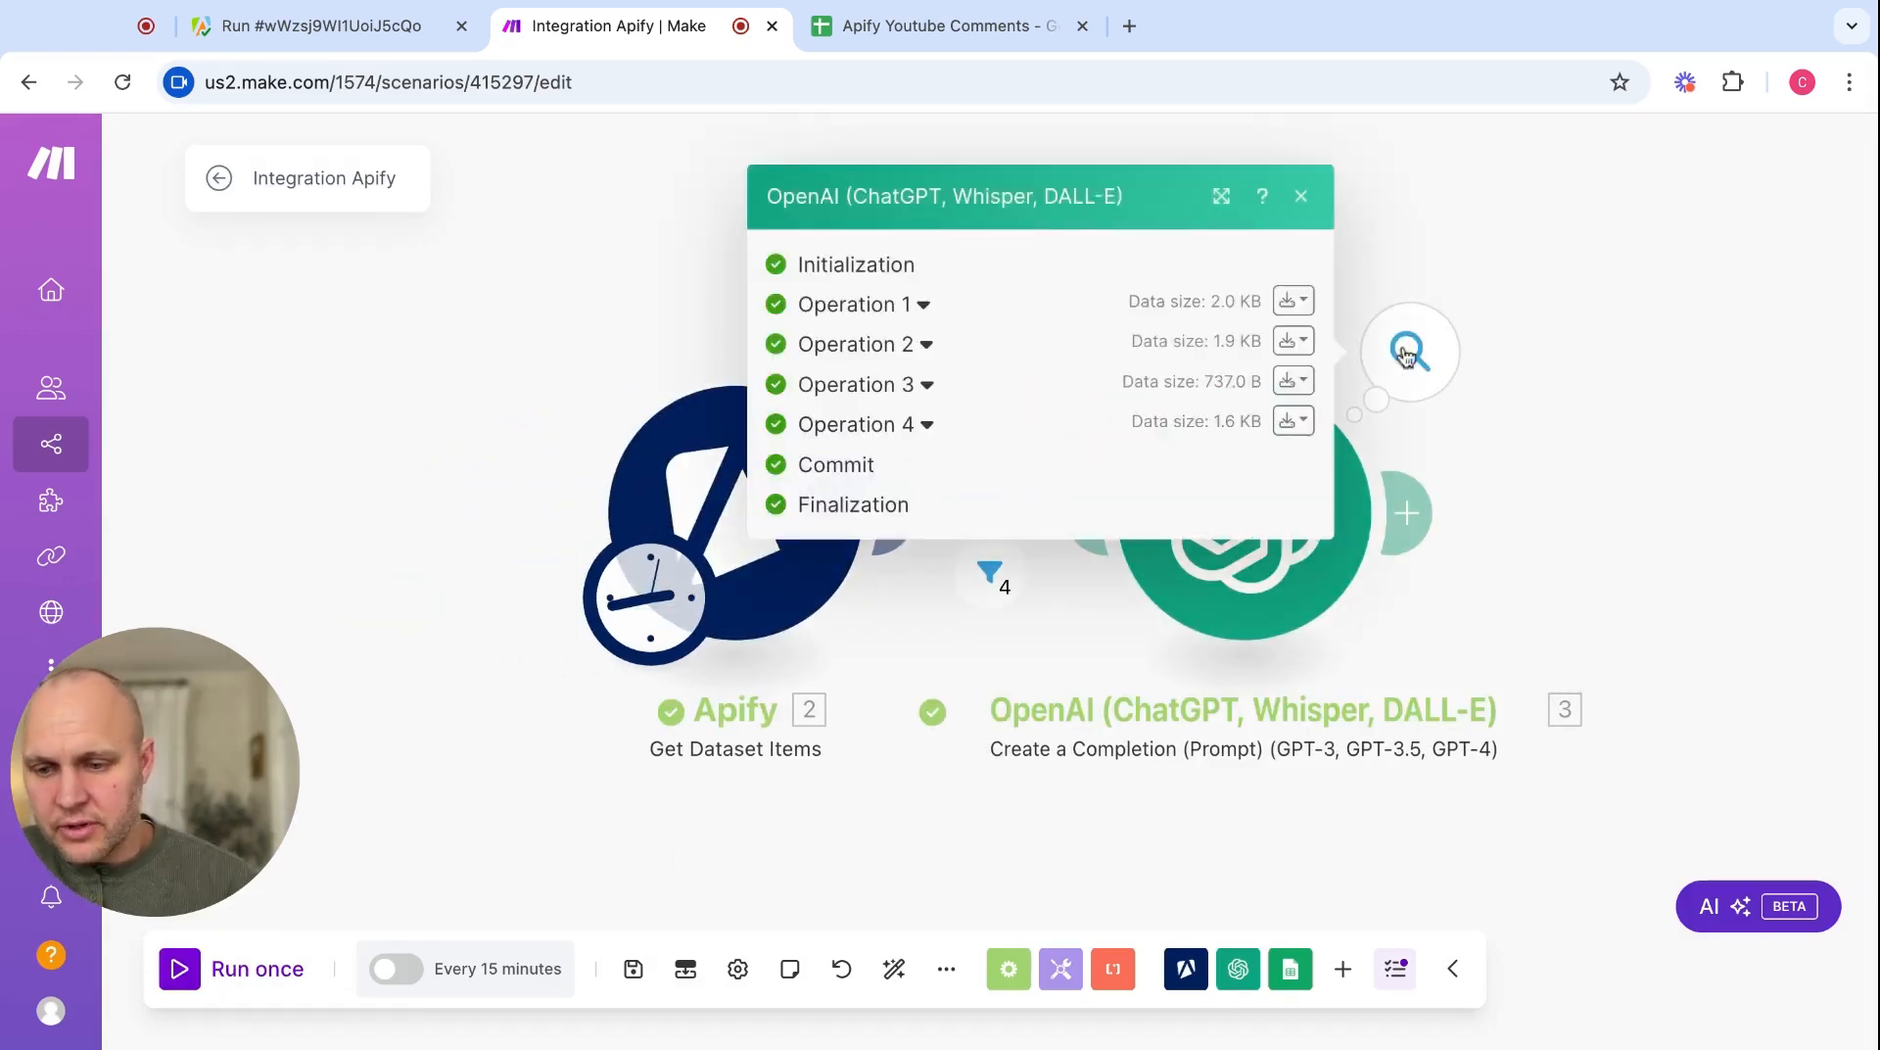
{"action": "left_click", "coordinate": [924, 305]}
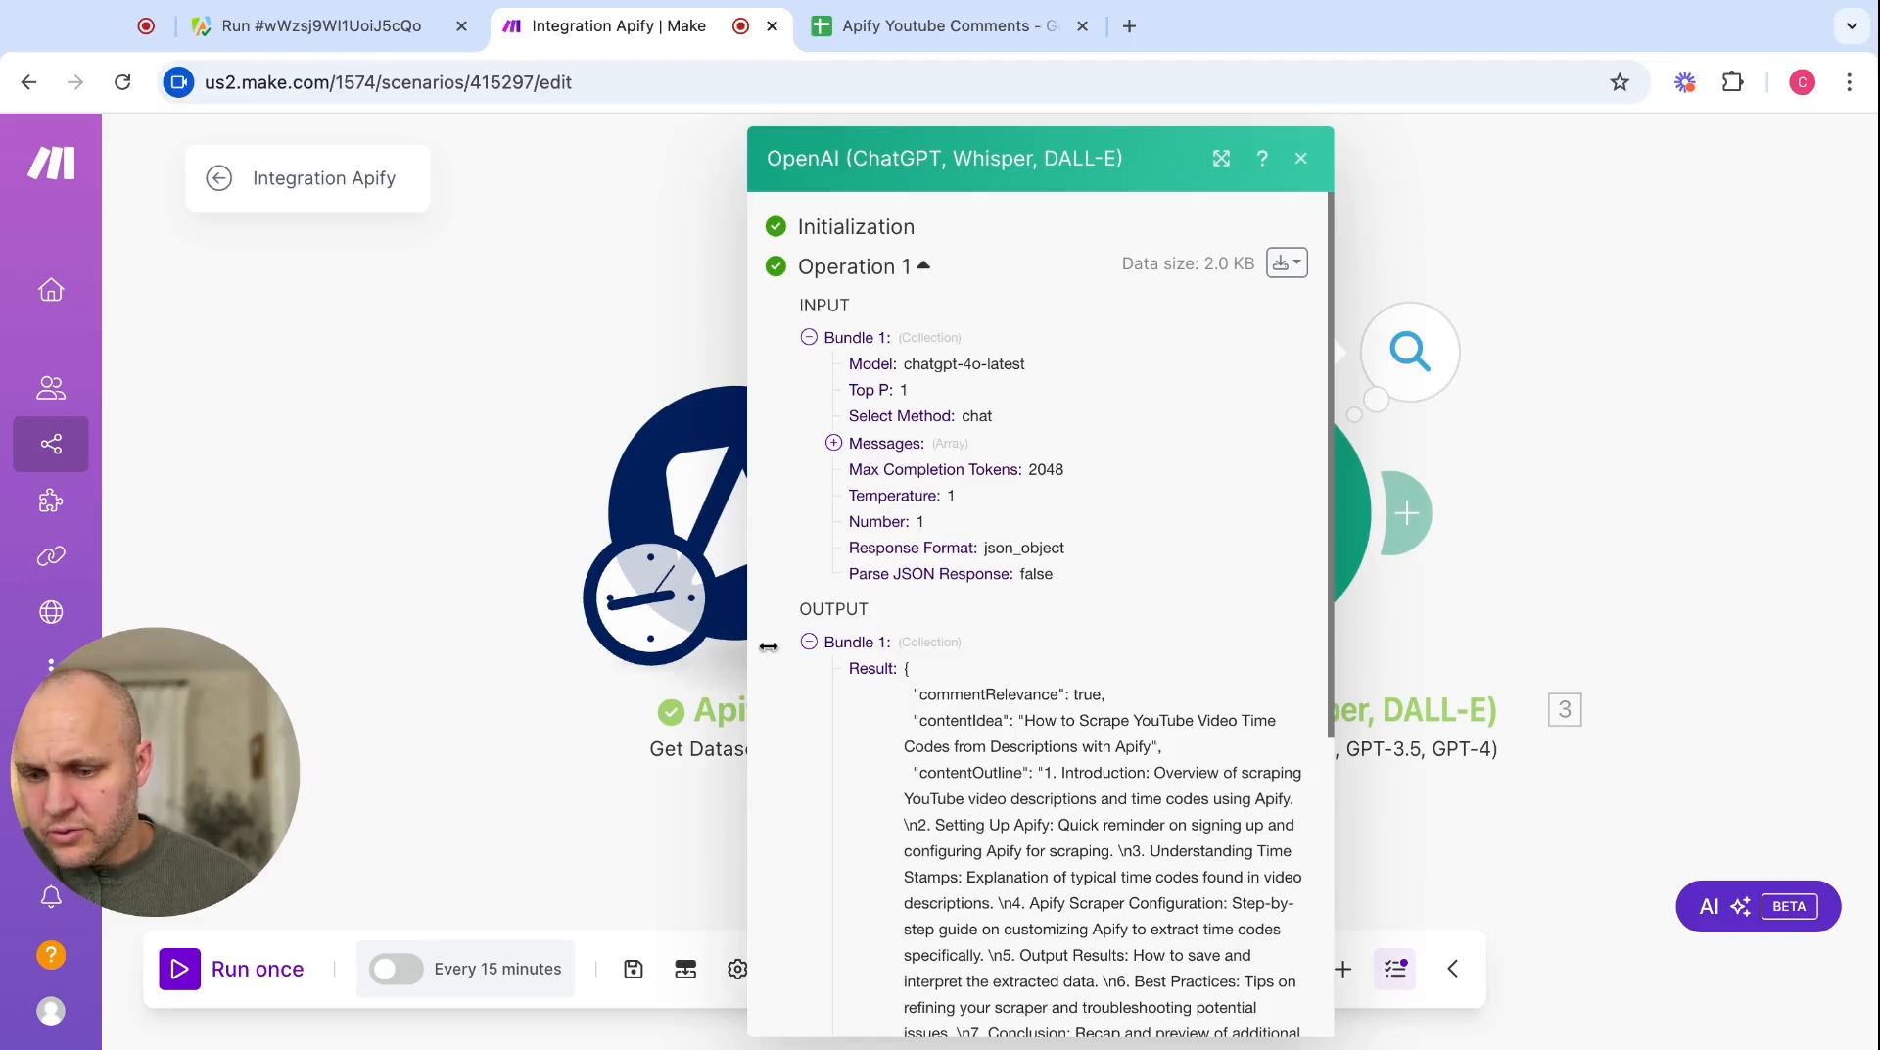
{"action": "scroll", "coordinate": [800, 771], "scroll_direction": "down", "scroll_amount": 2}
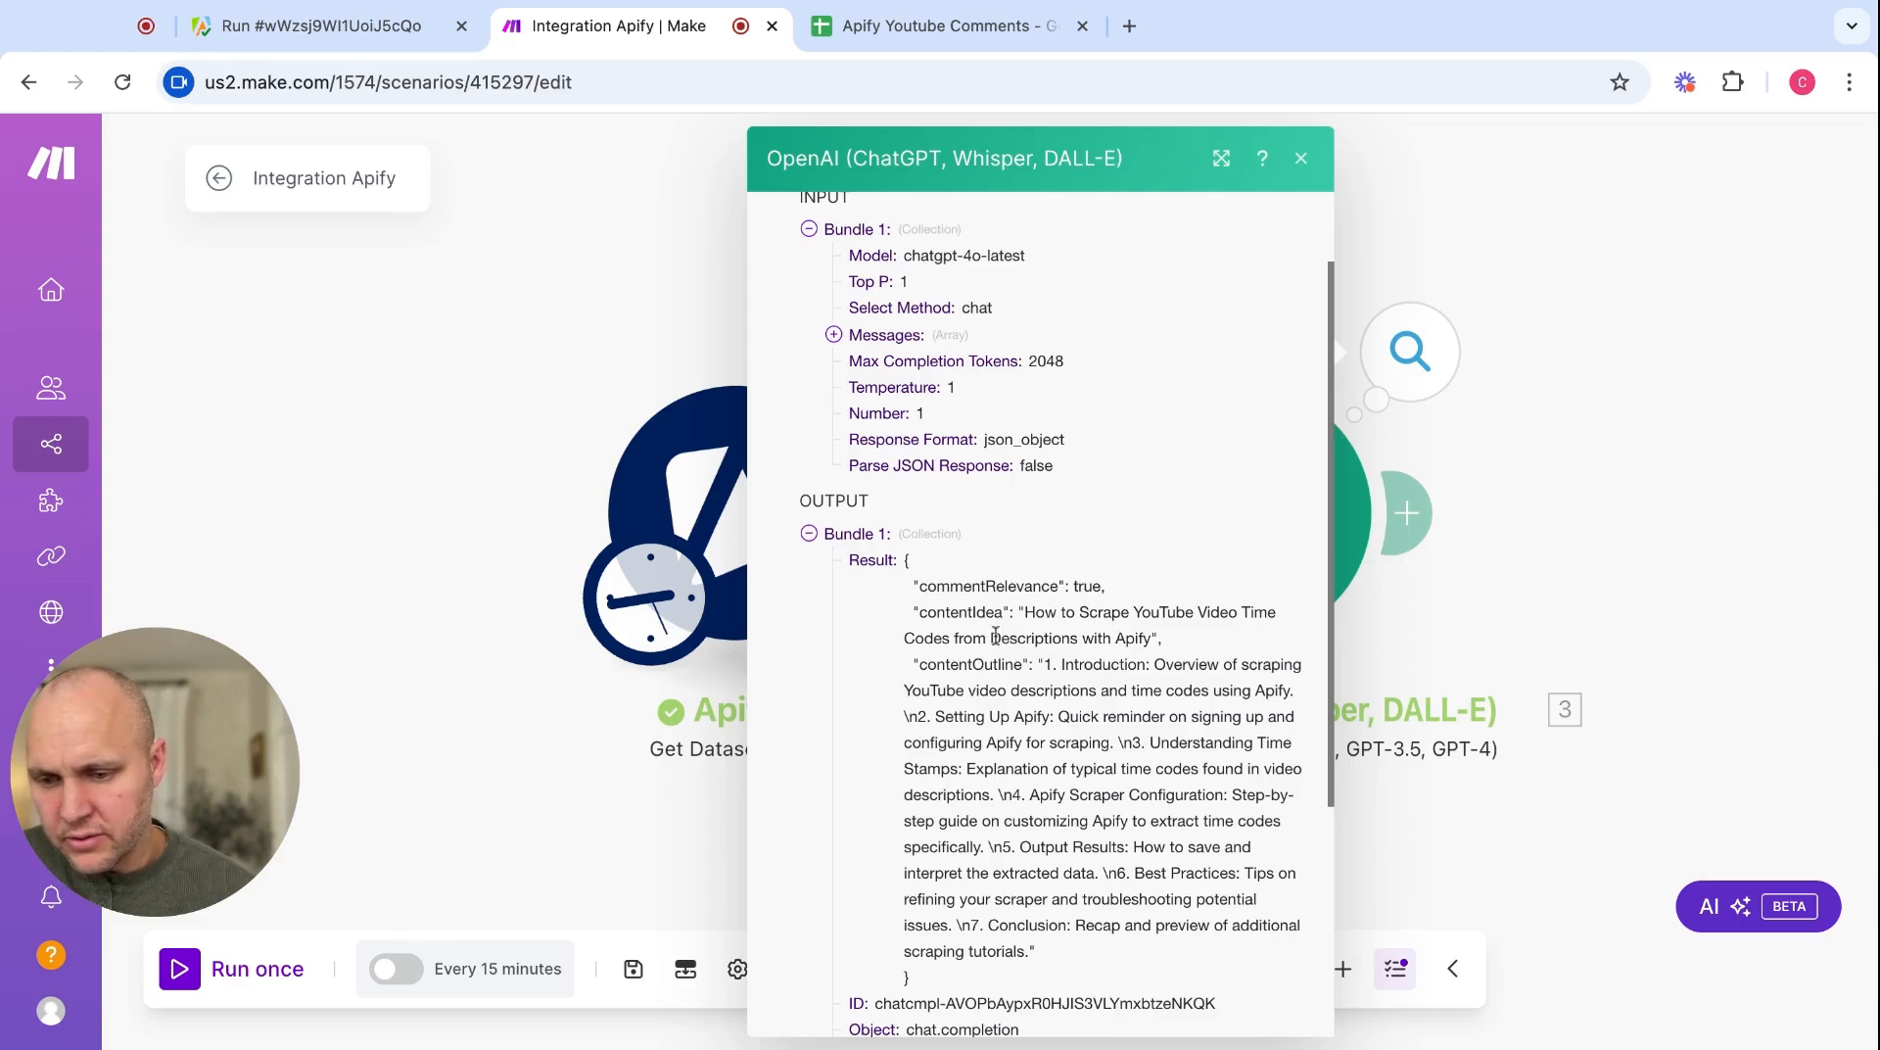
{"action": "scroll", "coordinate": [1019, 654], "scroll_direction": "down", "scroll_amount": 2}
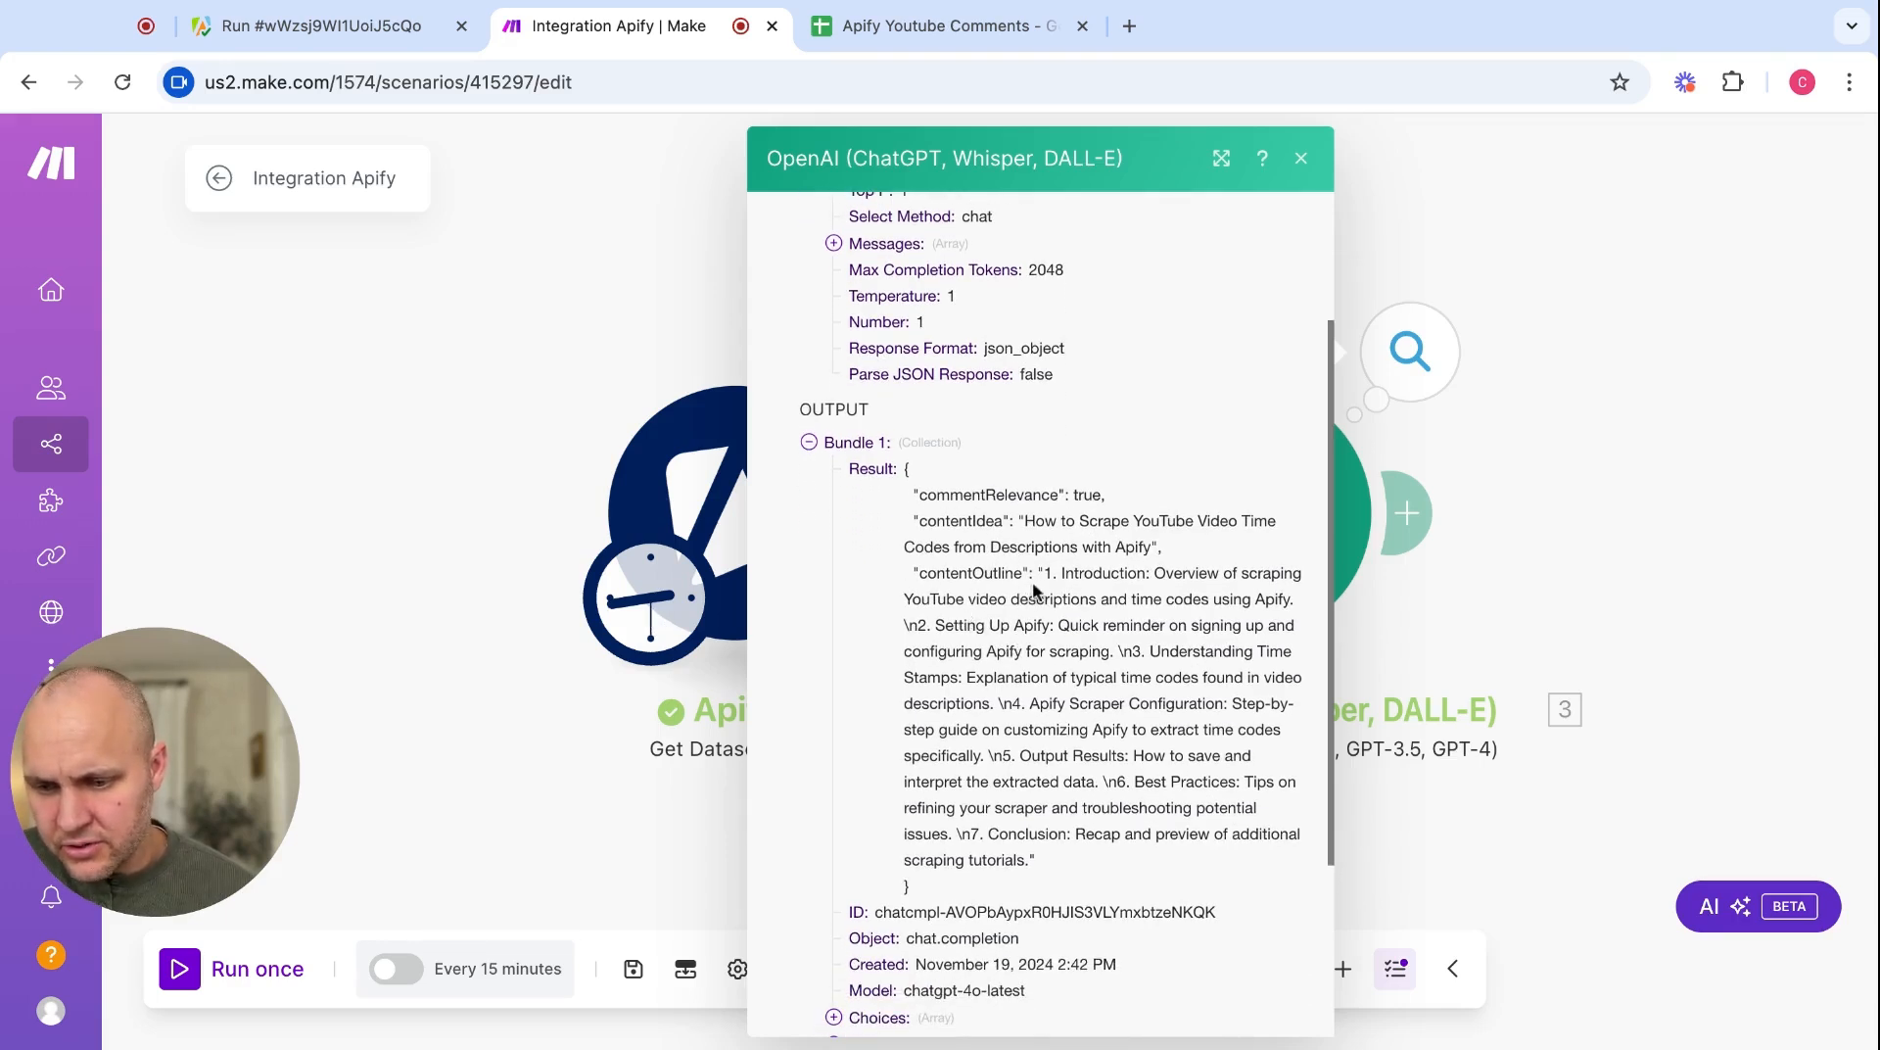
{"action": "scroll", "coordinate": [1048, 588], "scroll_direction": "down", "scroll_amount": 5}
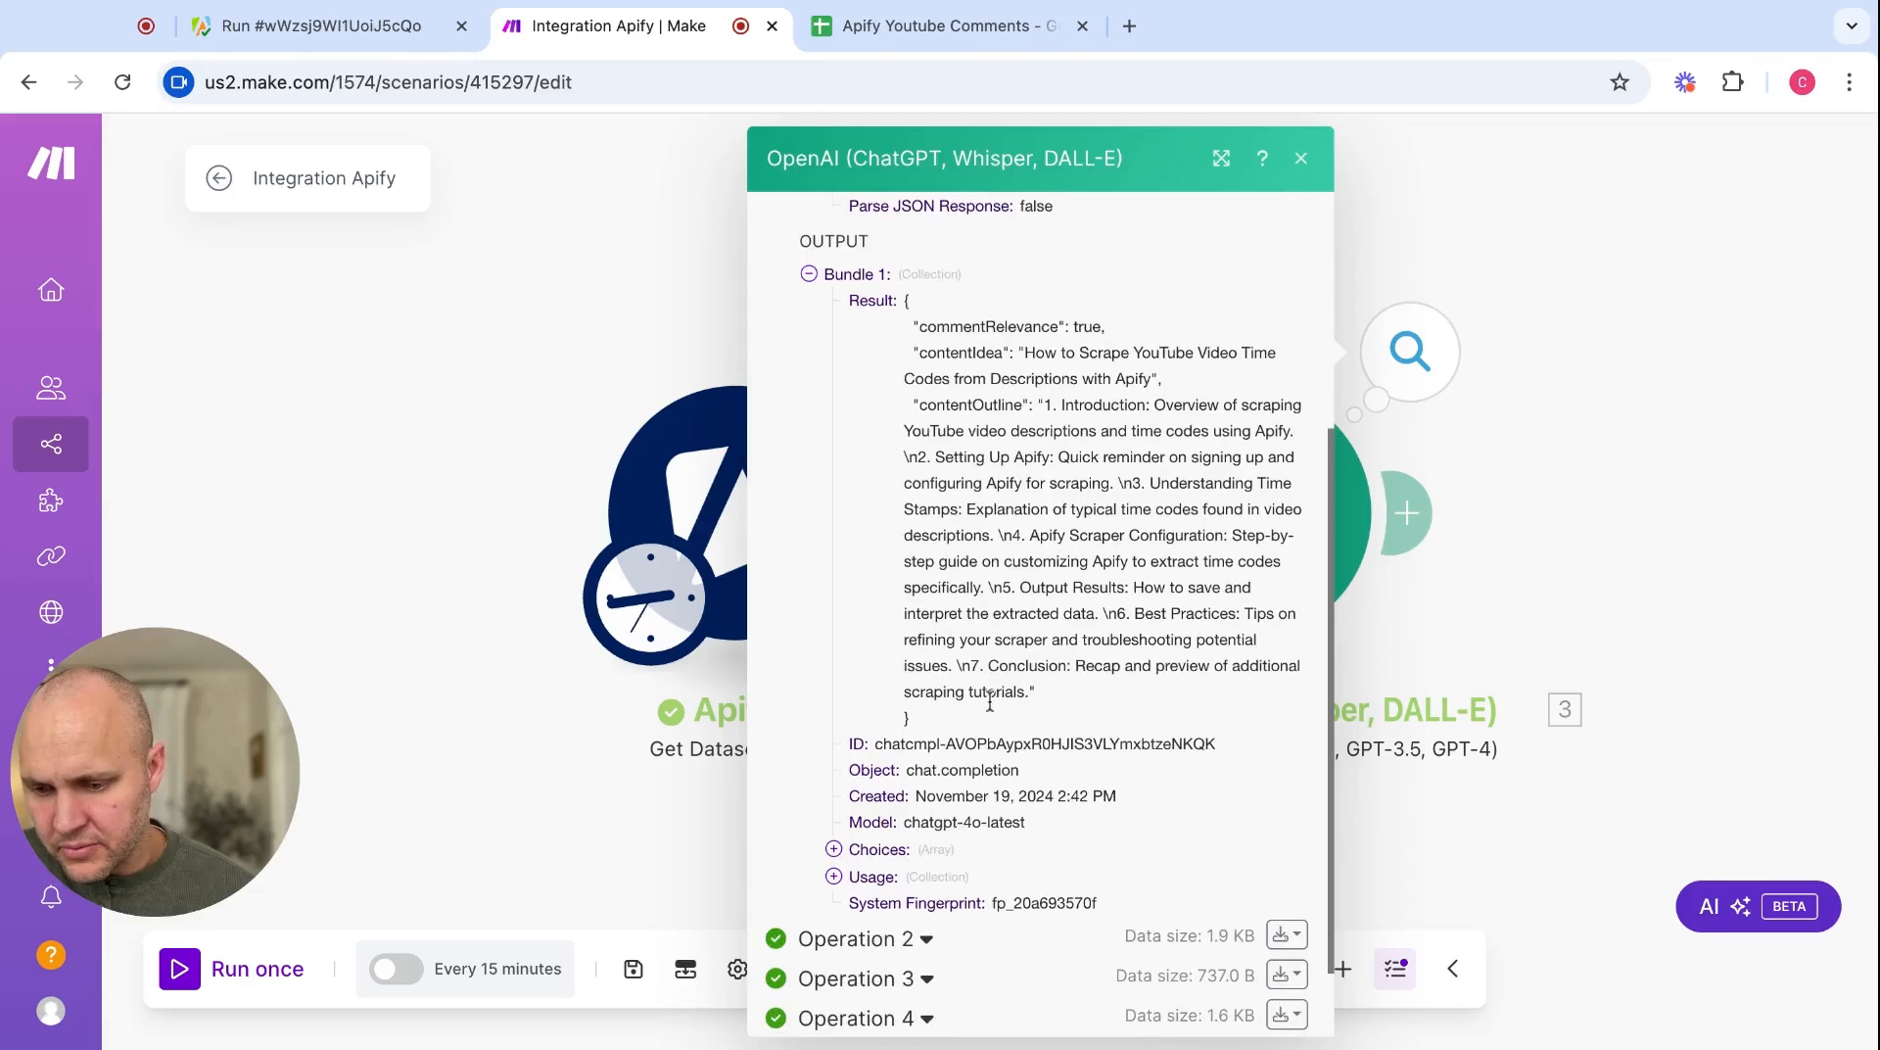
- Examine the relevance, idea and outline values in Operation 3 of the OpenAI output, and close the results
{"action": "left_click", "coordinate": [924, 884]}
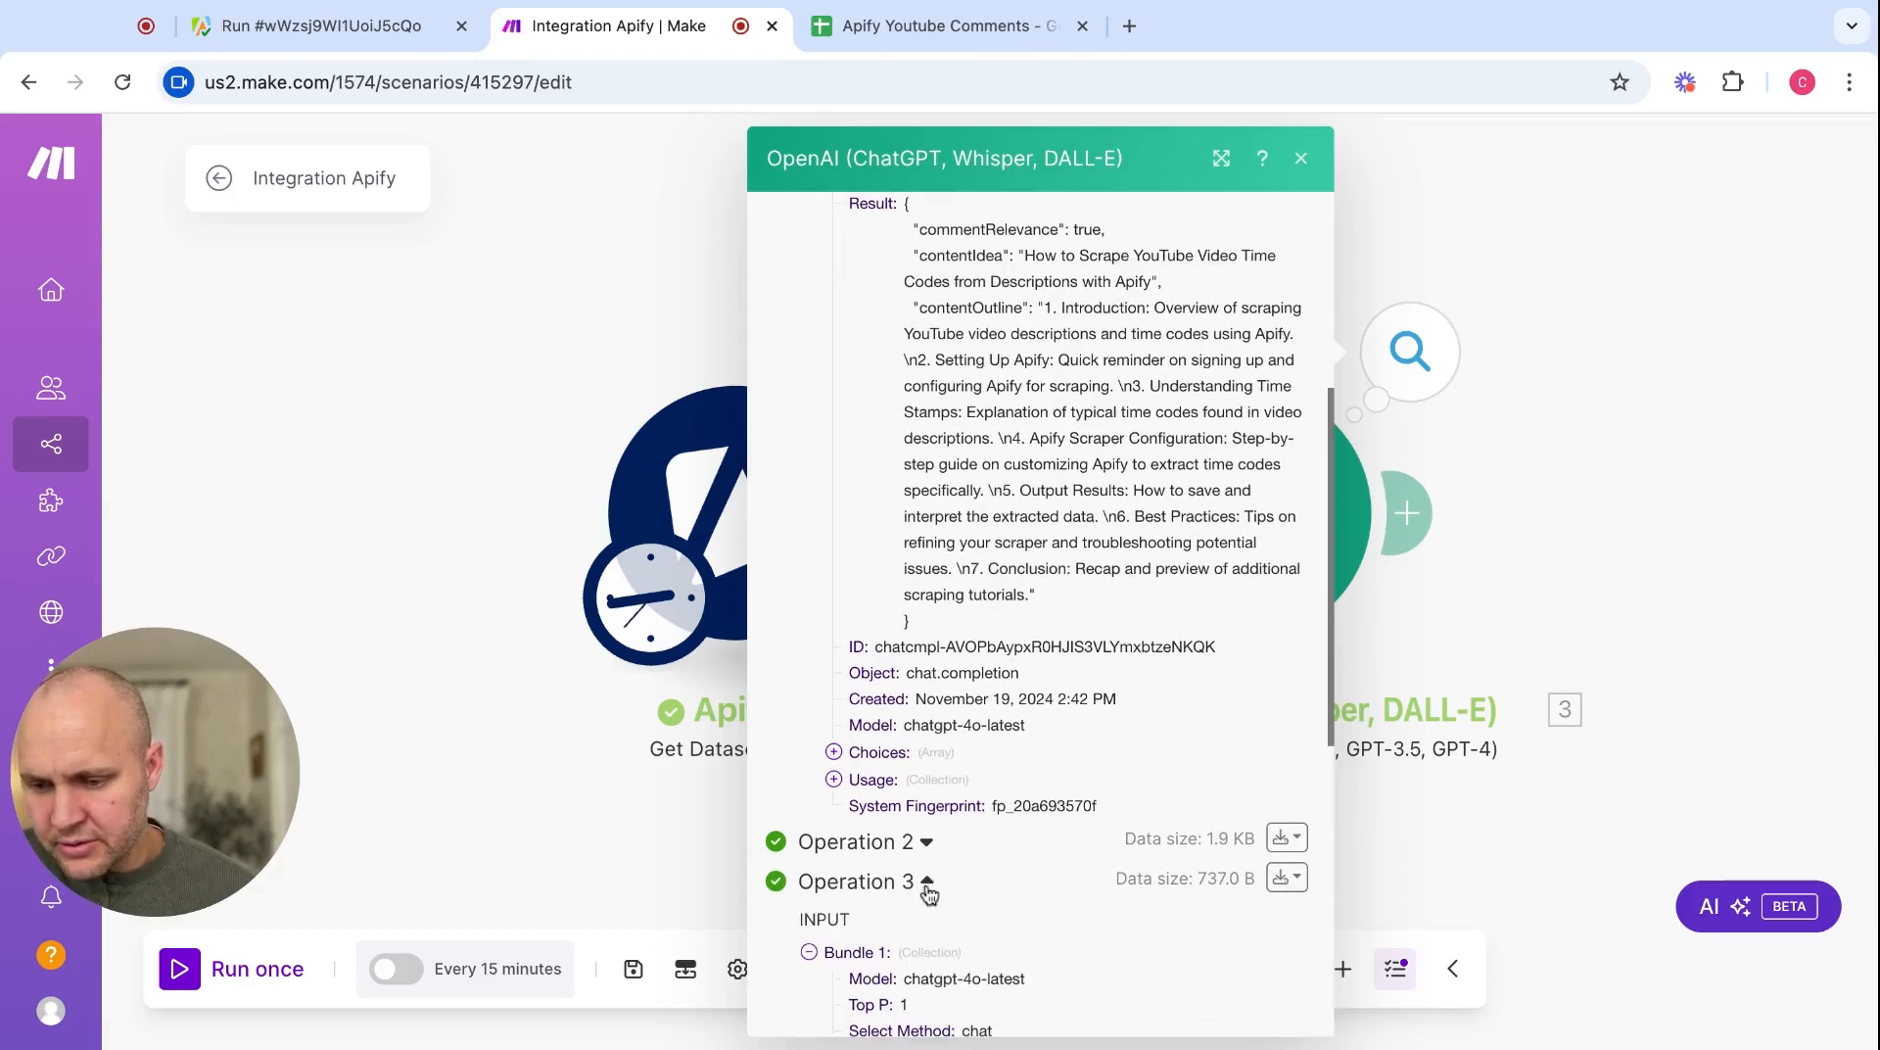
{"action": "scroll", "coordinate": [919, 911], "scroll_direction": "down", "scroll_amount": 5}
{"action": "scroll", "coordinate": [916, 914], "scroll_direction": "down", "scroll_amount": 4}
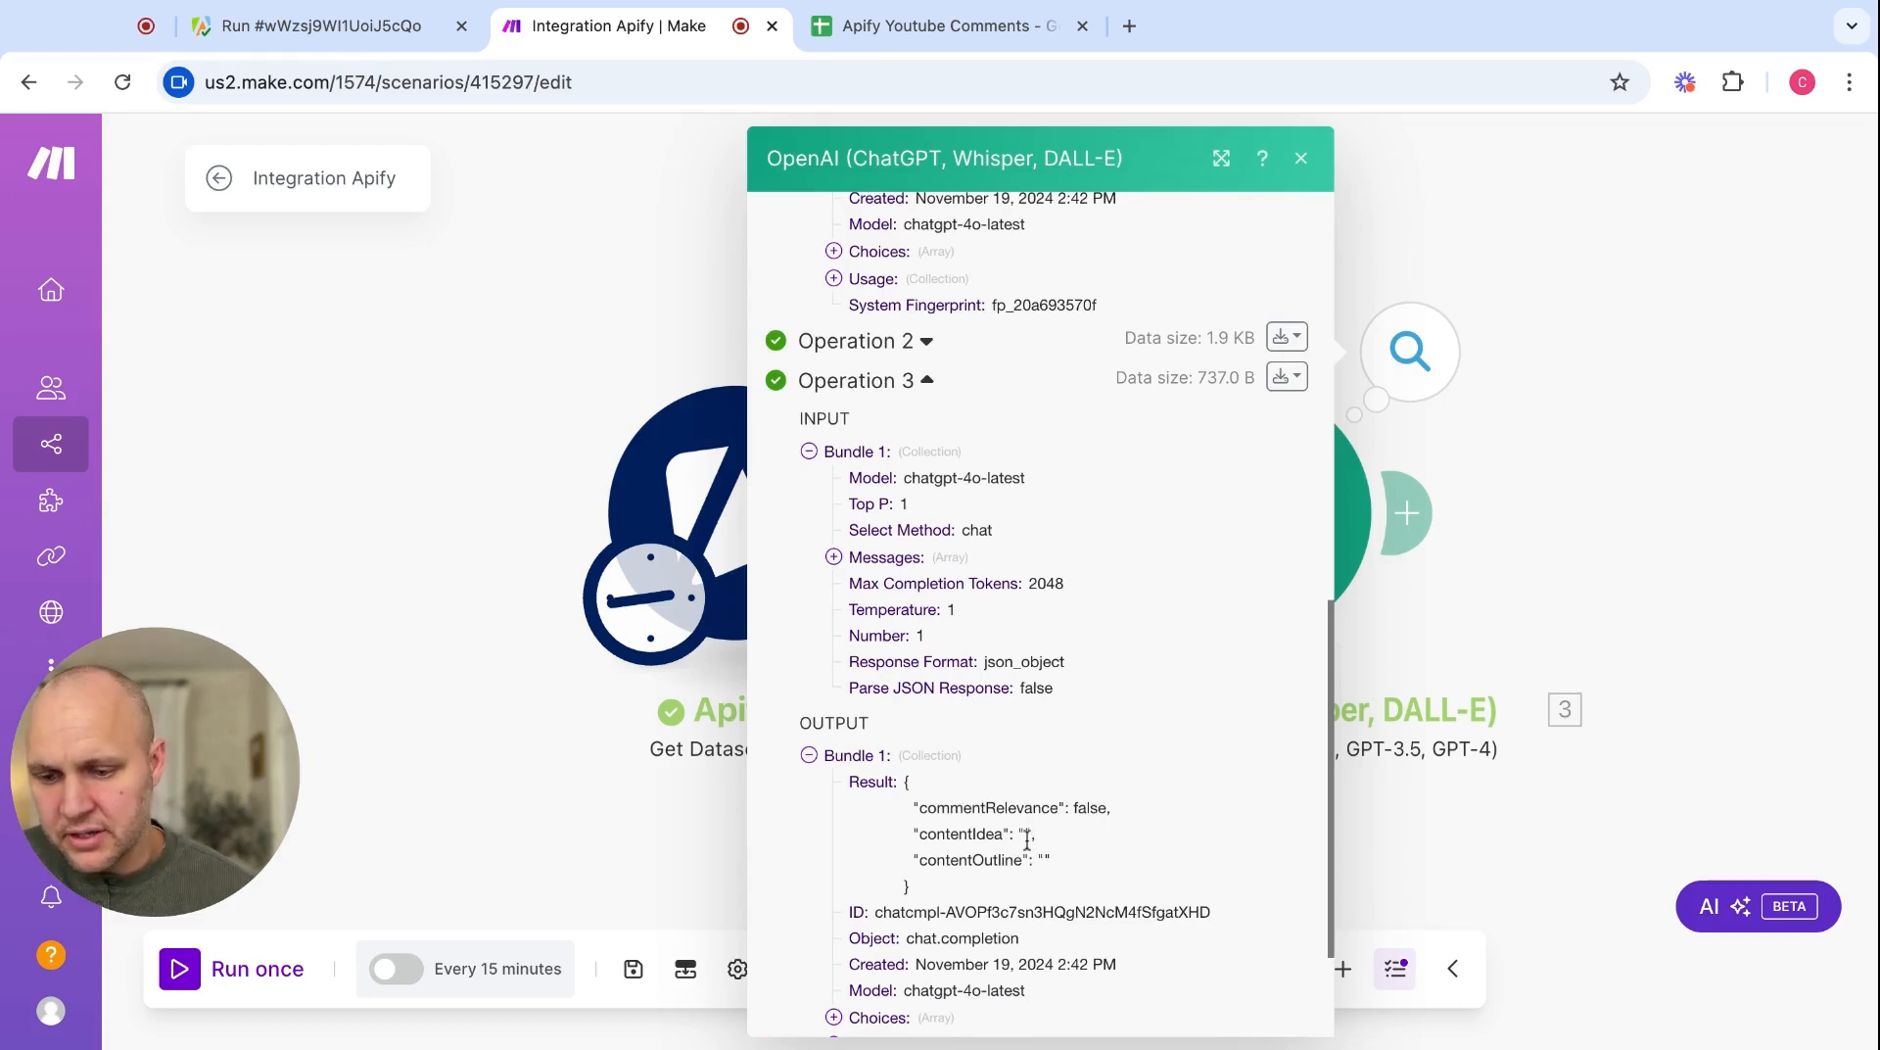
{"action": "scroll", "coordinate": [1055, 893], "scroll_direction": "down", "scroll_amount": 1}
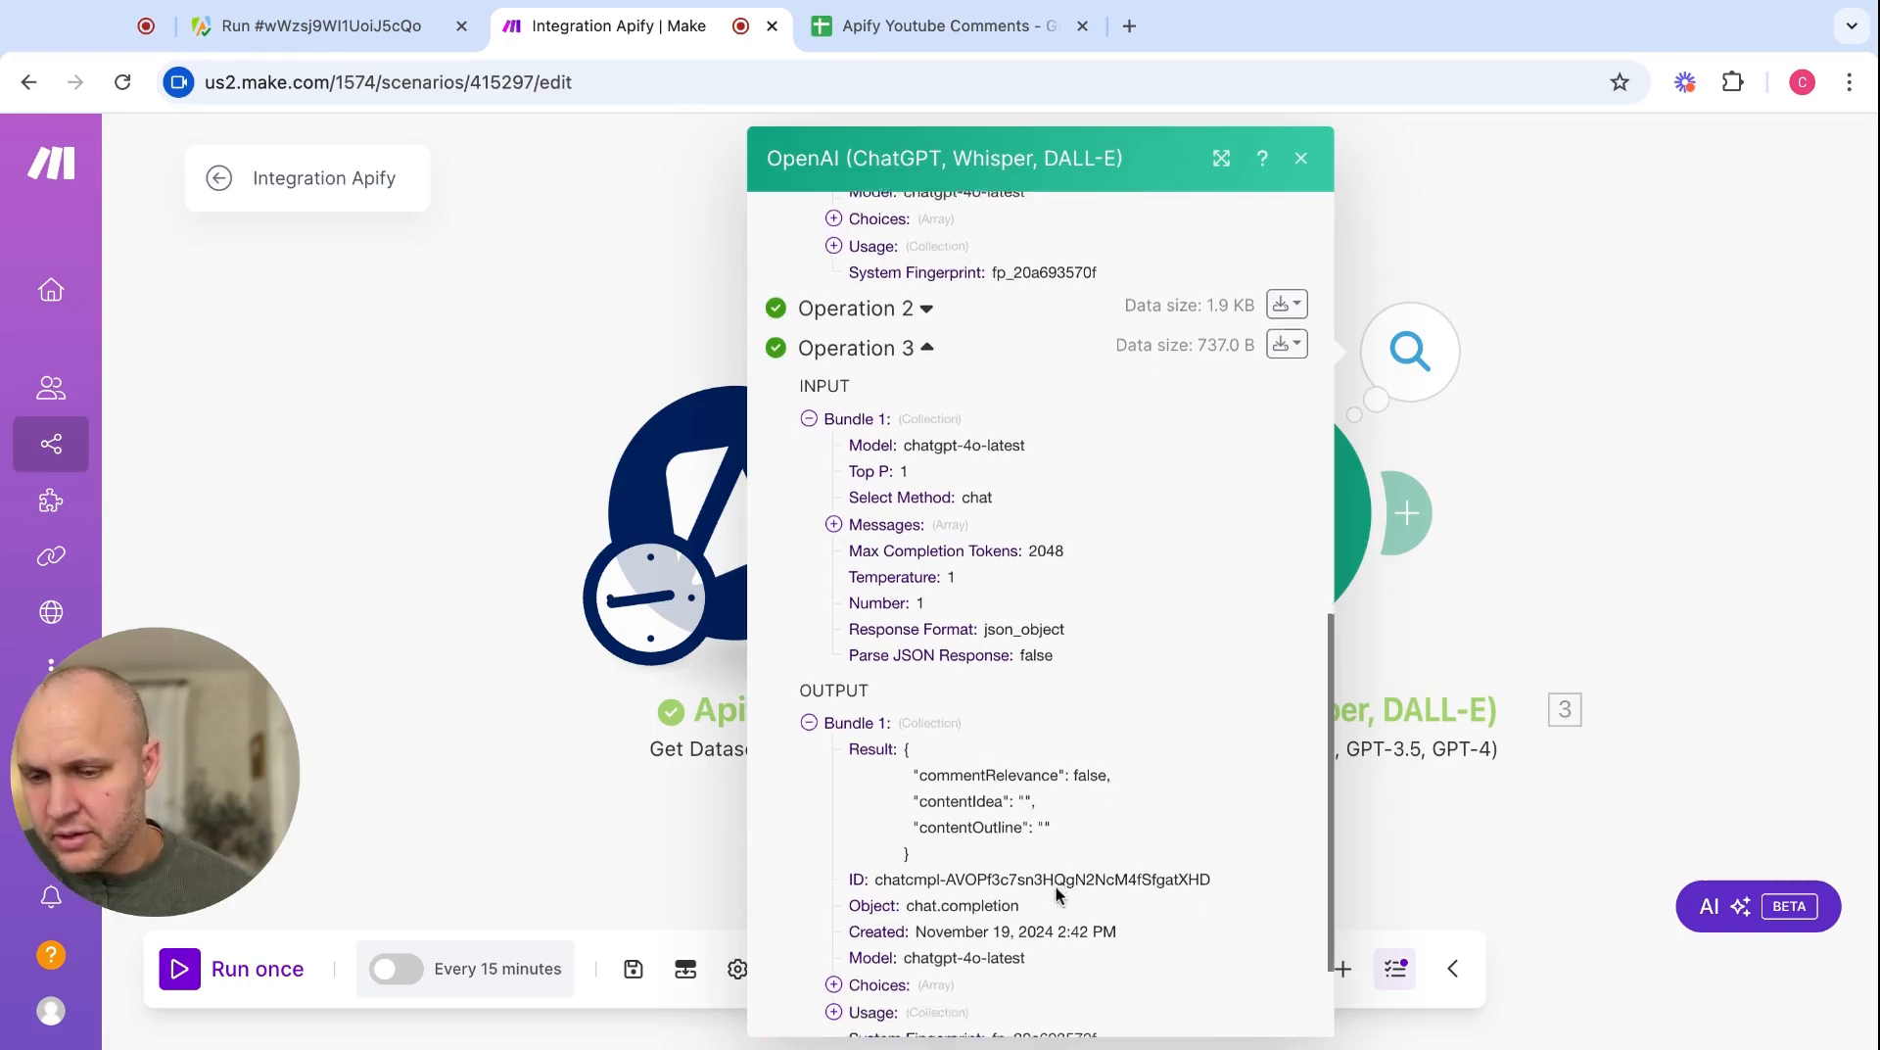
{"action": "scroll", "coordinate": [1056, 893], "scroll_direction": "up", "scroll_amount": 3}
{"action": "left_click", "coordinate": [1618, 460]}
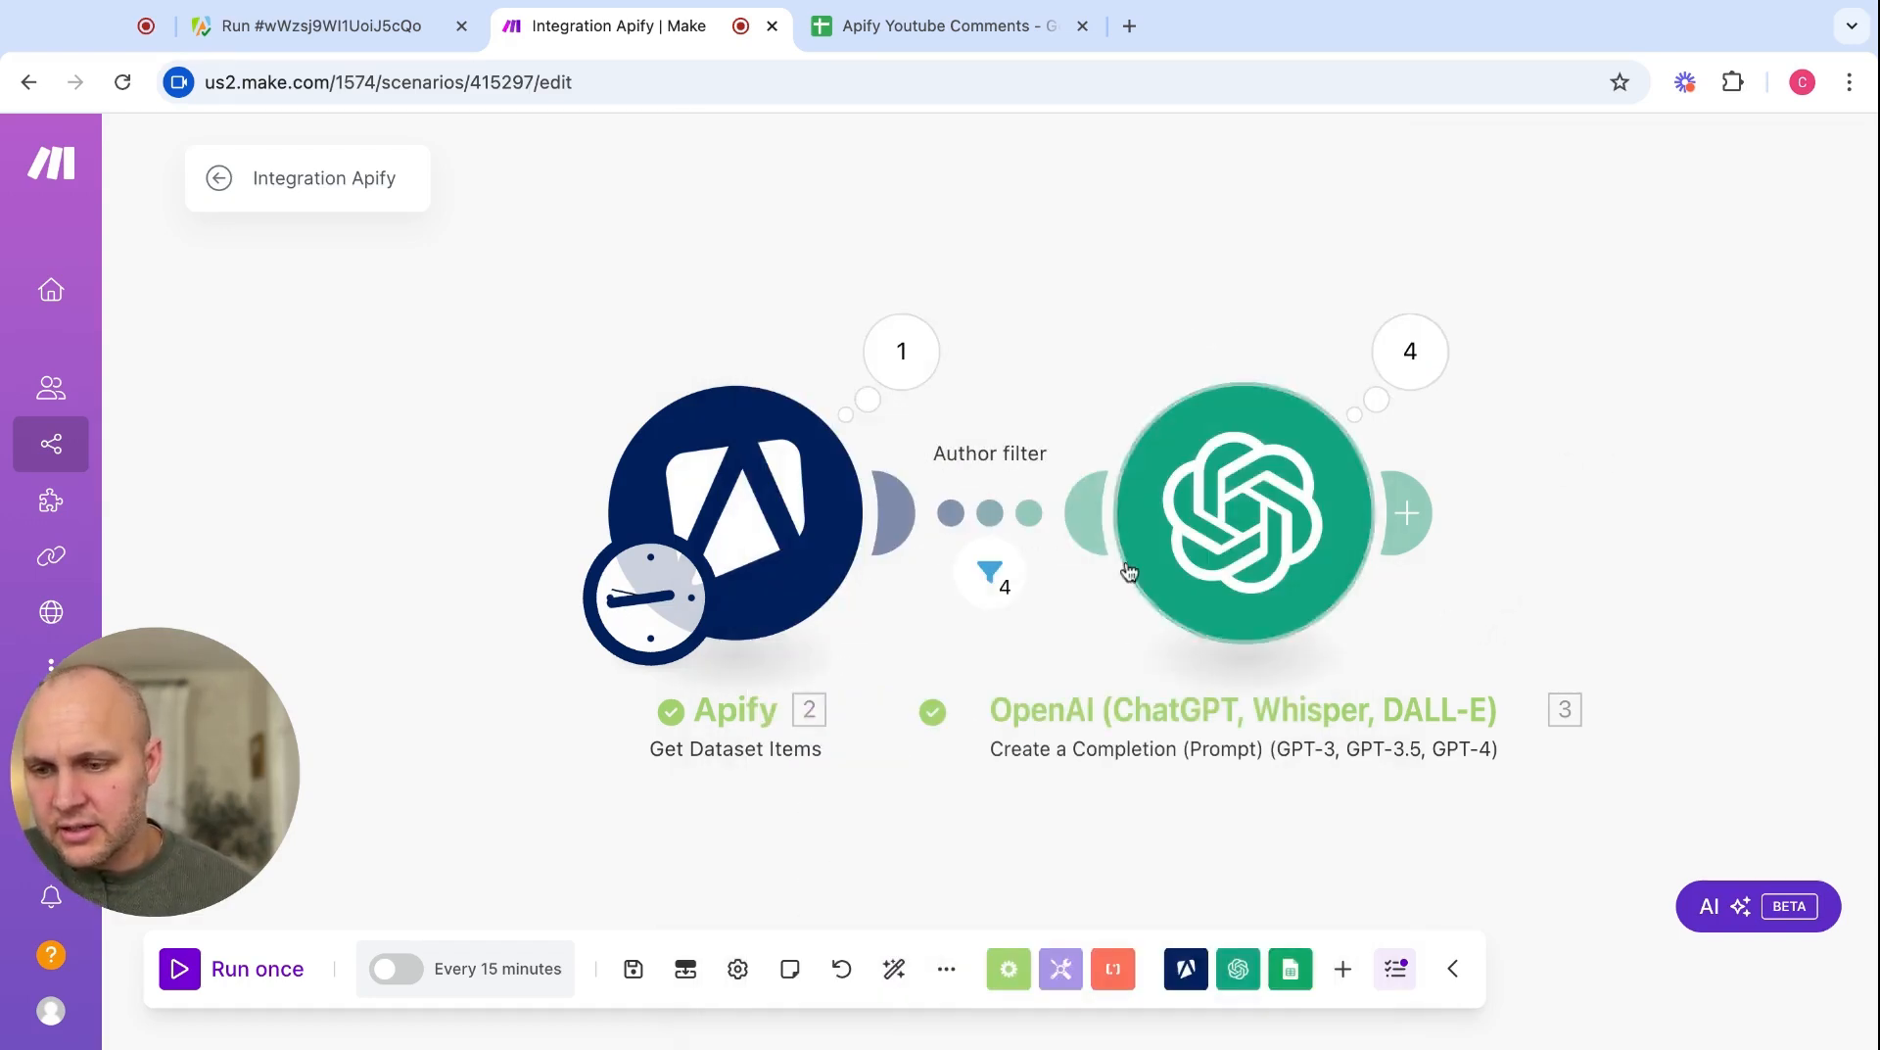
- Switch to the Apify Youtube Comments spreadsheet and clear the old entries in A2:C5
{"action": "left_click", "coordinate": [887, 31]}
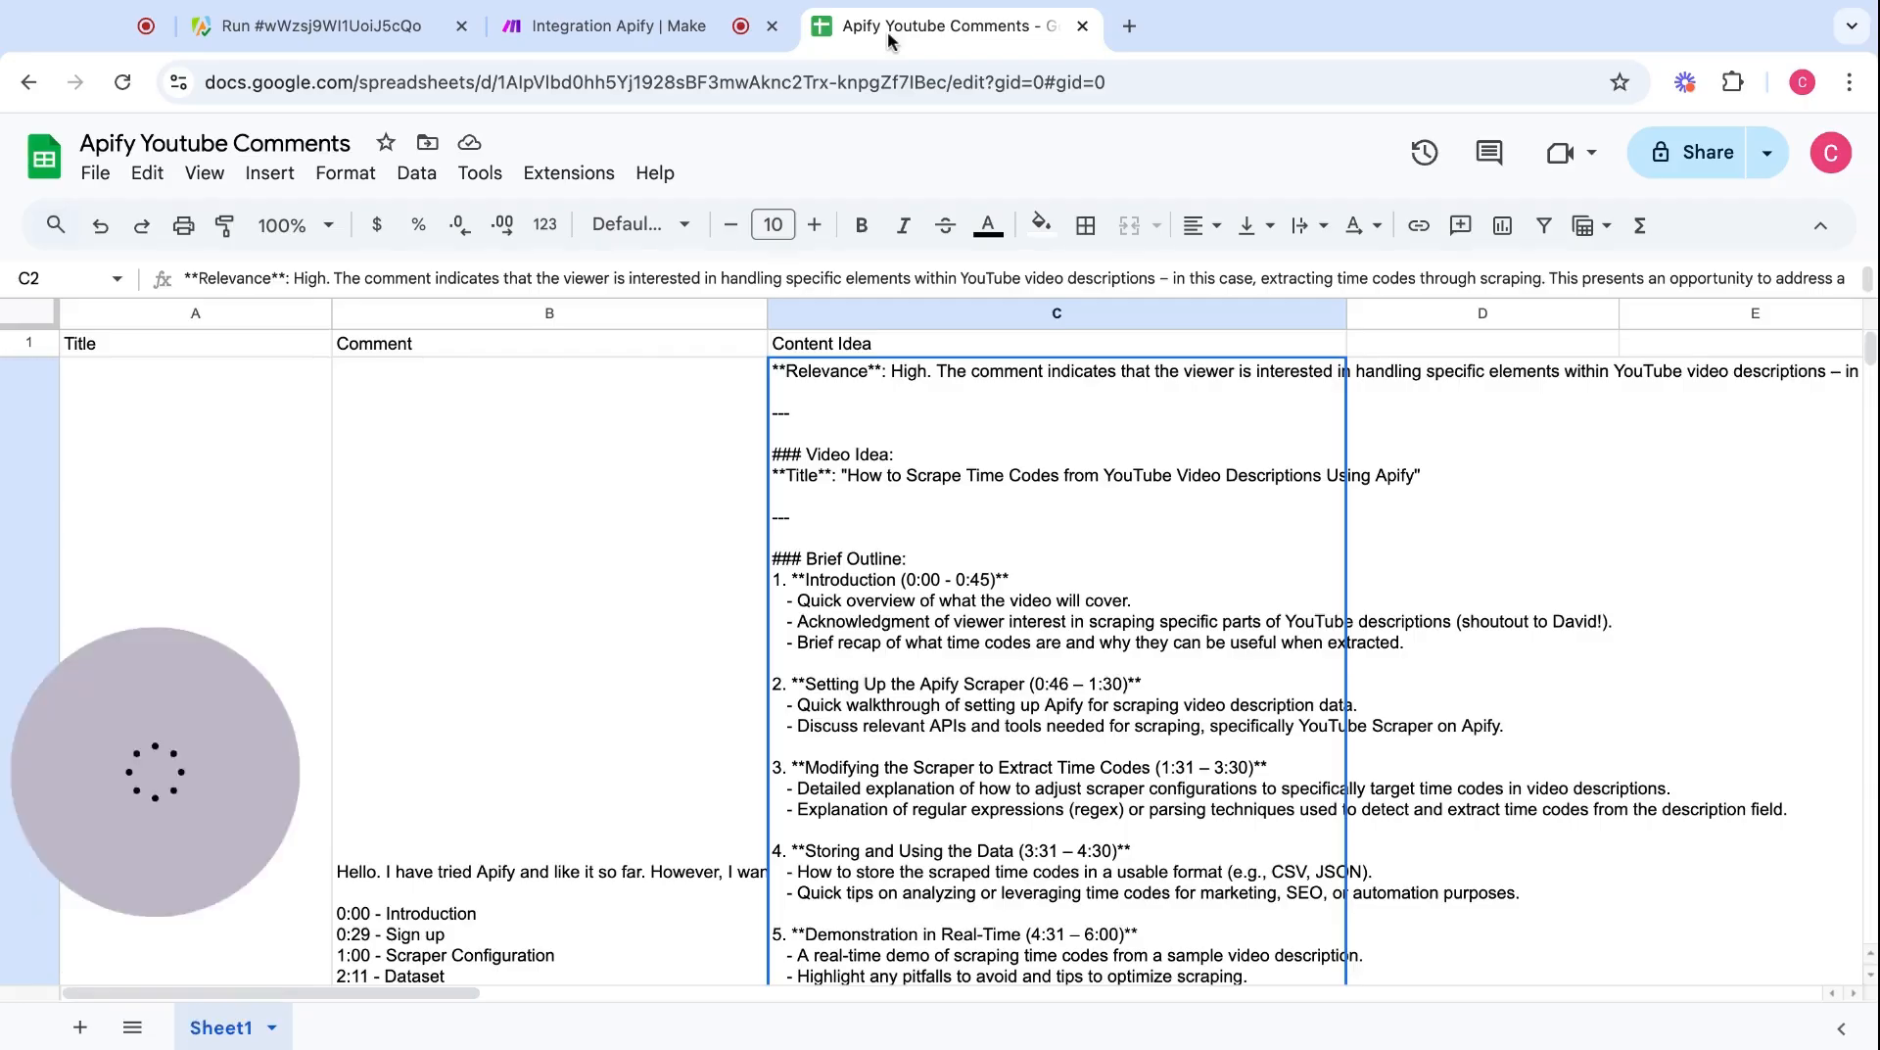
{"action": "left_click", "coordinate": [167, 431]}
{"action": "key", "text": "shift+Right"}
{"action": "key", "text": "shift+Right"}
{"action": "key", "text": "shift+Down"}
{"action": "key", "text": "shift+Down"}
{"action": "key", "text": "shift+Down"}
{"action": "key", "text": "shift+Down"}
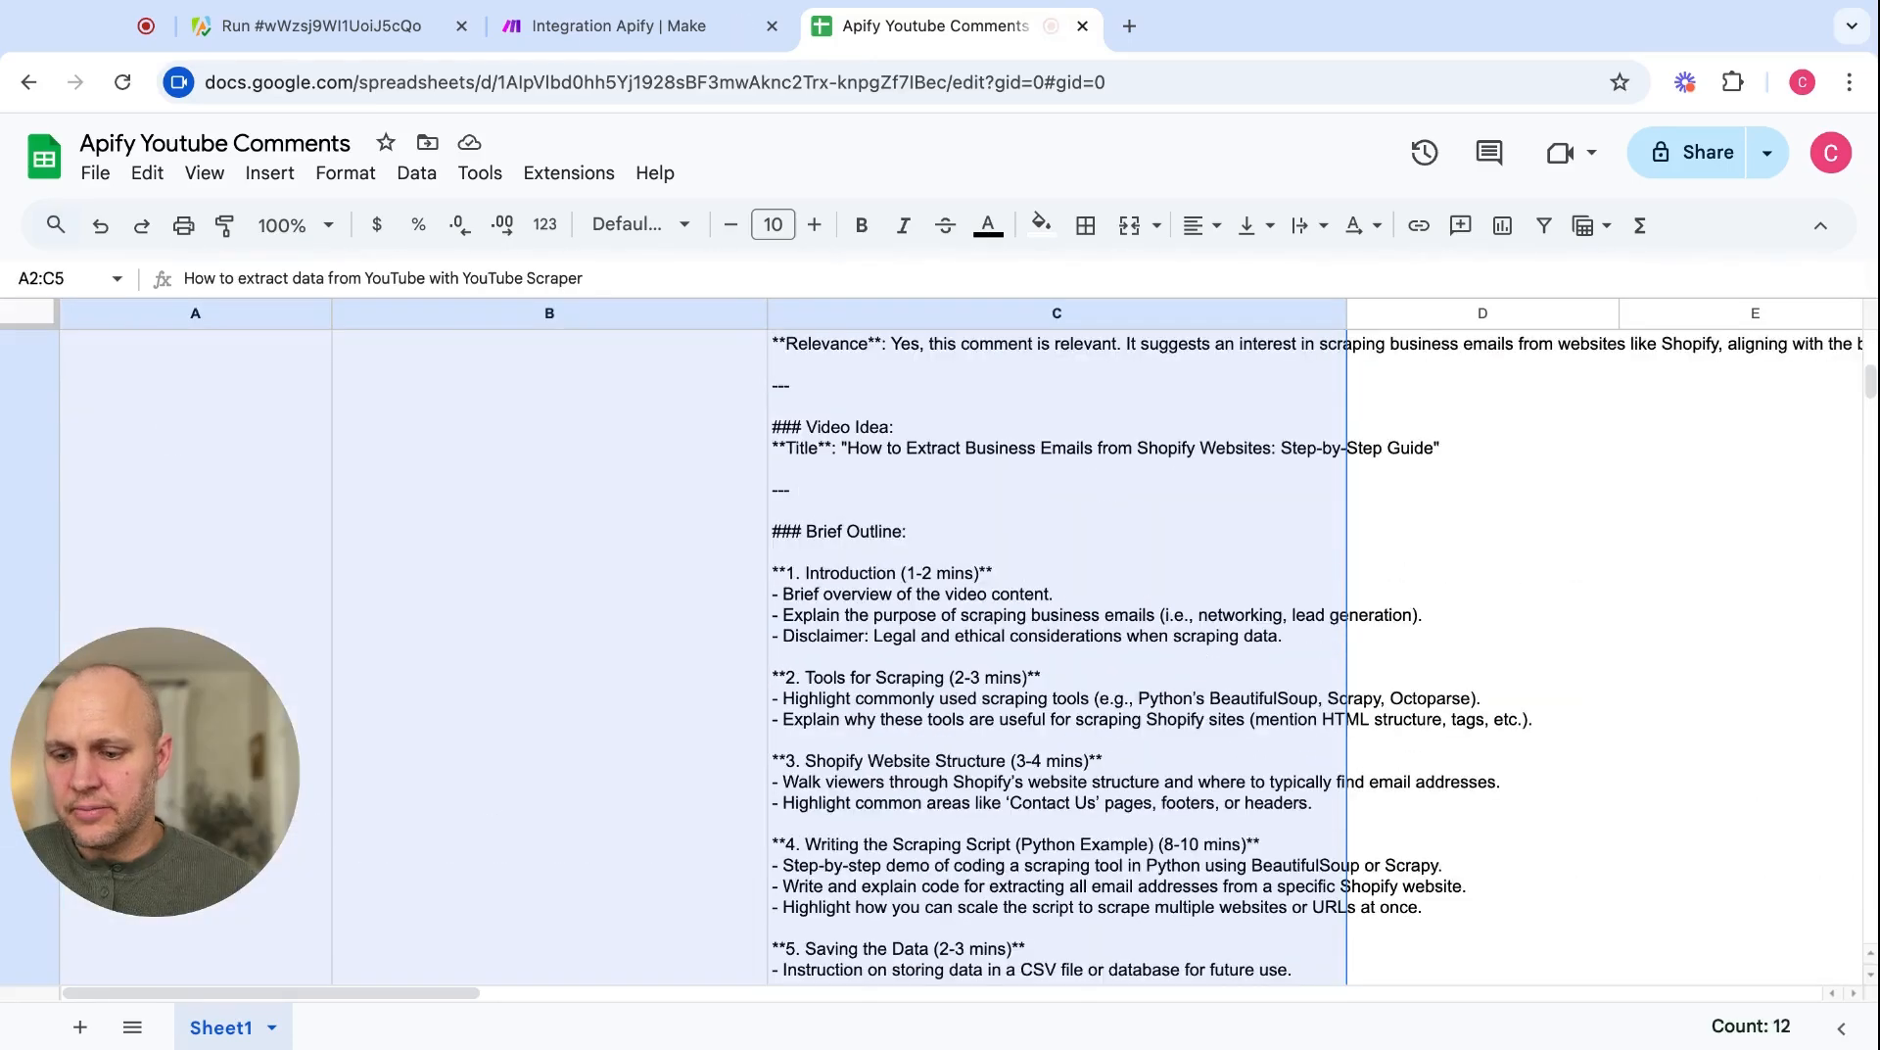
{"action": "key", "text": "Delete"}
{"action": "key", "text": "Up"}
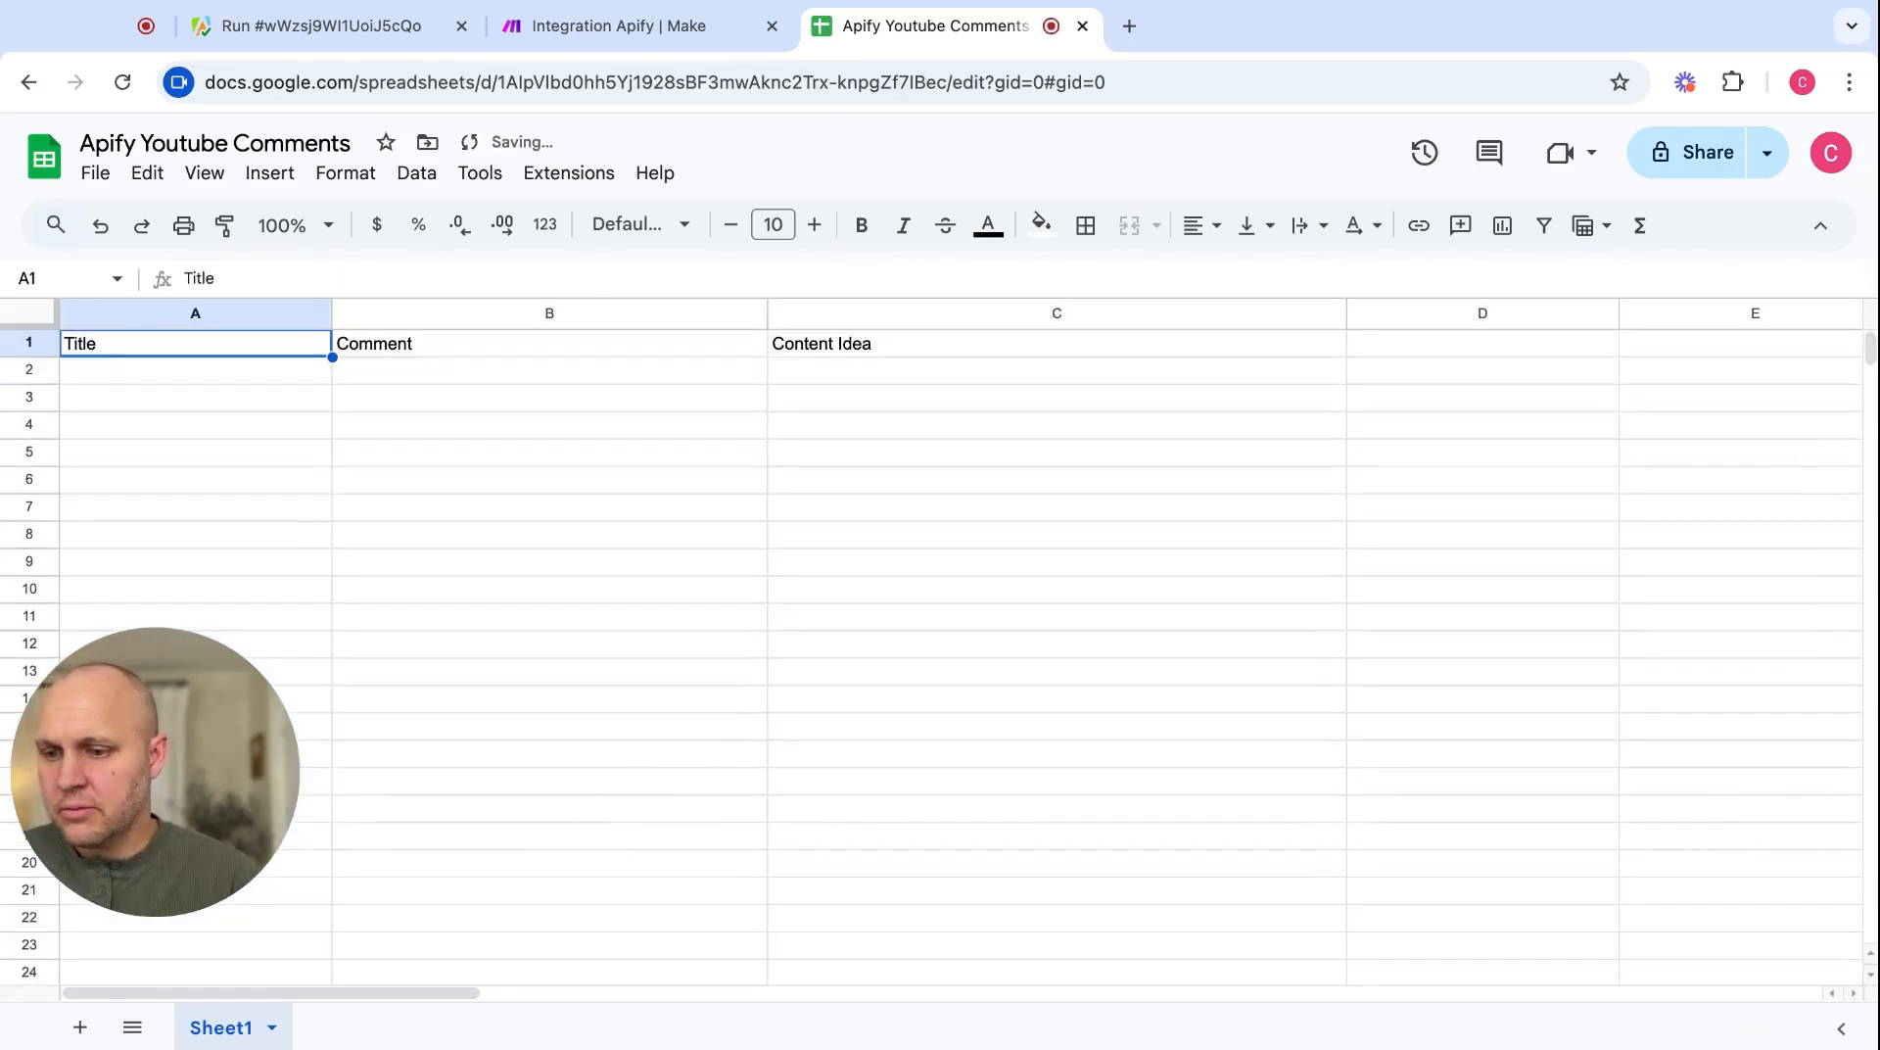
- Add the column header Content Outline in cell D1, beside Content Idea
{"action": "key", "text": "Right"}
{"action": "key", "text": "Right"}
{"action": "key", "text": "Left"}
{"action": "key", "text": "Left"}
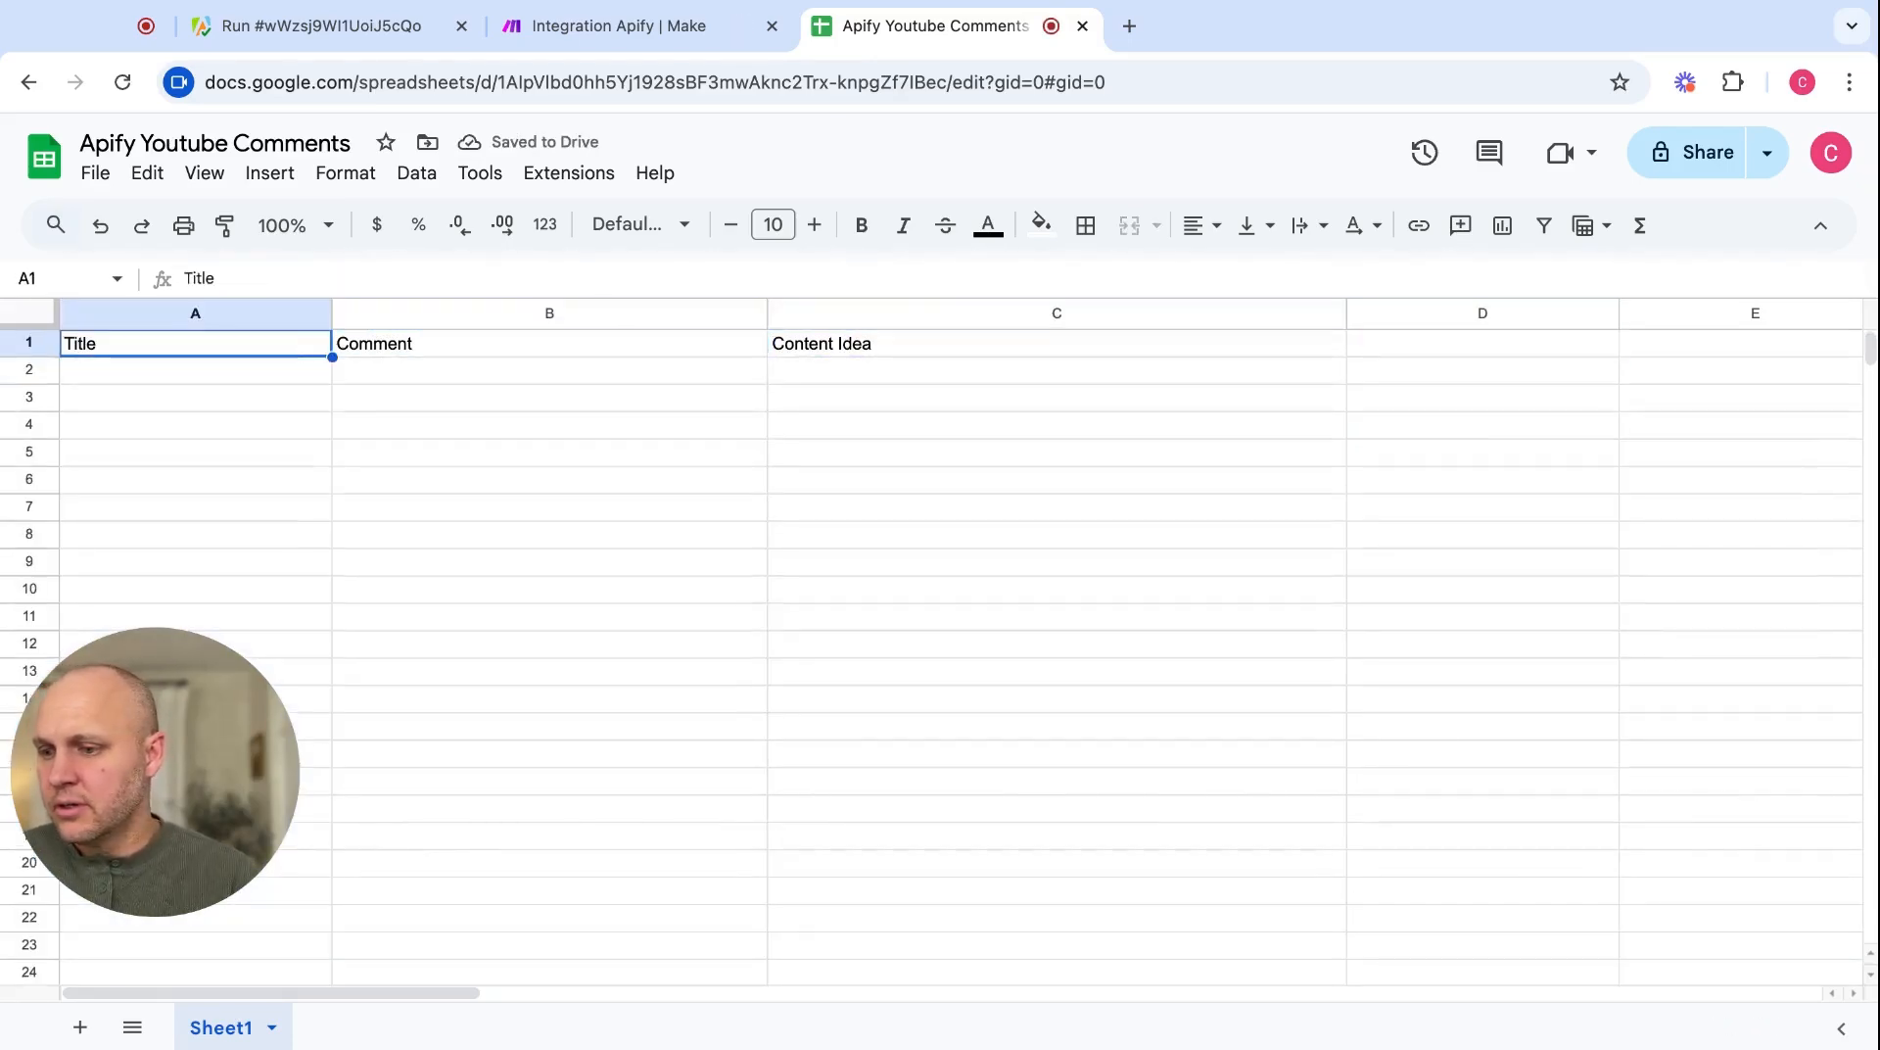
{"action": "key", "text": "Right"}
{"action": "key", "text": "Right"}
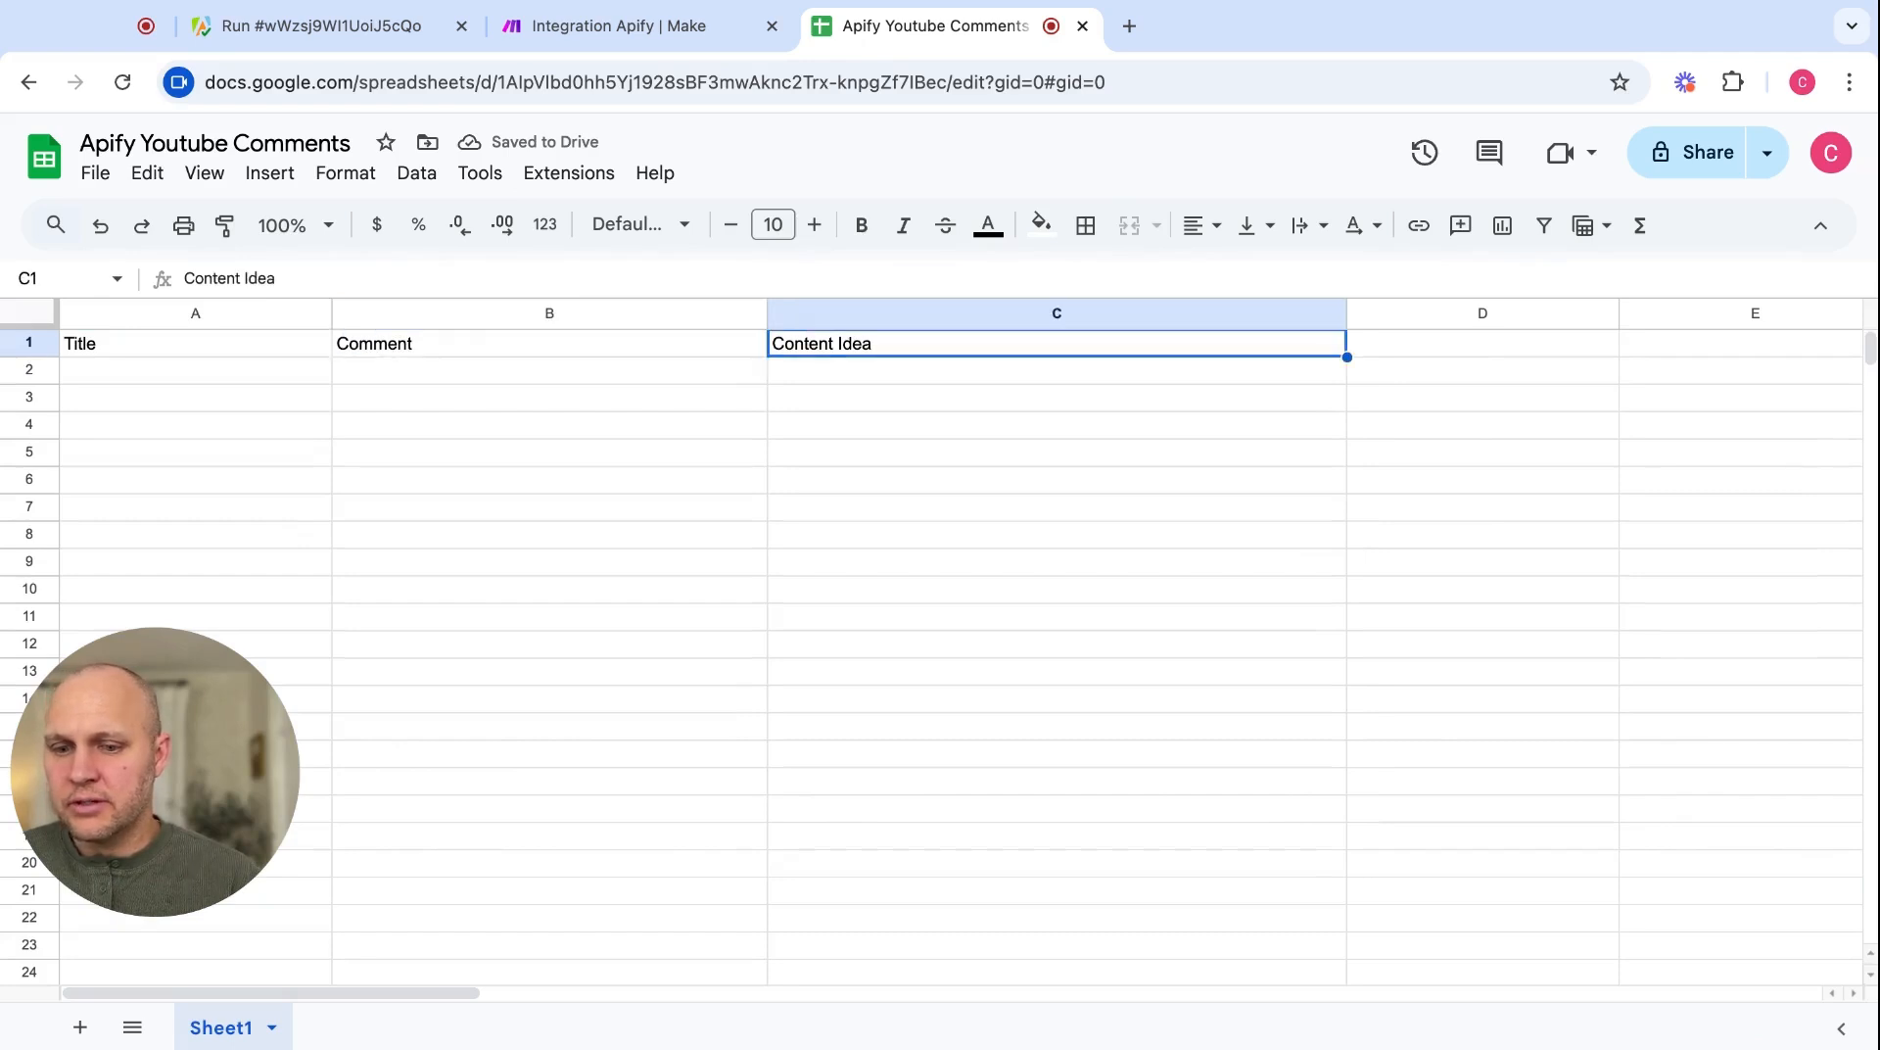
{"action": "key", "text": "Right"}
{"action": "type", "text": "Co"}
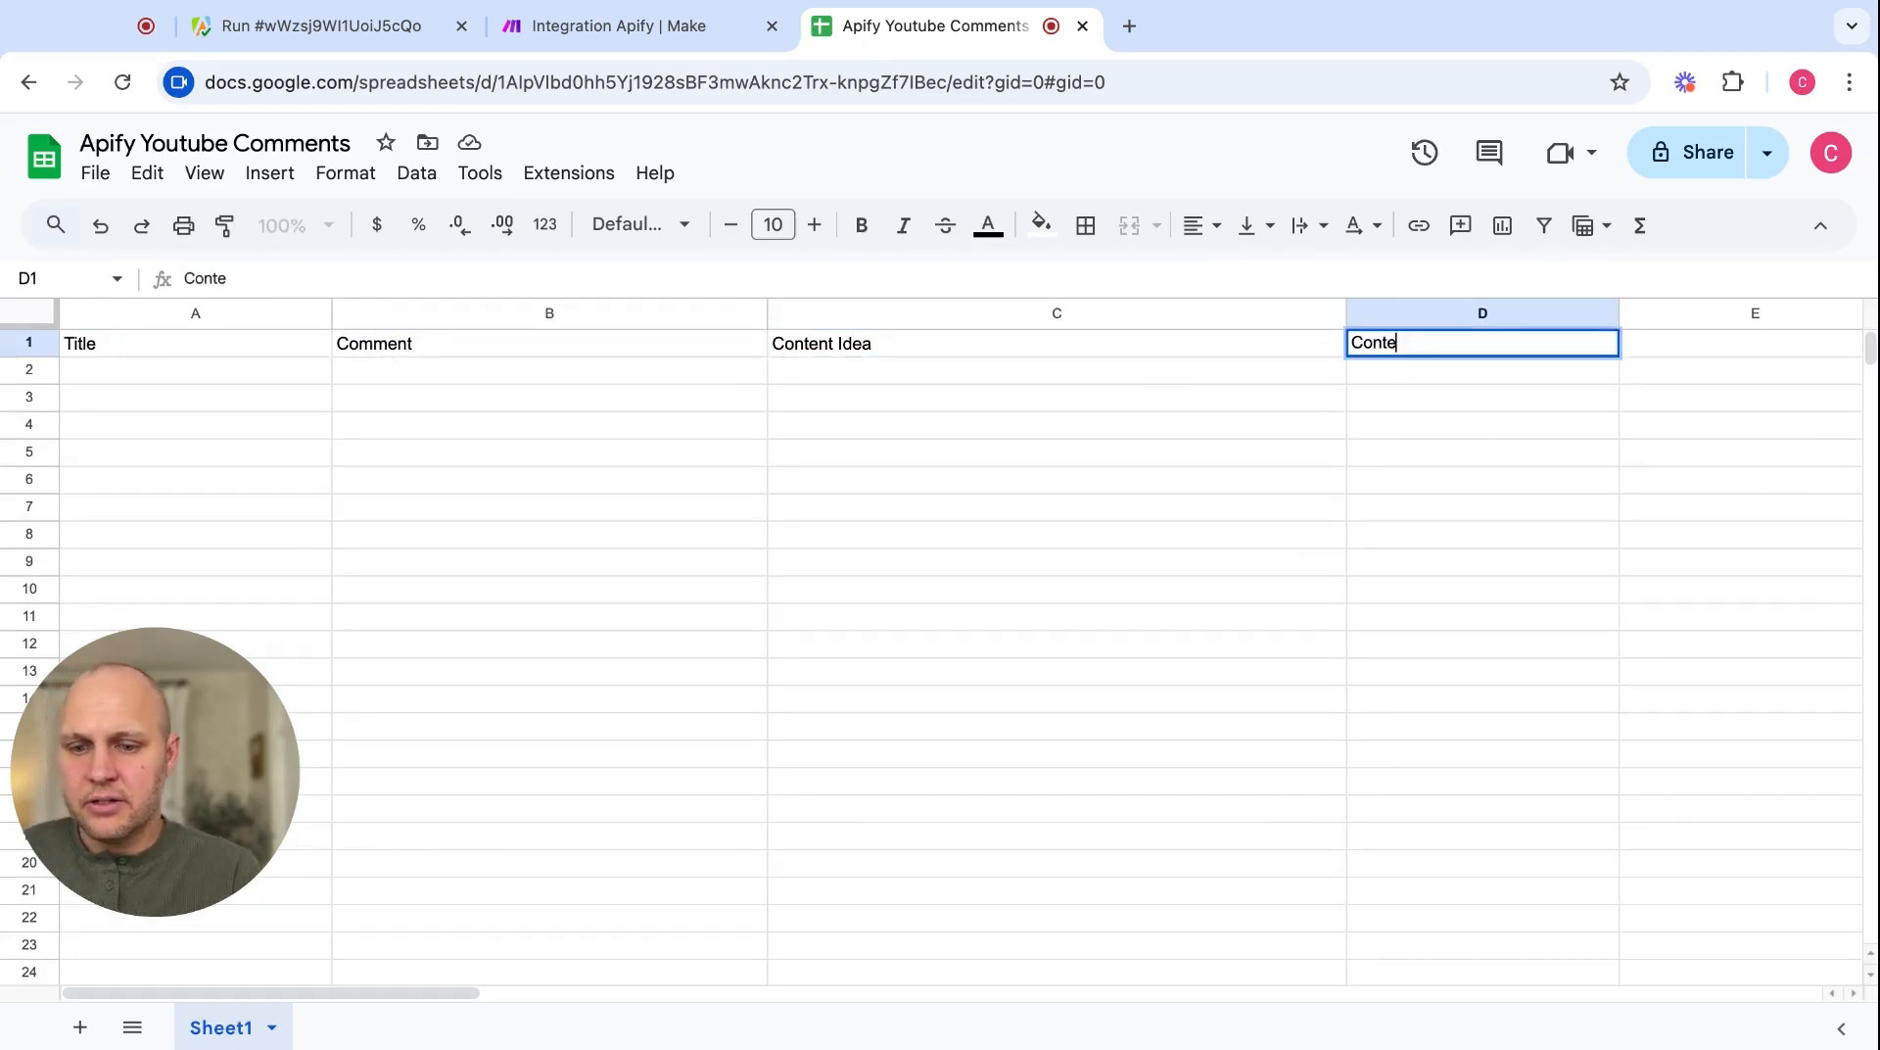
{"action": "type", "text": "ntent Outline"}
{"action": "key", "text": "Return"}
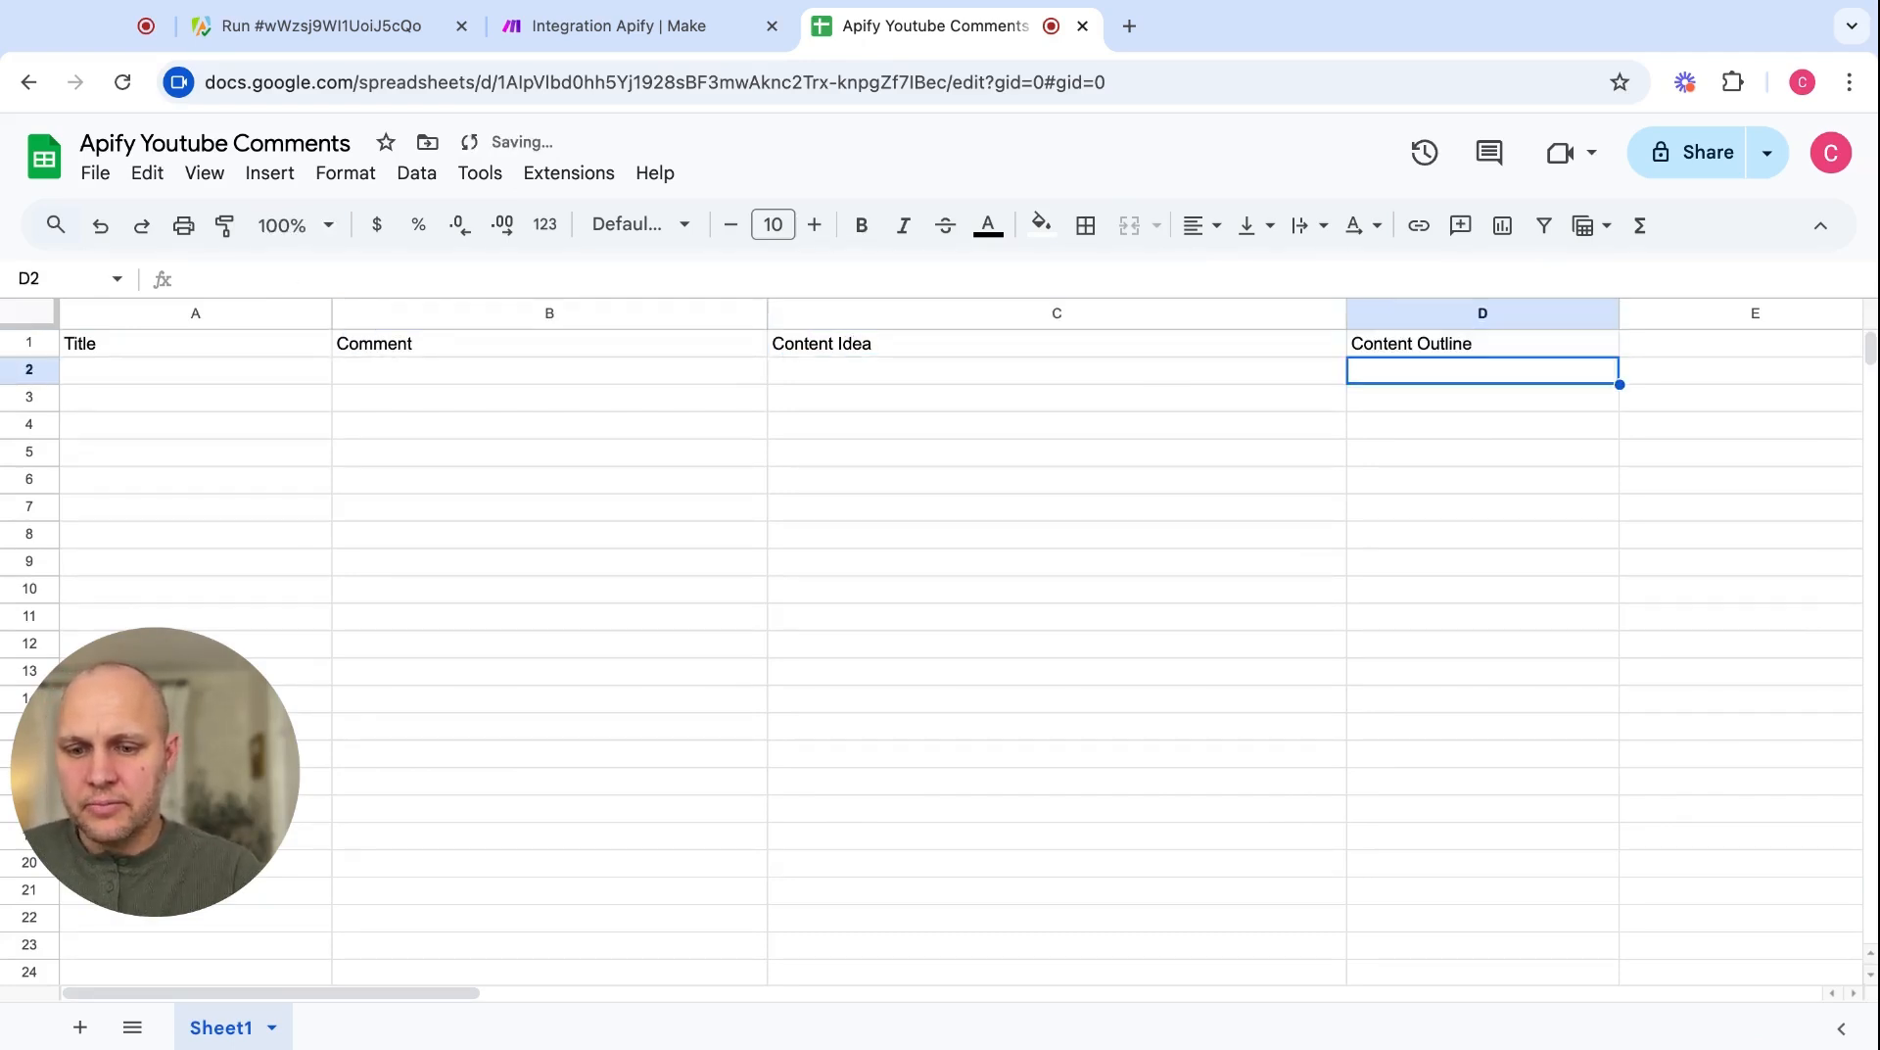
{"action": "key", "text": "Left"}
{"action": "key", "text": "Left"}
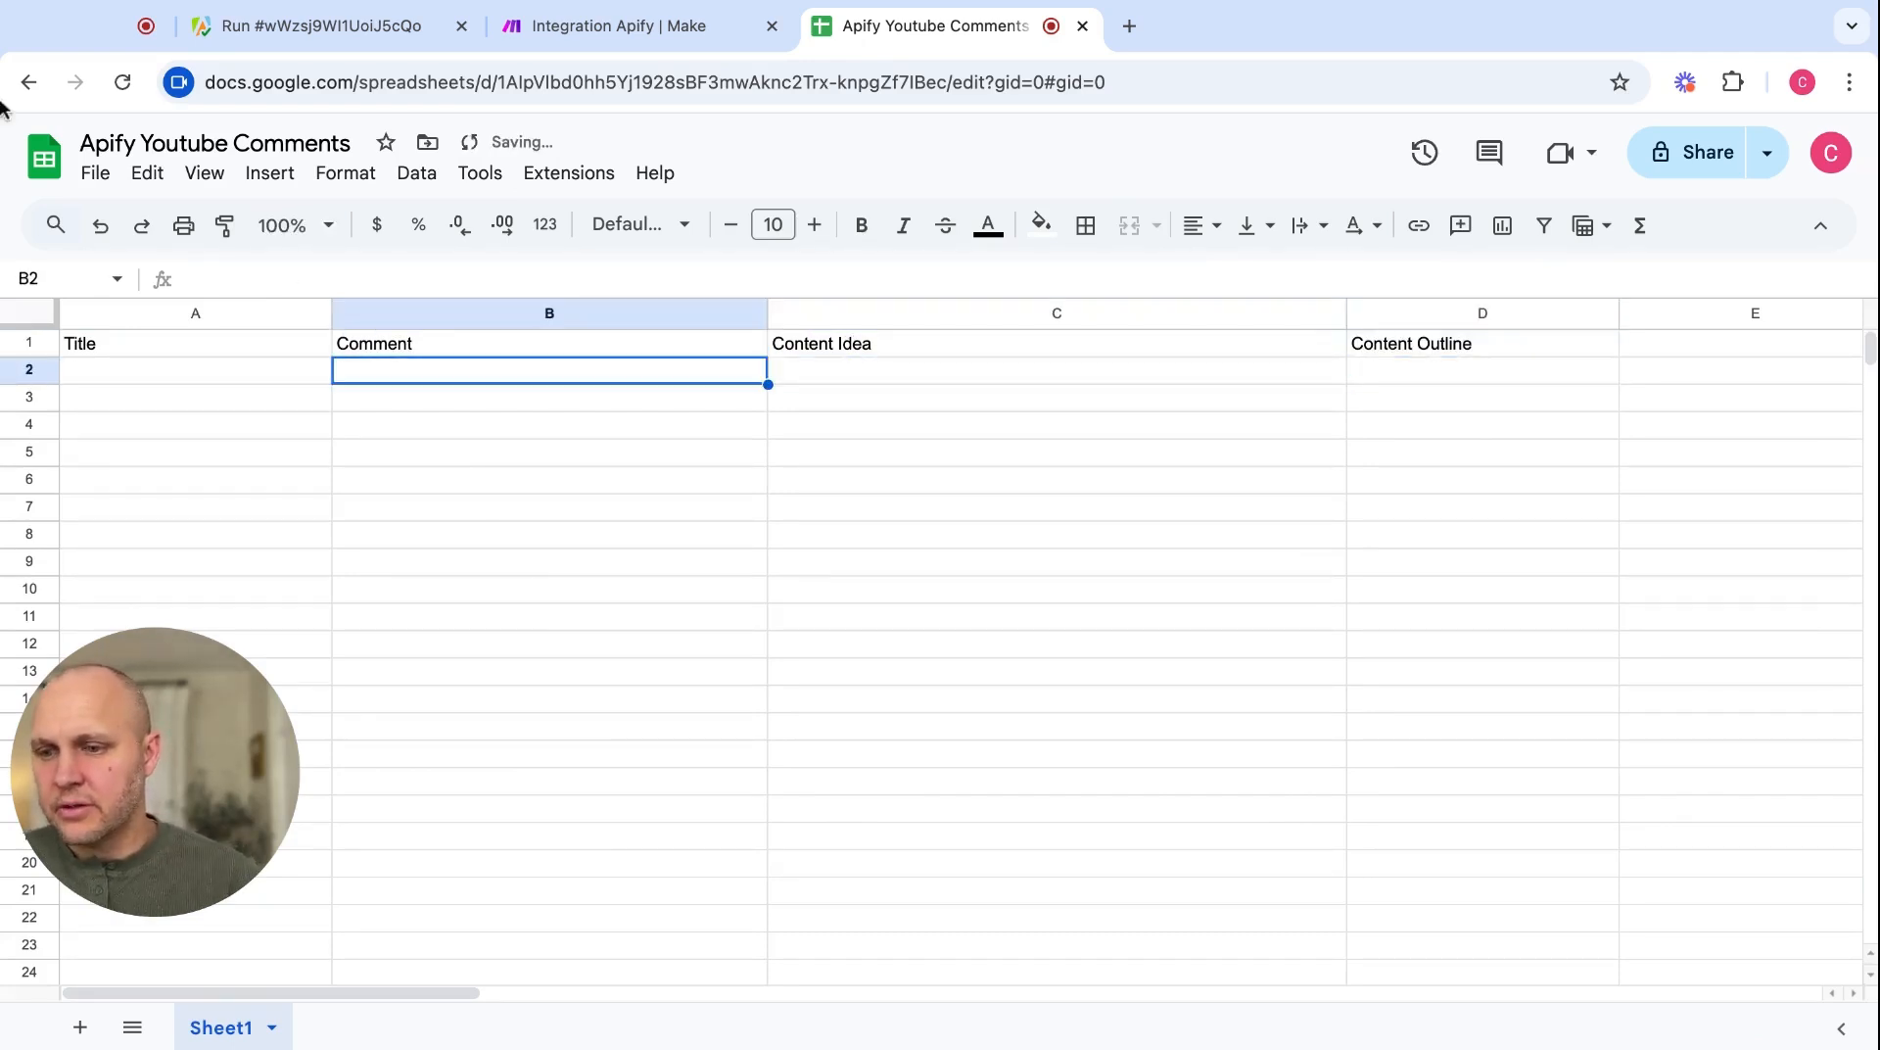
- Back in Make, add a Google Sheets Add a Row module after OpenAI, using Sheet1 of Apify Youtube Comments
{"action": "left_click", "coordinate": [582, 24]}
{"action": "left_click", "coordinate": [1410, 513]}
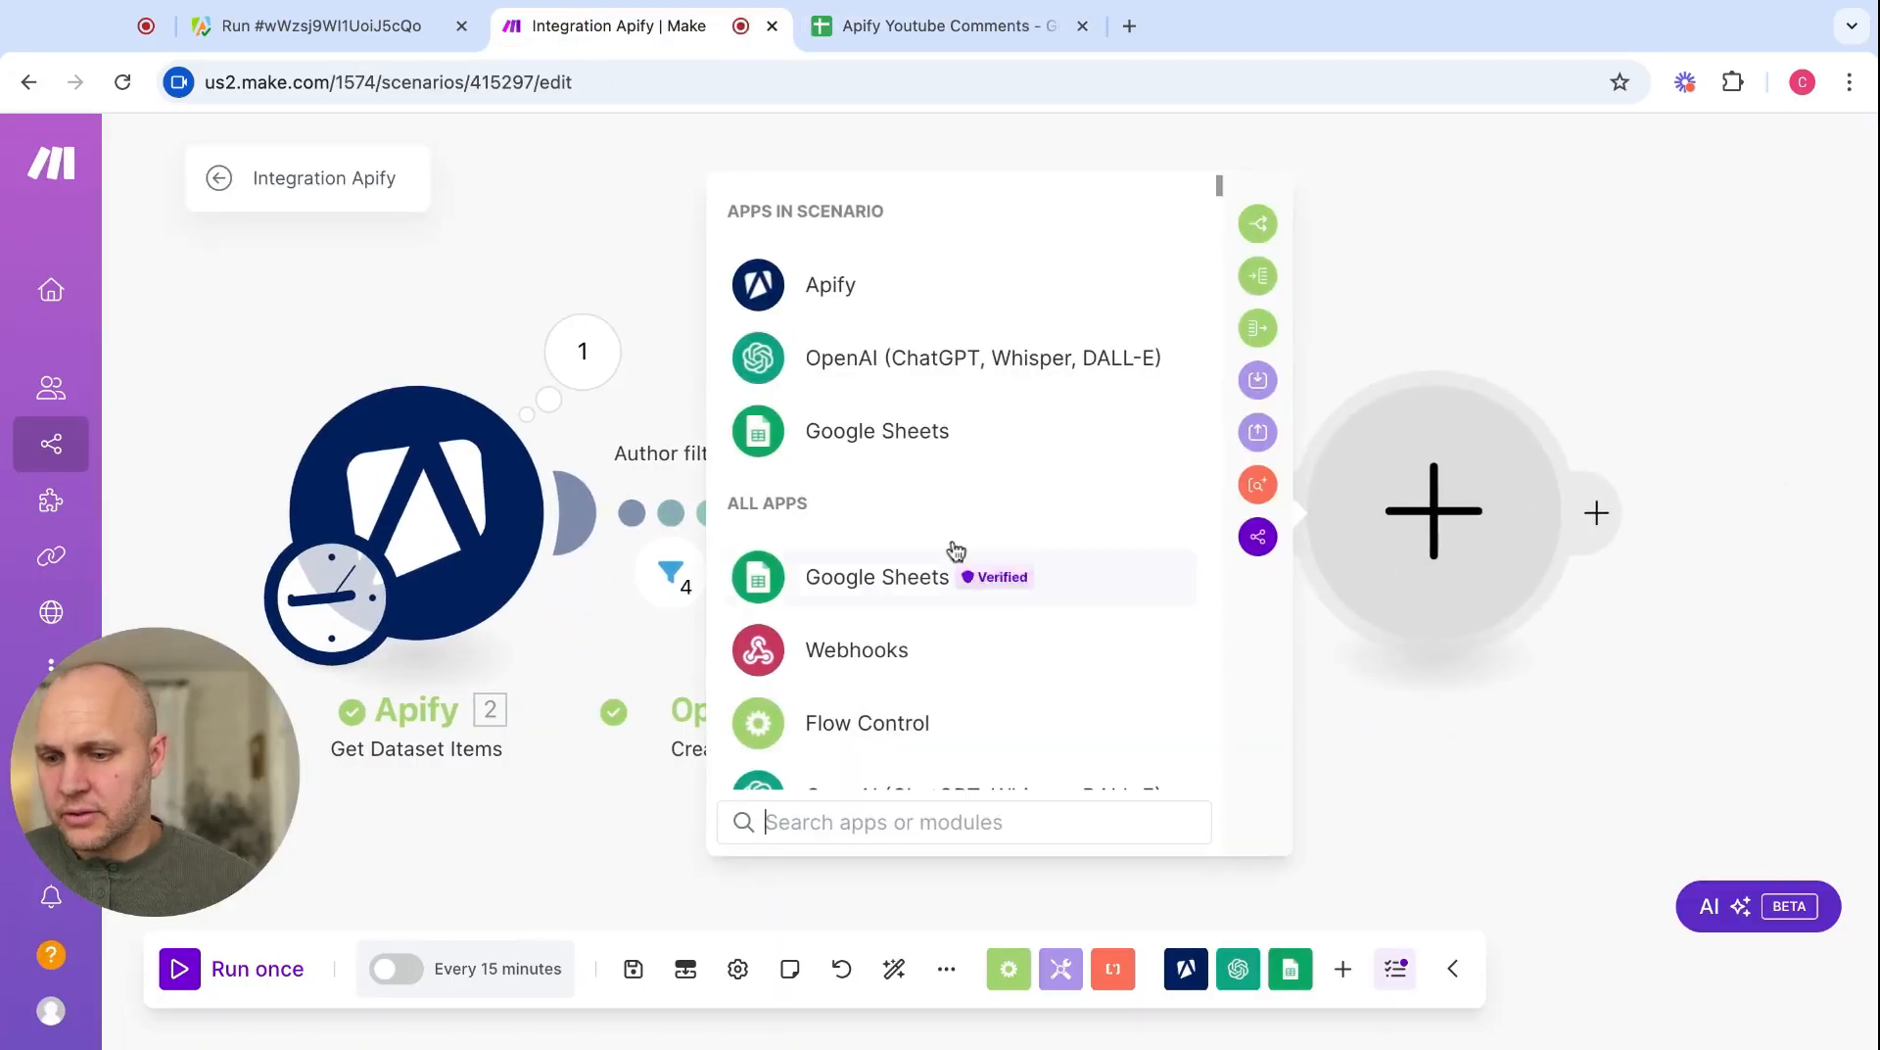
{"action": "left_click", "coordinate": [894, 431]}
{"action": "left_click", "coordinate": [1001, 441]}
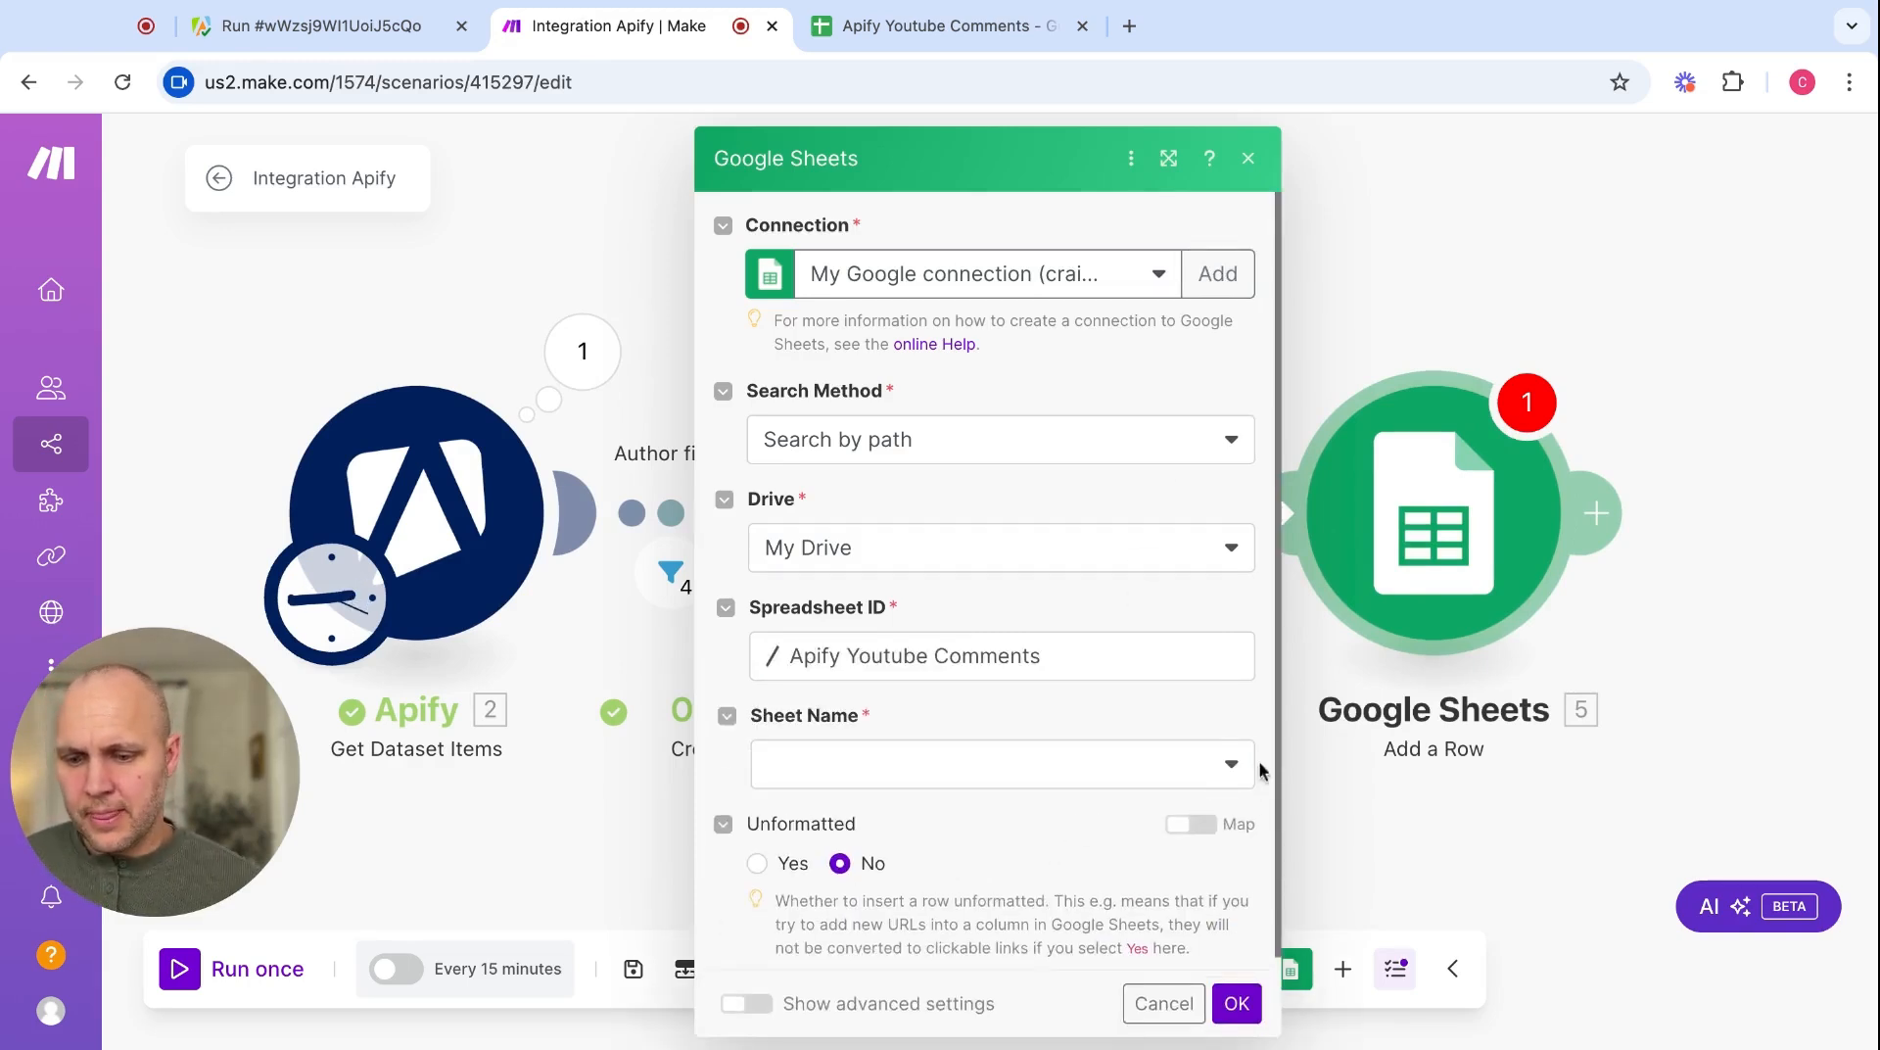
{"action": "left_click", "coordinate": [1228, 768]}
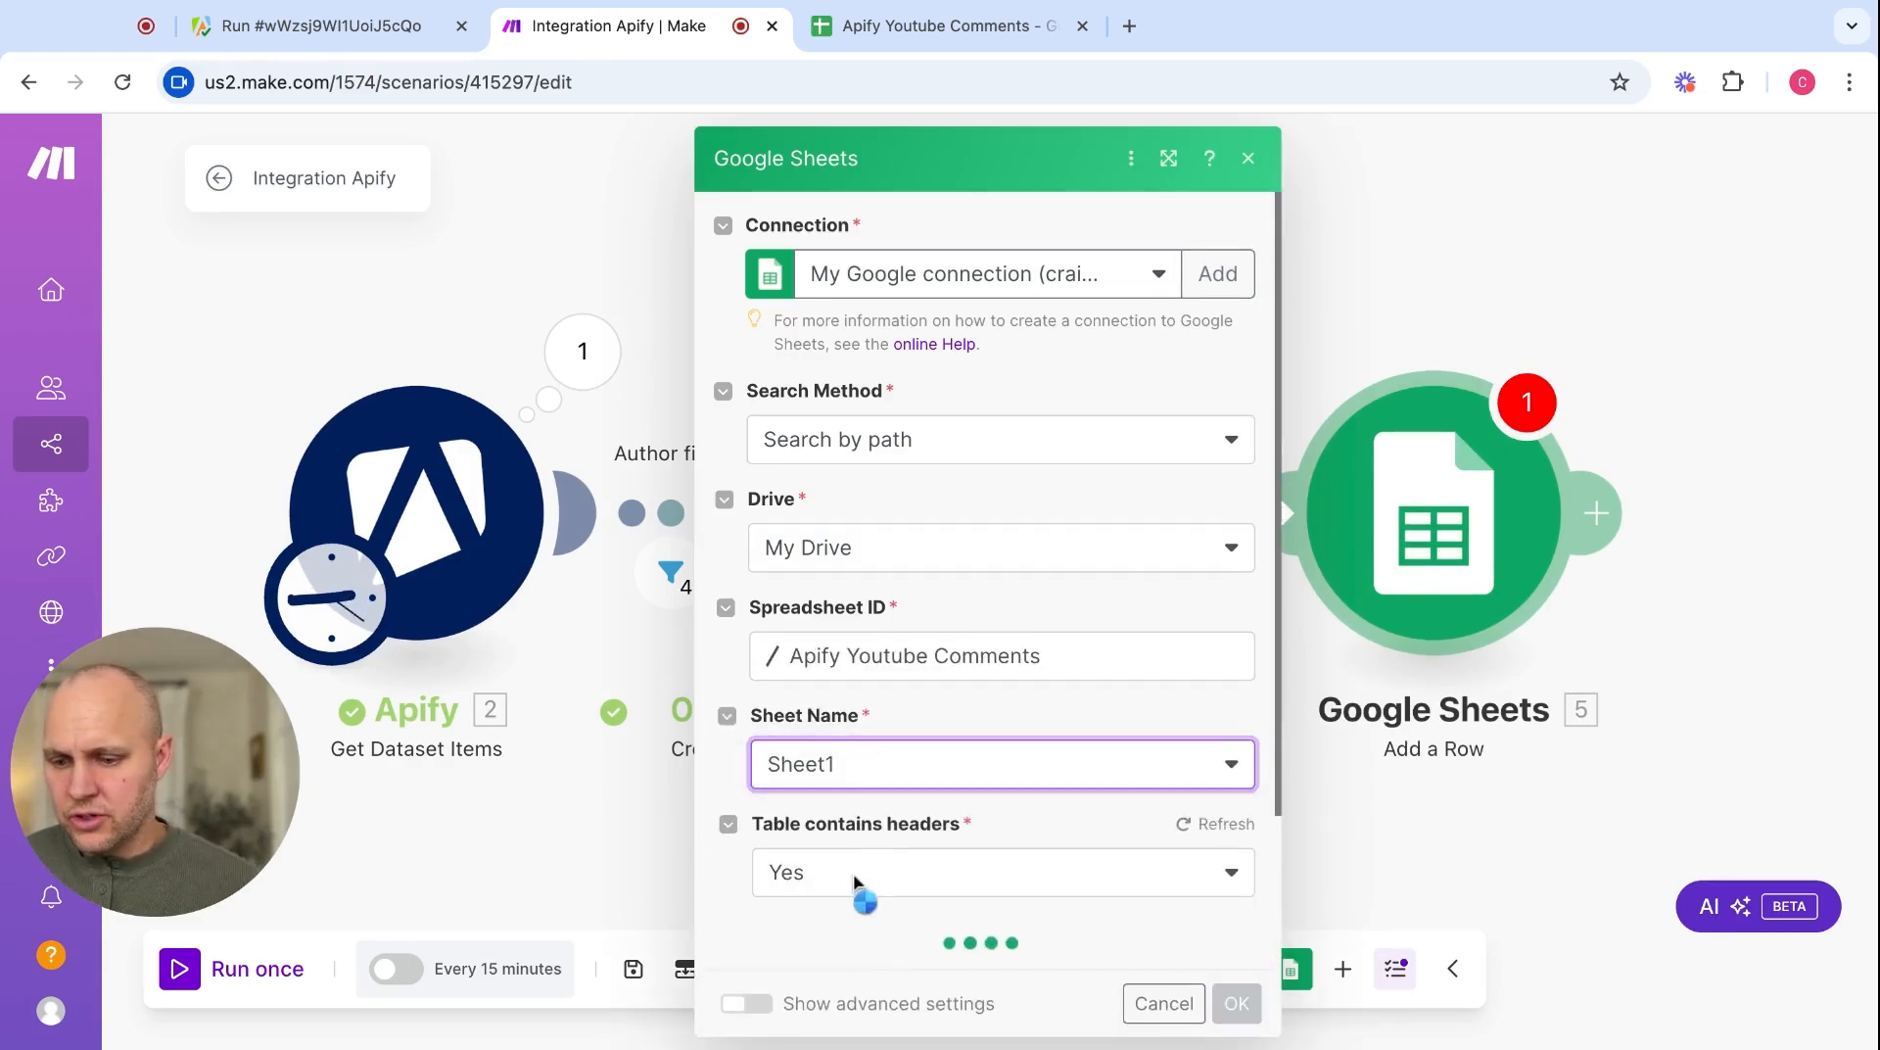
- Map the Apify title to Title (A) and the Apify comment to Comment (B), and save the module
{"action": "scroll", "coordinate": [860, 896], "scroll_direction": "down", "scroll_amount": 6}
{"action": "scroll", "coordinate": [987, 580], "scroll_direction": "up", "scroll_amount": 1}
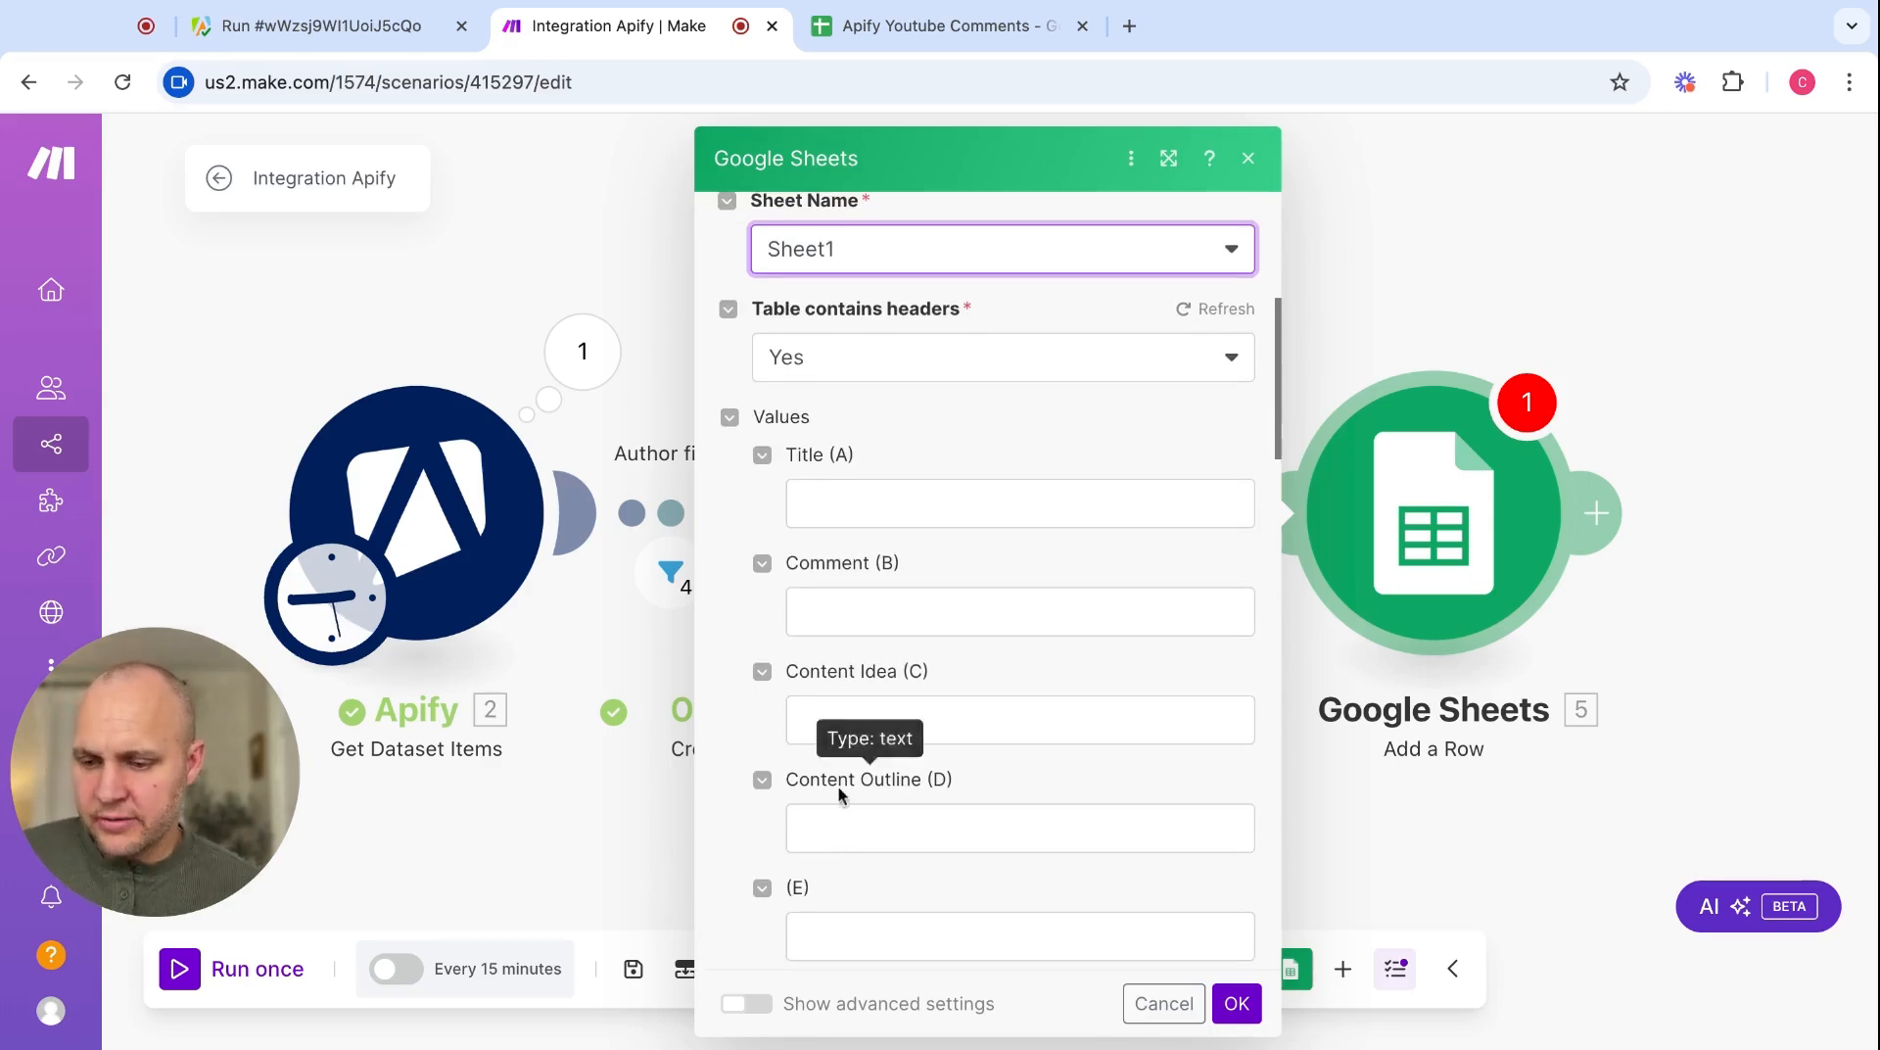
{"action": "left_click", "coordinate": [850, 503]}
{"action": "scroll", "coordinate": [1371, 773], "scroll_direction": "down", "scroll_amount": 3}
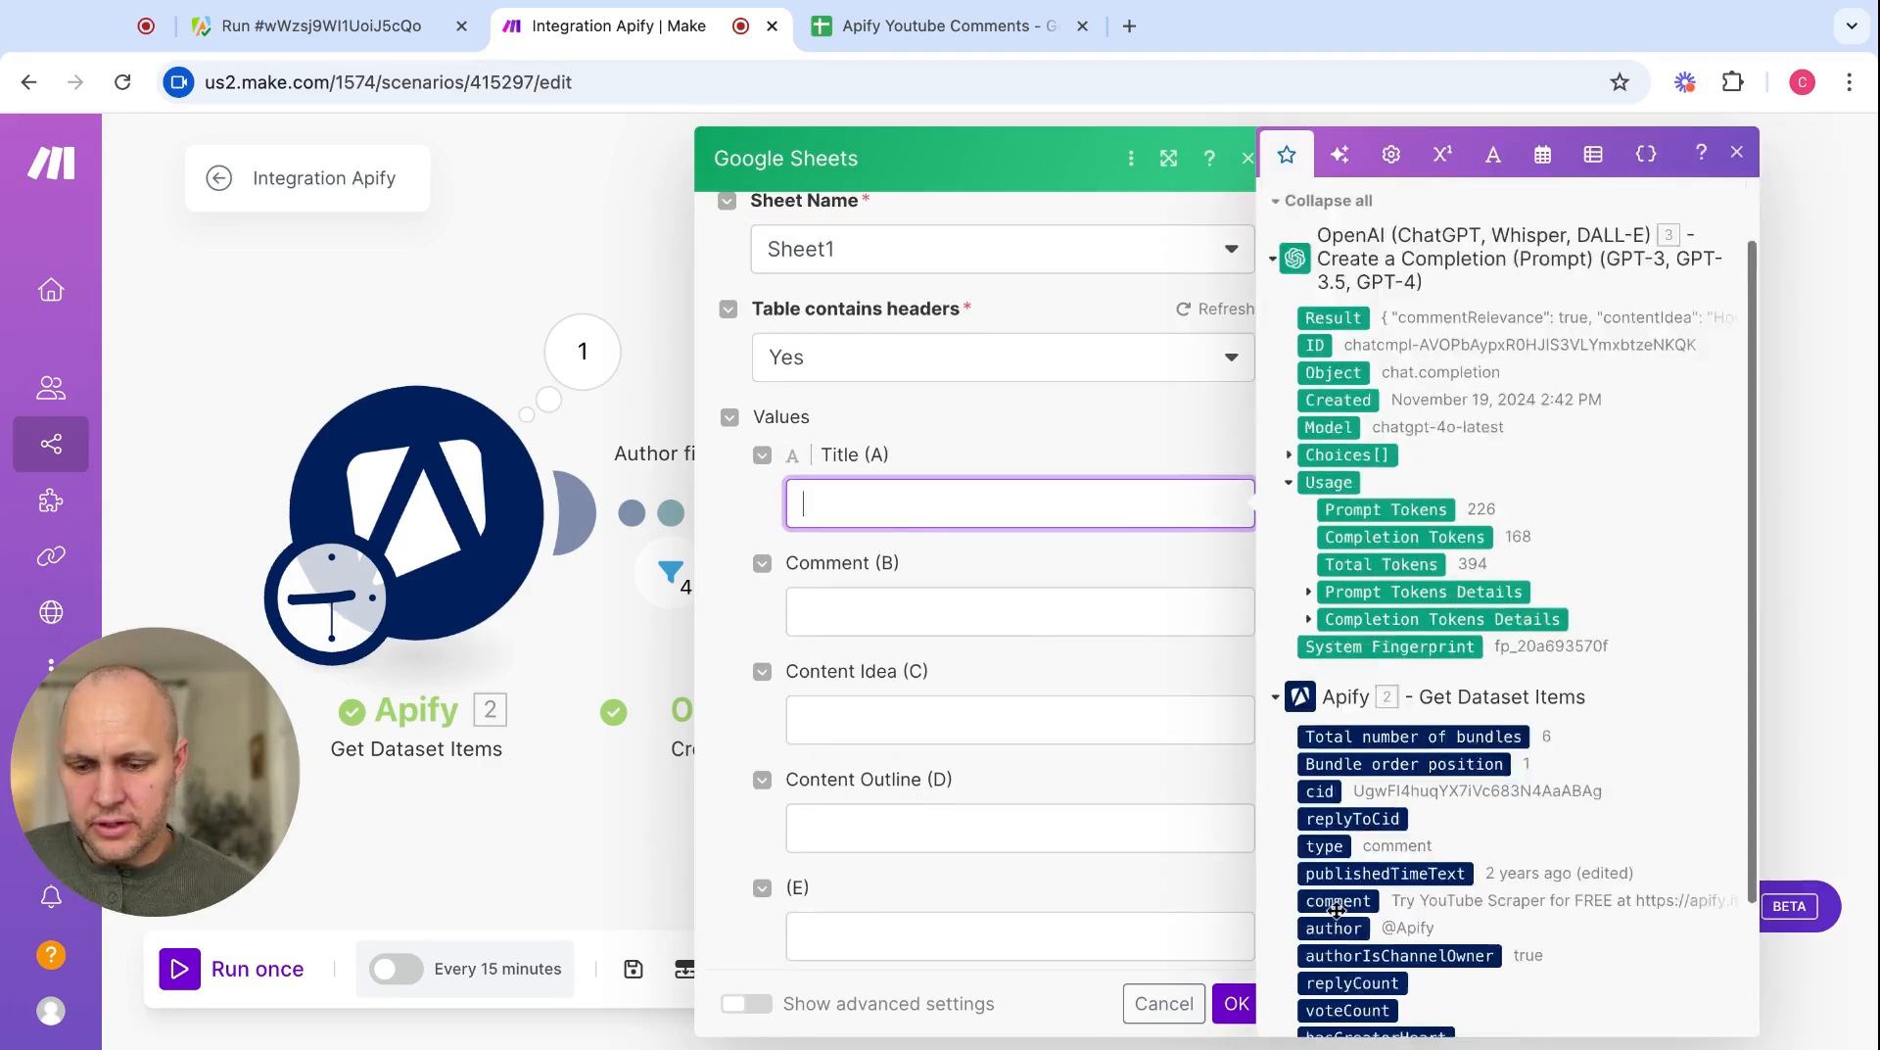
{"action": "left_click", "coordinate": [1329, 978]}
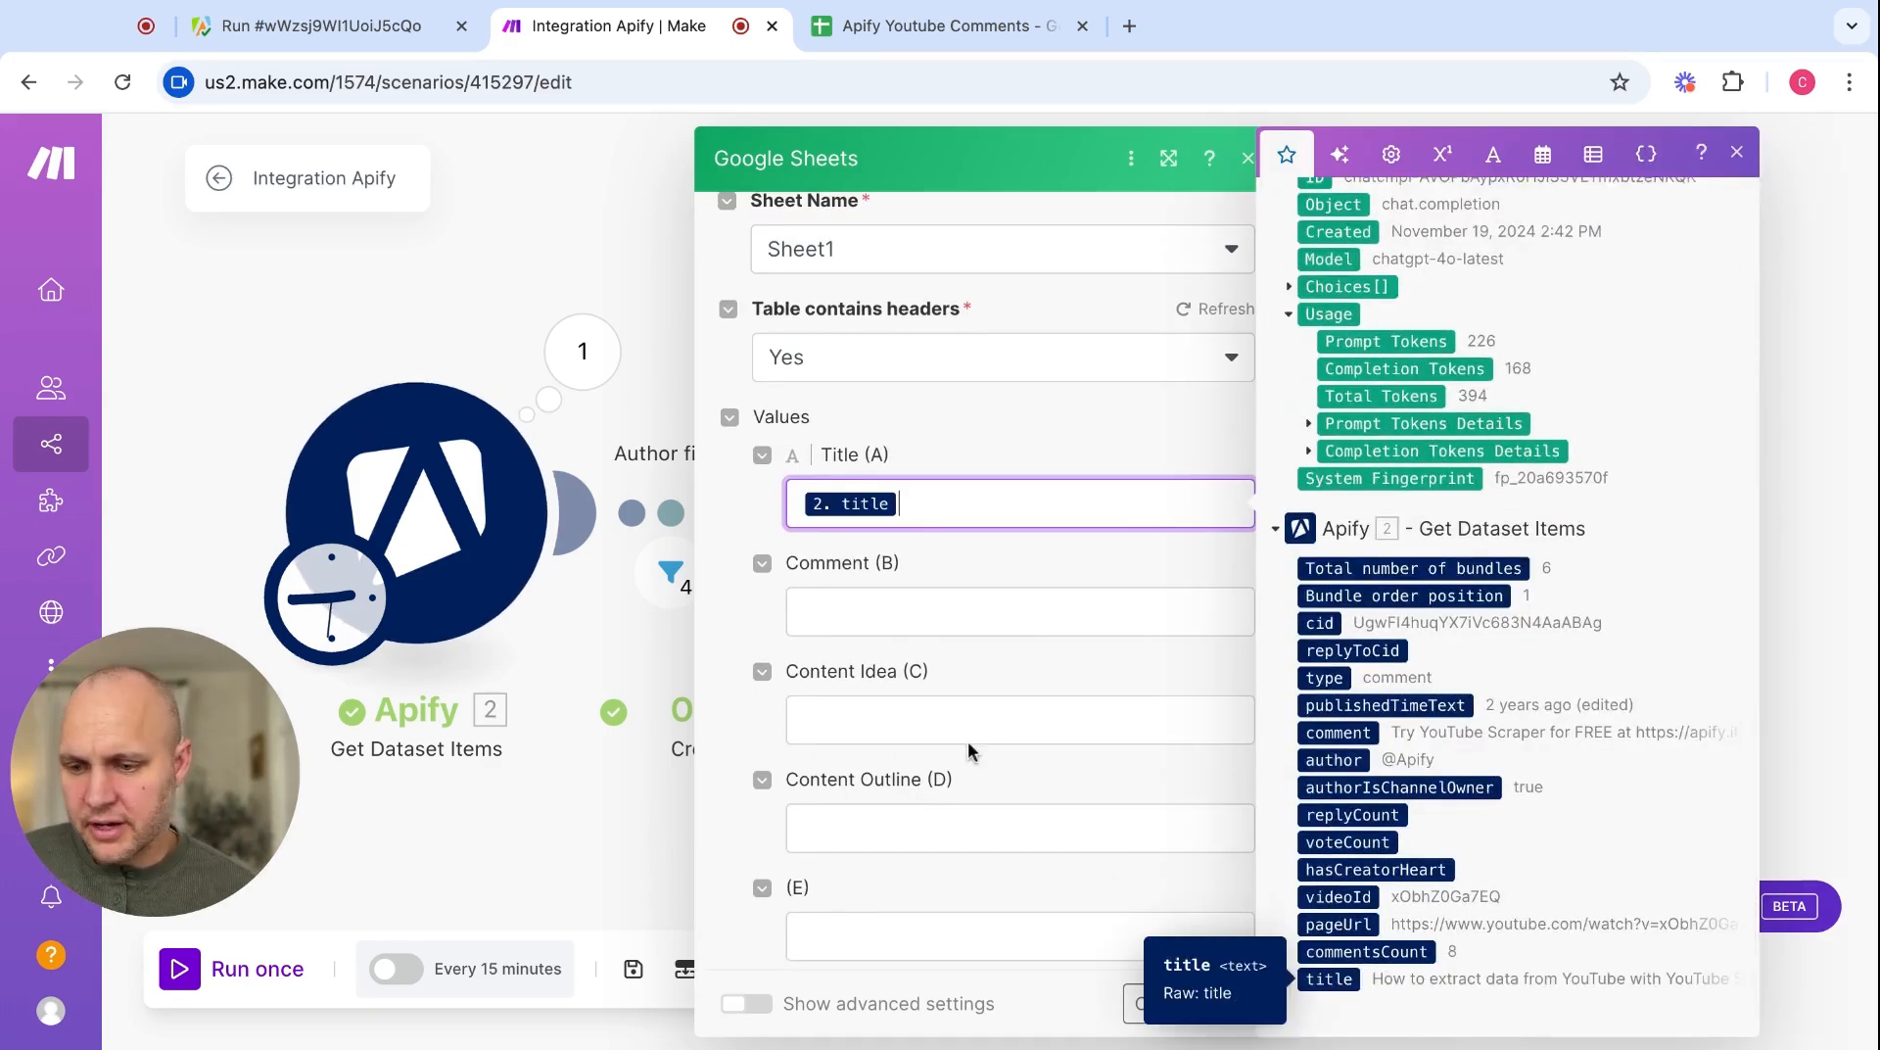
{"action": "left_click", "coordinate": [852, 618]}
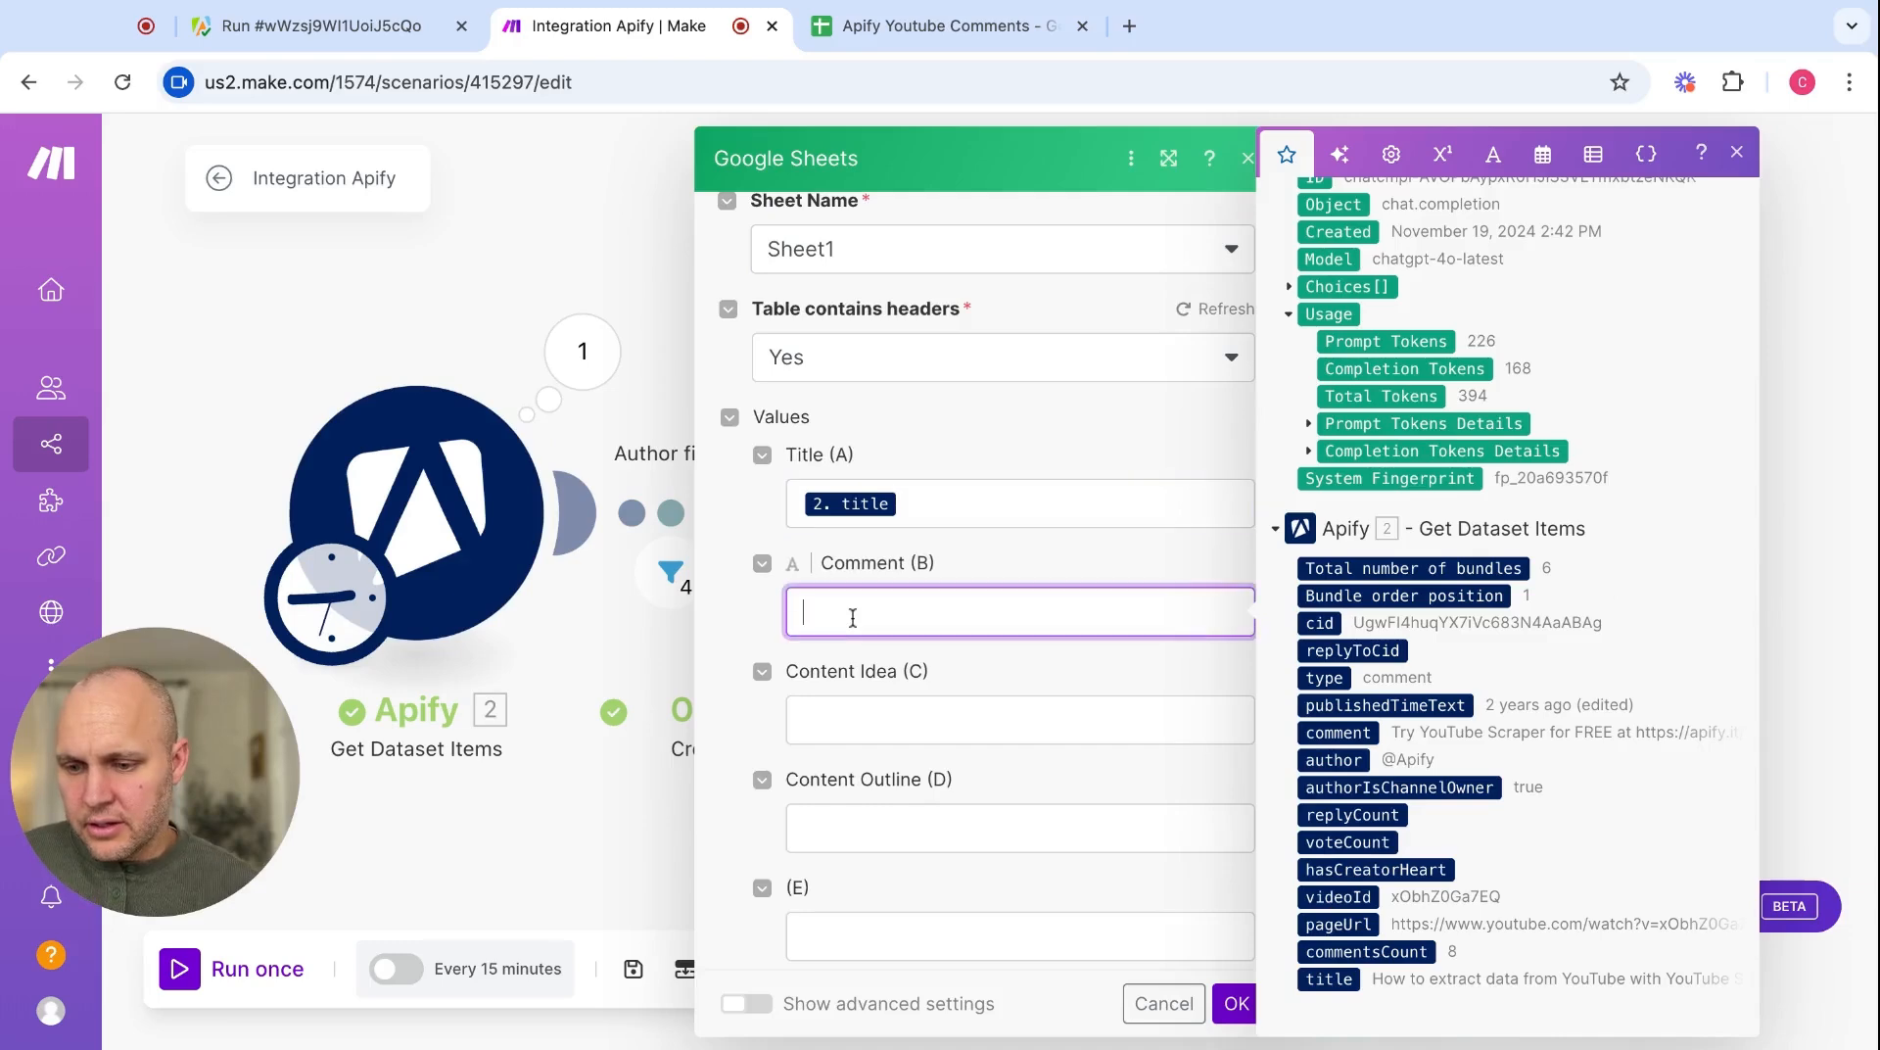
{"action": "left_click", "coordinate": [1331, 733]}
{"action": "left_click", "coordinate": [866, 720]}
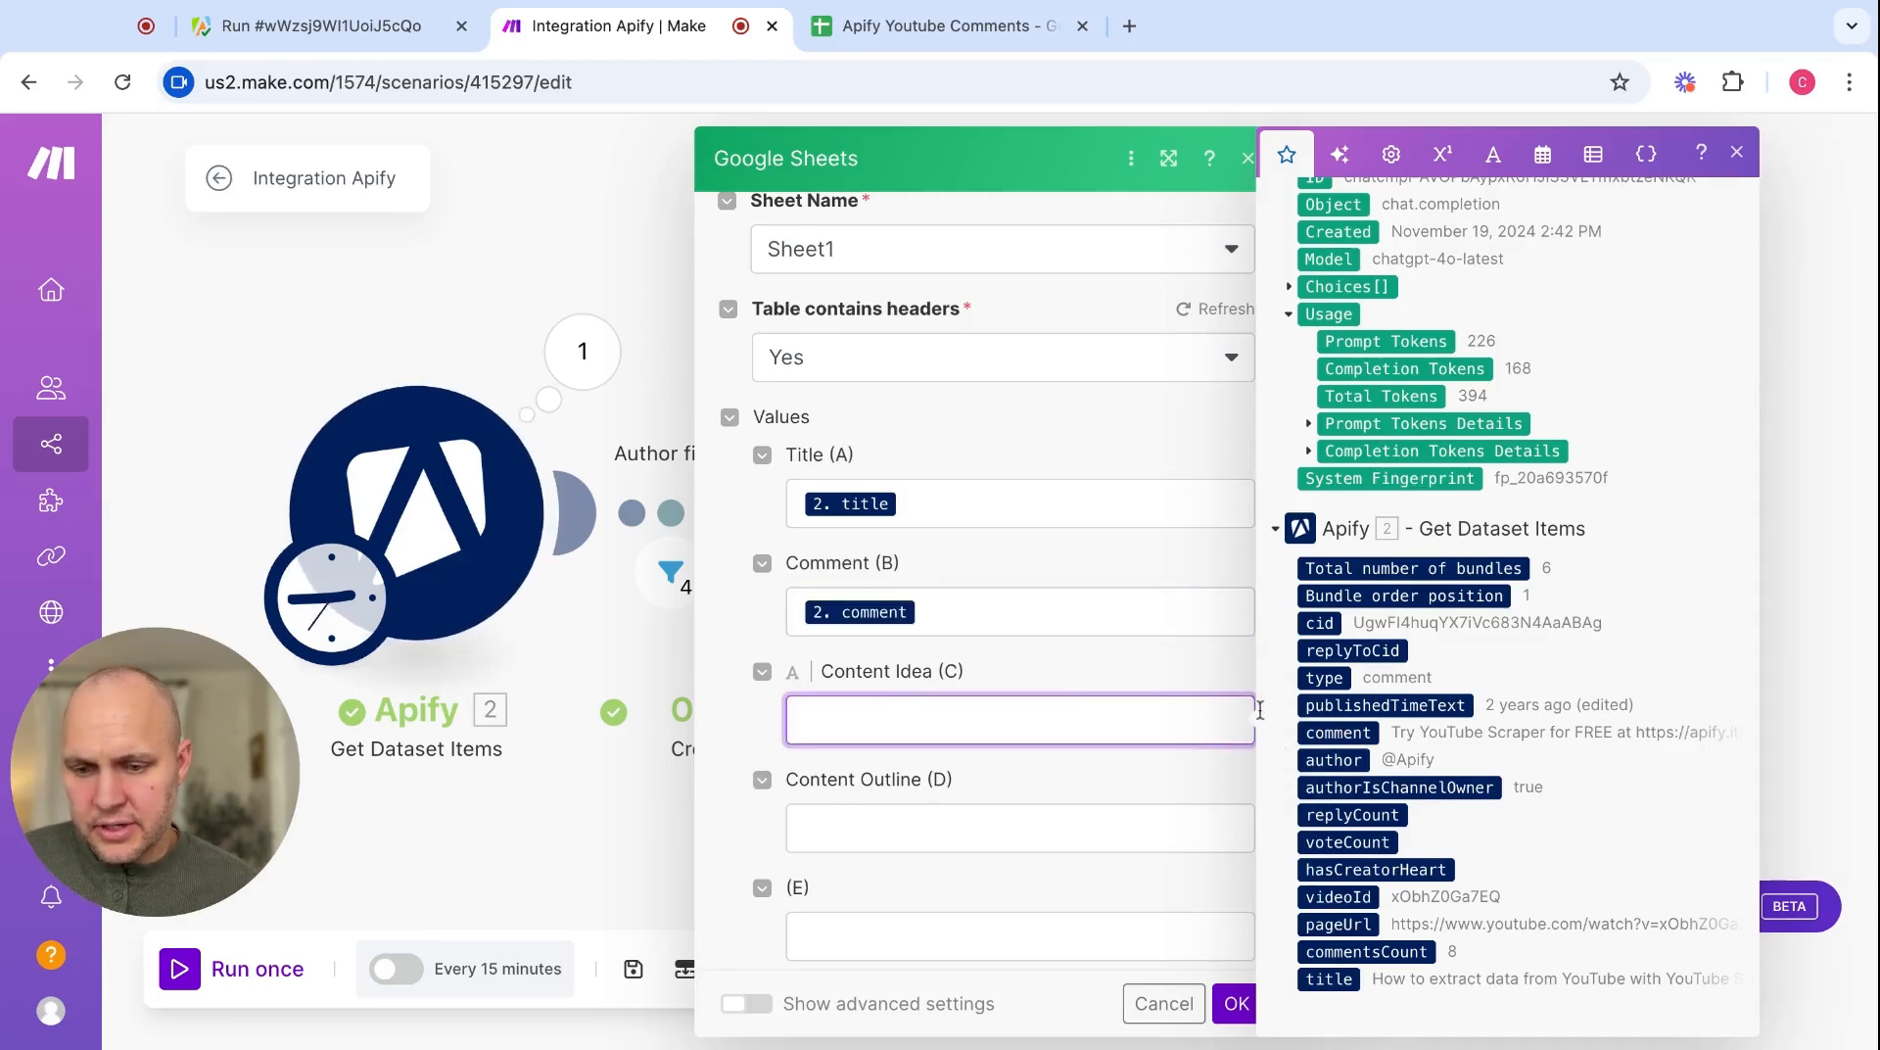
{"action": "scroll", "coordinate": [1453, 512], "scroll_direction": "up", "scroll_amount": 5}
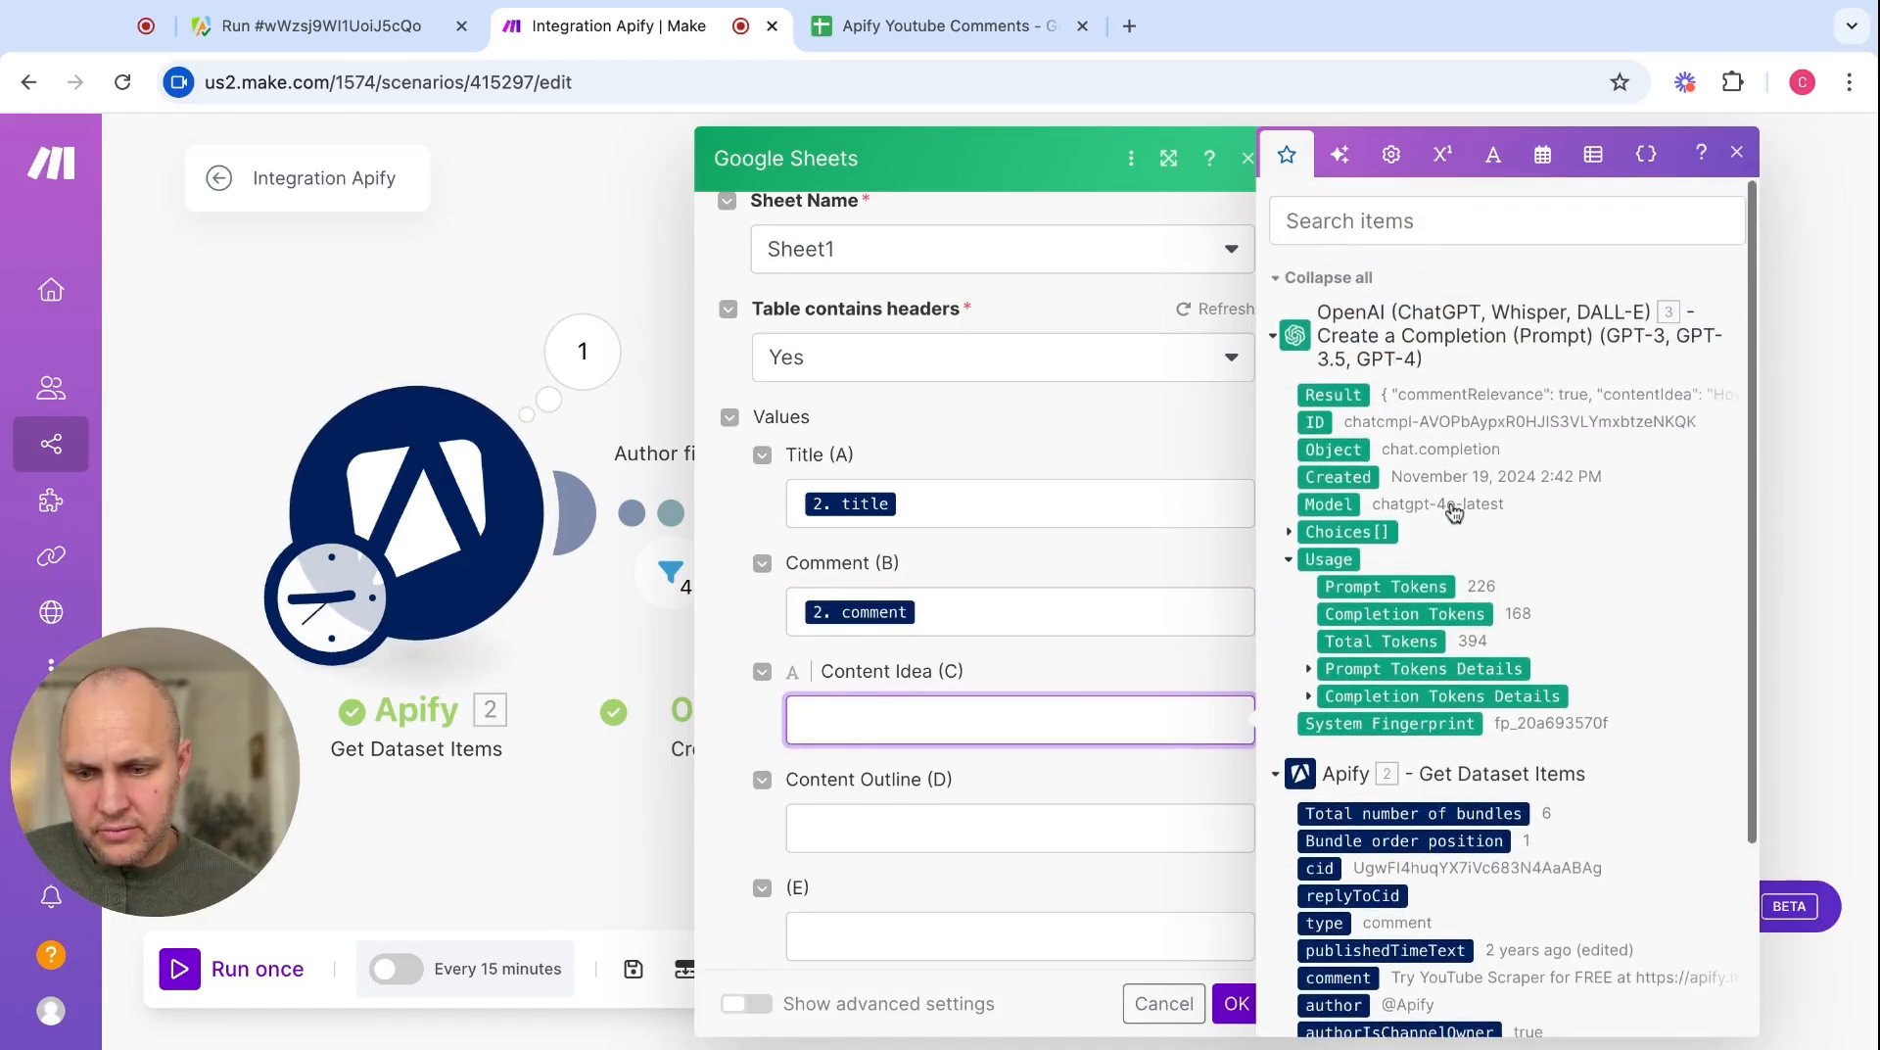
{"action": "left_click", "coordinate": [1236, 1003]}
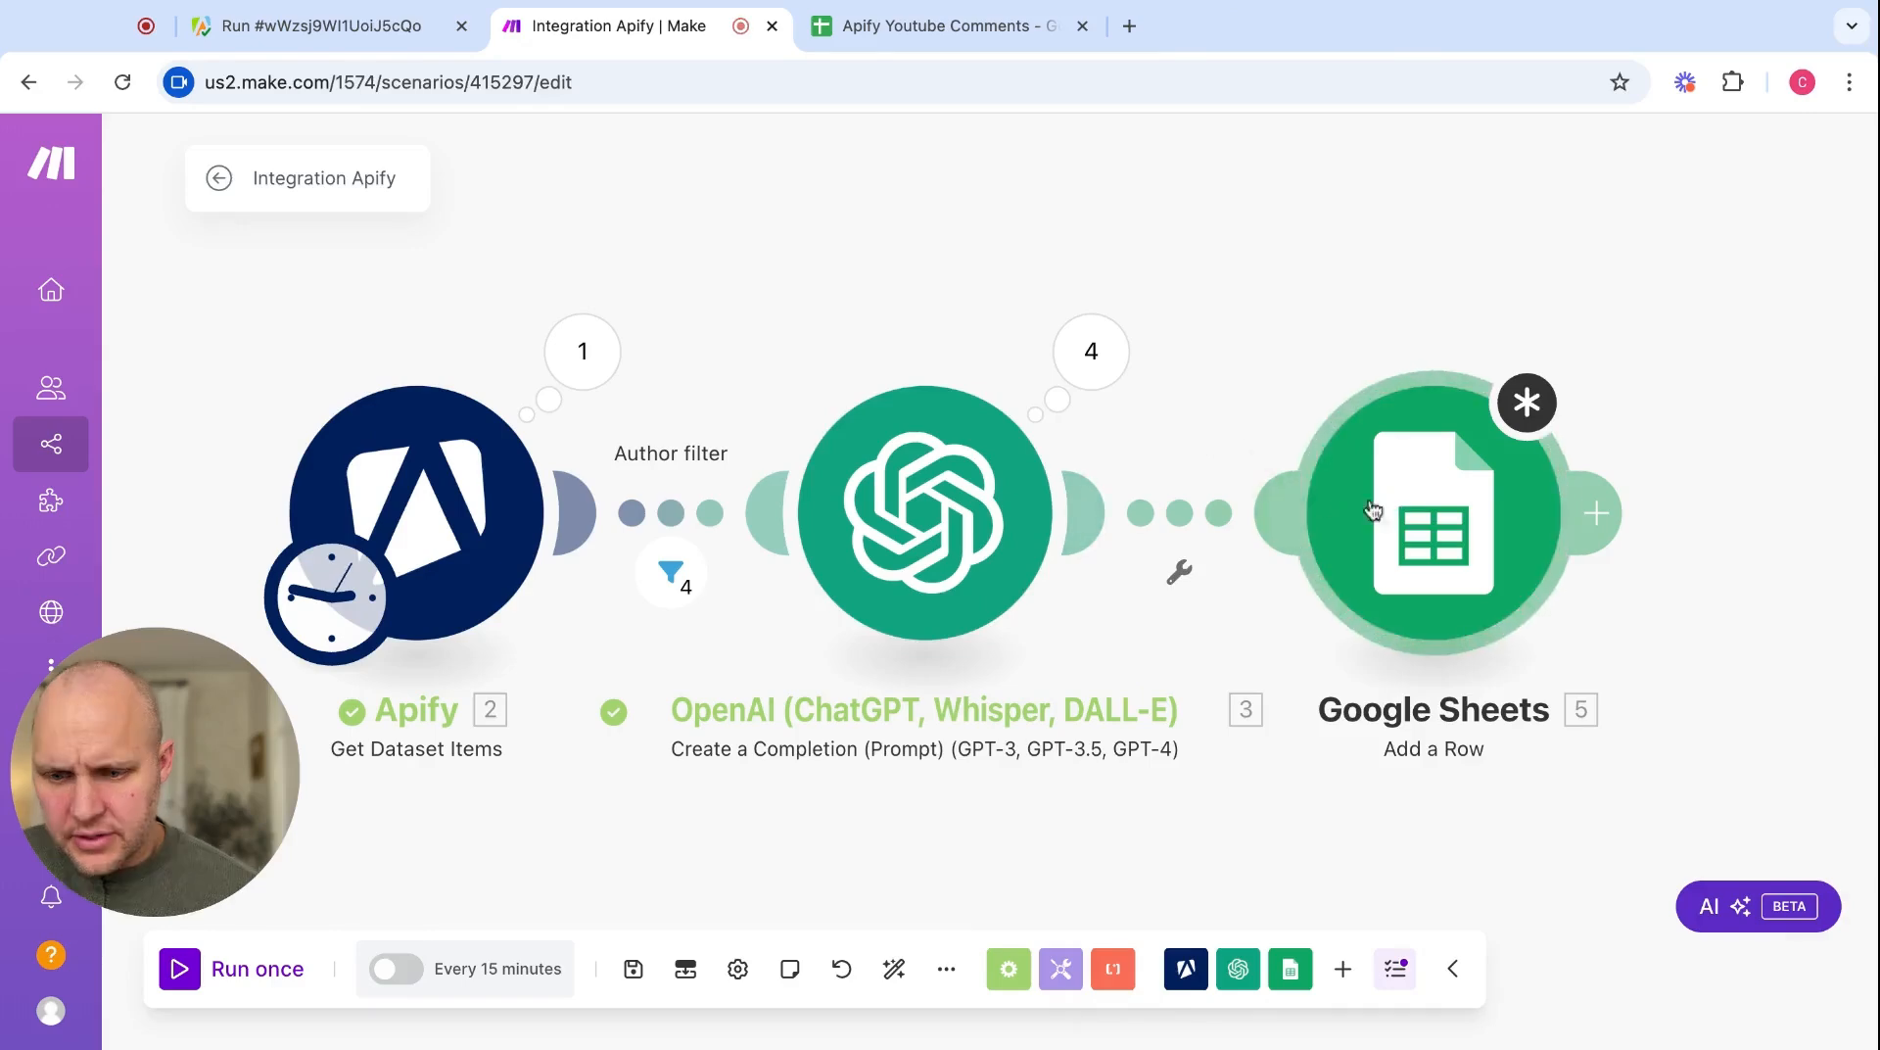
- Review the structure of the JSON result in the OpenAI module's Operation 1 output, and close it
{"action": "left_click", "coordinate": [1084, 357]}
{"action": "left_click", "coordinate": [1342, 305]}
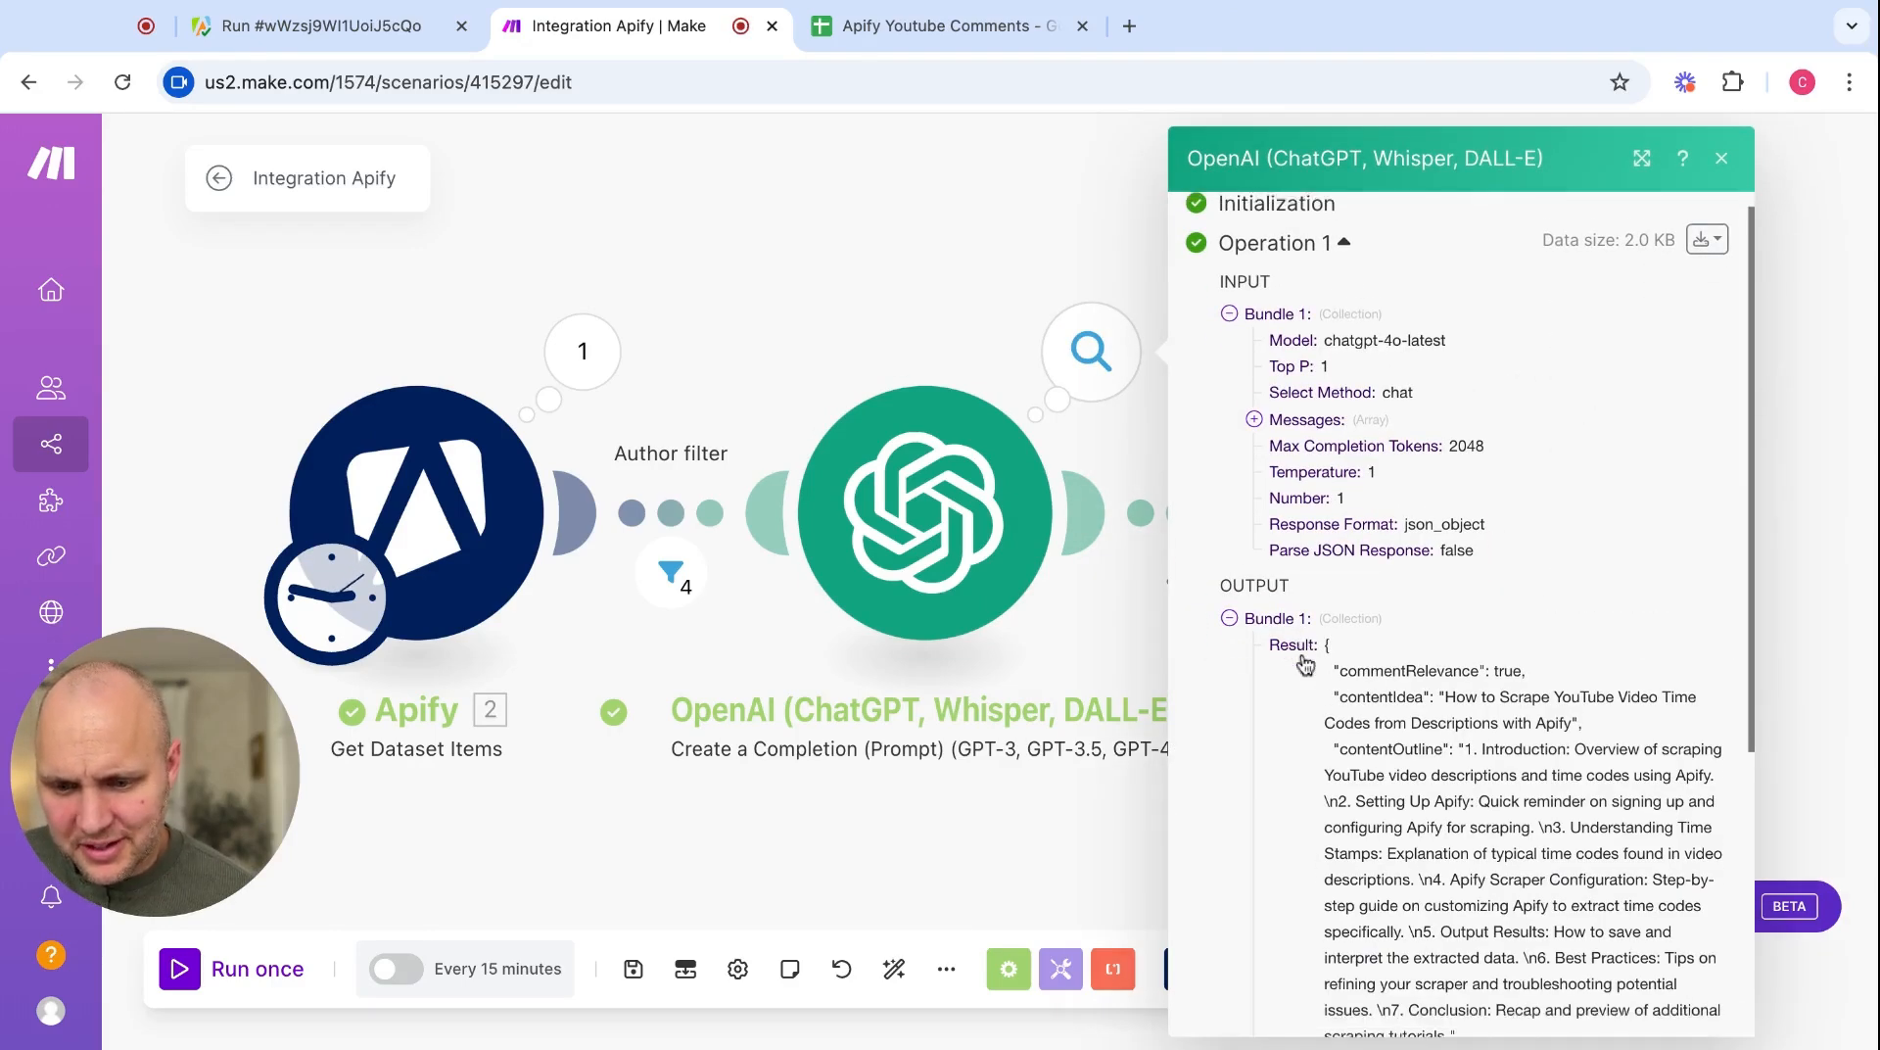
{"action": "scroll", "coordinate": [1304, 665], "scroll_direction": "down", "scroll_amount": 4}
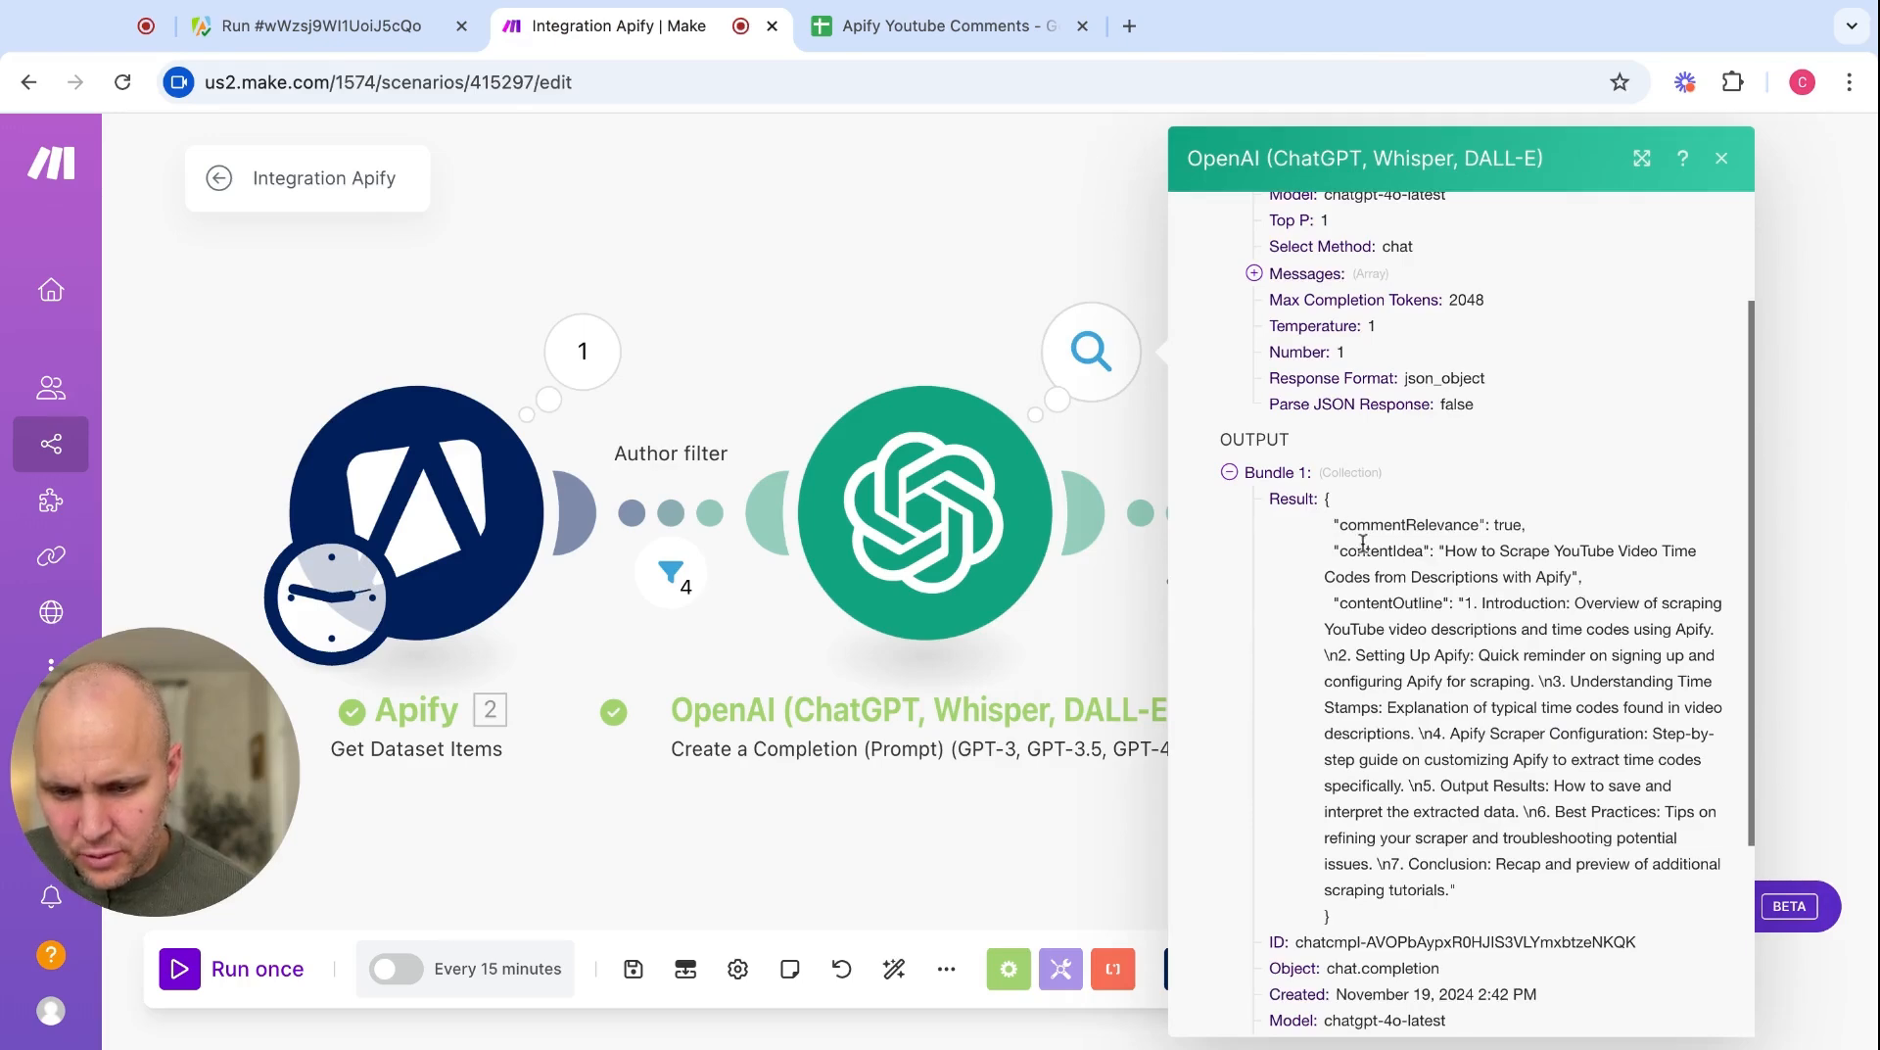
{"action": "scroll", "coordinate": [1359, 632], "scroll_direction": "down", "scroll_amount": 1}
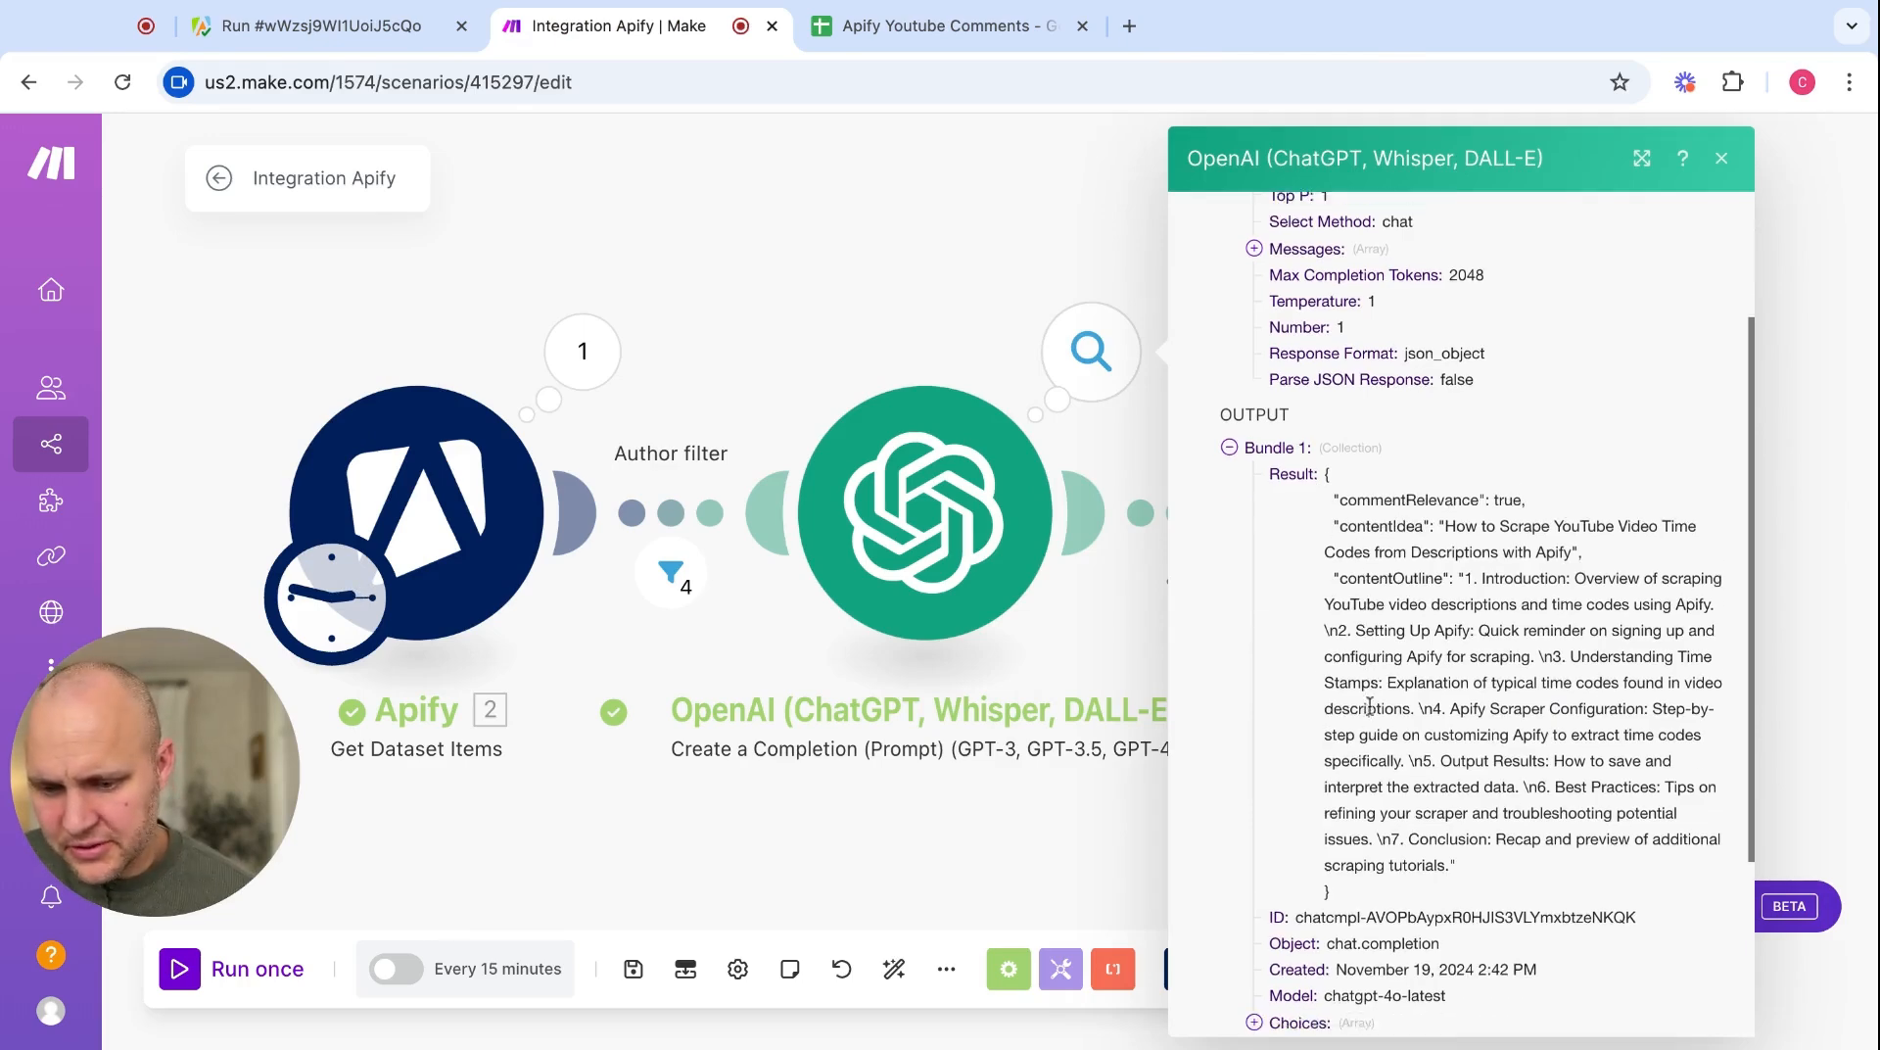
{"action": "left_click", "coordinate": [977, 299]}
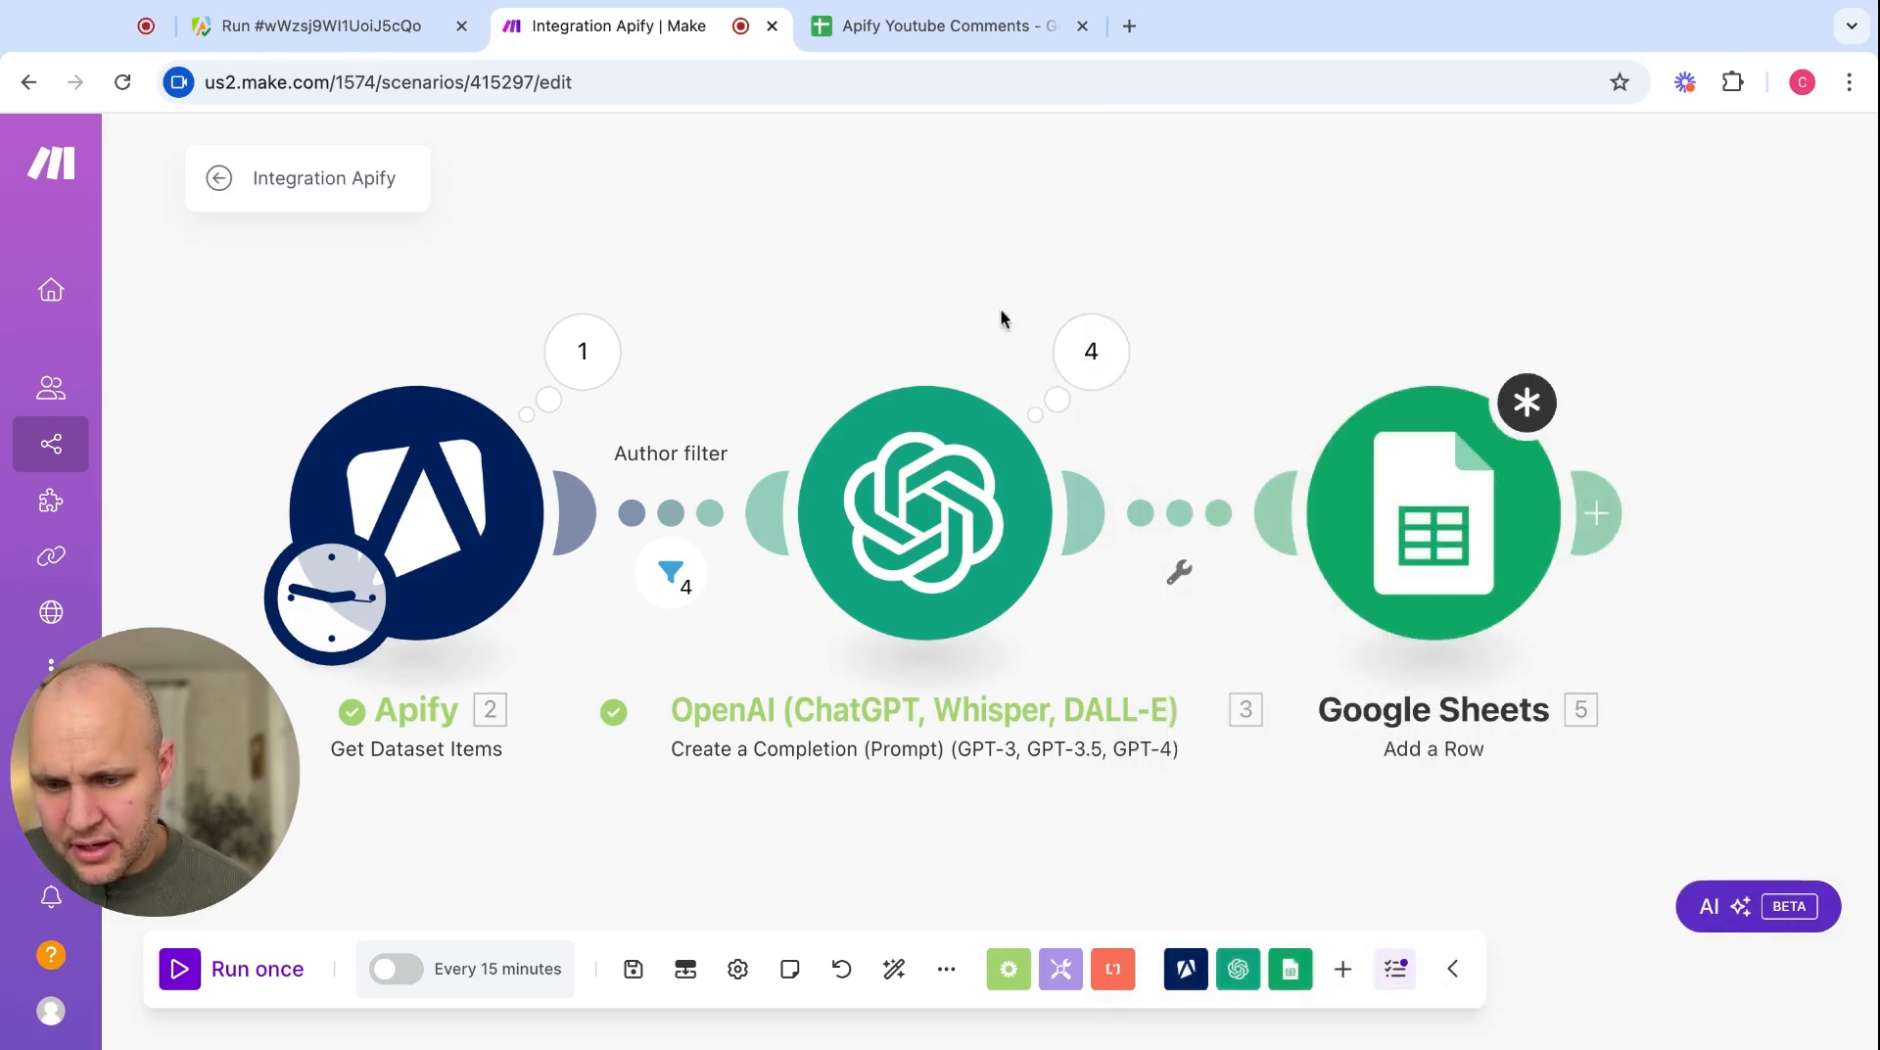
- Delete the Google Sheets module, and set Parse JSON Response to Yes in the OpenAI module, saving its settings
{"action": "right_click", "coordinate": [1435, 537]}
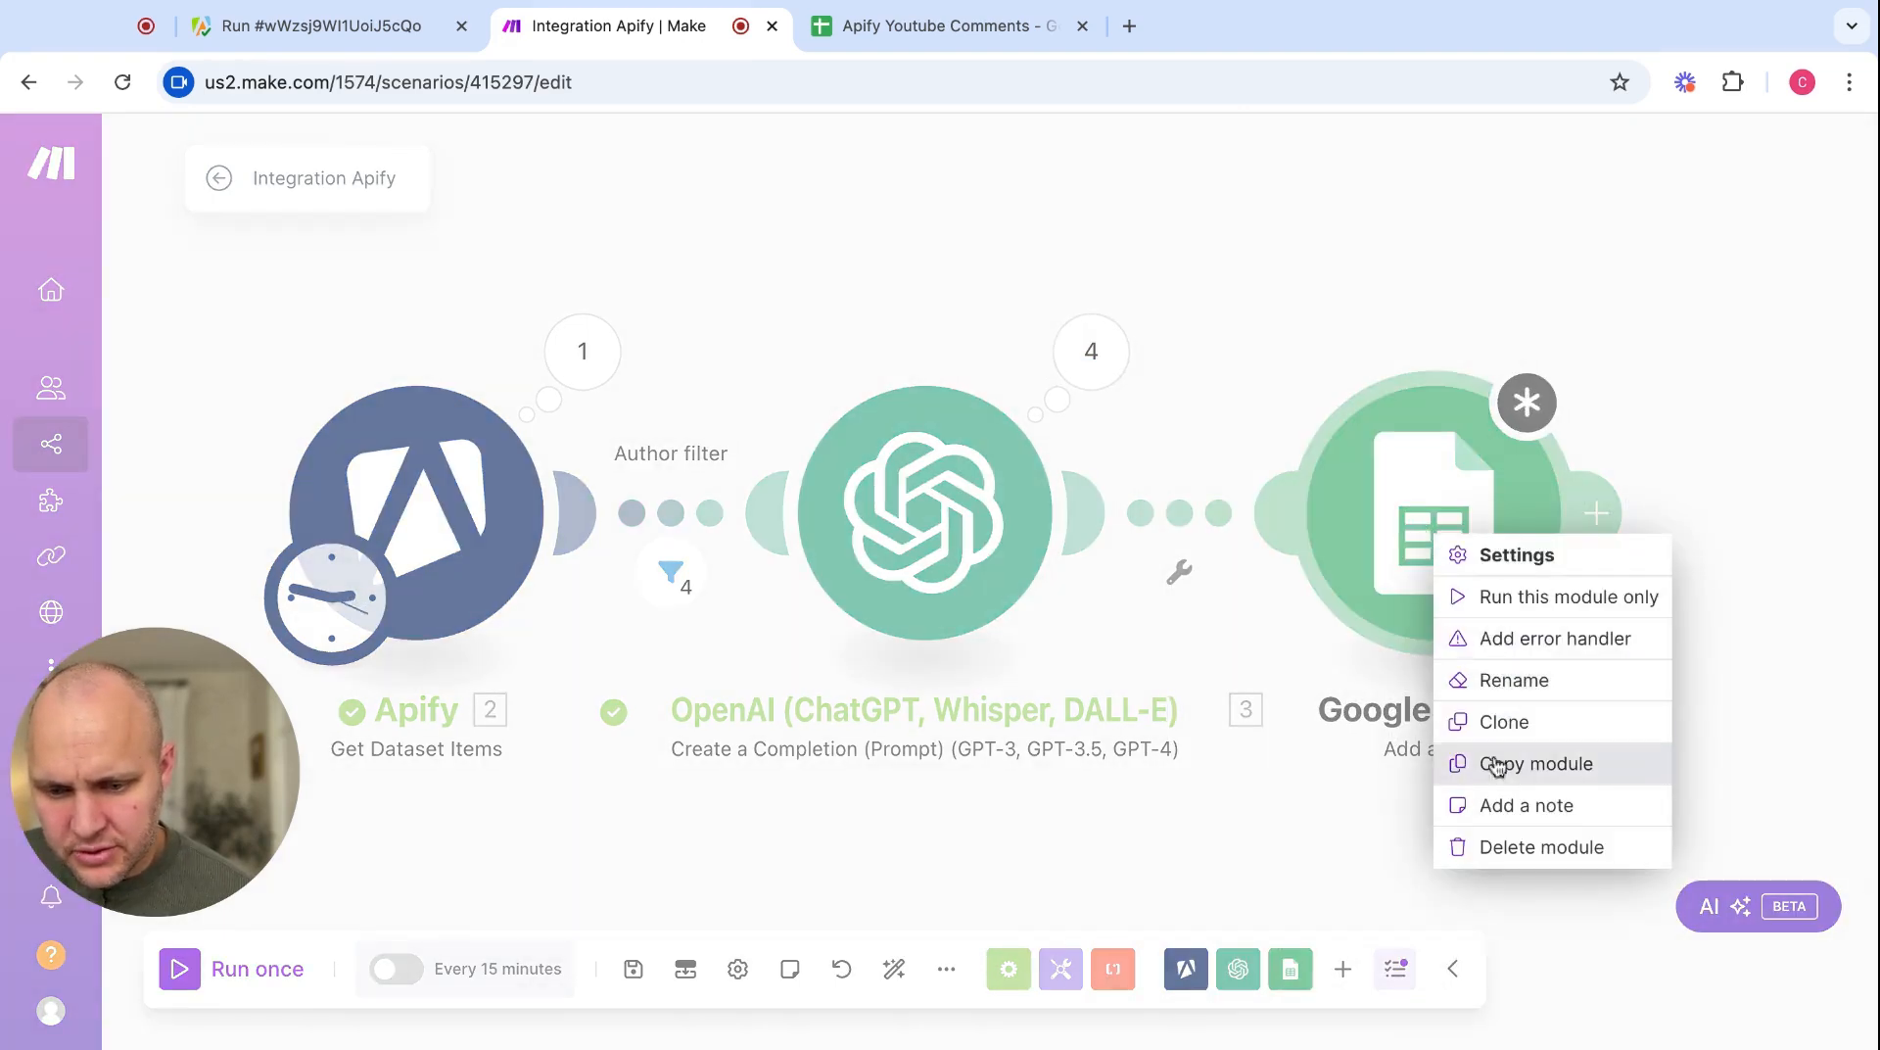
{"action": "left_click", "coordinate": [1508, 846]}
{"action": "left_click", "coordinate": [968, 567]}
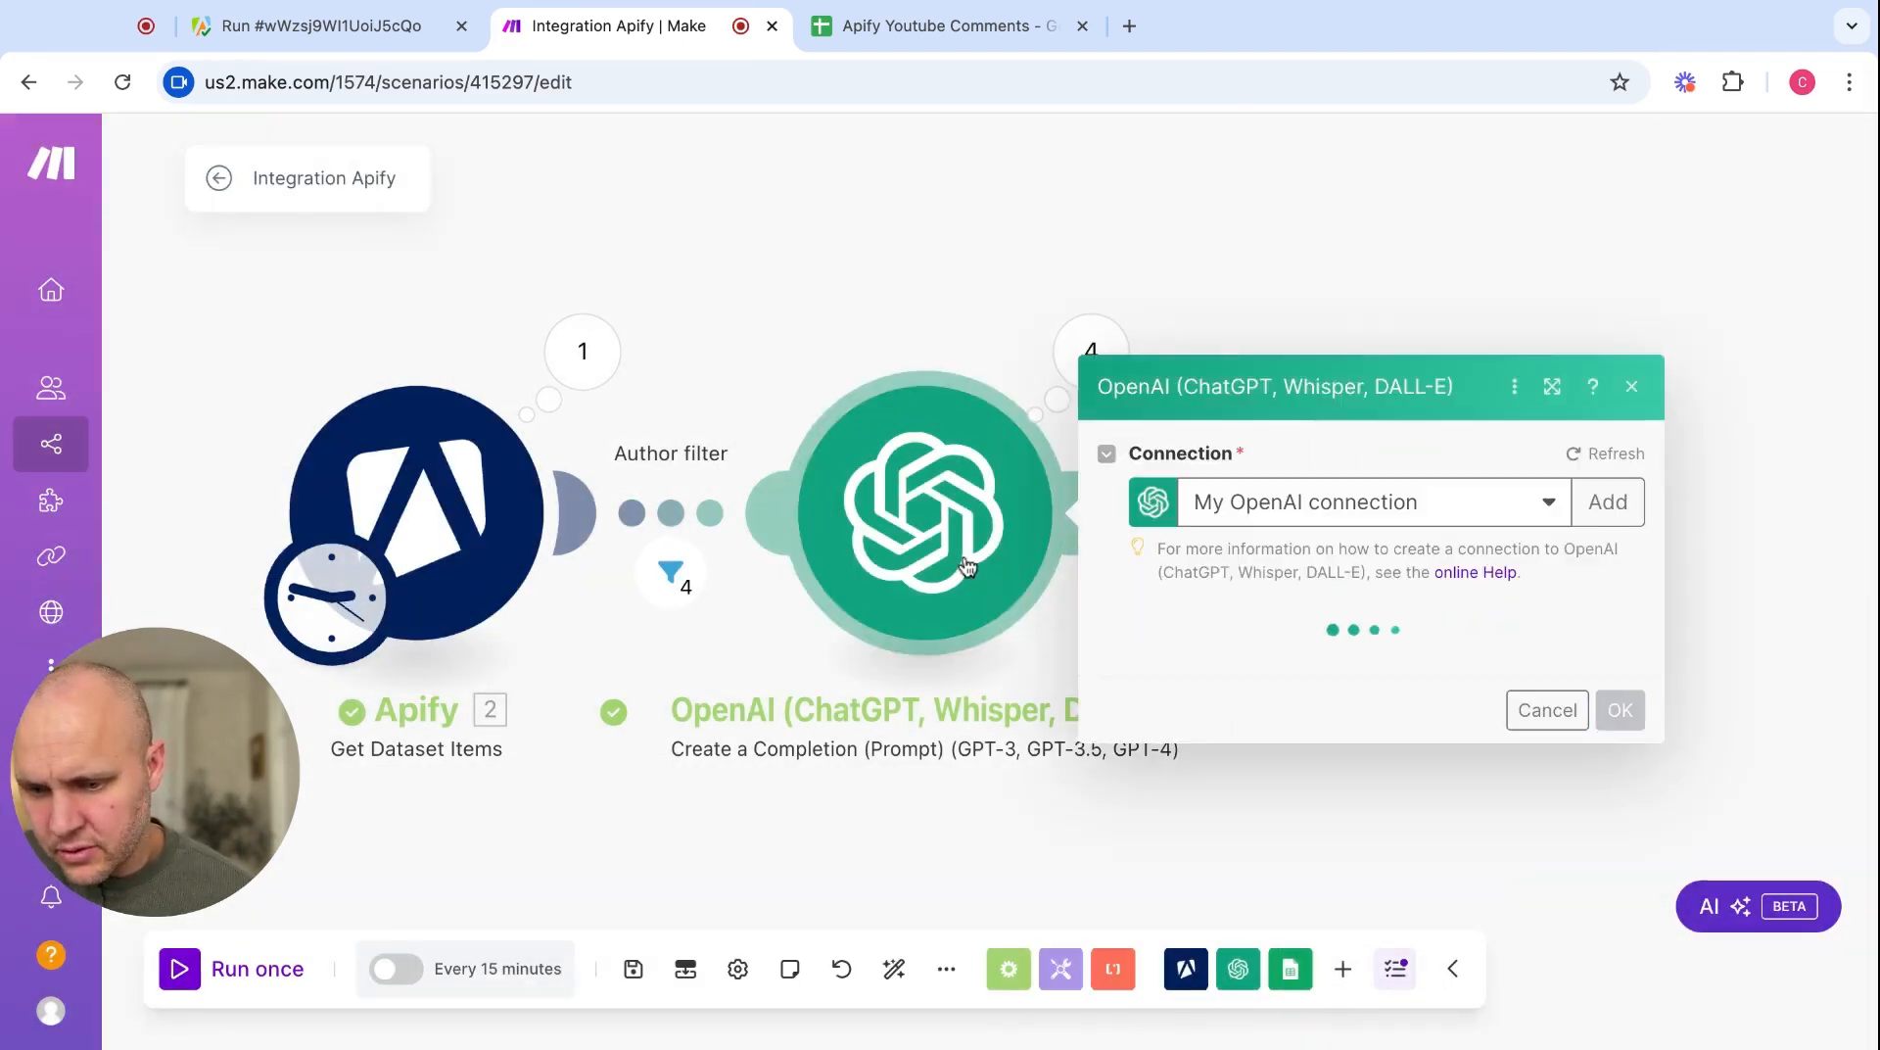
{"action": "scroll", "coordinate": [1250, 525], "scroll_direction": "down", "scroll_amount": 10}
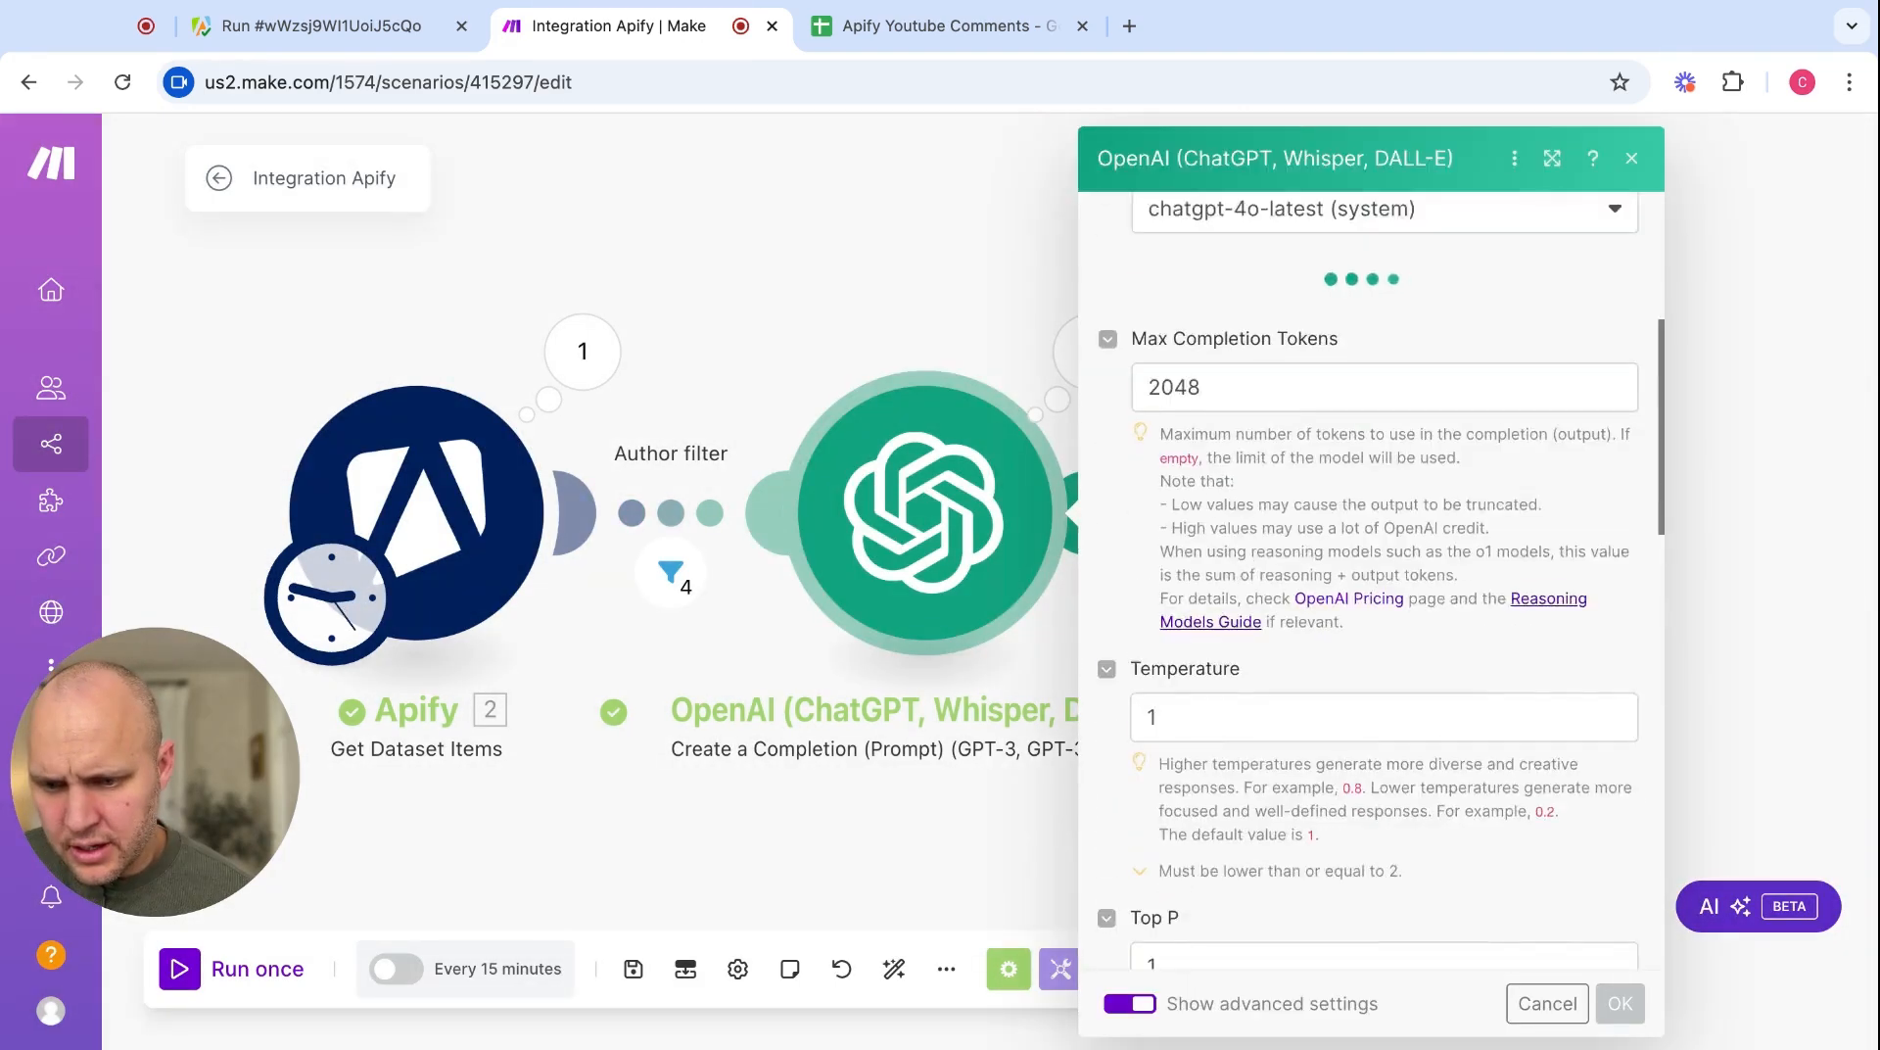
{"action": "scroll", "coordinate": [1270, 416], "scroll_direction": "up", "scroll_amount": 10}
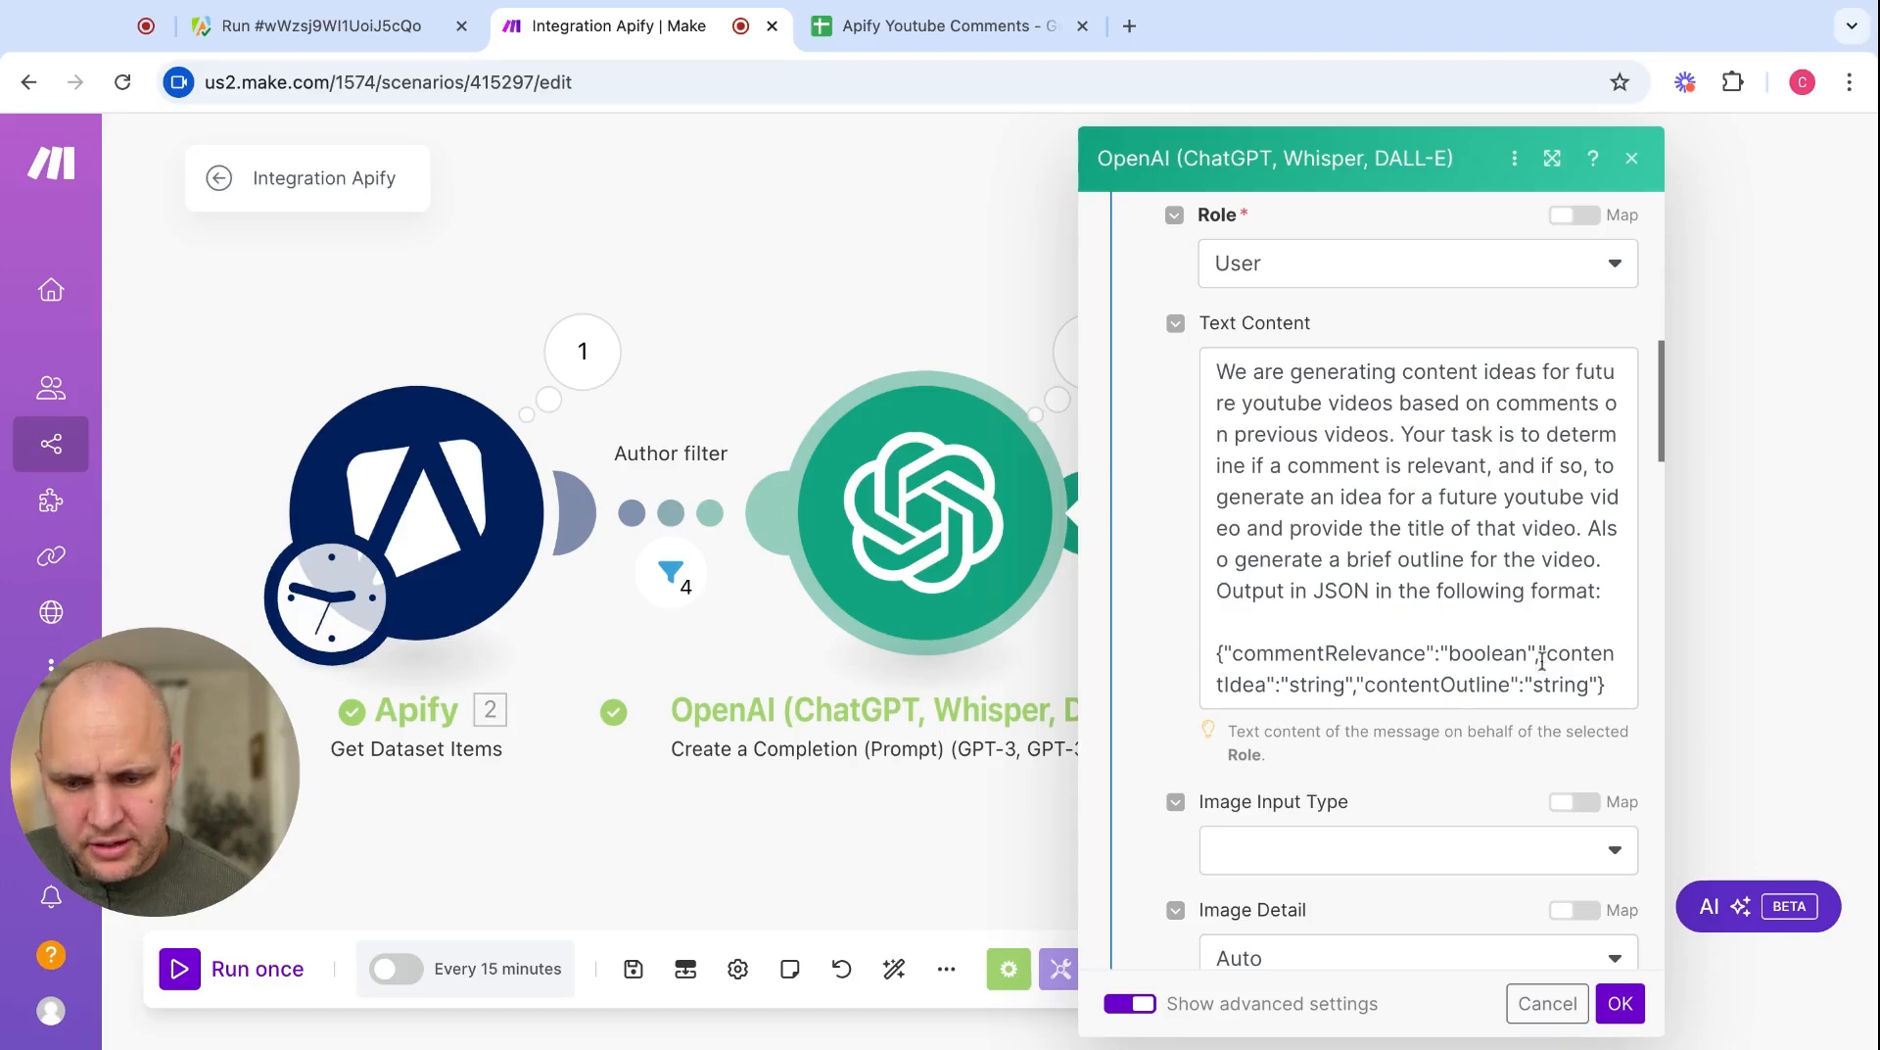
{"action": "scroll", "coordinate": [1254, 689], "scroll_direction": "down", "scroll_amount": 10}
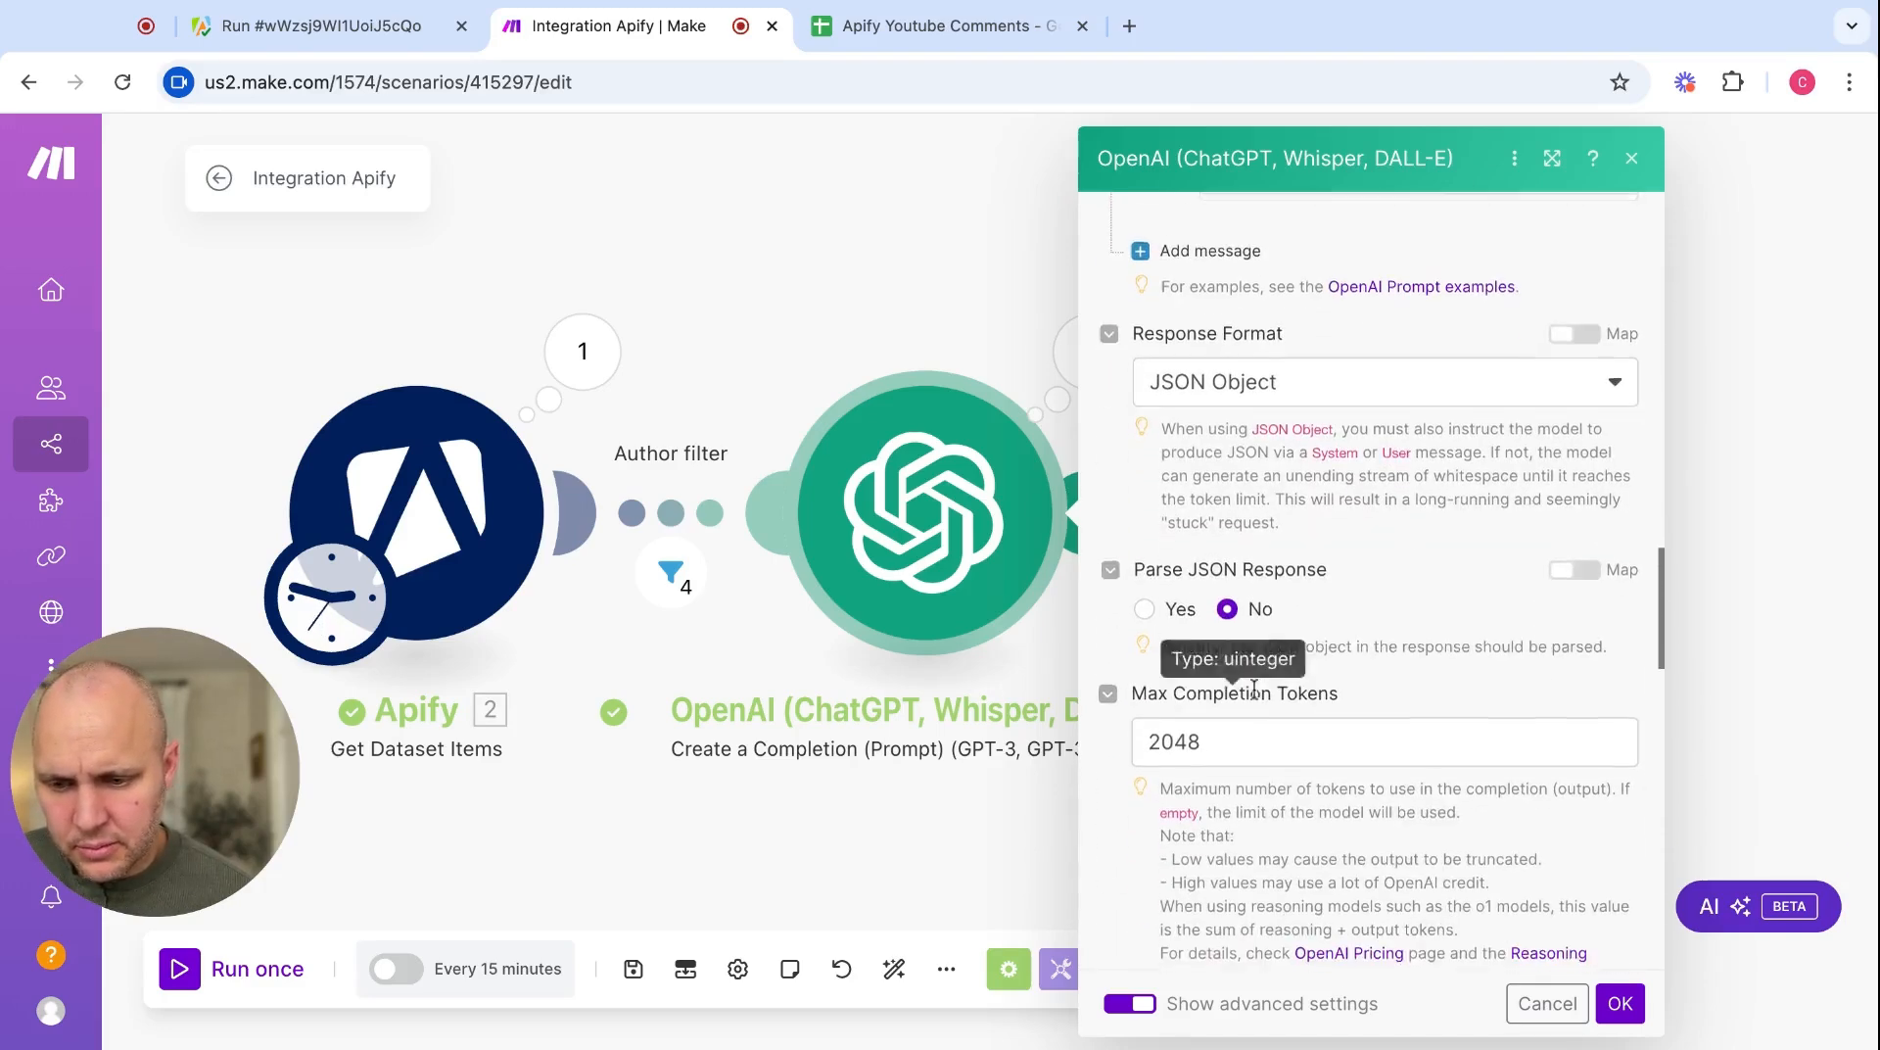
{"action": "scroll", "coordinate": [1371, 581], "scroll_direction": "down", "scroll_amount": 1}
{"action": "scroll", "coordinate": [1371, 581], "scroll_direction": "up", "scroll_amount": 1}
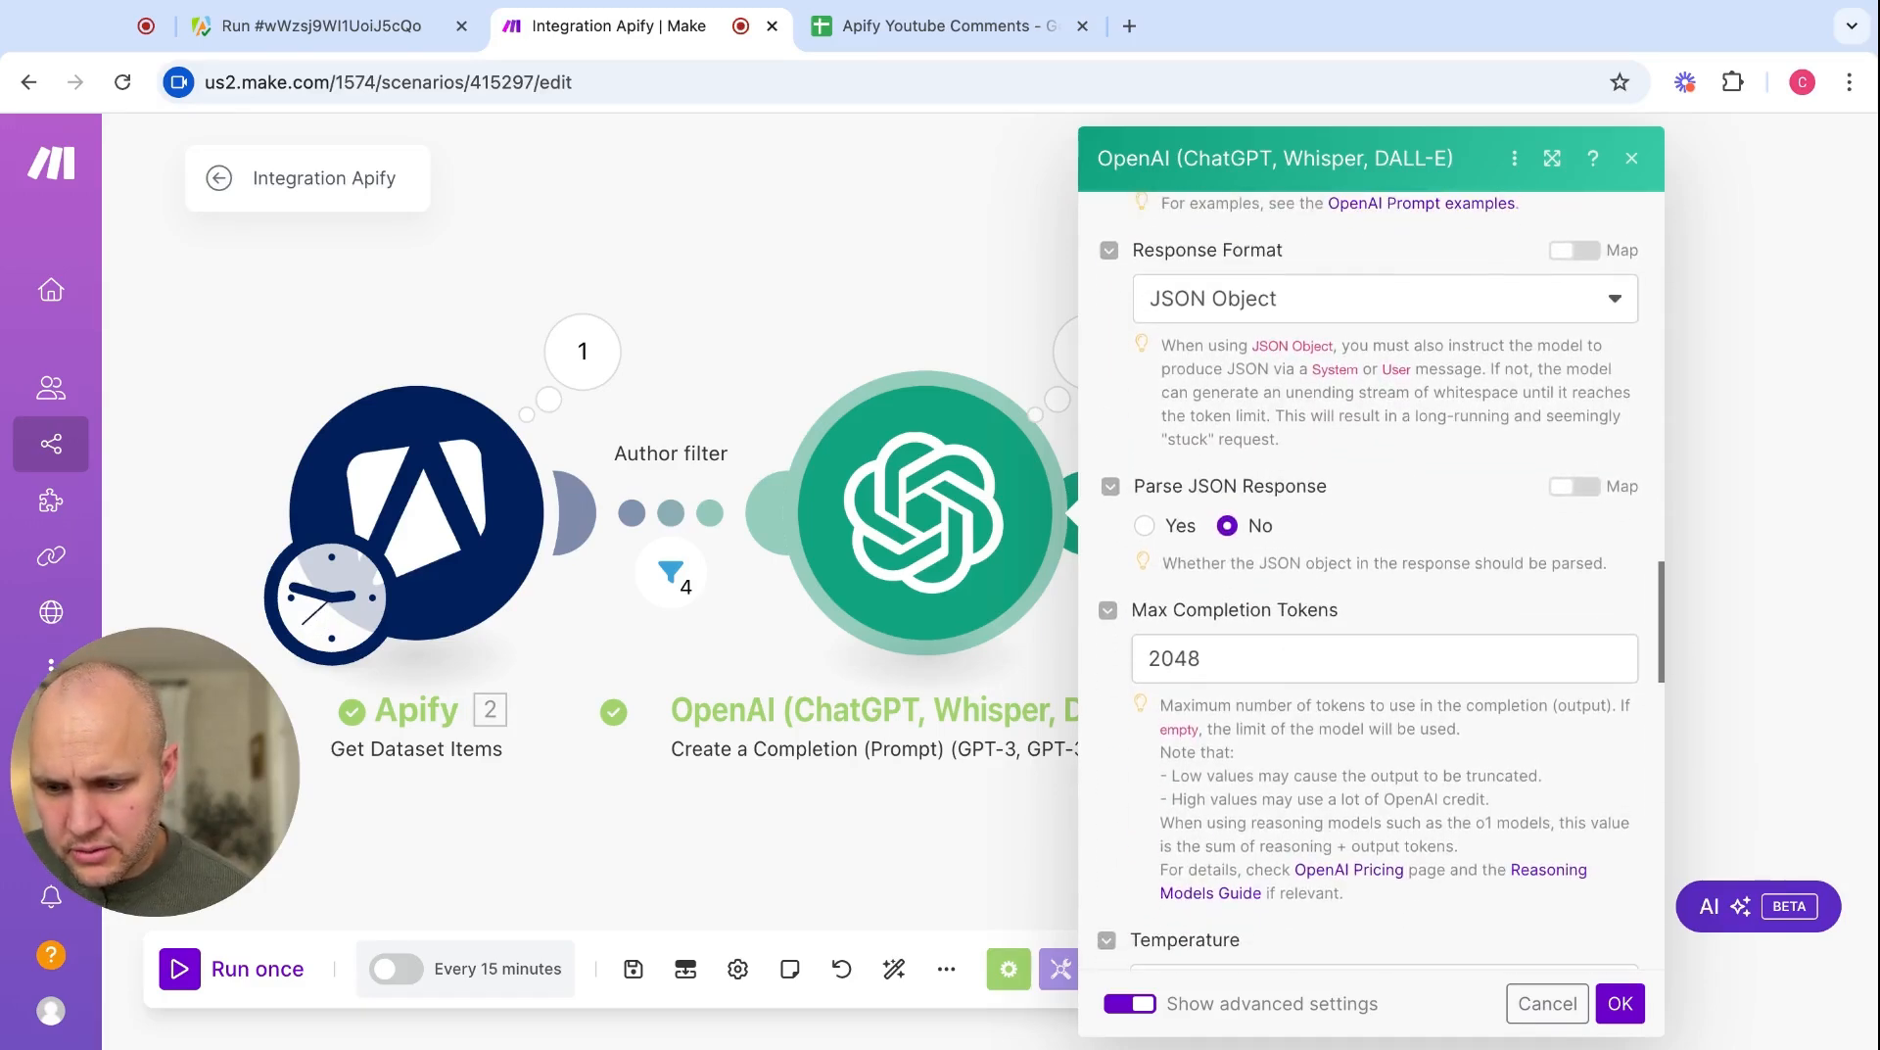
{"action": "left_click", "coordinate": [1144, 526]}
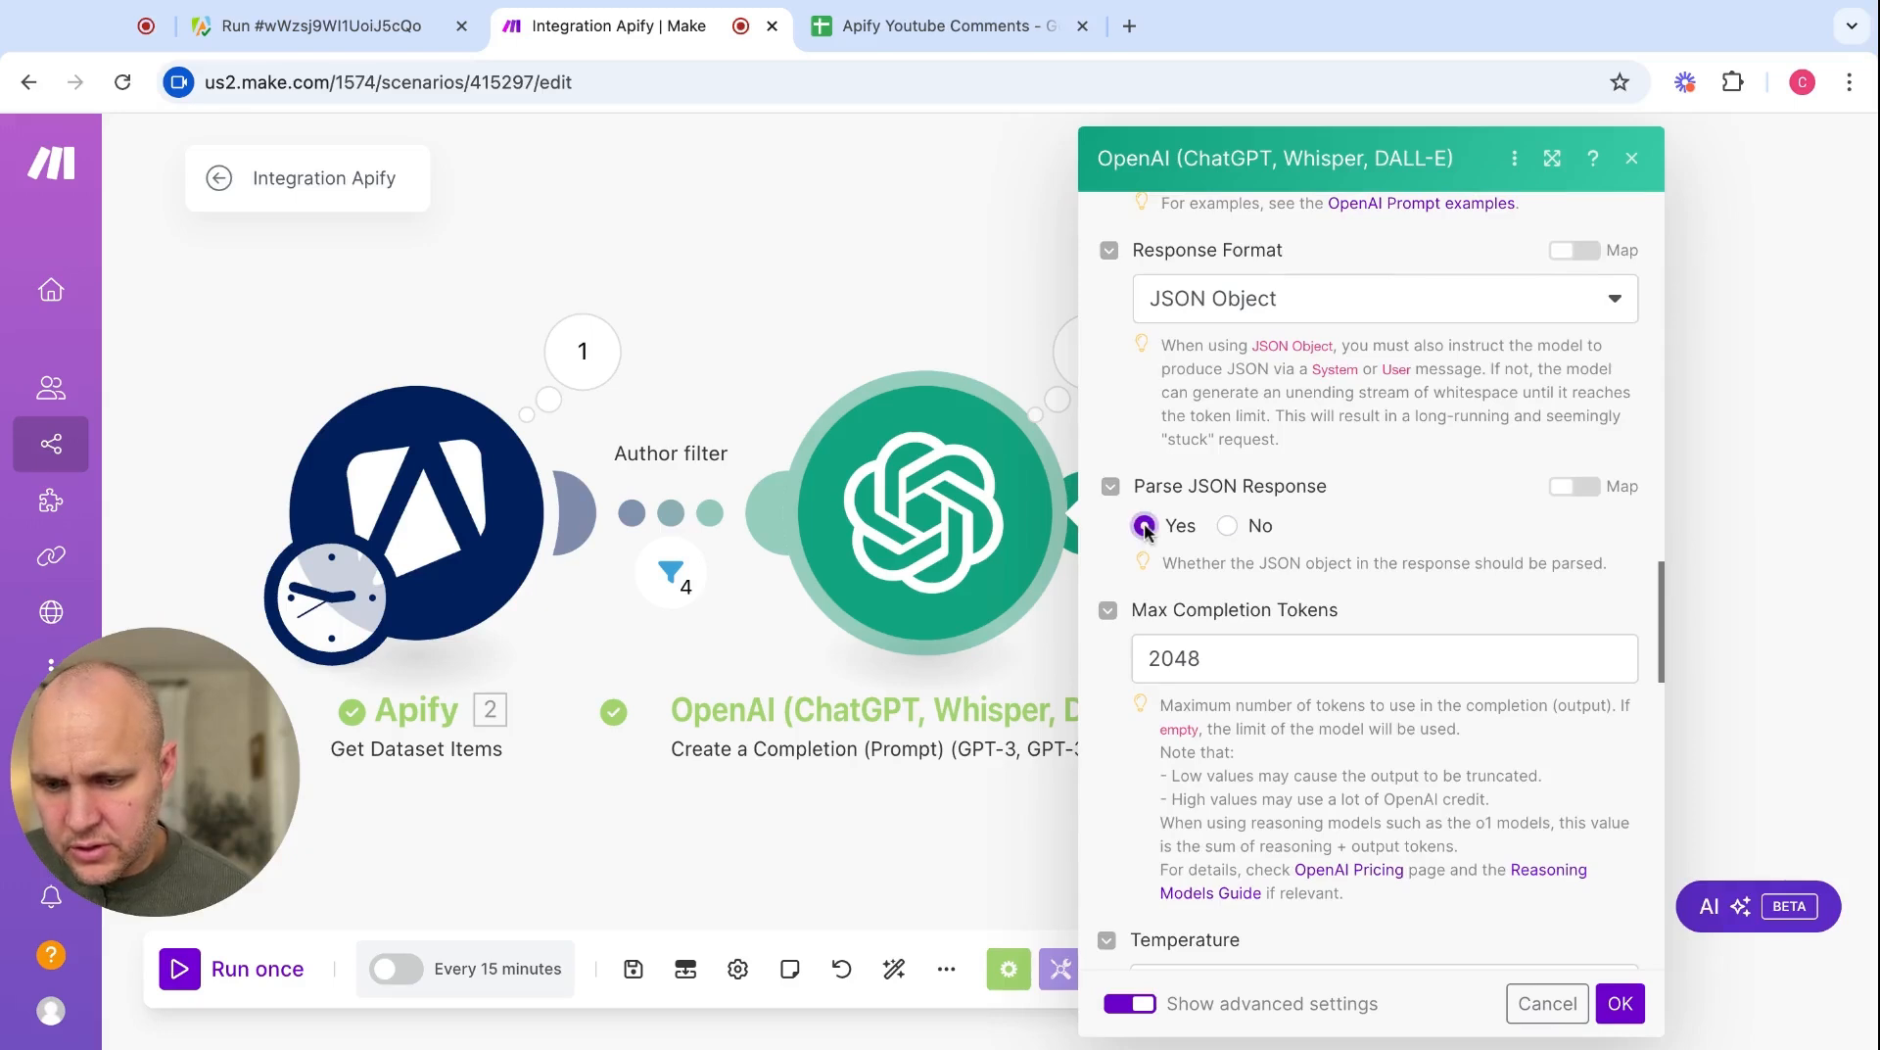
{"action": "left_click", "coordinate": [1620, 1006]}
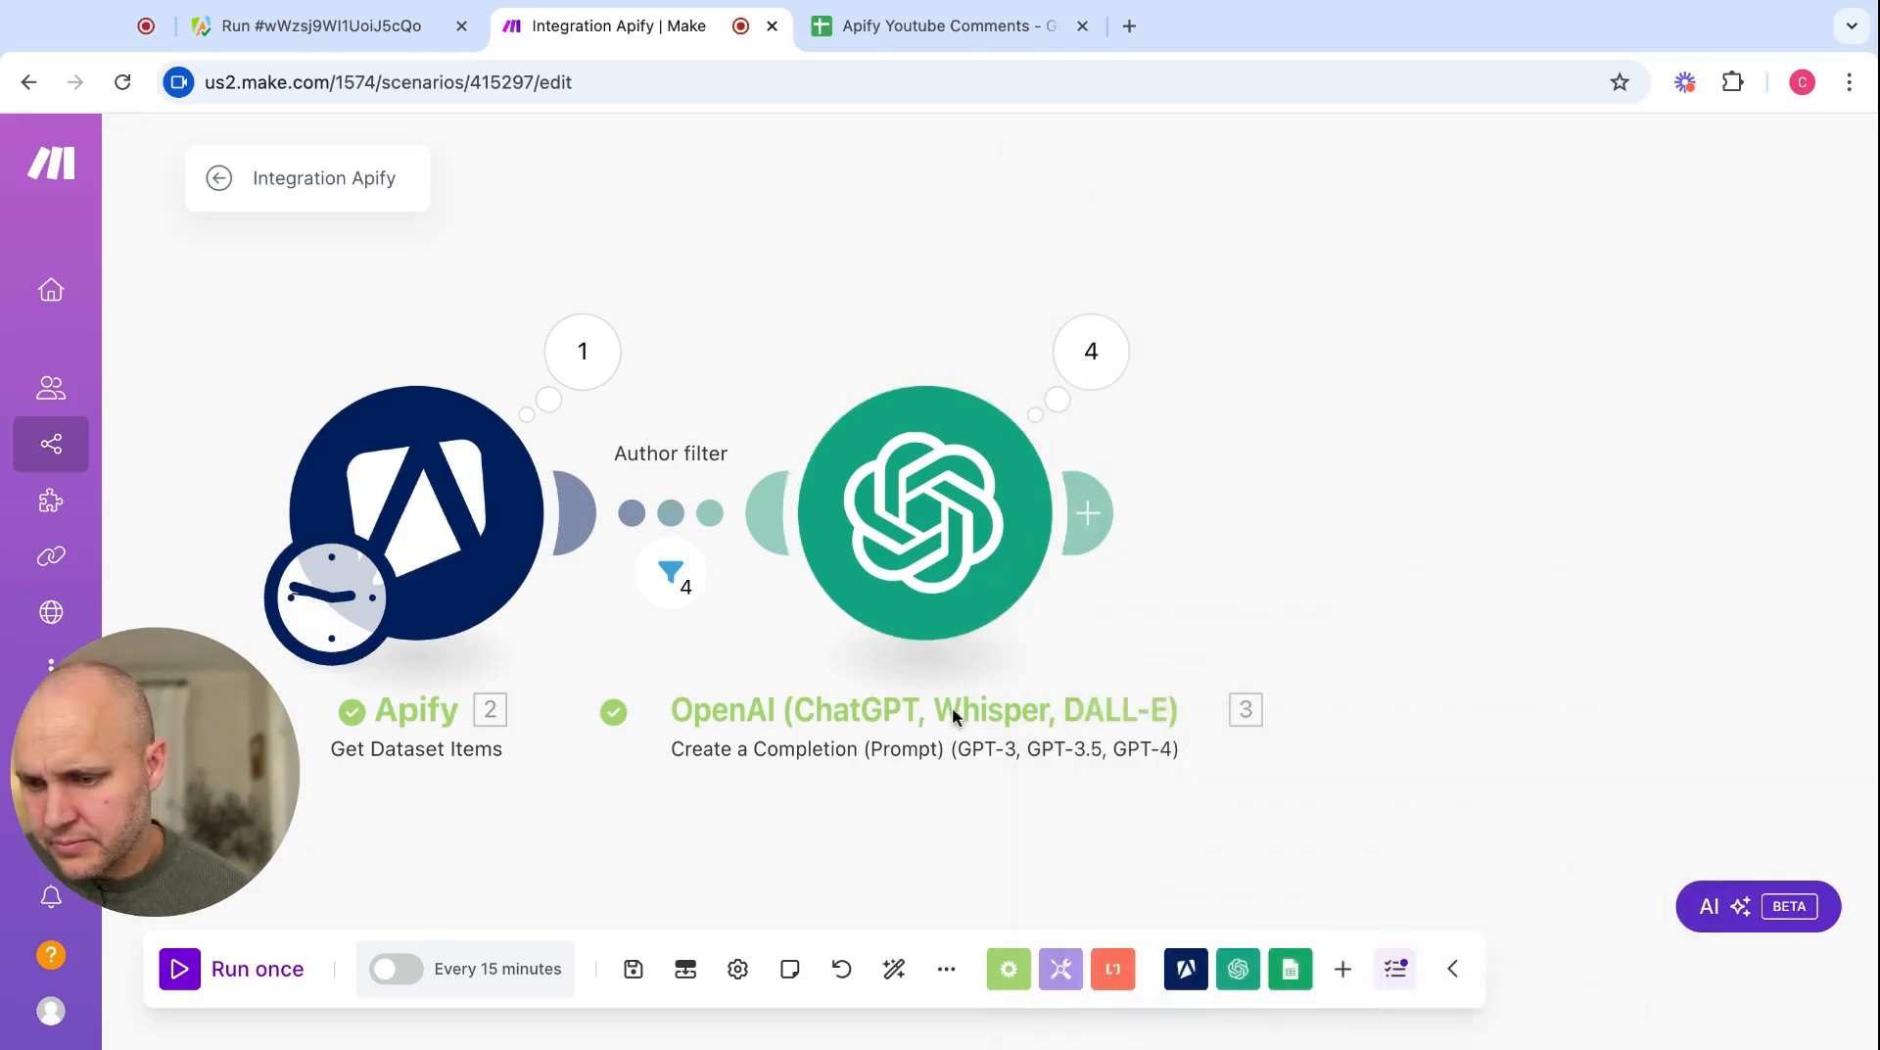
- Run the scenario once and inspect the message content within Choices in the OpenAI module's Operation 1 output
{"action": "left_click", "coordinate": [191, 982]}
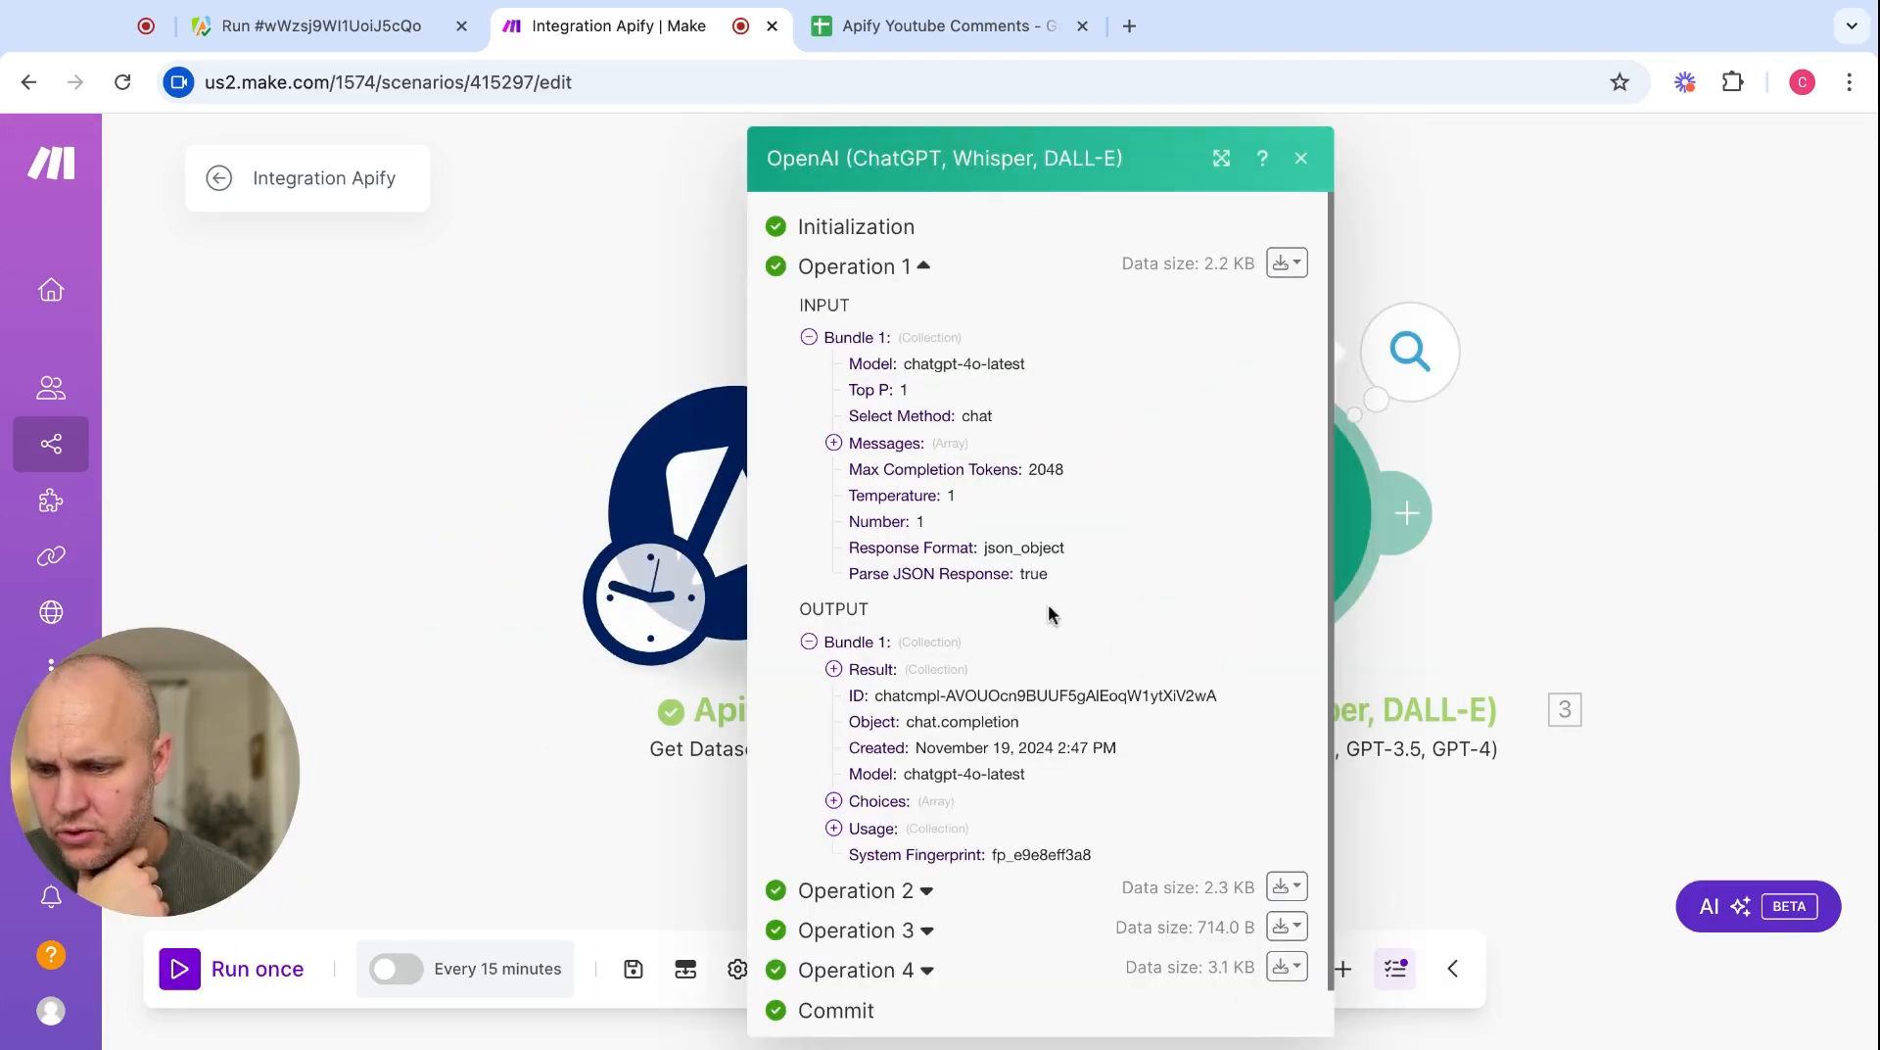
{"action": "scroll", "coordinate": [1033, 710], "scroll_direction": "down", "scroll_amount": 1}
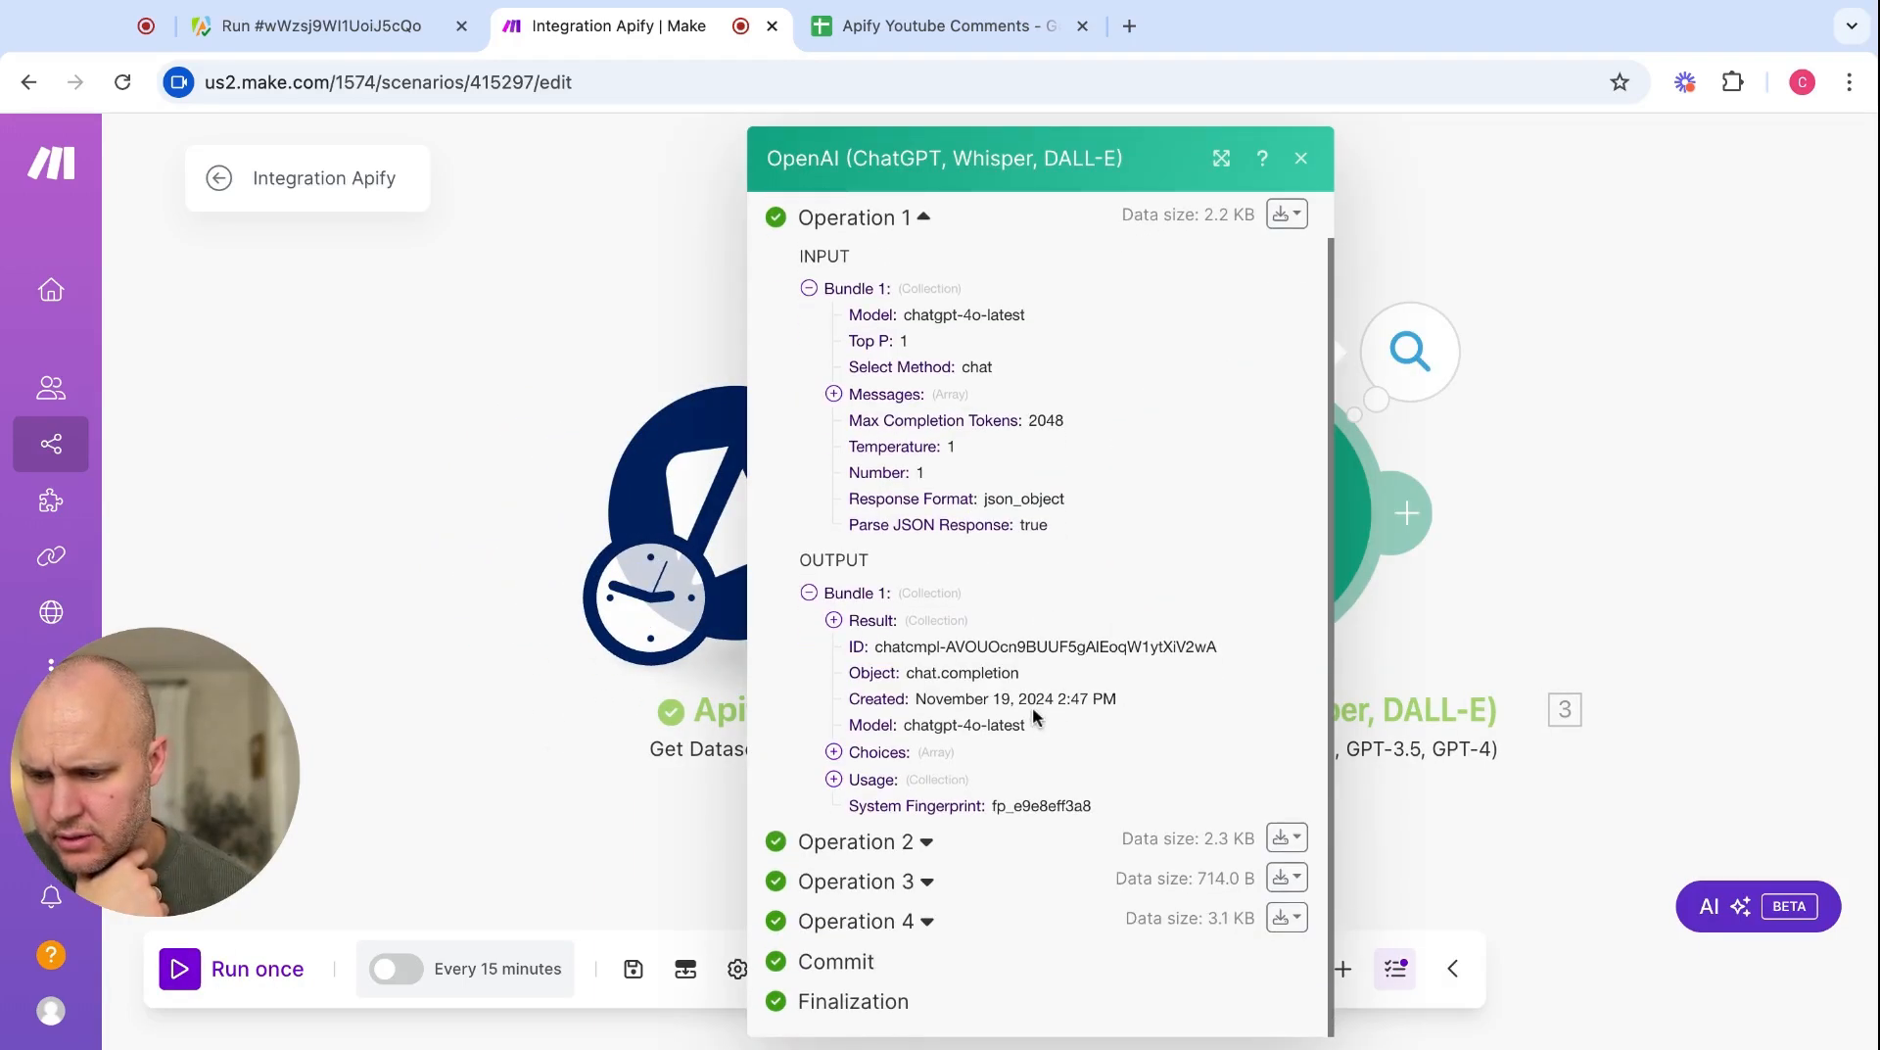
{"action": "left_click", "coordinate": [833, 752]}
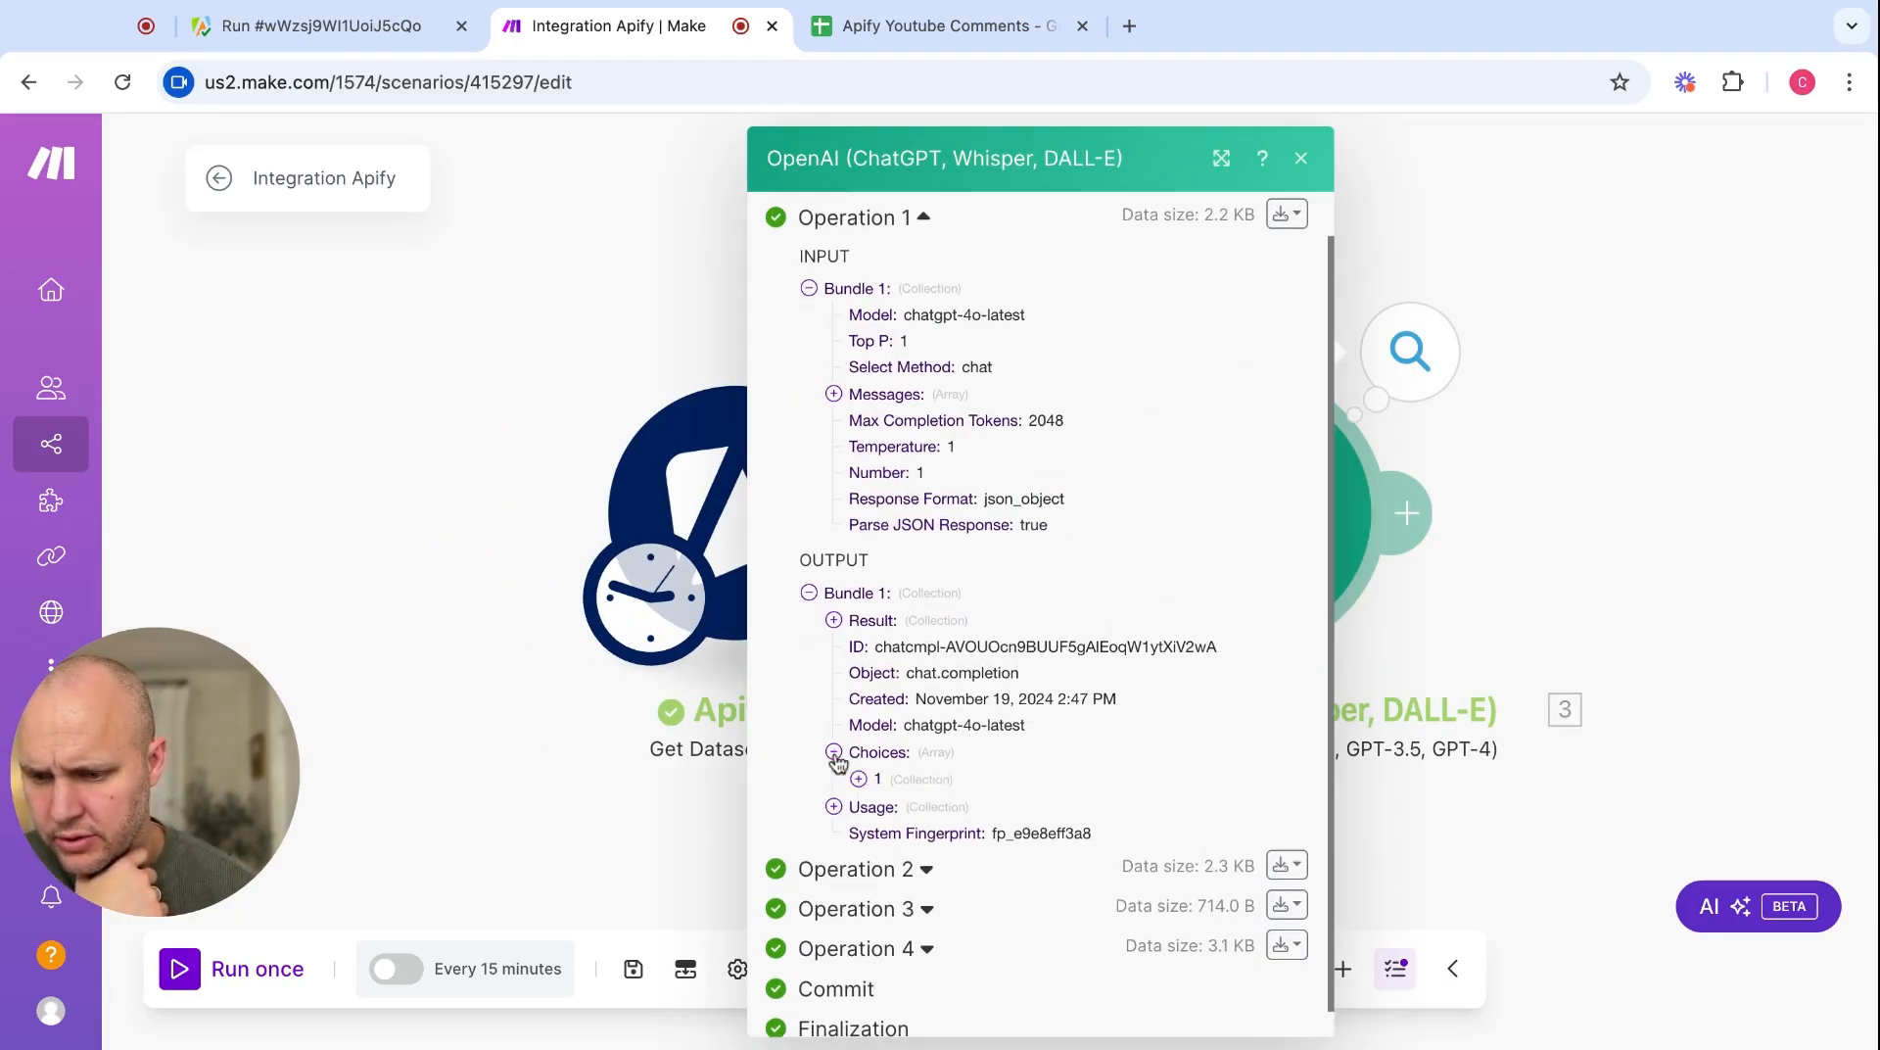
{"action": "left_click", "coordinate": [859, 779]}
{"action": "scroll", "coordinate": [874, 759], "scroll_direction": "down", "scroll_amount": 2}
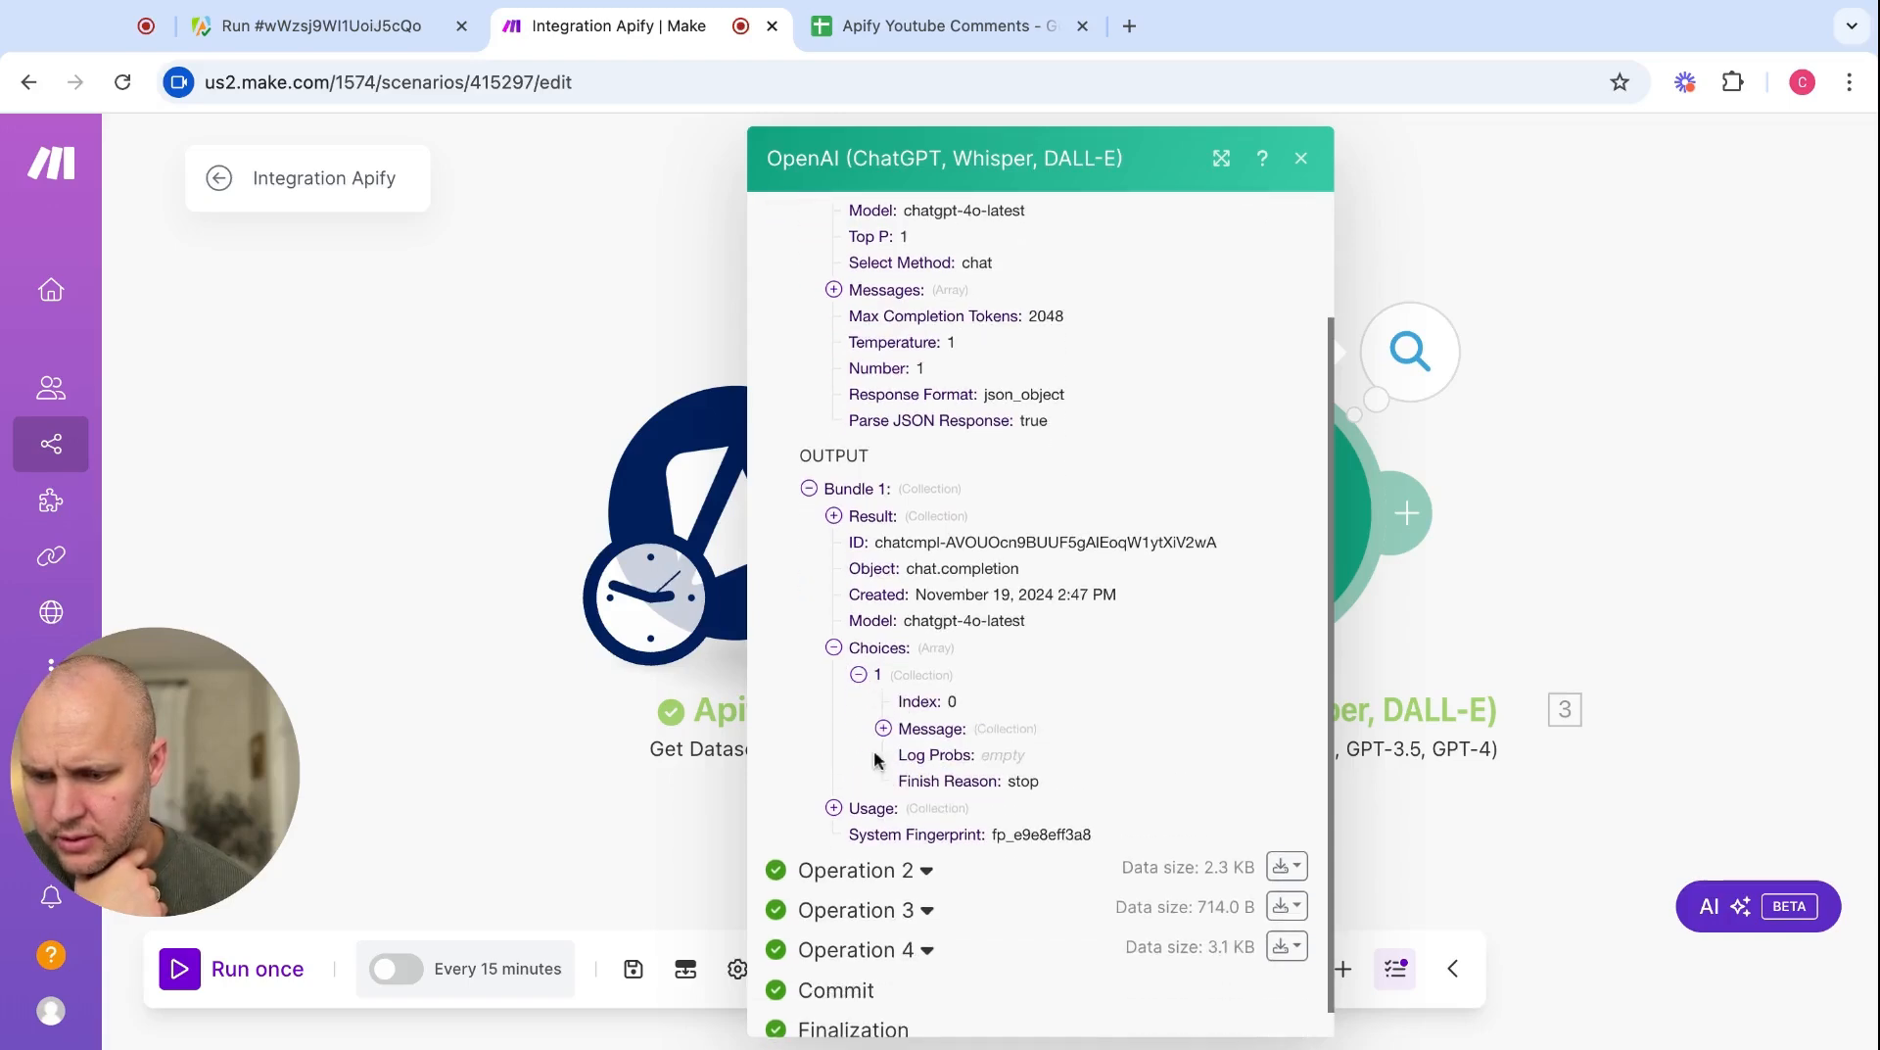
{"action": "left_click", "coordinate": [885, 730]}
{"action": "scroll", "coordinate": [910, 817], "scroll_direction": "down", "scroll_amount": 4}
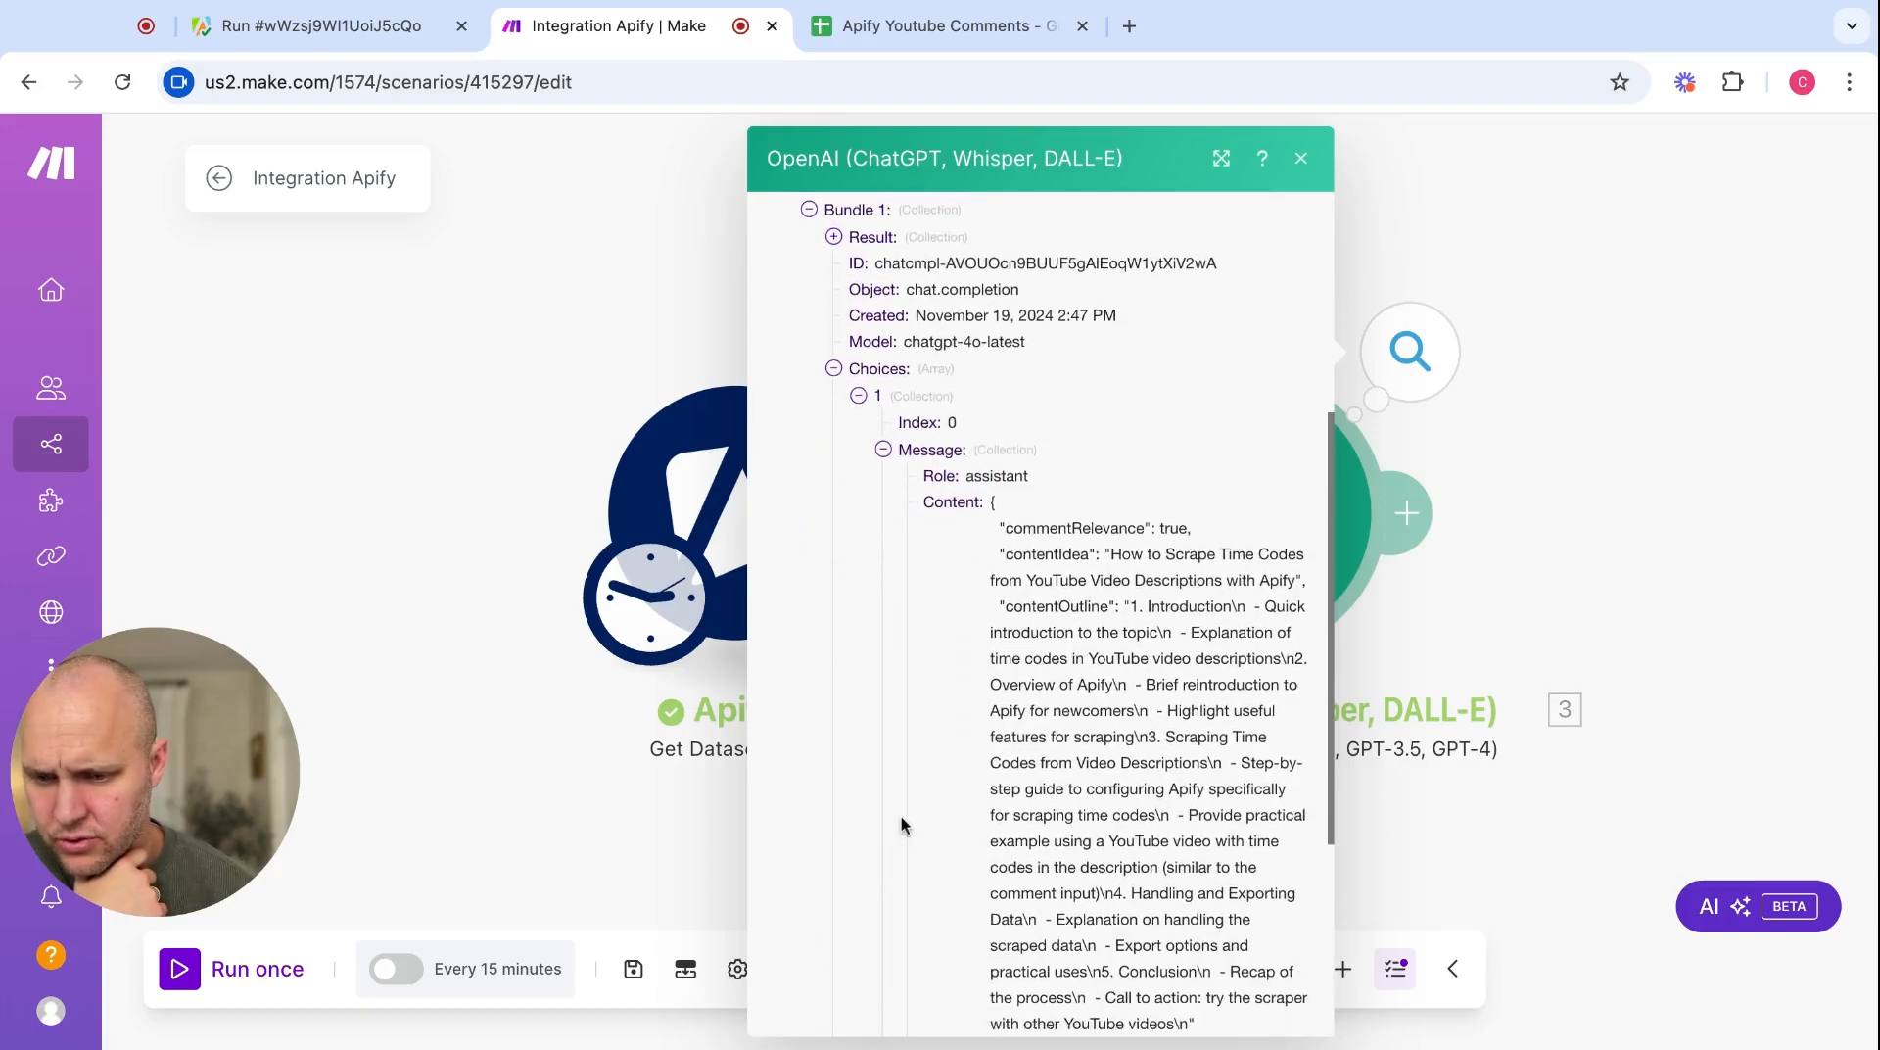
{"action": "left_click", "coordinate": [1697, 509]}
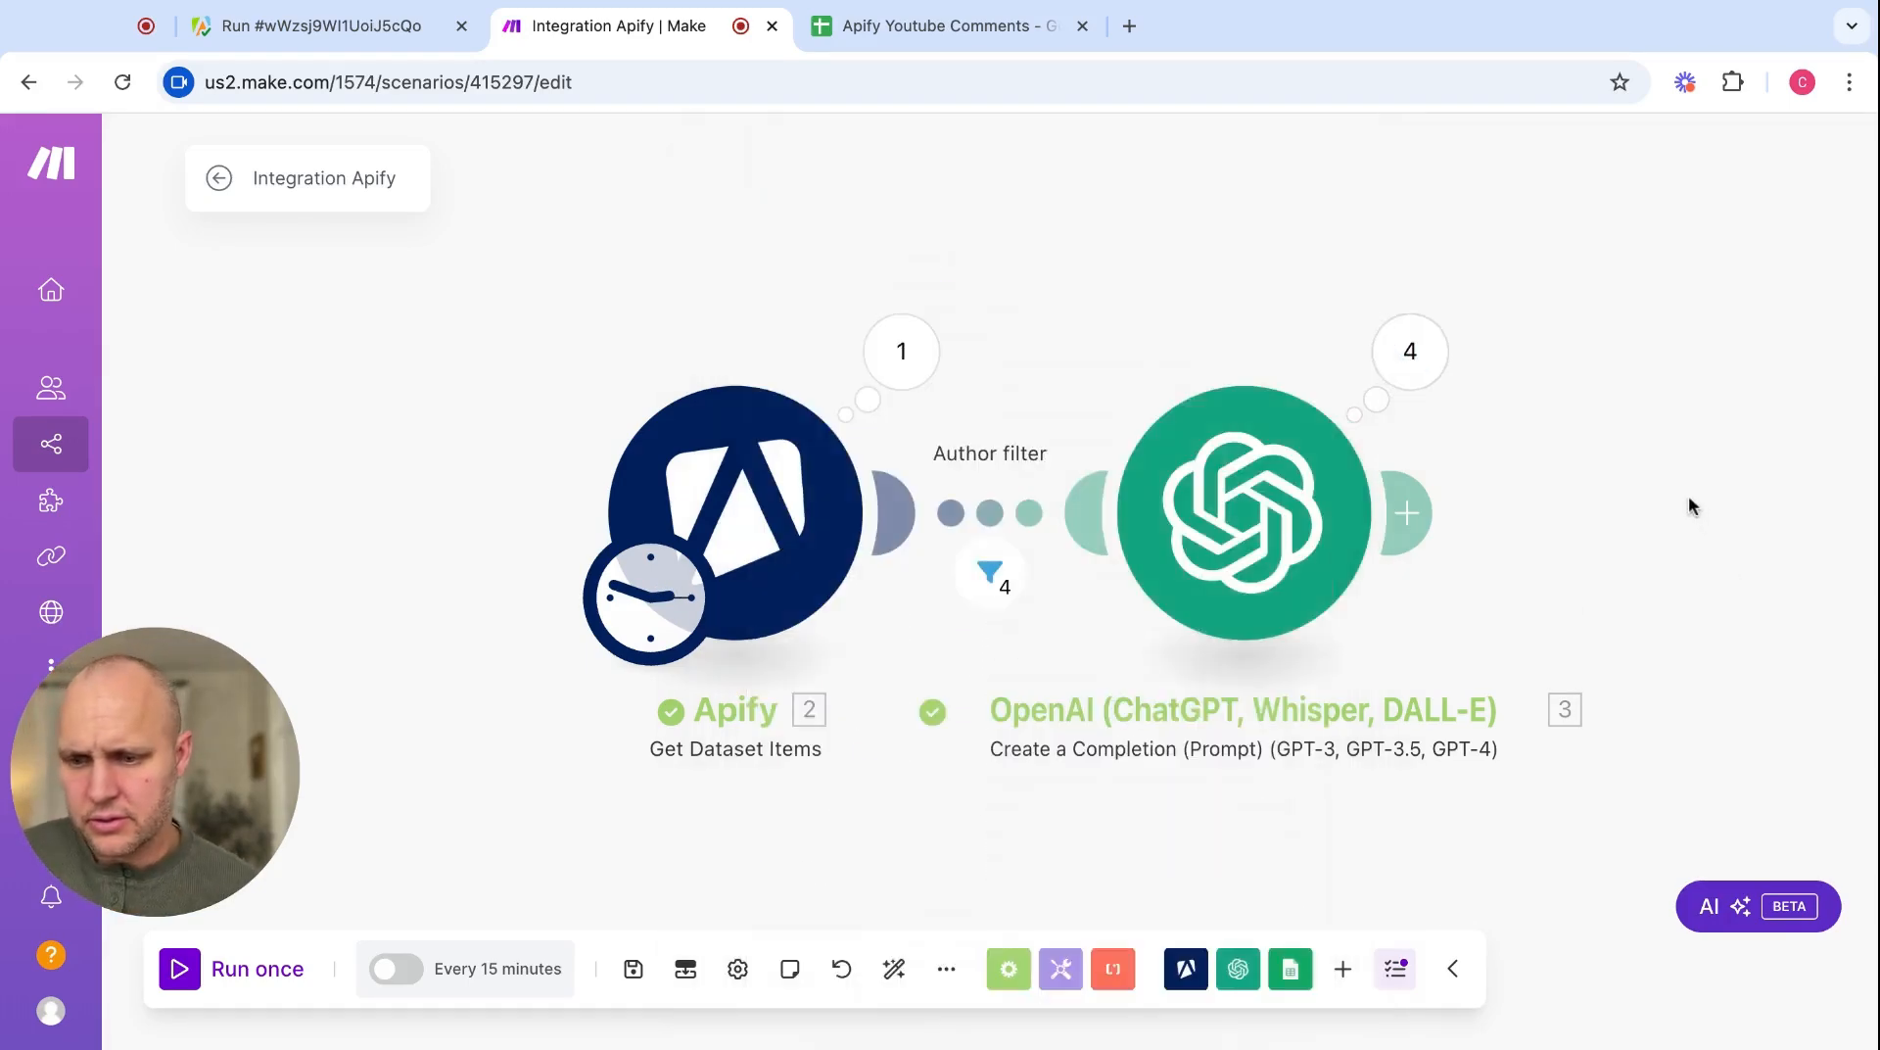
- Add a Google Sheets Add a Row module after OpenAI, targeting Sheet1 of Apify Youtube Comments with headers
{"action": "left_click", "coordinate": [1405, 499]}
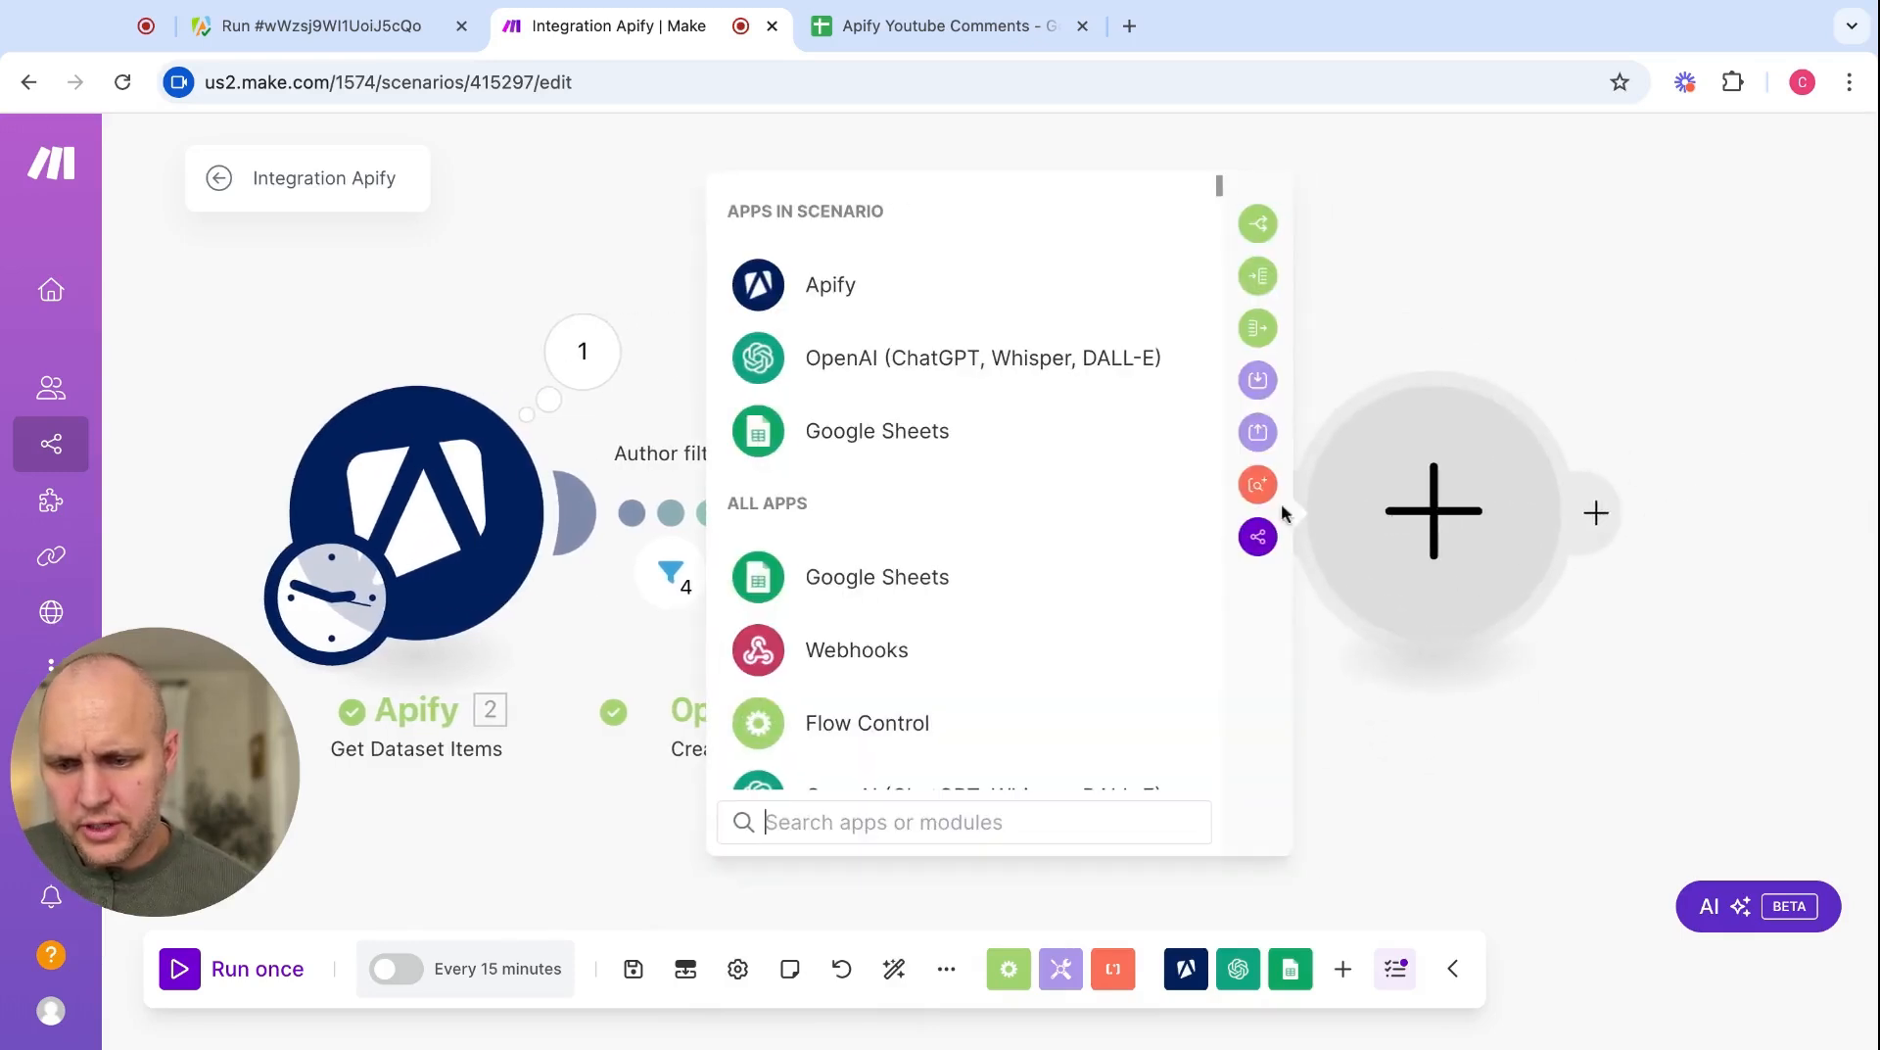
{"action": "left_click", "coordinate": [901, 432]}
{"action": "left_click", "coordinate": [979, 431]}
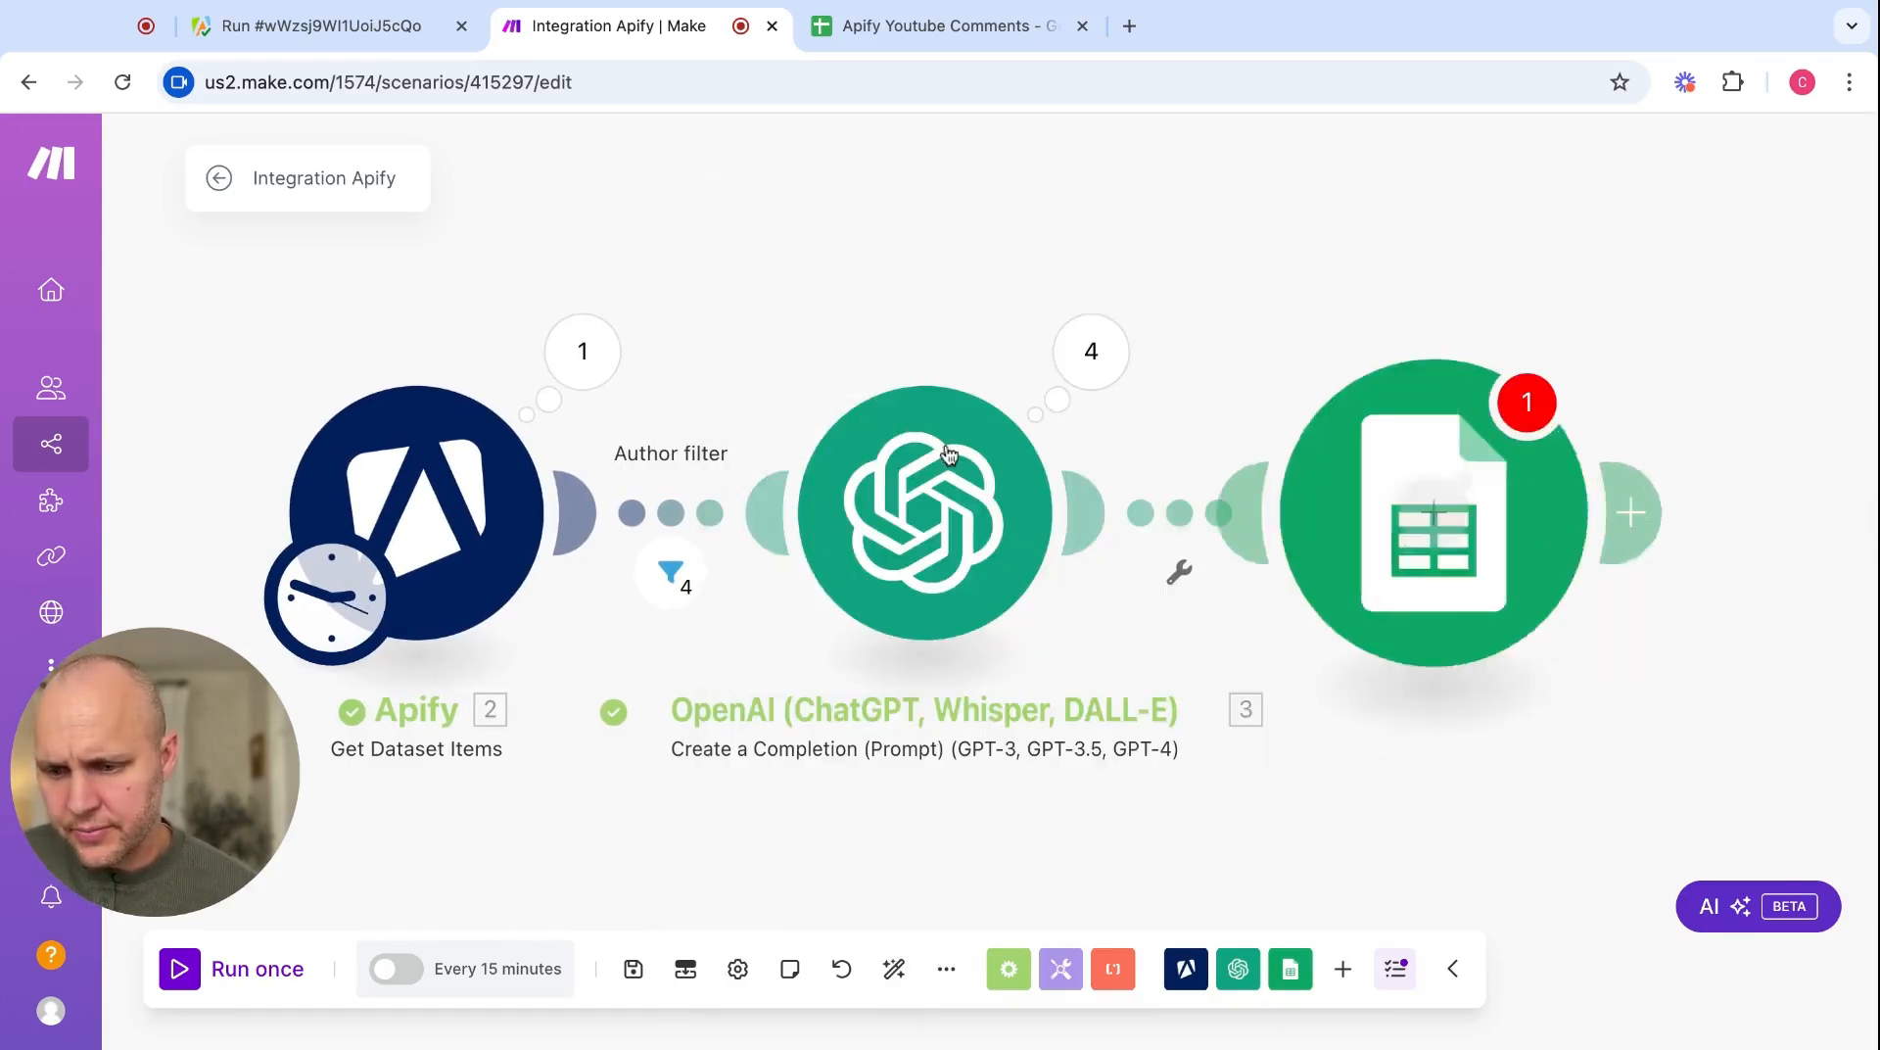
{"action": "left_click", "coordinate": [957, 875]}
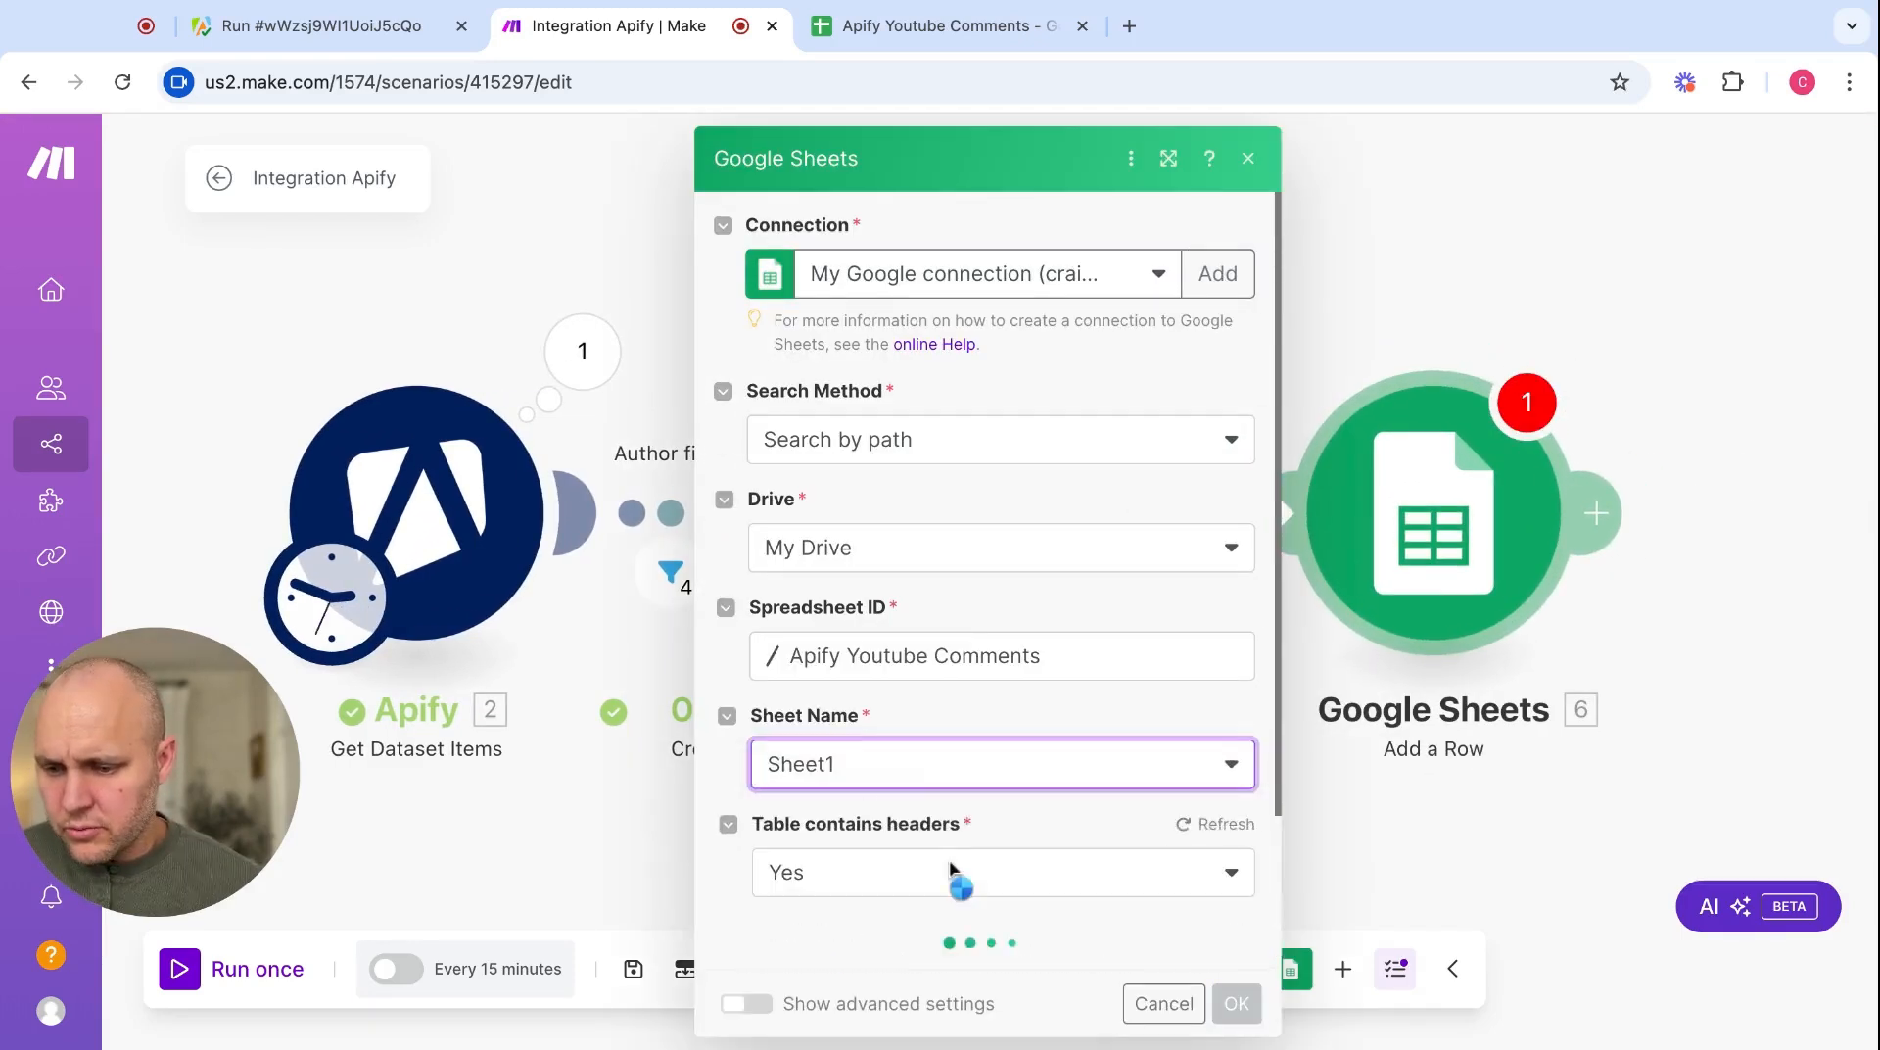
{"action": "scroll", "coordinate": [957, 874], "scroll_direction": "down", "scroll_amount": 2}
{"action": "scroll", "coordinate": [956, 874], "scroll_direction": "down", "scroll_amount": 3}
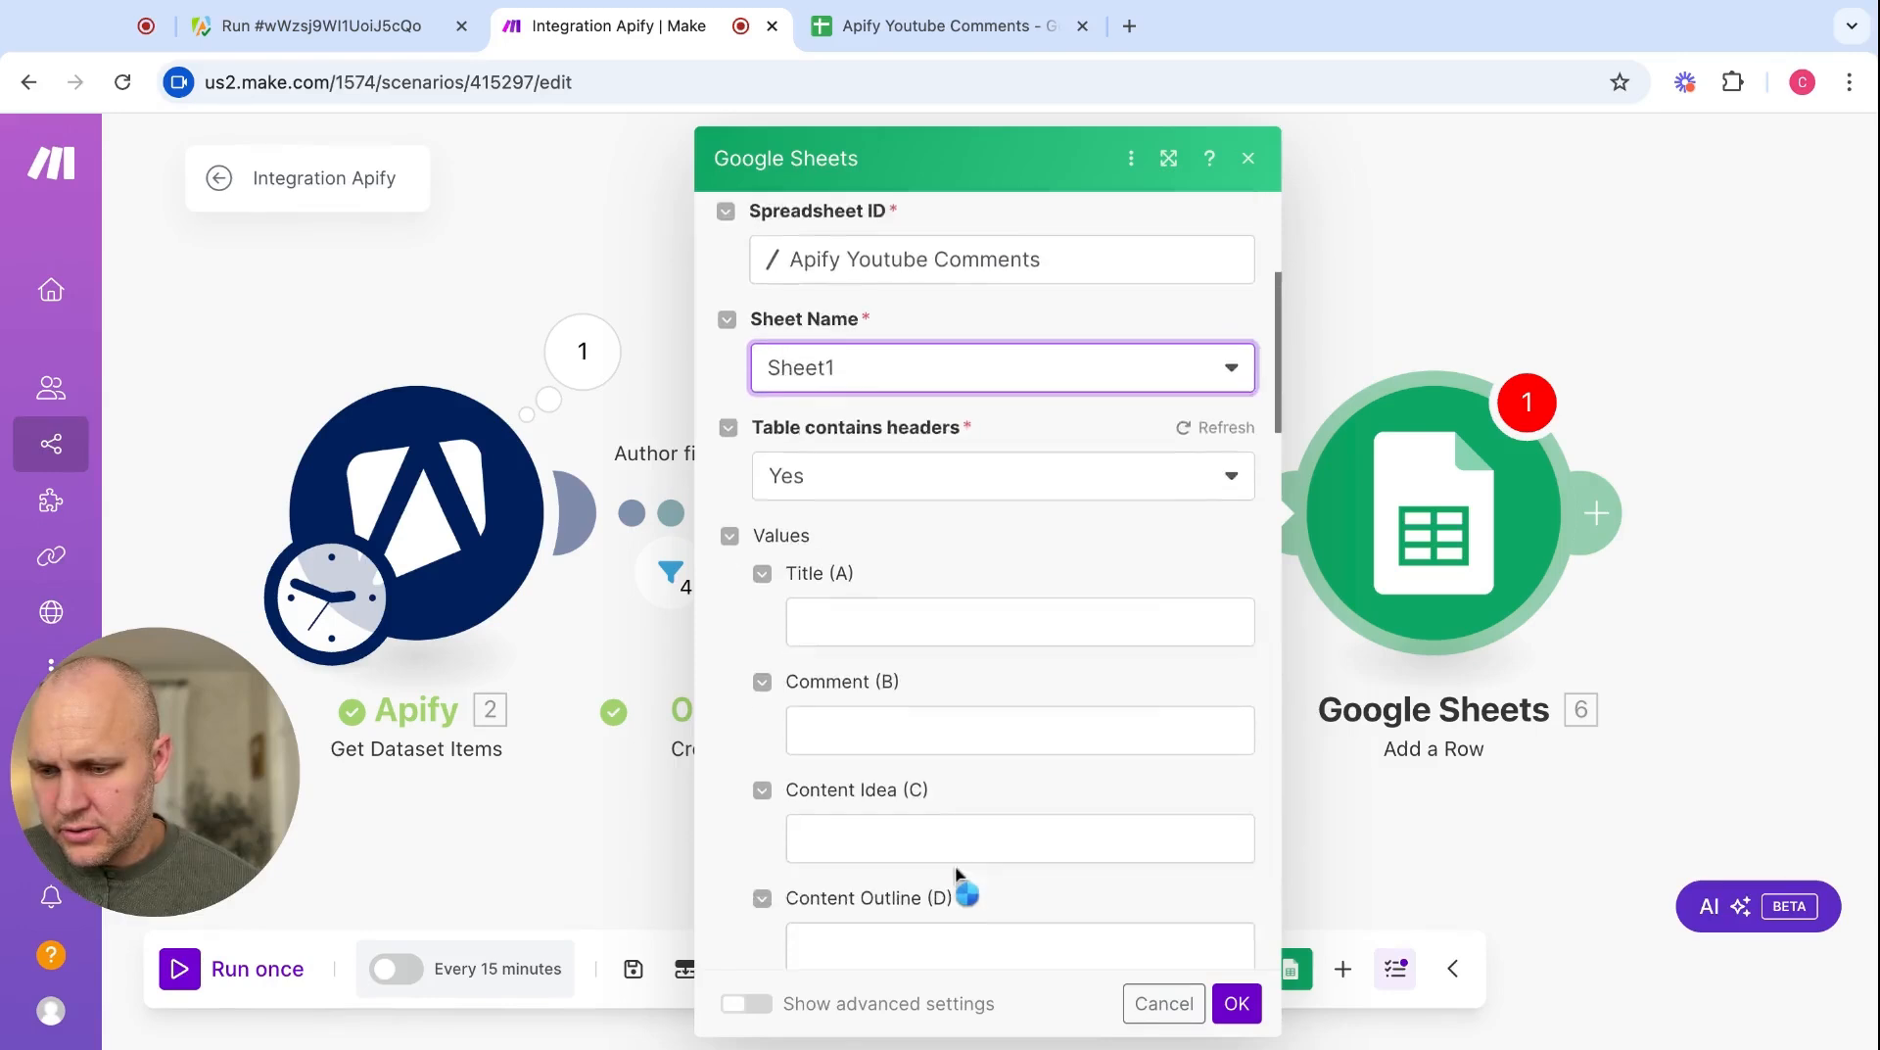
{"action": "scroll", "coordinate": [922, 625], "scroll_direction": "down", "scroll_amount": 1}
- Map the OpenAI result's contentIdea to Content Idea (C) and contentOutline to Content Outline (D)
{"action": "left_click", "coordinate": [914, 634]}
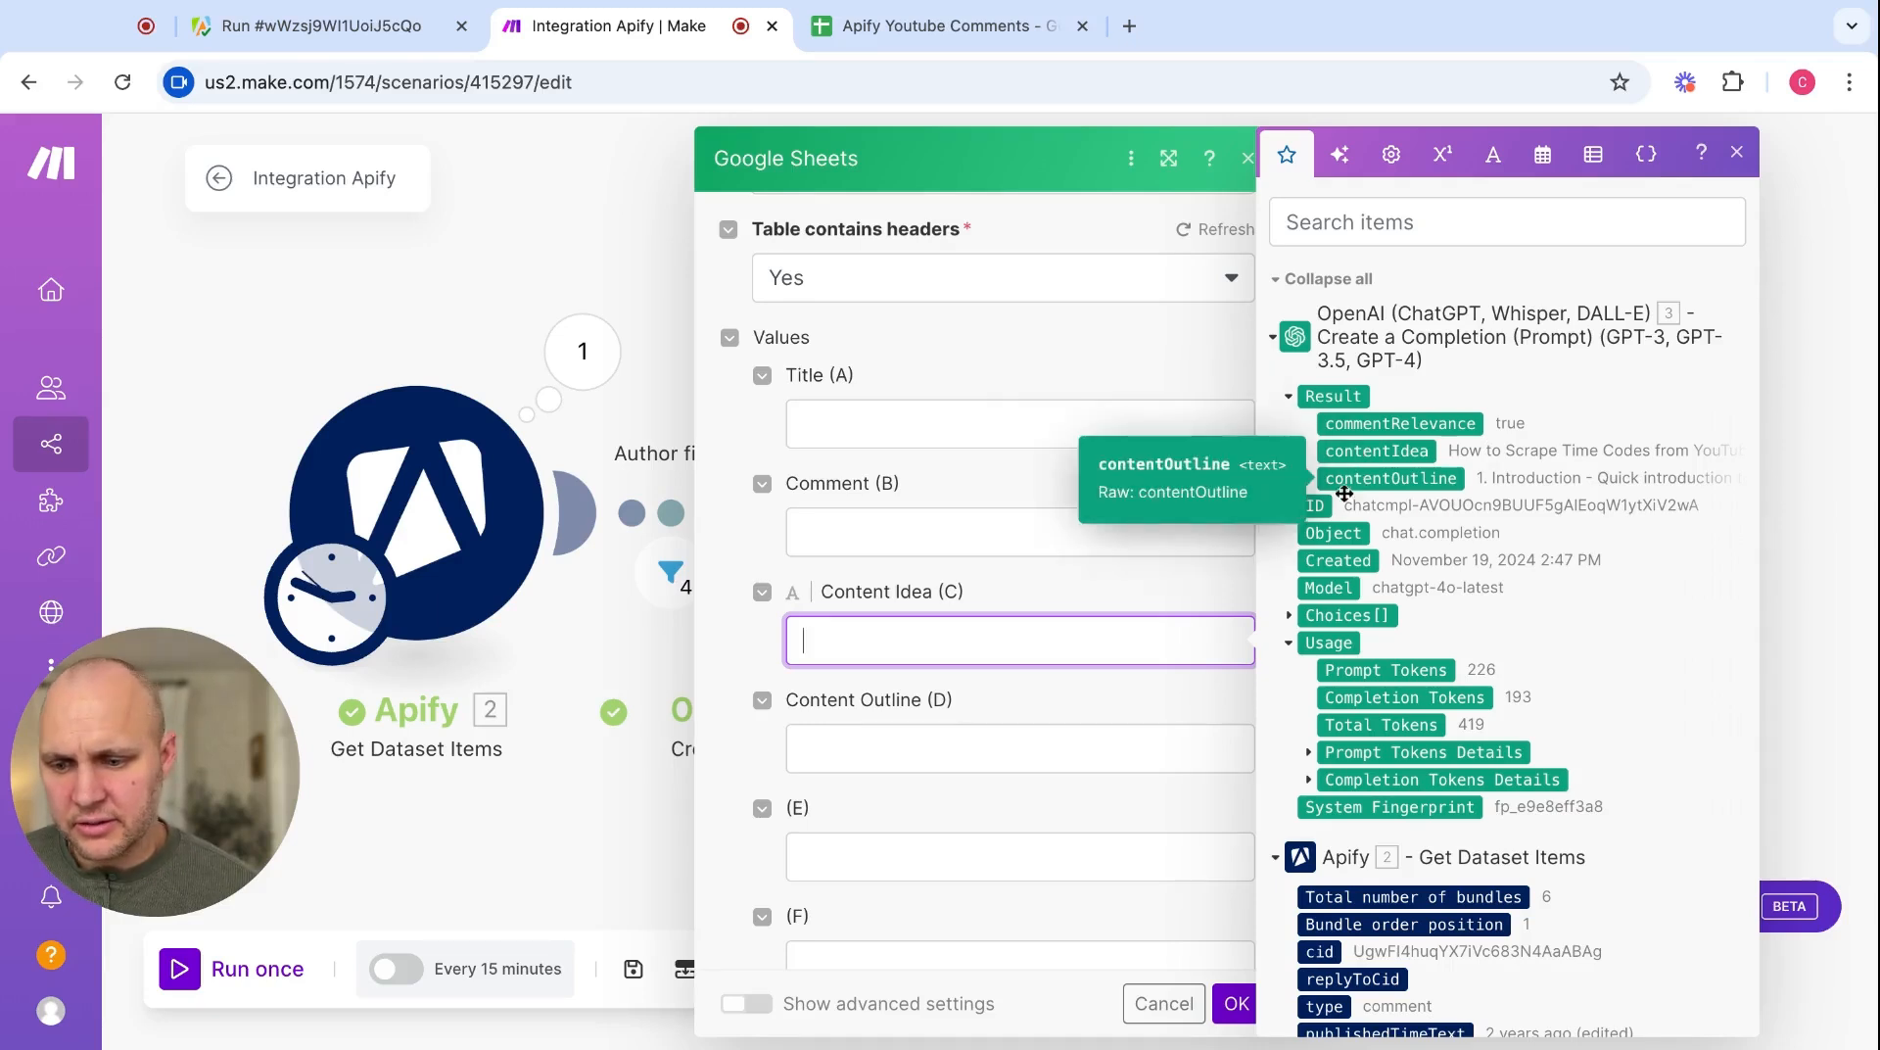
{"action": "left_click", "coordinate": [1381, 458]}
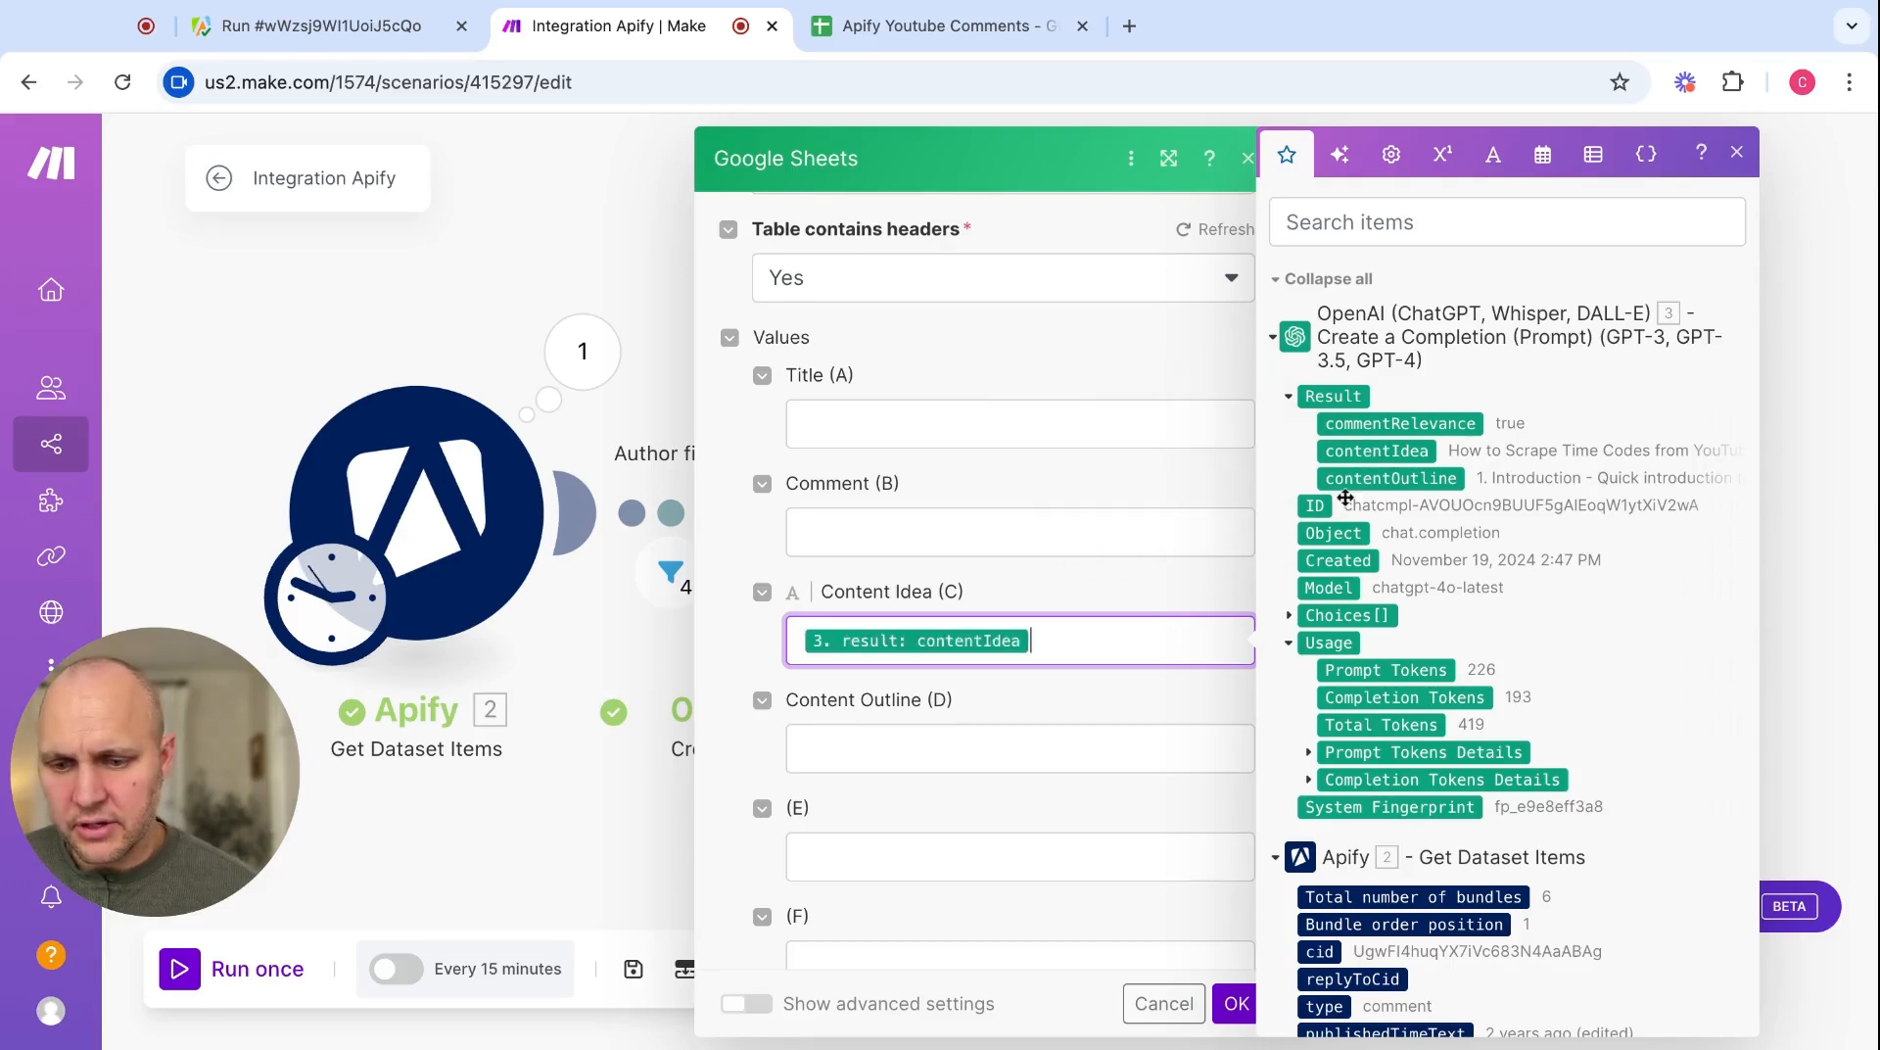
{"action": "left_click", "coordinate": [1069, 756]}
{"action": "left_click", "coordinate": [1371, 471]}
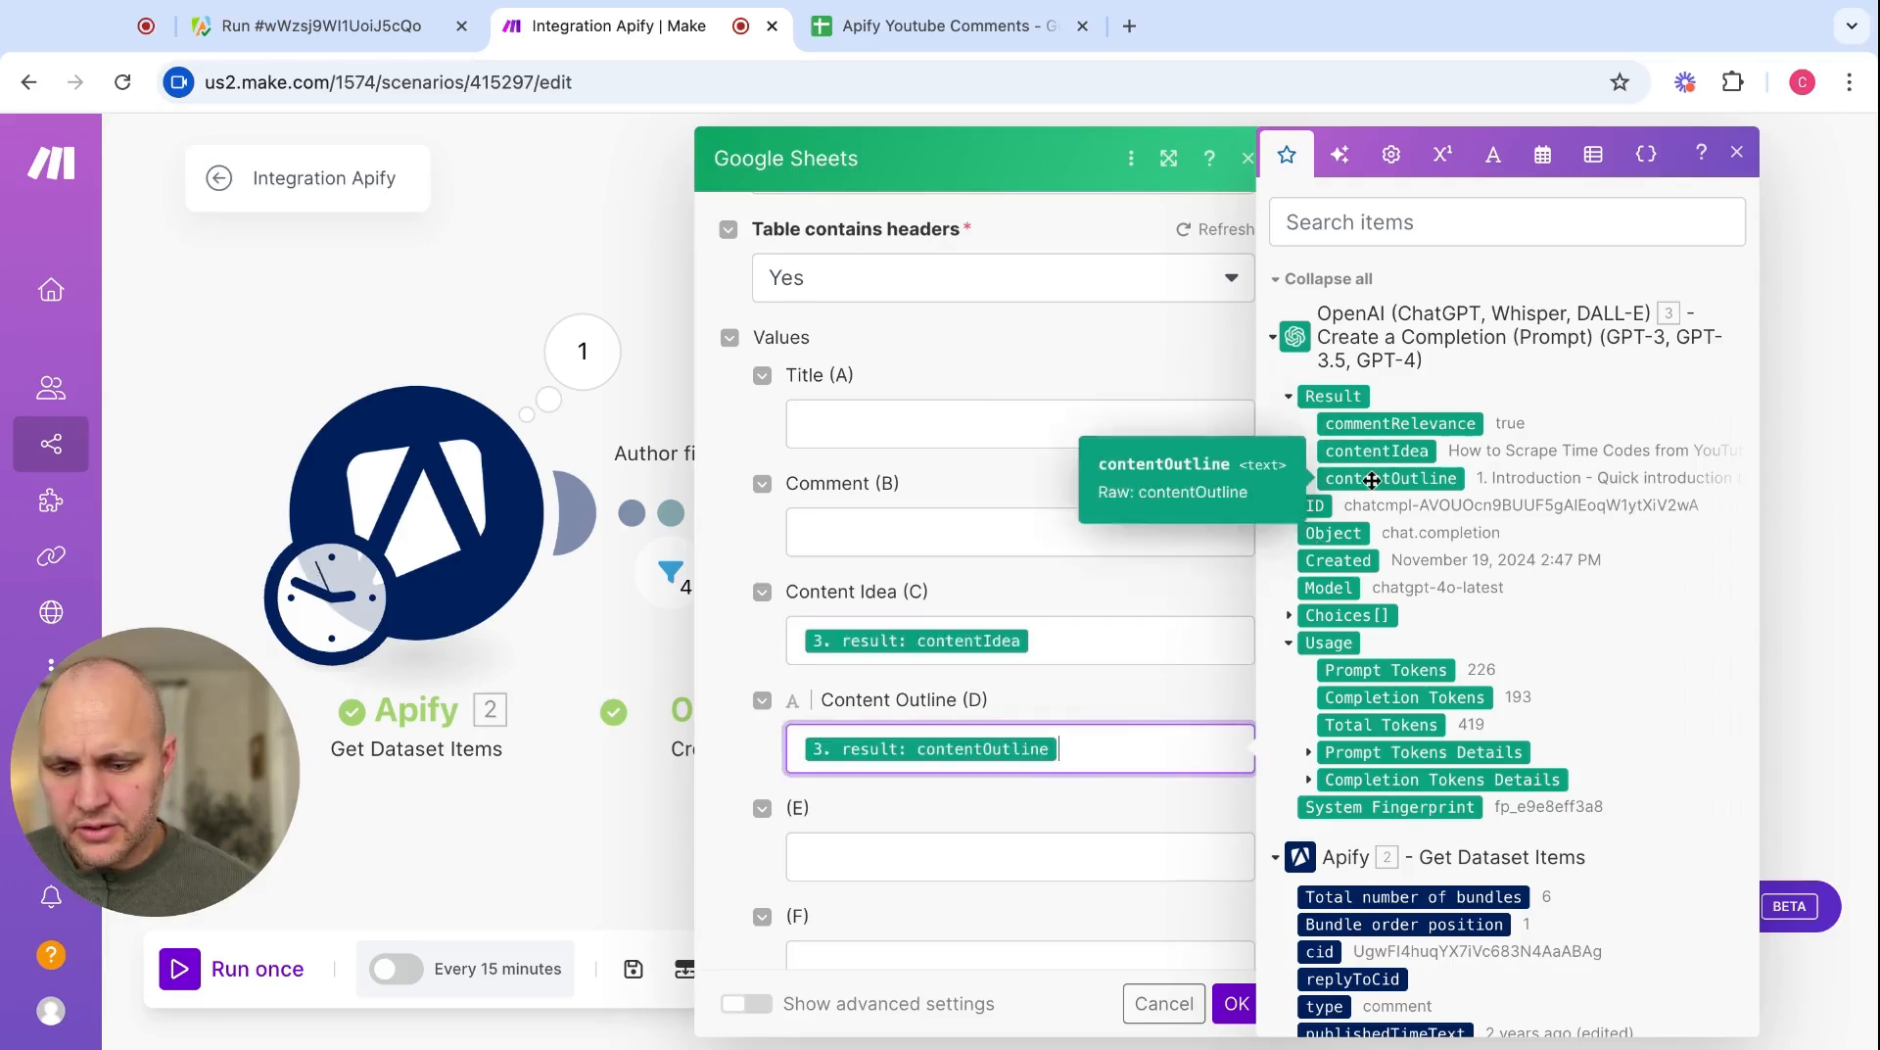
- Map the Apify comment to Comment (B) and the Apify title to Title (A), and save the Google Sheets module
{"action": "left_click", "coordinate": [997, 518]}
{"action": "scroll", "coordinate": [1301, 779], "scroll_direction": "down", "scroll_amount": 3}
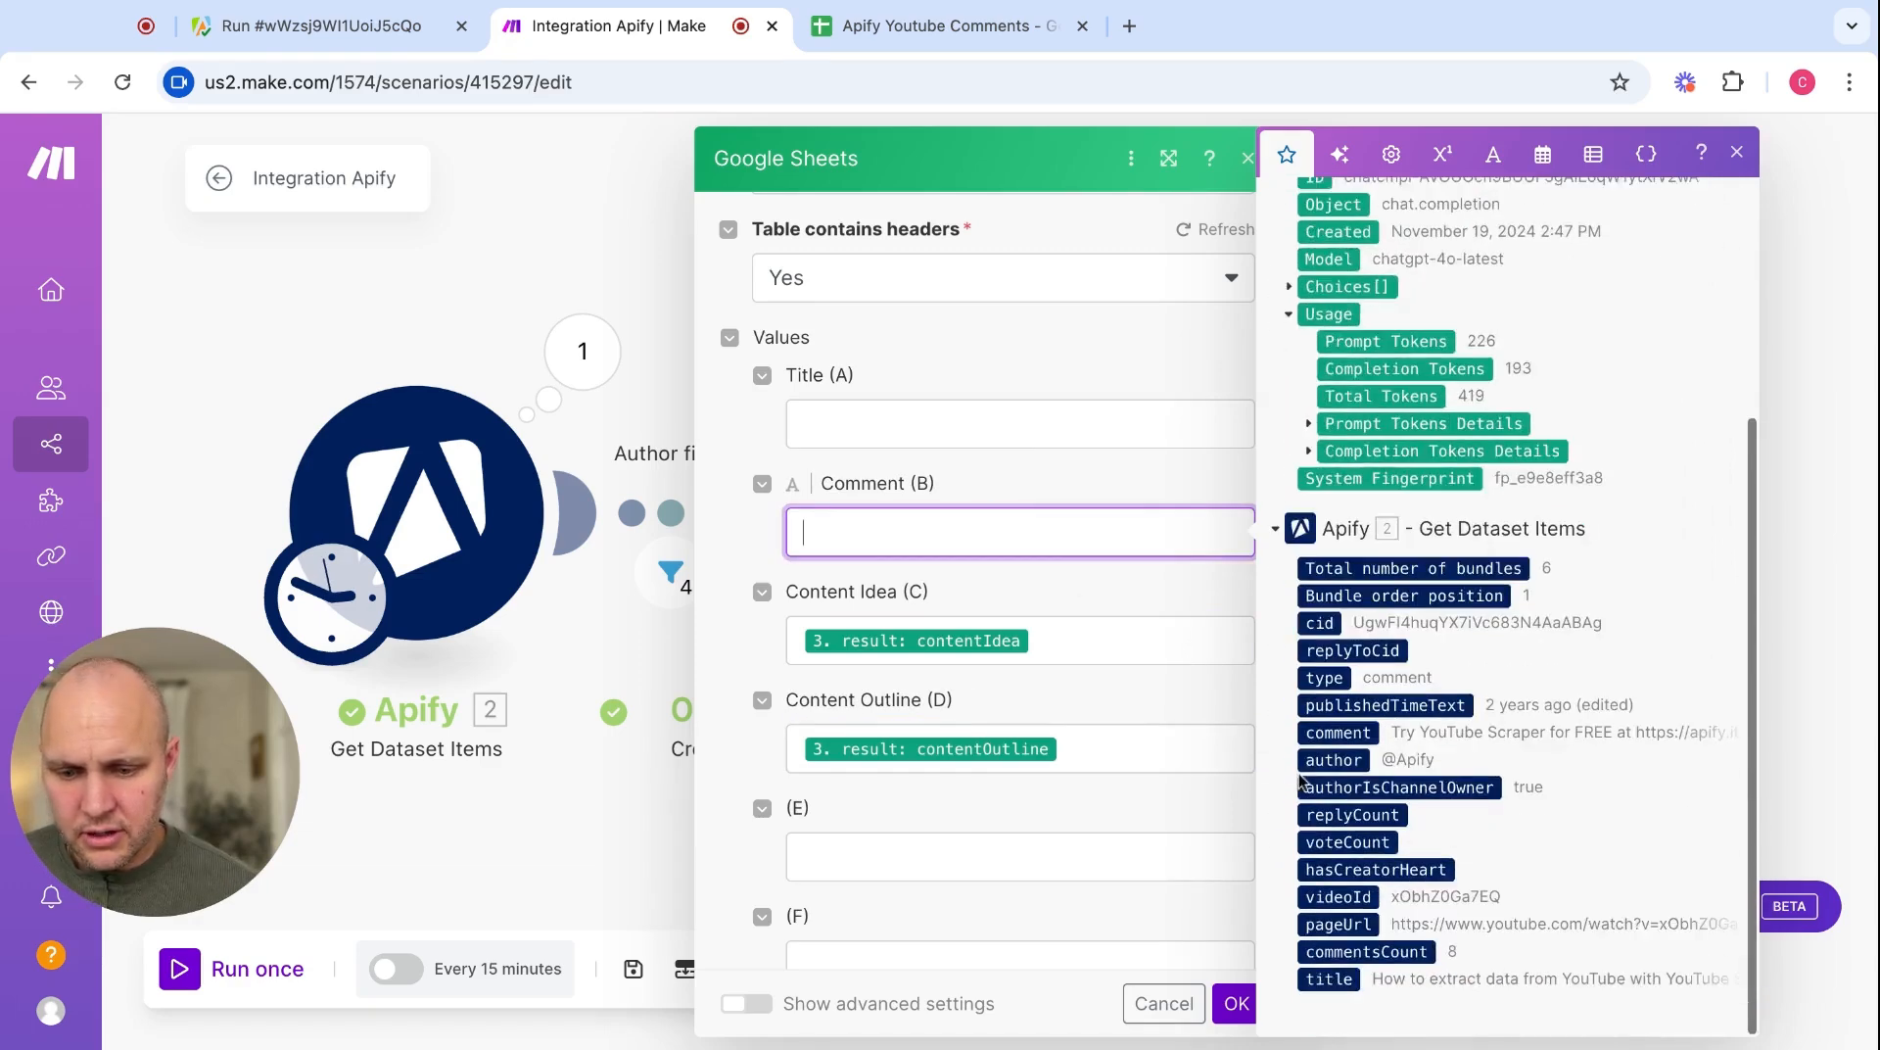
{"action": "left_click", "coordinate": [1341, 732]}
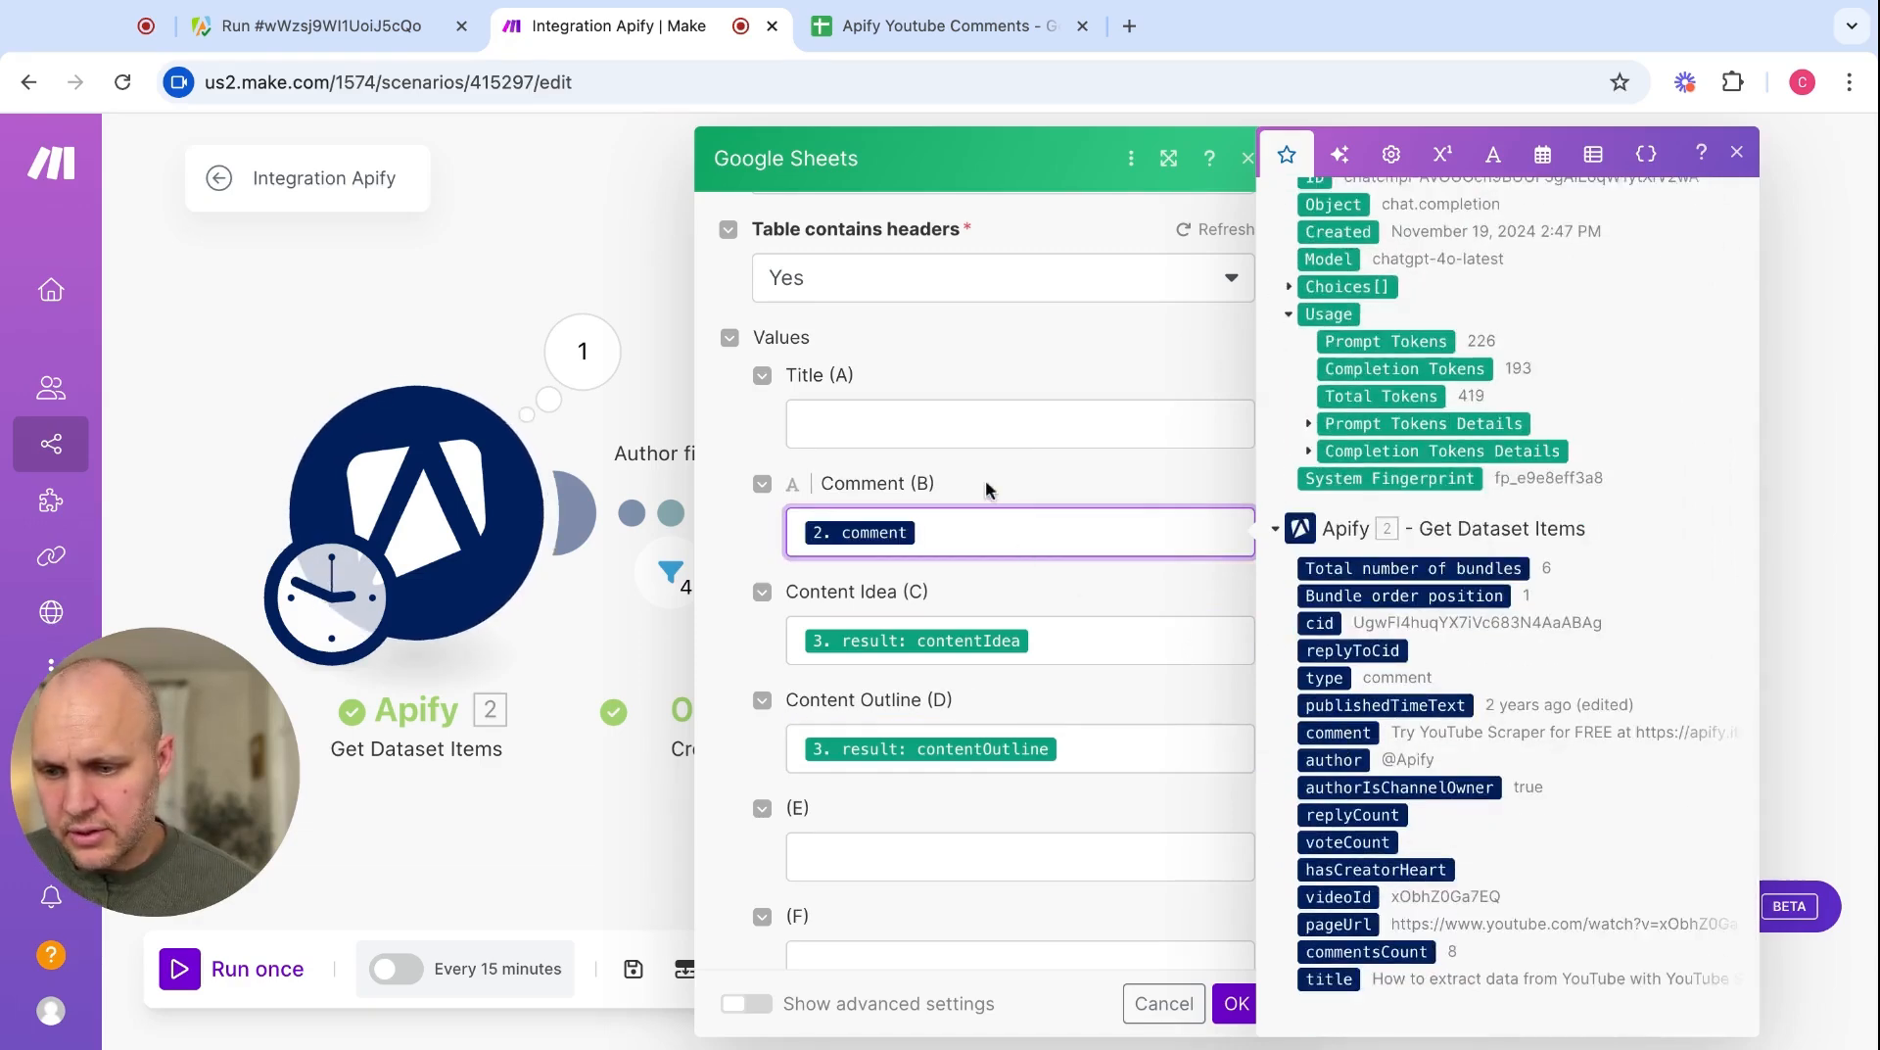
{"action": "left_click", "coordinate": [974, 423]}
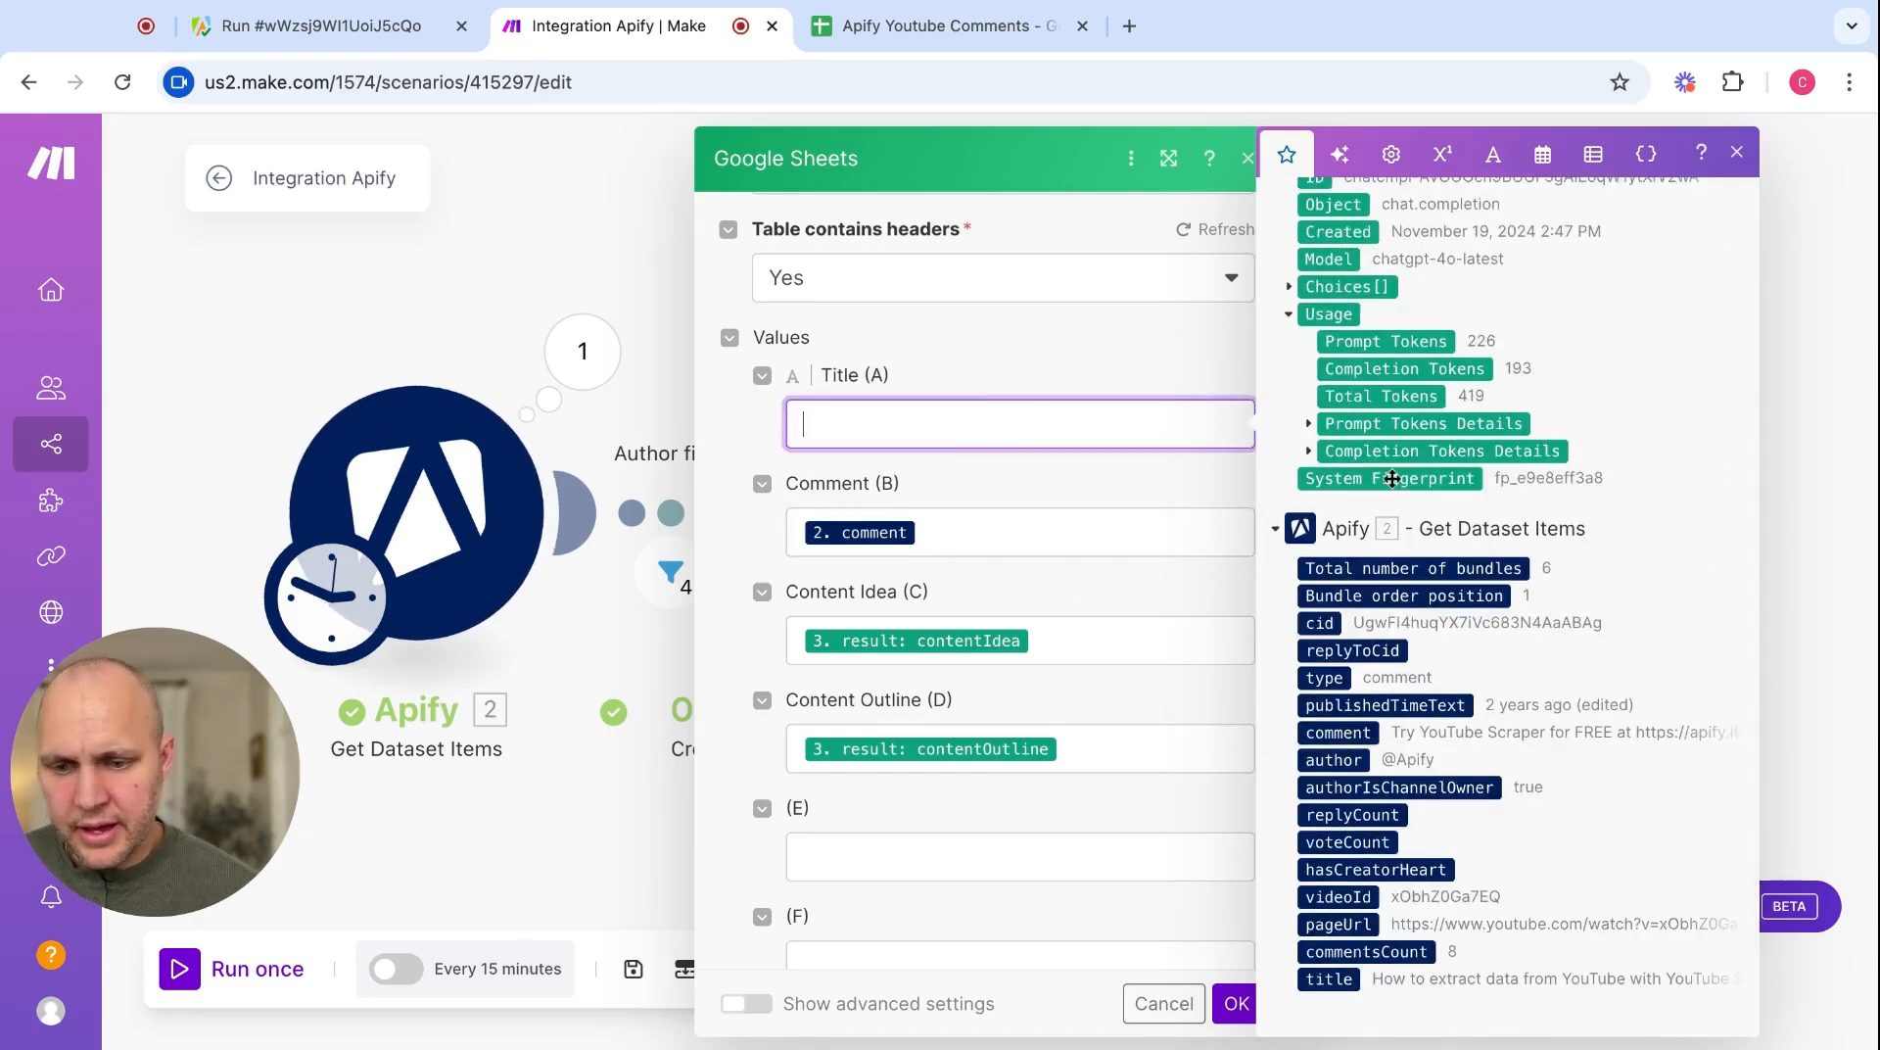
{"action": "left_click", "coordinate": [1334, 979]}
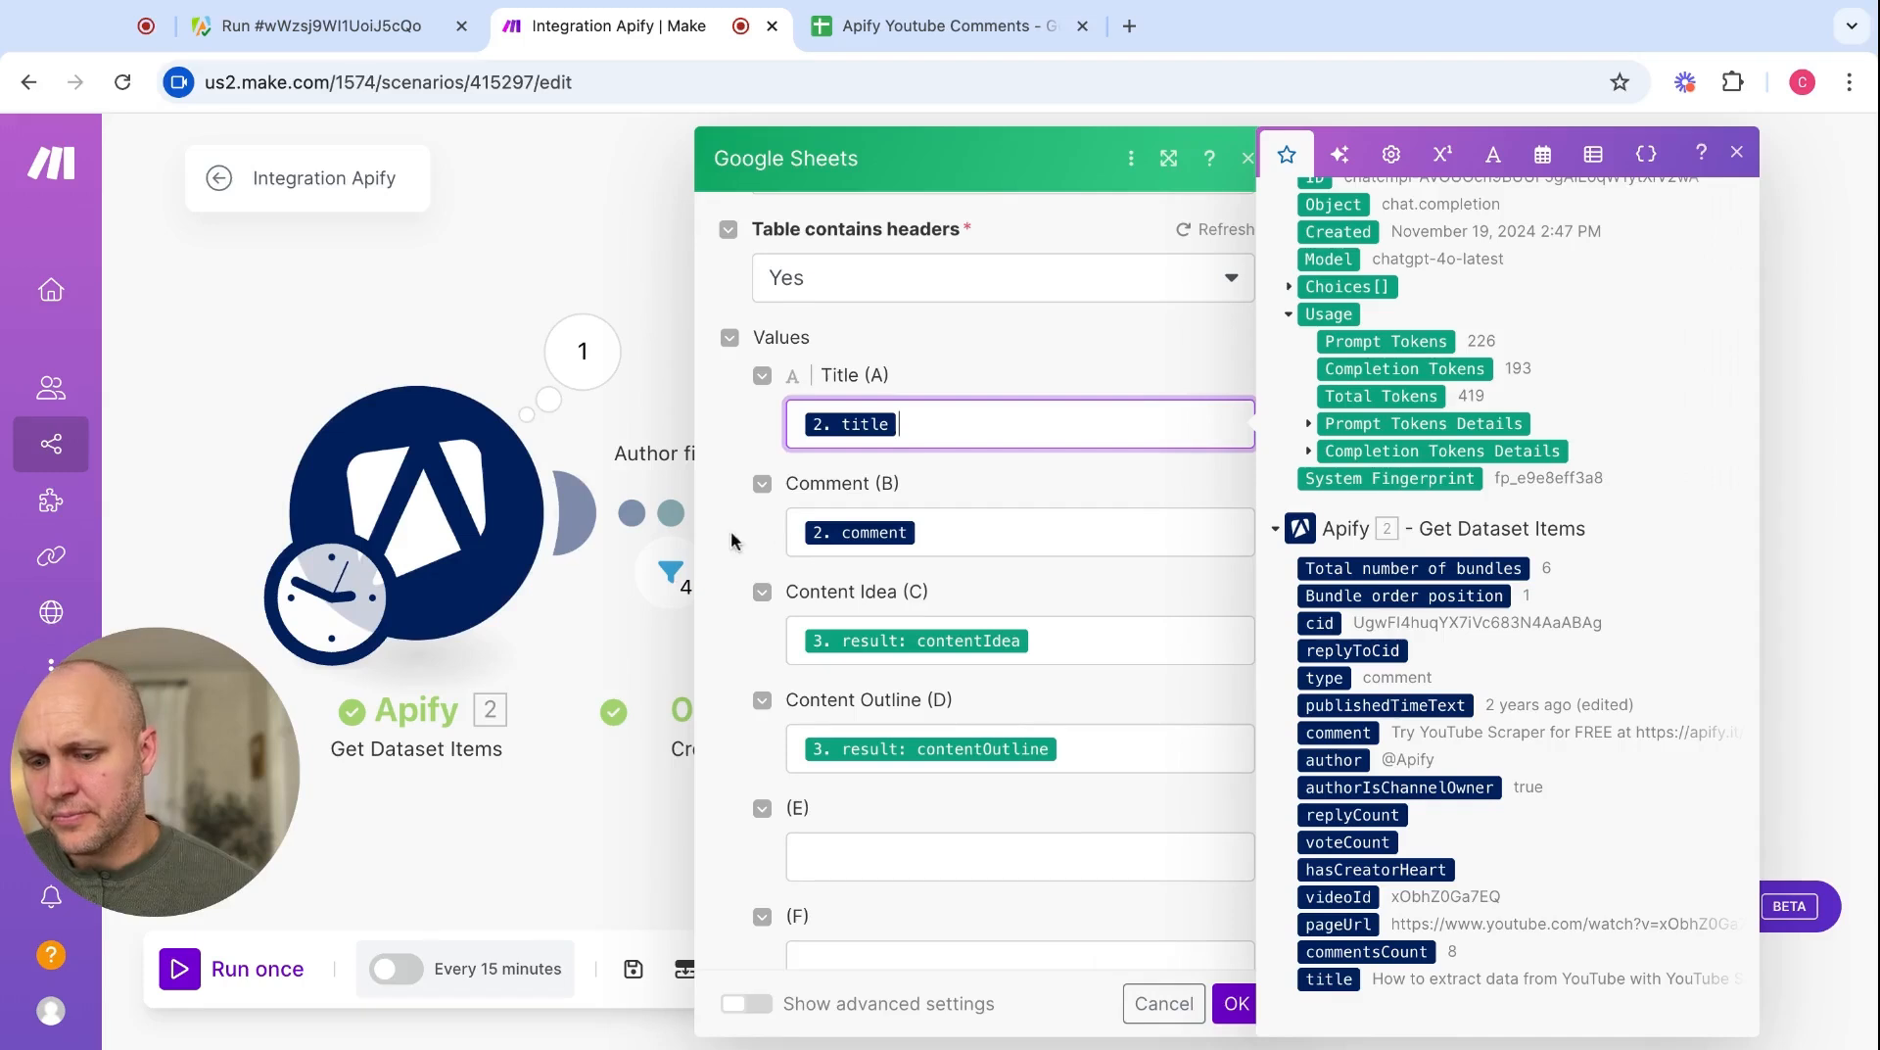
{"action": "left_click", "coordinate": [1232, 1003]}
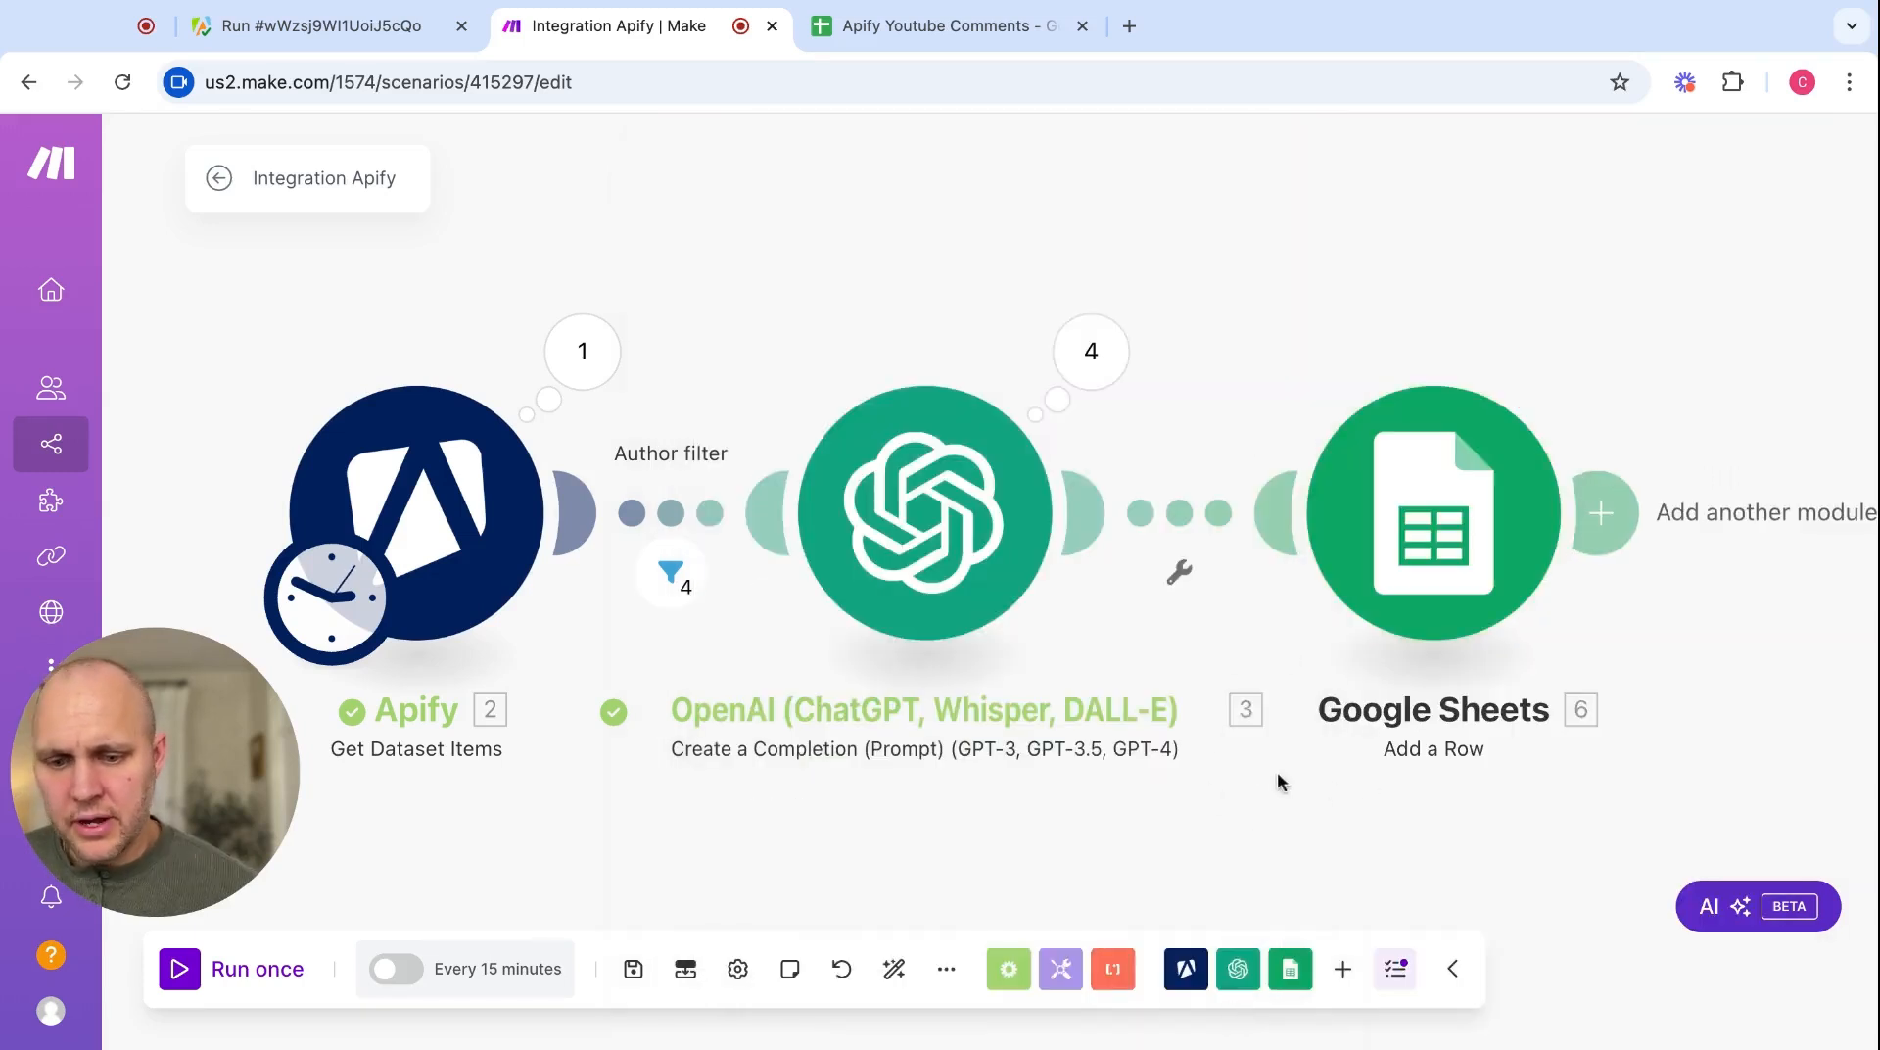
- Run the scenario once, and select row 2 in the Apify Youtube Comments spreadsheet
{"action": "left_click", "coordinate": [184, 984]}
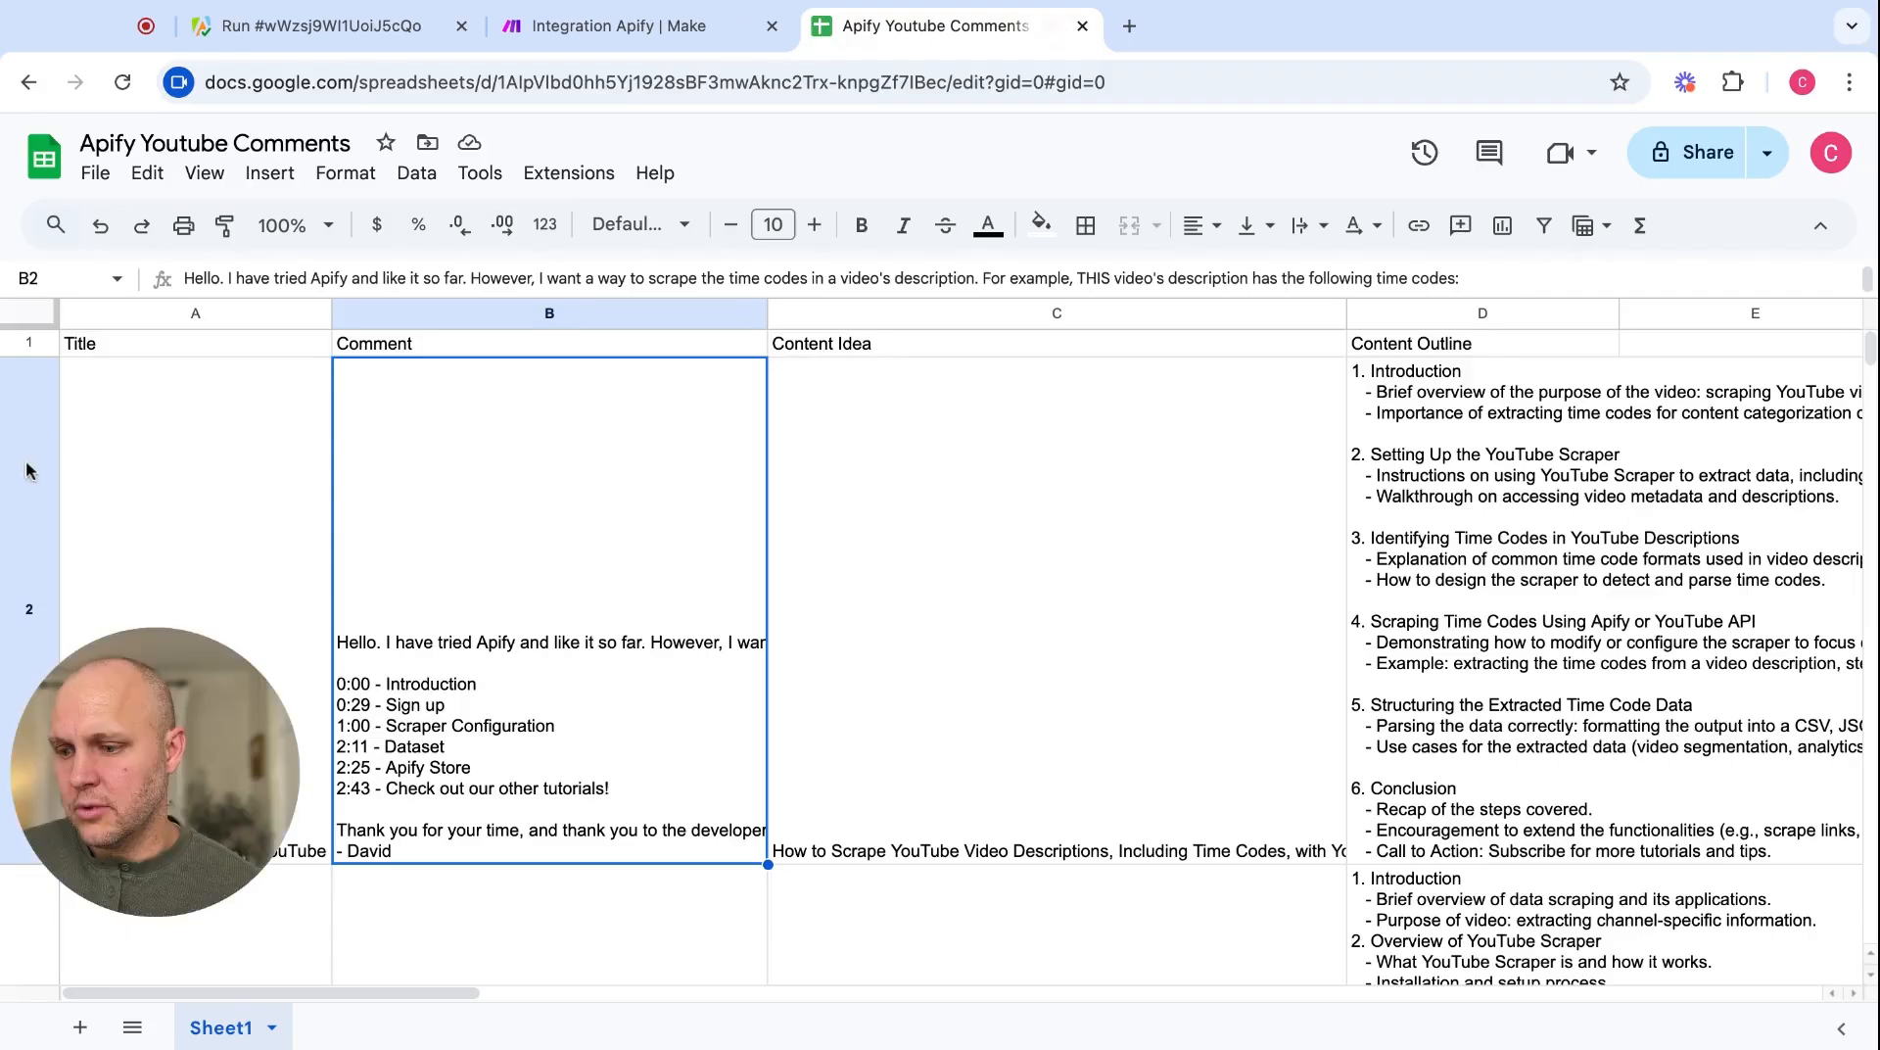
{"action": "left_click", "coordinate": [26, 471]}
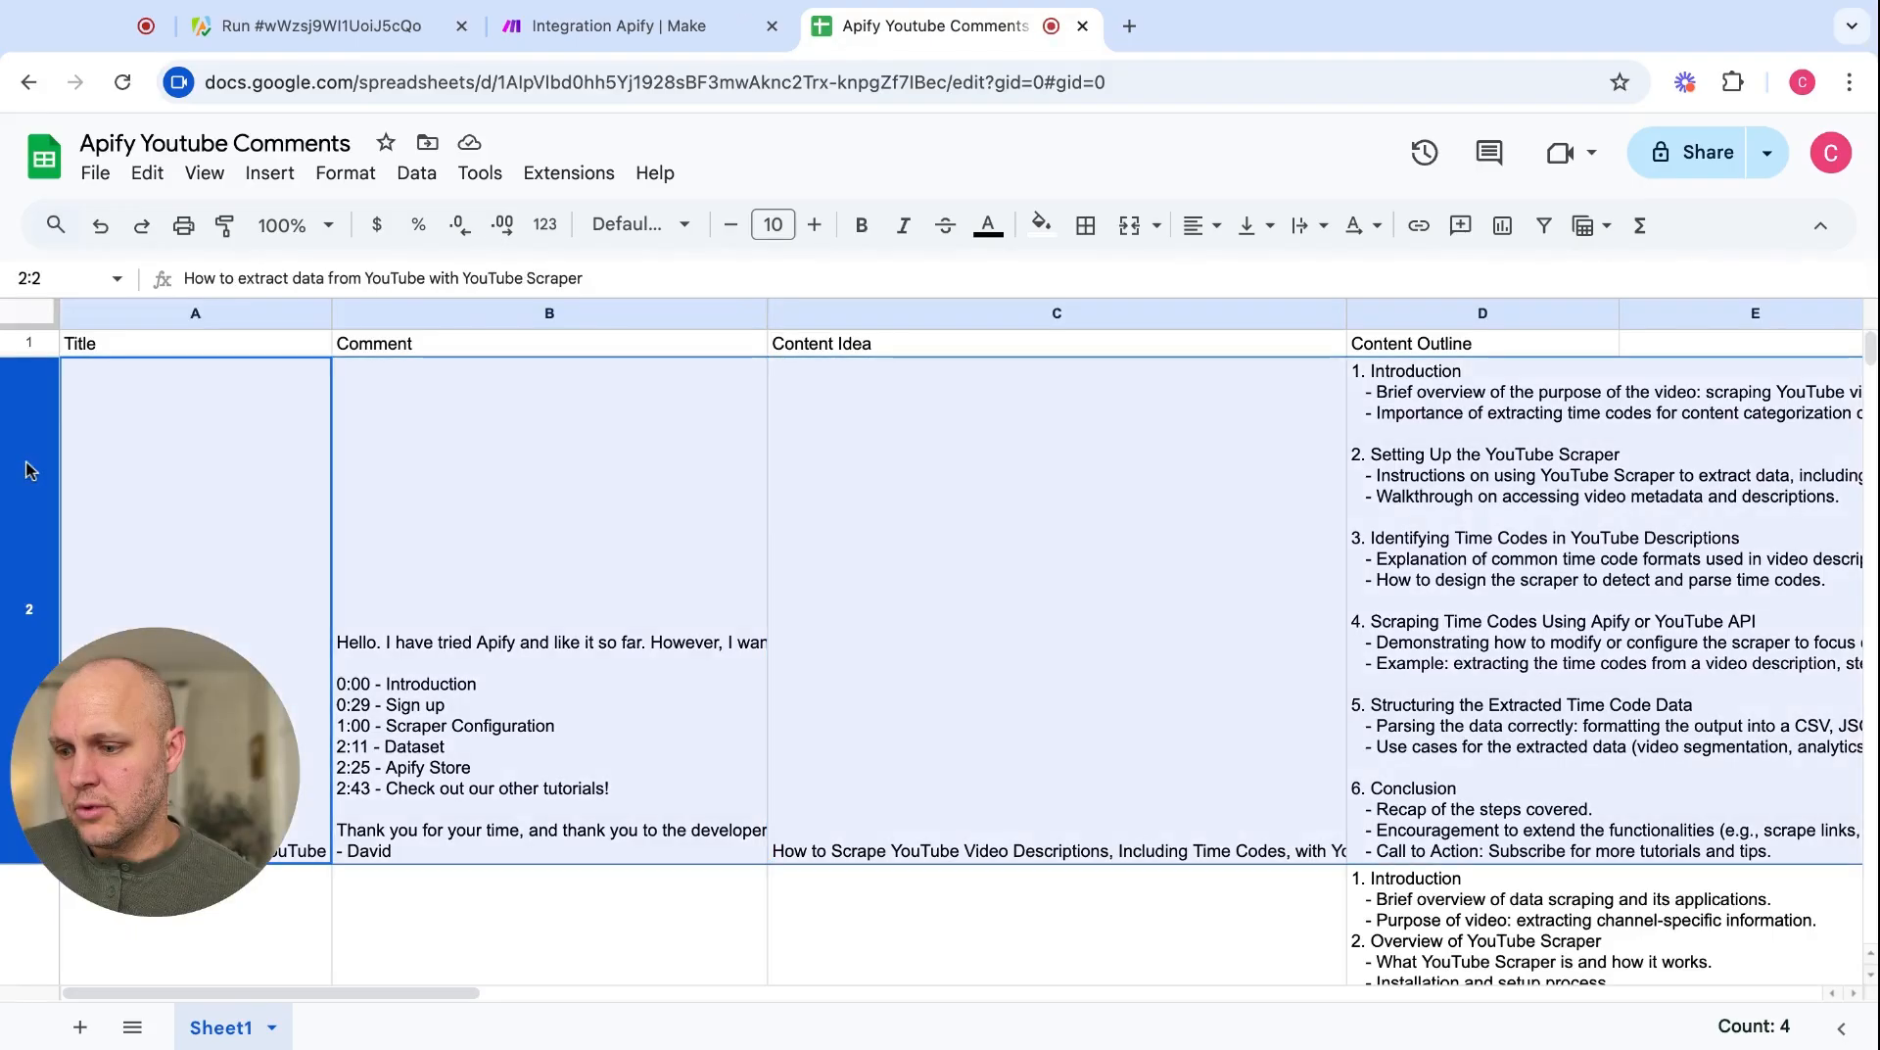
{"action": "scroll", "coordinate": [27, 471], "scroll_direction": "down", "scroll_amount": 5}
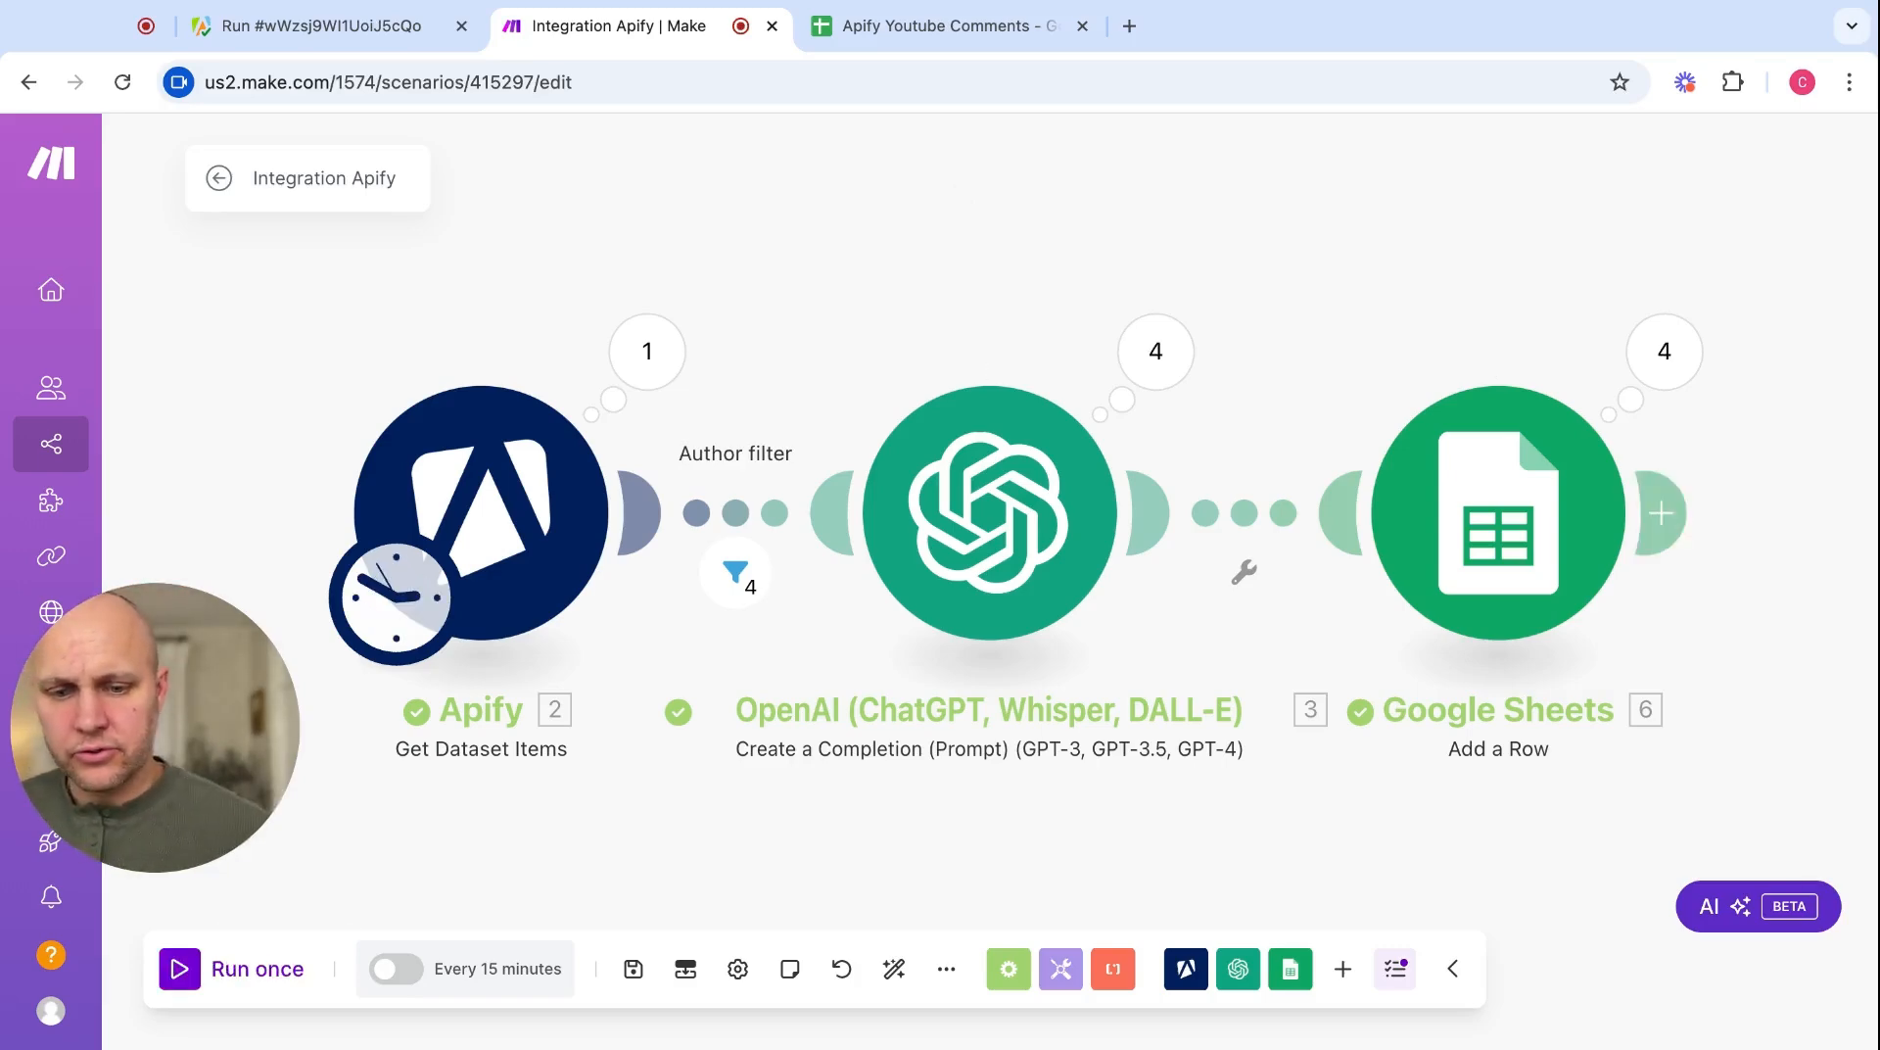
- Switch to the Apify Youtube Comments spreadsheet and review the titles, comments, content ideas and outlines written to its rows
{"action": "left_click", "coordinate": [935, 26]}
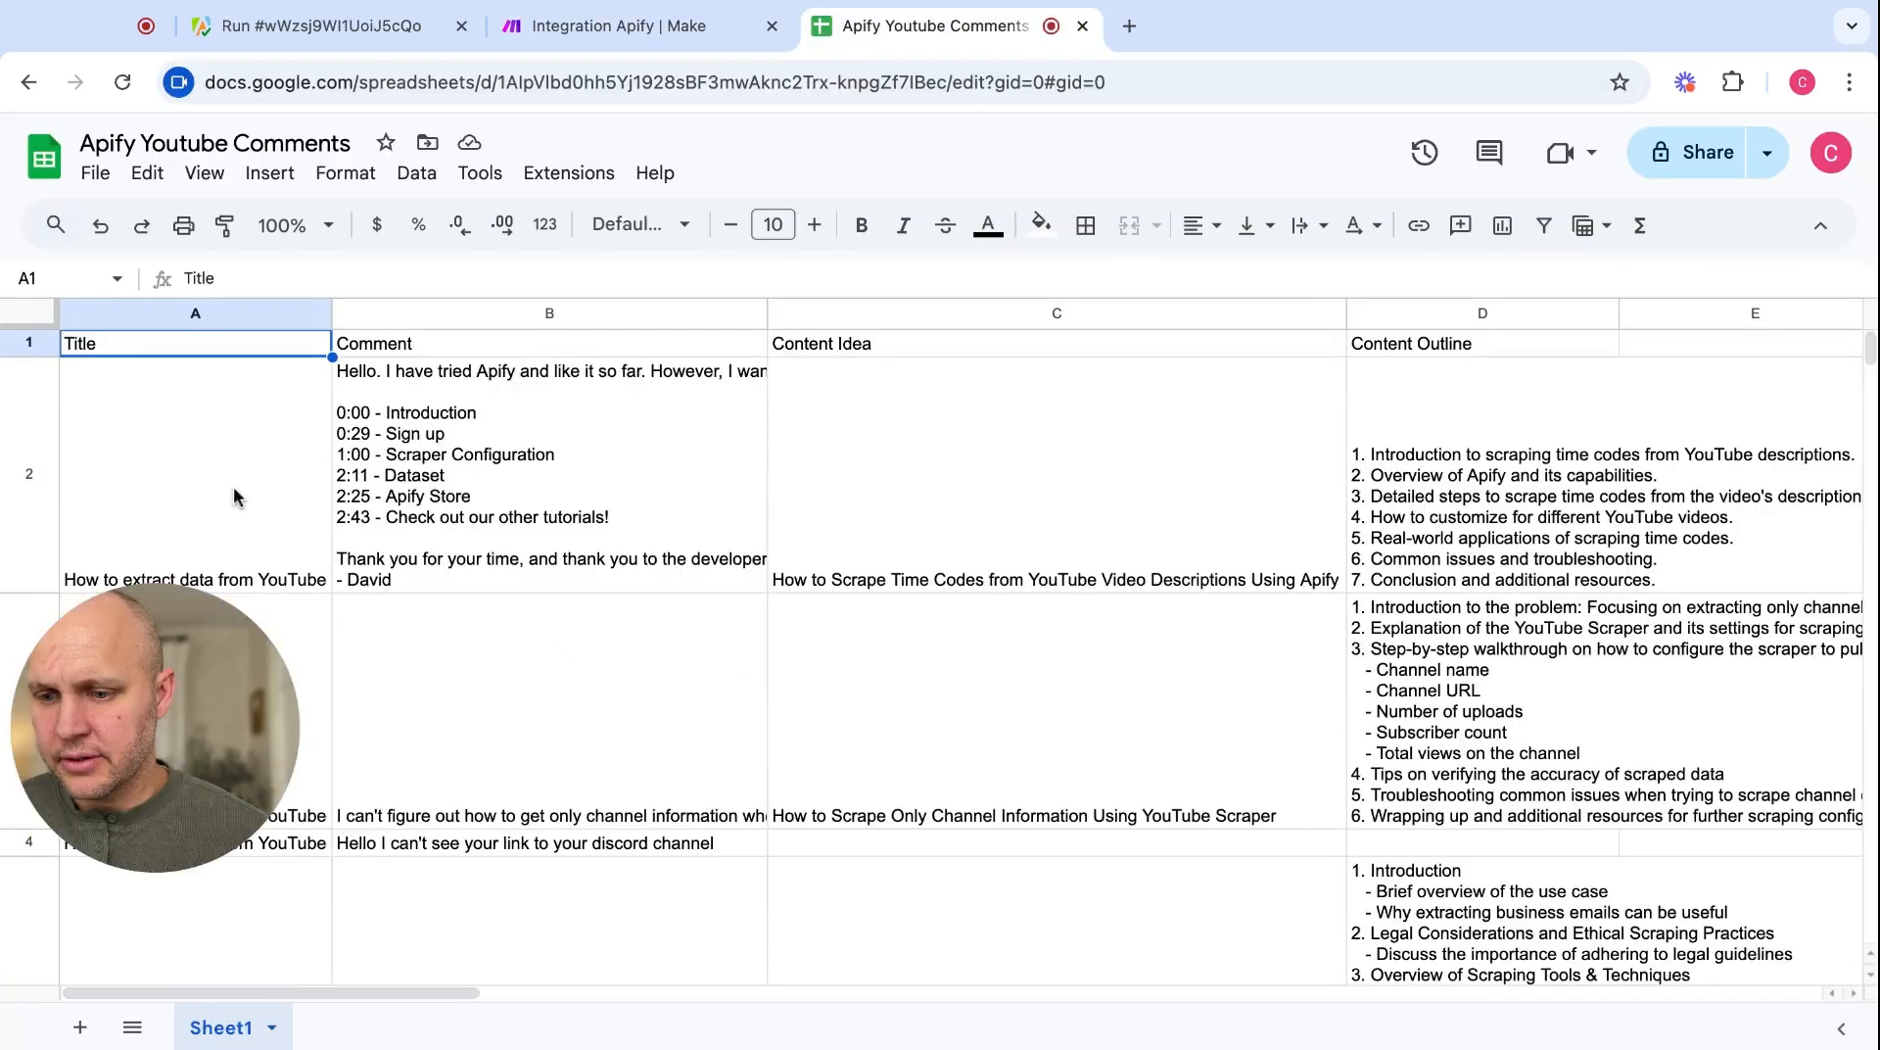
{"action": "left_click", "coordinate": [233, 484]}
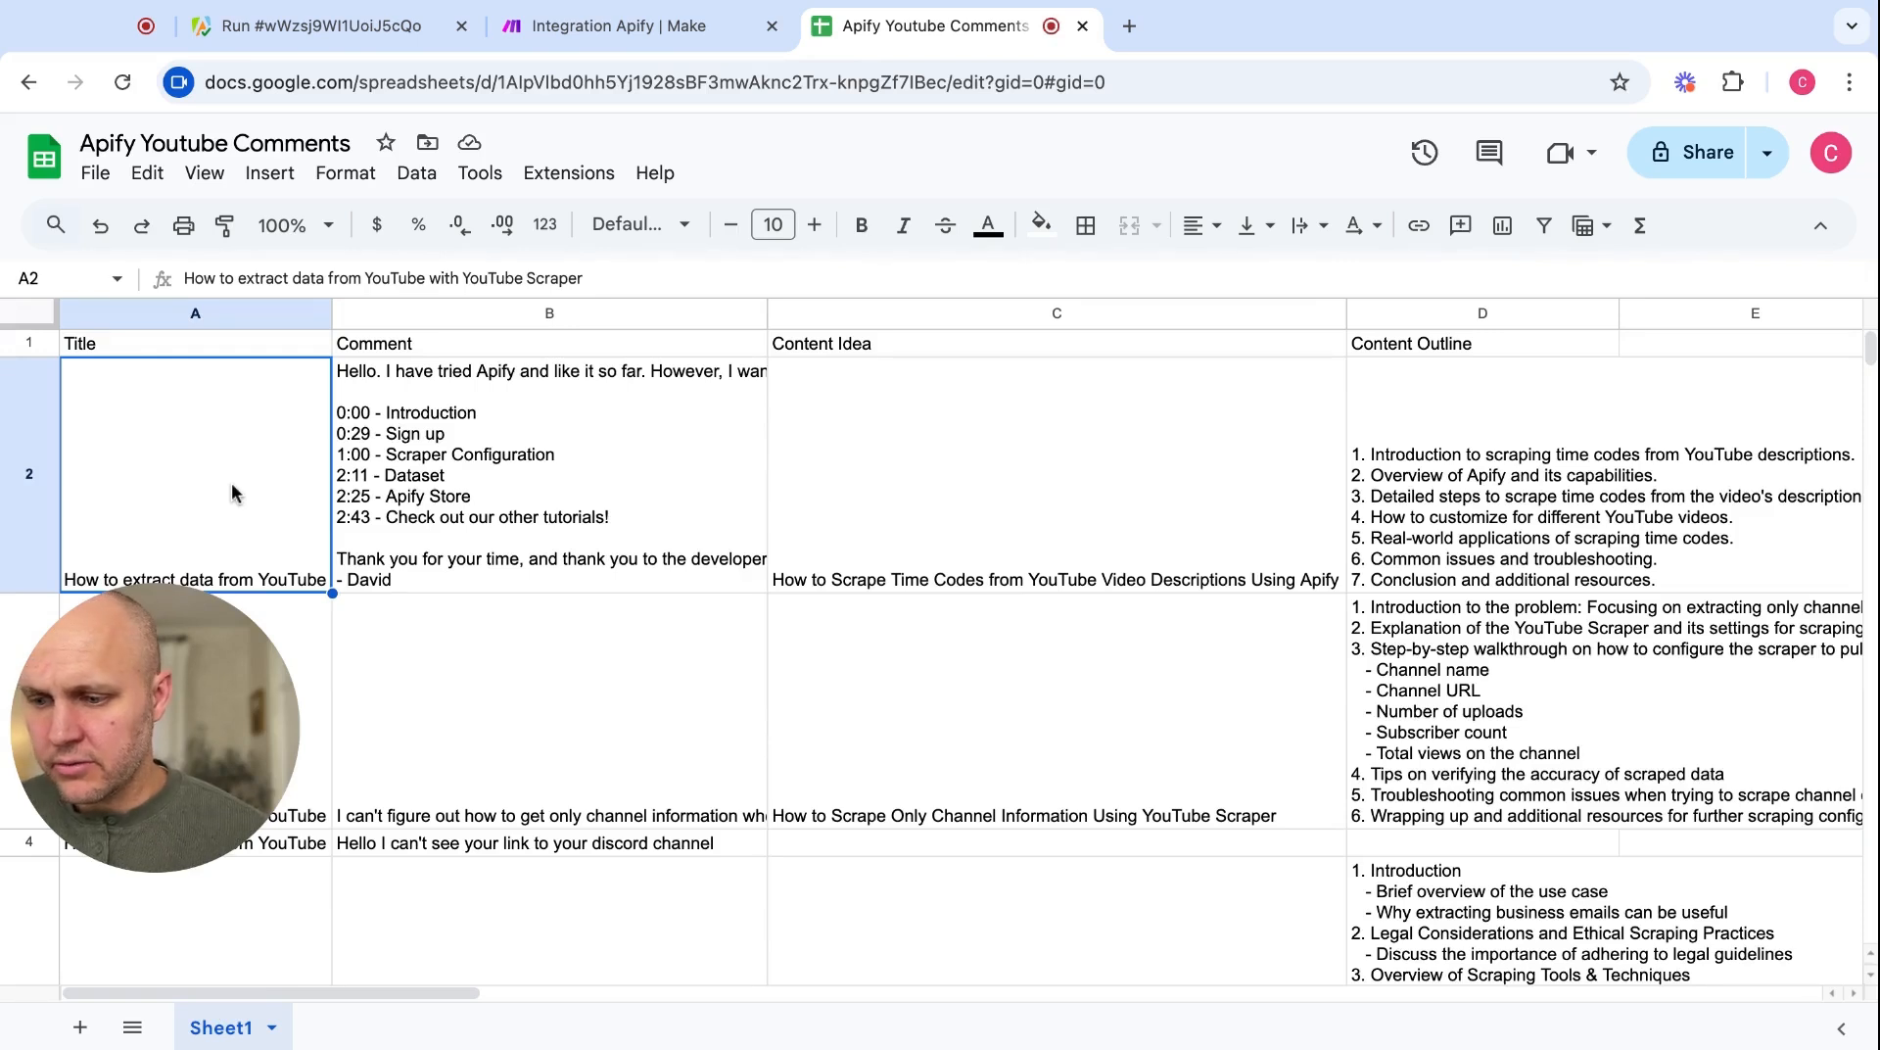
{"action": "key", "text": "Right"}
{"action": "key", "text": "Right"}
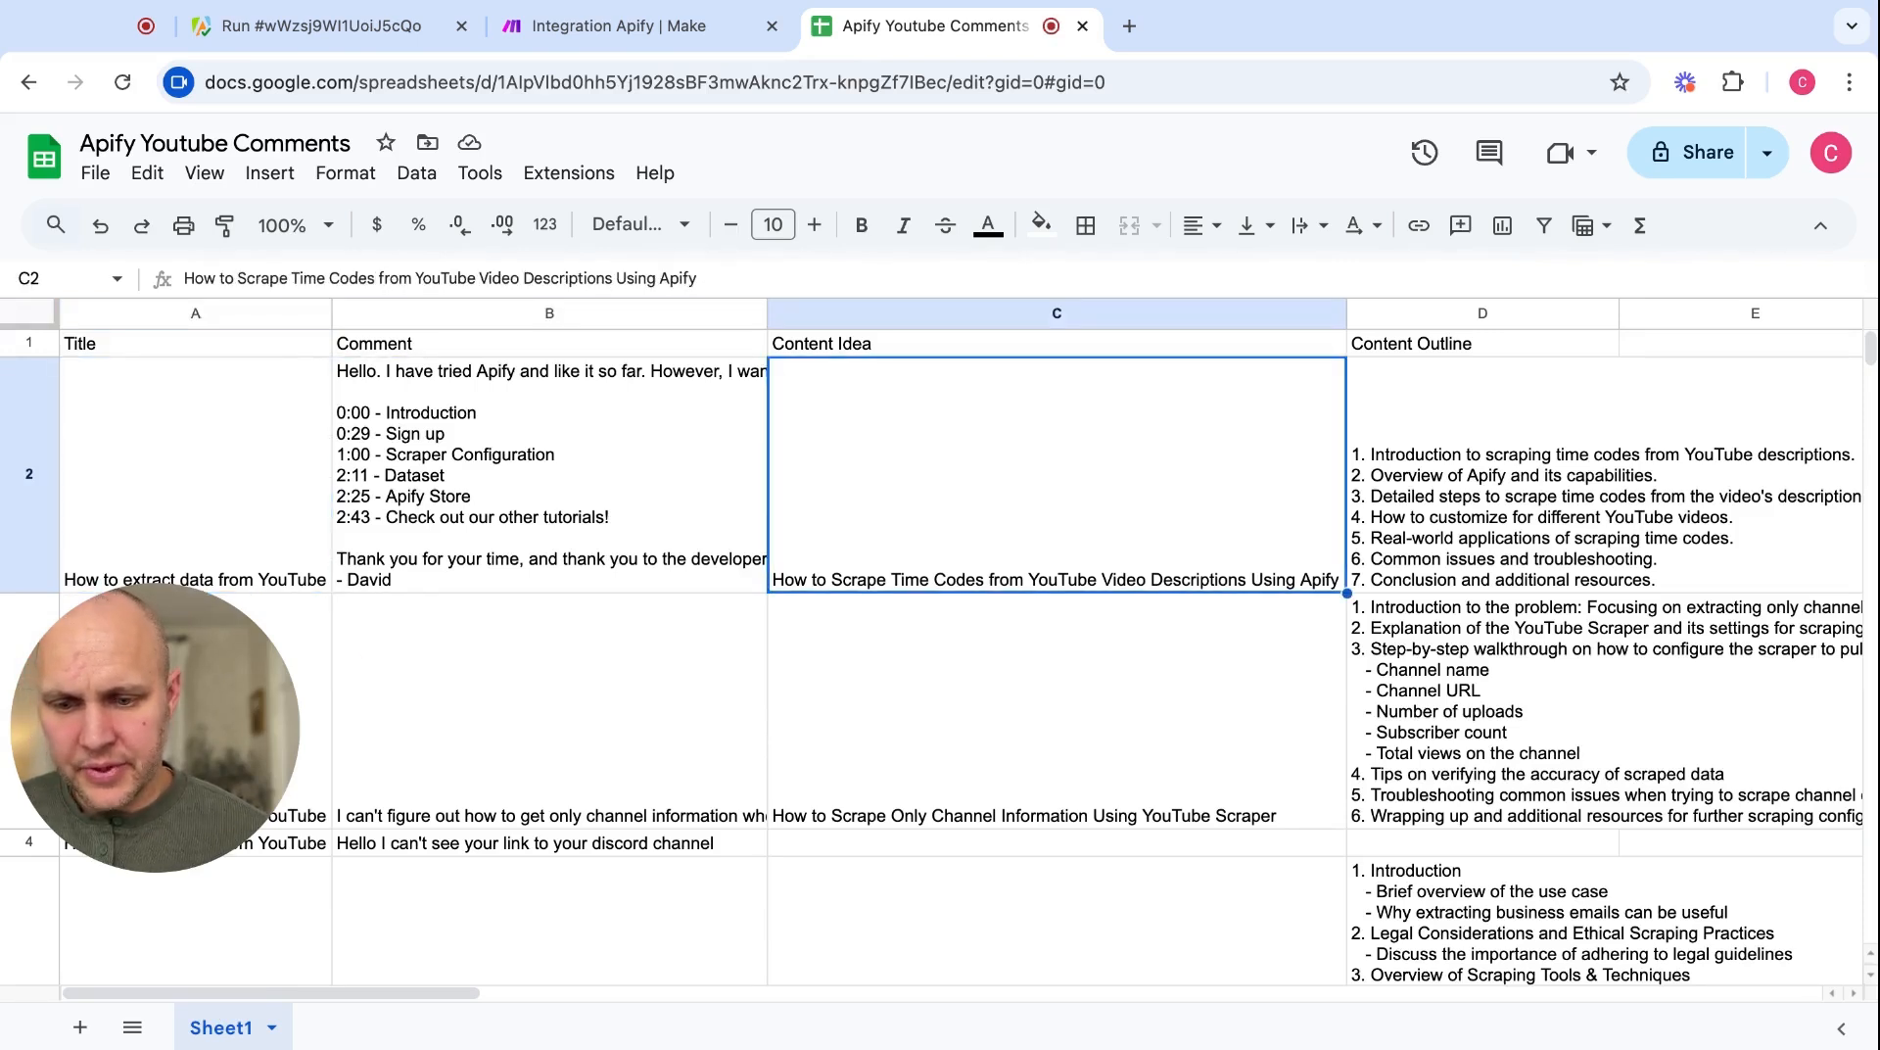
{"action": "key", "text": "Right"}
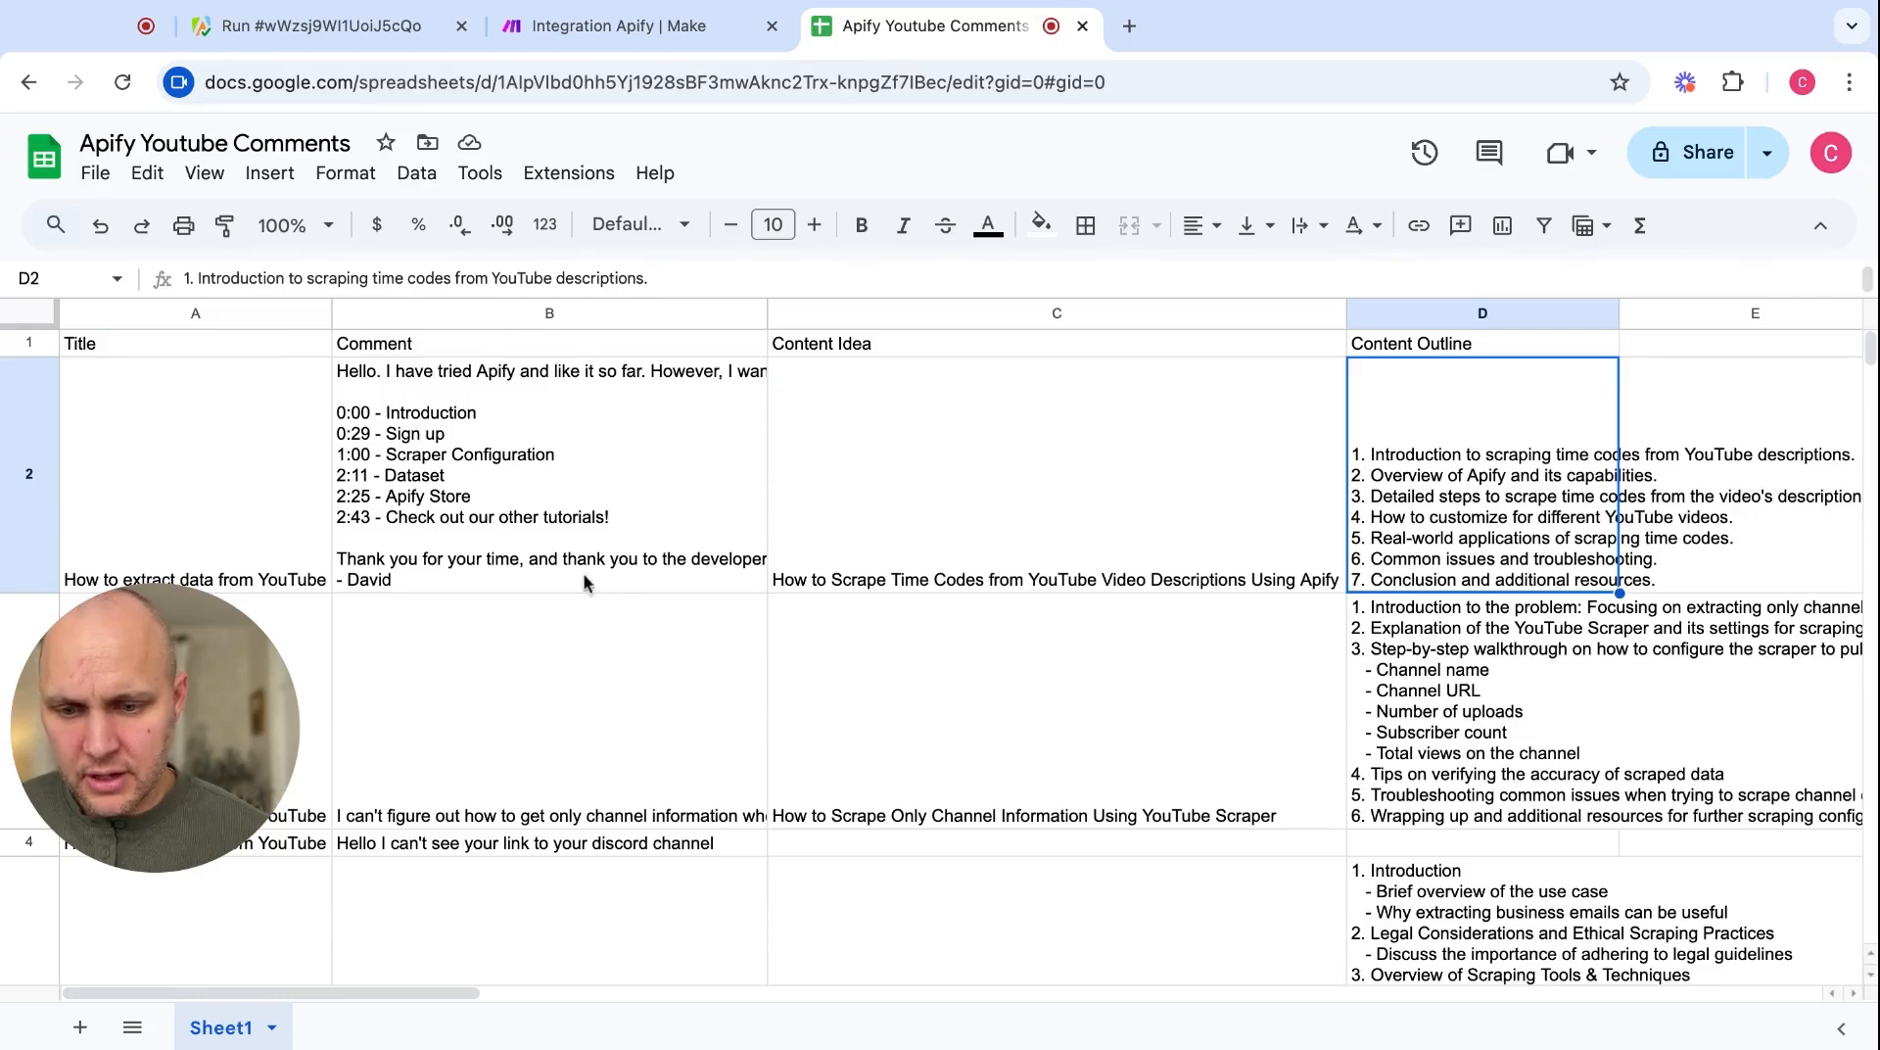
{"action": "scroll", "coordinate": [756, 762], "scroll_direction": "down", "scroll_amount": 2}
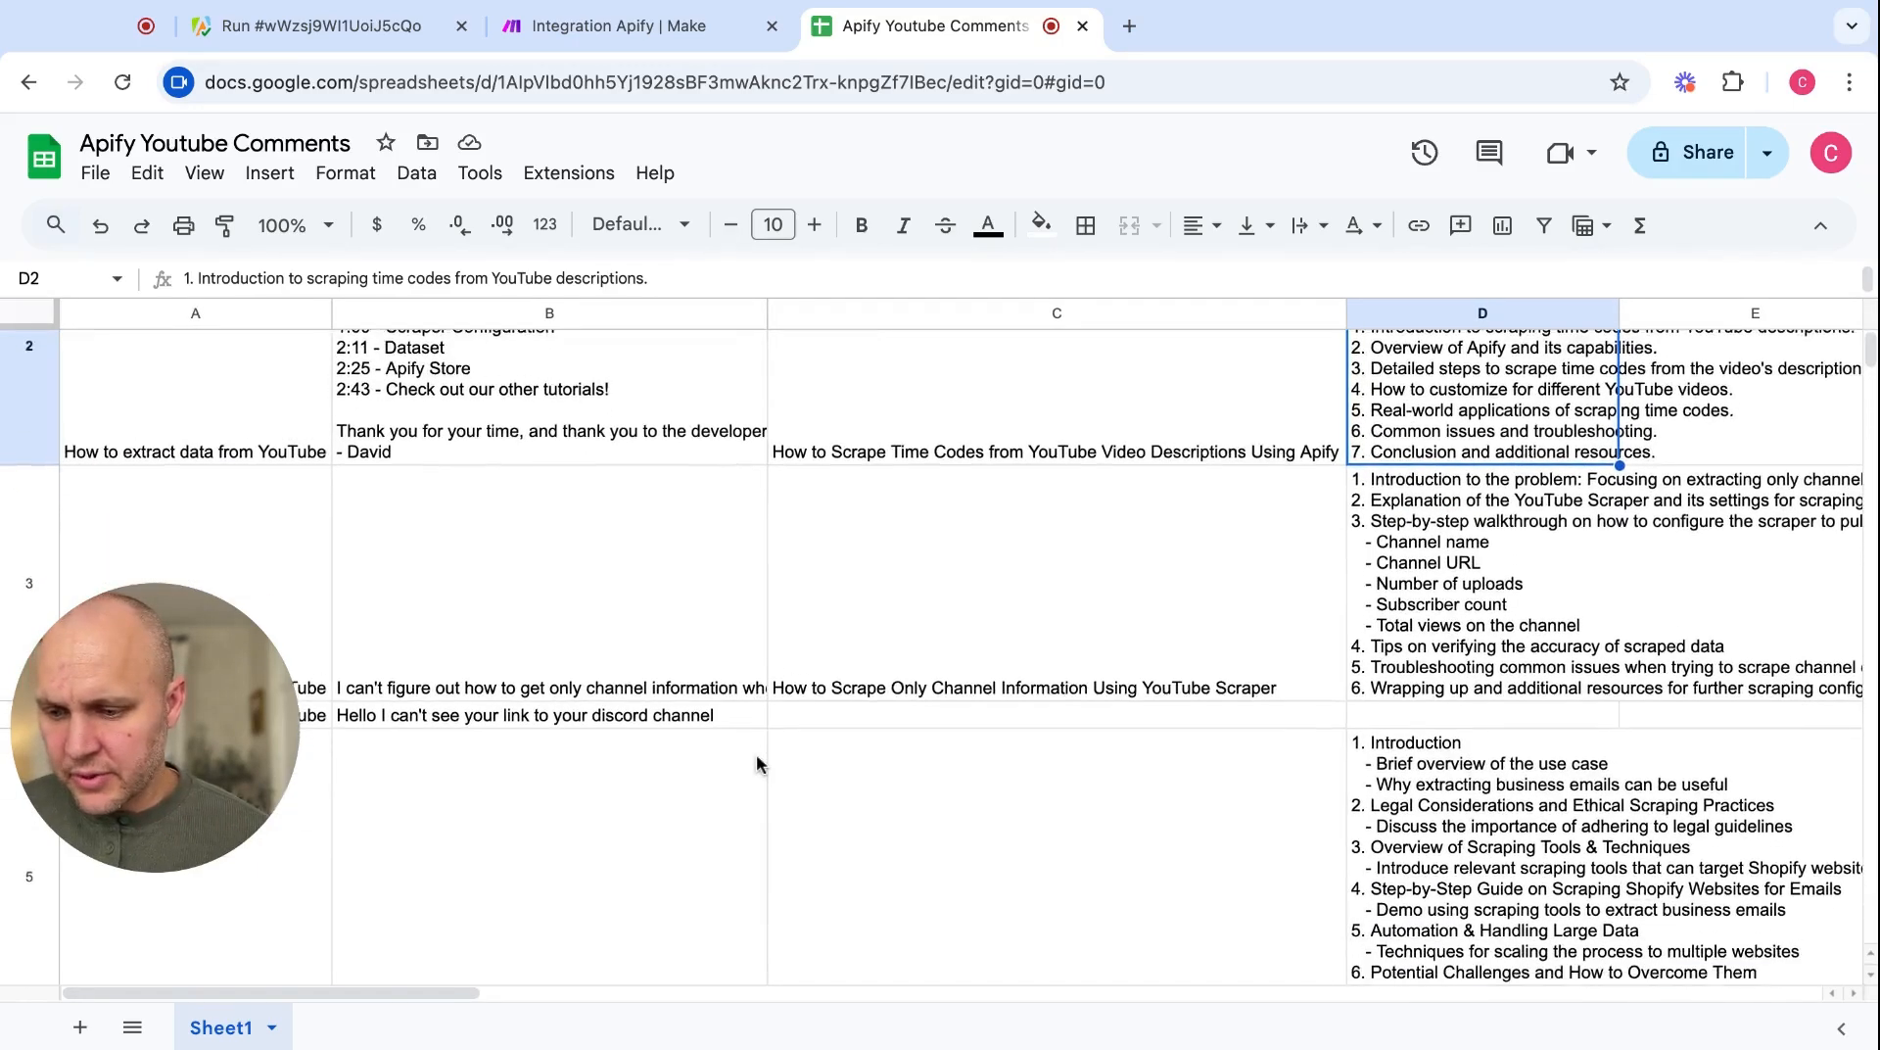
{"action": "scroll", "coordinate": [755, 755], "scroll_direction": "down", "scroll_amount": 3}
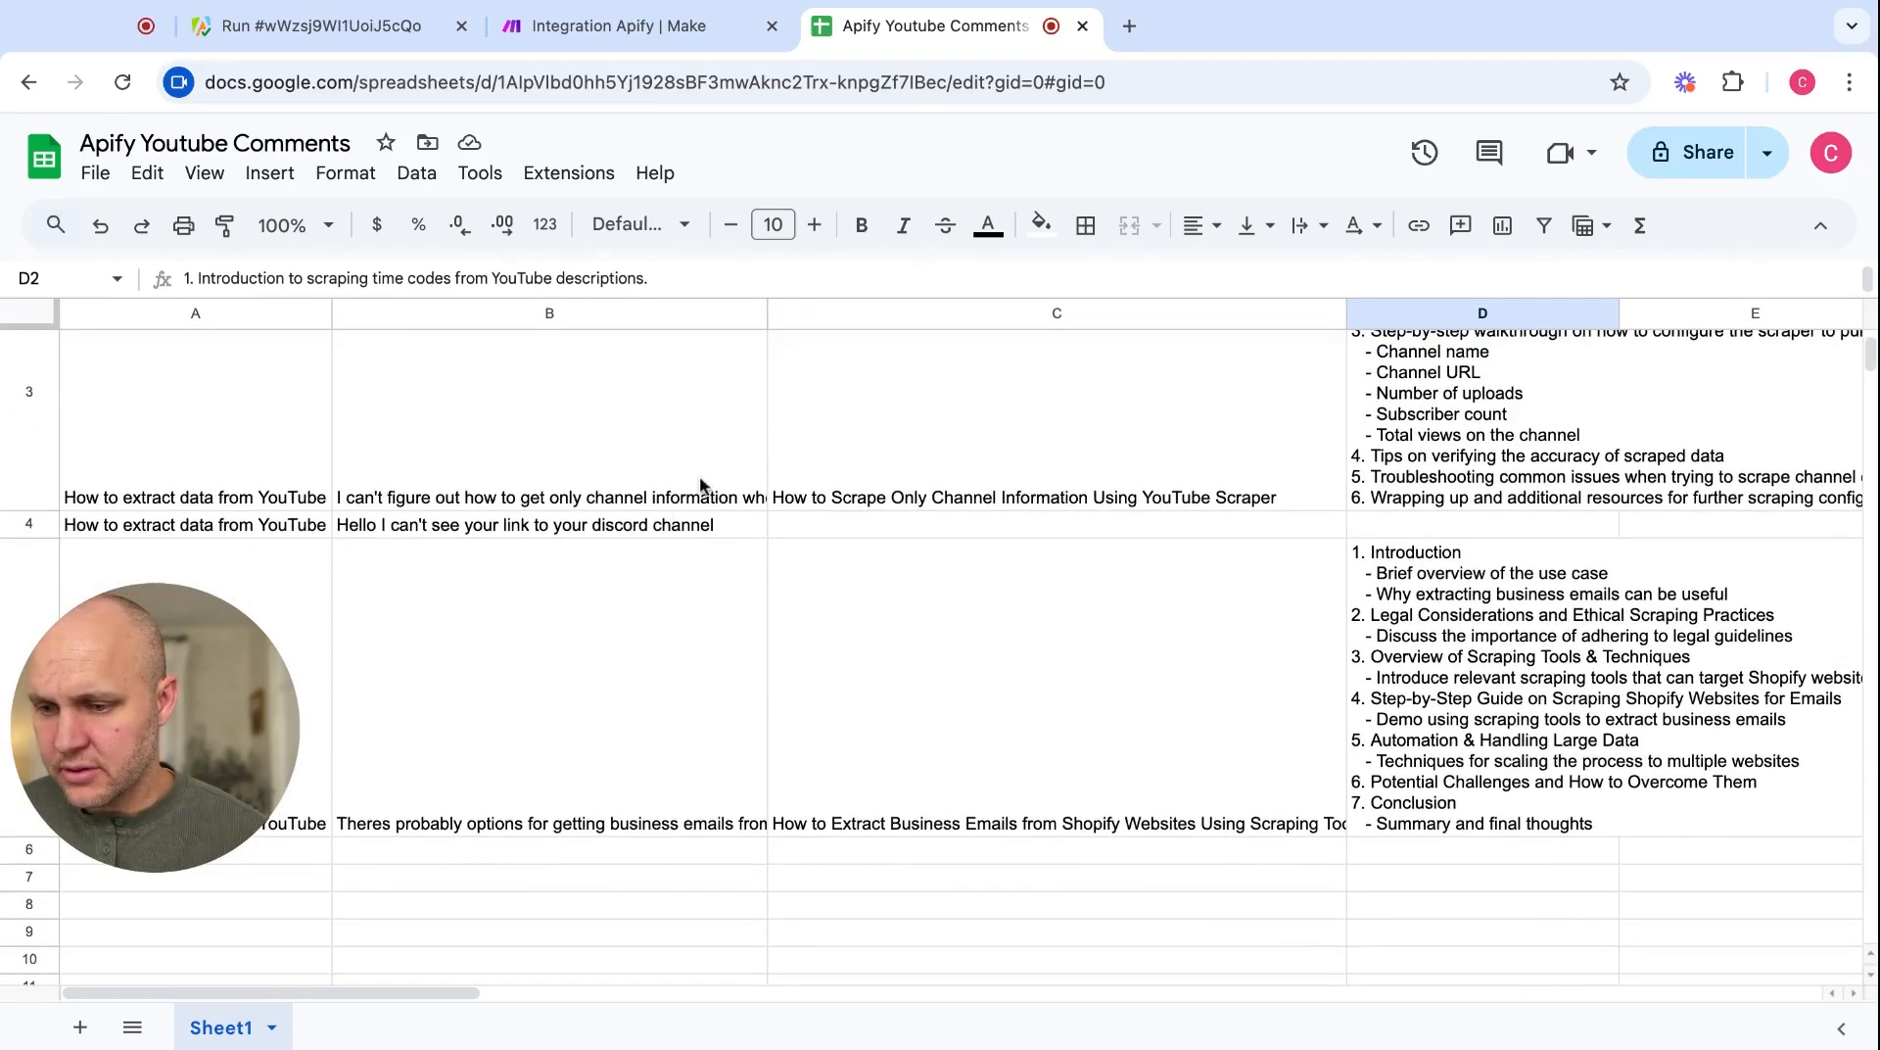
- Examine row 4, the Discord link comment, cell by cell to check its title, comment, content idea and outline
{"action": "left_click", "coordinate": [925, 522]}
{"action": "key", "text": "Left"}
{"action": "key", "text": "Left"}
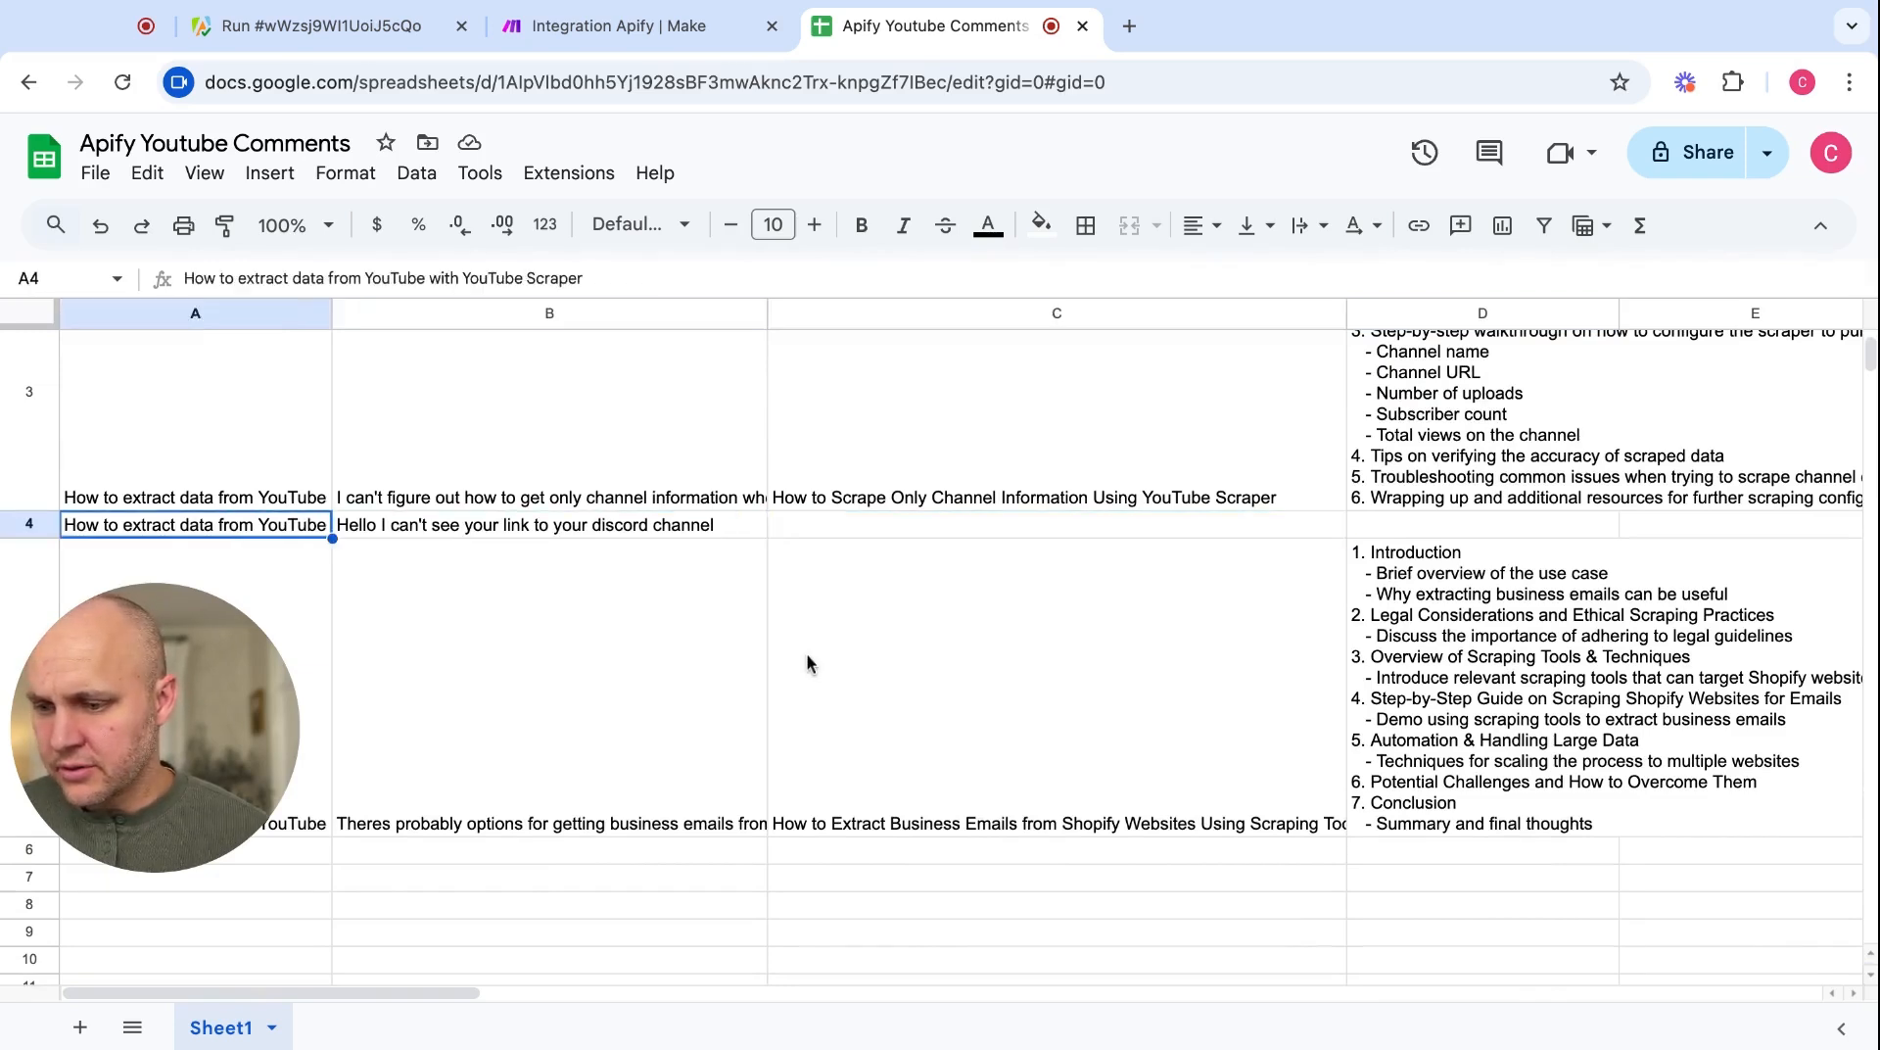
{"action": "key", "text": "Right"}
{"action": "key", "text": "Right"}
{"action": "key", "text": "Right"}
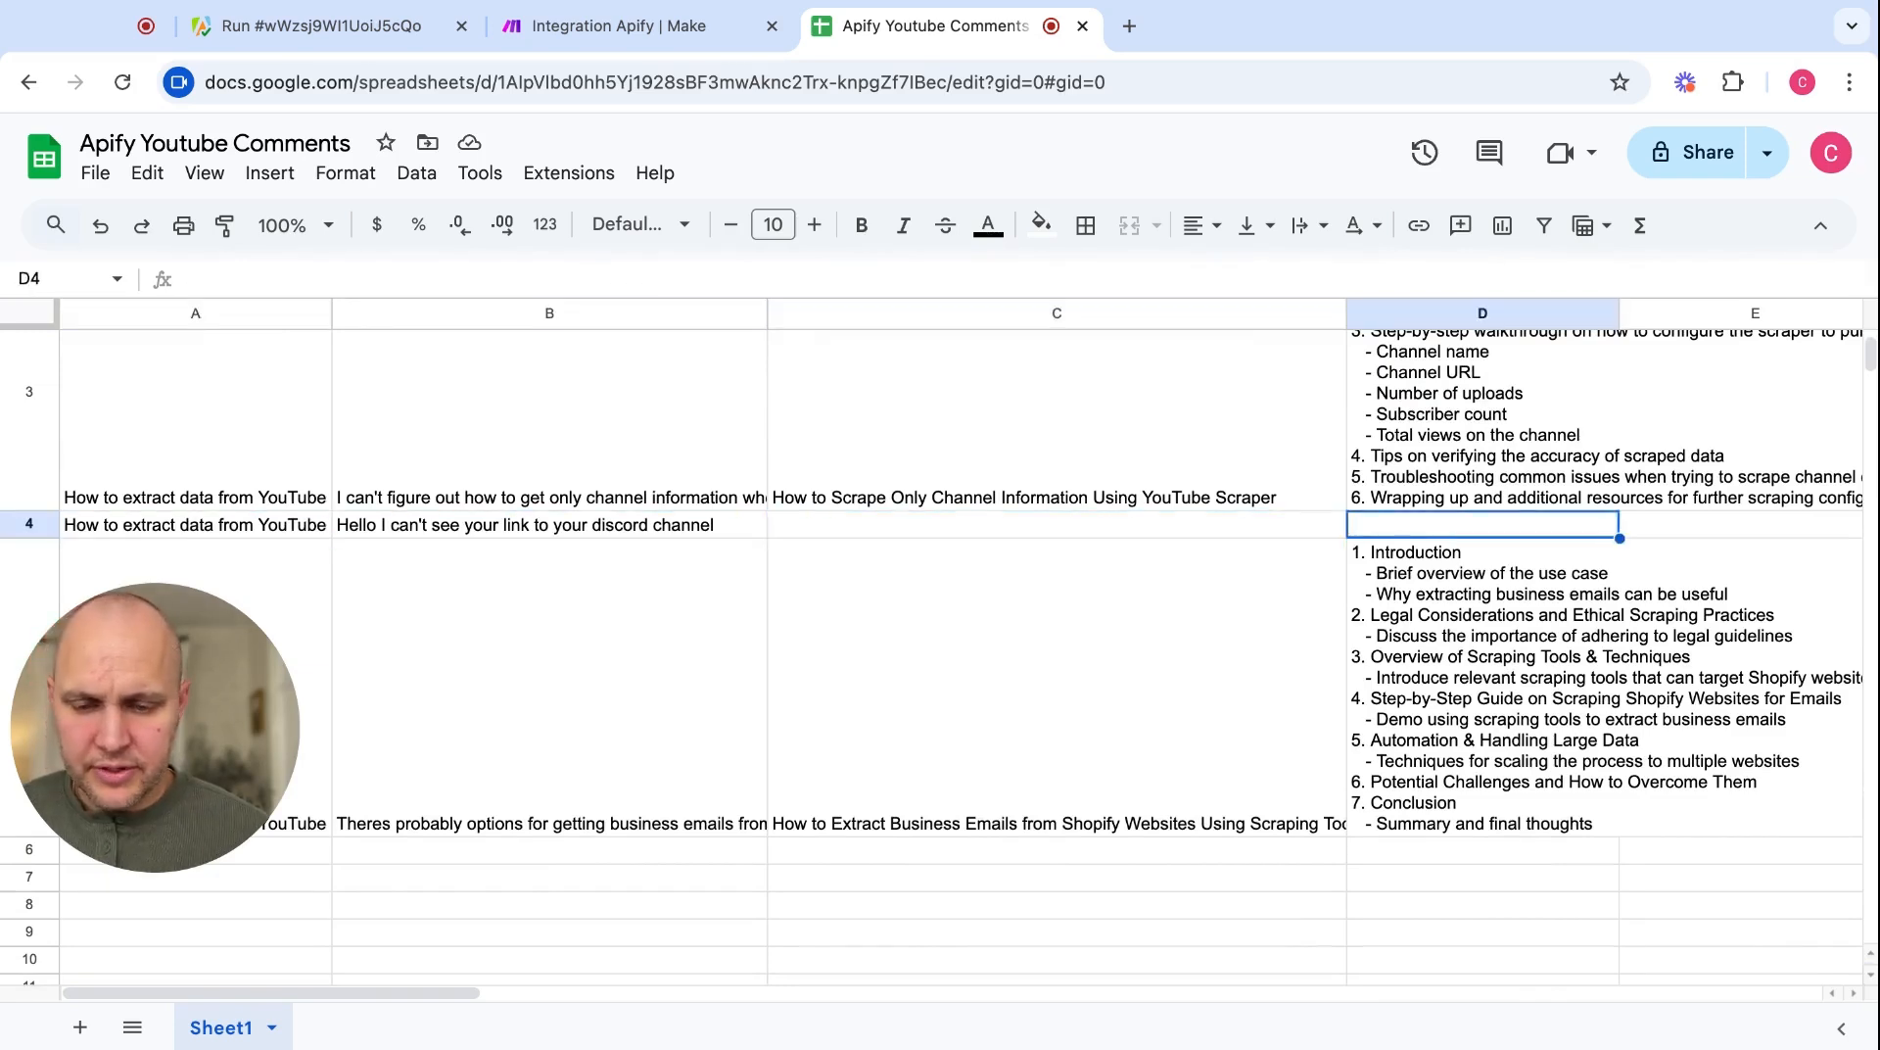
{"action": "key", "text": "Left"}
{"action": "key", "text": "Left"}
{"action": "key", "text": "Left"}
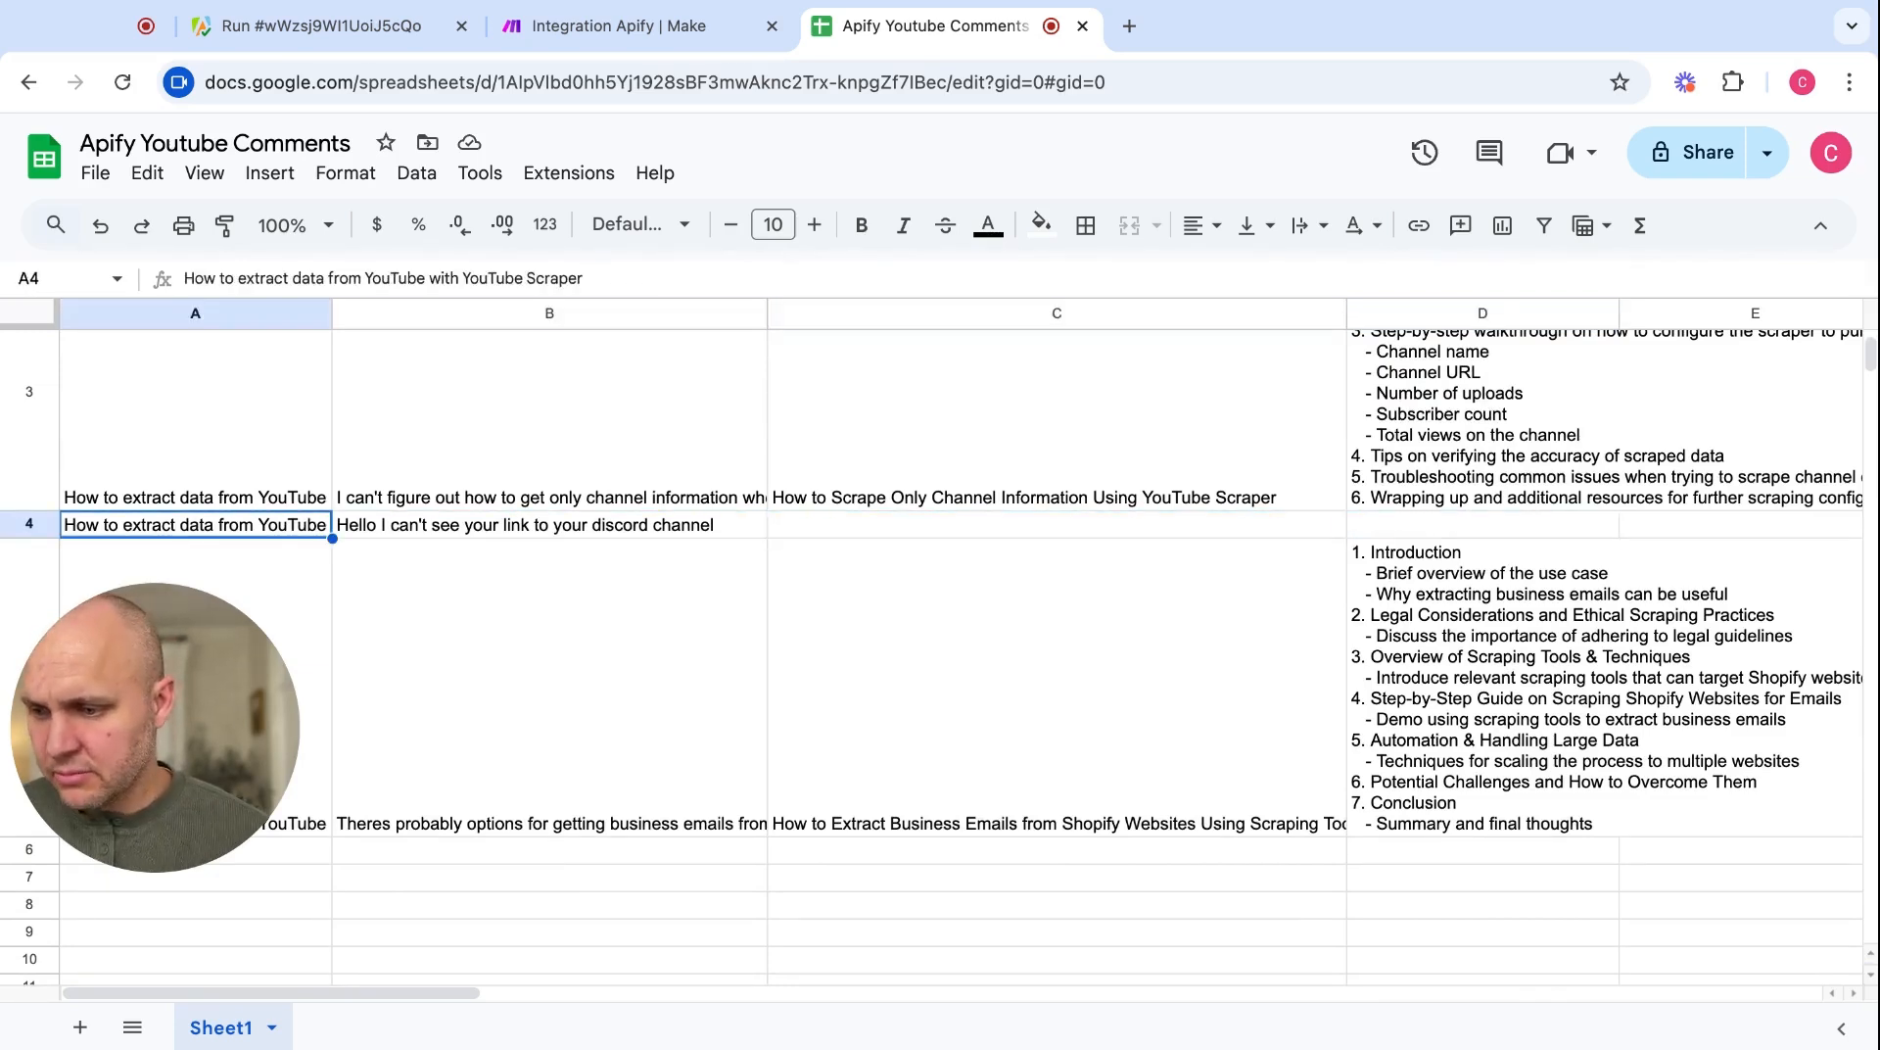
- Switch back to the Make scenario and set up a filter labelled Comment Relevance between the OpenAI and Google Sheets modules
{"action": "left_click", "coordinate": [658, 27]}
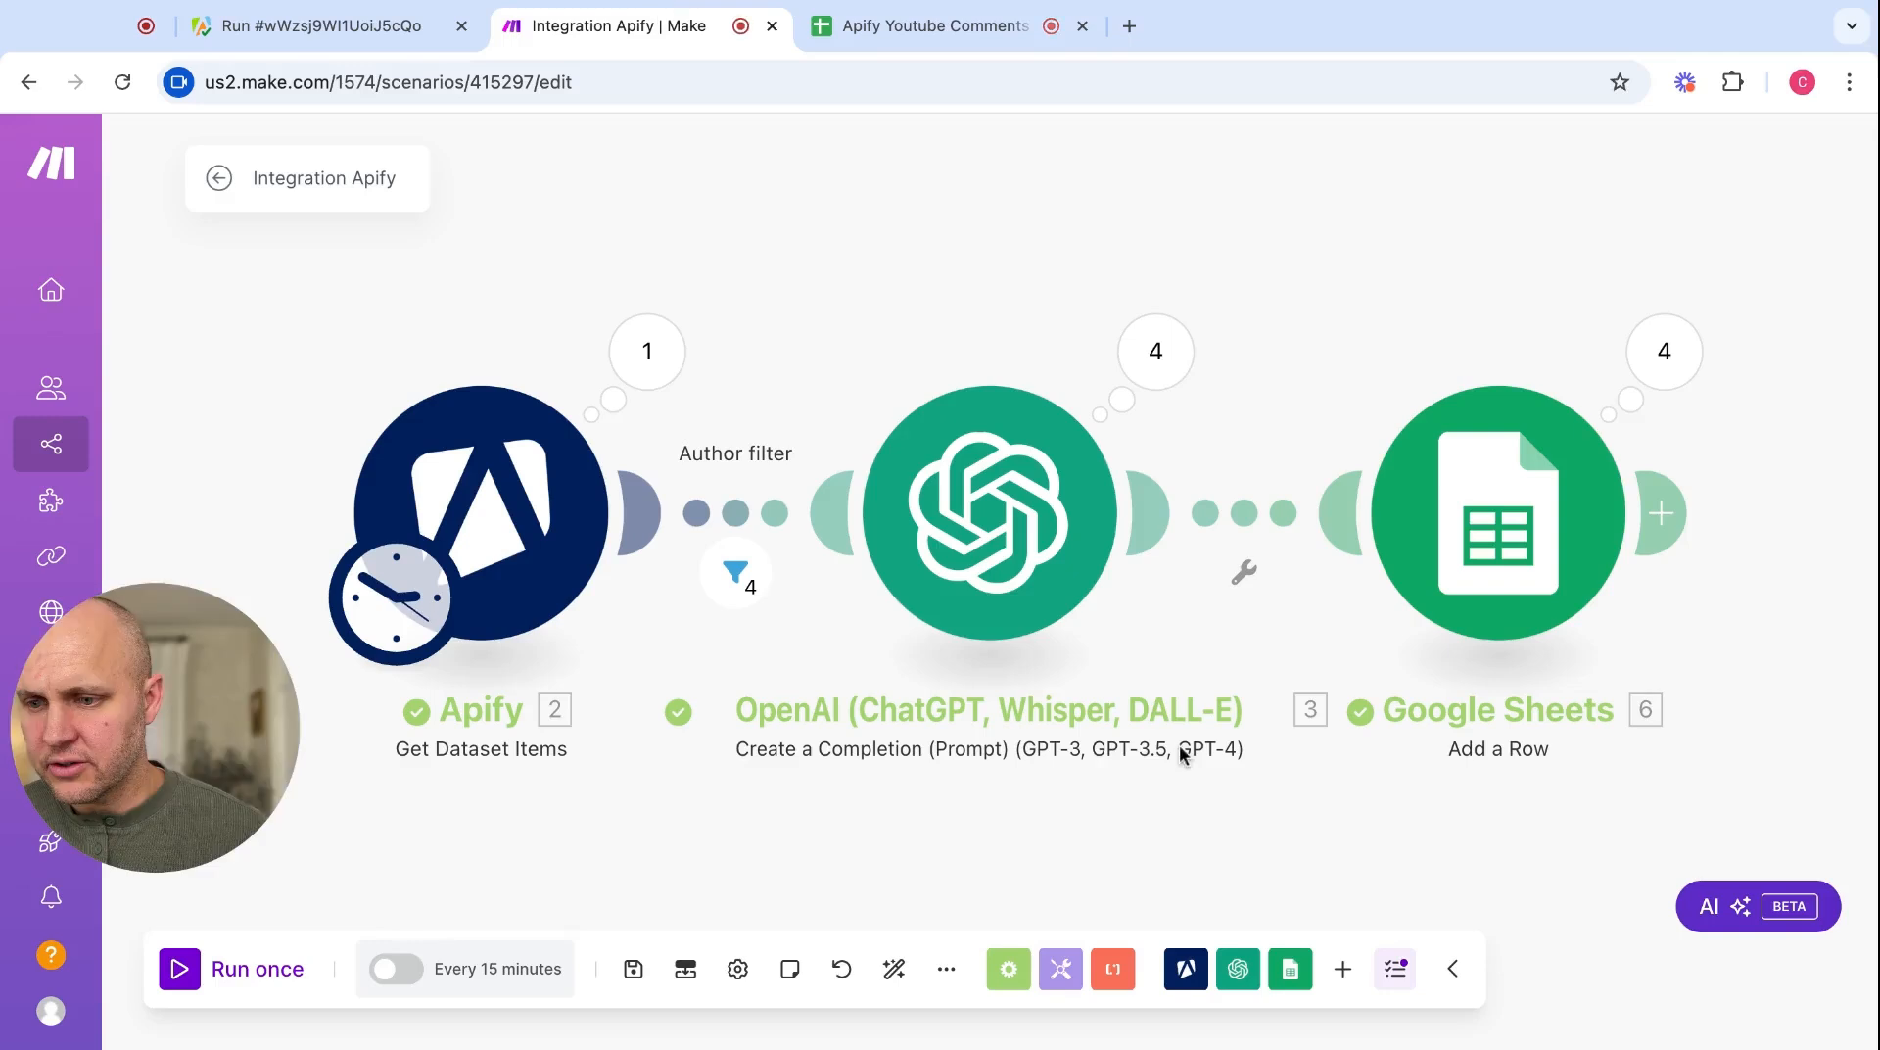
{"action": "left_click", "coordinate": [1244, 578]}
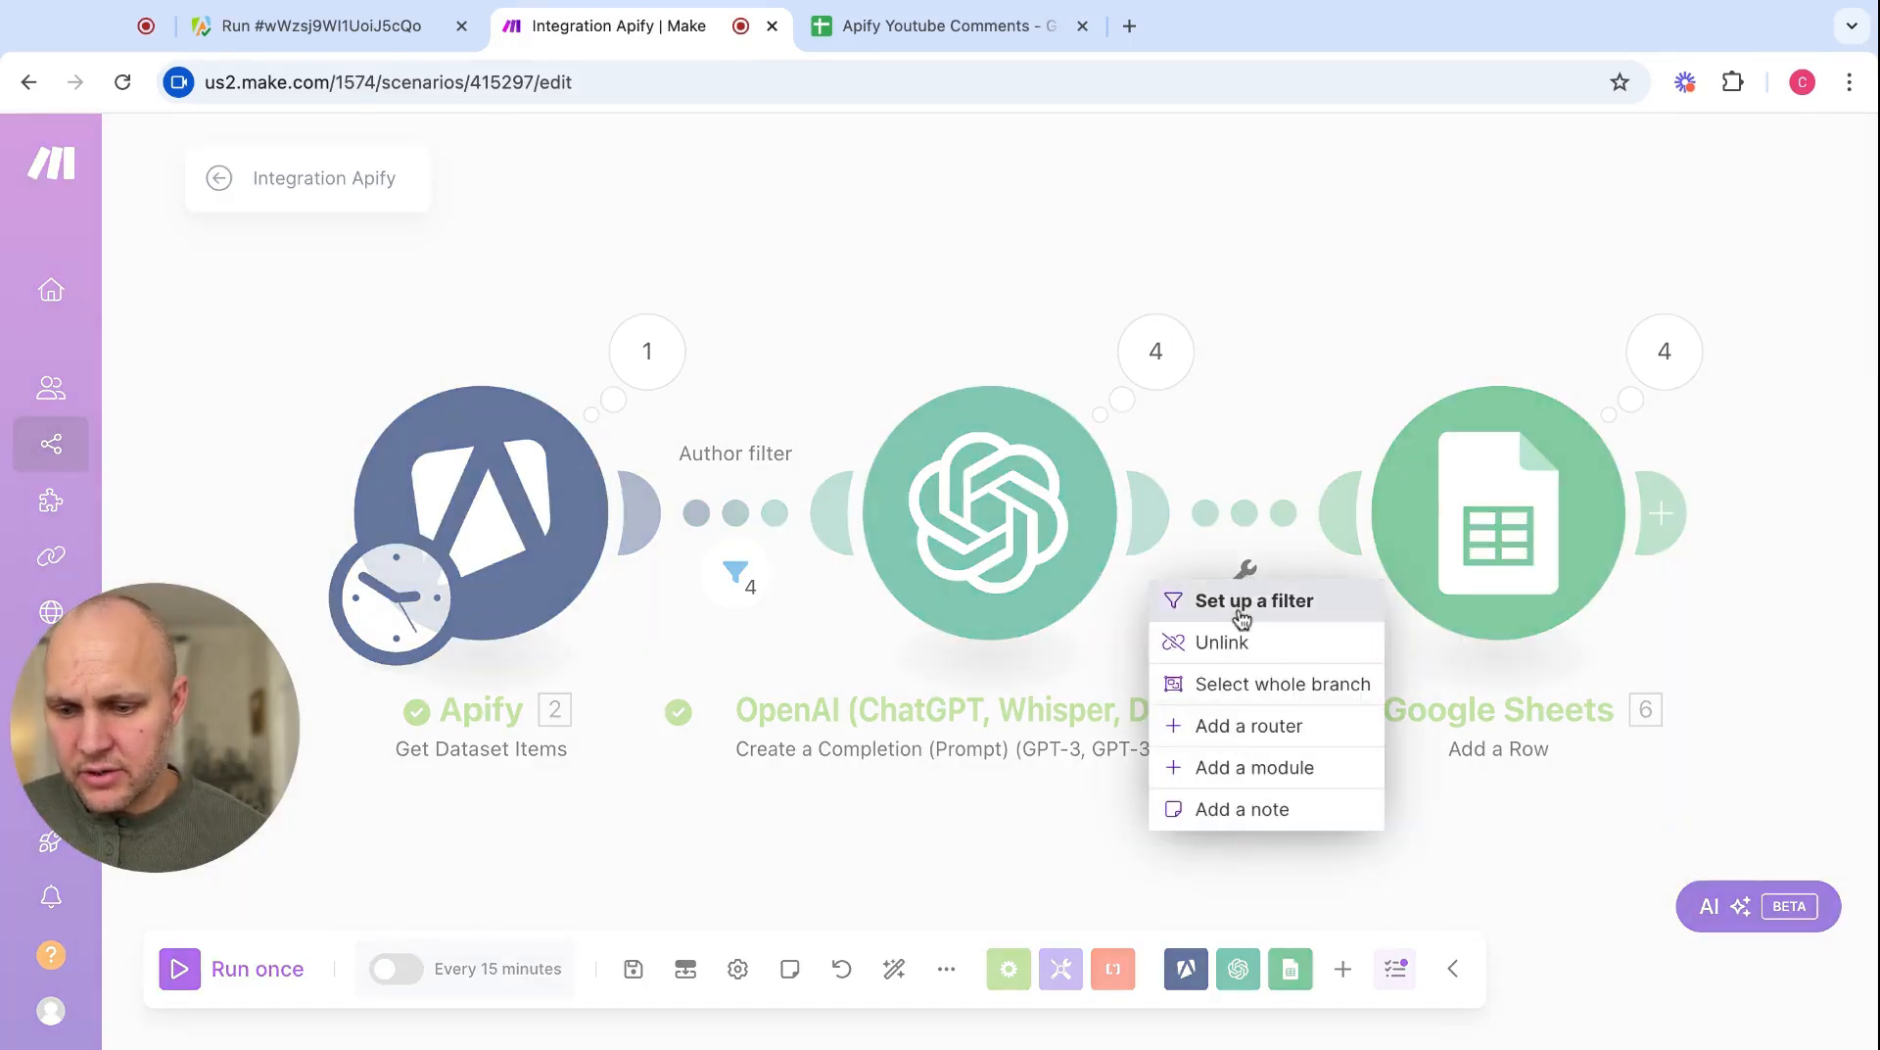
{"action": "left_click", "coordinate": [1245, 605]}
{"action": "left_click", "coordinate": [1394, 397]}
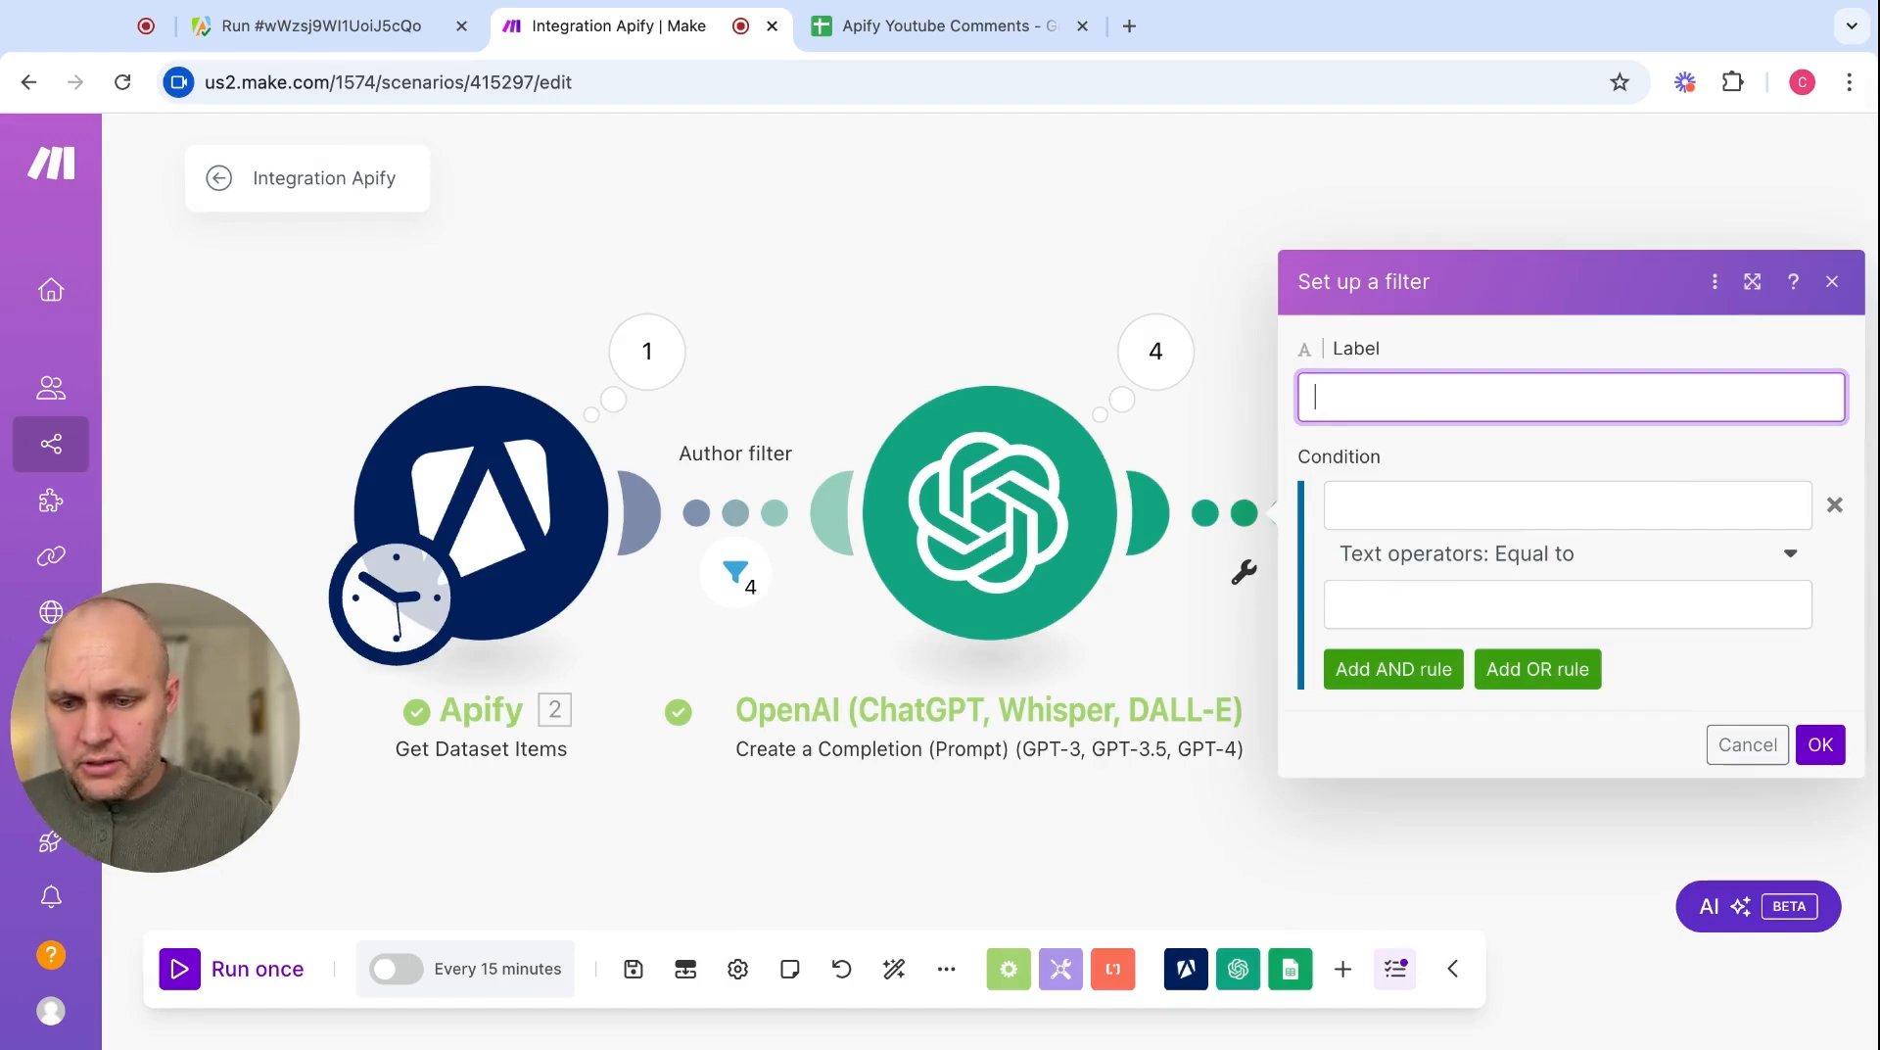
{"action": "type", "text": "Comment Relevance"}
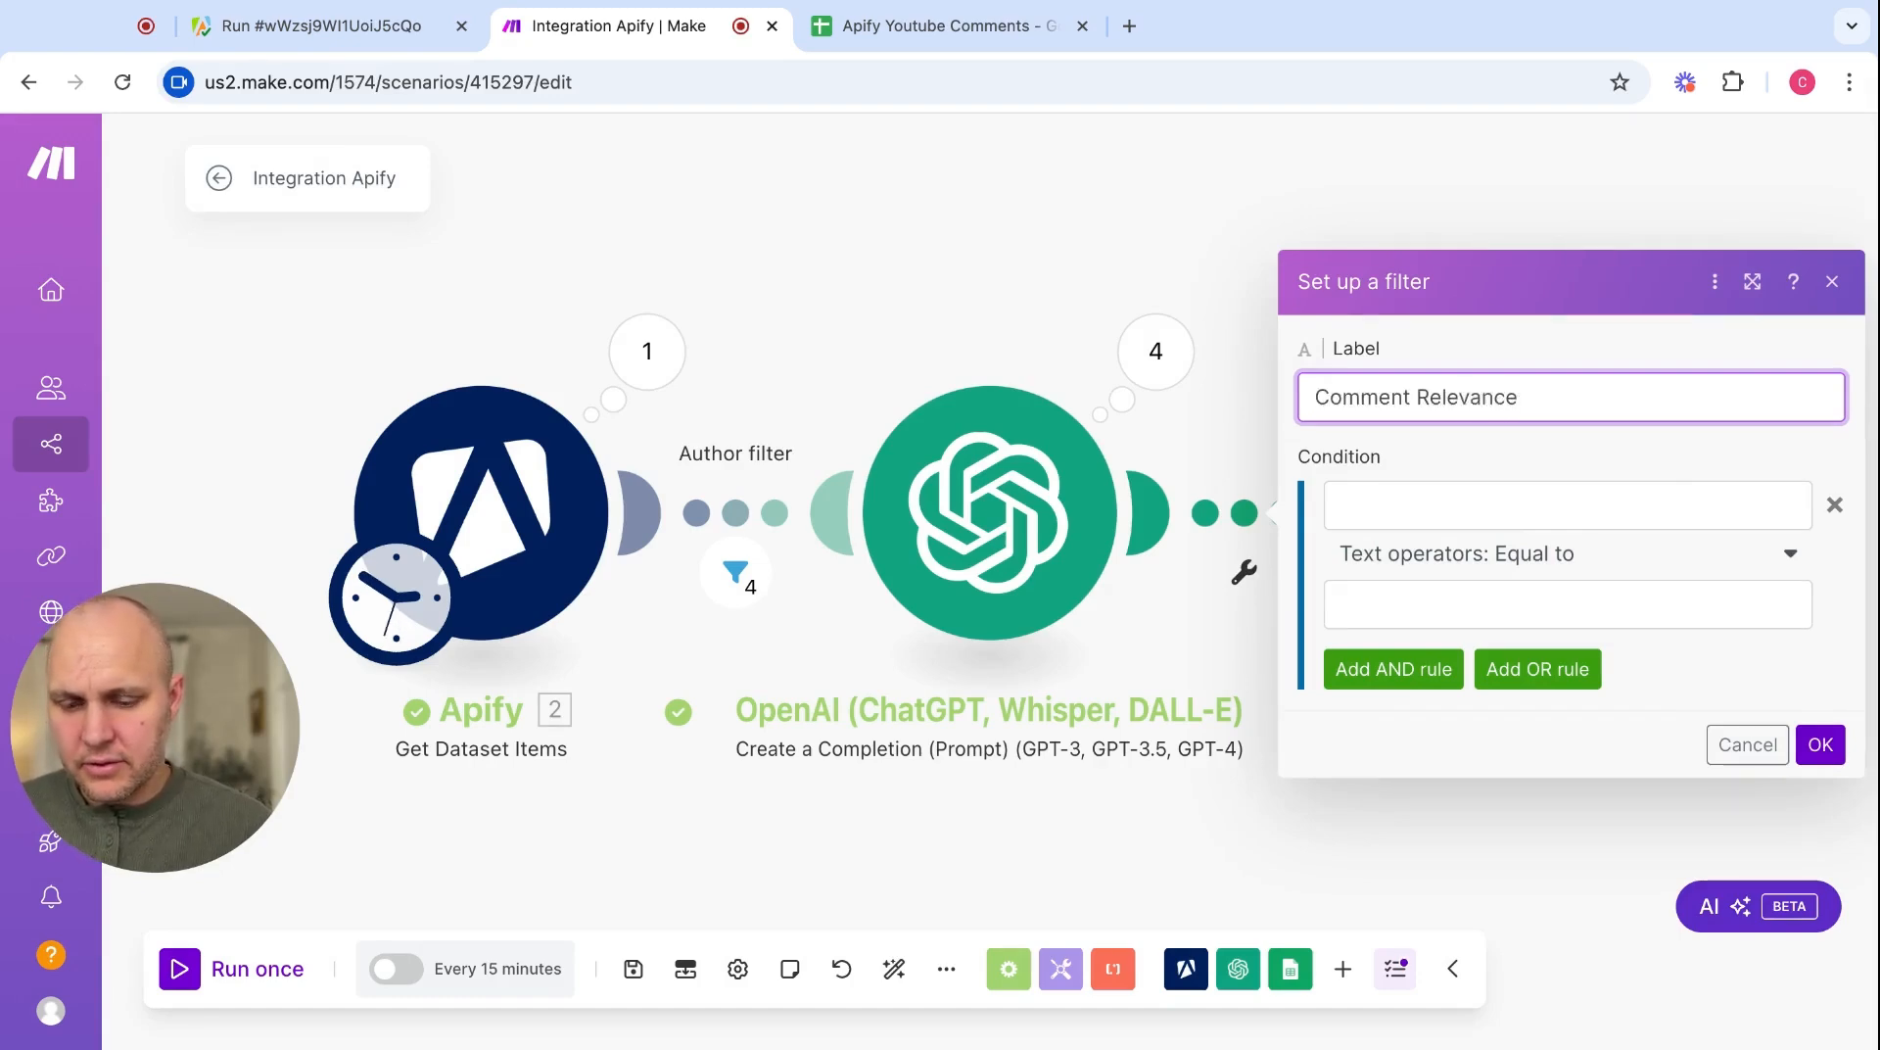
- Set the filter condition to the OpenAI result's commentRelevance, Text operators: Equal to, true, and save the filter
{"action": "left_click", "coordinate": [1500, 514]}
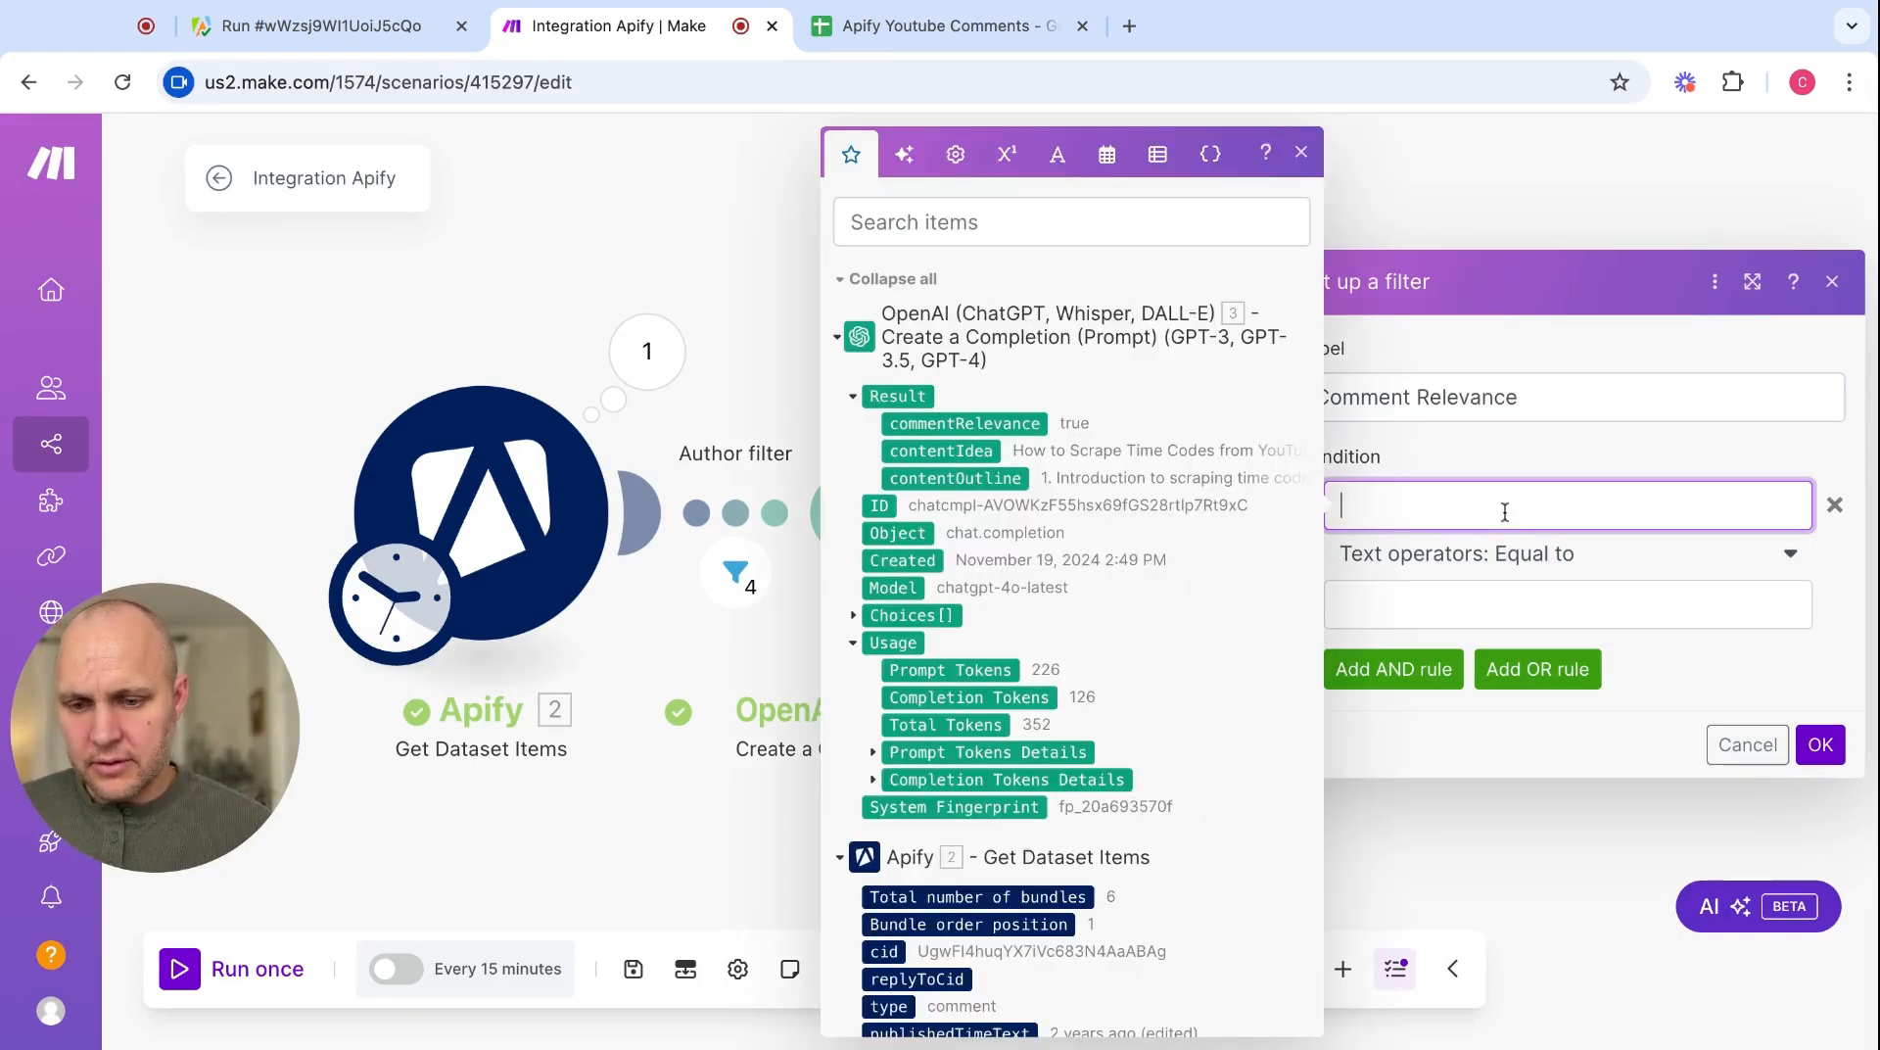
{"action": "left_click", "coordinate": [1011, 426]}
{"action": "left_click", "coordinate": [1468, 603]}
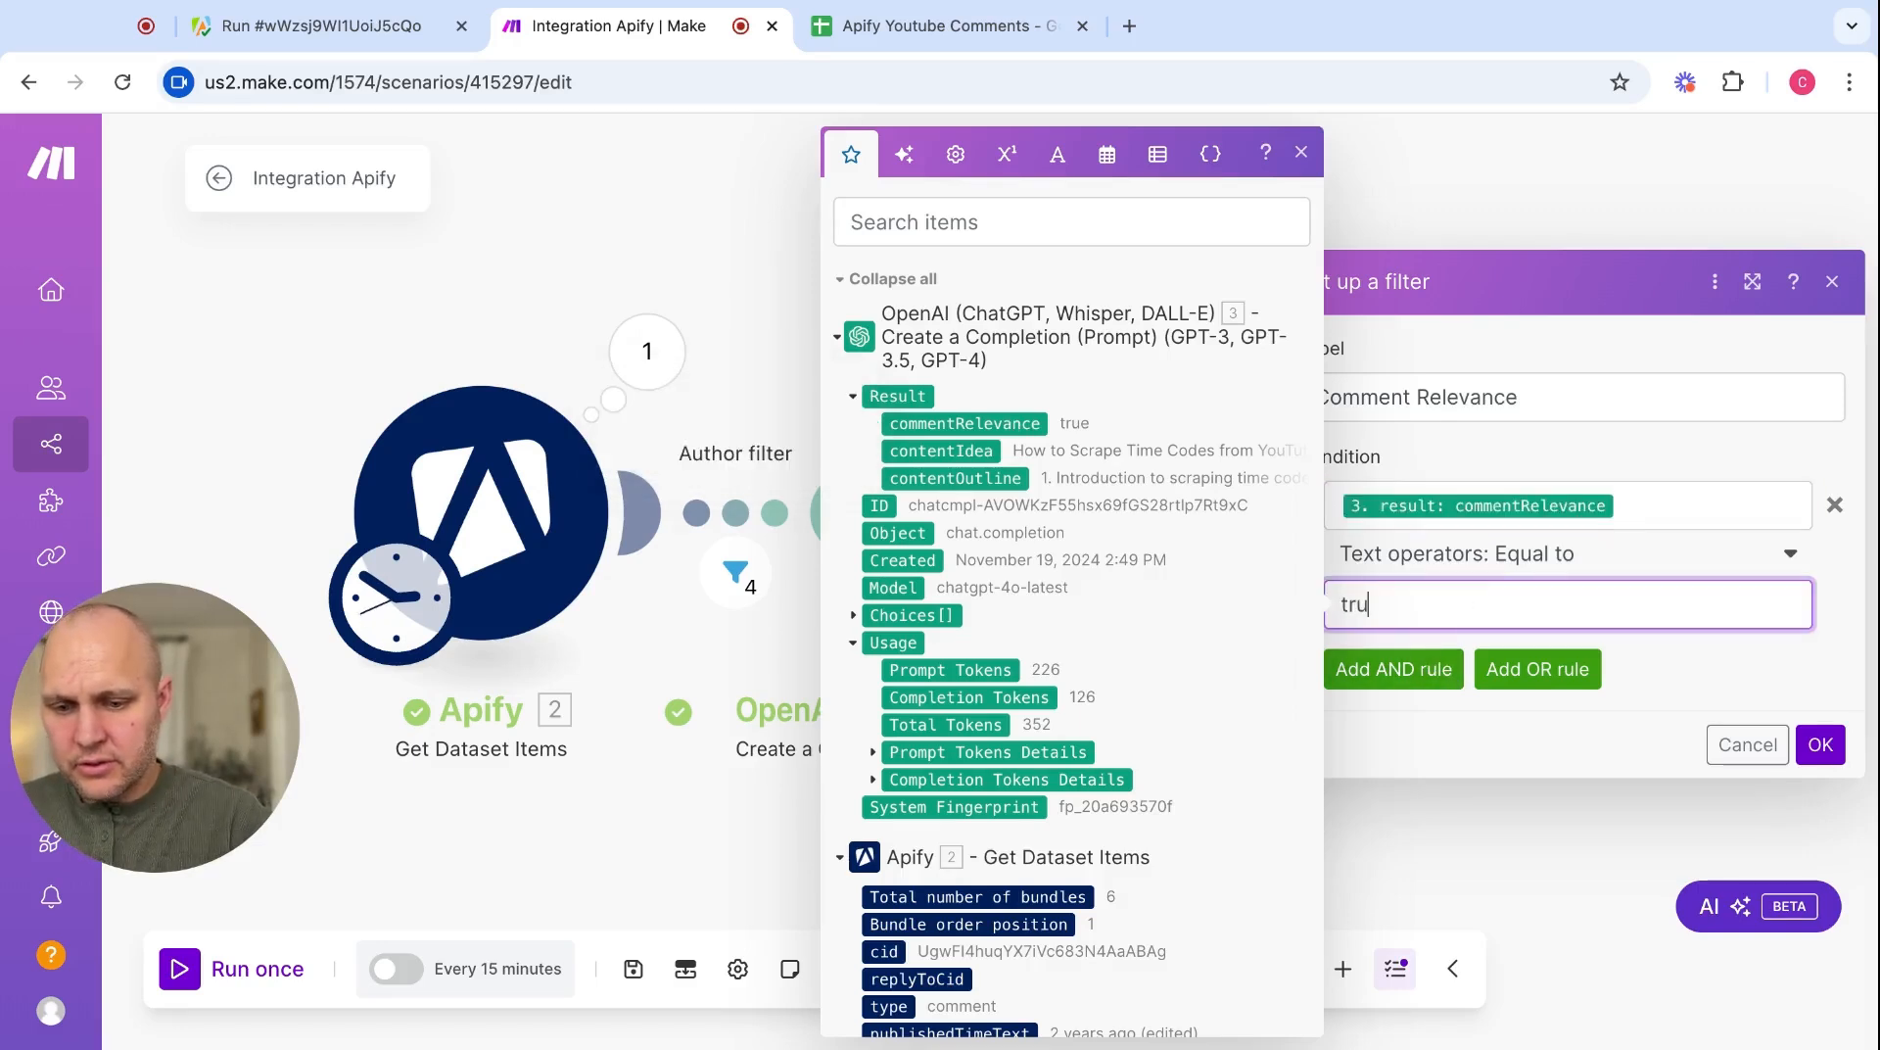
{"action": "left_click", "coordinate": [1837, 765]}
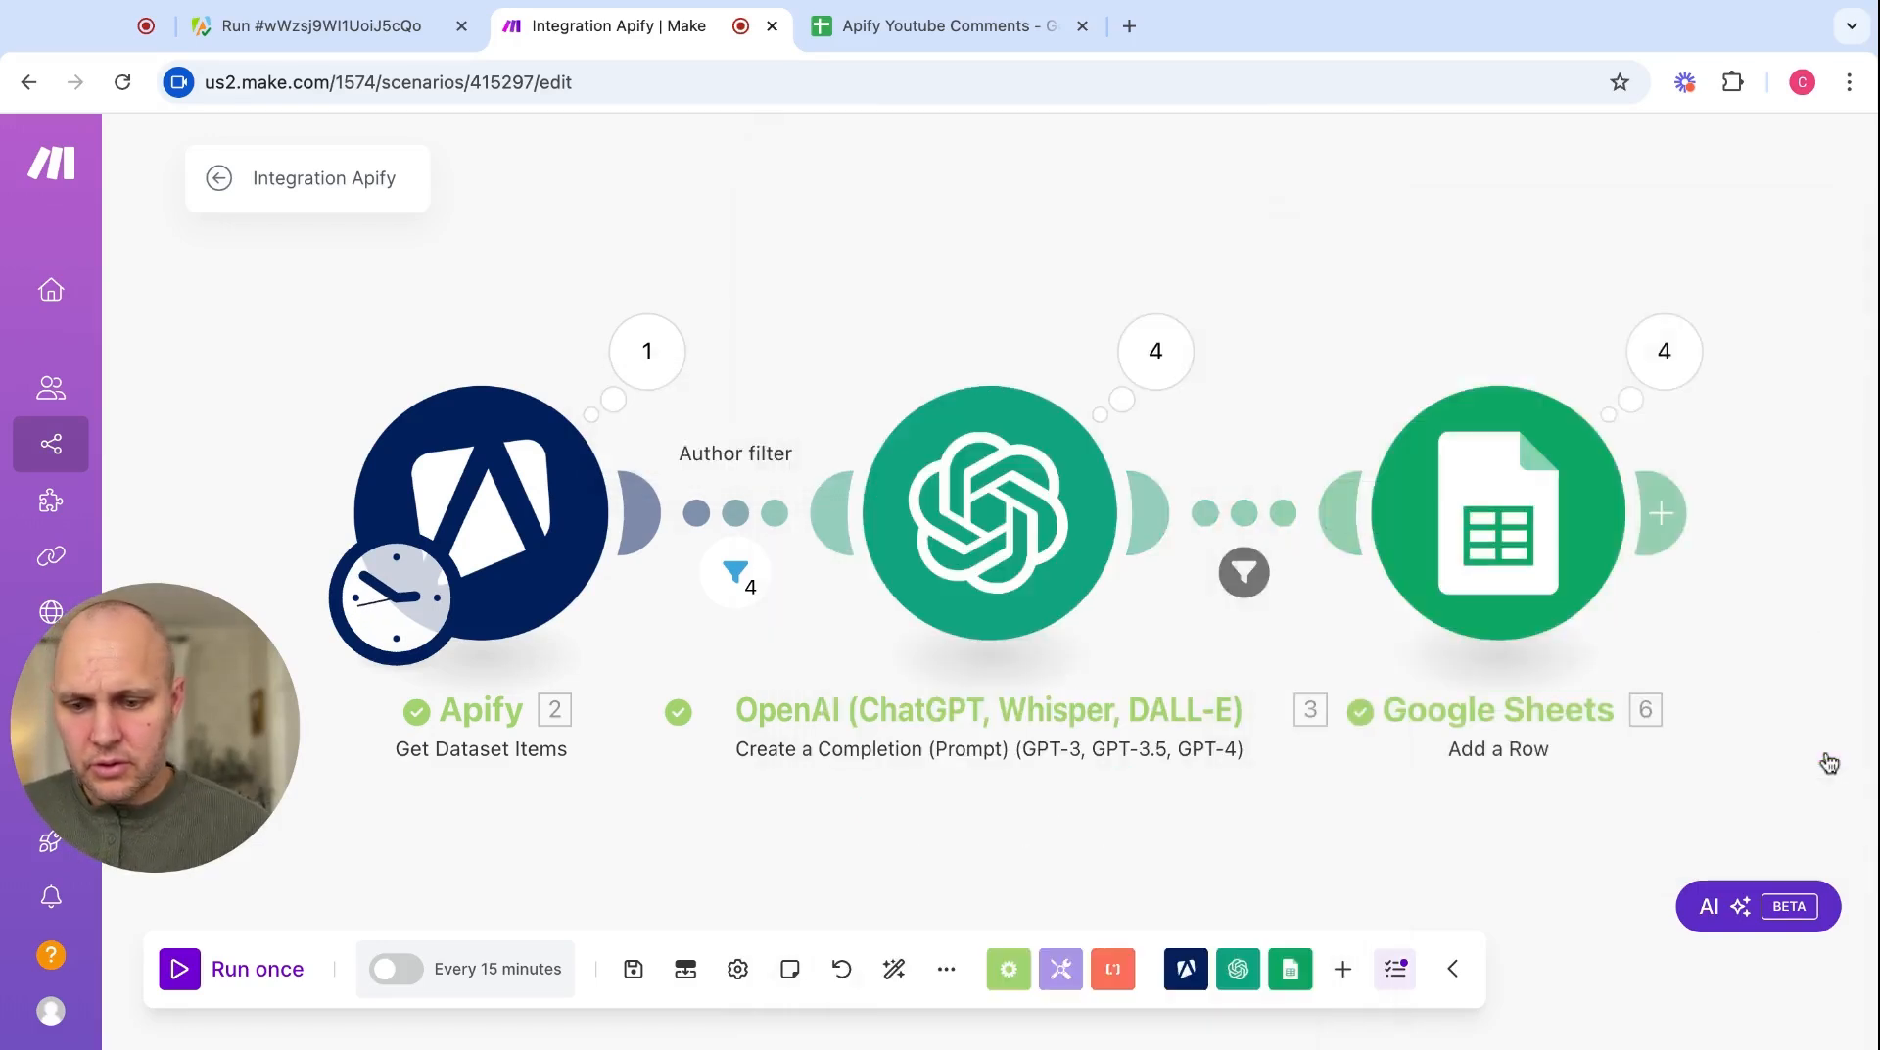
- Switch to the Apify Youtube Comments spreadsheet and clear the contents of rows 2 to 6, keeping the header row
{"action": "left_click", "coordinate": [861, 28]}
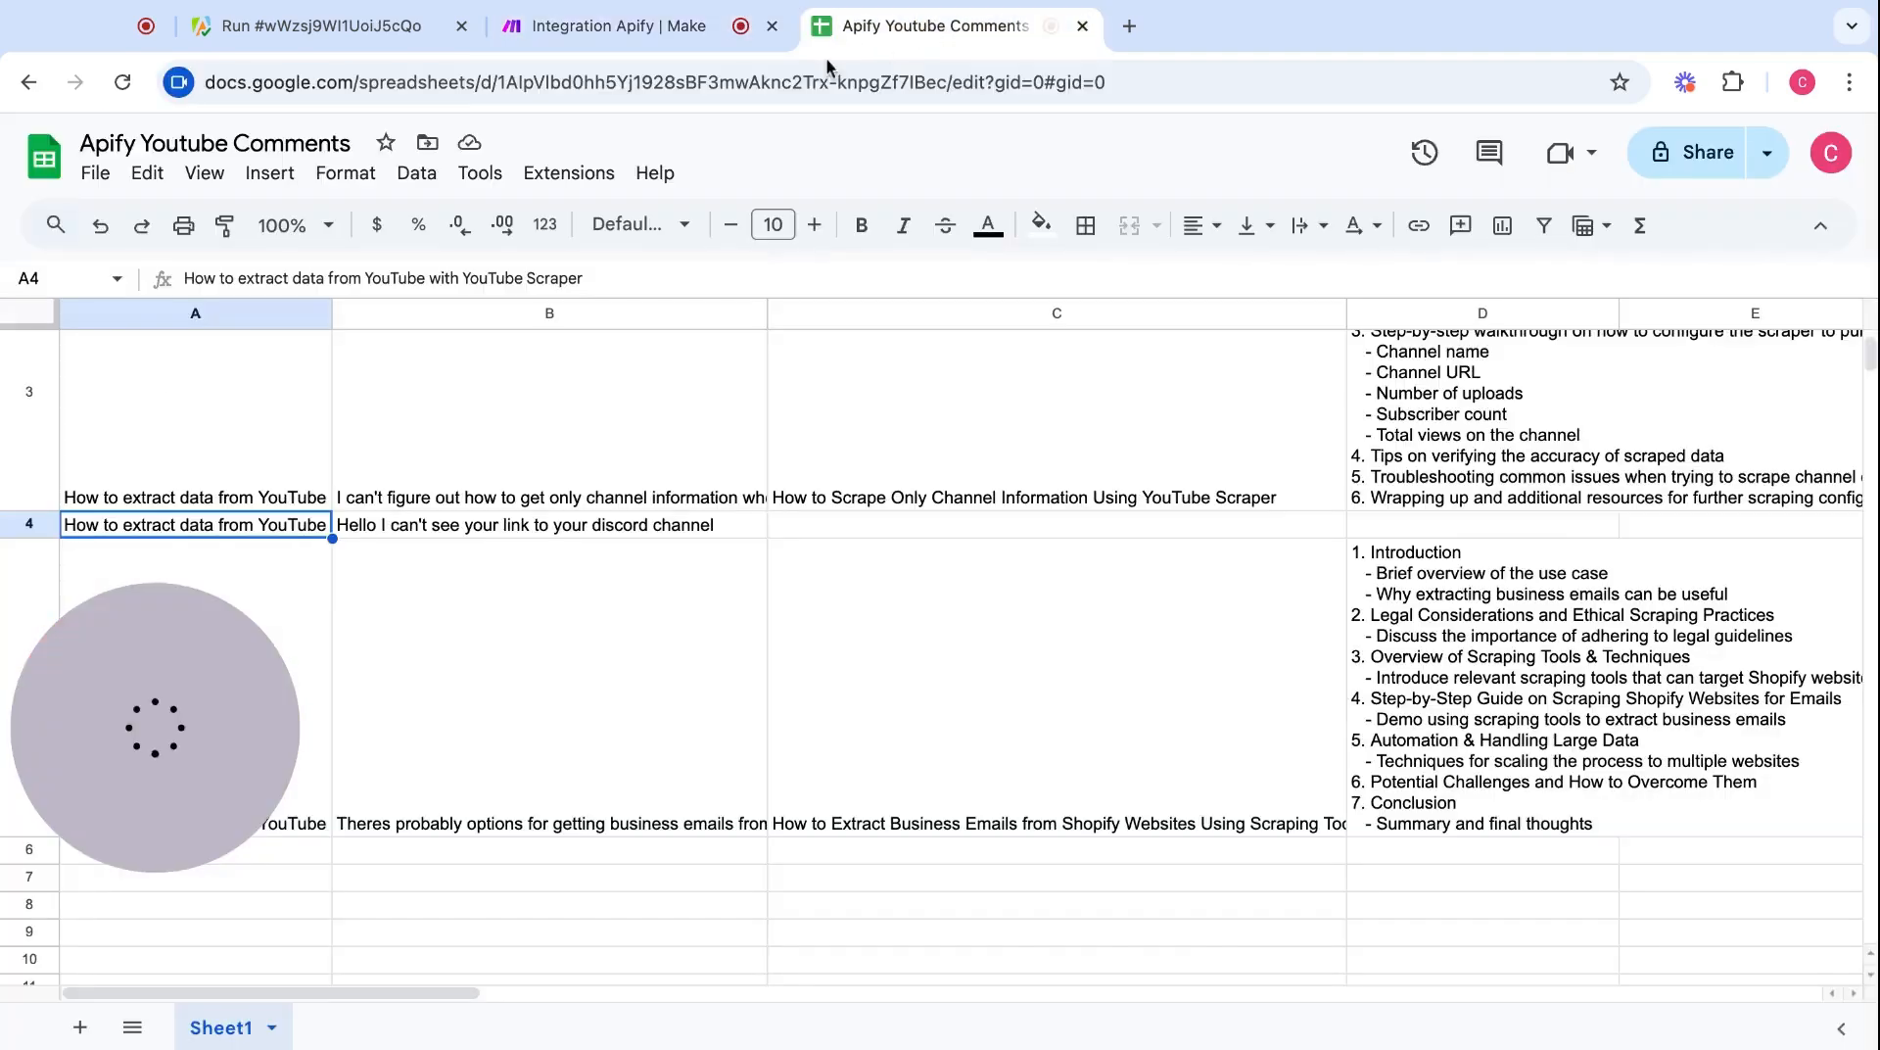
{"action": "scroll", "coordinate": [12, 441], "scroll_direction": "up", "scroll_amount": 3}
{"action": "left_click", "coordinate": [8, 428]}
{"action": "key", "text": "shift+Down"}
{"action": "key", "text": "shift+Down"}
{"action": "key", "text": "shift+Down"}
{"action": "key", "text": "shift+Down"}
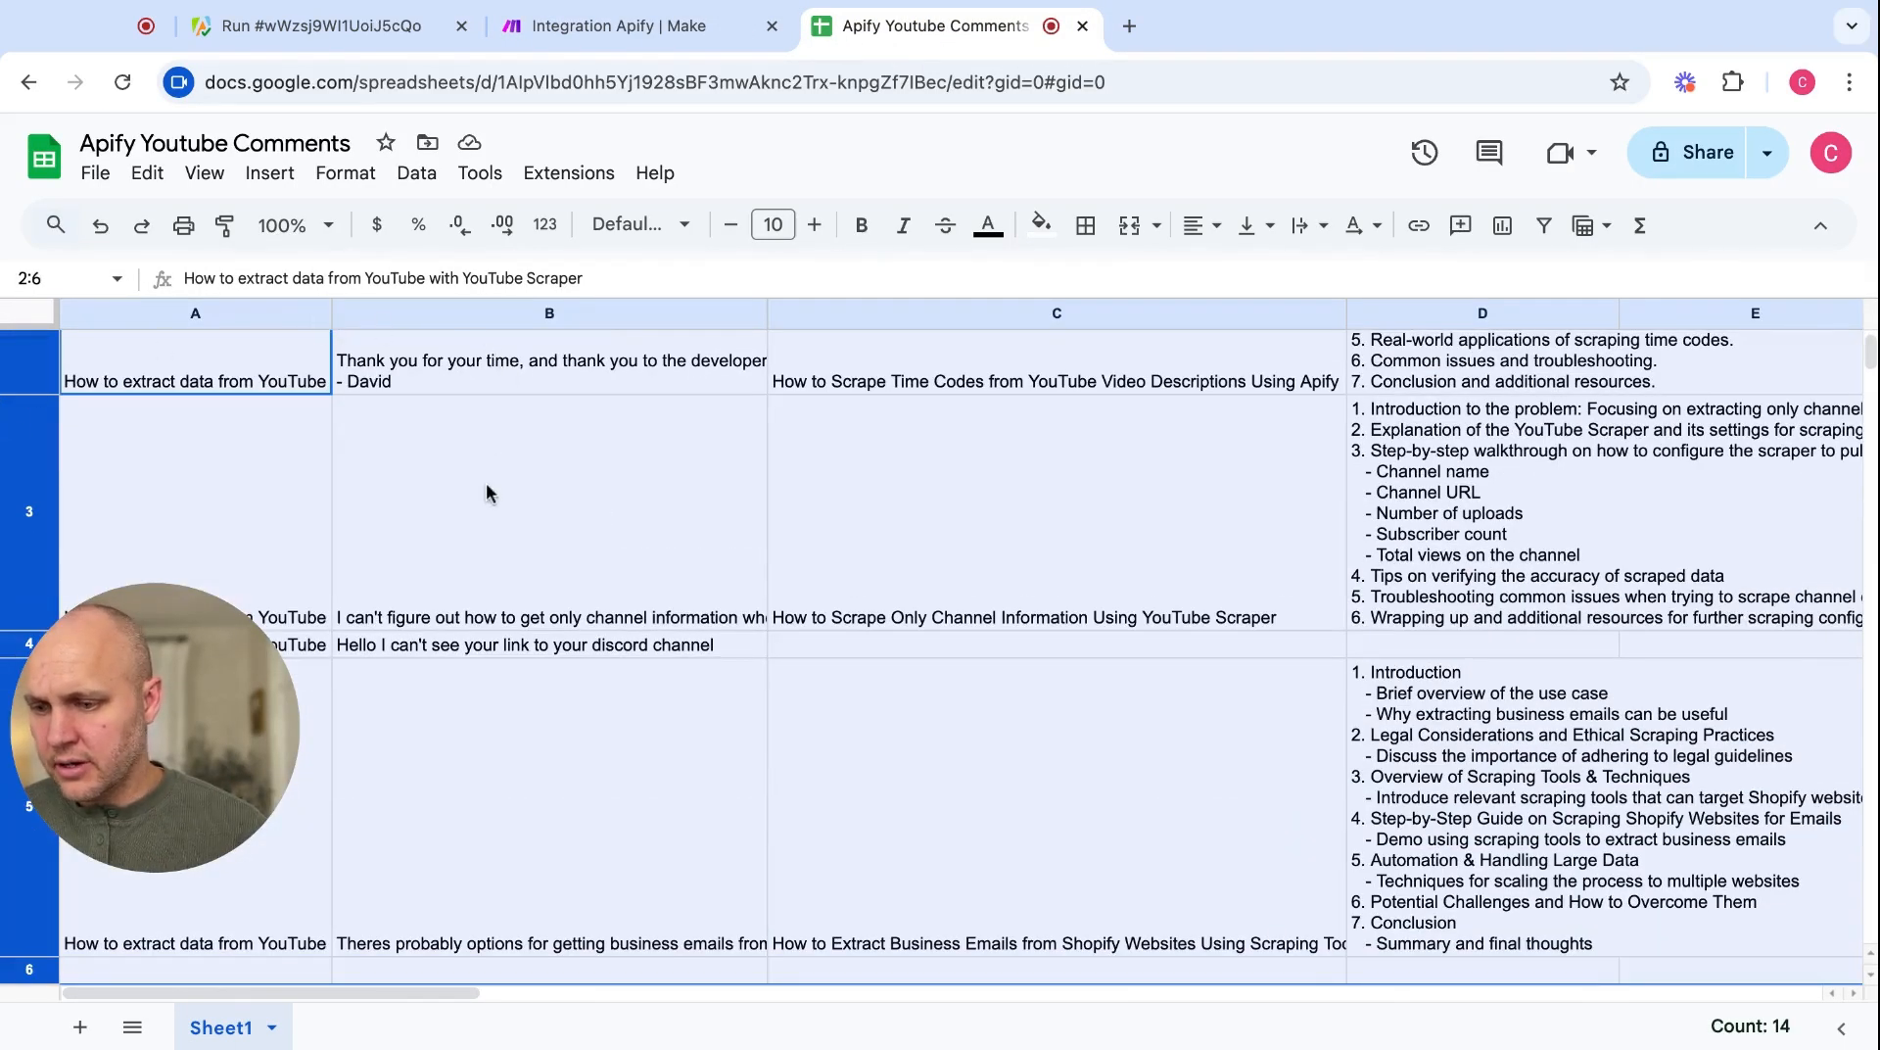
{"action": "key", "text": "Delete"}
{"action": "key", "text": "ctrl+Home"}
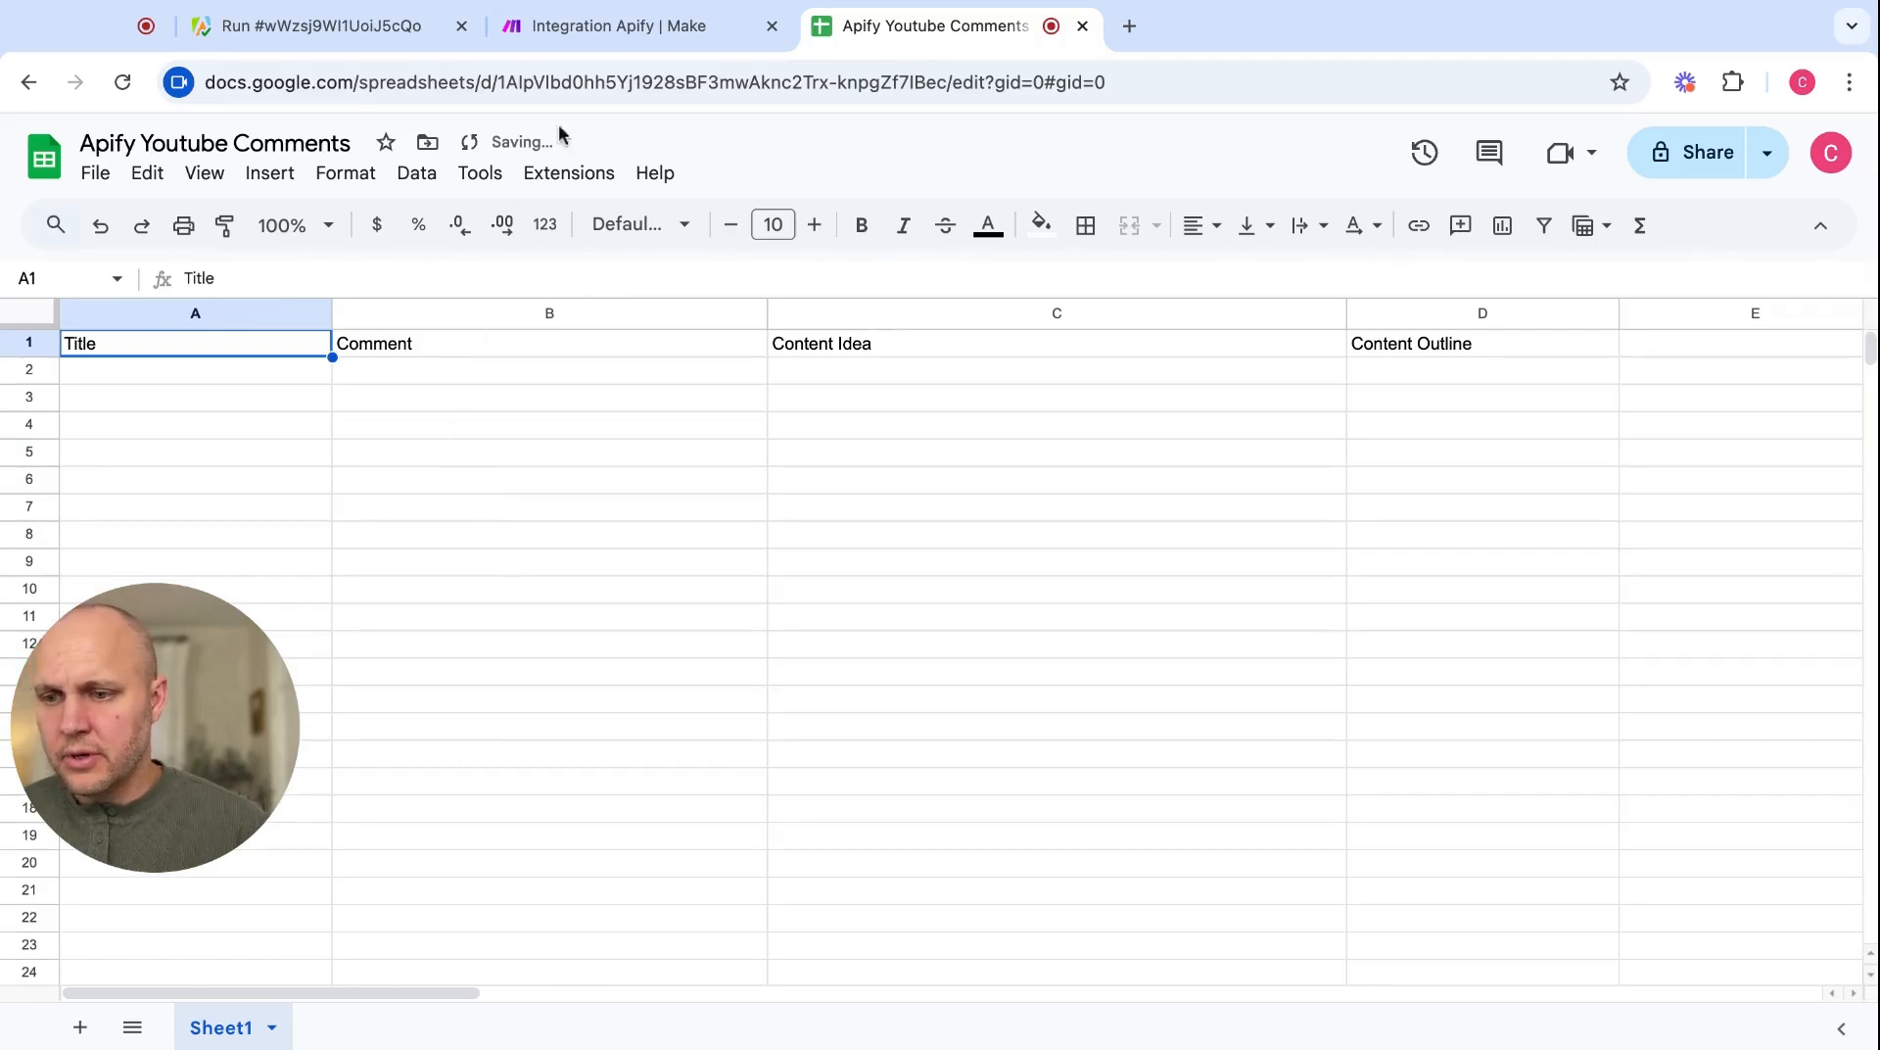
- Run the Make scenario once, and review the filtered rows written to the Apify Youtube Comments spreadsheet
{"action": "left_click", "coordinate": [617, 25]}
{"action": "left_click", "coordinate": [225, 969]}
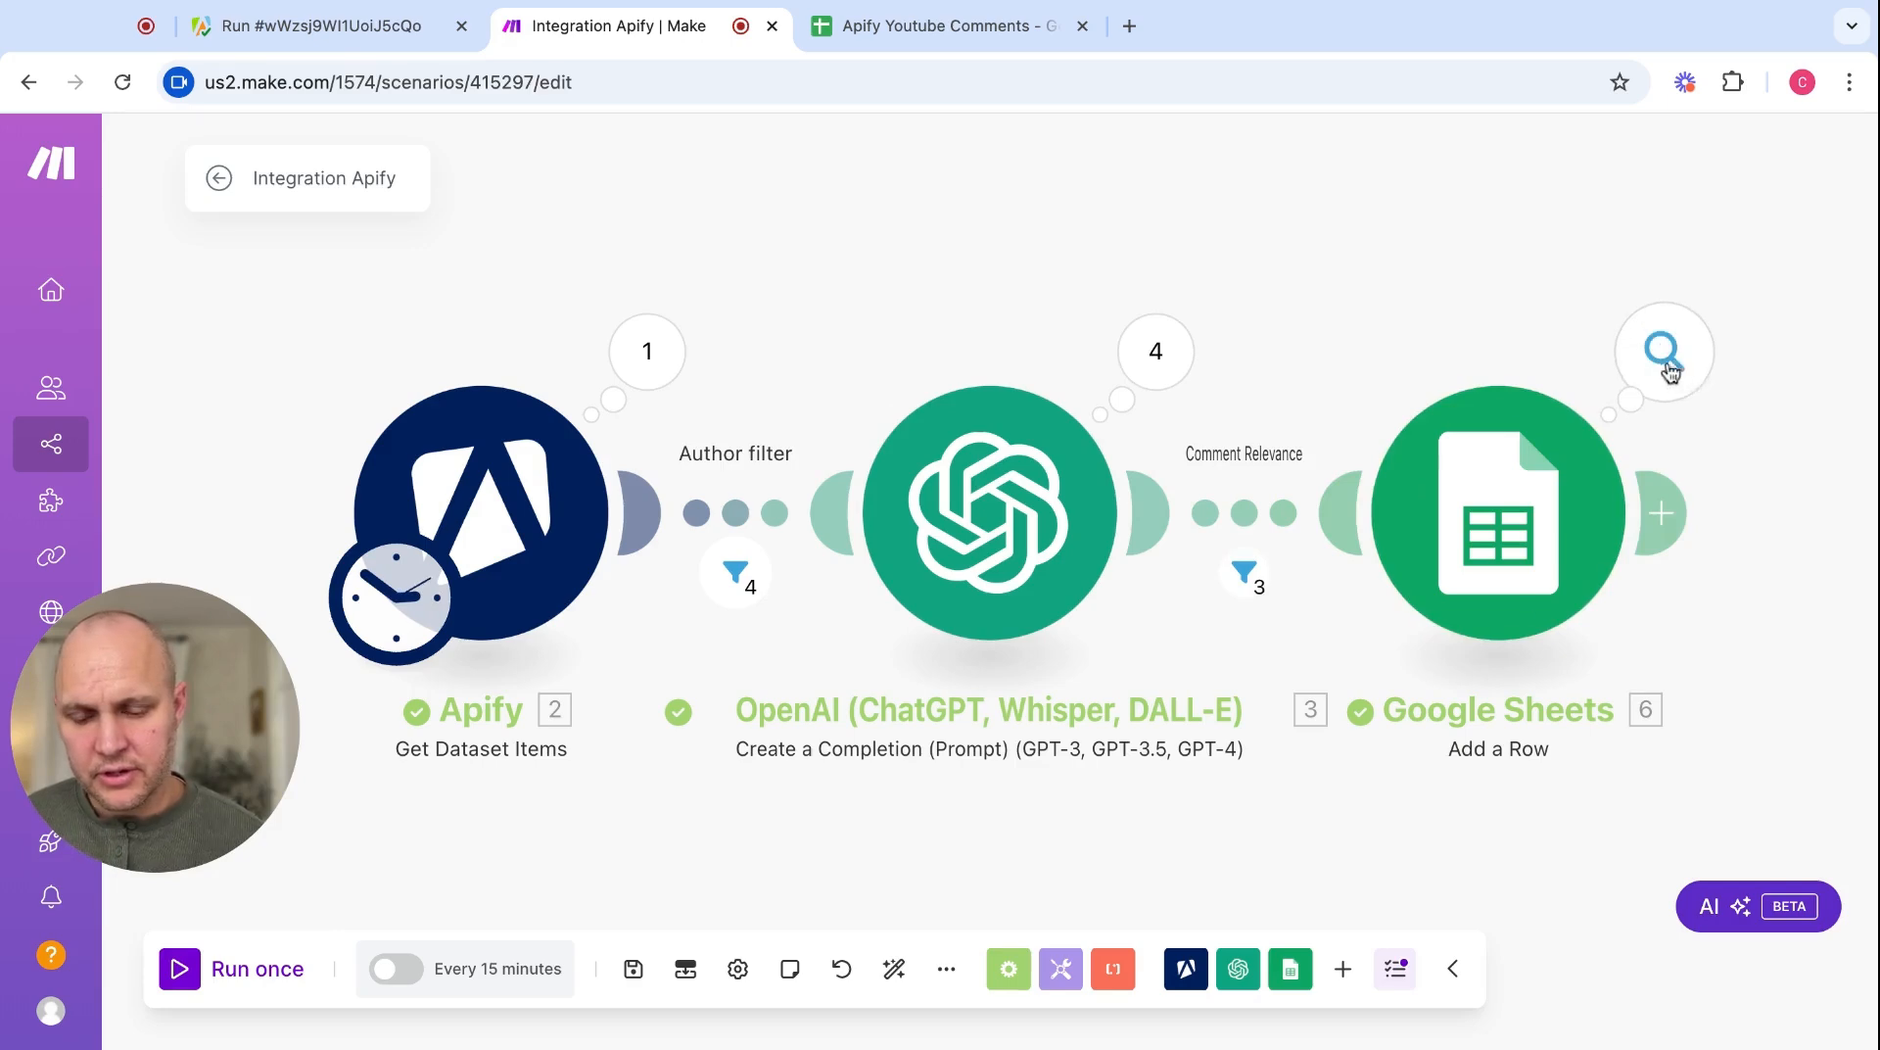
{"action": "left_click", "coordinate": [937, 35]}
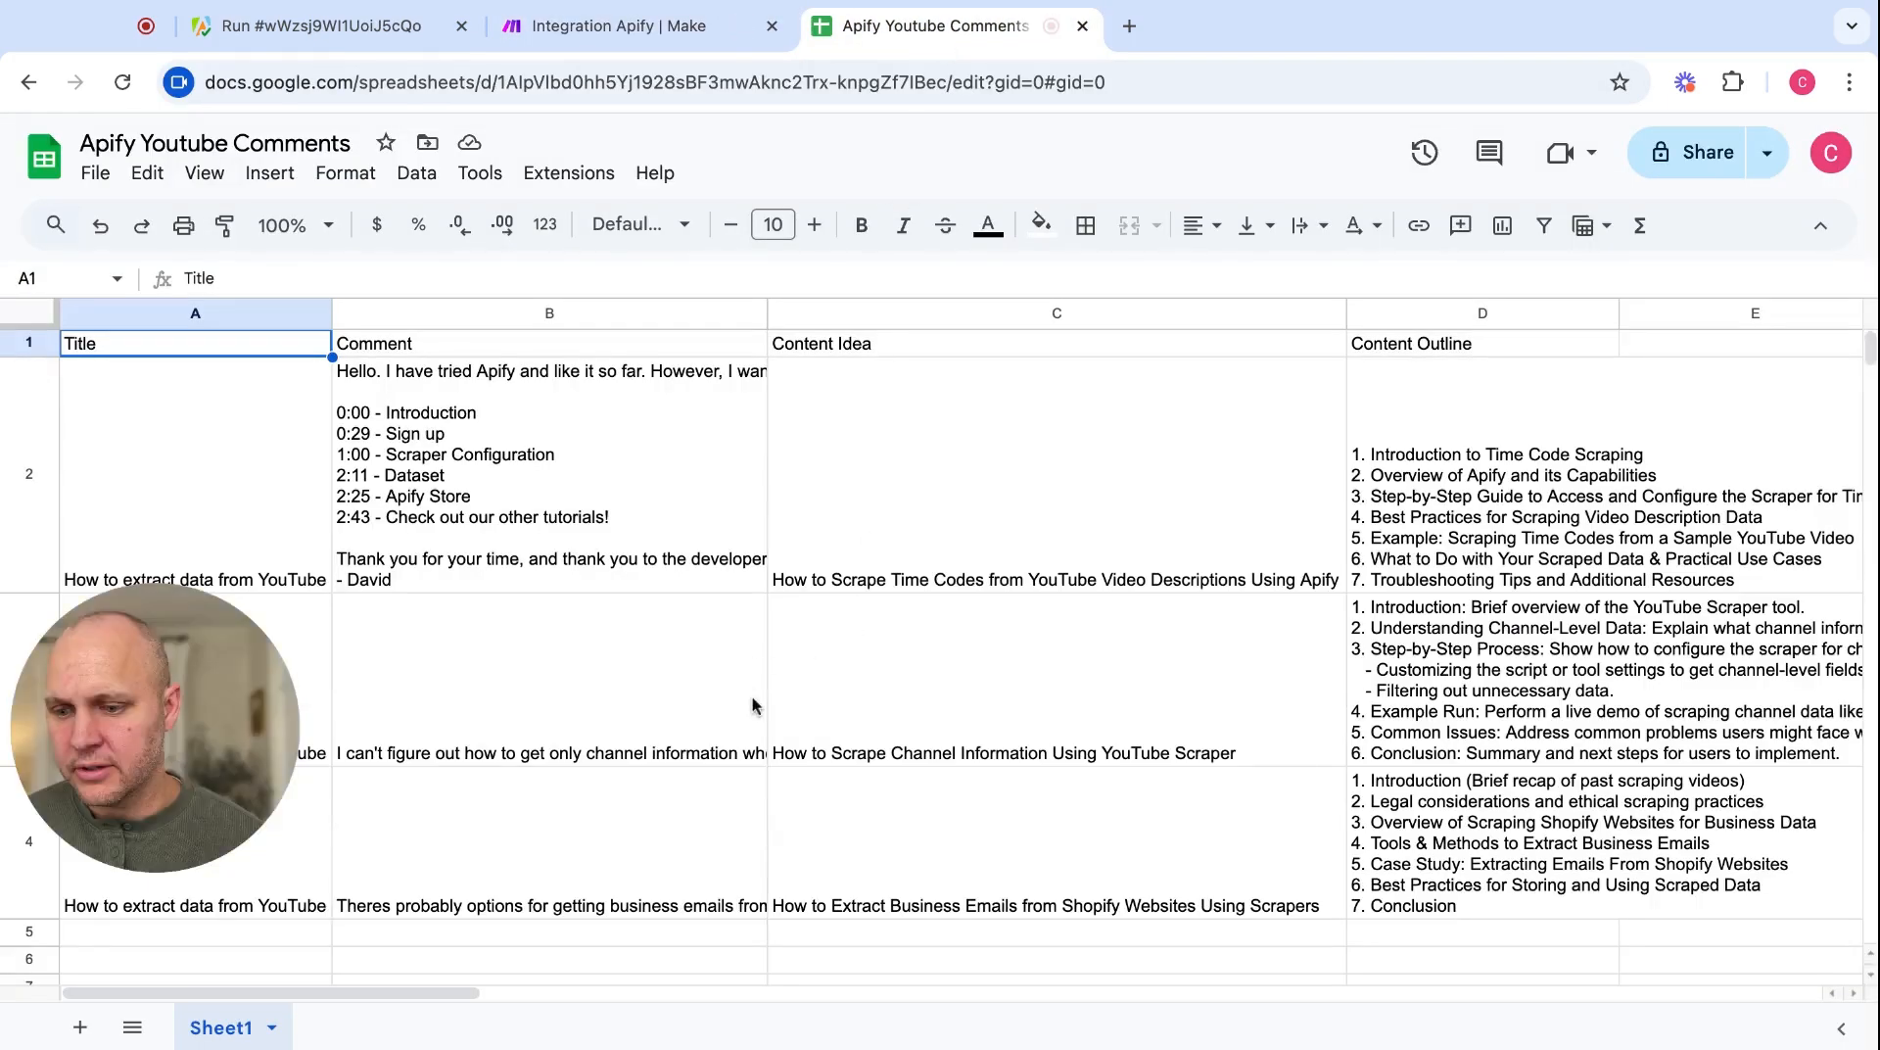
{"action": "scroll", "coordinate": [755, 705], "scroll_direction": "down", "scroll_amount": 2}
{"action": "scroll", "coordinate": [755, 705], "scroll_direction": "up", "scroll_amount": 2}
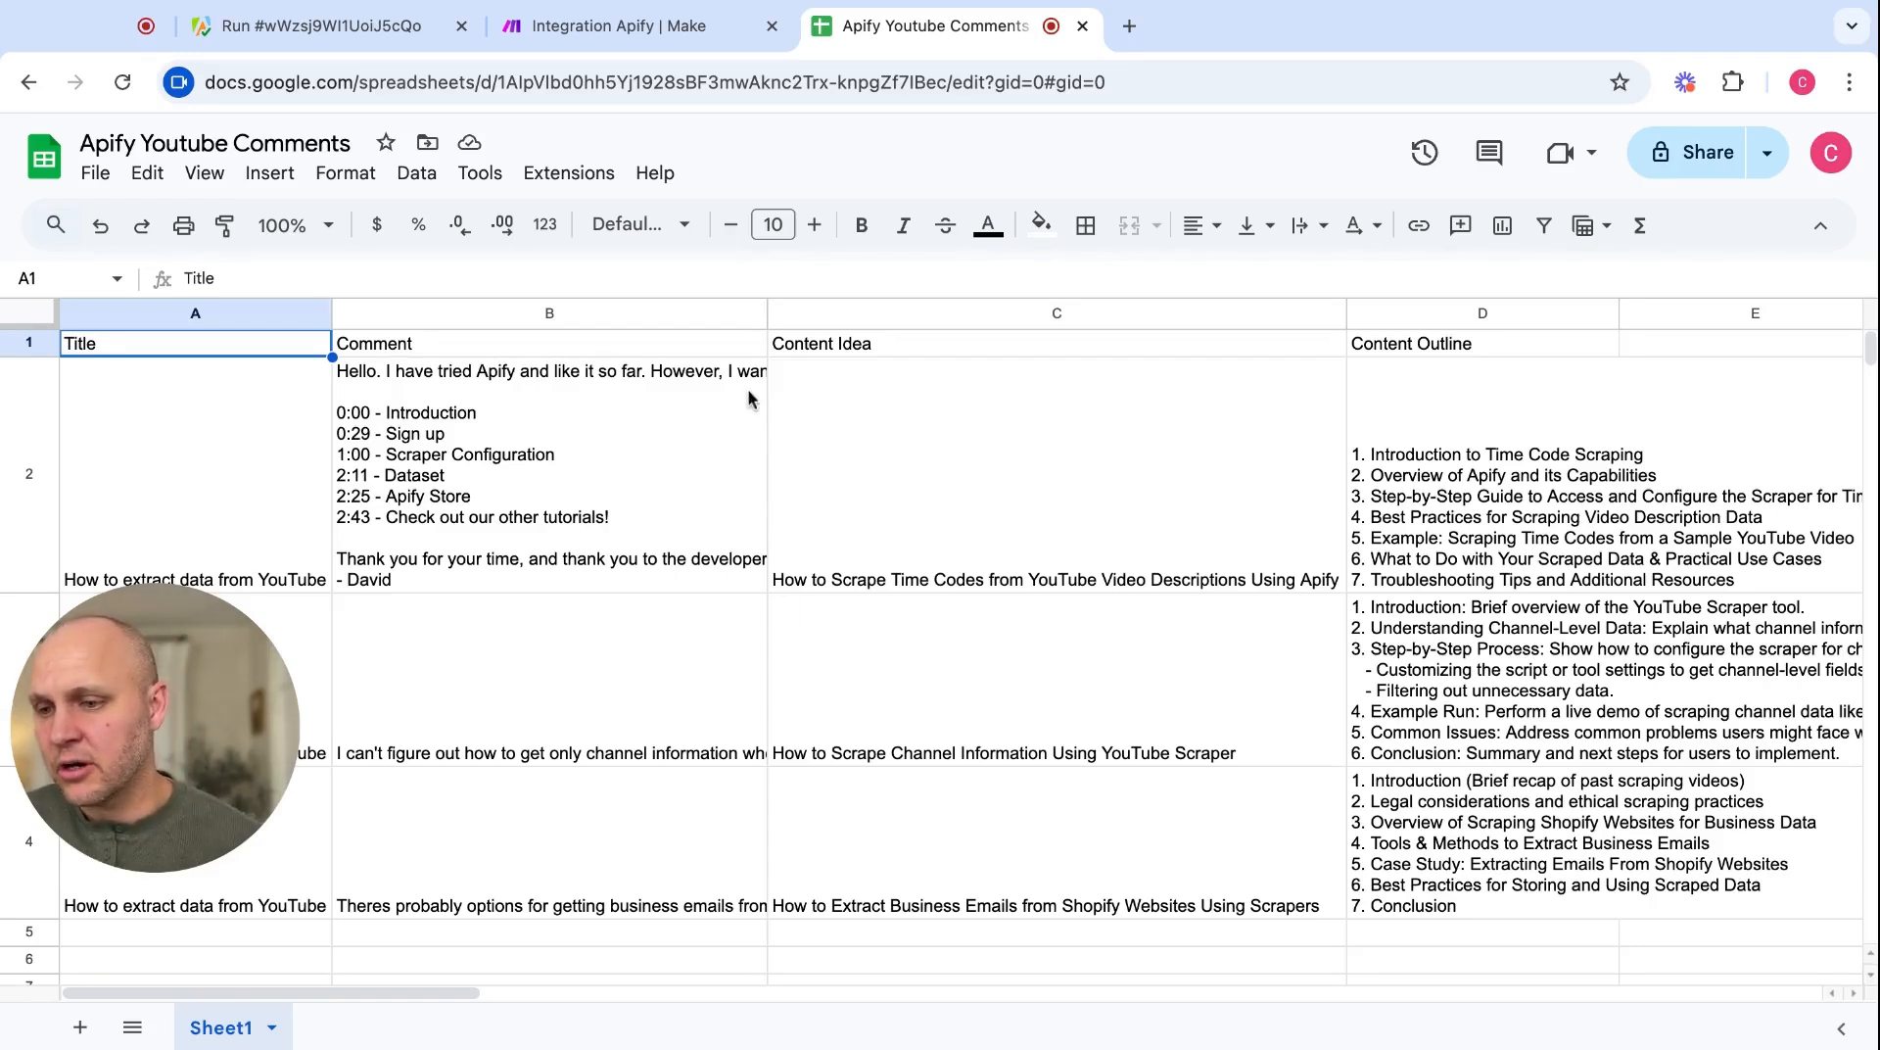
- Add an Apify Watch Actor Runs trigger to the Make scenario and connect it in front of the Get Dataset Items module
{"action": "left_click", "coordinate": [582, 38]}
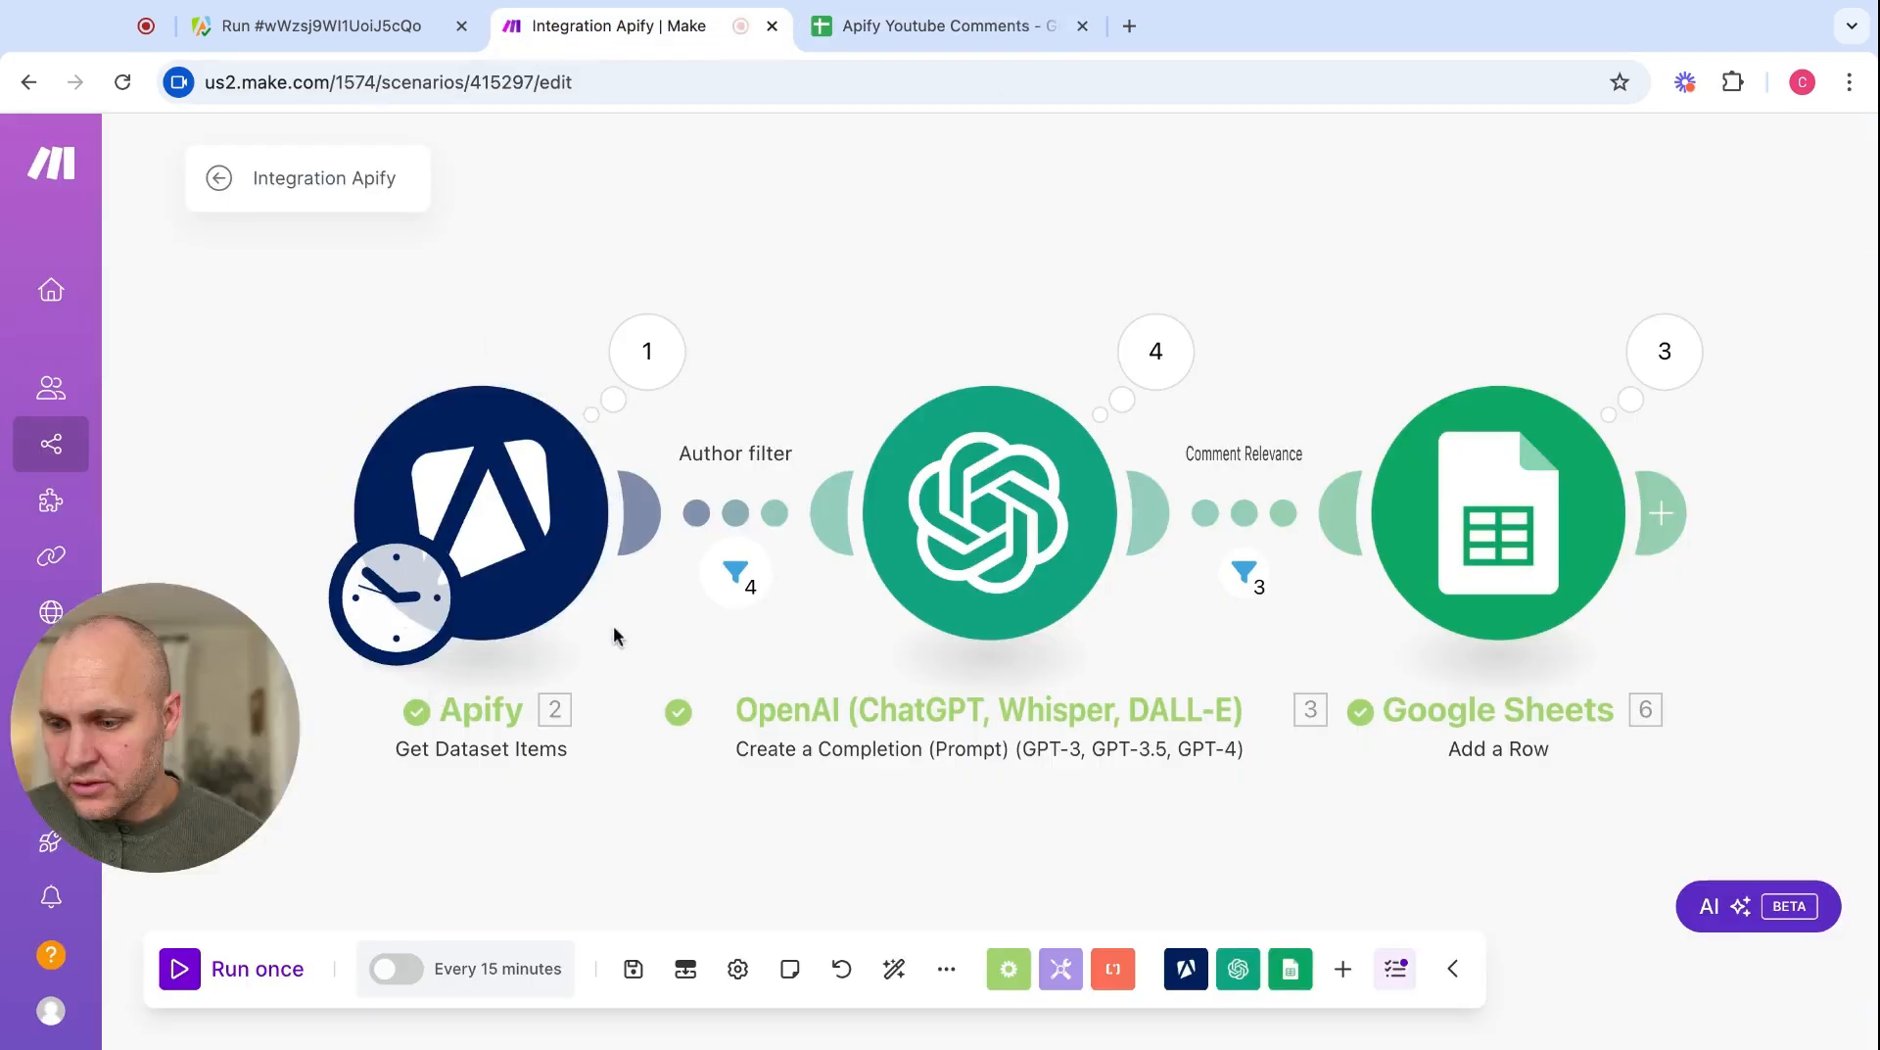
{"action": "left_click", "coordinate": [1189, 971]}
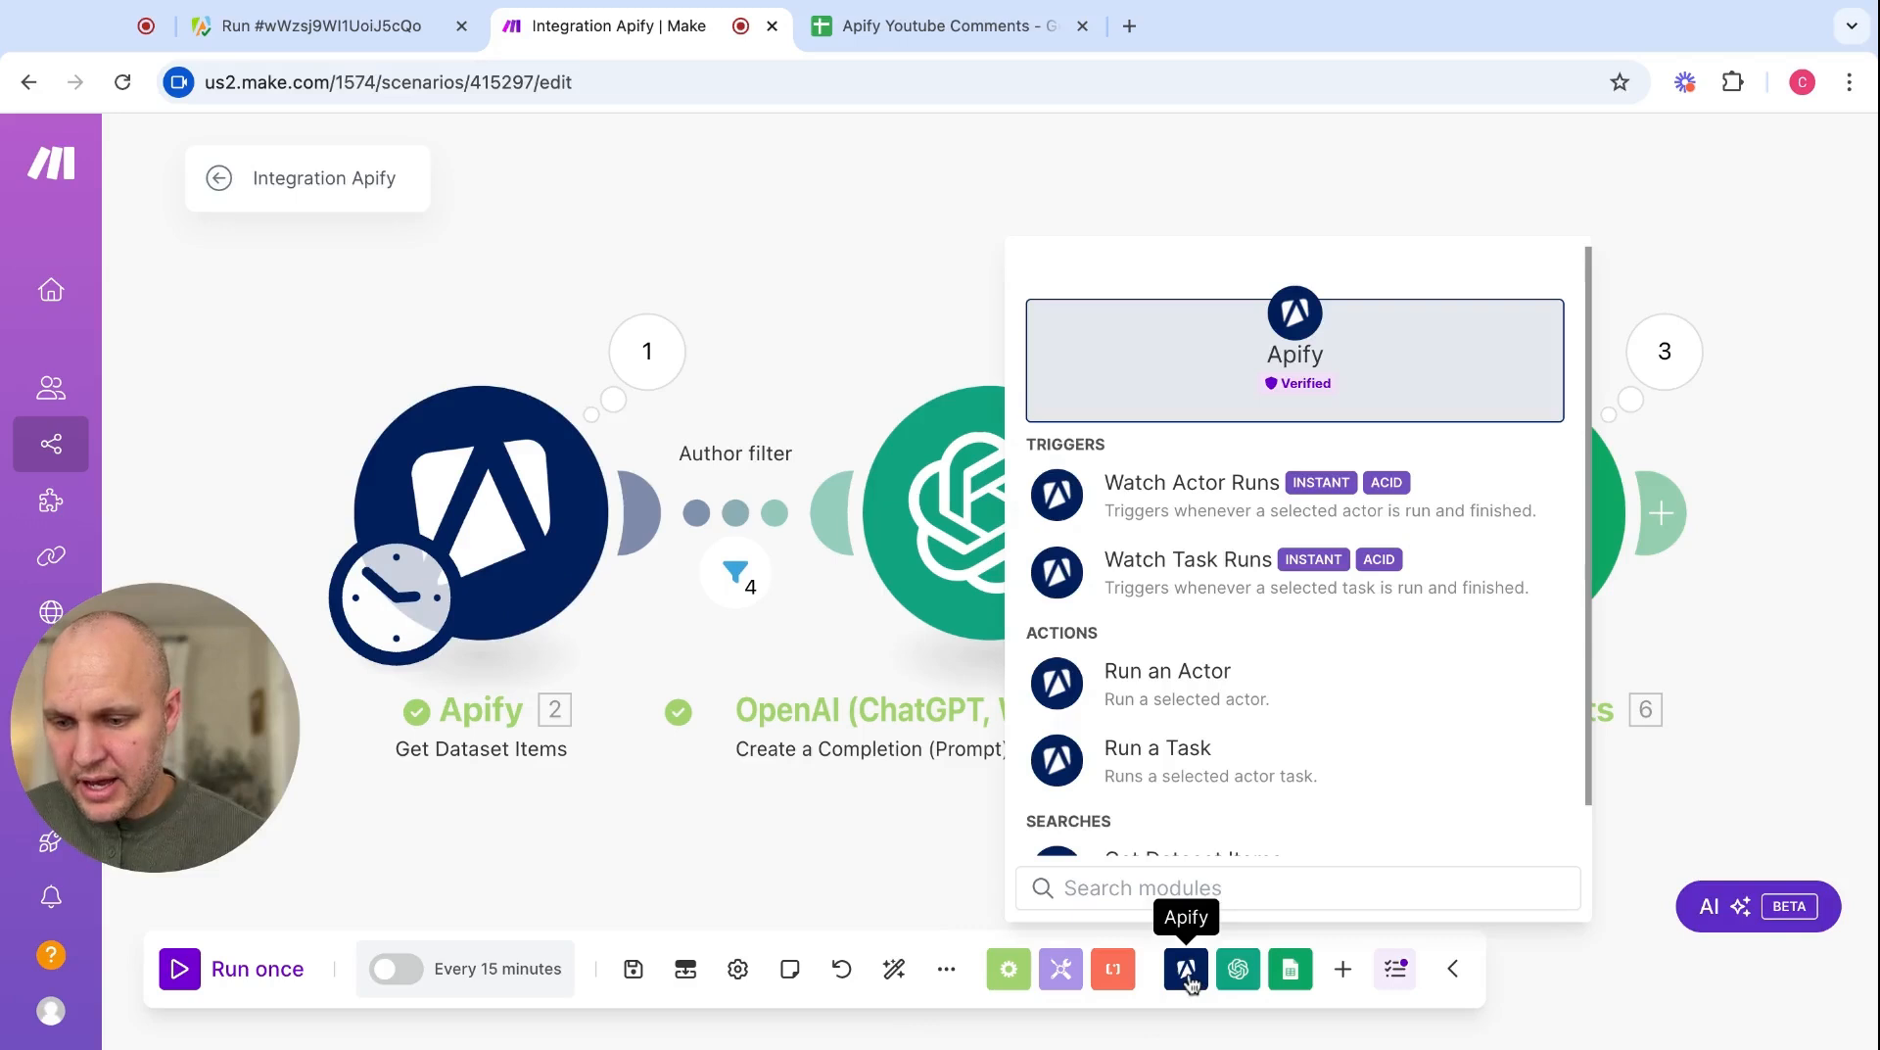
{"action": "left_click", "coordinate": [1179, 508]}
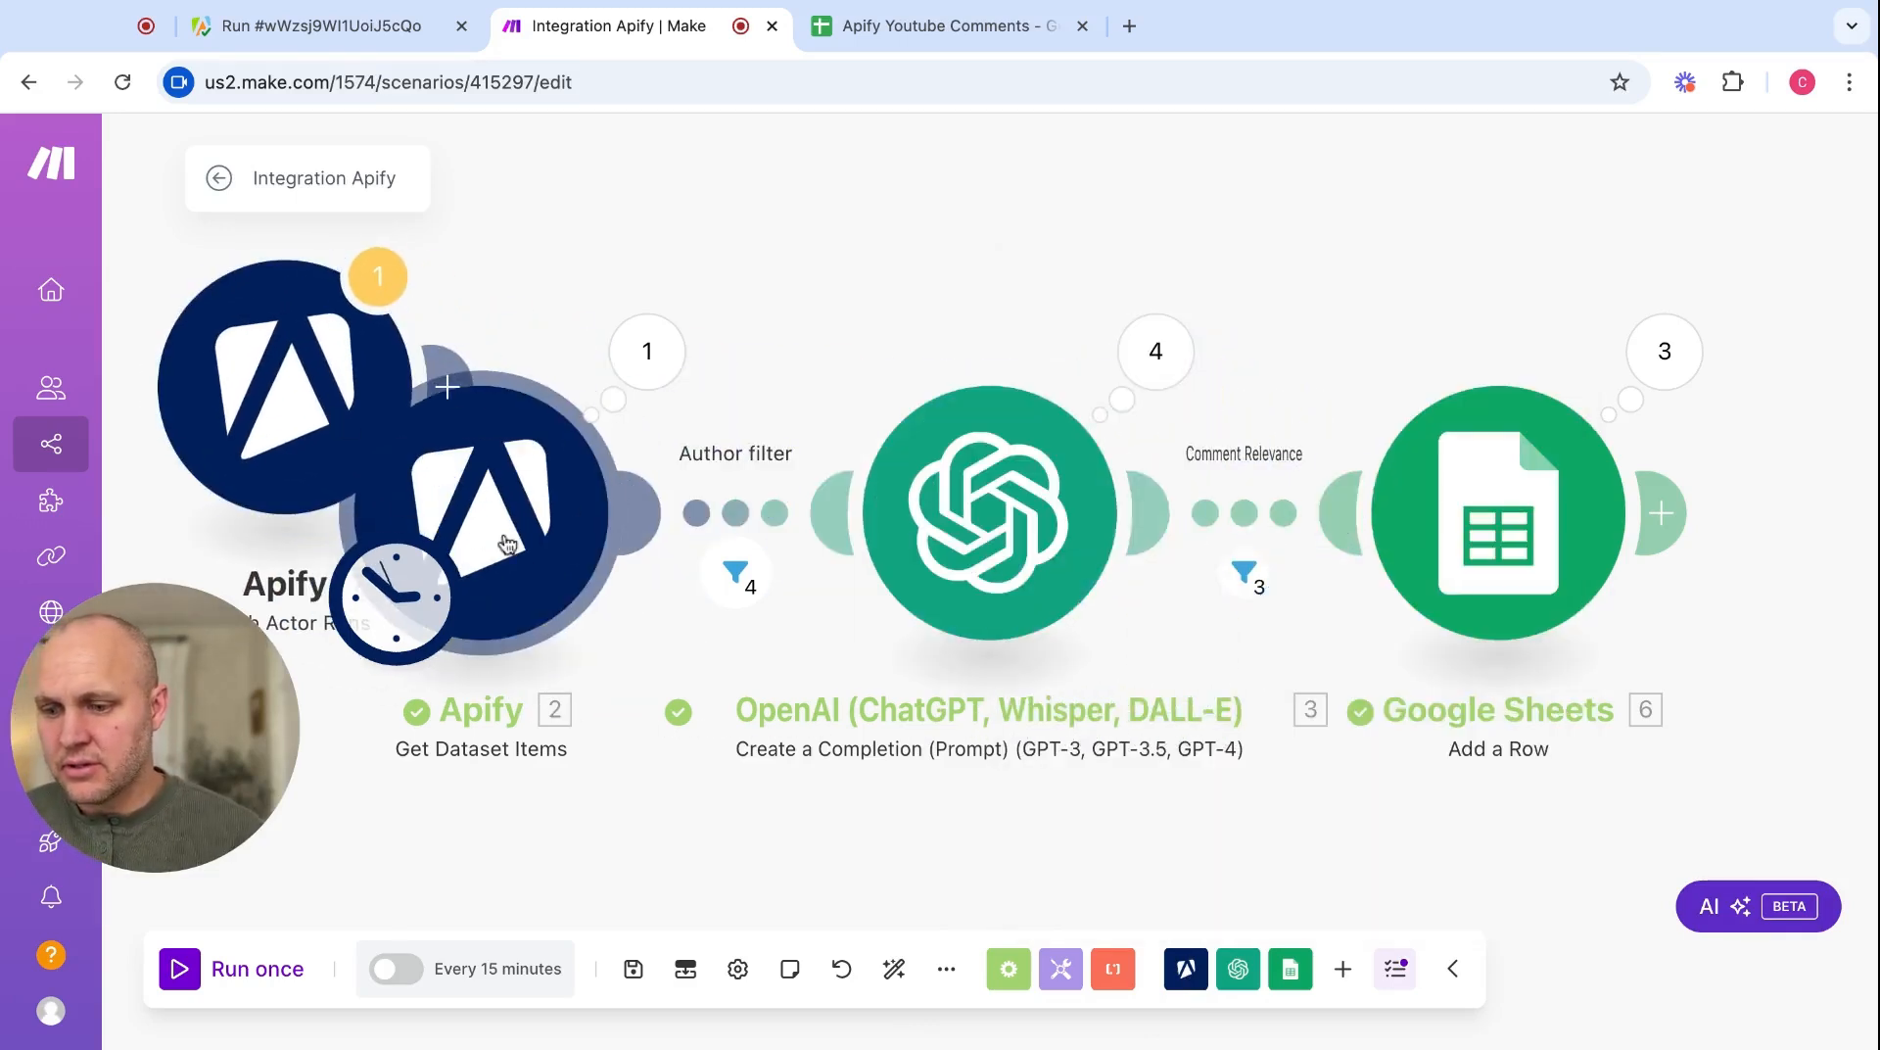
{"action": "left_click_drag", "start_coordinate": [506, 545], "coordinate": [712, 502]}
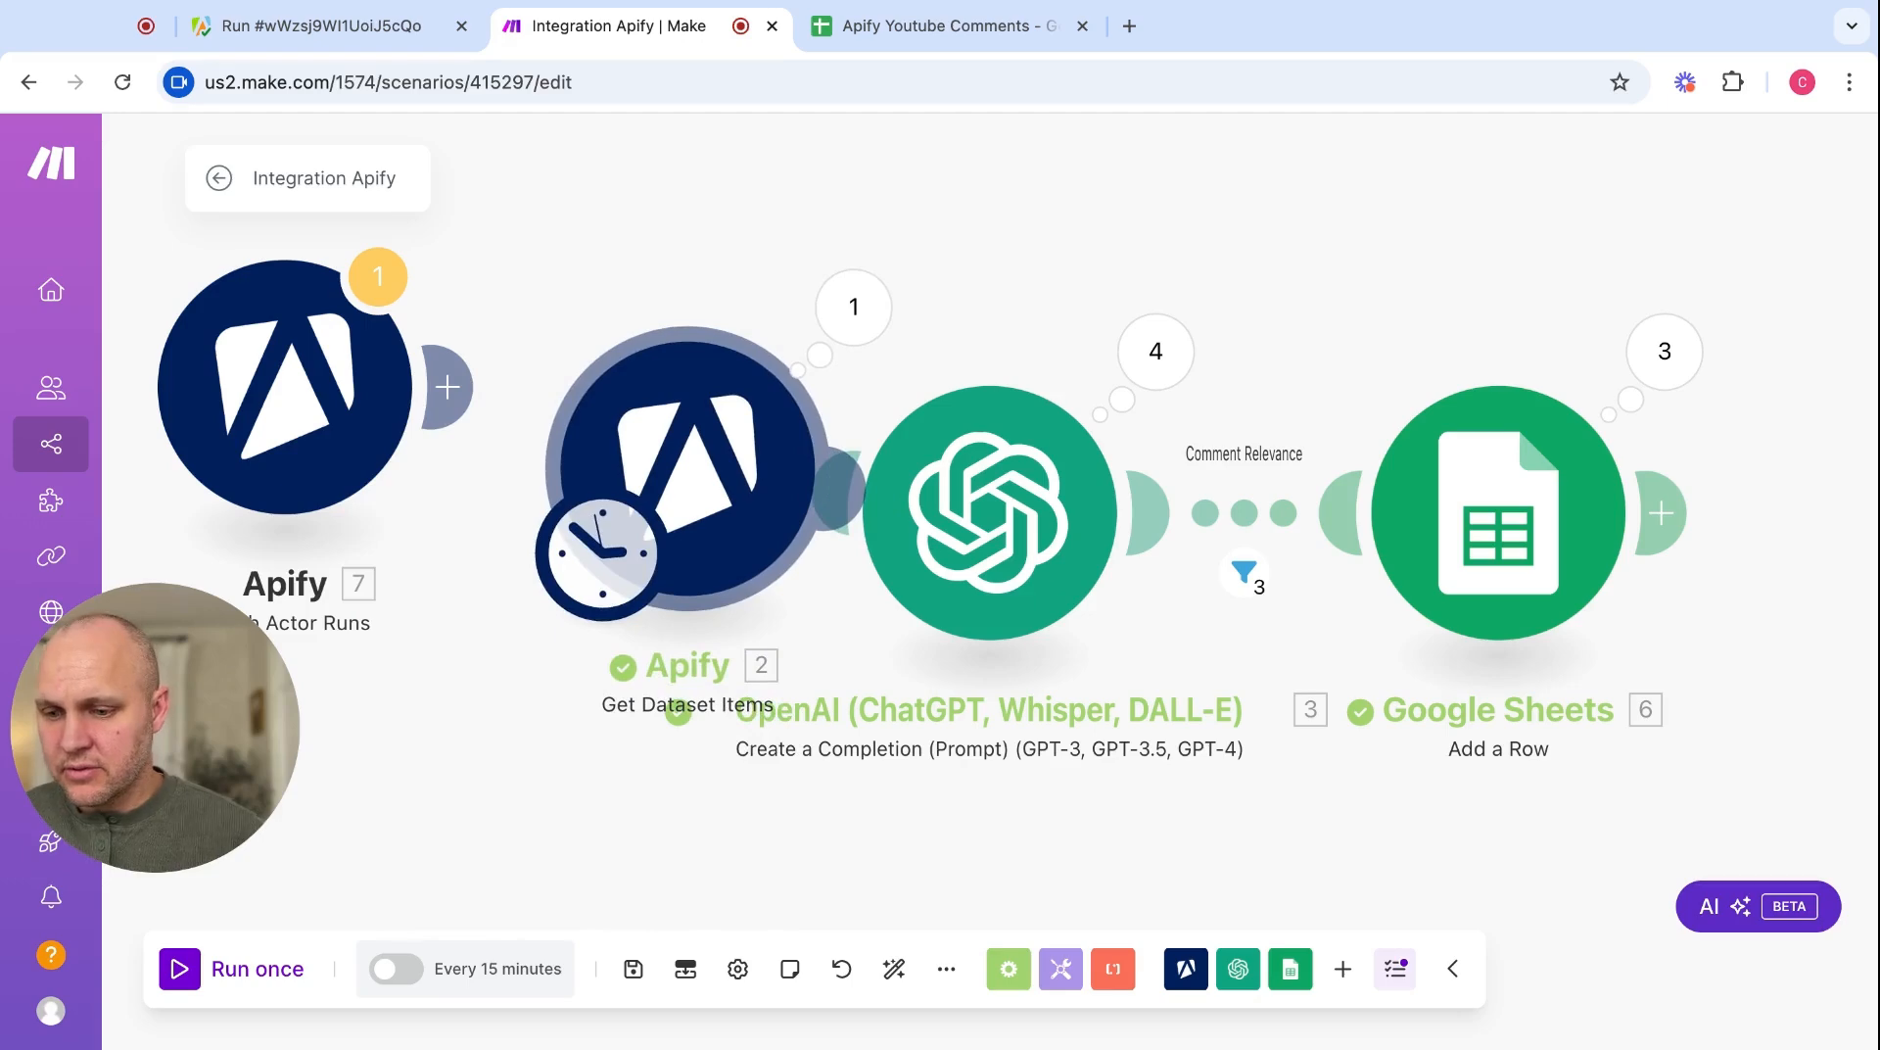
{"action": "left_click", "coordinate": [452, 390]}
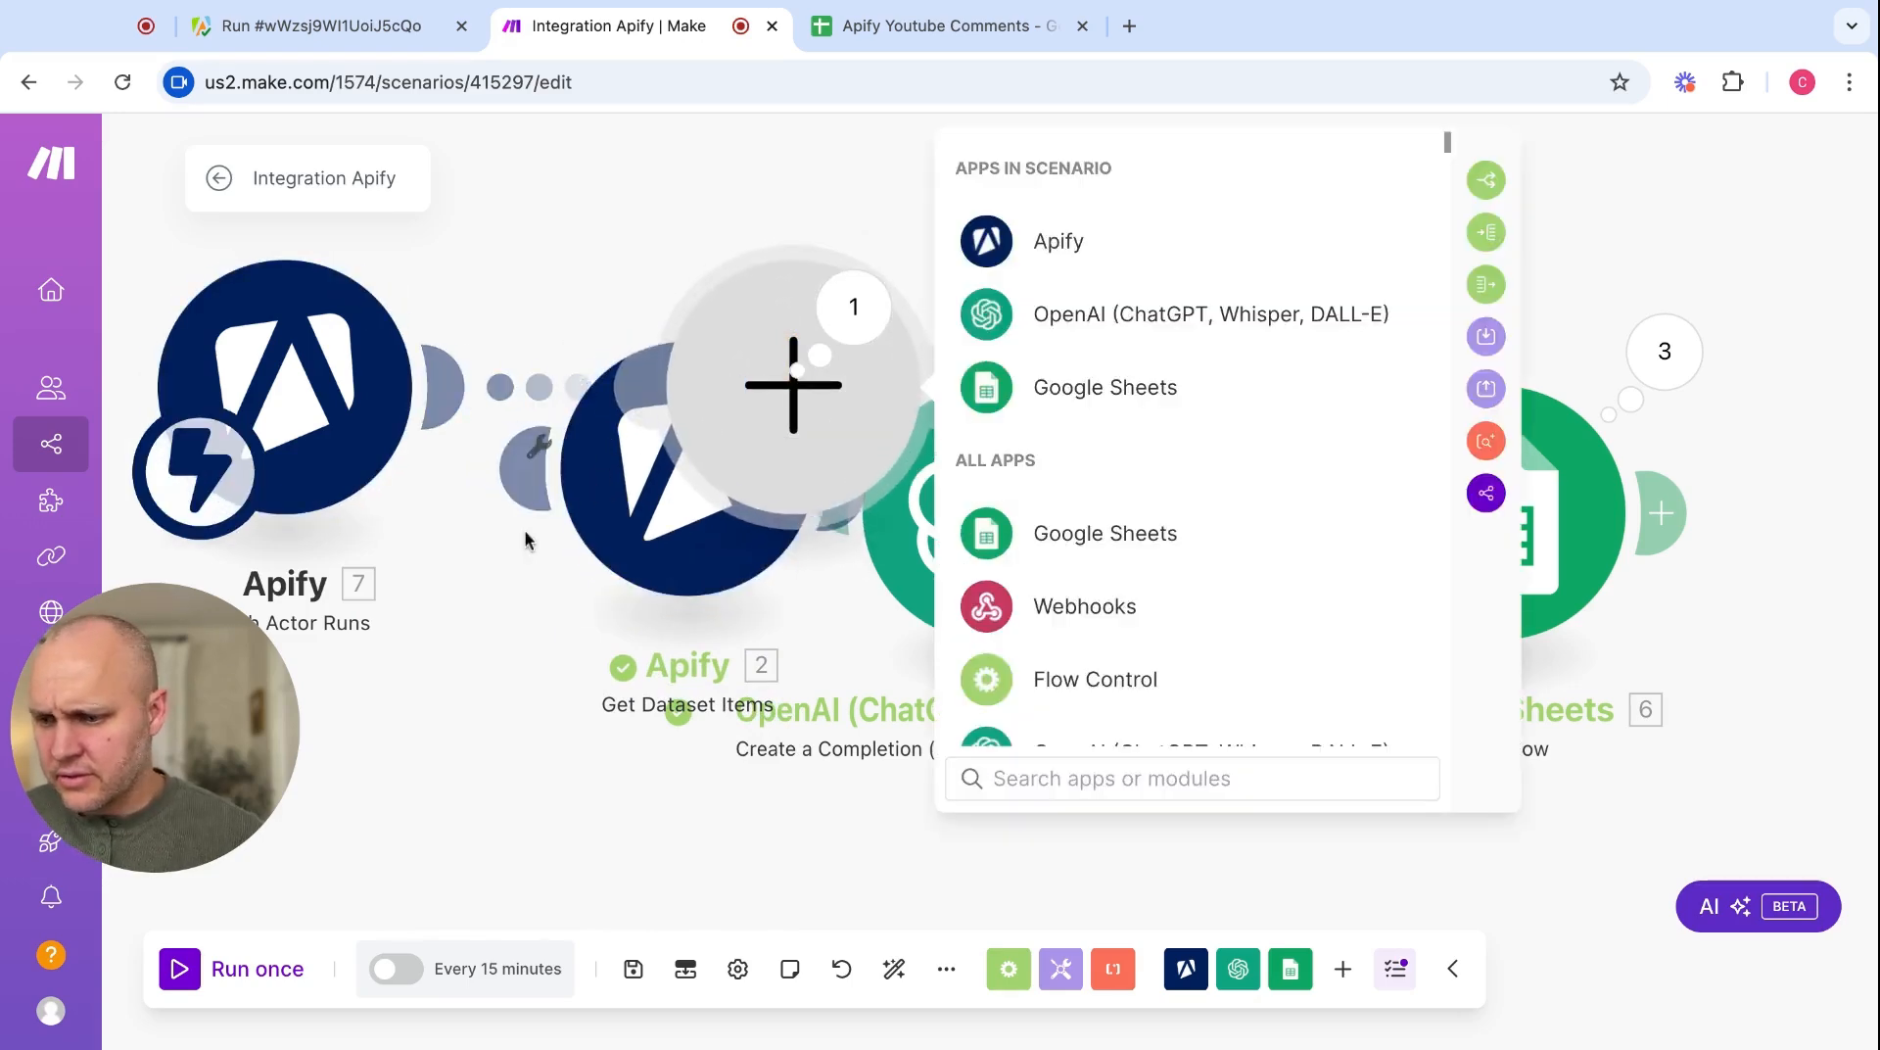
{"action": "left_click", "coordinate": [1542, 267]}
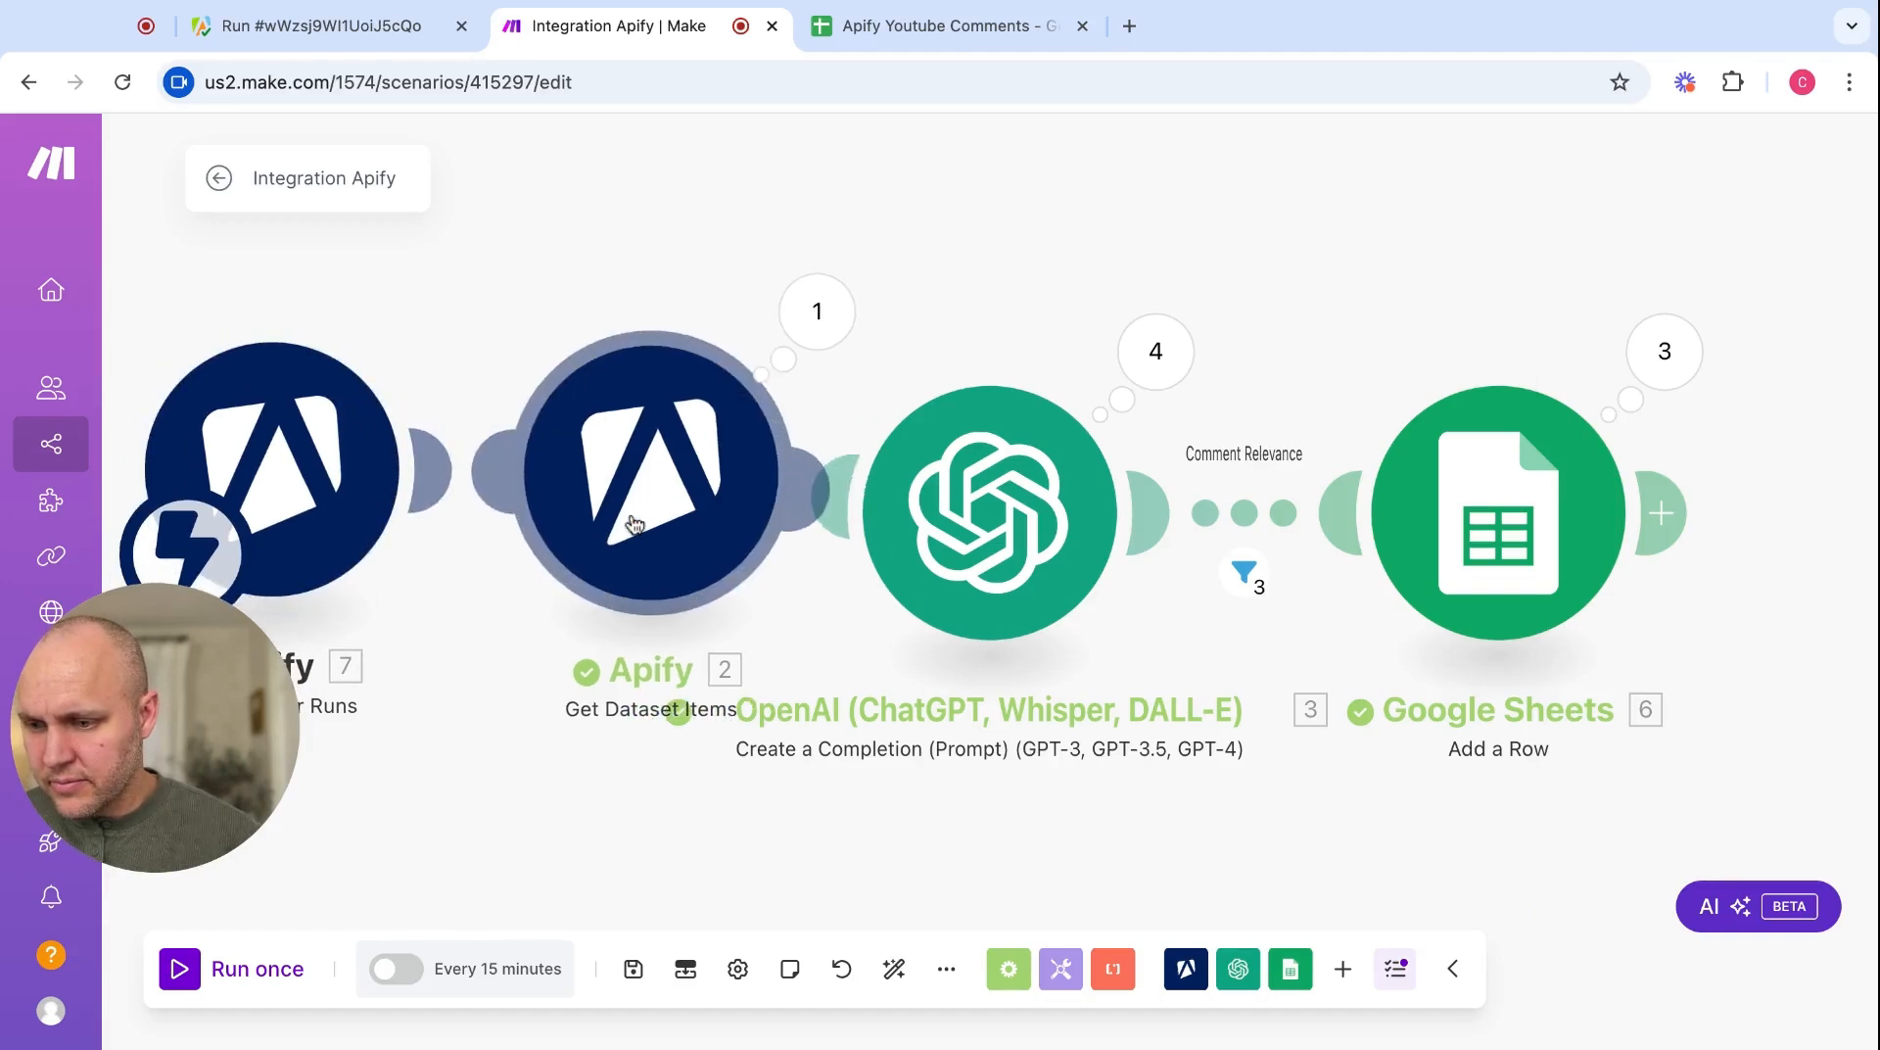
- Choose the existing Apify webhook for the Watch Actor Runs module
{"action": "left_click", "coordinate": [798, 504]}
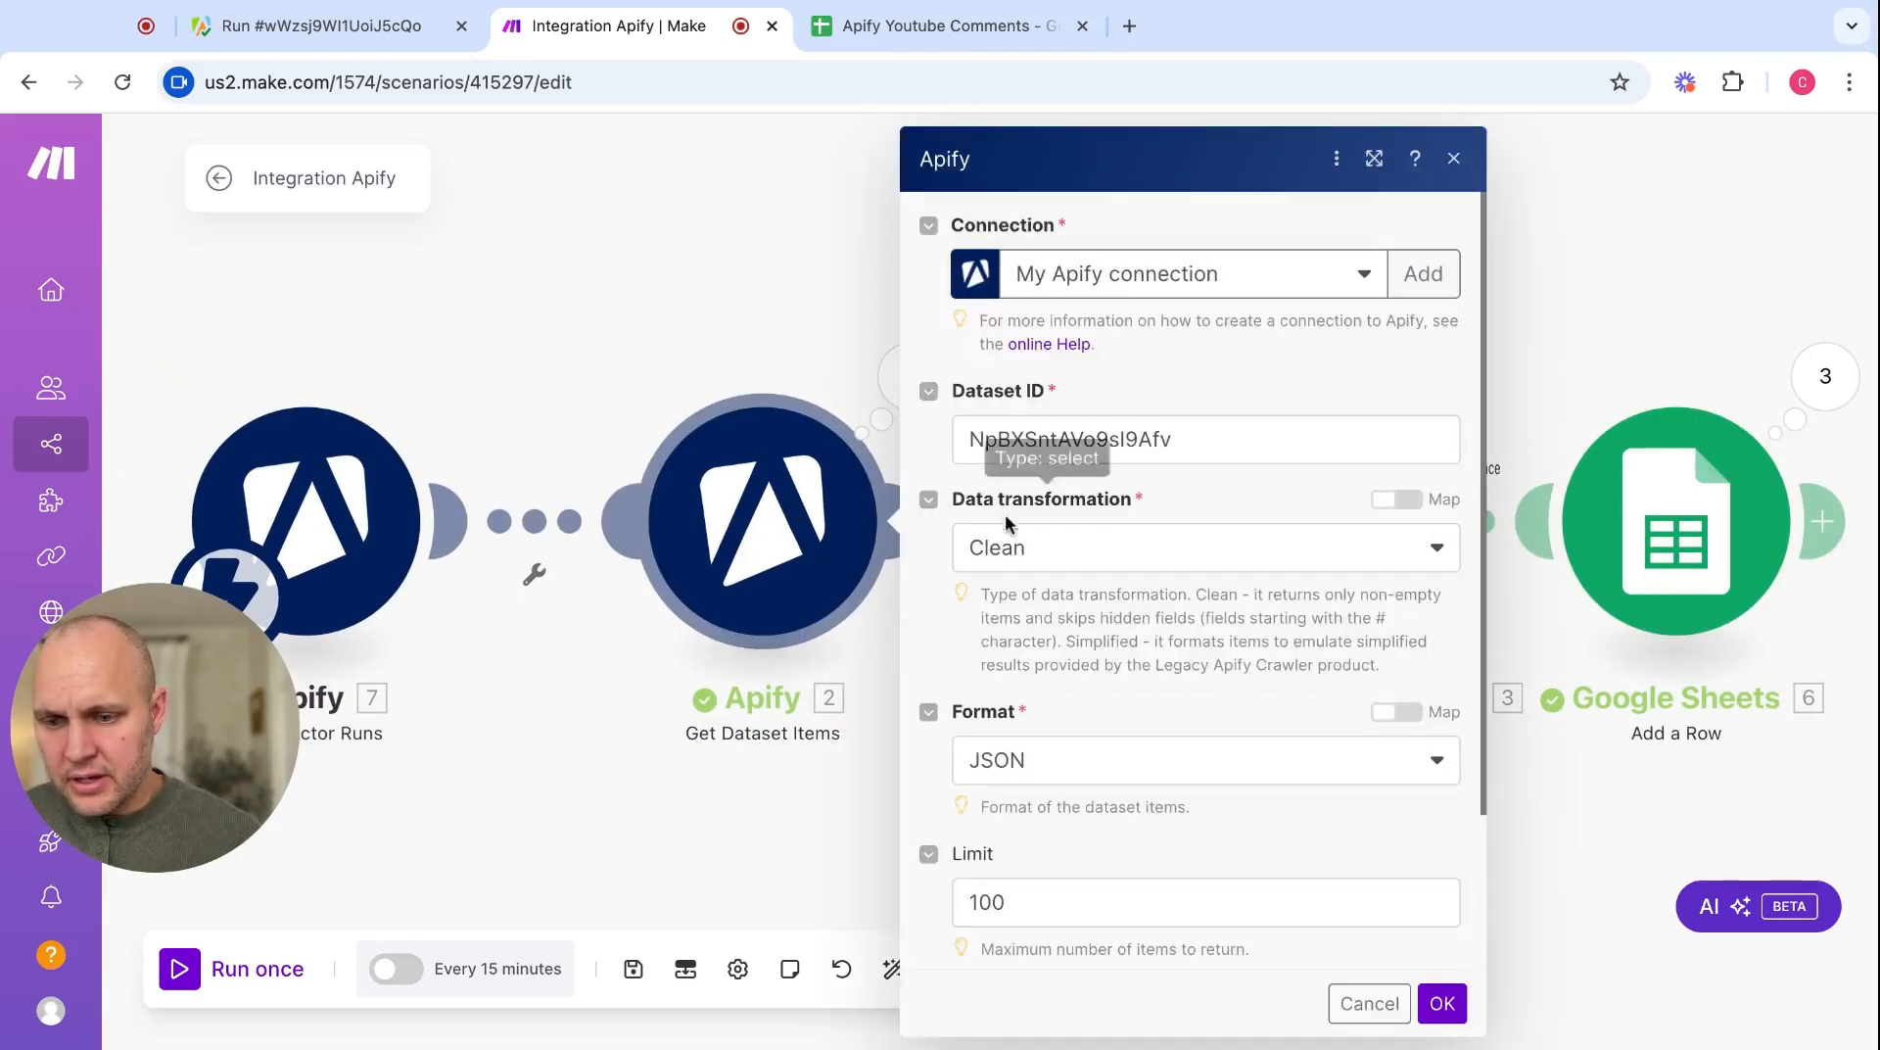
{"action": "left_click", "coordinate": [310, 536]}
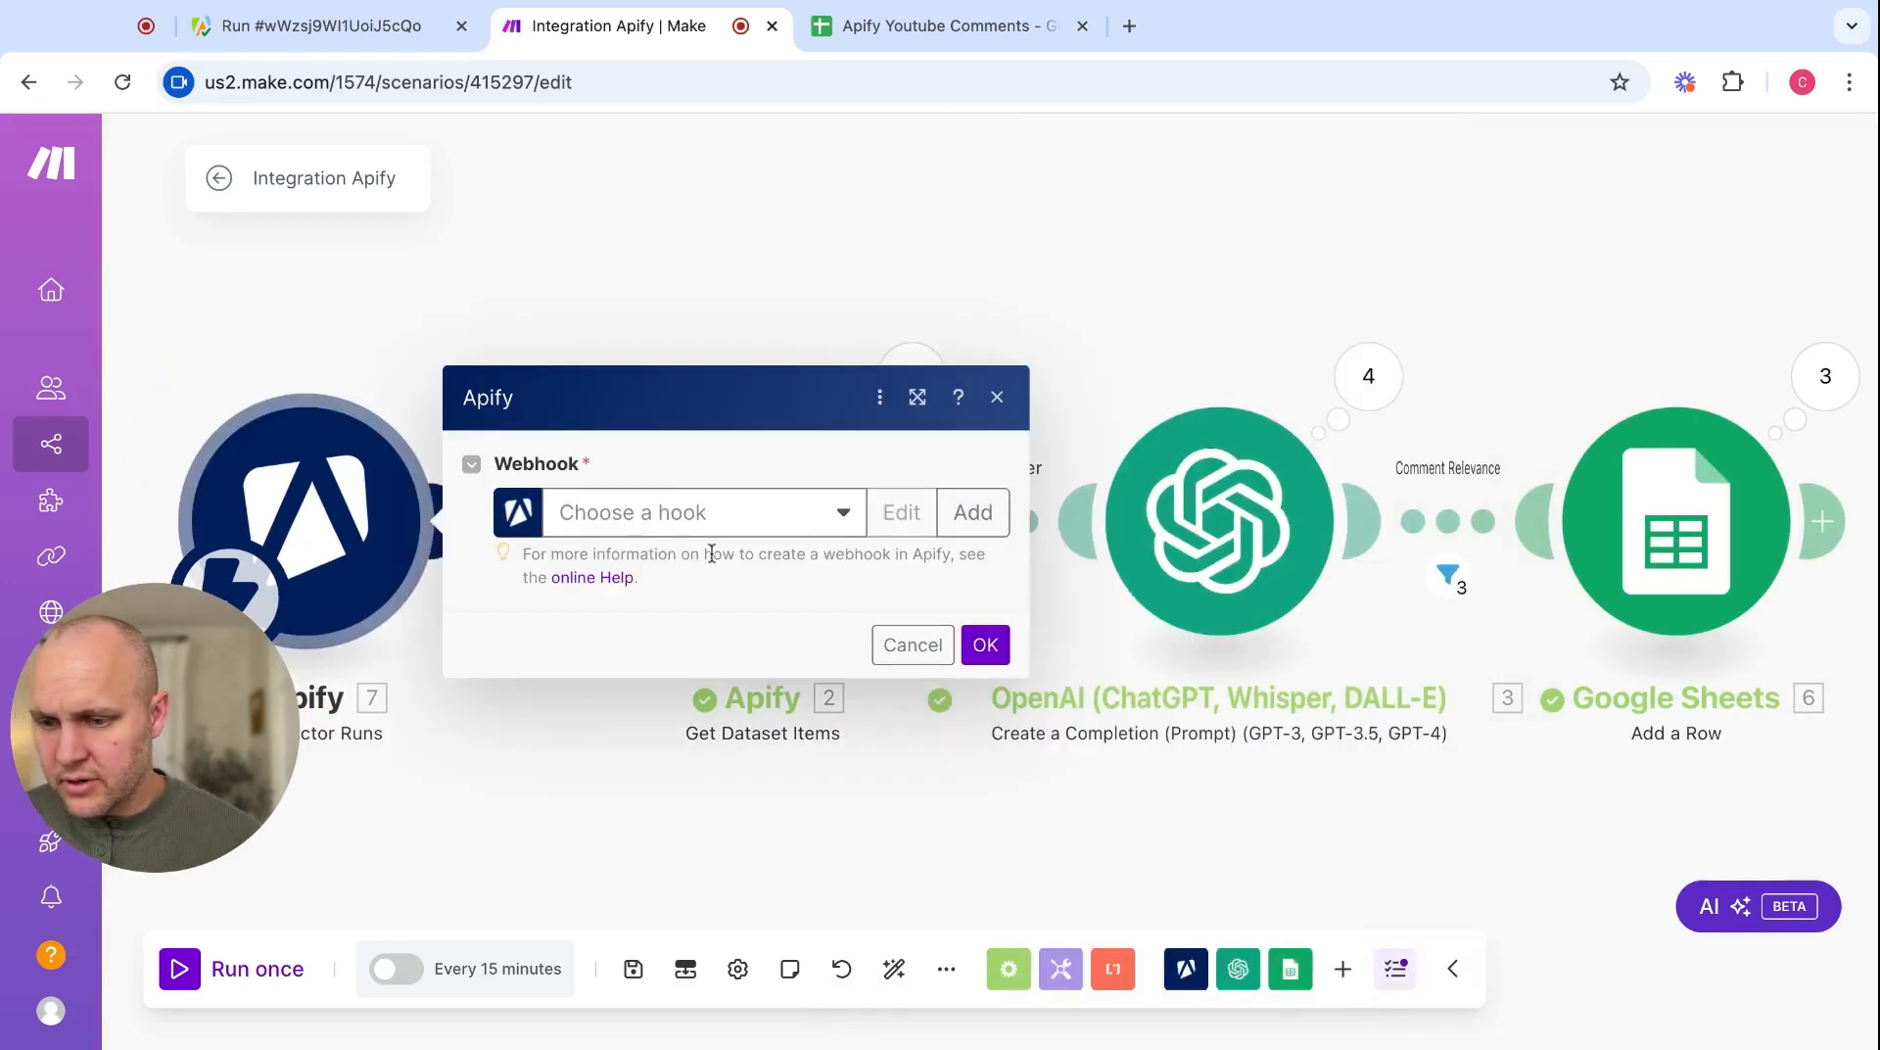
{"action": "left_click", "coordinate": [842, 515]}
{"action": "left_click", "coordinate": [887, 639]}
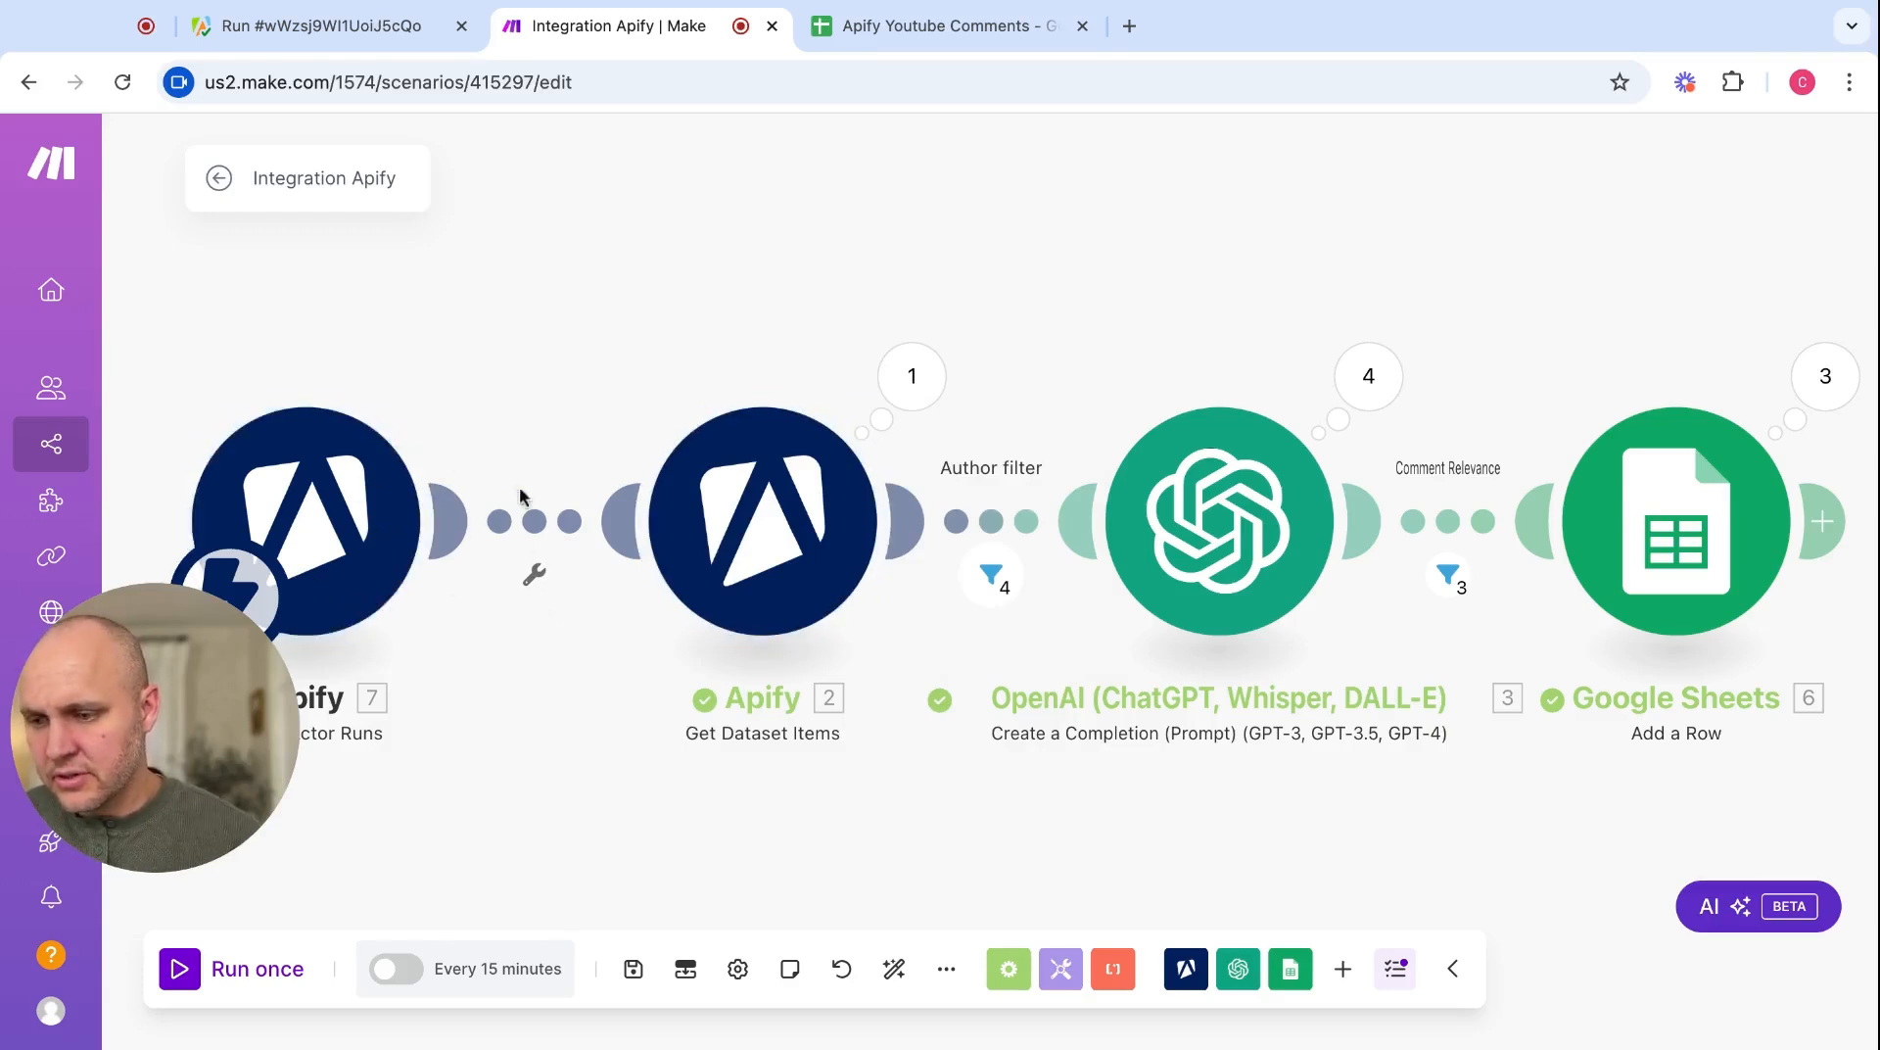
- Replace the Dataset ID in the Get Dataset Items module with defaultDatasetId from Watch Actor Runs, and save the module
{"action": "left_click", "coordinate": [774, 571]}
{"action": "left_click", "coordinate": [1230, 446]}
{"action": "key", "text": "shift+Left"}
{"action": "key", "text": "shift+Left"}
{"action": "key", "text": "shift+Left"}
{"action": "key", "text": "shift+Left"}
{"action": "key", "text": "shift+Left"}
{"action": "key", "text": "shift+Left"}
{"action": "key", "text": "shift+Left"}
{"action": "key", "text": "shift+Left"}
{"action": "key", "text": "shift+Left"}
{"action": "key", "text": "shift+Left"}
{"action": "key", "text": "shift+Left"}
{"action": "key", "text": "shift+Left"}
{"action": "key", "text": "shift+Left"}
{"action": "key", "text": "shift+Left"}
{"action": "key", "text": "shift+Left"}
{"action": "key", "text": "shift+Left"}
{"action": "key", "text": "shift+Left"}
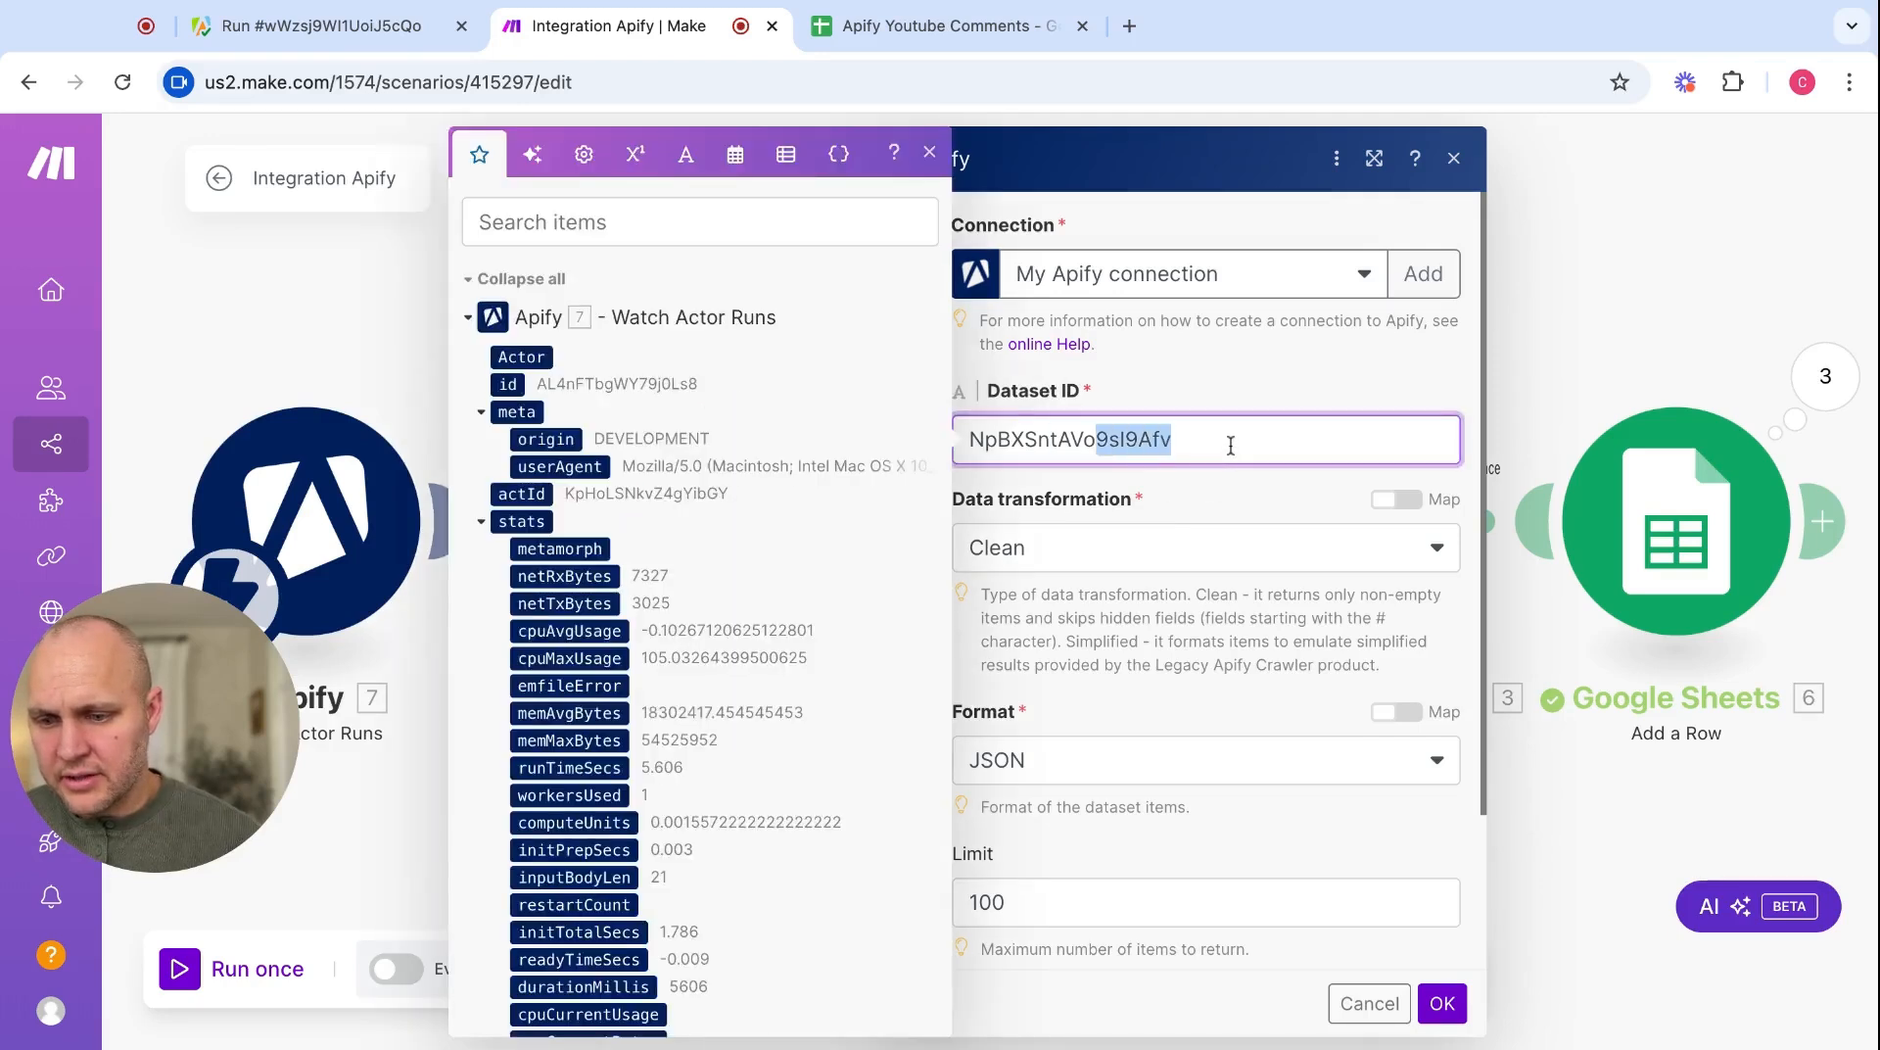
{"action": "key", "text": "BackSpace"}
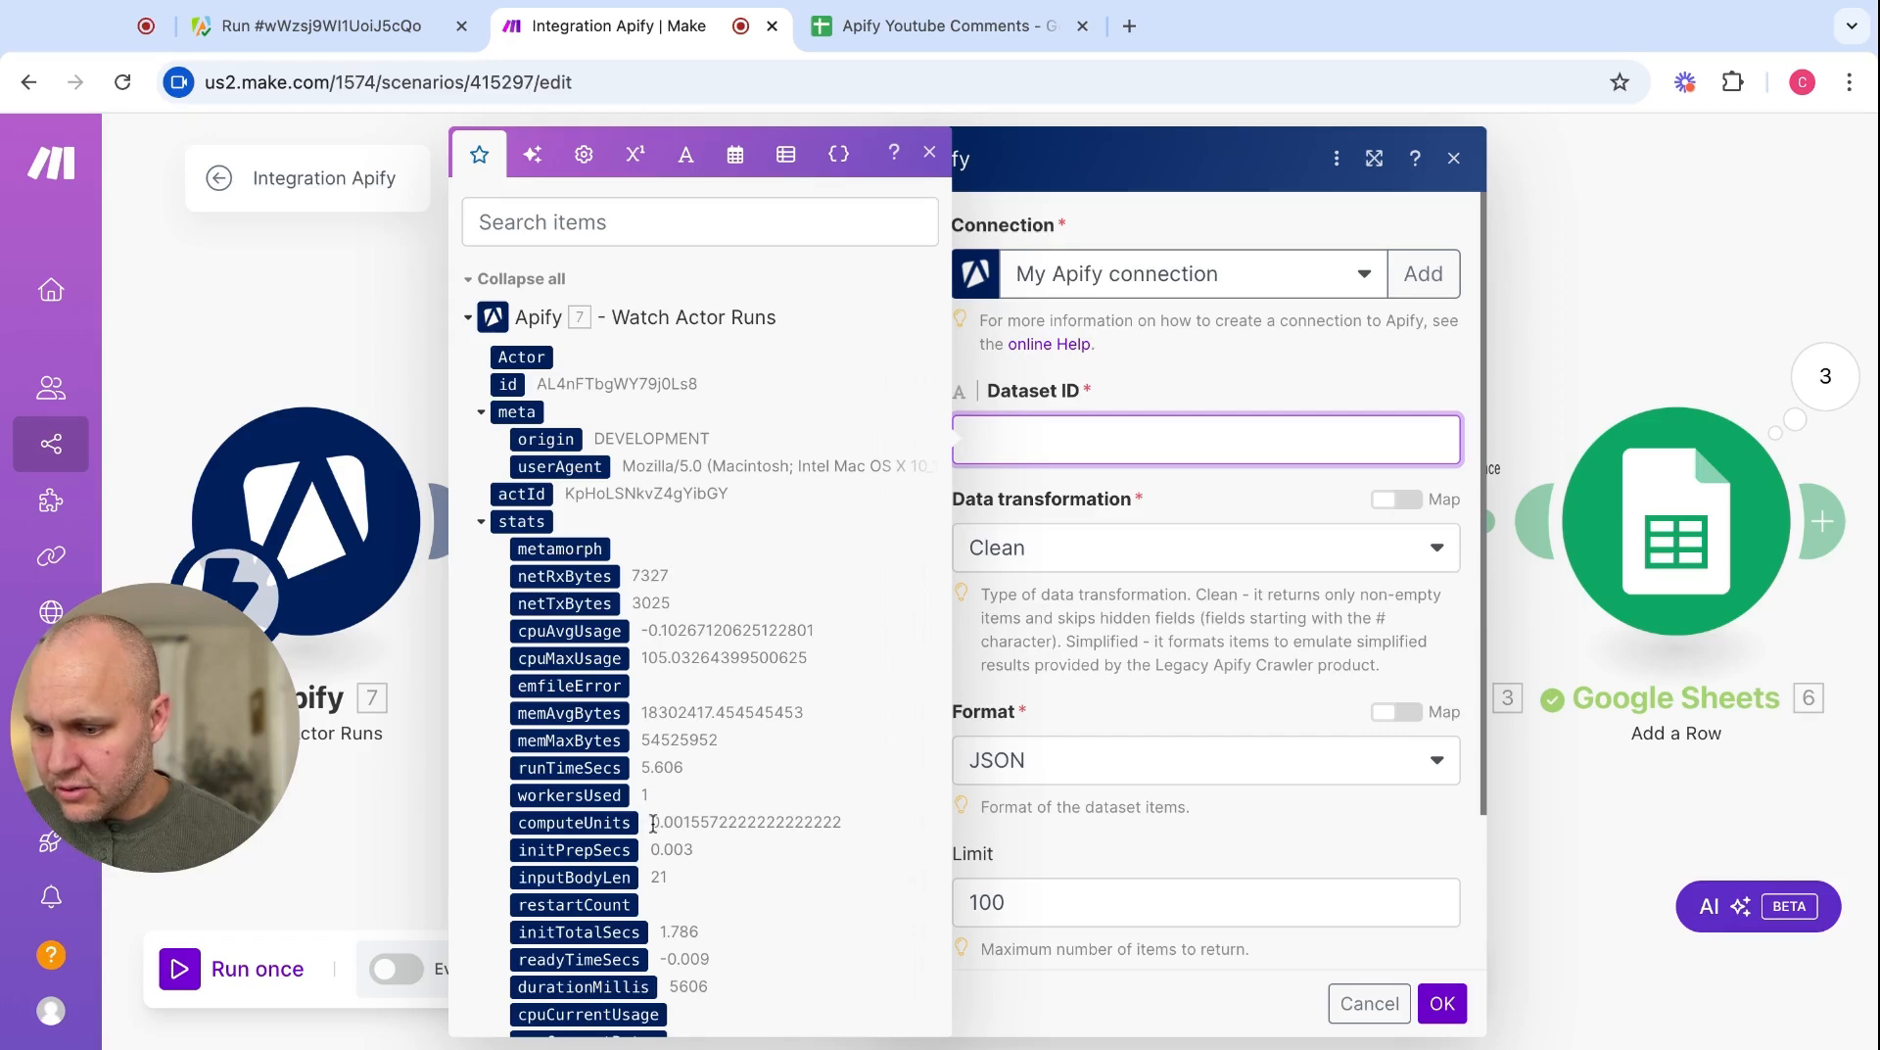
{"action": "scroll", "coordinate": [653, 822], "scroll_direction": "down", "scroll_amount": 6}
{"action": "left_click", "coordinate": [586, 924]}
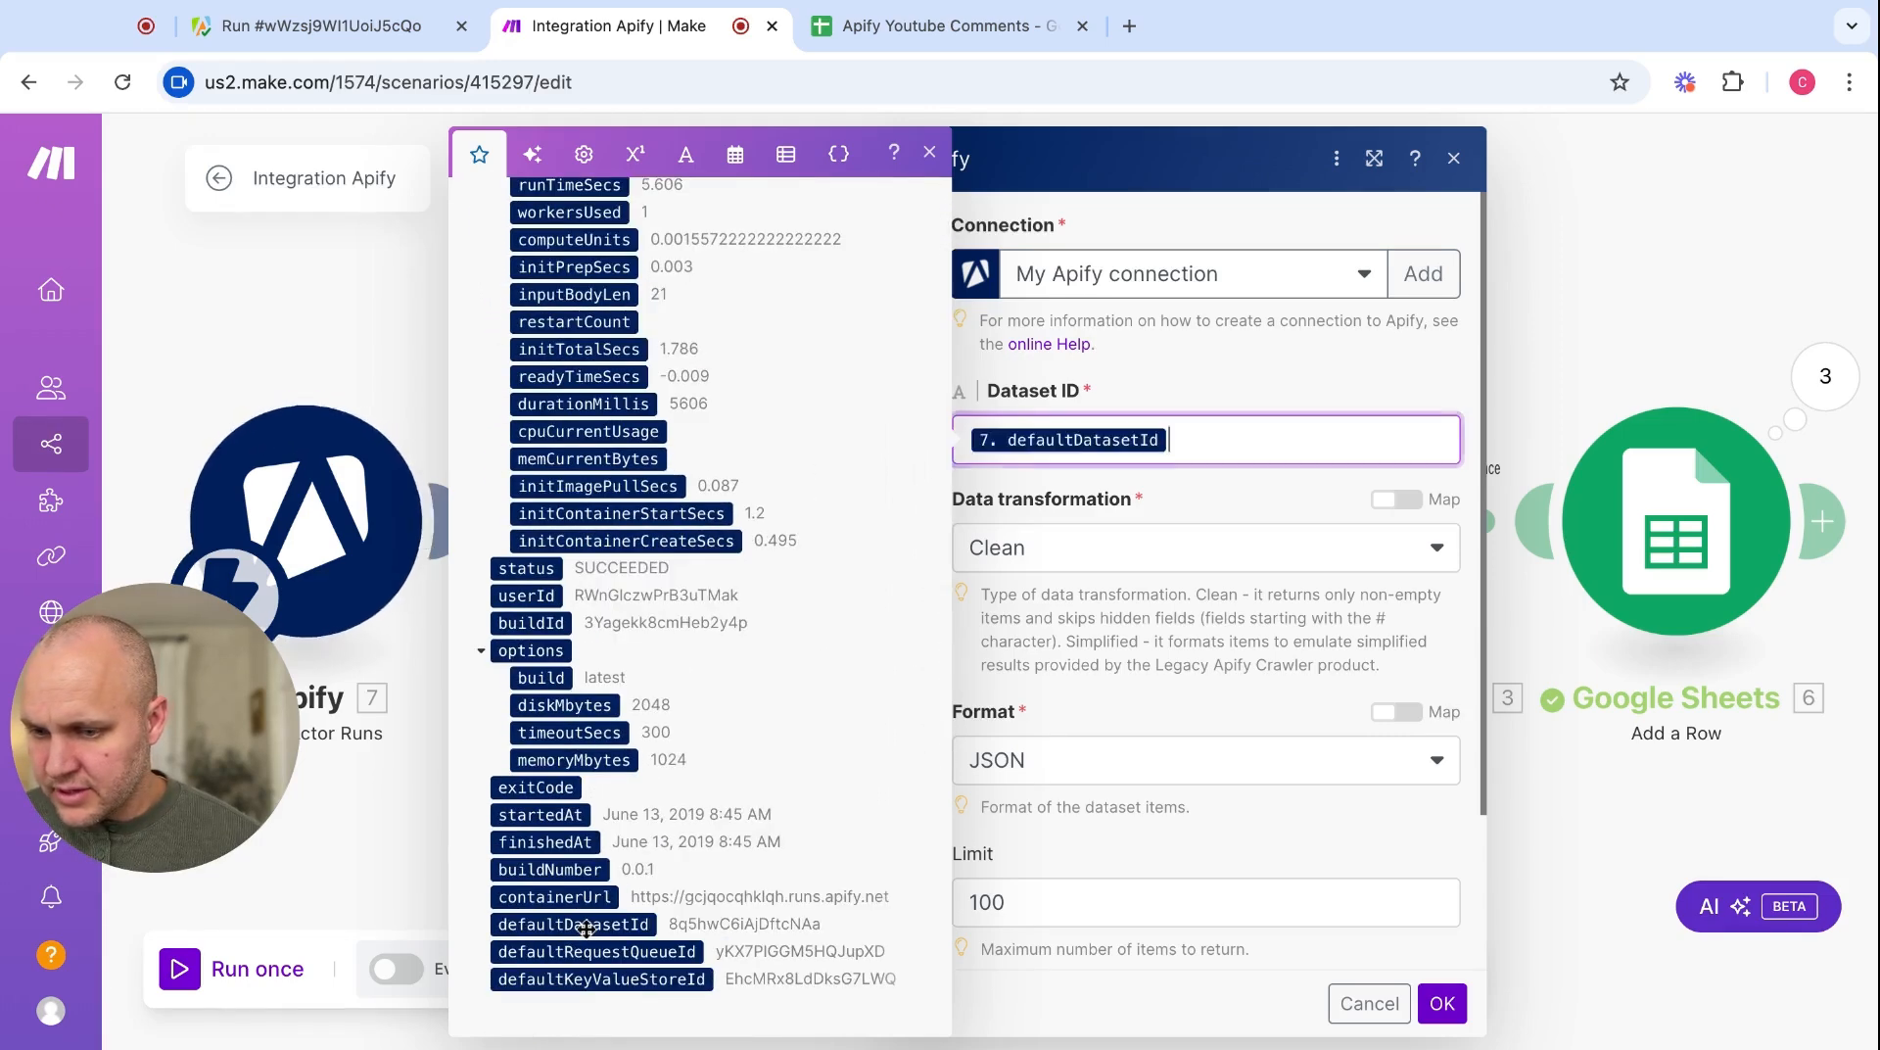
{"action": "left_click", "coordinate": [1443, 1004]}
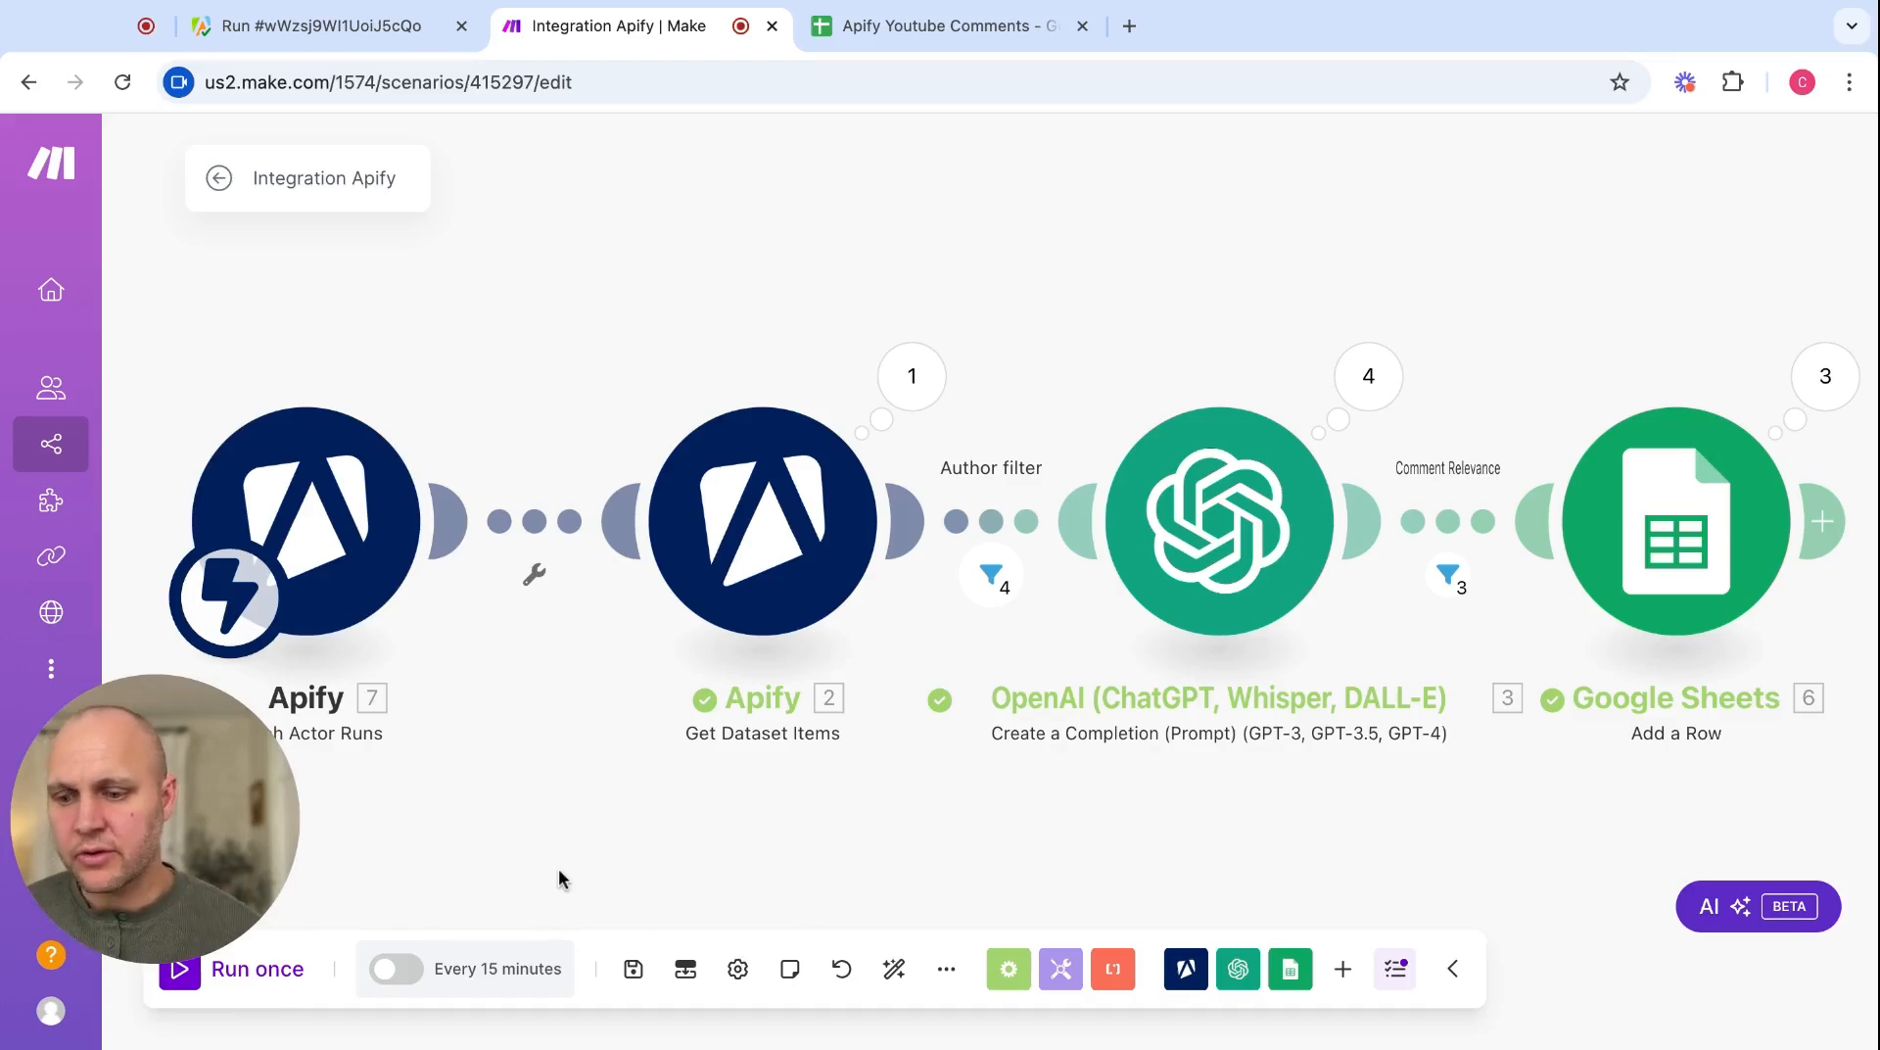
- Run the Make scenario once and have its webhook wait for new data
{"action": "left_click", "coordinate": [921, 30]}
{"action": "left_click", "coordinate": [356, 37]}
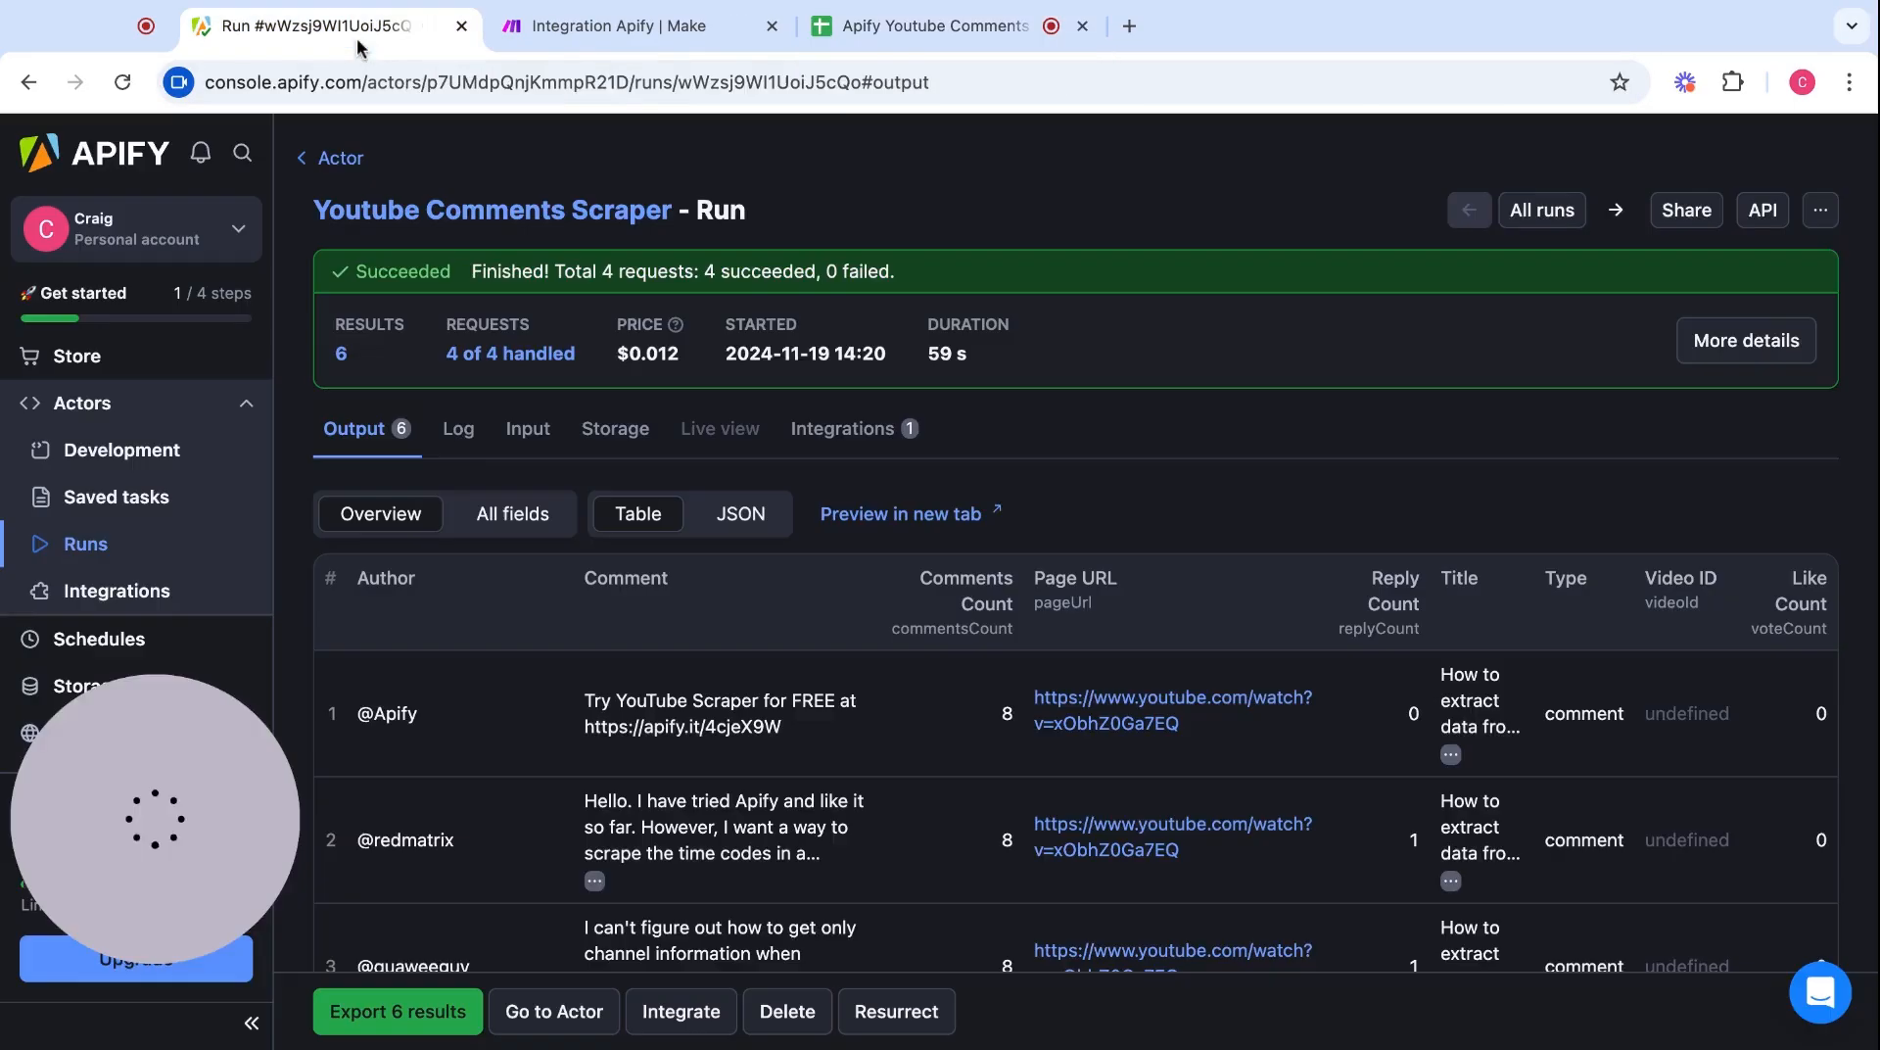
{"action": "left_click", "coordinate": [585, 43]}
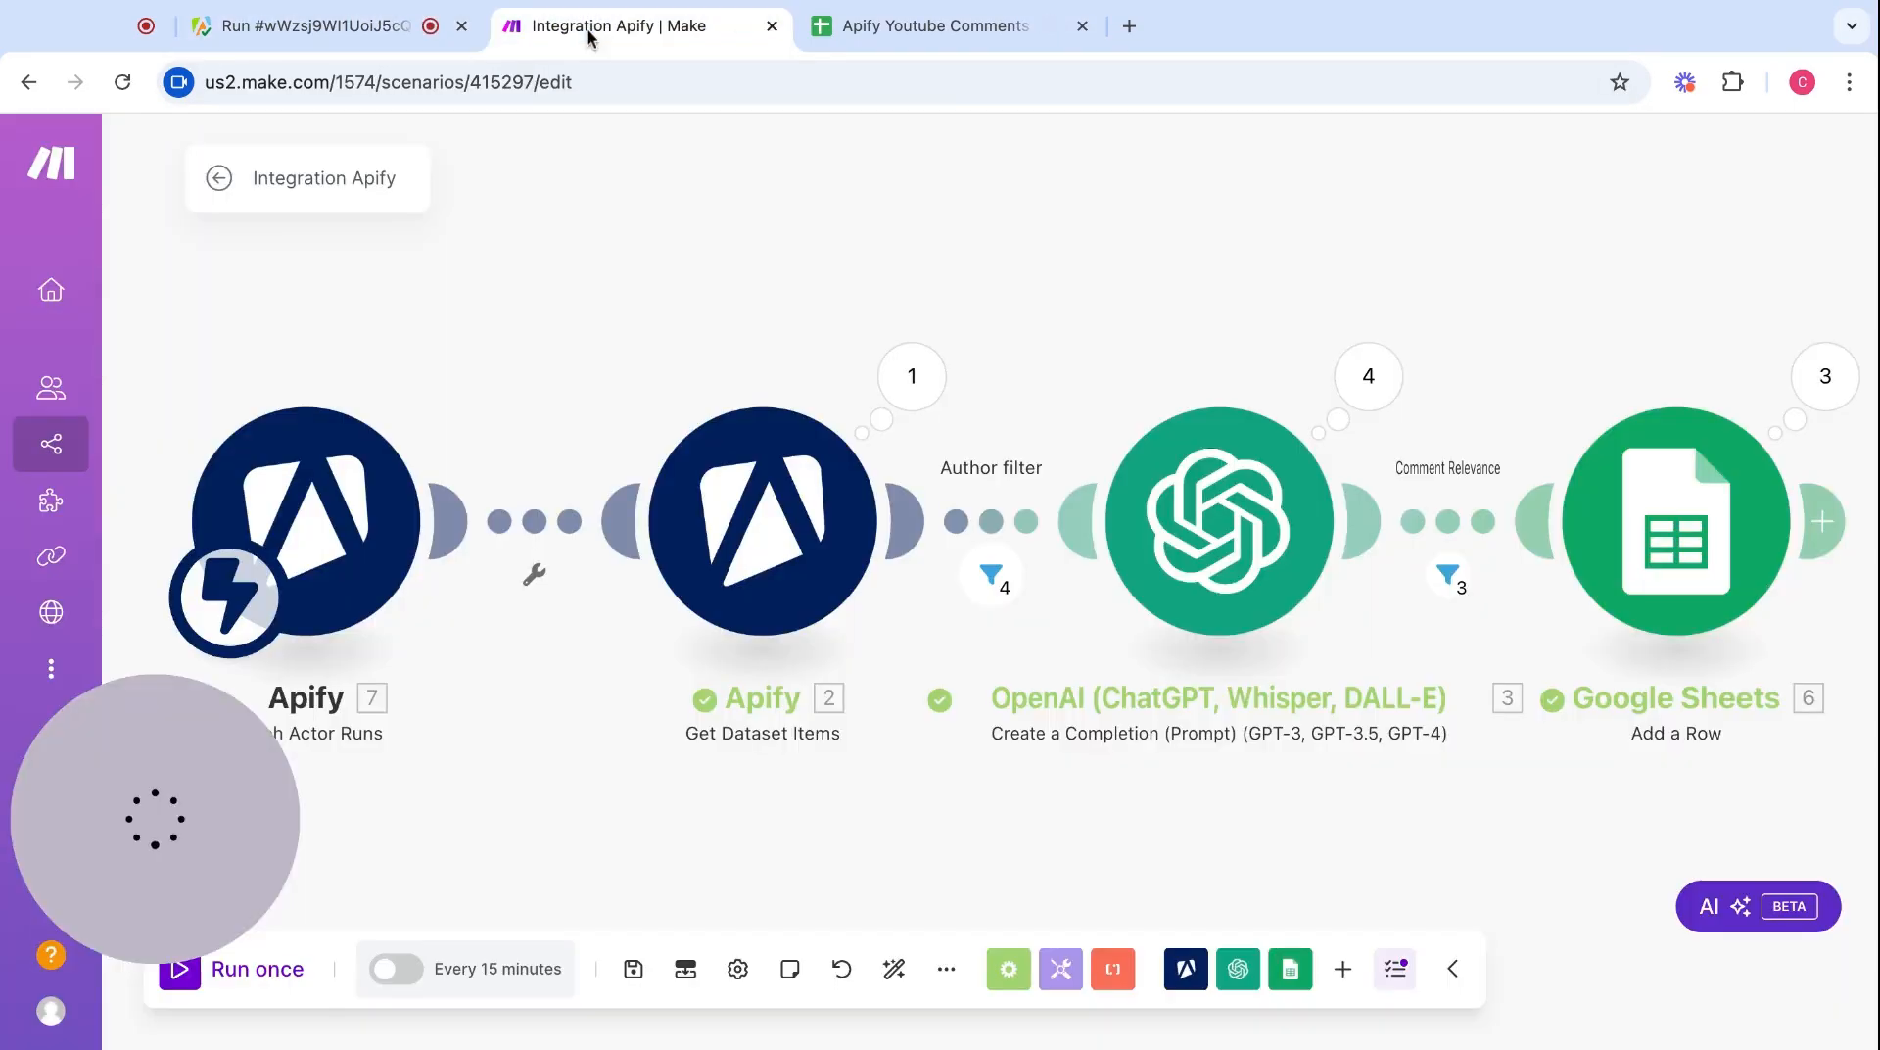
{"action": "left_click", "coordinate": [207, 974]}
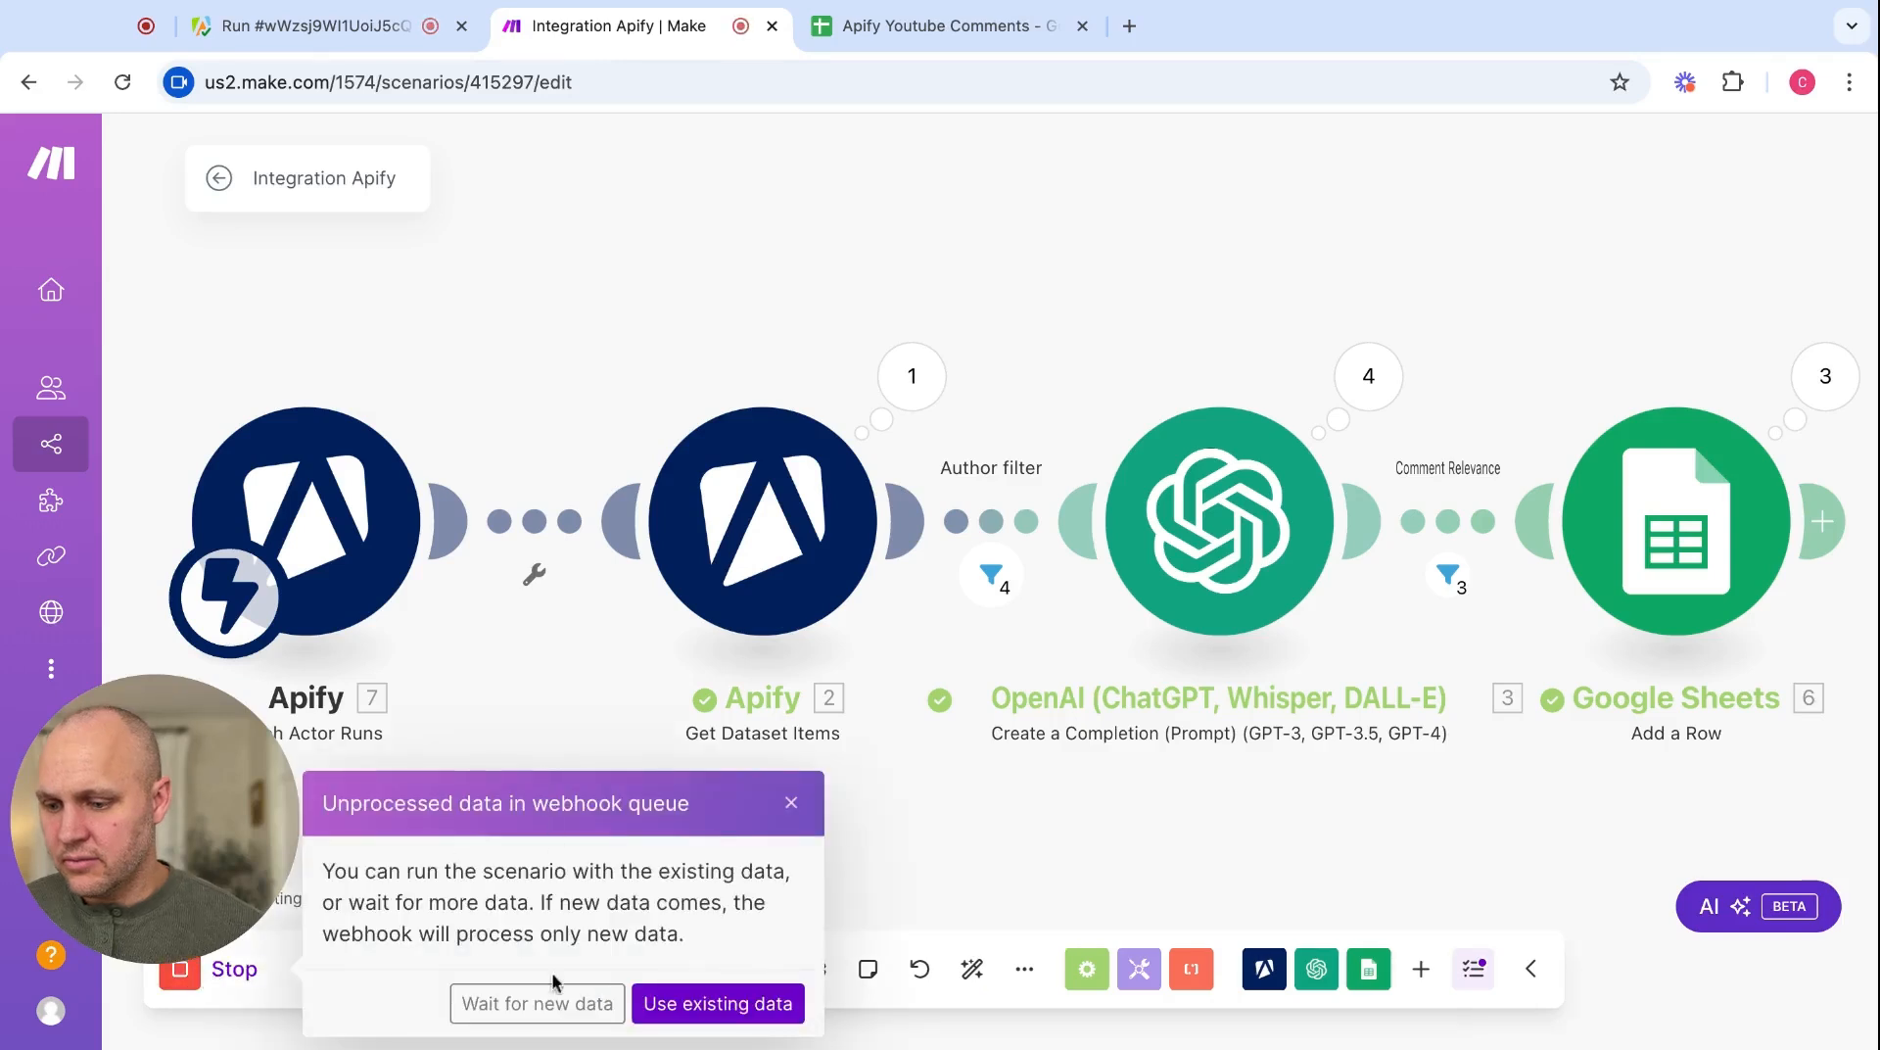
{"action": "left_click", "coordinate": [563, 1004]}
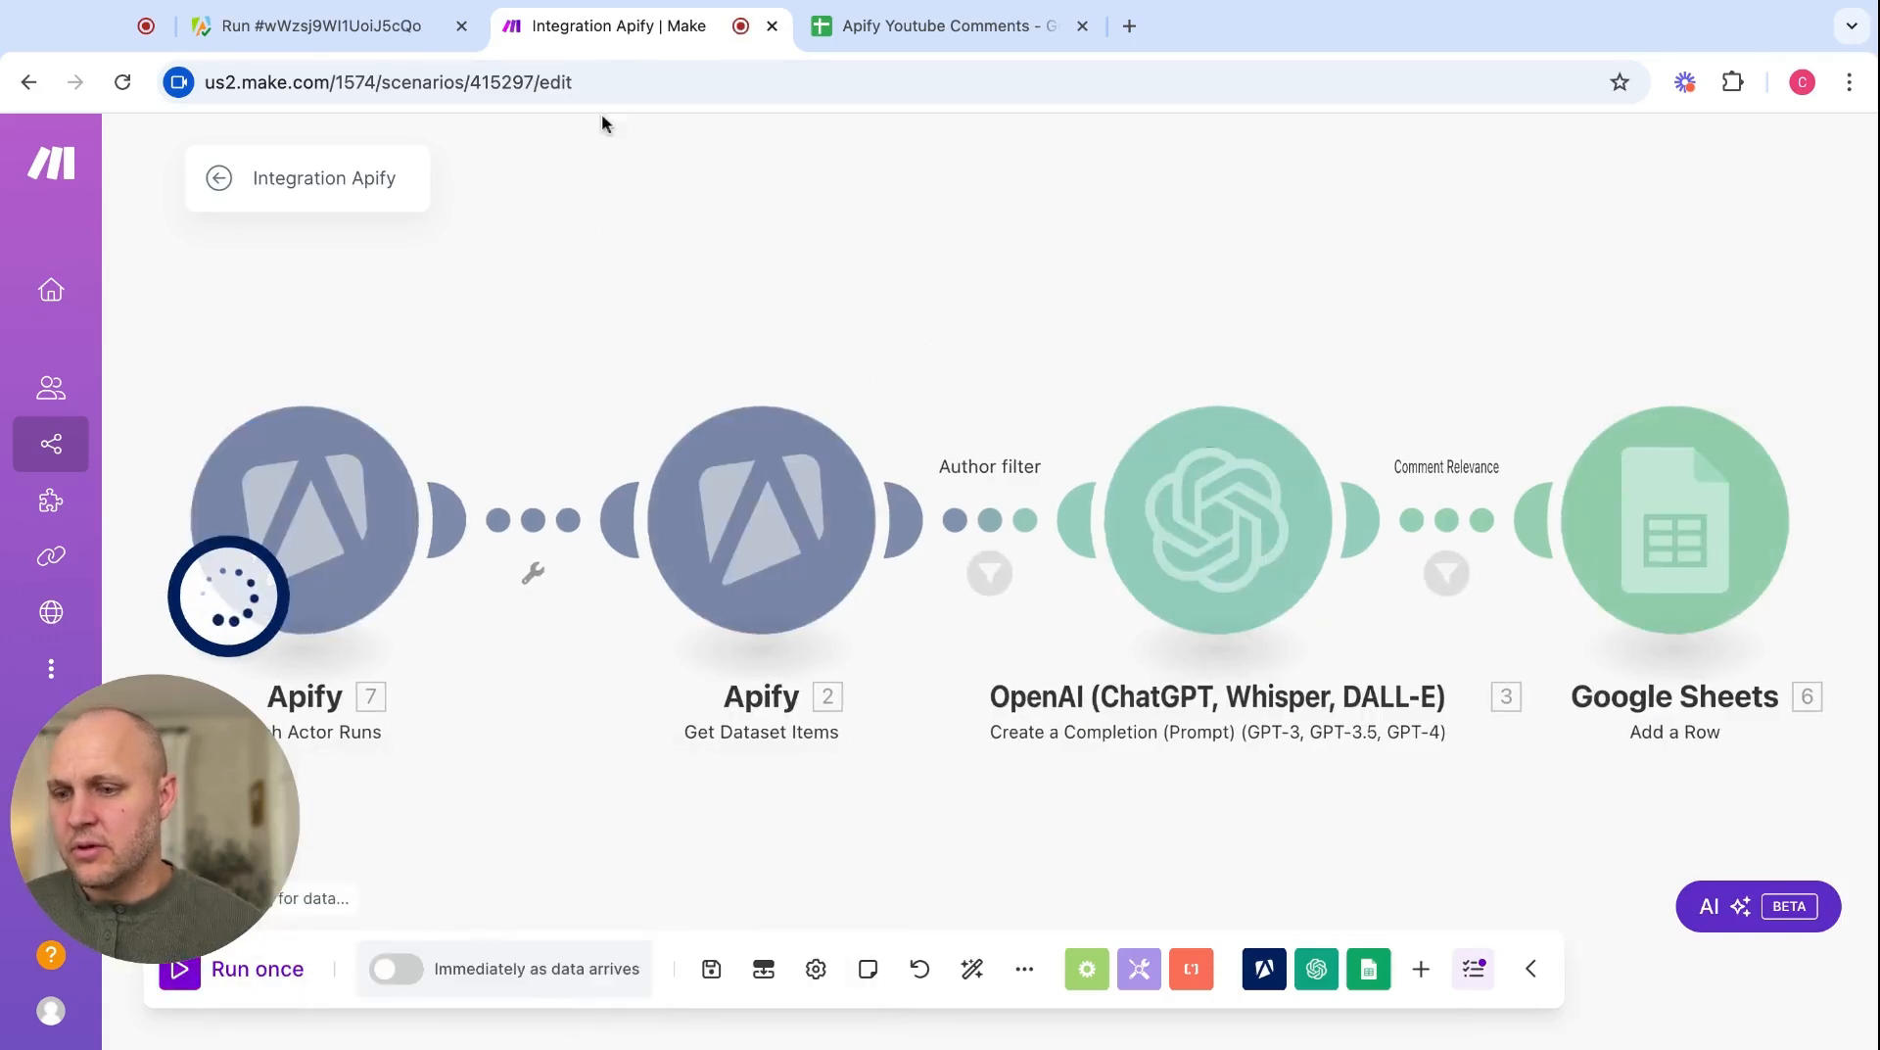
- Open the YouTube video youtube.com/watch?v=c5CbG5UvAxw in a new tab and copy its URL
{"action": "left_click", "coordinate": [1131, 28]}
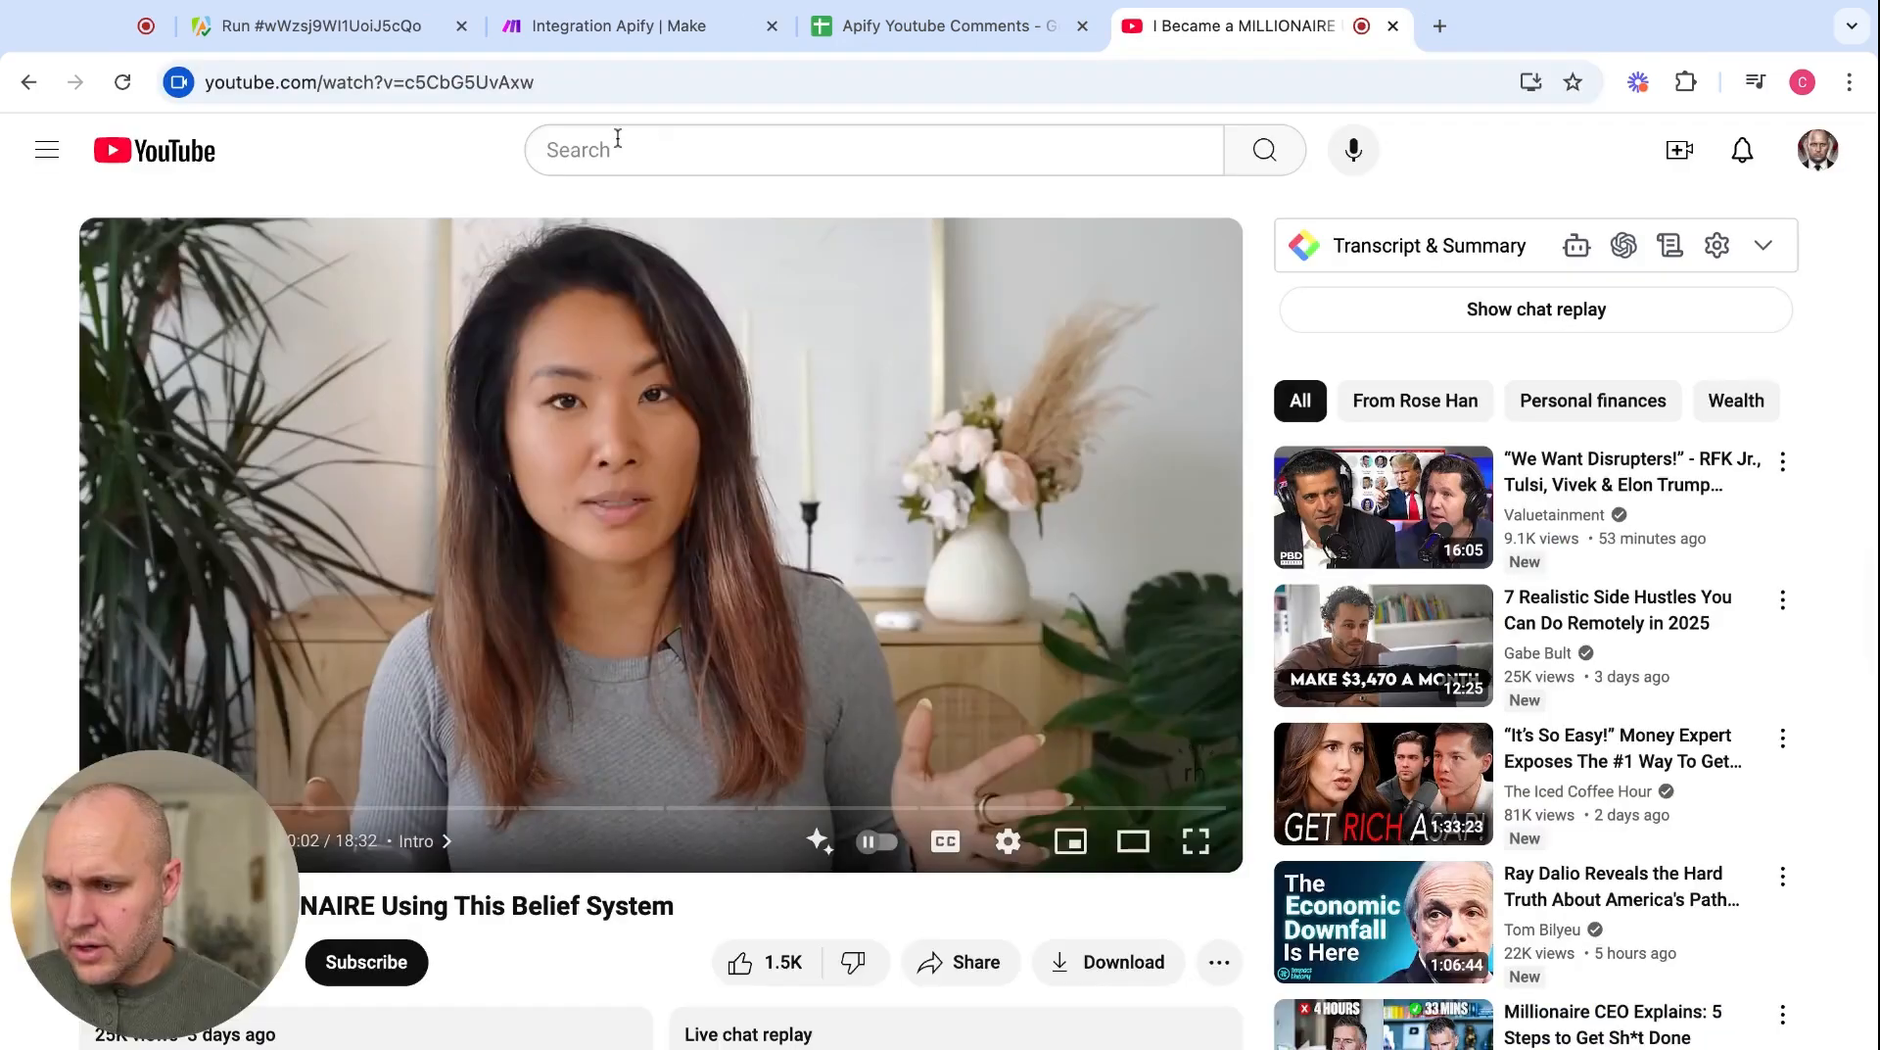
{"action": "left_click", "coordinate": [587, 84]}
{"action": "key", "text": "ctrl+c"}
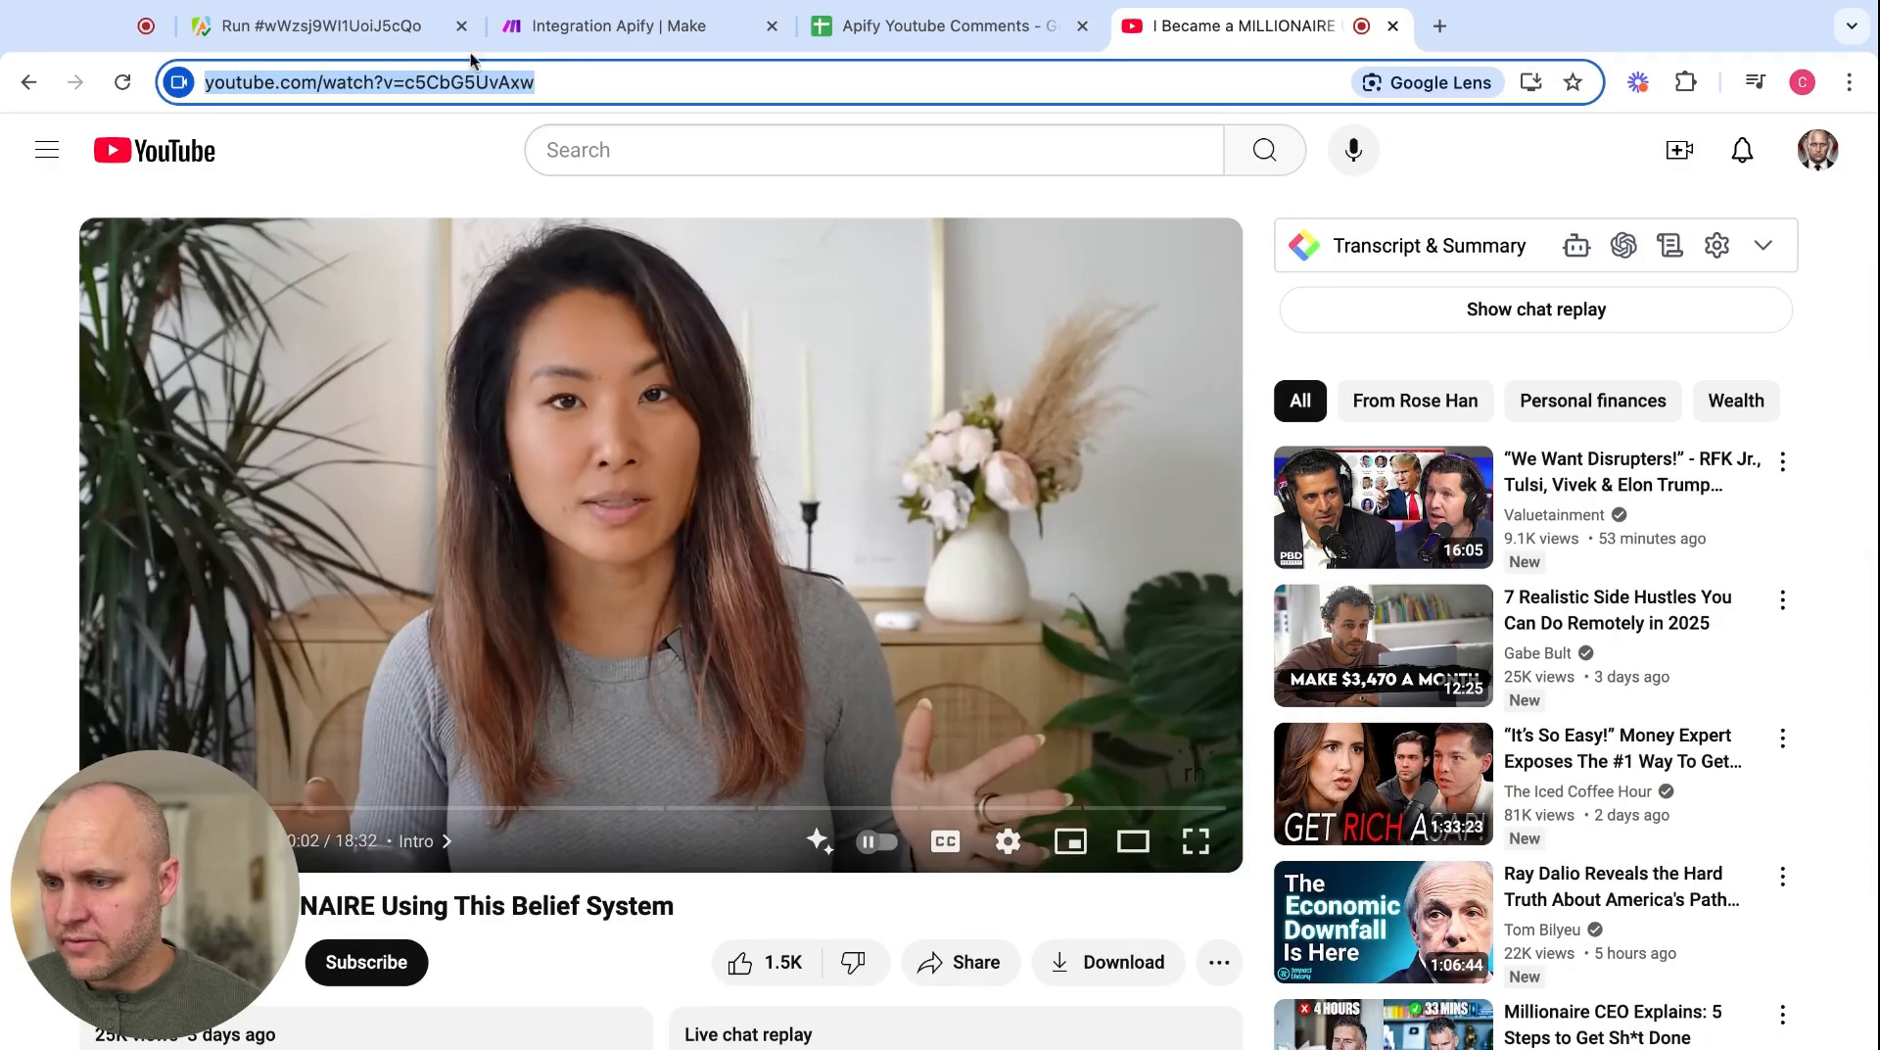
{"action": "left_click", "coordinate": [436, 32]}
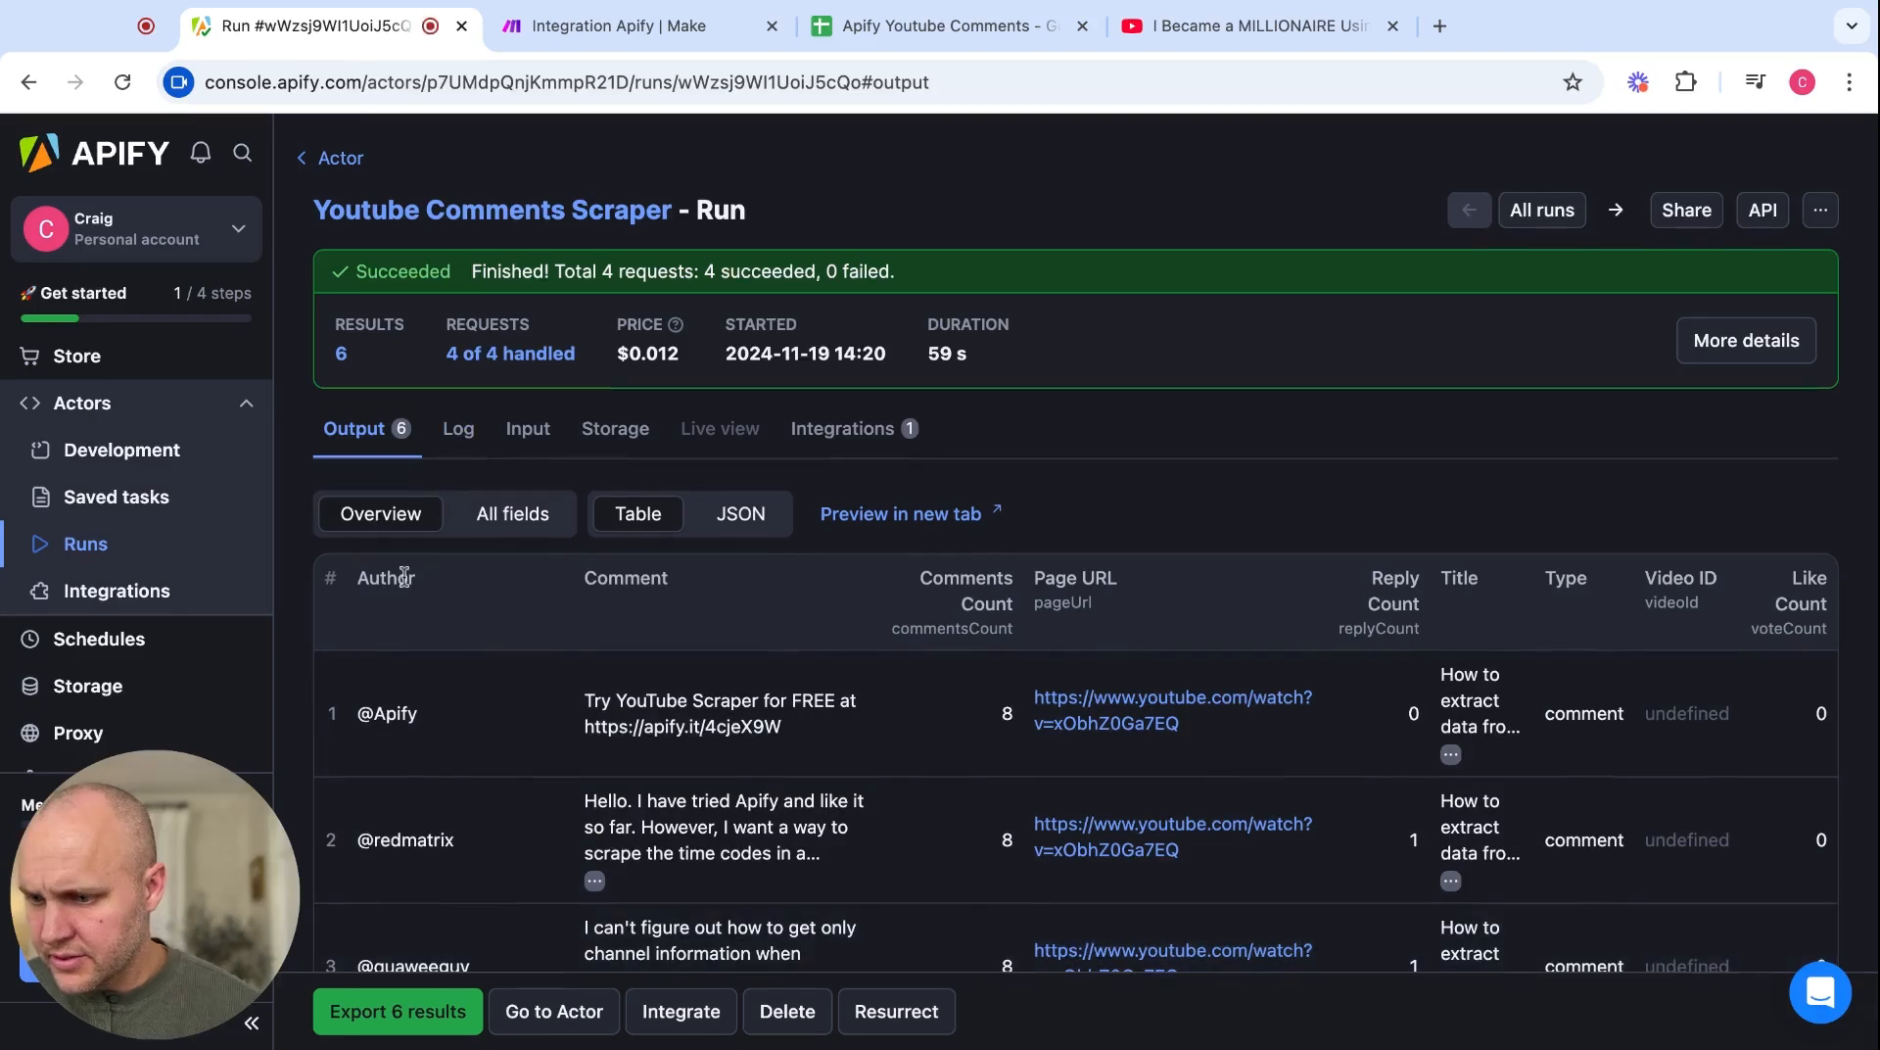
{"action": "left_click", "coordinate": [553, 1012]}
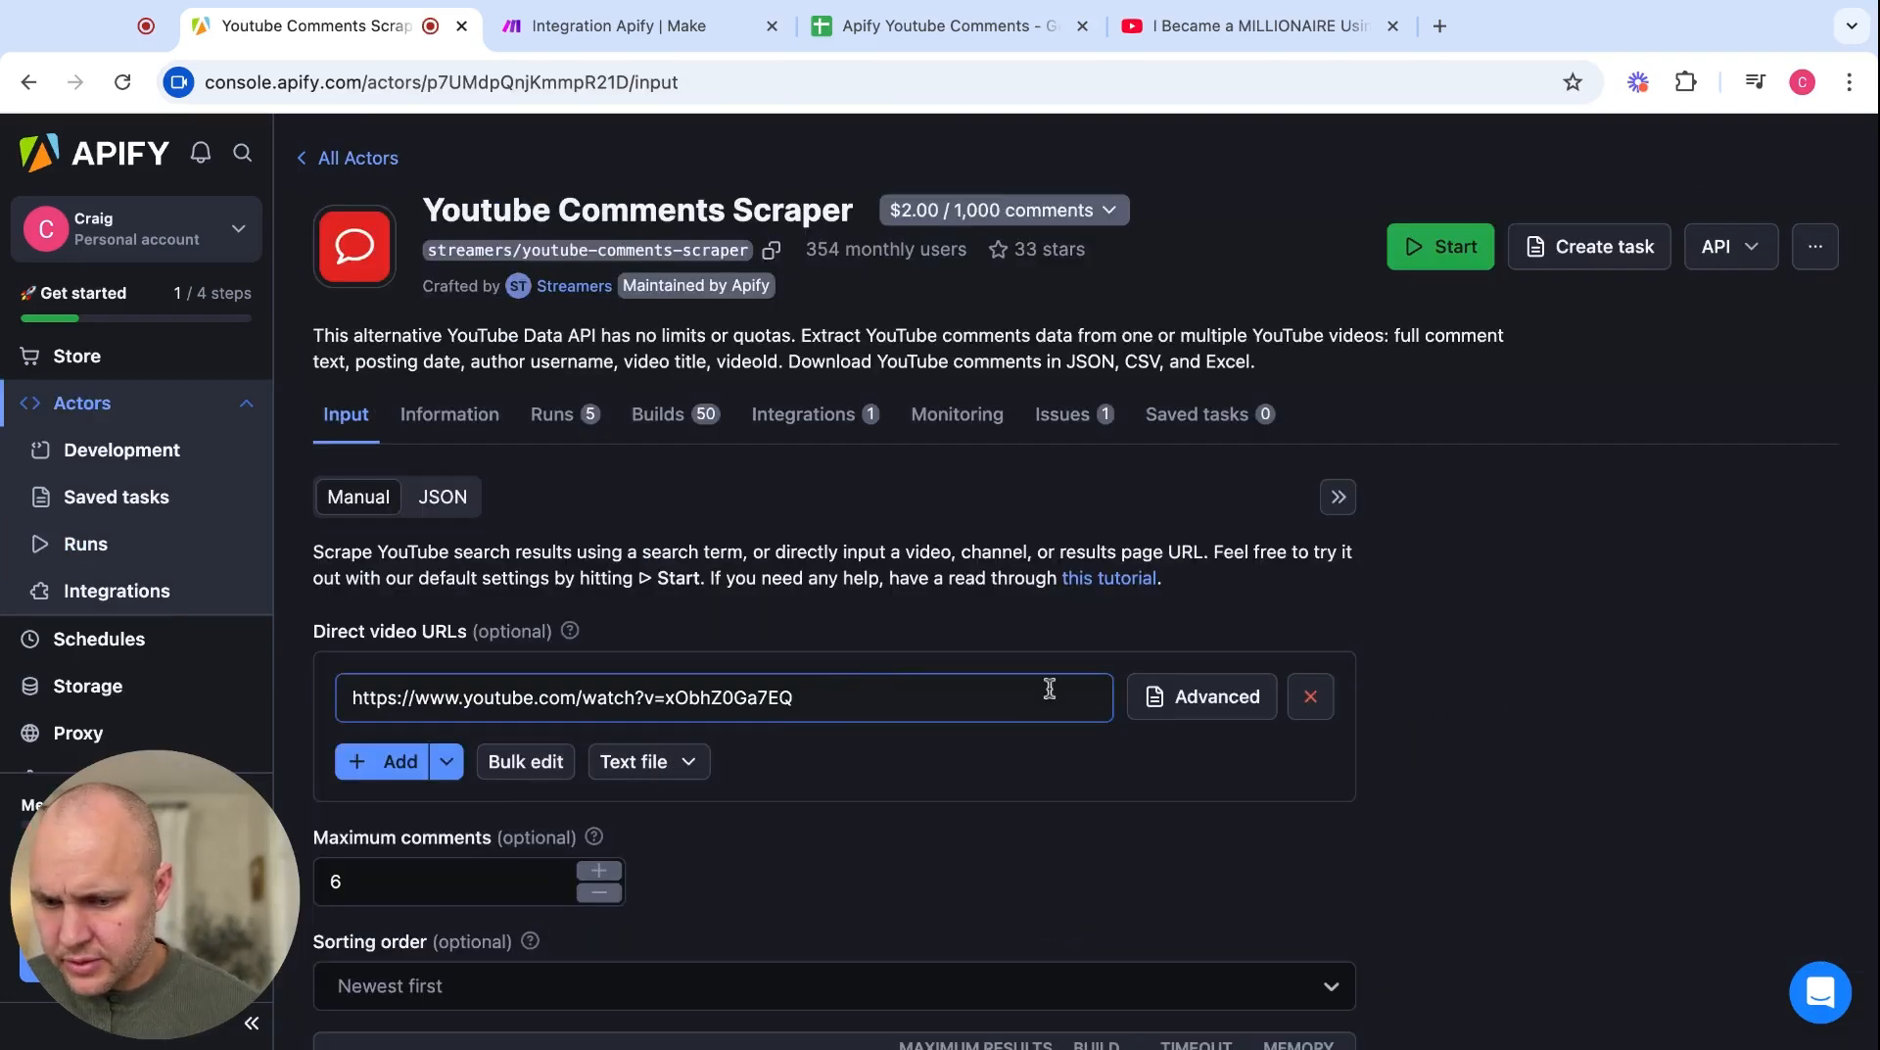
{"action": "key", "text": "ctrl+a"}
{"action": "key", "text": "ctrl+v"}
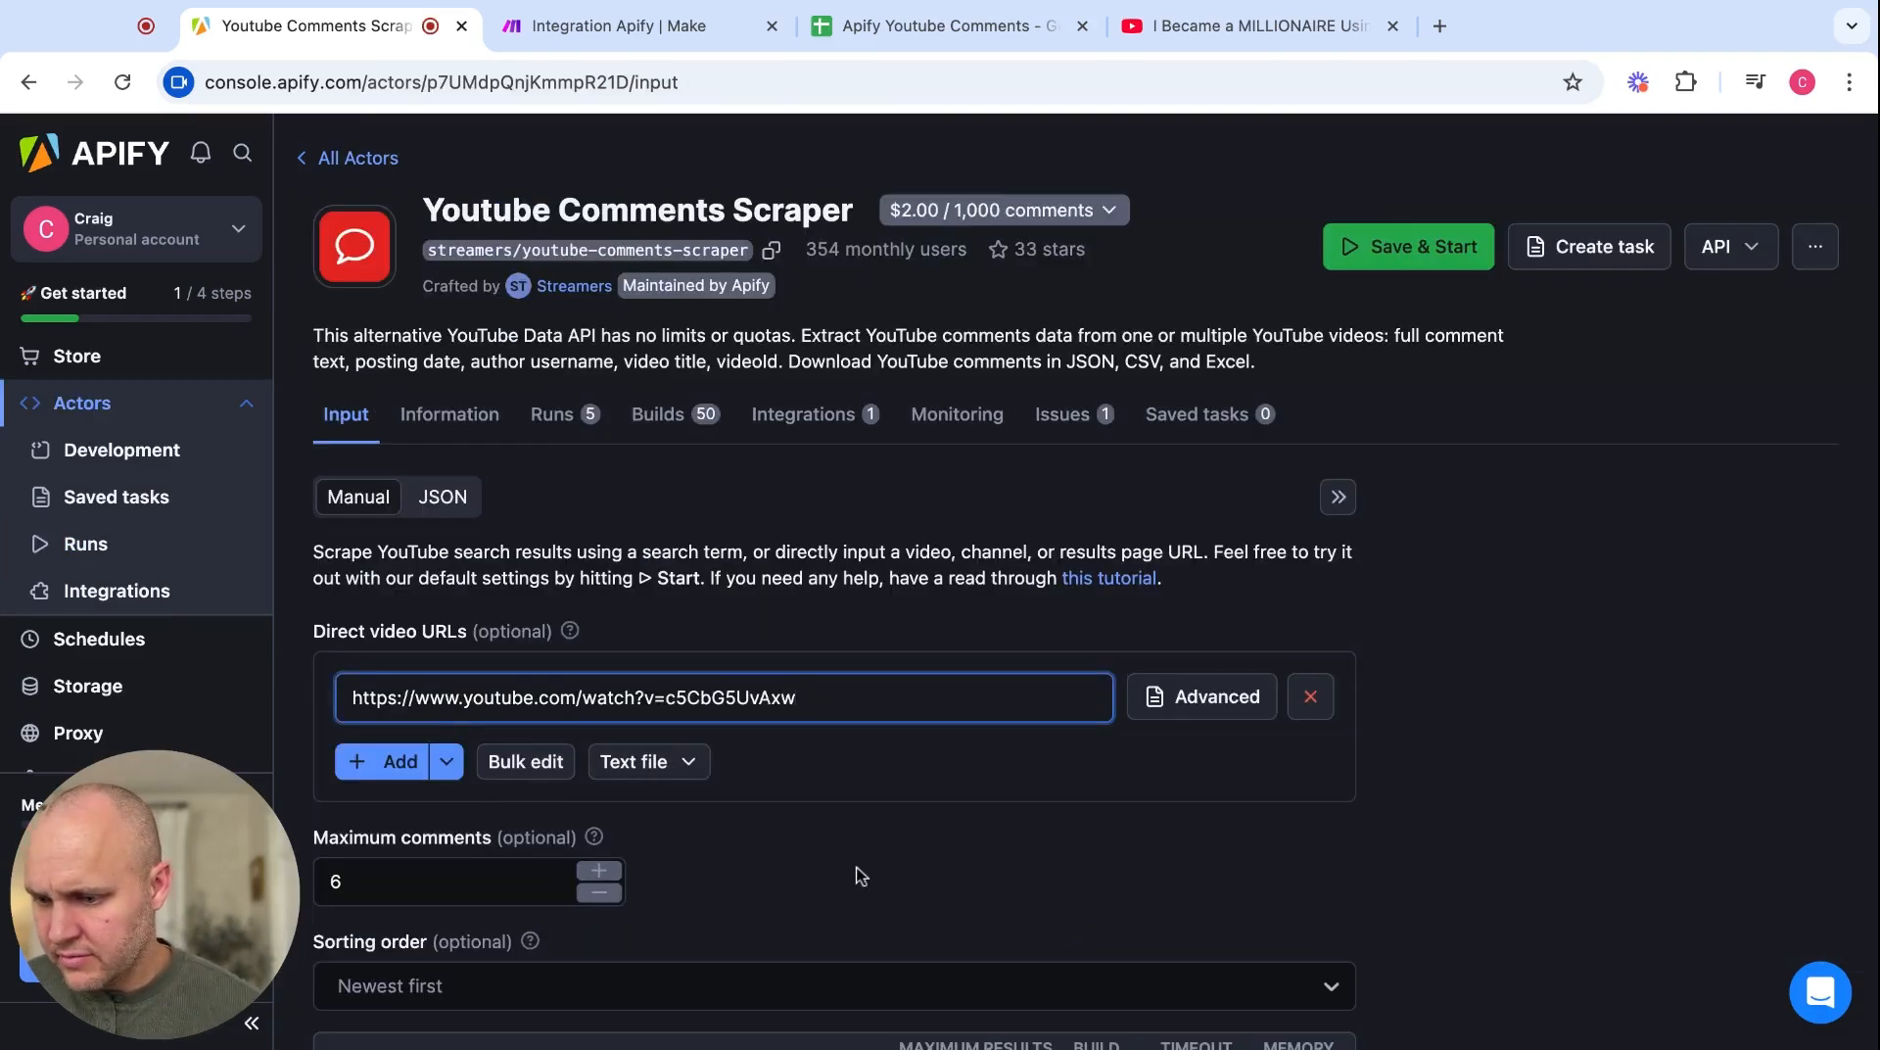
- Set the scraper's maximum comments to 10, and save and start the actor
{"action": "scroll", "coordinate": [860, 875], "scroll_direction": "down", "scroll_amount": 3}
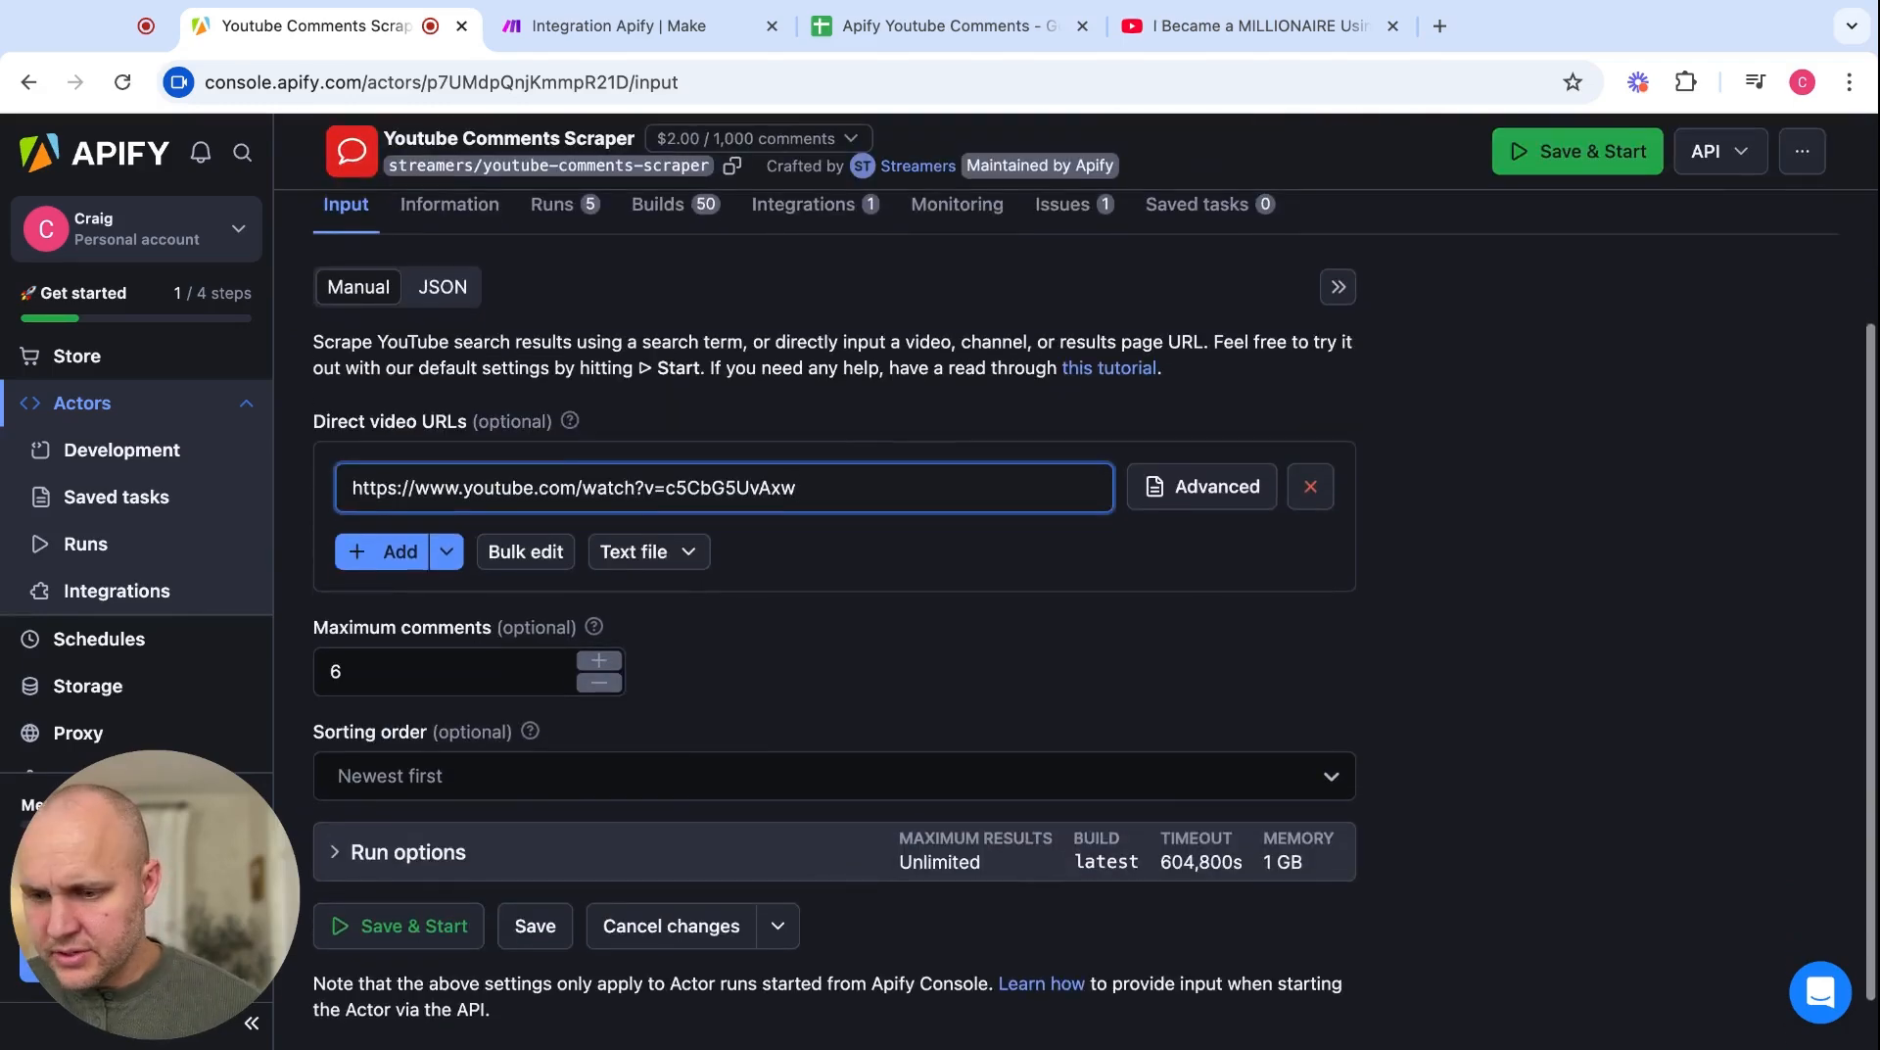
{"action": "left_click", "coordinate": [601, 662]}
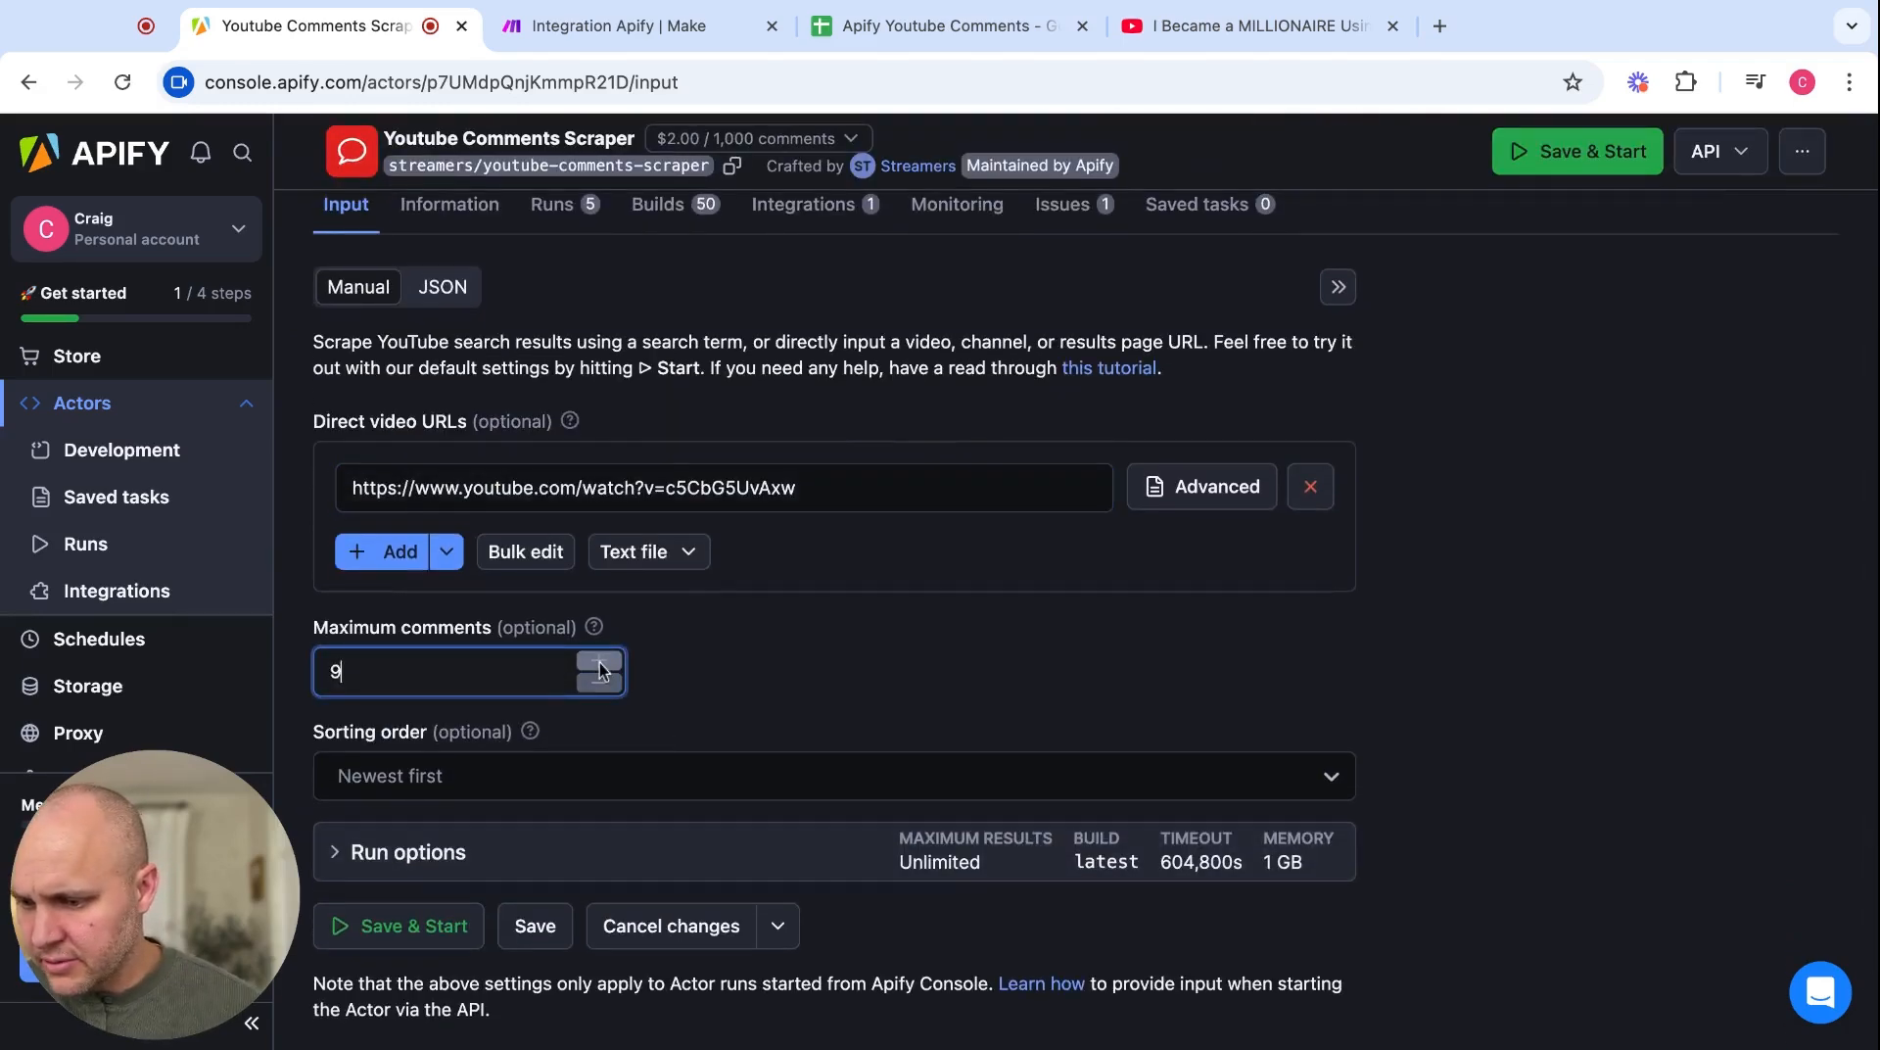
{"action": "left_click", "coordinate": [787, 697]}
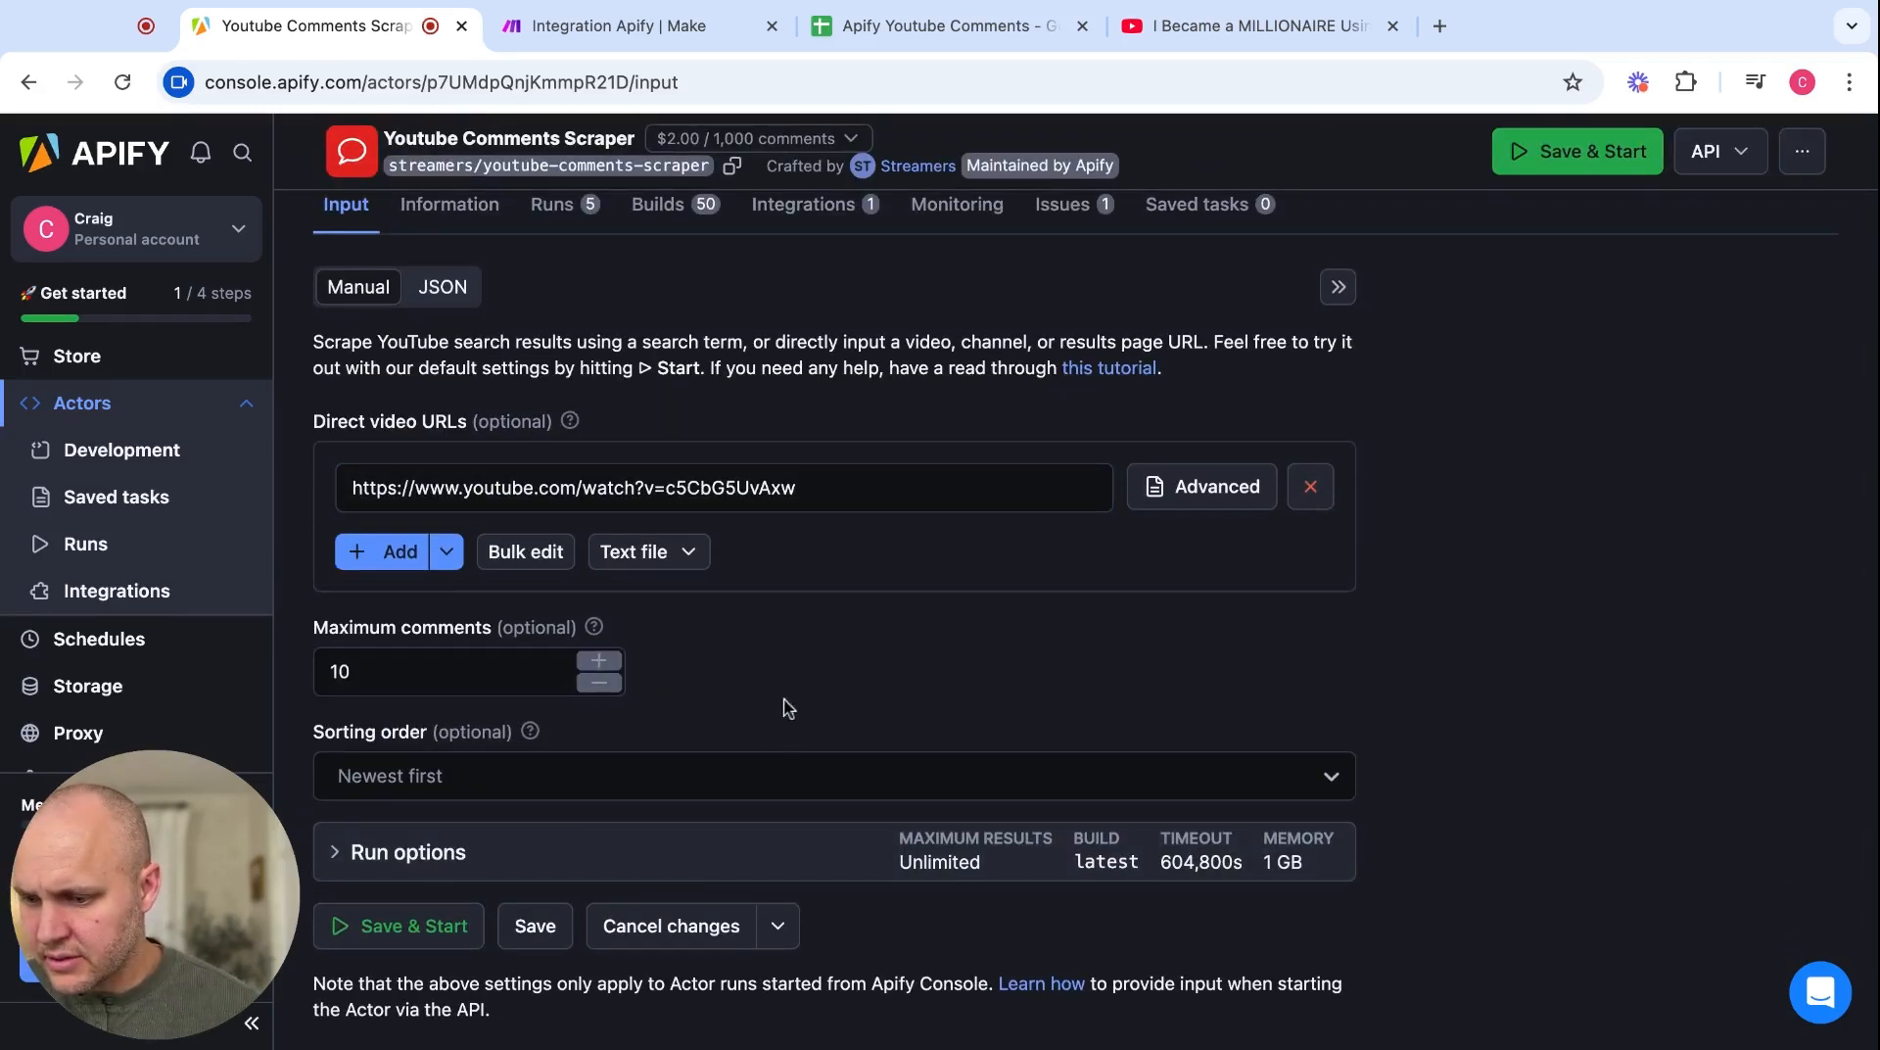
{"action": "scroll", "coordinate": [774, 715], "scroll_direction": "down", "scroll_amount": 1}
{"action": "scroll", "coordinate": [767, 726], "scroll_direction": "up", "scroll_amount": 1}
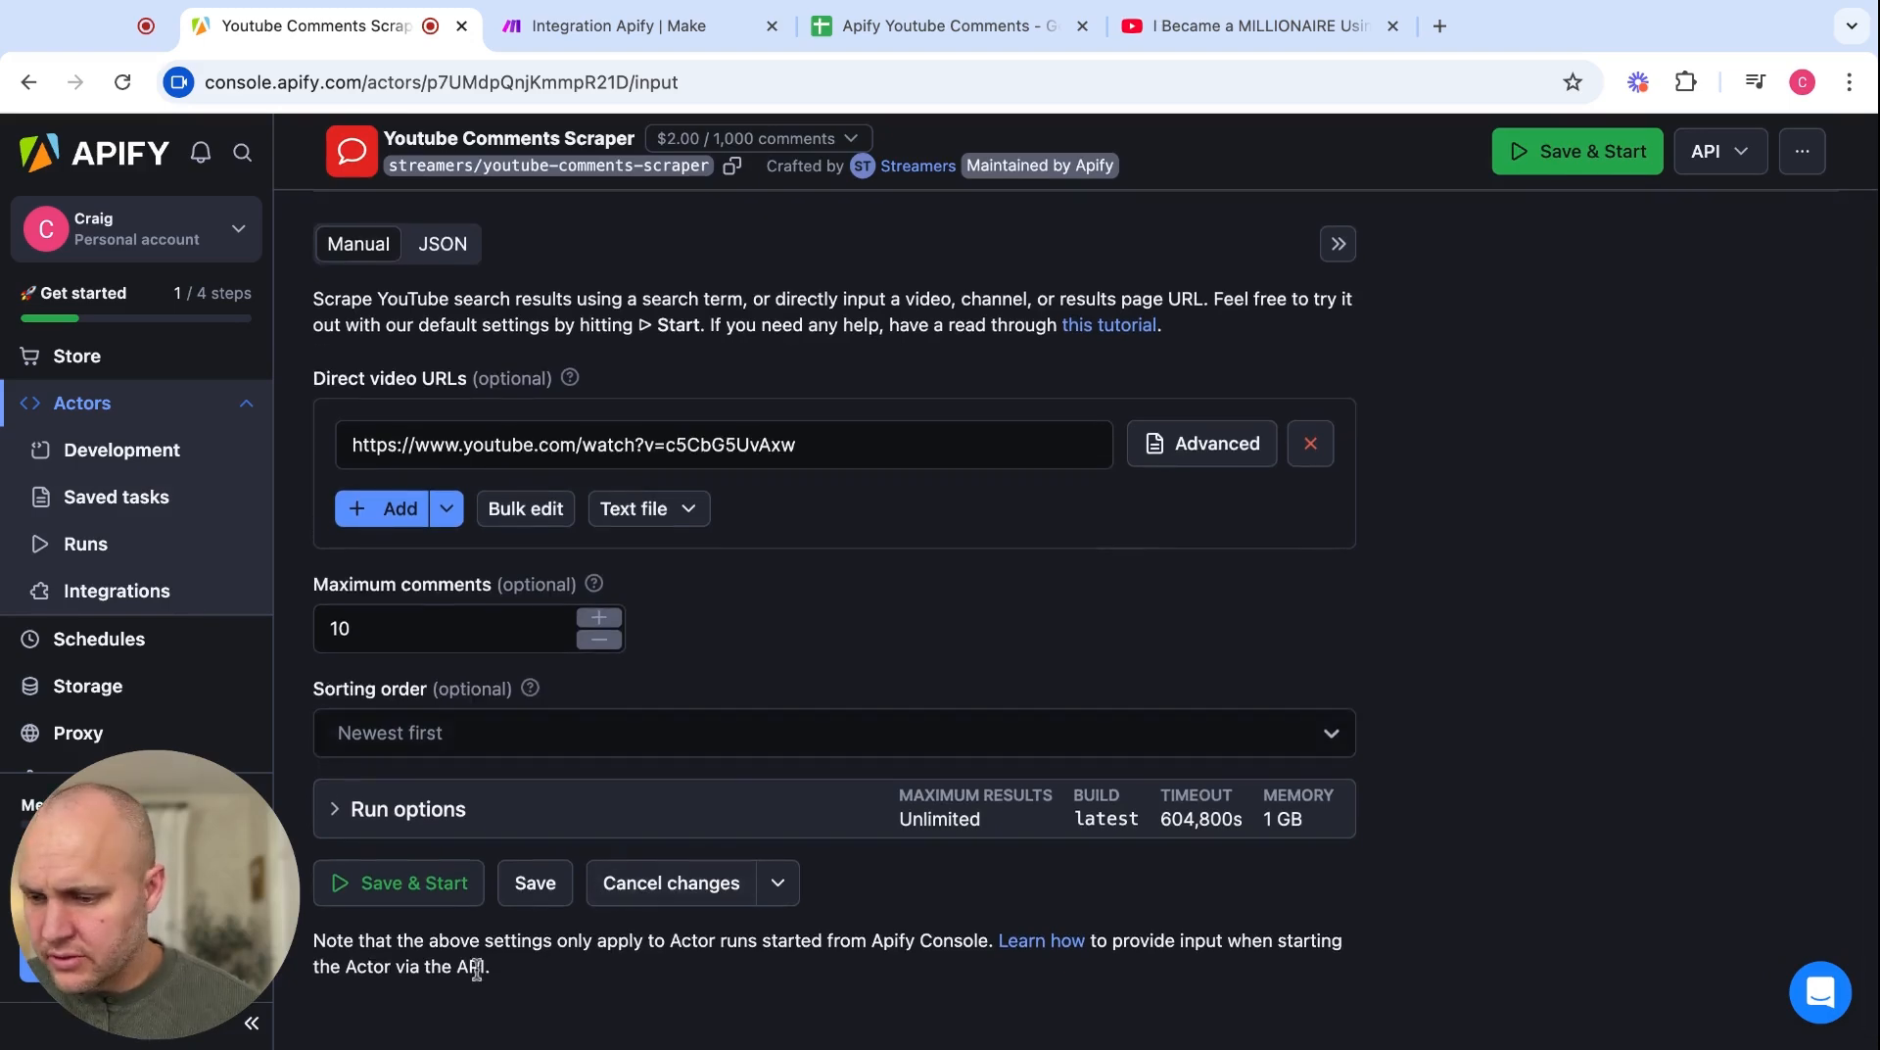
{"action": "left_click", "coordinate": [394, 883]}
- Check the waiting Make scenario, and review the comments scraped by the new Apify run
{"action": "key", "text": "ctrl+Tab"}
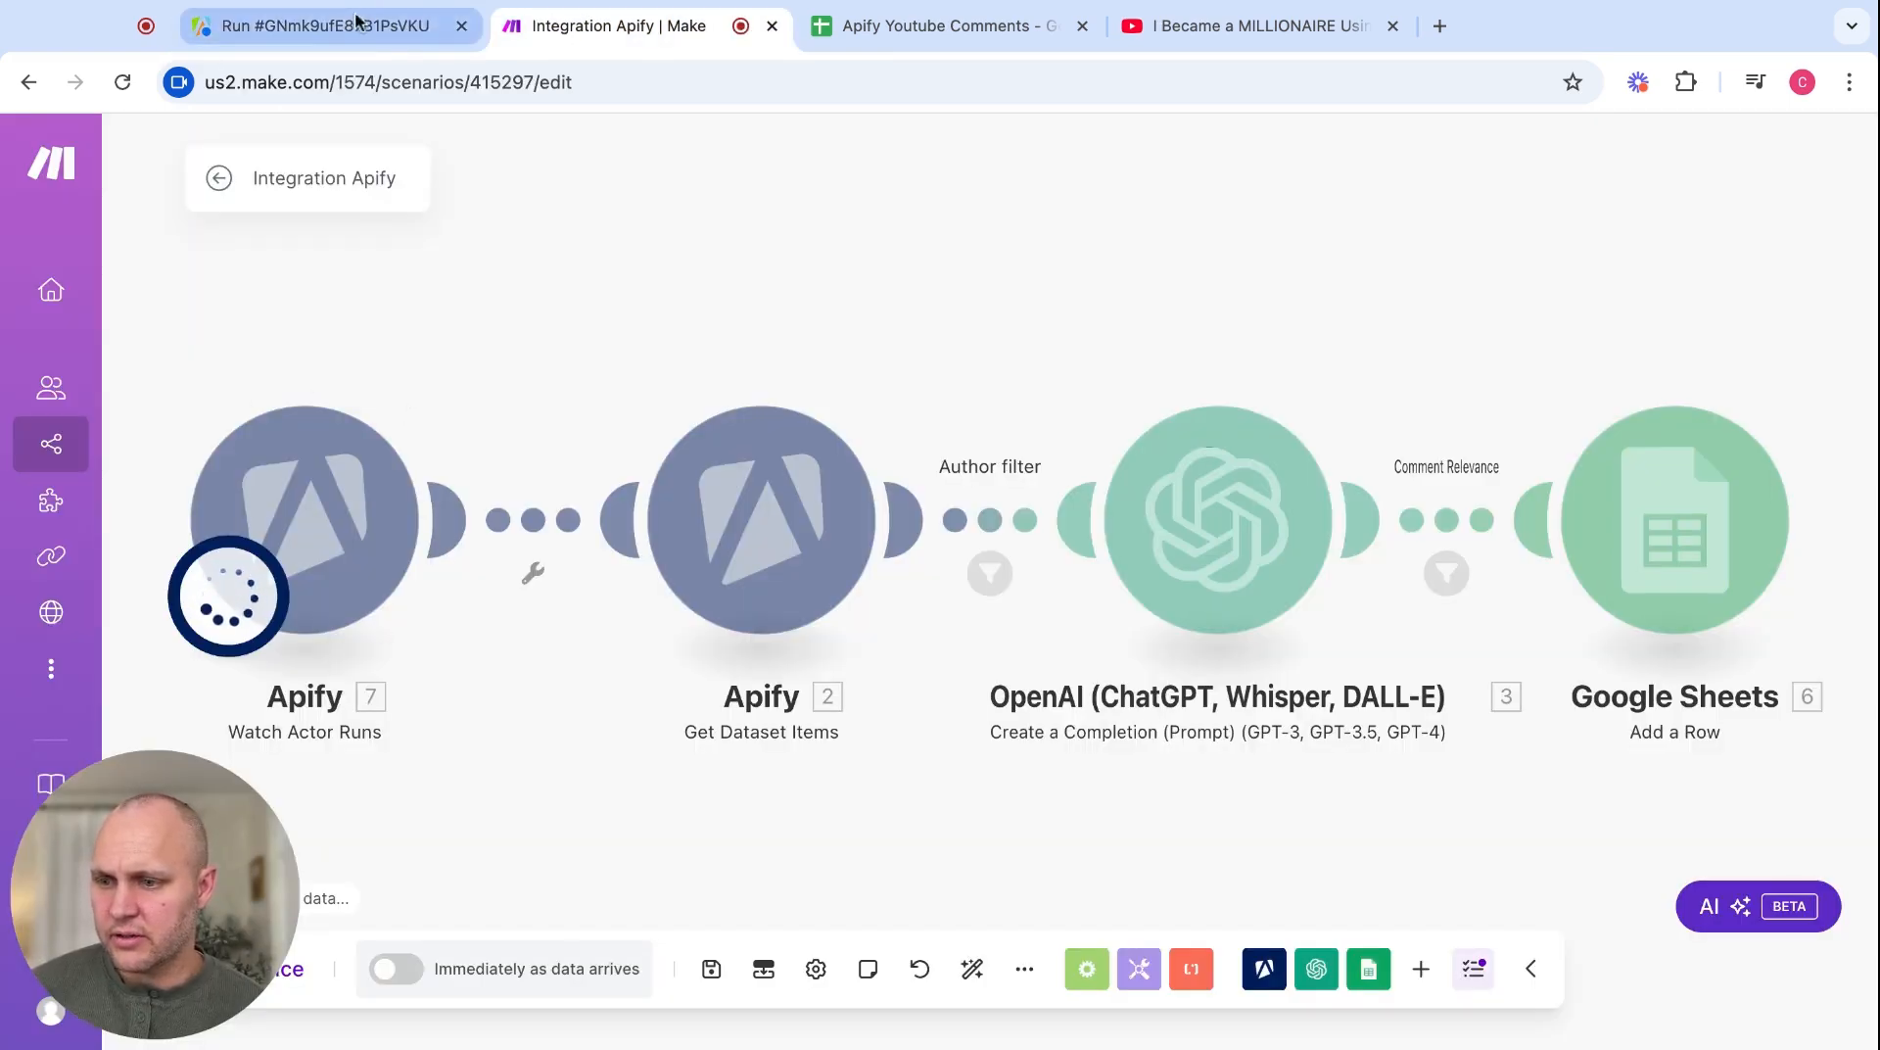
{"action": "left_click", "coordinate": [354, 29]}
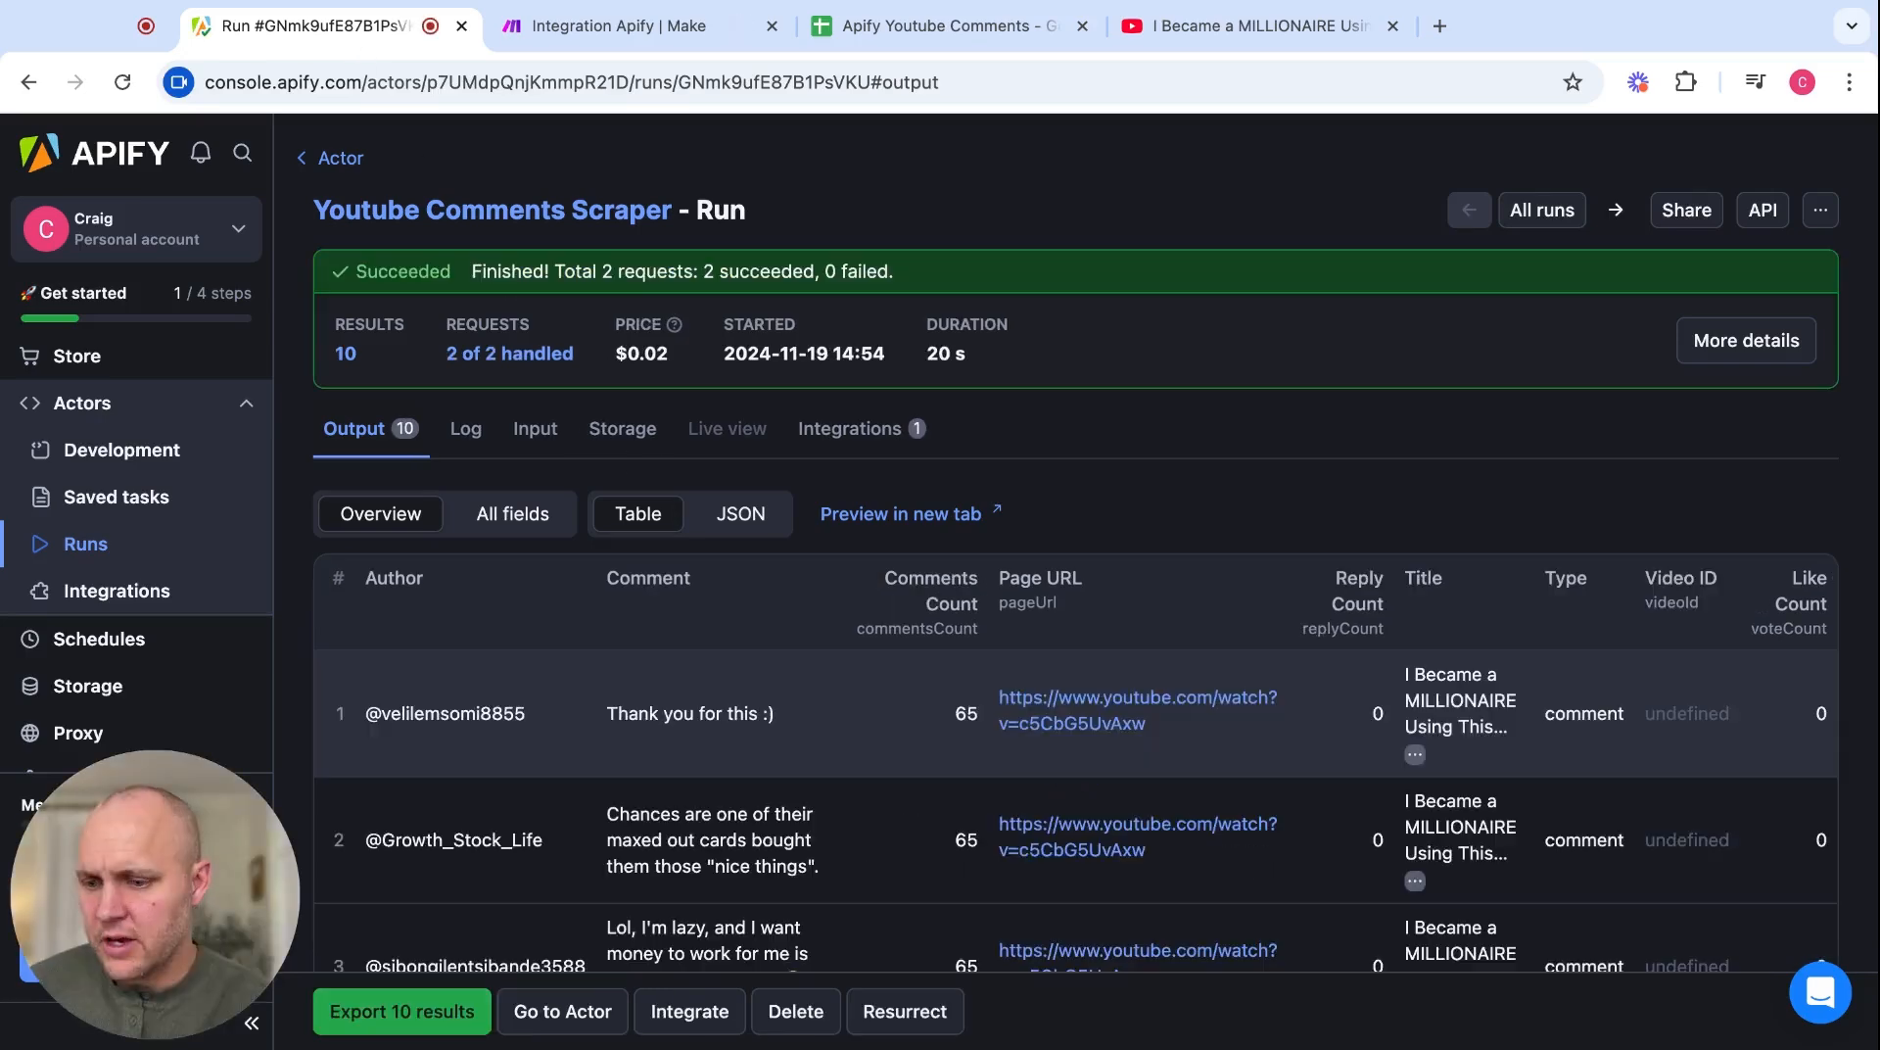
{"action": "scroll", "coordinate": [699, 823], "scroll_direction": "down", "scroll_amount": 10}
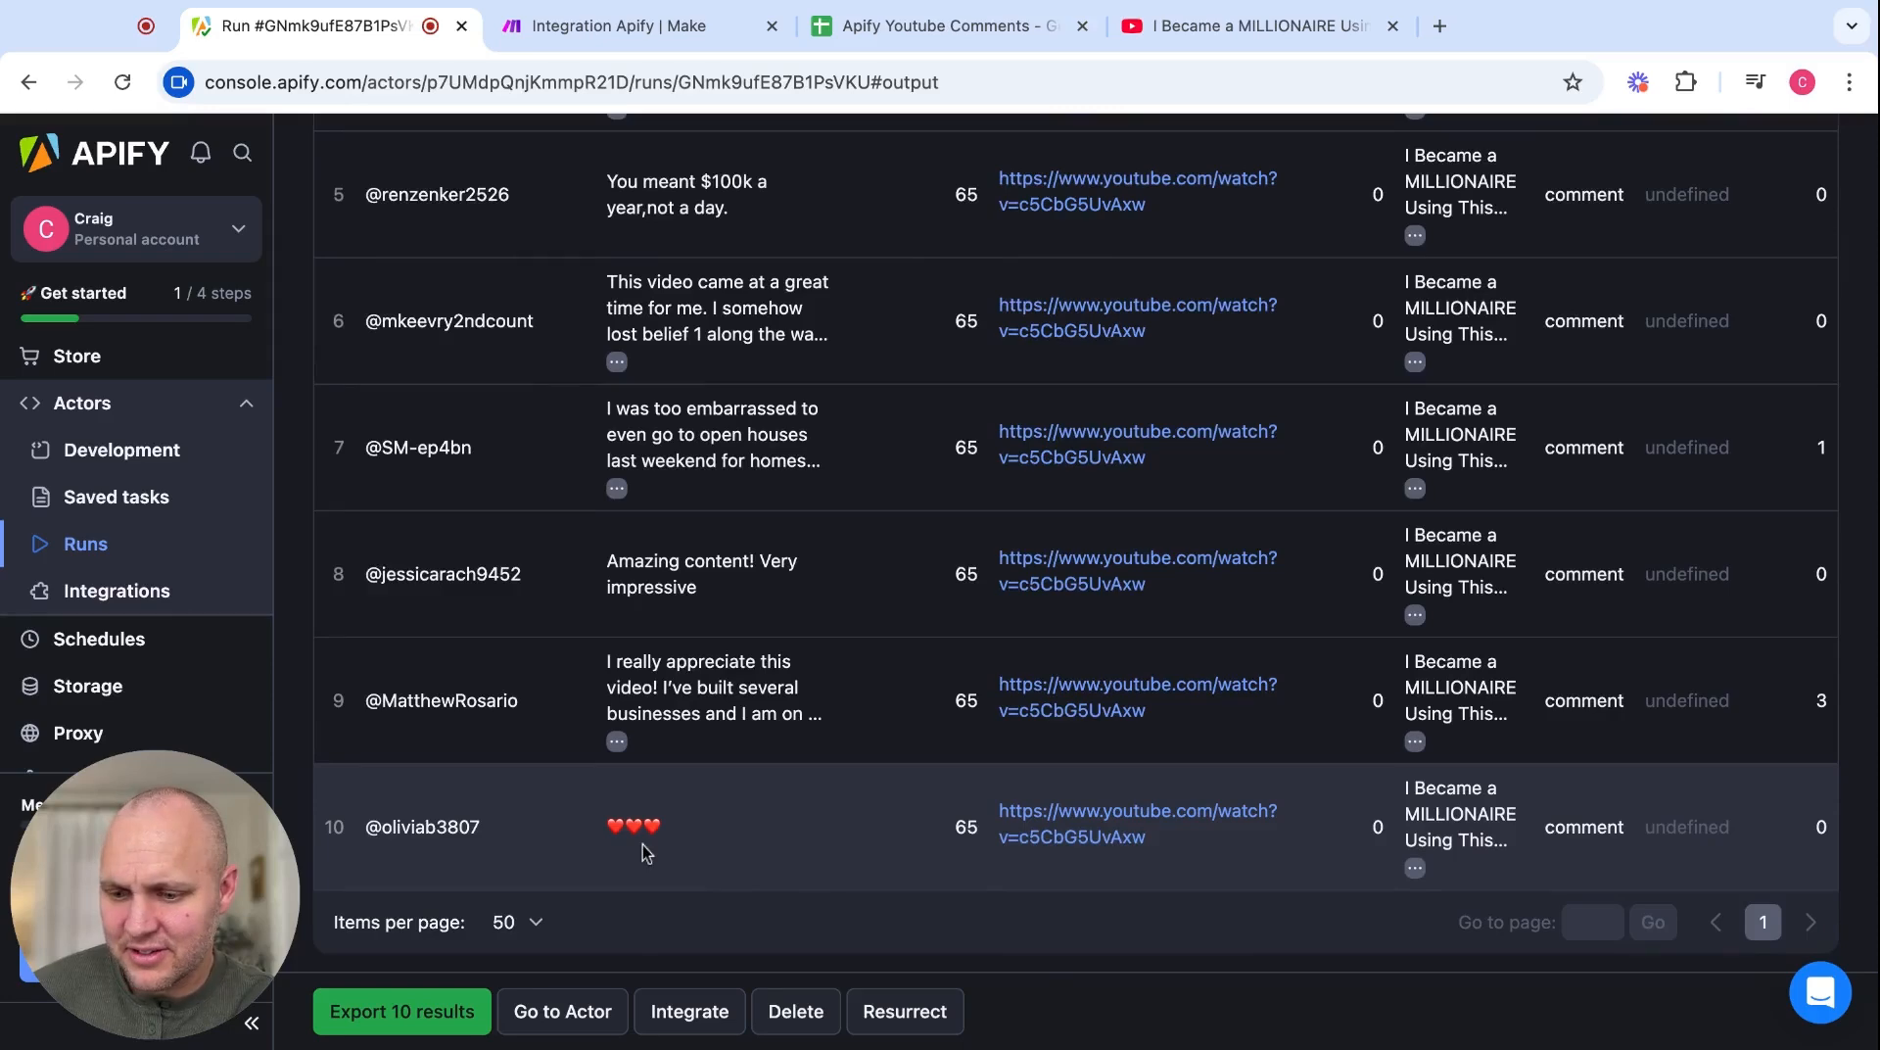
{"action": "scroll", "coordinate": [646, 855], "scroll_direction": "up", "scroll_amount": 10}
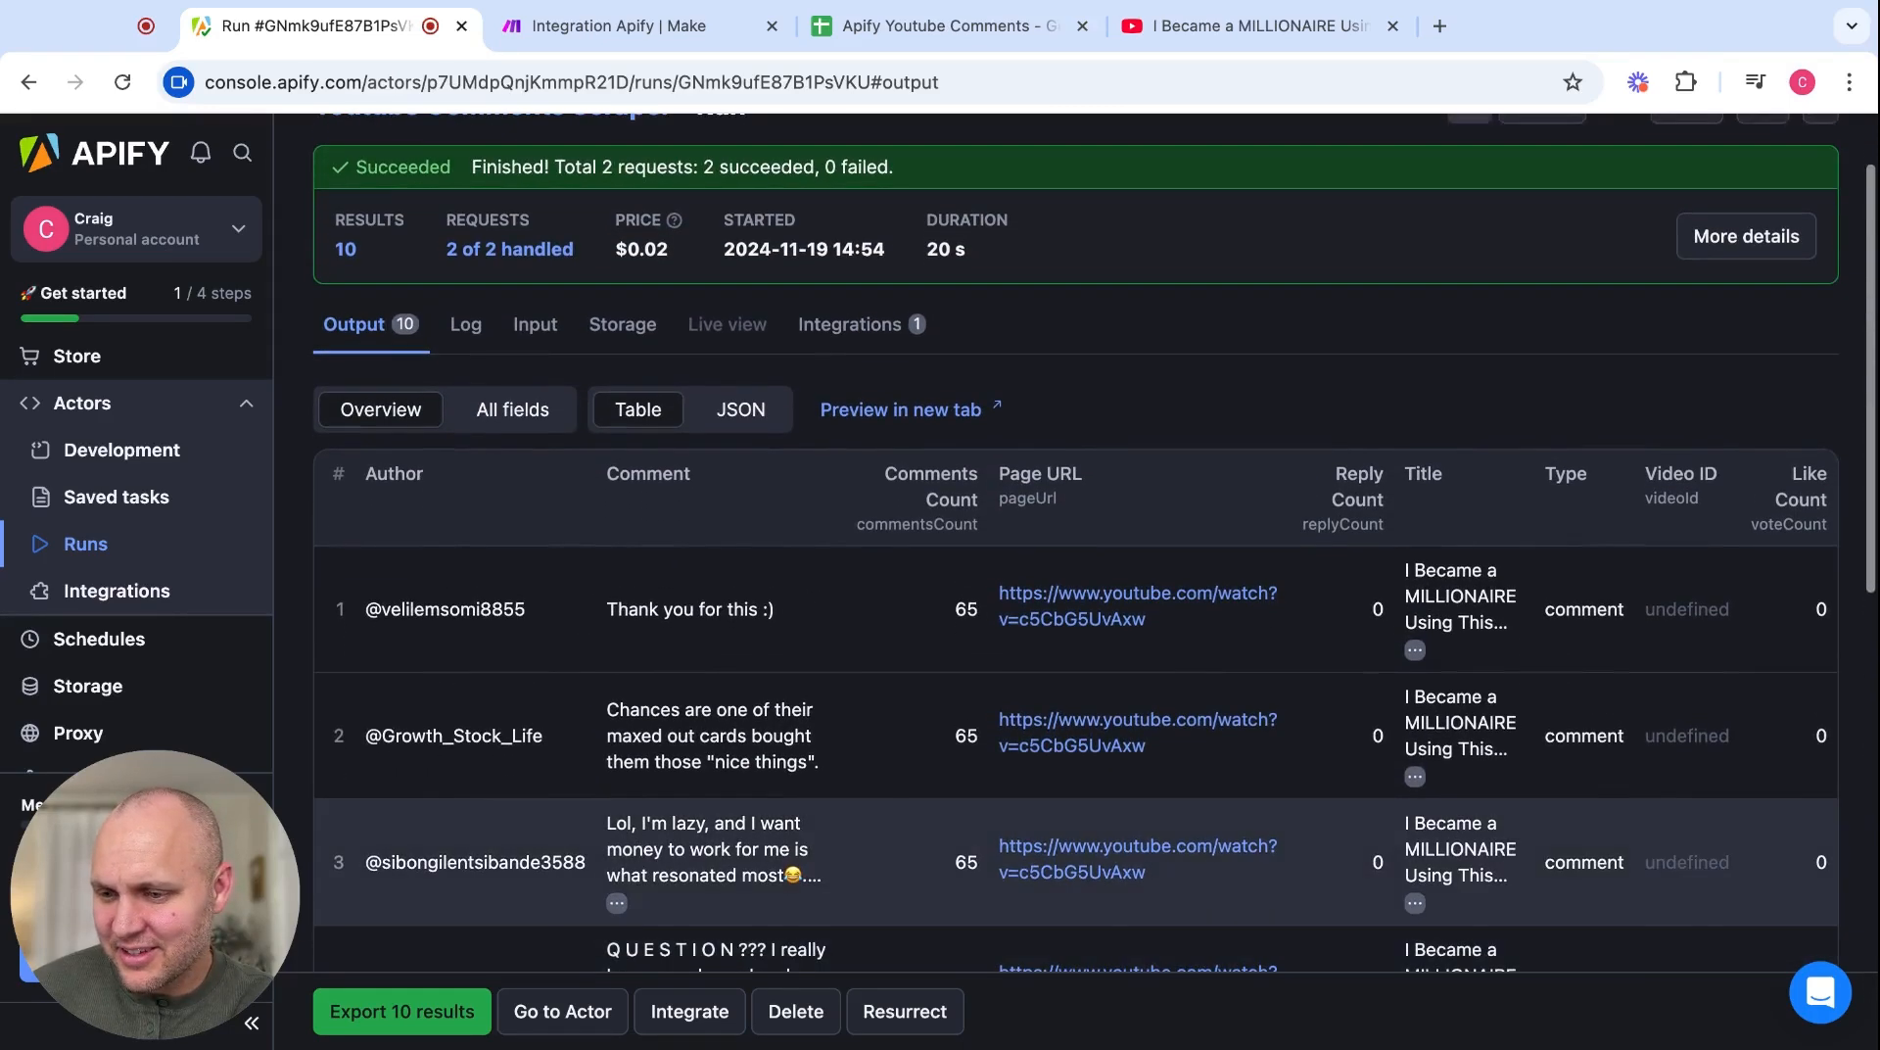
- Switch to the Make scenario and inspect the input and output bundles of the Get Dataset Items module
{"action": "left_click", "coordinate": [578, 30]}
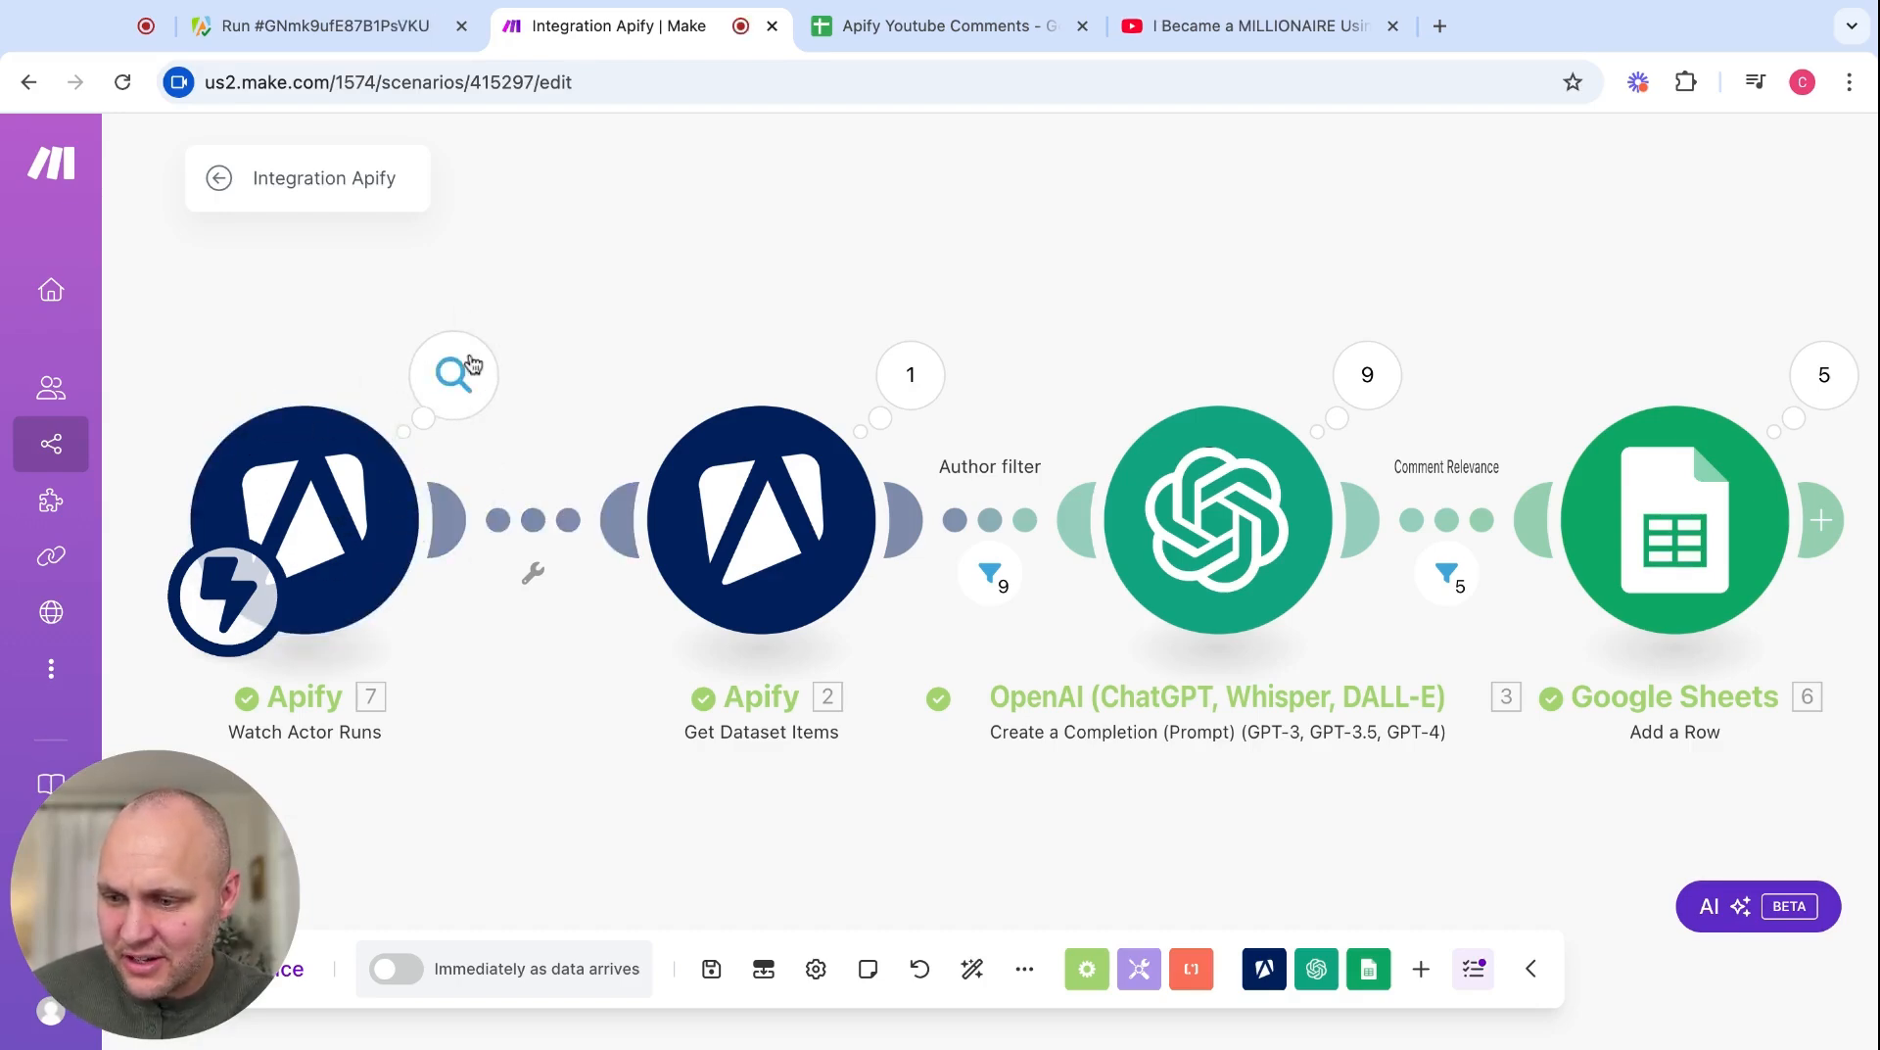
{"action": "left_click", "coordinate": [912, 378]}
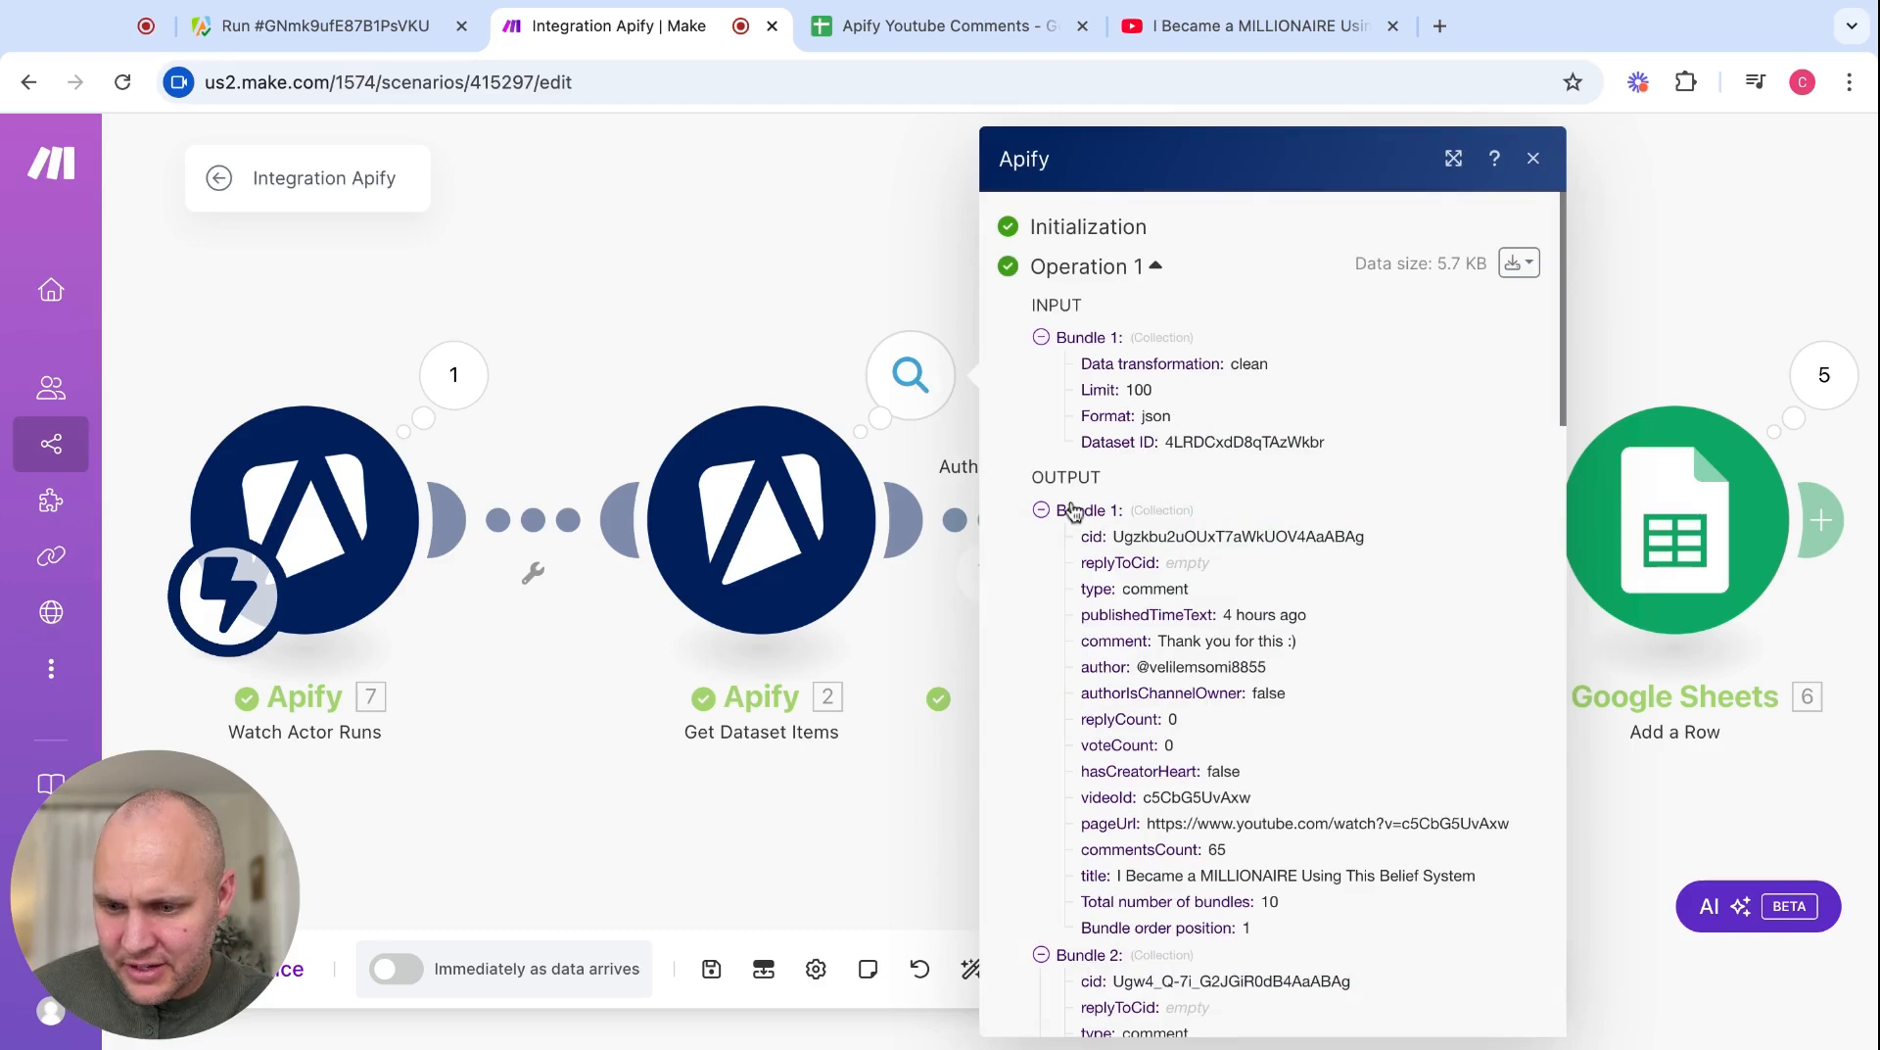
{"action": "left_click", "coordinate": [1533, 159]}
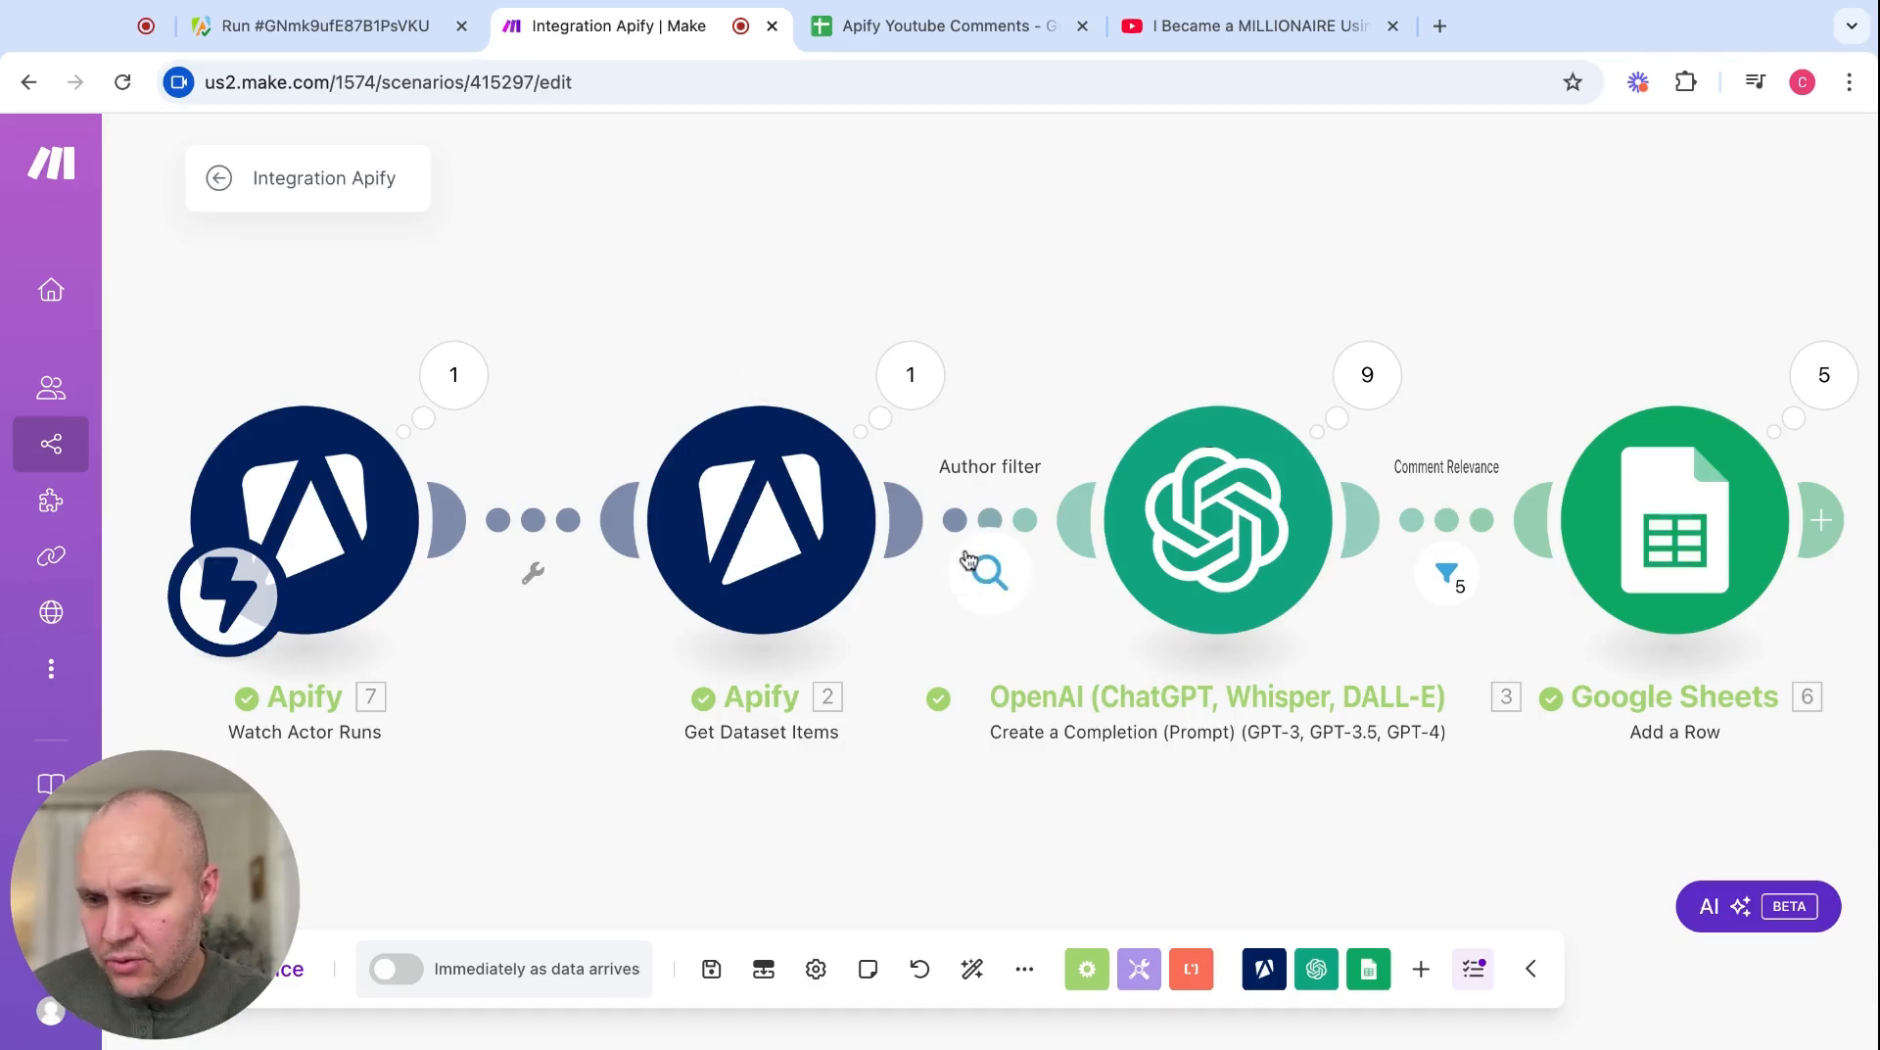
- Inspect how each bundle fared in the Author filter, including the comment text behind Bundle 10
{"action": "left_click", "coordinate": [989, 571]}
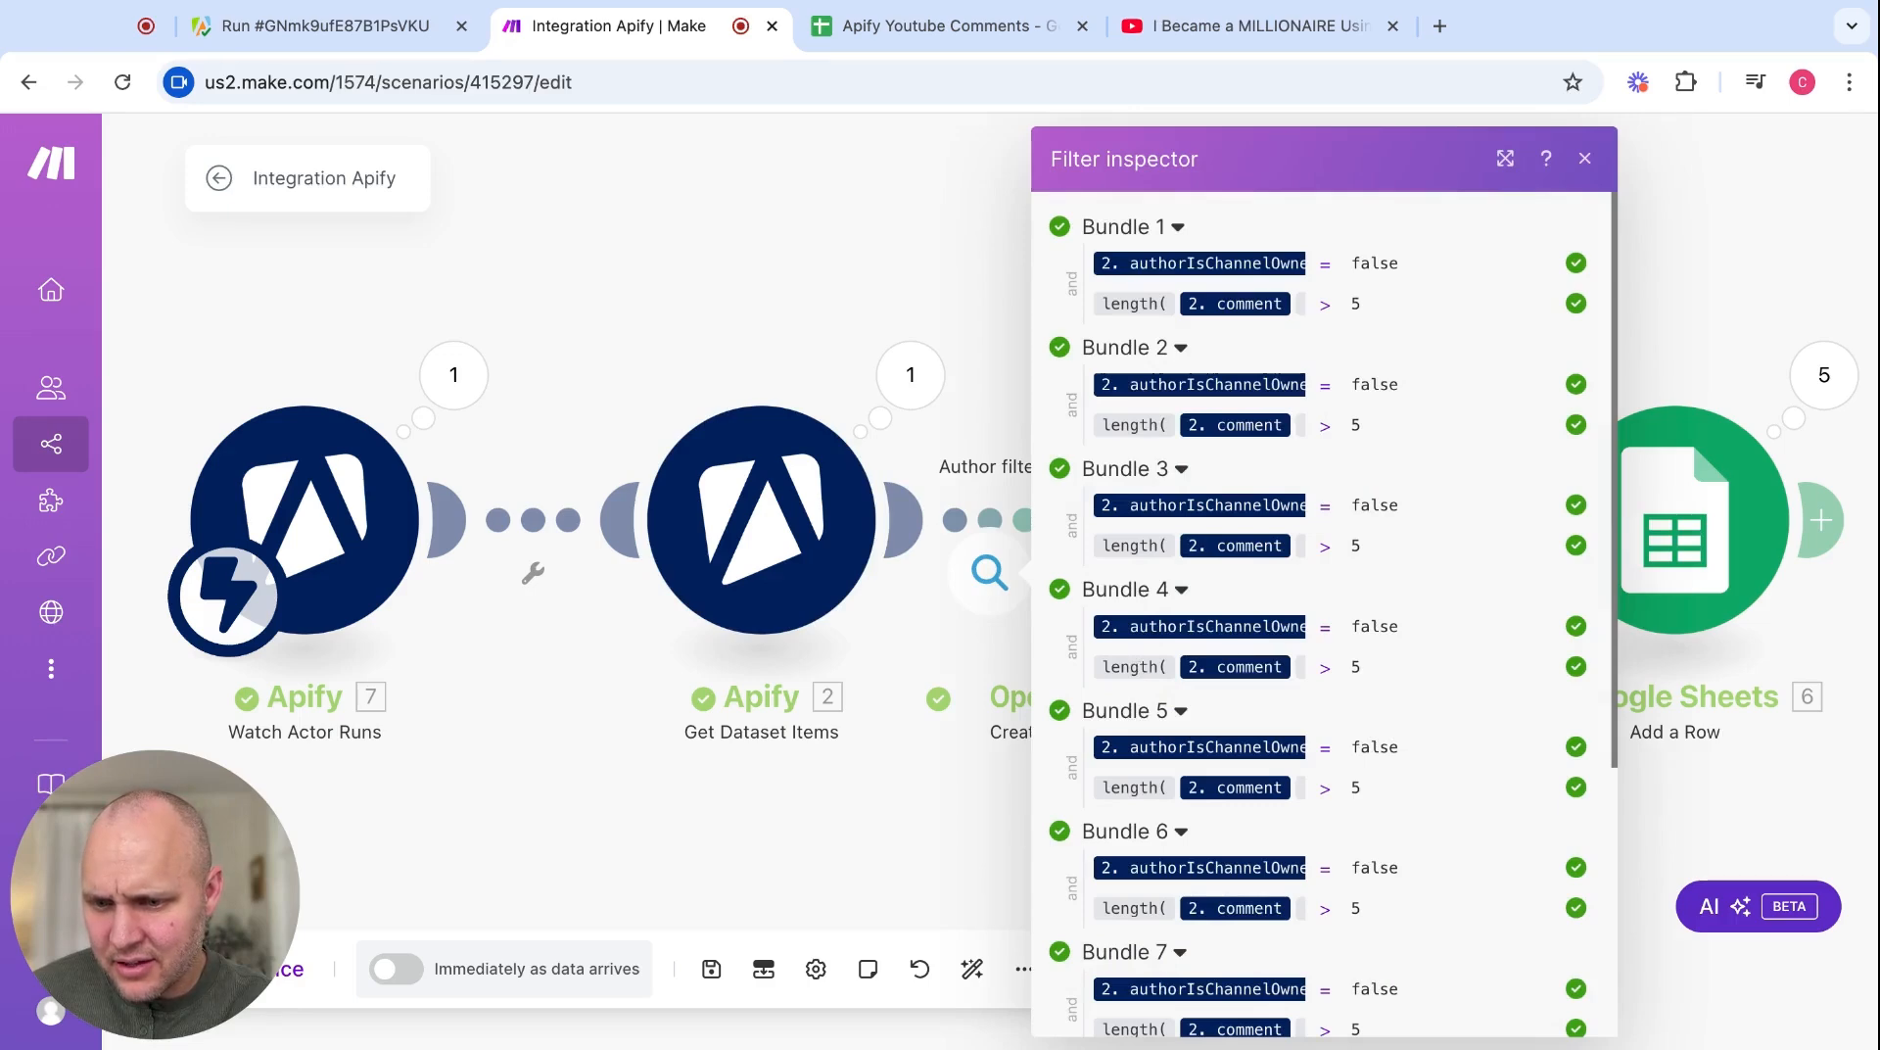
{"action": "scroll", "coordinate": [1384, 527], "scroll_direction": "down", "scroll_amount": 4}
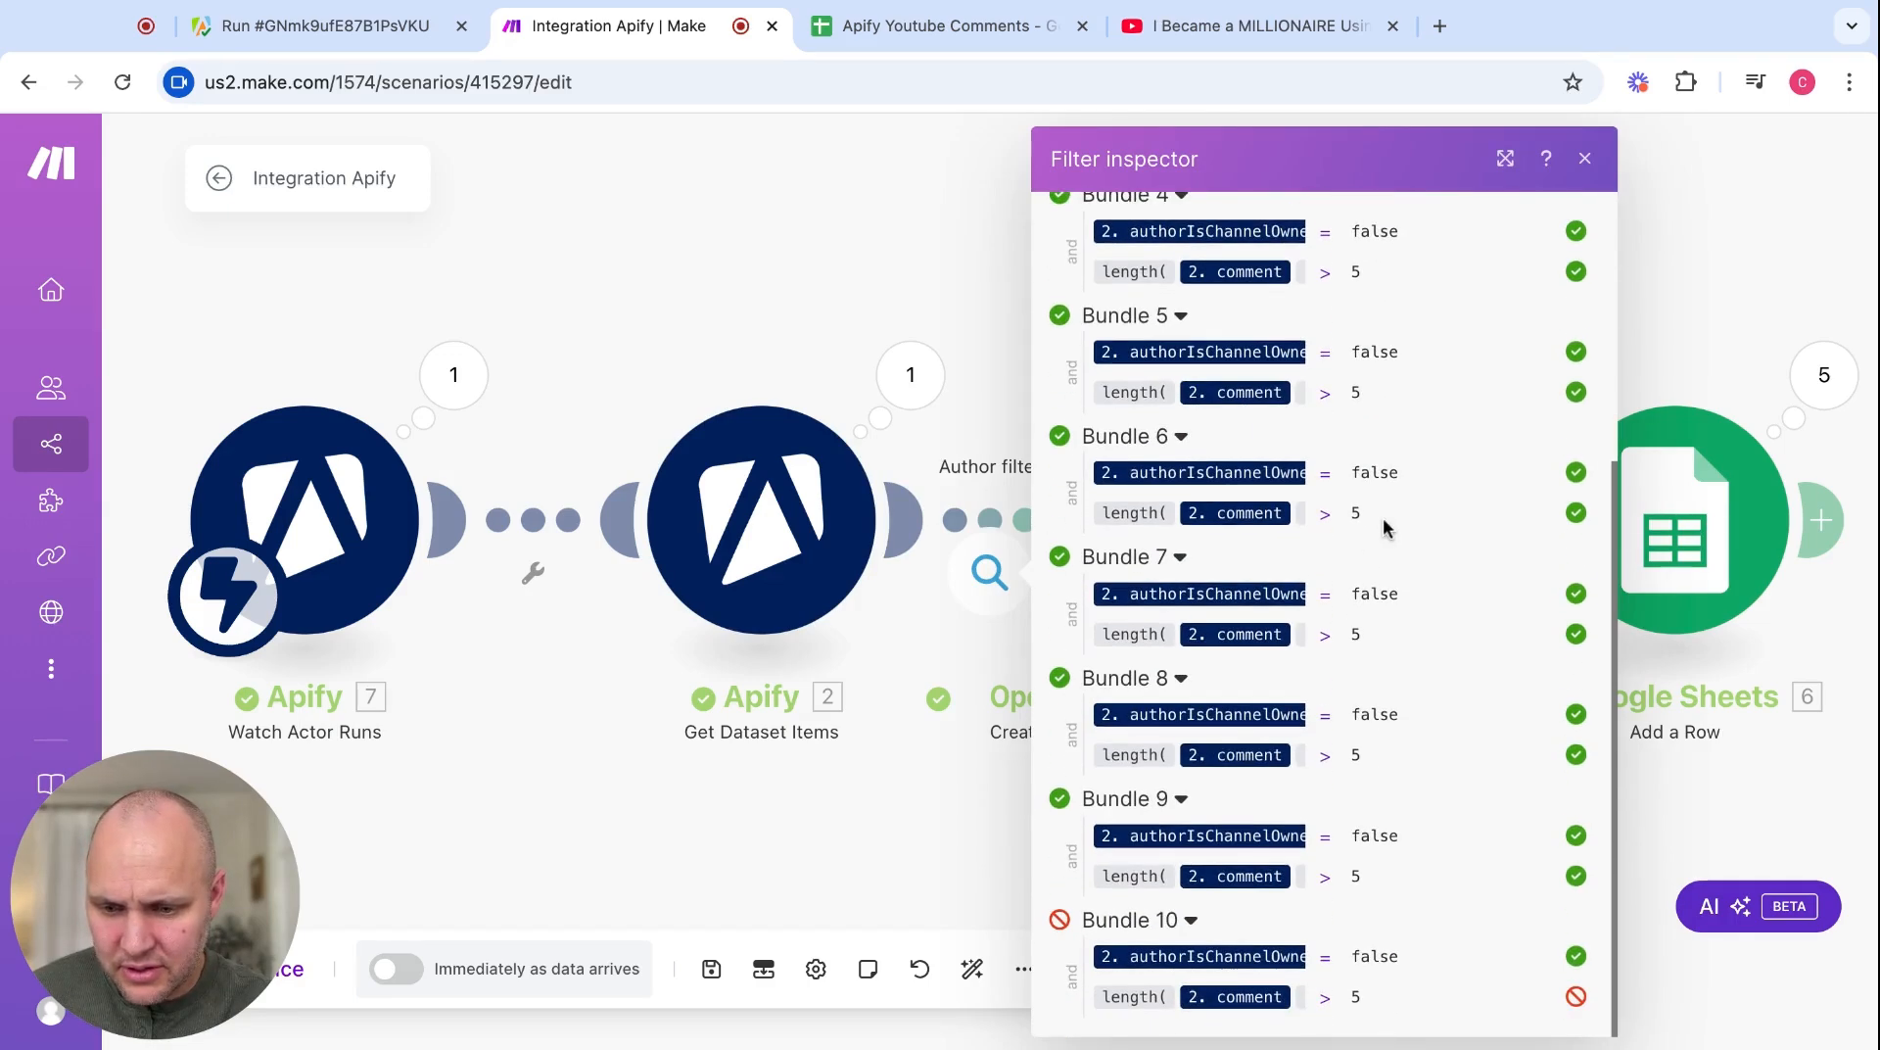
{"action": "scroll", "coordinate": [1386, 529], "scroll_direction": "up", "scroll_amount": 4}
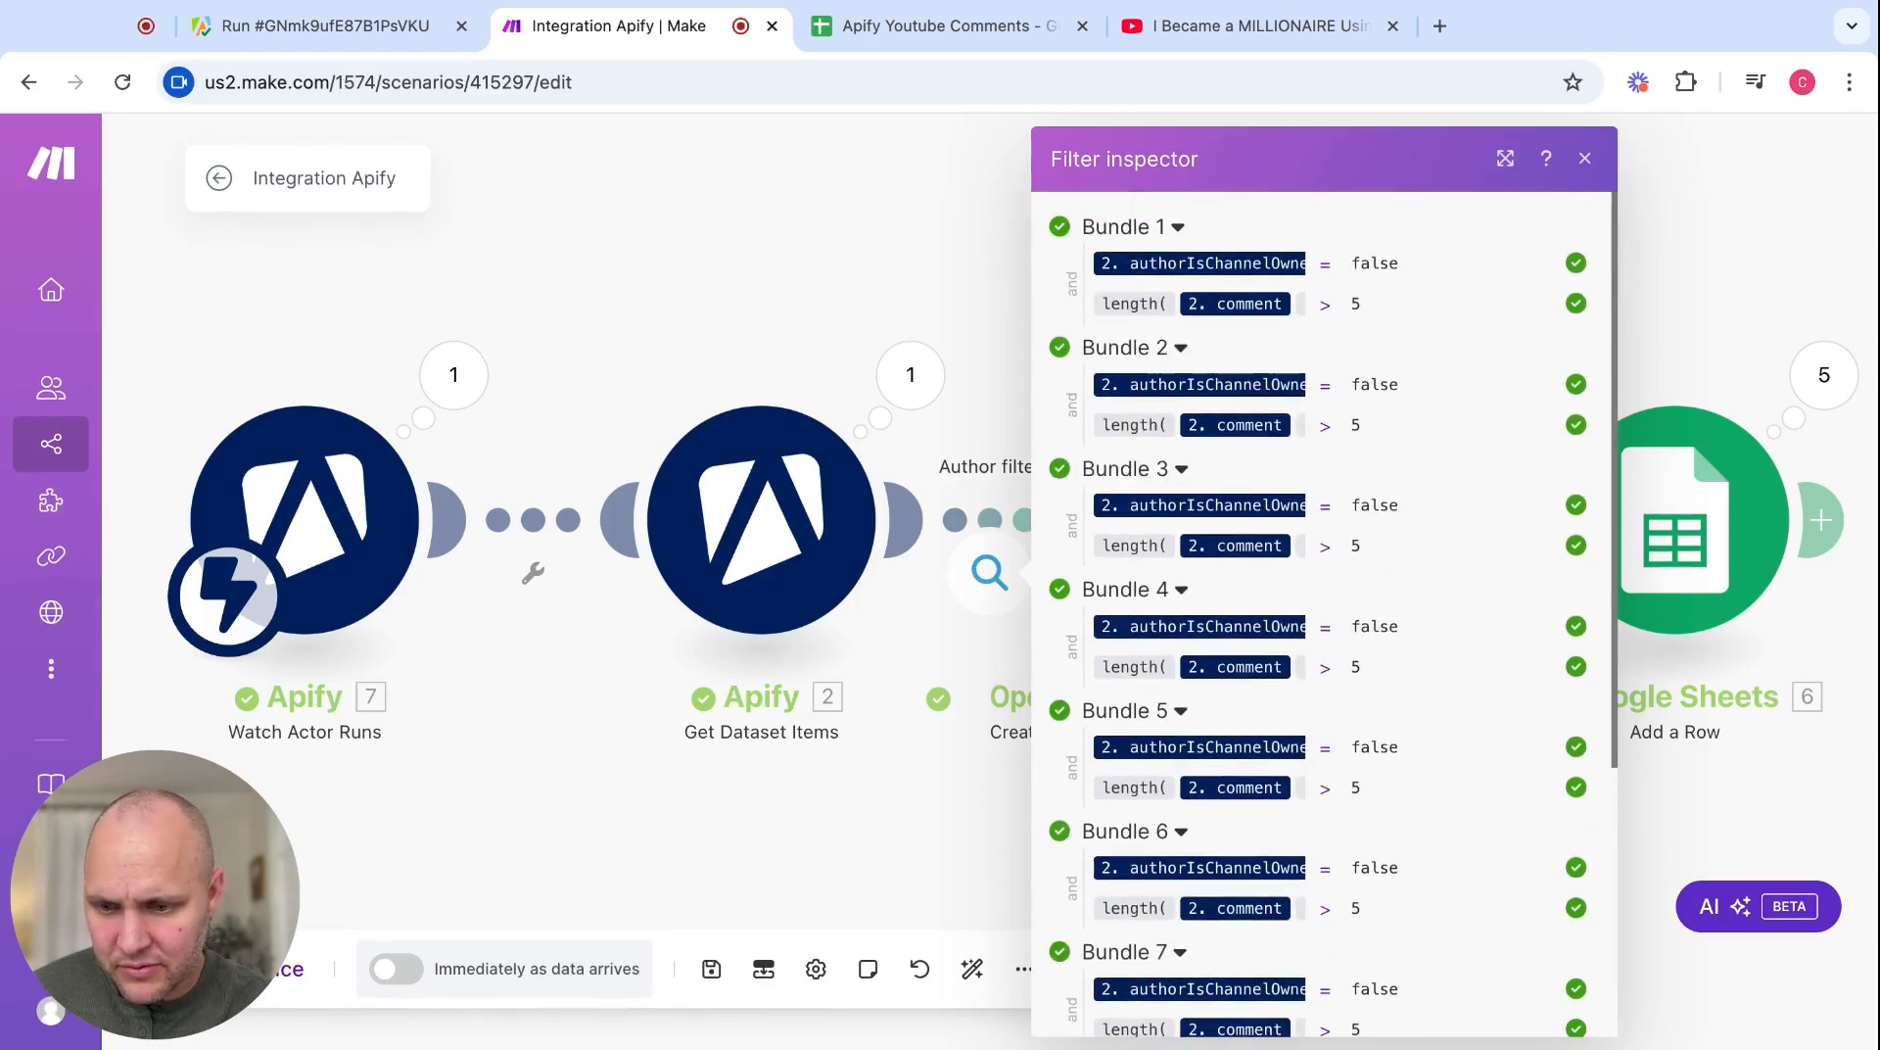
{"action": "scroll", "coordinate": [1369, 496], "scroll_direction": "down", "scroll_amount": 3}
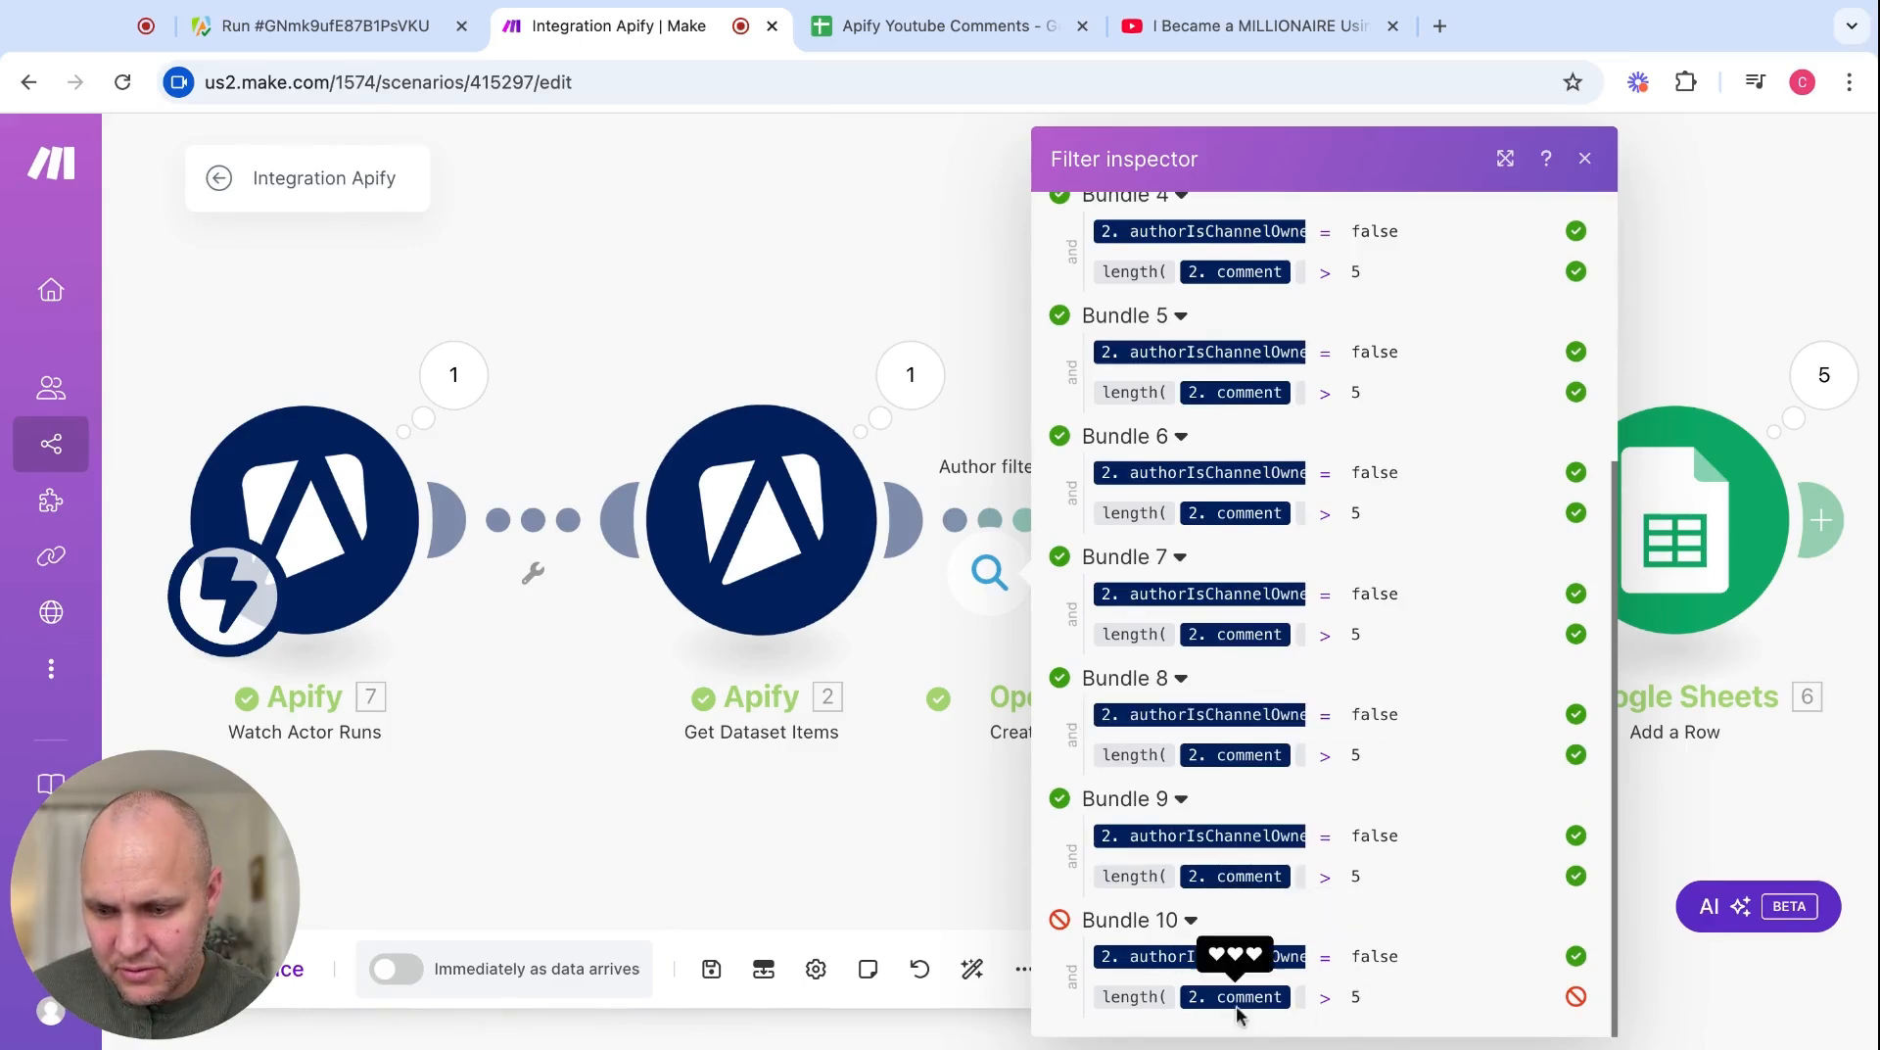
{"action": "mouse_move", "coordinate": [1223, 994]}
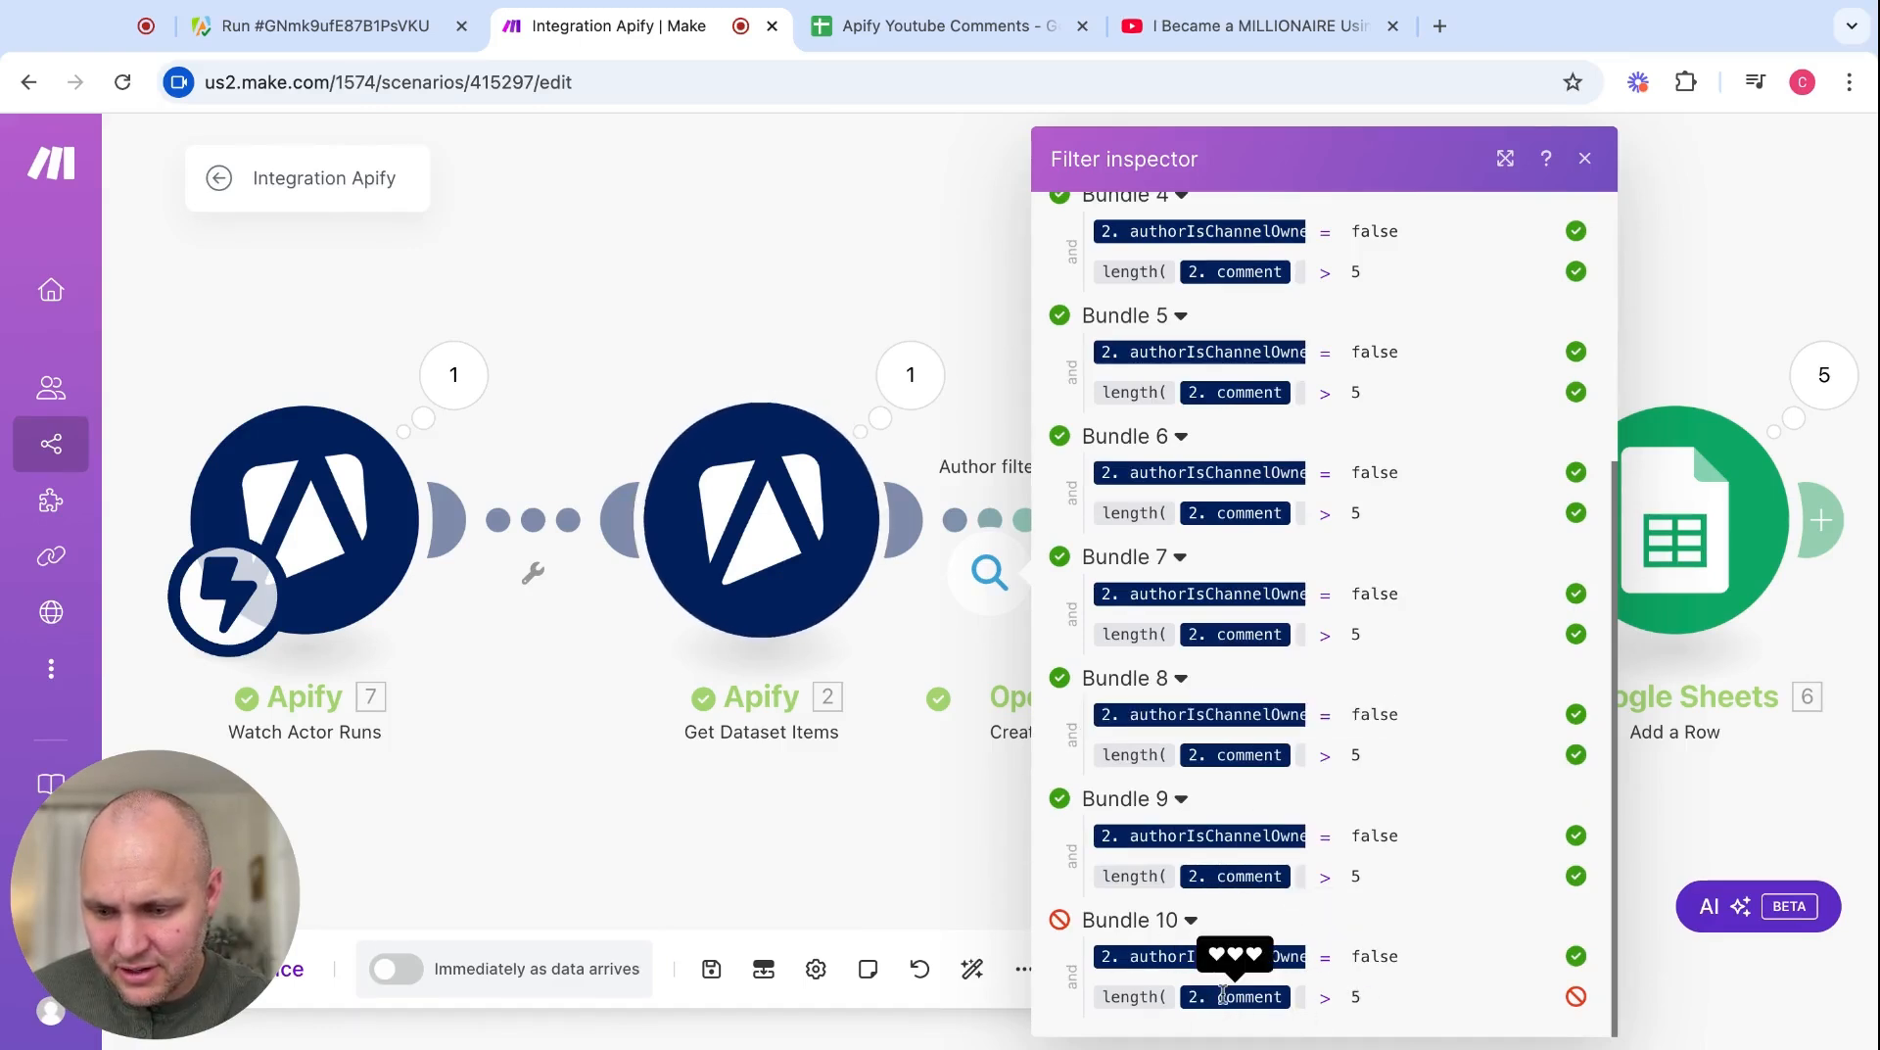
{"action": "left_click", "coordinate": [805, 284]}
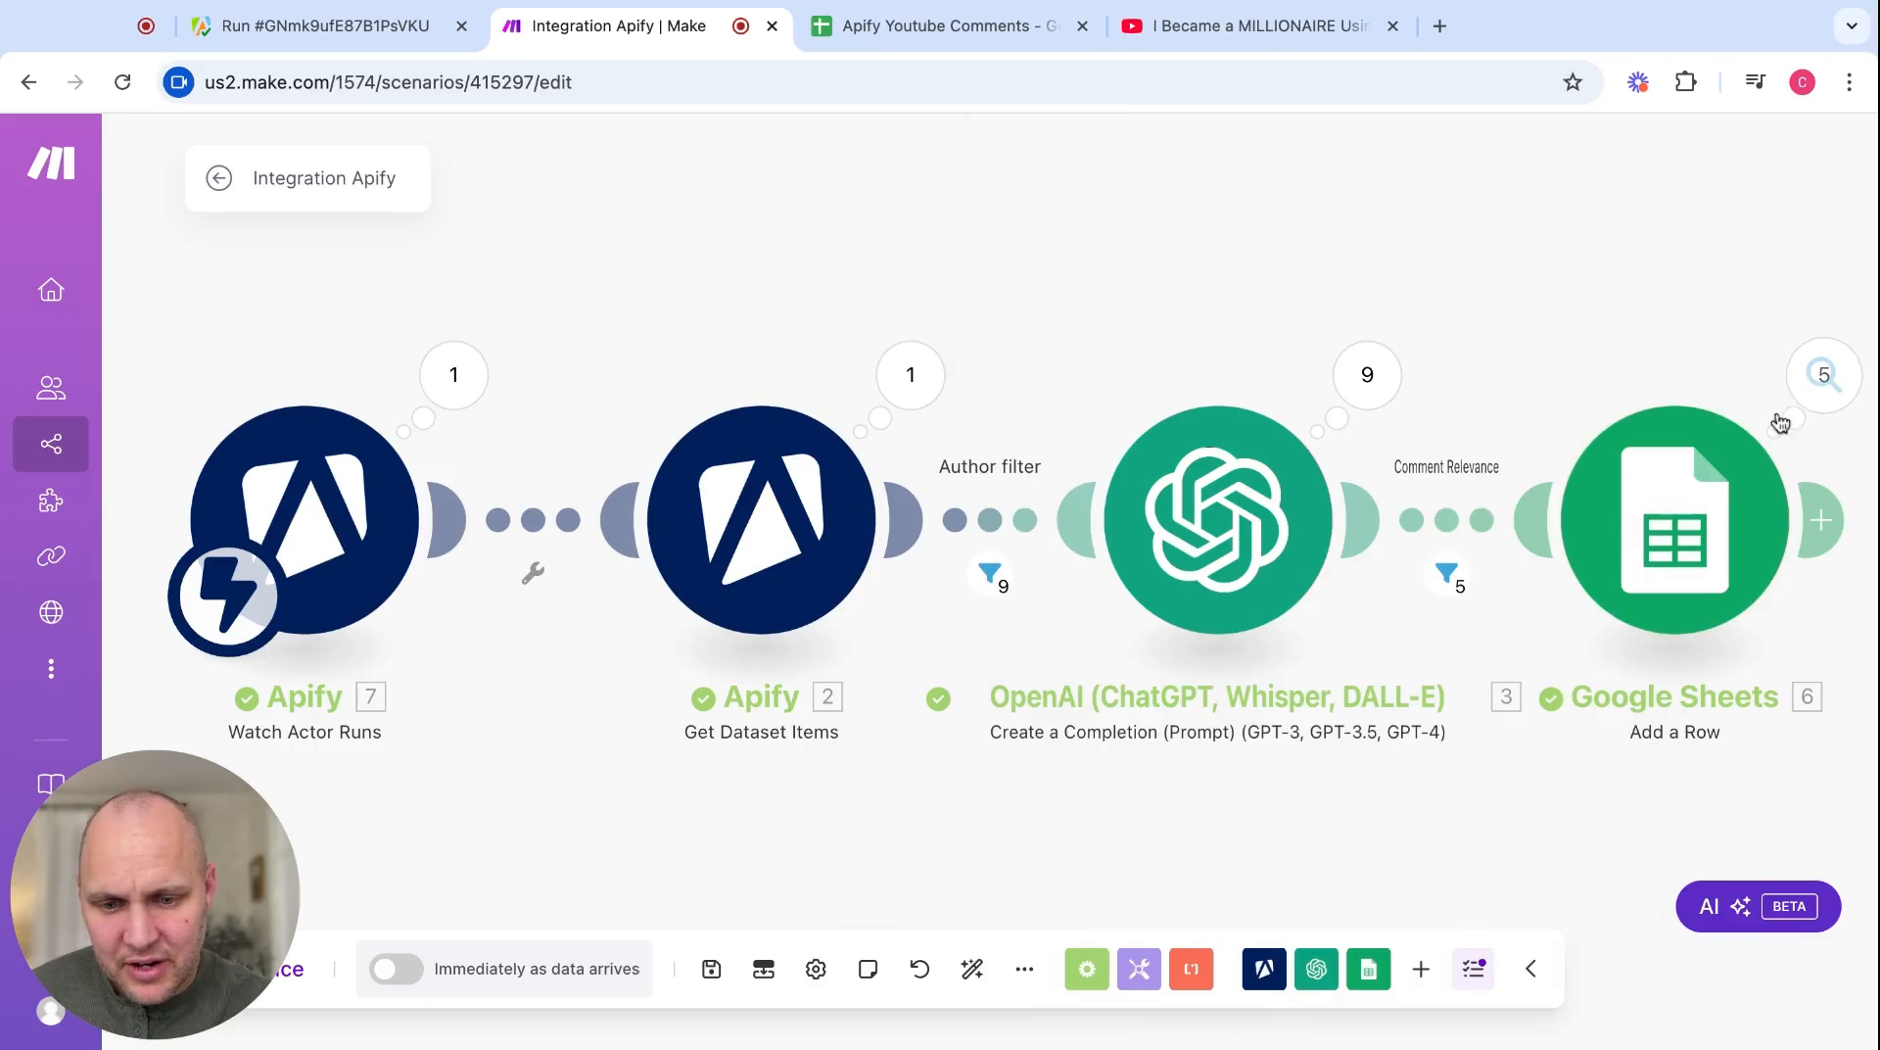
- Check the Comment Relevance filter's results against the comment texts of Bundles 1 to 4 in the Author filter
{"action": "left_click", "coordinate": [1447, 573]}
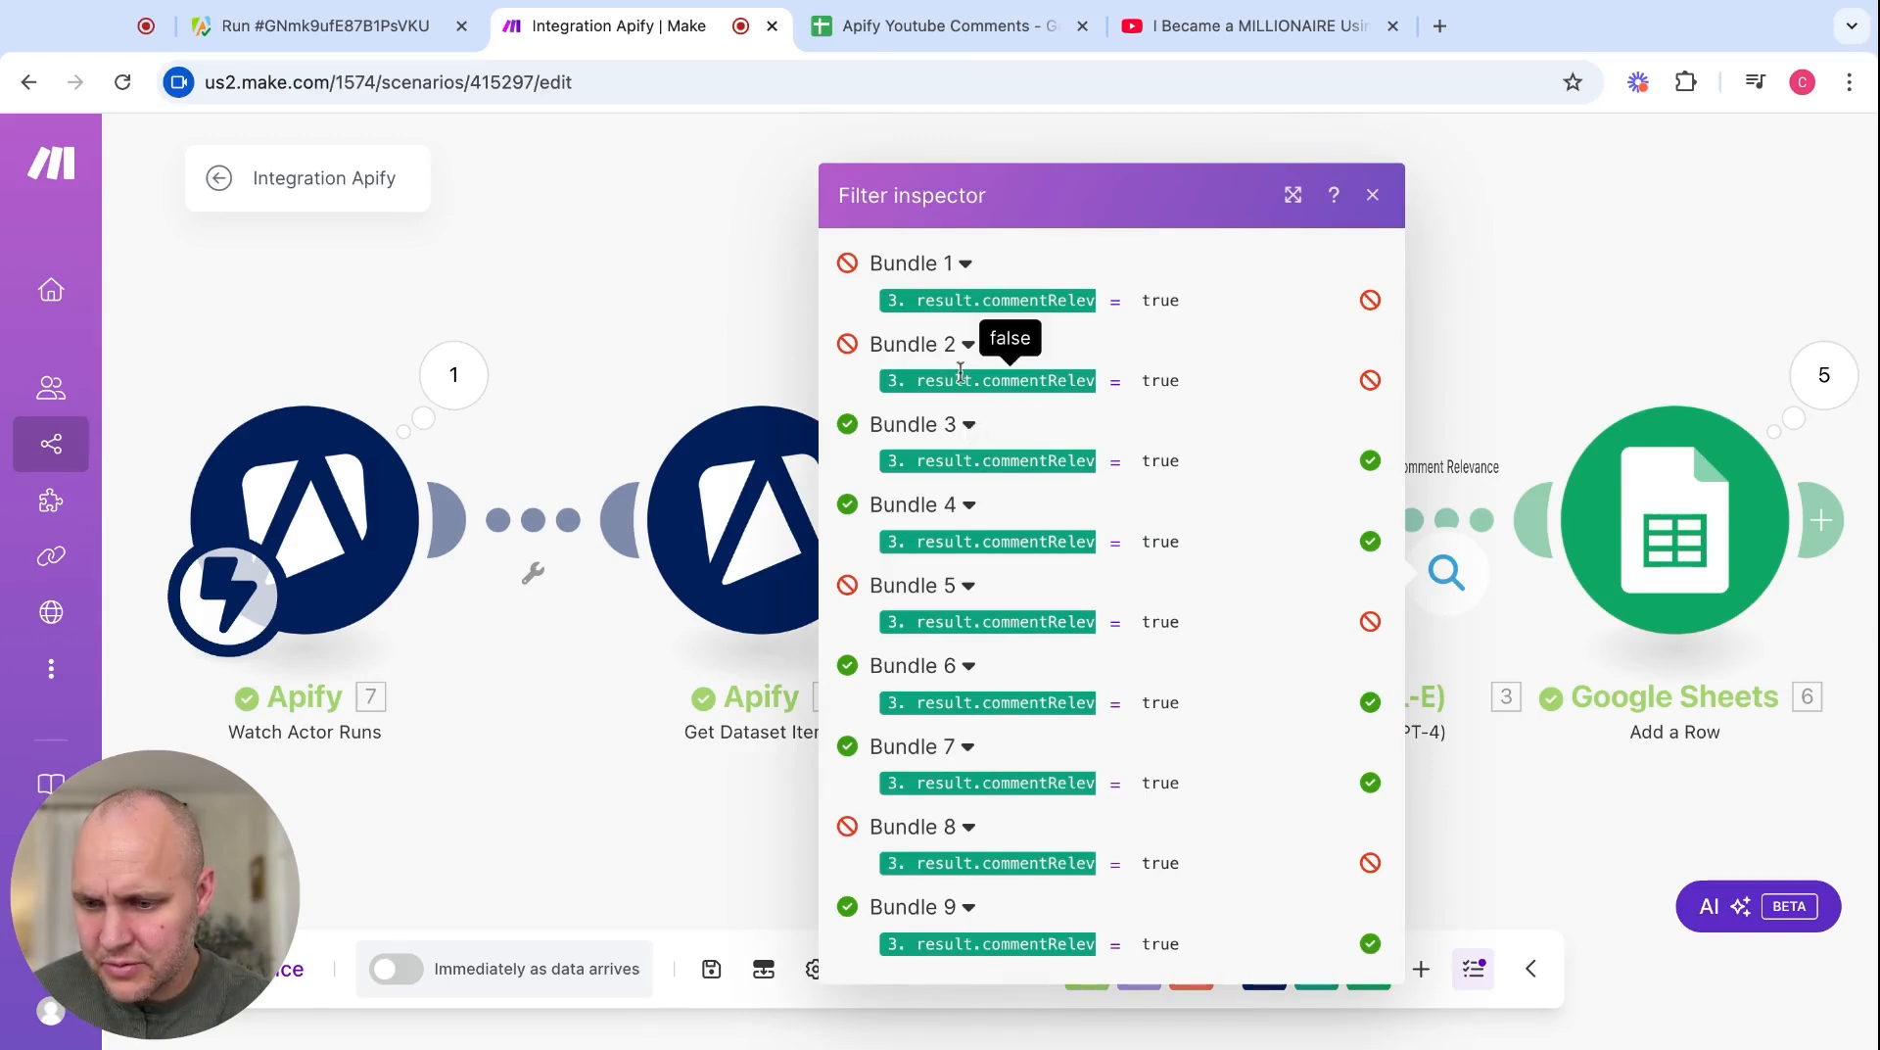
{"action": "left_click", "coordinate": [666, 281]}
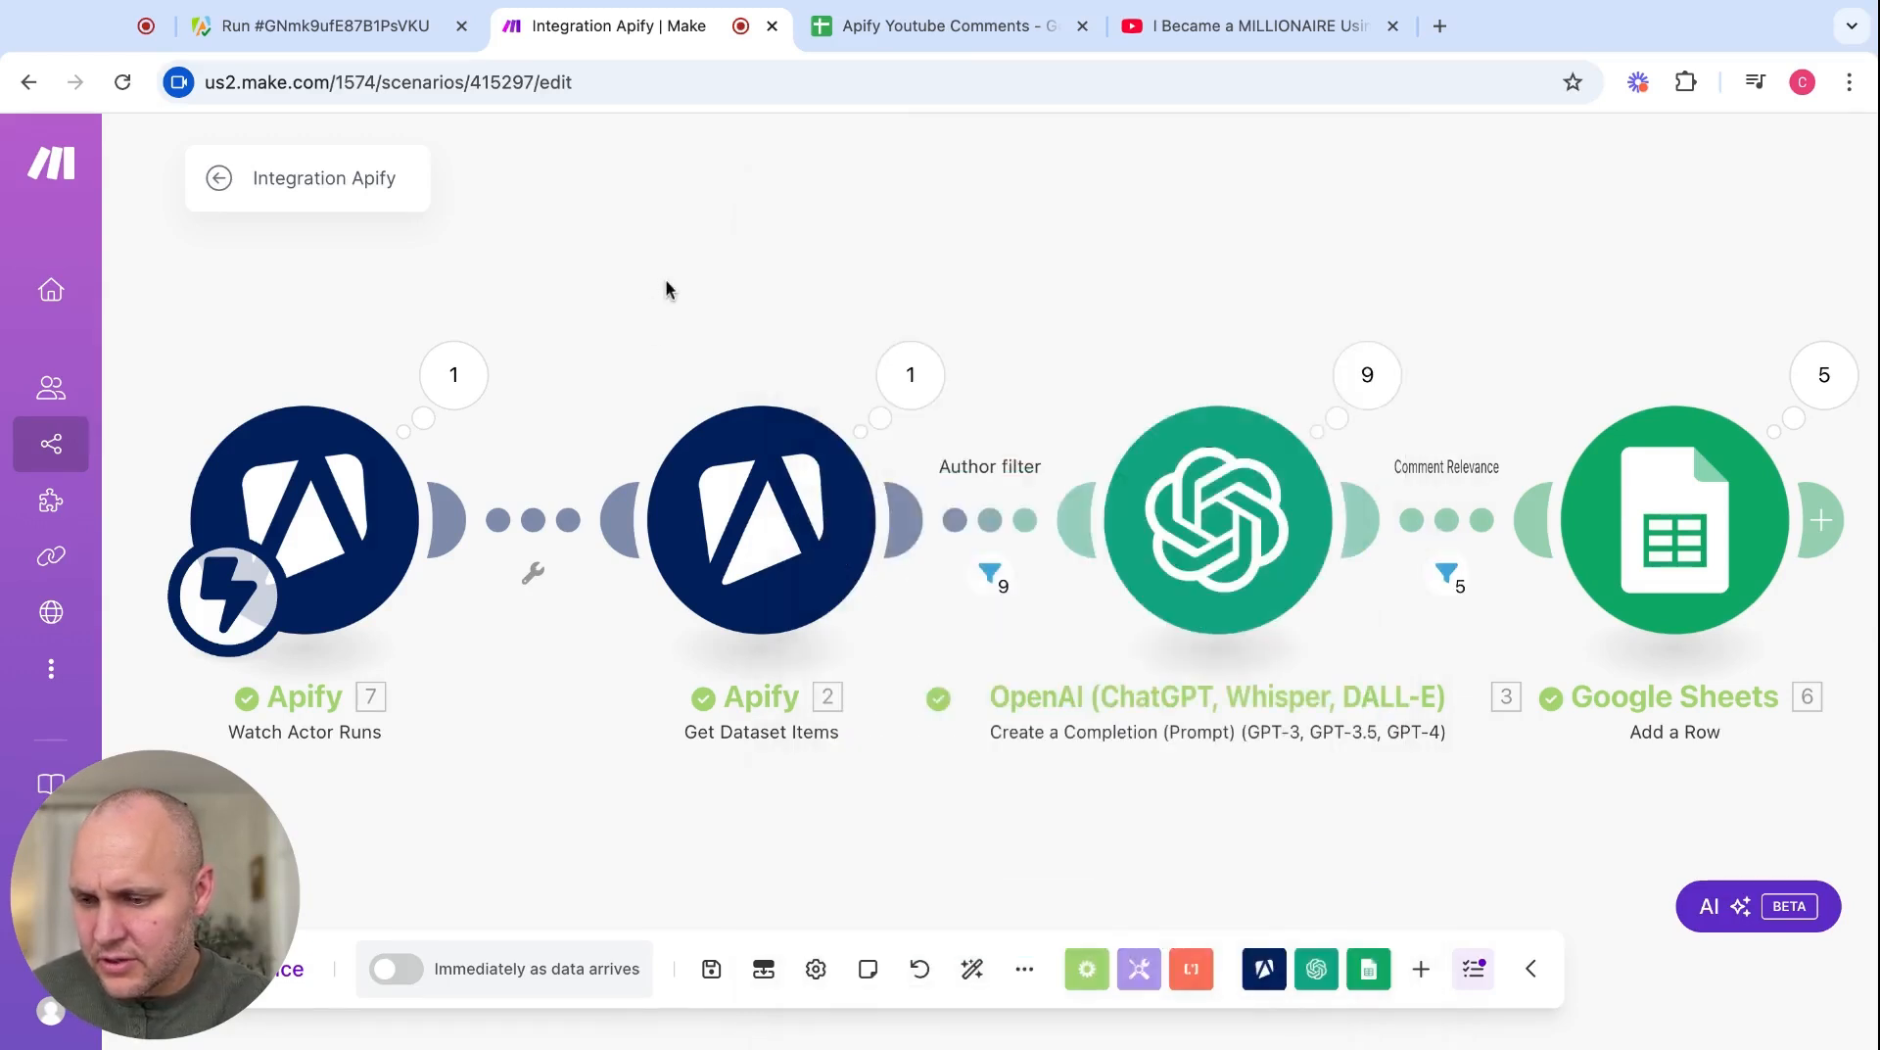
{"action": "left_click", "coordinate": [988, 573]}
{"action": "mouse_move", "coordinate": [1223, 304]}
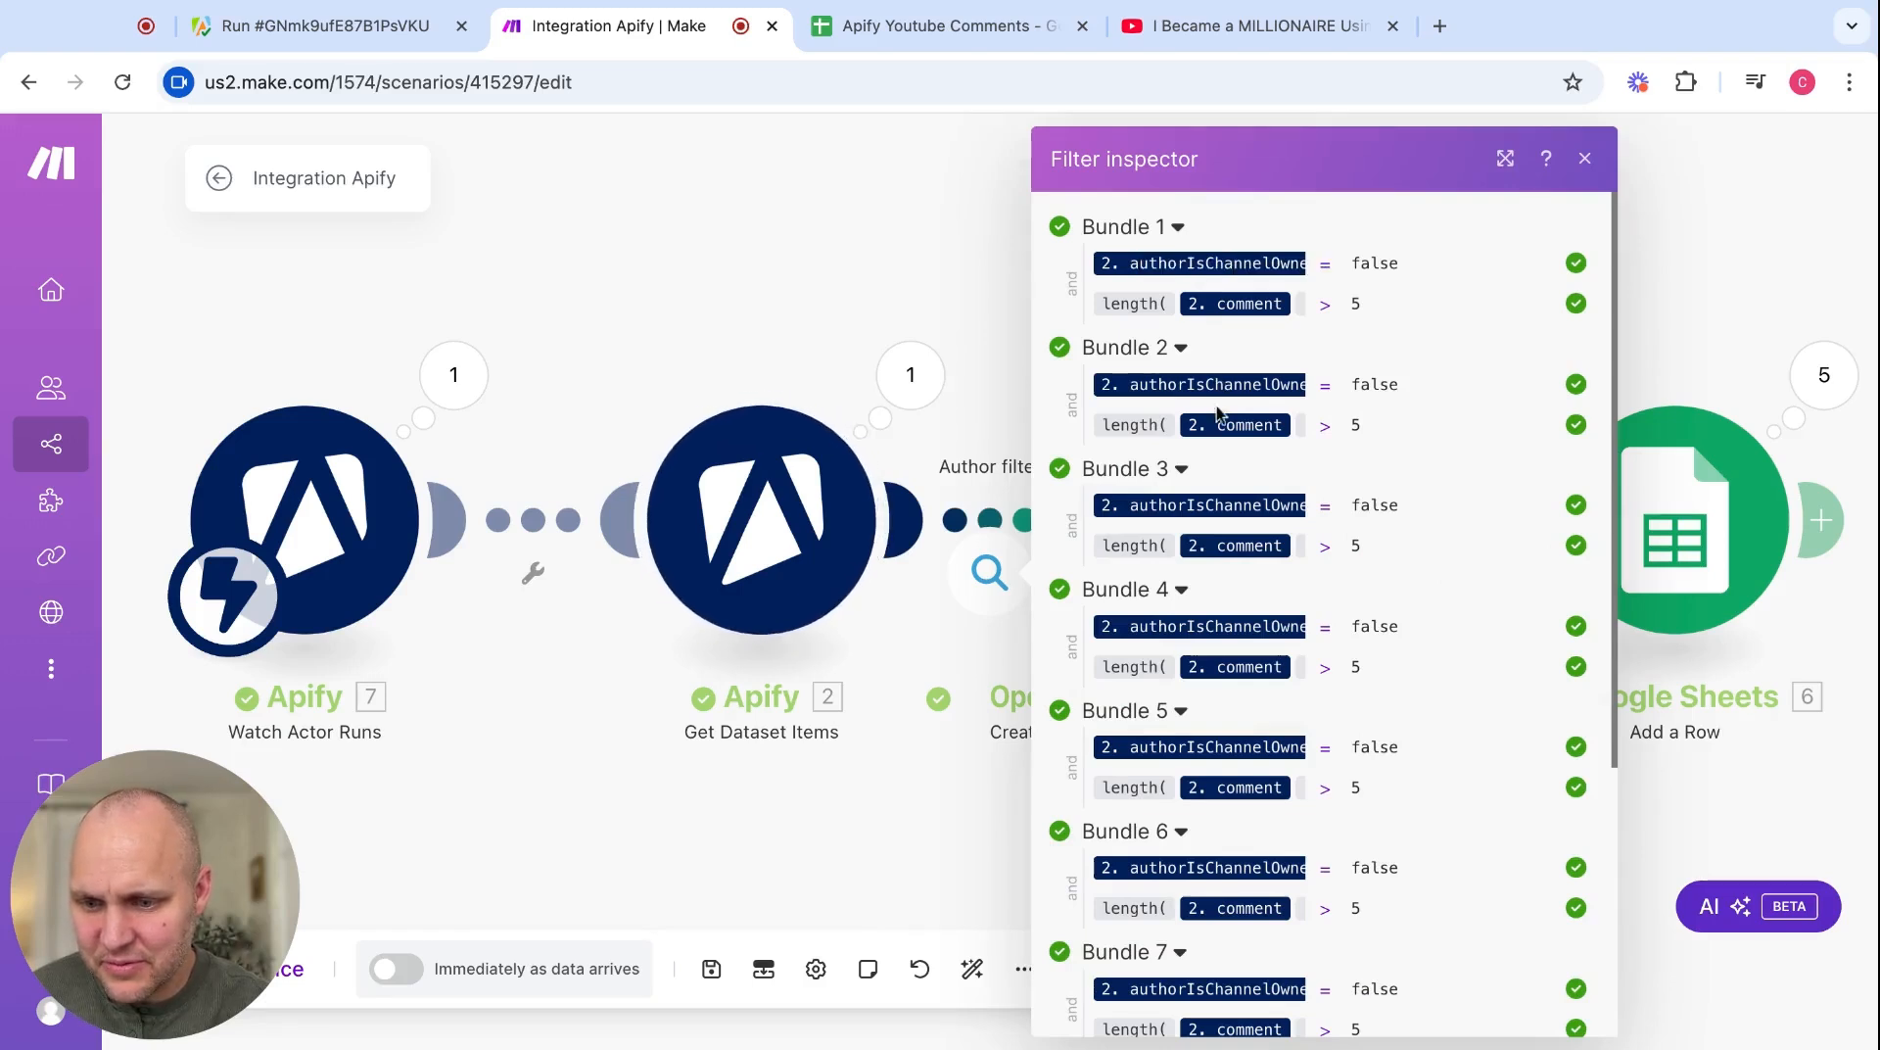
{"action": "mouse_move", "coordinate": [1217, 423]}
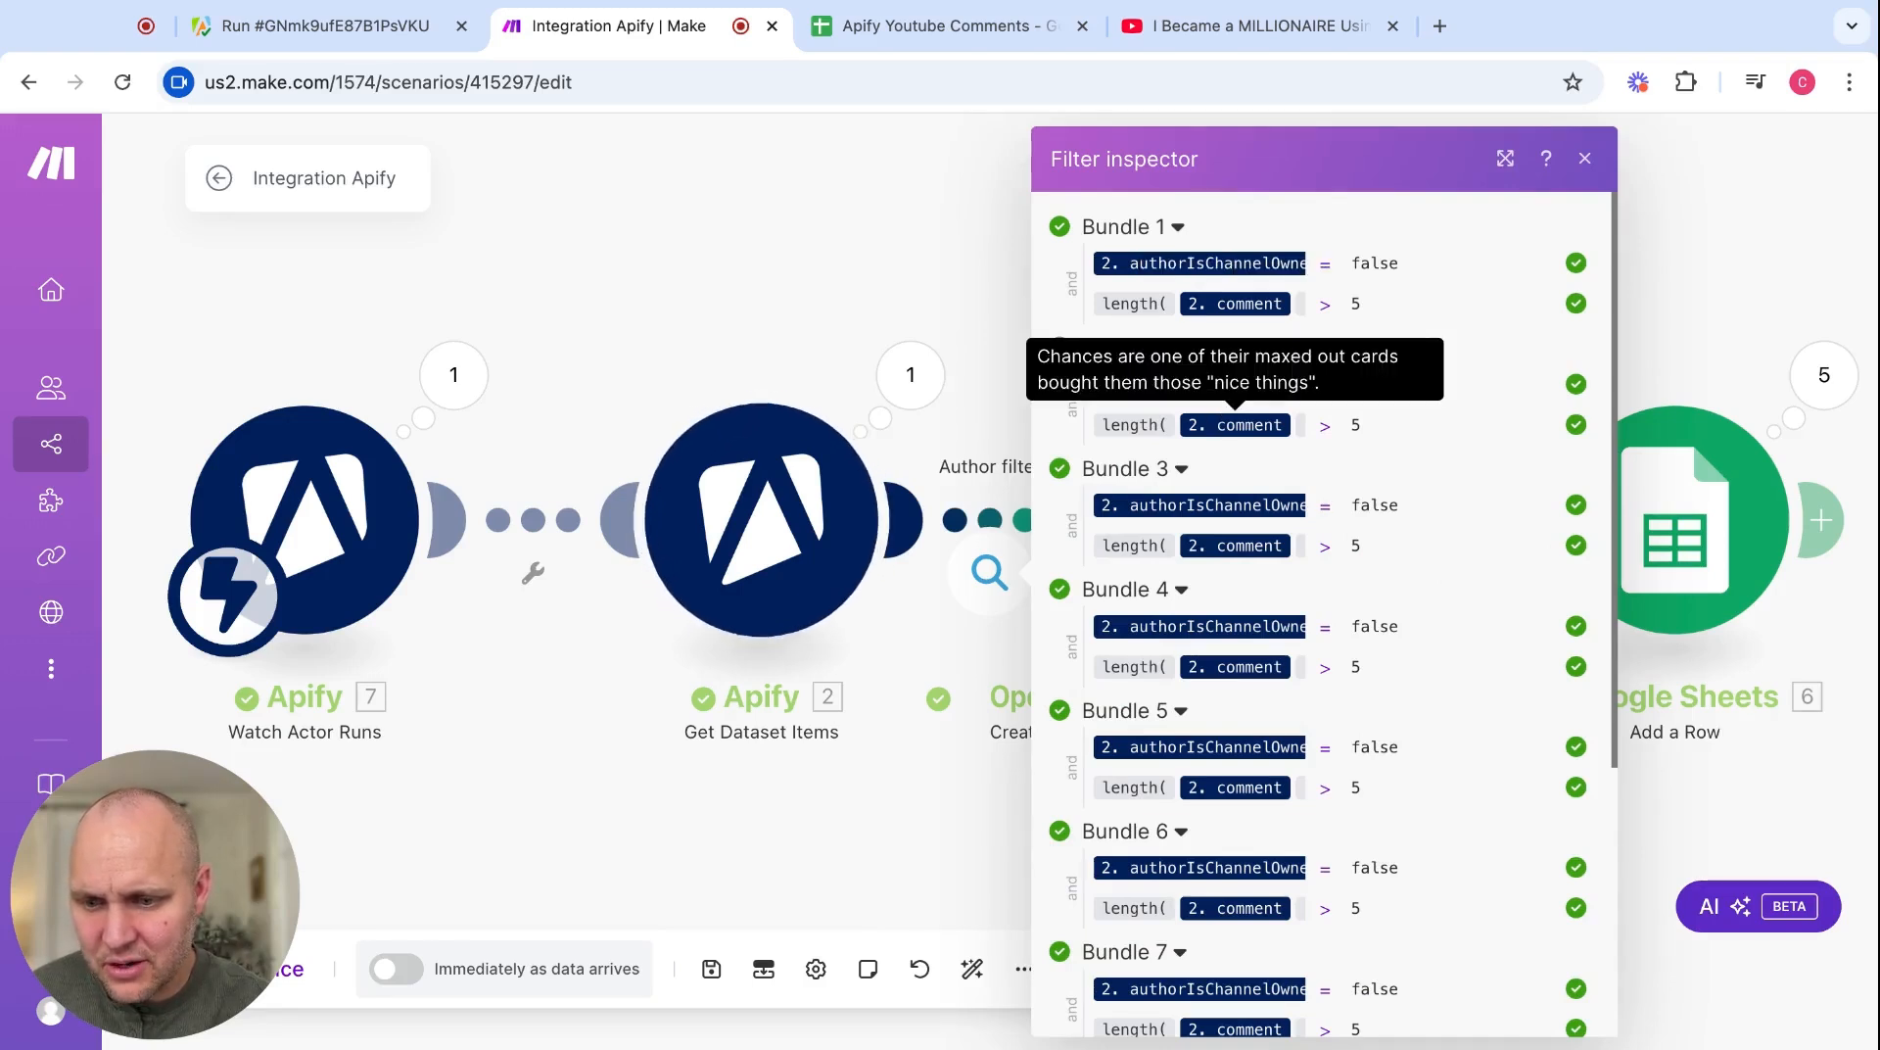
{"action": "mouse_move", "coordinate": [1215, 548]}
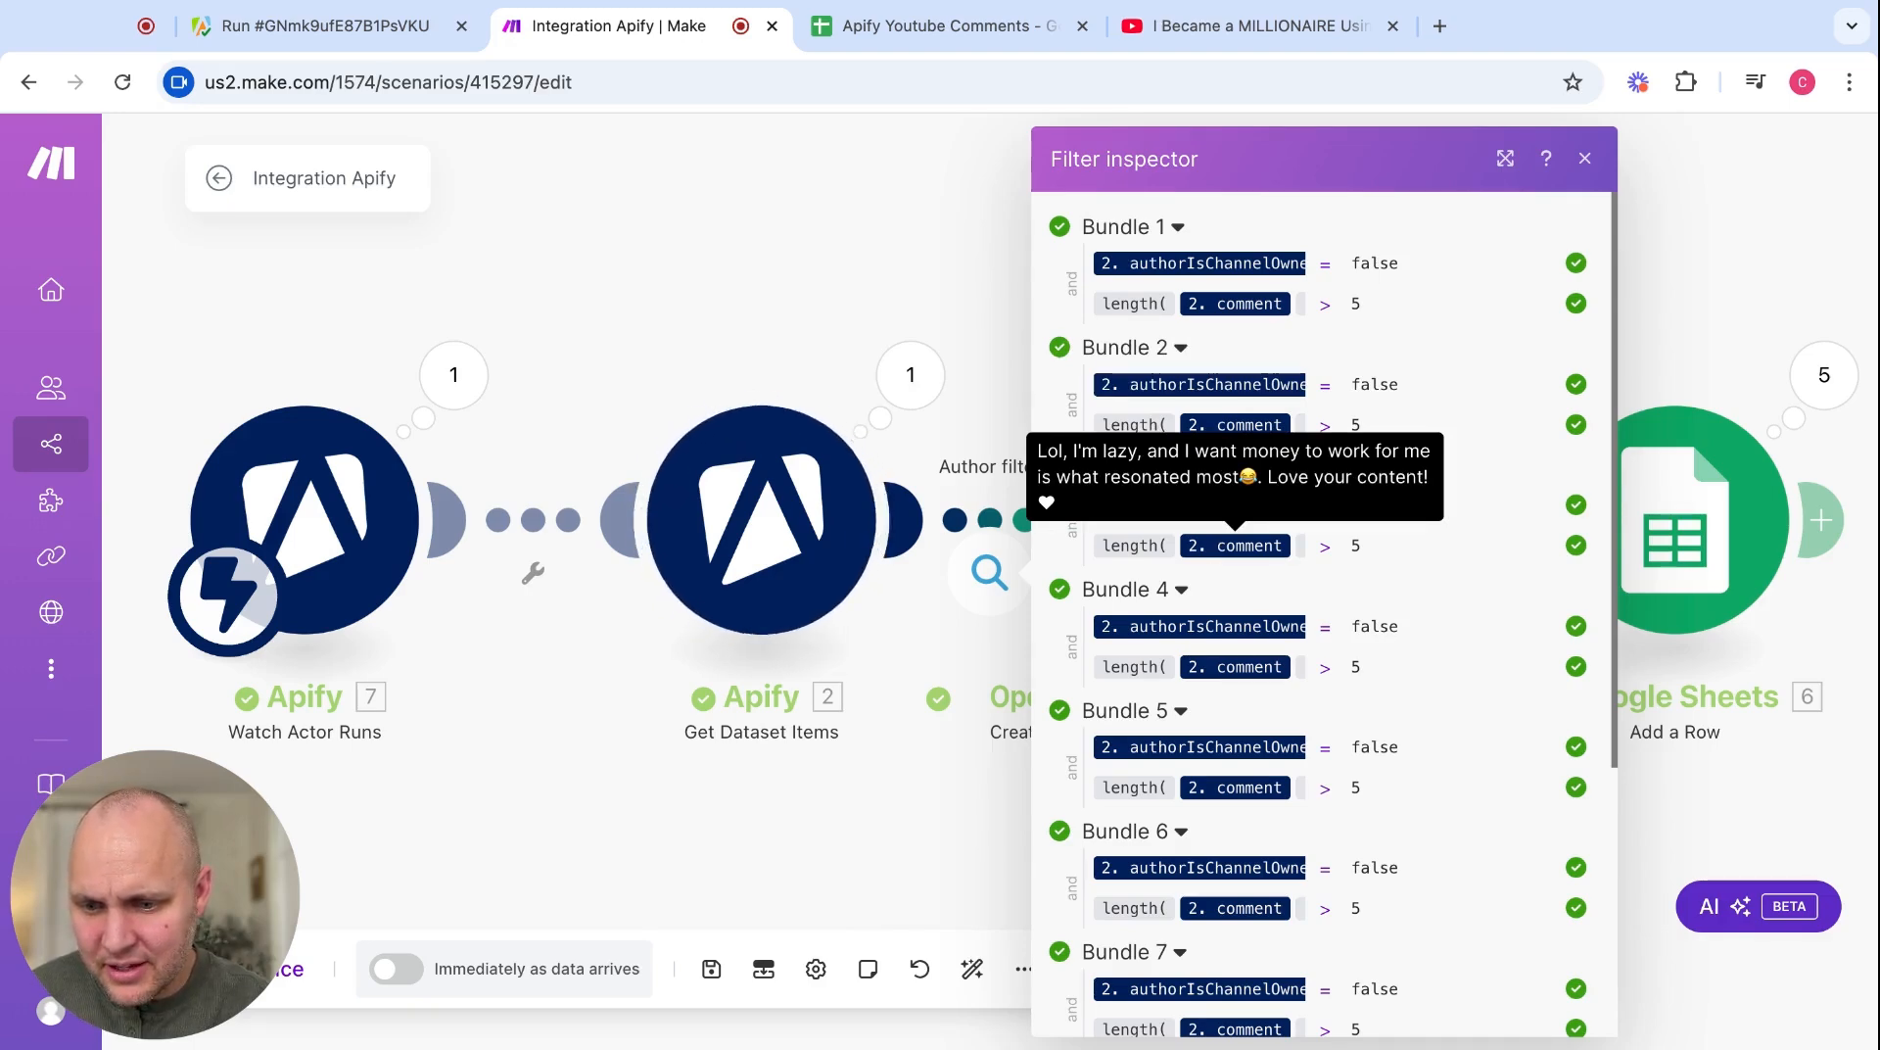
{"action": "mouse_move", "coordinate": [1217, 666]}
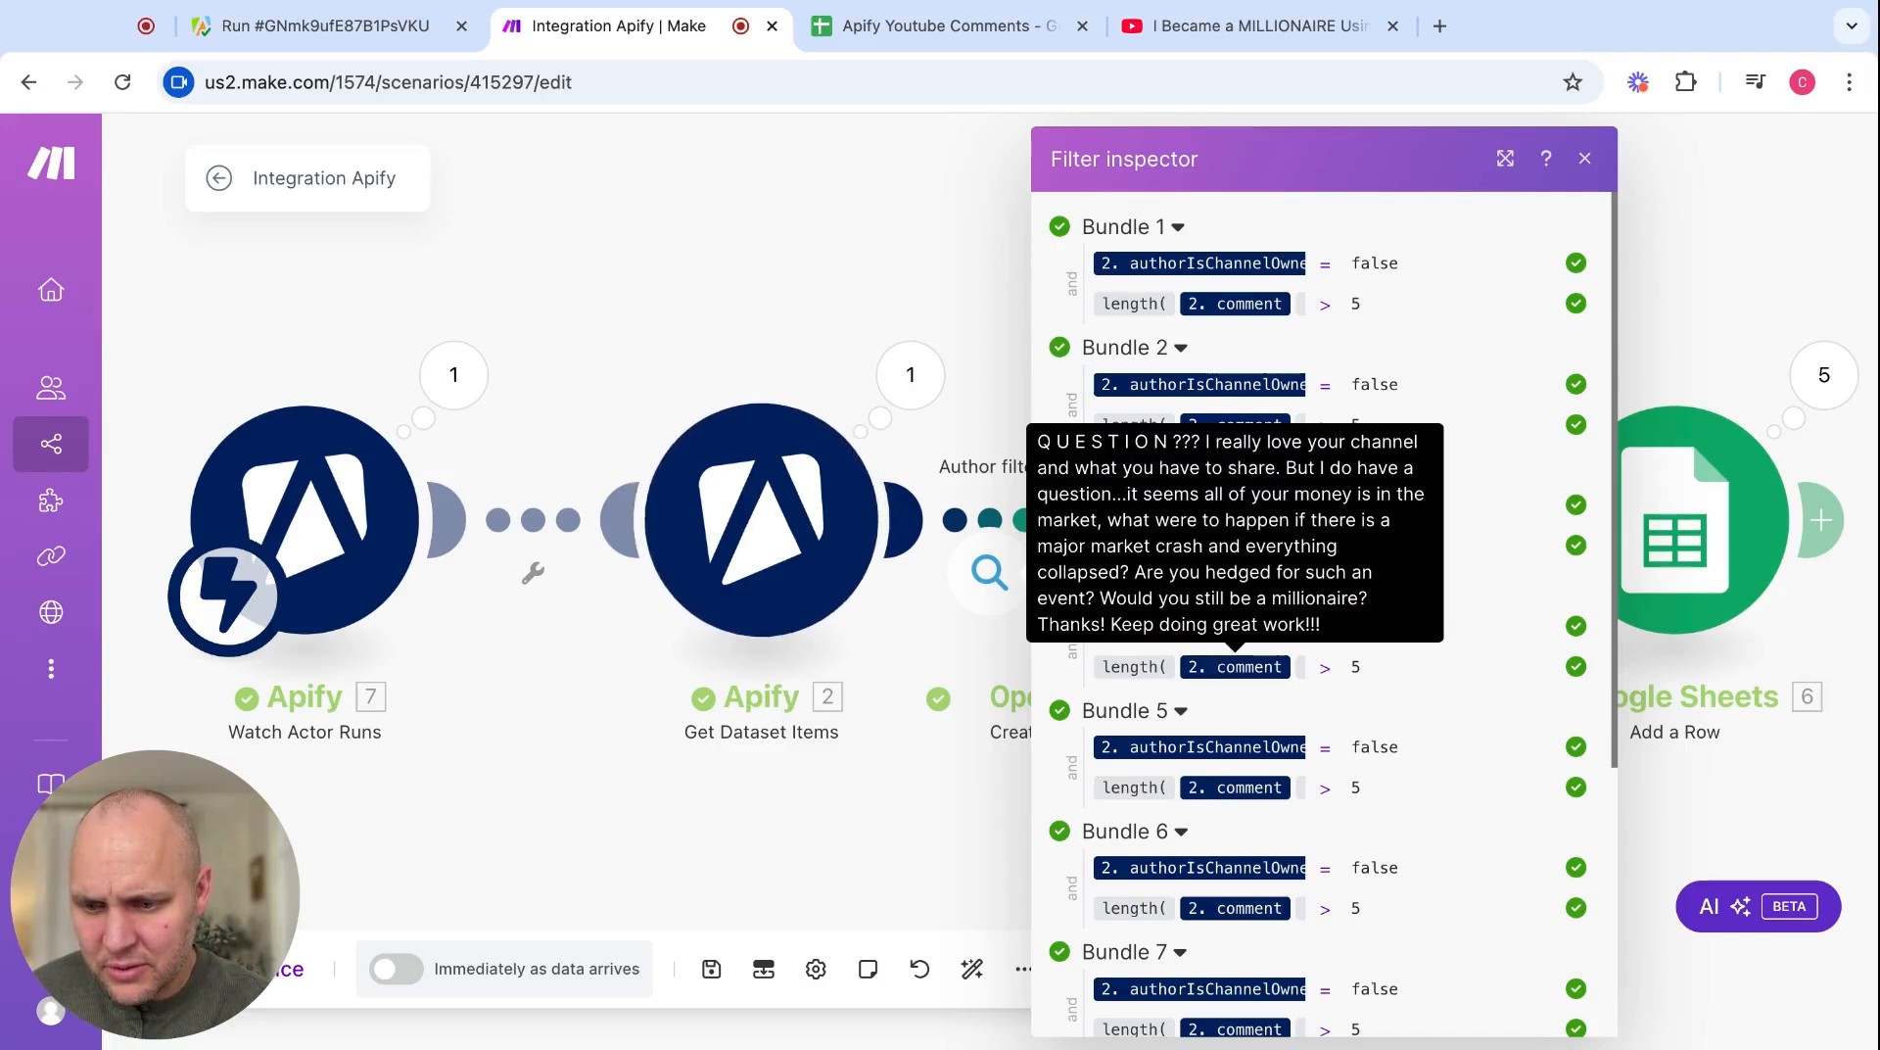
{"action": "left_click", "coordinate": [852, 238]}
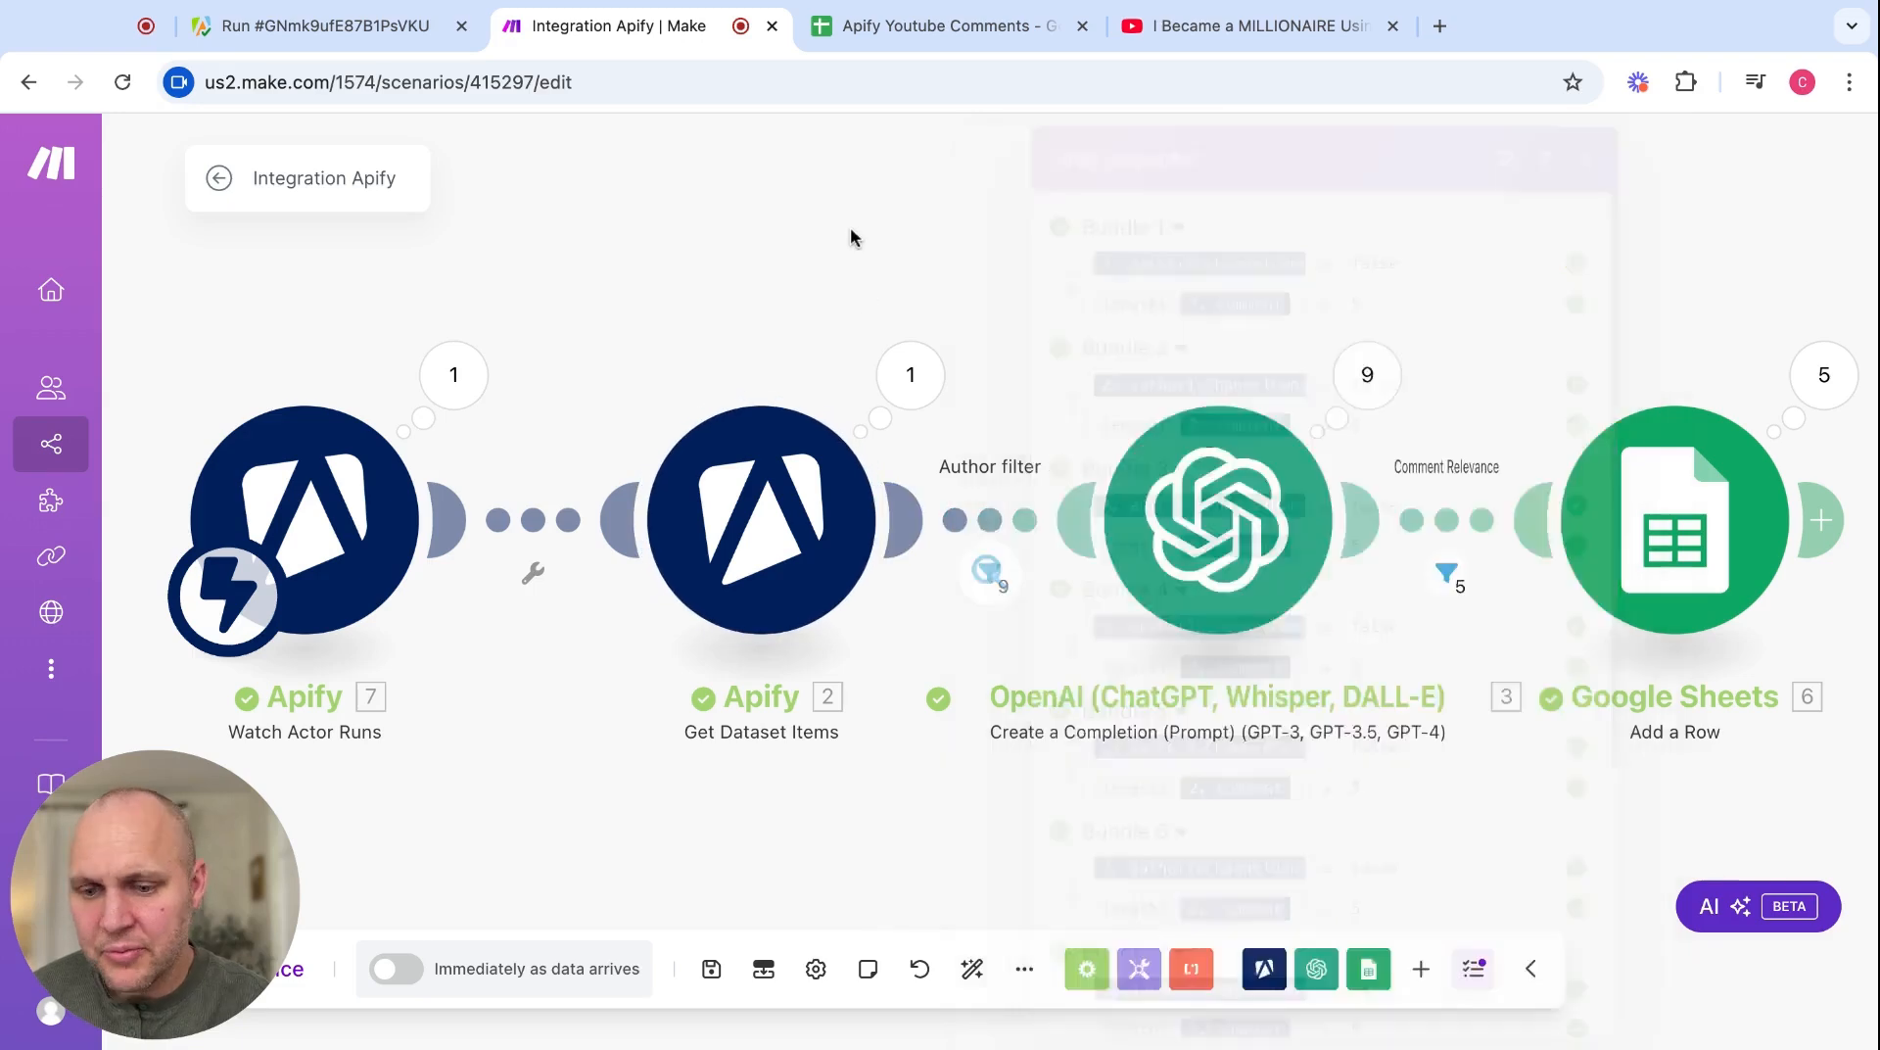
{"action": "left_click", "coordinate": [1443, 592]}
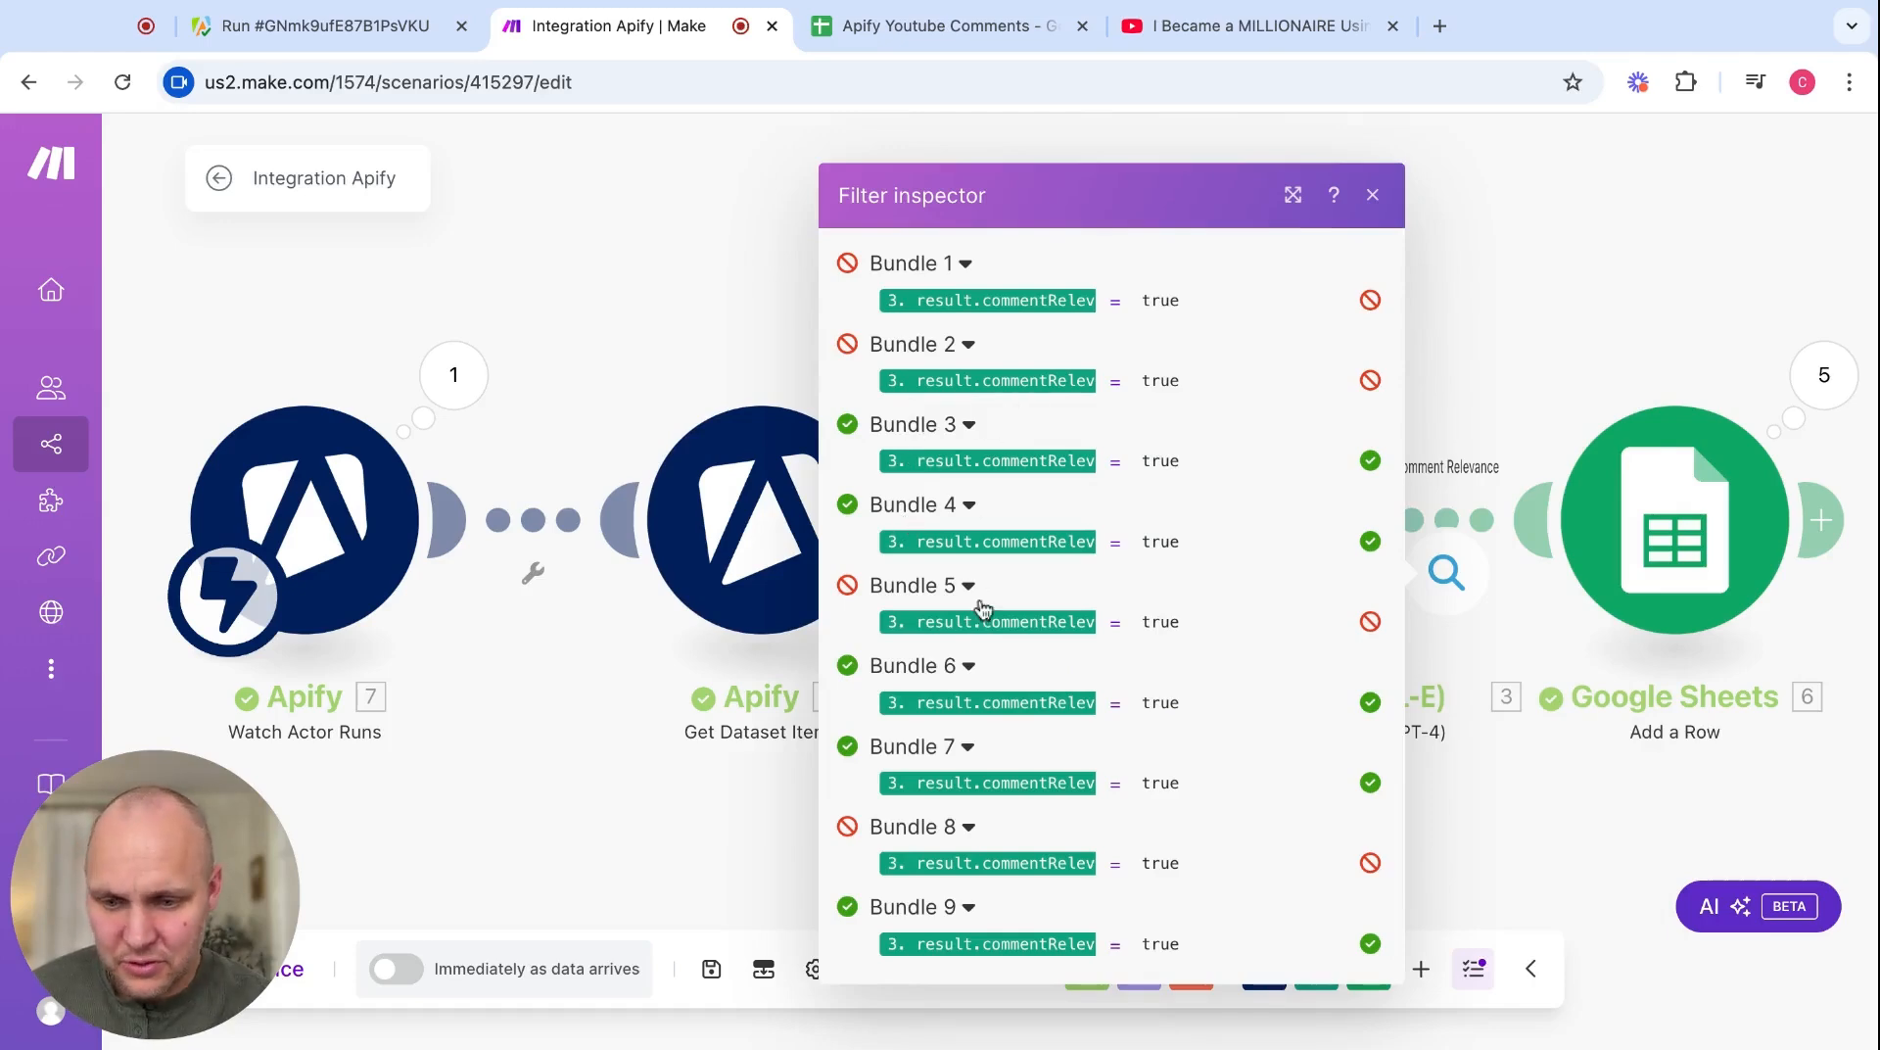
{"action": "left_click", "coordinate": [1604, 279]}
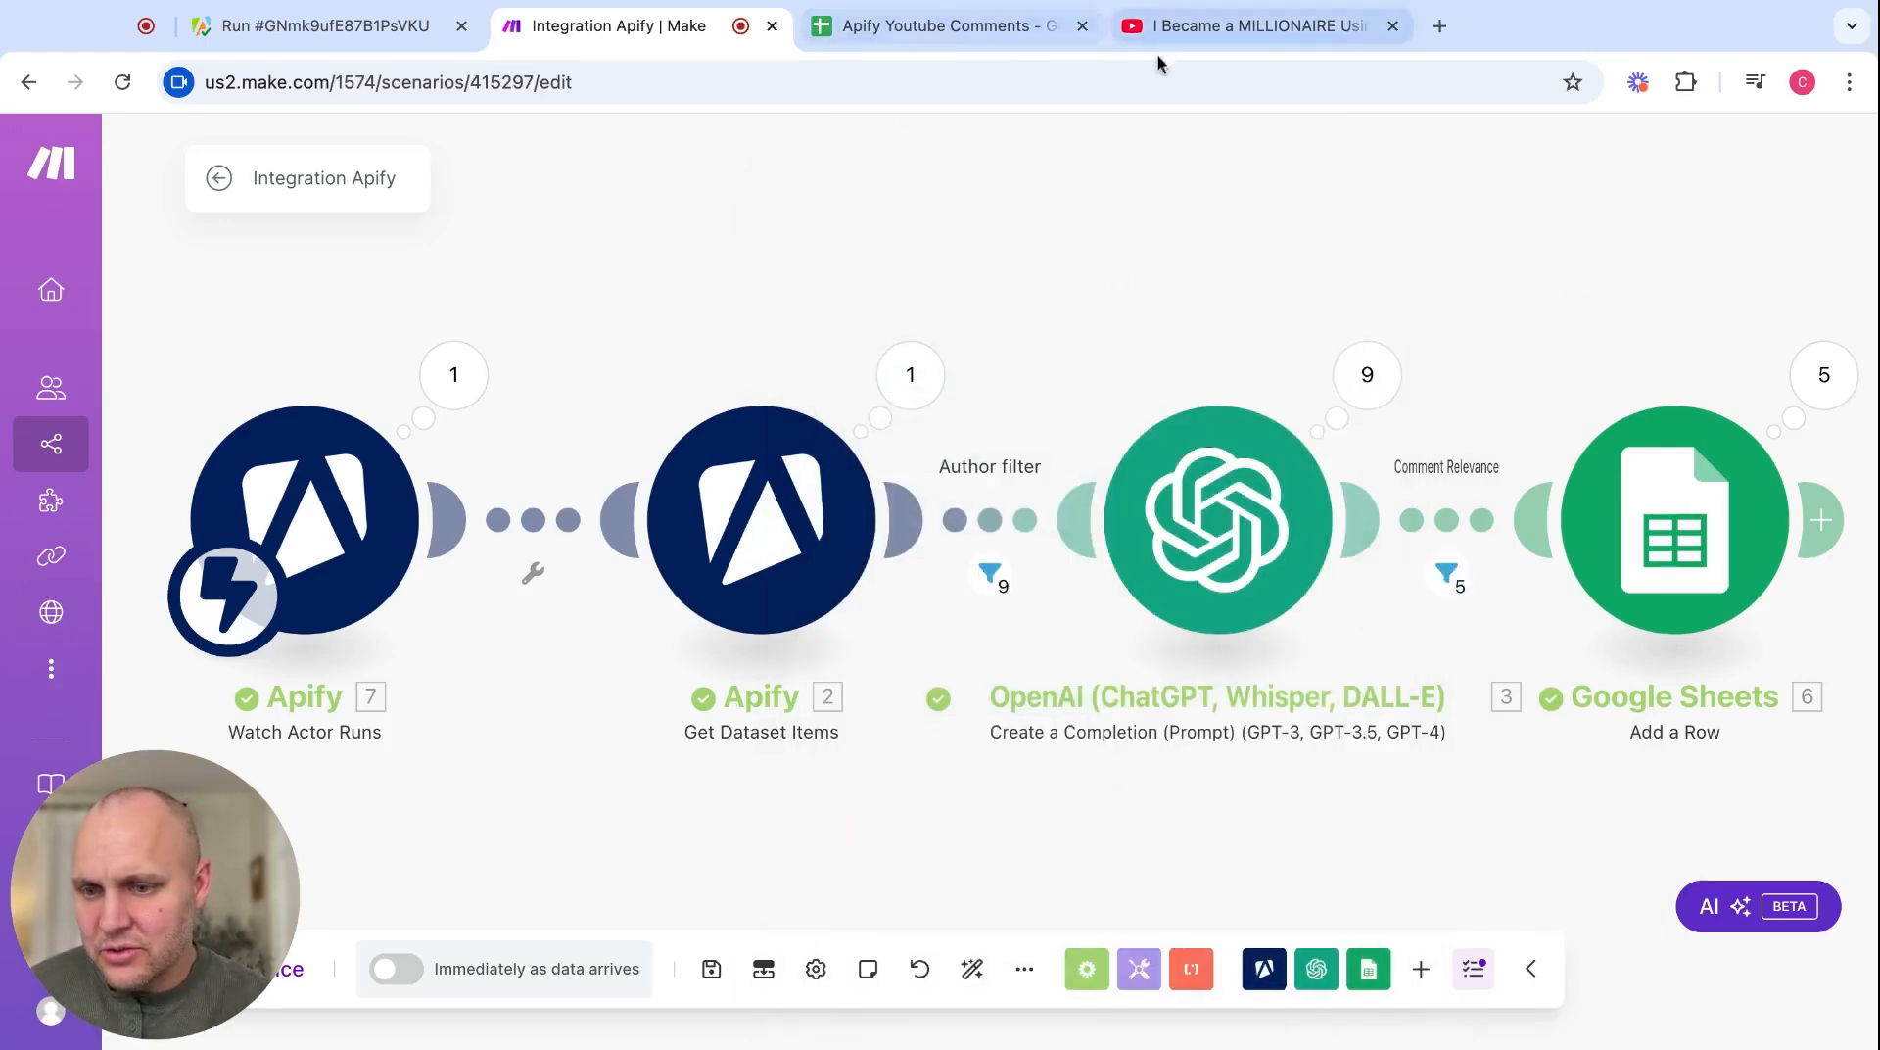
- Switch to the Apify Youtube Comments spreadsheet and review the comments, content ideas and outlines from row 5 onward
{"action": "left_click", "coordinate": [995, 31]}
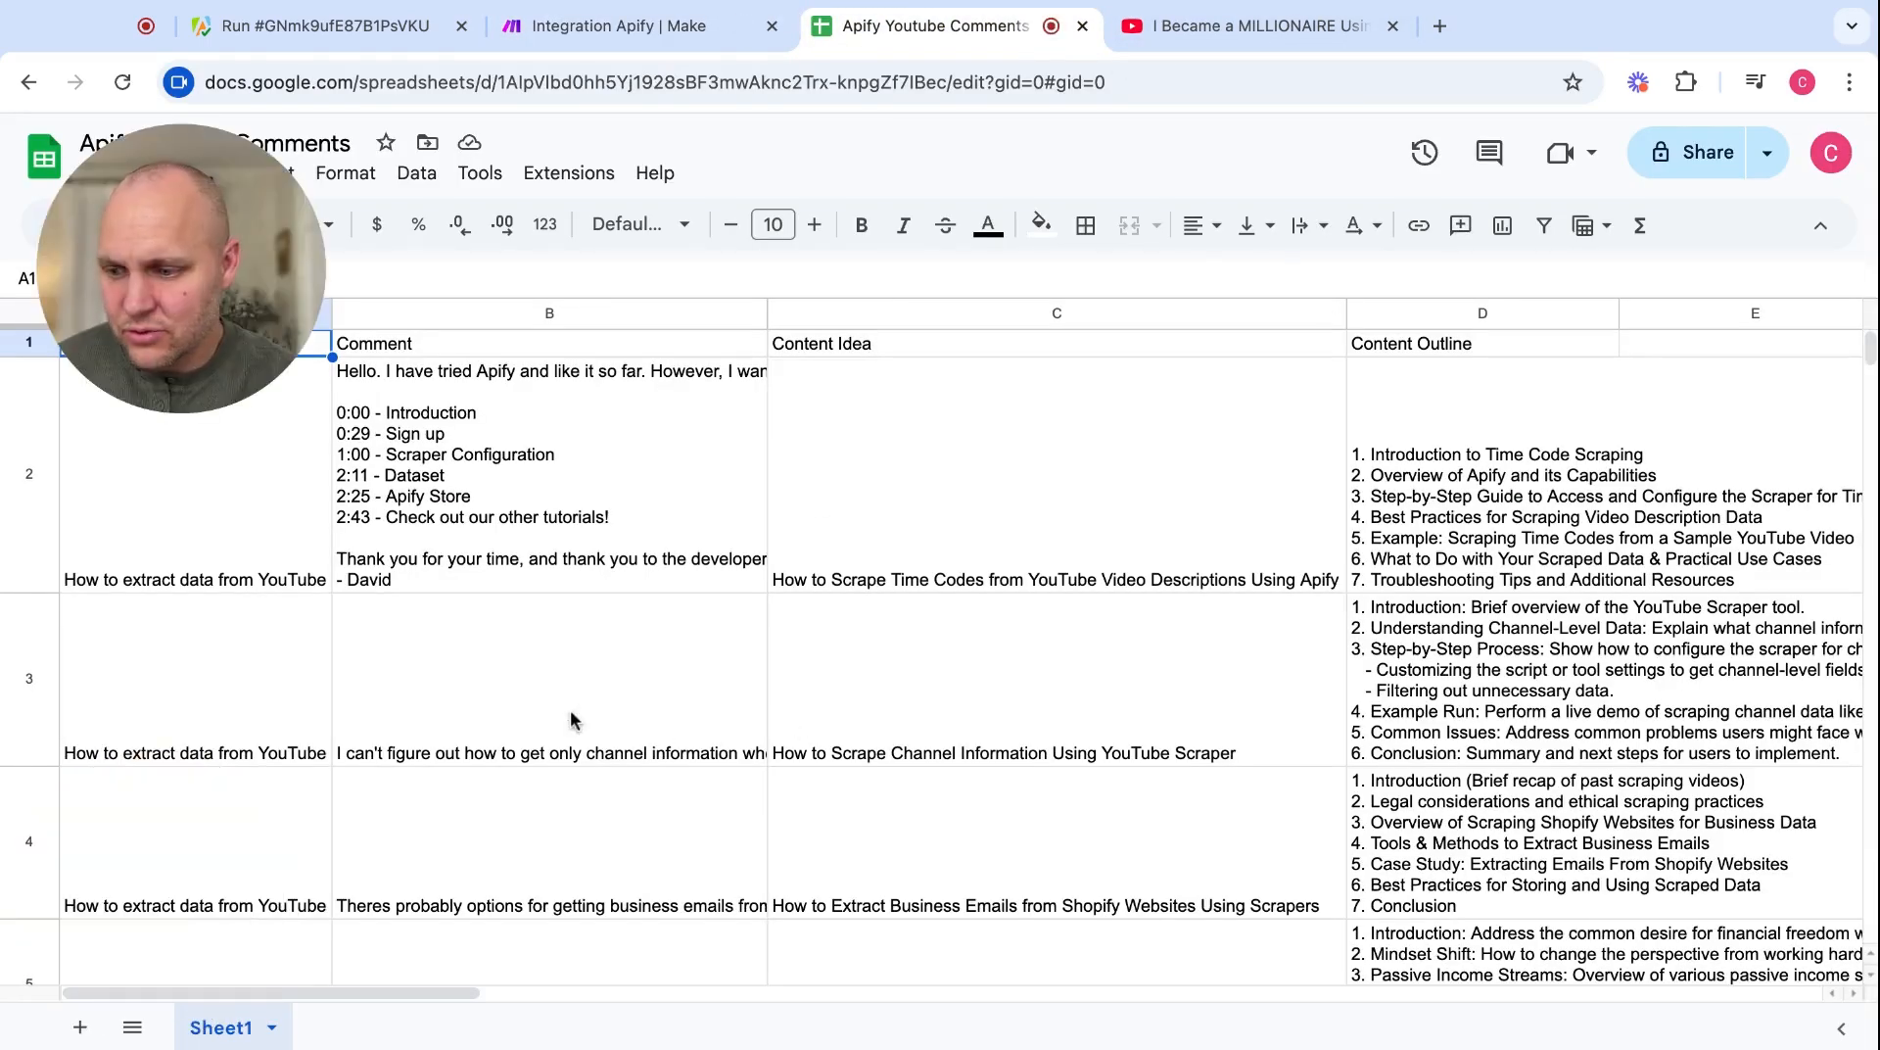
{"action": "scroll", "coordinate": [326, 486], "scroll_direction": "down", "scroll_amount": 5}
{"action": "scroll", "coordinate": [284, 494], "scroll_direction": "up", "scroll_amount": 5}
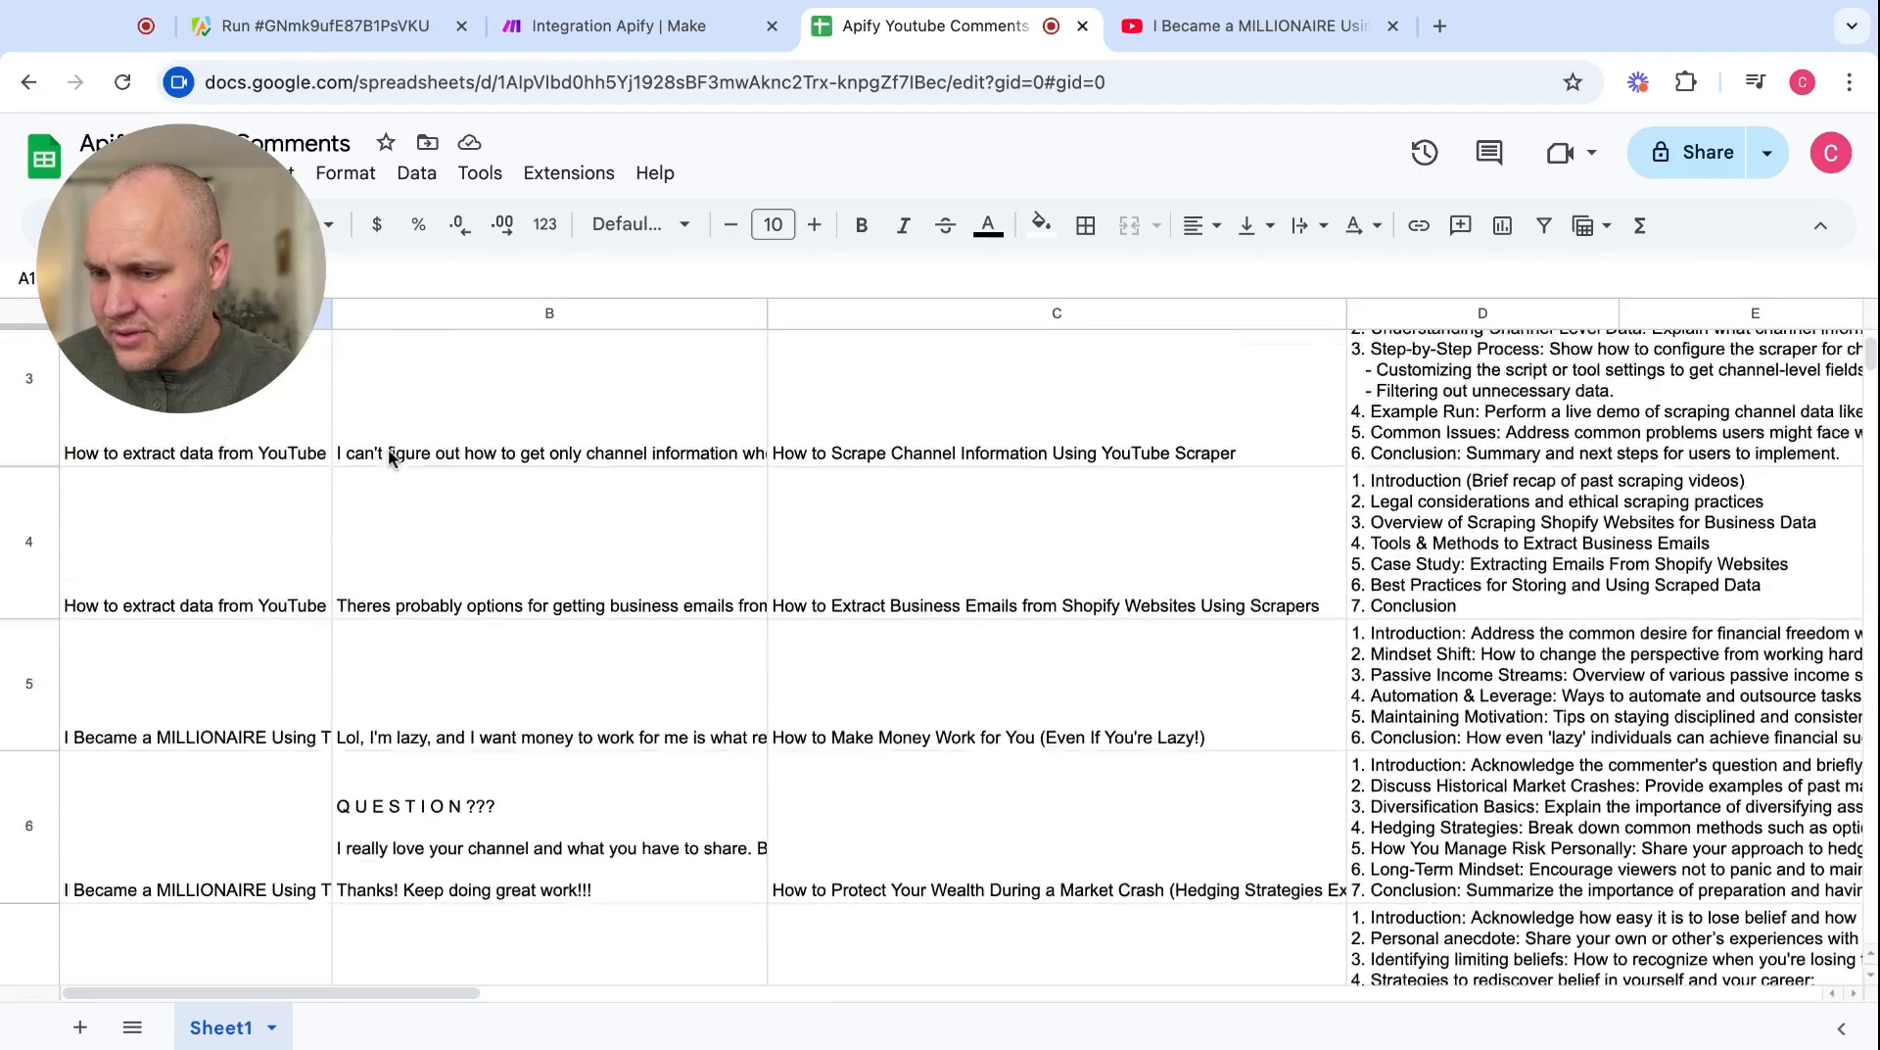
{"action": "key", "text": "Down"}
{"action": "key", "text": "Down"}
{"action": "key", "text": "Down"}
{"action": "key", "text": "Down"}
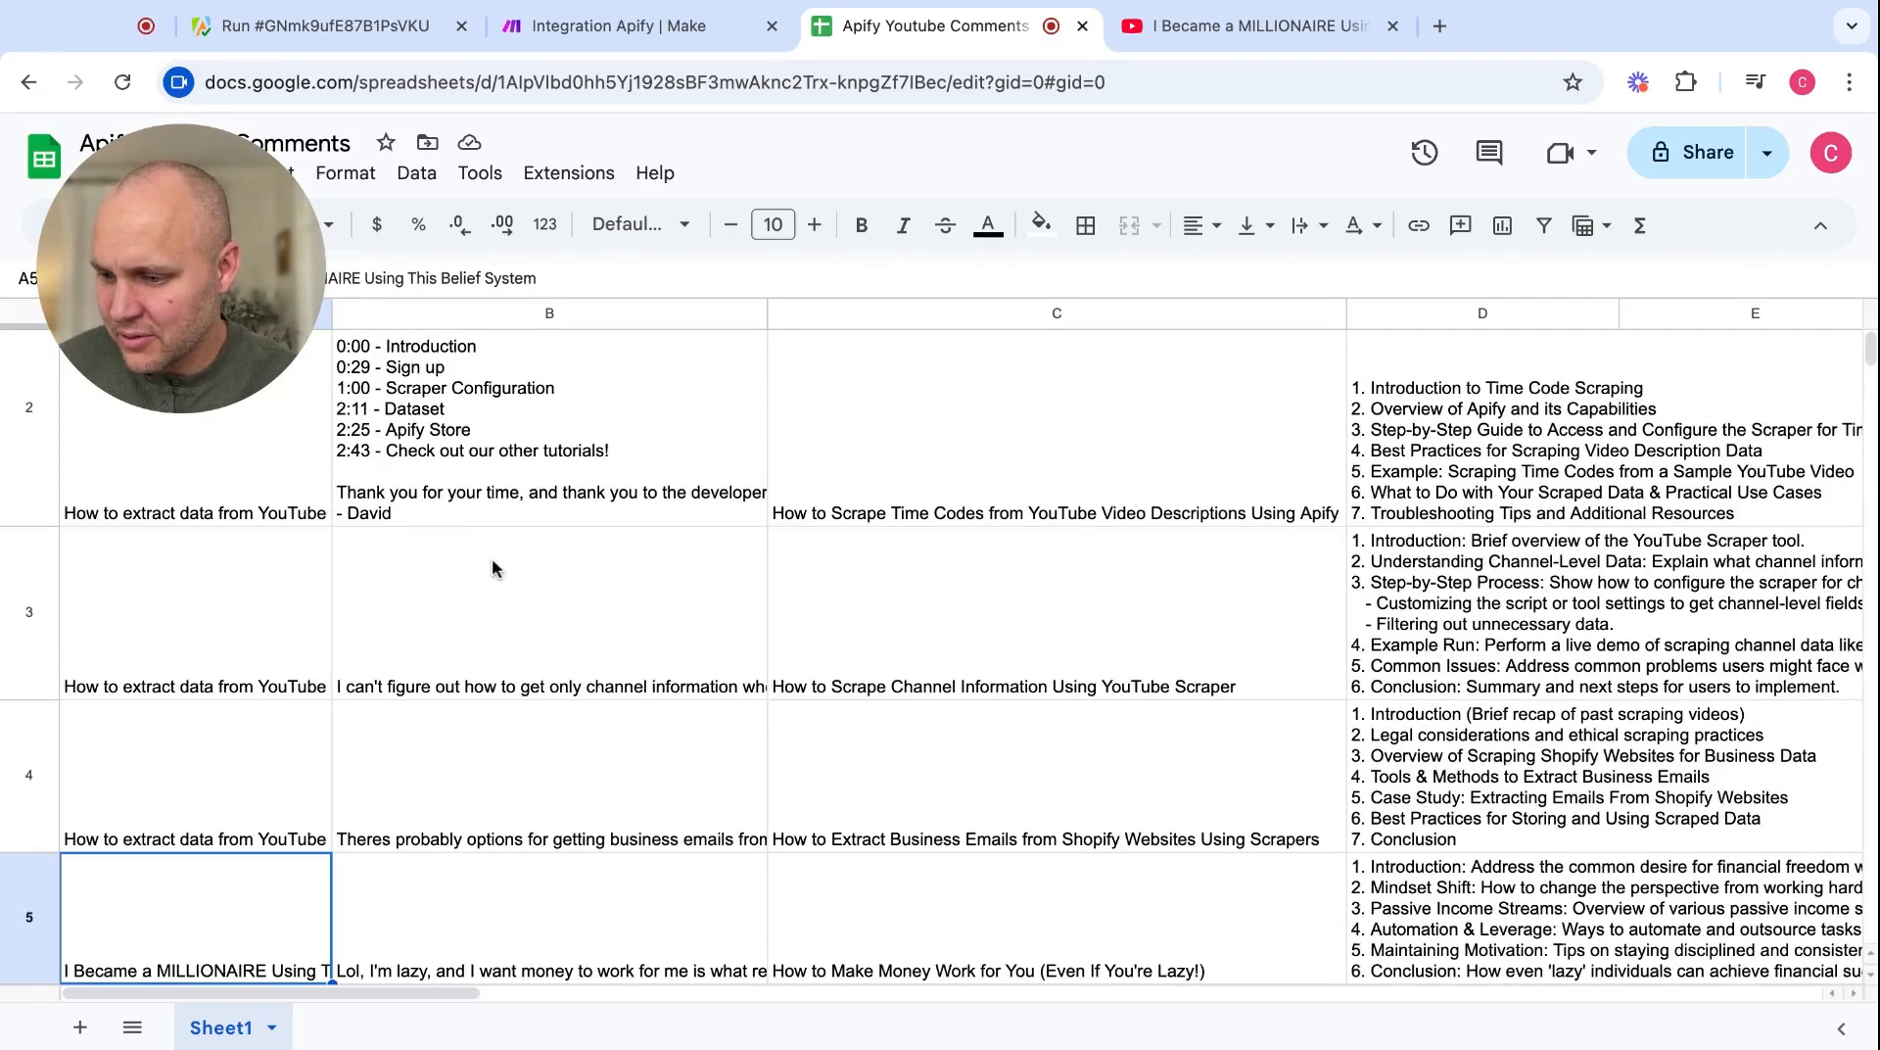
{"action": "scroll", "coordinate": [491, 556], "scroll_direction": "down", "scroll_amount": 1}
{"action": "scroll", "coordinate": [492, 556], "scroll_direction": "down", "scroll_amount": 2}
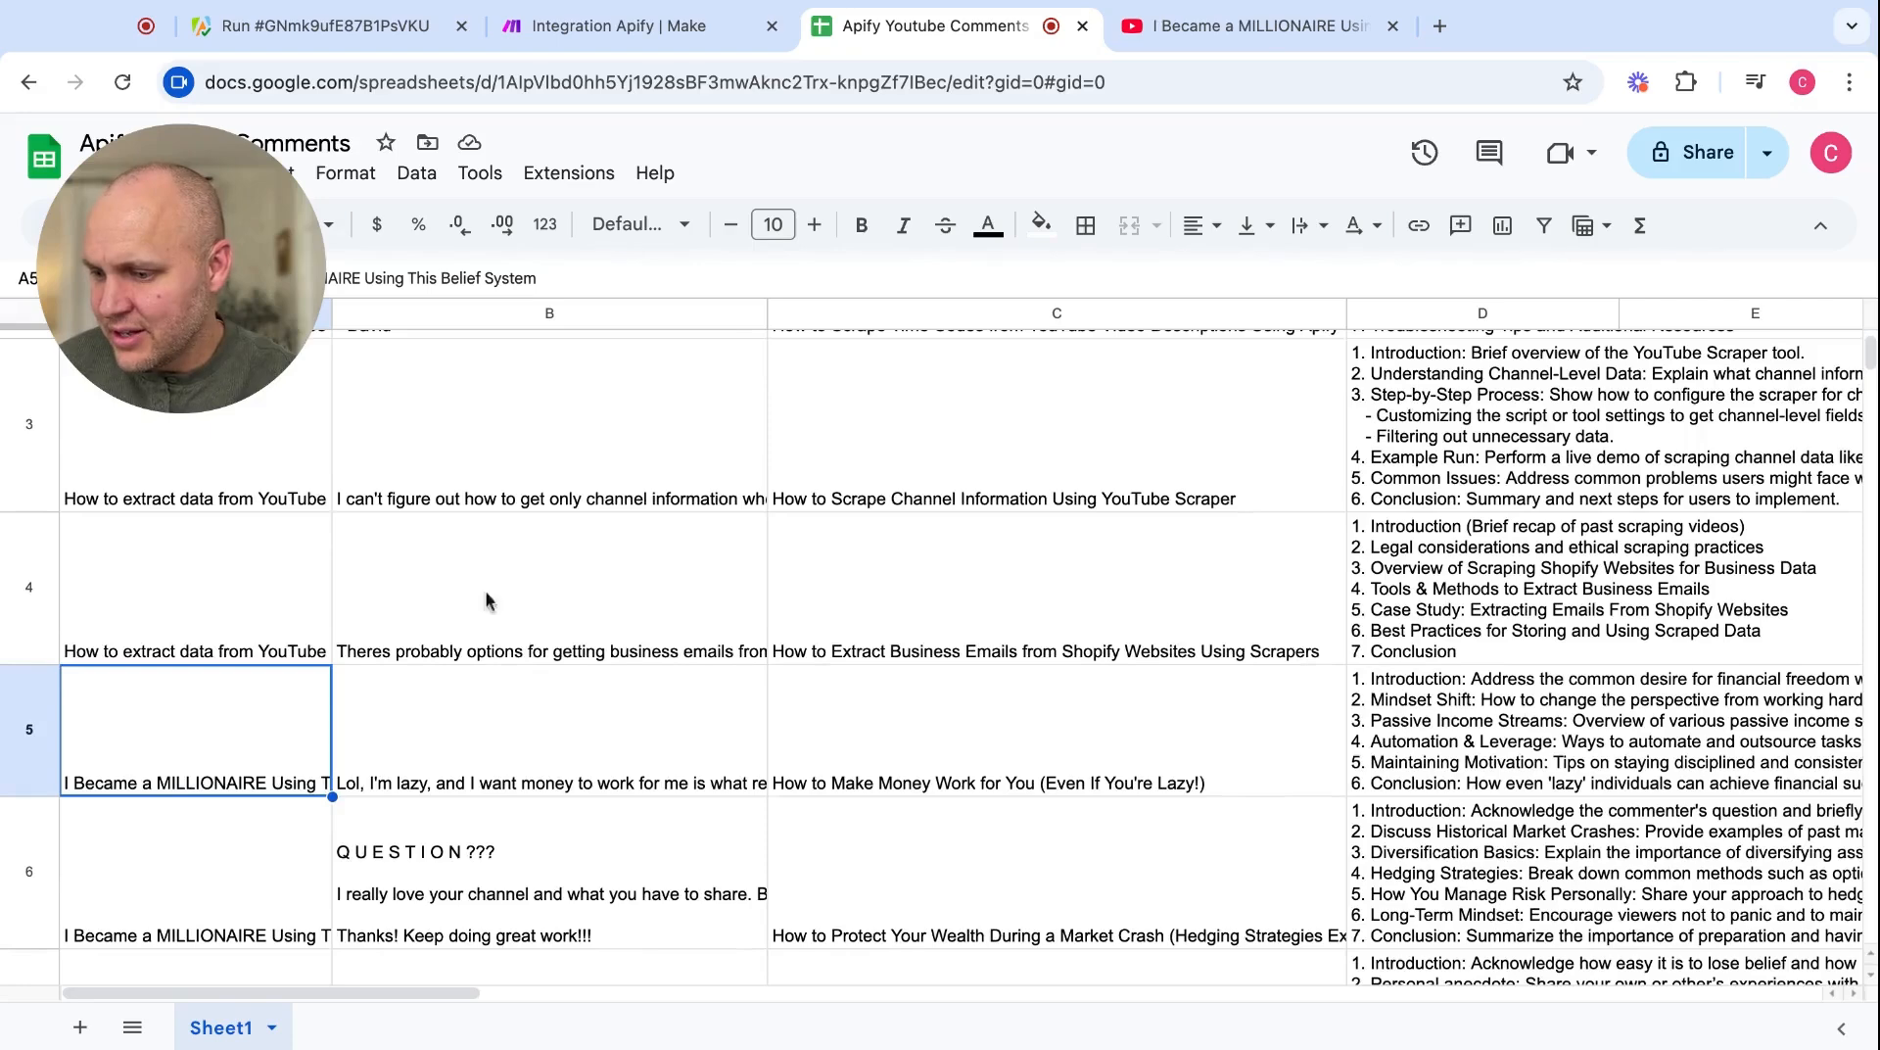
{"action": "scroll", "coordinate": [457, 711], "scroll_direction": "down", "scroll_amount": 2}
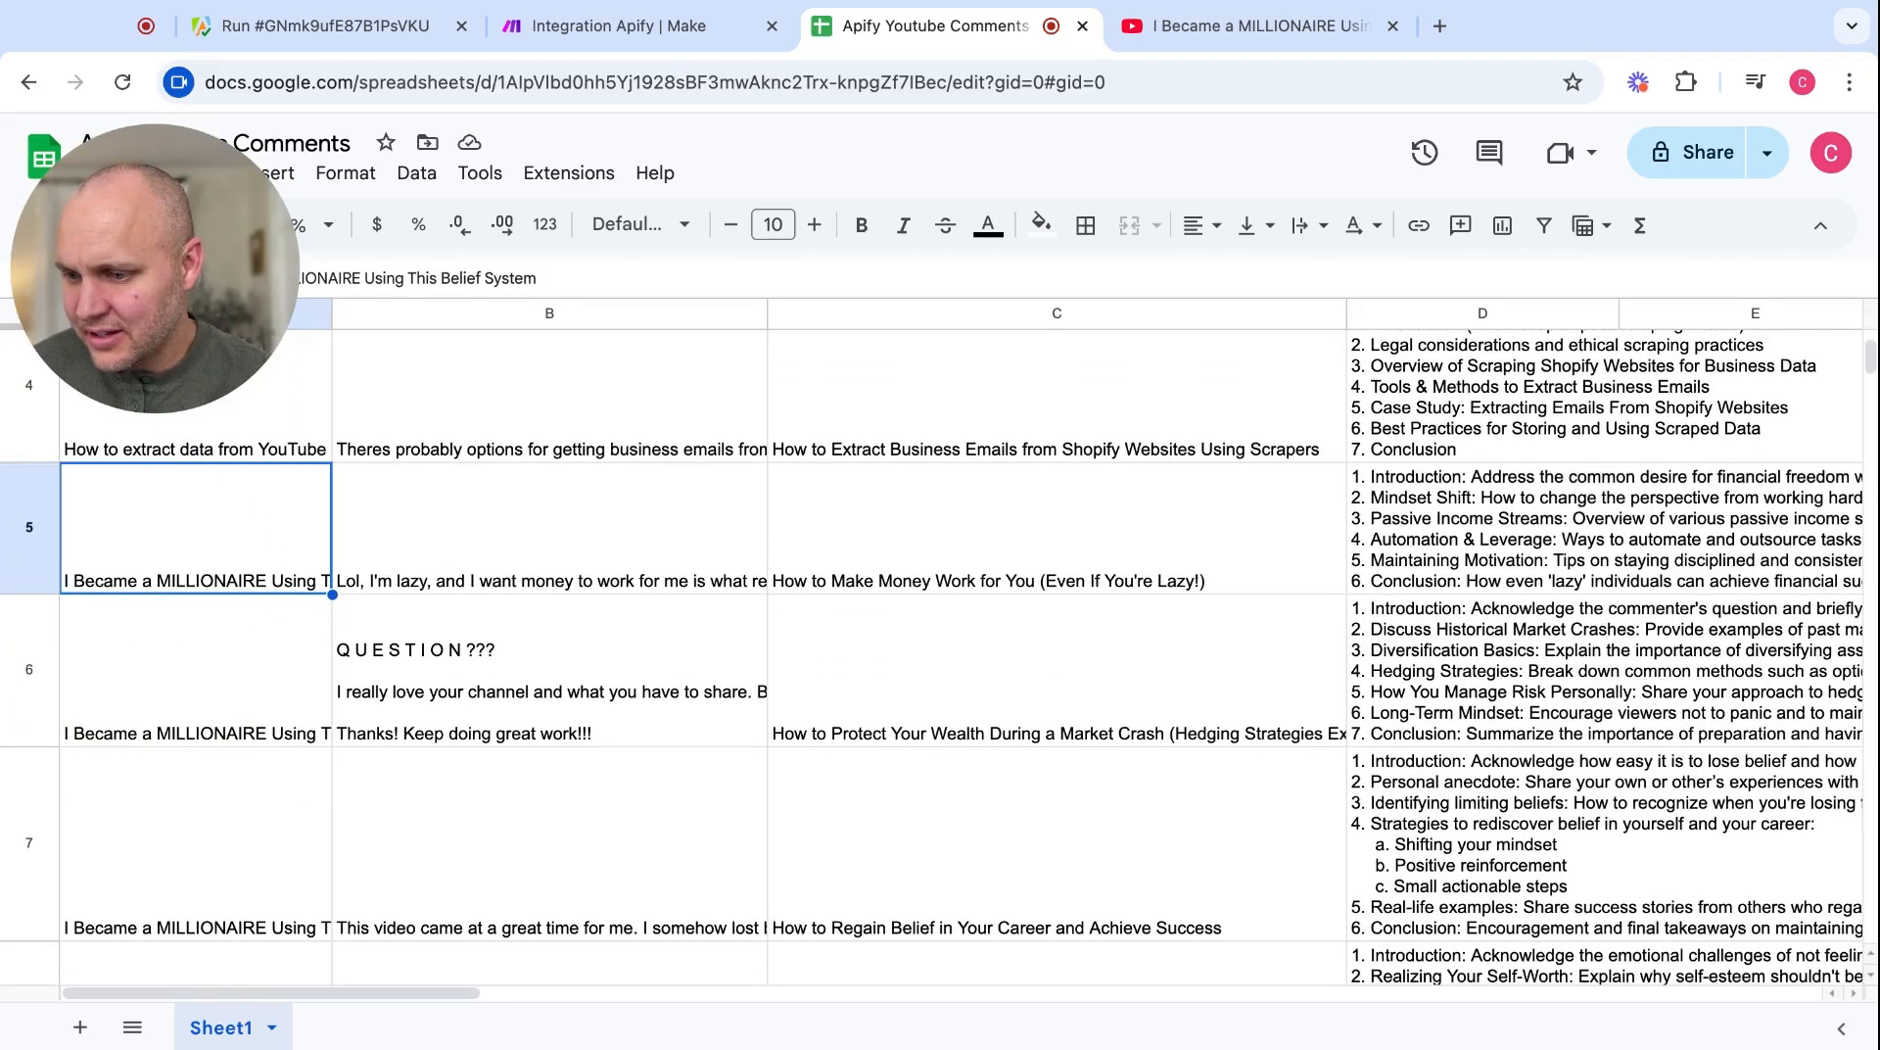
{"action": "left_click", "coordinate": [452, 415]}
{"action": "scroll", "coordinate": [478, 634], "scroll_direction": "down", "scroll_amount": 3}
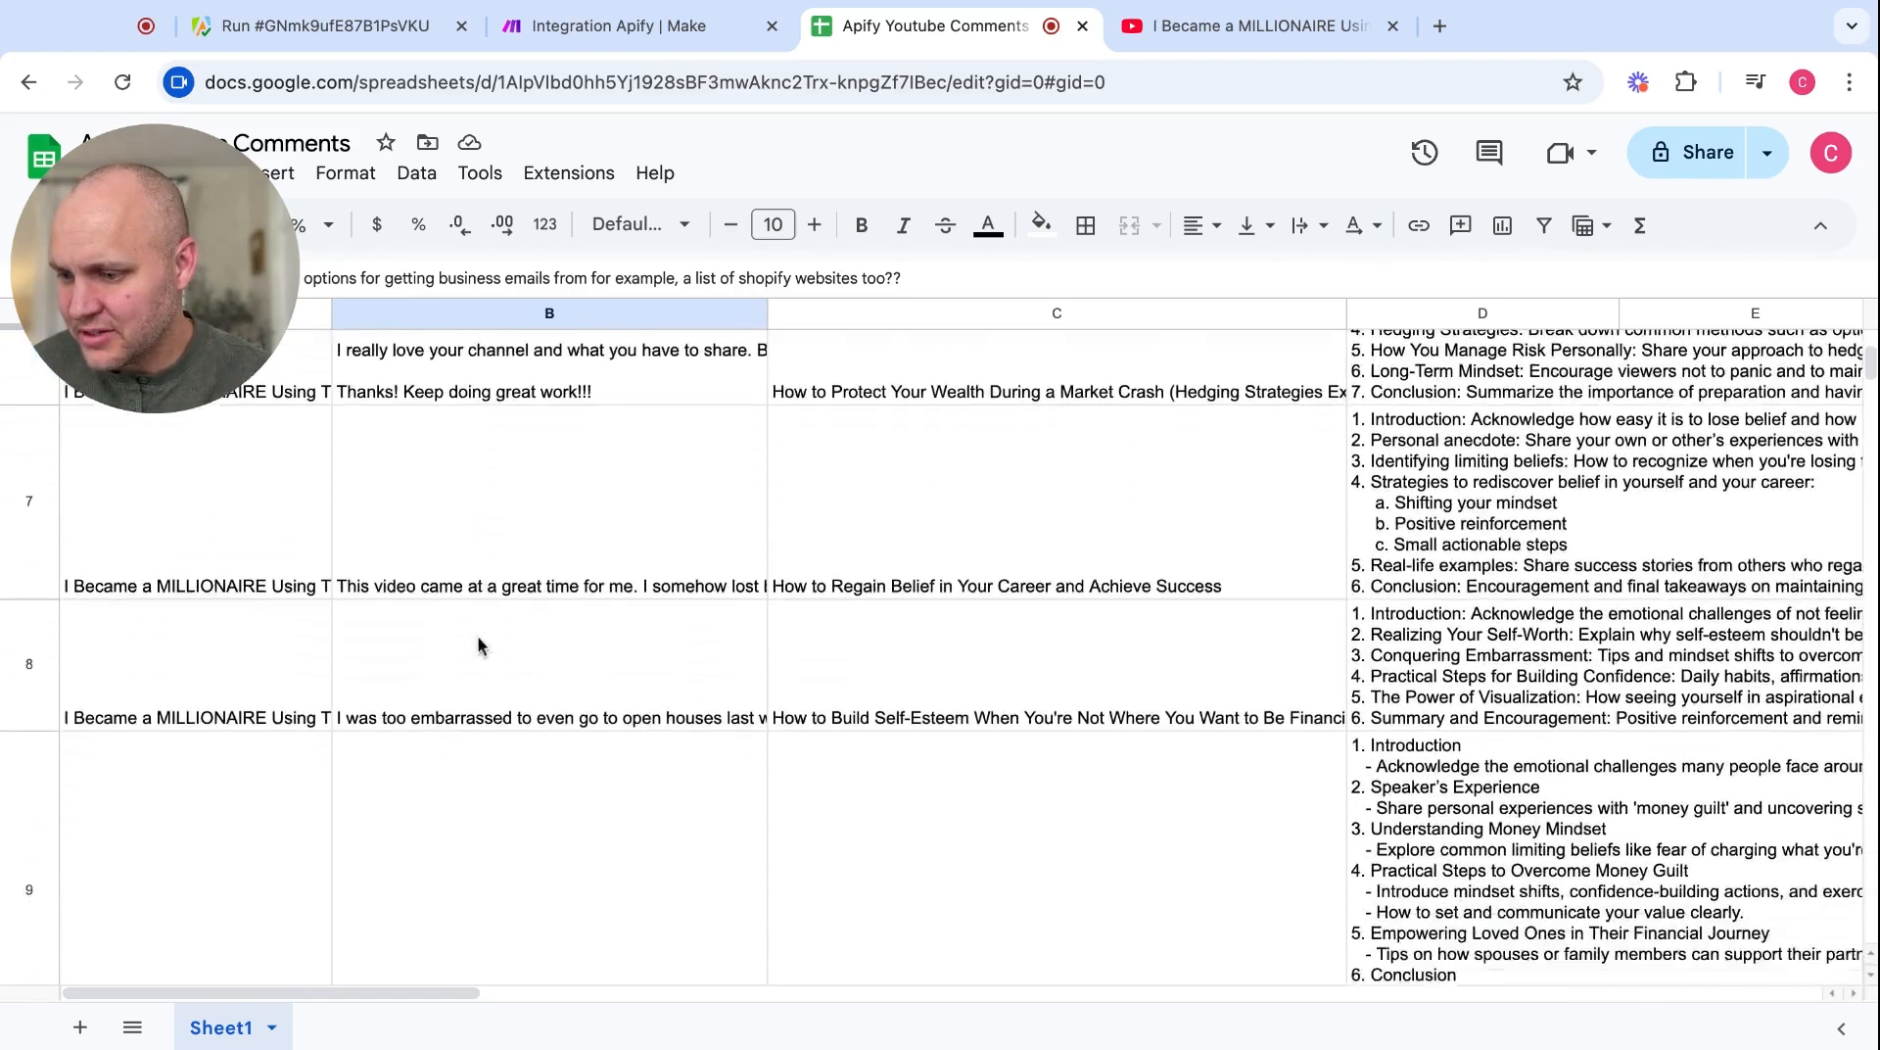
- Review the generated content ideas in column C for rows 5 to 7 alongside their comments and outlines
{"action": "scroll", "coordinate": [478, 634], "scroll_direction": "up", "scroll_amount": 3}
{"action": "scroll", "coordinate": [480, 644], "scroll_direction": "up", "scroll_amount": 2}
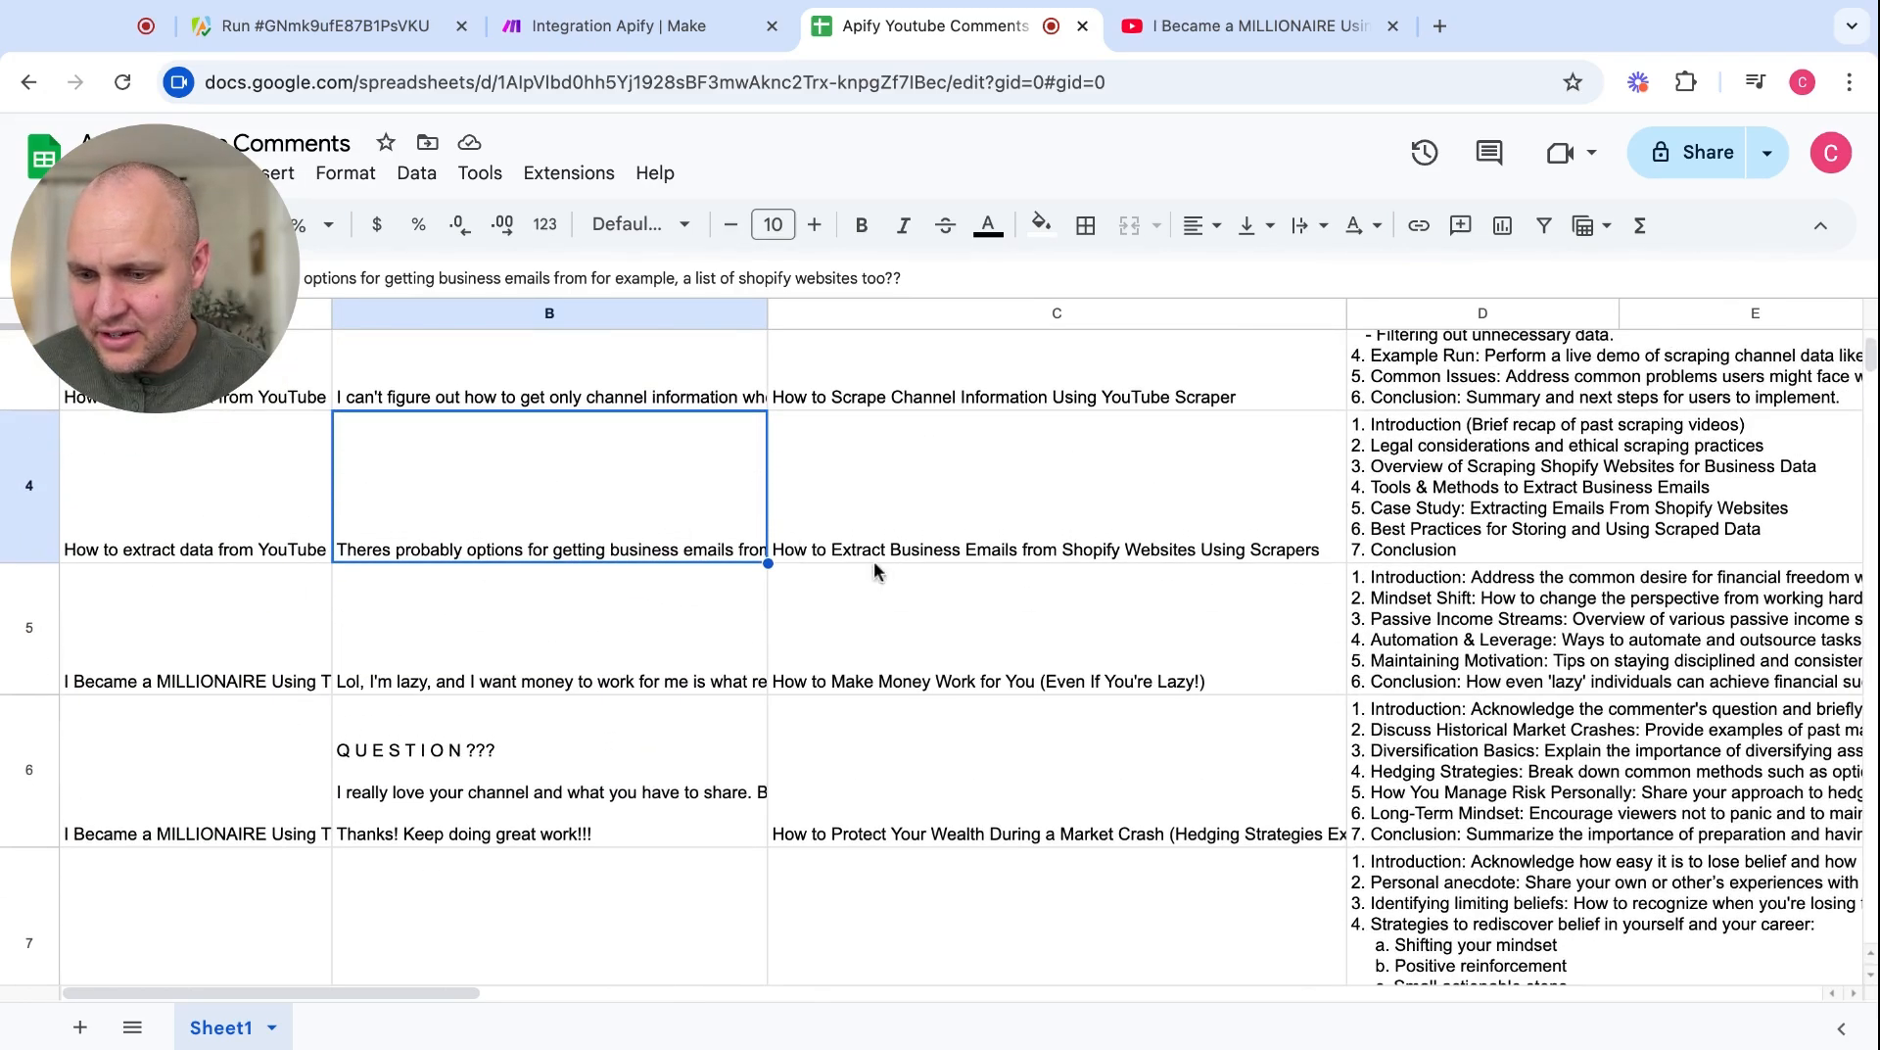
{"action": "key", "text": "Down"}
{"action": "left_click", "coordinate": [876, 617]}
{"action": "scroll", "coordinate": [868, 666], "scroll_direction": "down", "scroll_amount": 2}
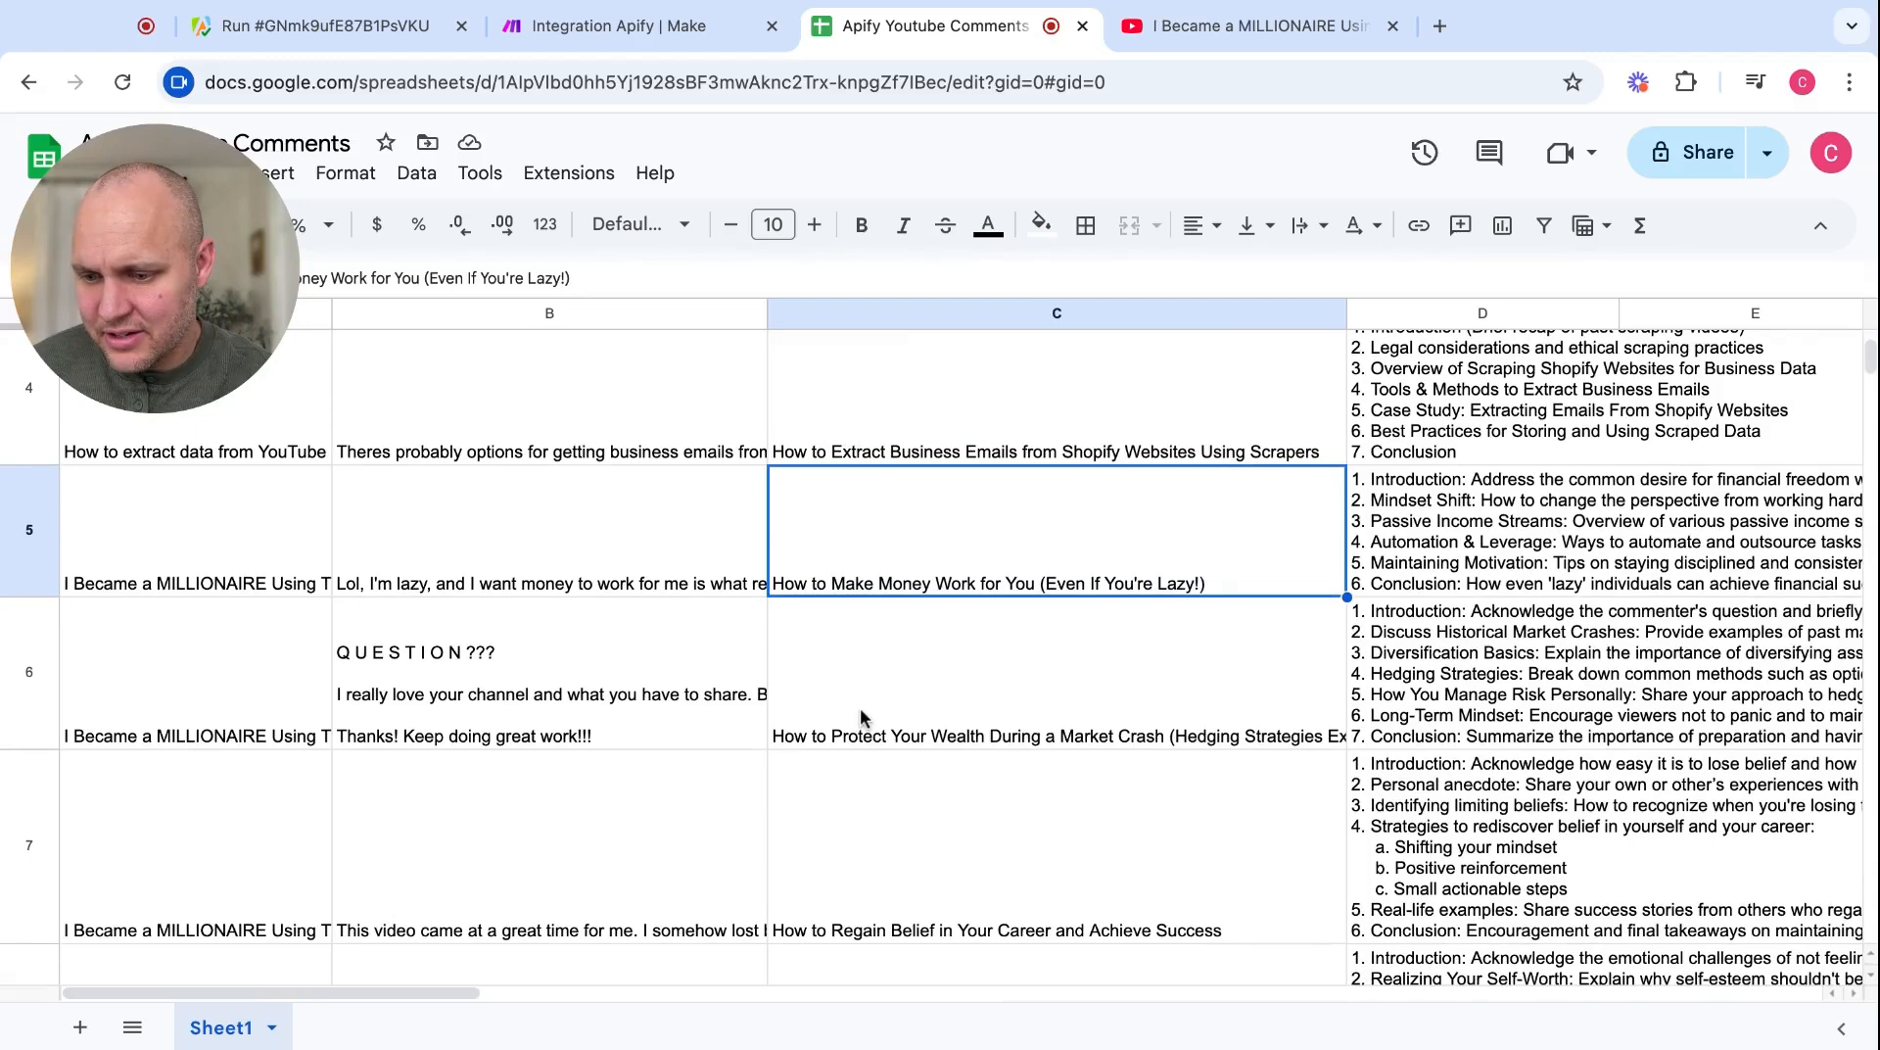
{"action": "left_click", "coordinate": [878, 710]}
{"action": "scroll", "coordinate": [885, 785], "scroll_direction": "down", "scroll_amount": 2}
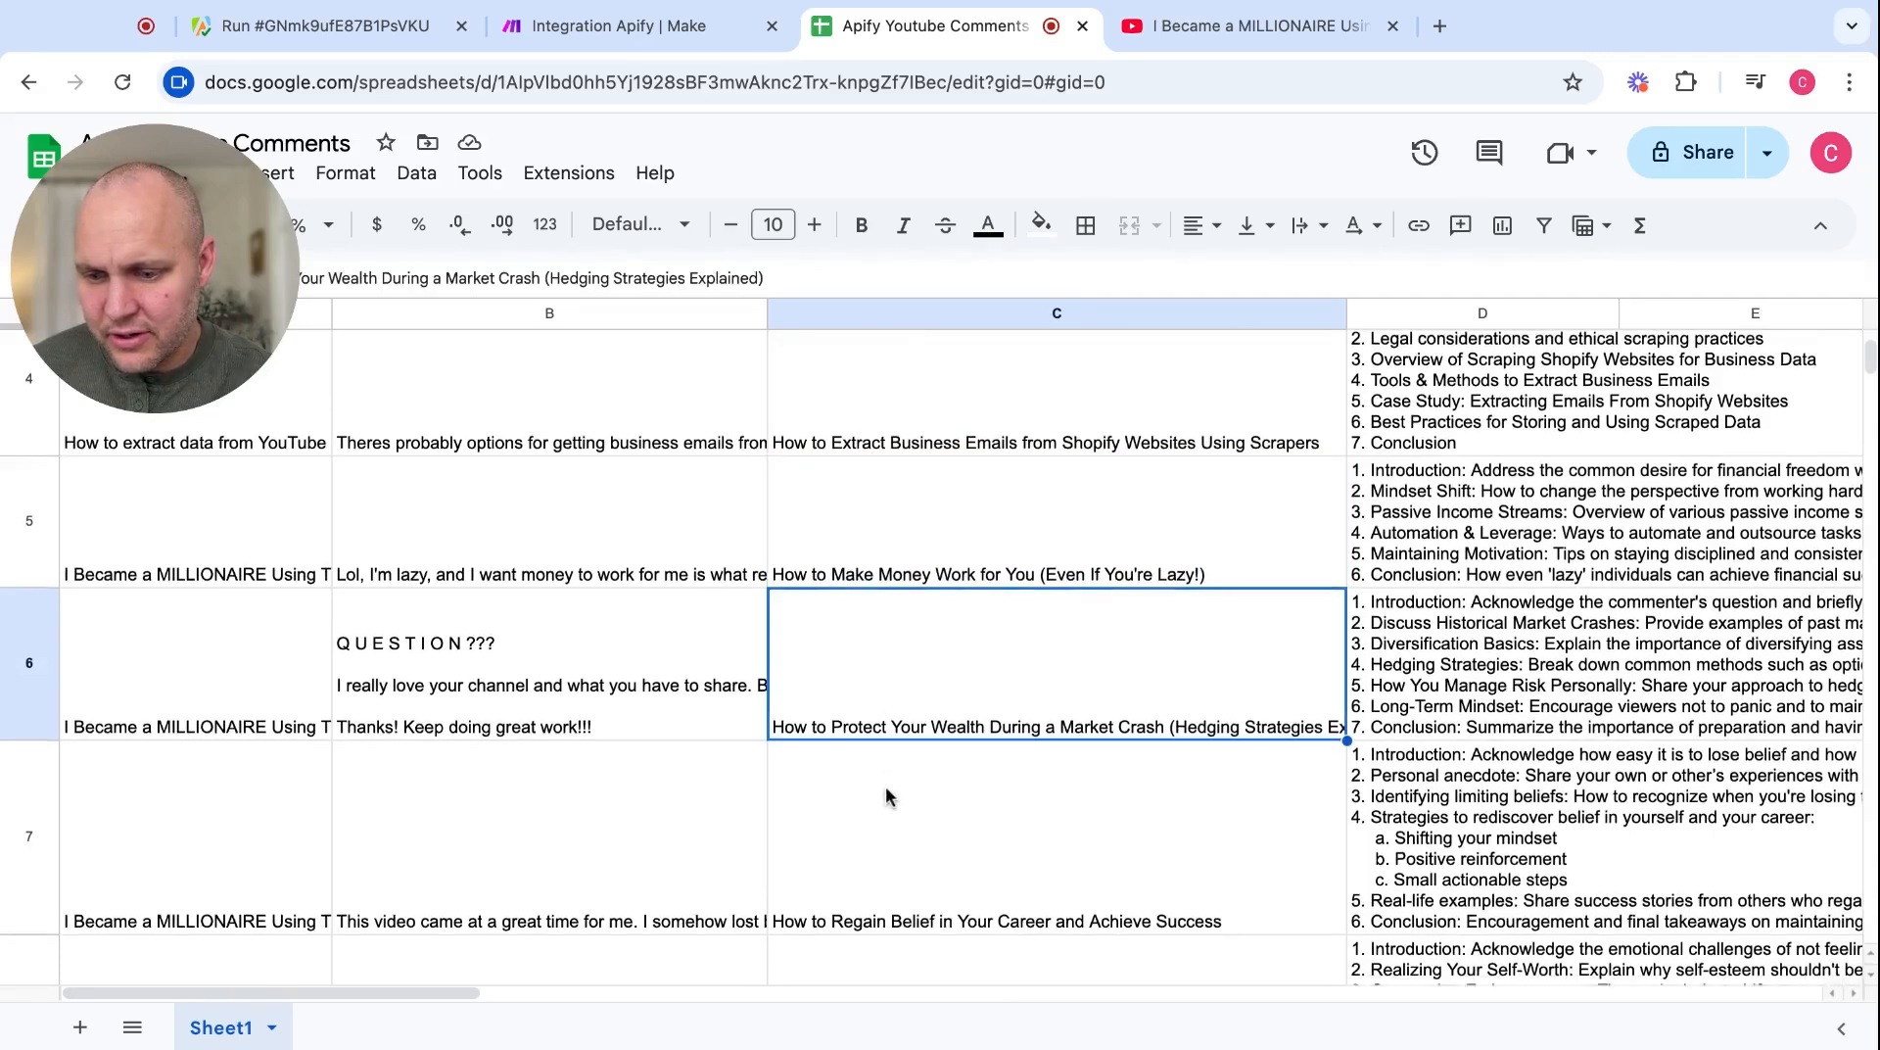
{"action": "left_click", "coordinate": [886, 797]}
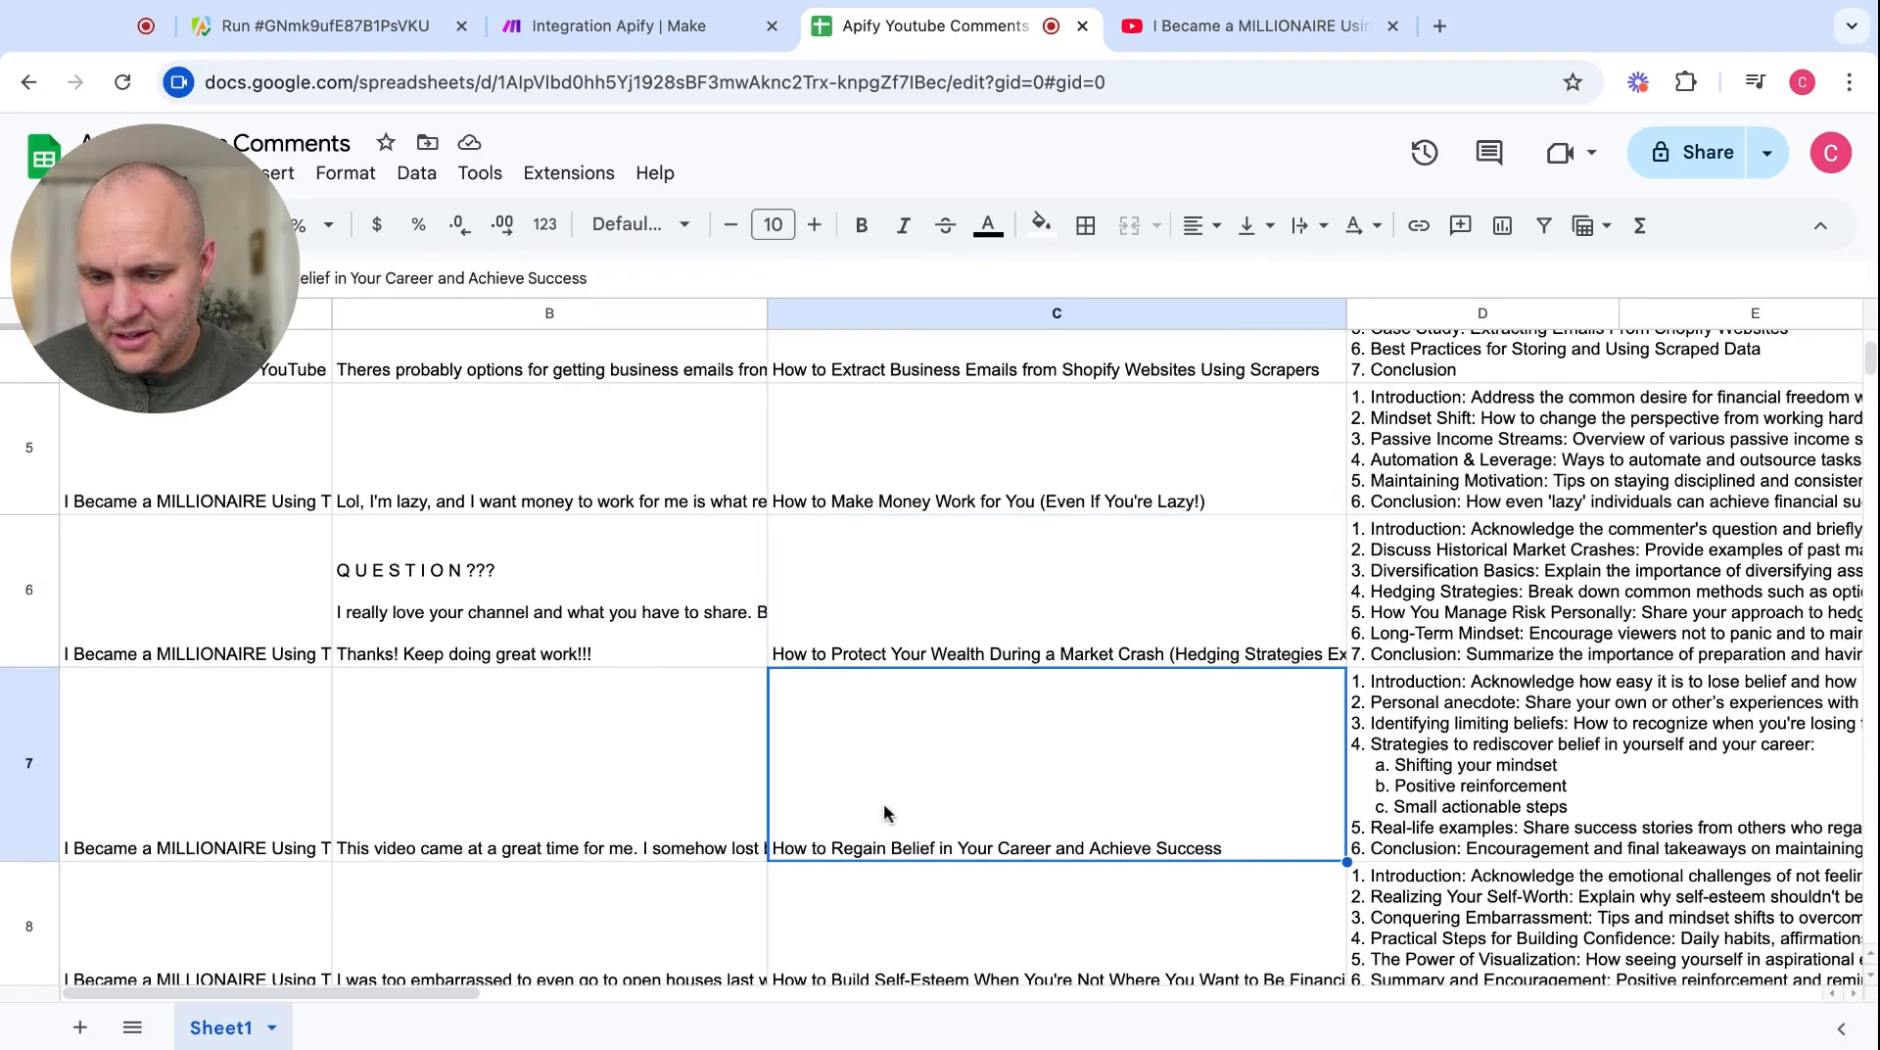
{"action": "left_click", "coordinate": [1508, 639]}
{"action": "left_click", "coordinate": [1180, 765]}
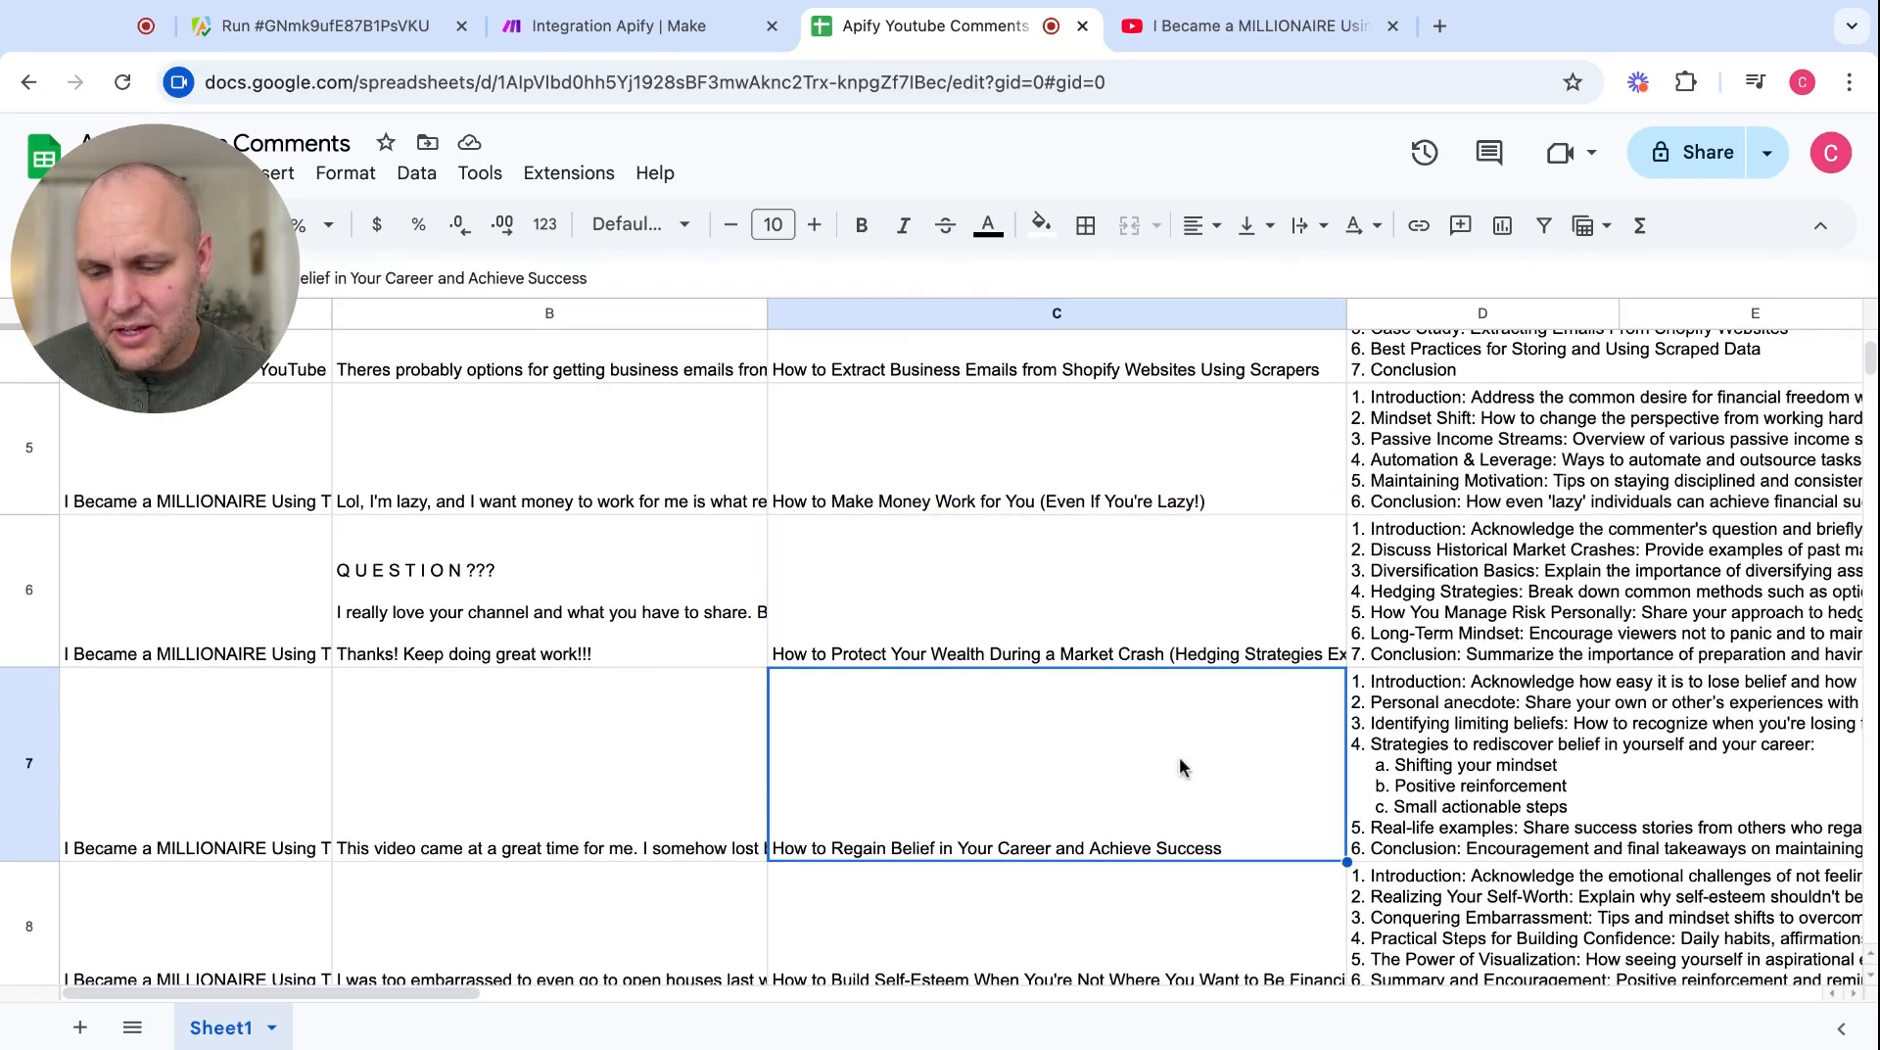
{"action": "left_click", "coordinate": [1115, 612]}
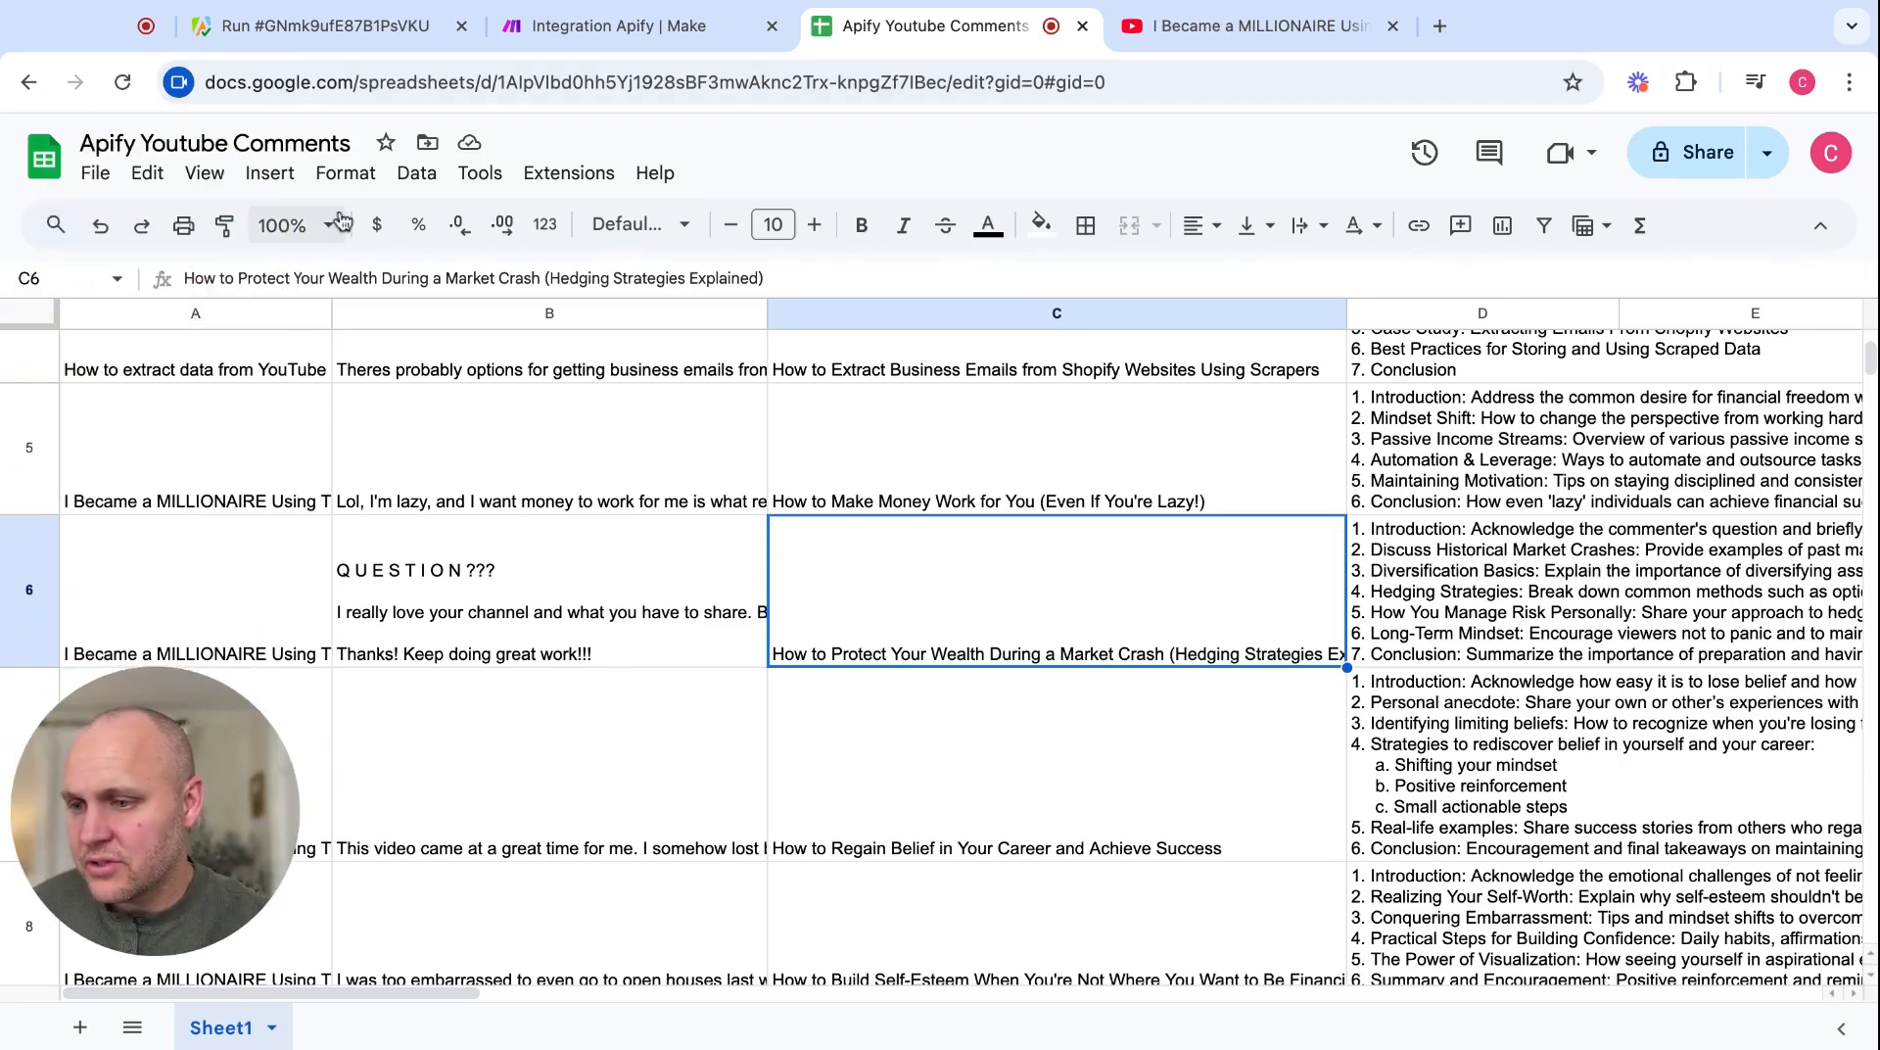
- Switch to the finished Apify run to view its scraped comments, and compare it with the Make scenario's module flow
{"action": "left_click", "coordinate": [323, 22]}
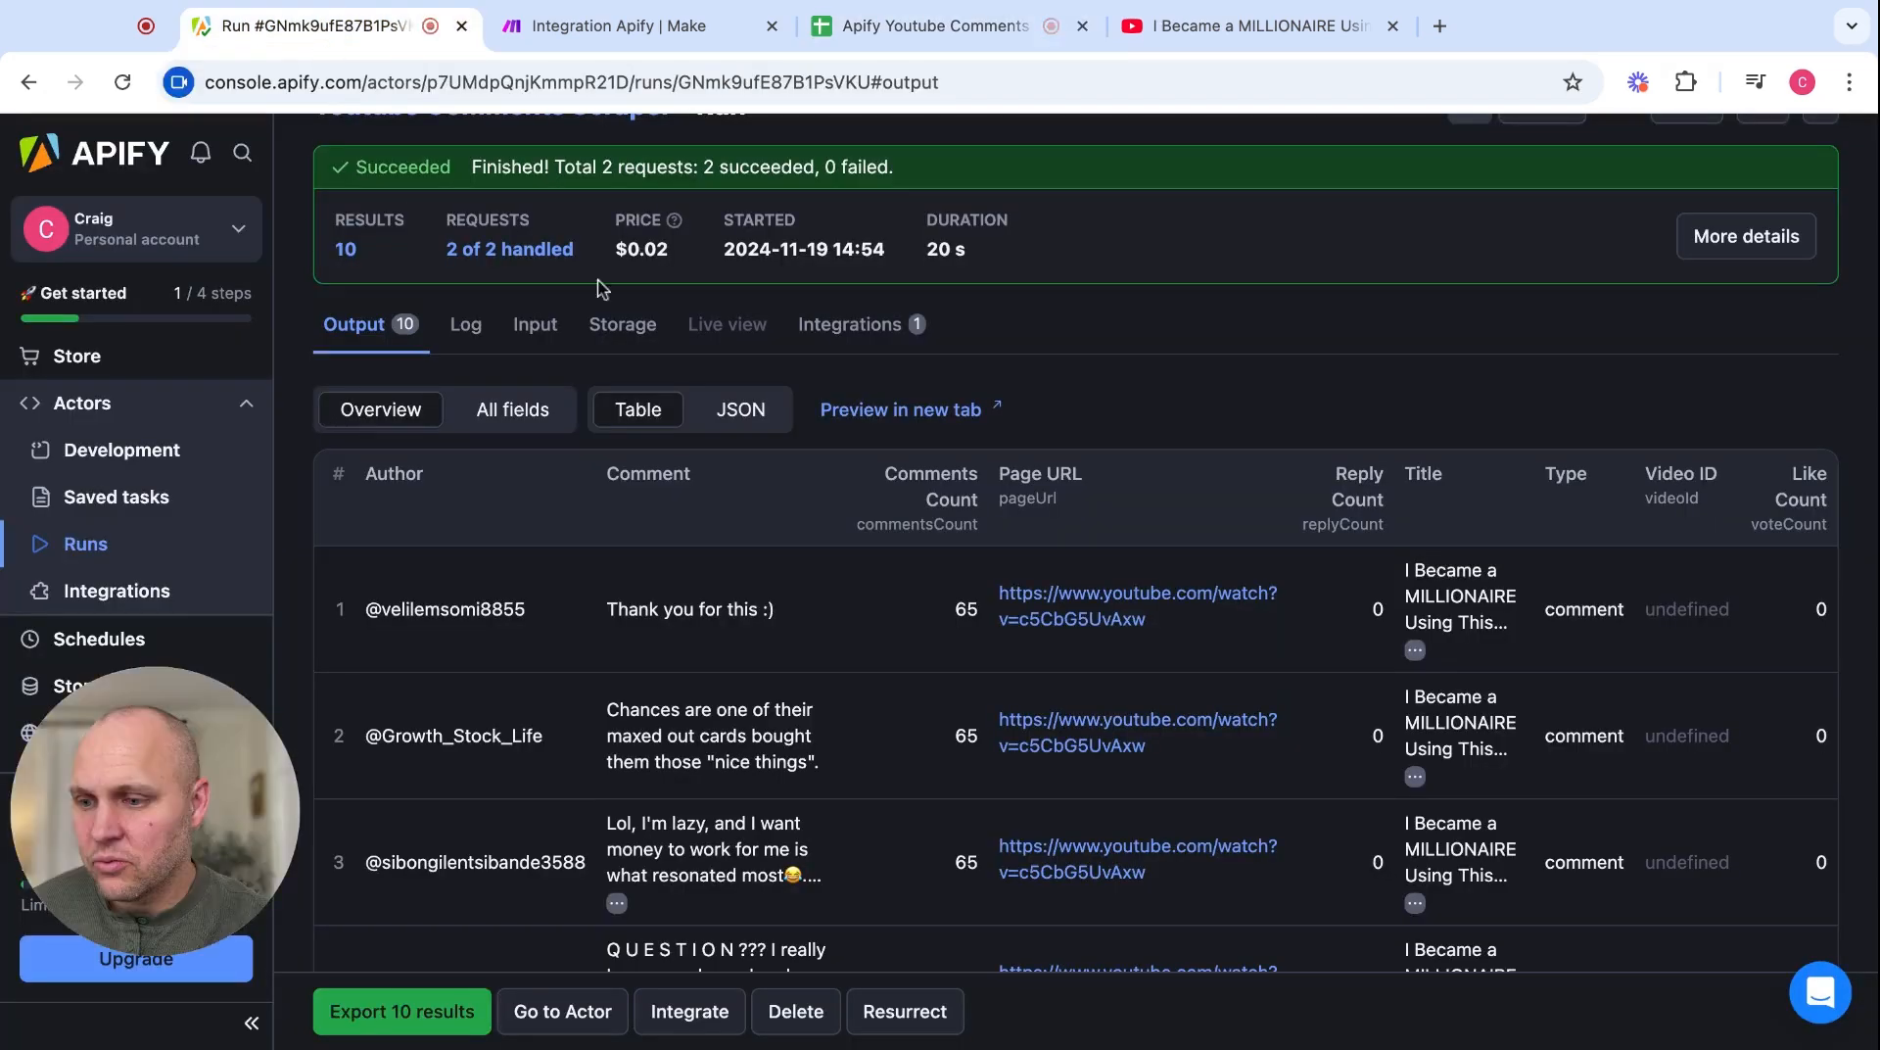
{"action": "left_click", "coordinate": [590, 37]}
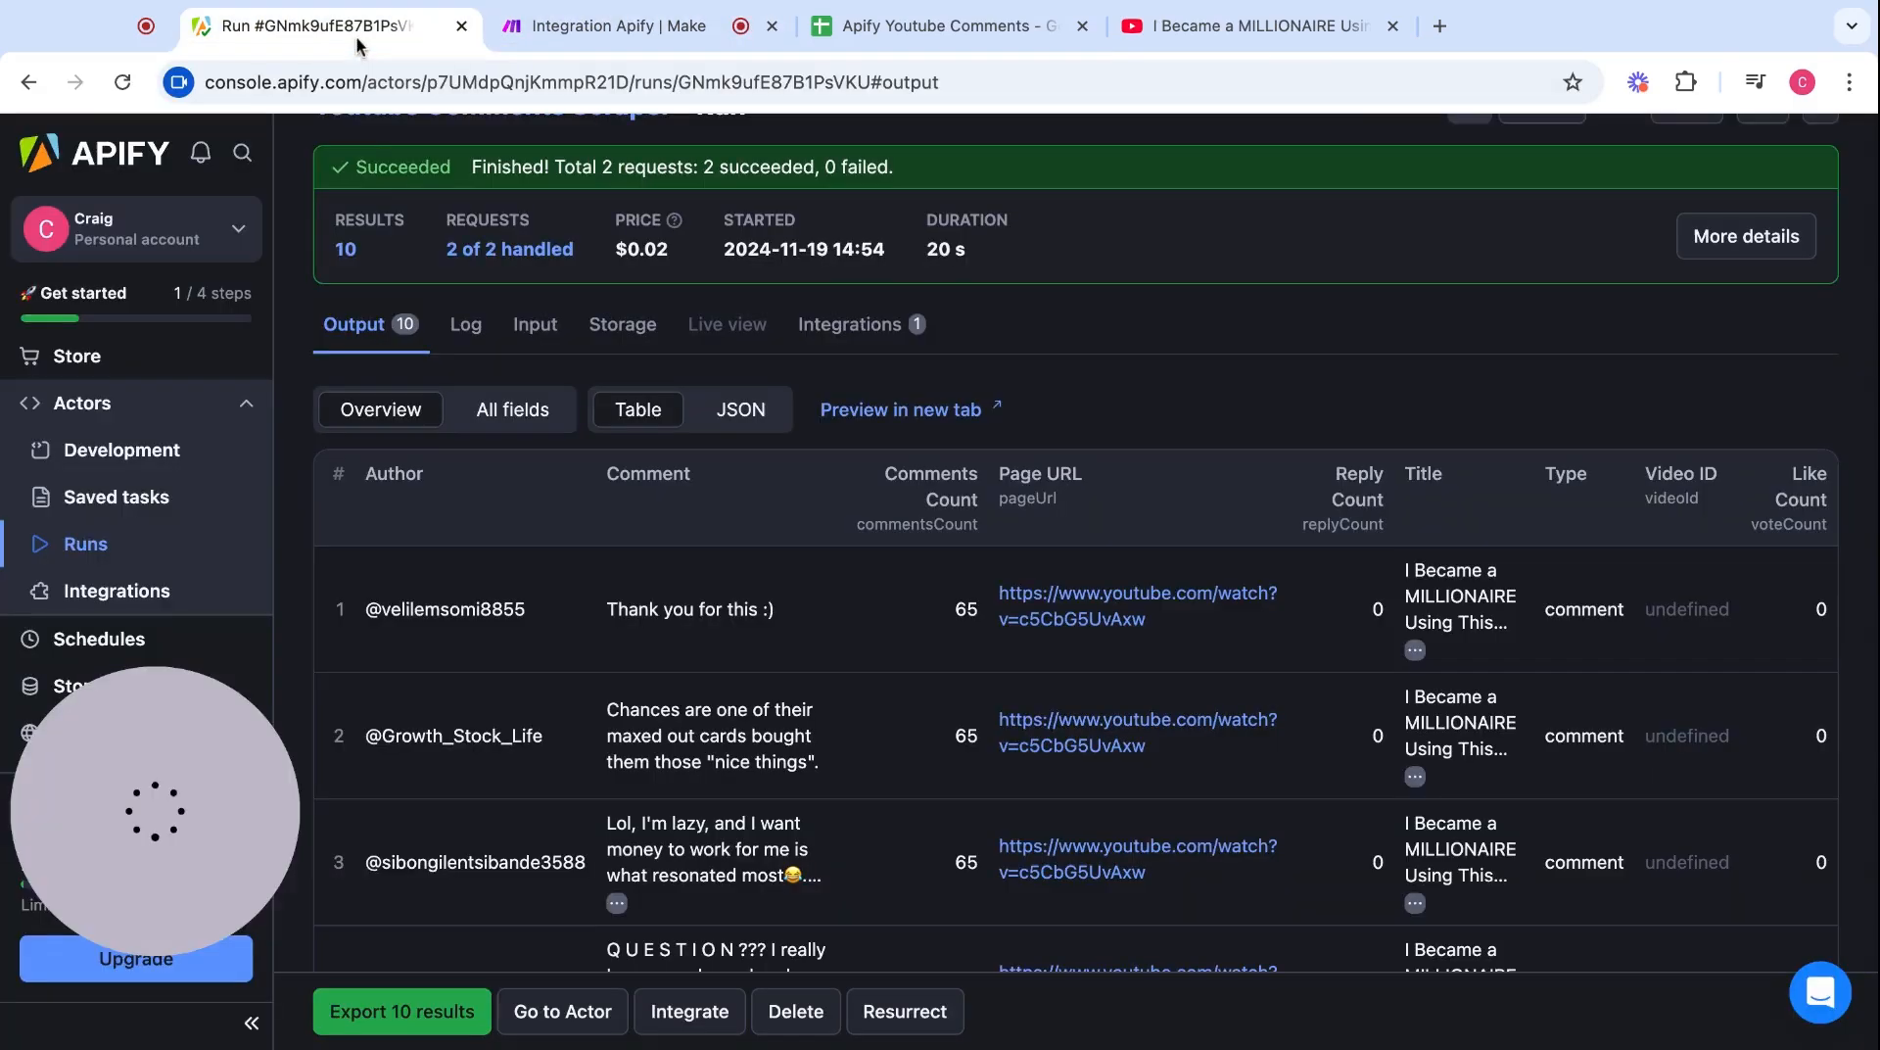
{"action": "left_click", "coordinate": [360, 39]}
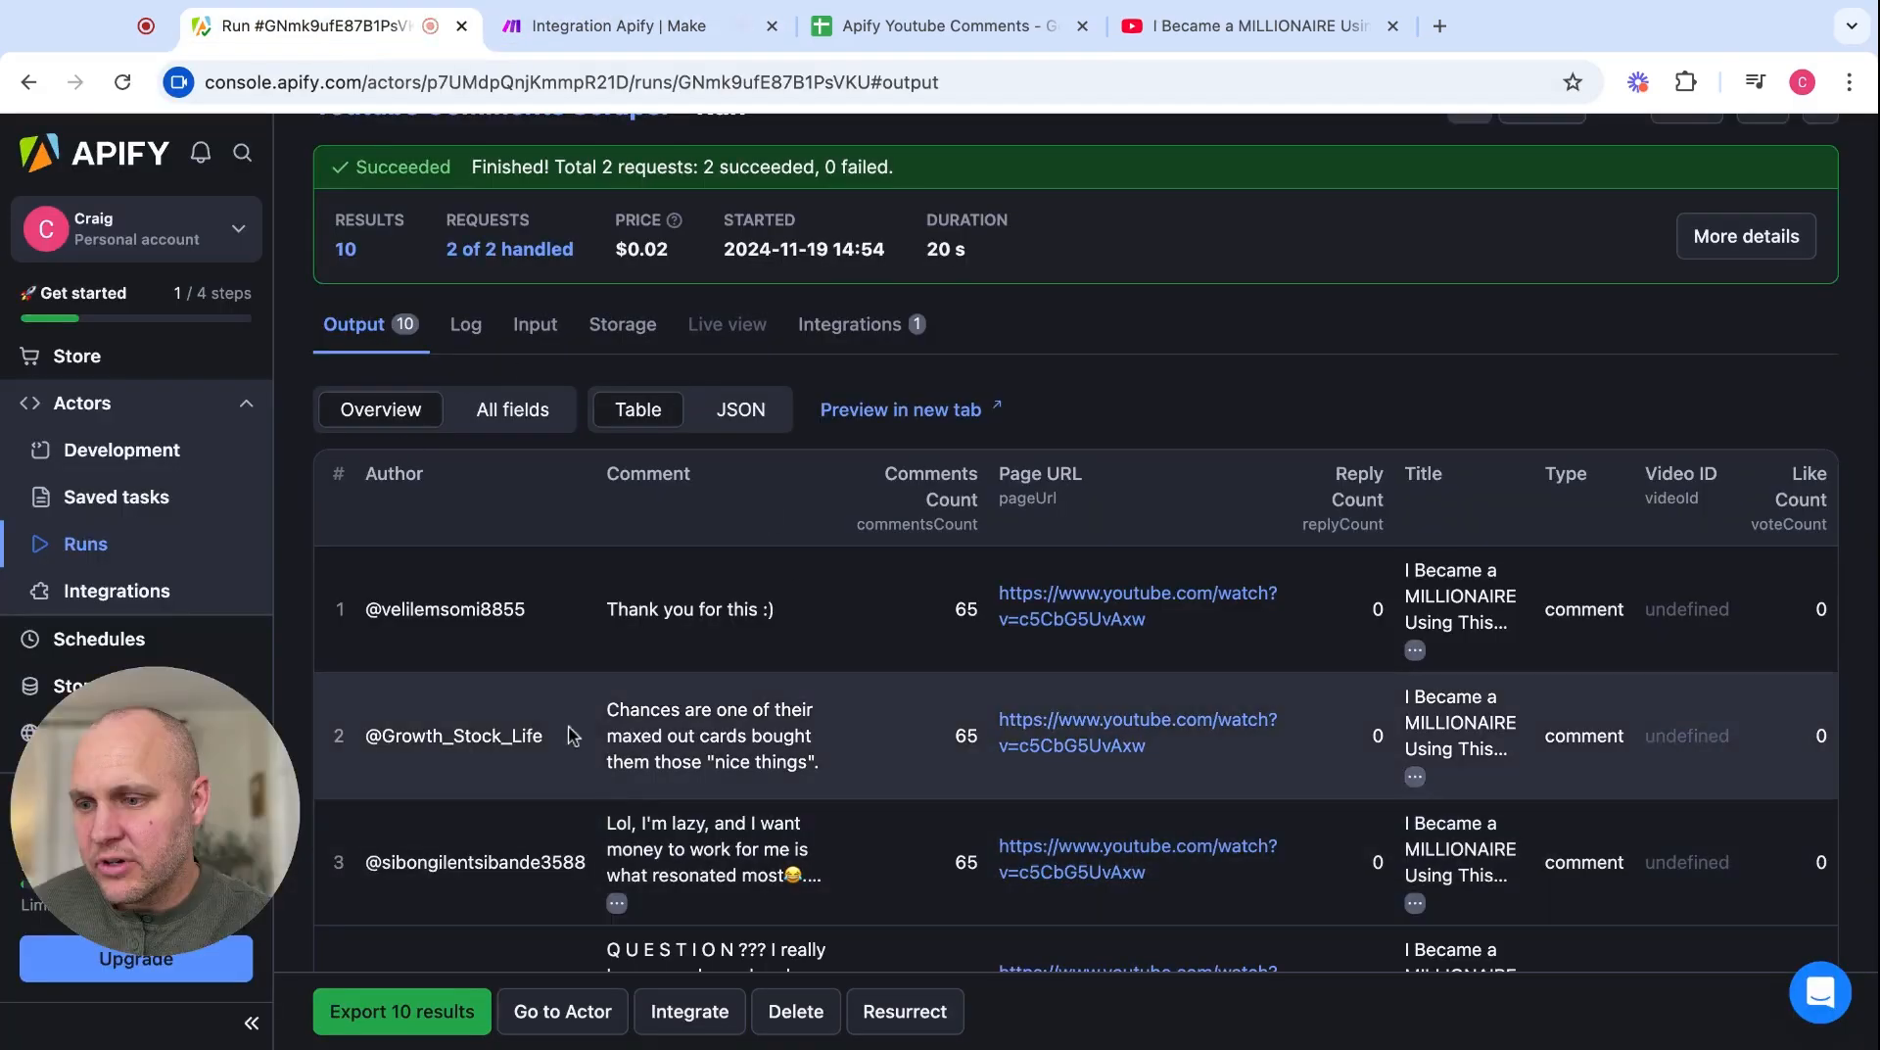
{"action": "left_click", "coordinate": [666, 32]}
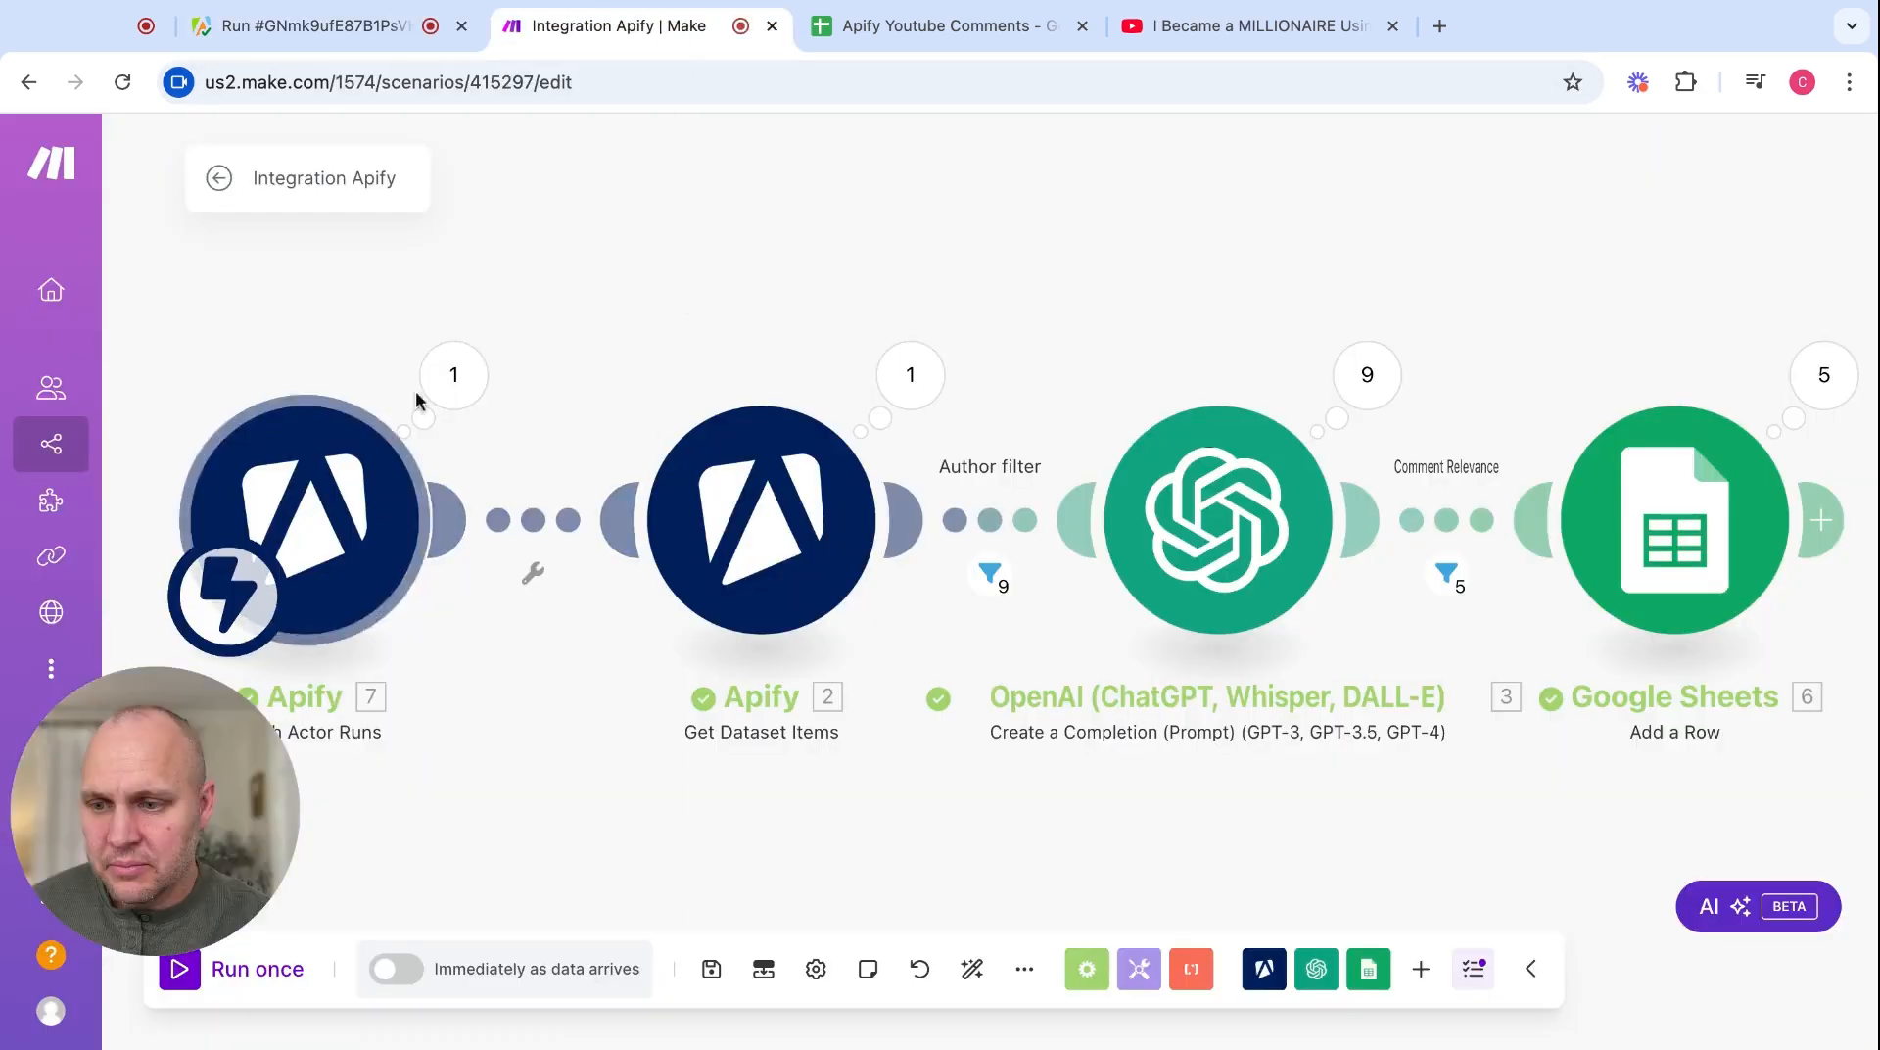
- Open the Youtube Comments Scraper actor from its Apify run and view the bulk video URL editor, leaving the URLs unchanged
{"action": "left_click", "coordinate": [323, 41]}
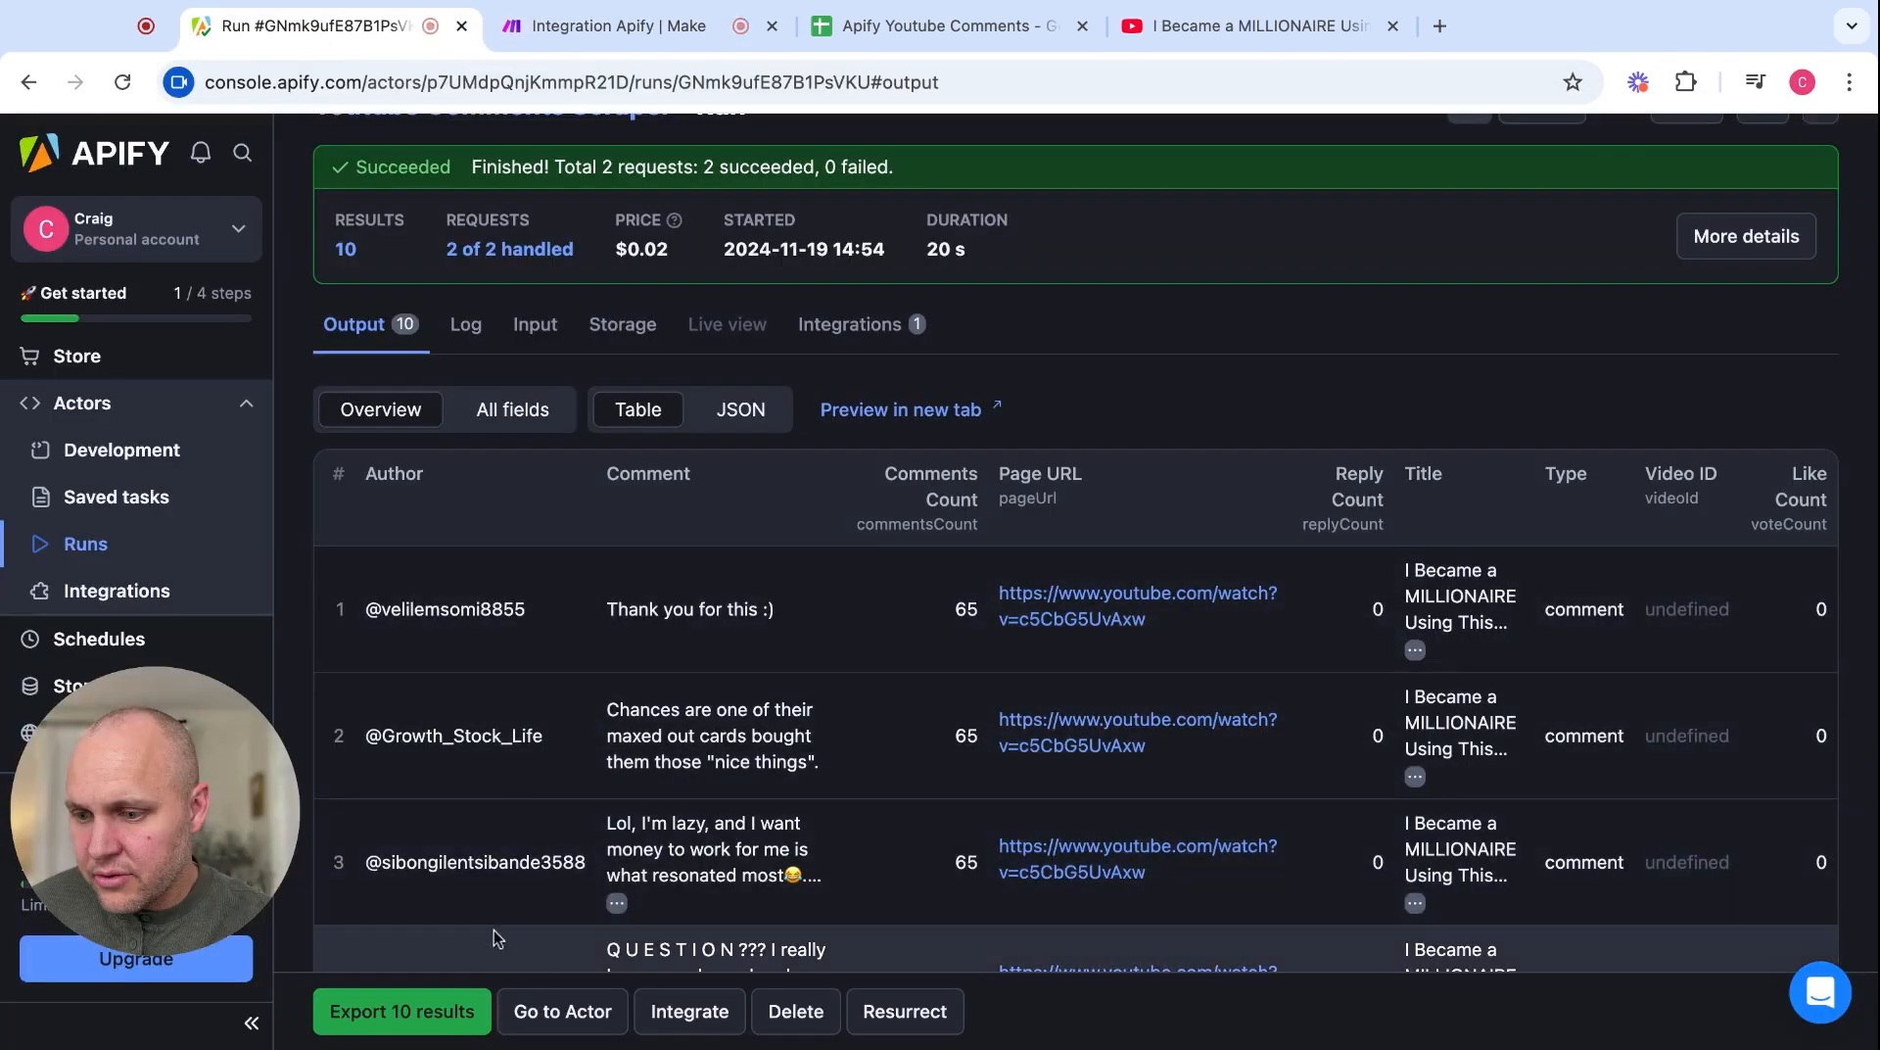
{"action": "left_click", "coordinate": [530, 1009]}
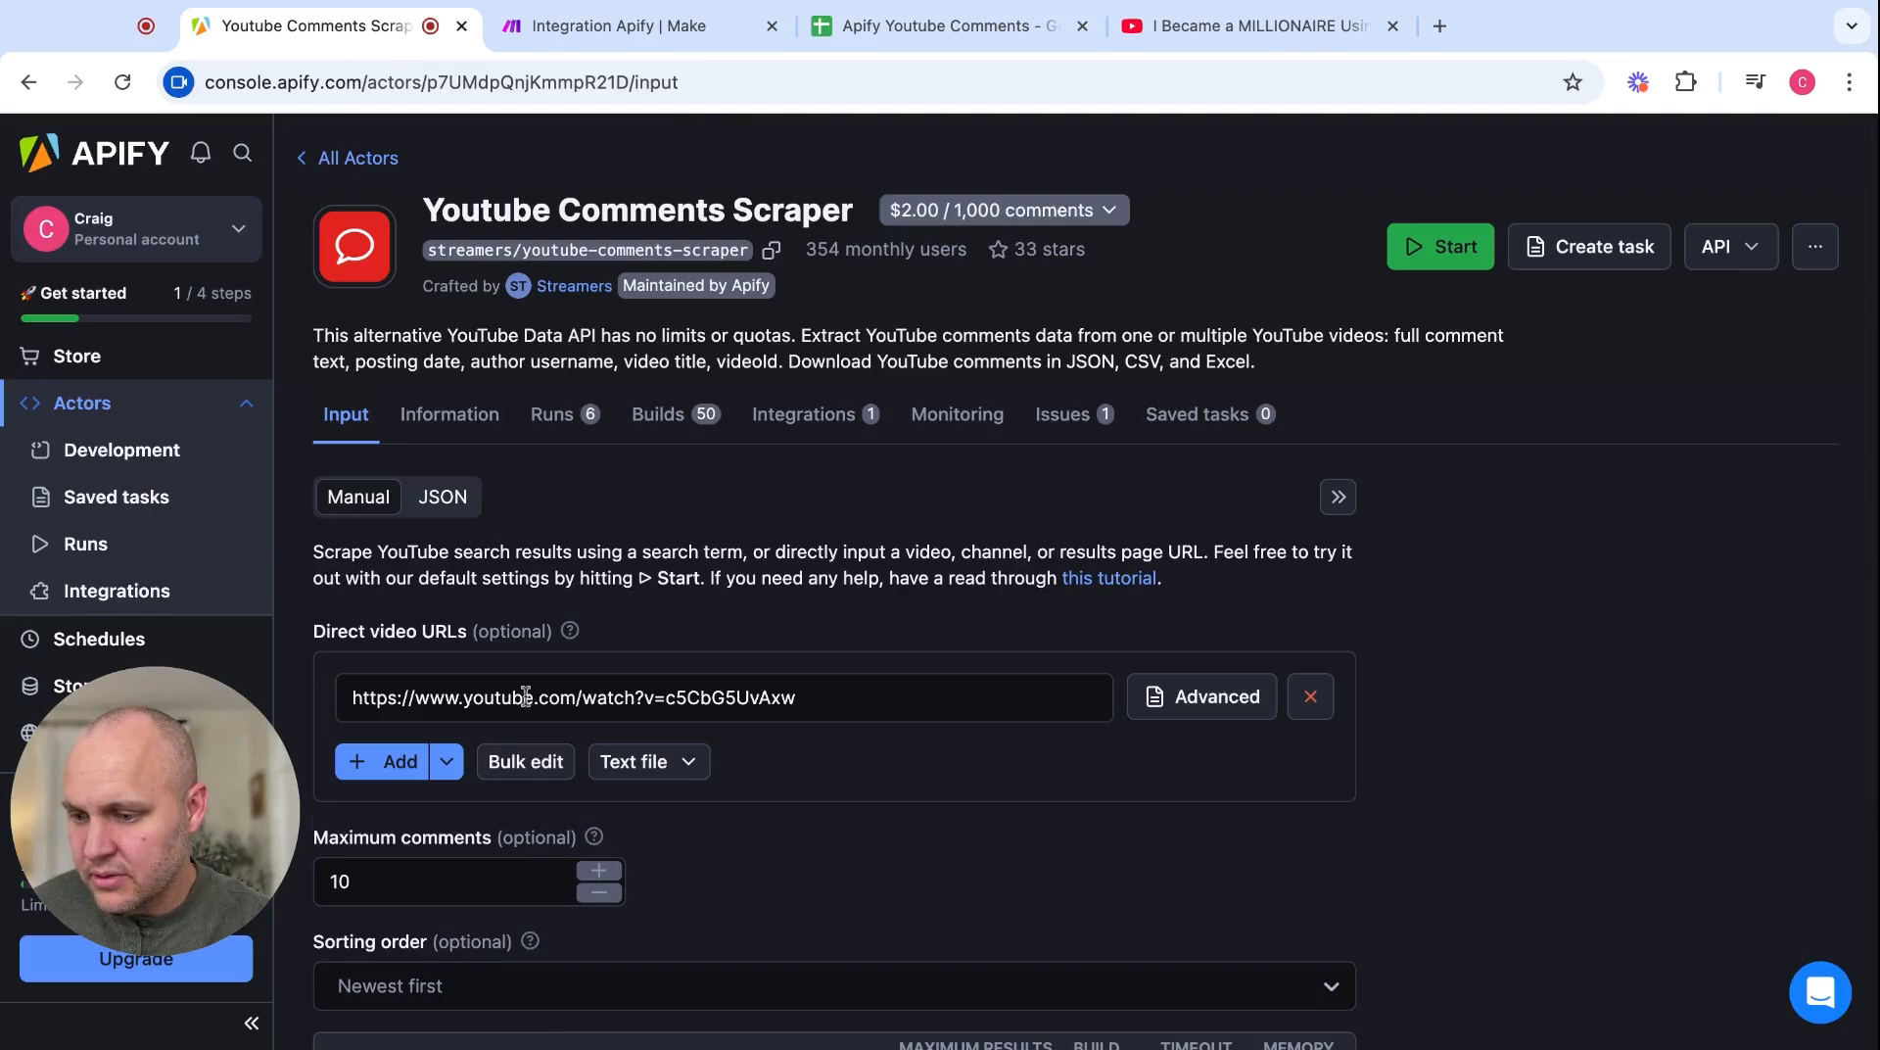
{"action": "left_click", "coordinate": [530, 768]}
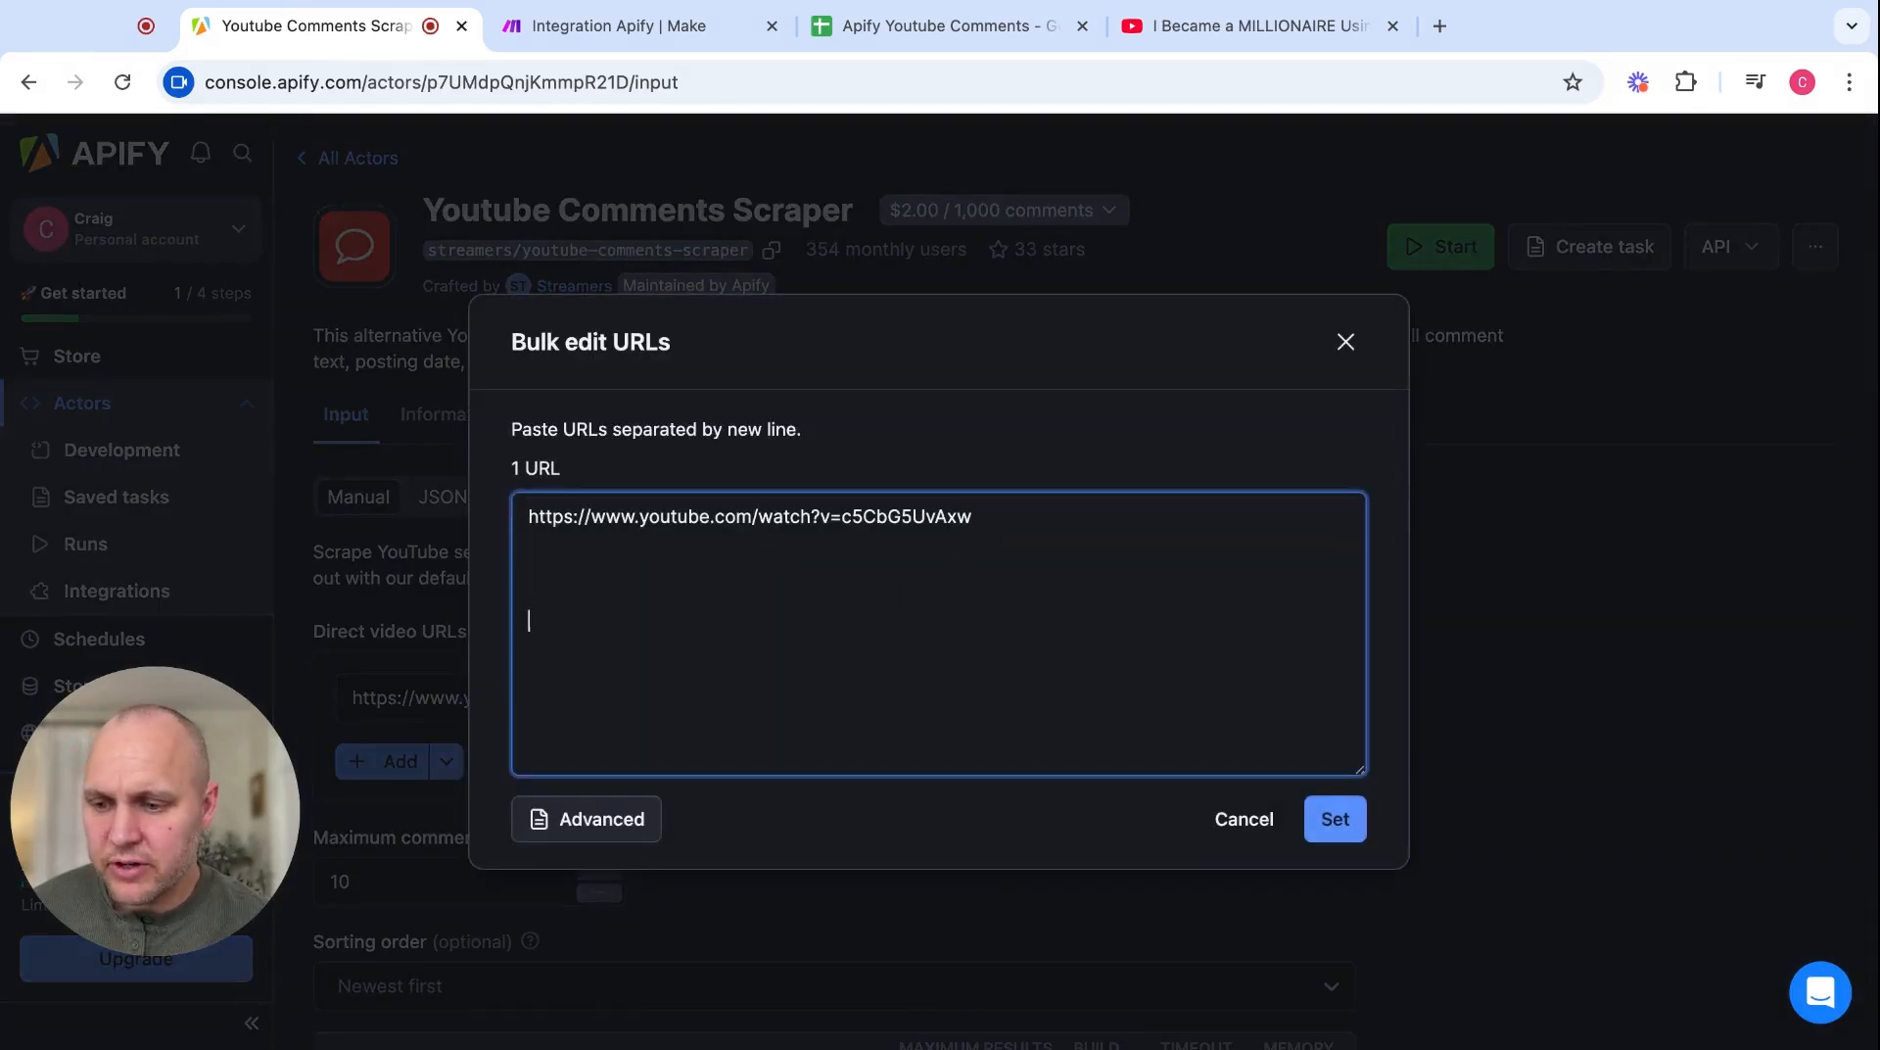
{"action": "left_click", "coordinate": [1243, 825]}
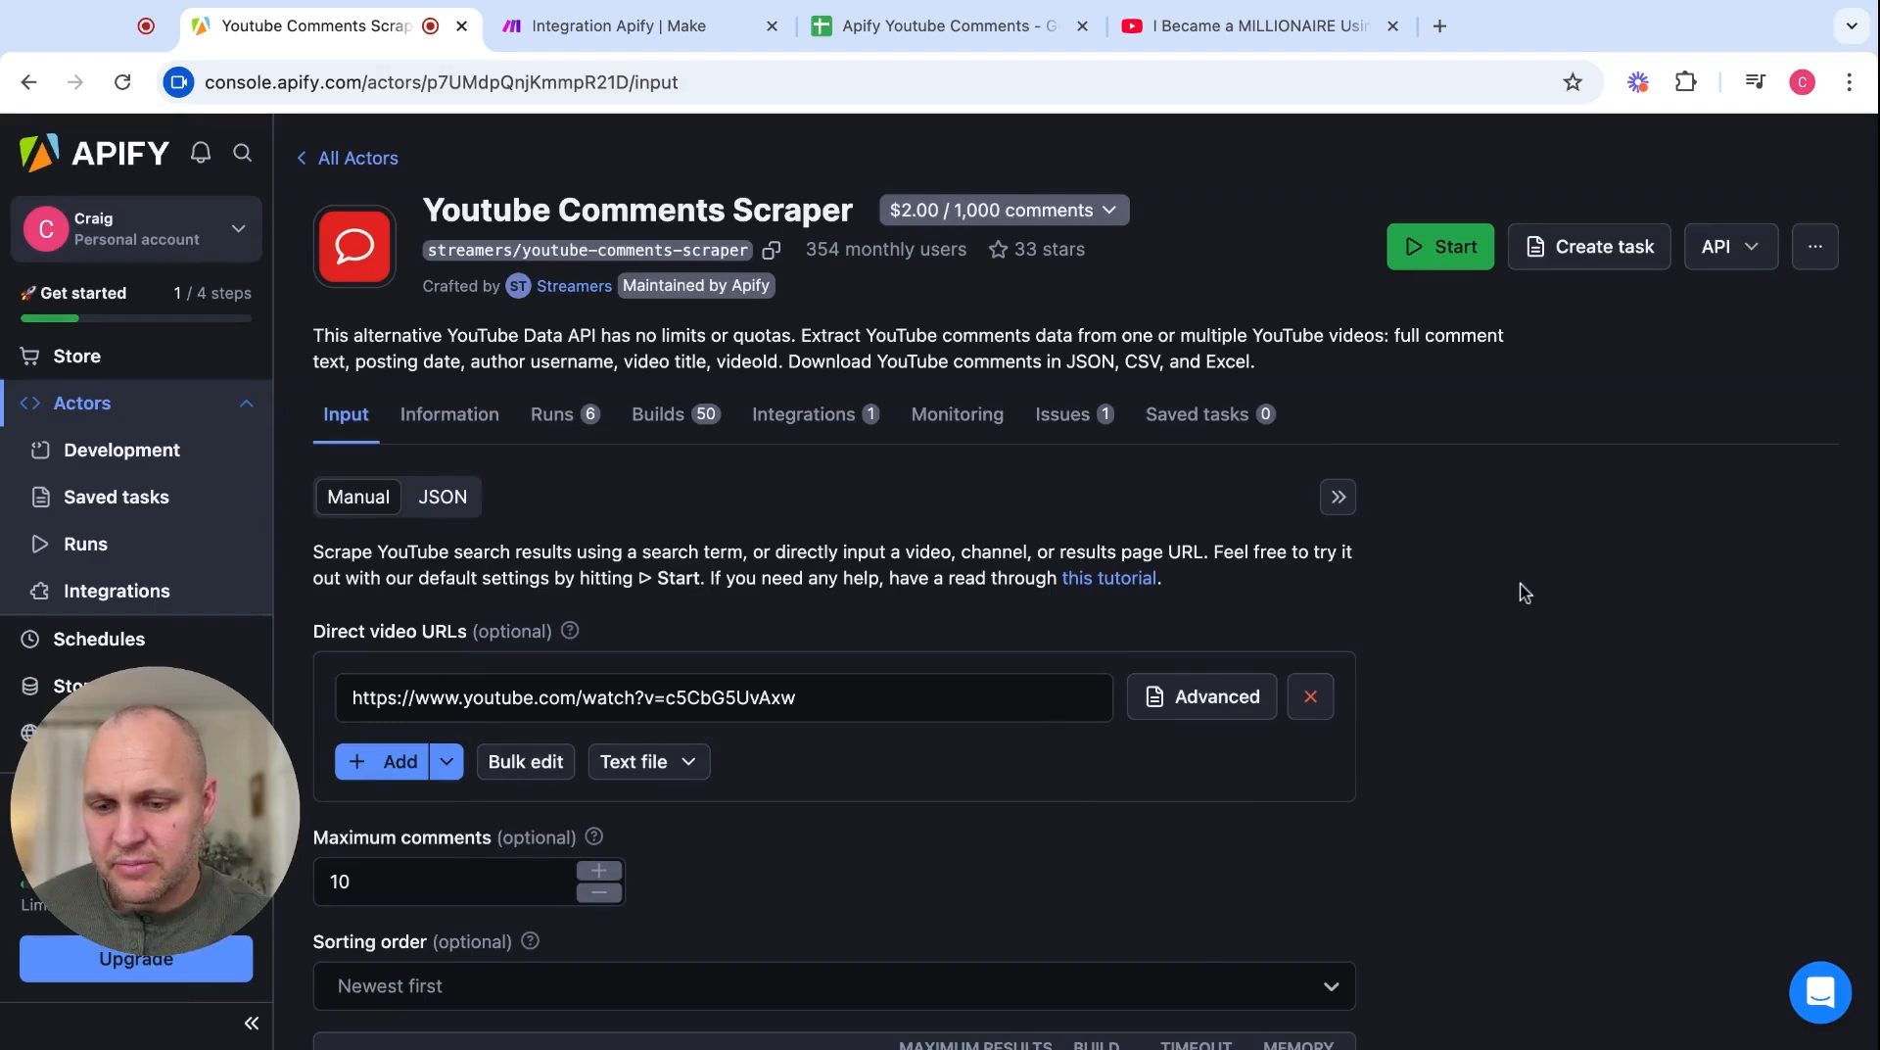
- Switch back to the Make scenario and auto-align its modules
{"action": "left_click", "coordinate": [580, 29]}
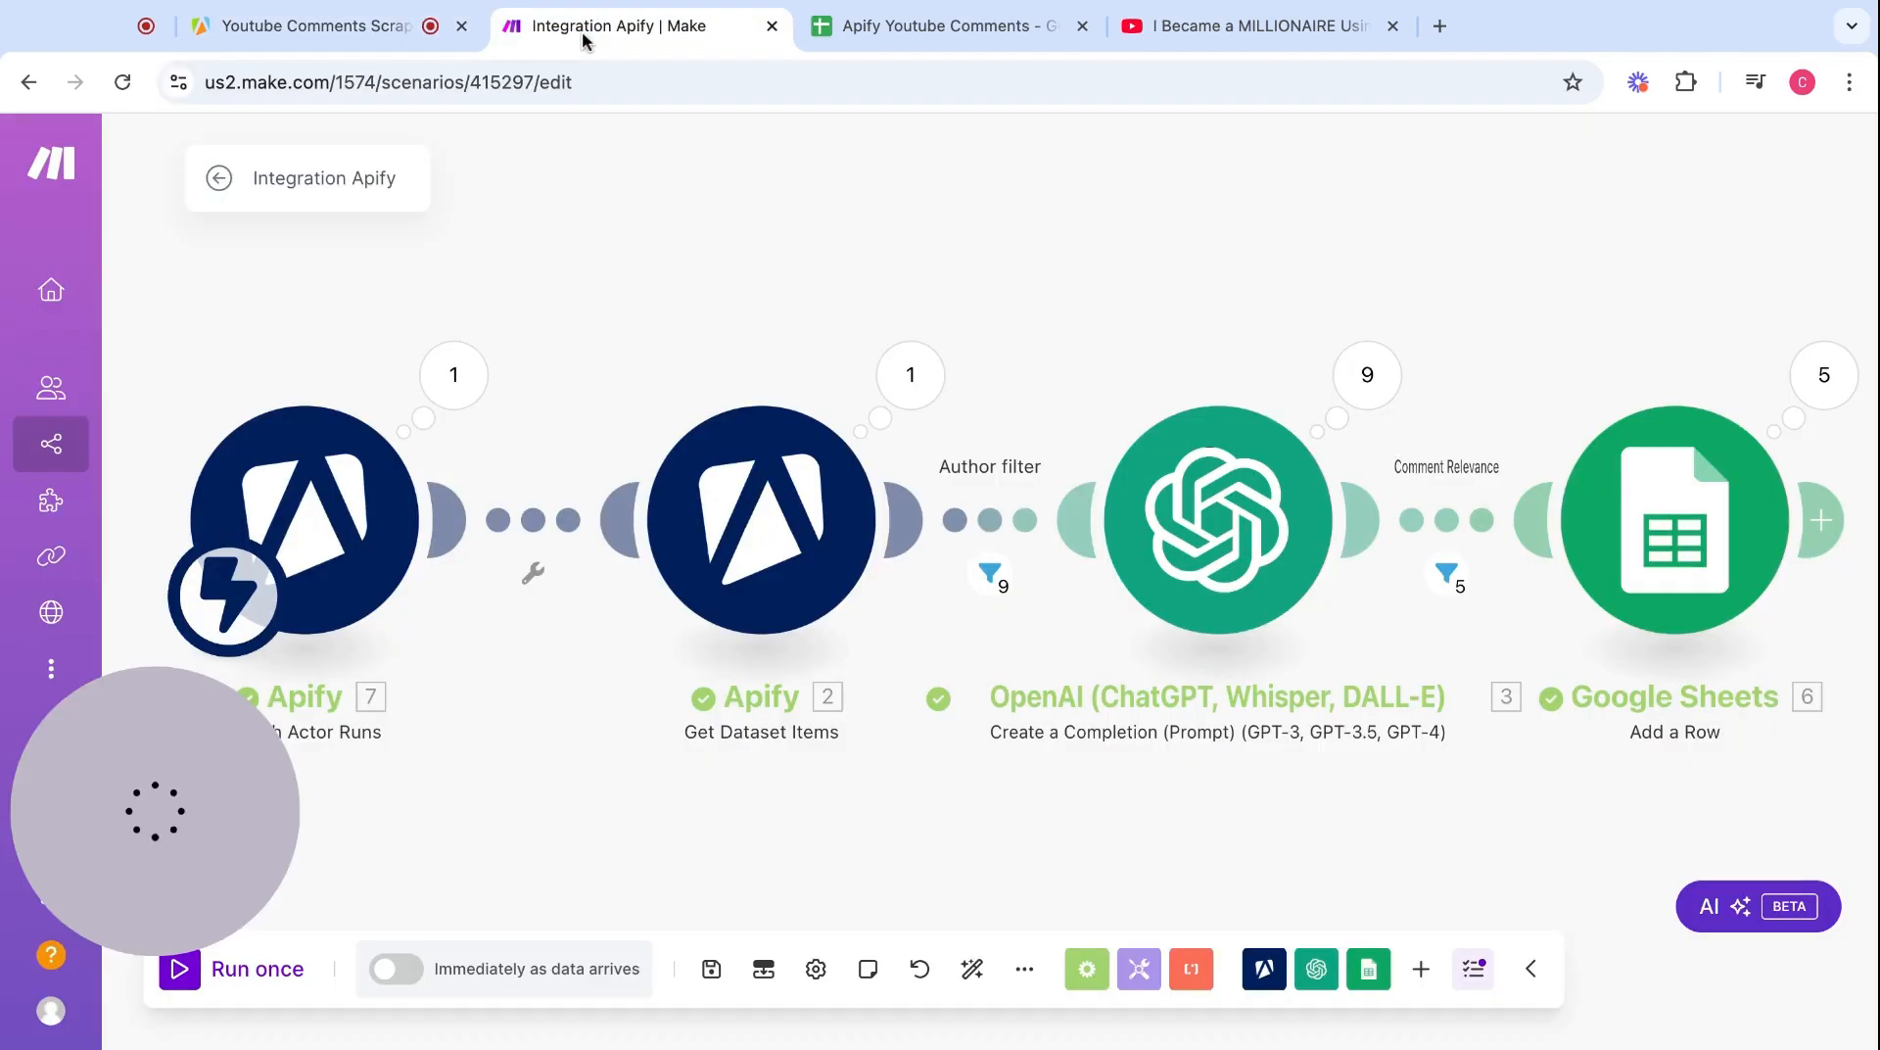
{"action": "left_click", "coordinate": [970, 970]}
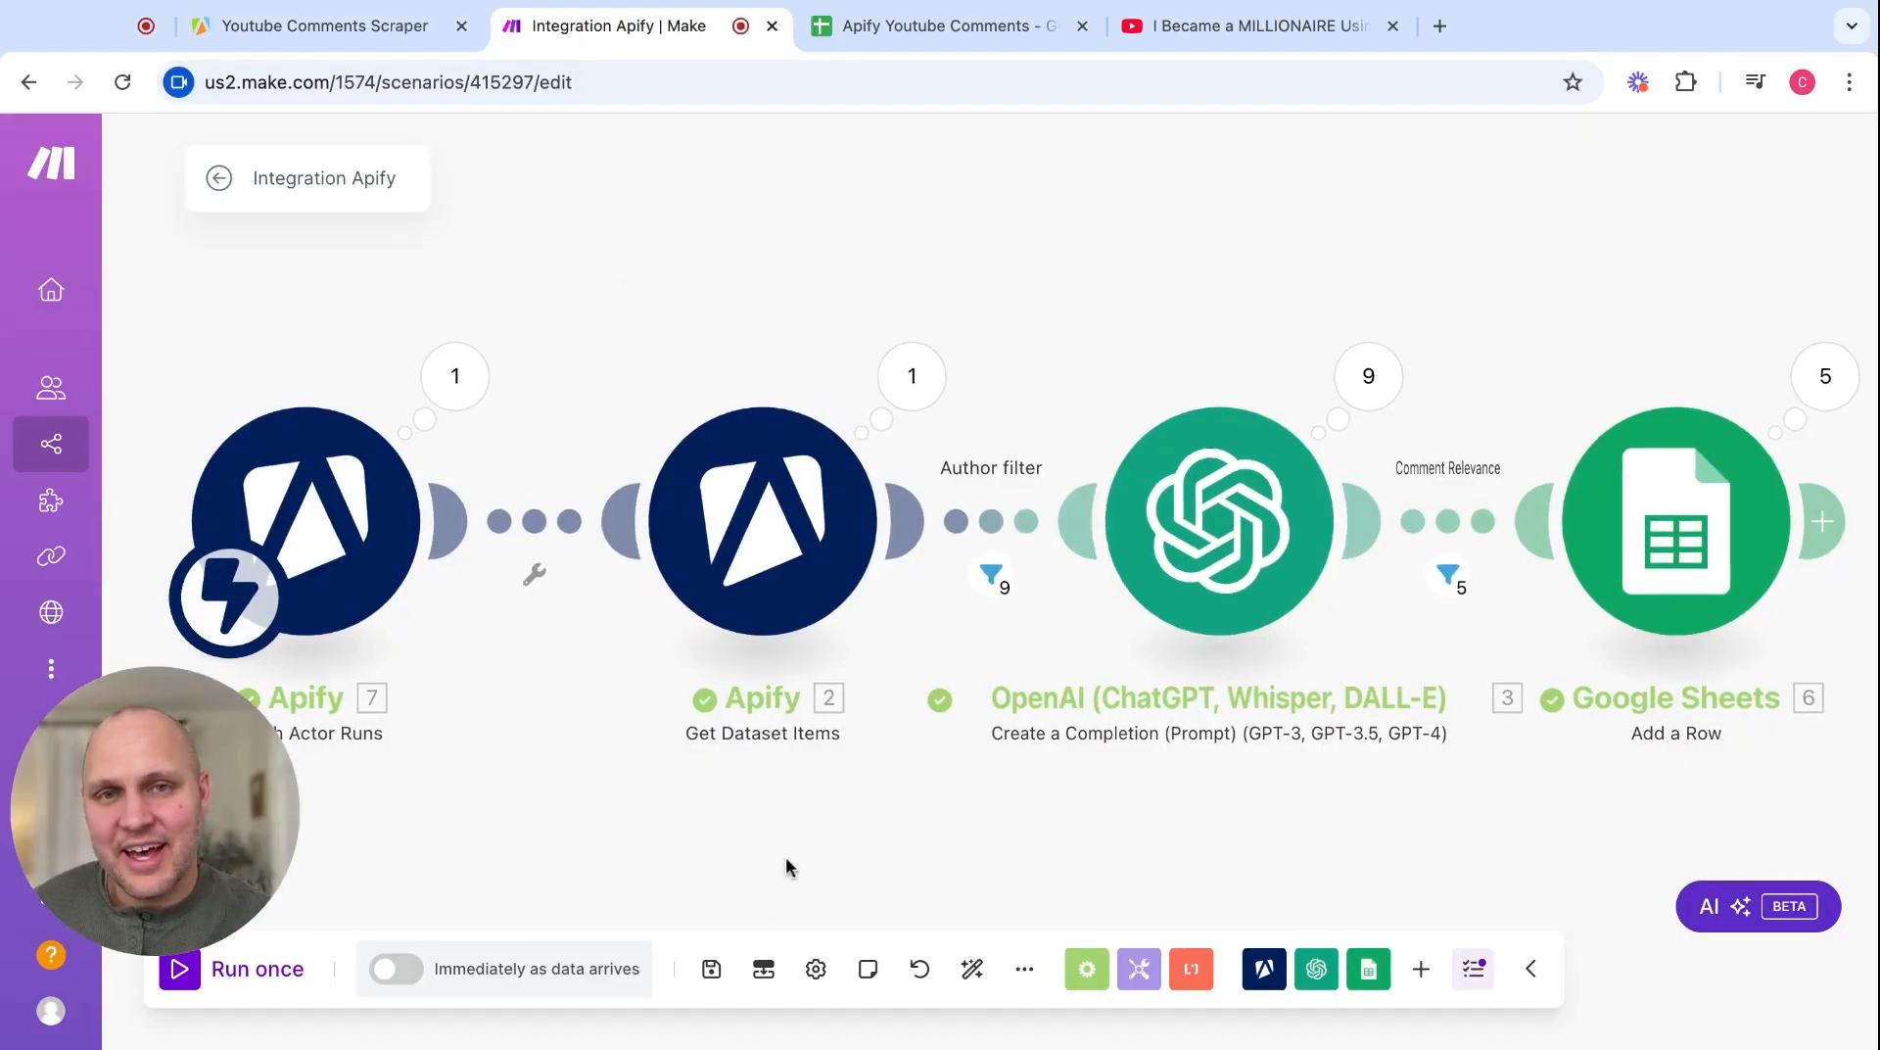